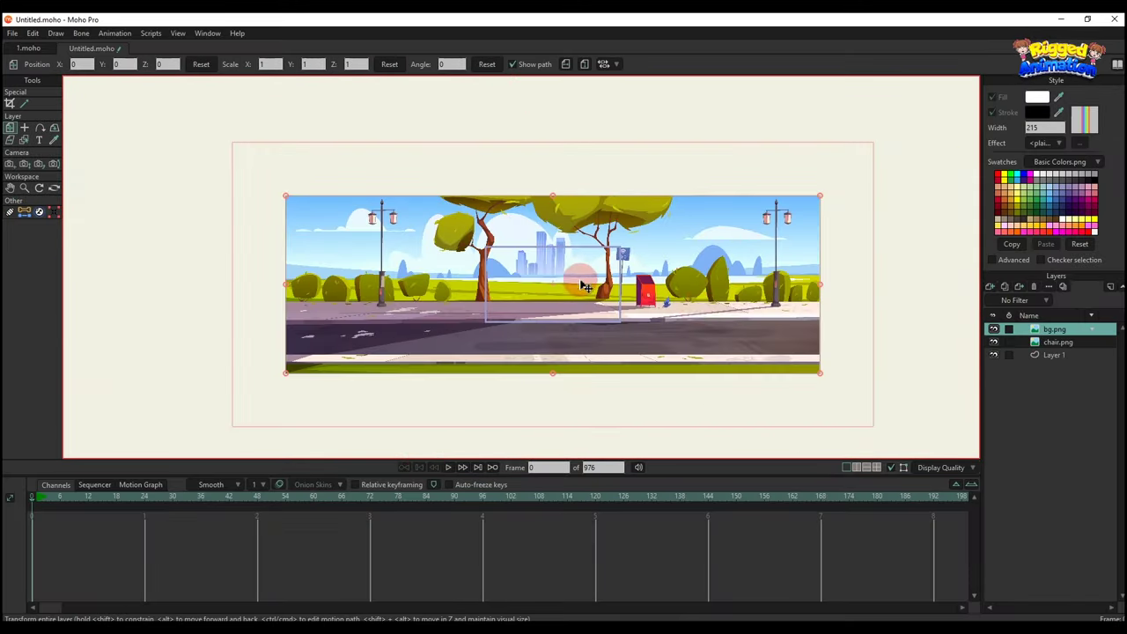
# - Reorder the image layers so chair.png sits above bg.png
pyautogui.scroll(2, 745, 306)
pyautogui.moveTo(1053, 363); pyautogui.dragTo(1053, 364)
pyautogui.click(1054, 332)
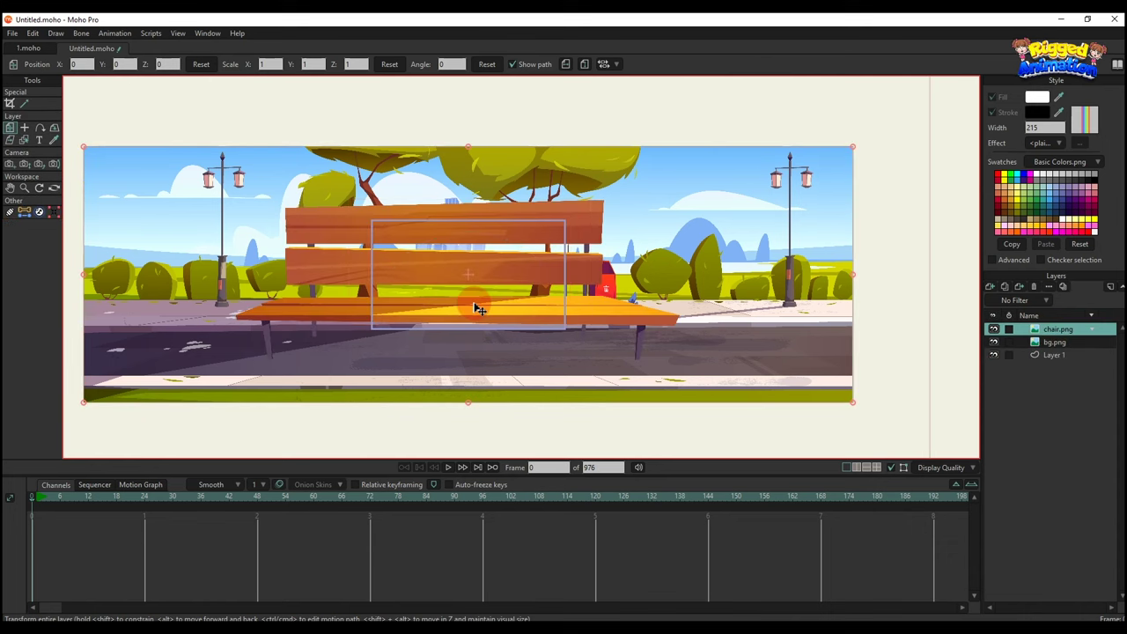
# - Scale chair.png down to about 0.3843 and place the bench on the pavement at about X -0.0883, Y -0.2174
pyautogui.moveTo(463, 278); pyautogui.dragTo(480, 260)
pyautogui.scroll(-2, 311, 221)
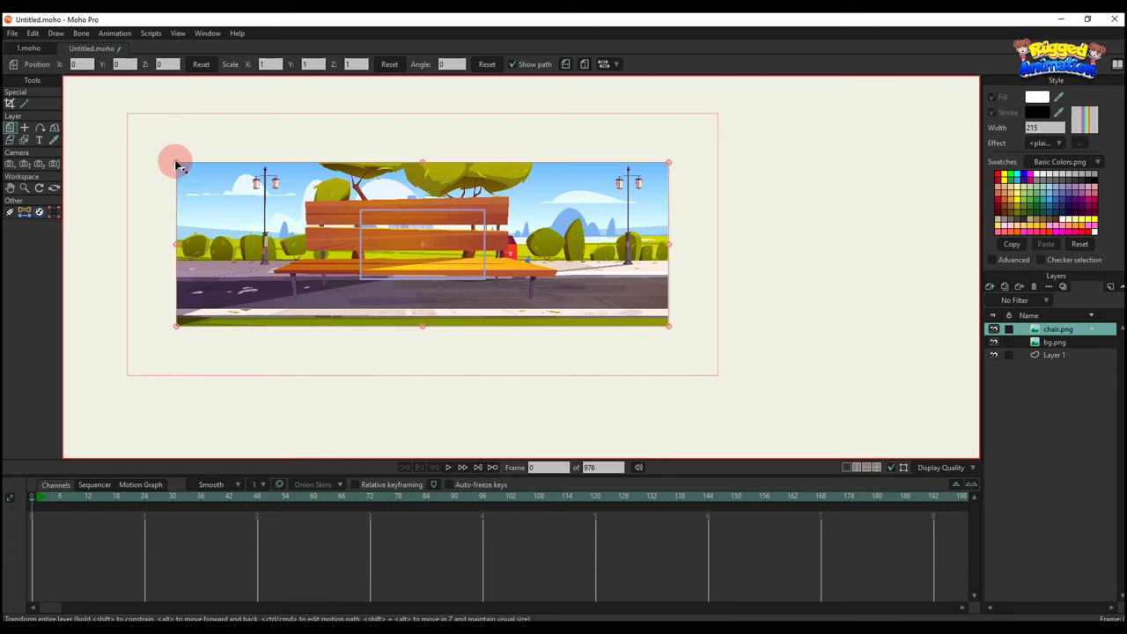
pyautogui.moveTo(174, 159); pyautogui.dragTo(291, 215)
pyautogui.scroll(4, 344, 234)
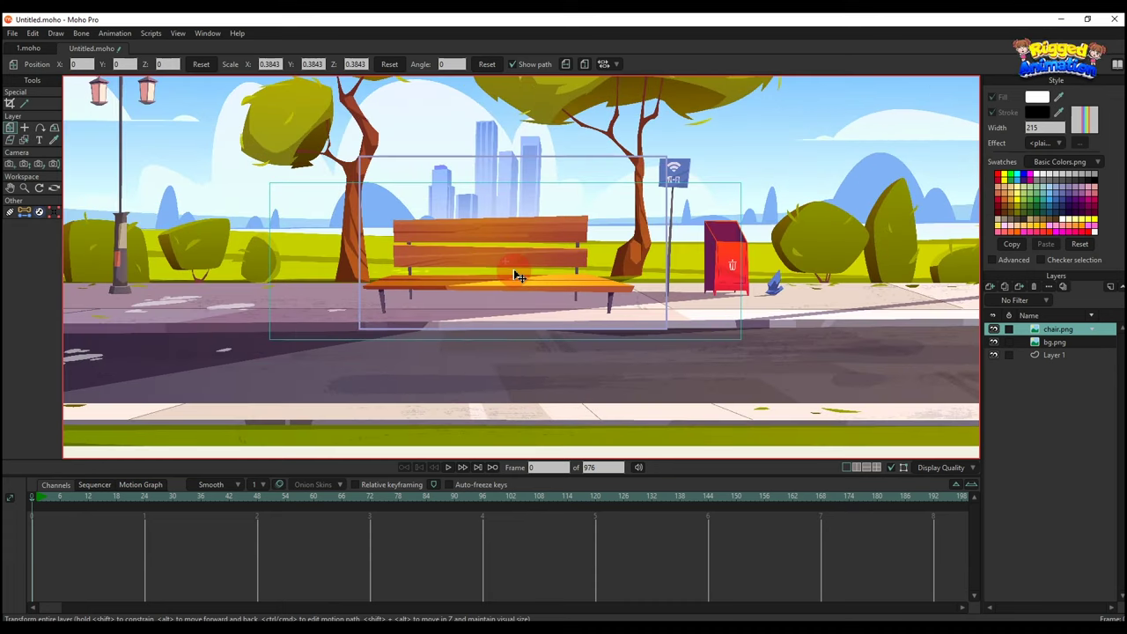
pyautogui.moveTo(513, 270); pyautogui.dragTo(564, 284)
pyautogui.scroll(-2, 515, 271)
pyautogui.scroll(1, 567, 286)
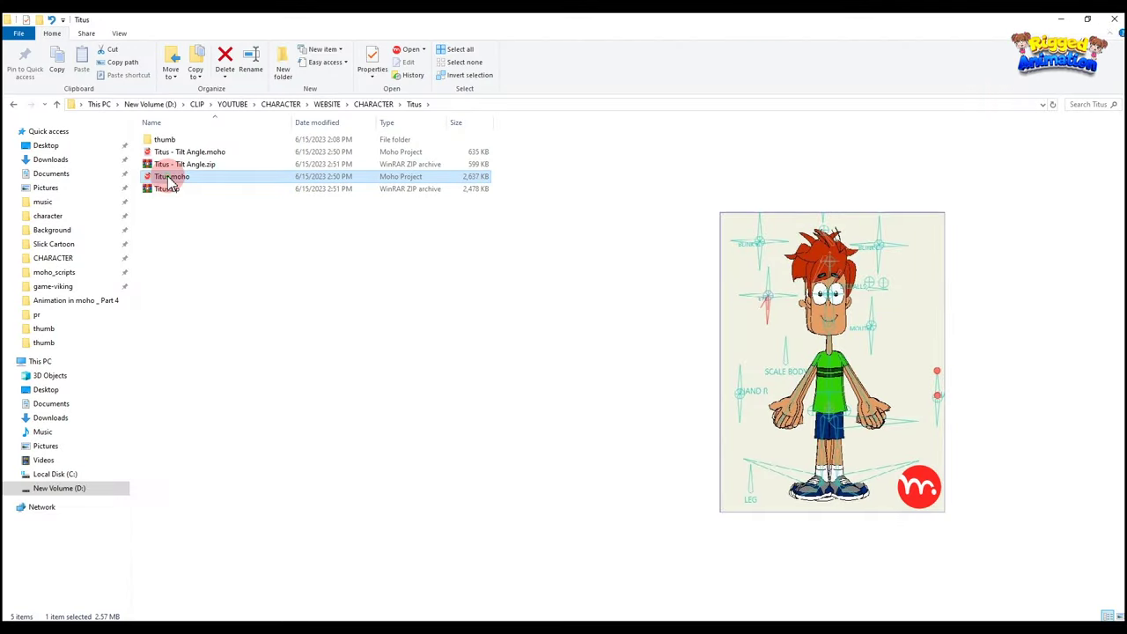
# - Import the Titus object from Titus.moho into the scene and move the character in front of the bench
pyautogui.moveTo(169, 176); pyautogui.dragTo(495, 346)
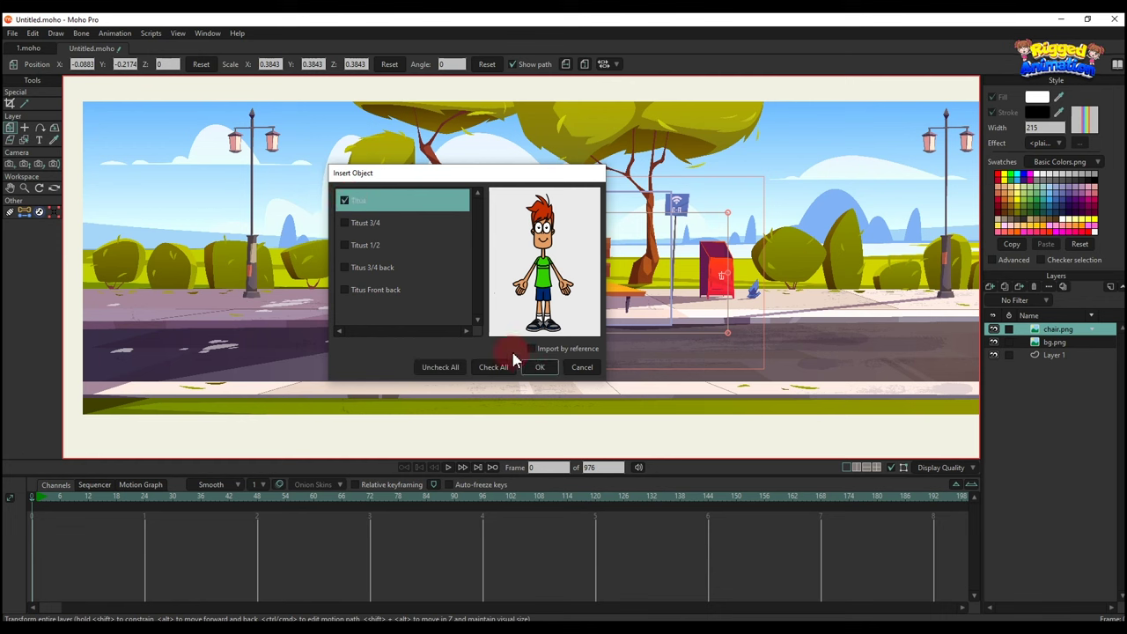
pyautogui.click(543, 369)
pyautogui.scroll(-3, 446, 234)
pyautogui.scroll(2, 446, 234)
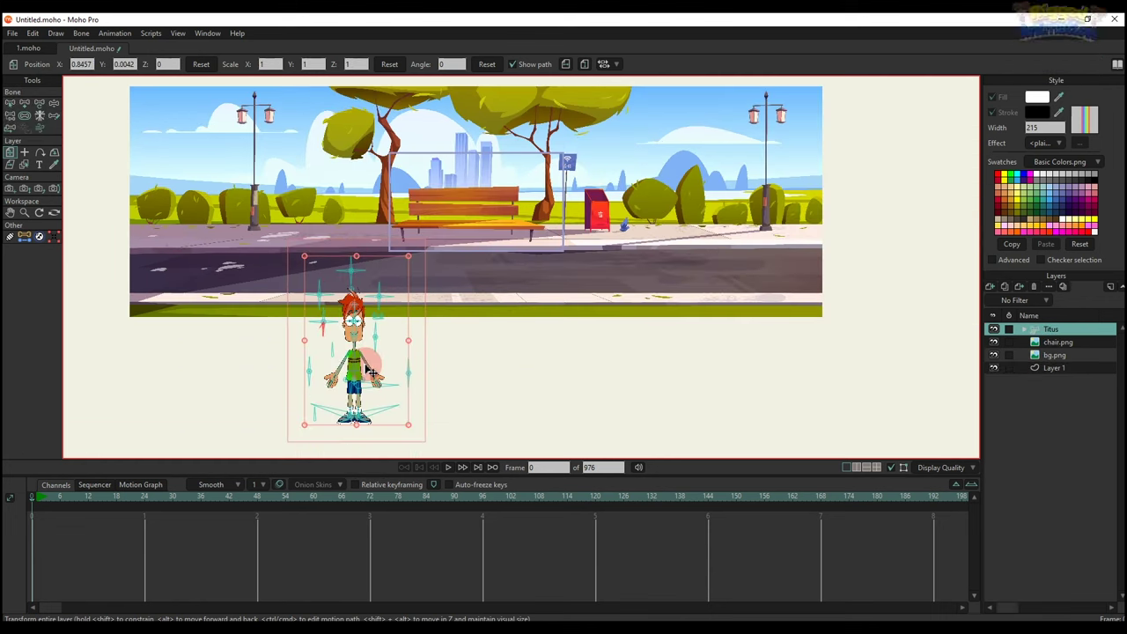
pyautogui.moveTo(444, 230); pyautogui.dragTo(577, 197)
pyautogui.scroll(3, 493, 149)
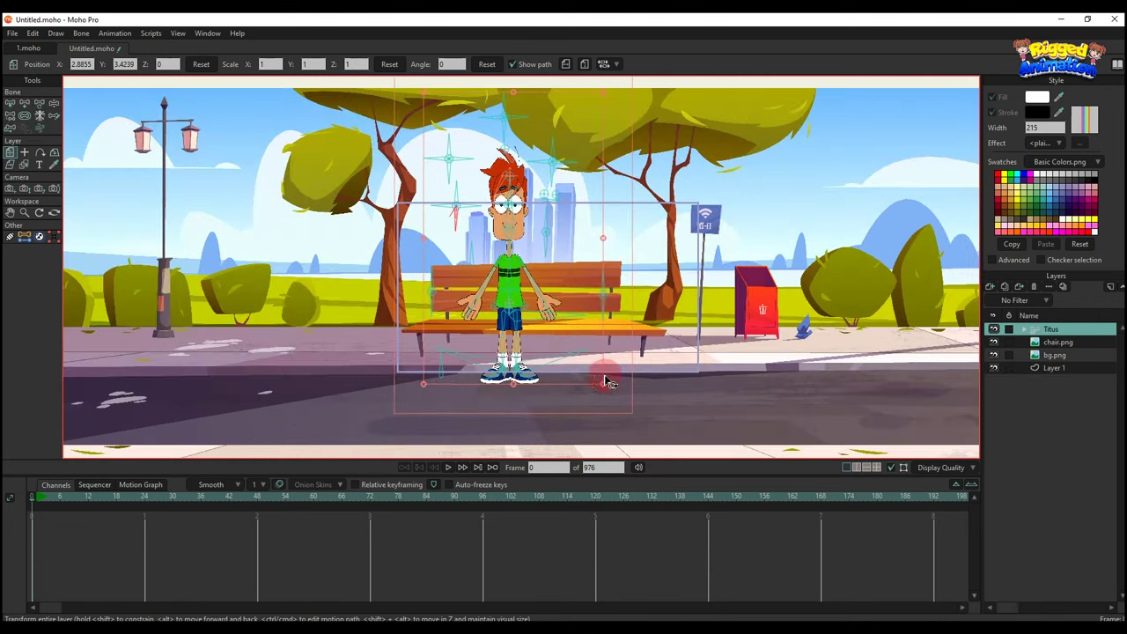
# - Scale the Titus layer down to about 0.668 and stand him on the pavement at the middle of the bench
pyautogui.moveTo(605, 390); pyautogui.dragTo(556, 334)
pyautogui.scroll(2, 557, 336)
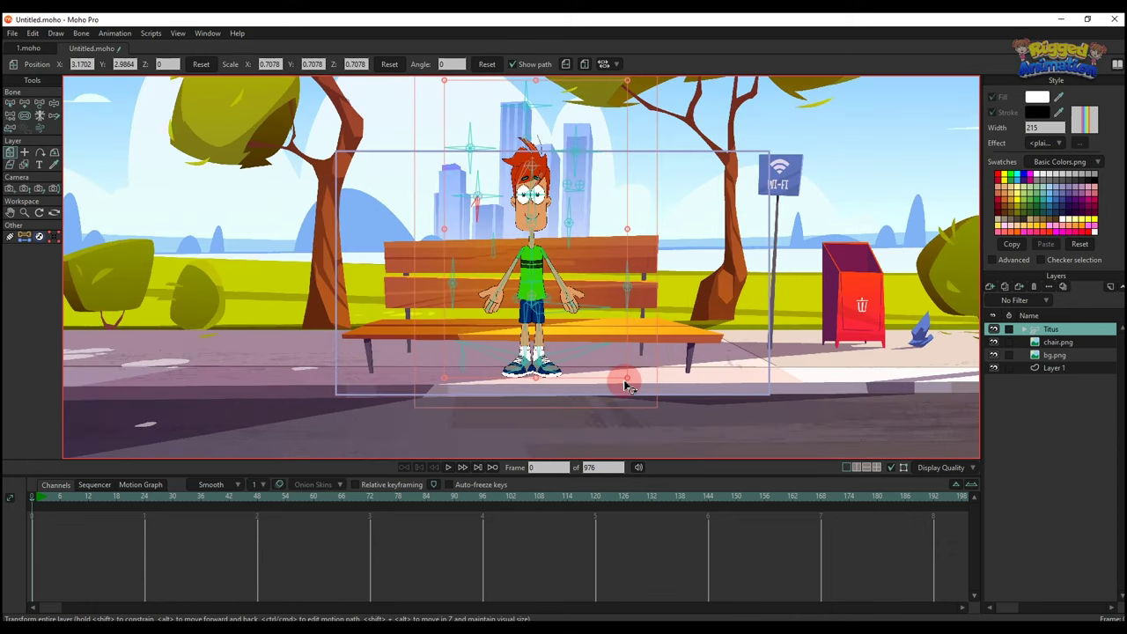
pyautogui.moveTo(627, 386)
pyautogui.mouseDown()
pyautogui.moveTo(654, 405)
pyautogui.moveTo(642, 388)
pyautogui.mouseUp()
pyautogui.scroll(-2, 579, 322)
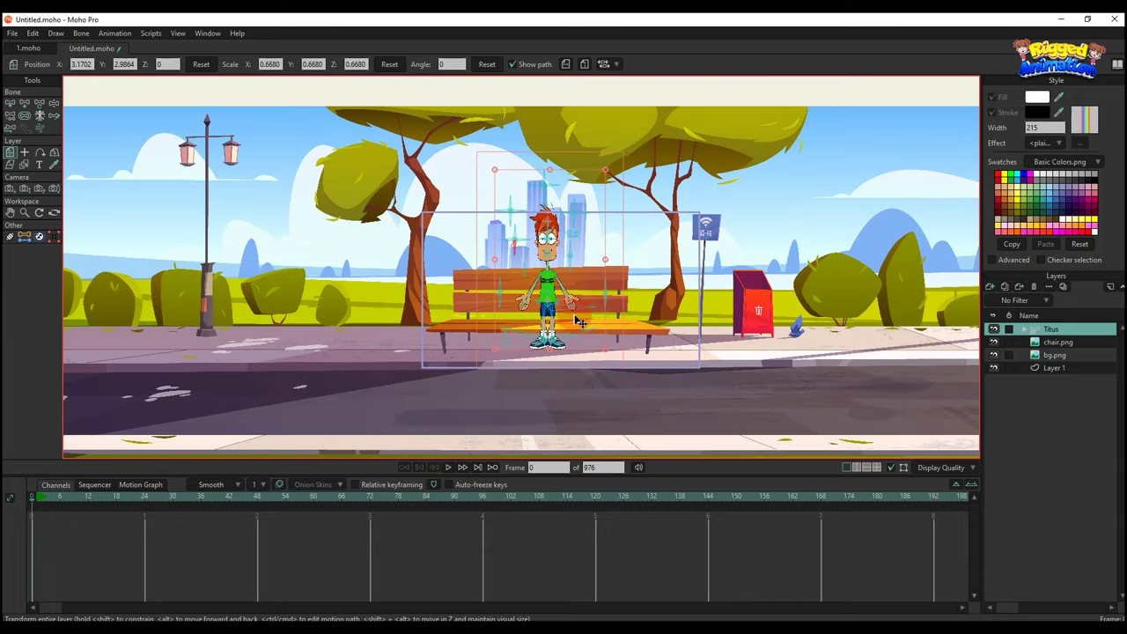
# - Scale chair.png to about 0.2922 and move the bench behind Titus at about X -0.0729, Y -0.2585
pyautogui.keyDown('alt'); pyautogui.rightClick(595, 320); pyautogui.keyUp('alt')
pyautogui.scroll(2, 596, 320)
pyautogui.scroll(-4, 680, 343)
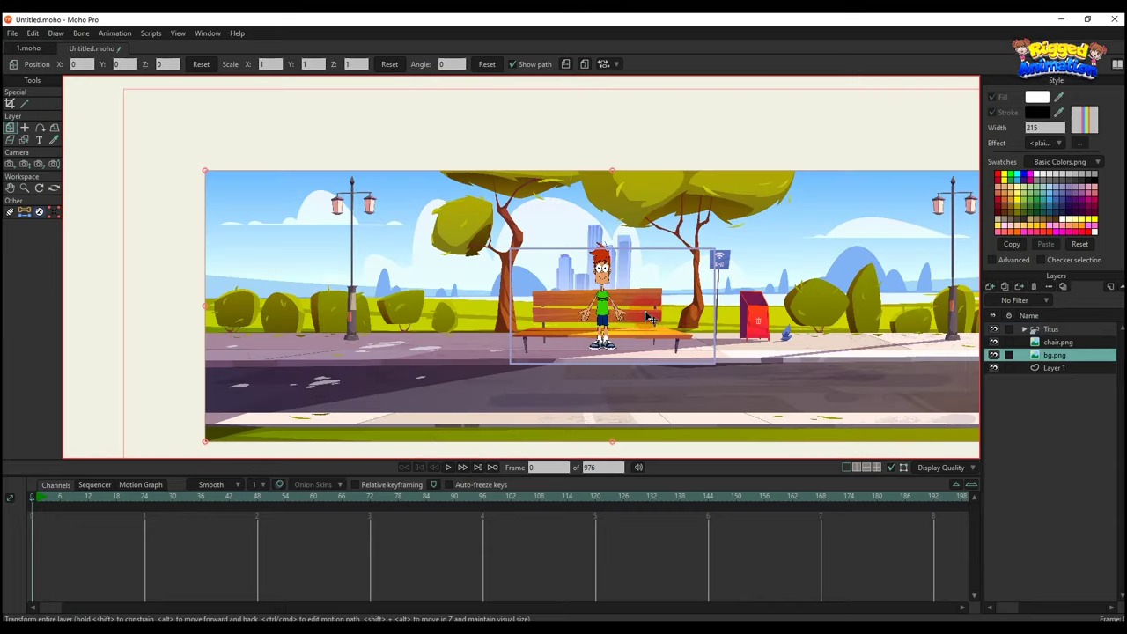
pyautogui.click(651, 328)
pyautogui.scroll(2, 437, 269)
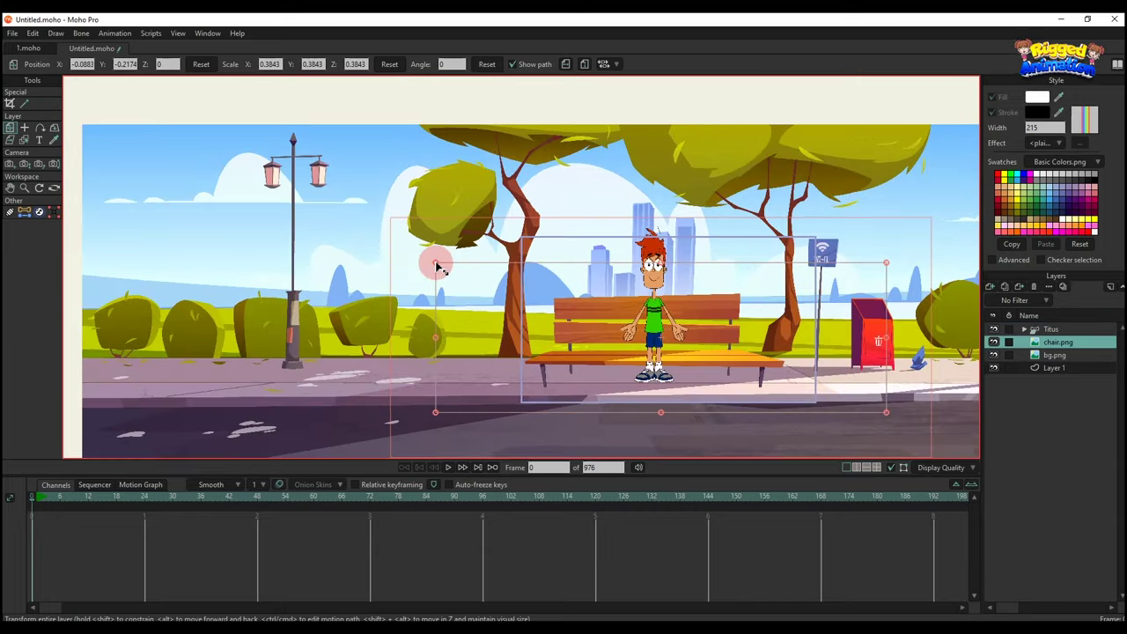
pyautogui.moveTo(438, 268); pyautogui.dragTo(473, 290)
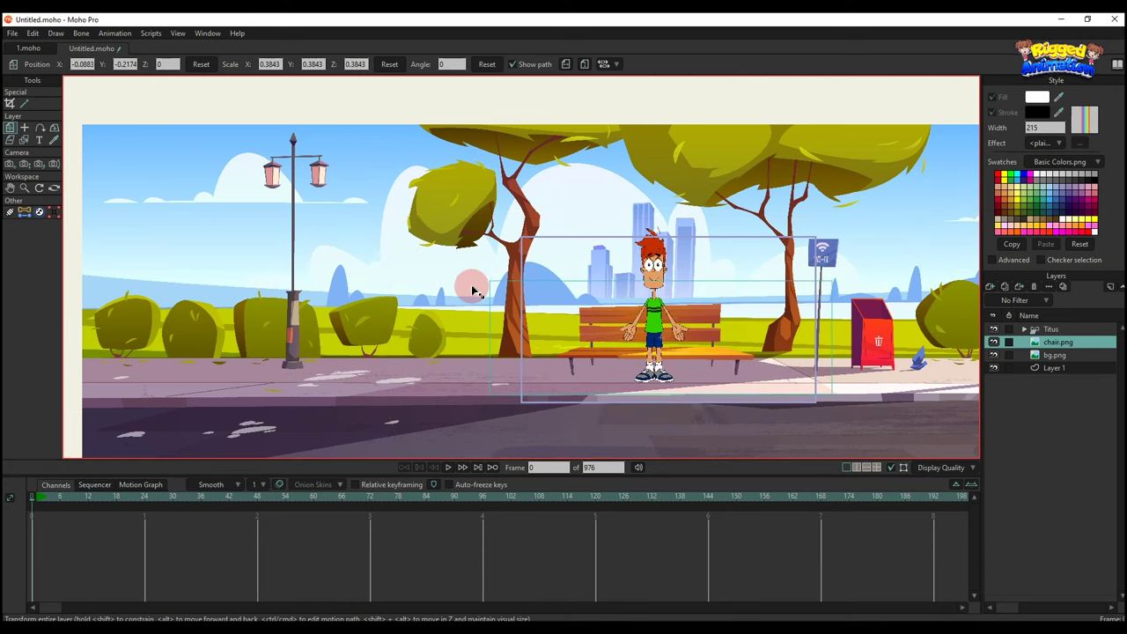
pyautogui.scroll(-2, 628, 345)
pyautogui.moveTo(627, 341); pyautogui.dragTo(602, 351)
pyautogui.scroll(5, 603, 350)
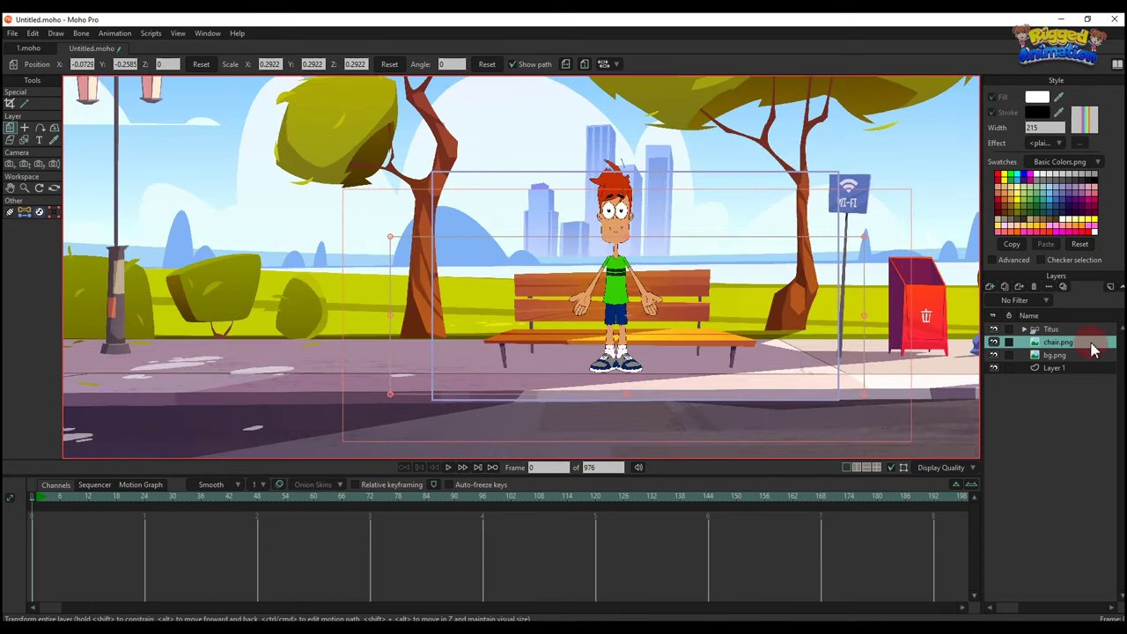
# - At frame 1, lower Titus's body with his bones so he sits on the bench with bent knees
pyautogui.click(1053, 329)
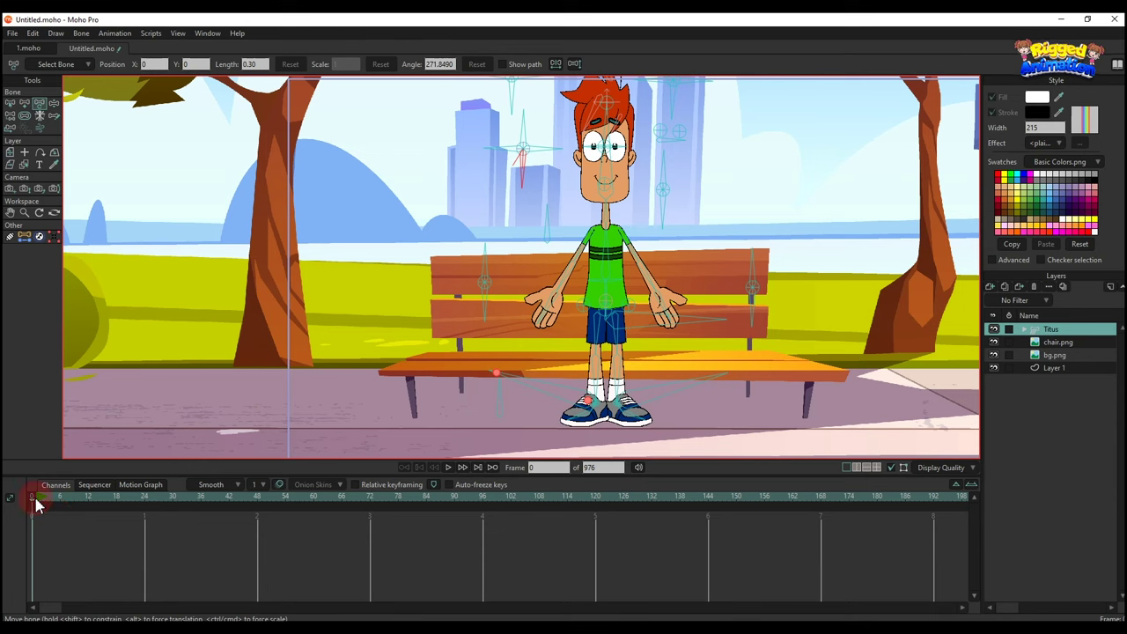
pyautogui.click(36, 498)
pyautogui.scroll(2, 599, 356)
pyautogui.moveTo(698, 254); pyautogui.dragTo(732, 326)
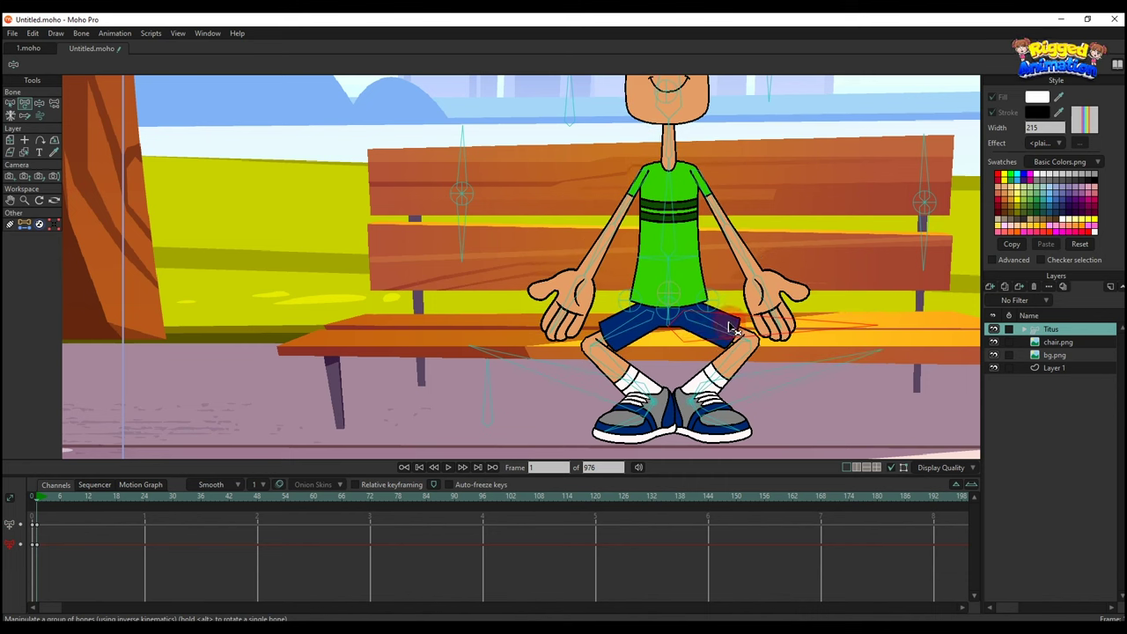
pyautogui.scroll(-5, 662, 382)
pyautogui.scroll(6, 649, 380)
# - Move Titus's feet outward with Transform Bone so his legs are spread apart in the sitting pose
pyautogui.press('t')
pyautogui.moveTo(654, 385); pyautogui.dragTo(613, 385)
pyautogui.moveTo(716, 381); pyautogui.dragTo(748, 379)
pyautogui.scroll(4, 609, 273)
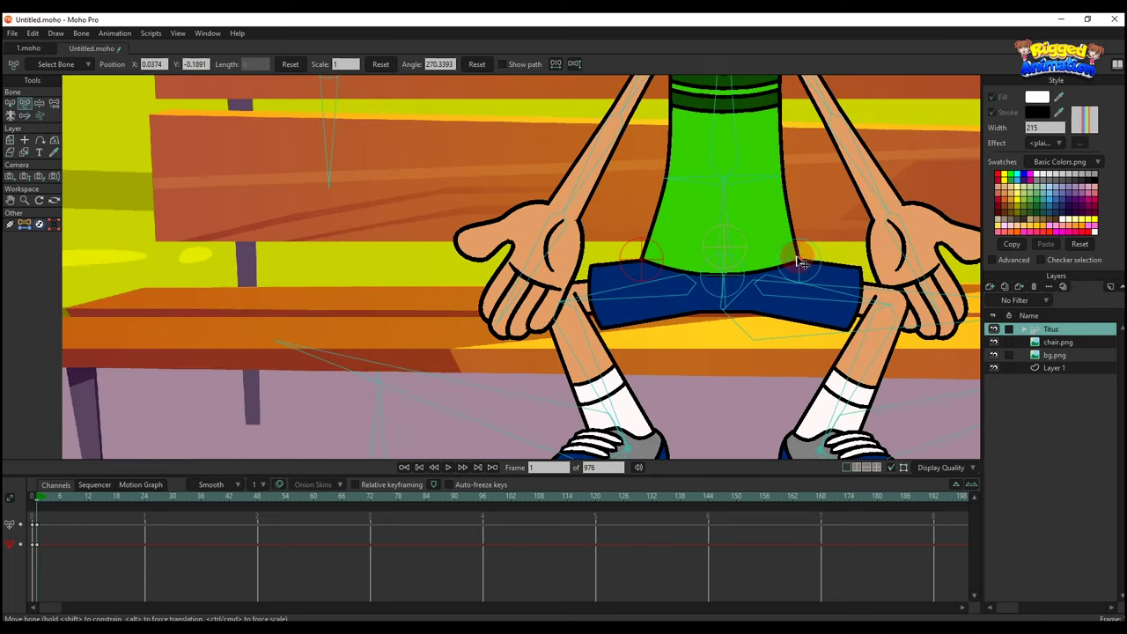
# - Shift Titus's pelvis and lower-torso control bones to refine how his shirt and shorts rest on the bench
pyautogui.click(737, 295)
pyautogui.scroll(-1, 737, 293)
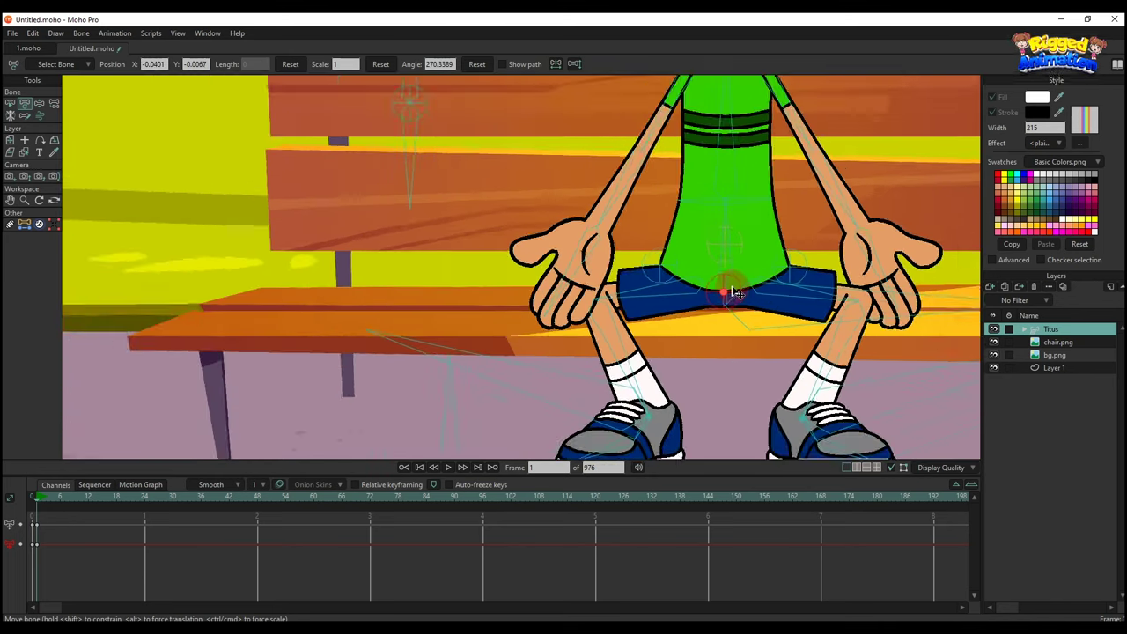
pyautogui.scroll(1, 737, 293)
pyautogui.scroll(-2, 735, 289)
pyautogui.moveTo(713, 272); pyautogui.dragTo(676, 343)
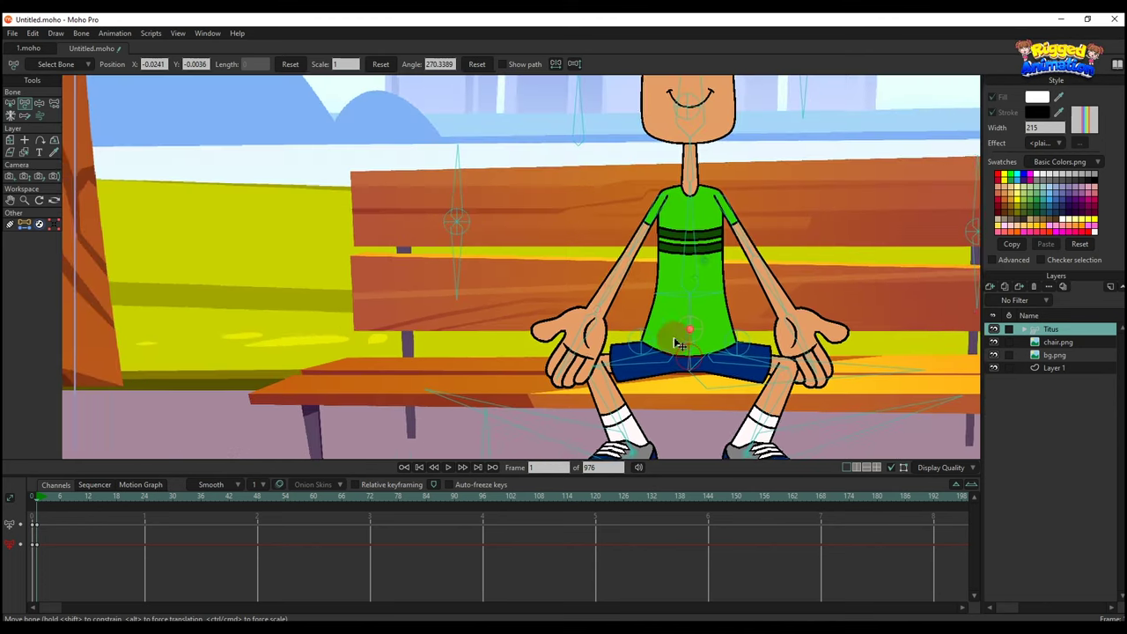
# - Bend both of Titus's arms so the elbows point outward from the body
pyautogui.moveTo(612, 284); pyautogui.dragTo(602, 275)
pyautogui.scroll(-2, 628, 259)
pyautogui.moveTo(654, 244); pyautogui.dragTo(751, 310)
pyautogui.scroll(2, 730, 294)
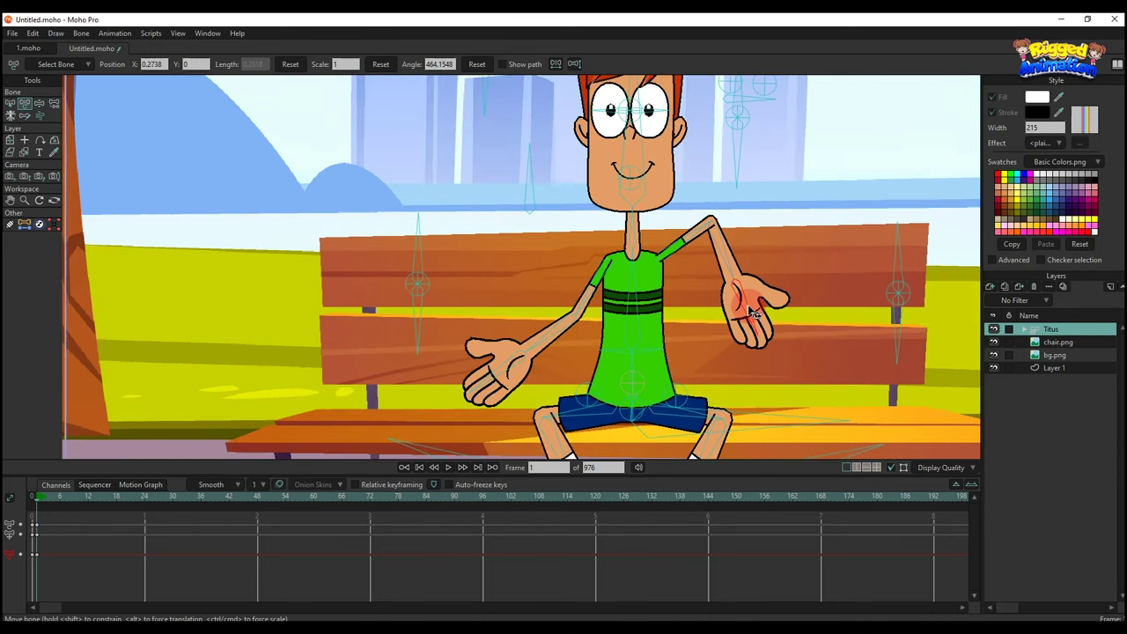
# - Rotate the left hand's control bone to close Titus's left hand into a fist
pyautogui.click(755, 331)
pyautogui.scroll(2, 758, 317)
pyautogui.moveTo(964, 210); pyautogui.dragTo(947, 254)
pyautogui.scroll(-3, 568, 239)
# - Raise Titus's right forearm across his chest to just below the chin and close that hand into a fist
pyautogui.moveTo(528, 296); pyautogui.dragTo(659, 371)
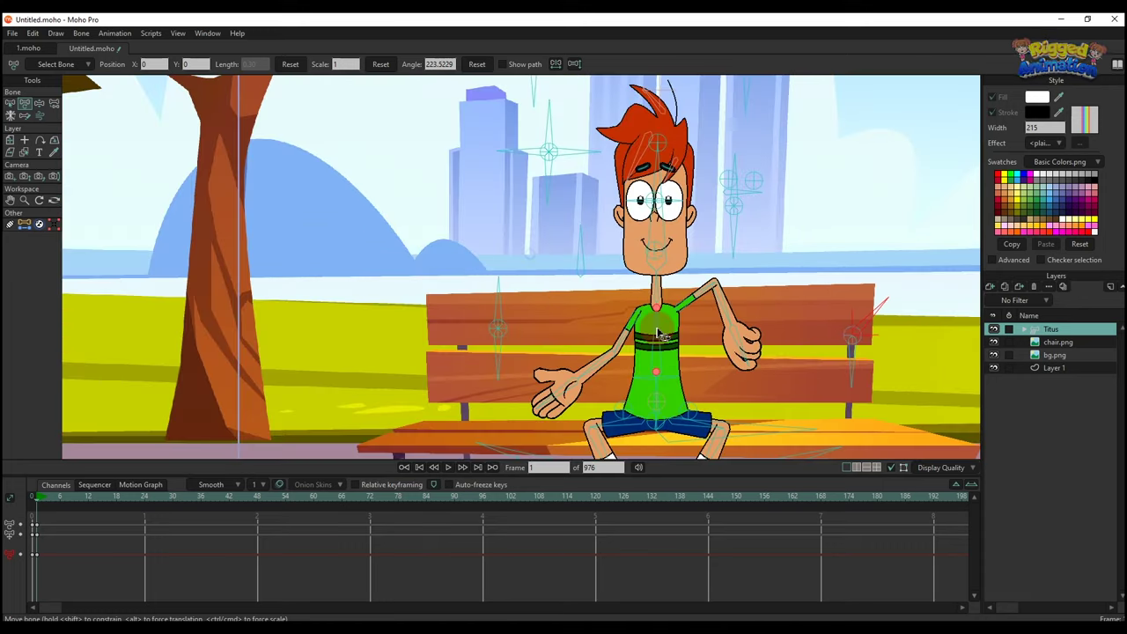
pyautogui.scroll(2, 659, 370)
pyautogui.moveTo(606, 342); pyautogui.dragTo(621, 317)
pyautogui.click(441, 297)
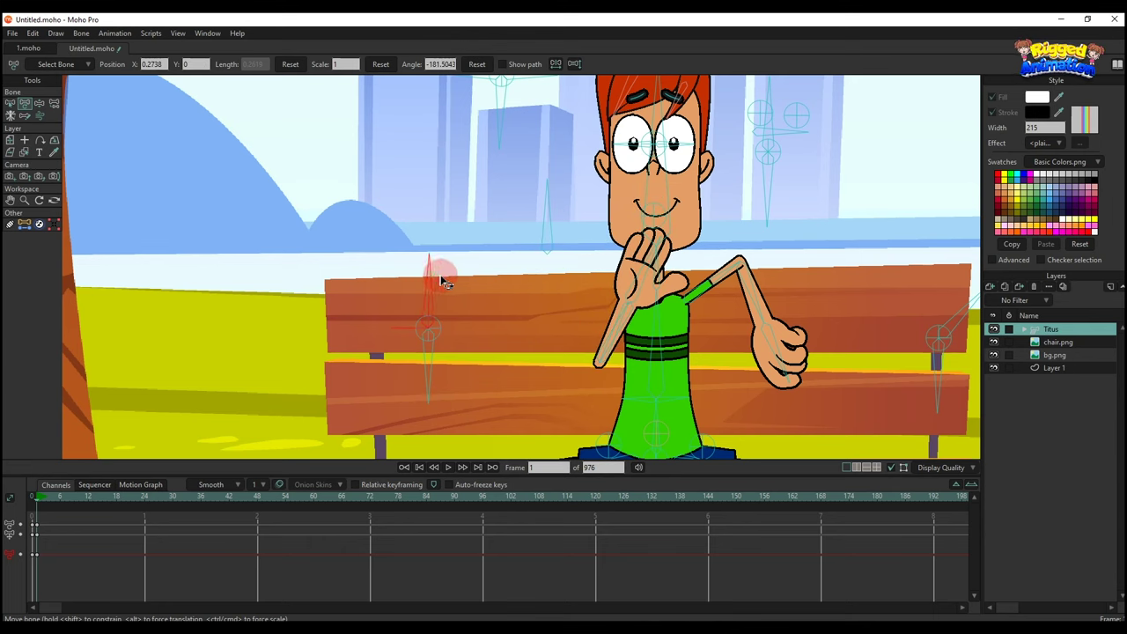
pyautogui.moveTo(443, 282); pyautogui.dragTo(397, 306)
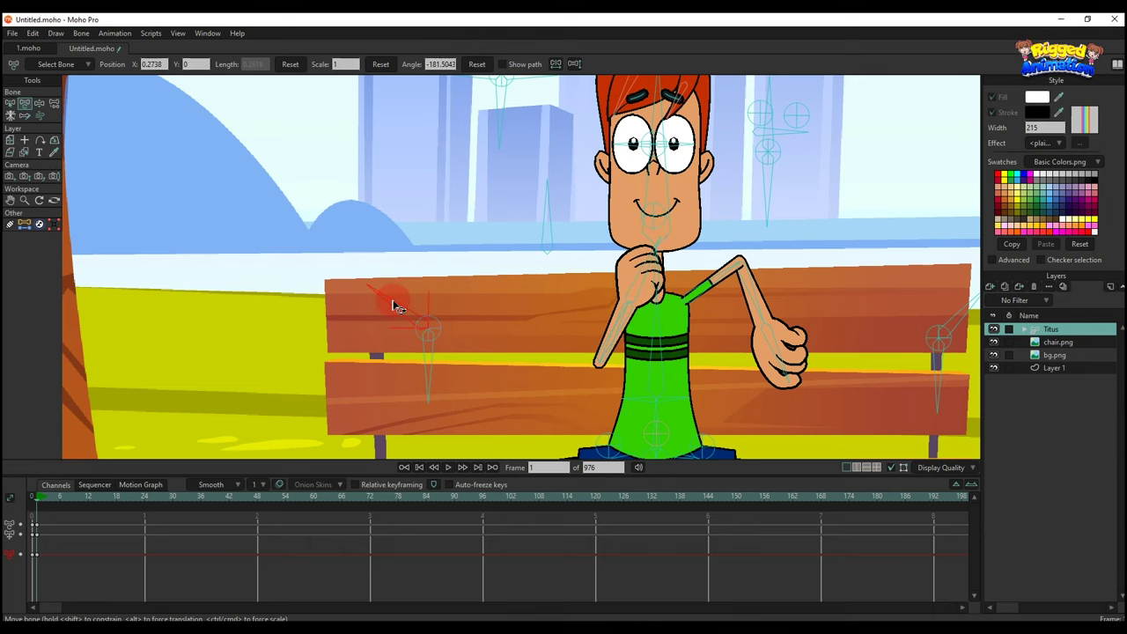
pyautogui.scroll(2, 655, 249)
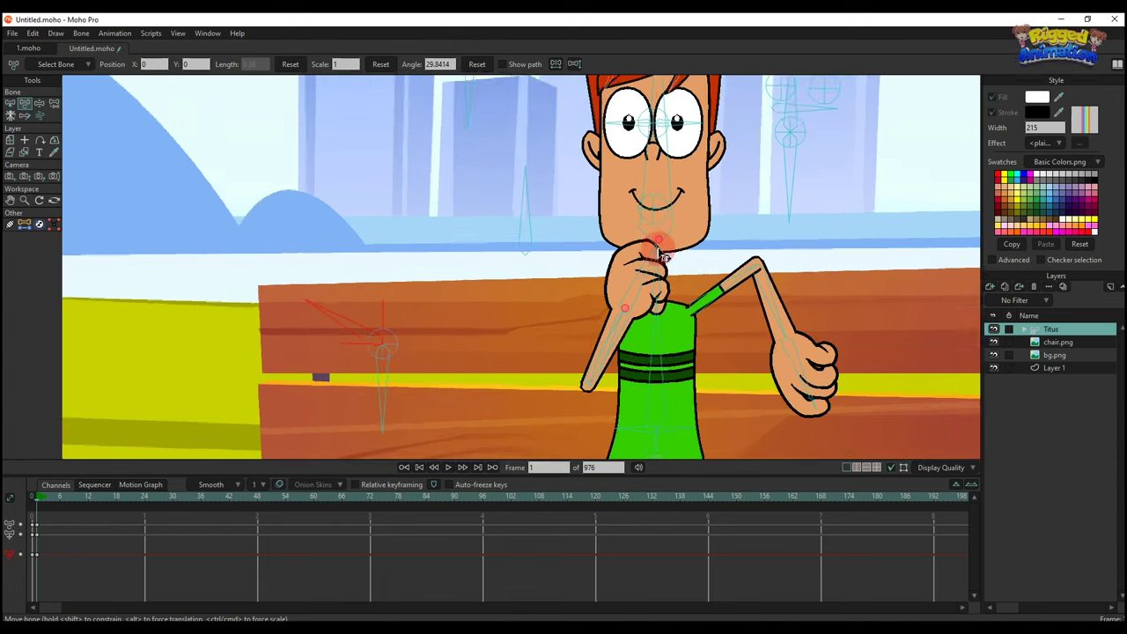
pyautogui.moveTo(592, 377); pyautogui.dragTo(604, 383)
pyautogui.scroll(-4, 672, 262)
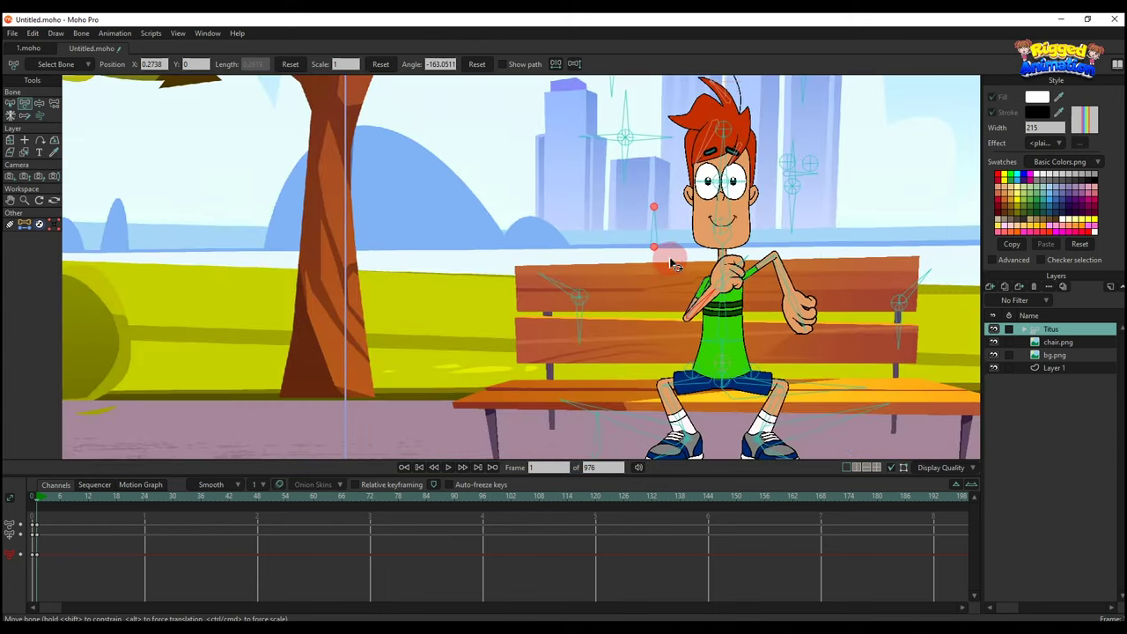
pyautogui.moveTo(672, 261); pyautogui.dragTo(355, 342)
# - Return to frame 0, expand the Titus group, collapse its forearm r and head groups, and select the head layer
pyautogui.click(29, 499)
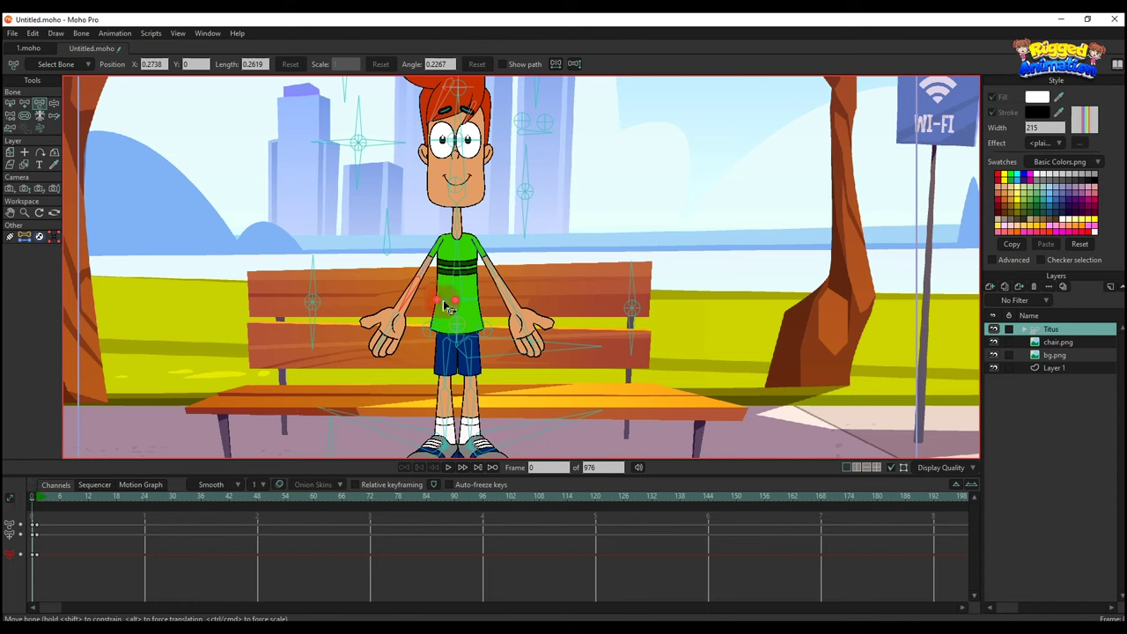
pyautogui.click(1024, 329)
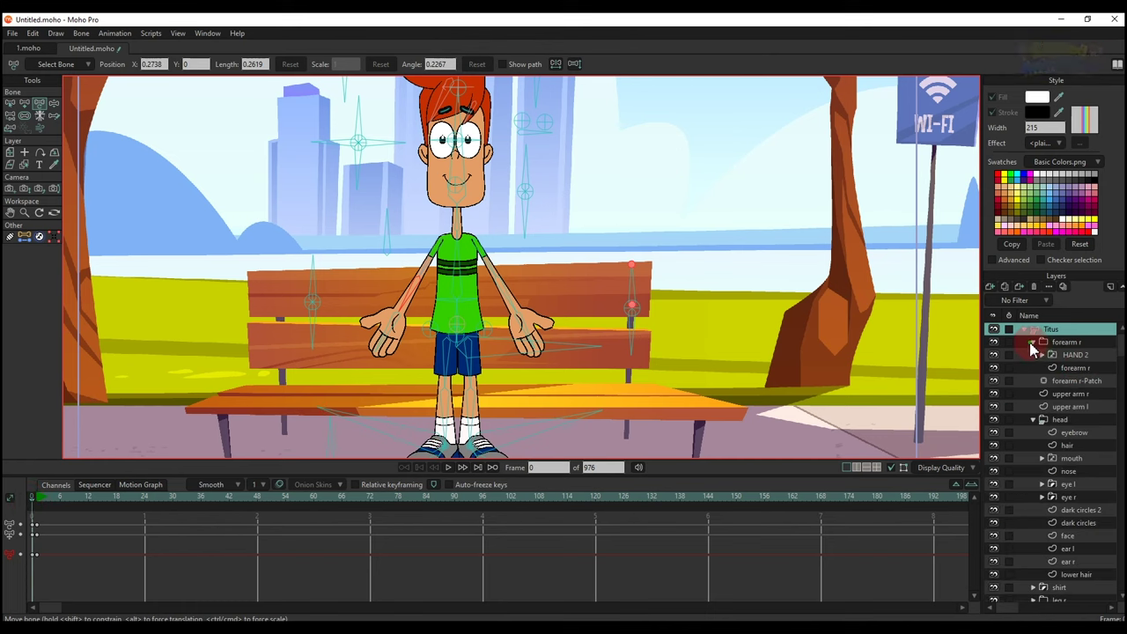
pyautogui.click(1032, 342)
pyautogui.click(993, 342)
pyautogui.click(994, 341)
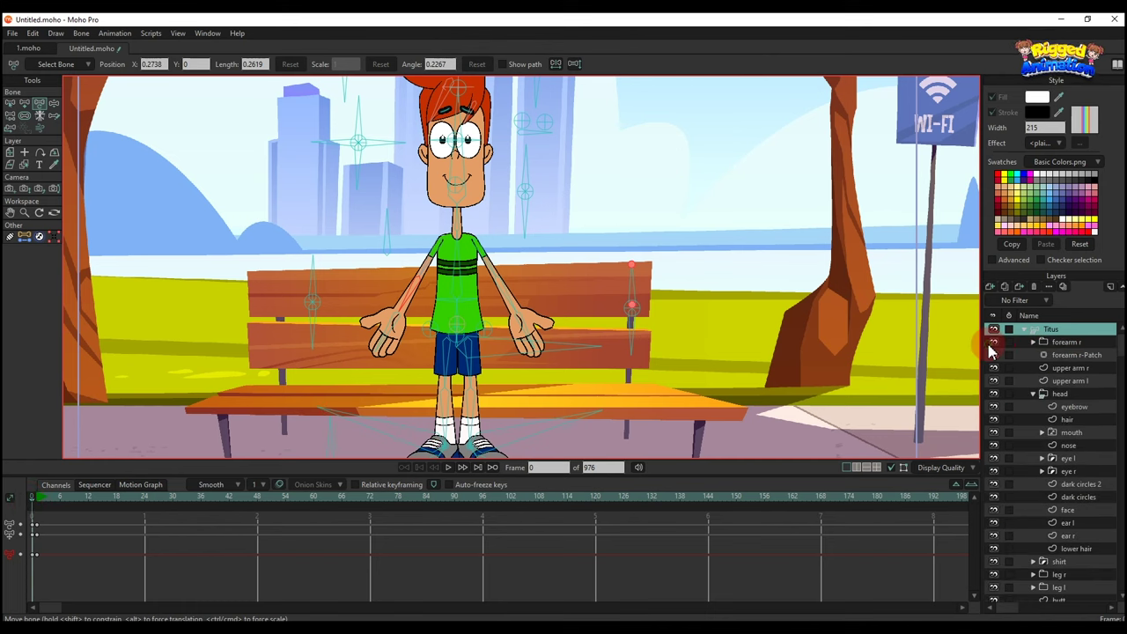
pyautogui.click(1035, 394)
pyautogui.click(1060, 395)
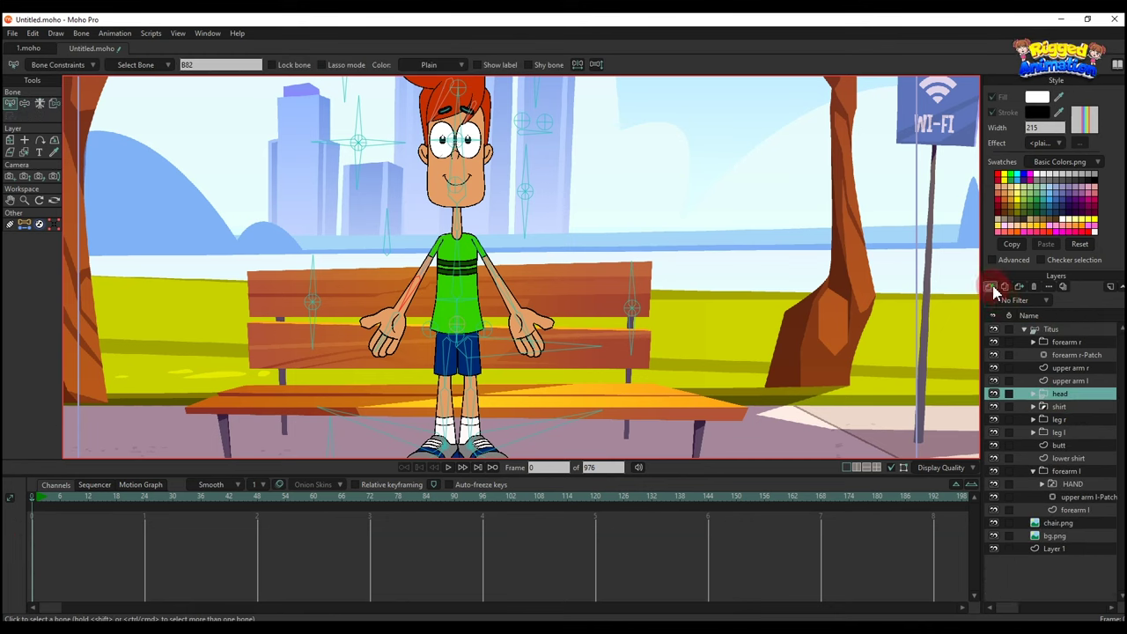
# - Import candy.png from the pic folder into the Titus group, directly above the head layer
pyautogui.click(992, 288)
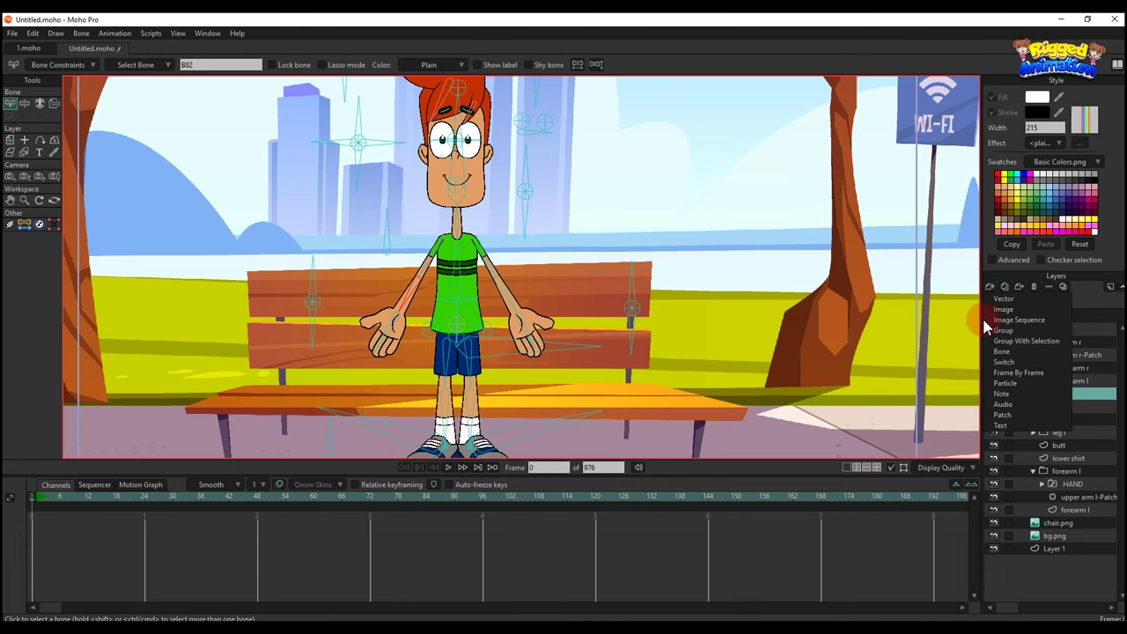
pyautogui.click(1079, 326)
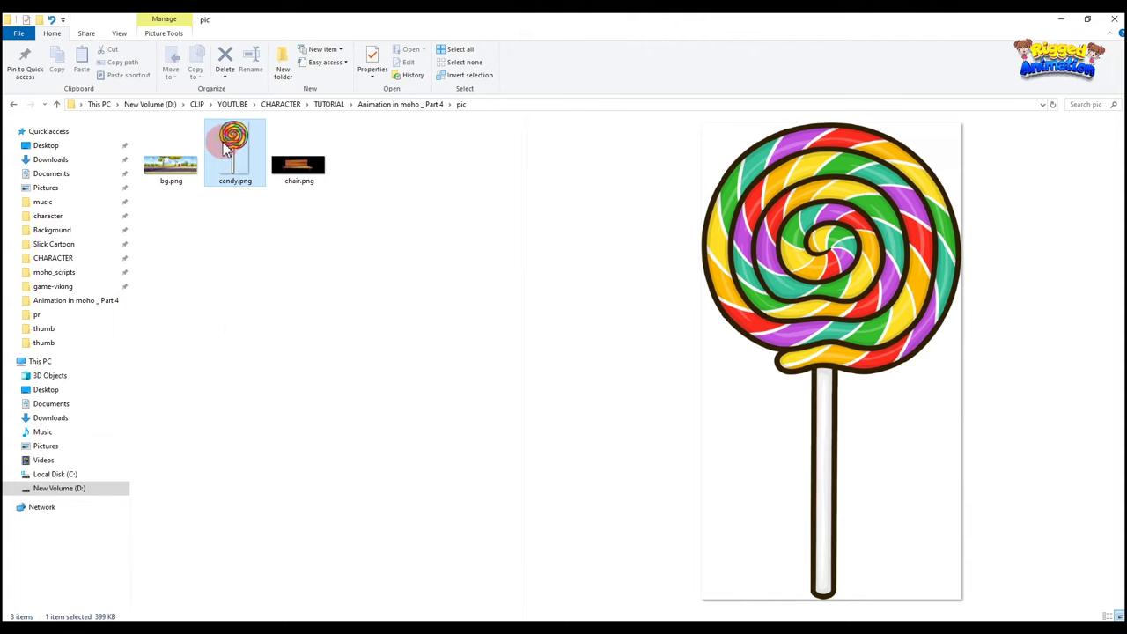
pyautogui.moveTo(231, 148); pyautogui.dragTo(508, 293)
pyautogui.scroll(-8, 504, 289)
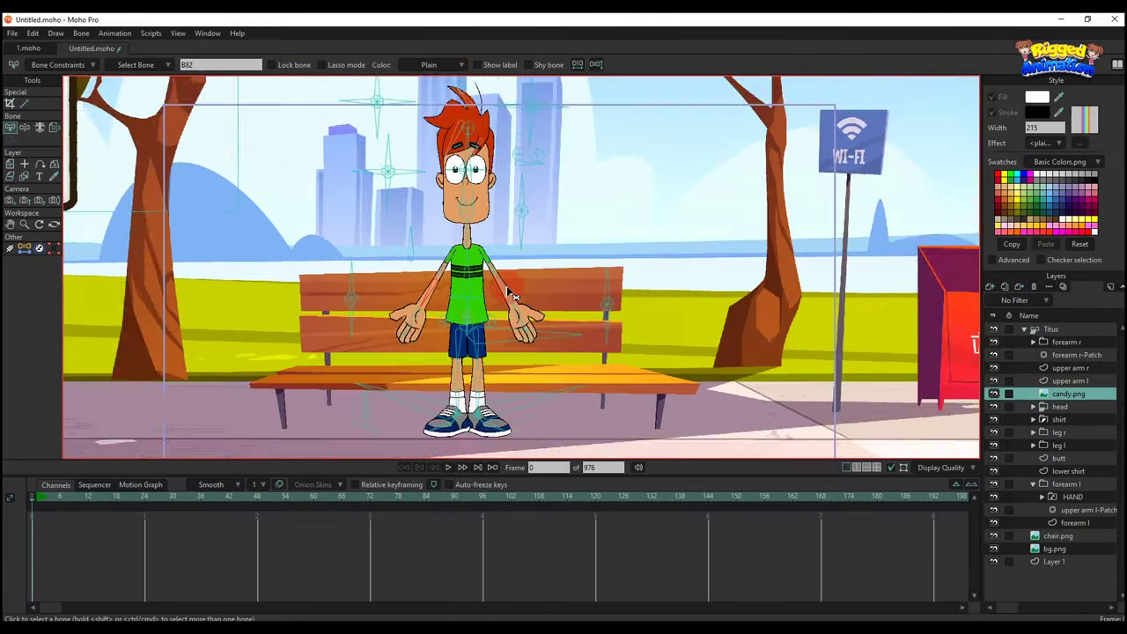
# - Shrink candy.png to about 0.0798 and place it behind Titus's right hand
pyautogui.press('m')
pyautogui.moveTo(433, 115); pyautogui.dragTo(377, 189)
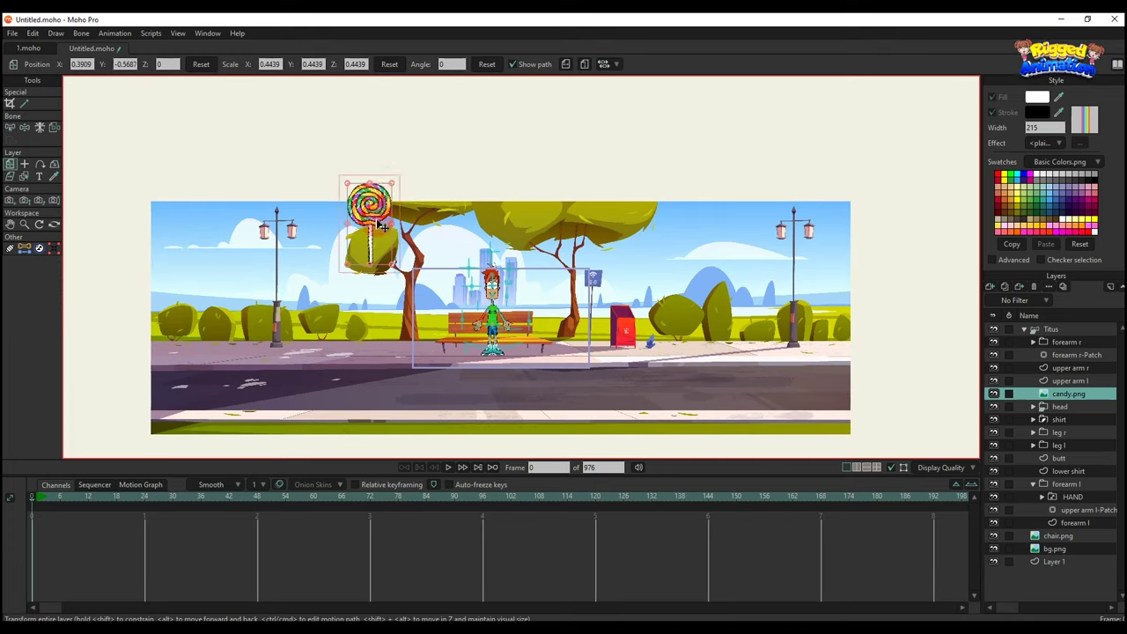
pyautogui.scroll(3, 376, 215)
pyautogui.moveTo(505, 294); pyautogui.dragTo(527, 311)
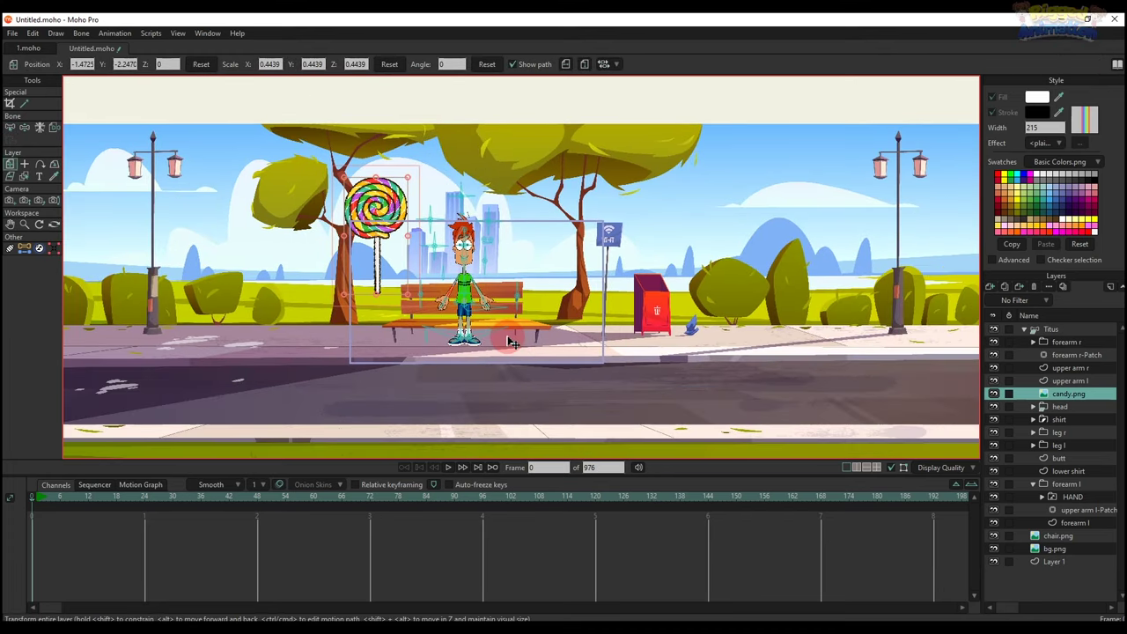
pyautogui.scroll(2, 376, 230)
pyautogui.moveTo(326, 153); pyautogui.dragTo(373, 229)
pyautogui.scroll(5, 520, 349)
pyautogui.moveTo(392, 259); pyautogui.dragTo(468, 344)
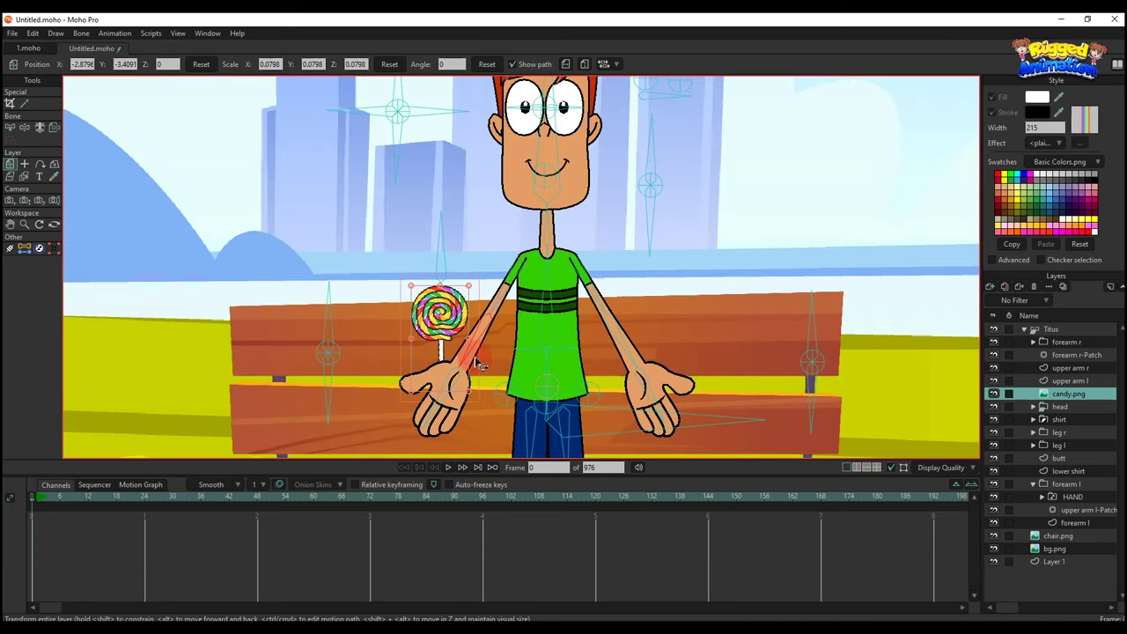
# - Scale candy.png to about 0.1299, rotate it to about -57.2°, and lay its stick across Titus's right palm
pyautogui.scroll(2, 529, 354)
pyautogui.moveTo(379, 300); pyautogui.dragTo(471, 319)
pyautogui.scroll(-3, 396, 310)
pyautogui.scroll(3, 401, 308)
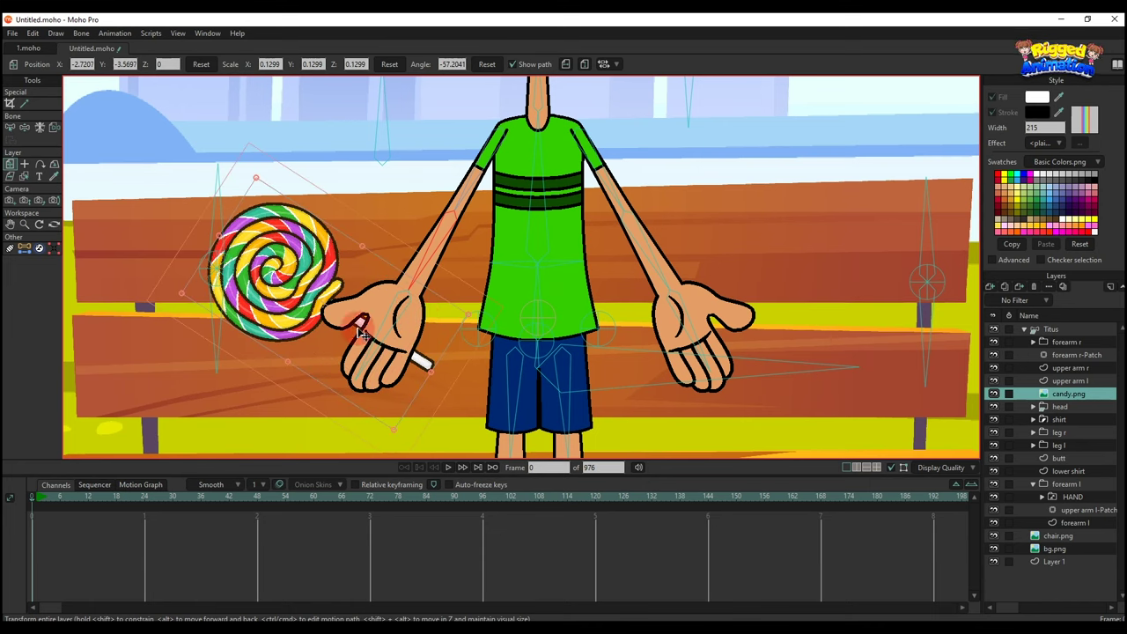
# - Nudge candy.png into place across the right palm, and add a bone to the Titus rig from the palm along the lollipop stick
pyautogui.moveTo(358, 327); pyautogui.dragTo(353, 326)
pyautogui.click(1043, 331)
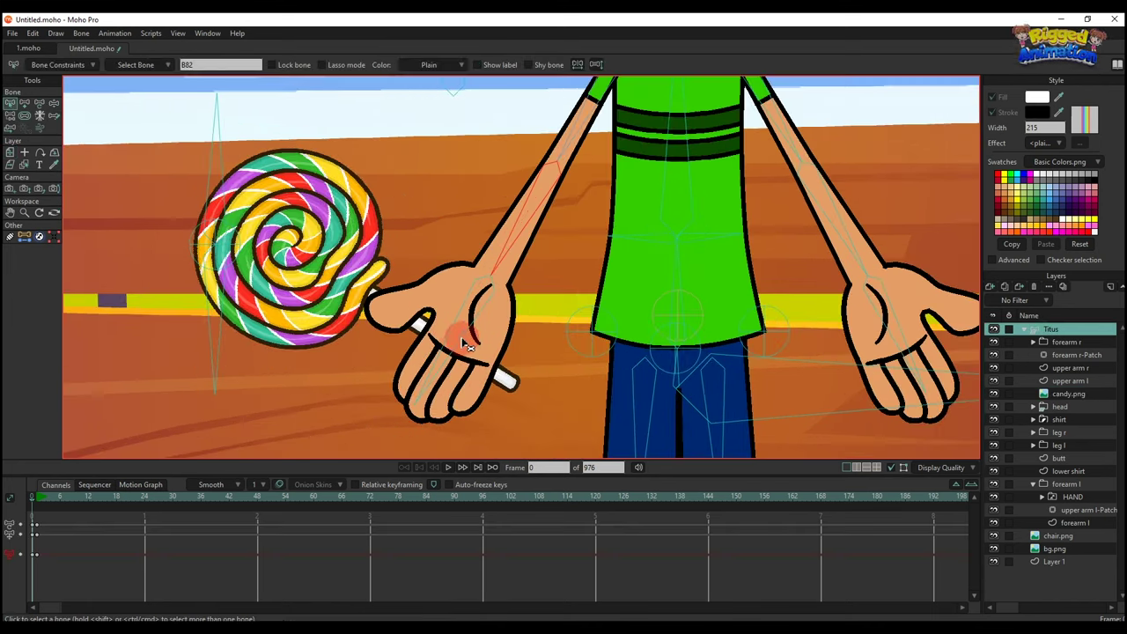
pyautogui.press('a')
pyautogui.moveTo(448, 342); pyautogui.dragTo(346, 282)
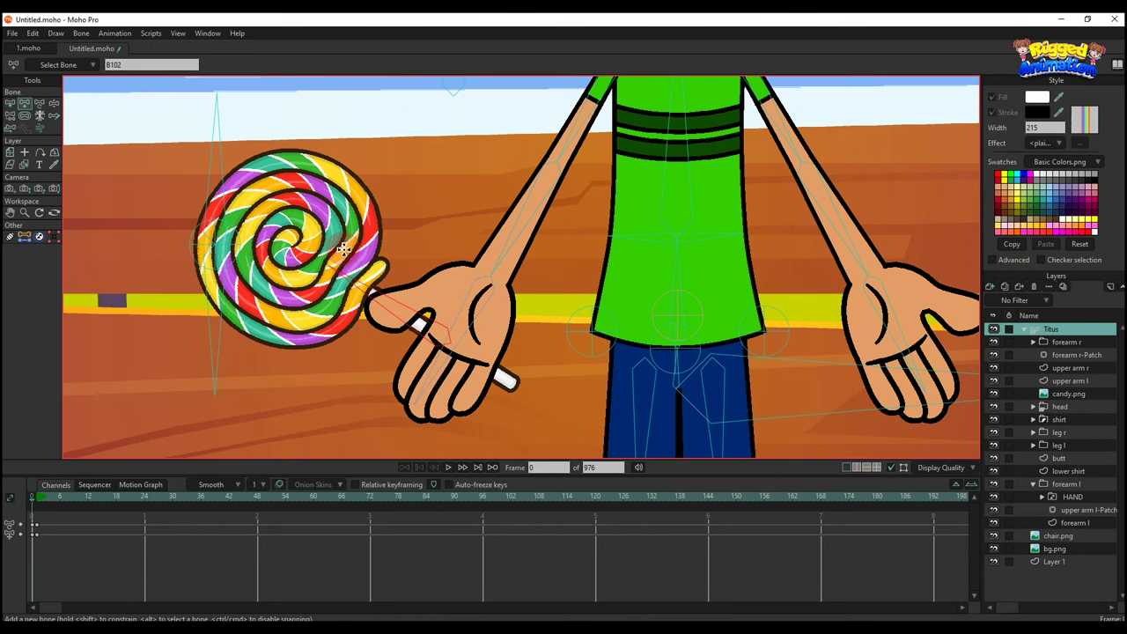
# - Bind the candy.png layer to the new lollipop bone
pyautogui.keyDown('alt'); pyautogui.rightClick(345, 249); pyautogui.keyUp('alt')
pyautogui.click(54, 128)
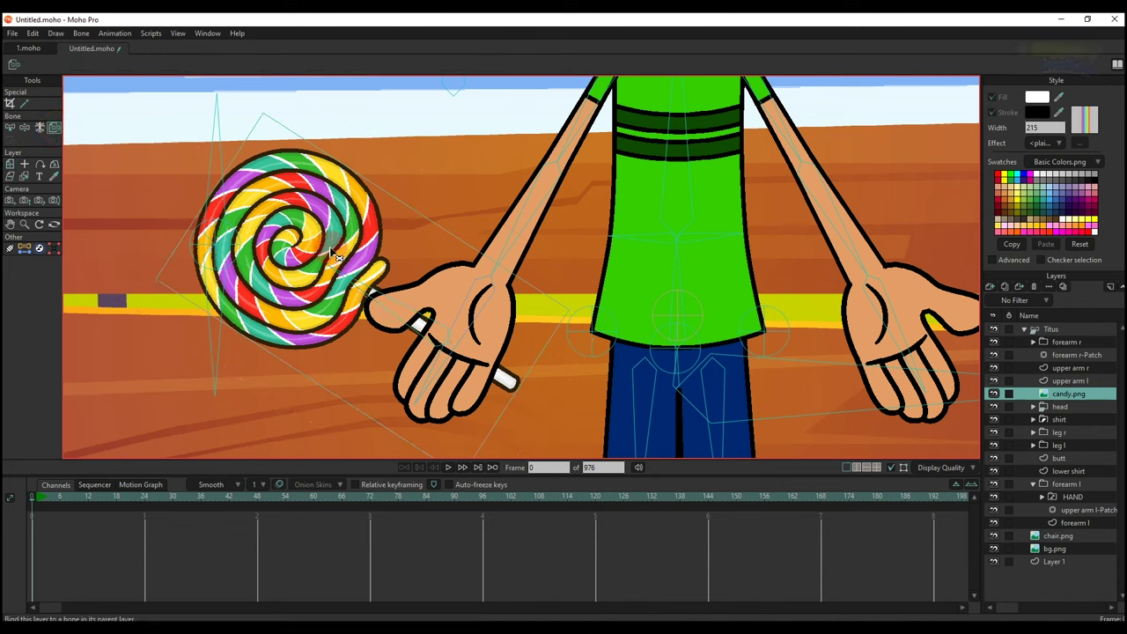
pyautogui.click(357, 293)
# - Parent the lollipop bone to Titus's right hand bone
pyautogui.click(1088, 331)
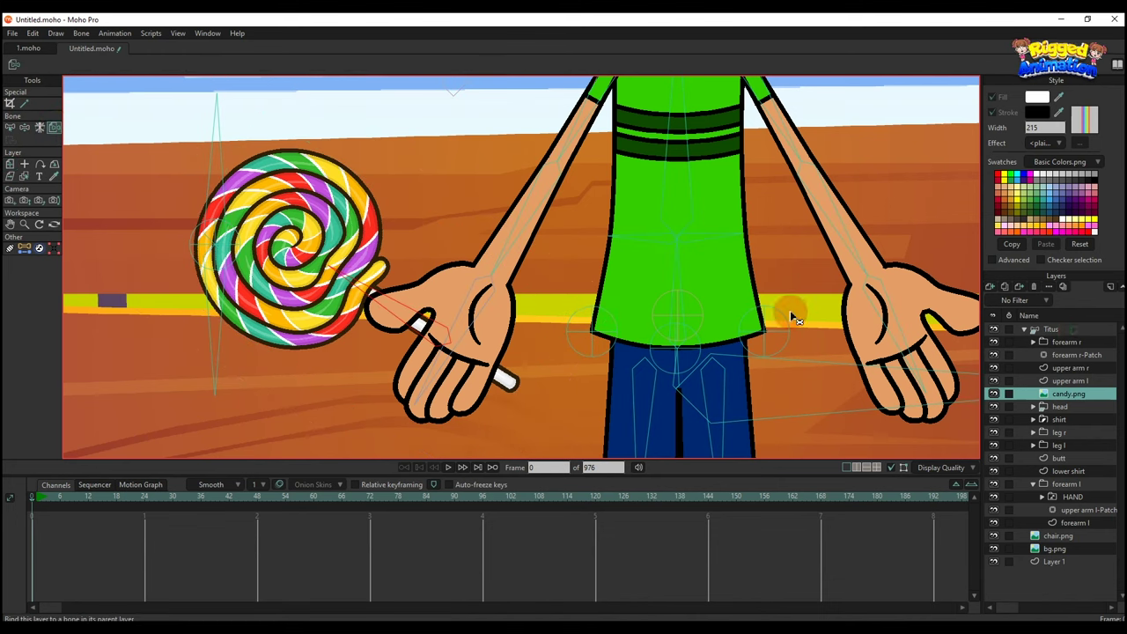
pyautogui.scroll(4, 603, 305)
pyautogui.press('p')
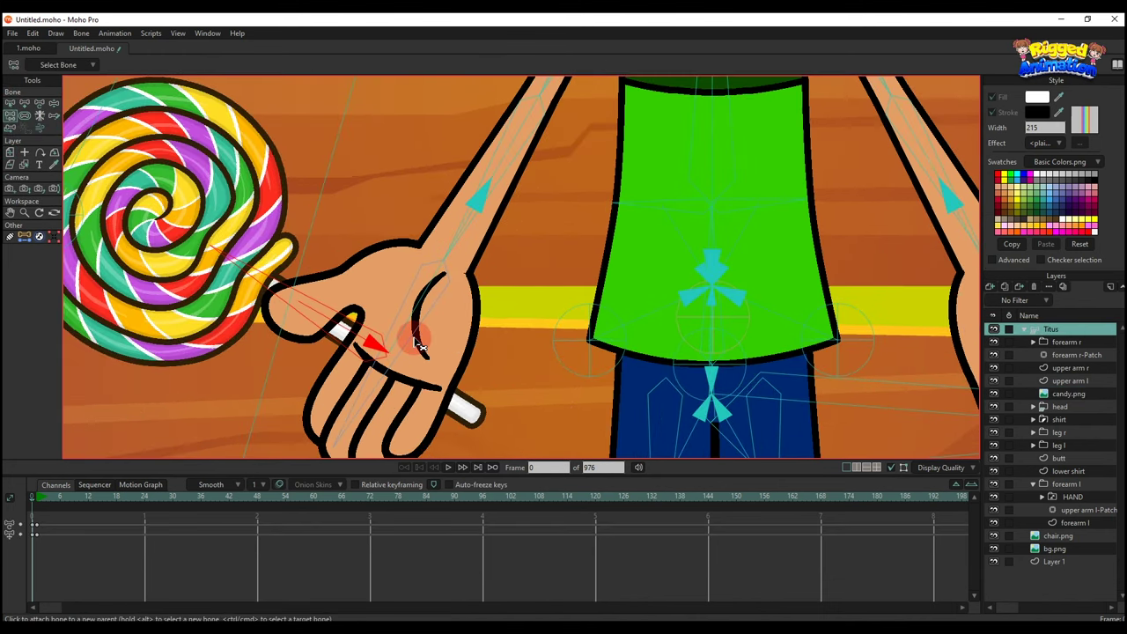
pyautogui.scroll(-2, 420, 346)
# - At frame 1, rotate the lollipop bone so the candy points upward out of Titus's right fist
pyautogui.click(37, 503)
pyautogui.scroll(-1, 494, 352)
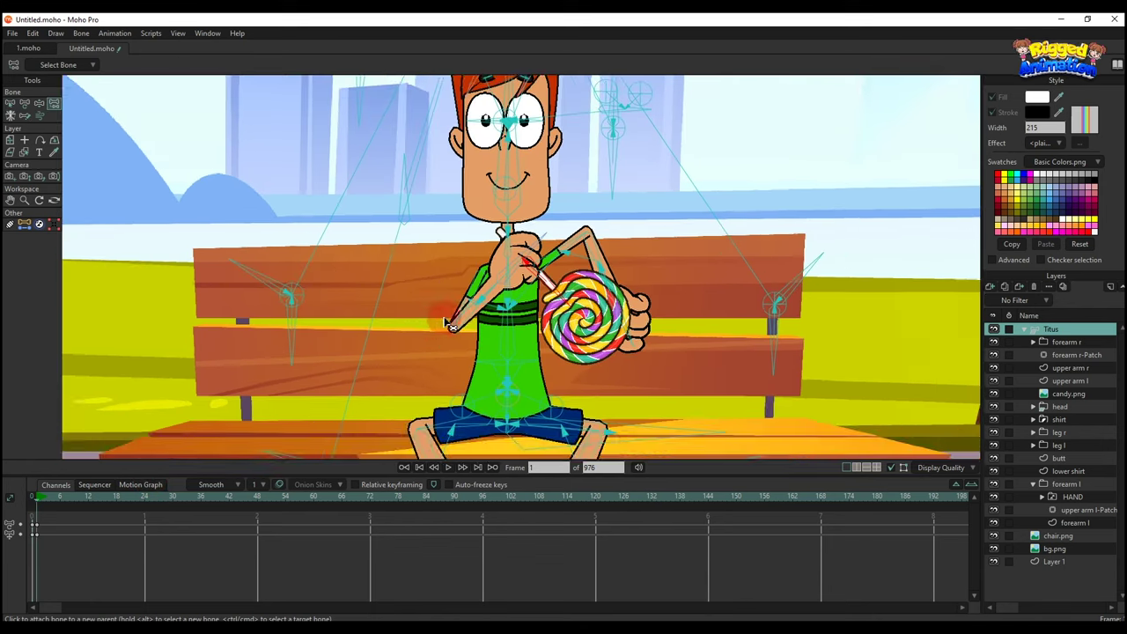
pyautogui.moveTo(492, 350); pyautogui.dragTo(504, 381)
pyautogui.press('t')
pyautogui.scroll(2, 563, 317)
pyautogui.moveTo(559, 324); pyautogui.dragTo(510, 253)
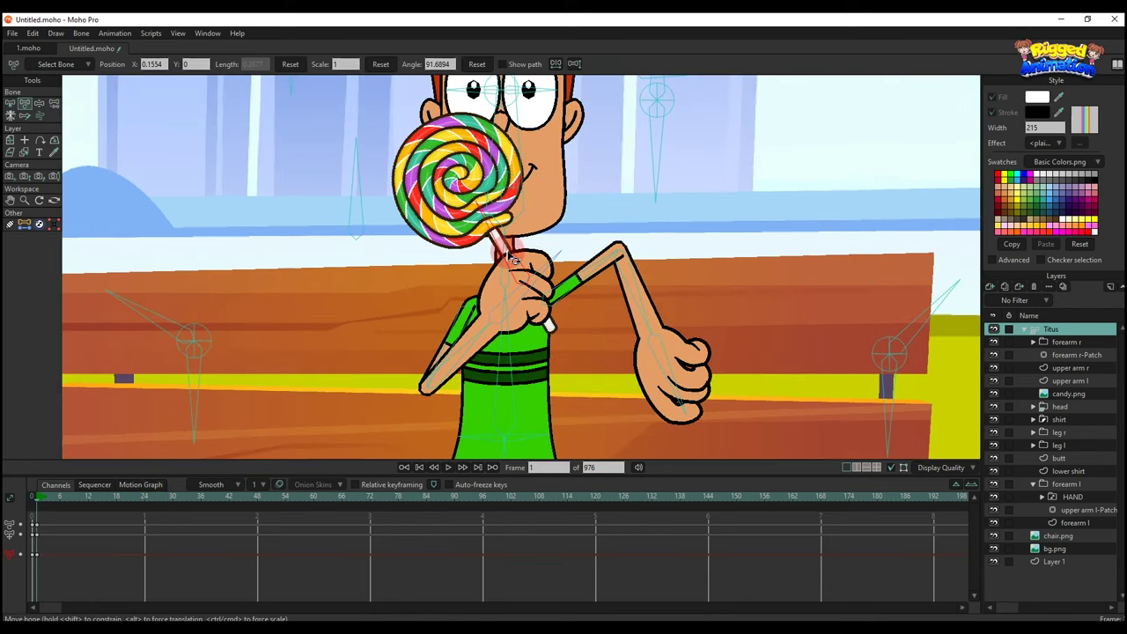
# - Lower the right forearm and hand in front of the shirt at frame 1, and turn the lollipop upright below the chin
pyautogui.scroll(-3, 509, 286)
pyautogui.click(493, 318)
pyautogui.moveTo(509, 341); pyautogui.dragTo(532, 324)
pyautogui.scroll(2, 526, 342)
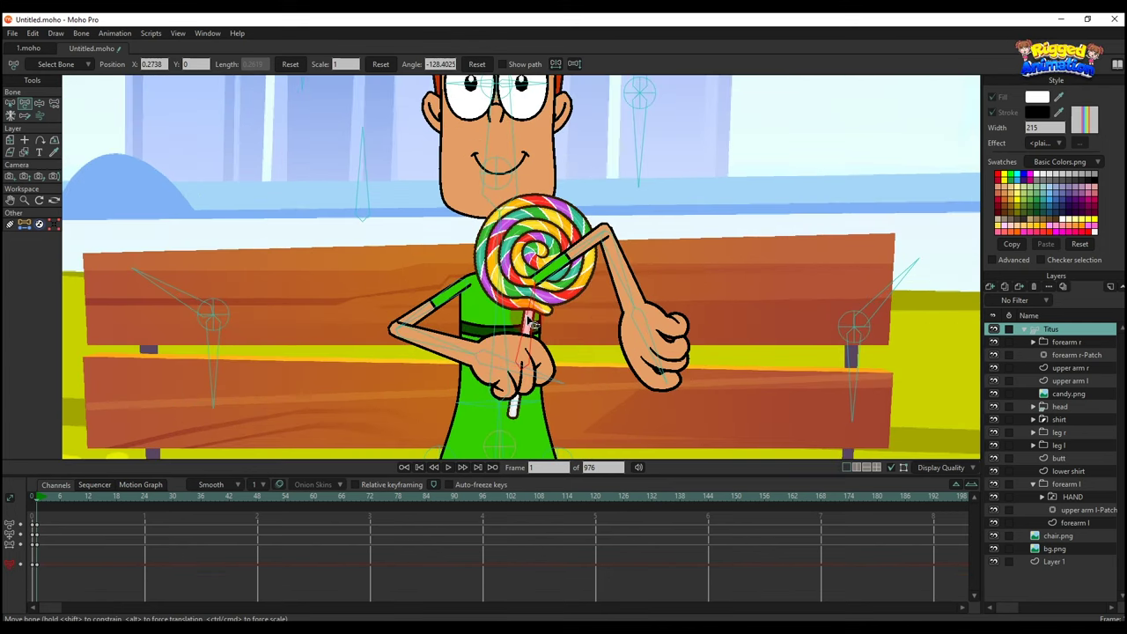
pyautogui.scroll(-1, 456, 353)
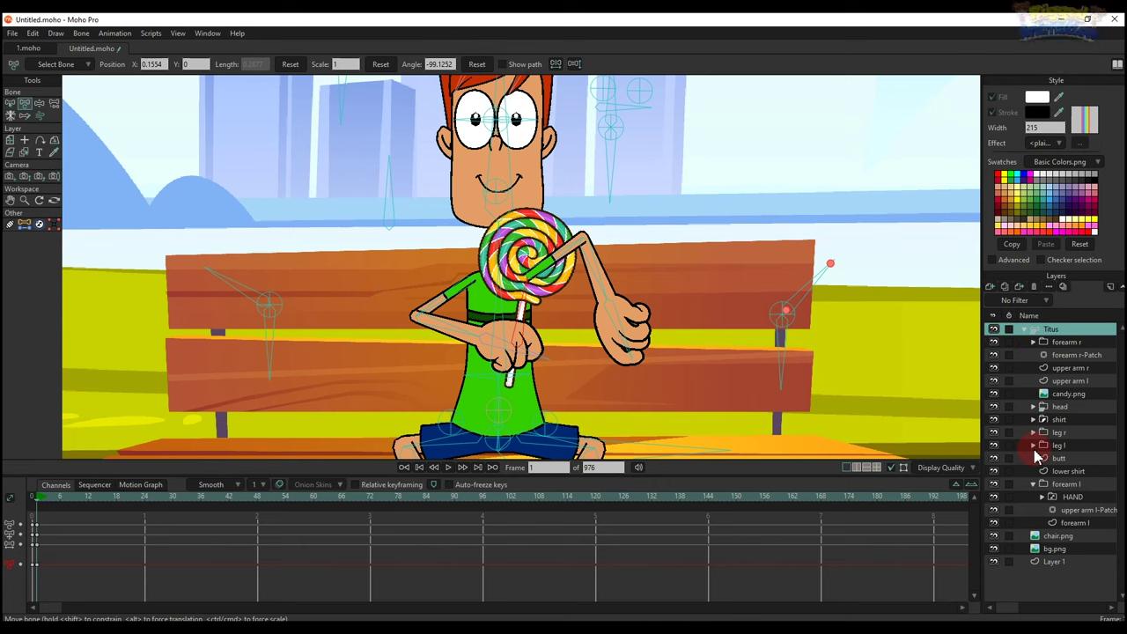
# - At frame 1, move the candy.png layer directly above upper arm l and fine-tune the pose of the right hand holding the lollipop
pyautogui.click(1059, 395)
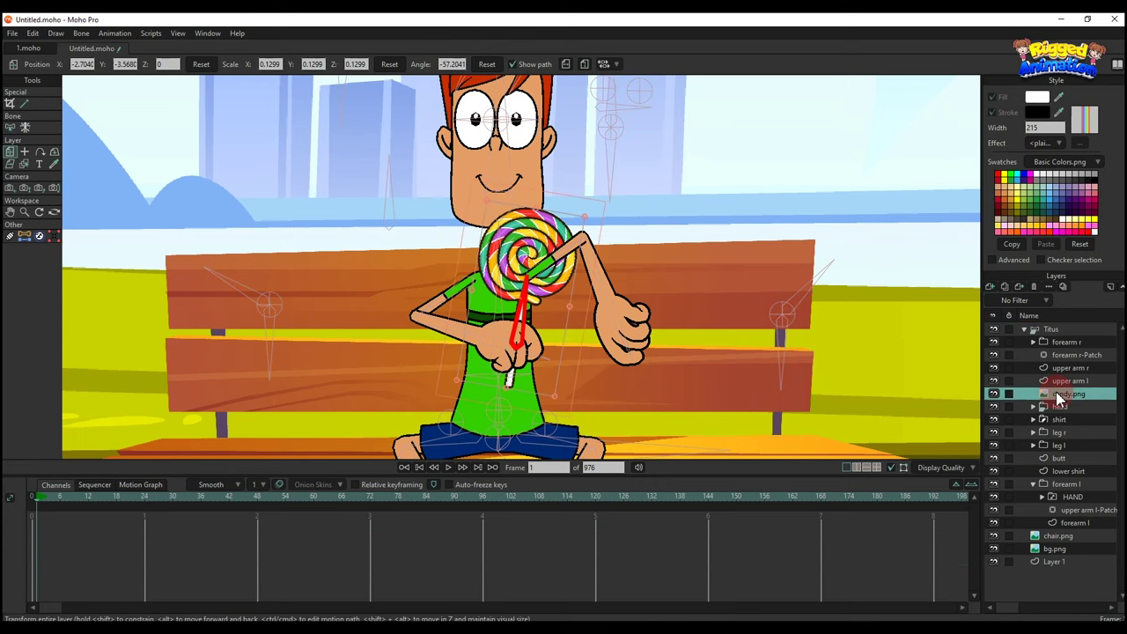
pyautogui.moveTo(1063, 382); pyautogui.dragTo(1063, 381)
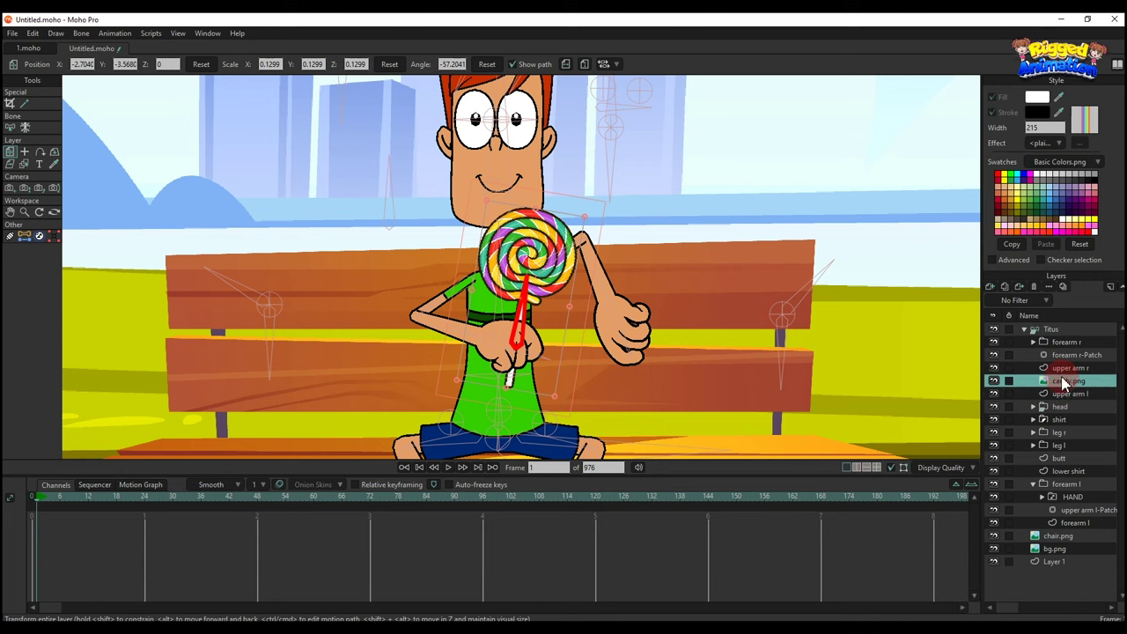
pyautogui.click(1053, 331)
pyautogui.scroll(3, 532, 251)
pyautogui.press('t')
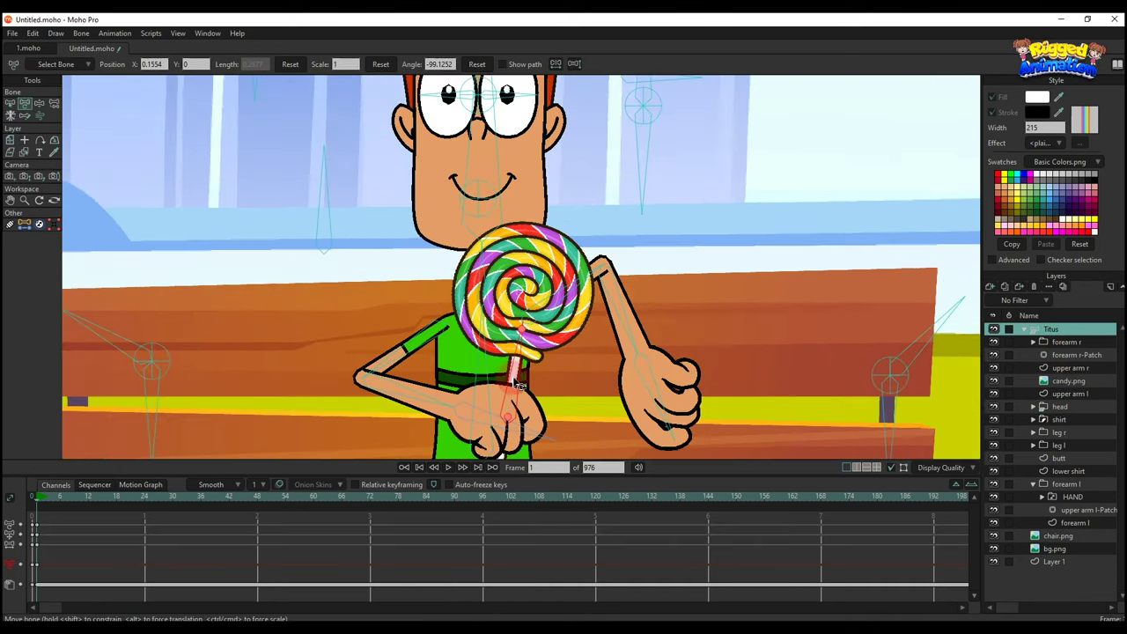
pyautogui.scroll(-2, 507, 385)
pyautogui.moveTo(509, 390)
pyautogui.mouseDown()
pyautogui.moveTo(535, 403)
pyautogui.moveTo(510, 401)
pyautogui.moveTo(486, 371)
pyautogui.moveTo(491, 391)
pyautogui.moveTo(455, 404)
pyautogui.moveTo(529, 375)
pyautogui.moveTo(548, 381)
pyautogui.moveTo(492, 390)
pyautogui.moveTo(502, 370)
pyautogui.moveTo(493, 379)
pyautogui.mouseUp()
pyautogui.scroll(2, 530, 408)
pyautogui.scroll(-3, 439, 389)
pyautogui.scroll(2, 490, 393)
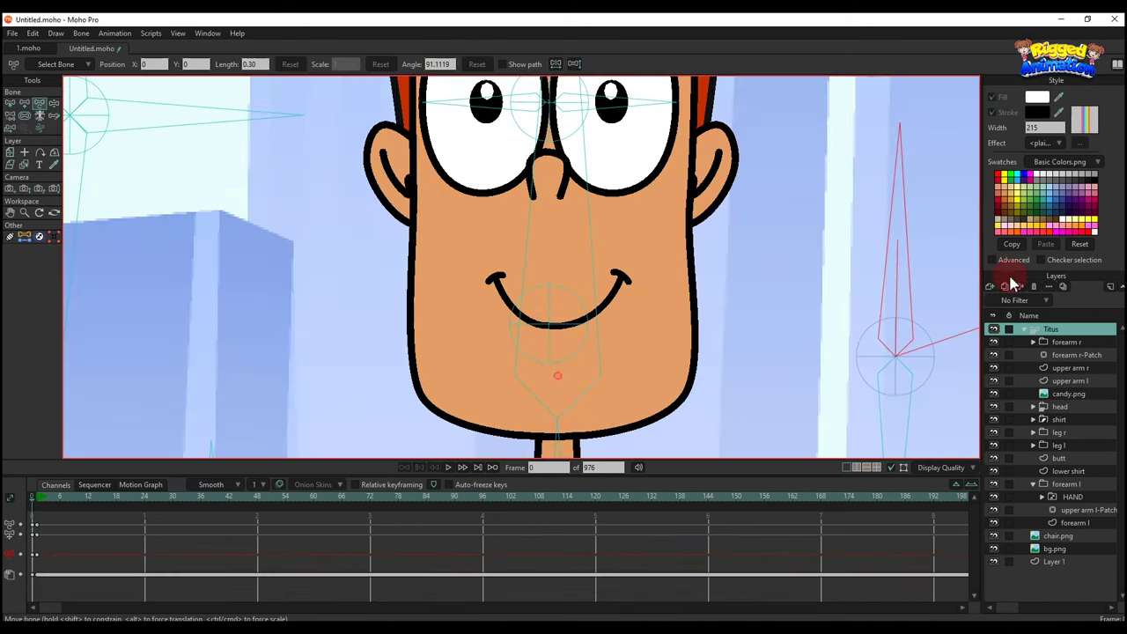
# - Expand the mouth group inside Titus's head and add a new vector layer named Layer 36 above layer 35
pyautogui.click(1058, 408)
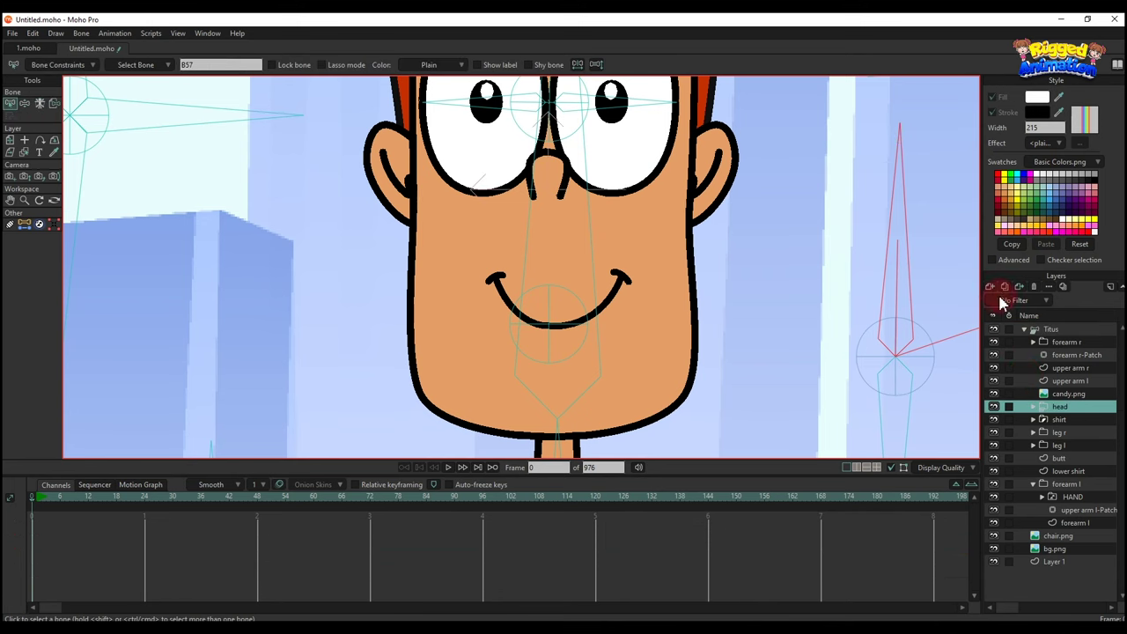
pyautogui.click(1035, 409)
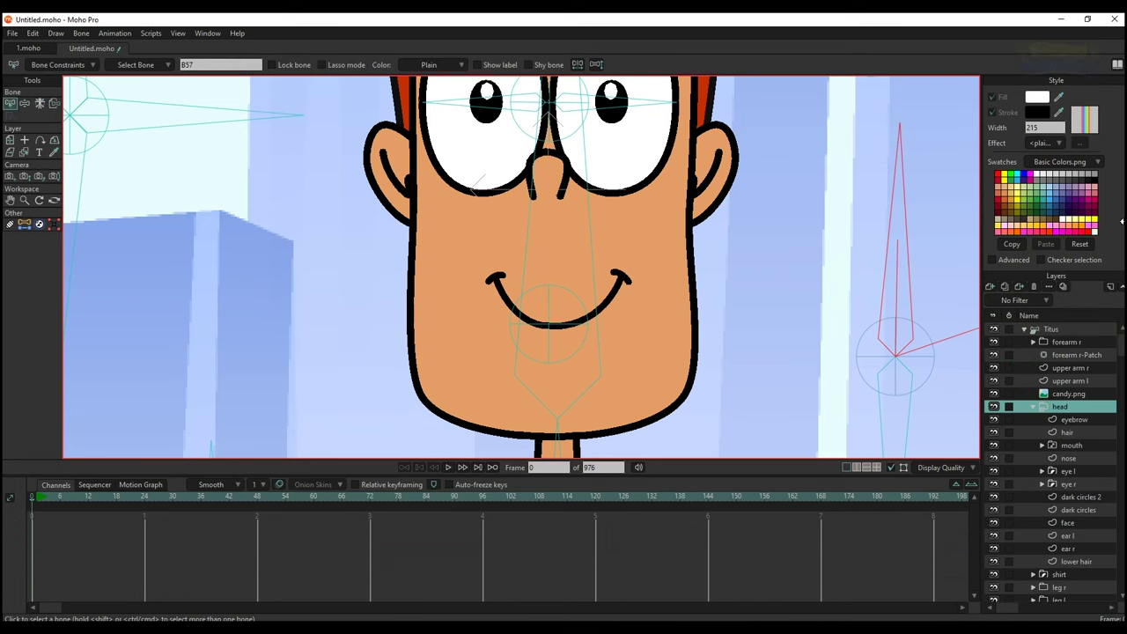
pyautogui.click(1042, 445)
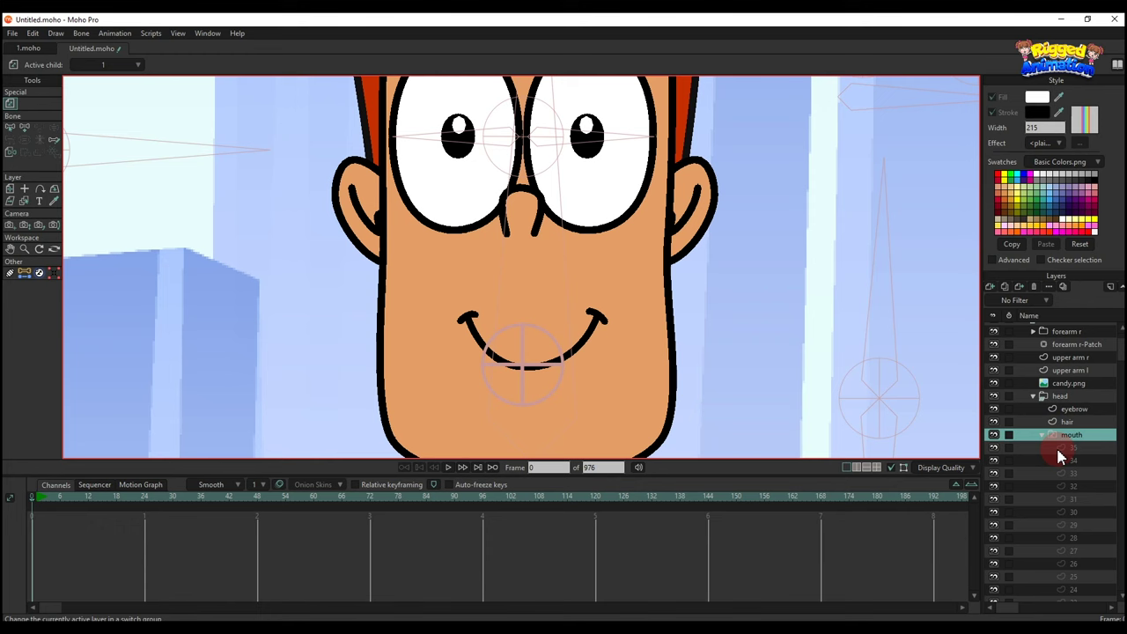
pyautogui.click(1056, 446)
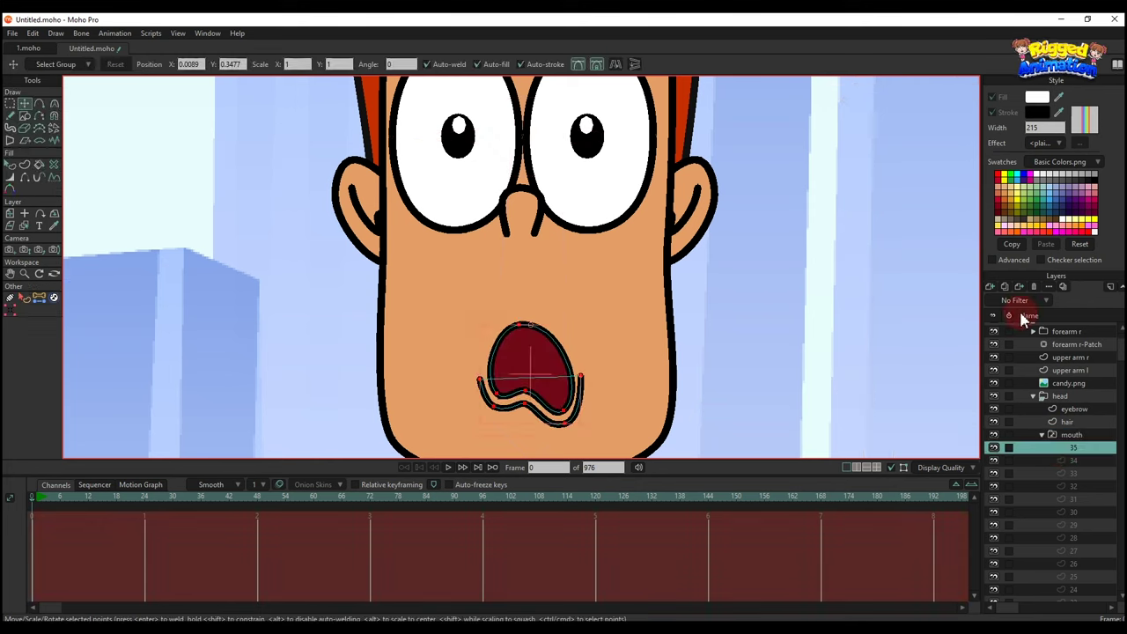
pyautogui.click(991, 289)
pyautogui.press('Return')
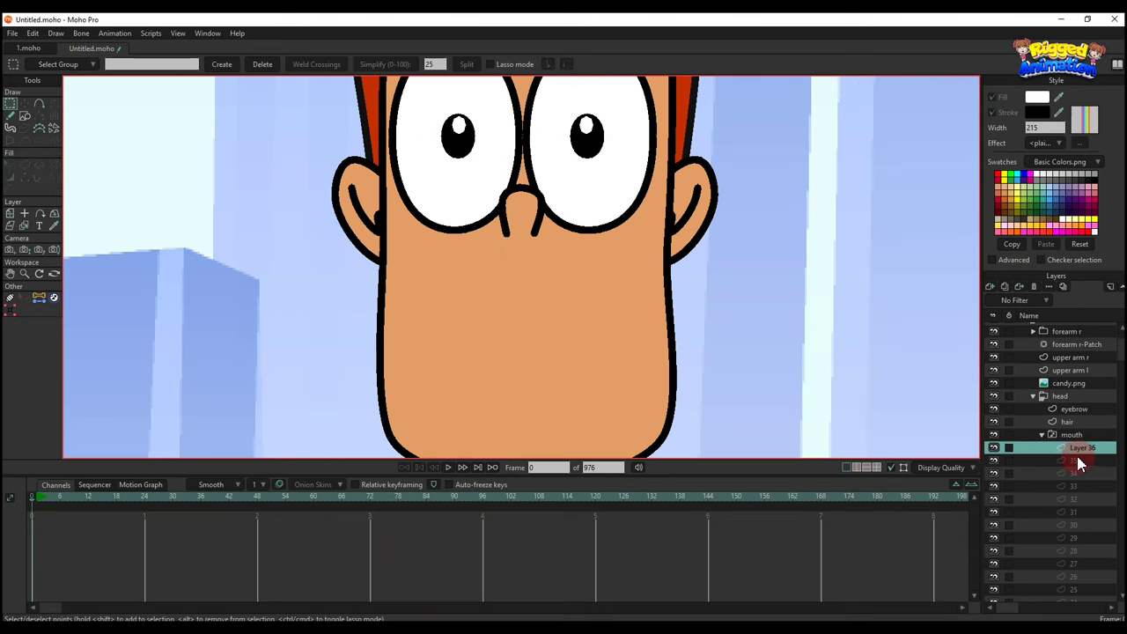
# - Copy the smile artwork from mouth layer 1 into Layer 36
pyautogui.click(1071, 435)
pyautogui.scroll(-9, 1064, 472)
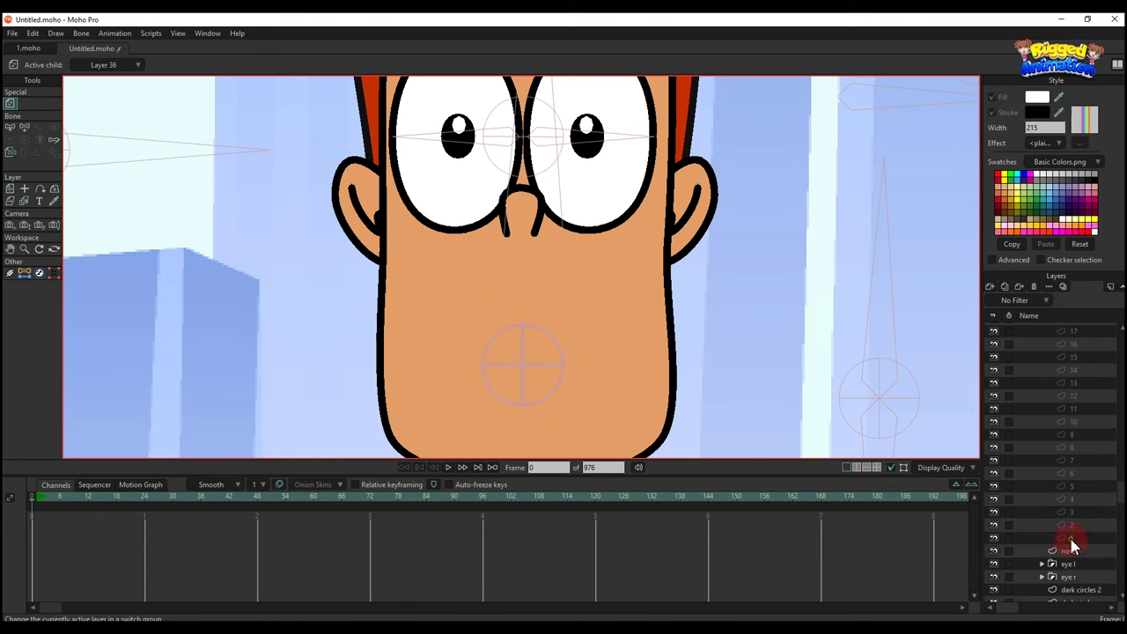
pyautogui.click(1071, 538)
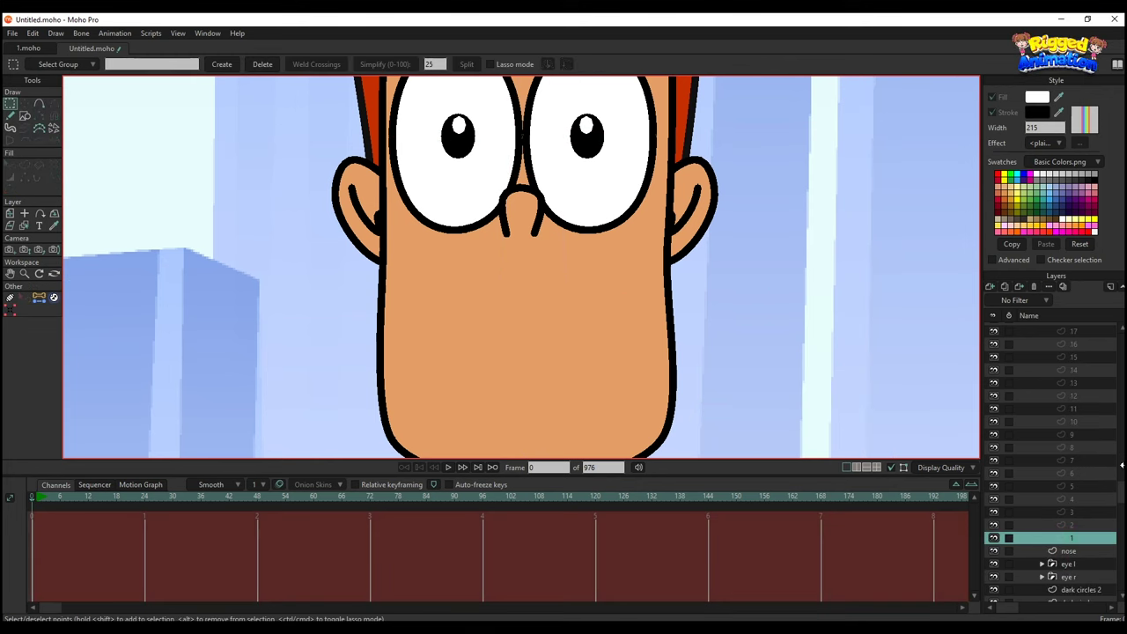
pyautogui.moveTo(1123, 504); pyautogui.dragTo(1102, 358)
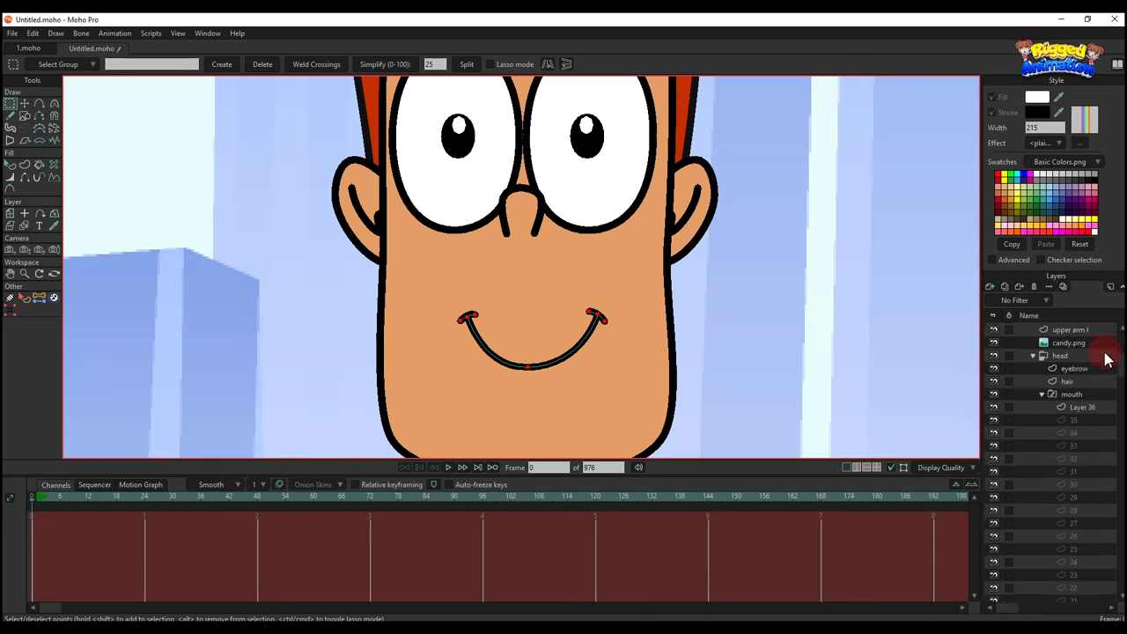
pyautogui.click(1075, 449)
pyautogui.press('t')
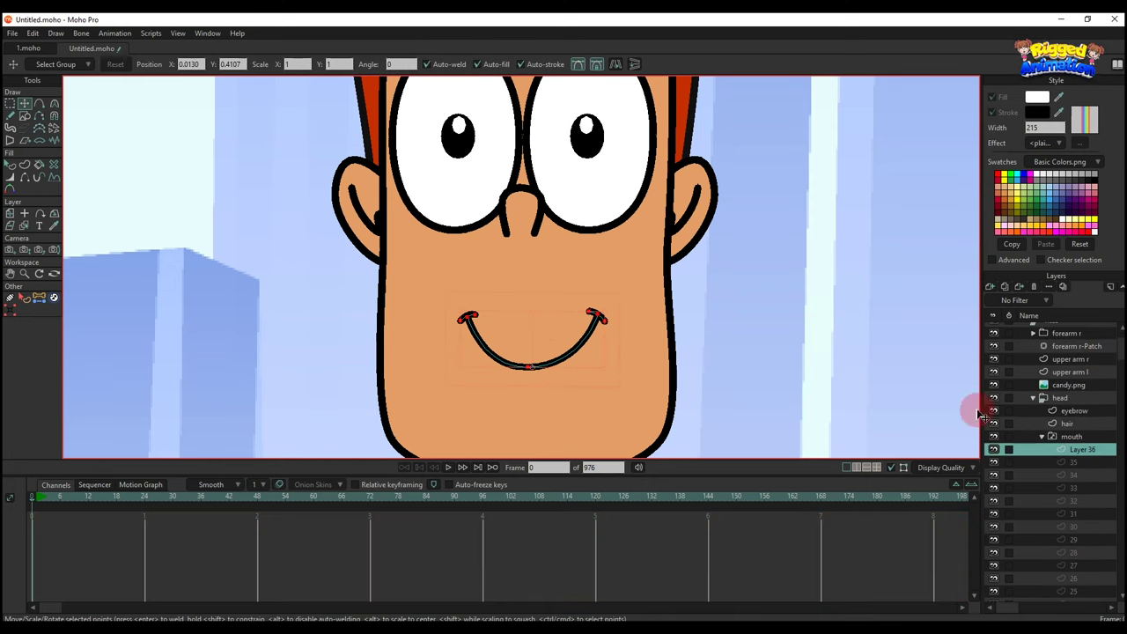
# - On Layer 36, start a tongue outline hanging from the smile's curve, using a pink fill and a black stroke of width 8
pyautogui.press('q')
pyautogui.scroll(3, 611, 378)
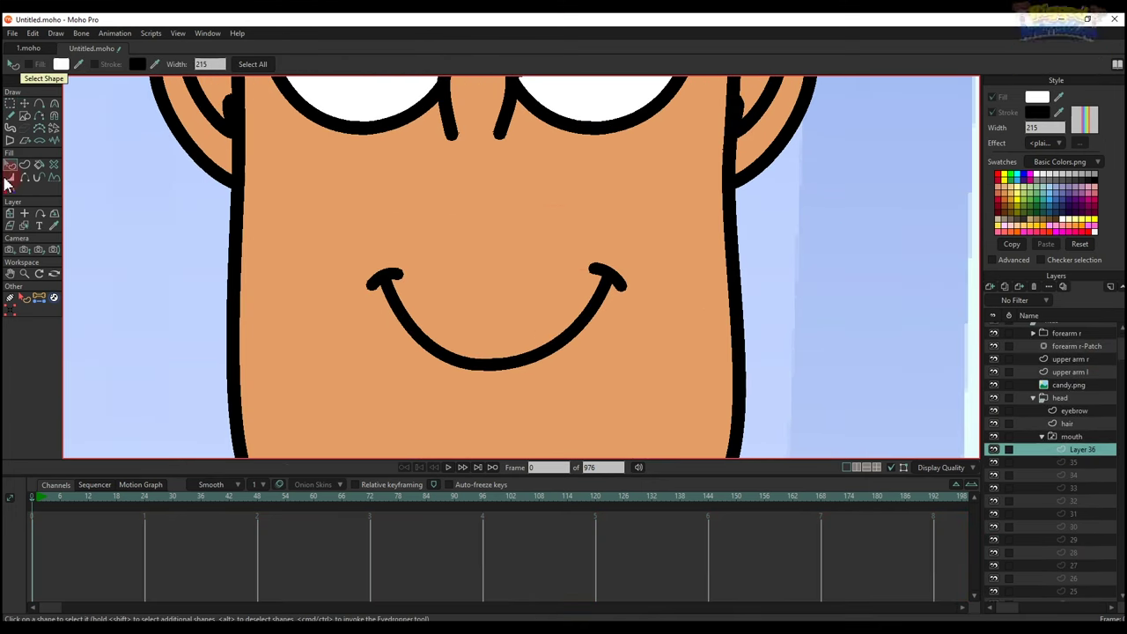
pyautogui.click(38, 104)
pyautogui.scroll(4, 503, 234)
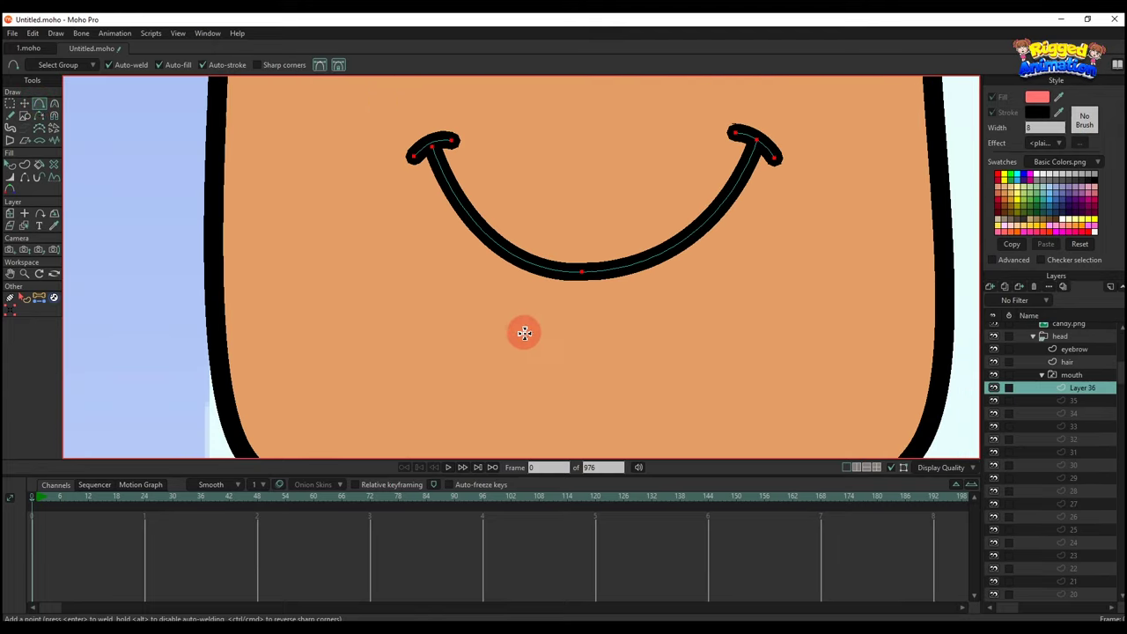
pyautogui.moveTo(522, 392); pyautogui.dragTo(521, 264)
pyautogui.press('t')
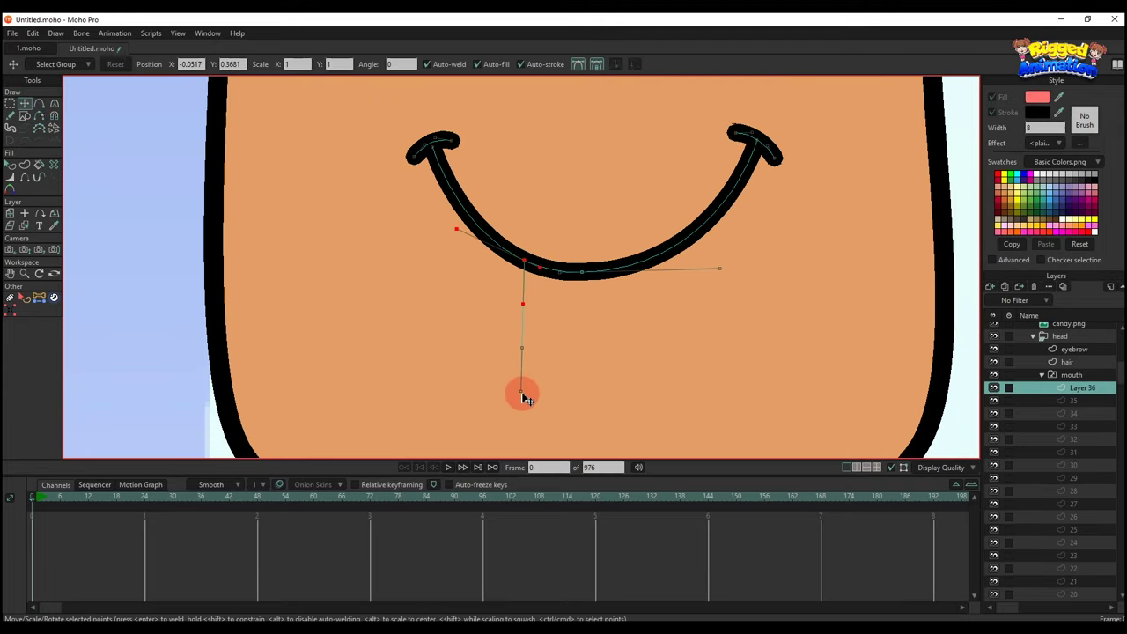
pyautogui.moveTo(521, 393); pyautogui.dragTo(626, 366)
# - Extend the tongue outline back up to the smile's curve and weld it there, closing it as a pink shape
pyautogui.press('a')
pyautogui.scroll(-2, 523, 349)
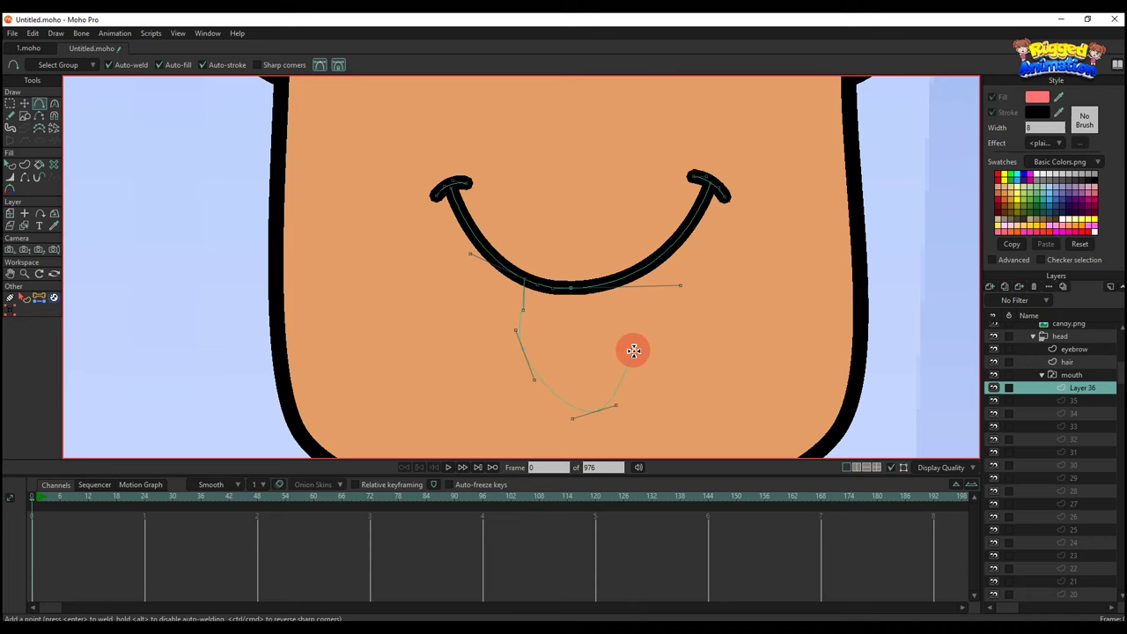
pyautogui.moveTo(625, 284); pyautogui.dragTo(625, 285)
pyautogui.press('t')
pyautogui.press('q')
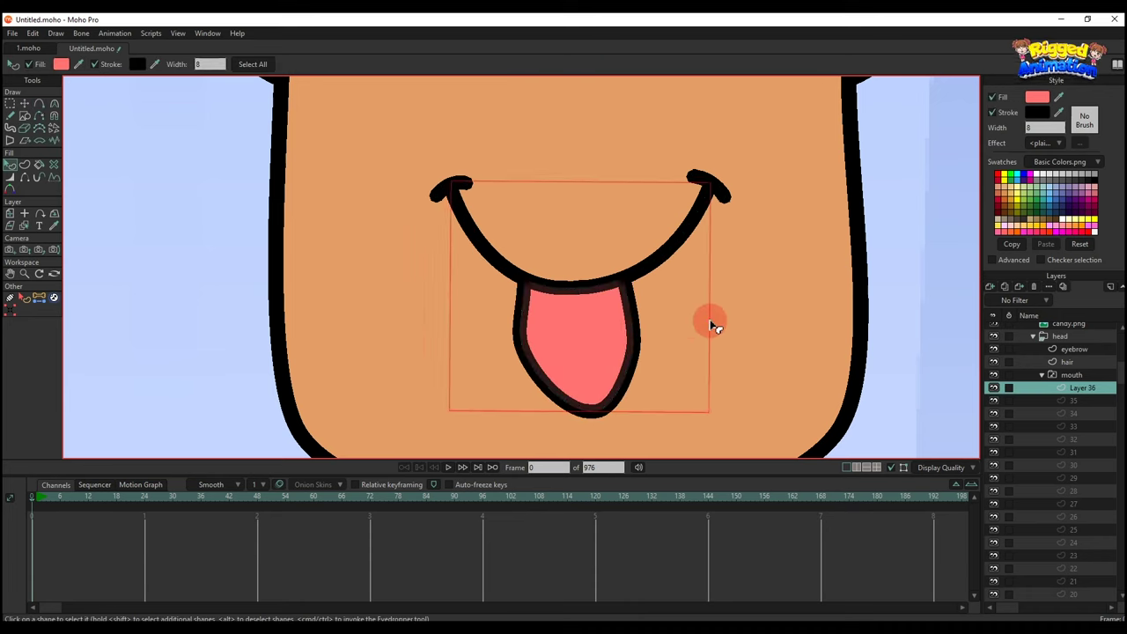
pyautogui.click(767, 347)
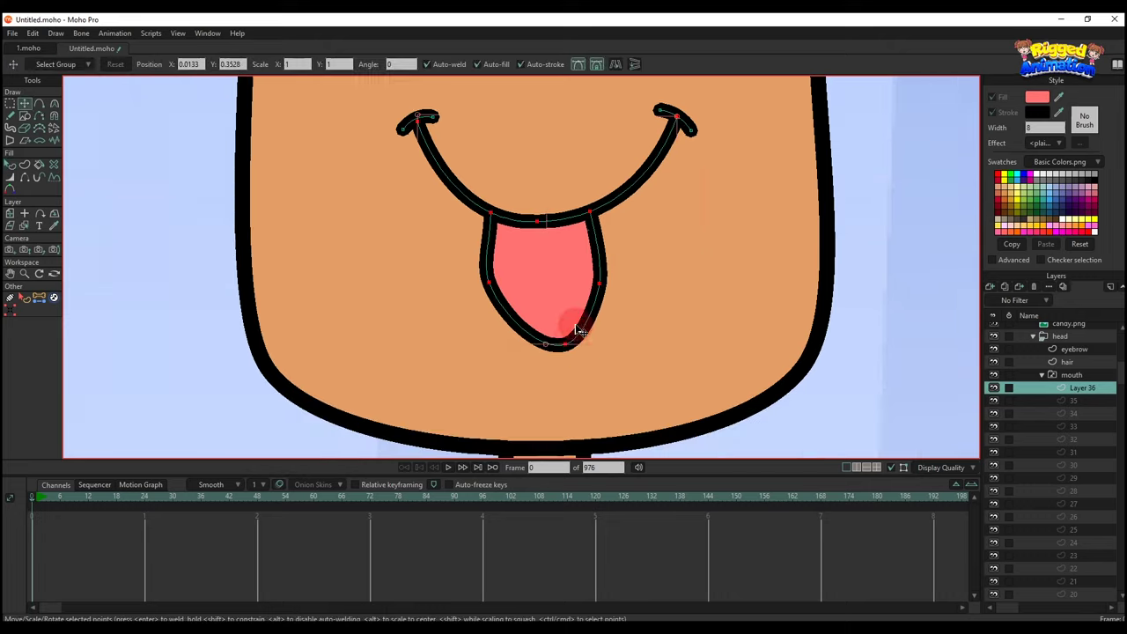
# - Pull the tongue's tip downward and adjust the curvature of its tip and side points to round the shape
pyautogui.scroll(1, 578, 335)
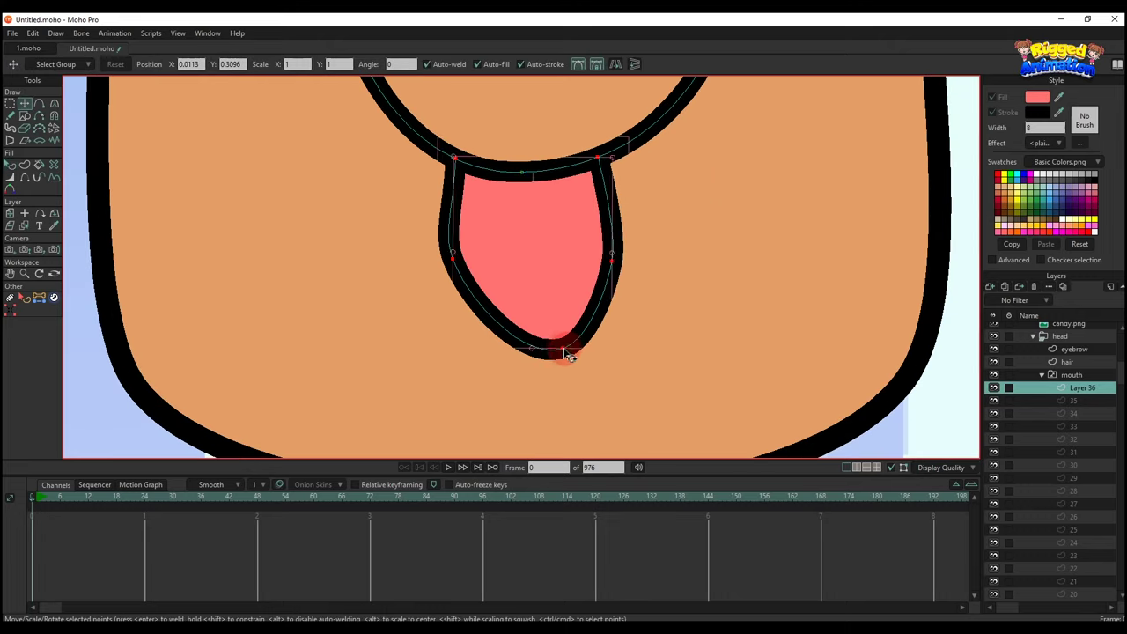
pyautogui.moveTo(568, 357); pyautogui.dragTo(538, 382)
pyautogui.hotkey('ctrl', 'z')
pyautogui.press('c')
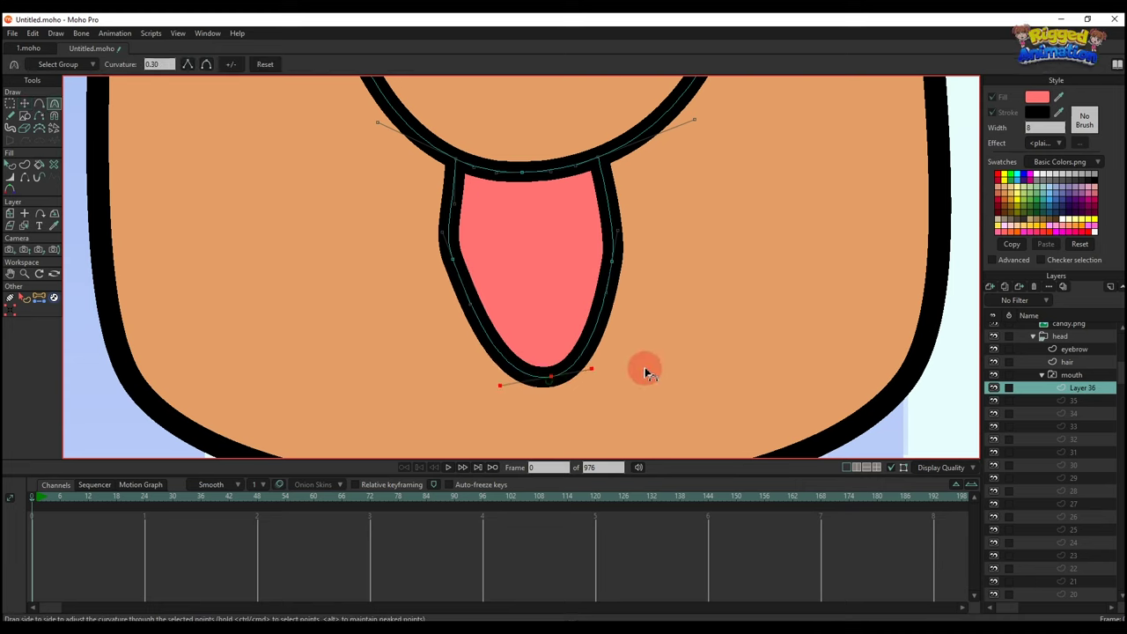
pyautogui.moveTo(644, 370); pyautogui.dragTo(415, 320)
pyautogui.click(448, 262)
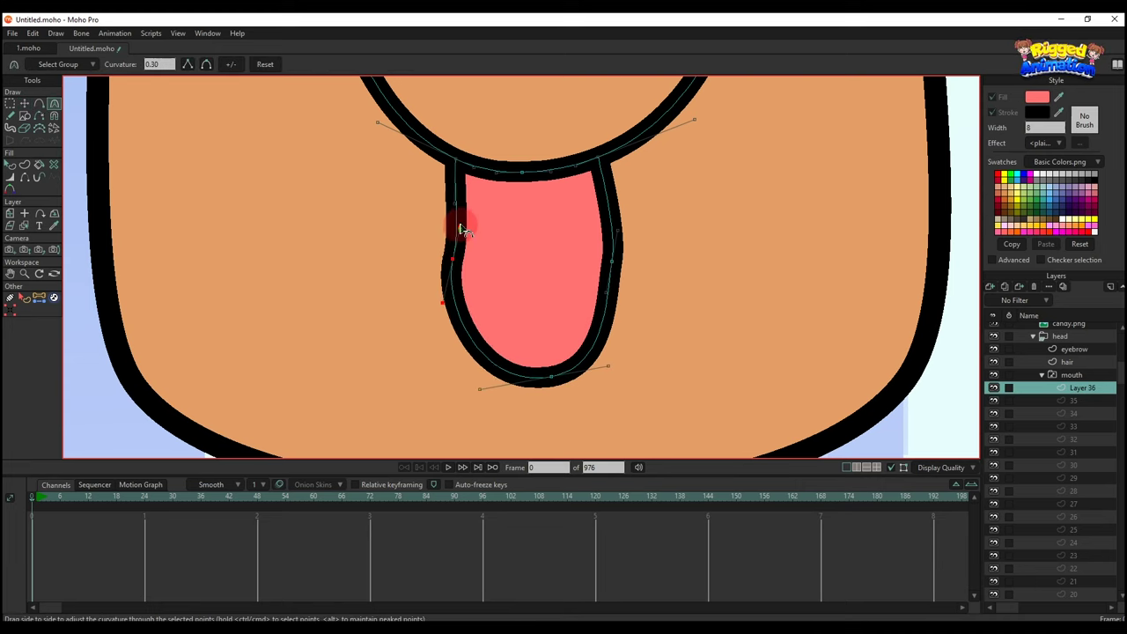
pyautogui.moveTo(460, 229); pyautogui.dragTo(450, 145)
# - Refine the points where the tongue meets the smile, and straighten the tongue's left edge with its curve handles
pyautogui.scroll(2, 450, 151)
pyautogui.press('t')
pyautogui.scroll(1, 456, 206)
pyautogui.moveTo(748, 197); pyautogui.dragTo(704, 254)
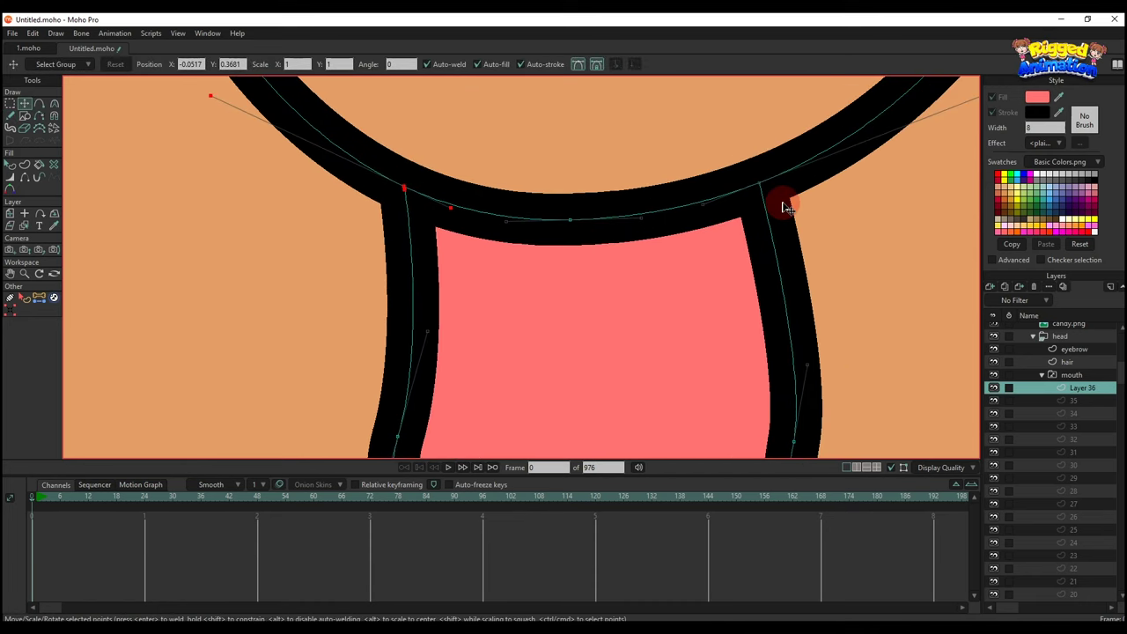
pyautogui.click(764, 187)
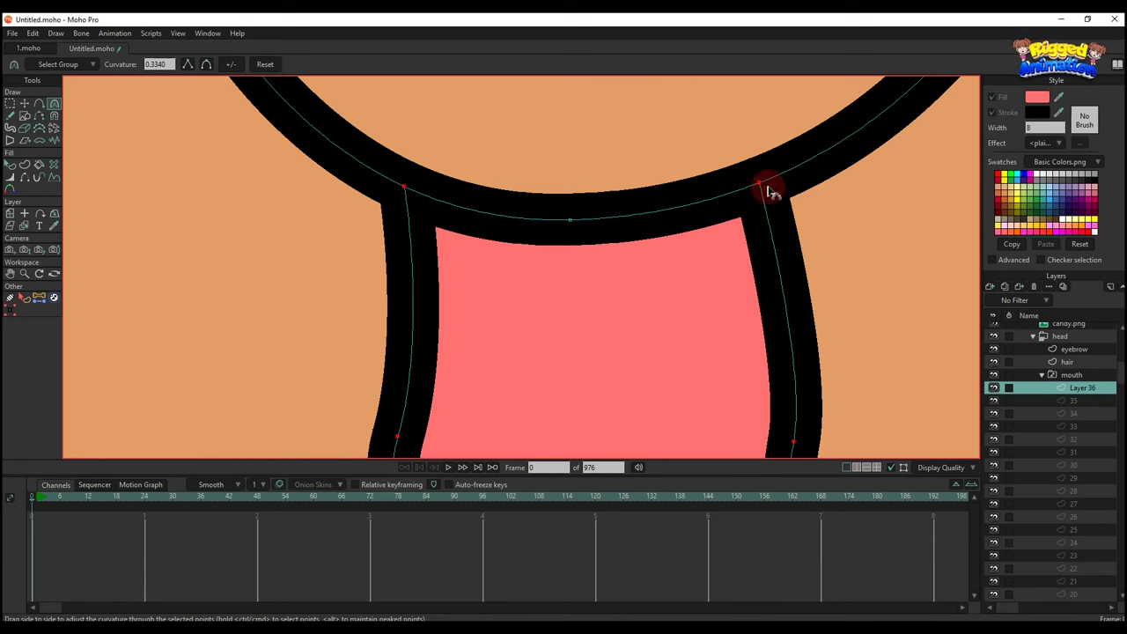
pyautogui.press('e')
pyautogui.press('t')
pyautogui.click(761, 185)
pyautogui.press('c')
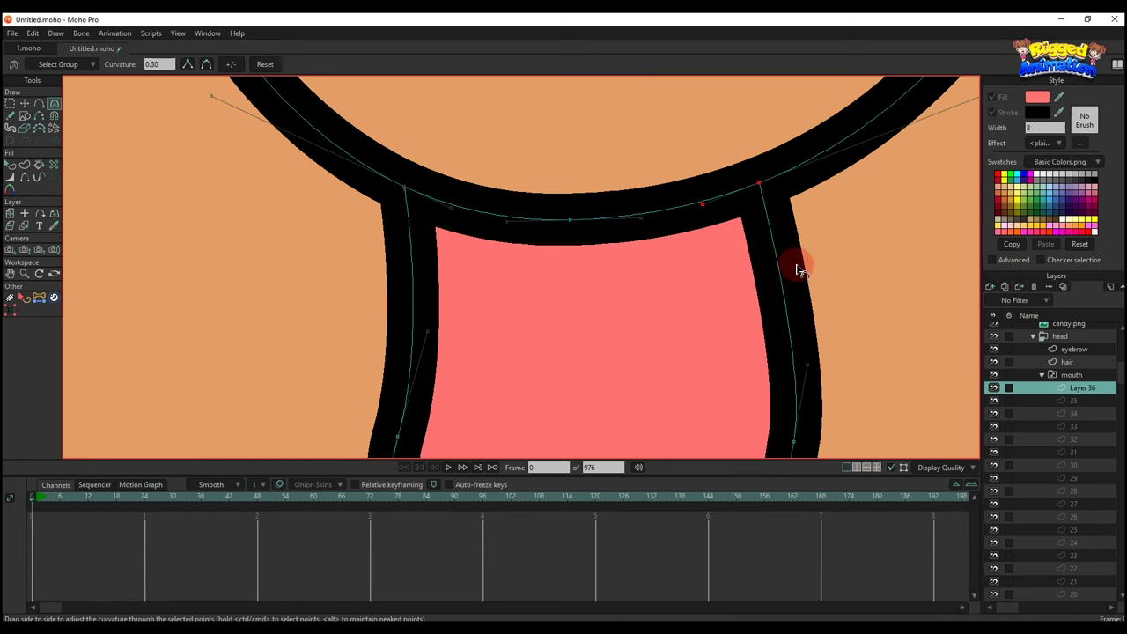
pyautogui.scroll(-3, 797, 269)
pyautogui.moveTo(569, 243); pyautogui.dragTo(555, 238)
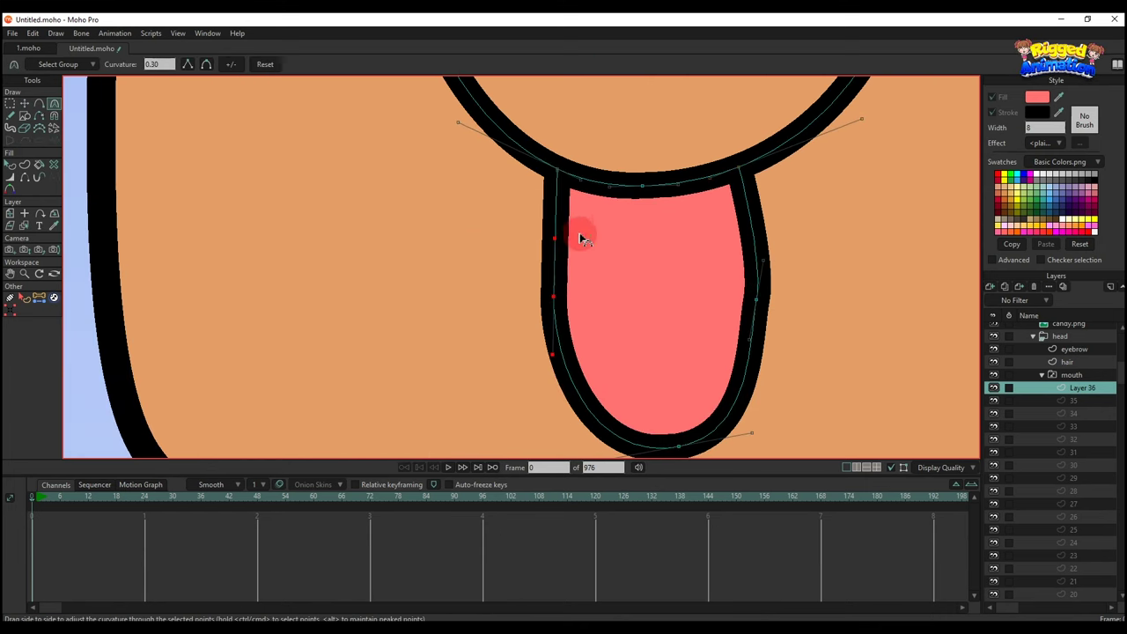
# - Move the tongue's right side point outward and adjust its curve handles so that edge flares into a rounder lower half
pyautogui.moveTo(751, 343); pyautogui.dragTo(763, 356)
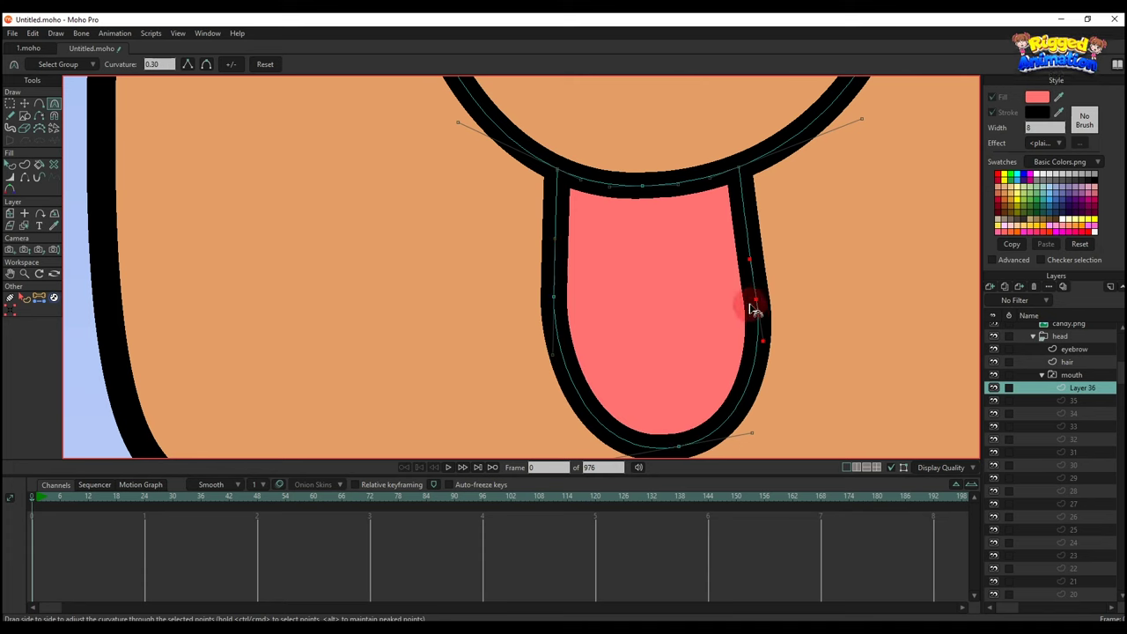
pyautogui.press('r')
pyautogui.moveTo(752, 305); pyautogui.dragTo(773, 296)
pyautogui.press('t')
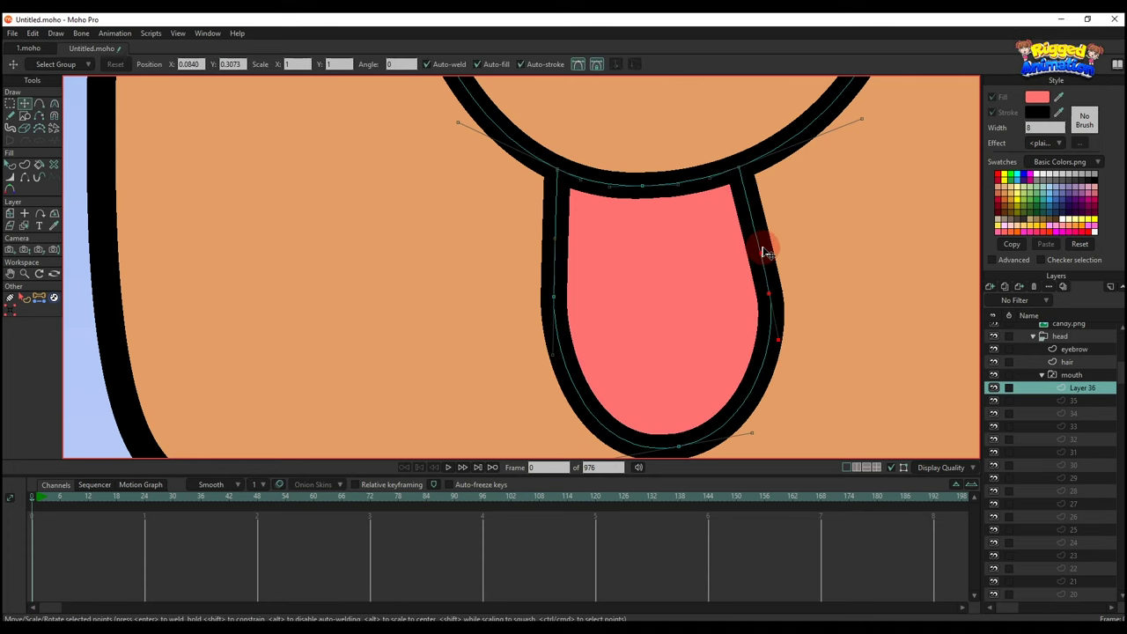
pyautogui.moveTo(764, 248); pyautogui.dragTo(753, 251)
pyautogui.moveTo(787, 337); pyautogui.dragTo(792, 354)
# - Widen the tongue's left side to match by moving its point and handles outward, and adjust the curve at the tip
pyautogui.moveTo(558, 304); pyautogui.dragTo(549, 304)
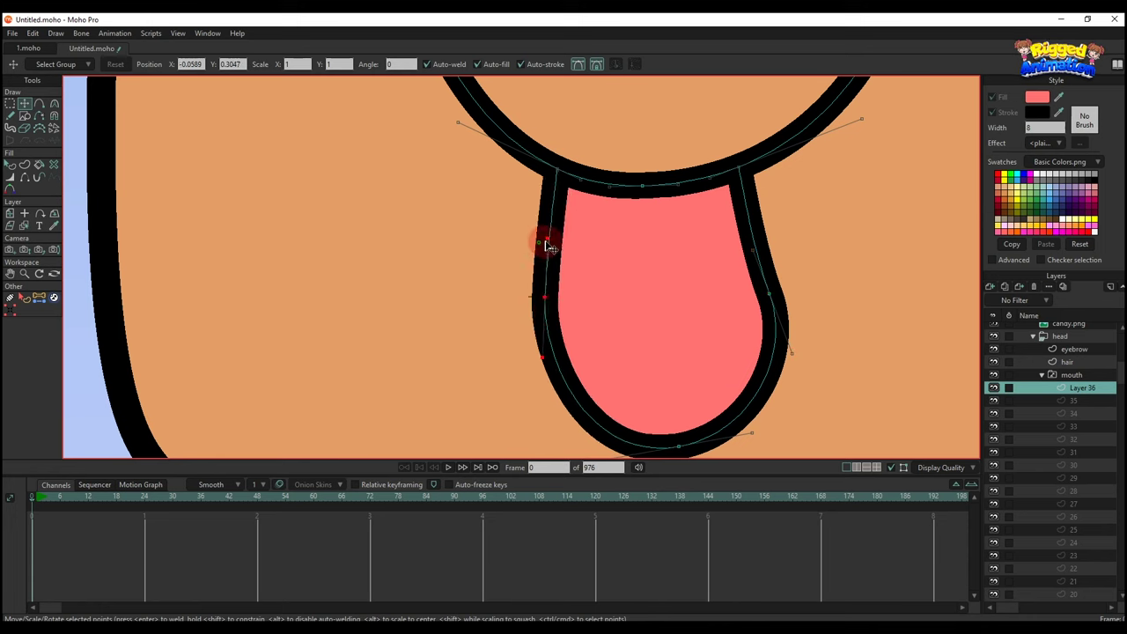
pyautogui.moveTo(545, 240); pyautogui.dragTo(556, 230)
pyautogui.moveTo(536, 350); pyautogui.dragTo(537, 365)
pyautogui.moveTo(643, 402); pyautogui.dragTo(629, 367)
pyautogui.moveTo(679, 411); pyautogui.dragTo(654, 426)
# - Add a centre line running down the tongue from the smile's midpoint and bend it slightly with its curve handles
pyautogui.scroll(2, 638, 185)
pyautogui.press('a')
pyautogui.moveTo(623, 141); pyautogui.dragTo(643, 319)
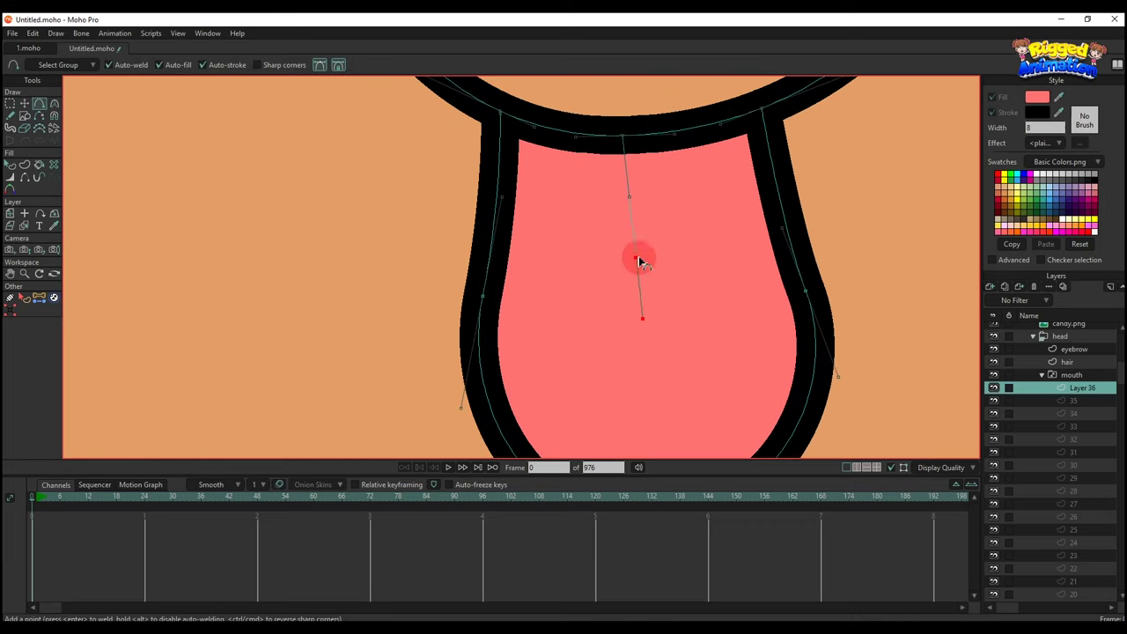
pyautogui.press('c')
pyautogui.moveTo(638, 257); pyautogui.dragTo(619, 243)
pyautogui.moveTo(639, 205); pyautogui.dragTo(634, 166)
pyautogui.press('g')
pyautogui.click(646, 237)
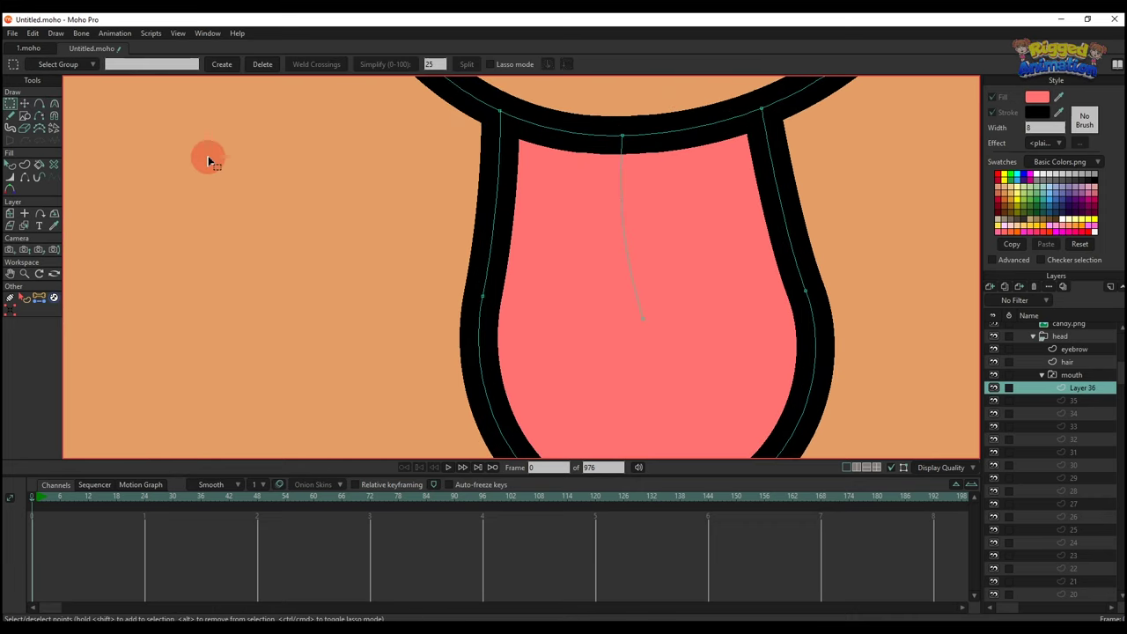
# - Turn the tongue's centre line into a stroke-only shape and taper its lower end to 46 percent width
pyautogui.moveTo(565, 119); pyautogui.dragTo(687, 374)
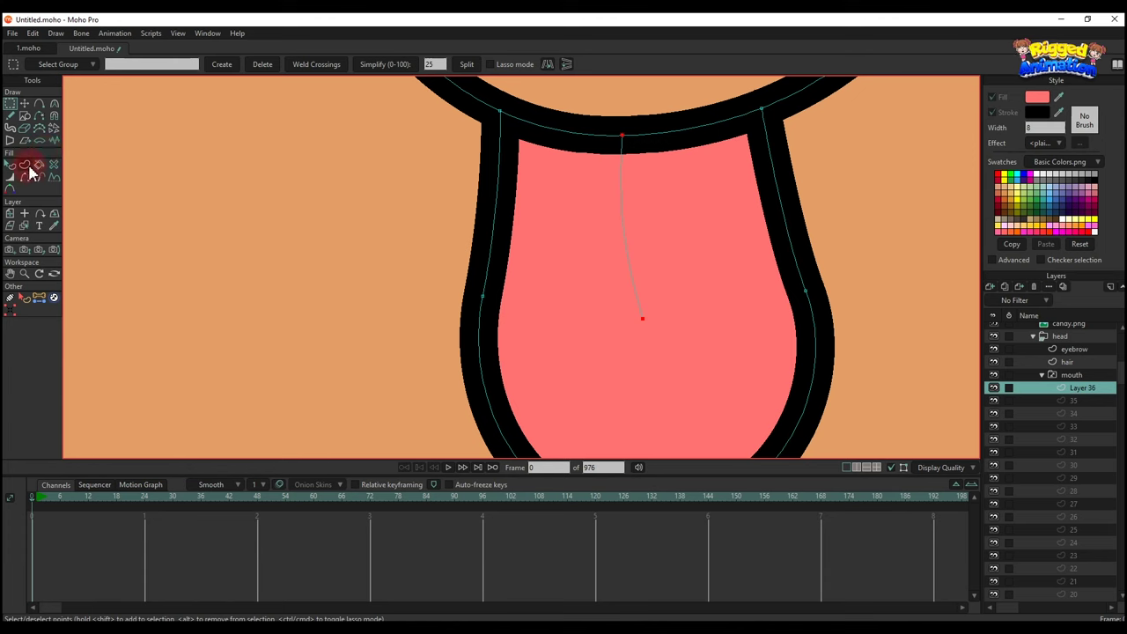
pyautogui.click(26, 166)
pyautogui.click(125, 64)
pyautogui.click(11, 180)
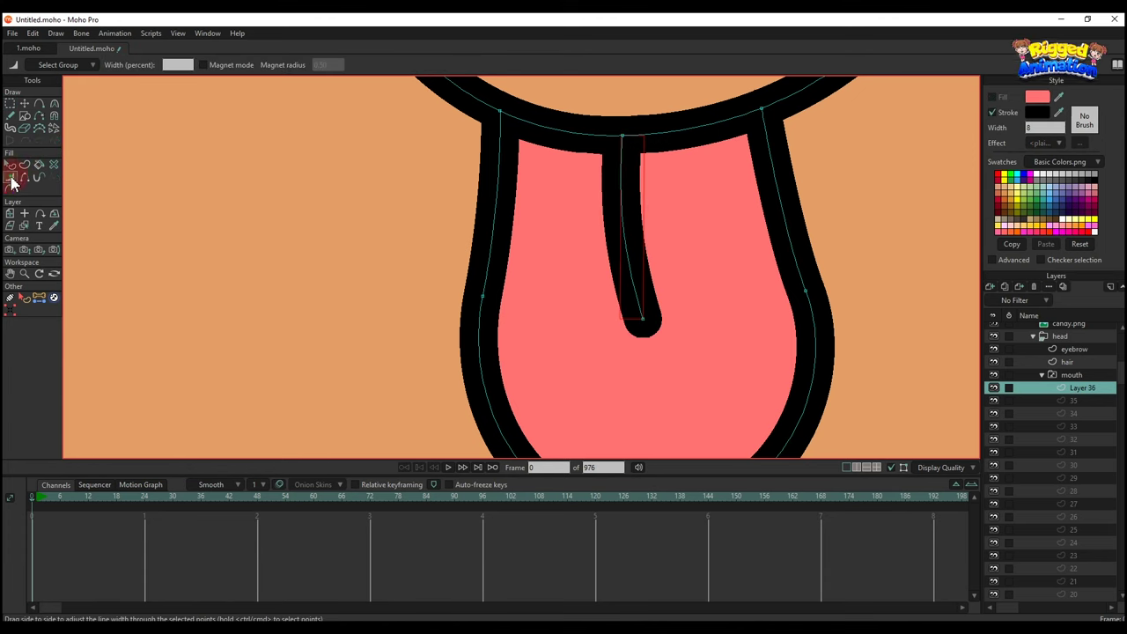
pyautogui.moveTo(643, 321); pyautogui.dragTo(633, 326)
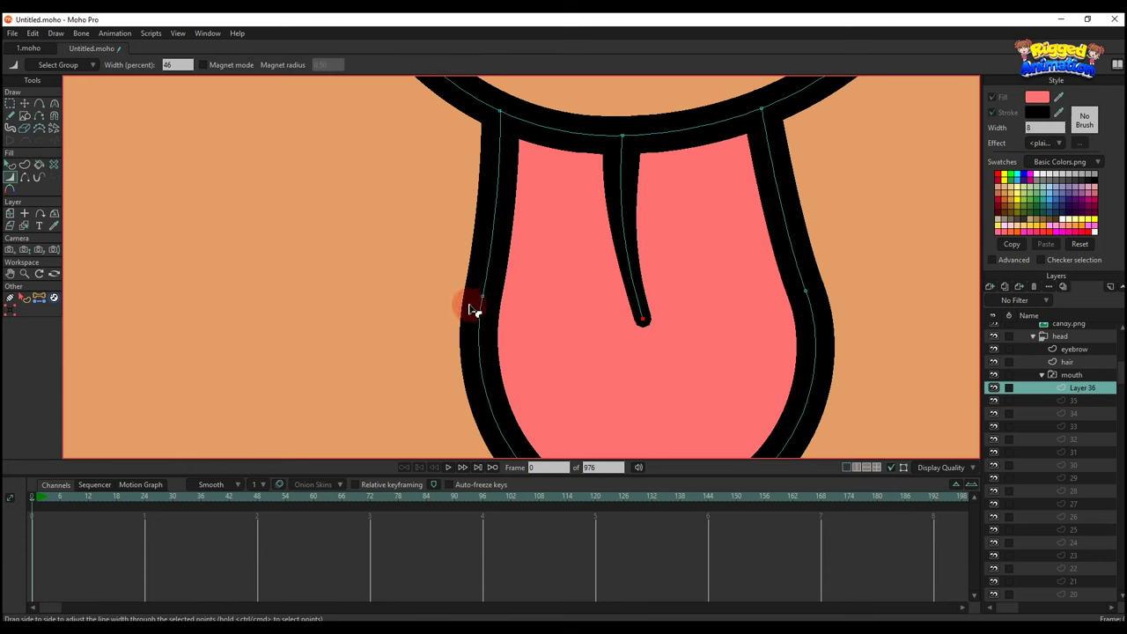
# - Go to frame 1 on the Titus layer, then make the mouth's Layer 36 active again
pyautogui.press('q')
pyautogui.scroll(-6, 449, 322)
pyautogui.scroll(-3, 546, 327)
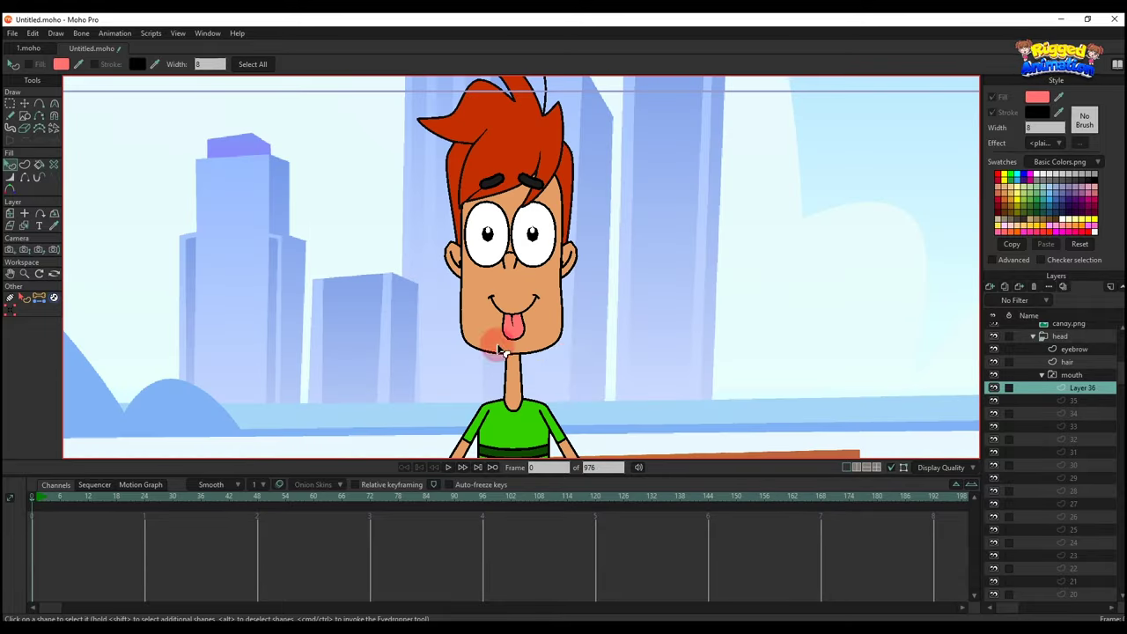
pyautogui.scroll(3, 536, 314)
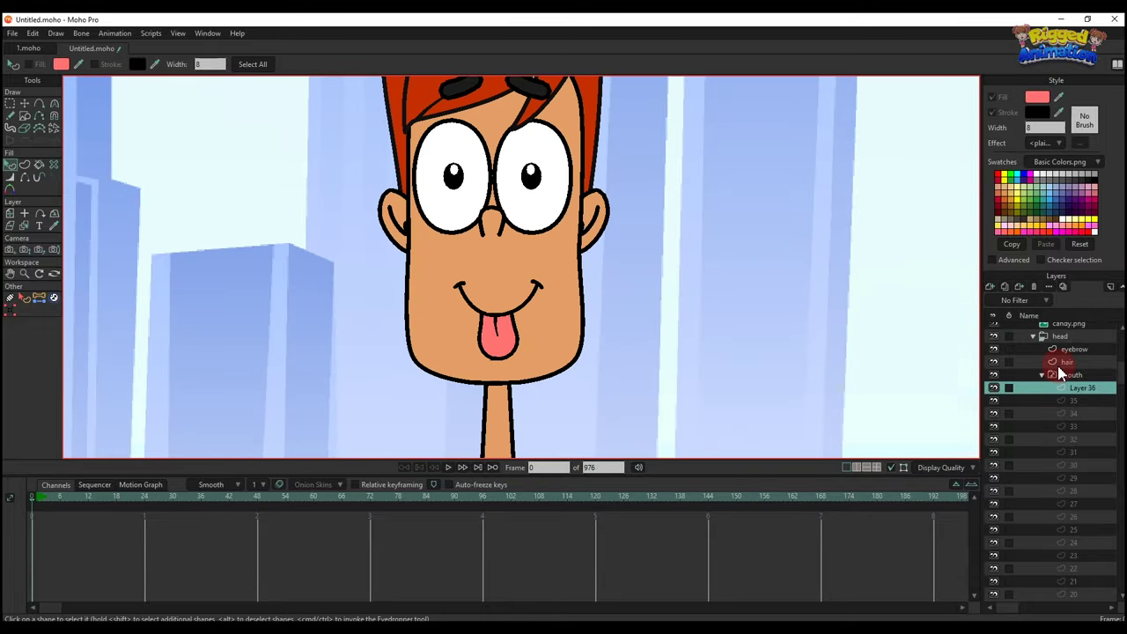
pyautogui.scroll(4, 1061, 370)
pyautogui.click(1053, 329)
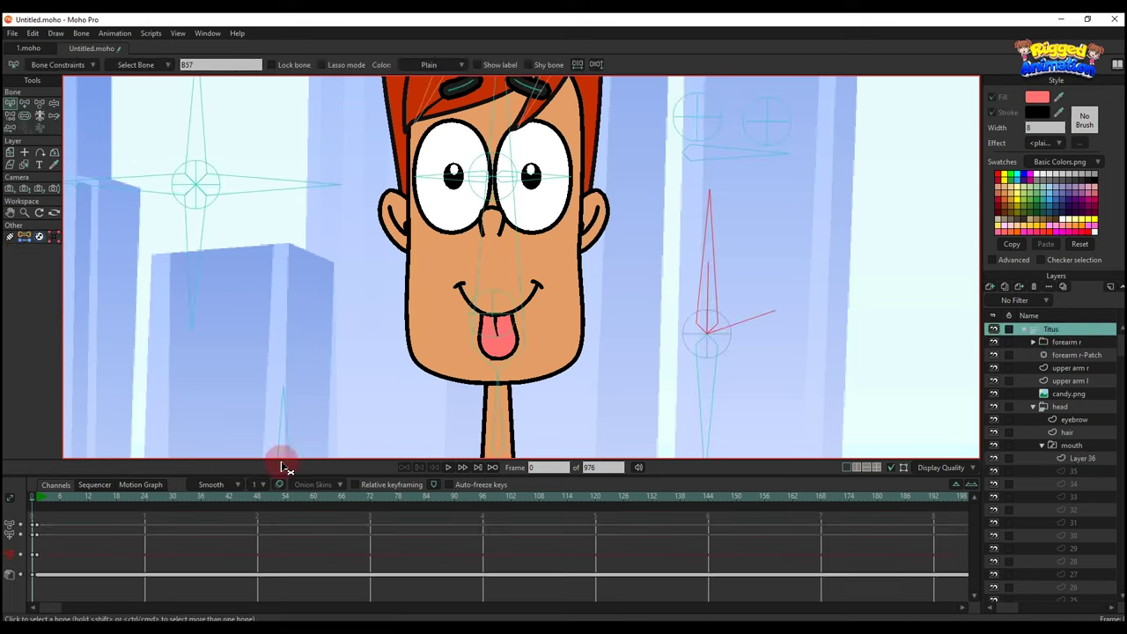
pyautogui.click(40, 499)
pyautogui.scroll(-3, 554, 232)
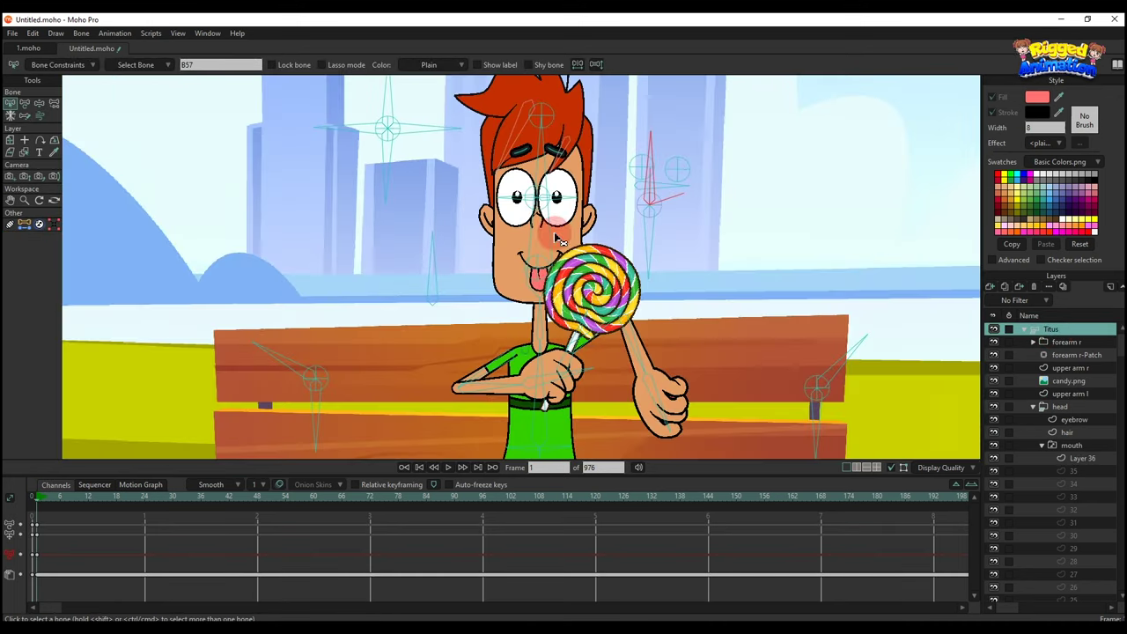
pyautogui.scroll(3, 553, 273)
pyautogui.keyDown('ctrl'); pyautogui.keyDown('alt'); pyautogui.click(520, 306); pyautogui.keyUp('alt'); pyautogui.keyUp('ctrl')
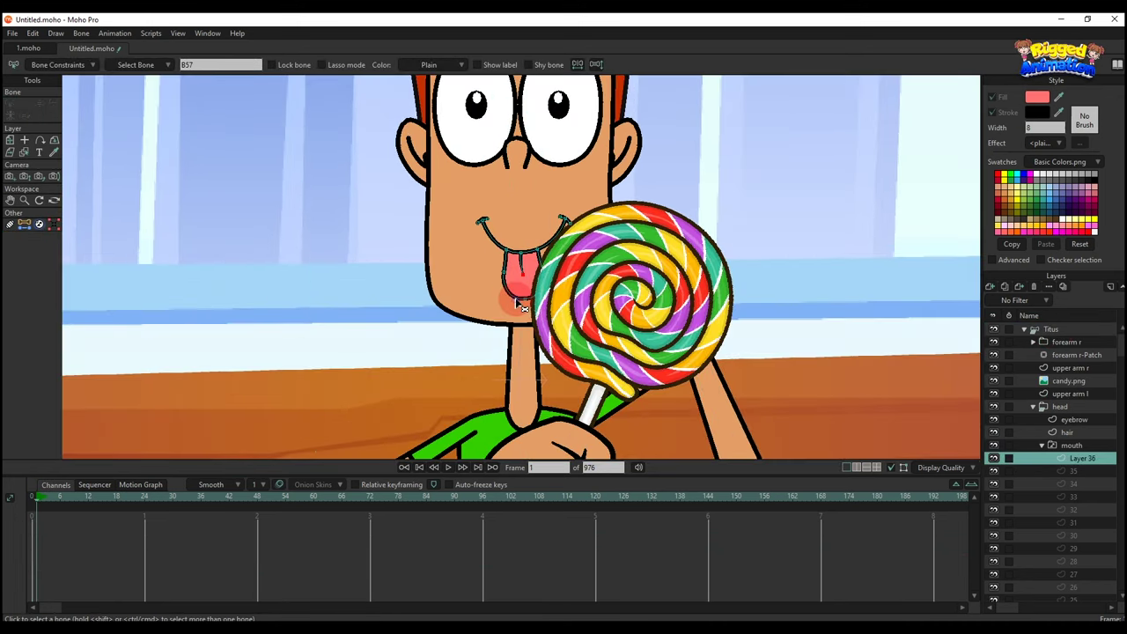
# - Compare the tongue-out mouth at frames 0 and 1
pyautogui.click(38, 497)
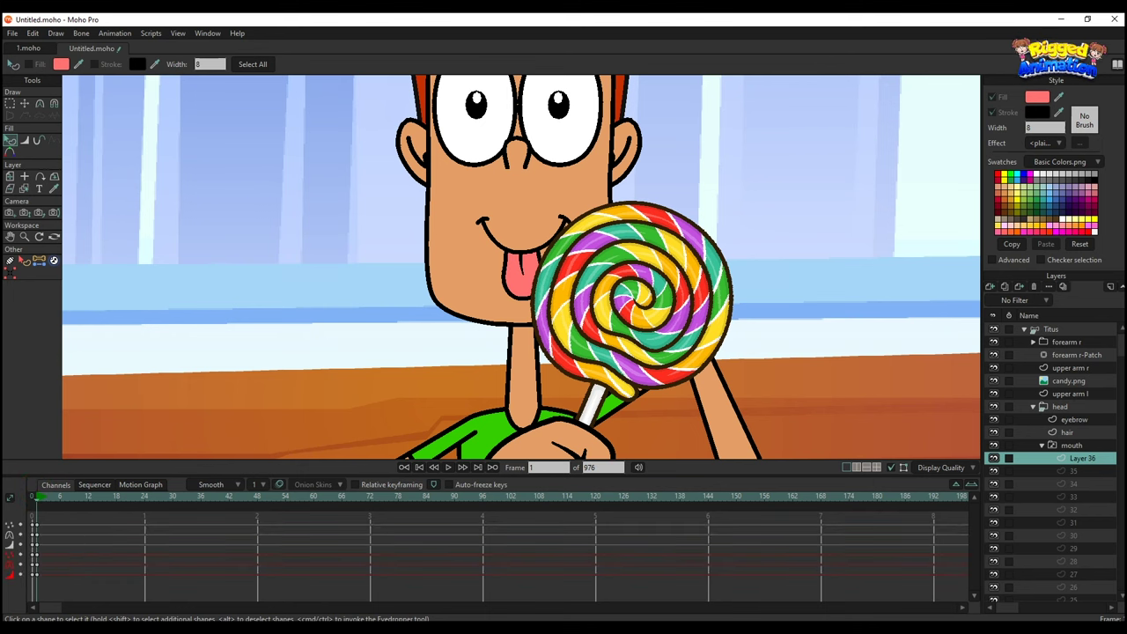
pyautogui.press('BackSpace')
pyautogui.scroll(-2, 506, 300)
pyautogui.scroll(4, 486, 310)
pyautogui.click(34, 498)
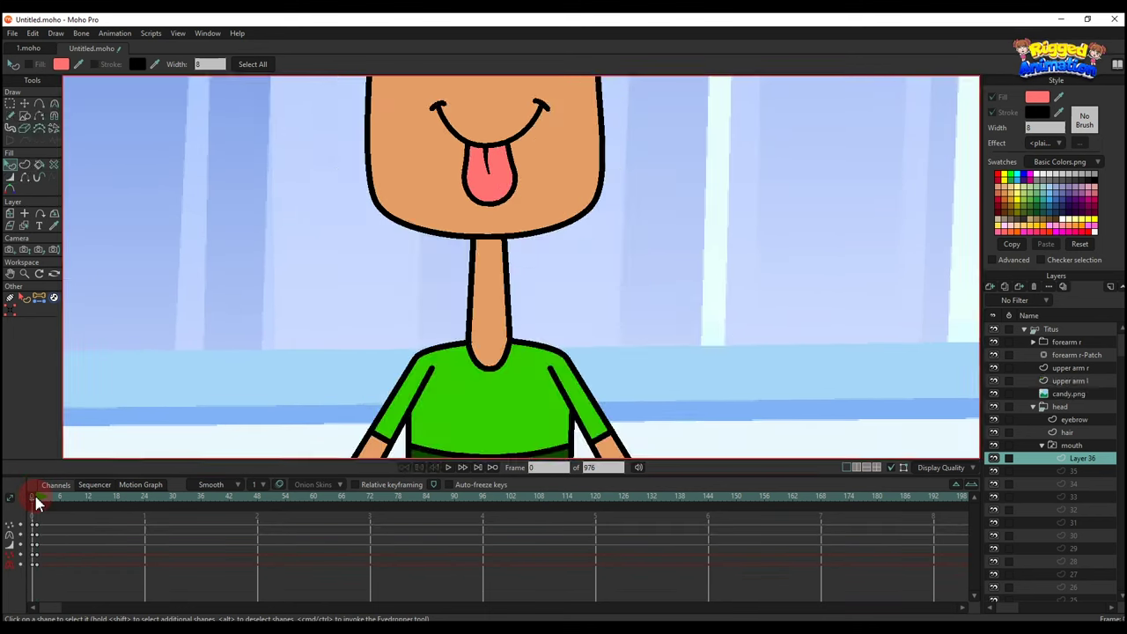
# - At frame 6, move the tongue's side and tip points up above the smile's curve to start a licking pose
pyautogui.click(35, 501)
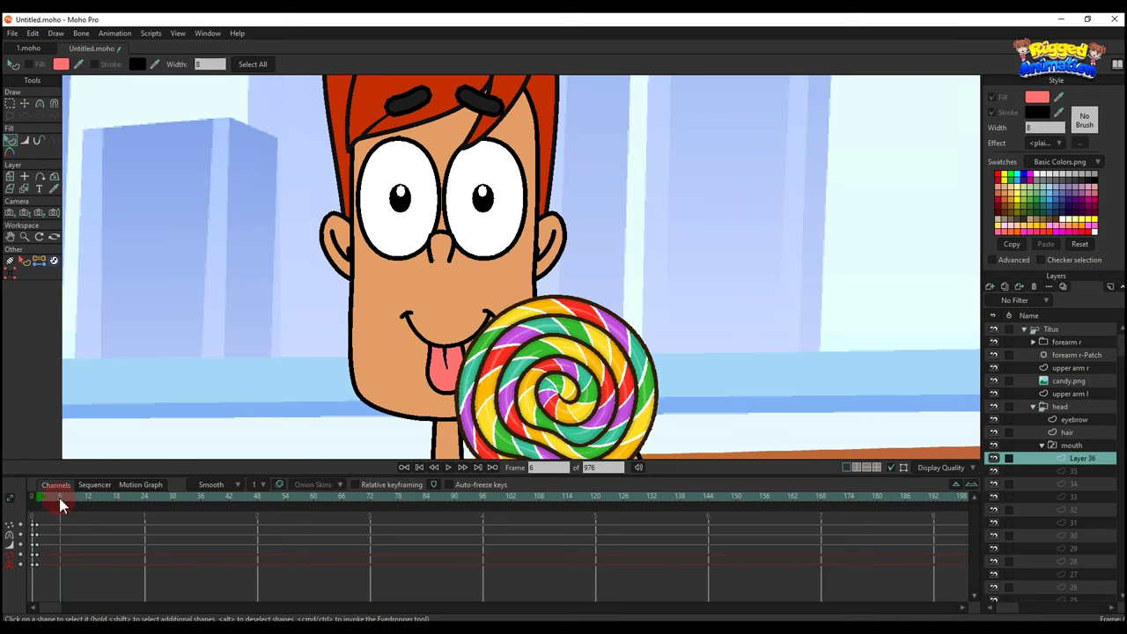
pyautogui.press('t')
pyautogui.scroll(6, 458, 387)
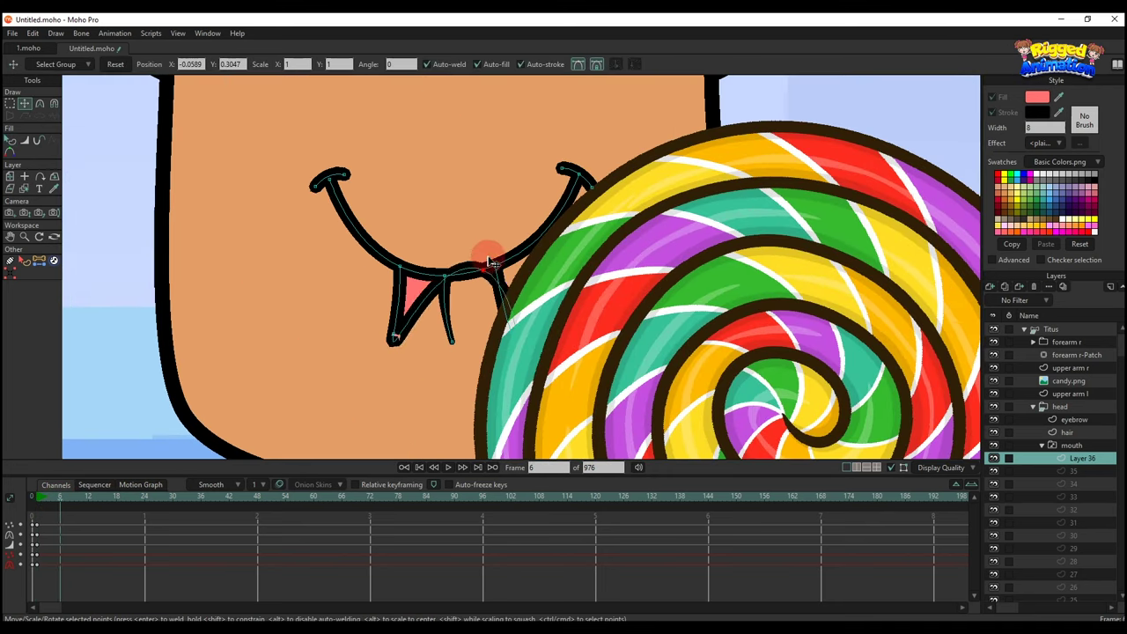
pyautogui.moveTo(491, 263); pyautogui.dragTo(552, 260)
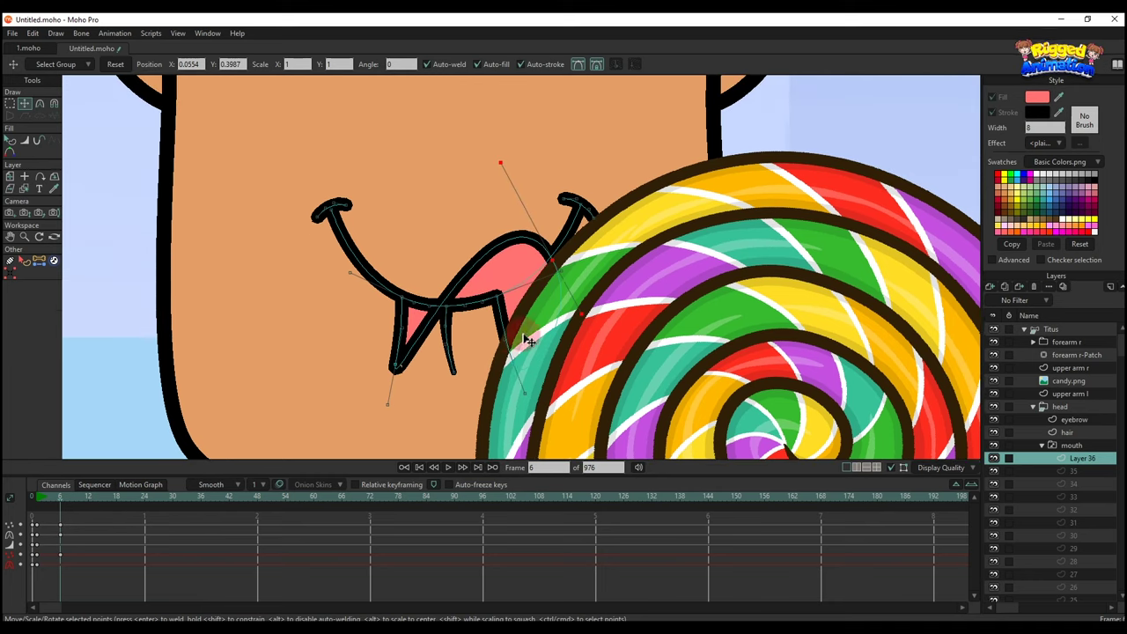
pyautogui.moveTo(514, 354); pyautogui.dragTo(524, 293)
pyautogui.scroll(2, 536, 308)
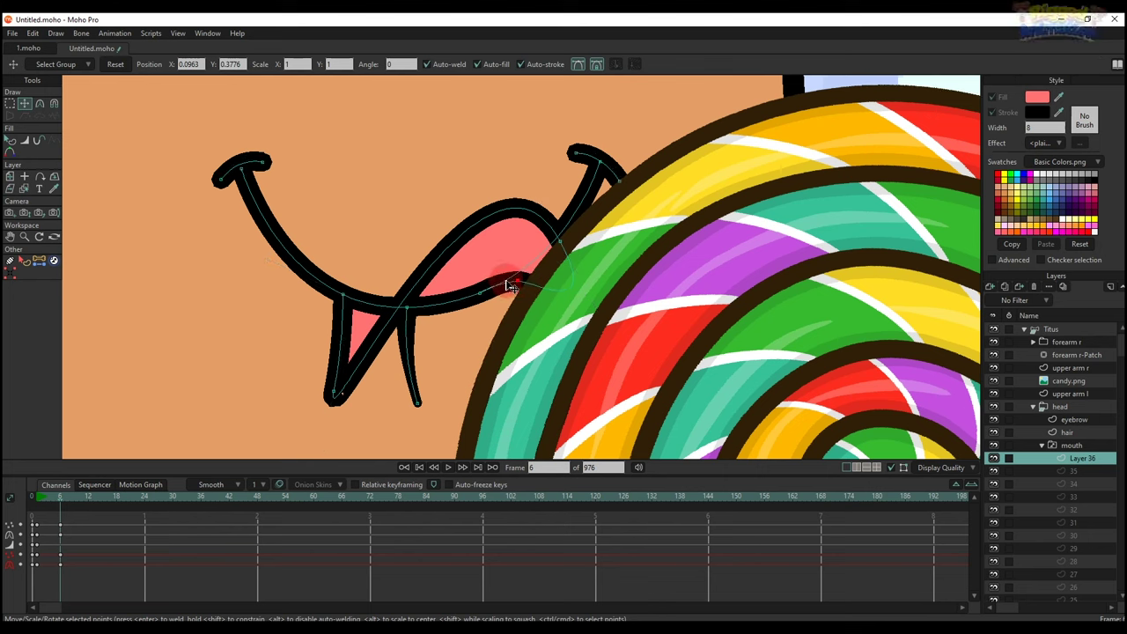
pyautogui.moveTo(371, 385); pyautogui.dragTo(420, 207)
pyautogui.moveTo(505, 212); pyautogui.dragTo(514, 277)
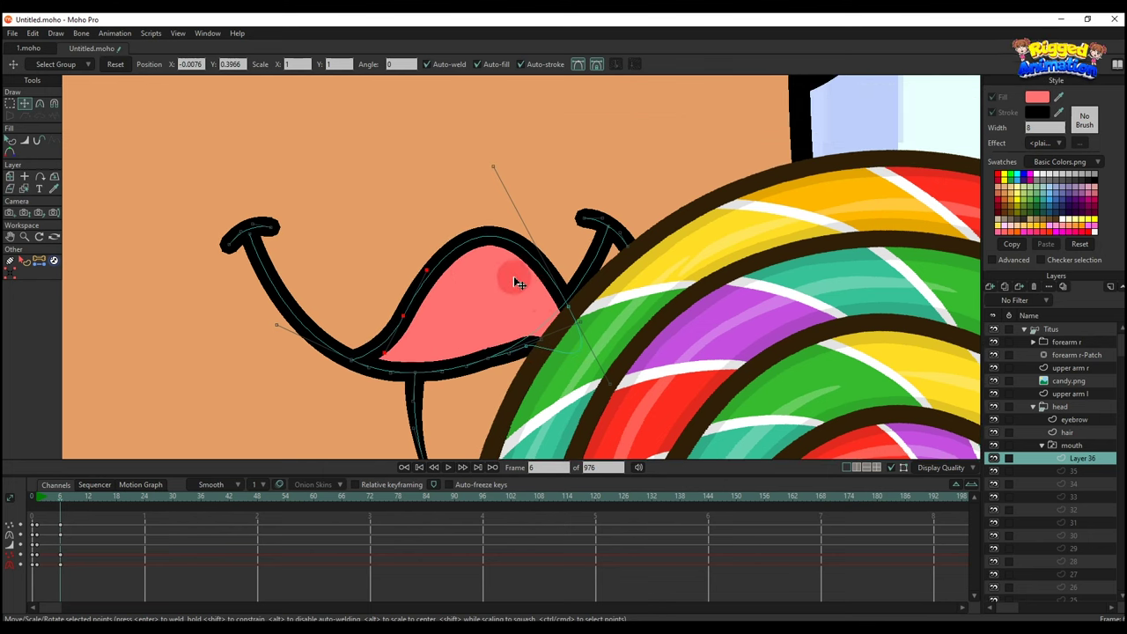
# - Round the raised tongue toward the smile's right corner and swing its centre line up inside the shape
pyautogui.moveTo(570, 310); pyautogui.dragTo(640, 308)
pyautogui.moveTo(471, 389); pyautogui.dragTo(477, 345)
pyautogui.moveTo(434, 424)
pyautogui.mouseDown()
pyautogui.moveTo(486, 275)
pyautogui.moveTo(481, 298)
pyautogui.moveTo(428, 349)
pyautogui.moveTo(456, 297)
pyautogui.mouseUp()
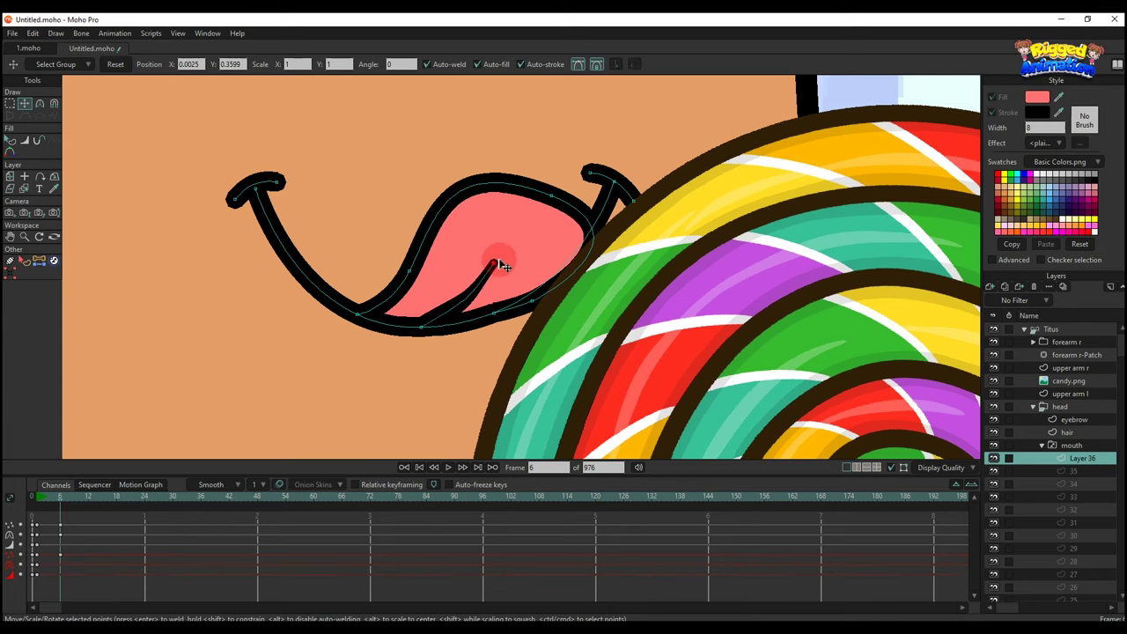
pyautogui.click(473, 305)
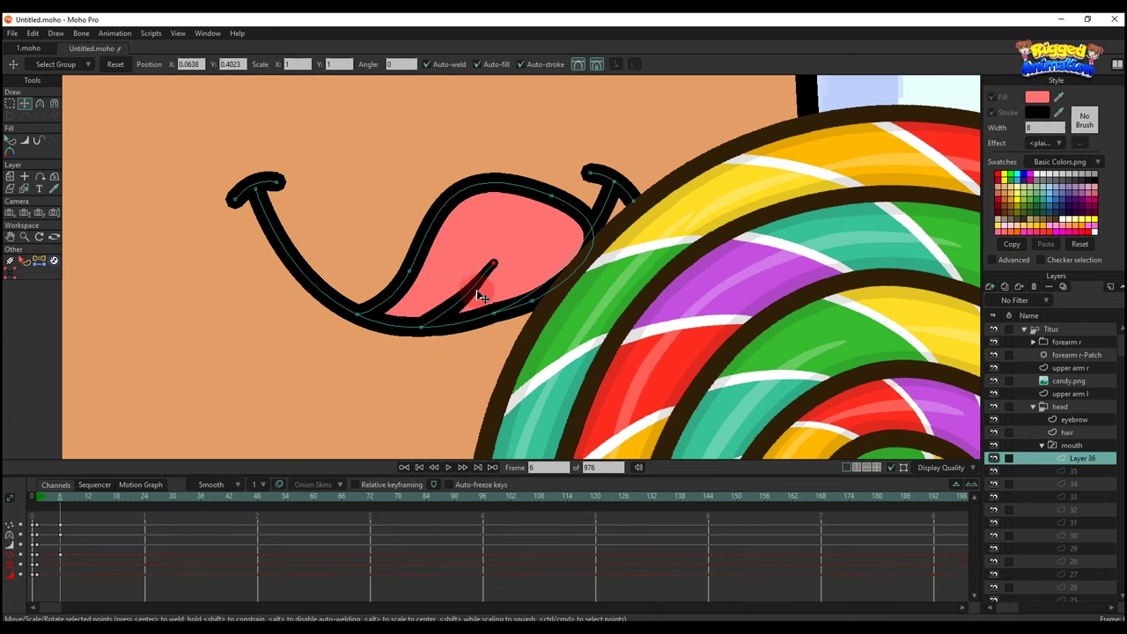
# - Check the tongue's movement between the poses and freeze the licking pose with keyframes at frame 6
pyautogui.scroll(-5, 472, 309)
pyautogui.press('q')
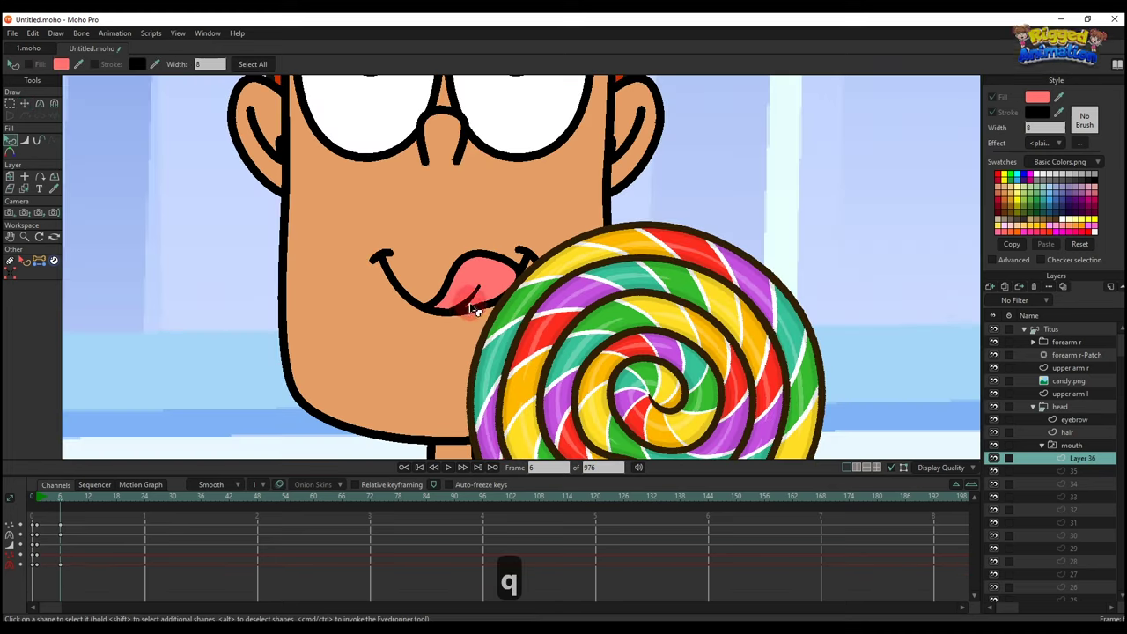
pyautogui.moveTo(46, 507); pyautogui.dragTo(55, 516)
pyautogui.click(56, 499)
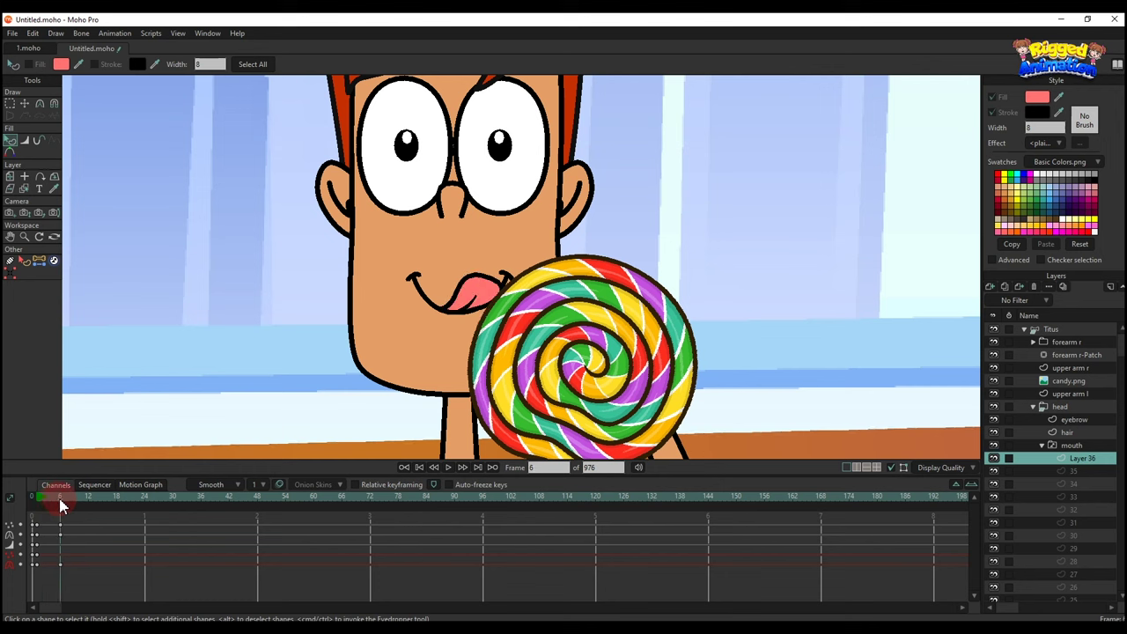
pyautogui.hotkey('ctrl', 'f')
# - At frame 4, reshape the tongue into an in-between pose hanging below the smile toward the lollipop, with its centre line inside
pyautogui.click(51, 501)
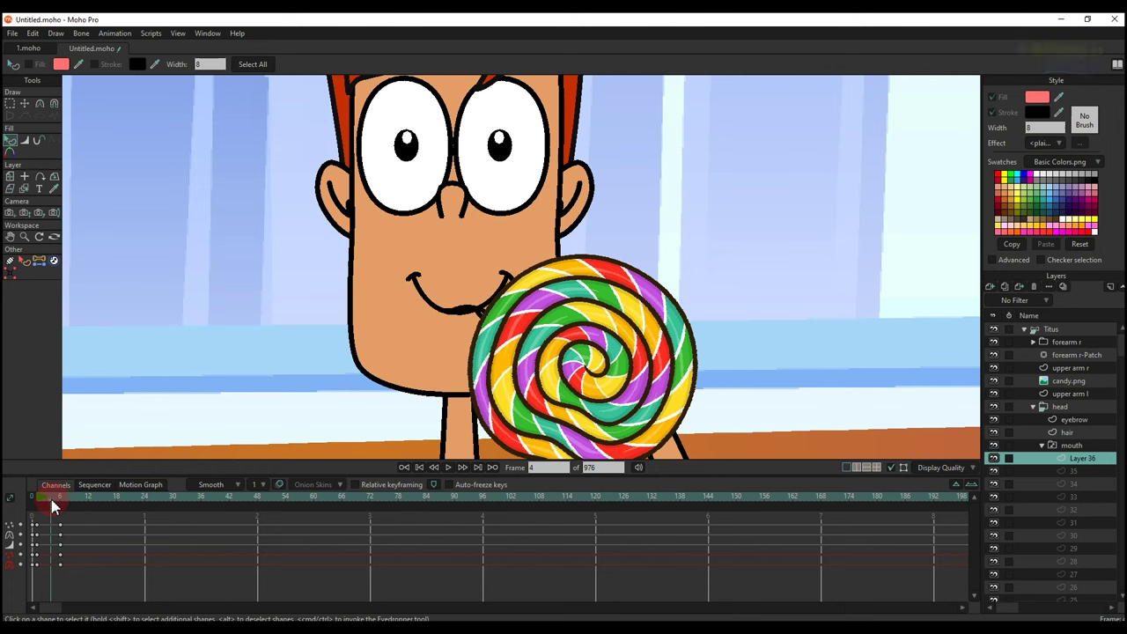
pyautogui.scroll(5, 533, 298)
pyautogui.press('t')
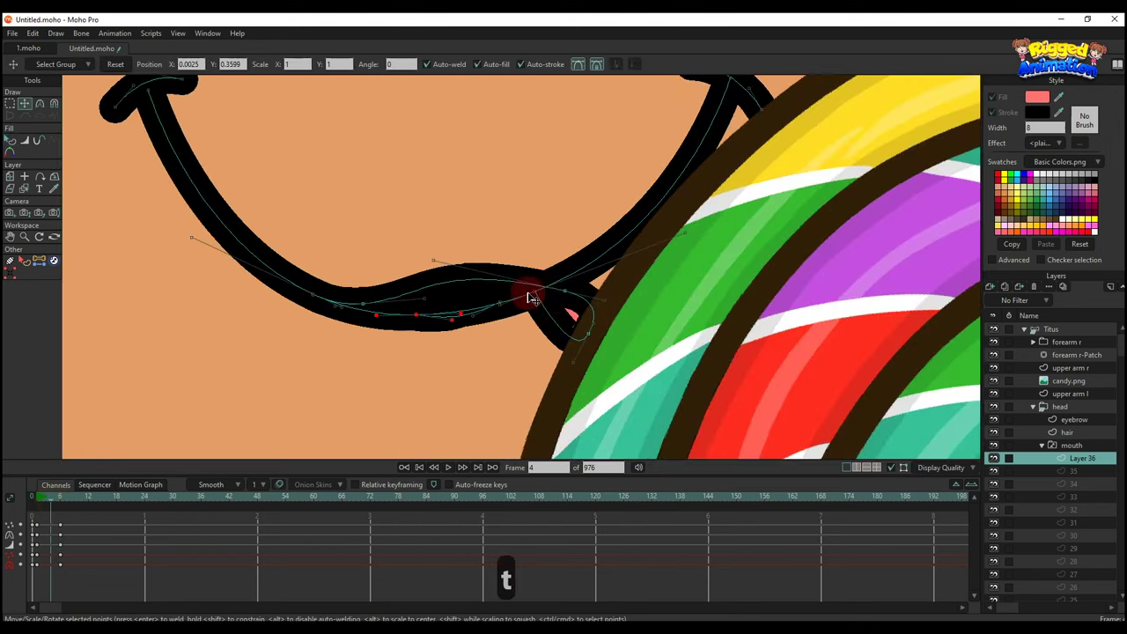
pyautogui.moveTo(533, 297); pyautogui.dragTo(626, 303)
pyautogui.moveTo(556, 374); pyautogui.dragTo(587, 377)
pyautogui.moveTo(390, 302); pyautogui.dragTo(615, 391)
pyautogui.moveTo(577, 367); pyautogui.dragTo(556, 279)
pyautogui.moveTo(443, 414); pyautogui.dragTo(468, 425)
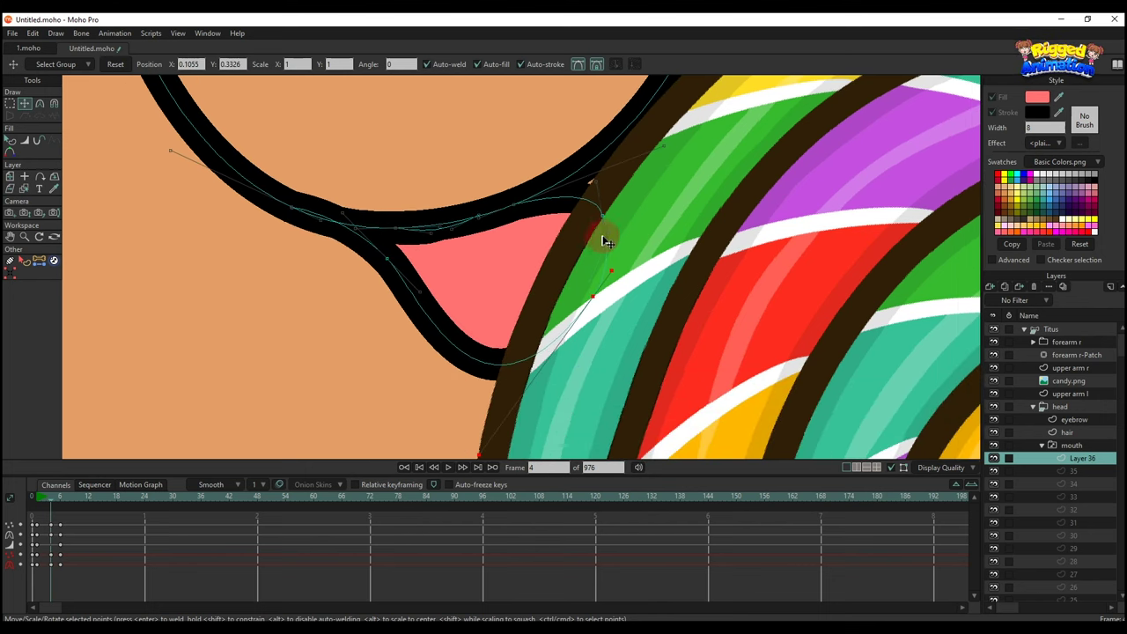
pyautogui.moveTo(604, 241); pyautogui.dragTo(458, 237)
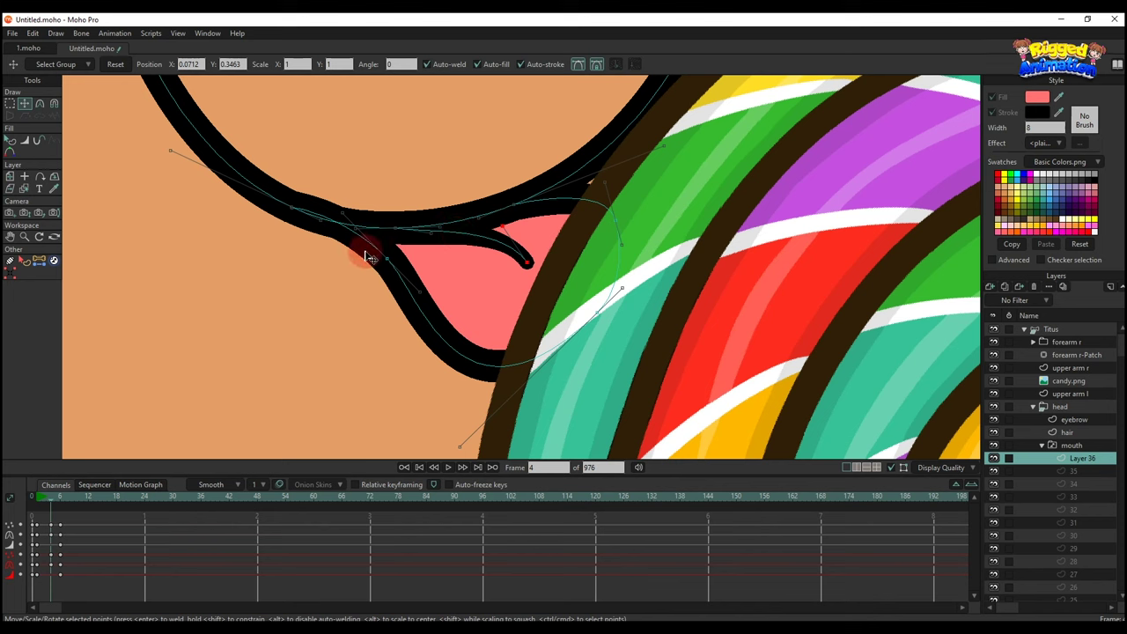
# - Scrub and play the timeline to review the tongue's licking motion
pyautogui.press('q')
pyautogui.scroll(-5, 433, 291)
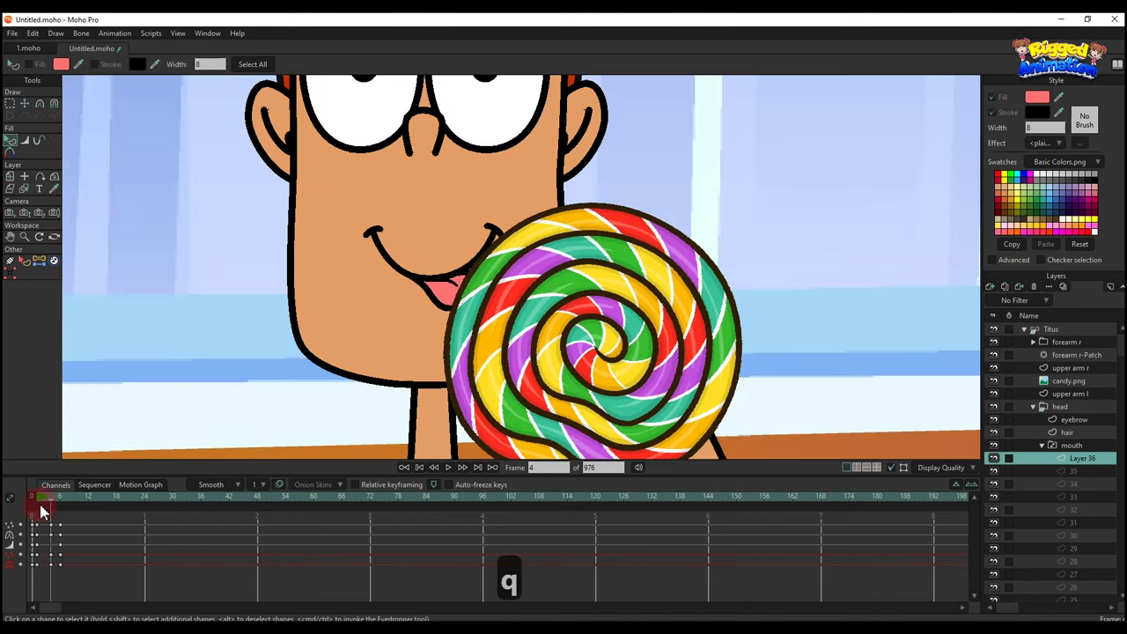
pyautogui.moveTo(43, 511); pyautogui.dragTo(57, 516)
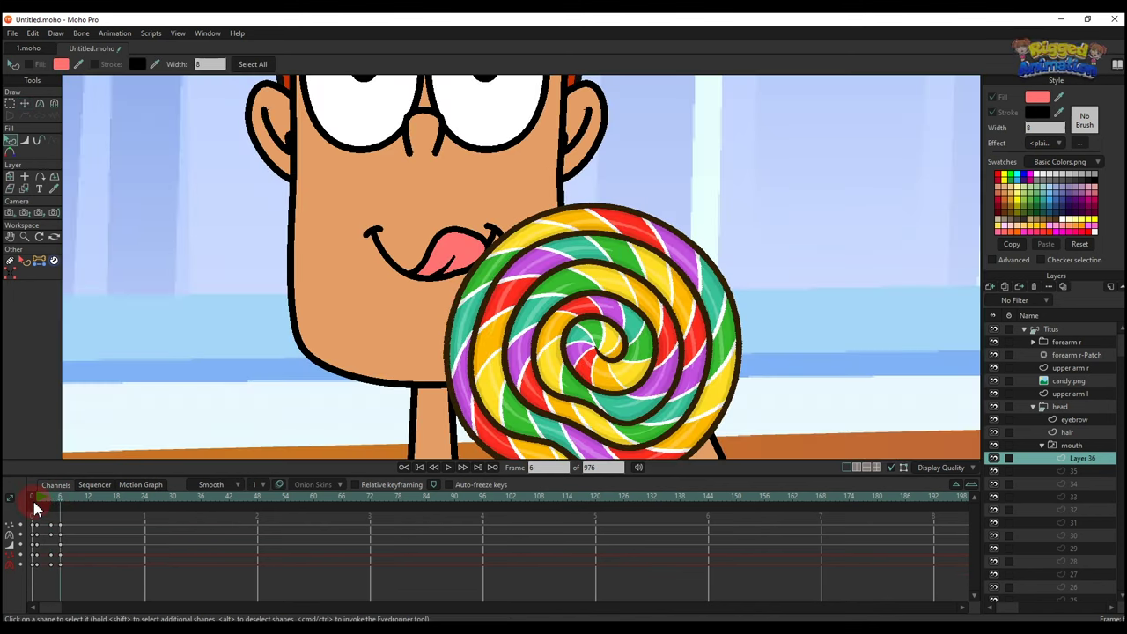
pyautogui.press('space')
pyautogui.press('space')
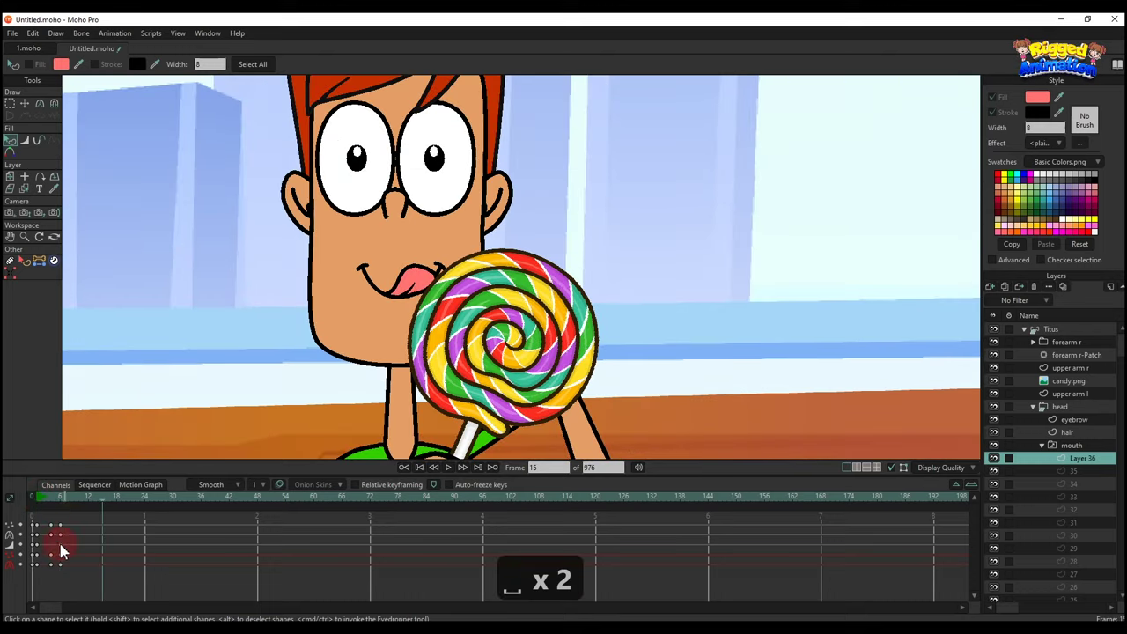
# - Copy the opening tongue-down keyframes and paste them at frame 13
pyautogui.moveTo(45, 588); pyautogui.dragTo(78, 500)
pyautogui.hotkey('ctrl', 'c')
pyautogui.hotkey('ctrl', 'v')
# - Copy the frame 4 keyframes to frame 10, and retime the two pasted keyframe sets to frames 9 and 12
pyautogui.moveTo(46, 583); pyautogui.dragTo(55, 545)
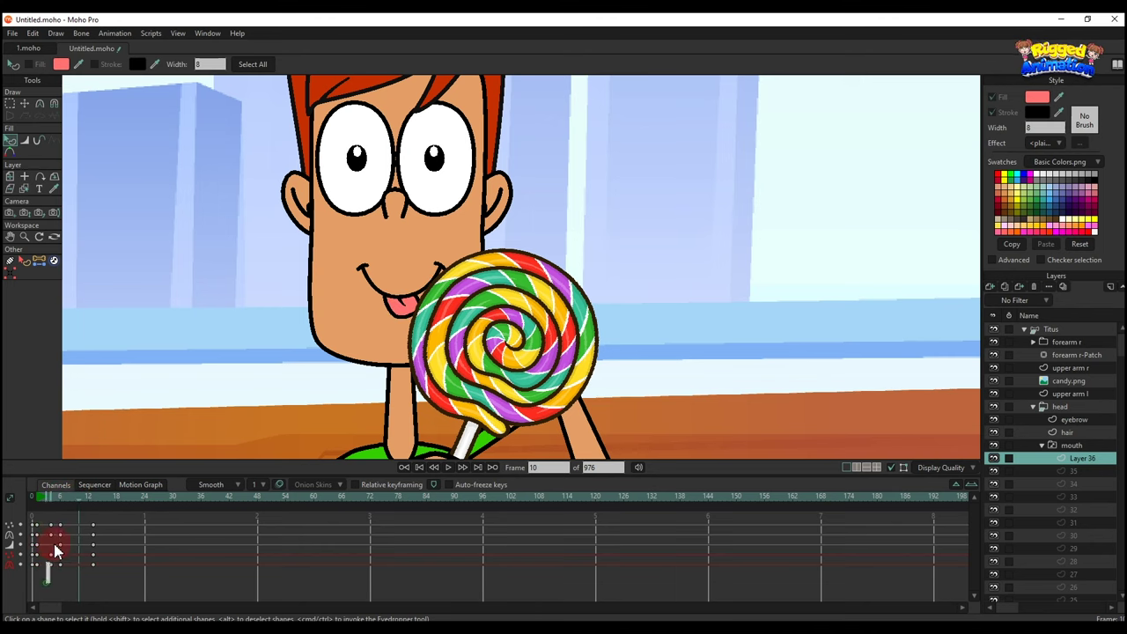
pyautogui.hotkey('ctrl', 'c')
pyautogui.hotkey('ctrl', 'v')
pyautogui.click(60, 506)
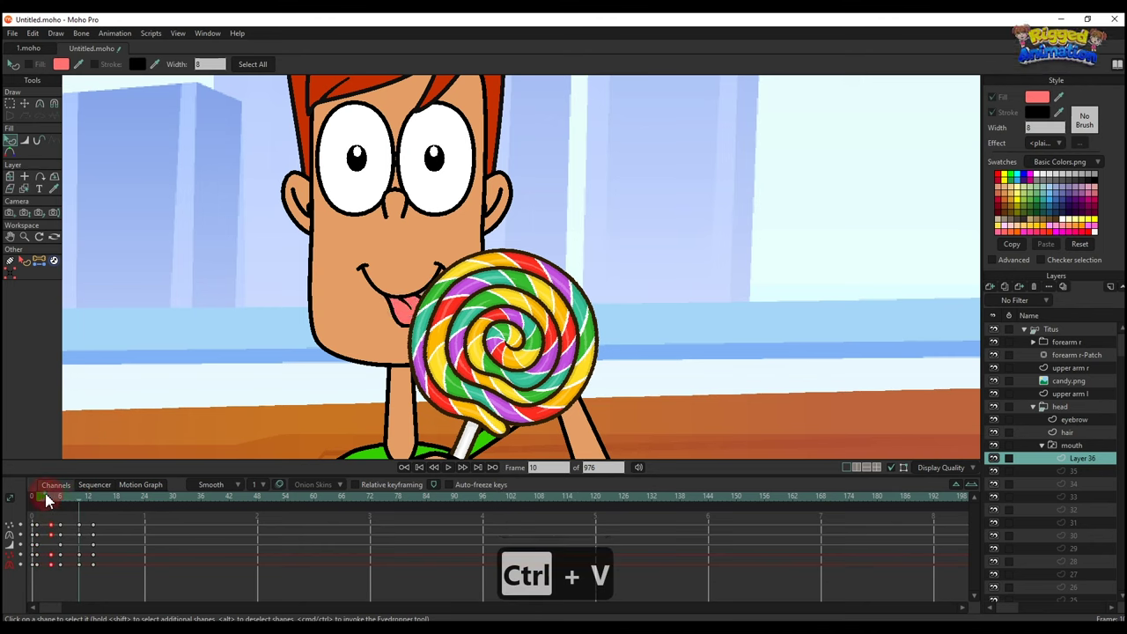
pyautogui.click(96, 506)
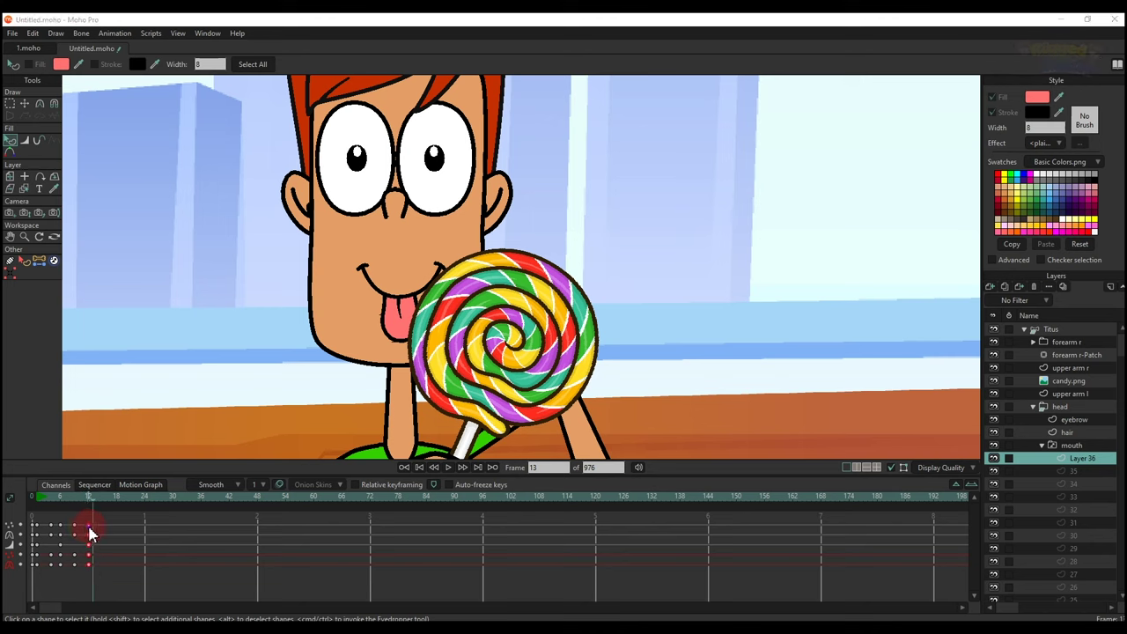
# - Set the last tongue keyframes at frame 12 to Cycle interpolation with absolute frame 2, and play the loop back
pyautogui.rightClick(91, 533)
pyautogui.click(151, 408)
pyautogui.click(564, 53)
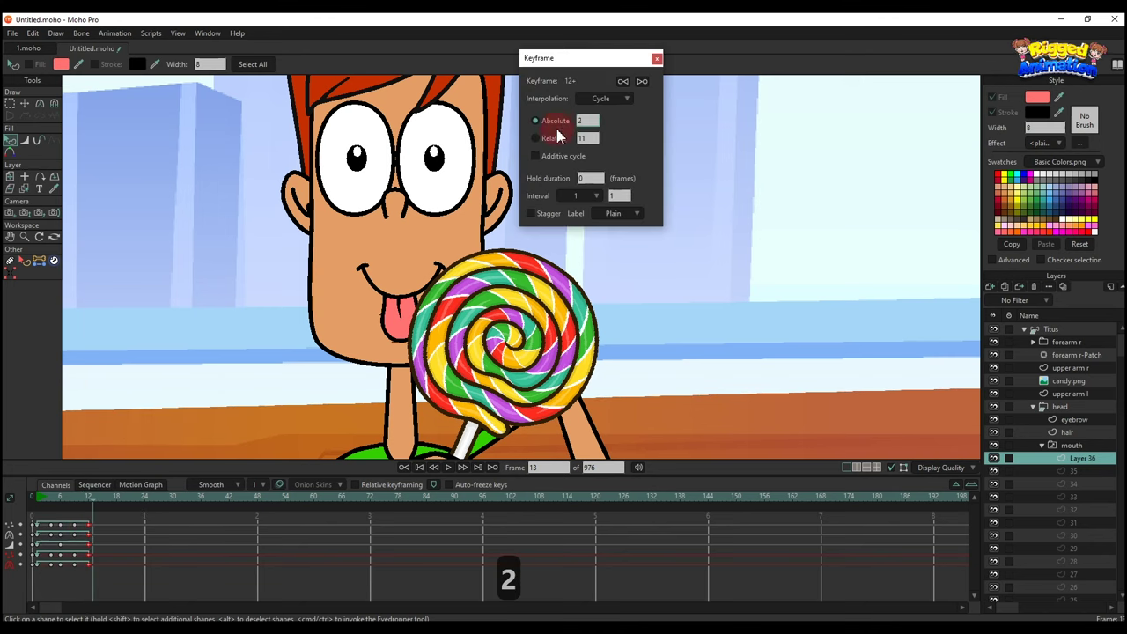
pyautogui.click(656, 60)
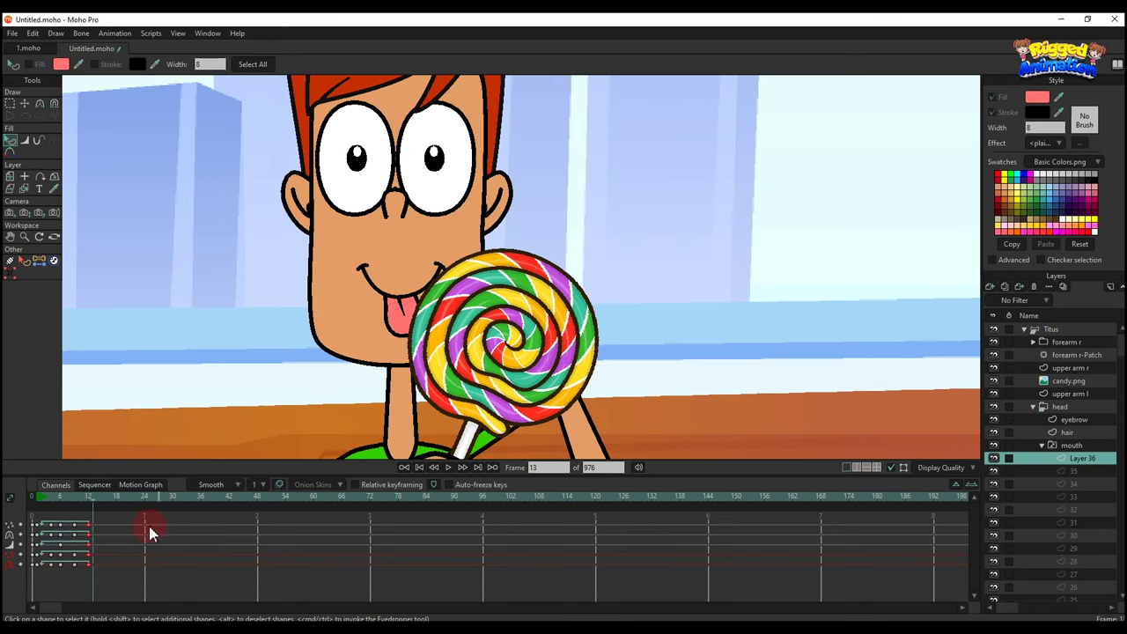
pyautogui.press('space')
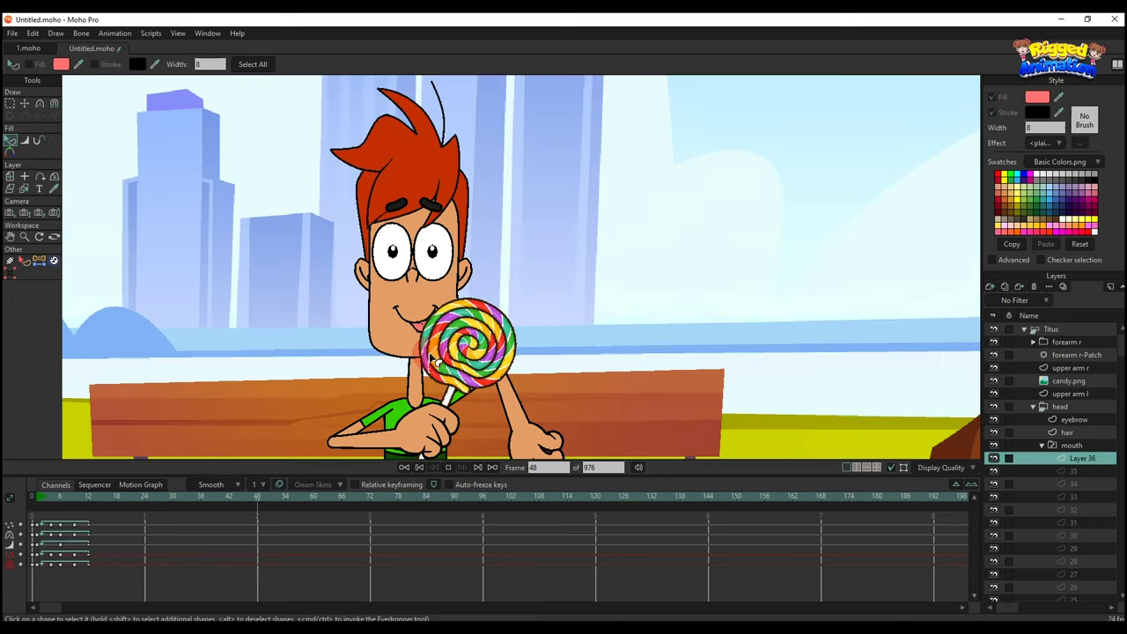
# - In the B57 action at frame 36, switch the mouth group to Layer 36, and return to the mainline
pyautogui.hotkey('ctrl', 'k')
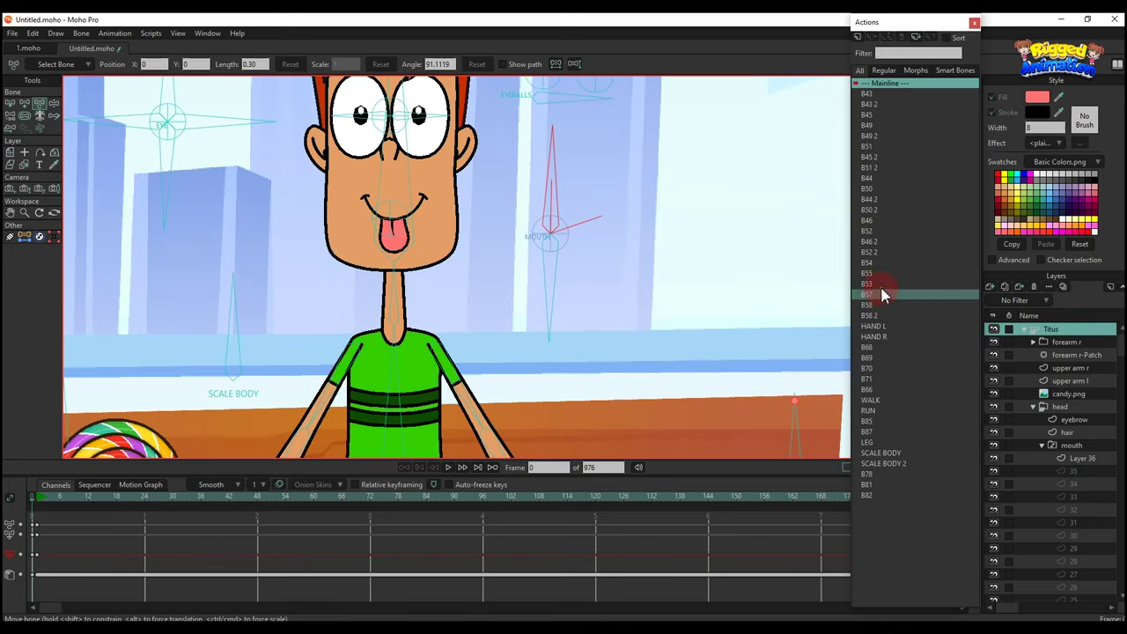
pyautogui.click(883, 291)
pyautogui.doubleClick(884, 296)
pyautogui.click(201, 512)
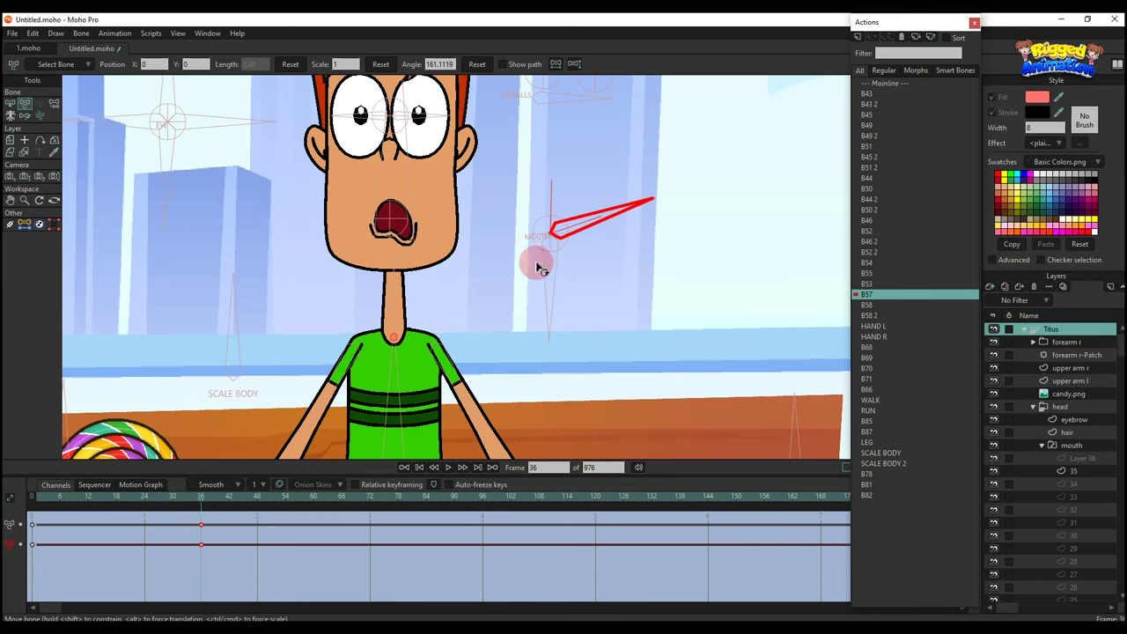
pyautogui.rightClick(1075, 447)
pyautogui.click(1070, 166)
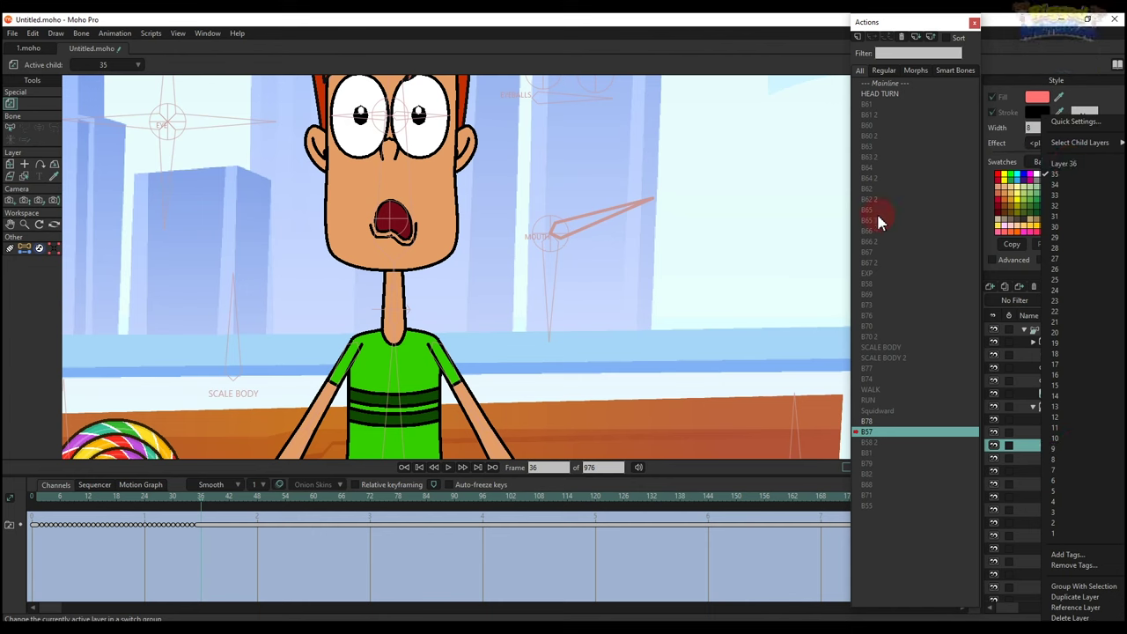
pyautogui.click(900, 85)
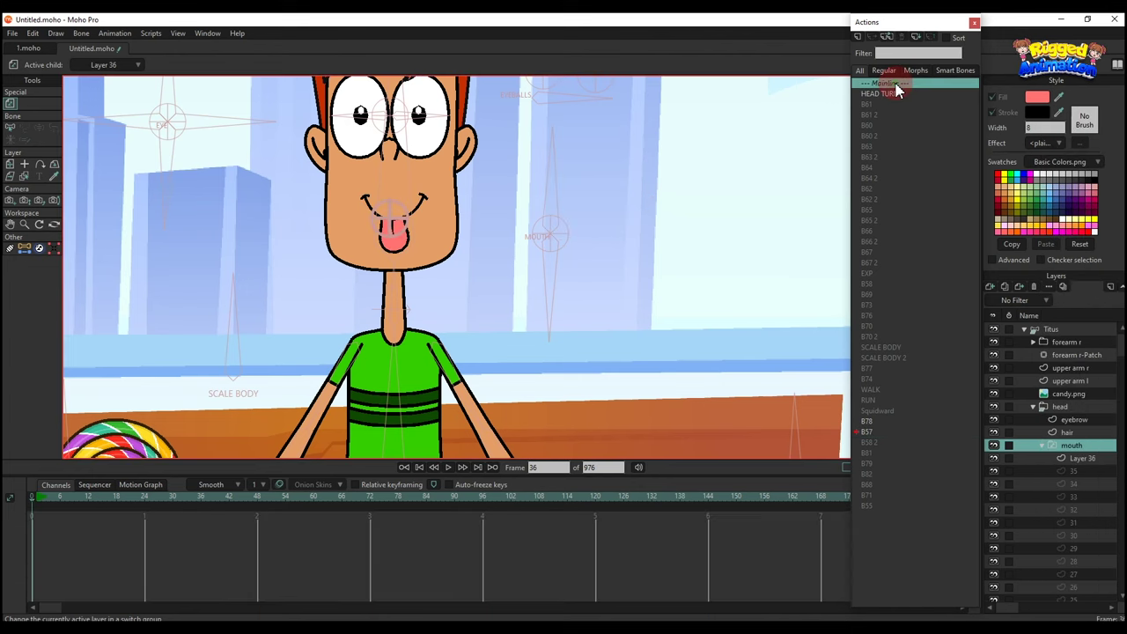
# - At frame 1, tilt Titus's head slightly and rotate the blink control bone so that his eyes close
pyautogui.click(1052, 329)
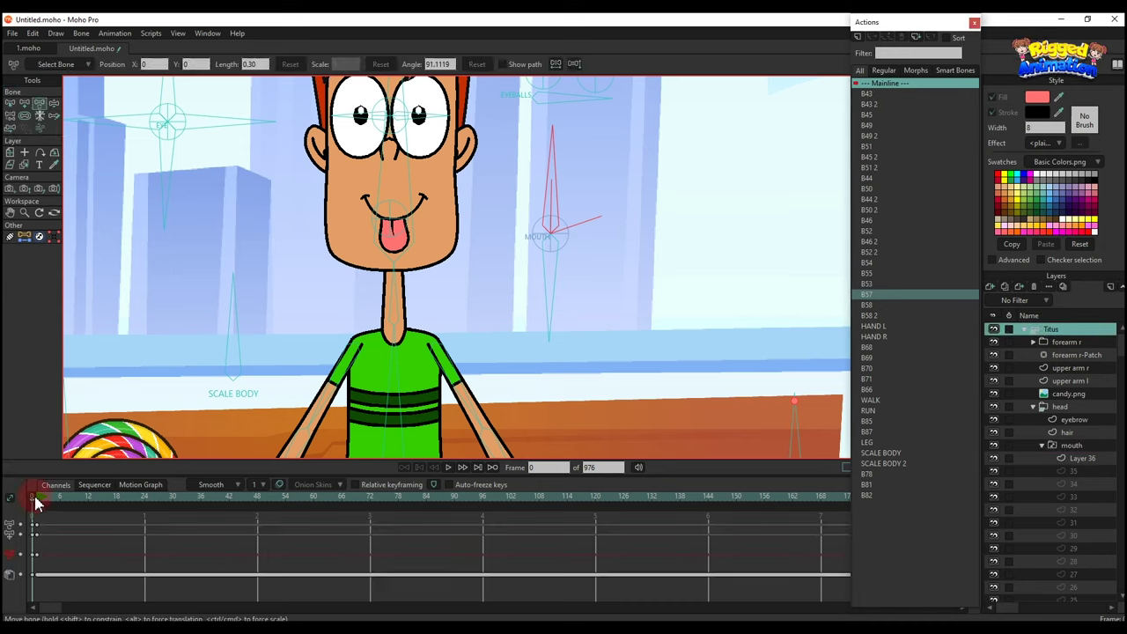
pyautogui.click(37, 496)
pyautogui.scroll(8, 457, 229)
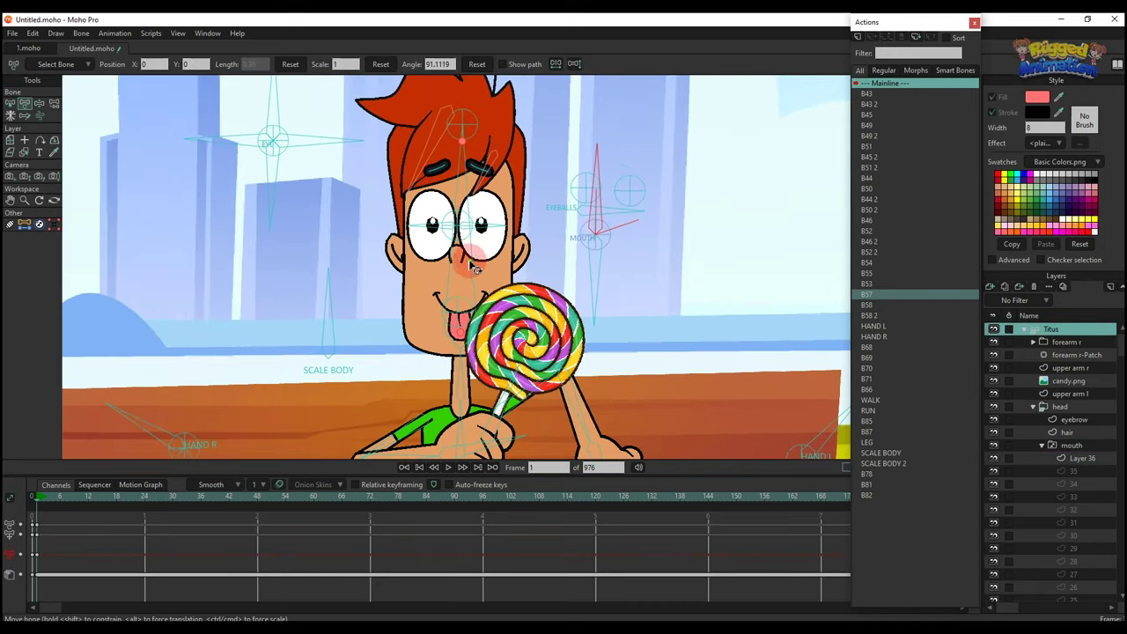
pyautogui.click(465, 257)
pyautogui.scroll(-3, 464, 261)
pyautogui.scroll(4, 467, 265)
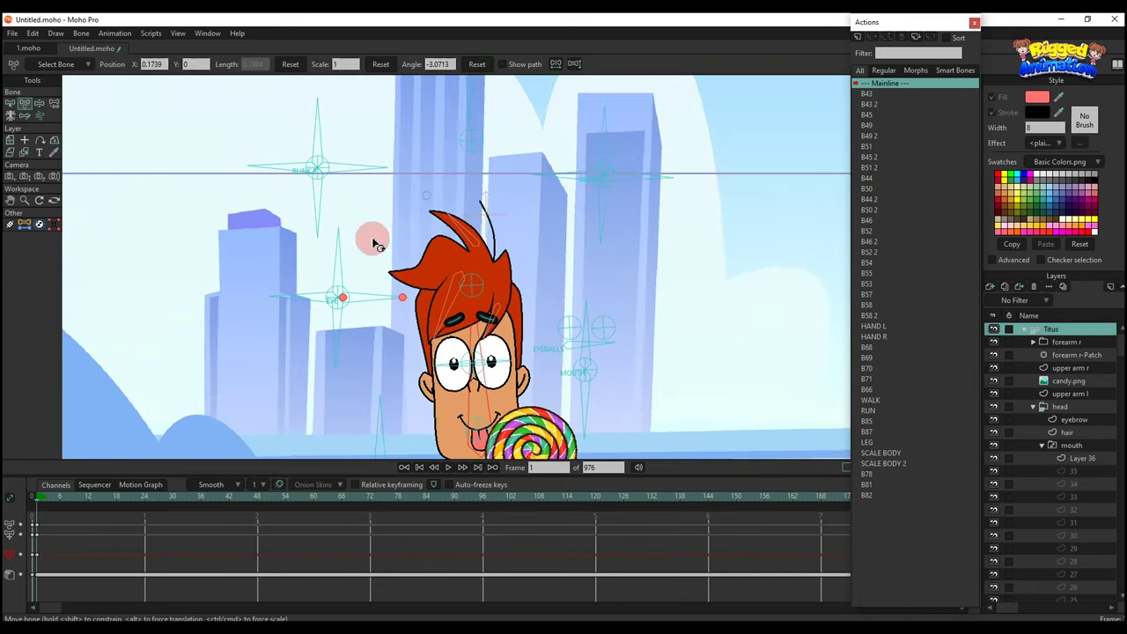
pyautogui.click(610, 206)
pyautogui.scroll(-4, 467, 317)
pyautogui.moveTo(476, 343); pyautogui.dragTo(455, 269)
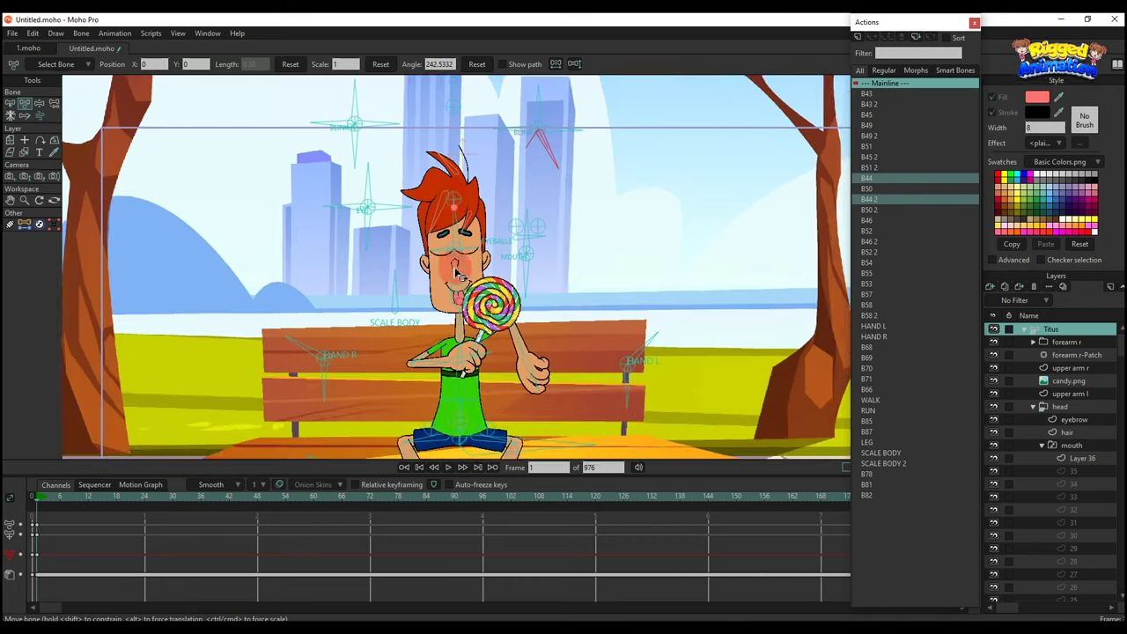
# - Refine Titus's facial pose at frame 1 by adjusting the control bones beside his head
pyautogui.scroll(3, 453, 296)
pyautogui.scroll(-2, 453, 301)
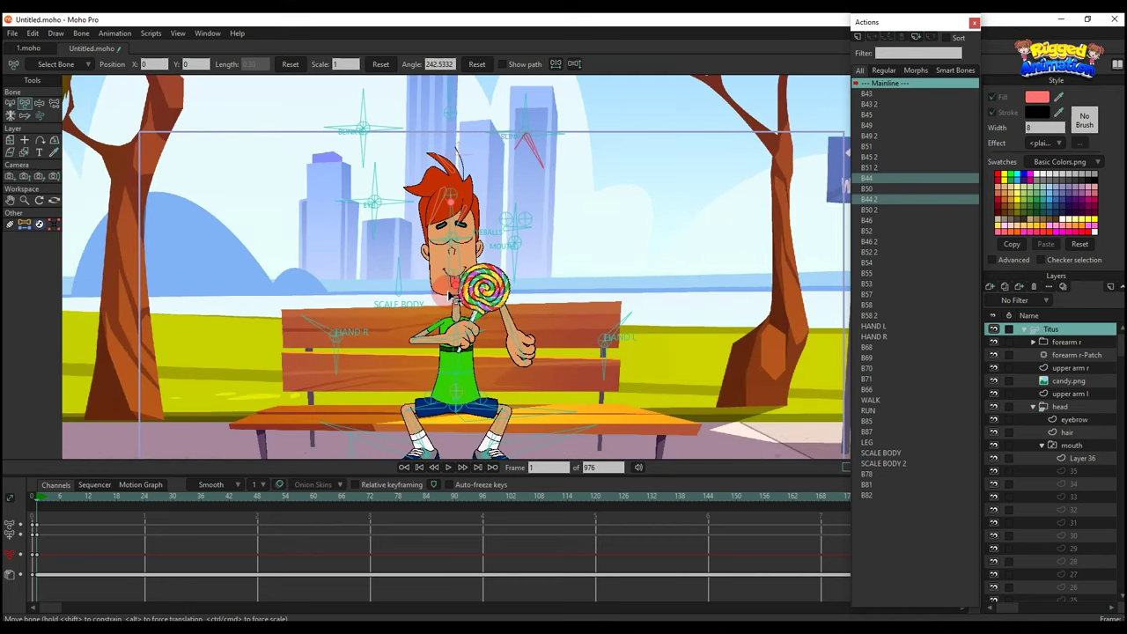
pyautogui.scroll(4, 467, 299)
pyautogui.moveTo(511, 312); pyautogui.dragTo(510, 380)
pyautogui.moveTo(508, 309); pyautogui.dragTo(502, 177)
pyautogui.moveTo(511, 236); pyautogui.dragTo(480, 324)
pyautogui.scroll(-3, 502, 264)
pyautogui.scroll(1, 480, 324)
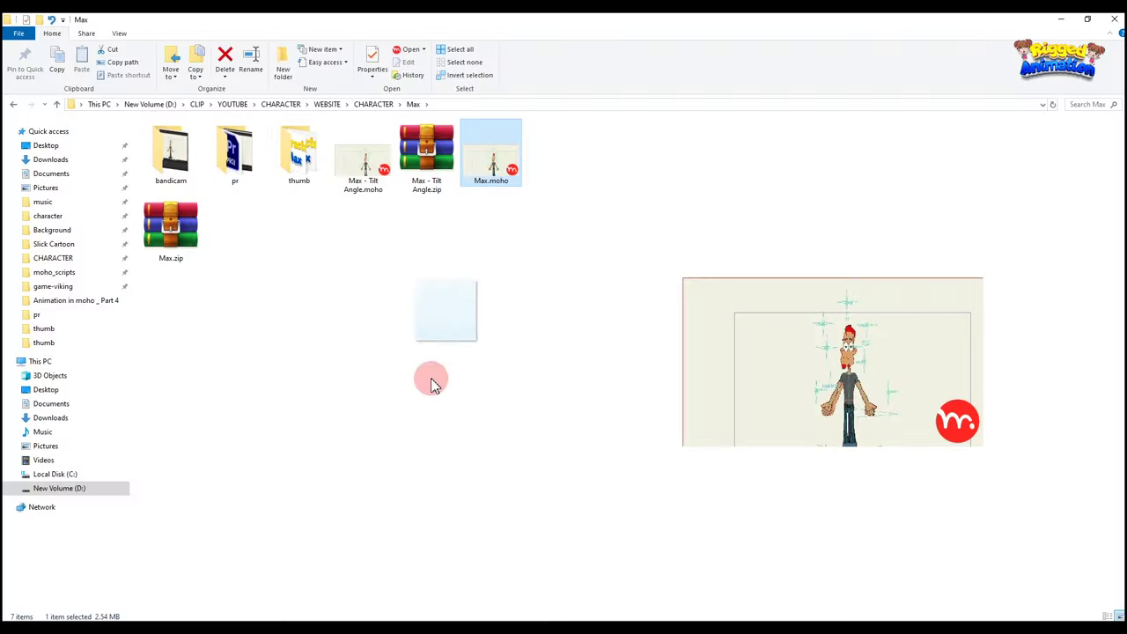
# - Import only the Max 1/2 character view from Max.moho into the park scene
pyautogui.moveTo(431, 380); pyautogui.dragTo(345, 251)
pyautogui.click(364, 246)
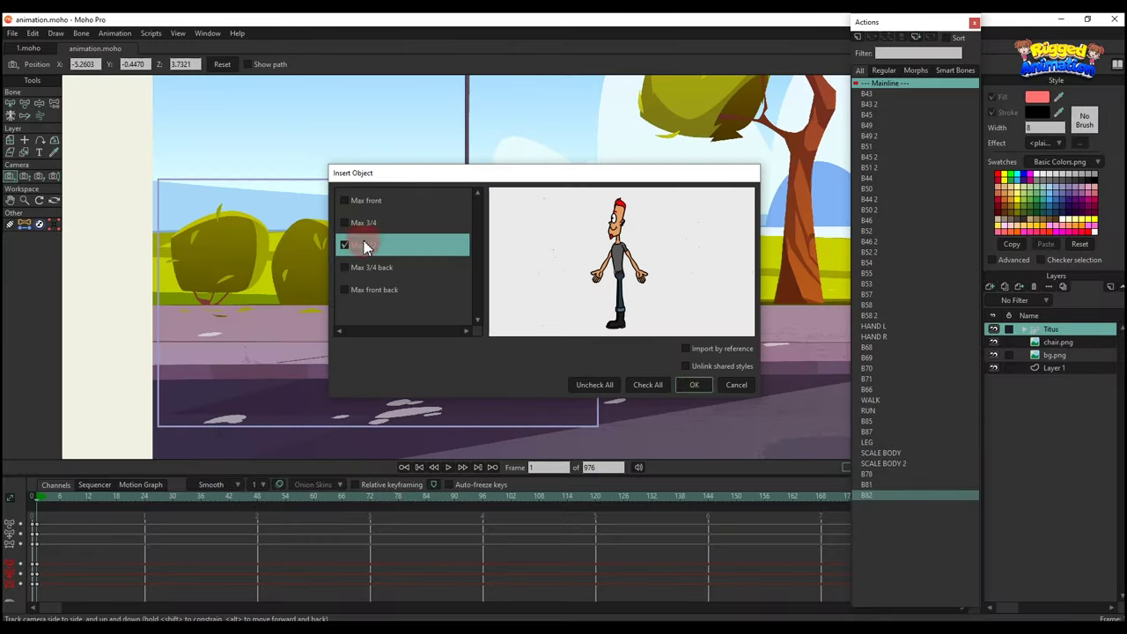
pyautogui.click(697, 386)
# - Flip Max horizontally to face Titus, scale him to about 0.87, and stand him on the road beside the lamppost
pyautogui.press('m')
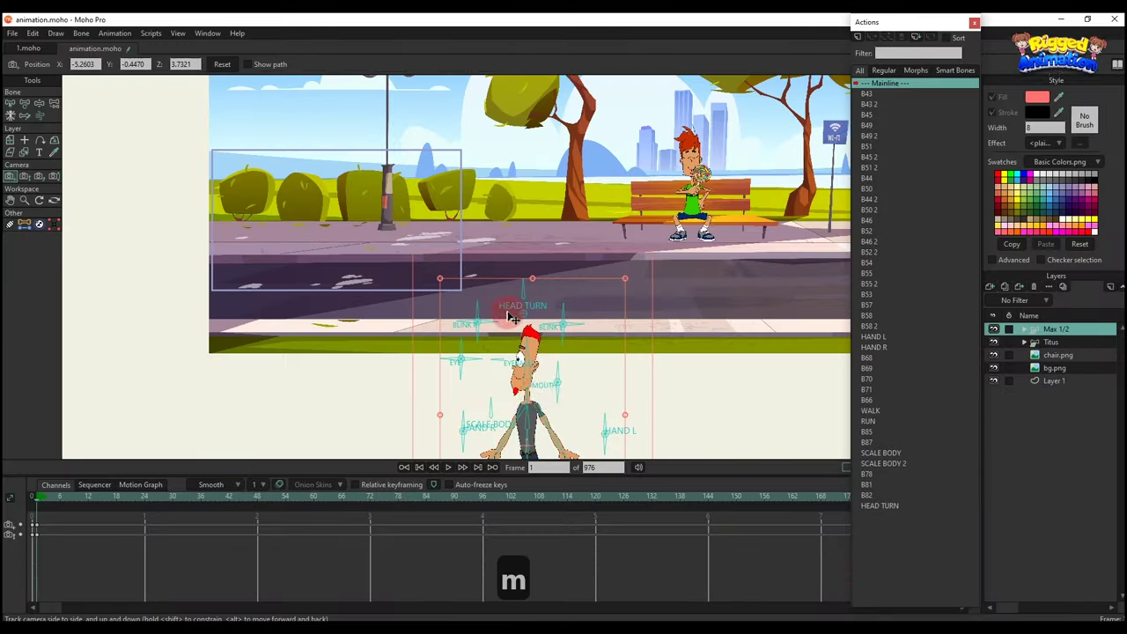
pyautogui.moveTo(537, 395); pyautogui.dragTo(386, 196)
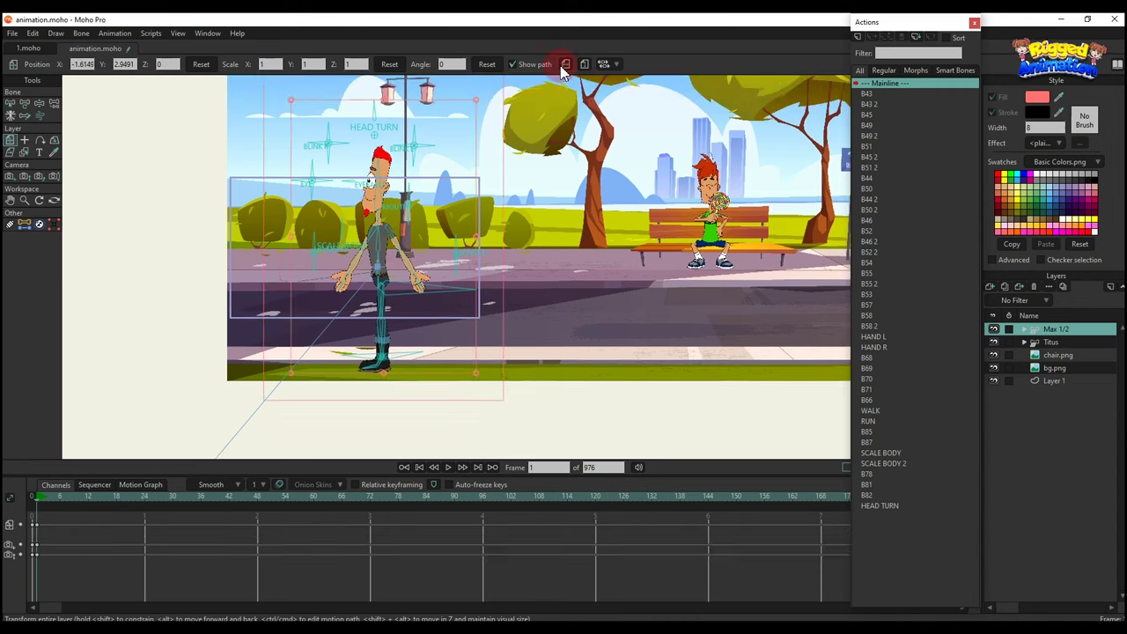
pyautogui.click(565, 64)
pyautogui.moveTo(464, 375); pyautogui.dragTo(454, 358)
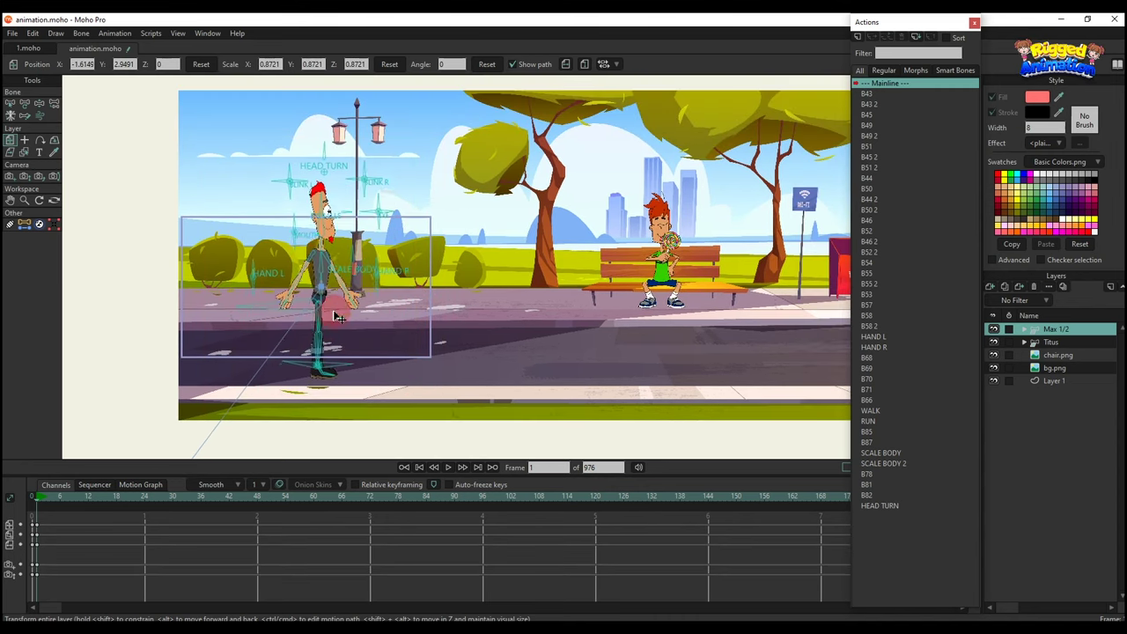
pyautogui.moveTo(336, 315); pyautogui.dragTo(336, 305)
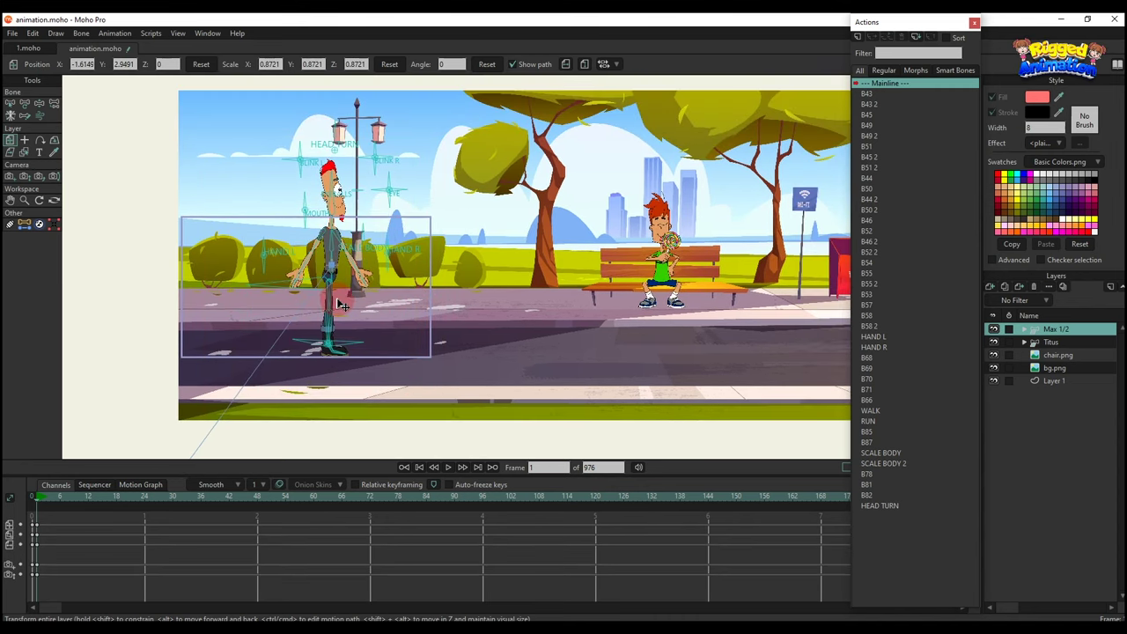
# - Track and zoom the camera out slightly at frame 1 to frame Max beside the lamppost
pyautogui.scroll(5, 339, 304)
pyautogui.press('4')
pyautogui.press('5')
pyautogui.moveTo(375, 371)
pyautogui.mouseDown()
pyautogui.moveTo(365, 354)
pyautogui.moveTo(355, 367)
pyautogui.mouseUp()
pyautogui.press('5')
pyautogui.press('4')
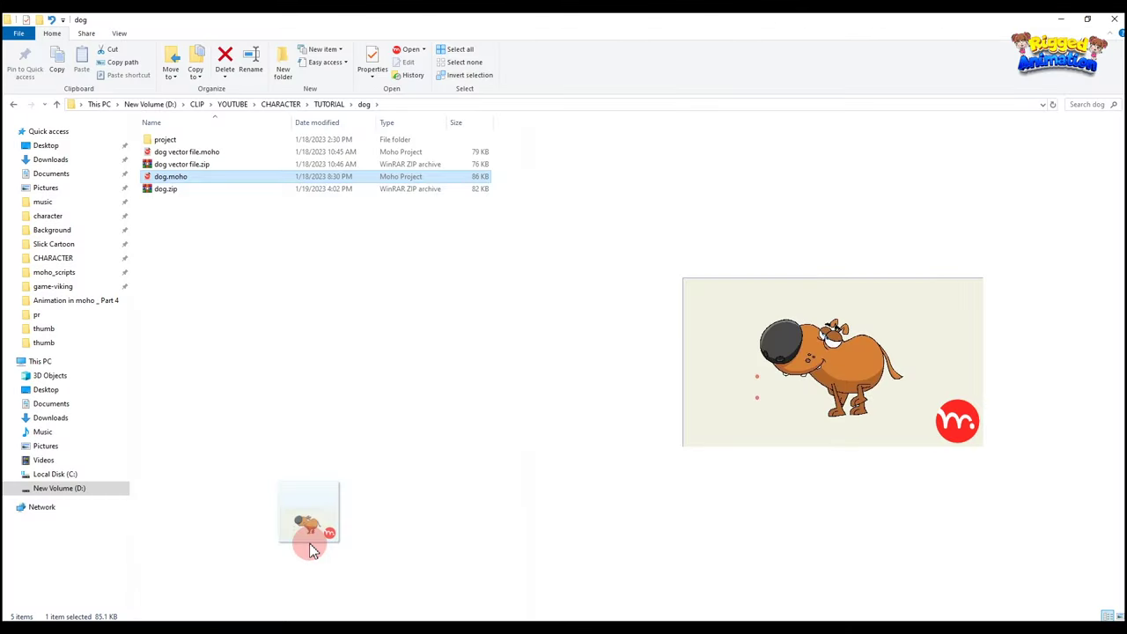
# - Import the dog from dog.moho, flip it horizontally, and place it behind Max on the road
pyautogui.moveTo(310, 544); pyautogui.dragTo(447, 303)
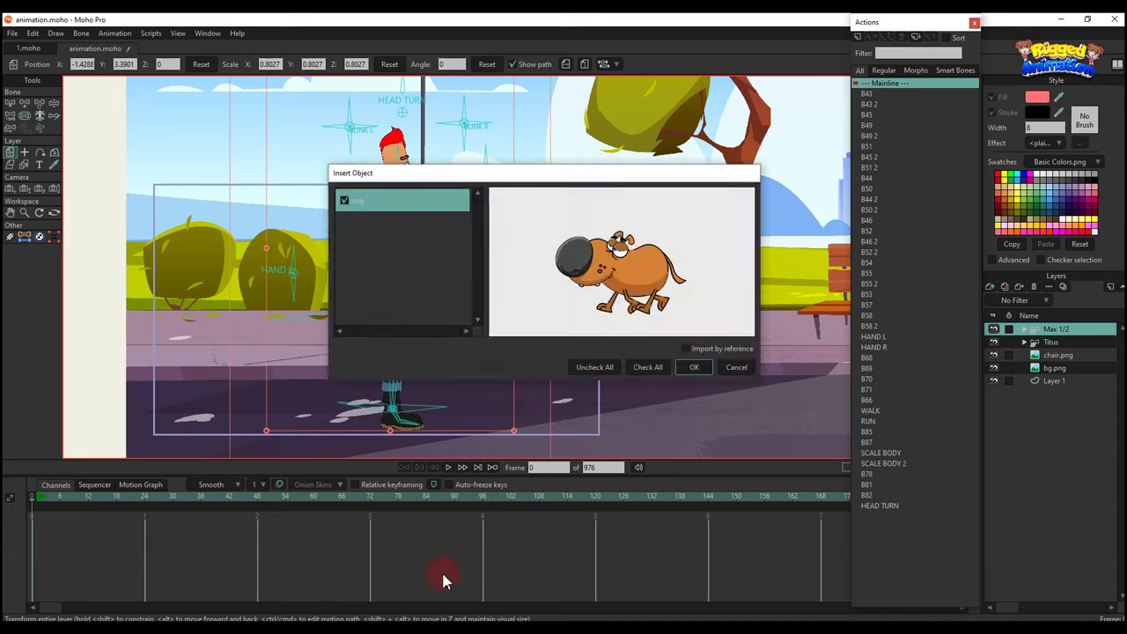
pyautogui.click(695, 367)
pyautogui.press('m')
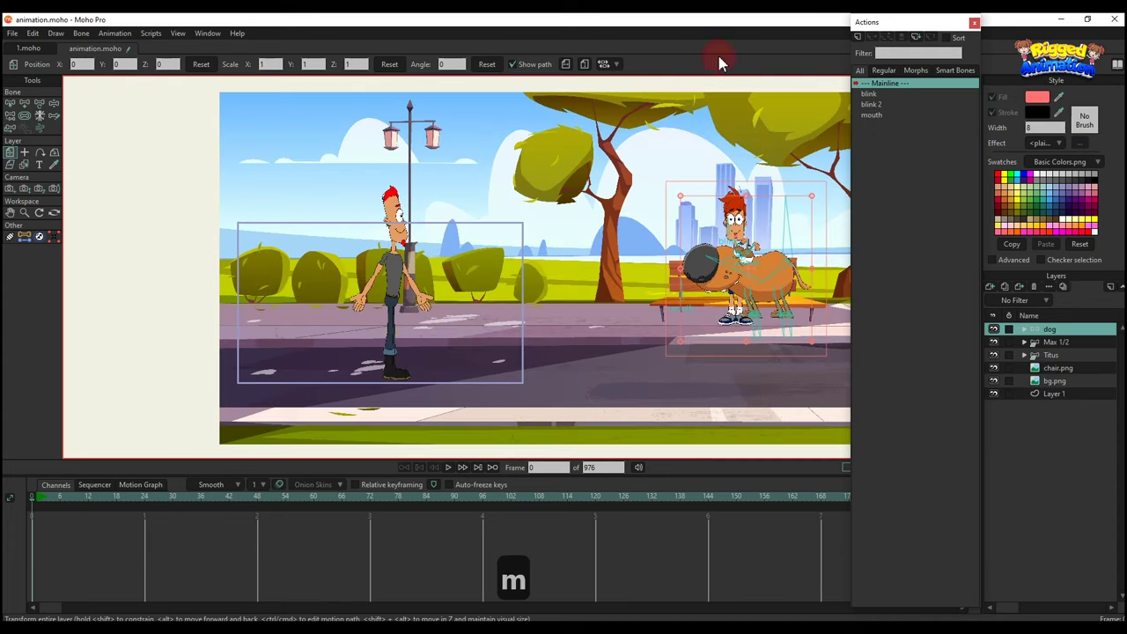
pyautogui.click(567, 64)
pyautogui.scroll(2, 728, 296)
pyautogui.moveTo(740, 299); pyautogui.dragTo(309, 355)
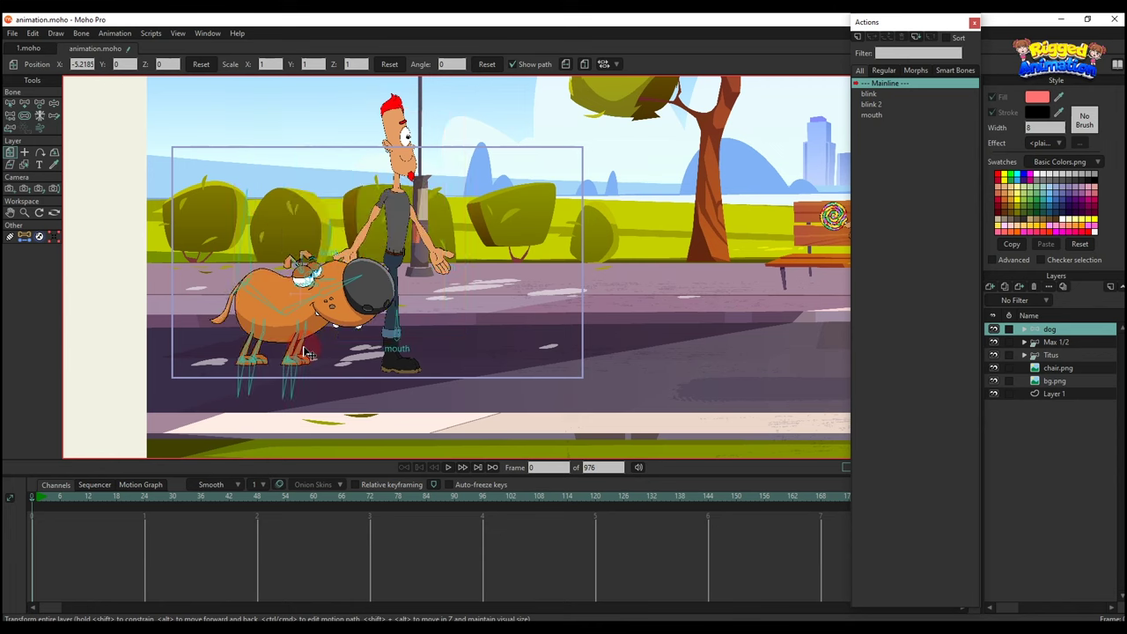
# - Move the dog layer into the Max 1/2 group above the head layer, scale it to about 0.70, and position it beside Max's legs
pyautogui.click(1024, 342)
pyautogui.click(1033, 355)
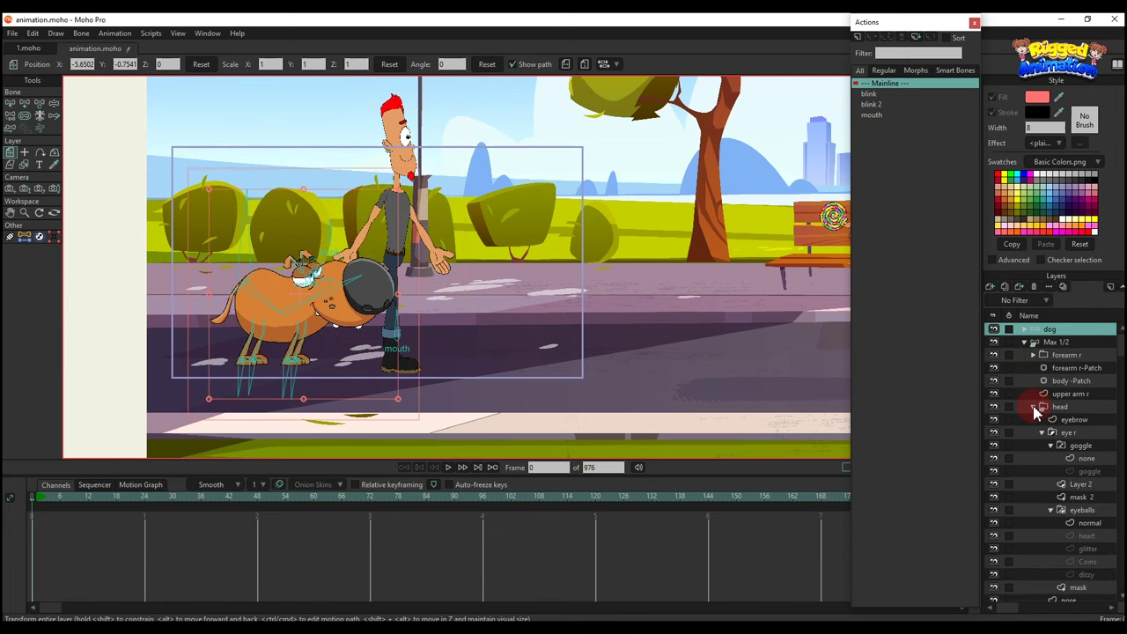
pyautogui.click(1035, 408)
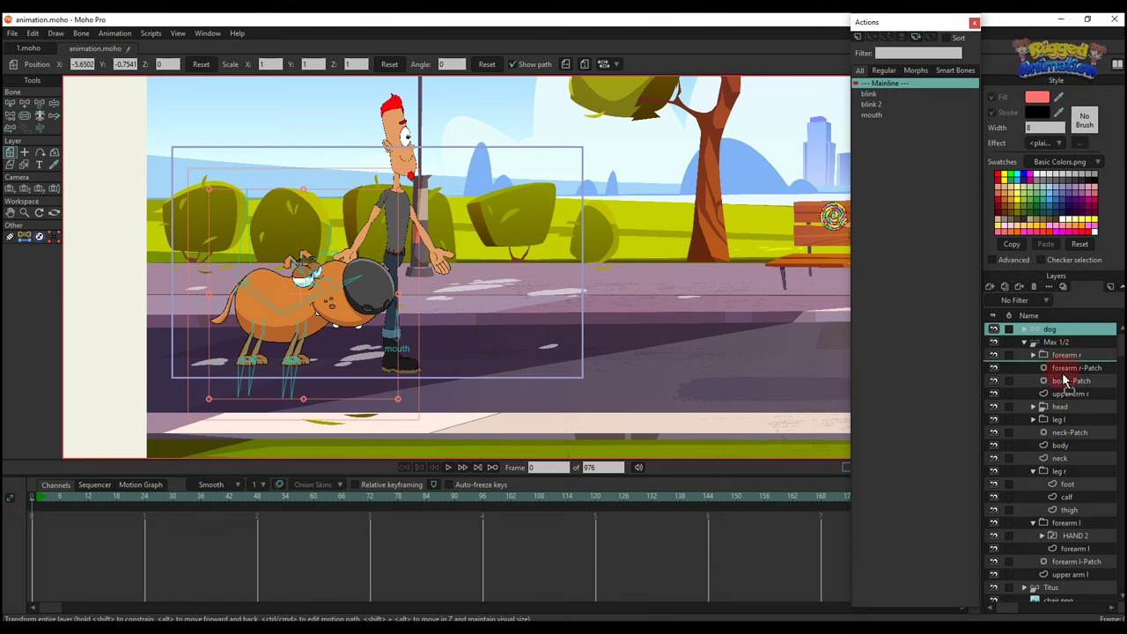
pyautogui.moveTo(1059, 404); pyautogui.dragTo(1060, 402)
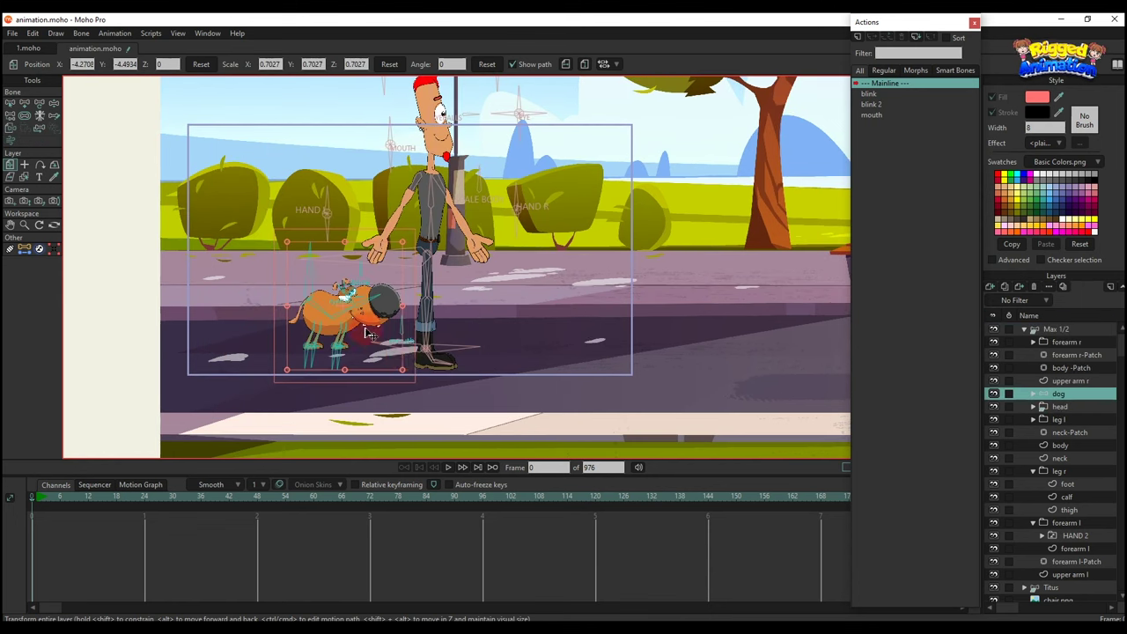
pyautogui.moveTo(370, 335); pyautogui.dragTo(397, 364)
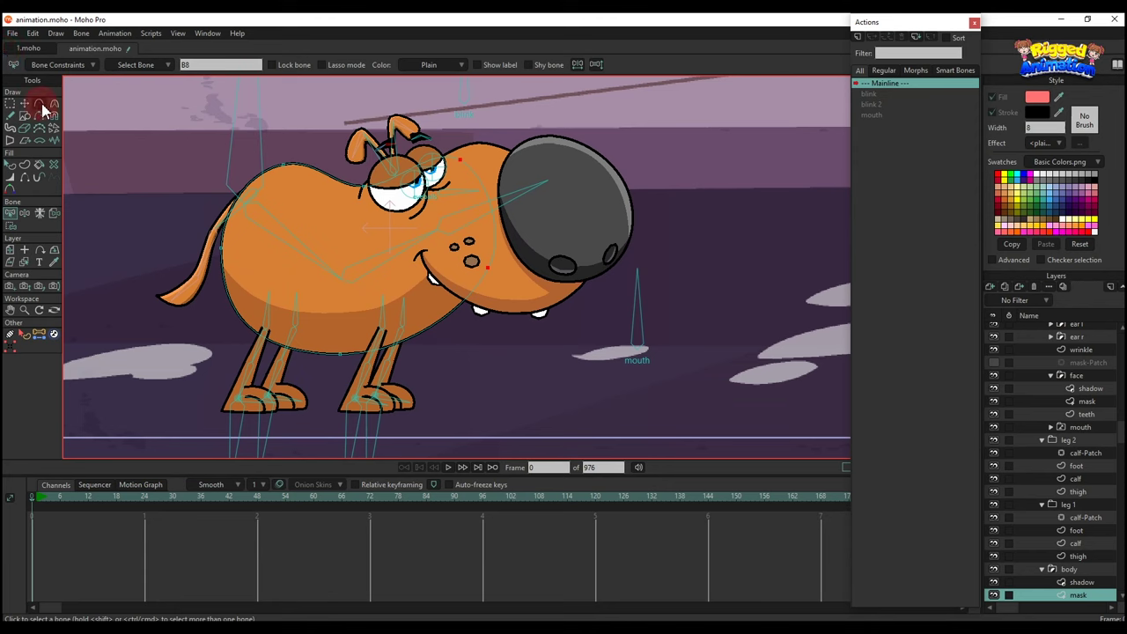
# - Collapse the dog's body, leg 1 and leg 2 groups, and add a new vector layer directly above the body
pyautogui.click(39, 104)
pyautogui.scroll(5, 361, 211)
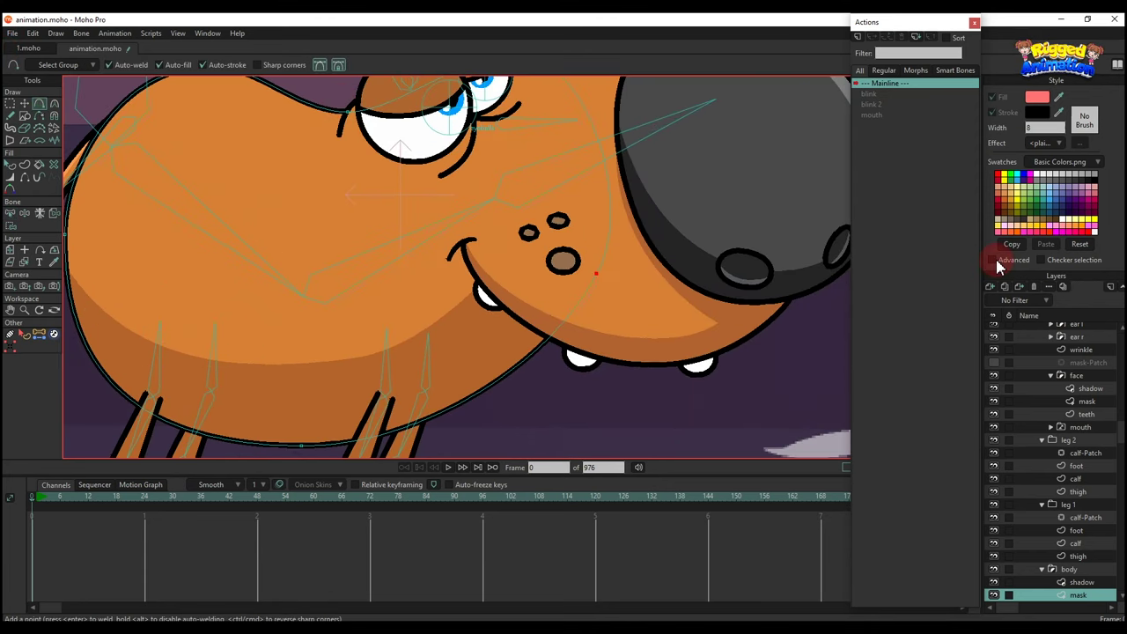
pyautogui.click(1042, 570)
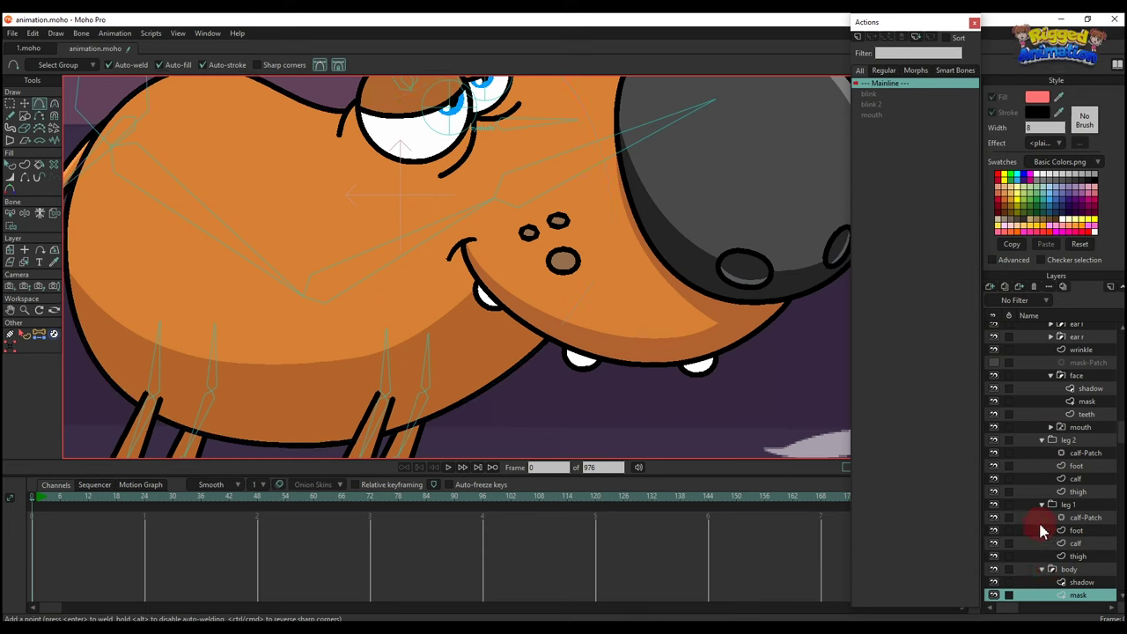
pyautogui.click(1042, 504)
pyautogui.click(1041, 439)
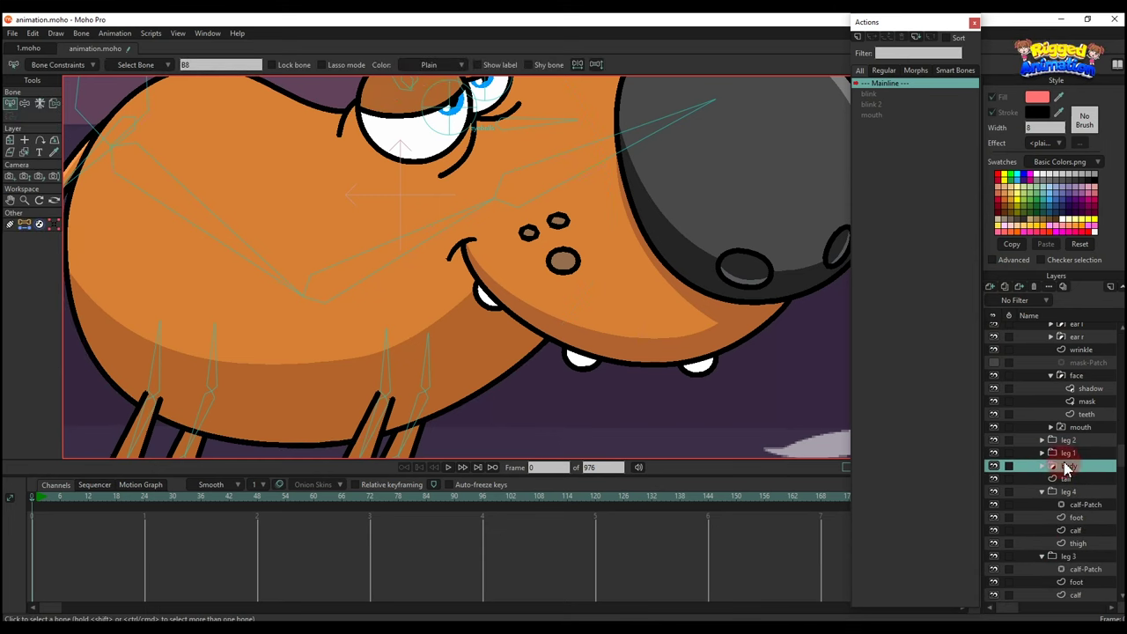
pyautogui.click(992, 287)
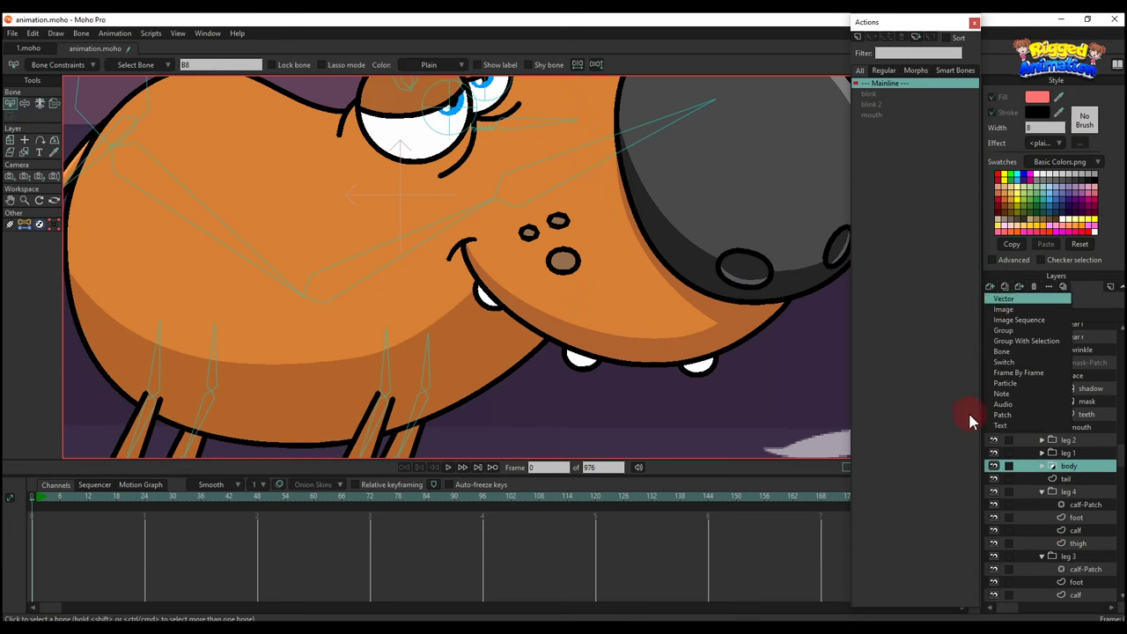
pyautogui.press('Return')
# - Draw a curve across the dog's neck from behind the eye to the chin, and bend it around the neck with its curvature handles
pyautogui.click(39, 103)
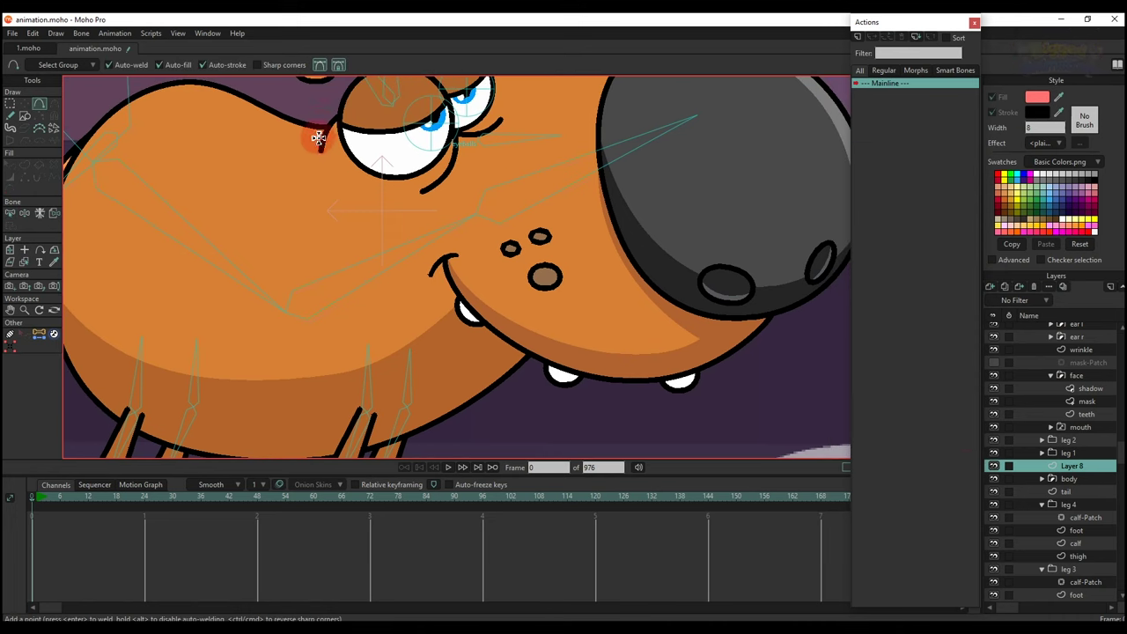
pyautogui.moveTo(322, 123)
pyautogui.mouseDown()
pyautogui.moveTo(452, 340)
pyautogui.moveTo(508, 368)
pyautogui.mouseUp()
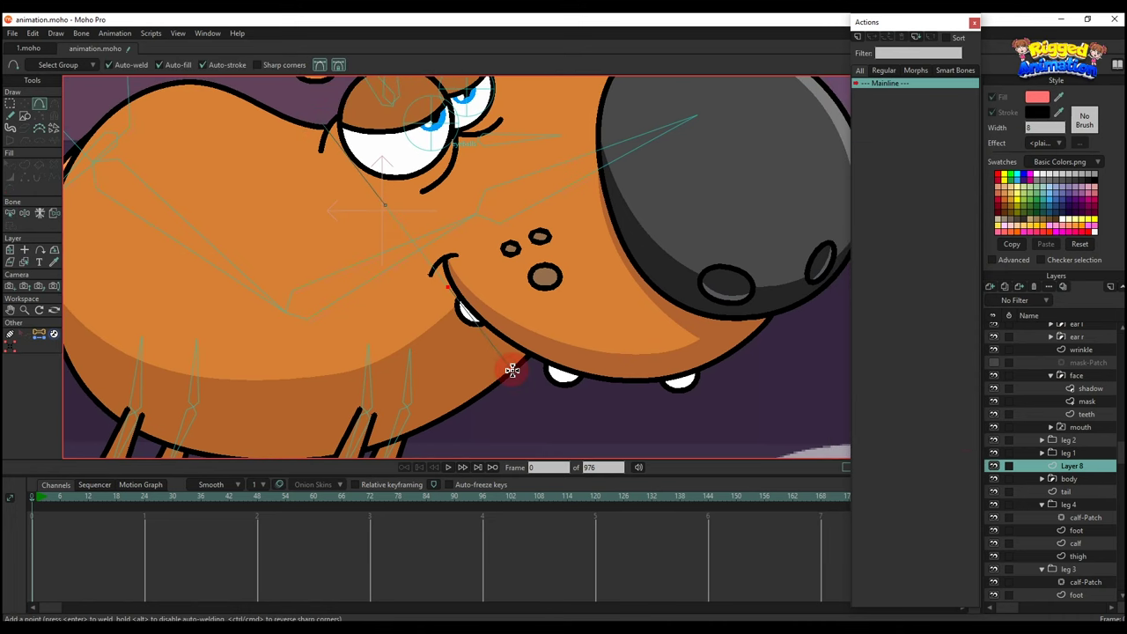
pyautogui.press('c')
pyautogui.moveTo(469, 294)
pyautogui.mouseDown()
pyautogui.moveTo(347, 231)
pyautogui.moveTo(315, 238)
pyautogui.moveTo(414, 335)
pyautogui.mouseUp()
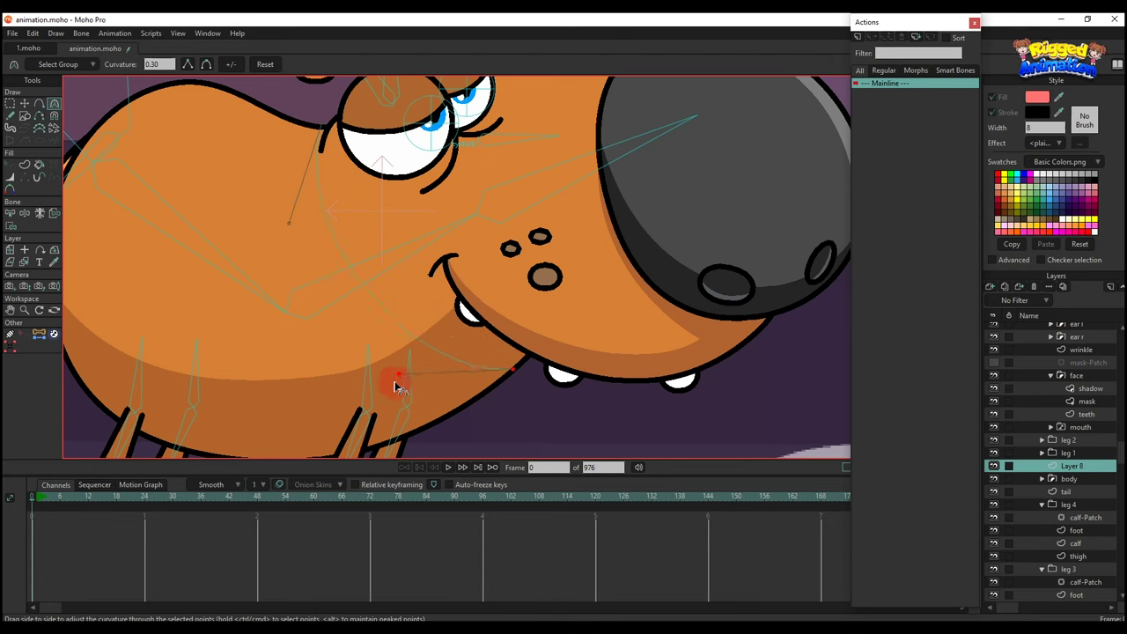
pyautogui.scroll(-3, 383, 271)
pyautogui.click(323, 236)
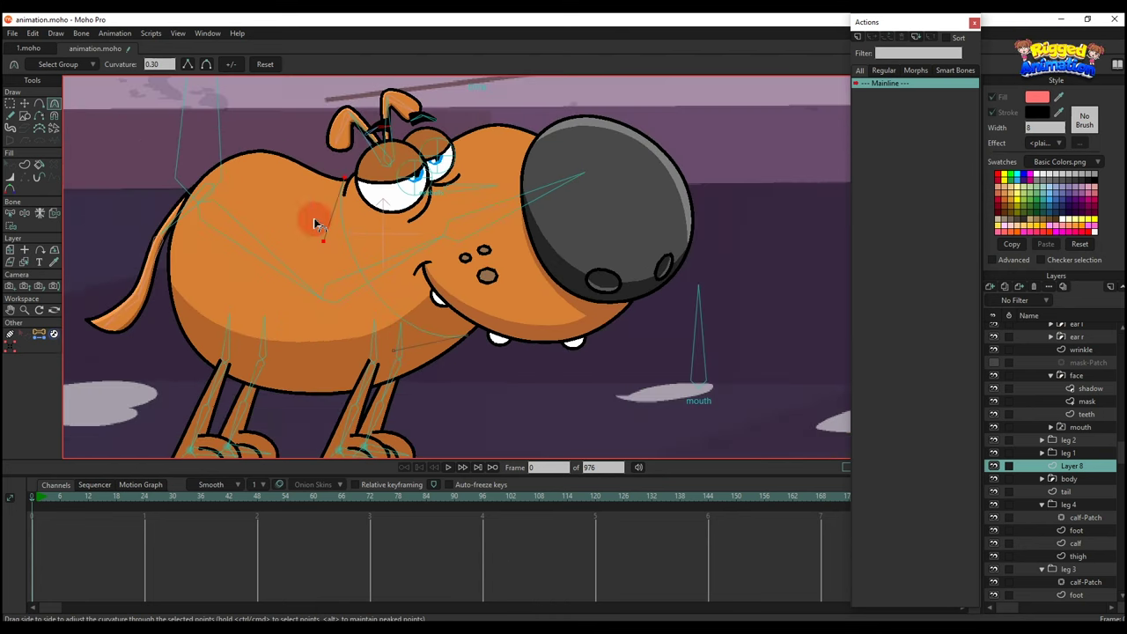
# - Create a stroke-only shape from the neck curve, with a black stroke of width 17
pyautogui.click(29, 167)
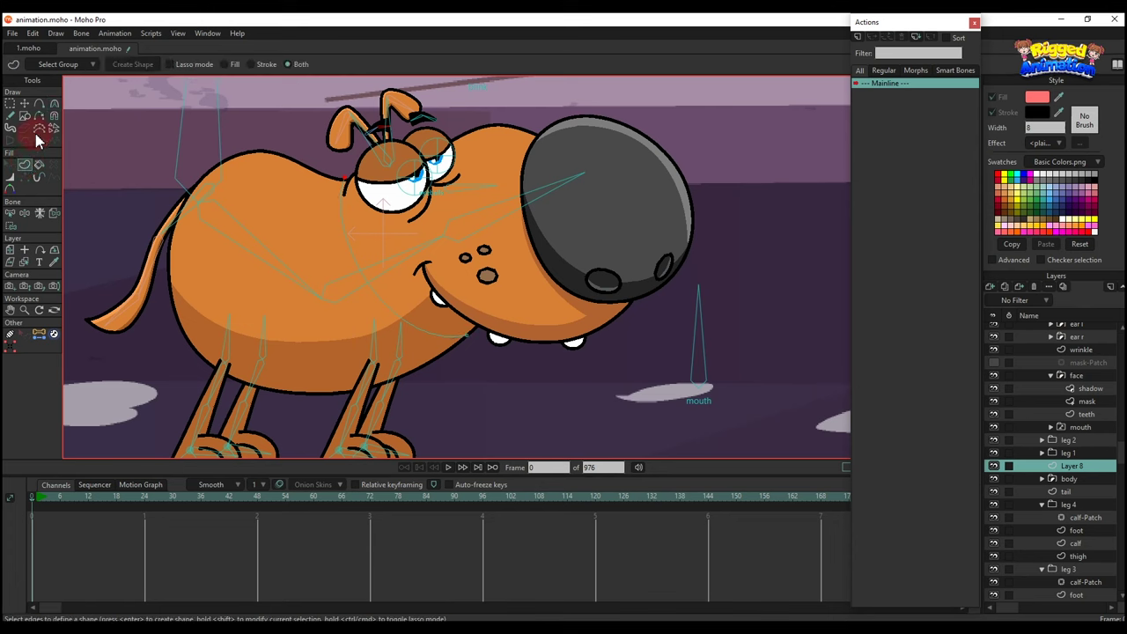
pyautogui.click(359, 265)
pyautogui.click(141, 65)
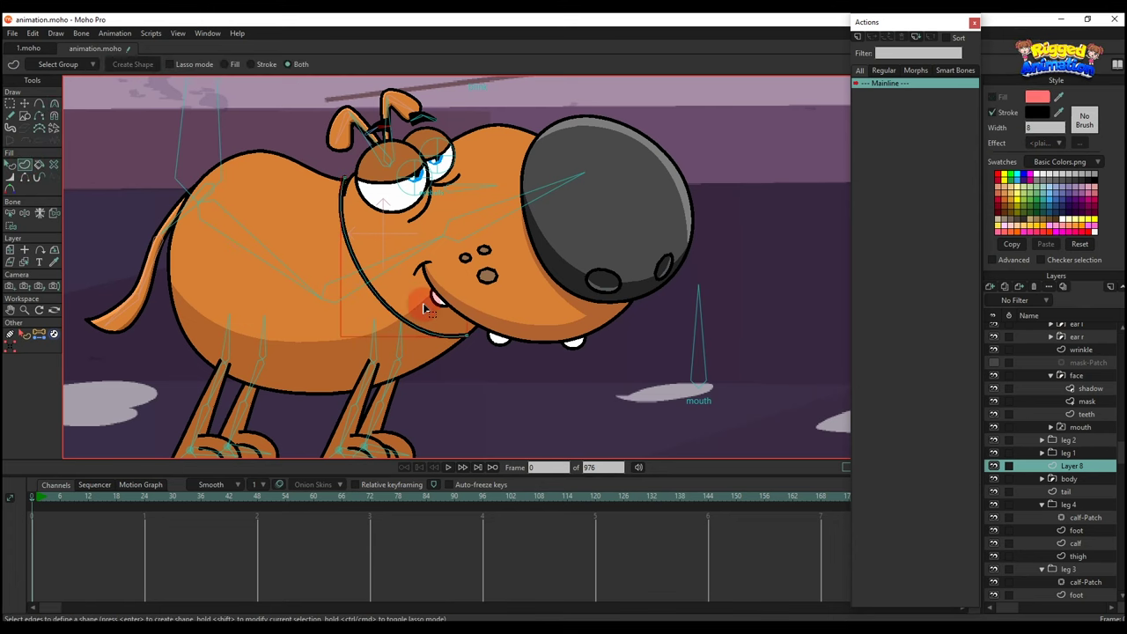
pyautogui.press('q')
pyautogui.write('17')
pyautogui.press('Return')
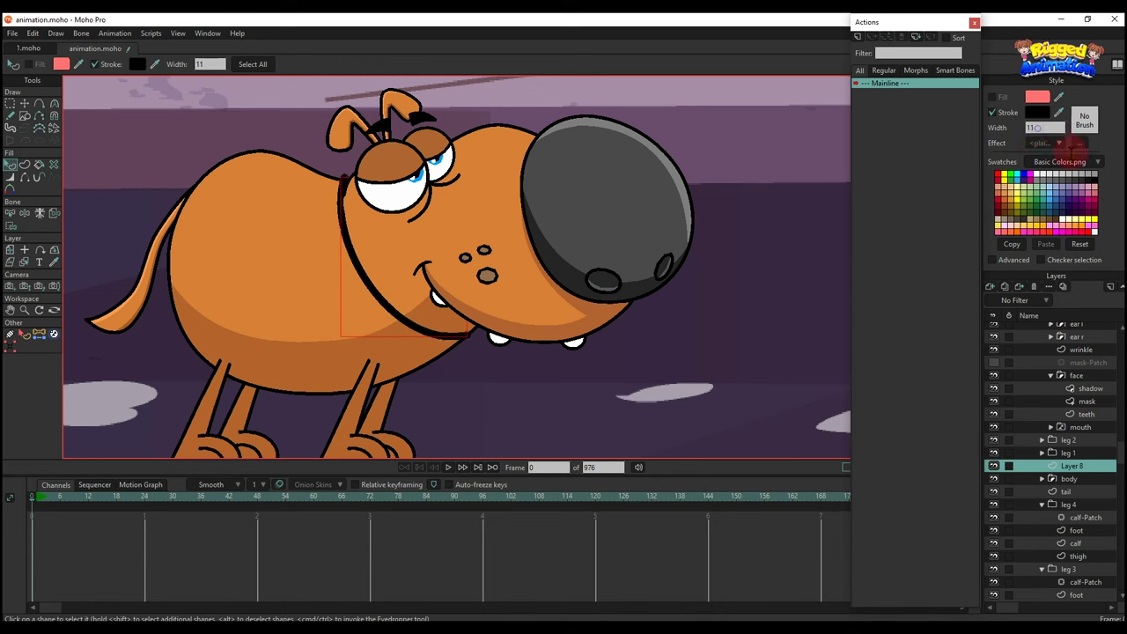
# - Move the neck line's end points onto the body outline and reshape its curve with the end handles
pyautogui.press('t')
pyautogui.scroll(3, 352, 188)
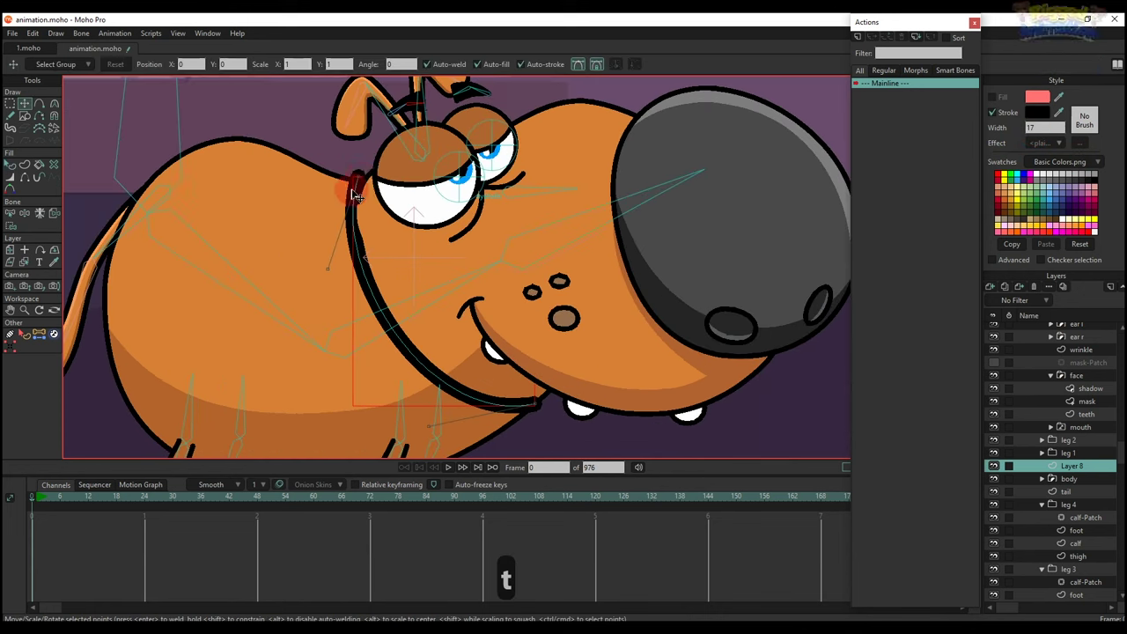
pyautogui.scroll(2, 352, 175)
pyautogui.moveTo(360, 177); pyautogui.dragTo(361, 180)
pyautogui.moveTo(307, 312); pyautogui.dragTo(247, 245)
pyautogui.scroll(-2, 247, 246)
pyautogui.moveTo(387, 300); pyautogui.dragTo(402, 243)
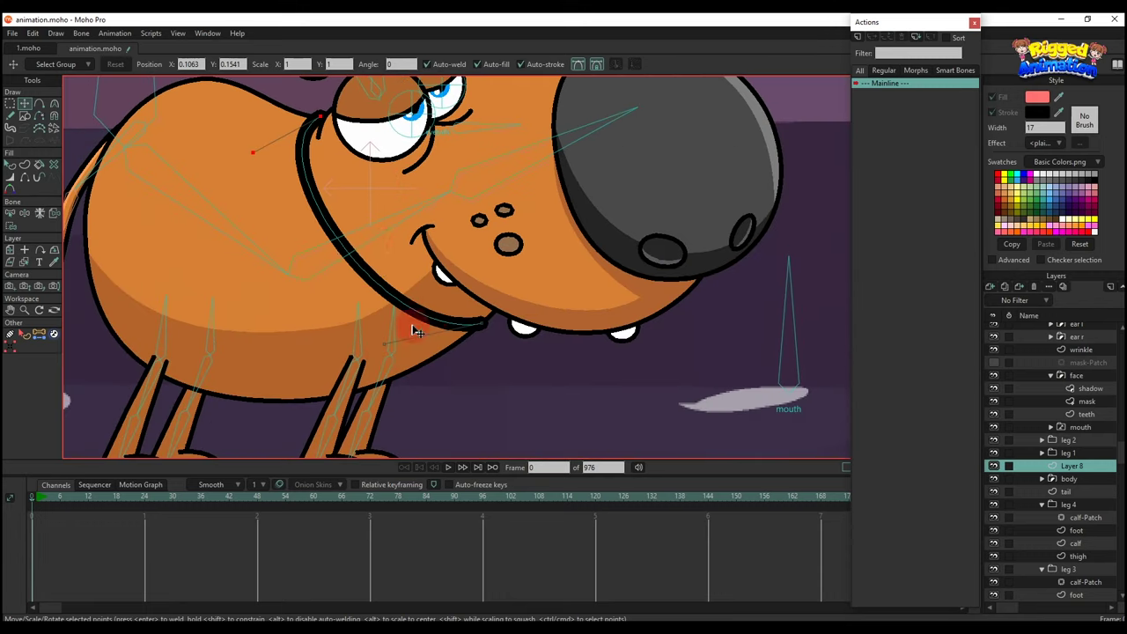
pyautogui.moveTo(414, 327); pyautogui.dragTo(385, 380)
pyautogui.scroll(-3, 450, 348)
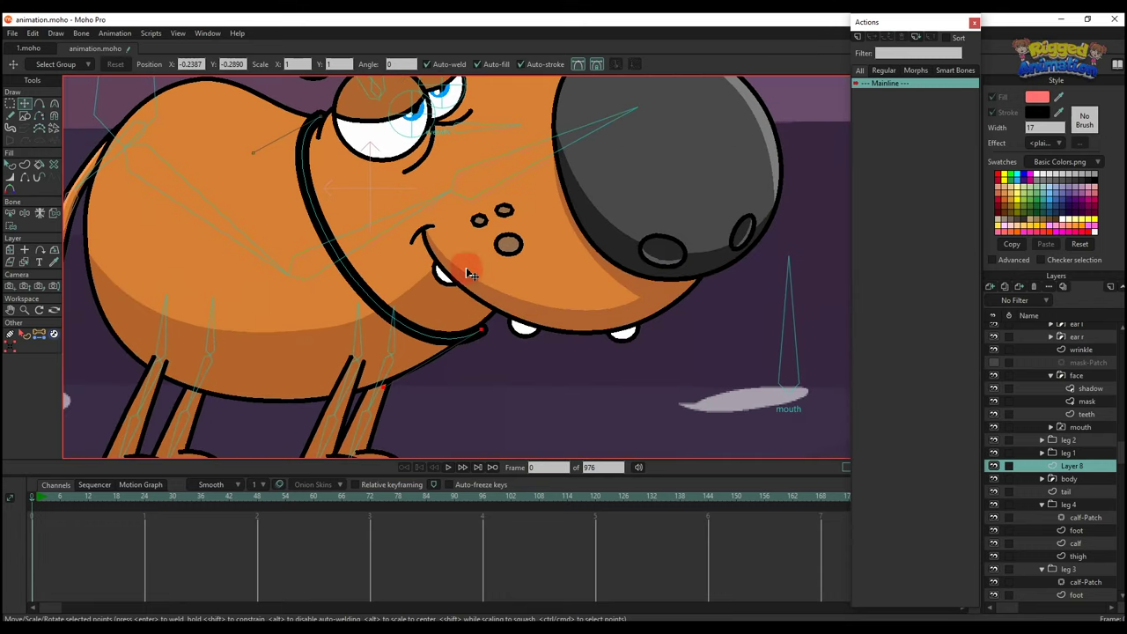
# - Fine-tune the handle at the neck line's upper end and shift the lower end toward the chin
pyautogui.click(326, 118)
pyautogui.scroll(3, 329, 120)
pyautogui.moveTo(251, 148)
pyautogui.mouseDown()
pyautogui.moveTo(239, 141)
pyautogui.moveTo(254, 130)
pyautogui.moveTo(318, 121)
pyautogui.moveTo(258, 132)
pyautogui.mouseUp()
pyautogui.click(406, 364)
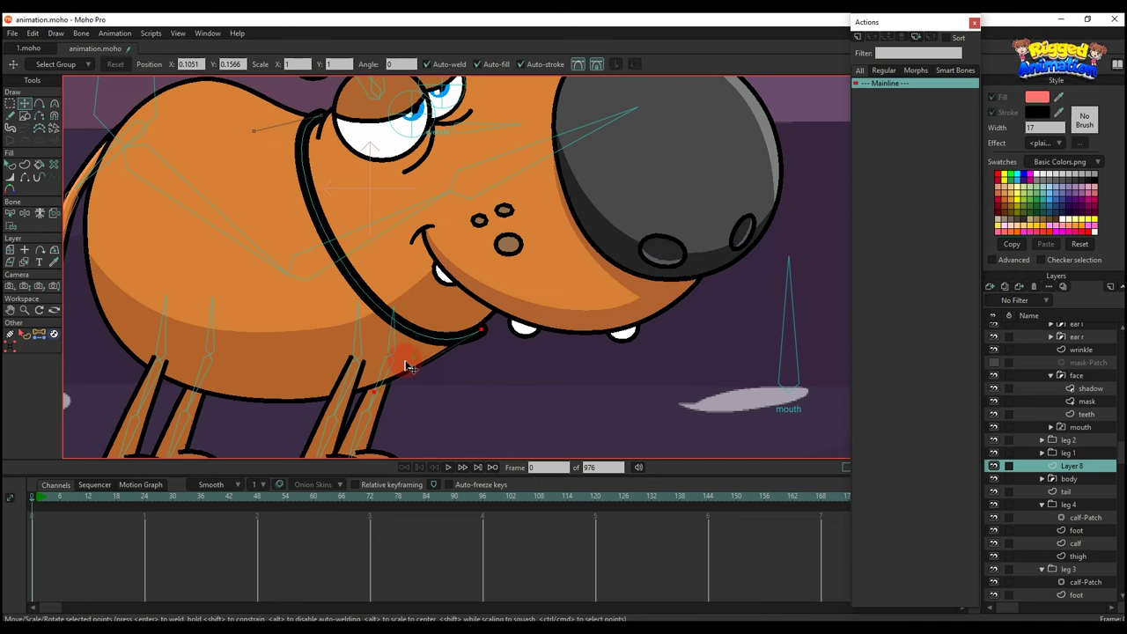
pyautogui.moveTo(407, 366)
pyautogui.mouseDown()
pyautogui.moveTo(491, 319)
pyautogui.moveTo(423, 372)
pyautogui.moveTo(434, 381)
pyautogui.moveTo(404, 378)
pyautogui.mouseUp()
# - Add a point midway along the neck line and adjust its handles to round the collar around the neck
pyautogui.press('a')
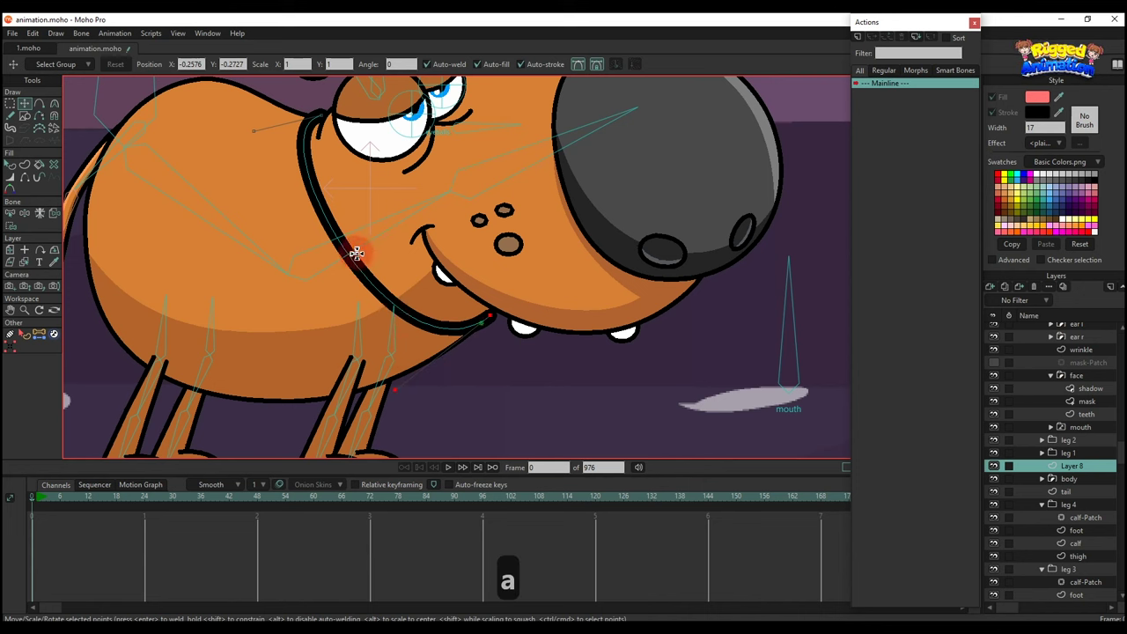
pyautogui.click(338, 258)
pyautogui.press('t')
pyautogui.moveTo(291, 206); pyautogui.dragTo(303, 225)
pyautogui.moveTo(365, 322); pyautogui.dragTo(373, 327)
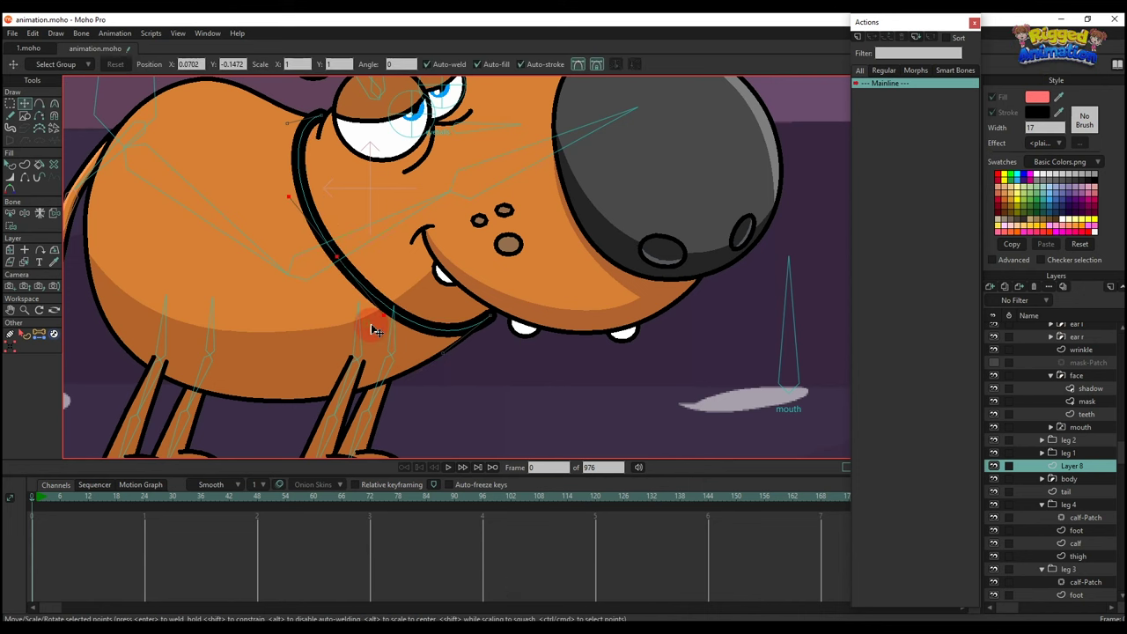
# - Bind the collar line's layer to the dog's neck bone
pyautogui.press('q')
pyautogui.scroll(-6, 403, 320)
pyautogui.moveTo(454, 308); pyautogui.dragTo(398, 307)
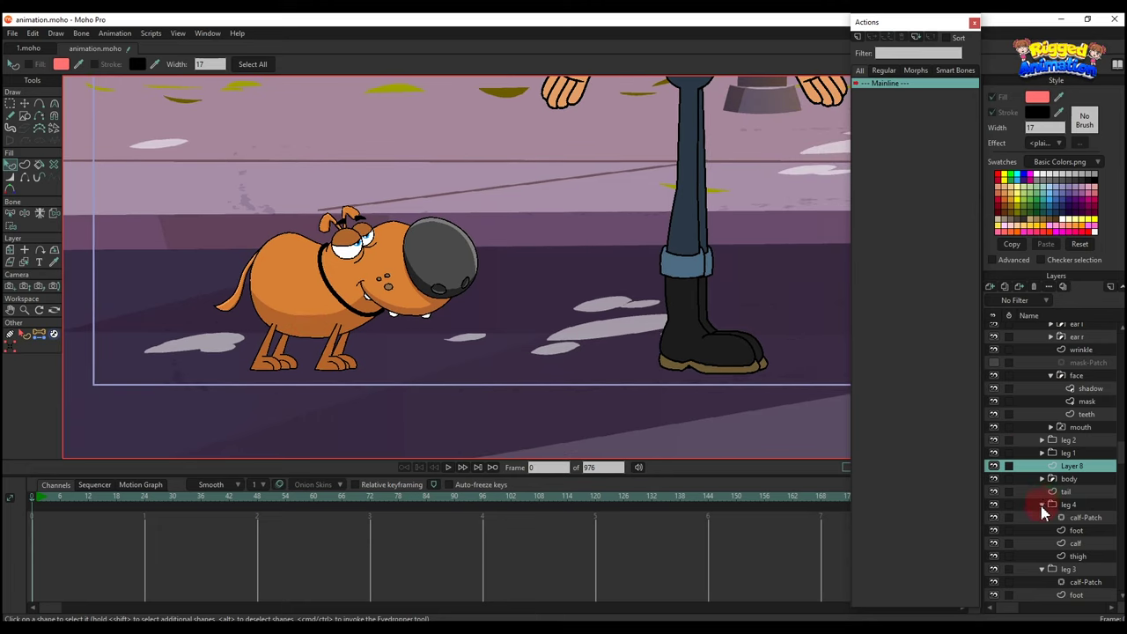
pyautogui.scroll(4, 1056, 423)
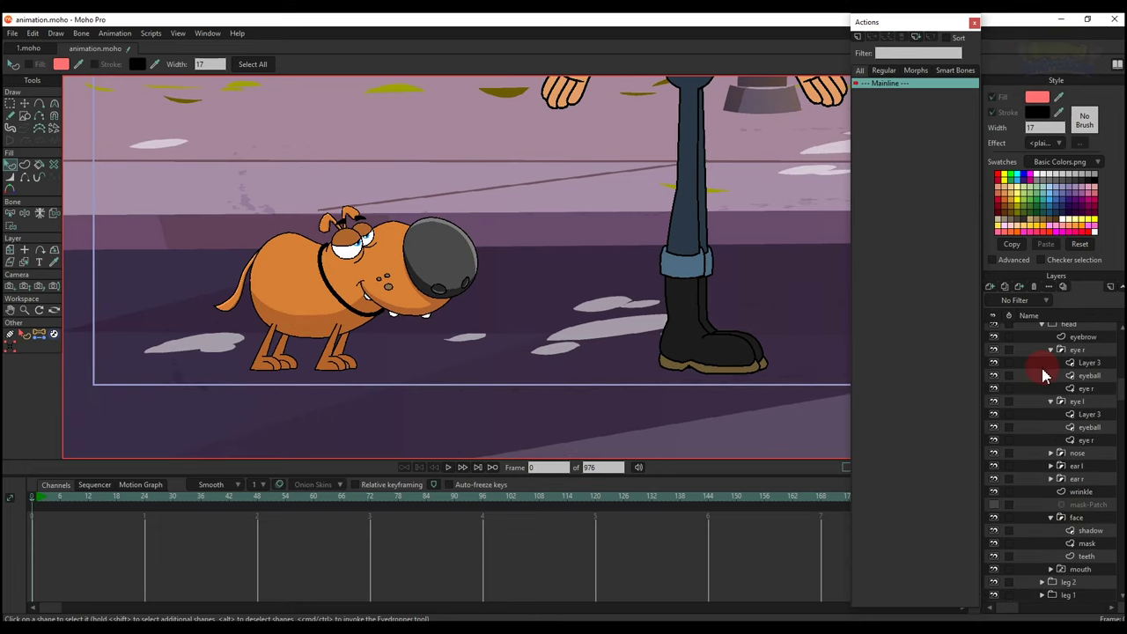
pyautogui.scroll(1, 1059, 371)
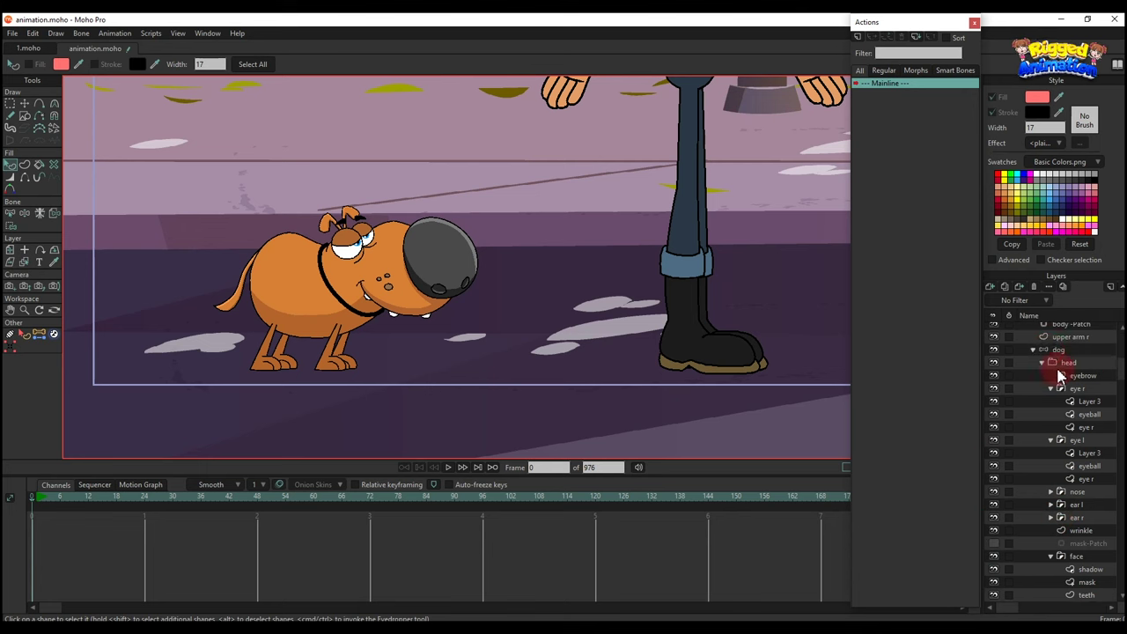
pyautogui.click(1058, 384)
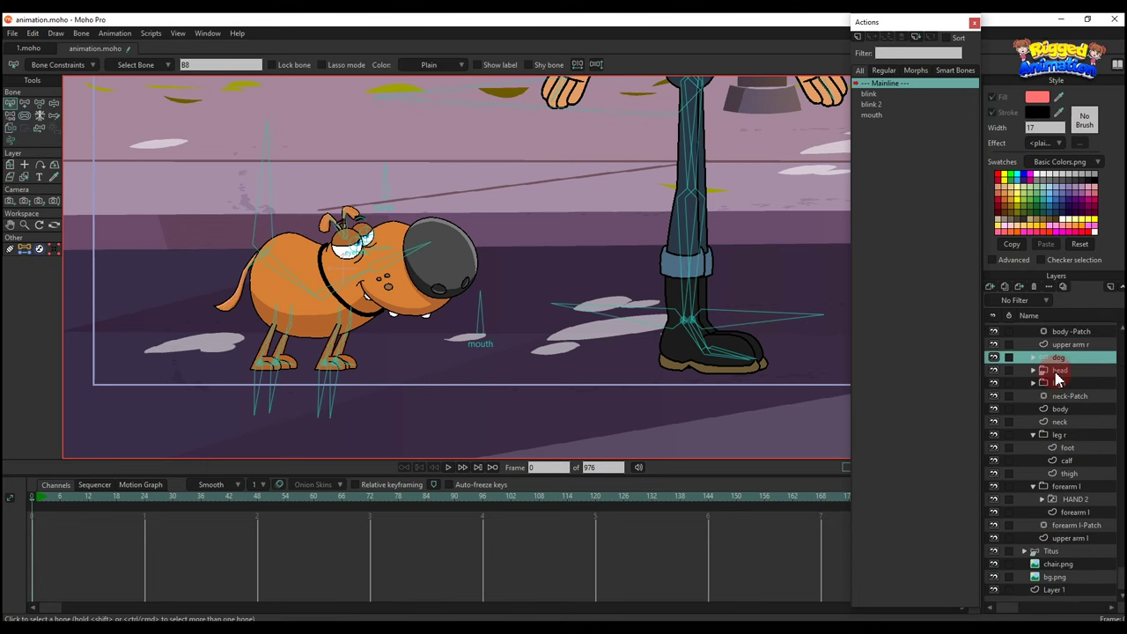
pyautogui.scroll(2, 344, 280)
pyautogui.click(158, 163)
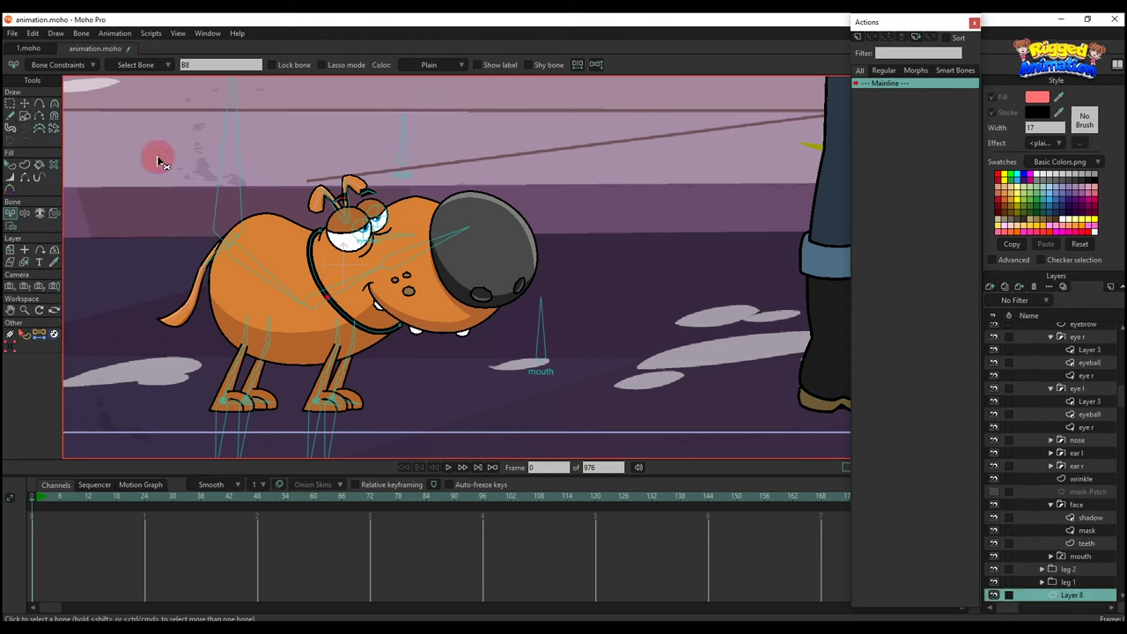
pyautogui.click(53, 214)
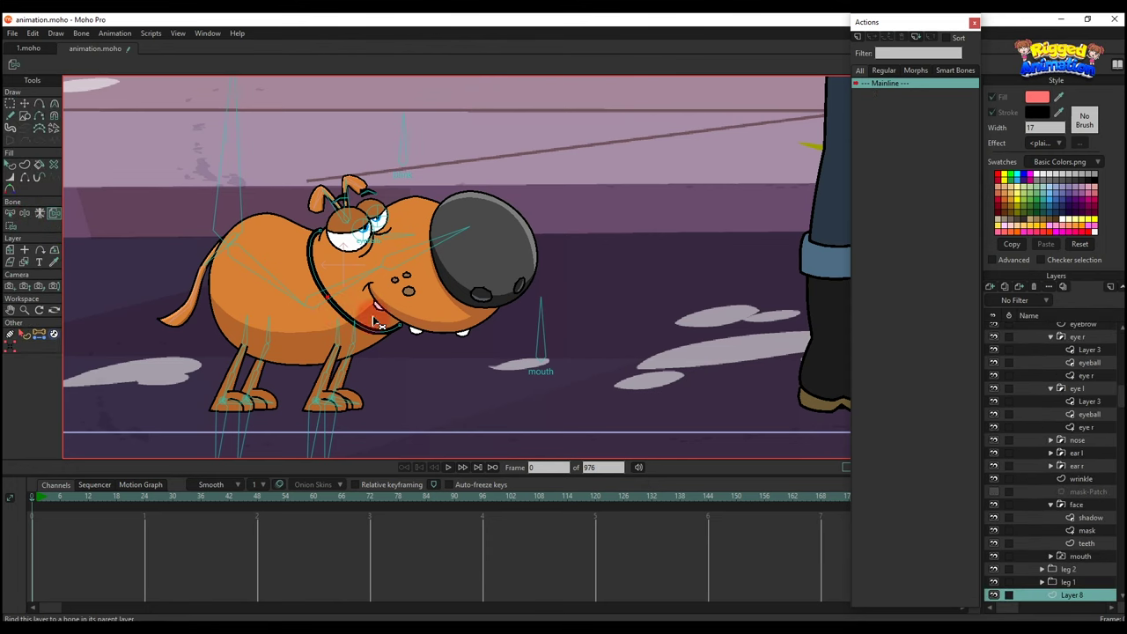
pyautogui.click(343, 289)
# - Collapse the dog layer and add a new vector layer directly above Max's head layer in the Max 1/2 group
pyautogui.scroll(2, 1092, 413)
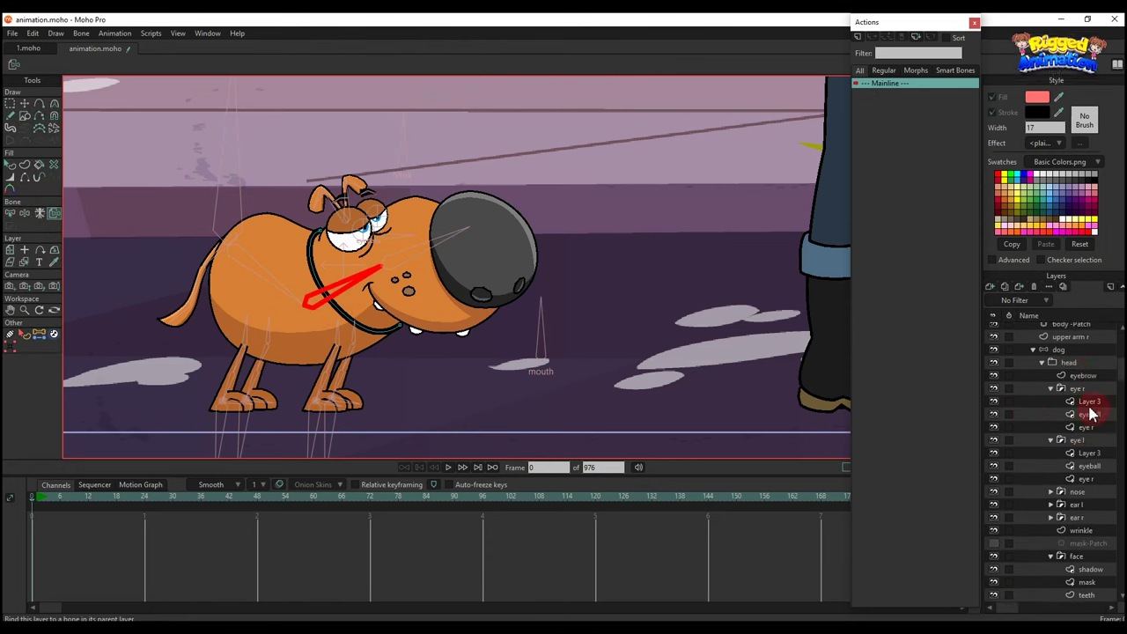
pyautogui.scroll(2, 1092, 412)
pyautogui.click(1042, 396)
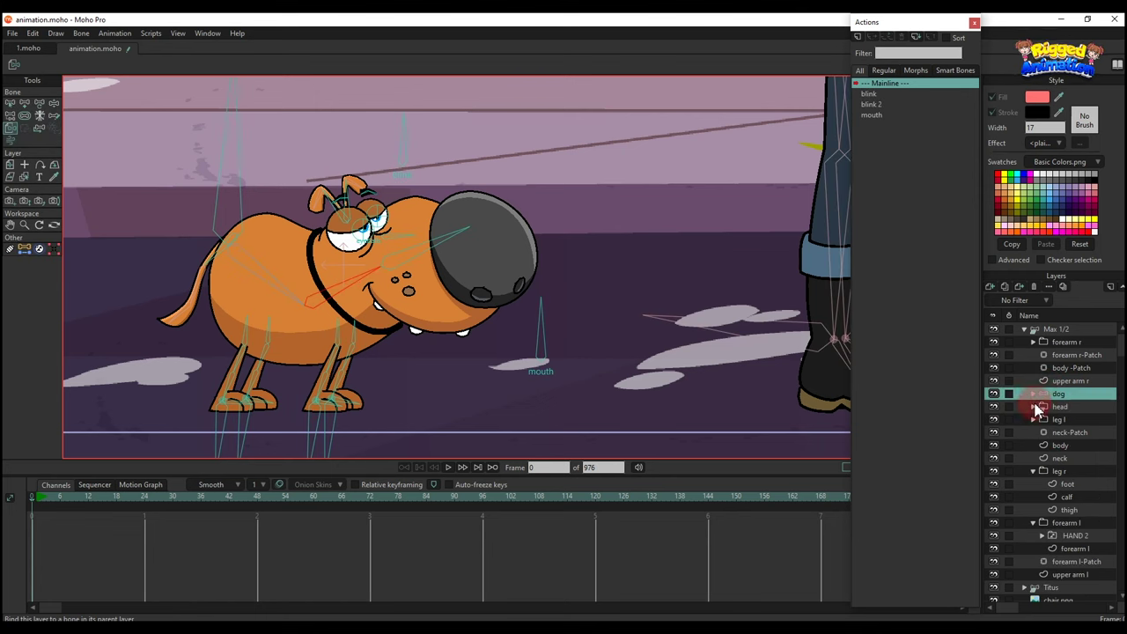
pyautogui.click(1060, 407)
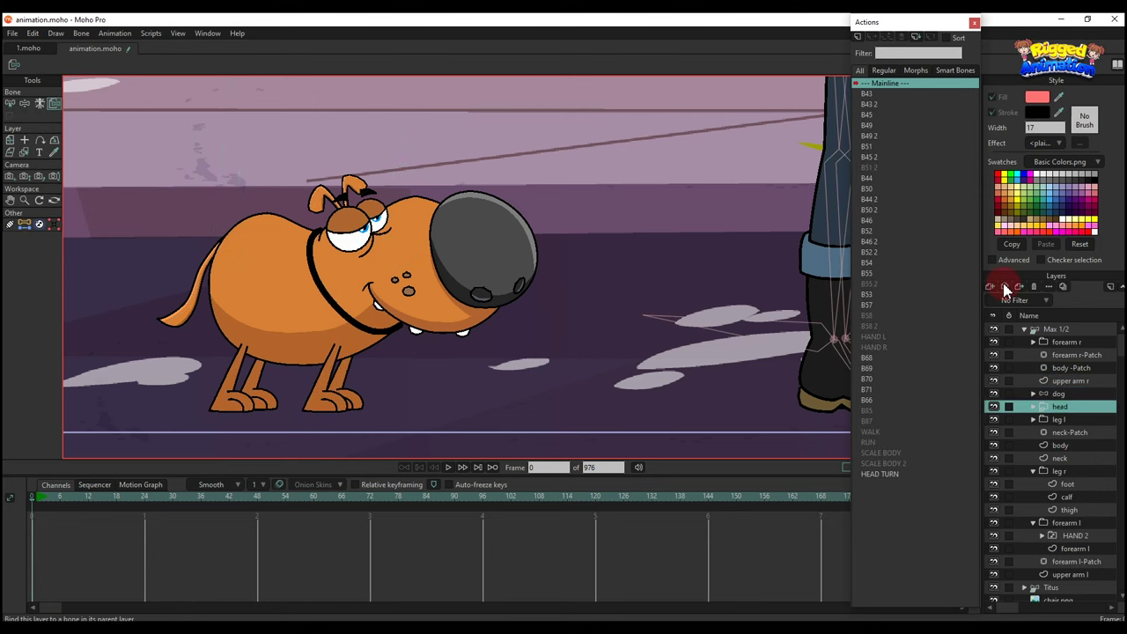
pyautogui.click(994, 289)
pyautogui.click(1019, 308)
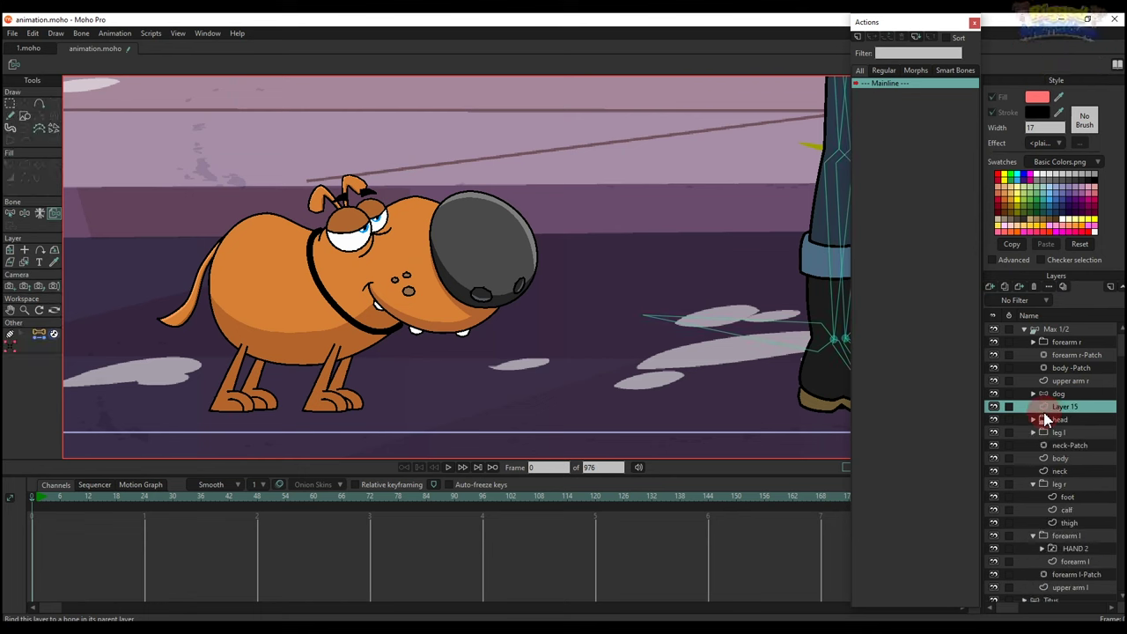
# - Draw a leash curve from the dog's collar past its nose and up to the palm of Max's hand beside the dog
pyautogui.click(41, 104)
pyautogui.scroll(-2, 394, 260)
pyautogui.moveTo(401, 269); pyautogui.dragTo(261, 324)
pyautogui.scroll(-1, 256, 310)
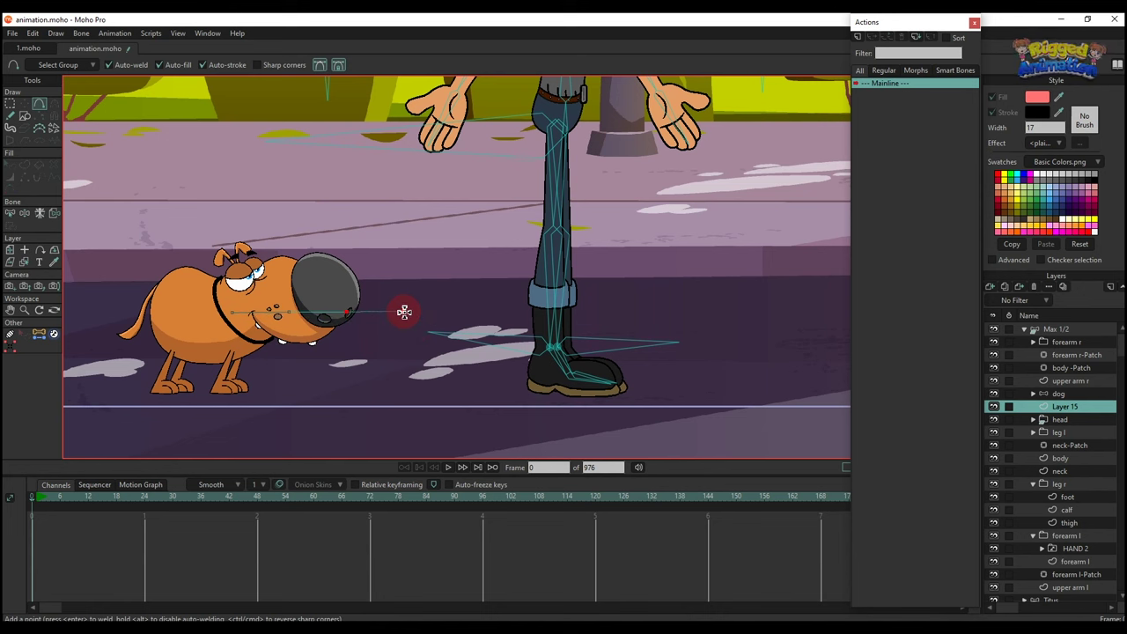
pyautogui.moveTo(404, 312); pyautogui.dragTo(482, 113)
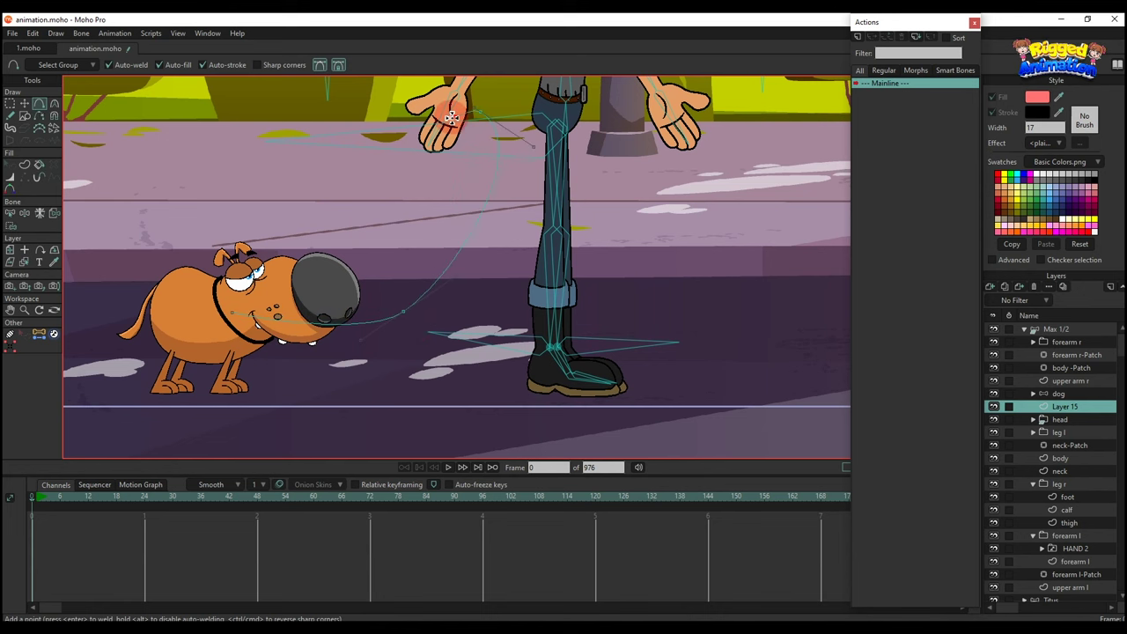
# - Adjust the curvature of the leash points in and beside Max's hand, setting it to 0
pyautogui.scroll(3, 467, 171)
pyautogui.press('c')
pyautogui.click(571, 230)
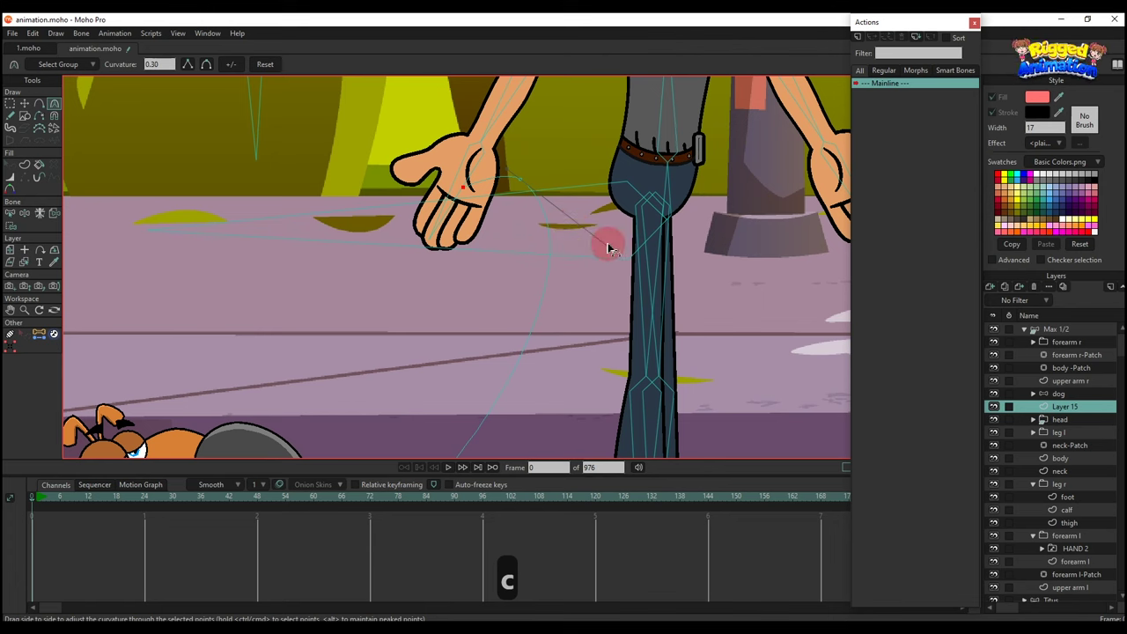
pyautogui.click(457, 166)
pyautogui.press('v')
pyautogui.press('g')
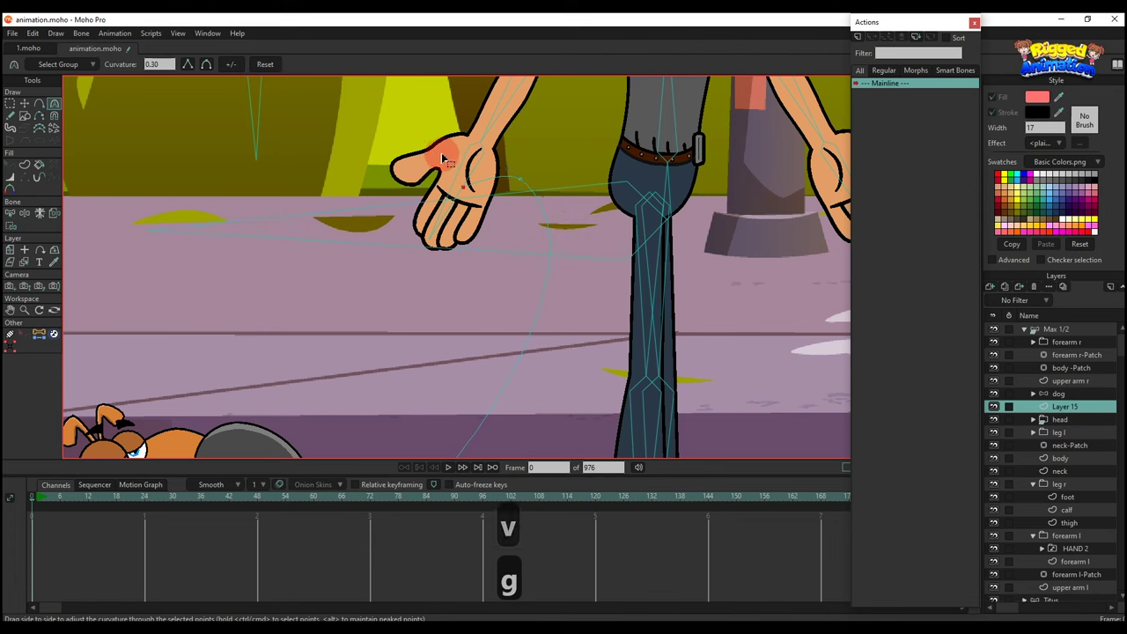
pyautogui.press('c')
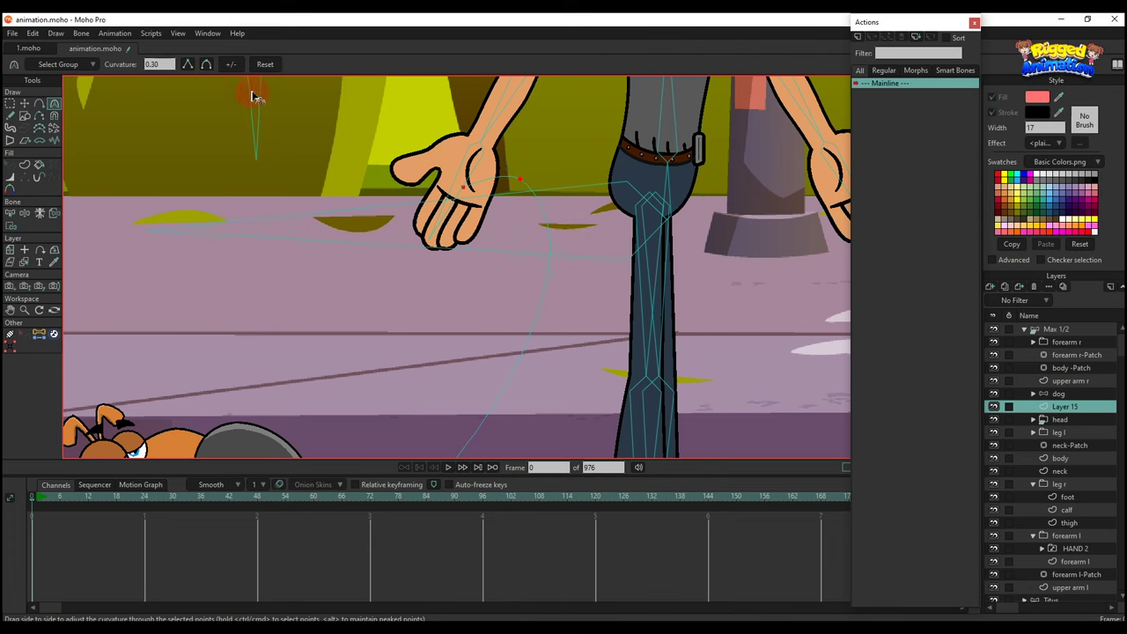
pyautogui.scroll(-5, 309, 186)
pyautogui.press('g')
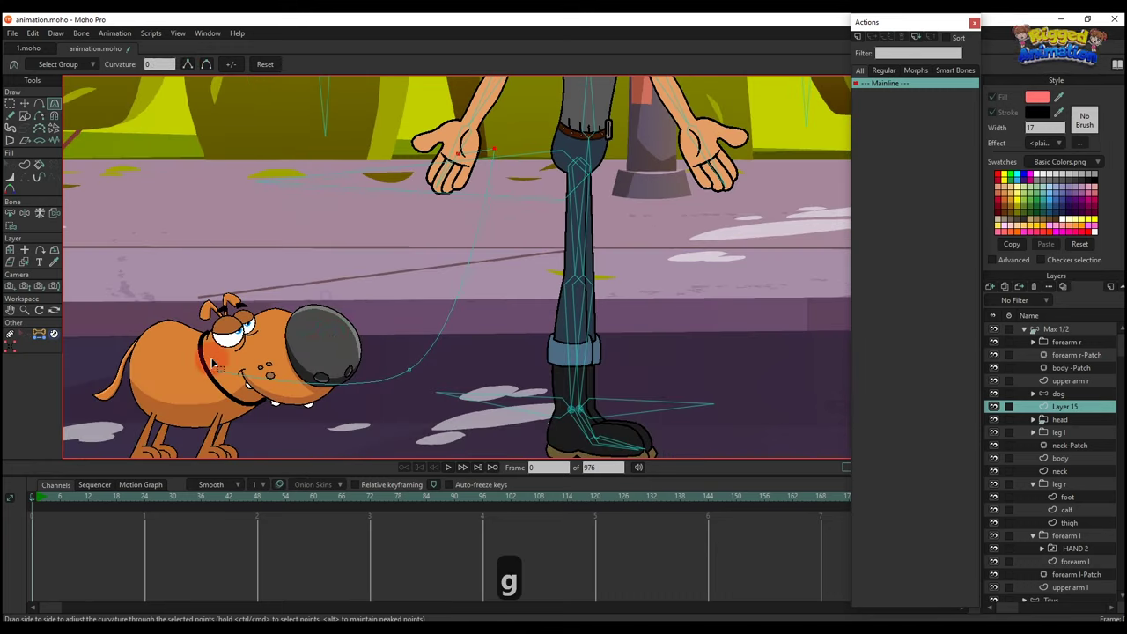
# - Adjust the leash's collar end and its middle point in front of the dog's nose for a smooth sagging curve
pyautogui.scroll(4, 210, 357)
pyautogui.moveTo(207, 357); pyautogui.dragTo(248, 358)
pyautogui.press('c')
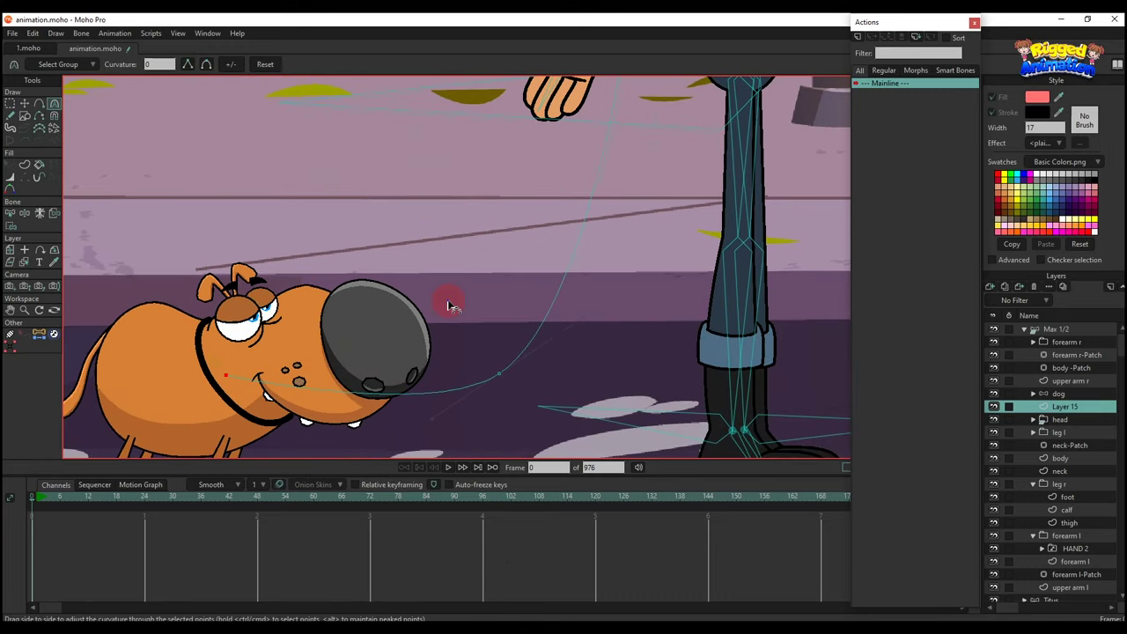
pyautogui.scroll(-1, 458, 326)
pyautogui.press('t')
pyautogui.scroll(-1, 493, 392)
pyautogui.press('c')
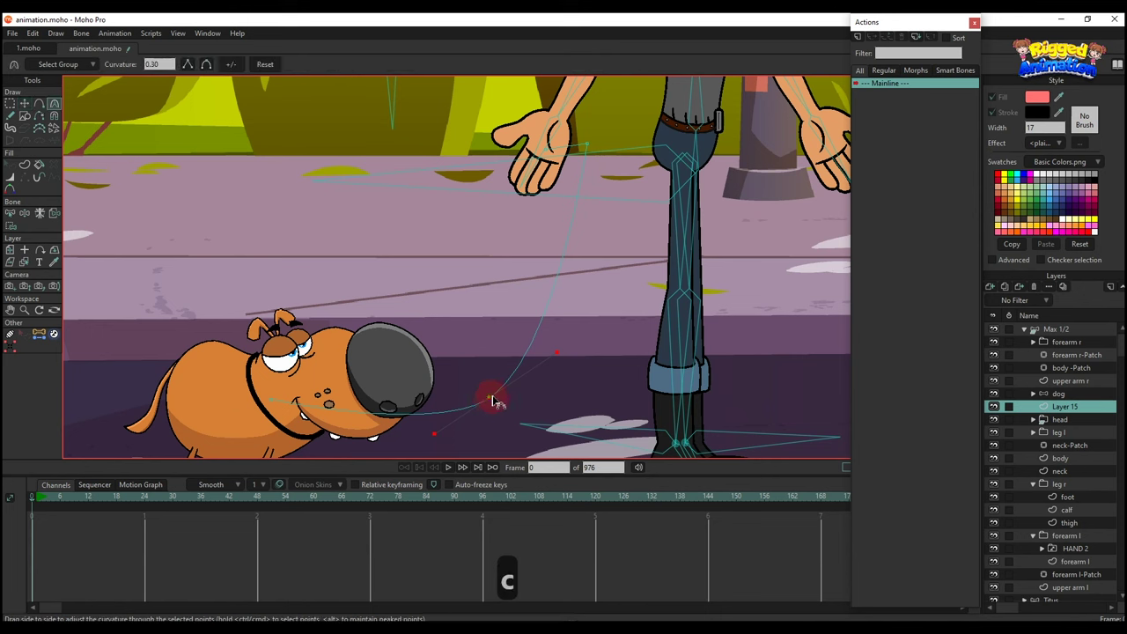
# - Move the leash's corner point closer to Max's hand and angle the curve handles at the end inside the palm
pyautogui.scroll(5, 533, 296)
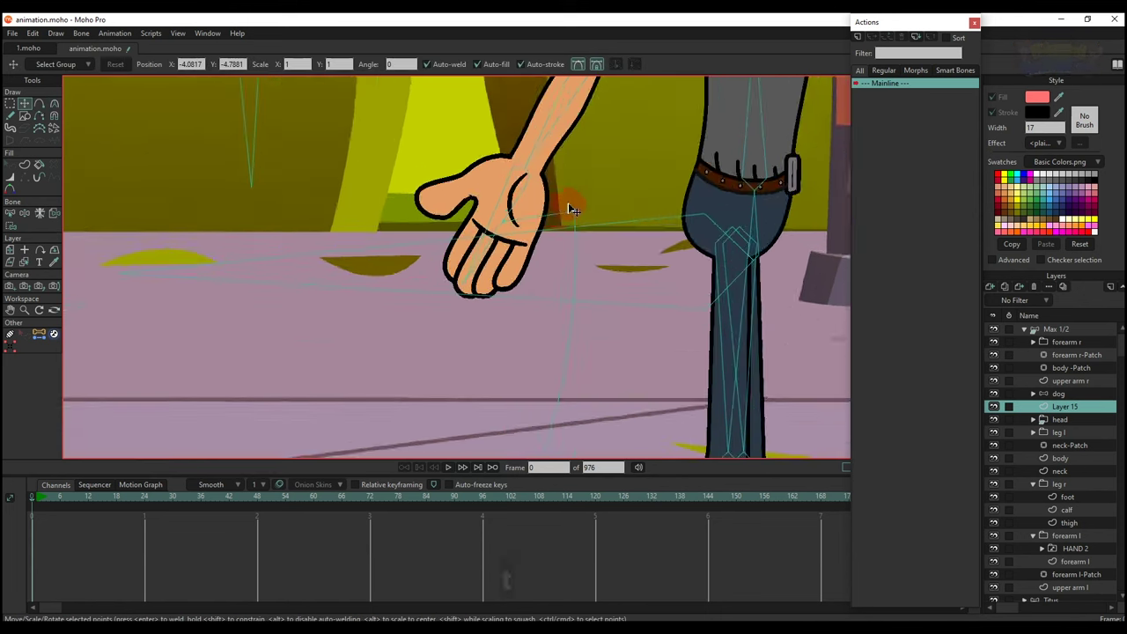
pyautogui.press('g')
pyautogui.press('t')
pyautogui.moveTo(581, 227); pyautogui.dragTo(575, 220)
pyautogui.press('c')
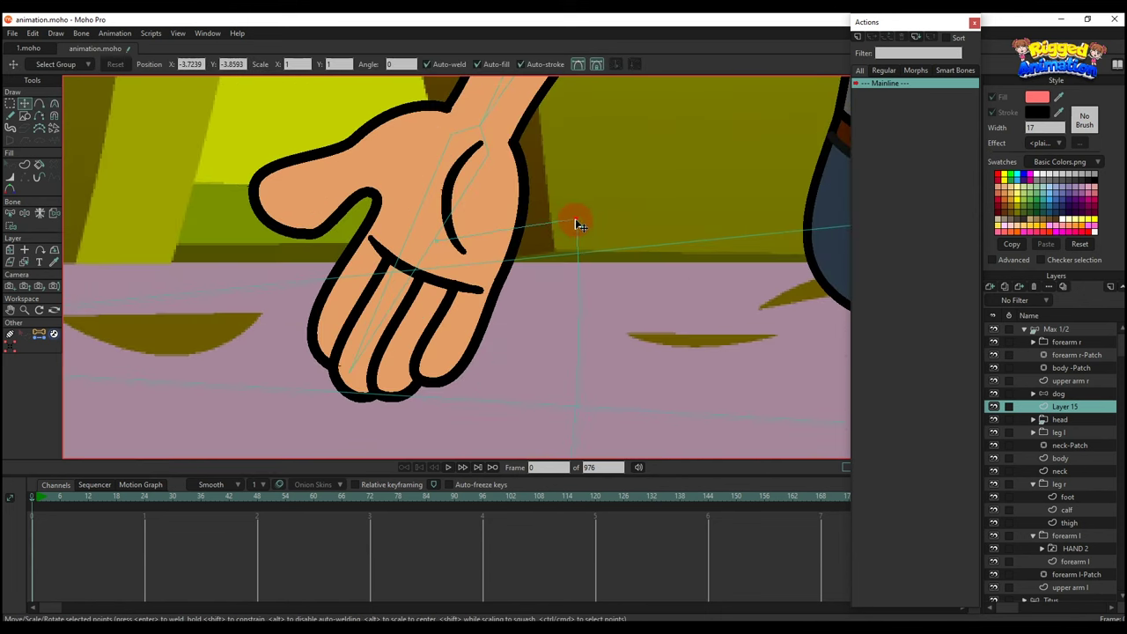
pyautogui.moveTo(438, 269); pyautogui.dragTo(506, 212)
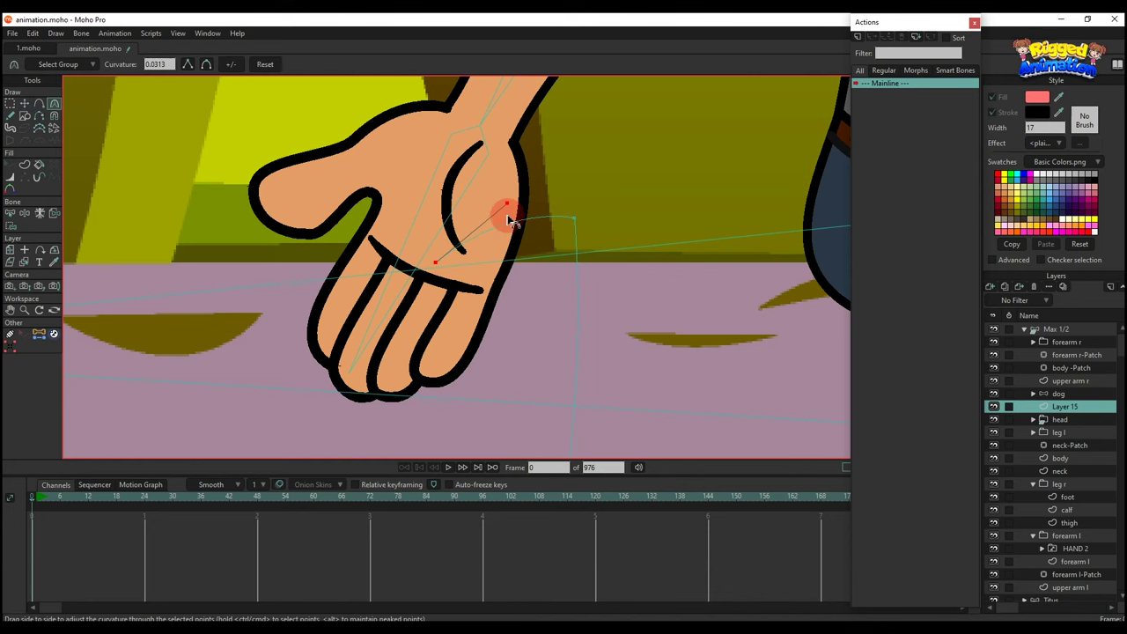
pyautogui.scroll(-4, 516, 241)
pyautogui.press('q')
pyautogui.press('q')
pyautogui.scroll(-2, 516, 243)
pyautogui.scroll(2, 517, 246)
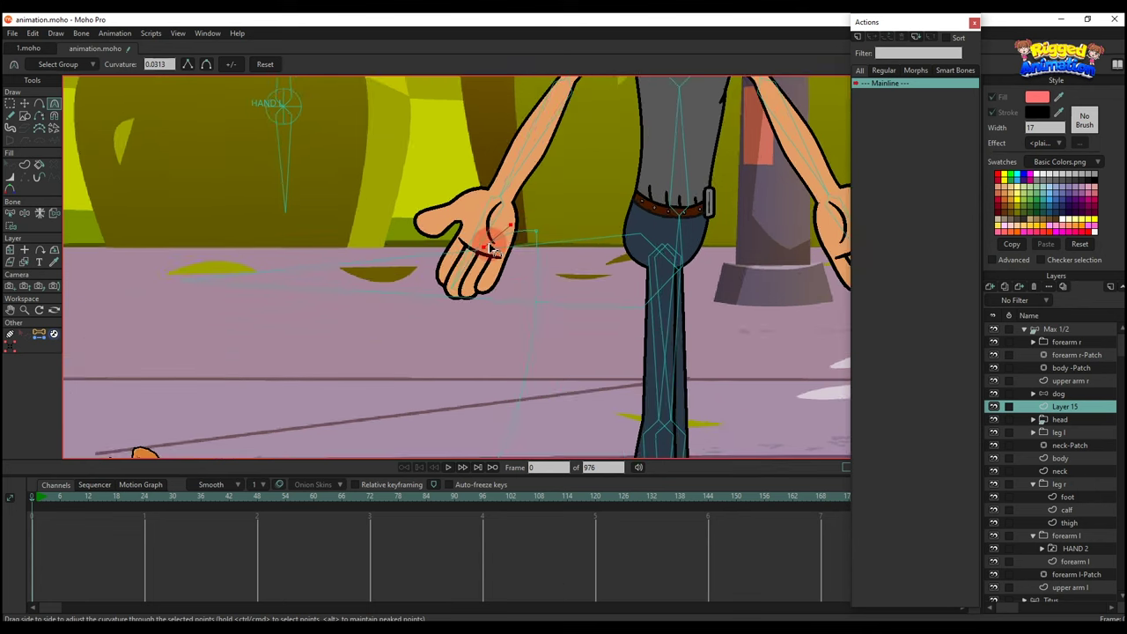
# - Create a black stroke without fill along the whole leash curve from the collar to Max's hand
pyautogui.press('t')
pyautogui.press('q')
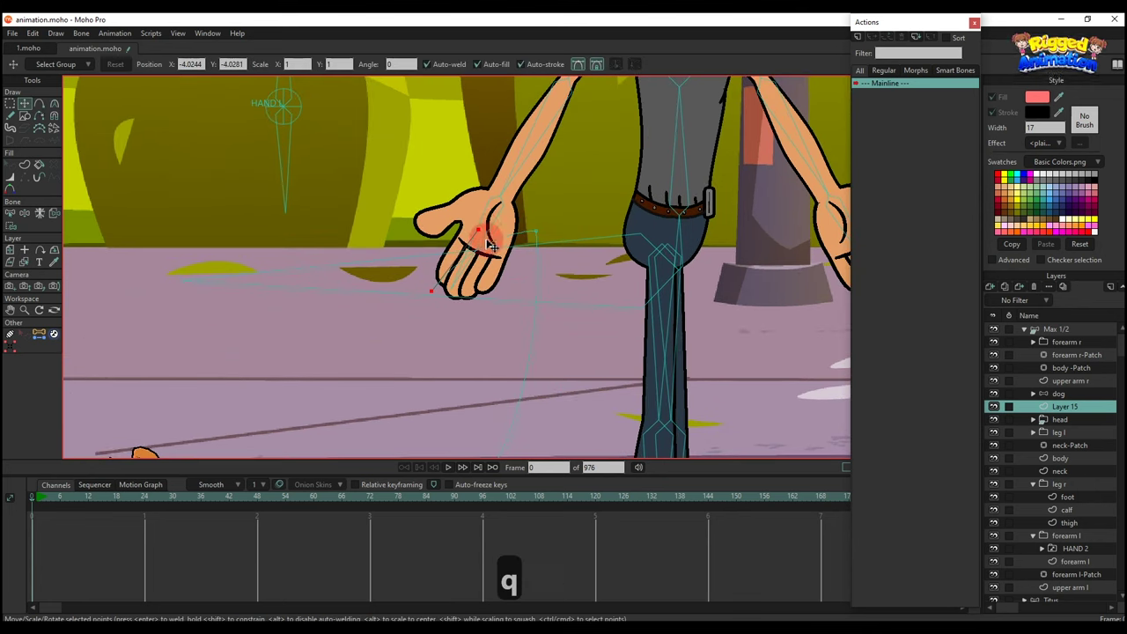
pyautogui.press('q')
pyautogui.click(503, 338)
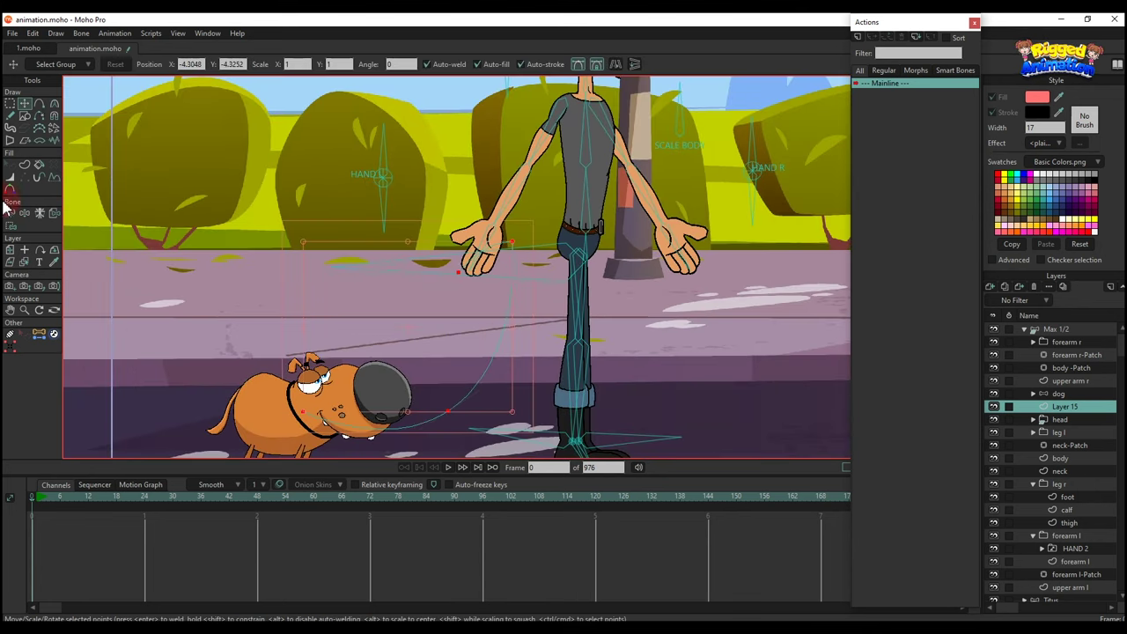
pyautogui.click(28, 166)
pyautogui.click(128, 67)
pyautogui.press('q')
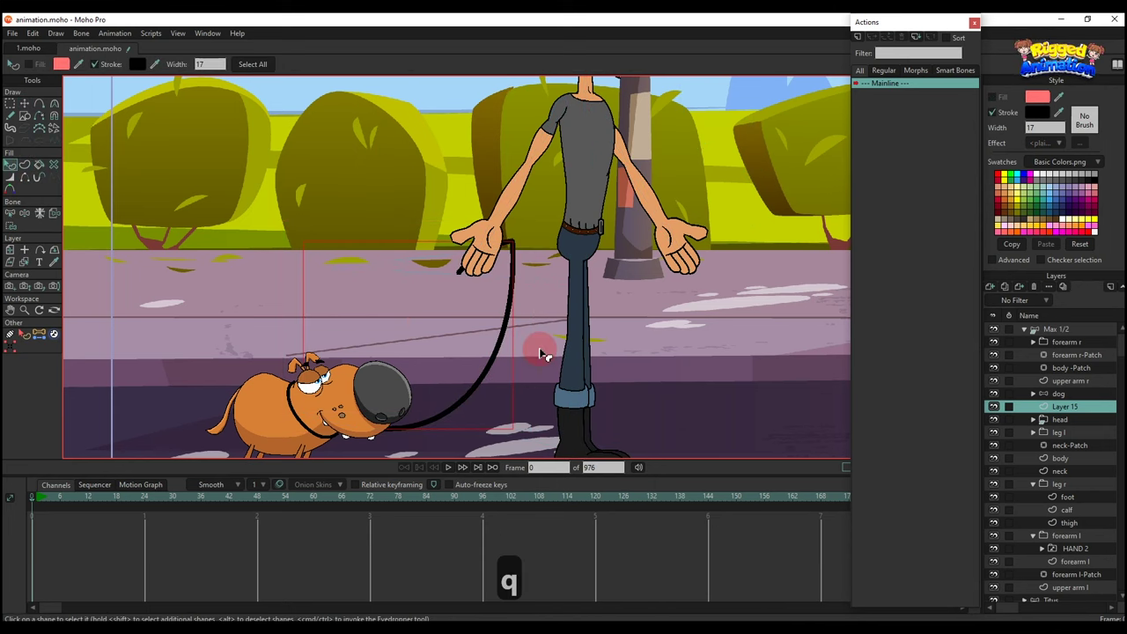
# - Set the leash's stroke width to 10
pyautogui.click(503, 335)
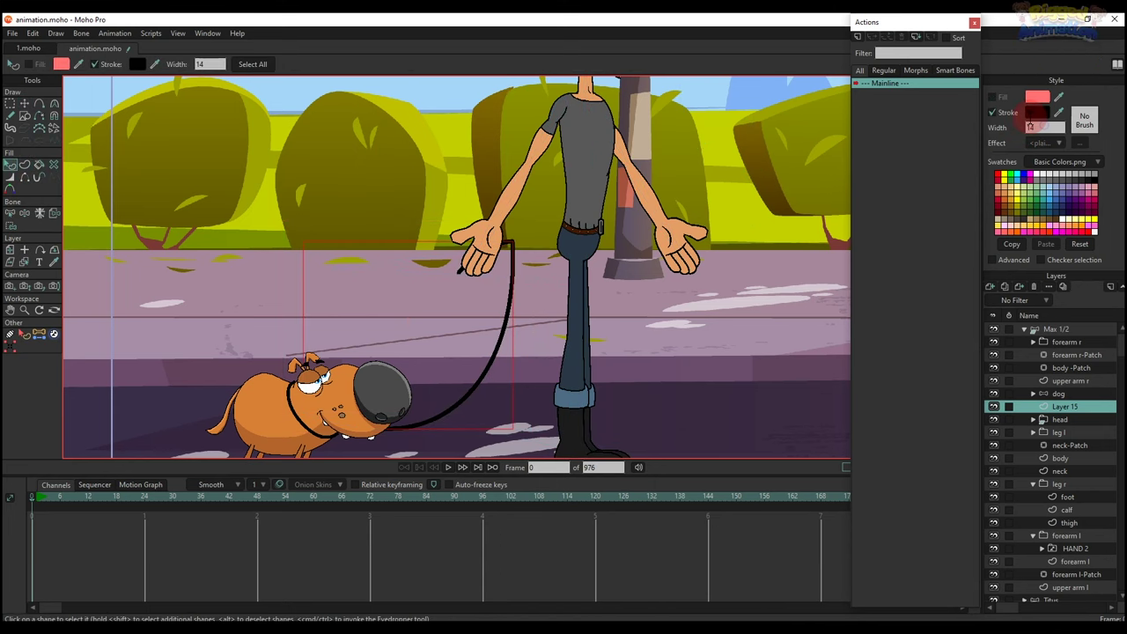
pyautogui.scroll(2, 503, 334)
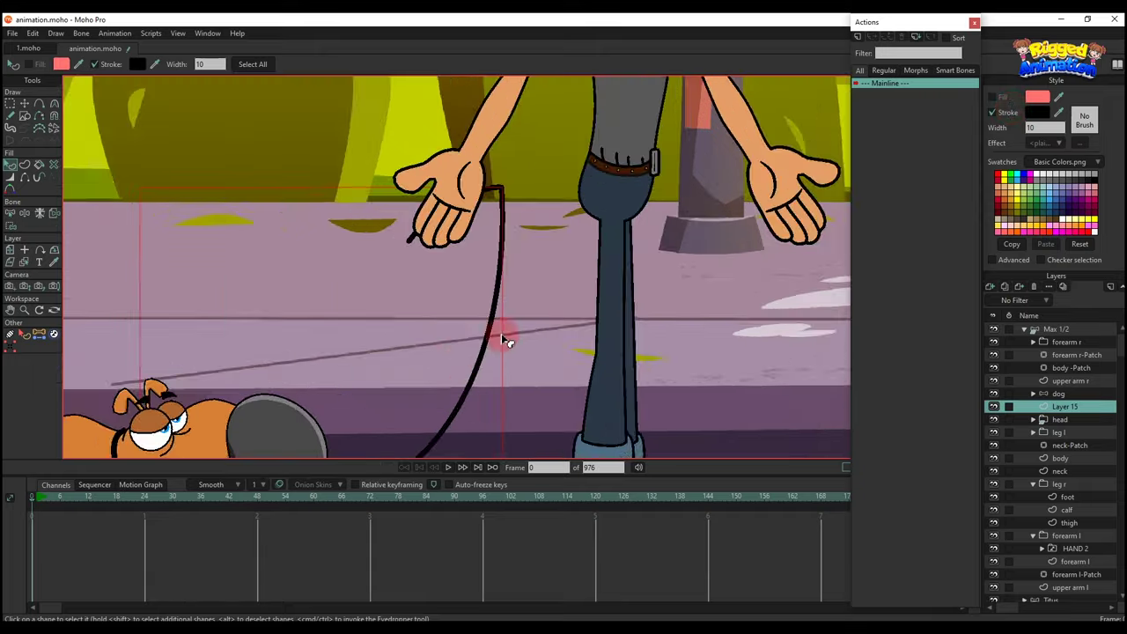
pyautogui.scroll(2, 569, 252)
pyautogui.scroll(2, 295, 390)
pyautogui.scroll(-4, 548, 322)
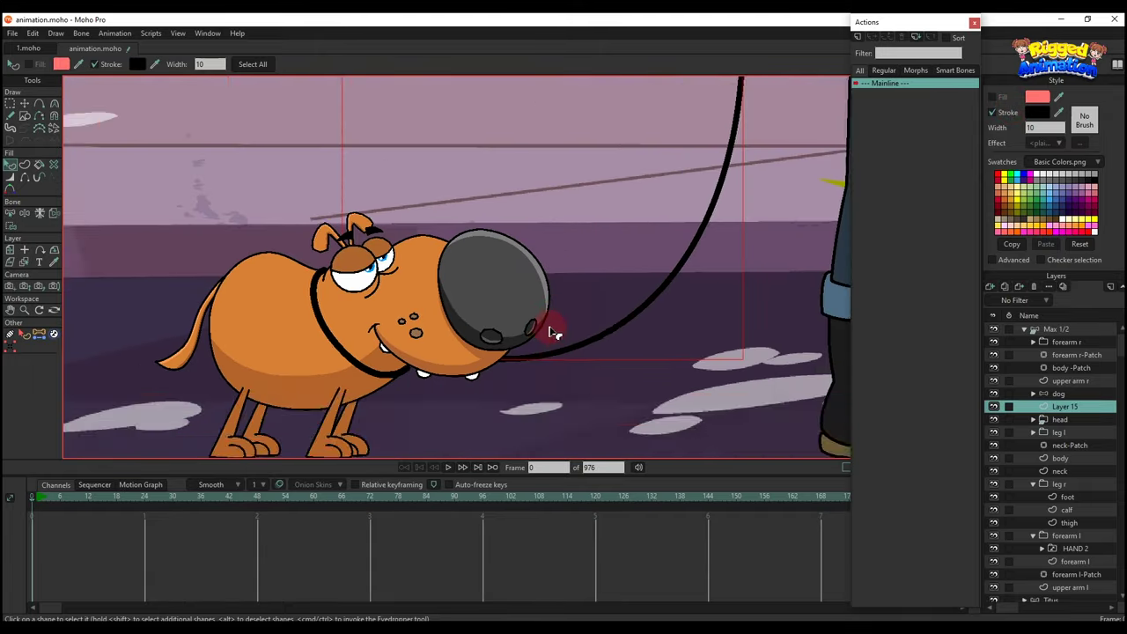
pyautogui.press('t')
pyautogui.press('q')
pyautogui.scroll(-1, 522, 389)
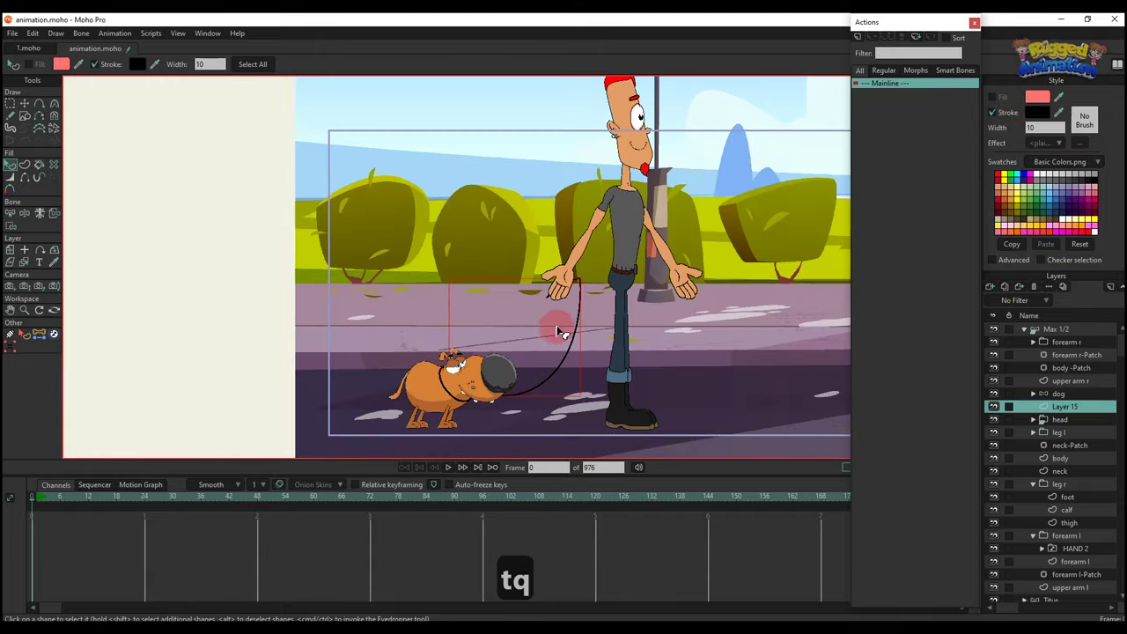
# - Add a bone to Max 1/2 from the palm of the leash hand toward the leash's end past the fingertips
pyautogui.scroll(2, 560, 323)
pyautogui.press('t')
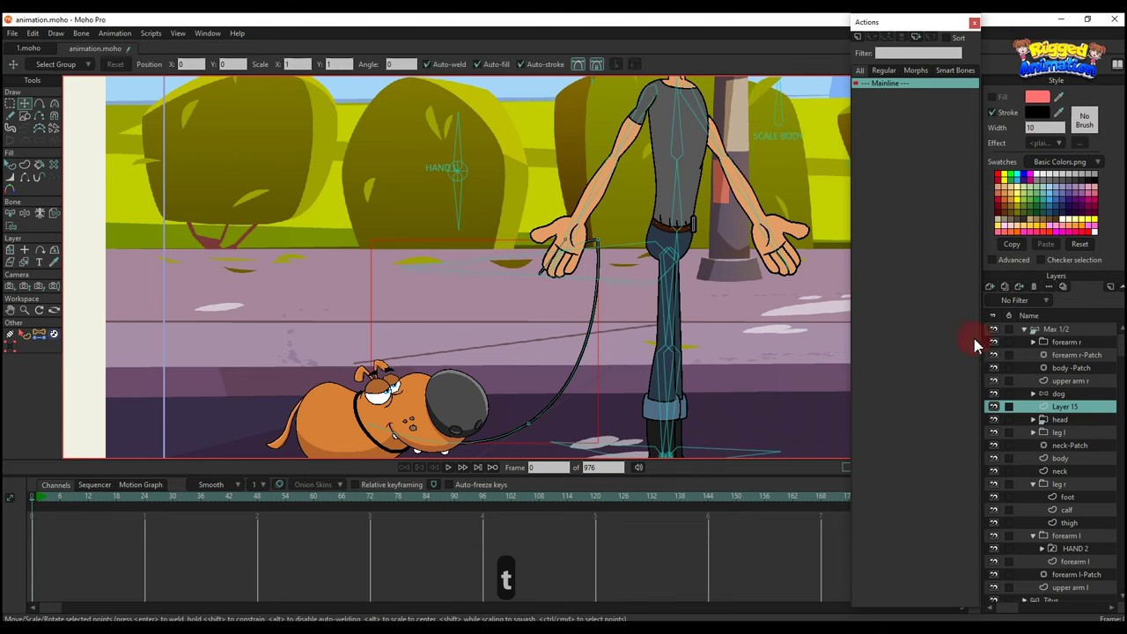
pyautogui.click(1051, 333)
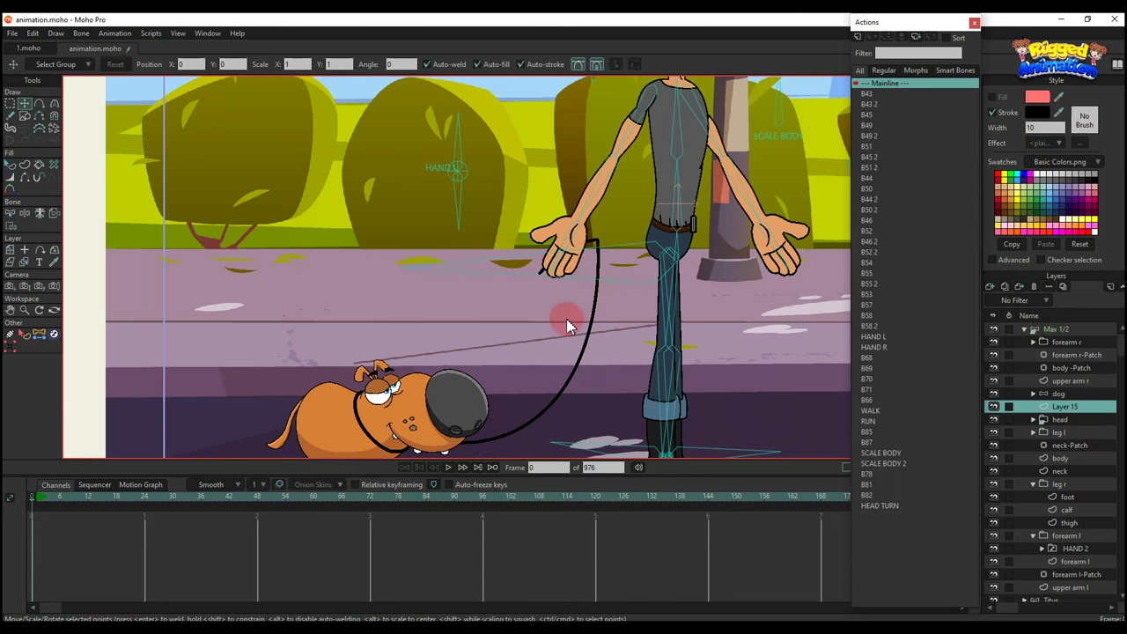
pyautogui.scroll(2, 588, 222)
pyautogui.press('b')
pyautogui.press('a')
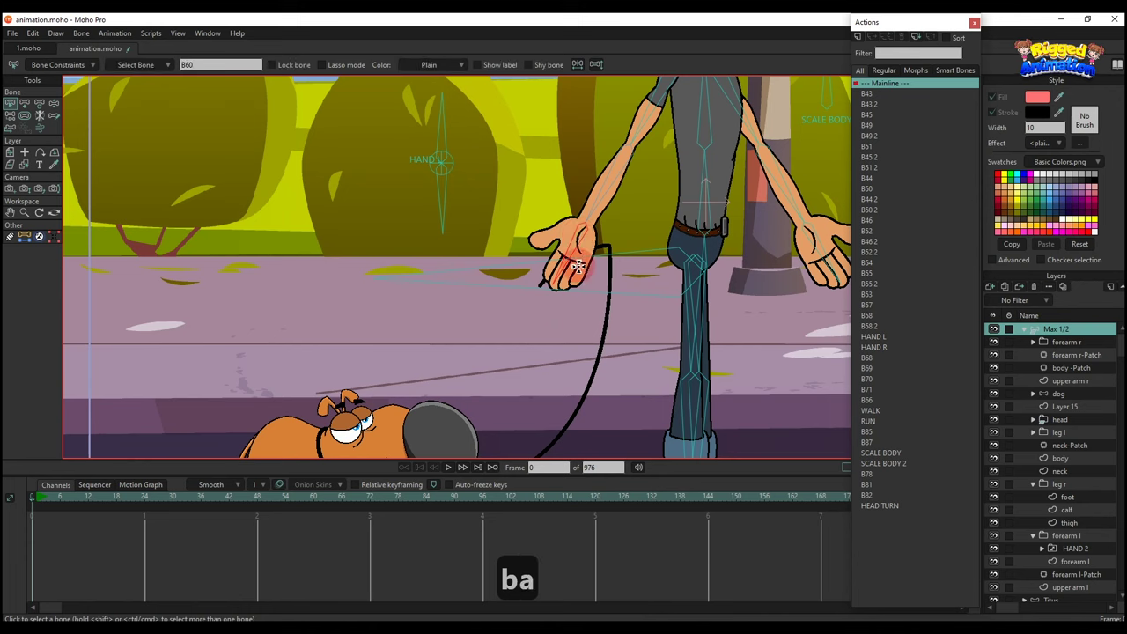
pyautogui.scroll(2, 579, 233)
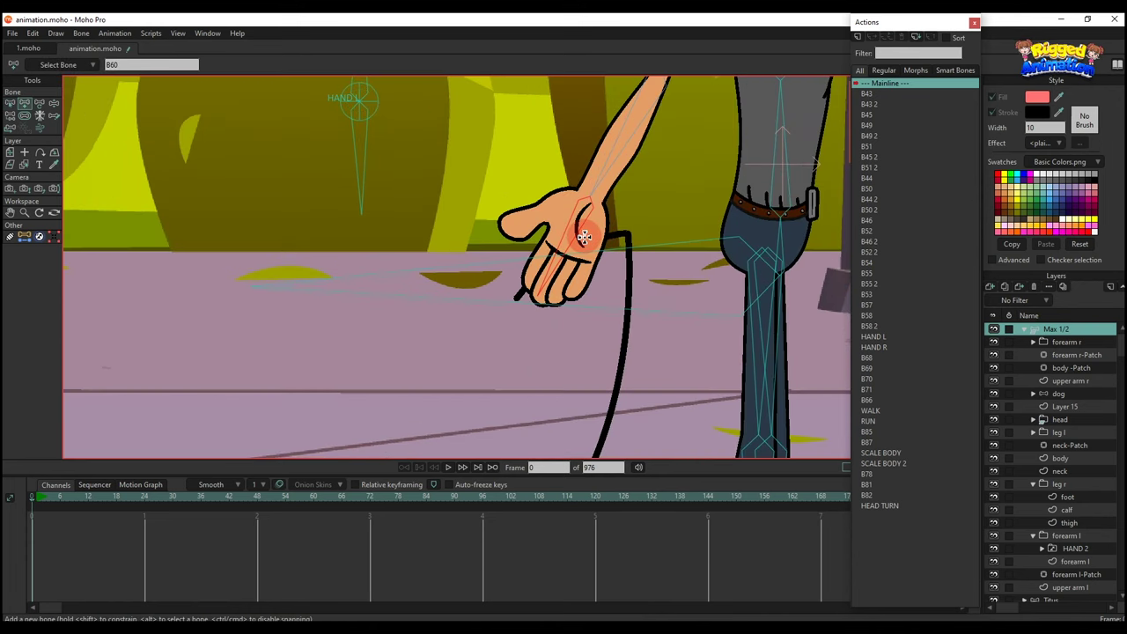
pyautogui.moveTo(581, 238); pyautogui.dragTo(500, 302)
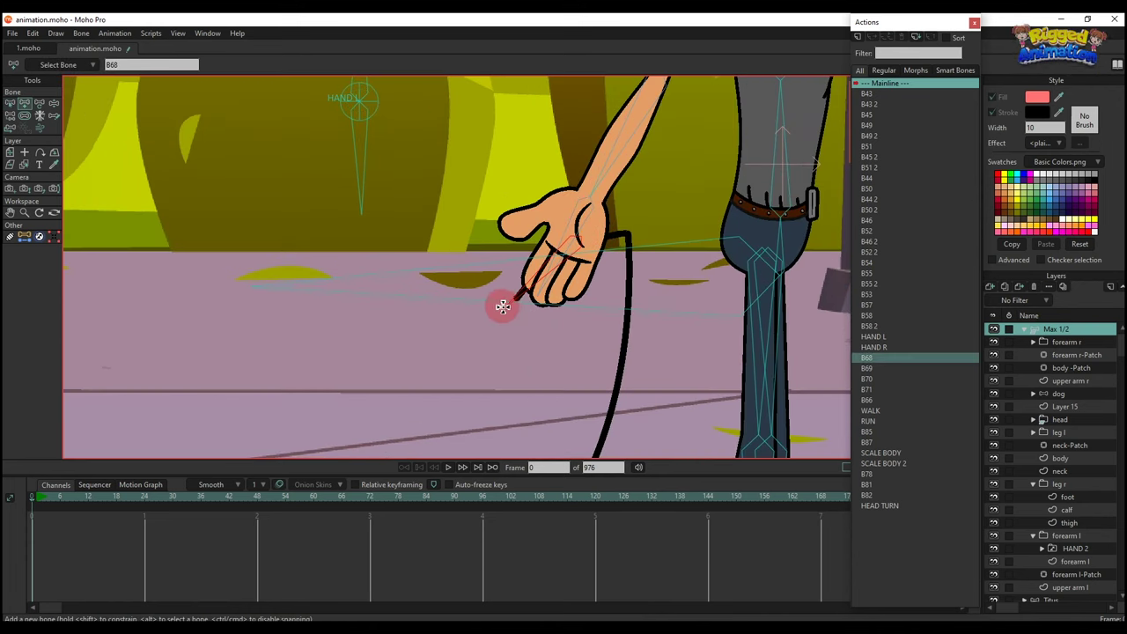
pyautogui.scroll(-3, 528, 285)
pyautogui.scroll(2, 559, 214)
# - Rotate the new bone to run sideways from the hand past the leash, and check its parenting to the hand bone
pyautogui.press('t')
pyautogui.moveTo(577, 219)
pyautogui.mouseDown()
pyautogui.moveTo(614, 212)
pyautogui.moveTo(564, 201)
pyautogui.mouseUp()
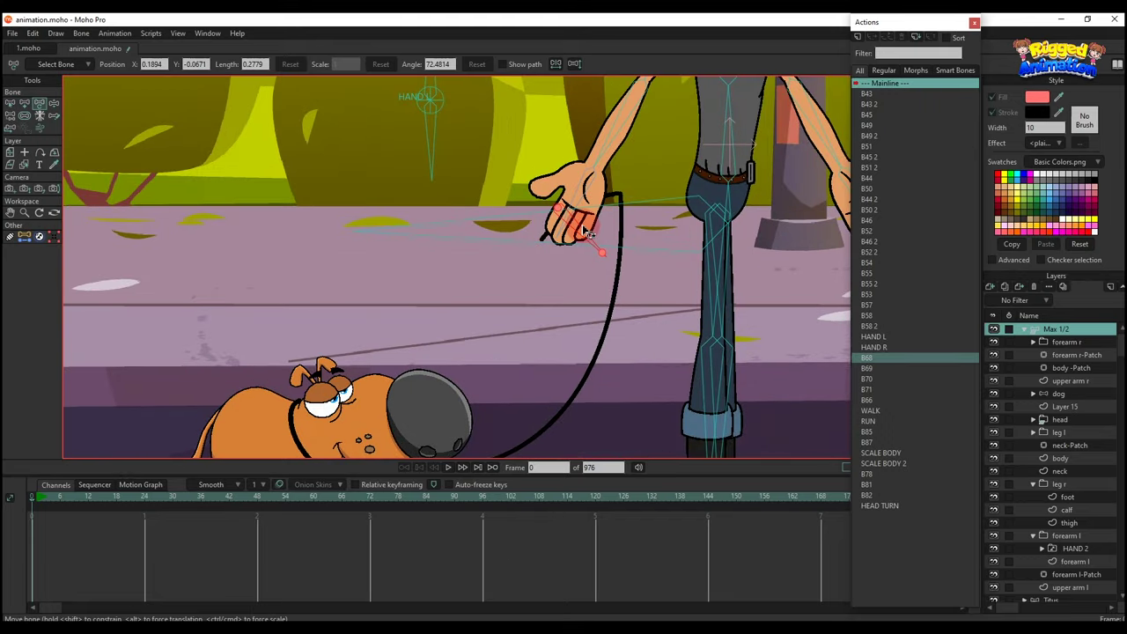
pyautogui.moveTo(593, 236); pyautogui.dragTo(607, 204)
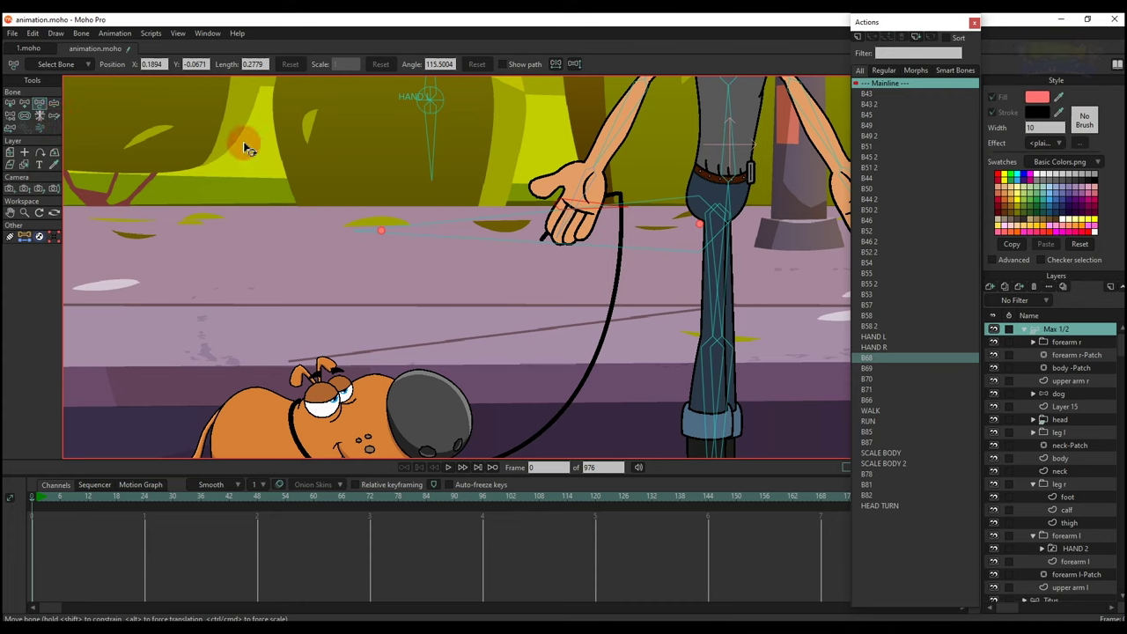
pyautogui.scroll(2, 531, 212)
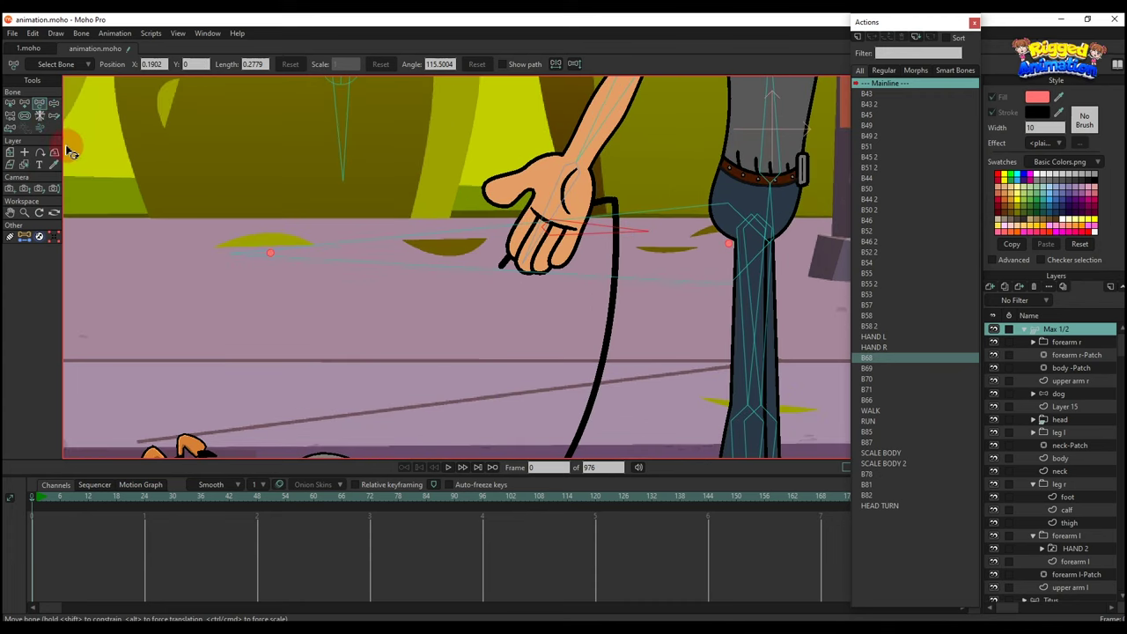
pyautogui.press('p')
pyautogui.scroll(1, 558, 214)
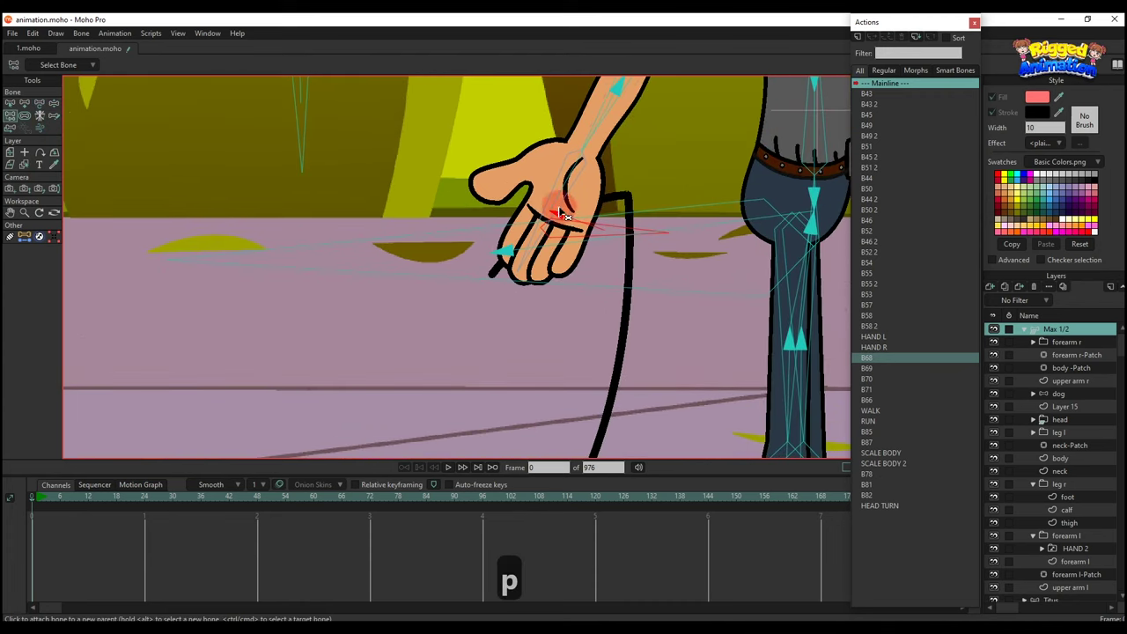
pyautogui.scroll(-3, 558, 214)
pyautogui.moveTo(417, 427); pyautogui.dragTo(450, 335)
# - Create a pin bone in Max 1/2 at the coordinates of the leash's middle point in front of the dog's nose
pyautogui.press('b')
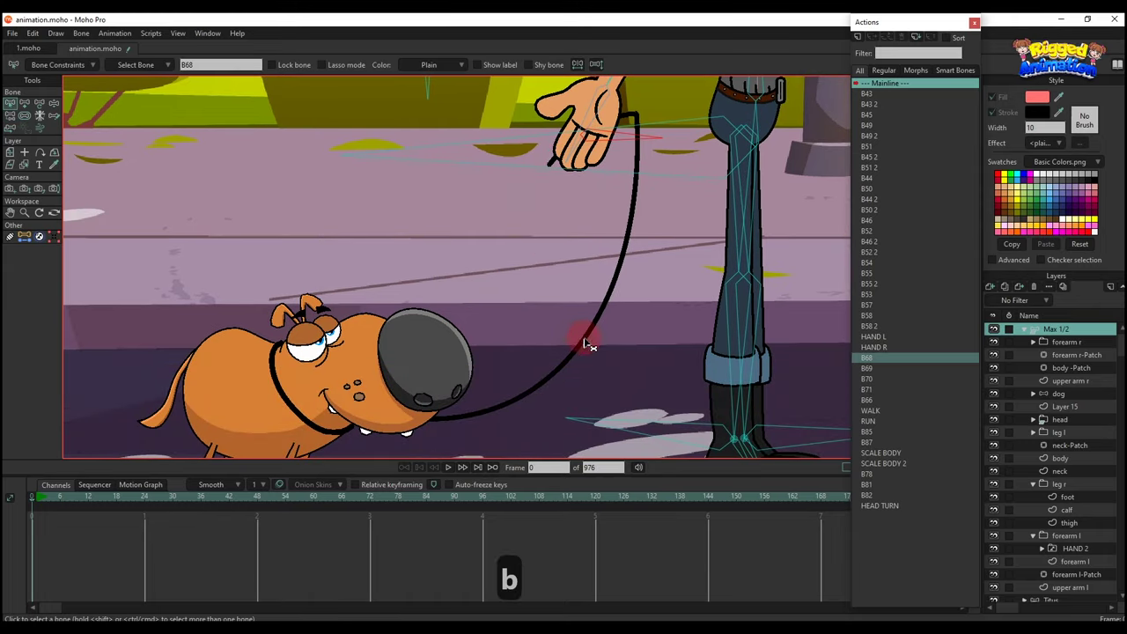
pyautogui.keyDown('alt'); pyautogui.rightClick(585, 341); pyautogui.keyUp('alt')
pyautogui.scroll(3, 585, 339)
pyautogui.press('g')
pyautogui.press('h')
pyautogui.scroll(-4, 553, 380)
pyautogui.press('g')
pyautogui.moveTo(517, 386); pyautogui.dragTo(544, 433)
pyautogui.click(39, 335)
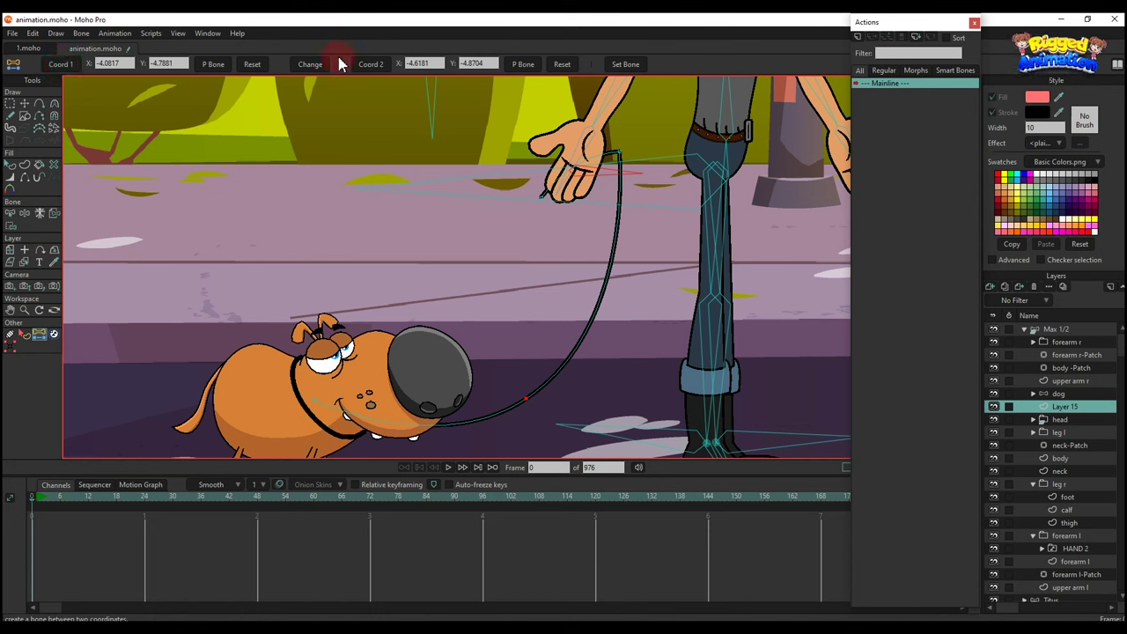
pyautogui.click(1037, 327)
pyautogui.click(626, 65)
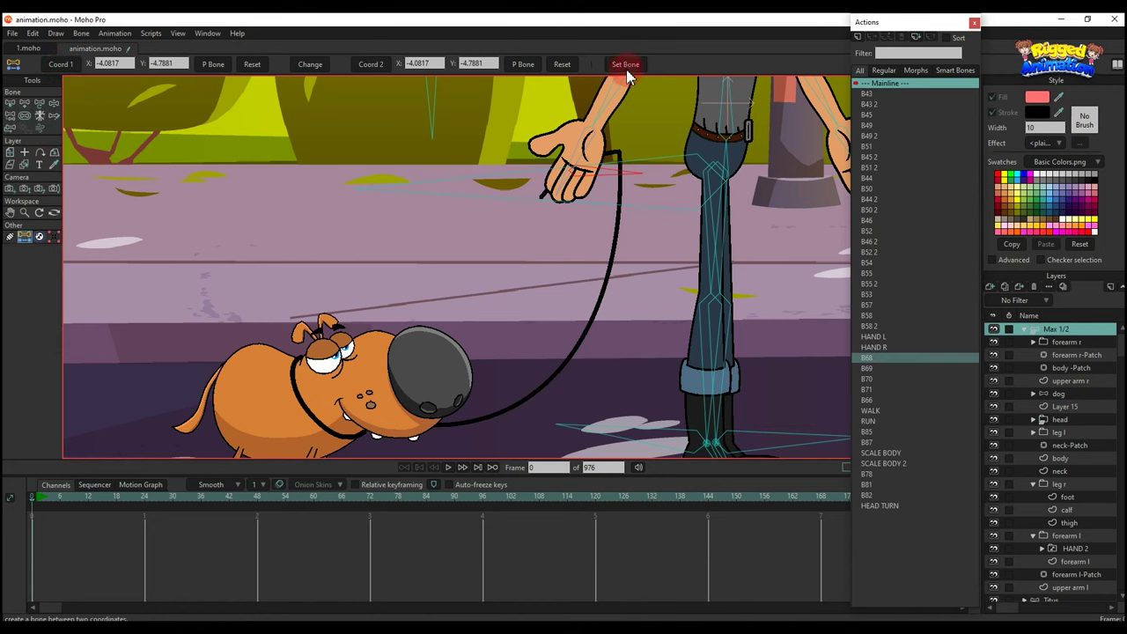
# - Create a second pin bone in Max 1/2 at the coordinates of the leash's end point on the dog's collar
pyautogui.click(630, 307)
pyautogui.moveTo(478, 410); pyautogui.dragTo(501, 350)
pyautogui.scroll(2, 502, 349)
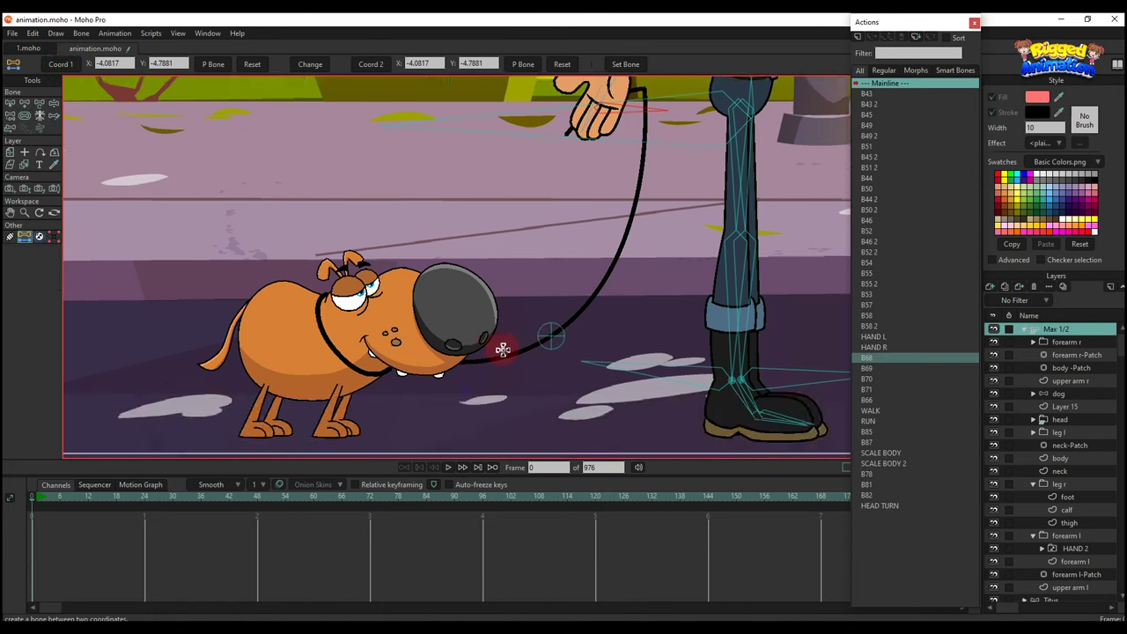
pyautogui.rightClick(509, 356)
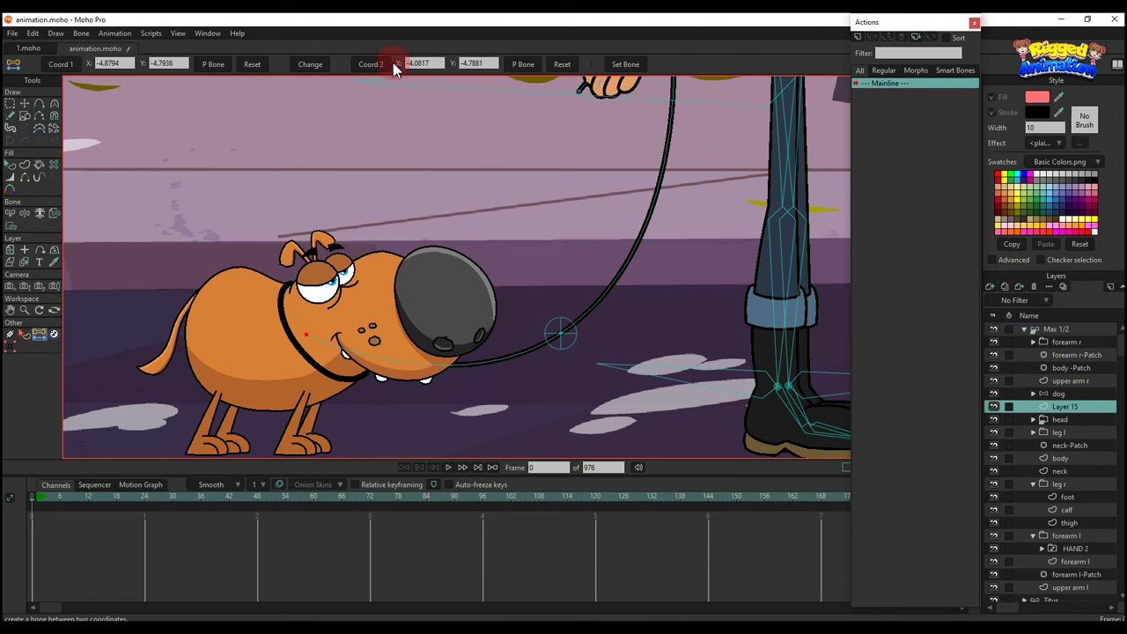
pyautogui.click(433, 88)
pyautogui.click(1059, 330)
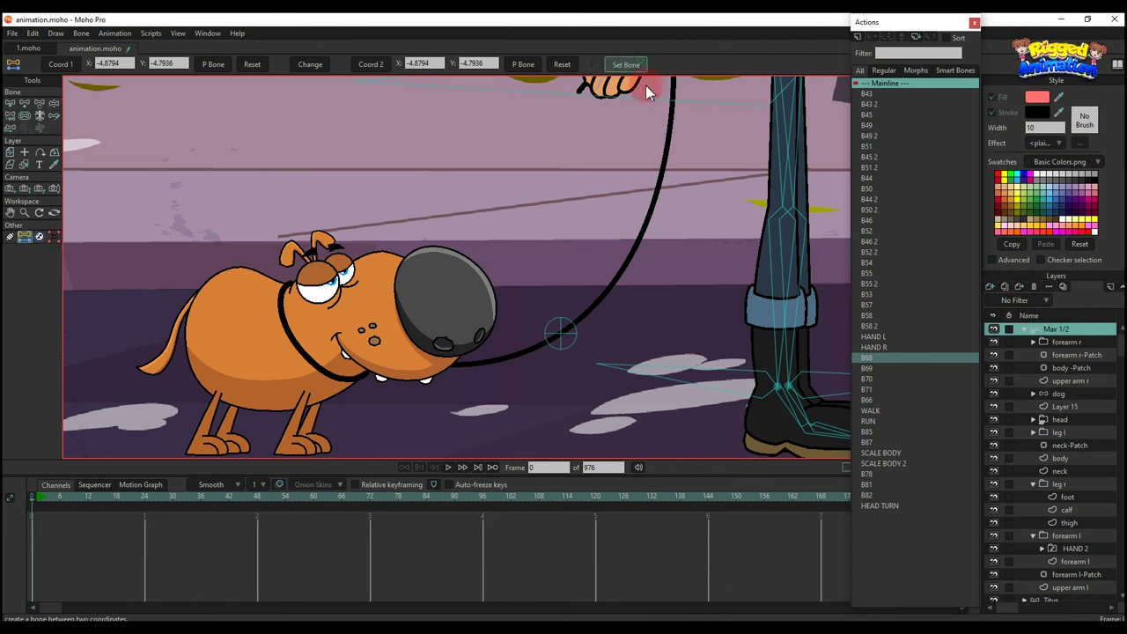
pyautogui.keyDown('ctrl'); pyautogui.keyDown('alt'); pyautogui.click(504, 361); pyautogui.keyUp('alt'); pyautogui.keyUp('ctrl')
# - Bind the leash's collar end point and its middle point to their respective pin bones
pyautogui.scroll(2, 510, 352)
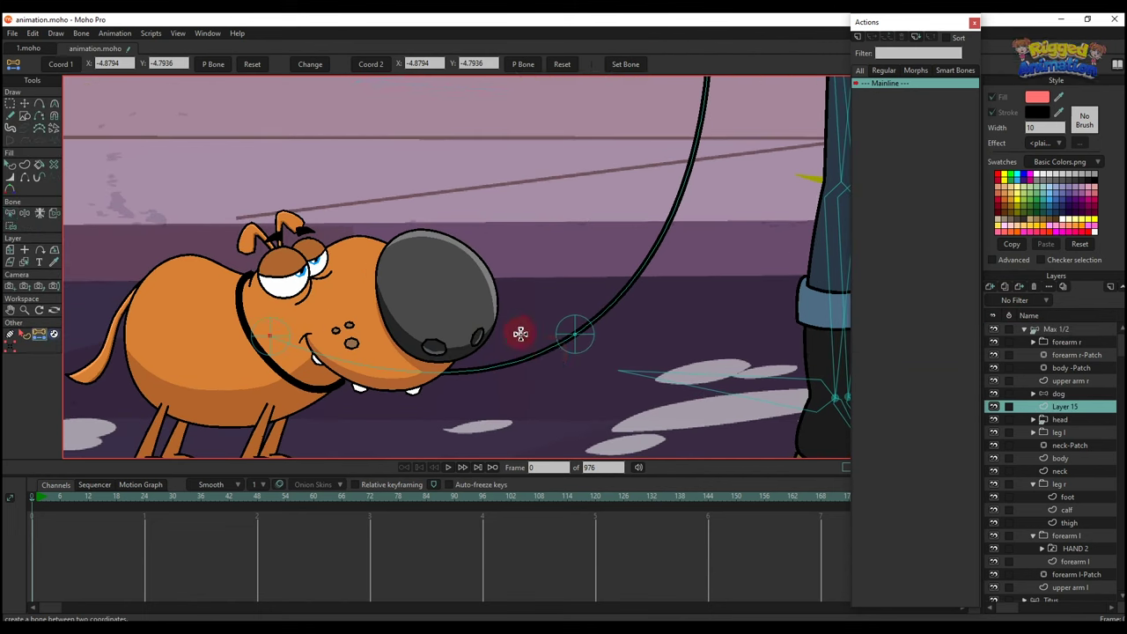
pyautogui.press('b')
pyautogui.press('i')
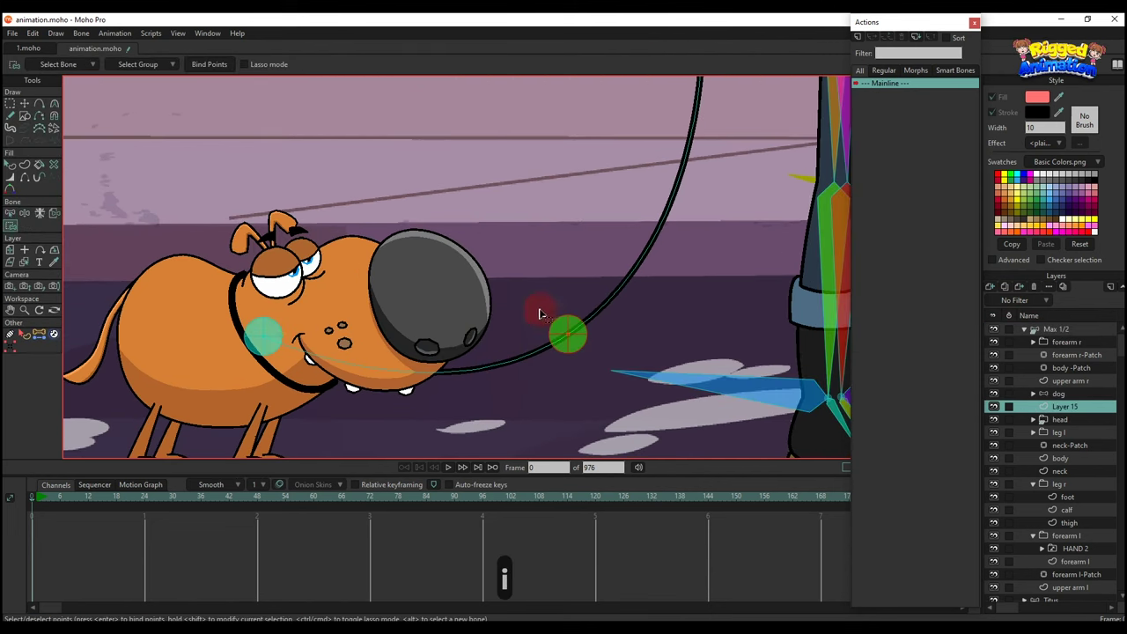
pyautogui.press('b')
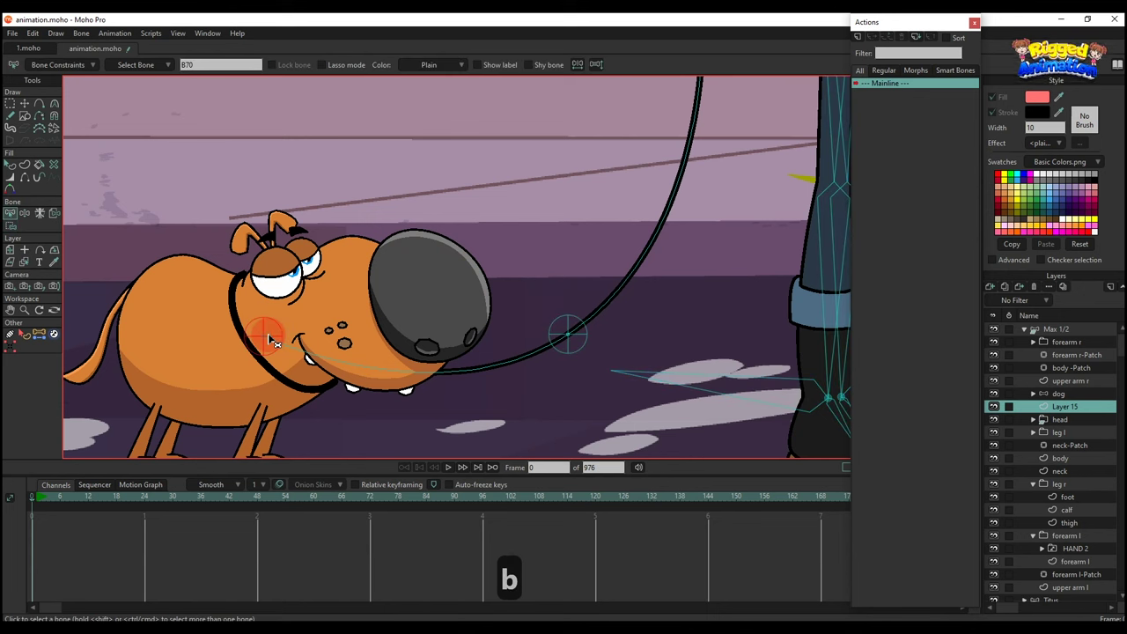
pyautogui.press('i')
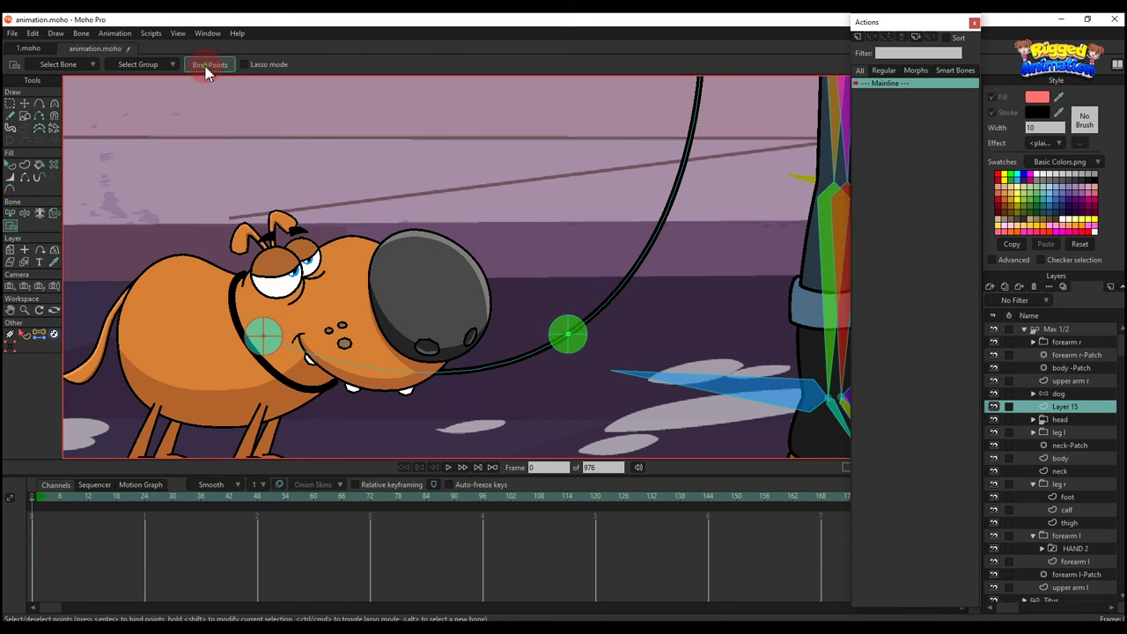
pyautogui.scroll(-2, 369, 318)
# - Bind the leash points at Max's hand to the new sideways bone in the palm
pyautogui.moveTo(410, 289); pyautogui.dragTo(417, 352)
pyautogui.scroll(-1, 430, 330)
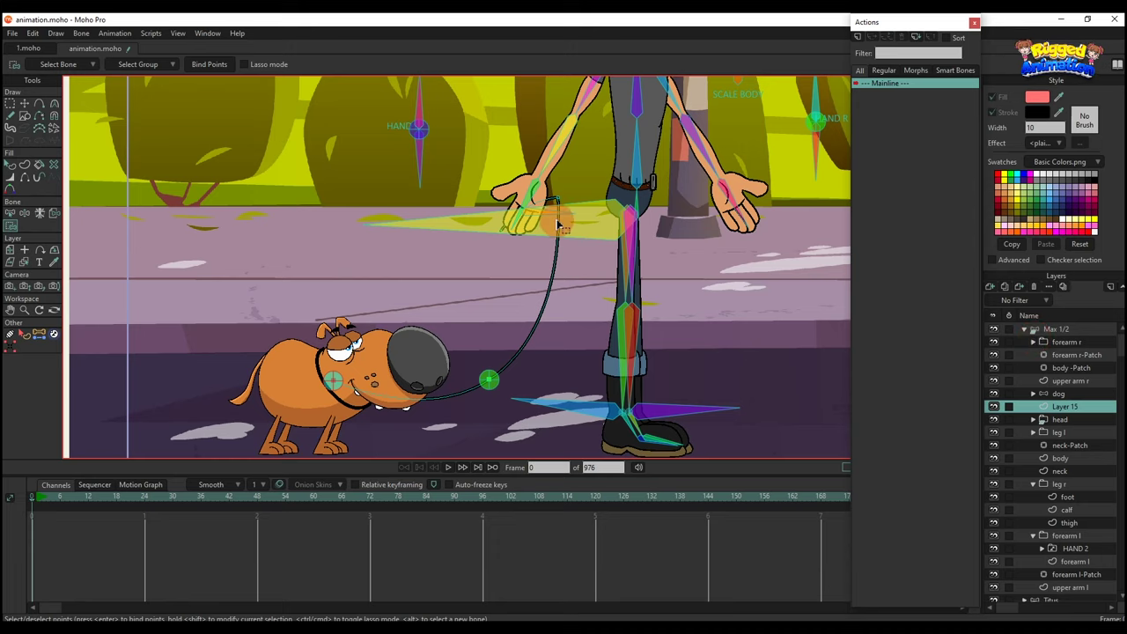
pyautogui.scroll(2, 559, 226)
pyautogui.press('b')
pyautogui.press('i')
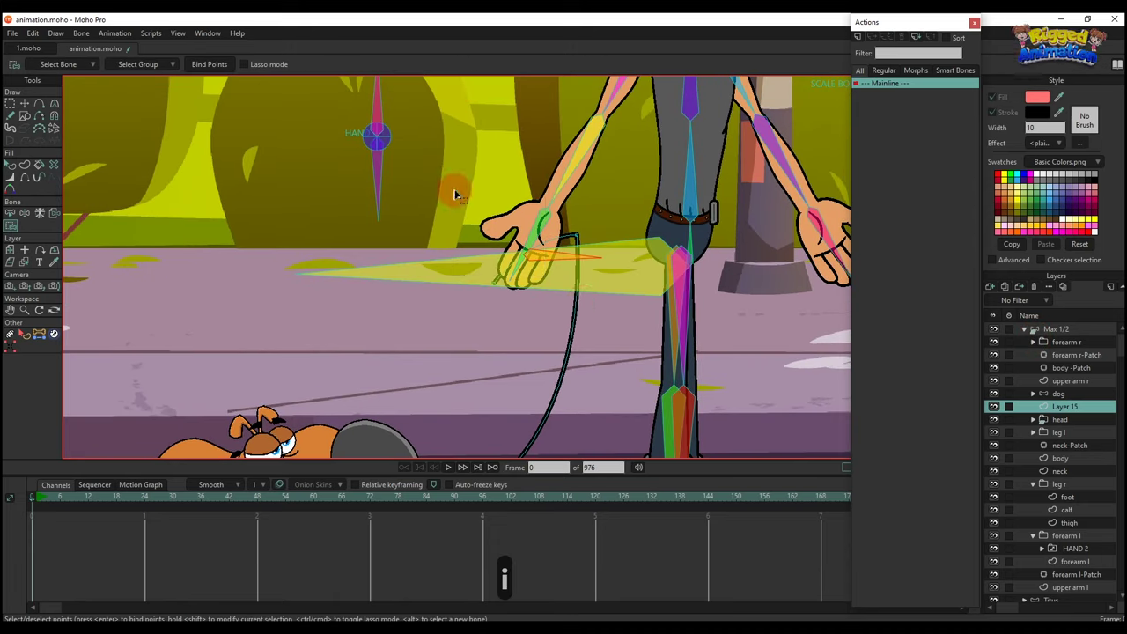
# - Check the leash rig of Max 1/2 on frame 1, from the HAND L control down to the dog's collar
pyautogui.click(1055, 329)
pyautogui.click(40, 498)
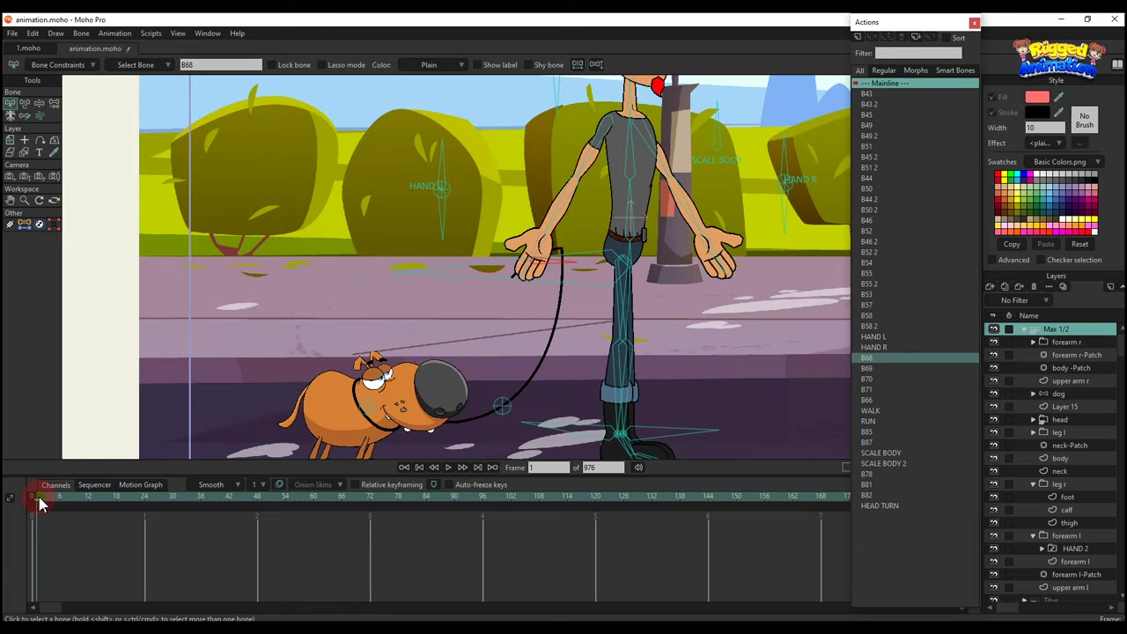
pyautogui.moveTo(288, 401); pyautogui.dragTo(298, 351)
pyautogui.press('t')
pyautogui.scroll(2, 556, 190)
pyautogui.moveTo(471, 131); pyautogui.dragTo(397, 226)
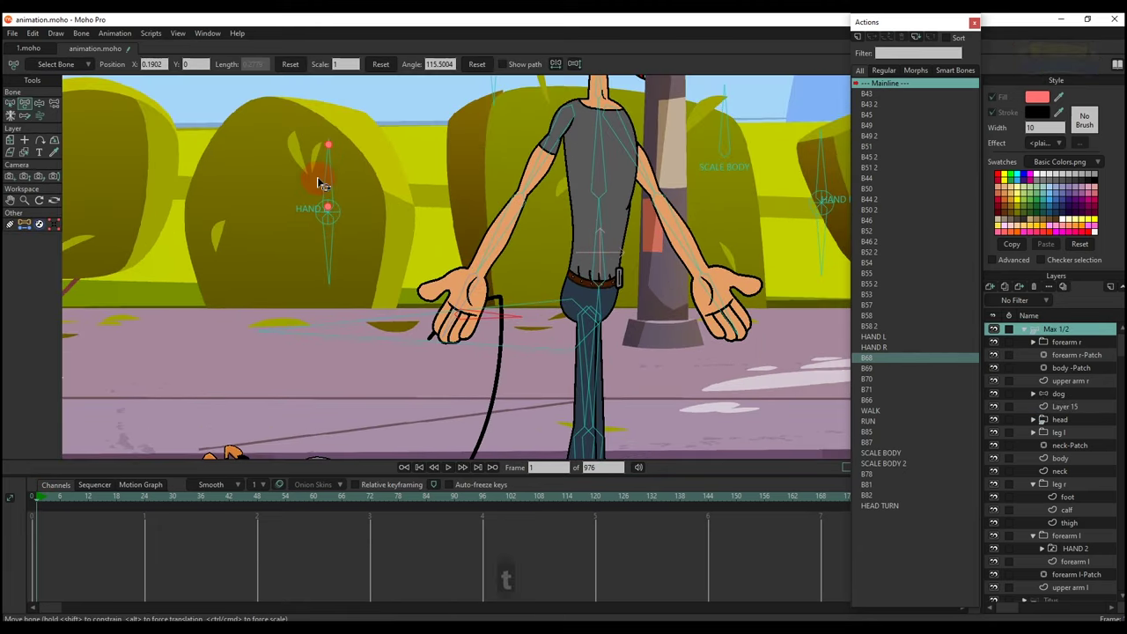
pyautogui.scroll(-1, 430, 280)
pyautogui.scroll(-2, 430, 281)
pyautogui.moveTo(335, 379); pyautogui.dragTo(364, 332)
pyautogui.scroll(3, 367, 330)
pyautogui.moveTo(353, 393); pyautogui.dragTo(375, 338)
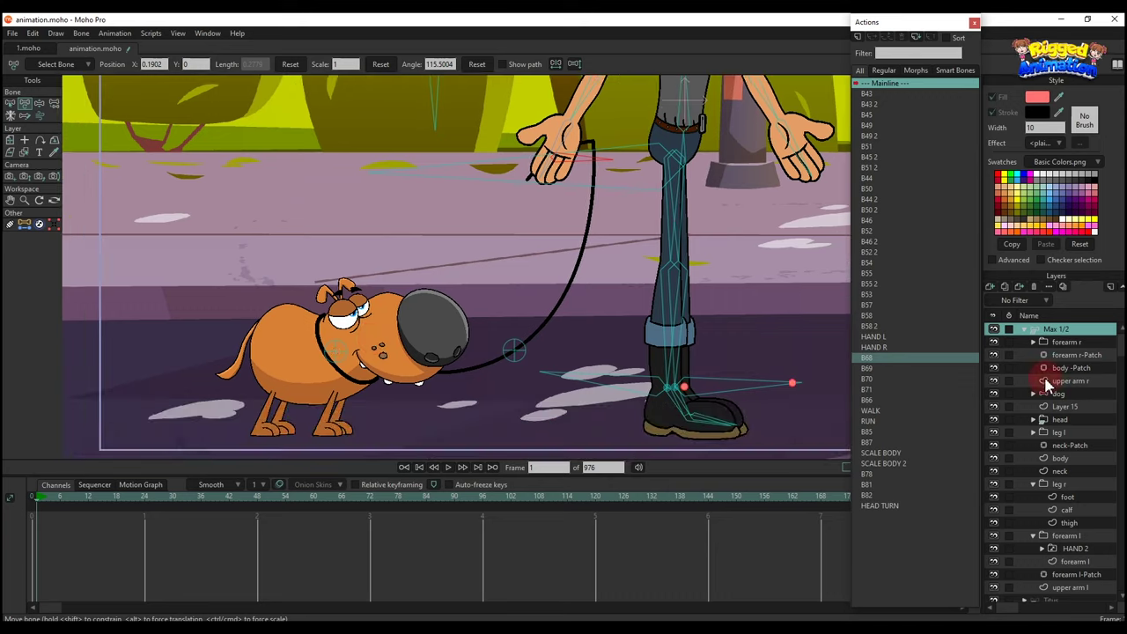
# - Bind the dog layer on frame 0 to the pin bone at its collar in the parent rig
pyautogui.click(1056, 395)
pyautogui.click(32, 499)
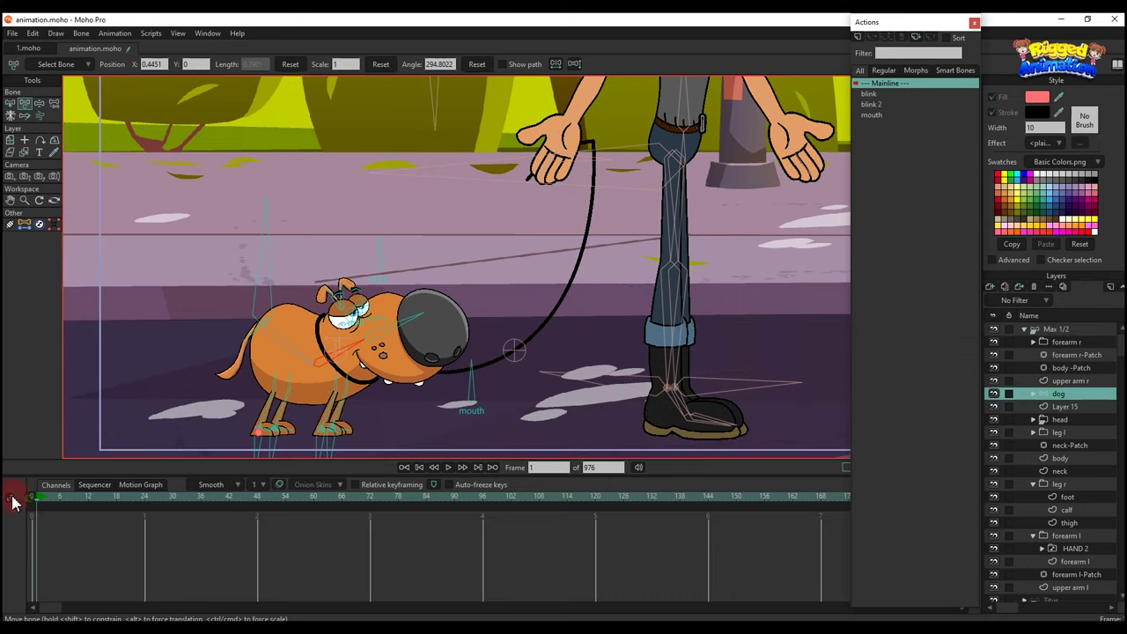
pyautogui.click(993, 393)
pyautogui.click(993, 393)
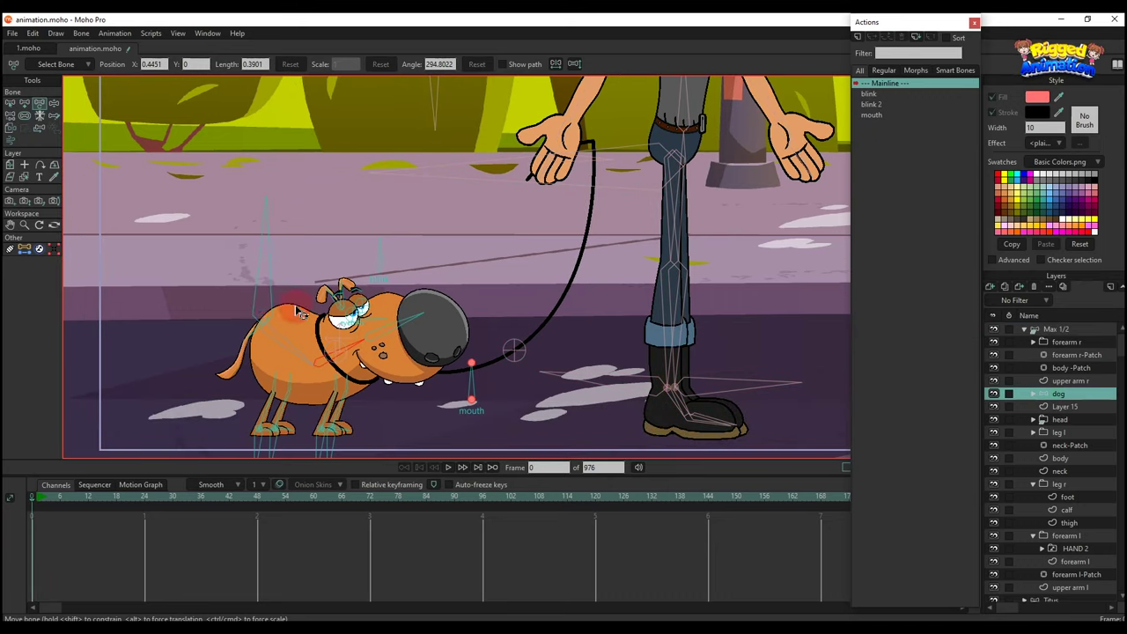
pyautogui.click(12, 130)
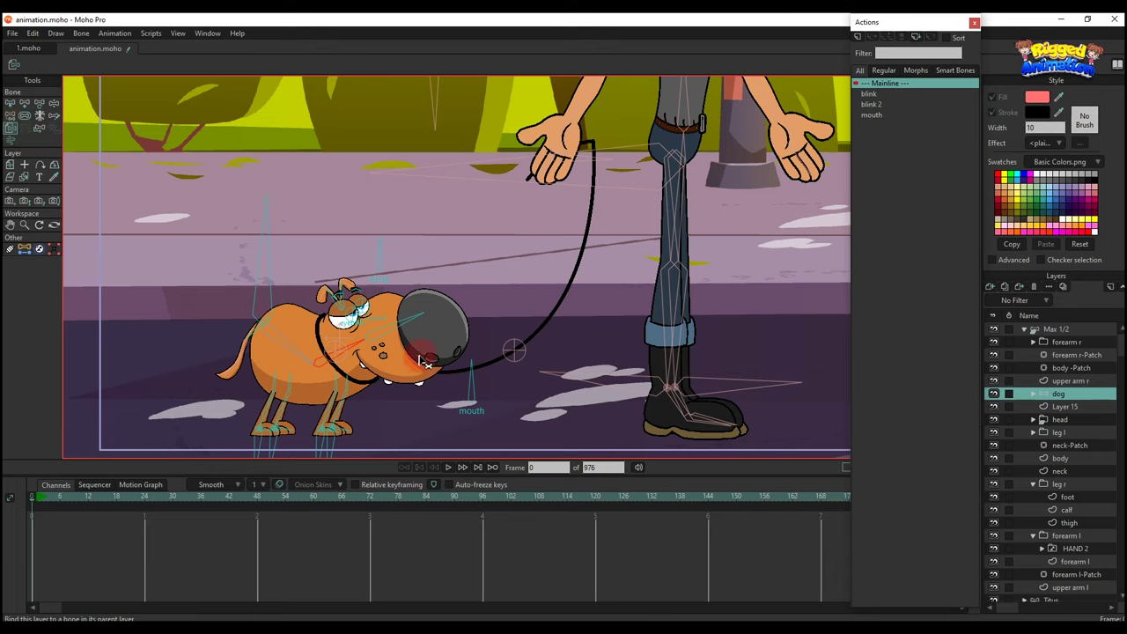
pyautogui.scroll(3, 310, 346)
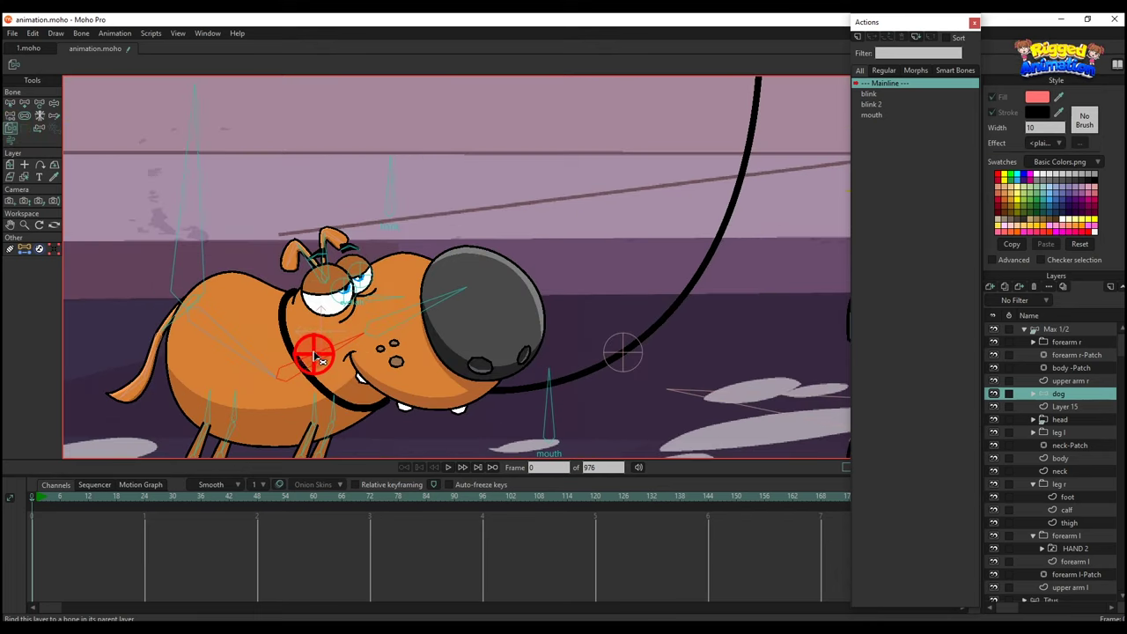
# - Select the Max 1/2 rig and go to frame 1 with the Transform Bone tool
pyautogui.click(1066, 330)
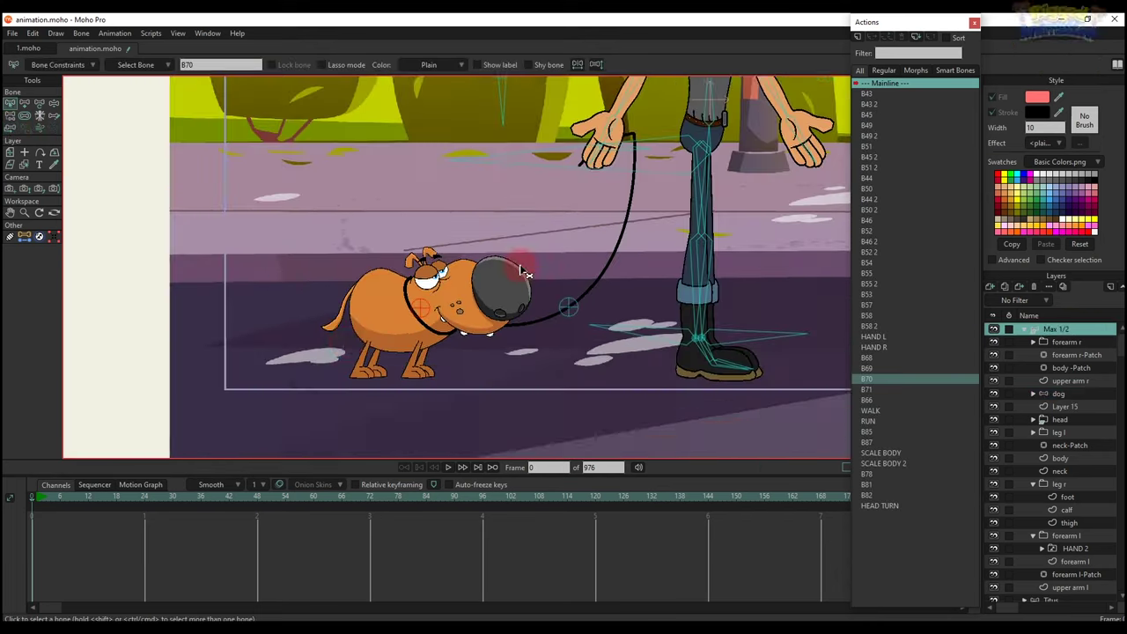
pyautogui.click(38, 509)
pyautogui.press('t')
# - Try out the leash rig on frame 1 by moving the dog, the hand and the leash's middle pin, and delete the test keys
pyautogui.moveTo(419, 375)
pyautogui.mouseDown()
pyautogui.moveTo(432, 344)
pyautogui.moveTo(339, 373)
pyautogui.moveTo(484, 321)
pyautogui.moveTo(428, 389)
pyautogui.mouseUp()
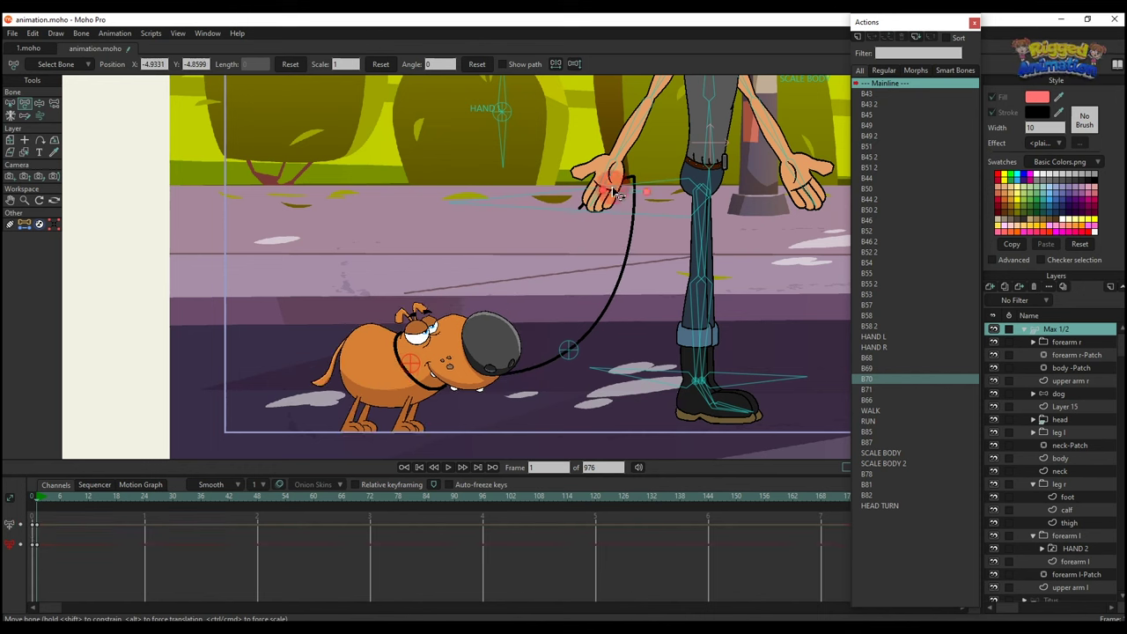
pyautogui.moveTo(620, 132); pyautogui.dragTo(592, 102)
pyautogui.moveTo(642, 89); pyautogui.dragTo(571, 371)
pyautogui.click(79, 564)
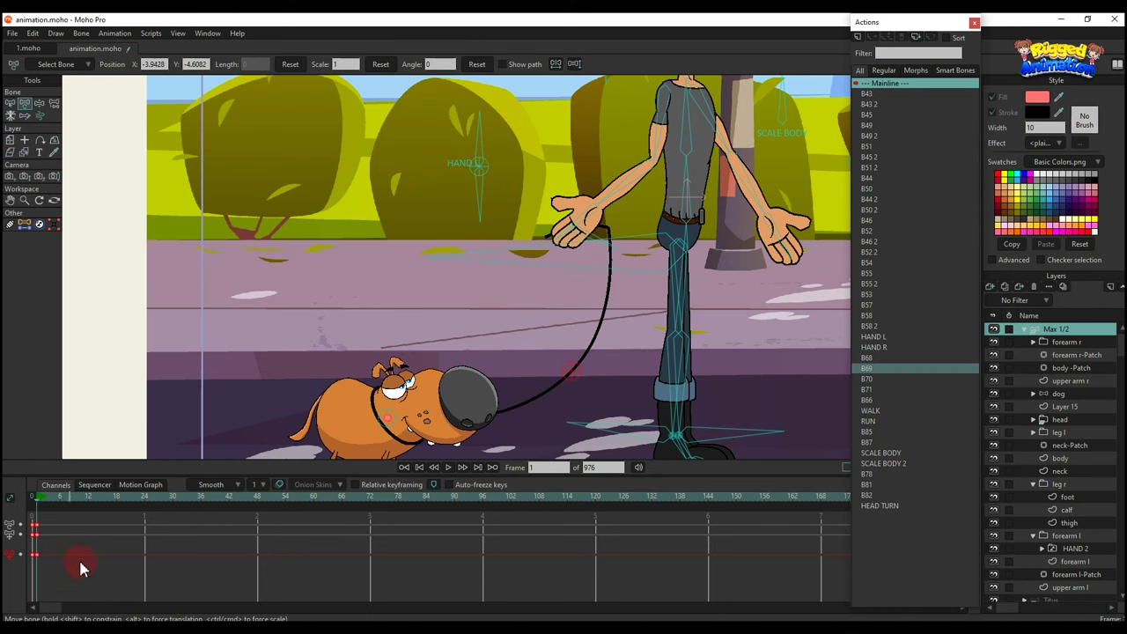
pyautogui.moveTo(63, 557); pyautogui.dragTo(16, 490)
pyautogui.press('BackSpace')
# - Close Max's leash hand into a fist on frame 1 by rotating the HAND L control
pyautogui.scroll(-2, 529, 254)
pyautogui.moveTo(566, 245); pyautogui.dragTo(490, 318)
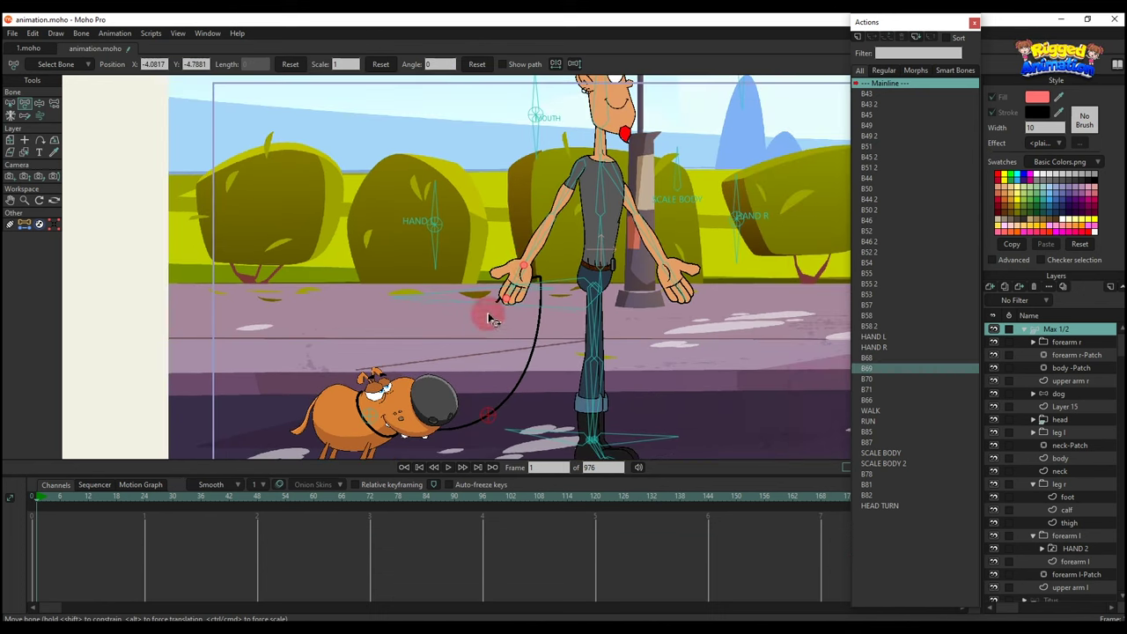
pyautogui.scroll(1, 491, 319)
pyautogui.scroll(1, 335, 220)
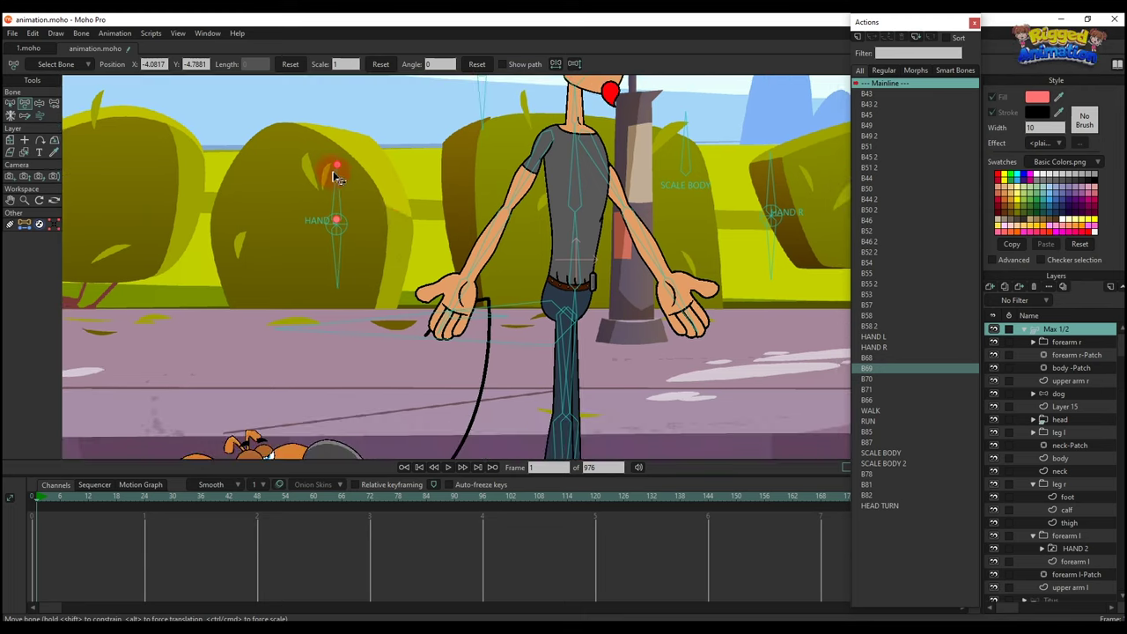
pyautogui.scroll(1, 335, 176)
pyautogui.moveTo(332, 176); pyautogui.dragTo(315, 223)
pyautogui.scroll(-1, 484, 330)
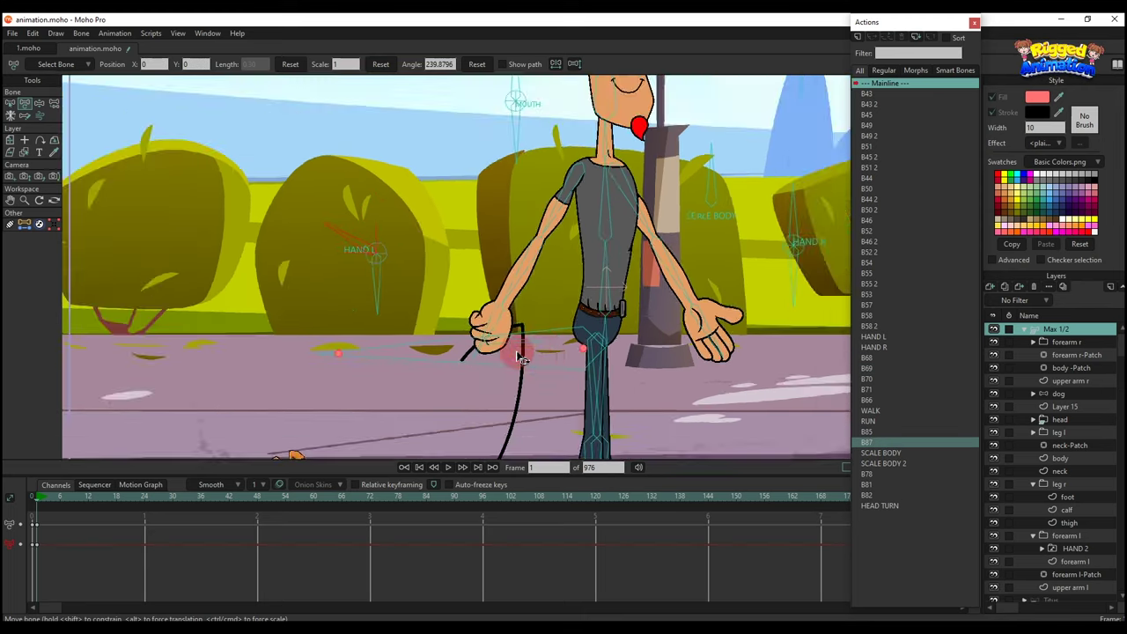
# - Swing the leash hand and forearm toward the body, and adjust leash bone B68 so the leash runs through the fist
pyautogui.scroll(2, 484, 331)
pyautogui.click(502, 356)
pyautogui.moveTo(502, 355); pyautogui.dragTo(500, 308)
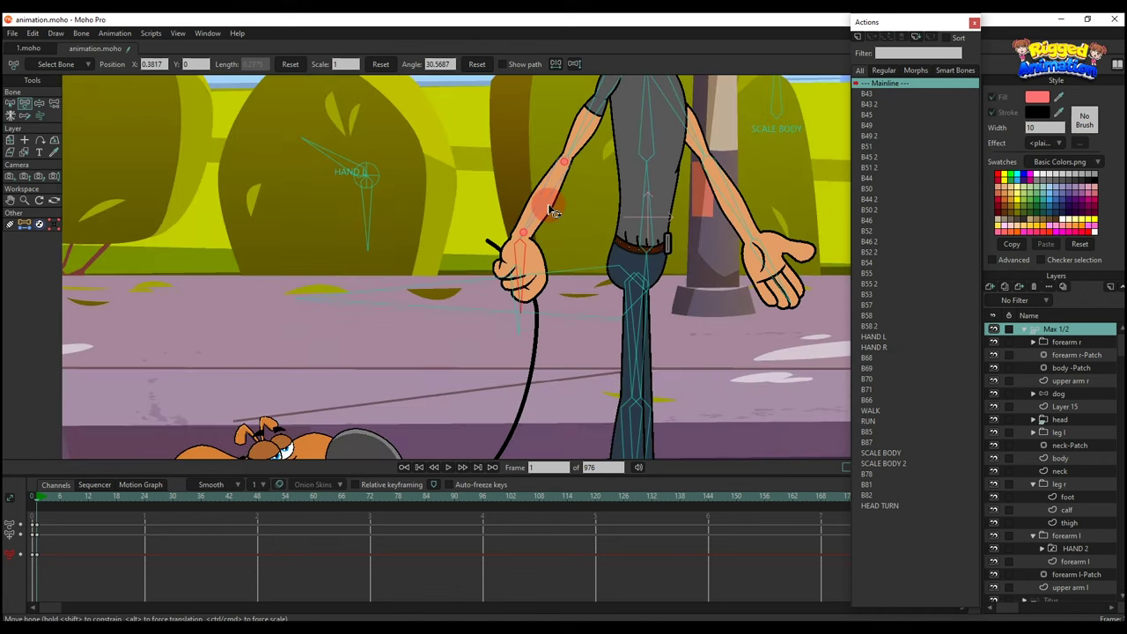
pyautogui.moveTo(541, 239); pyautogui.dragTo(579, 247)
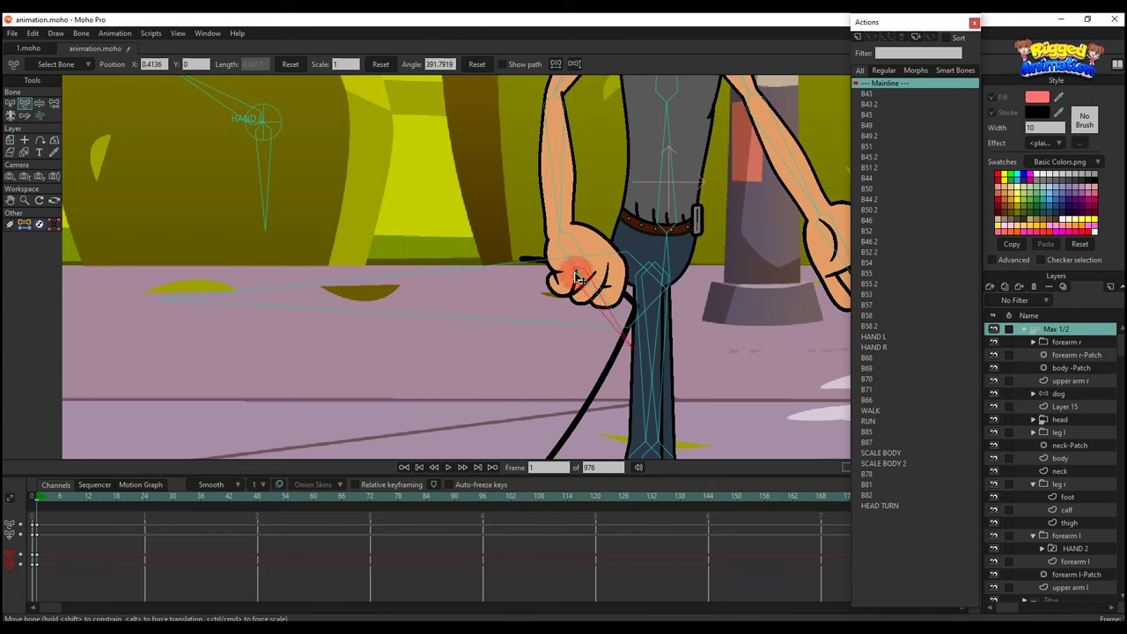
pyautogui.moveTo(579, 278); pyautogui.dragTo(590, 316)
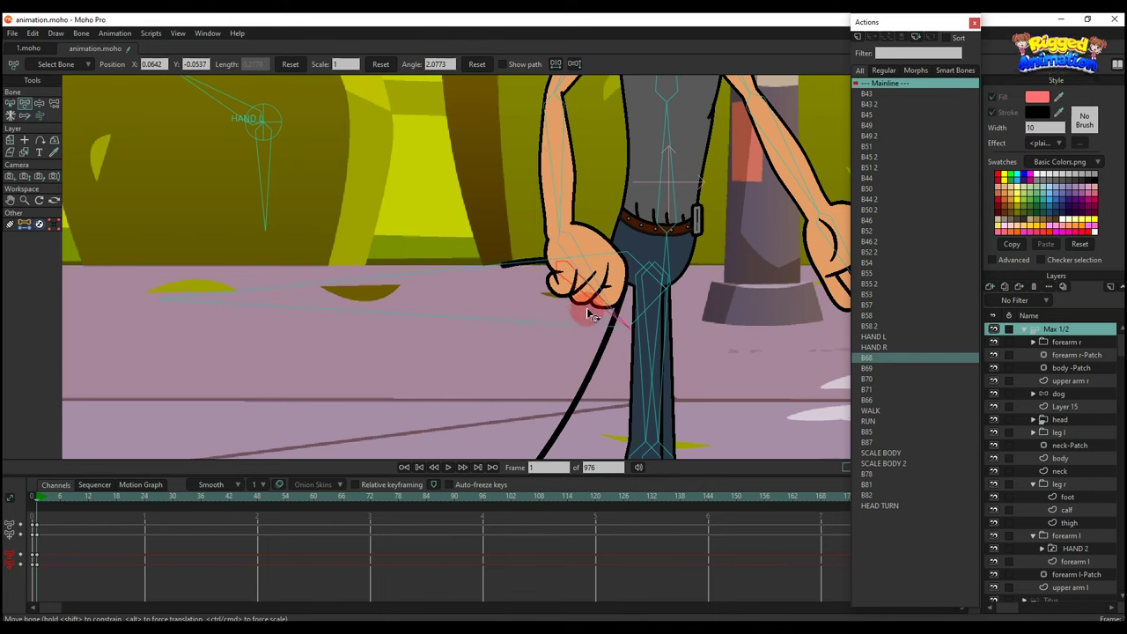
pyautogui.moveTo(568, 271); pyautogui.dragTo(590, 297)
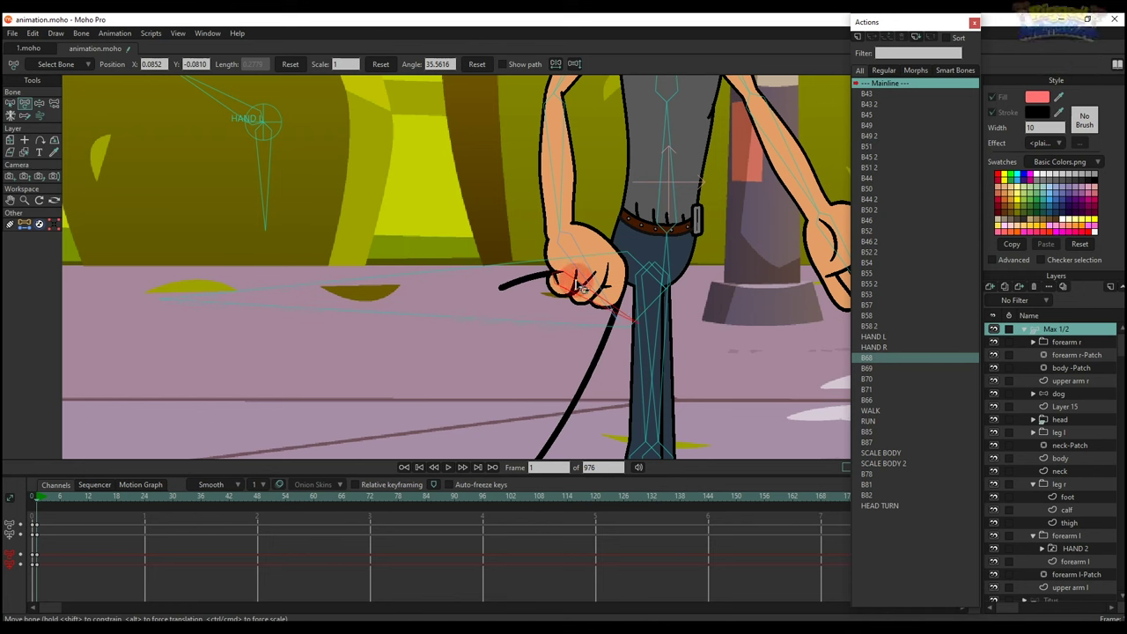
# - Refine the upper arm, forearm and hand rotation of the leash arm so it hangs naturally beside the body
pyautogui.scroll(-3, 560, 282)
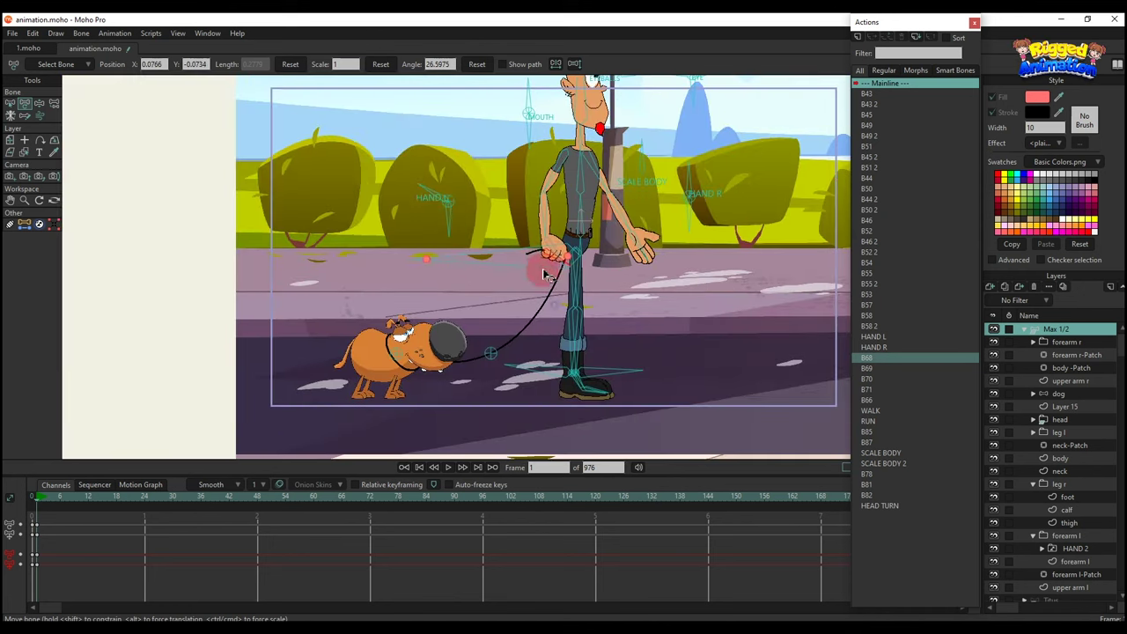
pyautogui.scroll(3, 539, 231)
pyautogui.moveTo(536, 231); pyautogui.dragTo(531, 231)
pyautogui.moveTo(549, 176); pyautogui.dragTo(554, 182)
pyautogui.scroll(-2, 547, 239)
pyautogui.scroll(3, 532, 270)
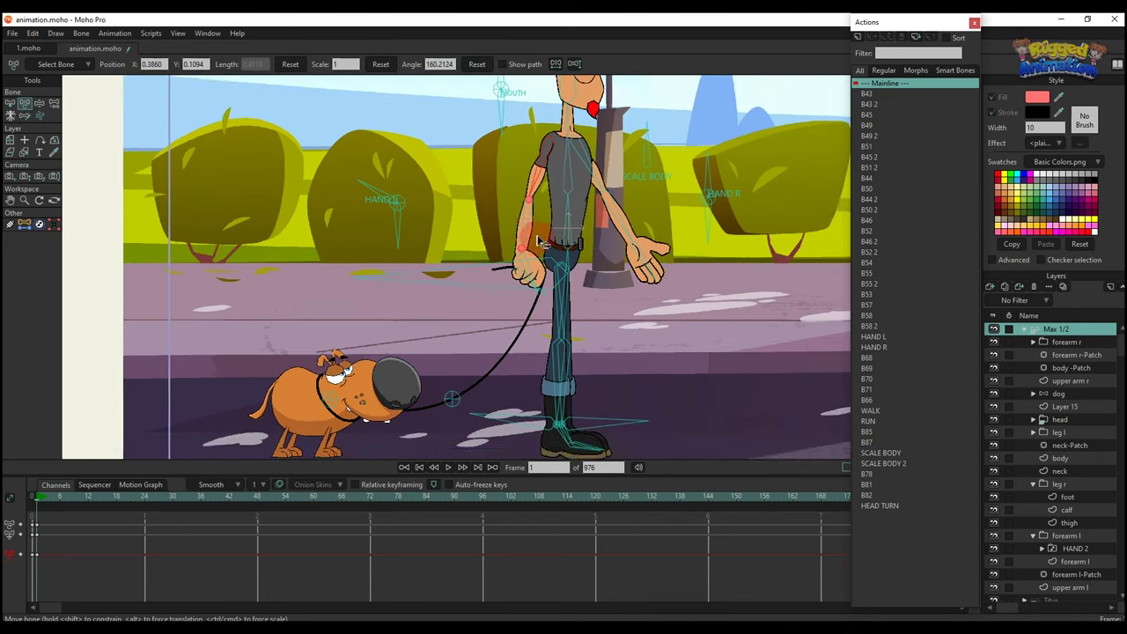
pyautogui.scroll(-3, 521, 288)
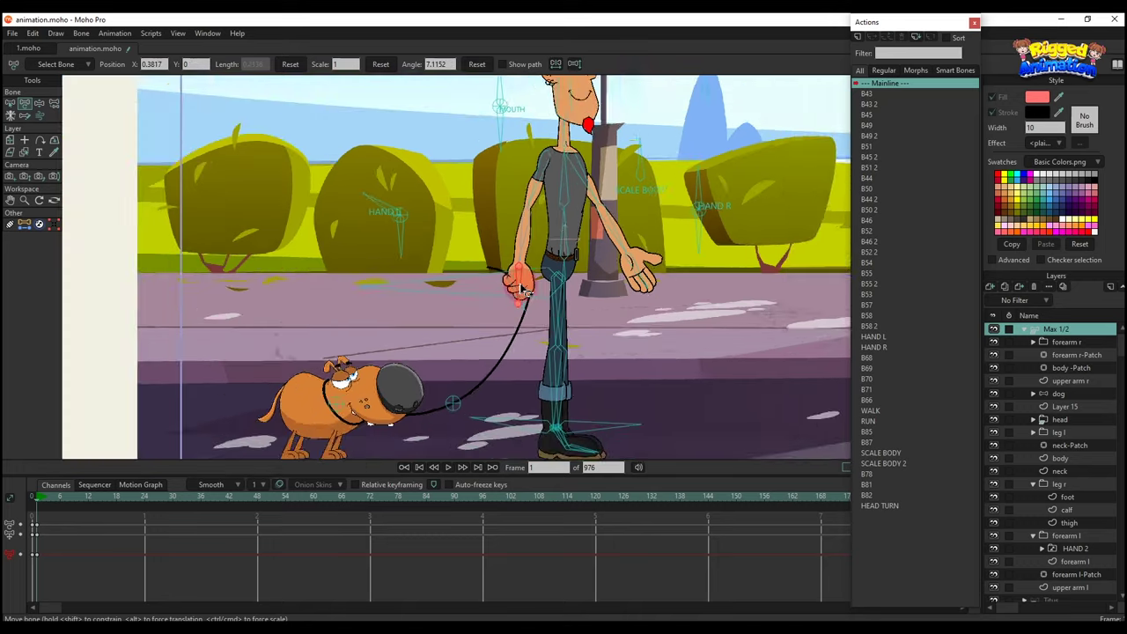
# - Adjust Max's free arm and curl its fingers by rotating the HAND R control to about 83 degrees
pyautogui.scroll(2, 599, 273)
pyautogui.click(574, 227)
pyautogui.click(553, 190)
pyautogui.scroll(3, 554, 192)
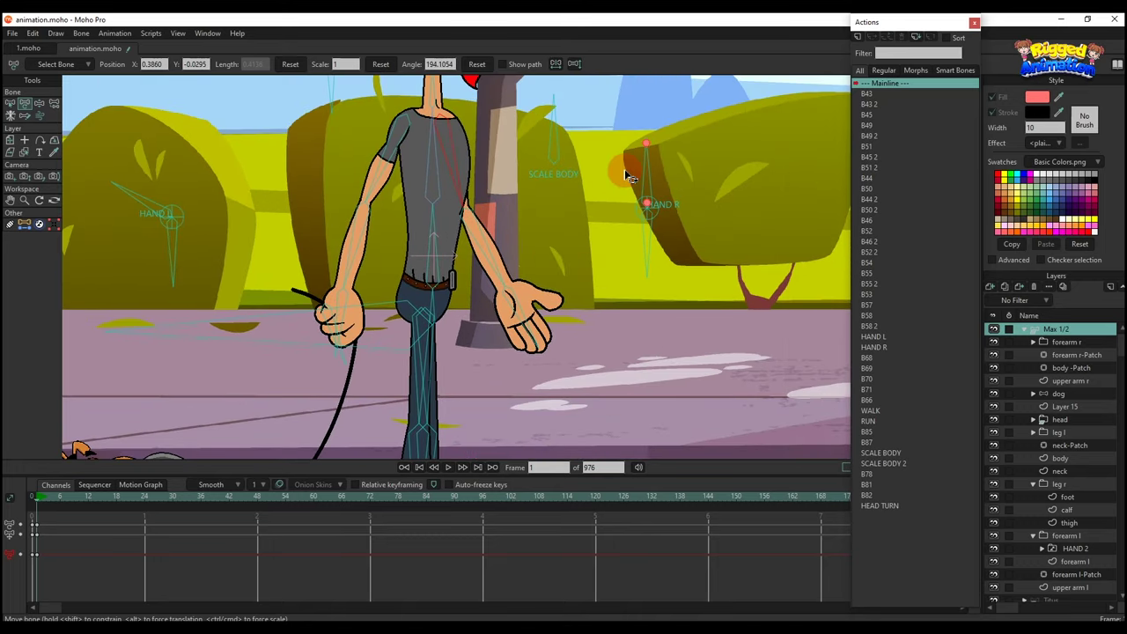
pyautogui.click(641, 163)
pyautogui.moveTo(642, 163)
pyautogui.mouseDown()
pyautogui.moveTo(652, 174)
pyautogui.moveTo(627, 177)
pyautogui.mouseUp()
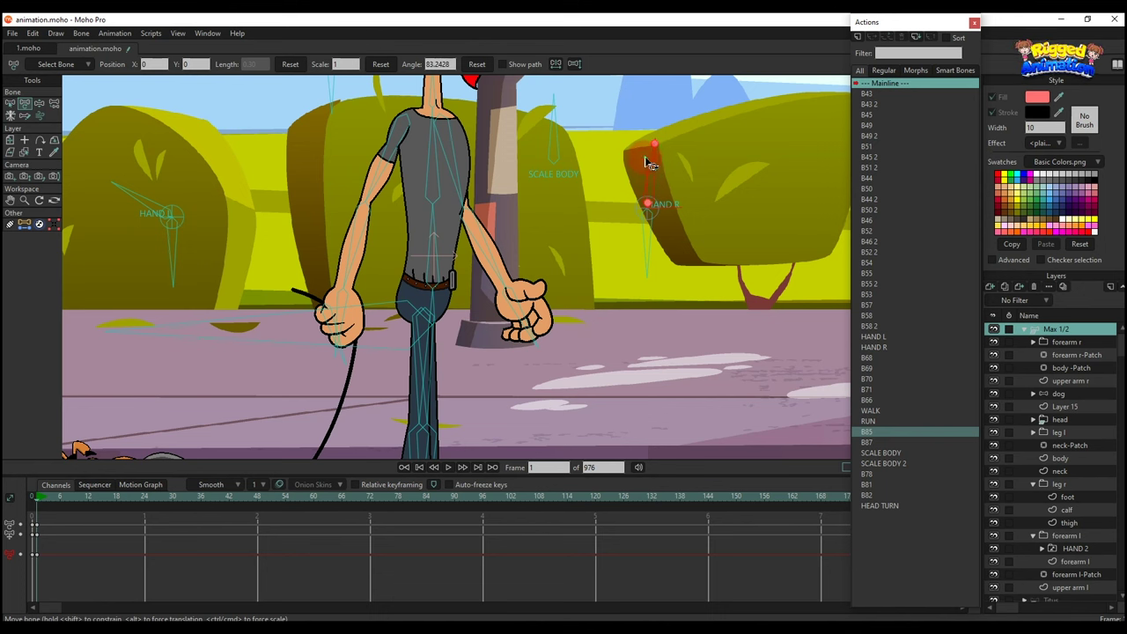
pyautogui.scroll(-3, 562, 226)
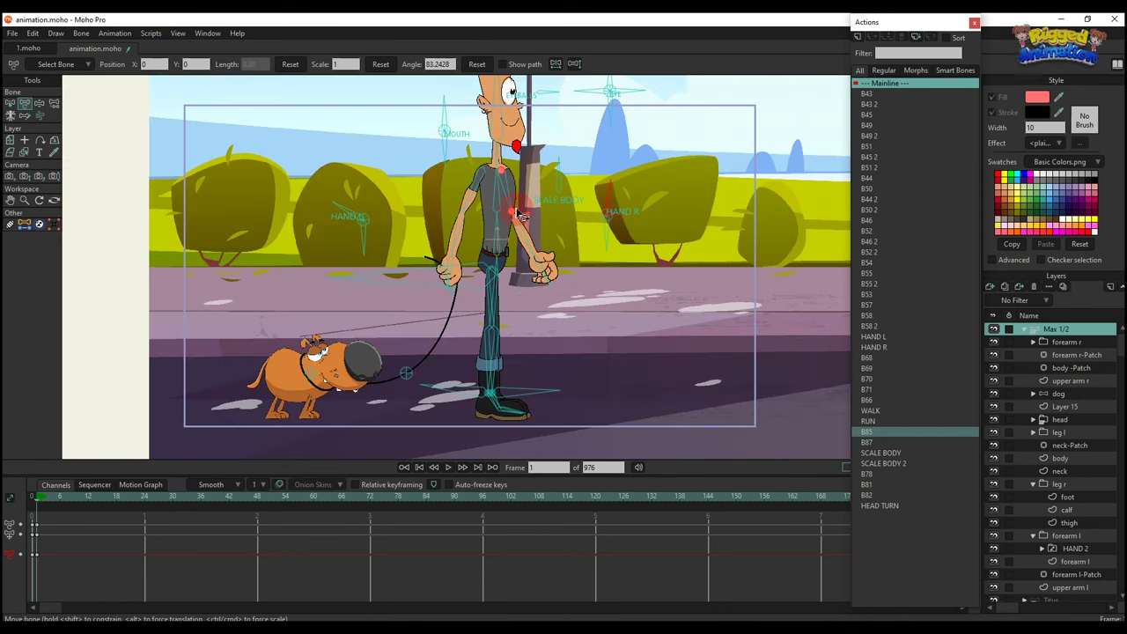
# - Spread Max's legs on frame 1 by moving one foot forward and adjusting its foot control
pyautogui.scroll(-3, 517, 213)
pyautogui.moveTo(517, 214); pyautogui.dragTo(520, 282)
pyautogui.scroll(4, 522, 339)
pyautogui.moveTo(522, 352); pyautogui.dragTo(512, 285)
pyautogui.scroll(3, 508, 319)
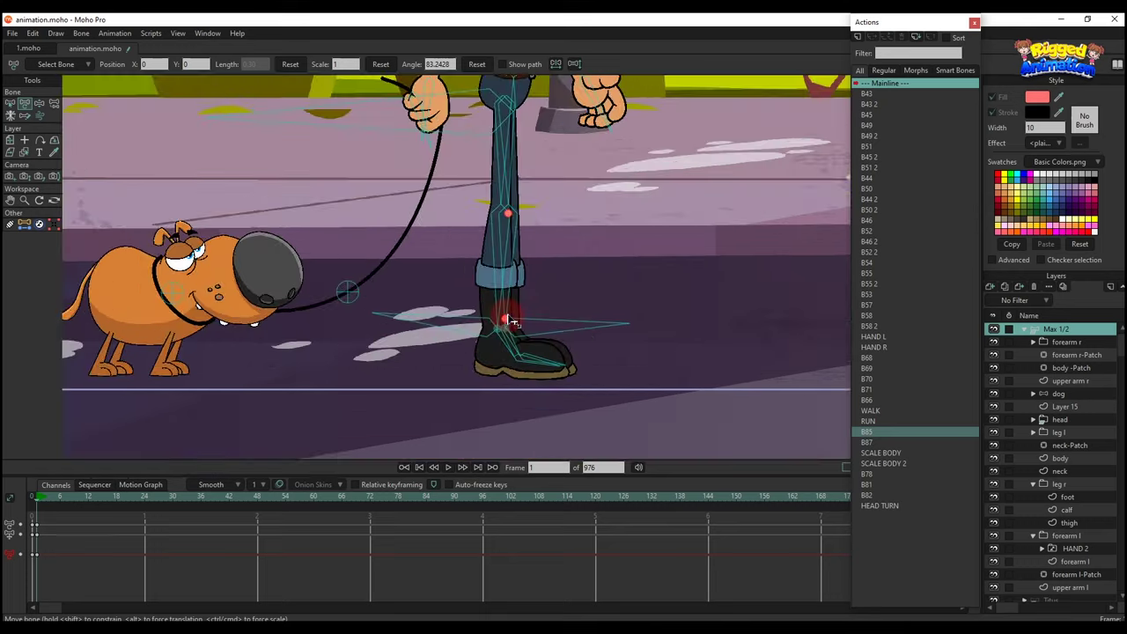
pyautogui.moveTo(487, 329); pyautogui.dragTo(549, 322)
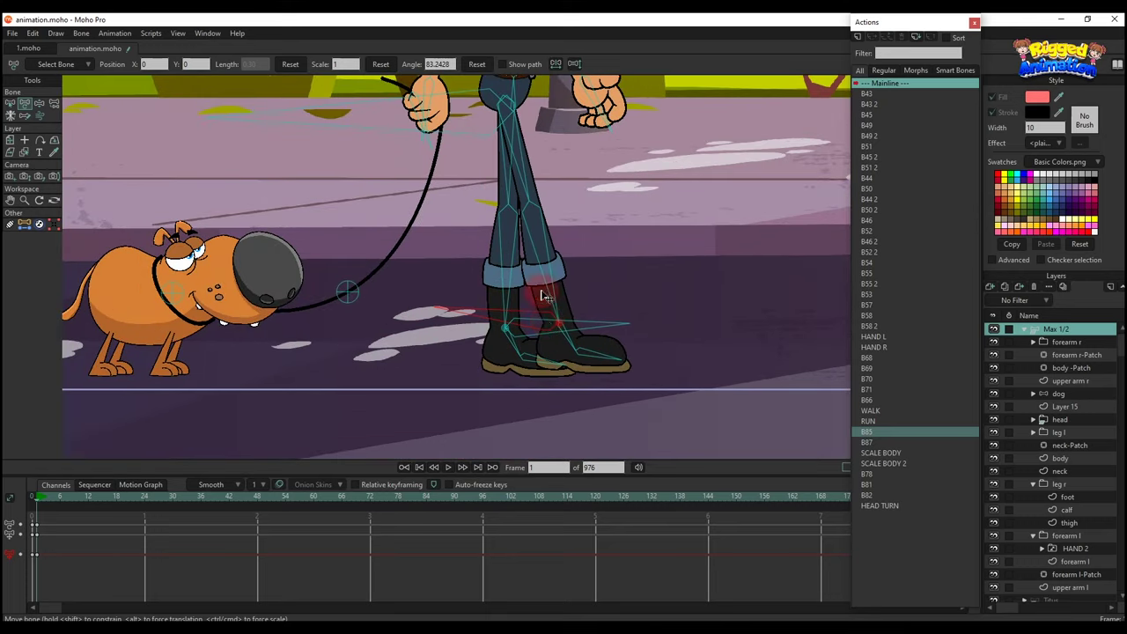
pyautogui.scroll(-3, 539, 273)
pyautogui.moveTo(508, 168); pyautogui.dragTo(509, 236)
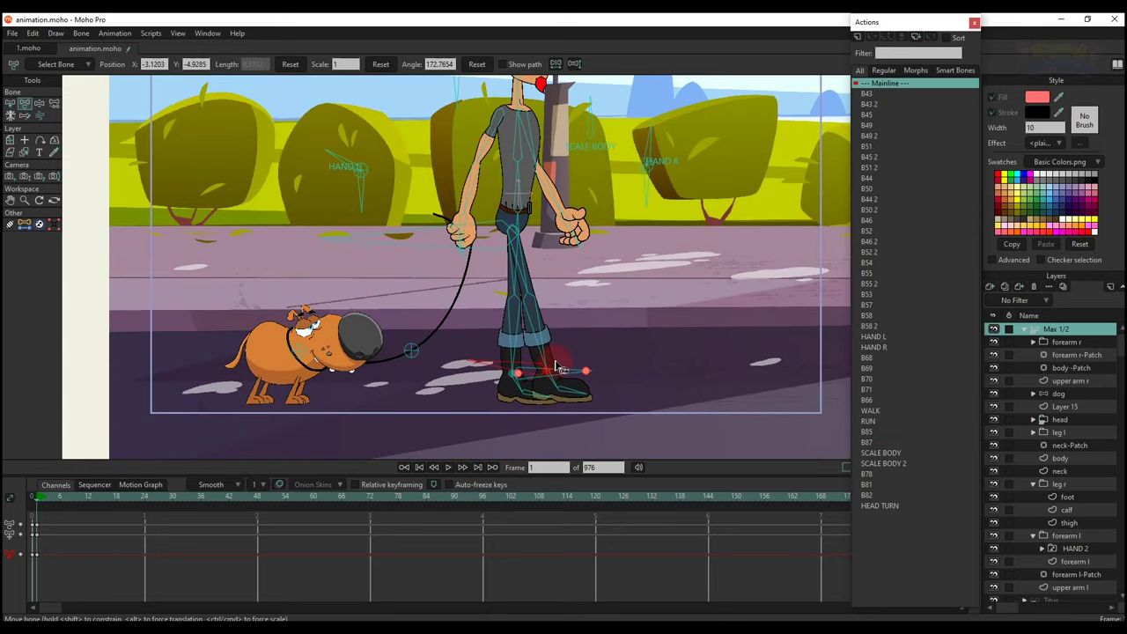
pyautogui.scroll(1, 544, 375)
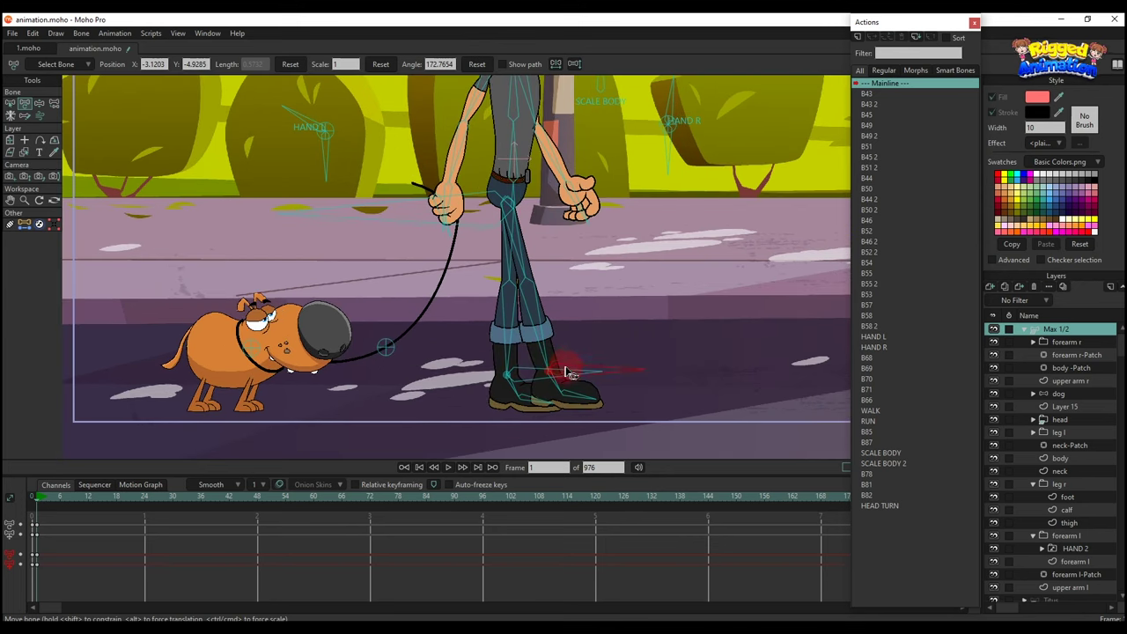
pyautogui.moveTo(563, 374); pyautogui.dragTo(533, 375)
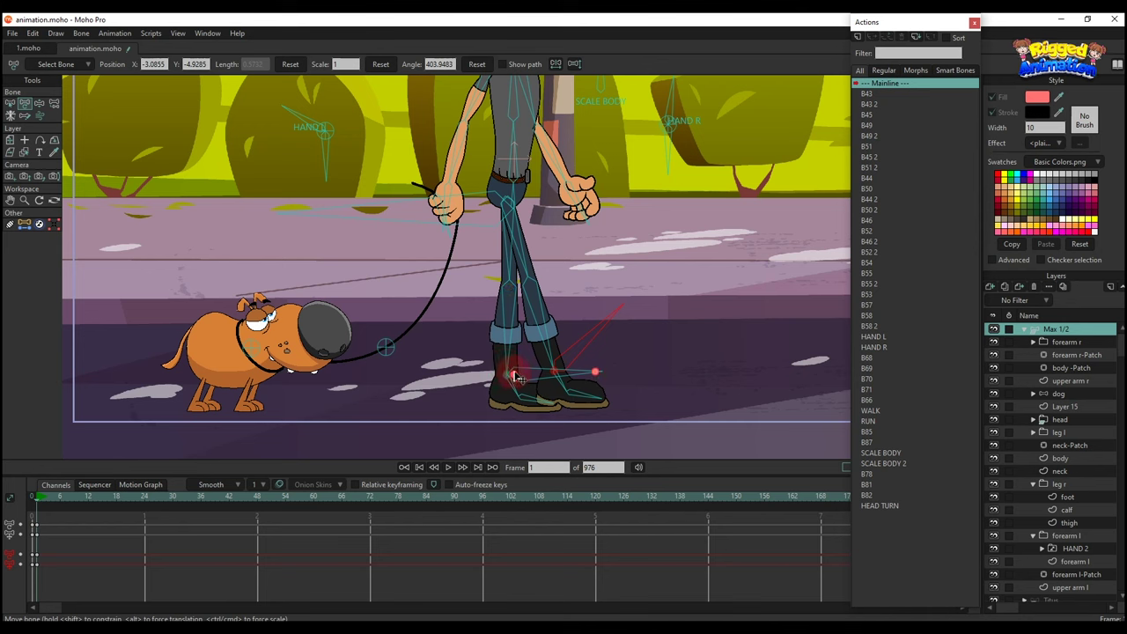
# - Lift Max's rear foot up and back into a walking pose, and shift the planted foot back under the body
pyautogui.moveTo(516, 376); pyautogui.dragTo(455, 325)
pyautogui.scroll(1, 458, 342)
pyautogui.click(464, 342)
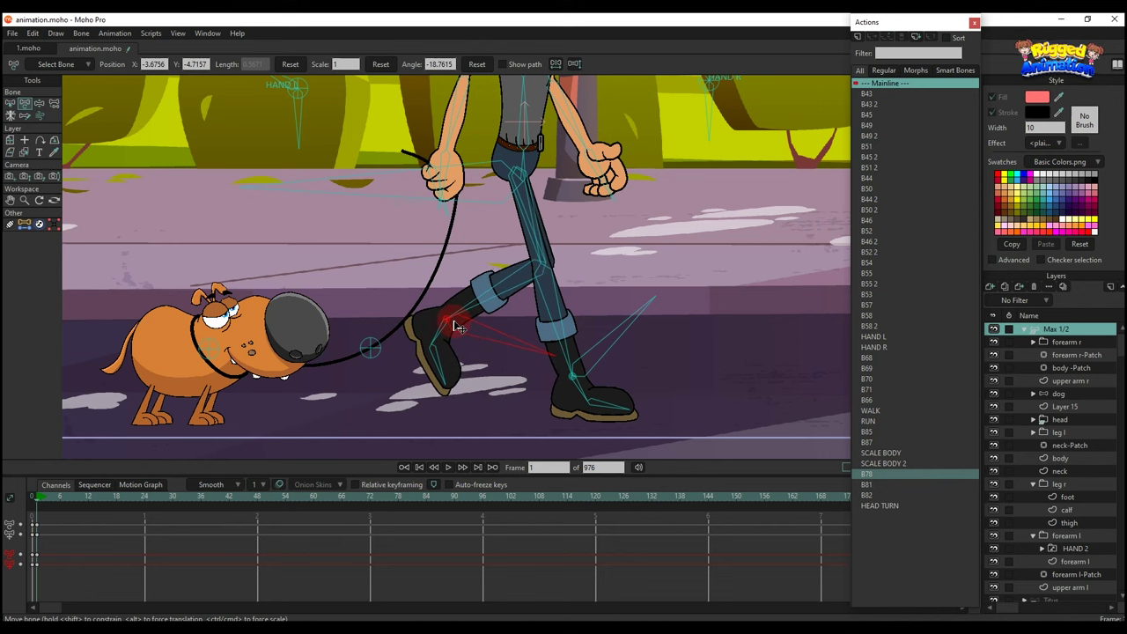
pyautogui.moveTo(573, 374); pyautogui.dragTo(525, 381)
pyautogui.scroll(-3, 524, 380)
pyautogui.scroll(2, 480, 353)
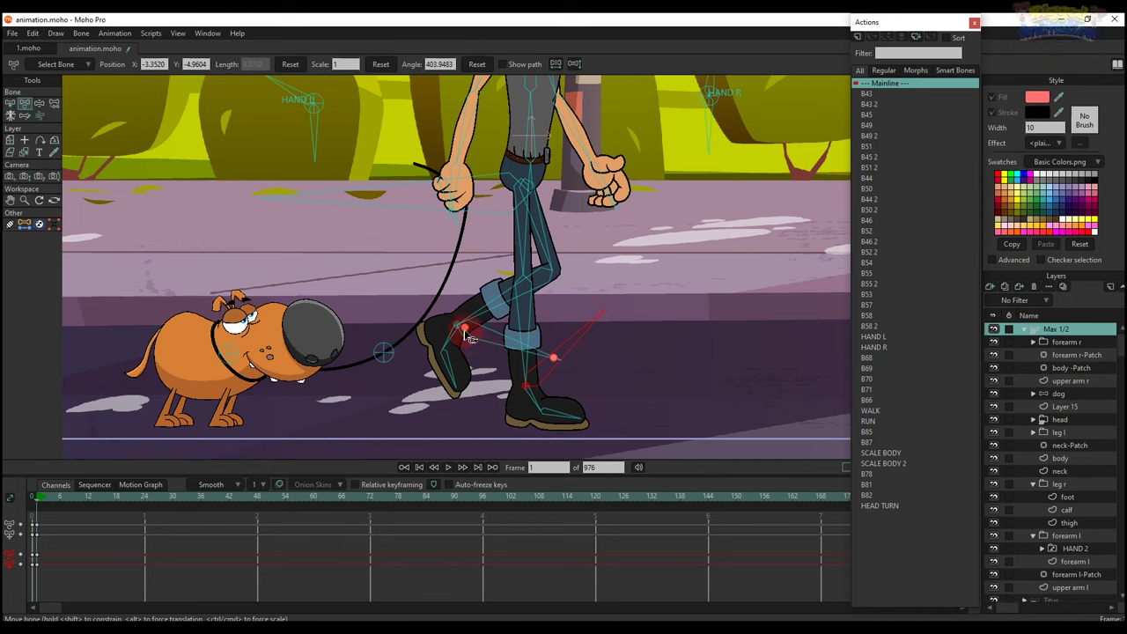
pyautogui.moveTo(469, 337); pyautogui.dragTo(466, 342)
# - Freeze the walking pose on frame 1 and move the planted foot slightly farther forward
pyautogui.scroll(-4, 467, 342)
pyautogui.moveTo(548, 239); pyautogui.dragTo(525, 310)
pyautogui.scroll(-3, 522, 319)
pyautogui.scroll(2, 487, 296)
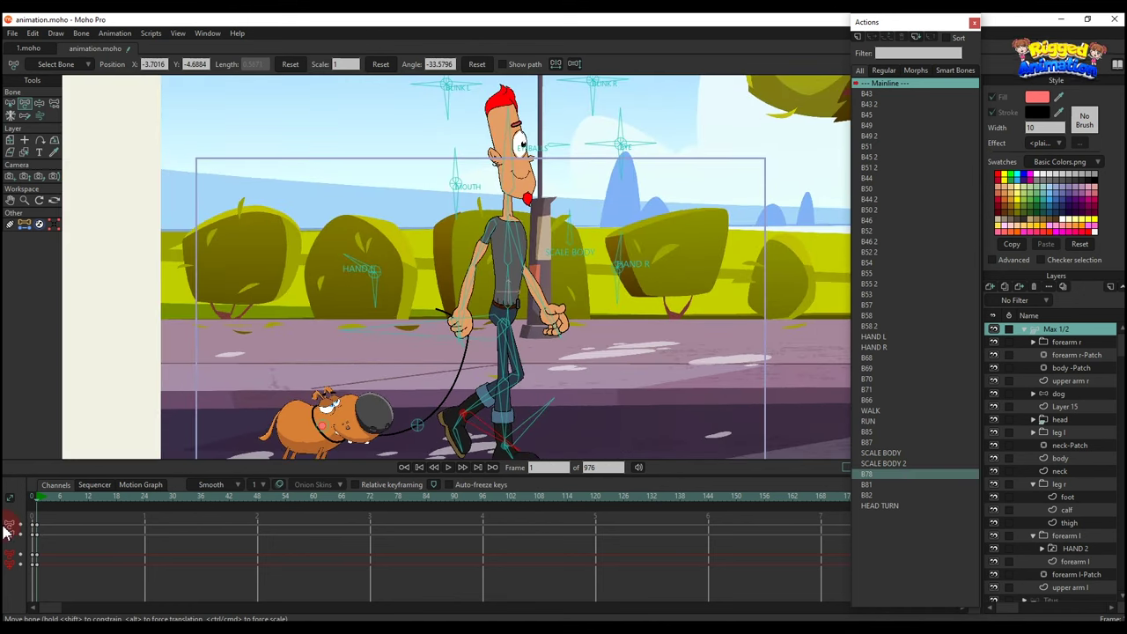
pyautogui.hotkey('ctrl', 'f')
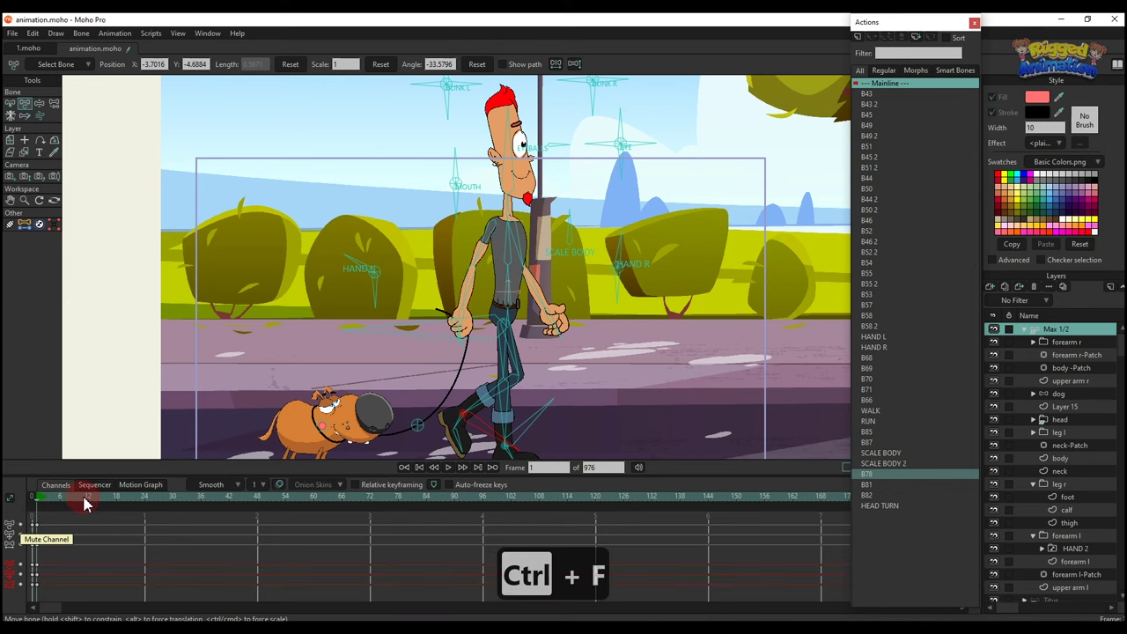
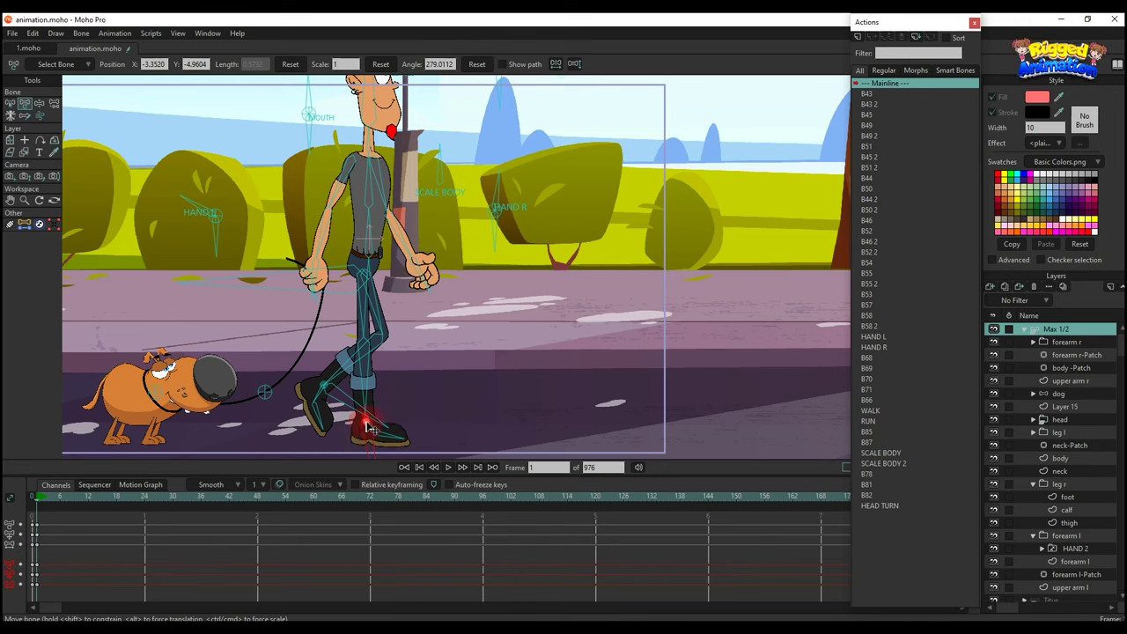
pyautogui.moveTo(372, 429); pyautogui.dragTo(392, 428)
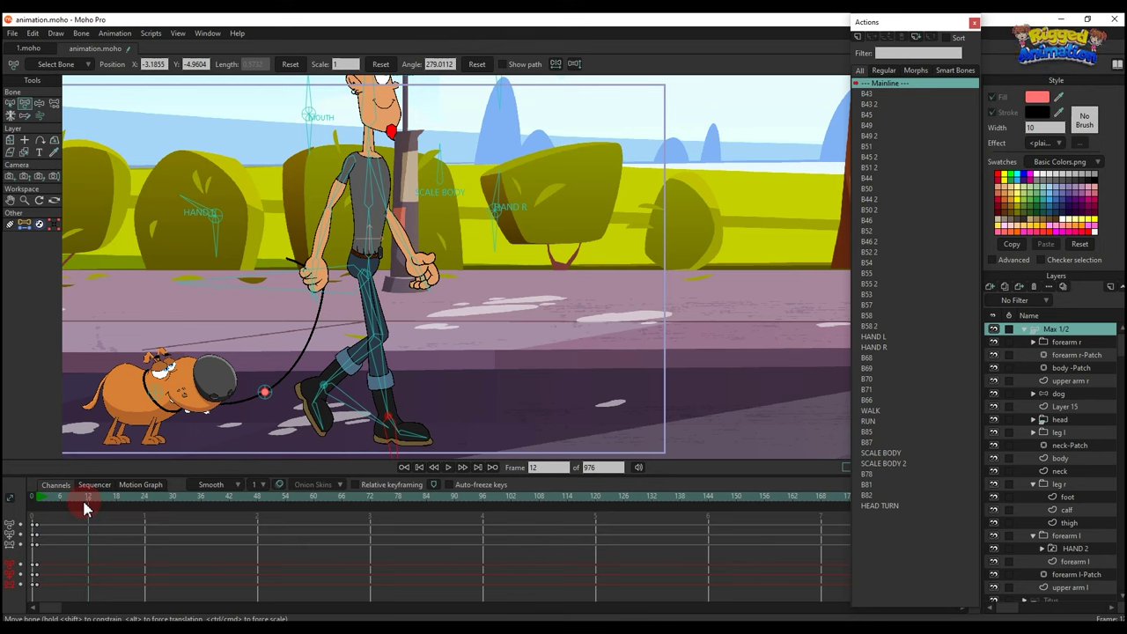
# - Freeze the same pose on frames 12 and 24
pyautogui.hotkey('ctrl', 'f')
pyautogui.click(145, 499)
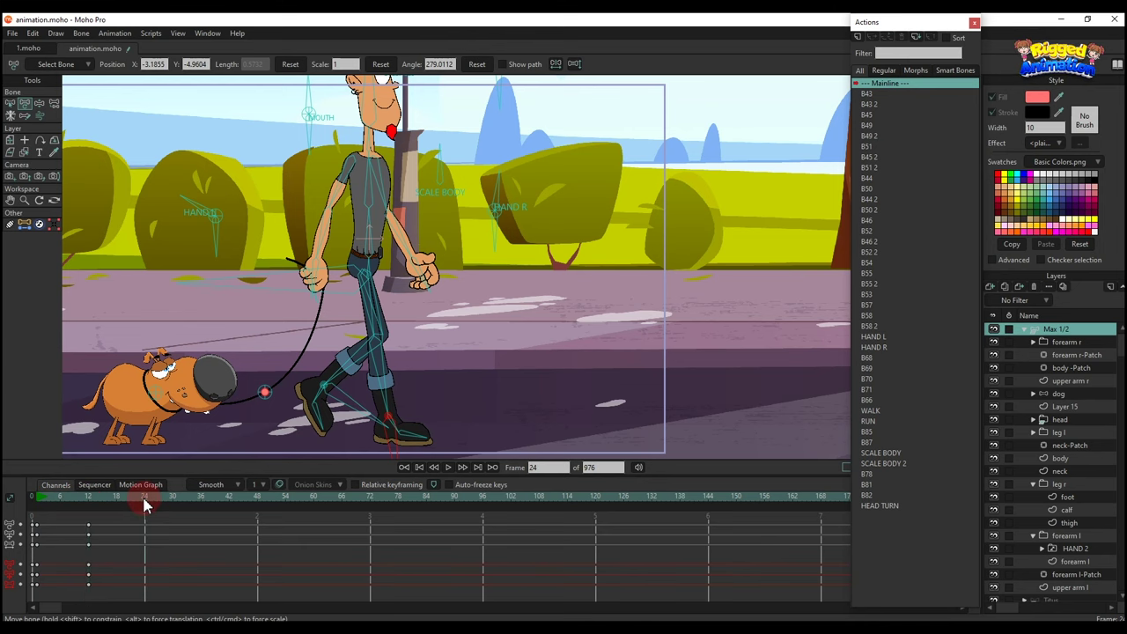
pyautogui.hotkey('ctrl', 'f')
# - Swap Max's legs on frame 12 by moving the front foot back and the rear foot forward
pyautogui.click(89, 498)
pyautogui.press('t')
pyautogui.scroll(2, 368, 388)
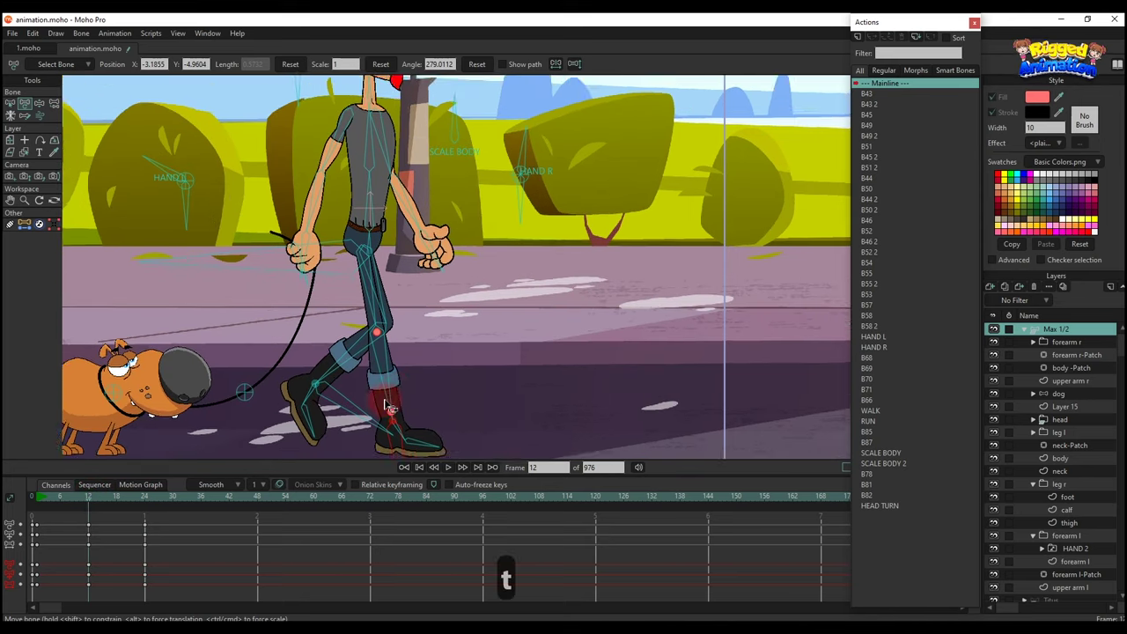
pyautogui.moveTo(397, 395); pyautogui.dragTo(408, 368)
pyautogui.moveTo(404, 407); pyautogui.dragTo(345, 412)
pyautogui.moveTo(337, 374); pyautogui.dragTo(382, 386)
# - Correct the rotation of both feet on frame 12 and lift the rear foot into the opposite walking pose
pyautogui.scroll(3, 429, 374)
pyautogui.click(427, 381)
pyautogui.scroll(2, 390, 423)
pyautogui.click(288, 374)
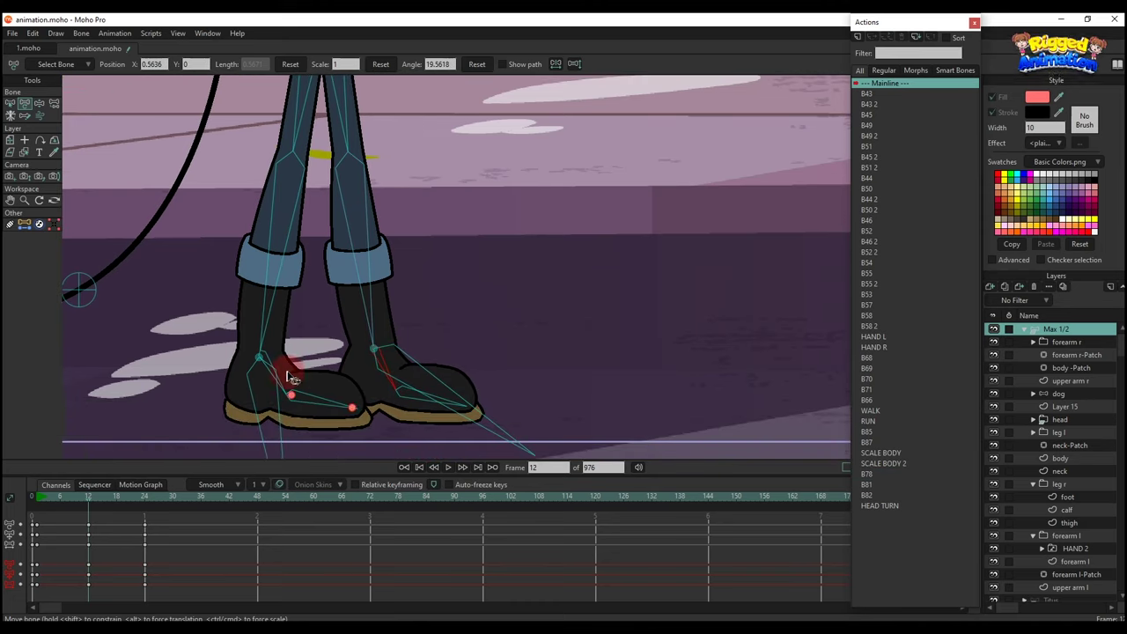
pyautogui.moveTo(261, 372); pyautogui.dragTo(300, 361)
pyautogui.scroll(-3, 258, 369)
pyautogui.scroll(-3, 304, 356)
pyautogui.scroll(3, 361, 236)
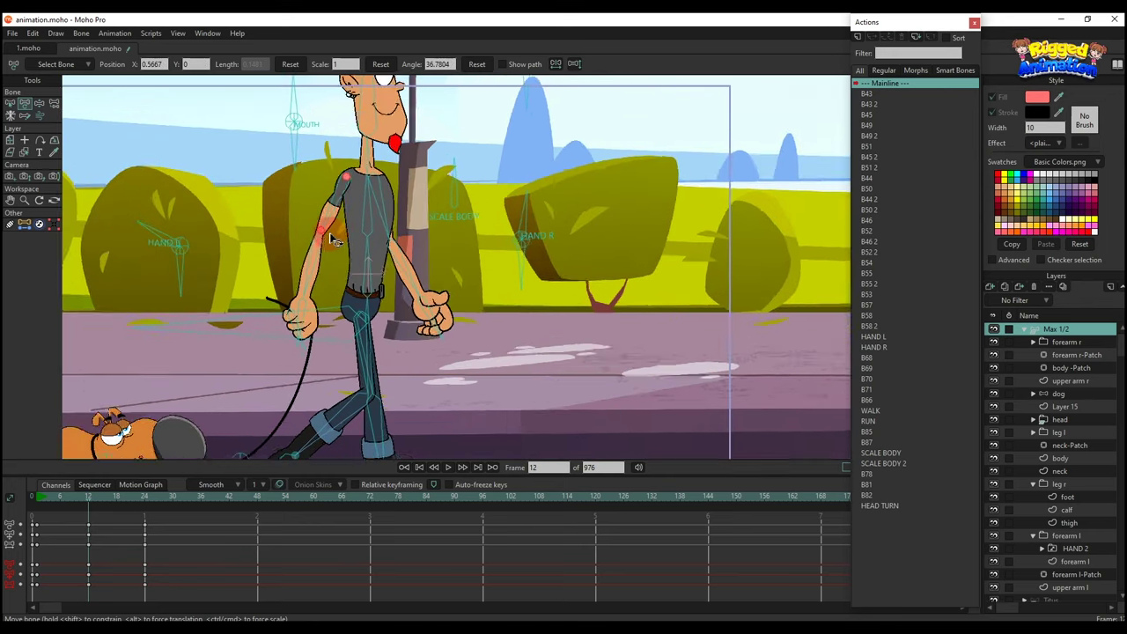
# - Swap Max's arms on frame 12, with the leash arm swung forward and the free arm swung back
pyautogui.moveTo(361, 236); pyautogui.dragTo(339, 284)
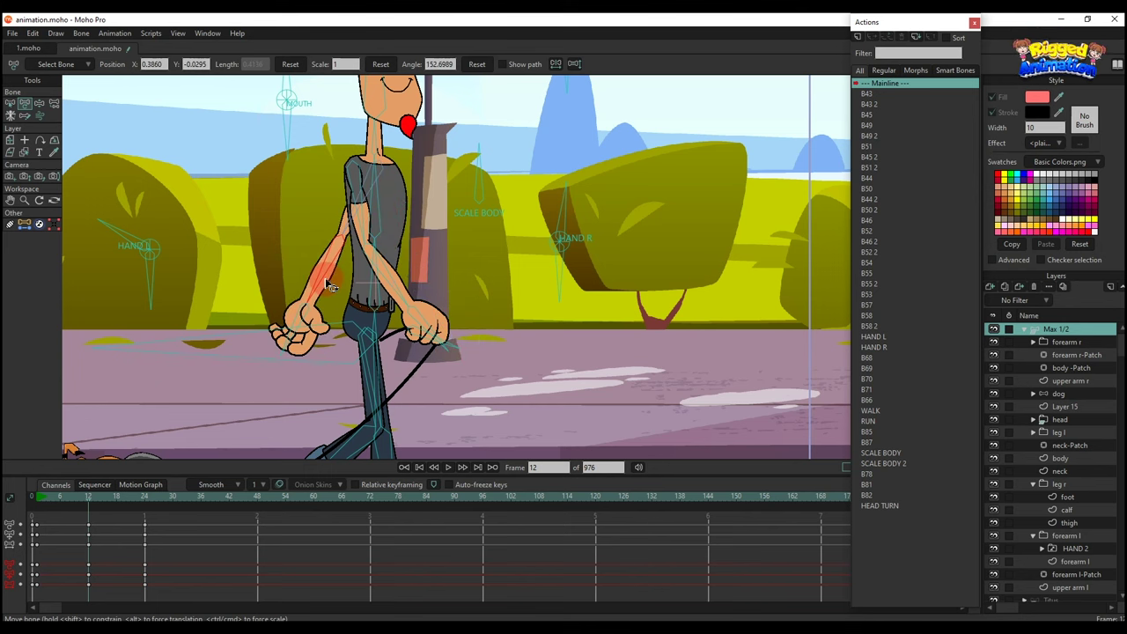
pyautogui.scroll(-2, 339, 284)
pyautogui.scroll(-2, 338, 284)
pyautogui.moveTo(326, 349); pyautogui.dragTo(316, 294)
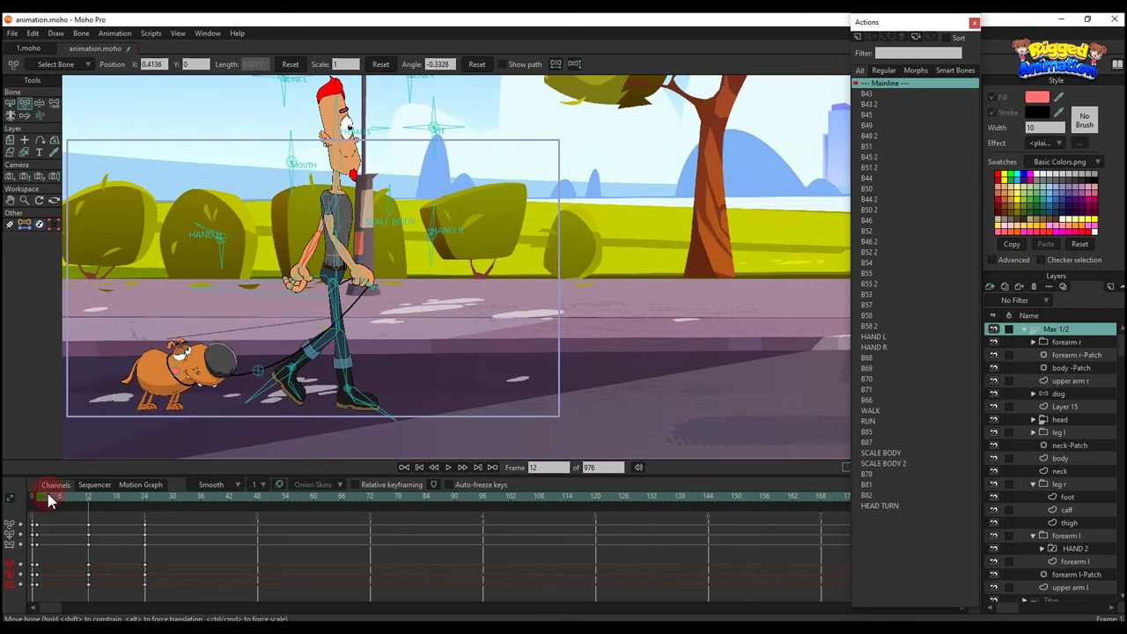
# - Raise Max's body on frame 6 to create the passing pose between the two steps
pyautogui.moveTo(38, 498); pyautogui.dragTo(61, 499)
pyautogui.press('t')
pyautogui.scroll(3, 272, 321)
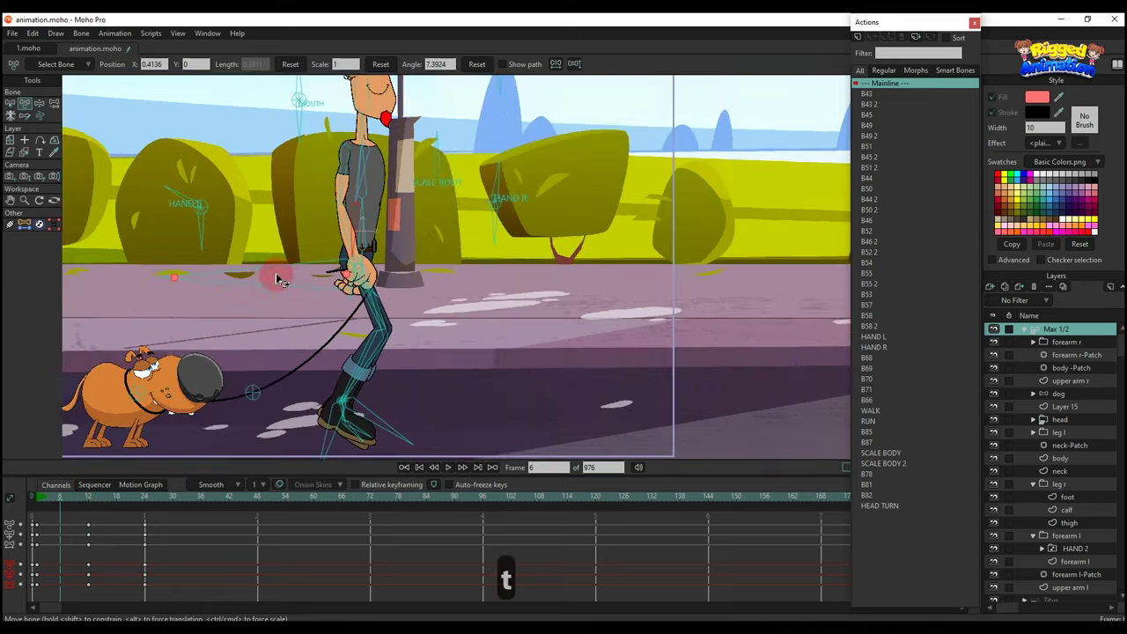
pyautogui.press('z')
pyautogui.moveTo(323, 272); pyautogui.dragTo(321, 273)
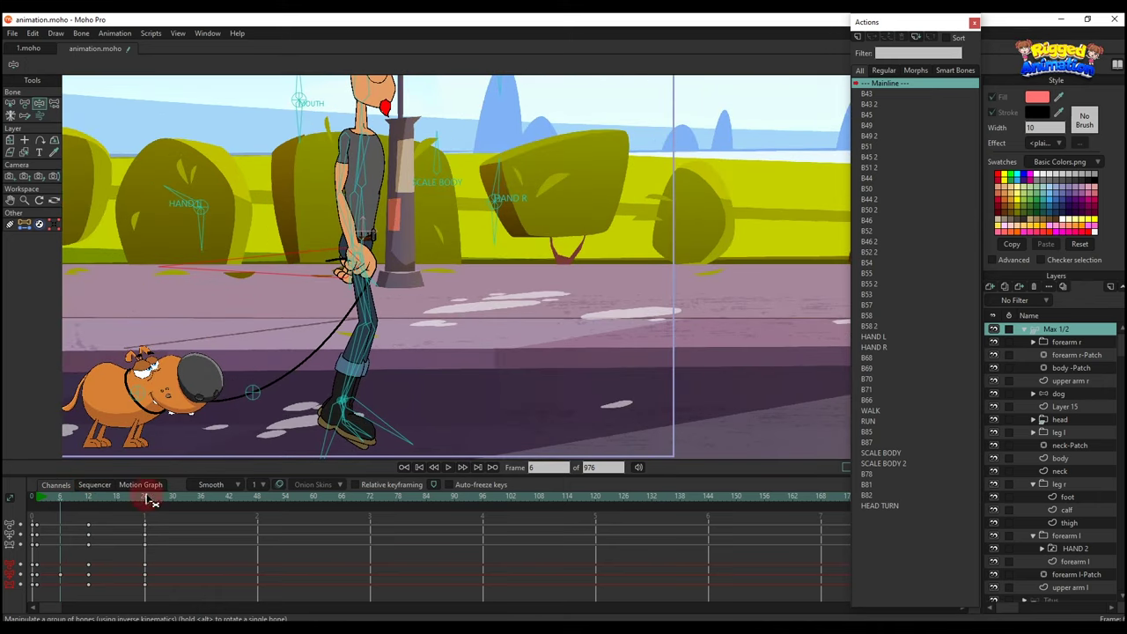
# - Copy the raised-body keyframe from frame 6 to frame 18 for Max's second passing pose
pyautogui.hotkey('ctrl', 'c')
pyautogui.click(115, 498)
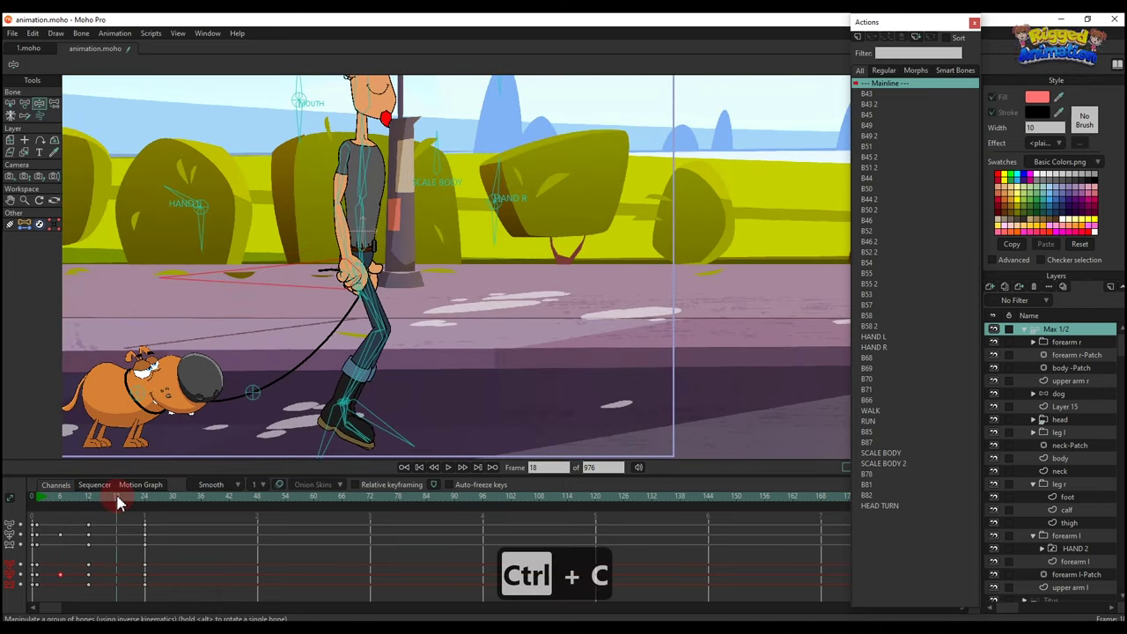
pyautogui.hotkey('ctrl', 'v')
# - On frame 6, lift Max's passing leg with a bent knee, tilt its foot down, and place the standing foot under the body
pyautogui.click(38, 500)
pyautogui.press('t')
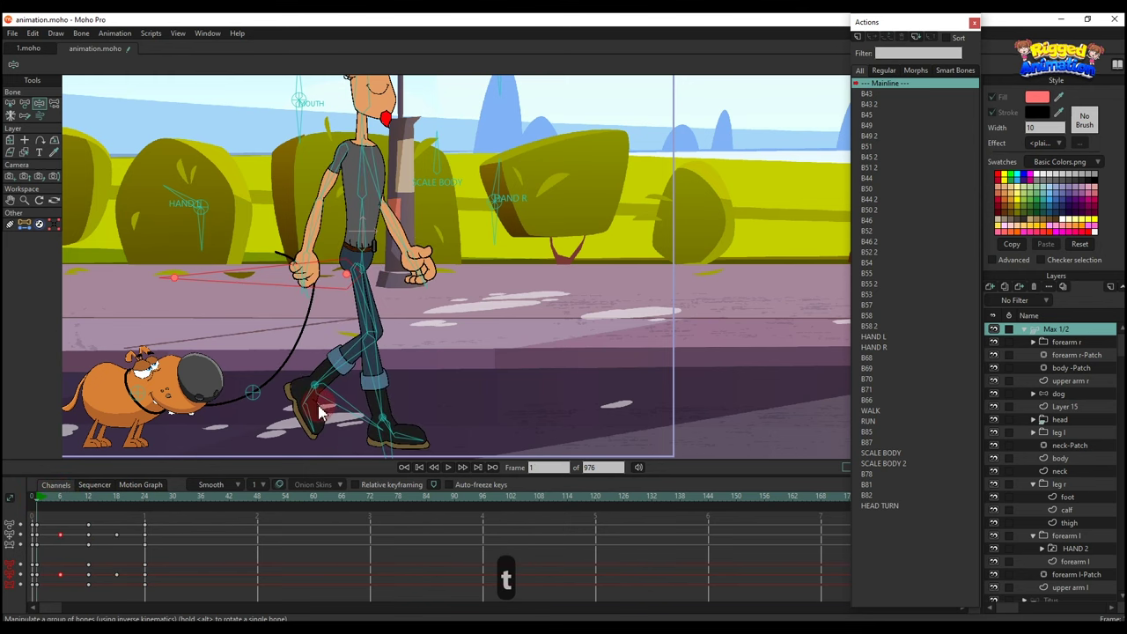
pyautogui.scroll(3, 321, 405)
pyautogui.click(333, 401)
pyautogui.click(60, 504)
pyautogui.press('t')
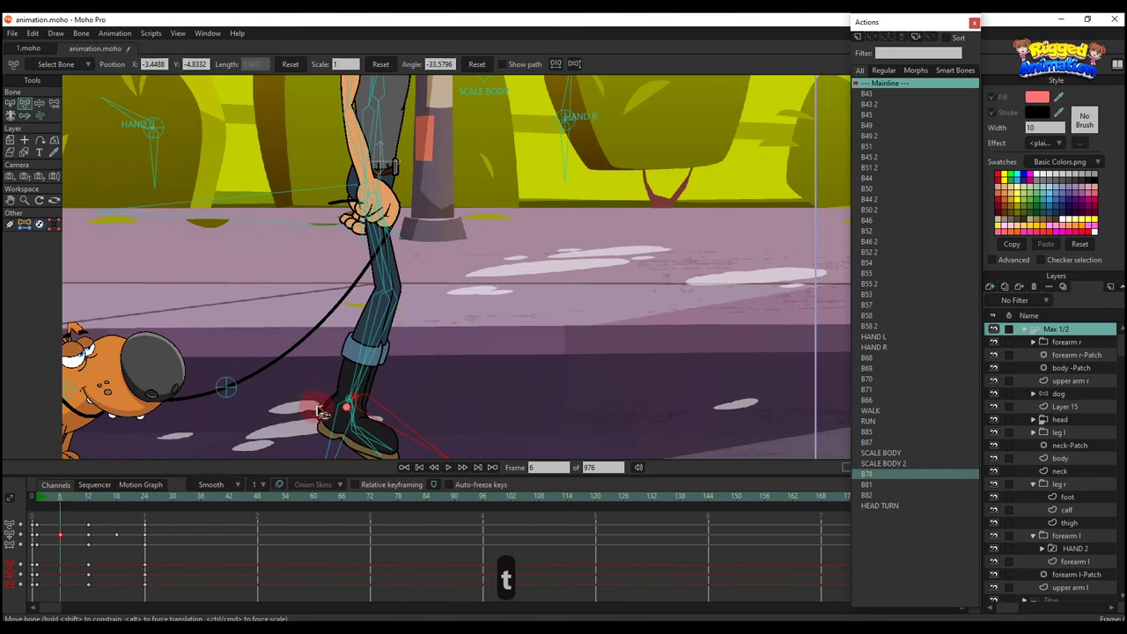
pyautogui.moveTo(364, 405); pyautogui.dragTo(393, 323)
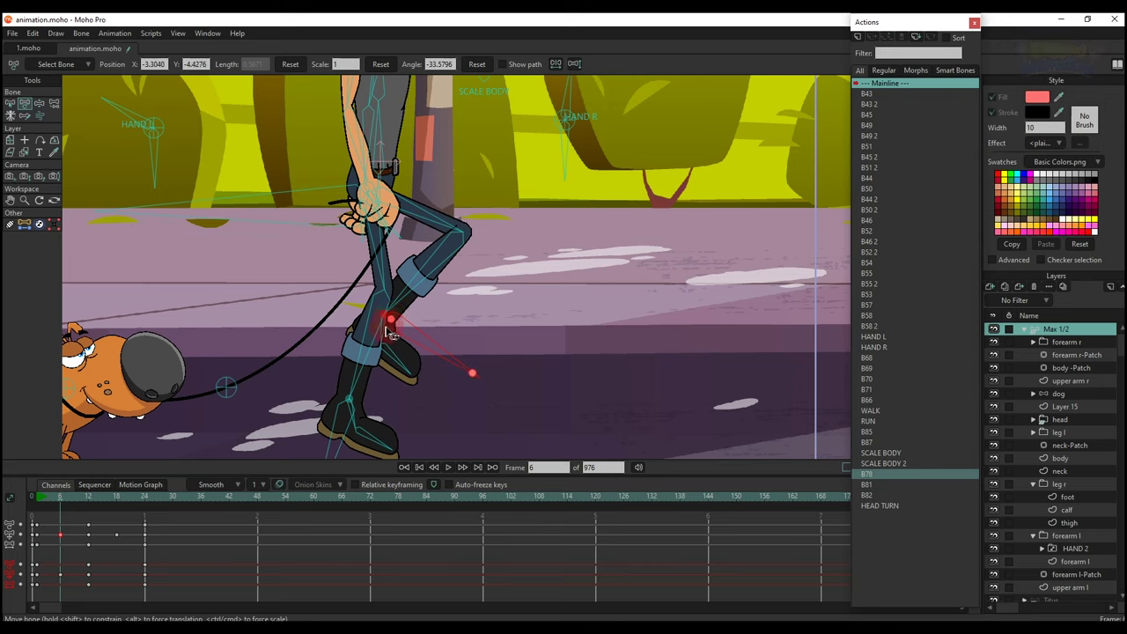
pyautogui.scroll(1, 390, 333)
pyautogui.moveTo(400, 362); pyautogui.dragTo(380, 377)
pyautogui.scroll(-3, 357, 414)
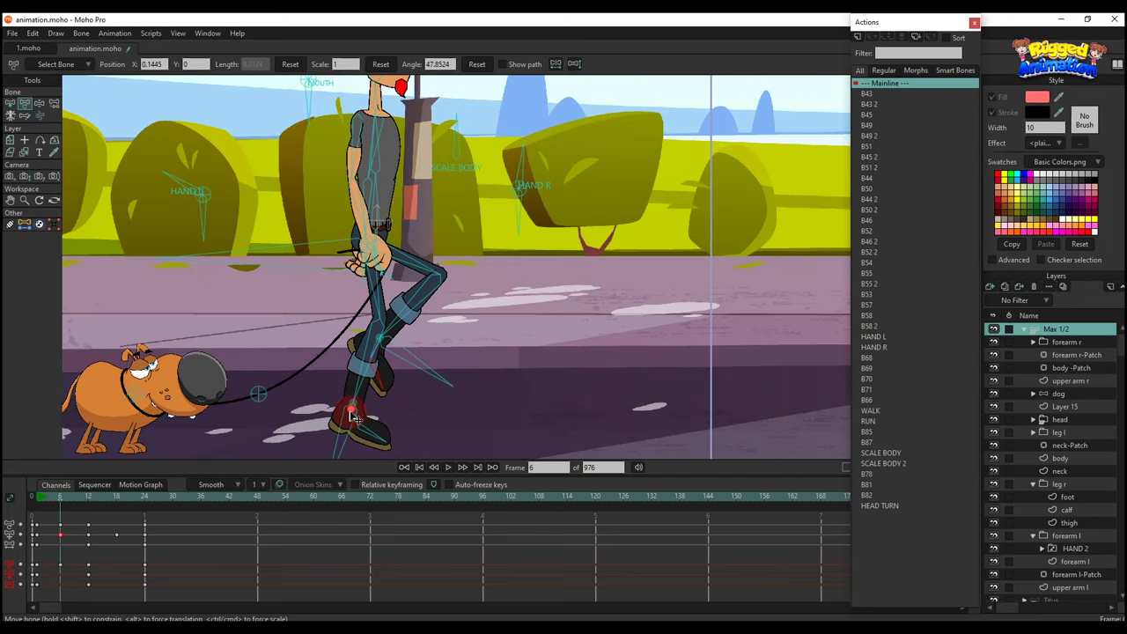
pyautogui.moveTo(355, 419); pyautogui.dragTo(354, 423)
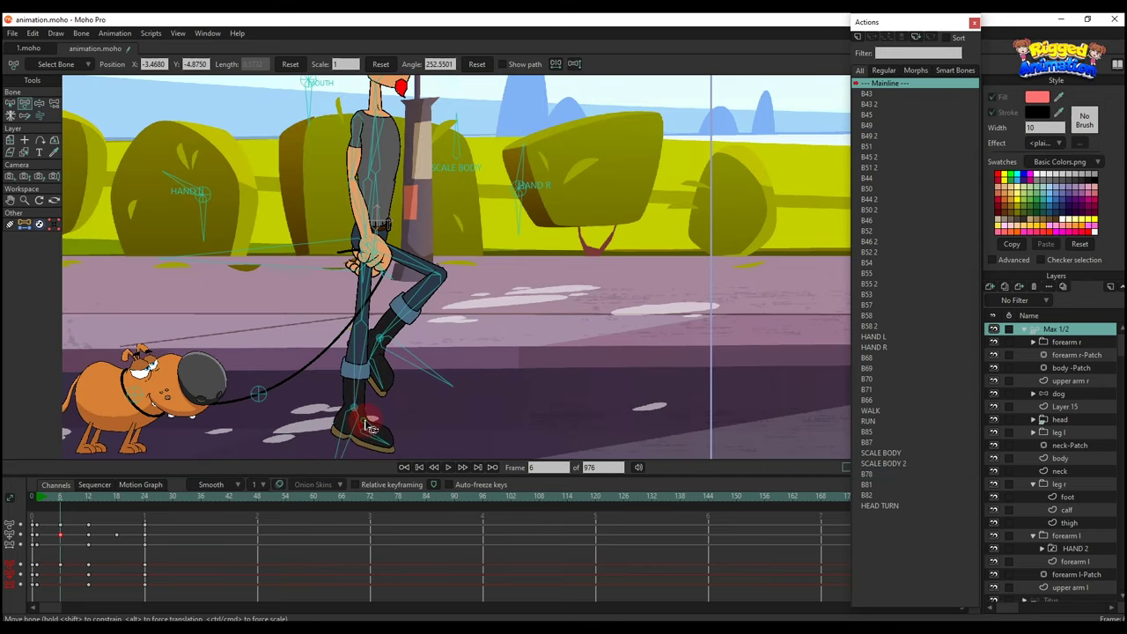
# - Build the opposite passing pose on frame 18 by lifting the other foot with its toes down and planting the supporting foot
pyautogui.moveTo(42, 503); pyautogui.dragTo(89, 515)
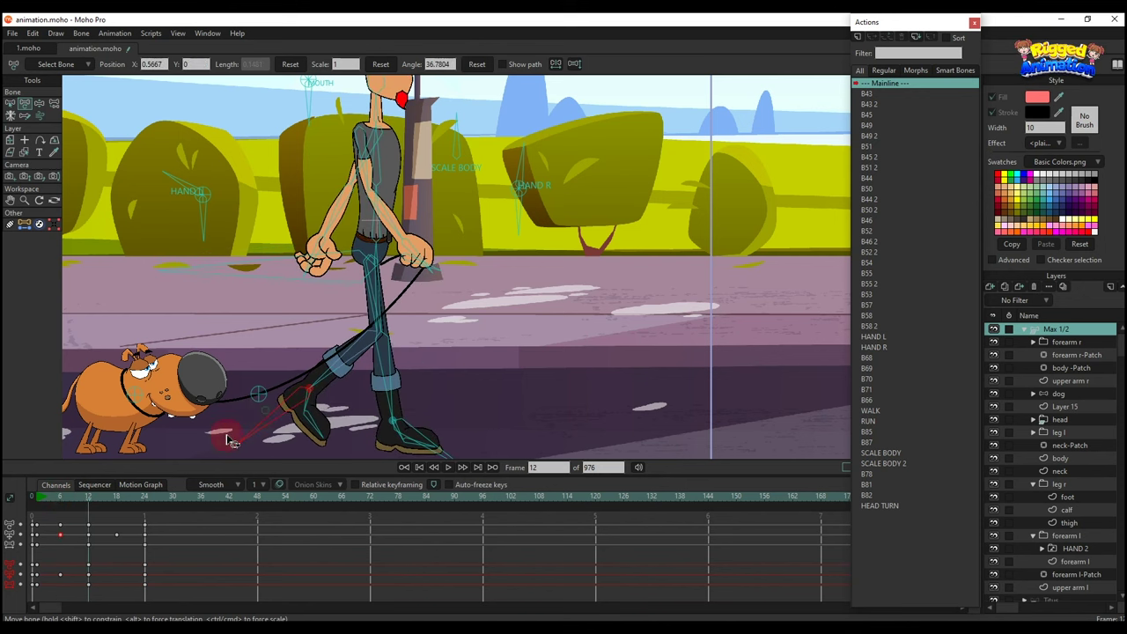
pyautogui.click(120, 505)
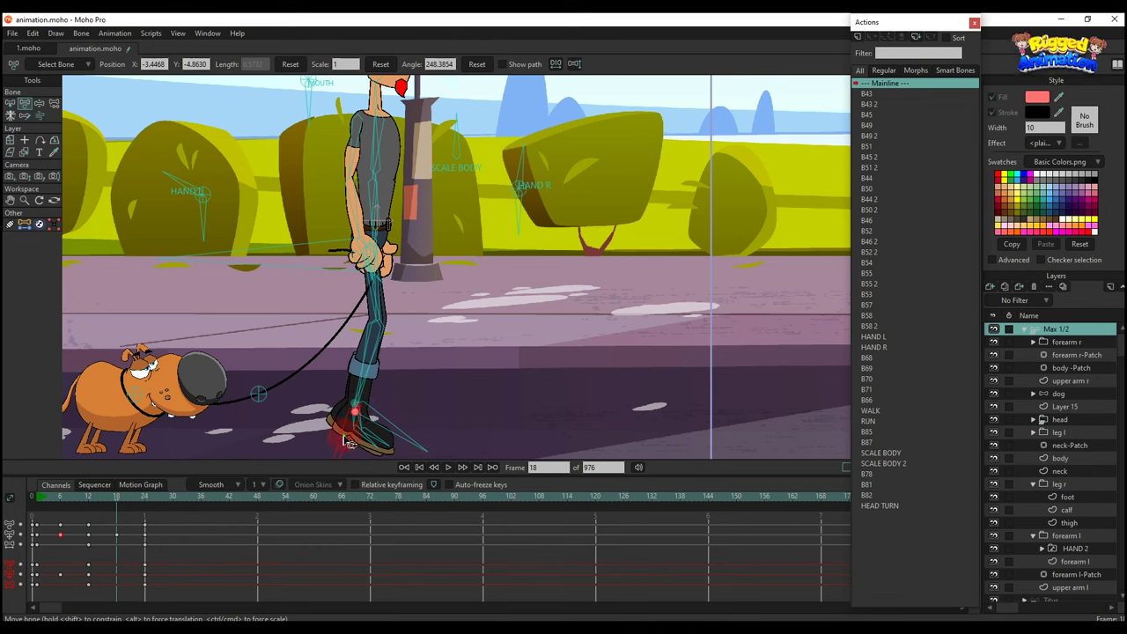
pyautogui.moveTo(352, 411); pyautogui.dragTo(374, 361)
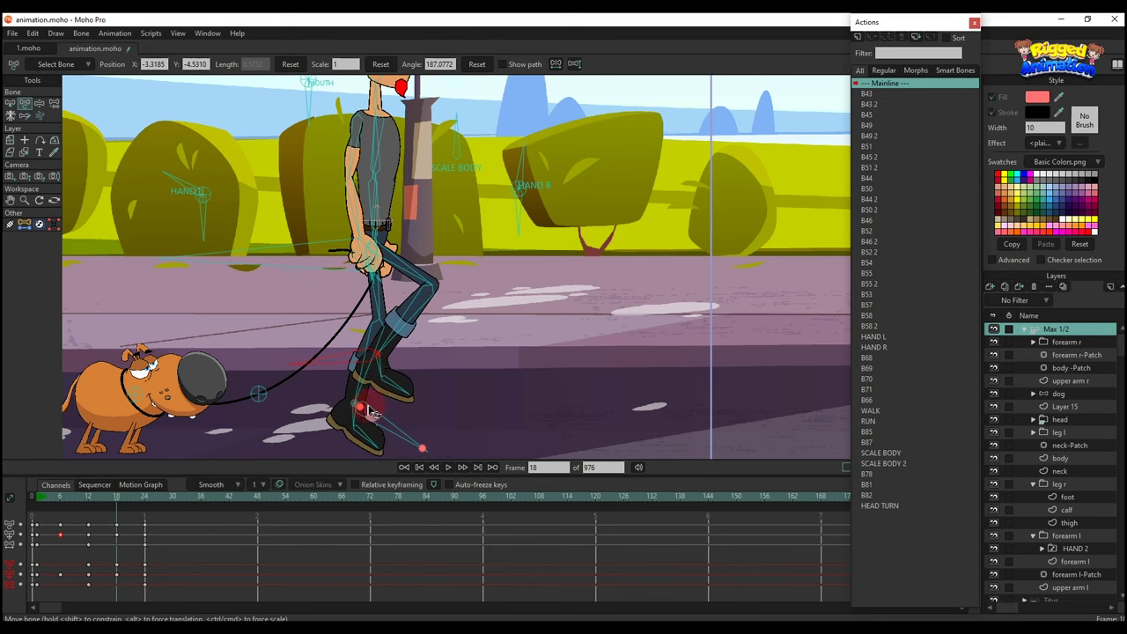
pyautogui.moveTo(364, 411); pyautogui.dragTo(359, 430)
pyautogui.click(370, 443)
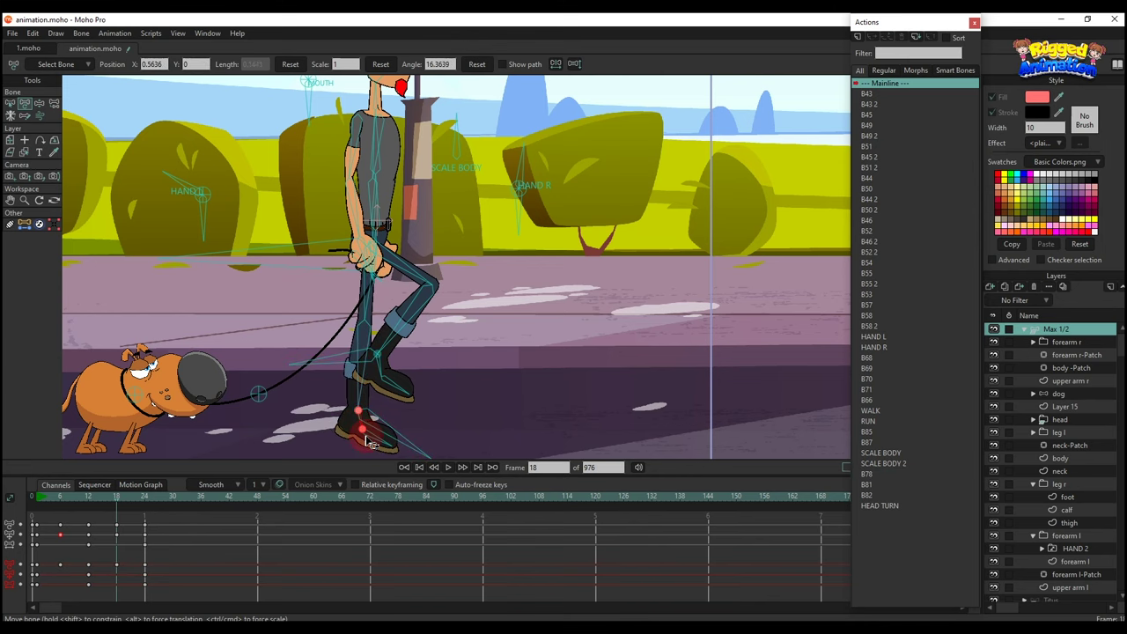
pyautogui.moveTo(379, 448); pyautogui.dragTo(385, 376)
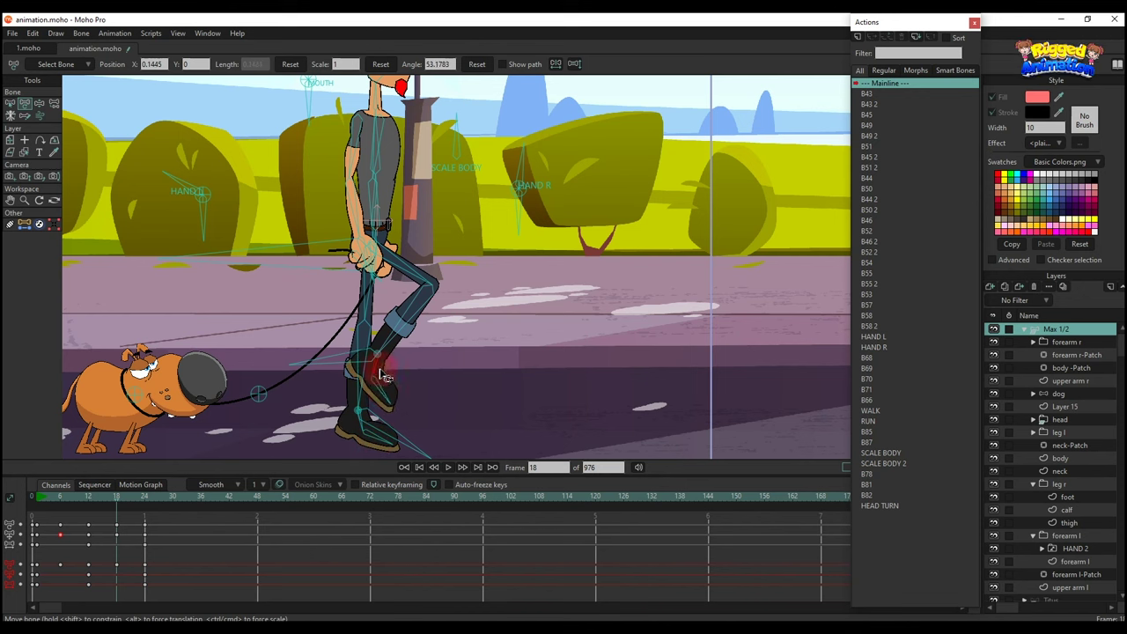
# - Preview the walk, and freeze Max's full bone pose as keyframes on frames 6 and 18
pyautogui.click(62, 501)
pyautogui.scroll(-1, 352, 369)
pyautogui.press('space')
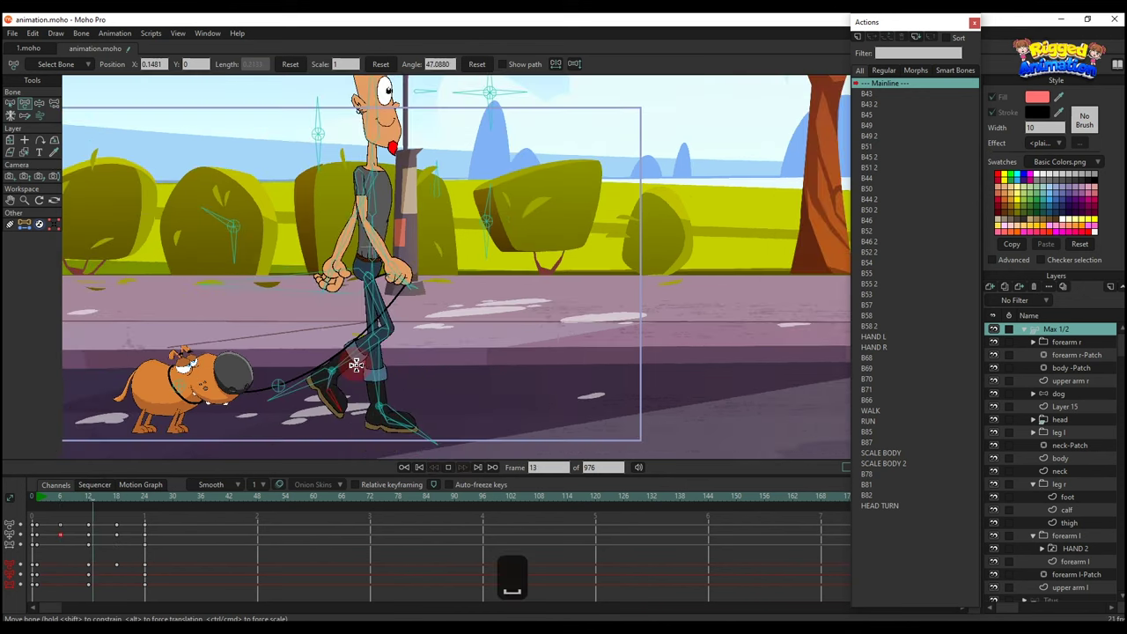
pyautogui.scroll(-1, 352, 374)
pyautogui.press('space')
pyautogui.click(61, 503)
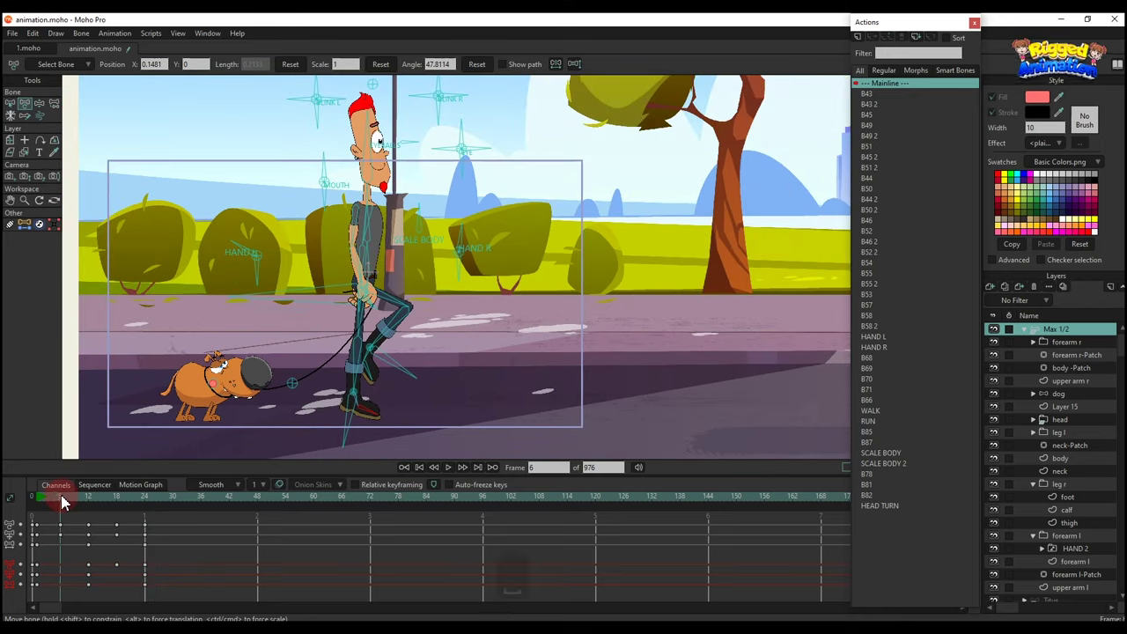
pyautogui.hotkey('ctrl', 'f')
pyautogui.click(117, 499)
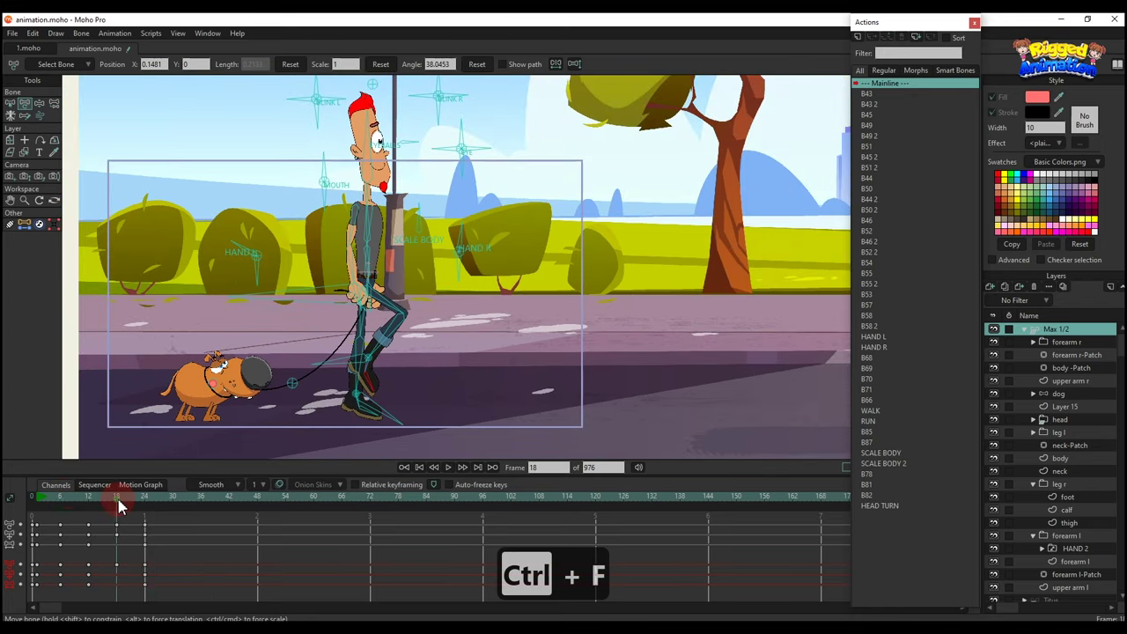
# - Lower Max's body slightly on frame 4 and copy that keyframe to frame 15
pyautogui.click(50, 499)
pyautogui.press('z')
pyautogui.moveTo(321, 300); pyautogui.dragTo(323, 303)
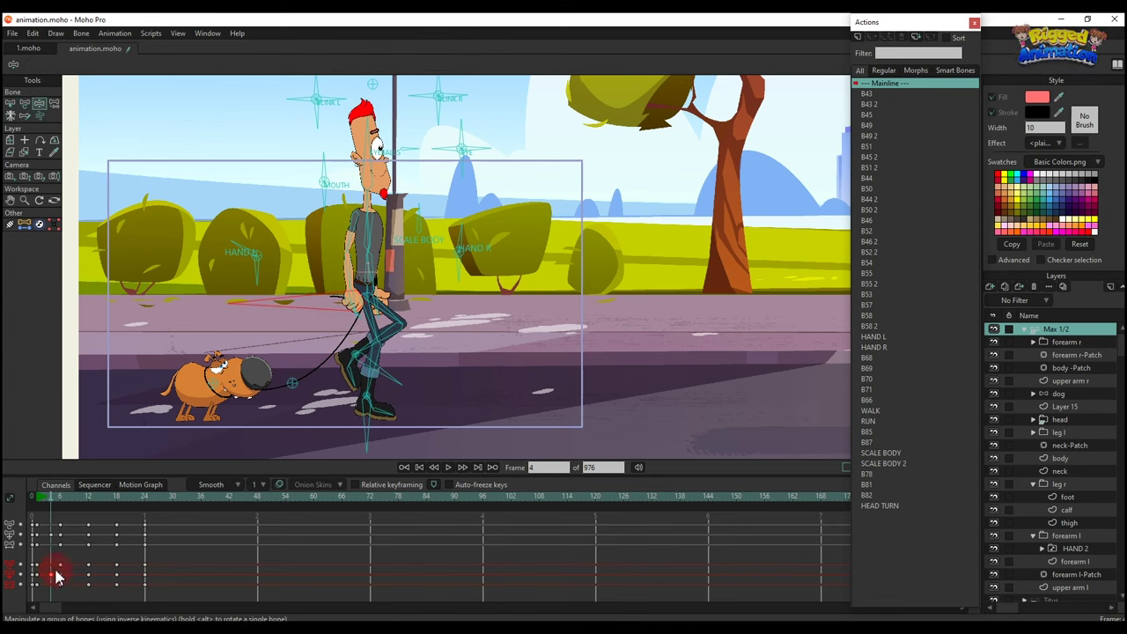
pyautogui.hotkey('ctrl', 'c')
pyautogui.click(104, 502)
pyautogui.hotkey('ctrl', 'v')
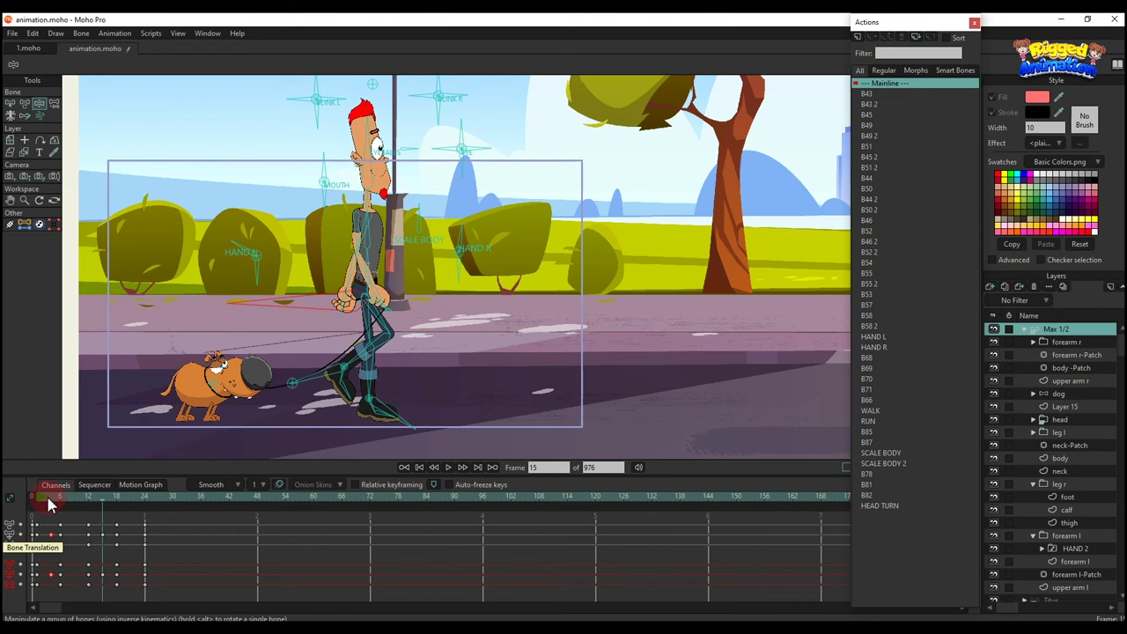
# - Refine the rotation of Max's forearms and hands on frames 1, 6, 12 and 18, and preview the arm swing
pyautogui.moveTo(49, 501)
pyautogui.mouseDown()
pyautogui.moveTo(65, 501)
pyautogui.moveTo(36, 499)
pyautogui.mouseUp()
pyautogui.press('t')
pyautogui.scroll(2, 301, 314)
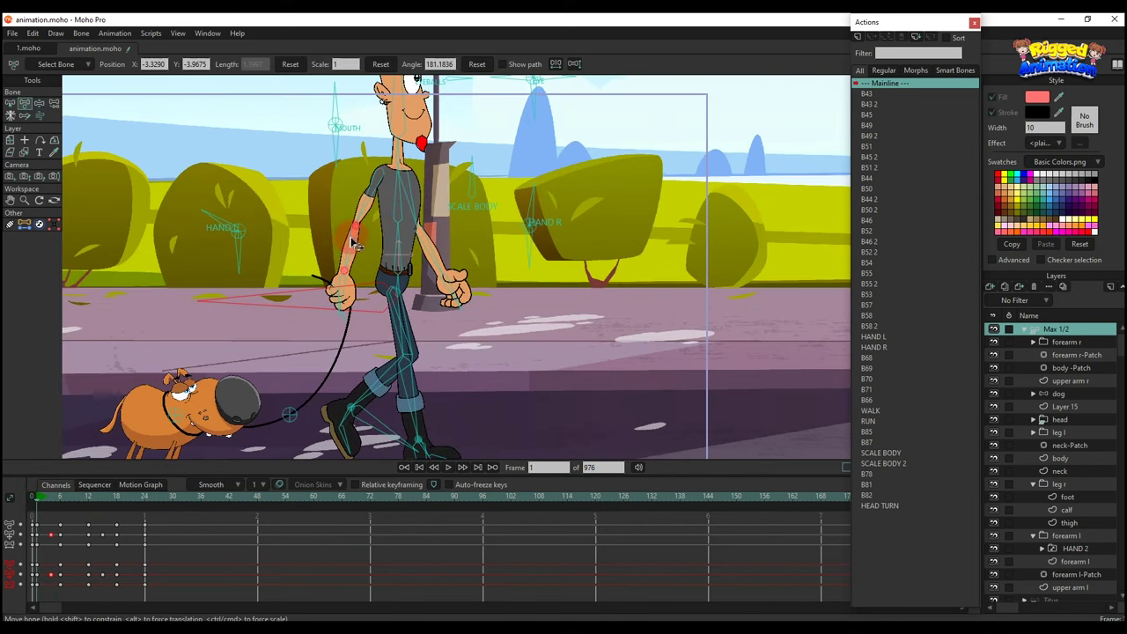
pyautogui.click(156, 350)
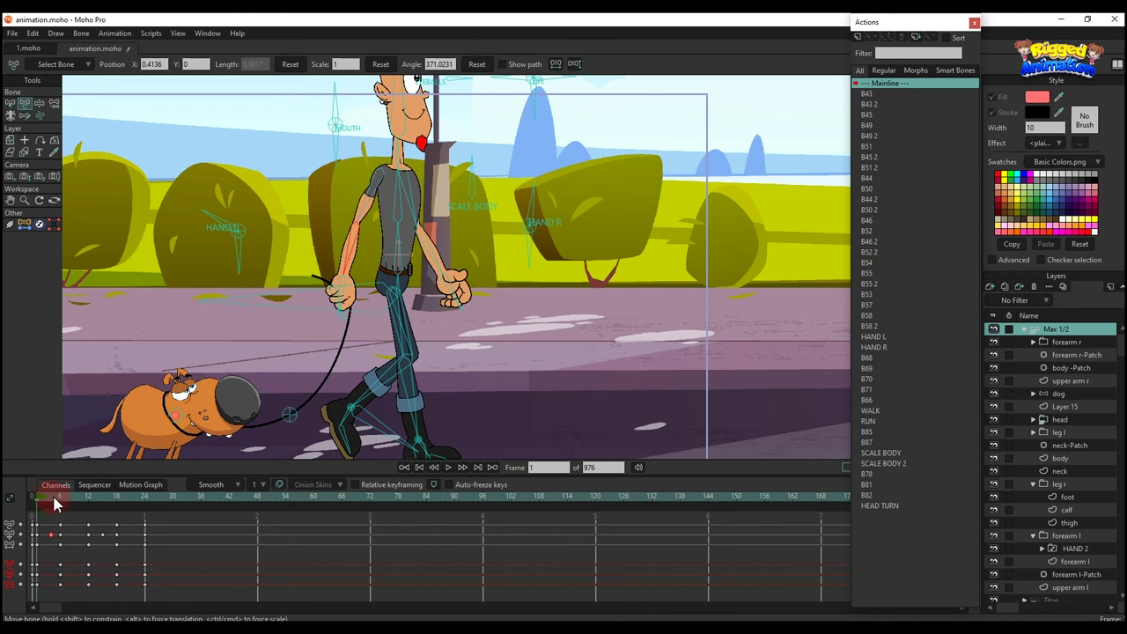
pyautogui.moveTo(48, 504); pyautogui.dragTo(59, 503)
pyautogui.scroll(2, 417, 247)
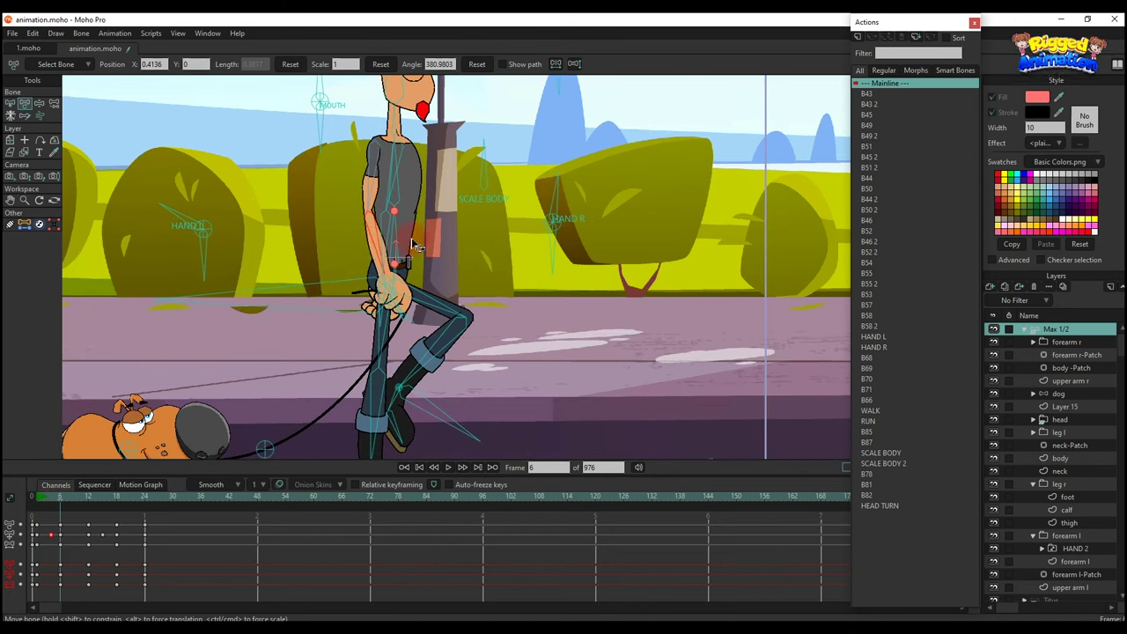
pyautogui.moveTo(374, 251); pyautogui.dragTo(357, 302)
pyautogui.moveTo(48, 500); pyautogui.dragTo(89, 509)
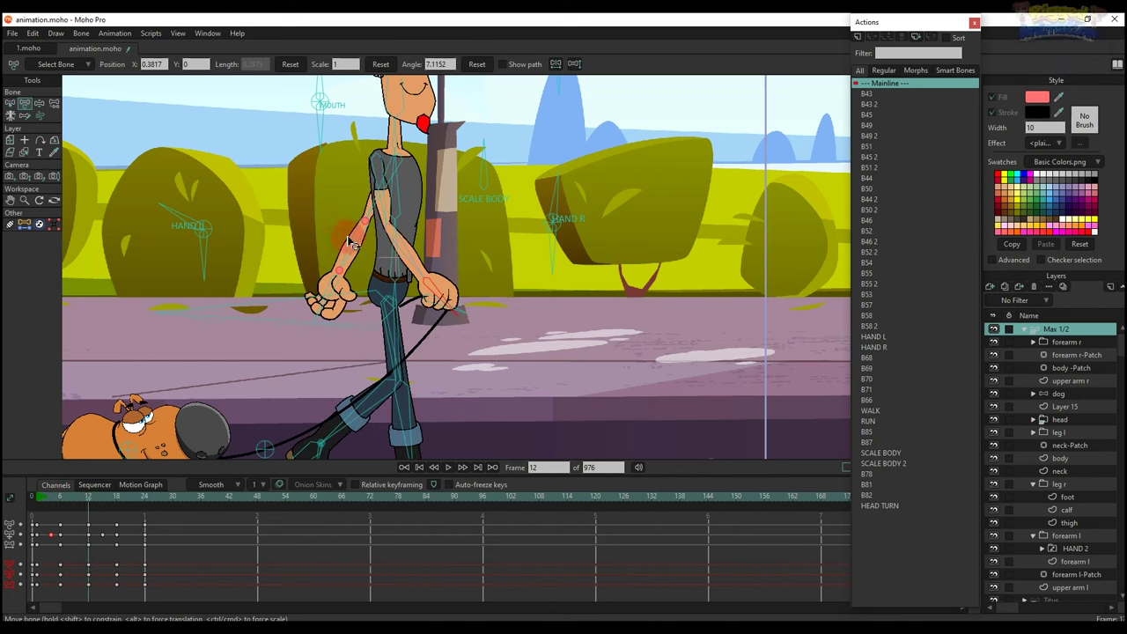
pyautogui.click(119, 500)
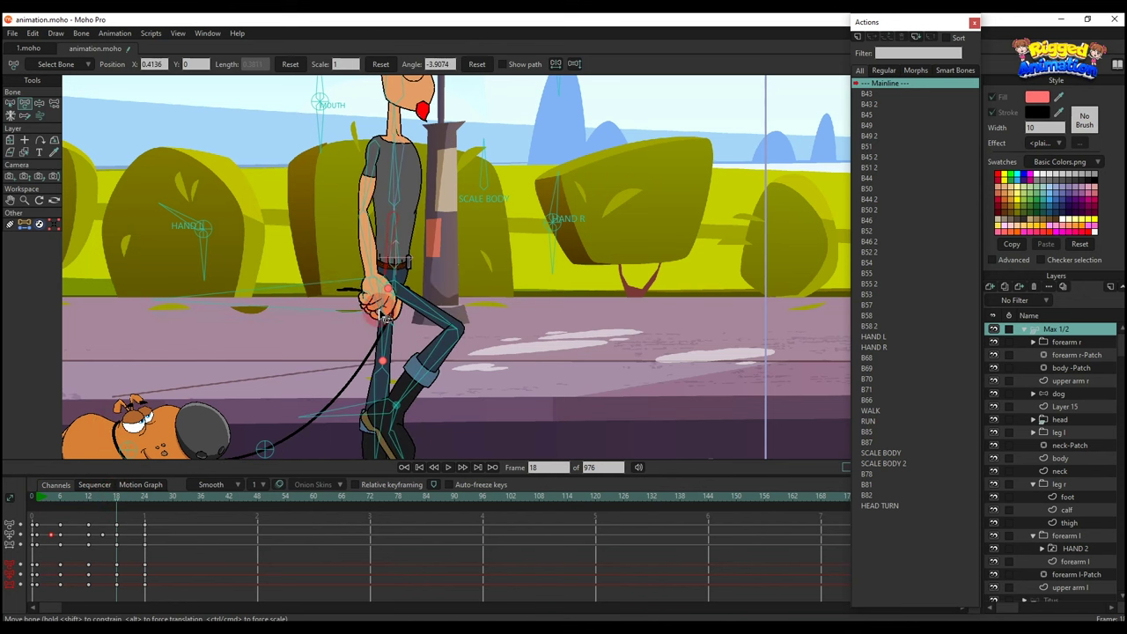
pyautogui.scroll(2, 385, 317)
pyautogui.scroll(-3, 391, 281)
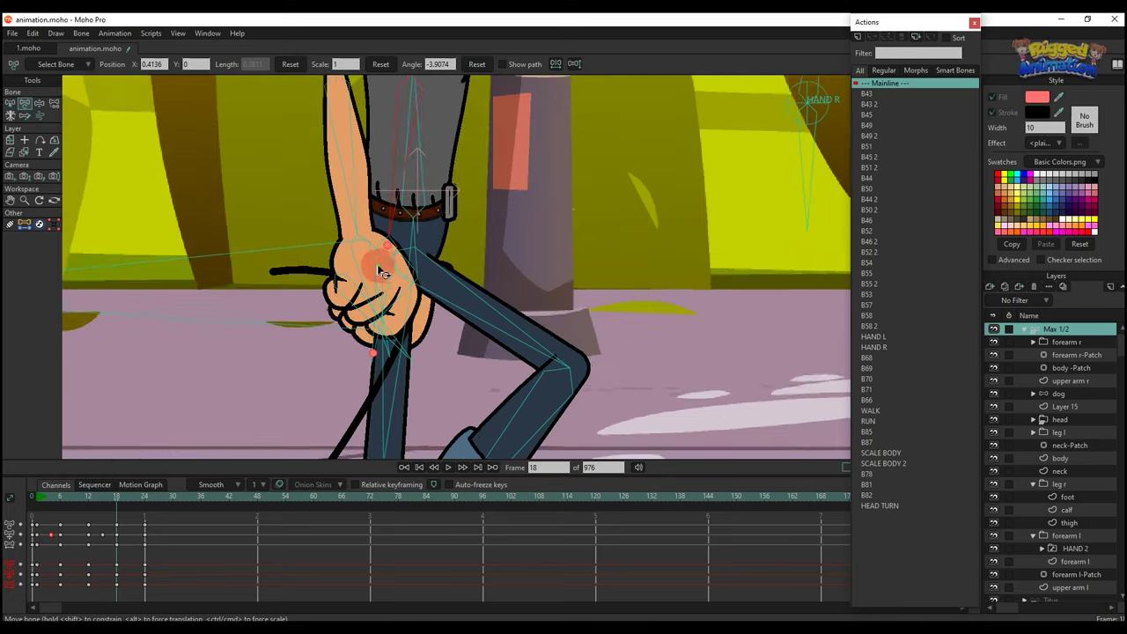
pyautogui.press('space')
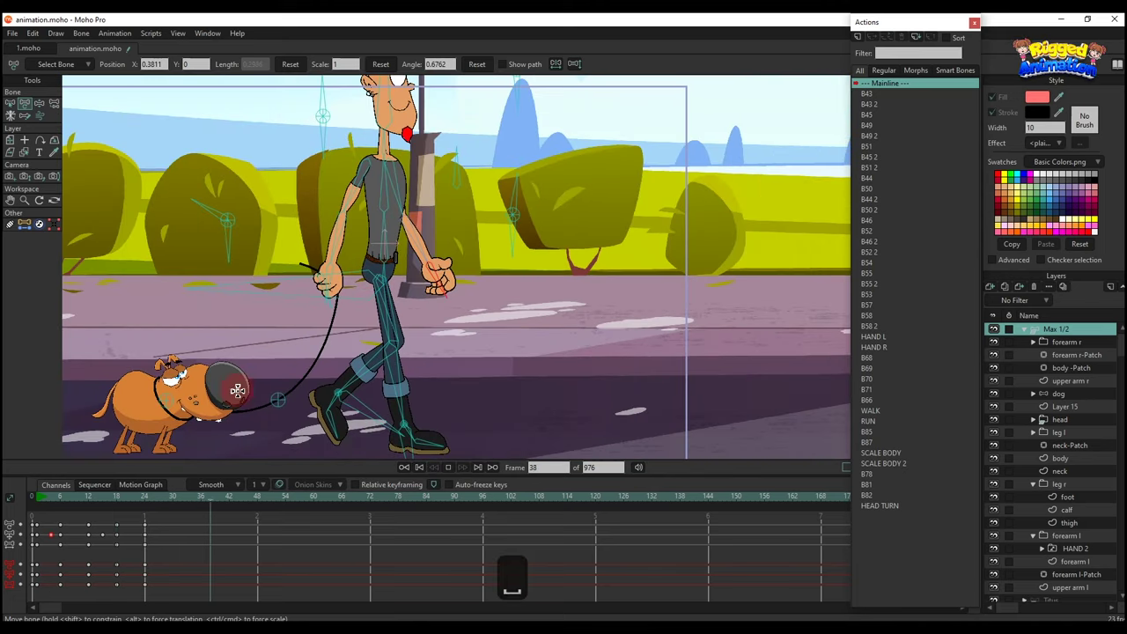
# - Set all of Max's frame 24 keyframes to Cycle interpolation looping back to frame 2, and play the looping walk
pyautogui.moveTo(50, 508); pyautogui.dragTo(146, 526)
pyautogui.moveTo(162, 606); pyautogui.dragTo(141, 511)
pyautogui.rightClick(146, 528)
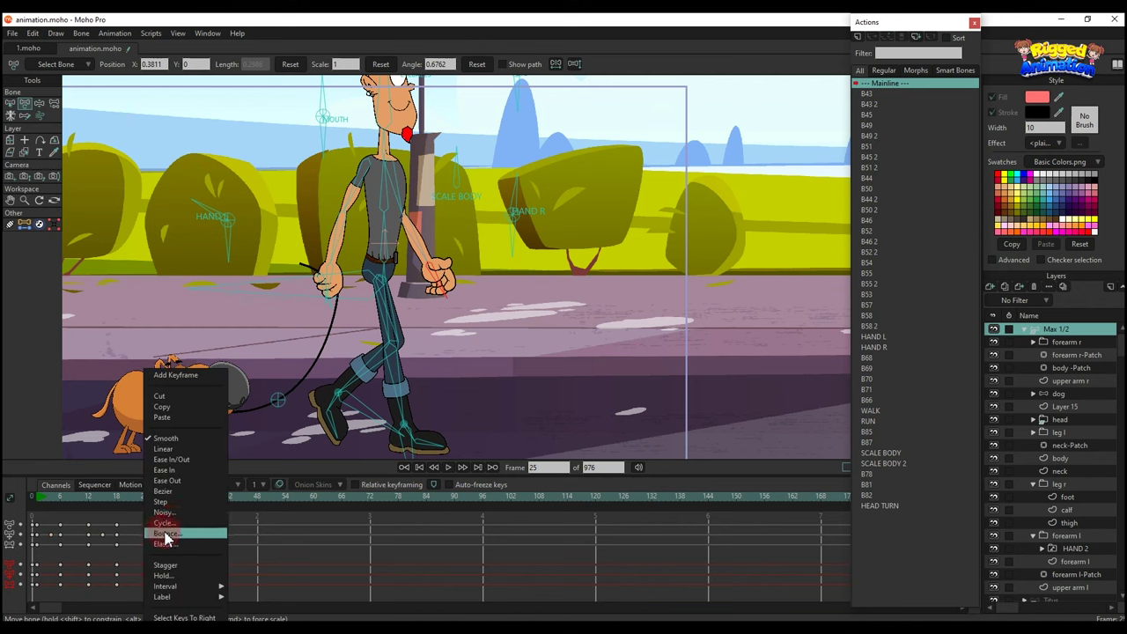
pyautogui.click(177, 525)
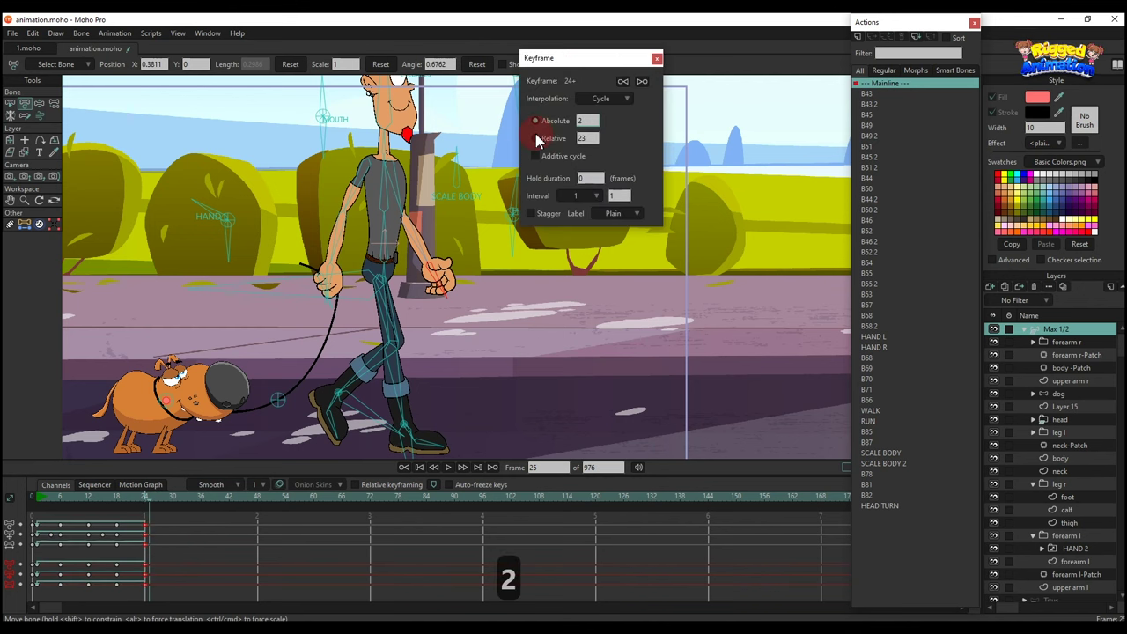
pyautogui.click(536, 138)
pyautogui.click(657, 59)
pyautogui.click(246, 555)
pyautogui.scroll(-2, 463, 347)
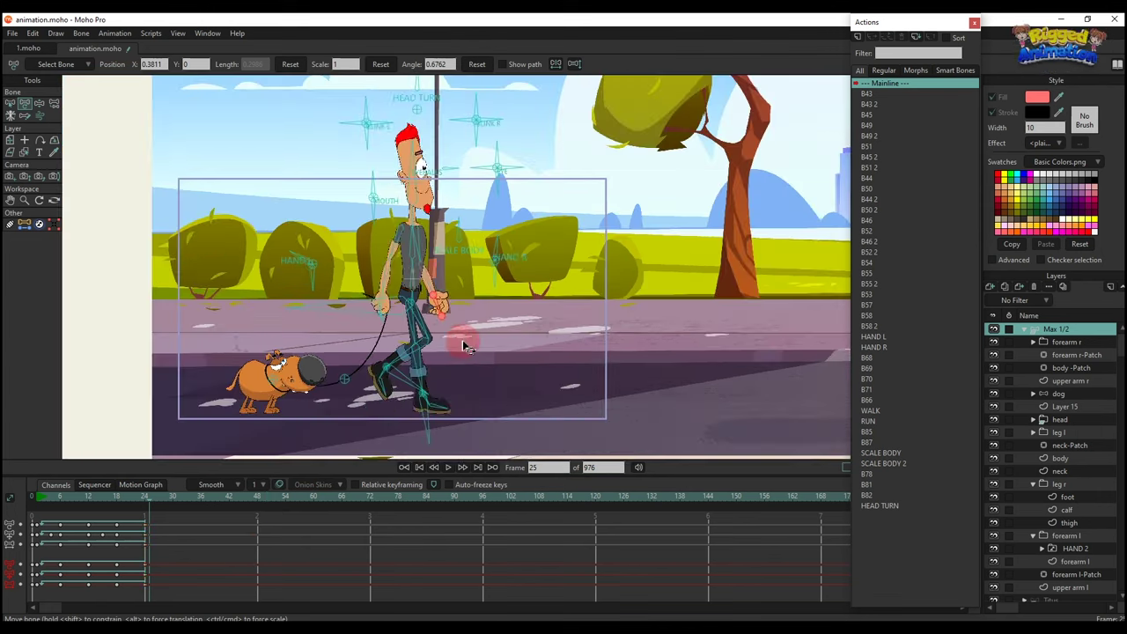
pyautogui.press('space')
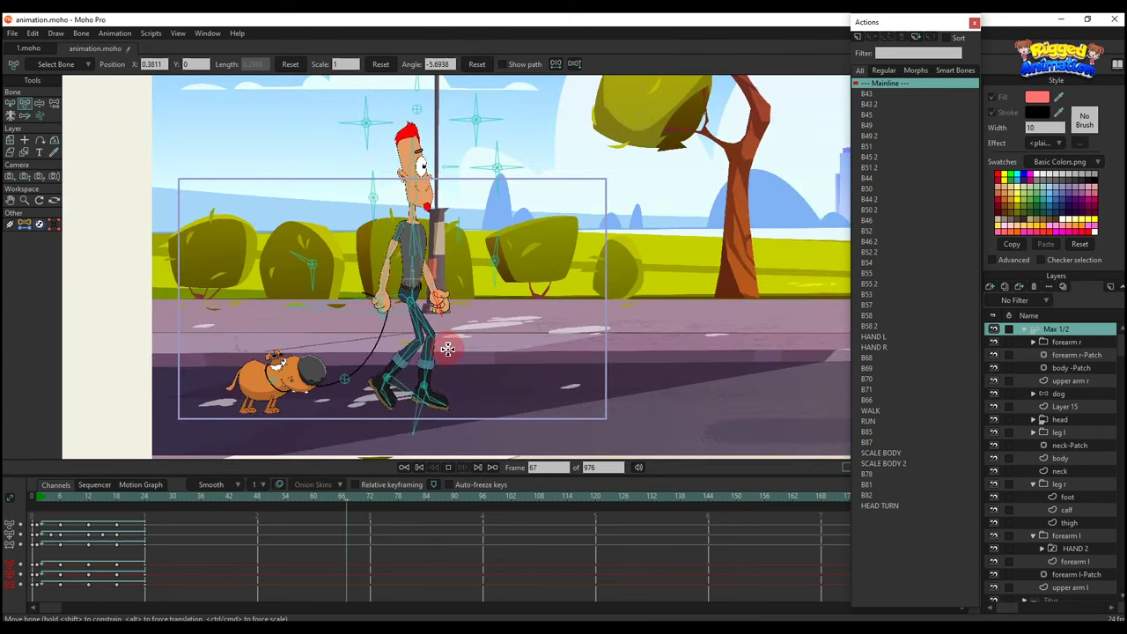
# - Move the leash's middle control bone toward Max on frame 12, delete the extra keyframes on either side, and preview the leash
pyautogui.moveTo(86, 512); pyautogui.dragTo(89, 513)
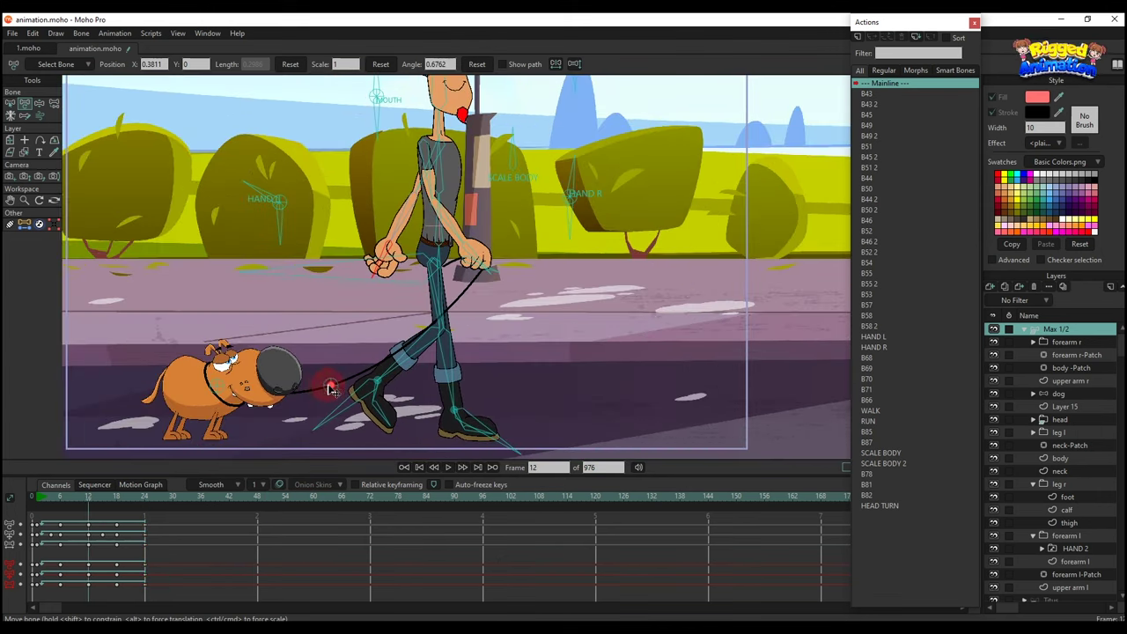
pyautogui.moveTo(330, 388); pyautogui.dragTo(403, 381)
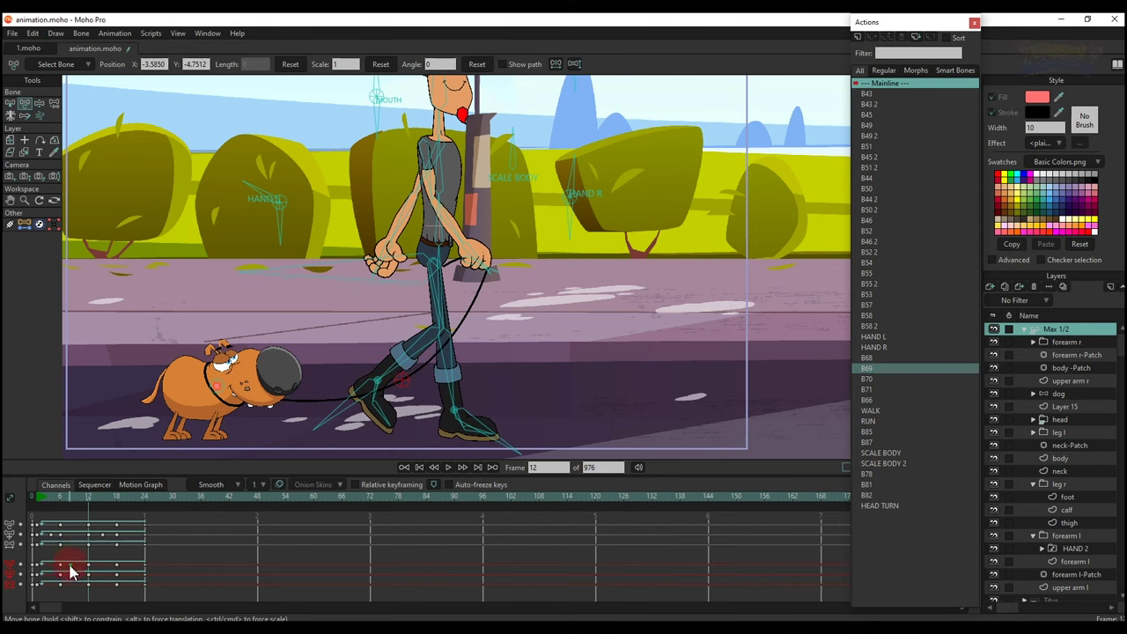
pyautogui.press('BackSpace')
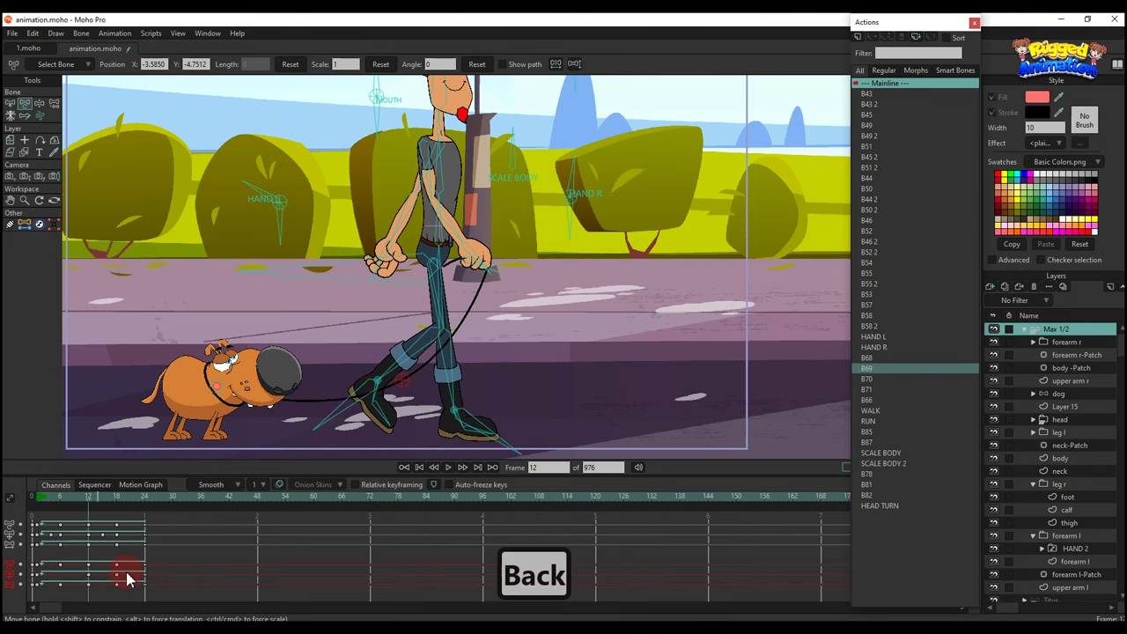
pyautogui.press('BackSpace')
pyautogui.click(41, 499)
pyautogui.press('space')
pyautogui.scroll(-2, 377, 317)
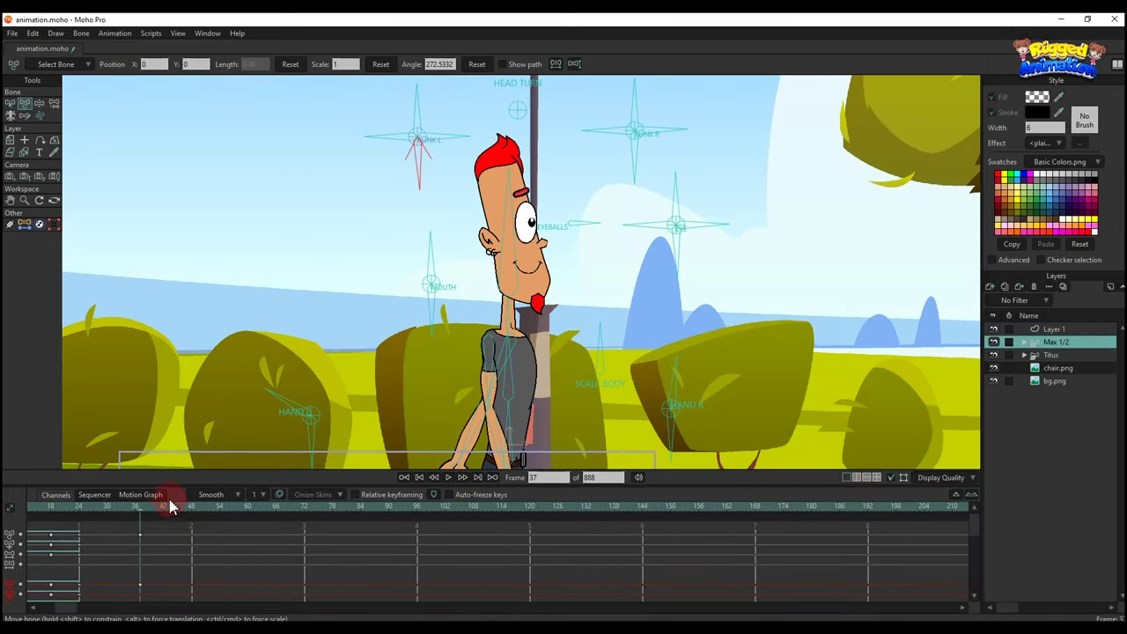
# - Close Max's eye on frame 42 with the BLINK L bone and copy the closed keyframe to frame 45
pyautogui.click(164, 505)
pyautogui.moveTo(420, 167); pyautogui.dragTo(364, 164)
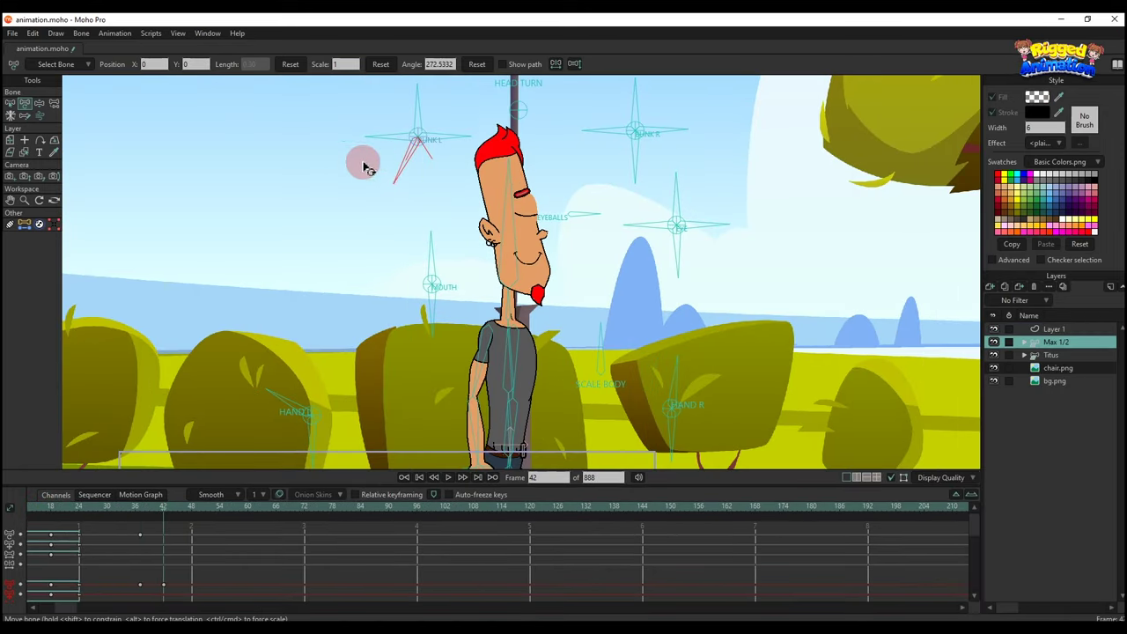
pyautogui.moveTo(171, 563); pyautogui.dragTo(158, 518)
pyautogui.hotkey('ctrl', 'c')
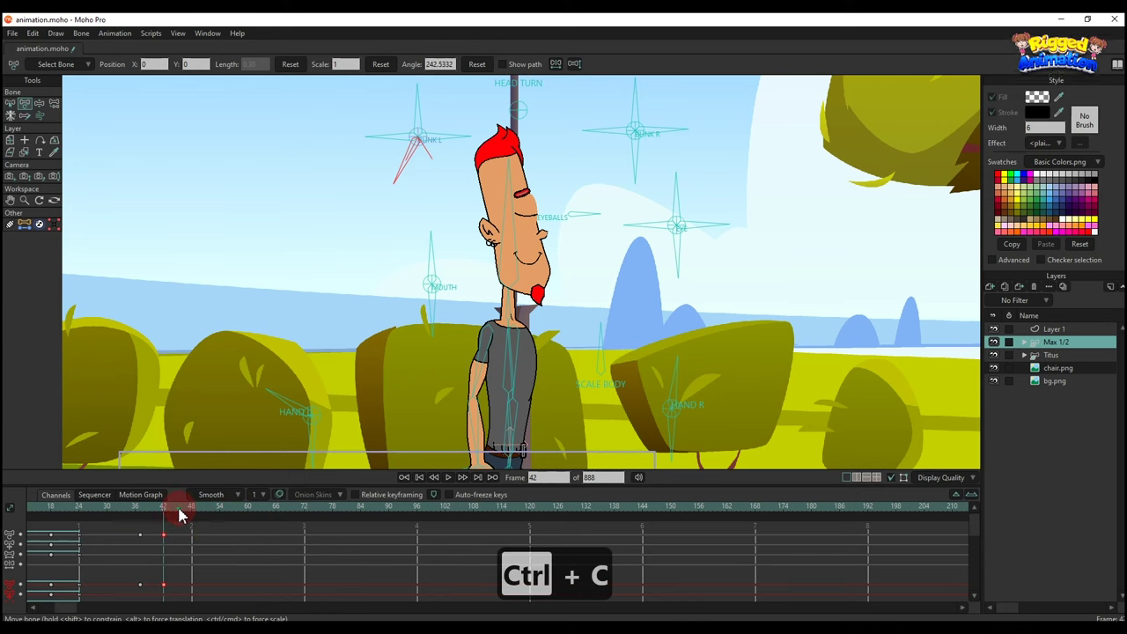
pyautogui.click(178, 508)
pyautogui.hotkey('ctrl', 'v')
# - Copy the open-eye keyframe from frame 37 to frame 50 to end the blink
pyautogui.moveTo(153, 594); pyautogui.dragTo(115, 516)
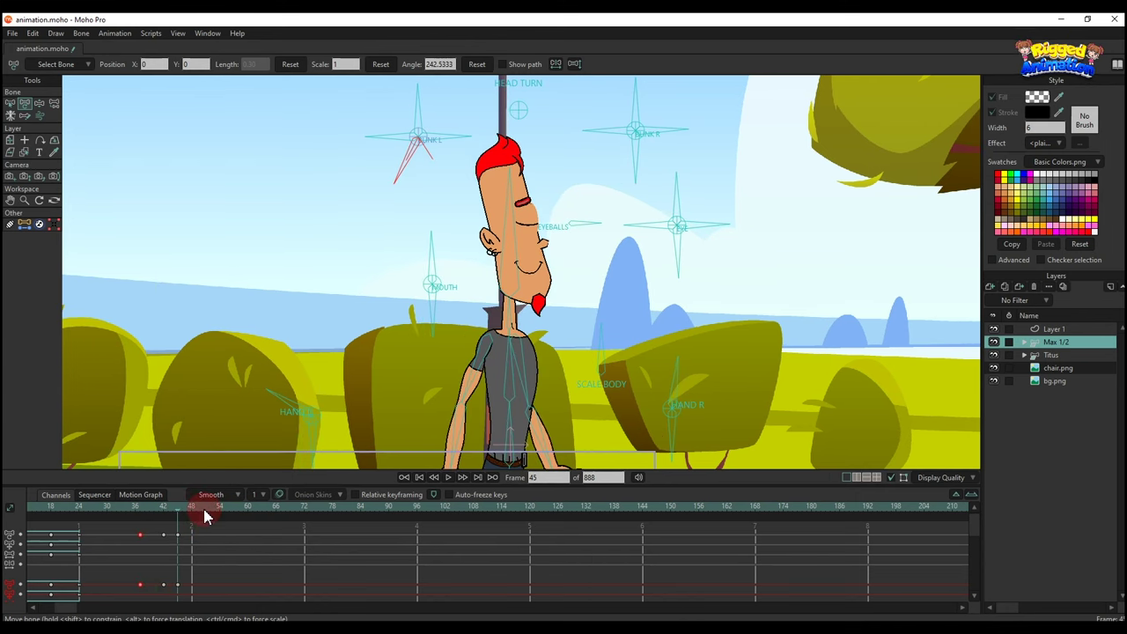
pyautogui.hotkey('ctrl', 'c')
pyautogui.click(199, 508)
pyautogui.hotkey('ctrl', 'v')
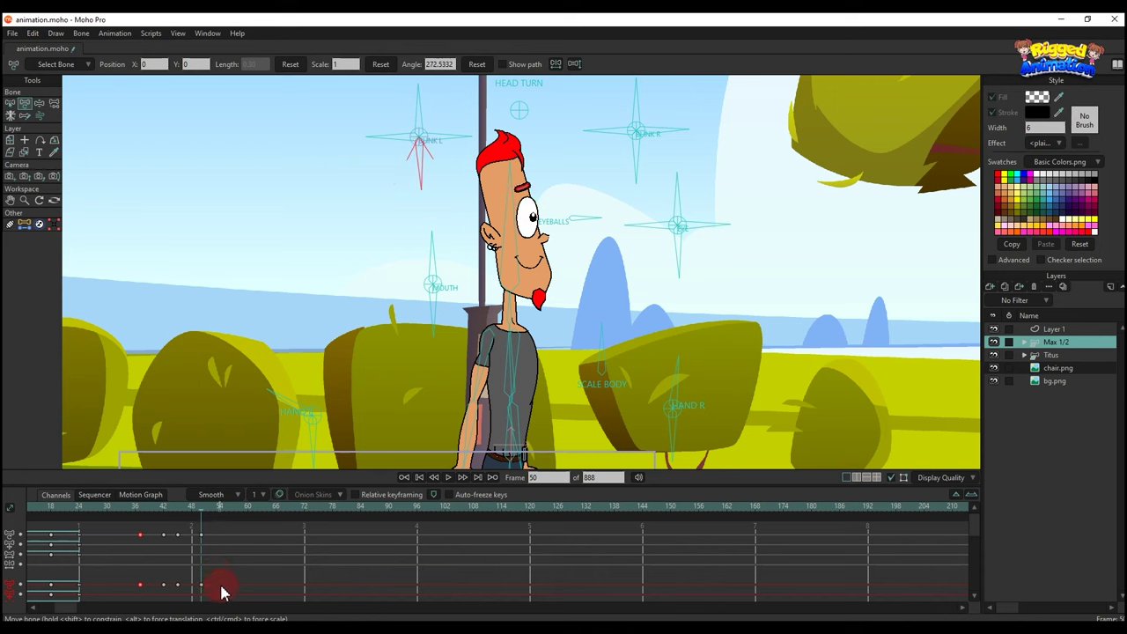
# - Copy Max's blink keyframes from frames 37 to 50 and paste them starting at frame 89
pyautogui.moveTo(222, 588); pyautogui.dragTo(94, 508)
pyautogui.hotkey('ctrl', 'c')
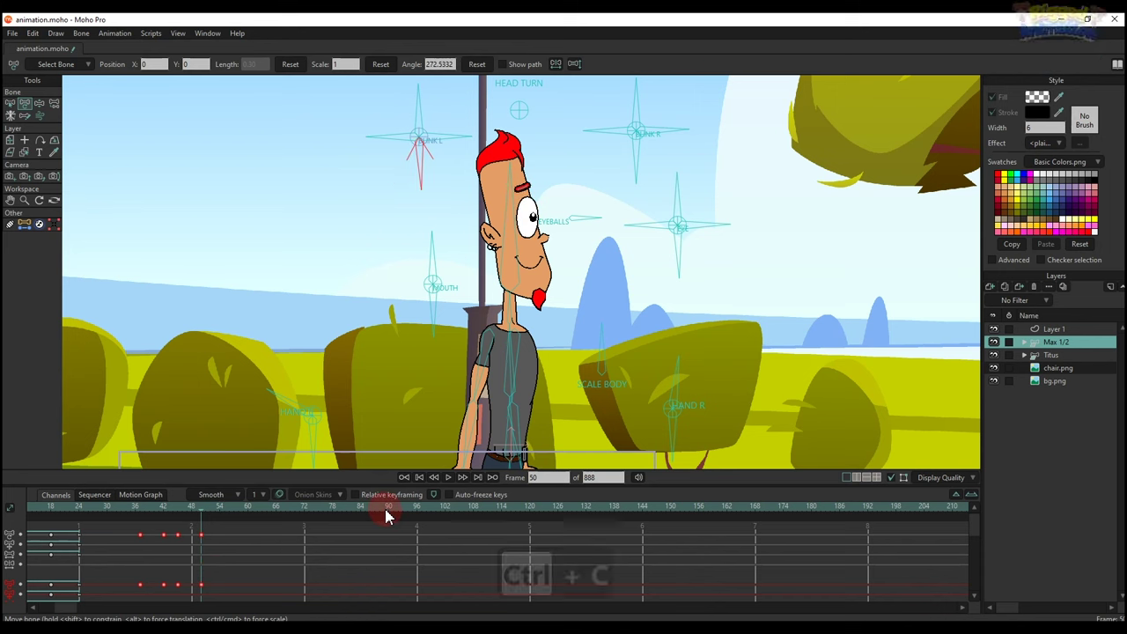
pyautogui.click(386, 515)
pyautogui.click(445, 534)
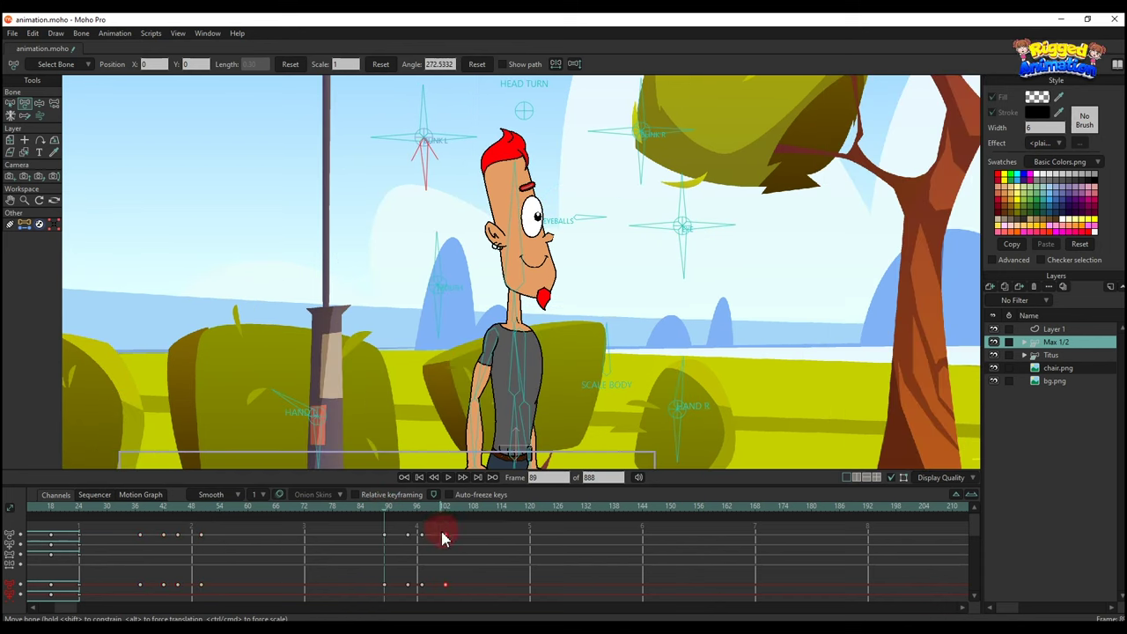
# - Set Max's final blink keyframe on frame 102 to Cycle interpolation returning to absolute frame 51, and scrub through the blink
pyautogui.rightClick(444, 533)
pyautogui.click(465, 528)
pyautogui.click(206, 507)
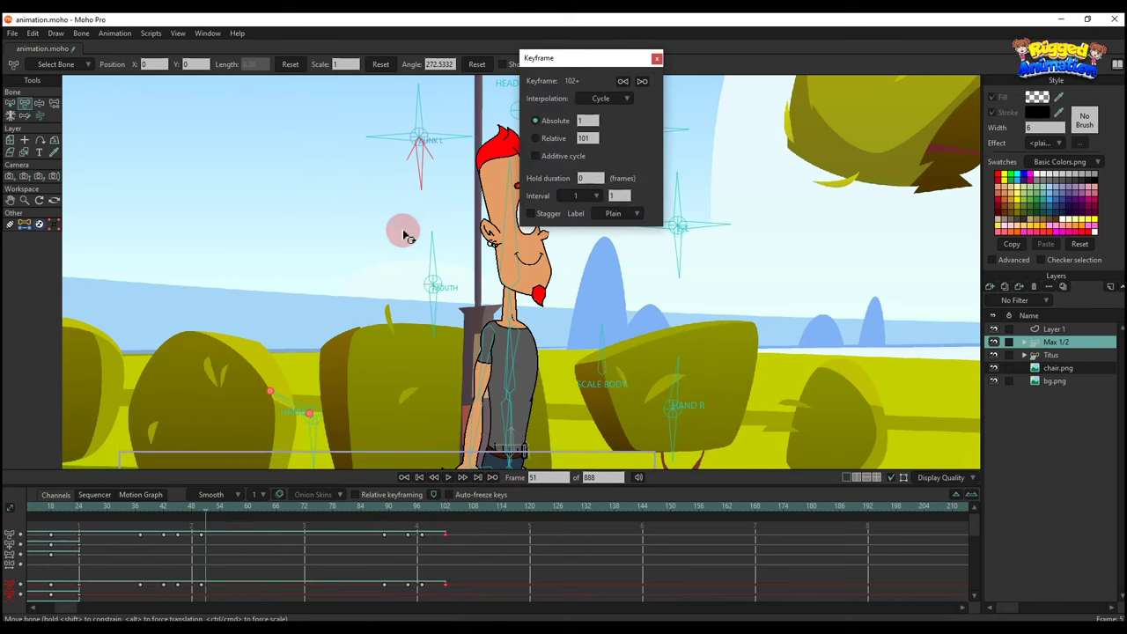
pyautogui.click(585, 136)
pyautogui.write('51')
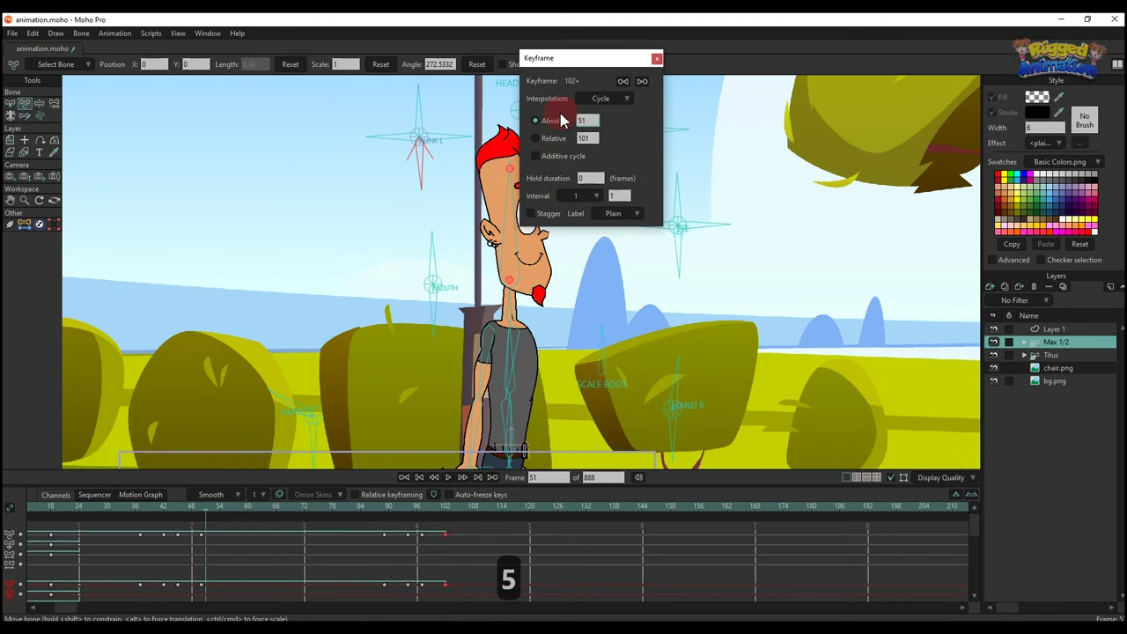
pyautogui.press('Return')
pyautogui.click(720, 32)
pyautogui.click(296, 406)
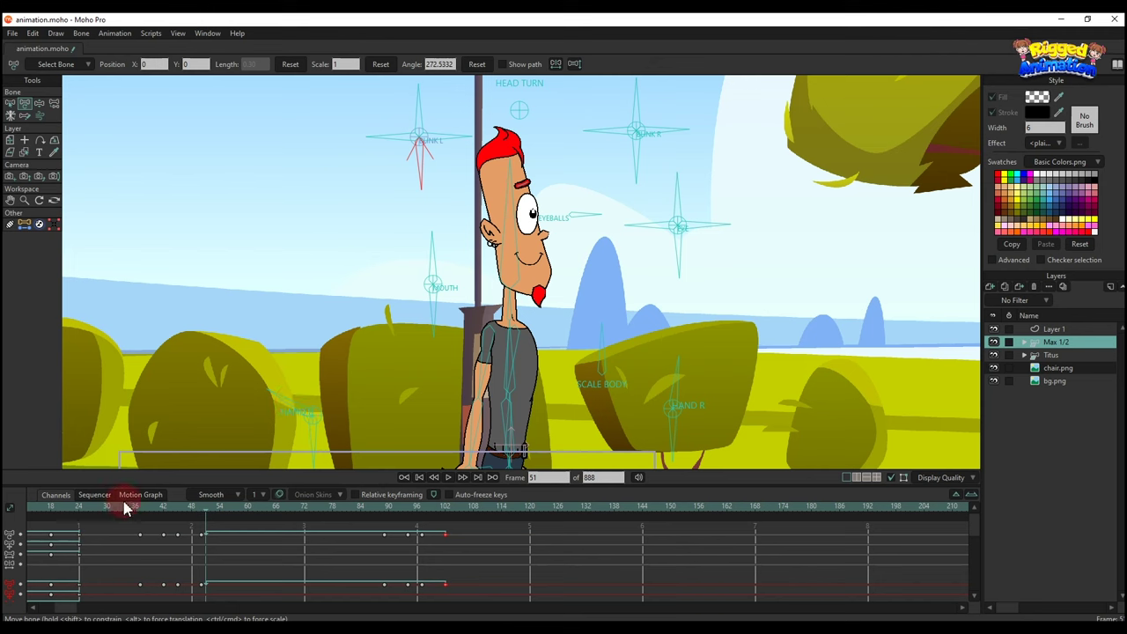
pyautogui.moveTo(123, 508); pyautogui.dragTo(334, 519)
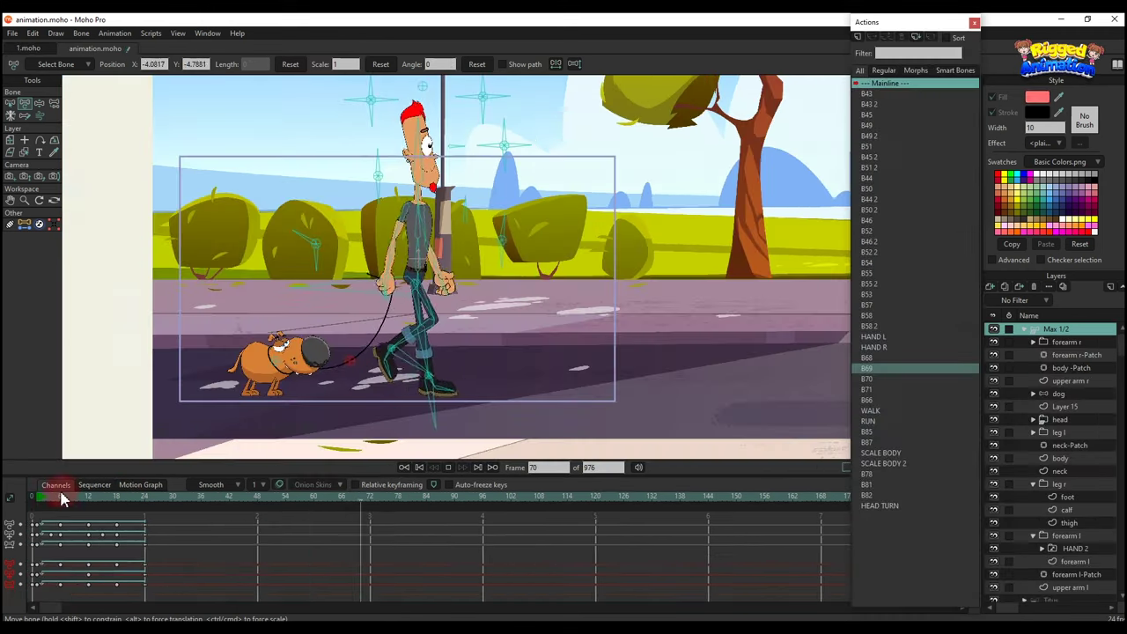
# - Lower the leash's middle control bone to about X -4.02, Y -5.06 on frame 1 and copy all frame 1 keyframes to frame 24
pyautogui.press('space')
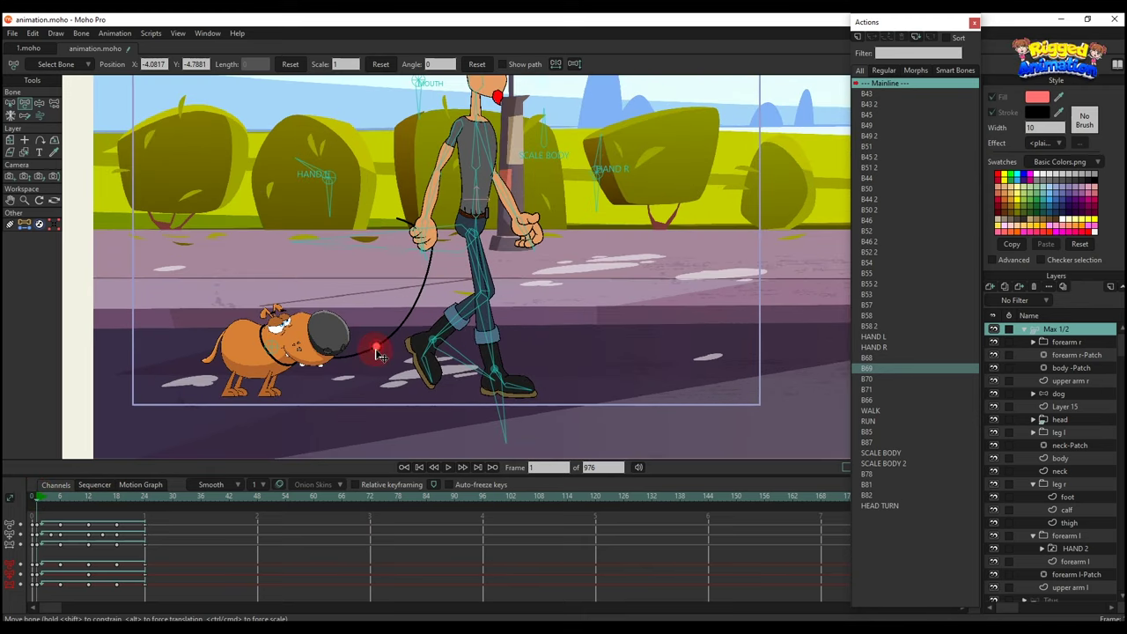
pyautogui.moveTo(373, 345); pyautogui.dragTo(385, 385)
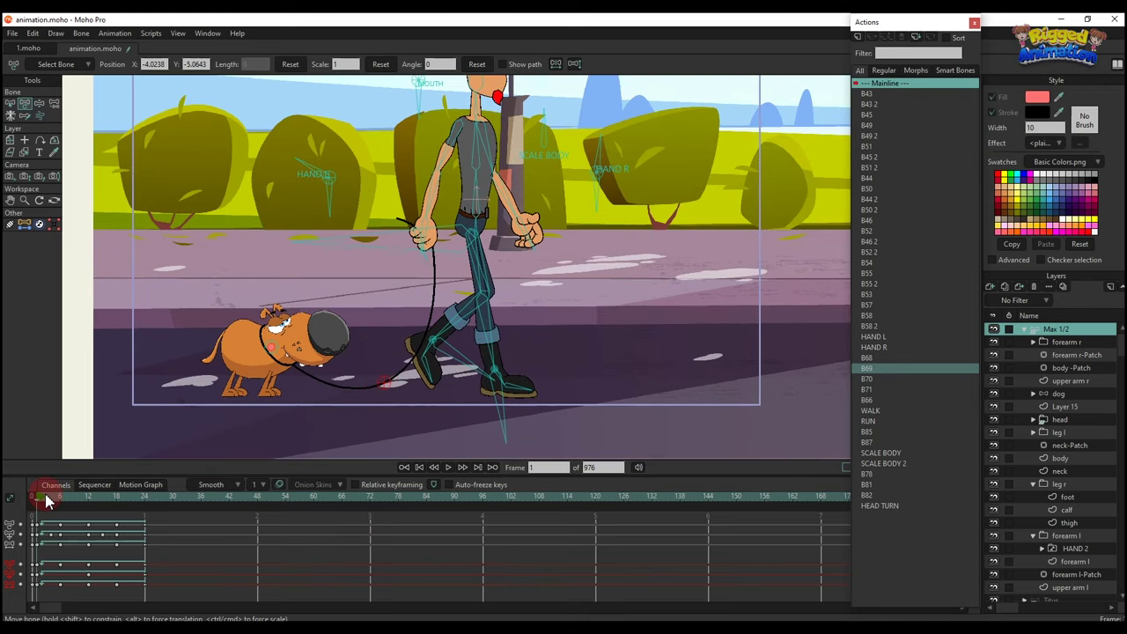
pyautogui.moveTo(49, 502); pyautogui.dragTo(92, 510)
pyautogui.moveTo(108, 511); pyautogui.dragTo(143, 514)
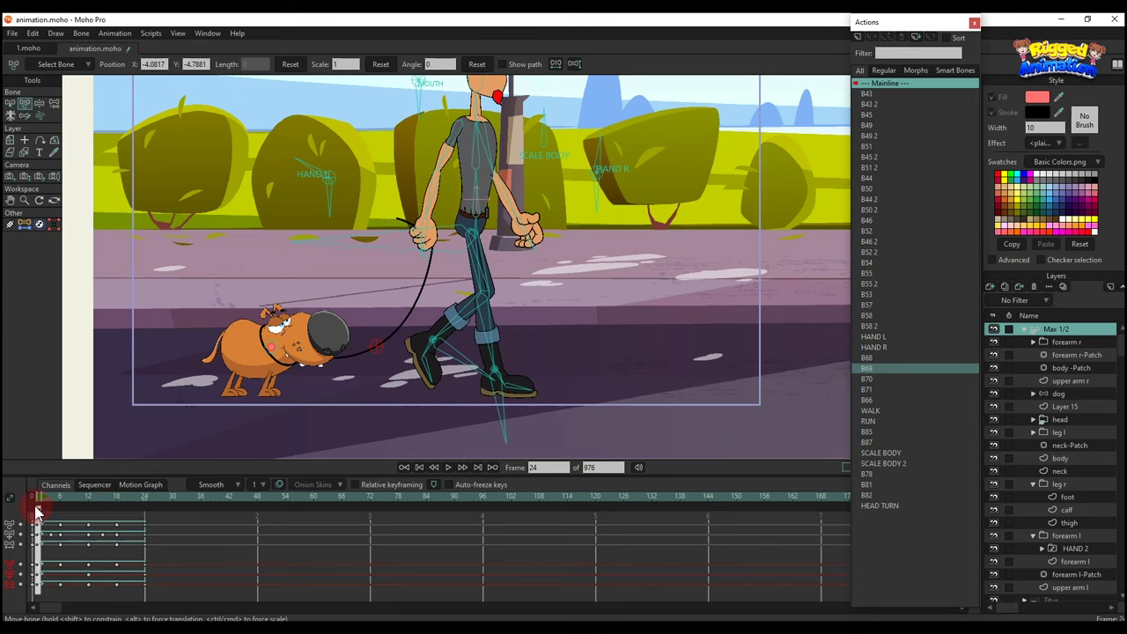
pyautogui.hotkey('ctrl', 'c')
pyautogui.hotkey('ctrl', 'v')
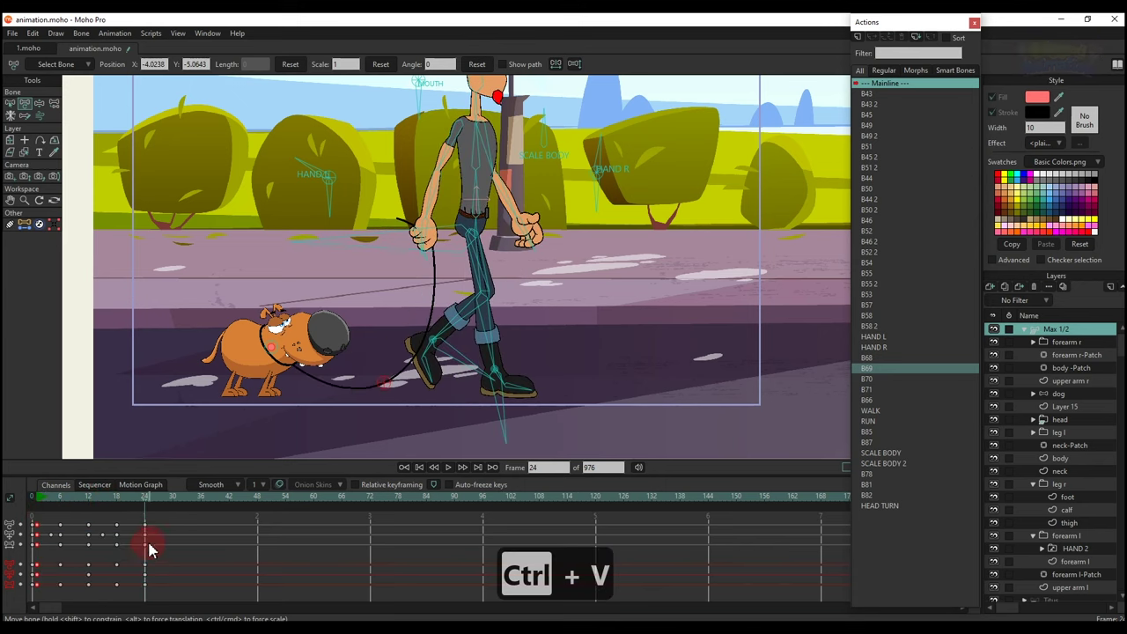
# - Set all of Max's frame 24 keyframes to Cycle interpolation returning to absolute frame 2
pyautogui.moveTo(154, 585); pyautogui.dragTo(134, 490)
pyautogui.rightClick(145, 534)
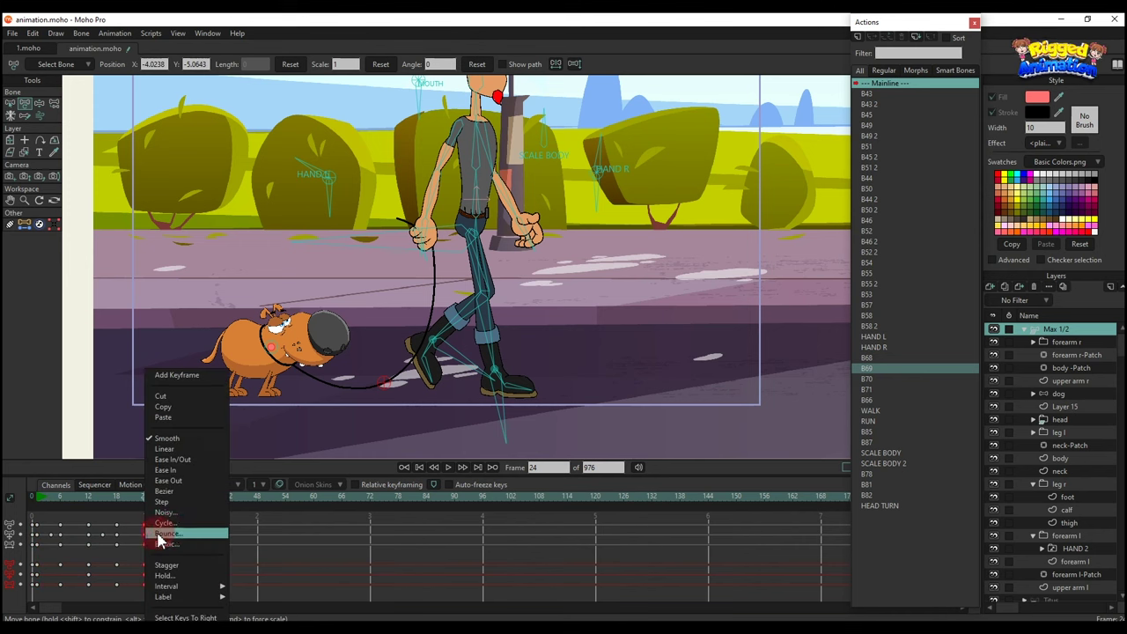
pyautogui.click(167, 523)
pyautogui.write('2')
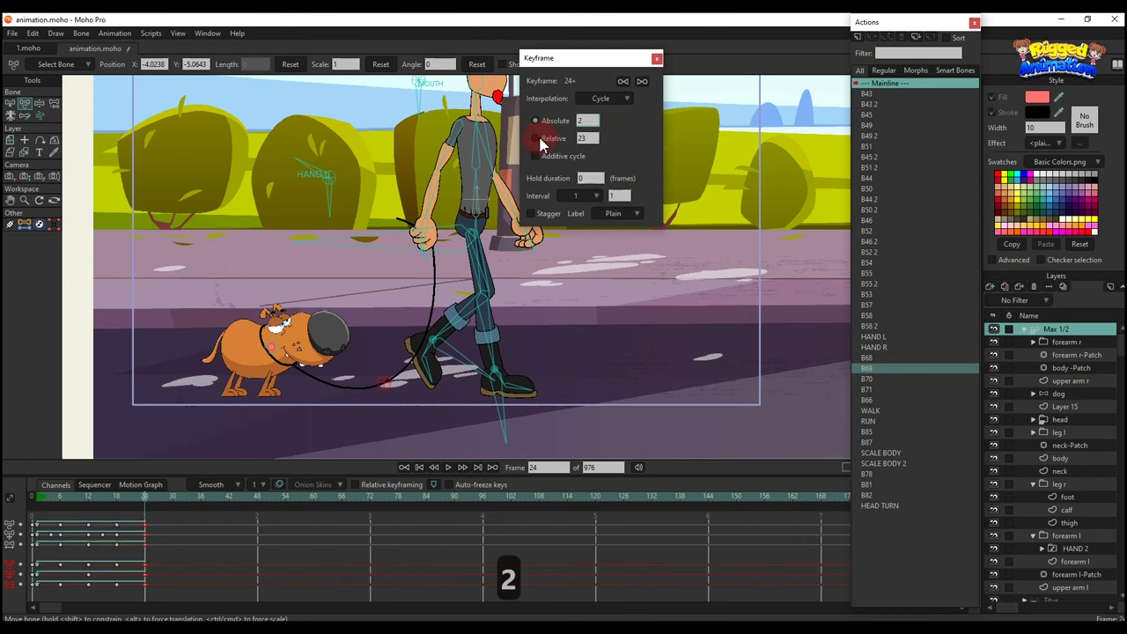
pyautogui.click(605, 72)
pyautogui.click(656, 60)
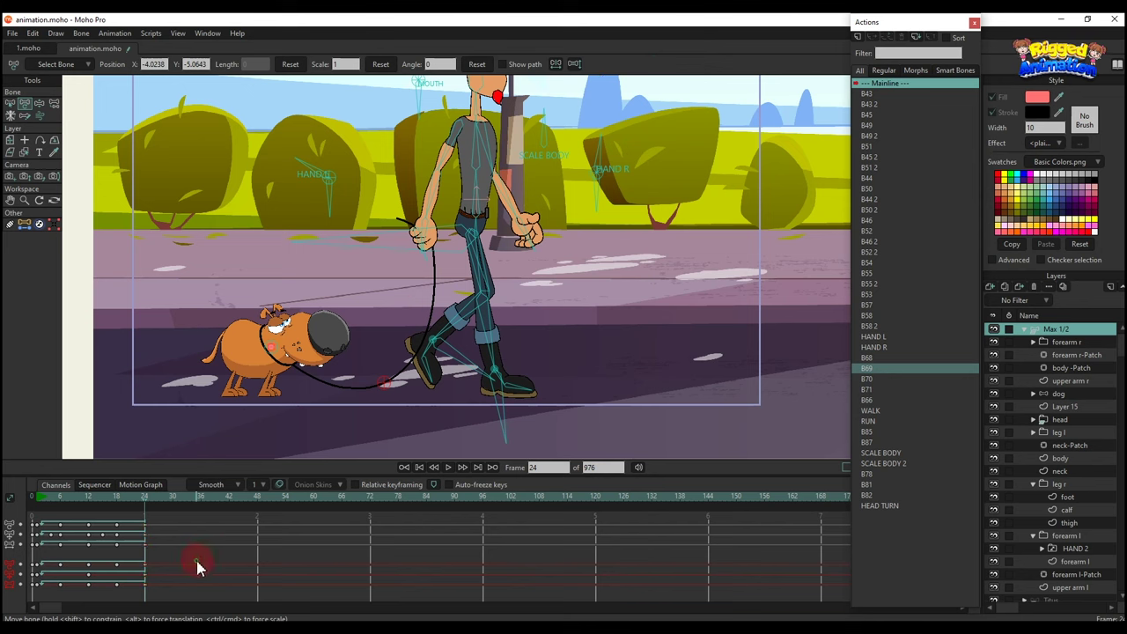
# - Play the looping walk and check the leash's motion on frames 6 and 12
pyautogui.press('space')
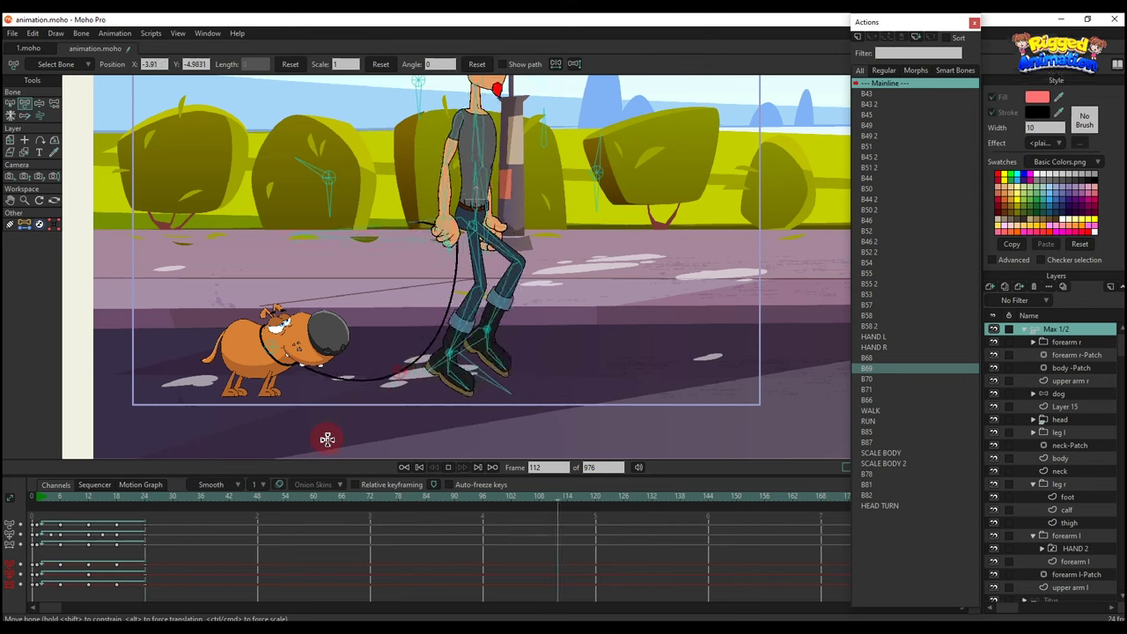
pyautogui.click(59, 499)
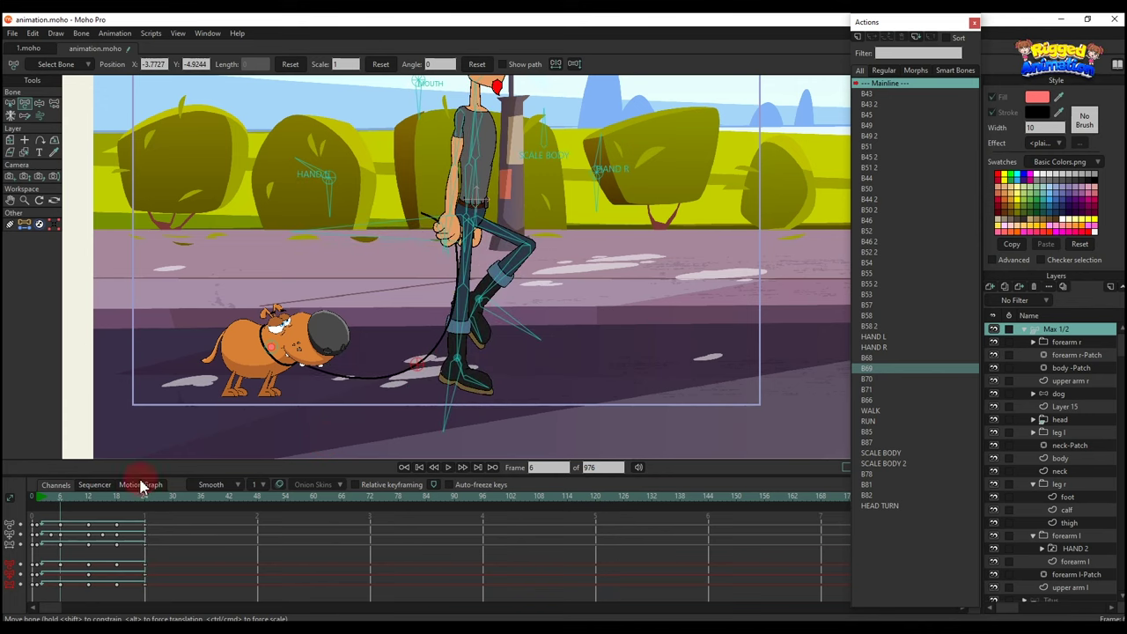
pyautogui.click(89, 498)
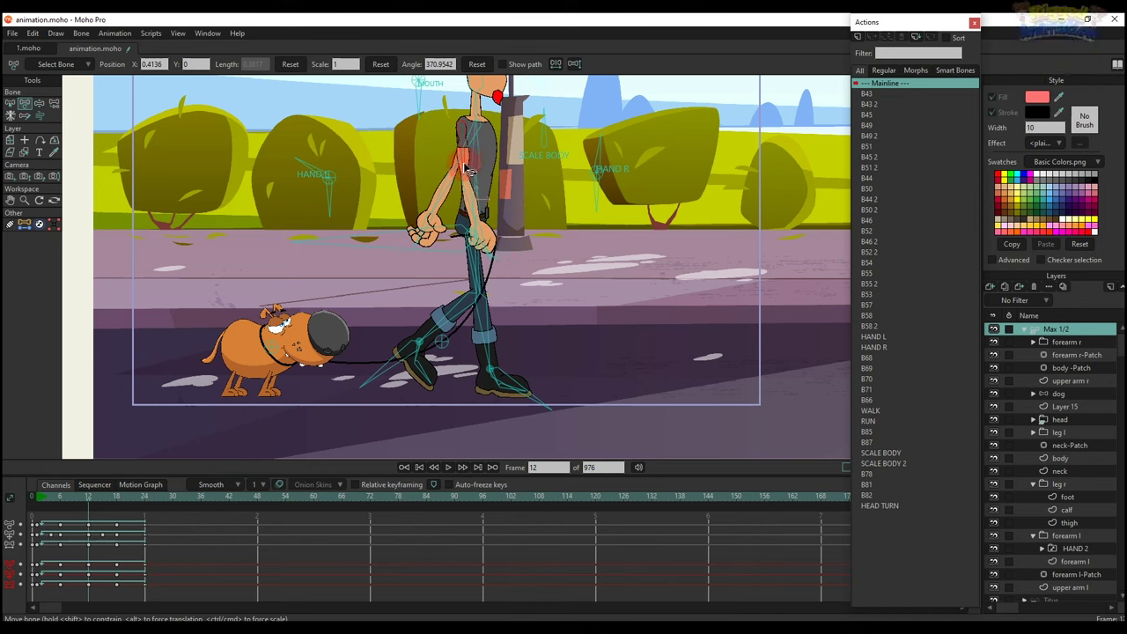
pyautogui.press('space')
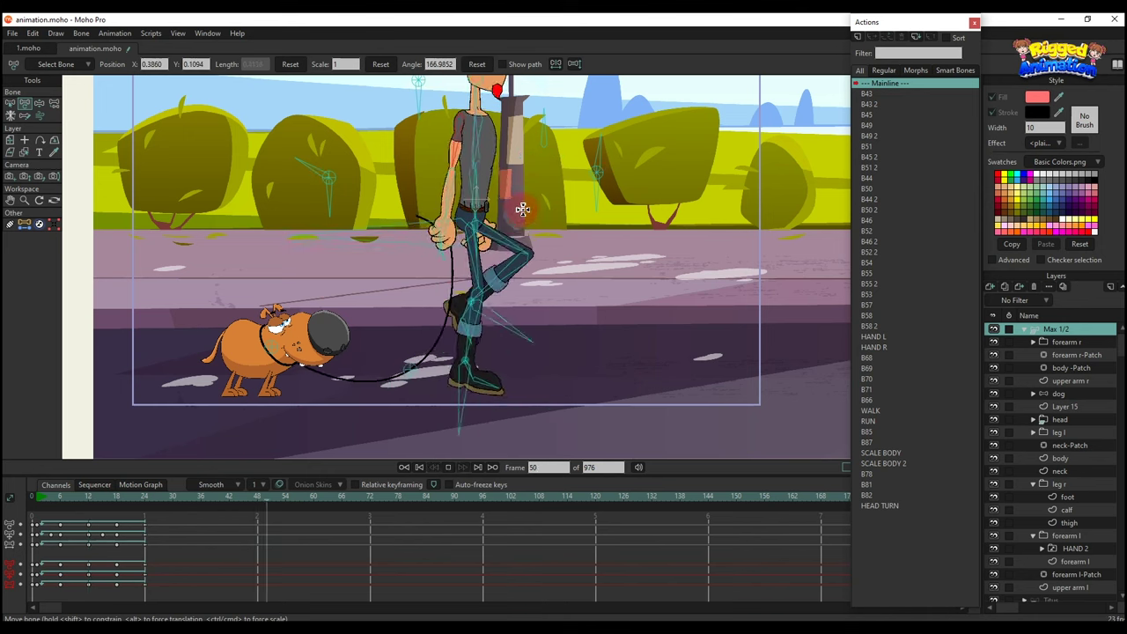
pyautogui.scroll(-2, 520, 213)
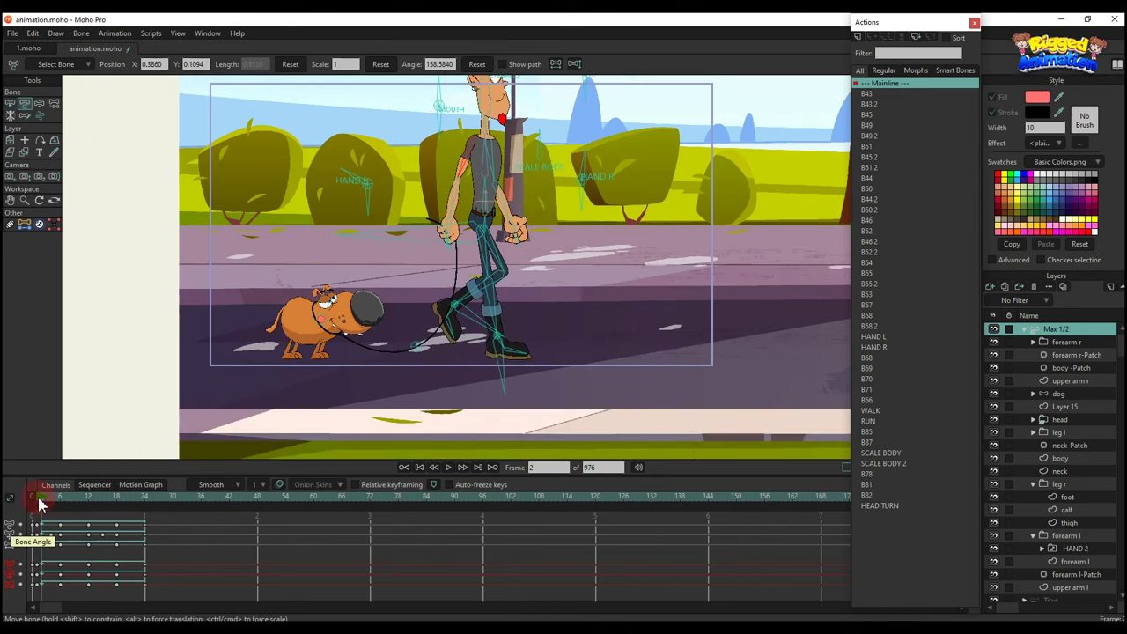
pyautogui.click(39, 500)
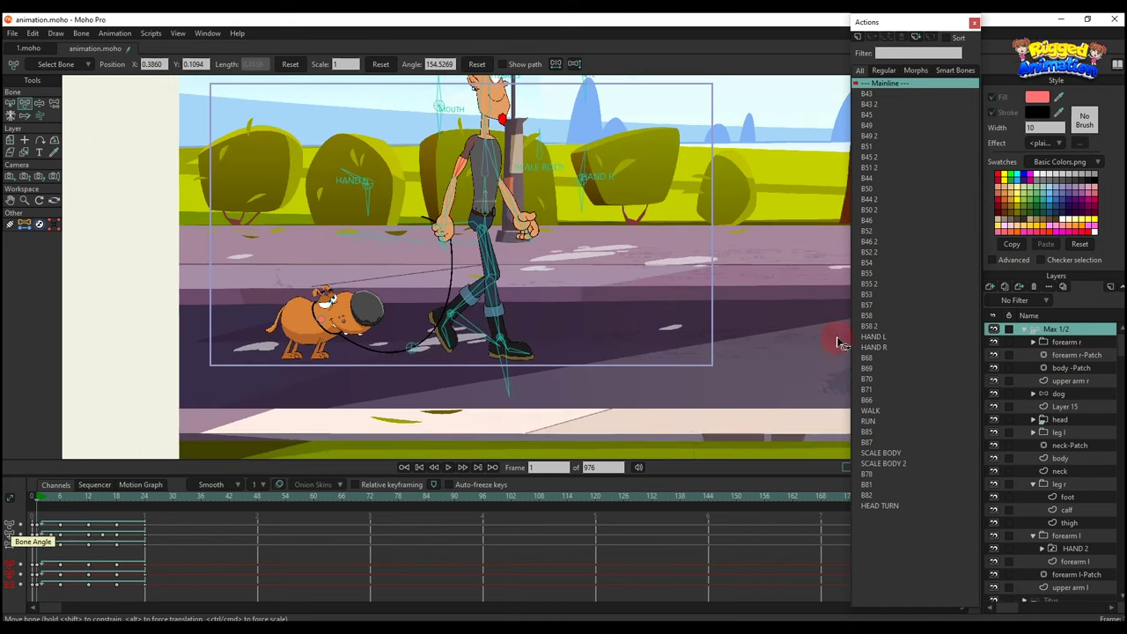
# - Select the dog layer and key its full bone pose on frame 1
pyautogui.click(1060, 394)
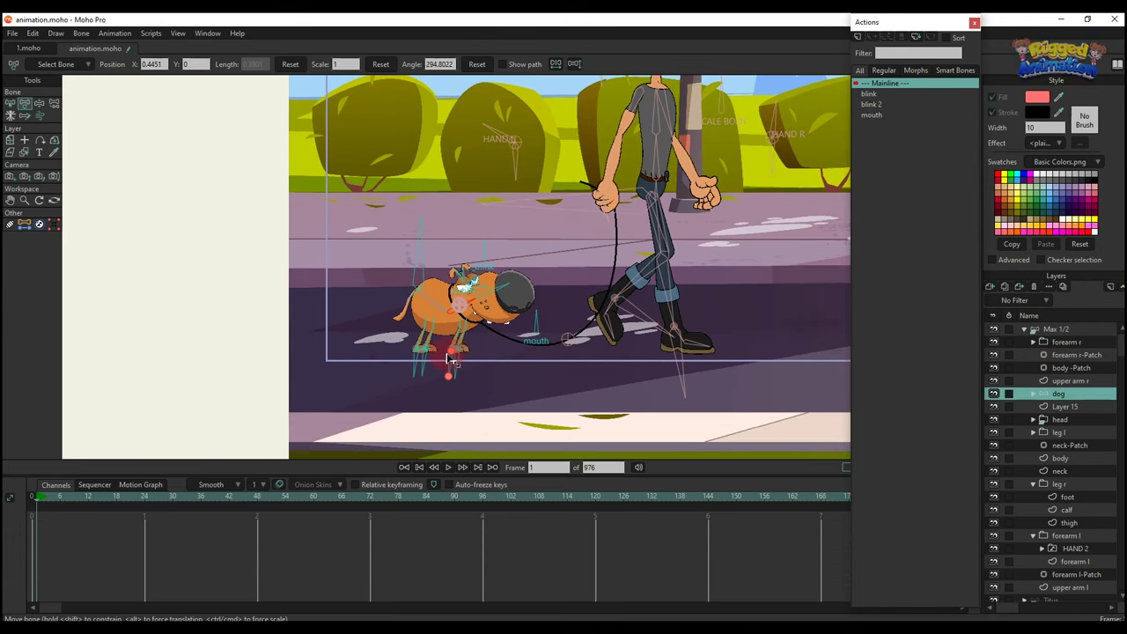
pyautogui.hotkey('ctrl', 'f')
pyautogui.press('t')
pyautogui.press('t')
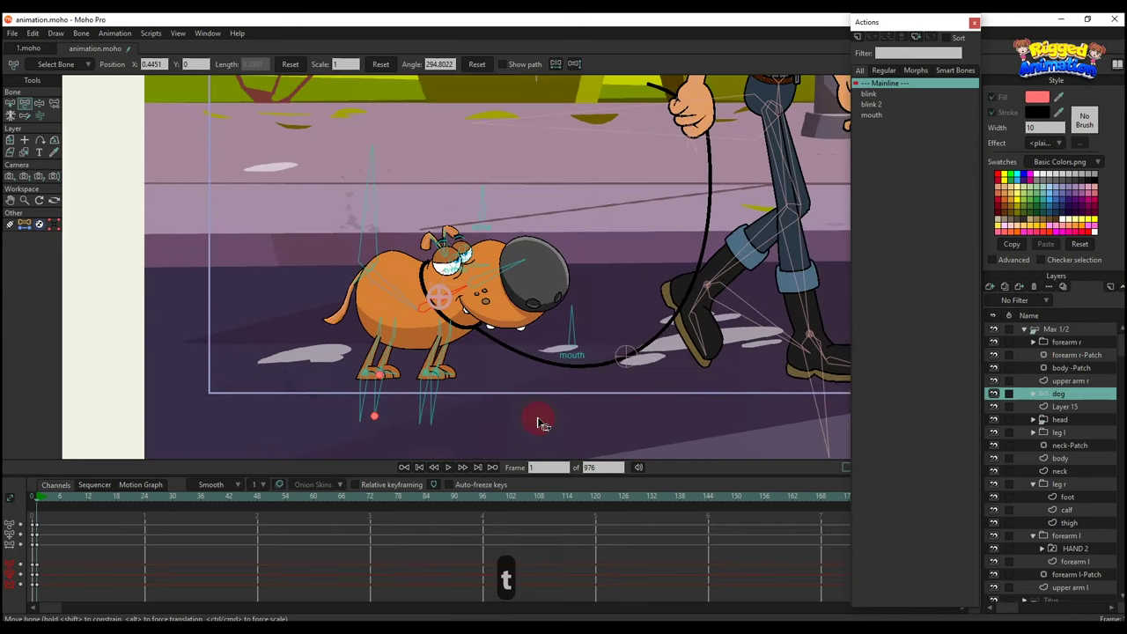
pyautogui.press('t')
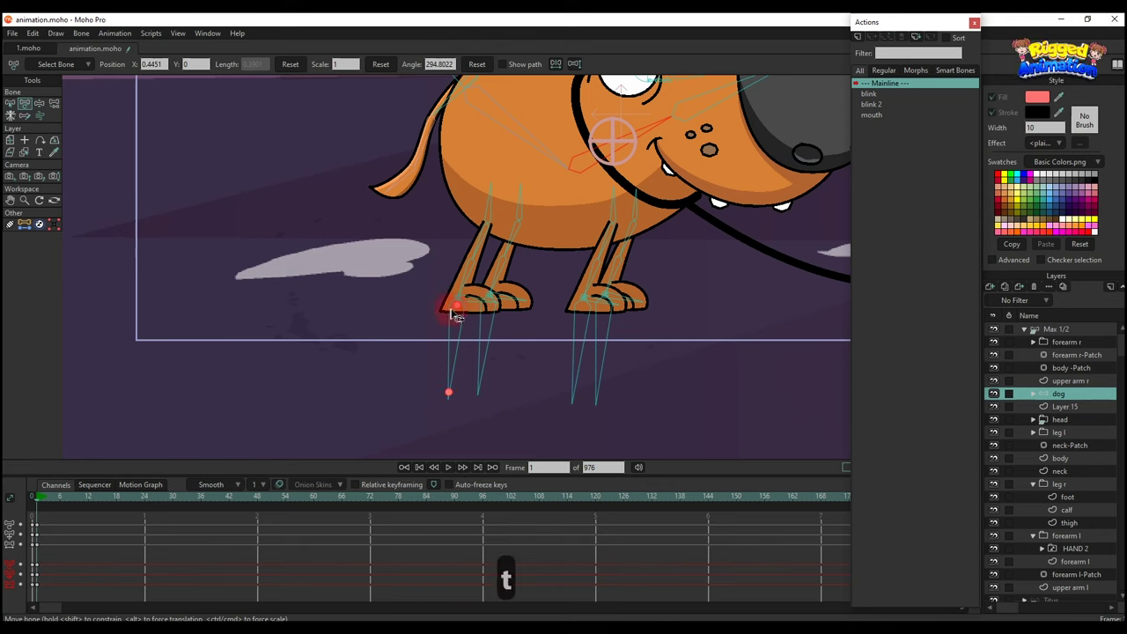
# - Spread the dog's front and rear legs into a stride pose on frame 1 by moving their foot bones
pyautogui.moveTo(453, 310); pyautogui.dragTo(434, 305)
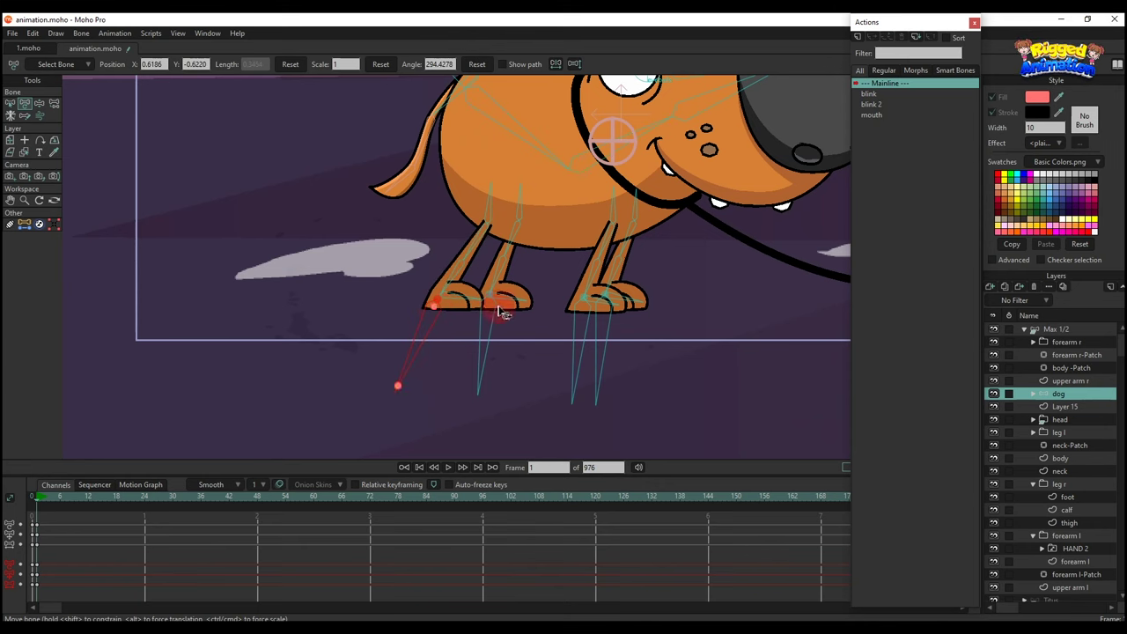
pyautogui.moveTo(609, 307); pyautogui.dragTo(668, 302)
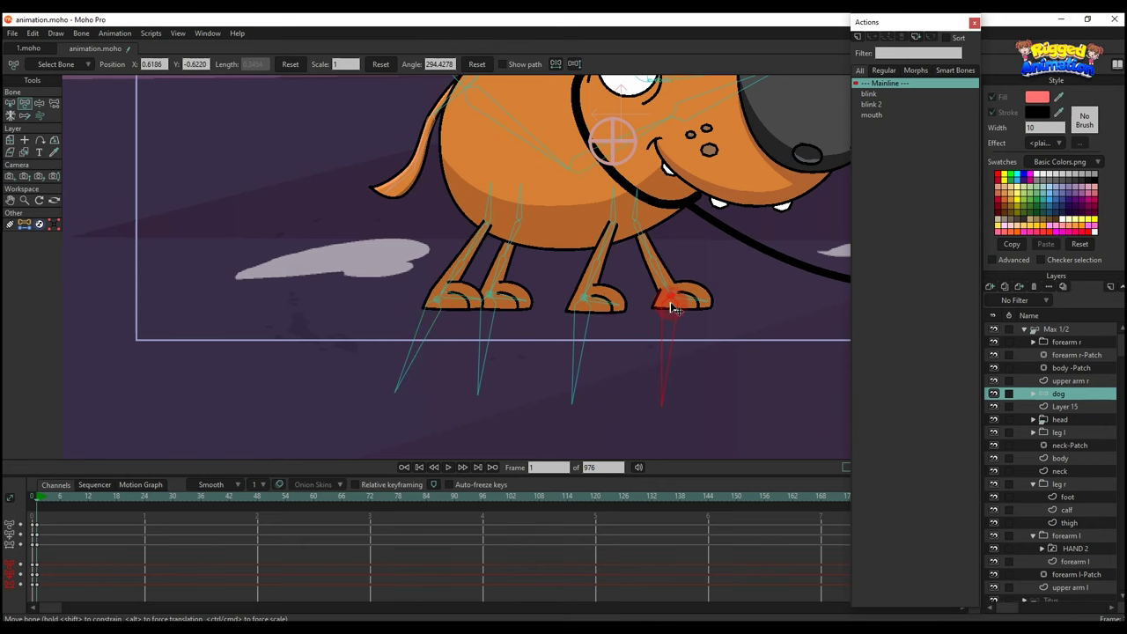
pyautogui.moveTo(495, 313); pyautogui.dragTo(552, 308)
pyautogui.moveTo(669, 309)
pyautogui.mouseDown()
pyautogui.moveTo(576, 307)
pyautogui.moveTo(589, 315)
pyautogui.moveTo(566, 303)
pyautogui.moveTo(666, 308)
pyautogui.mouseUp()
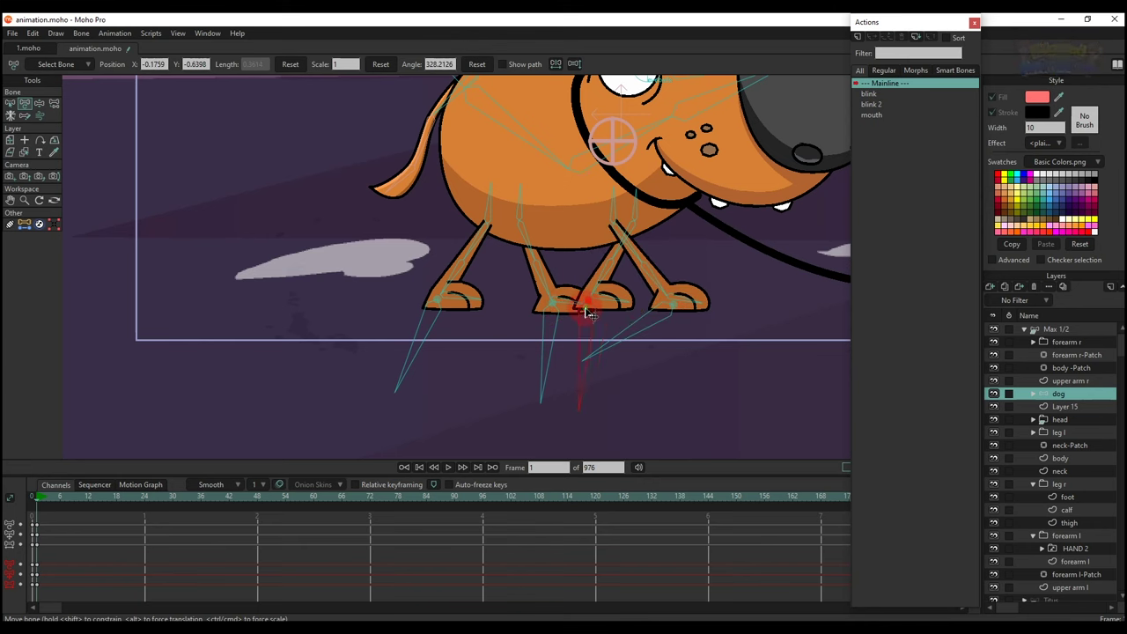
pyautogui.moveTo(588, 315); pyautogui.dragTo(544, 313)
pyautogui.scroll(-3, 557, 302)
pyautogui.scroll(2, 559, 303)
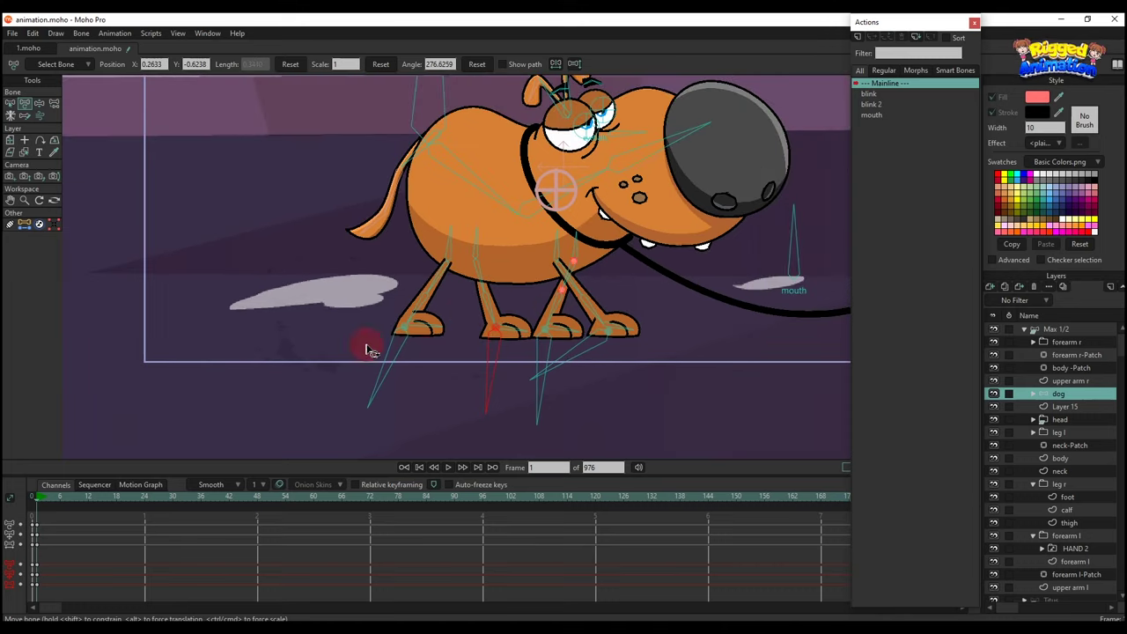
# - Raise the dog's rearmost foot and its trailing front foot on frame 1, tilting both paws toe-down
pyautogui.moveTo(407, 339)
pyautogui.mouseDown()
pyautogui.moveTo(417, 323)
pyautogui.moveTo(429, 340)
pyautogui.mouseUp()
pyautogui.scroll(2, 426, 328)
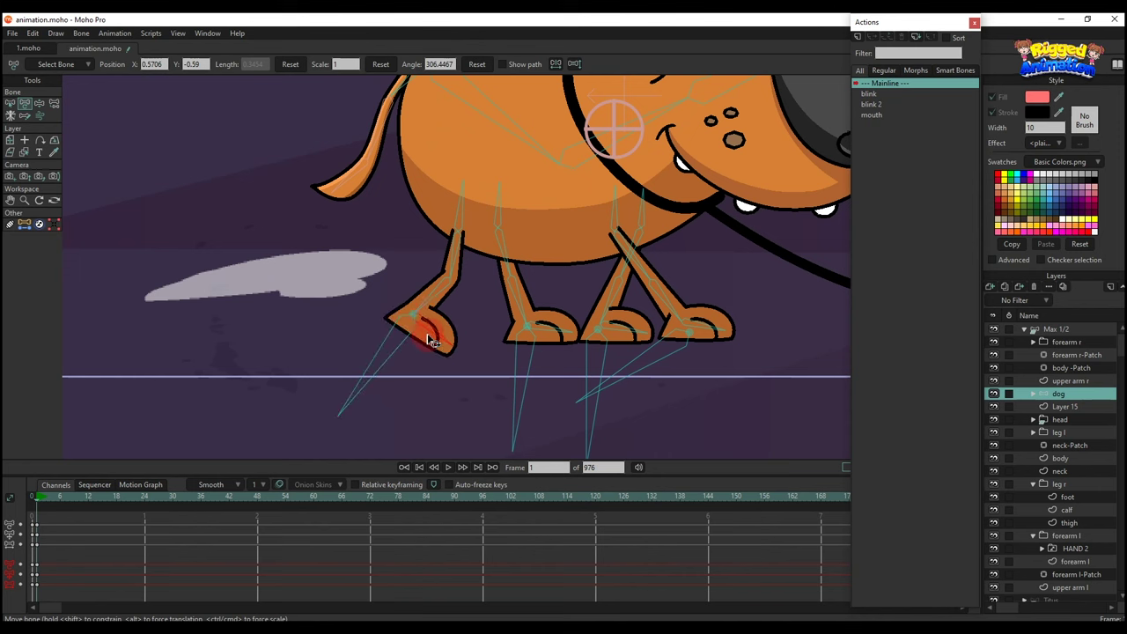
pyautogui.click(611, 342)
pyautogui.moveTo(597, 342); pyautogui.dragTo(540, 356)
pyautogui.scroll(-3, 593, 333)
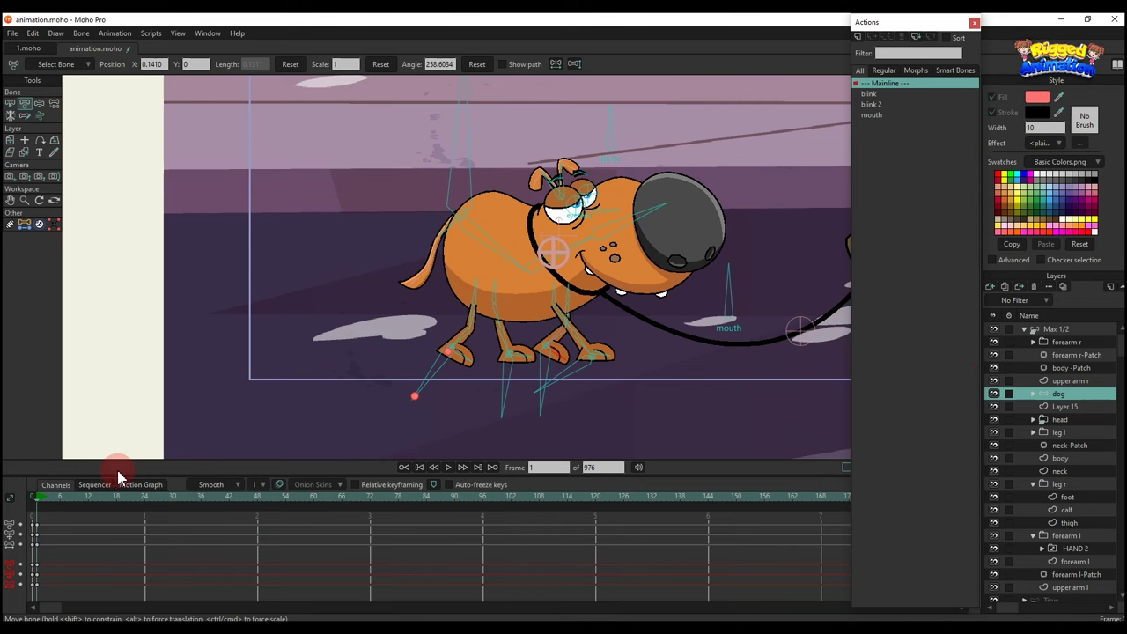
# - Shift the dog's body bone slightly forward and down on frame 1
pyautogui.press('t')
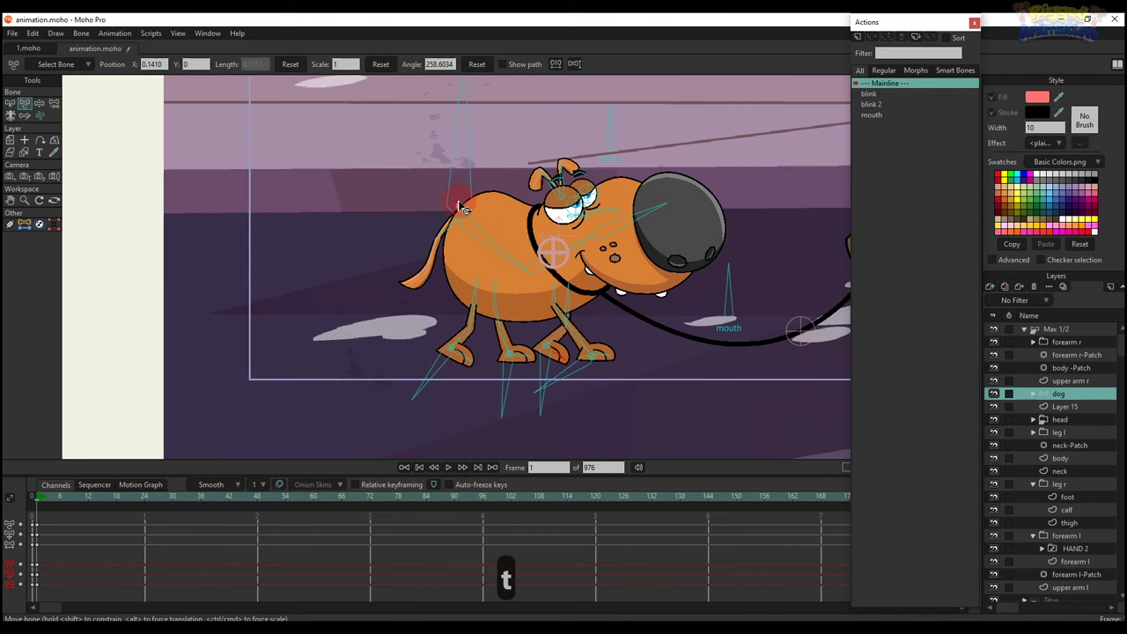
pyautogui.moveTo(459, 206); pyautogui.dragTo(473, 214)
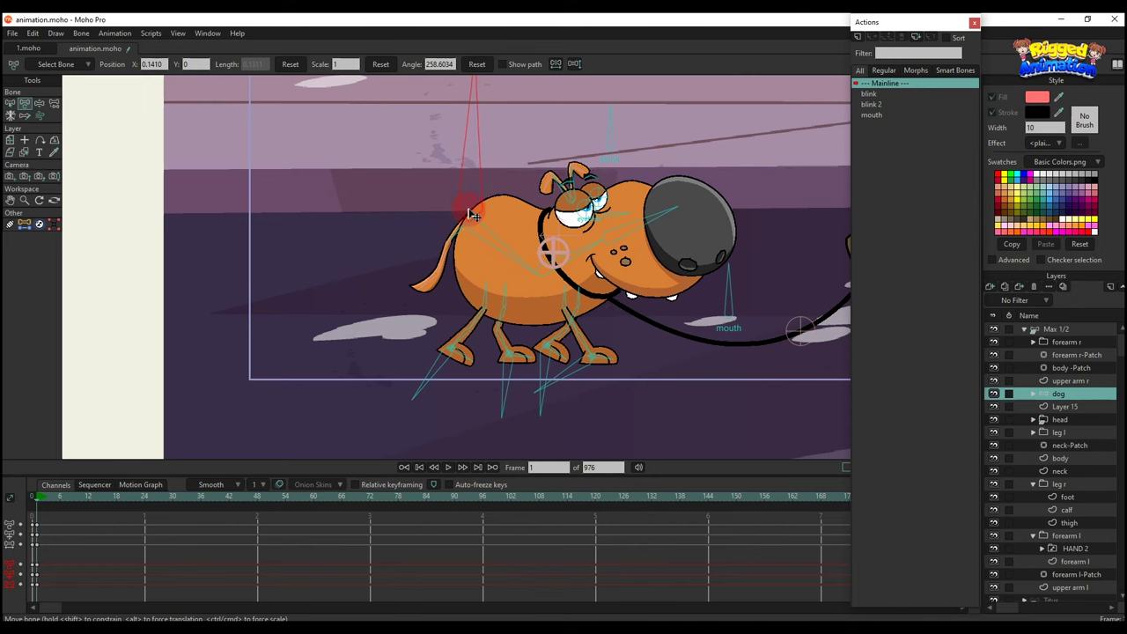
pyautogui.click(534, 321)
# - Nudge the dog's raised rear foot slightly forward to match the shifted body
pyautogui.press('t')
pyautogui.scroll(3, 493, 343)
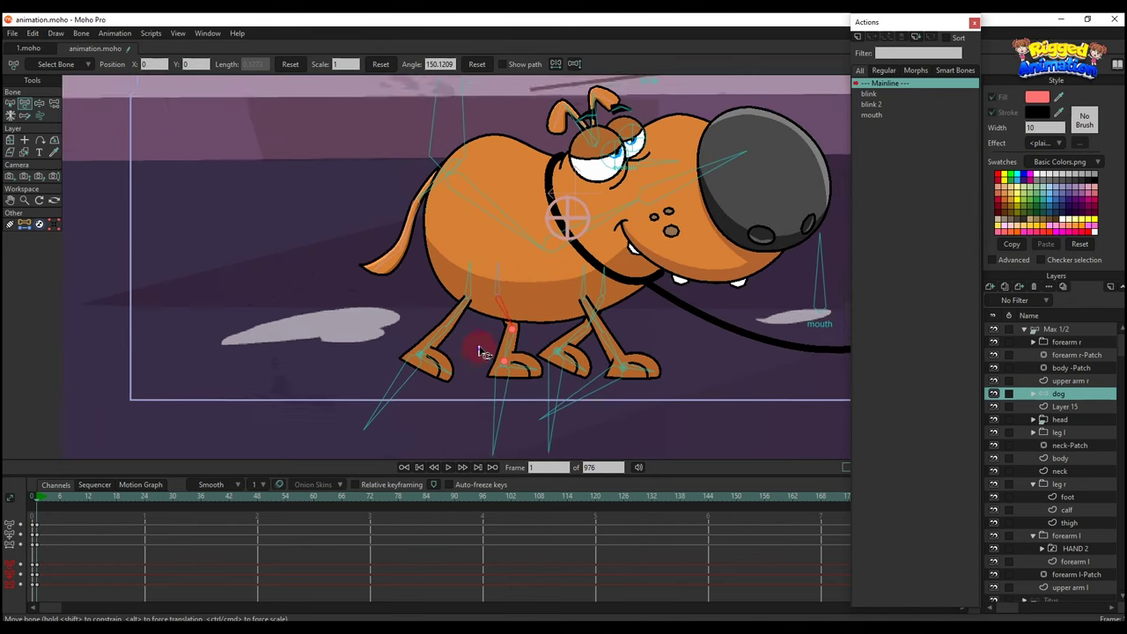
pyautogui.click(440, 372)
pyautogui.moveTo(423, 356); pyautogui.dragTo(432, 356)
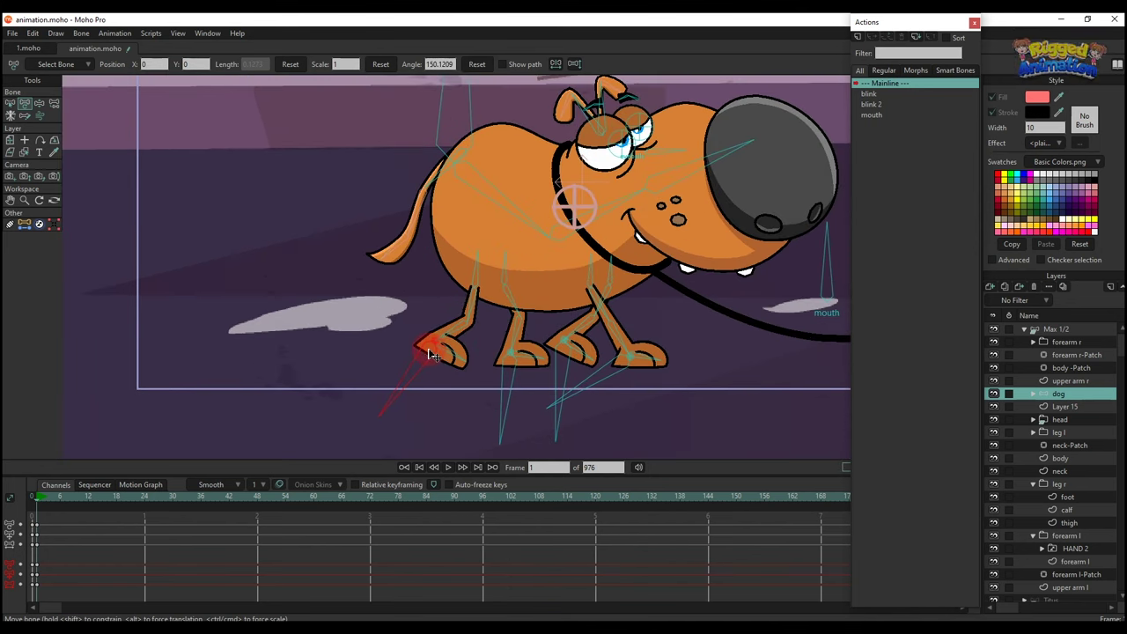
pyautogui.scroll(-2, 432, 353)
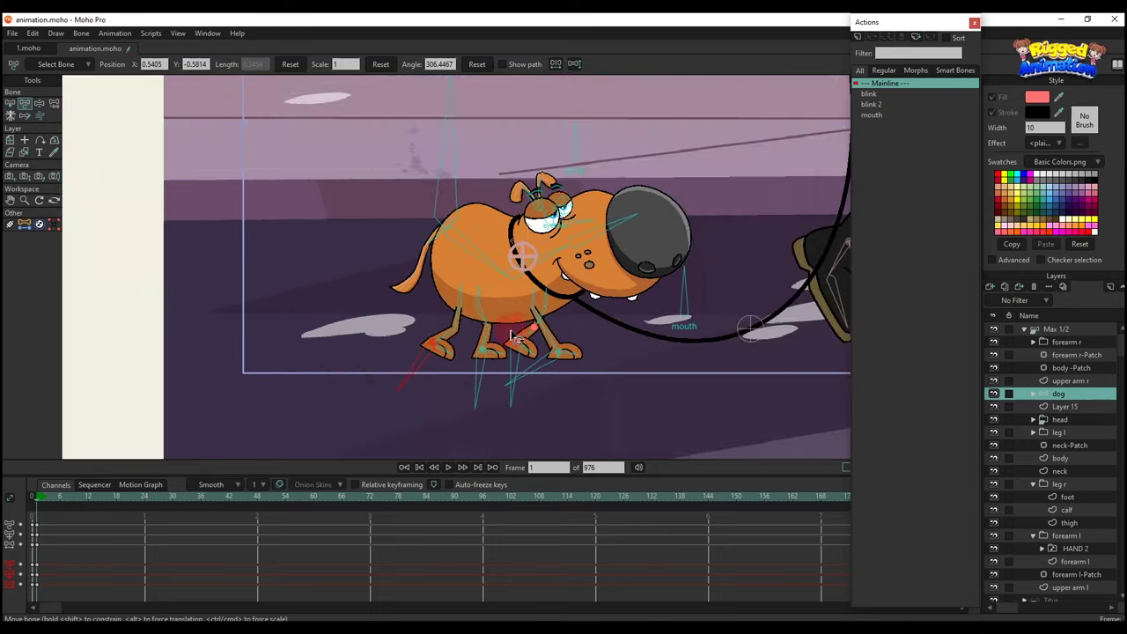
# - Key the dog's full stride pose on frame 12 and go to frame 24
pyautogui.click(88, 498)
pyautogui.hotkey('ctrl', 'f')
pyautogui.click(145, 498)
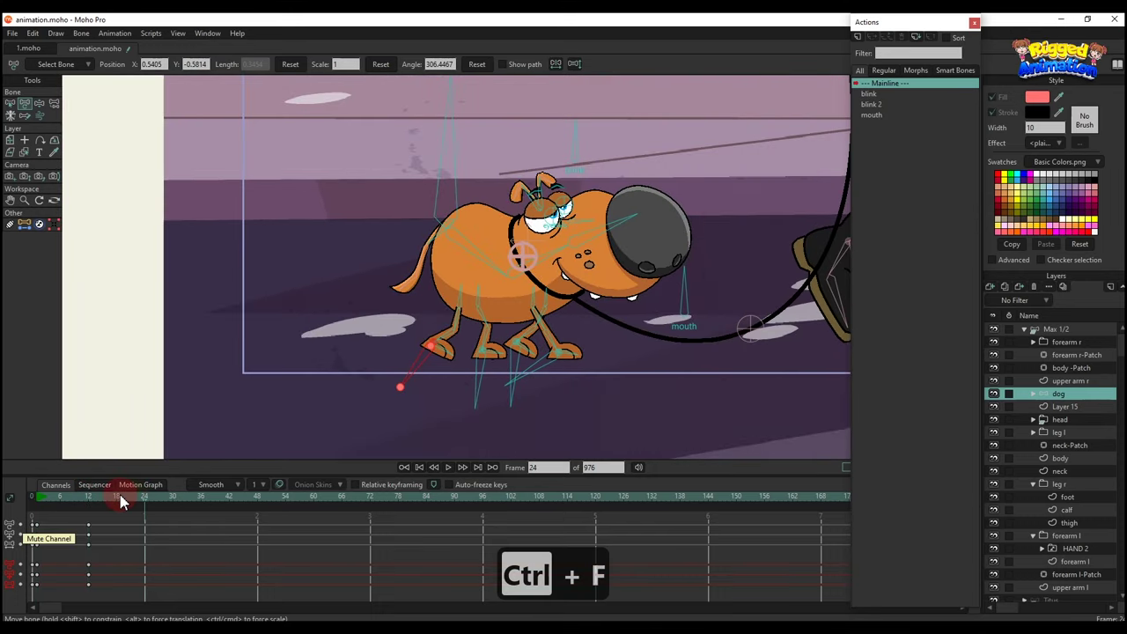
# - At frame 12, pose the dog's rear legs with the far foot lifted behind and the near foot planted forward
pyautogui.click(91, 500)
pyautogui.scroll(4, 390, 323)
pyautogui.press('t')
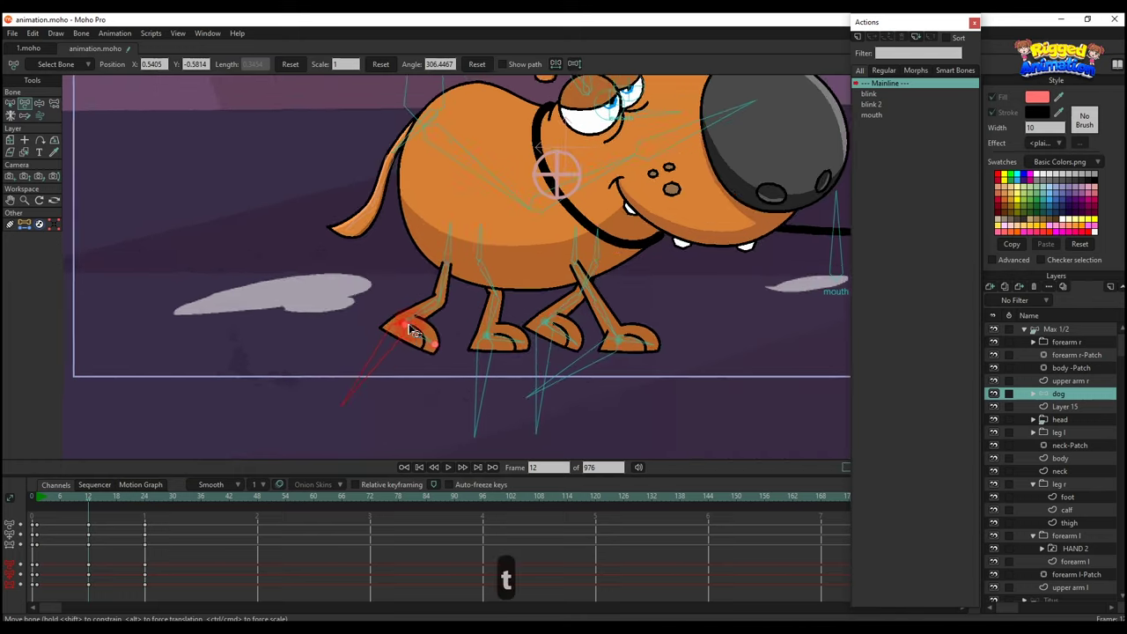
pyautogui.moveTo(403, 335)
pyautogui.mouseDown()
pyautogui.moveTo(519, 358)
pyautogui.moveTo(335, 352)
pyautogui.moveTo(372, 310)
pyautogui.moveTo(387, 308)
pyautogui.moveTo(385, 338)
pyautogui.mouseUp()
pyautogui.scroll(2, 514, 355)
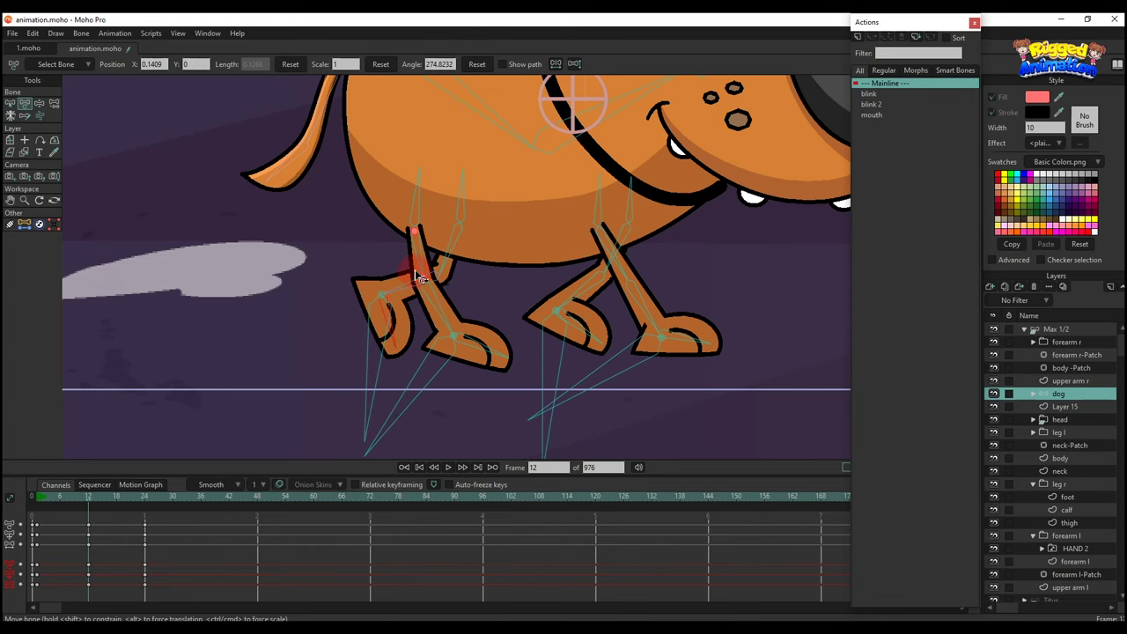
pyautogui.moveTo(419, 266); pyautogui.dragTo(474, 253)
pyautogui.moveTo(459, 345); pyautogui.dragTo(492, 350)
# - At frame 12, swing the dog's far front leg forward and set the near front leg back for the opposite stride
pyautogui.click(665, 350)
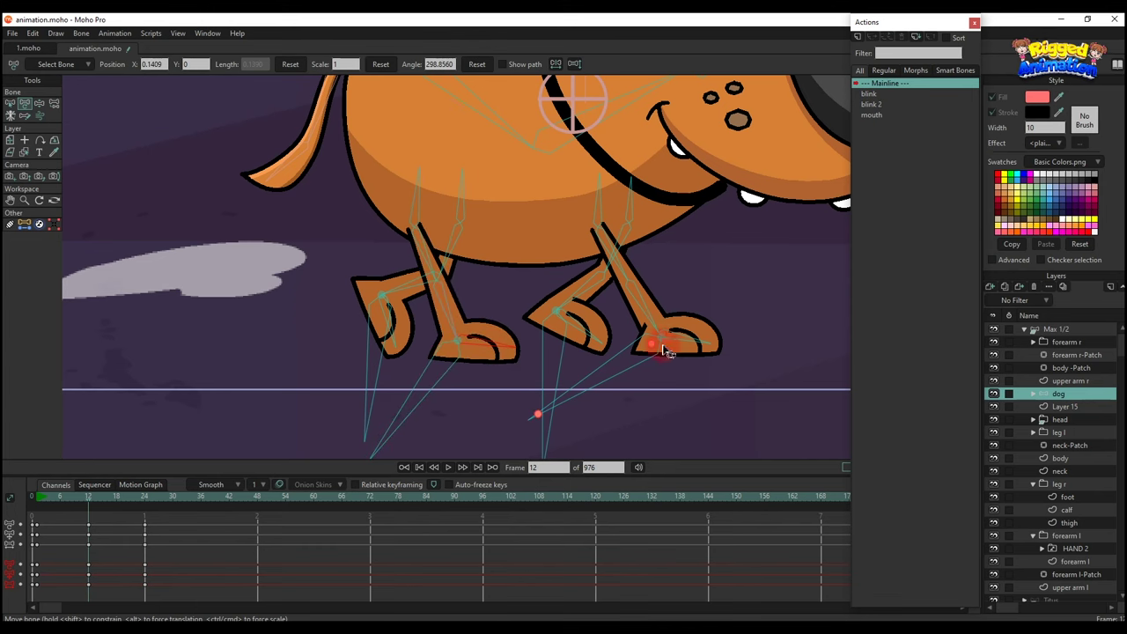
pyautogui.moveTo(656, 351); pyautogui.dragTo(693, 341)
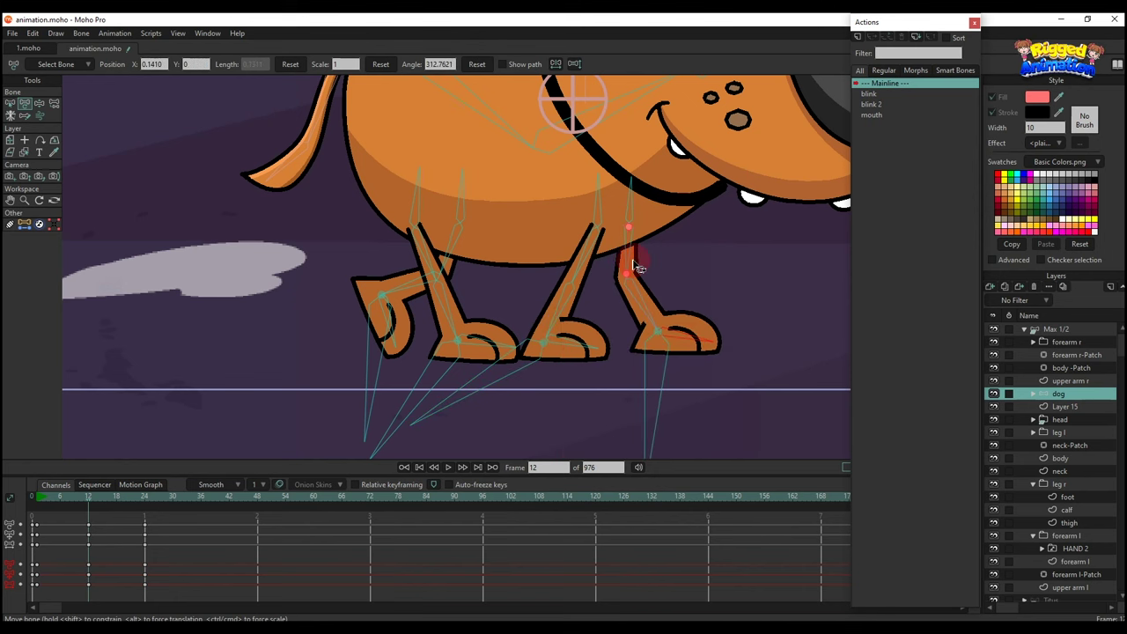
pyautogui.moveTo(634, 263); pyautogui.dragTo(692, 261)
pyautogui.scroll(-2, 659, 275)
pyautogui.scroll(4, 650, 294)
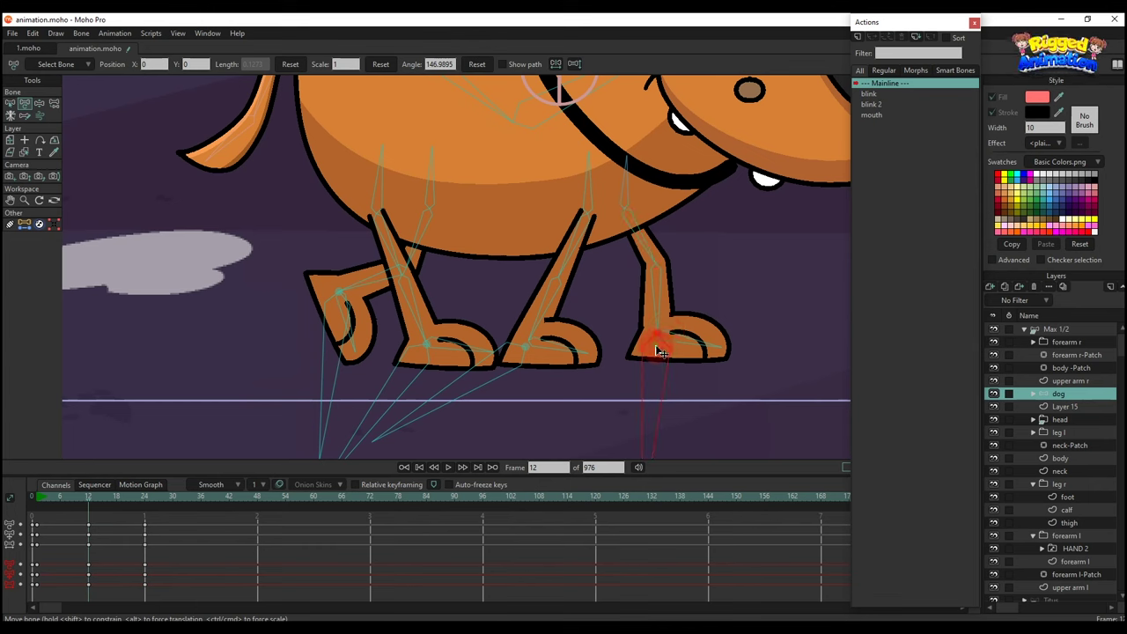
pyautogui.moveTo(661, 352); pyautogui.dragTo(705, 339)
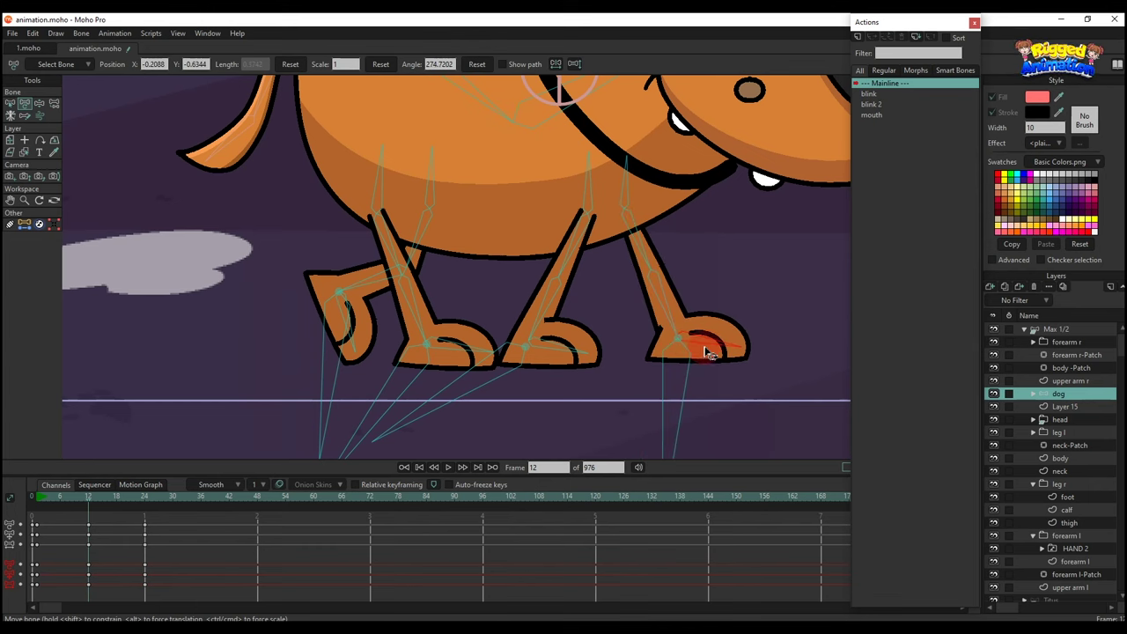
pyautogui.click(580, 262)
pyautogui.moveTo(517, 361); pyautogui.dragTo(576, 353)
pyautogui.click(560, 340)
# - At frame 6, raise the dog's body bone slightly, to a Y position of 0.1025
pyautogui.scroll(-7, 501, 338)
pyautogui.scroll(-2, 502, 335)
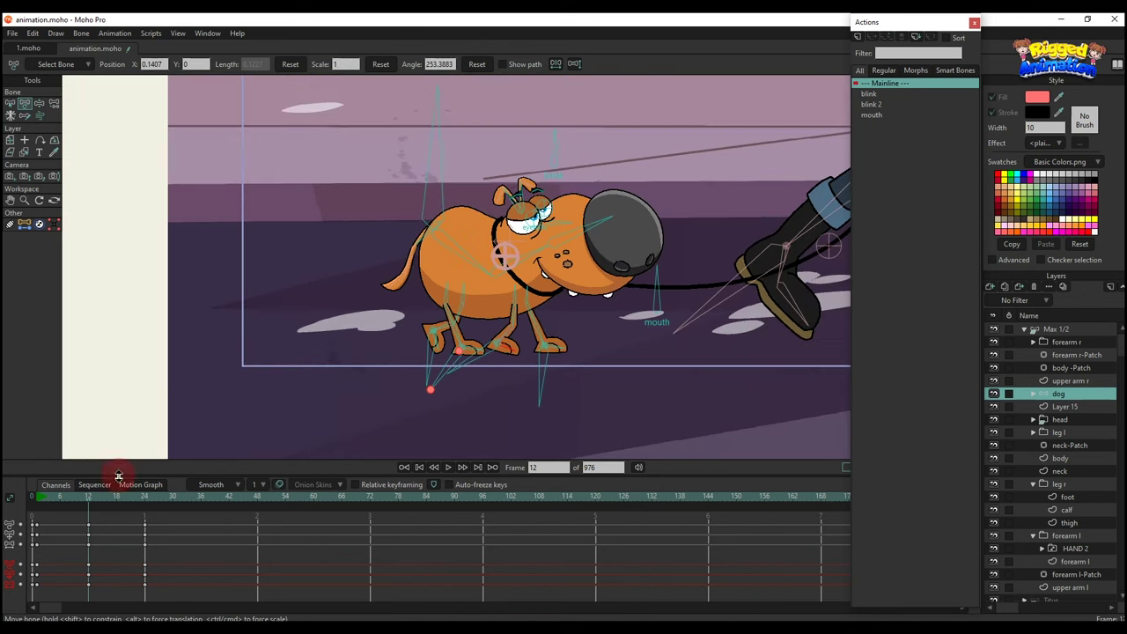
pyautogui.click(59, 501)
pyautogui.press('t')
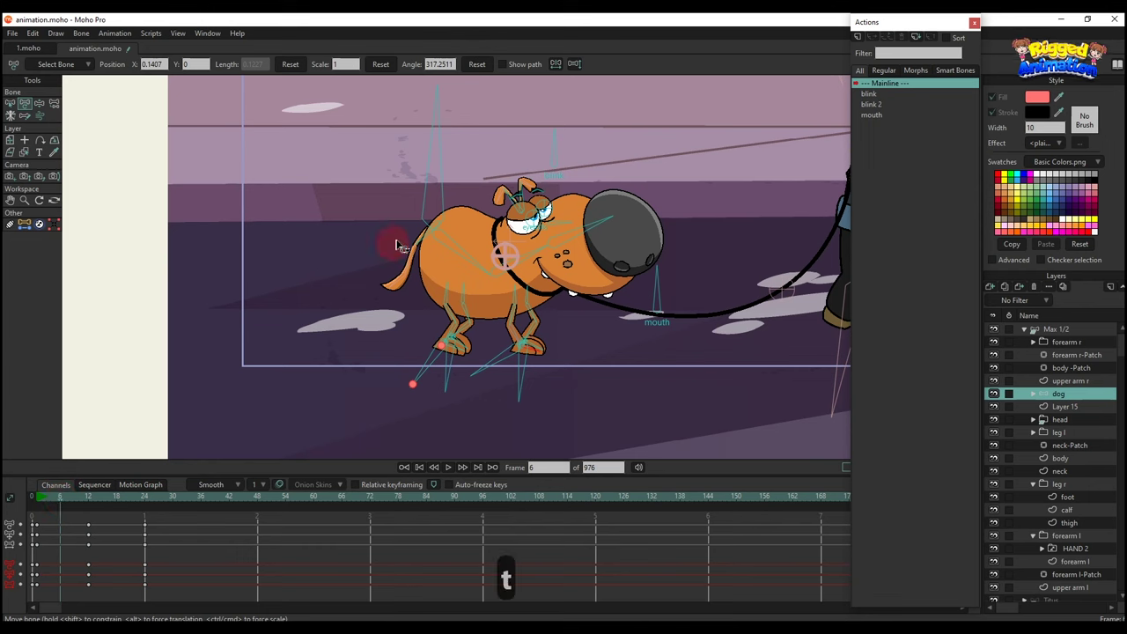
pyautogui.press('z')
pyautogui.press('t')
pyautogui.click(431, 226)
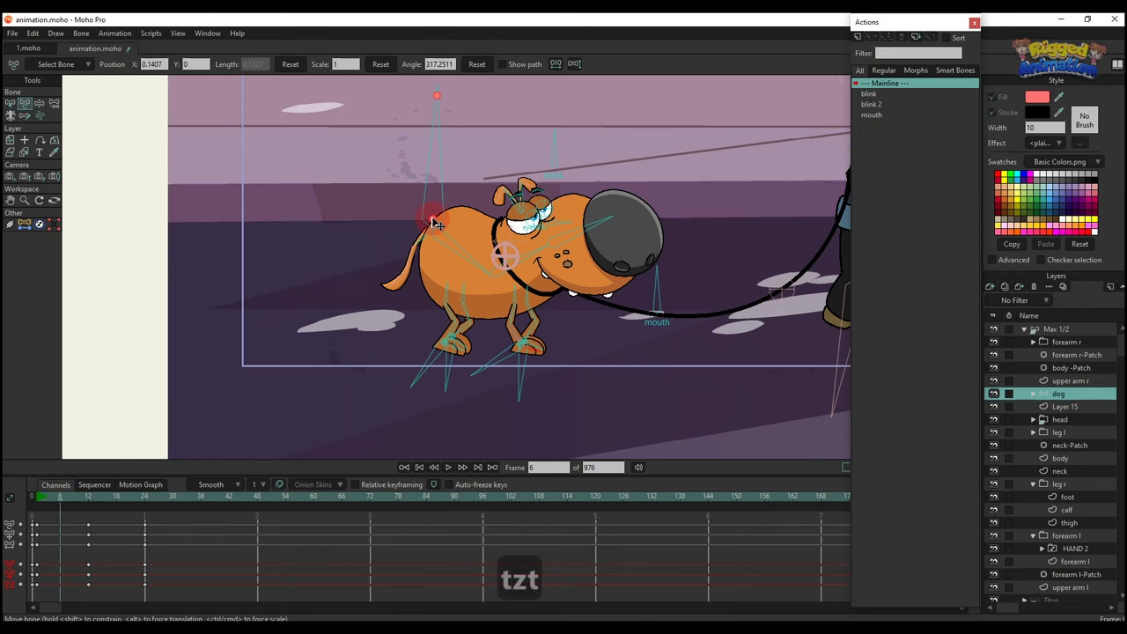
pyautogui.moveTo(431, 225); pyautogui.dragTo(335, 293)
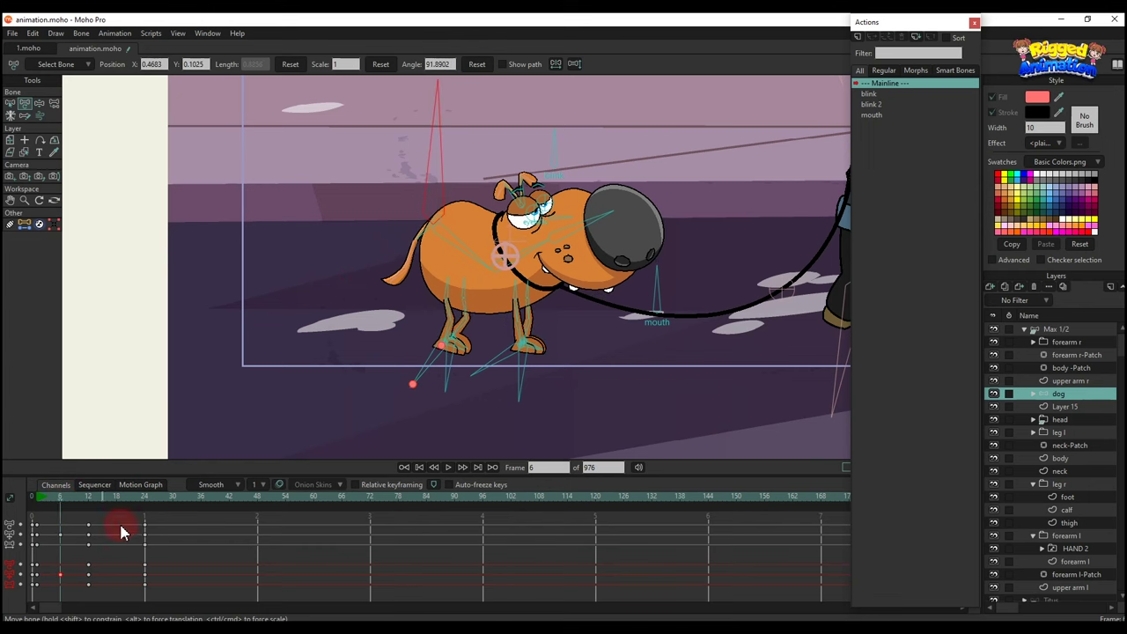
# - Copy the raised body key from frame 6 to frame 18 and freeze the pose at both frames
pyautogui.hotkey('ctrl', 'c')
pyautogui.click(115, 496)
pyautogui.hotkey('ctrl', 'v')
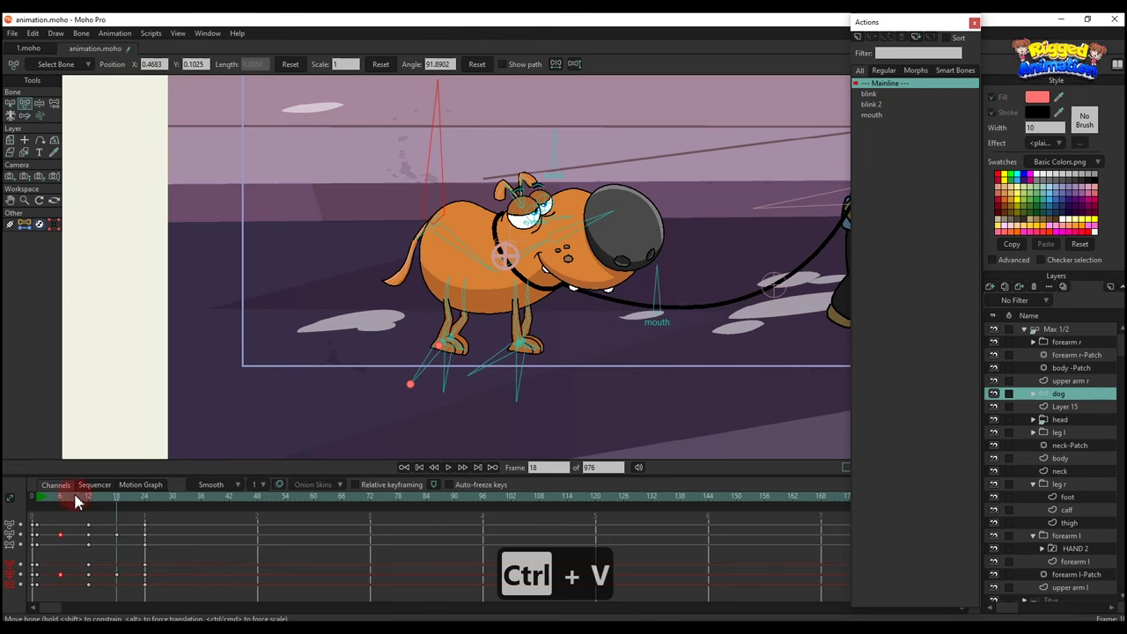
pyautogui.click(61, 498)
pyautogui.hotkey('ctrl', 'f')
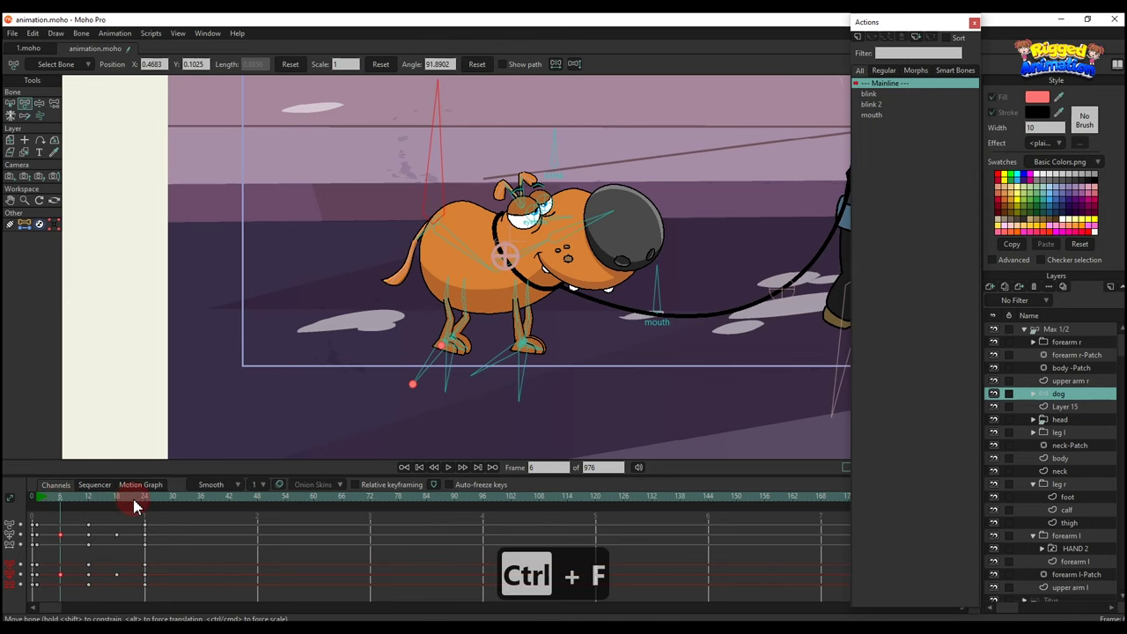
pyautogui.click(117, 499)
pyautogui.hotkey('ctrl', 'f')
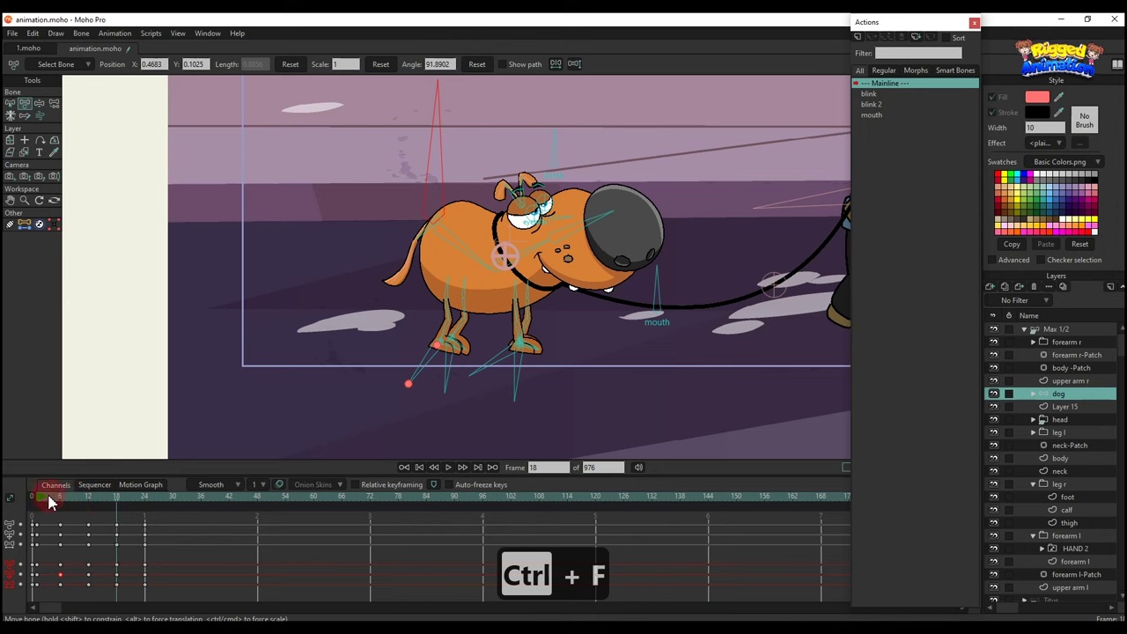
# - At frame 6, lift the dog's near rear foot into the passing position and plant the far rear foot flat
pyautogui.click(37, 498)
pyautogui.scroll(2, 430, 345)
pyautogui.click(471, 327)
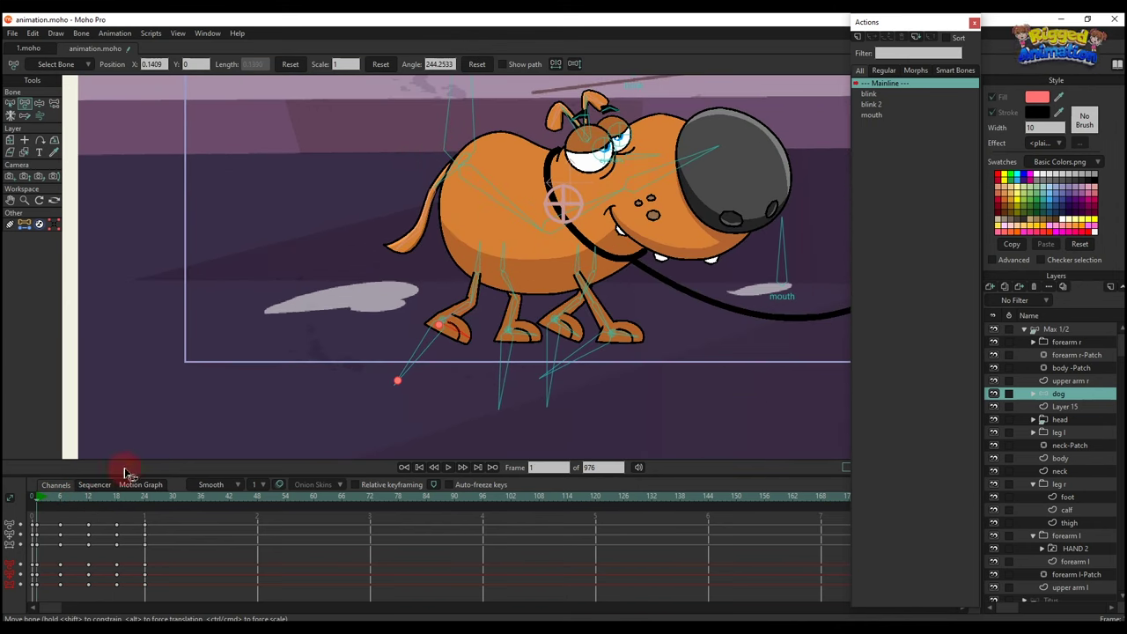
pyautogui.click(61, 498)
pyautogui.scroll(2, 415, 378)
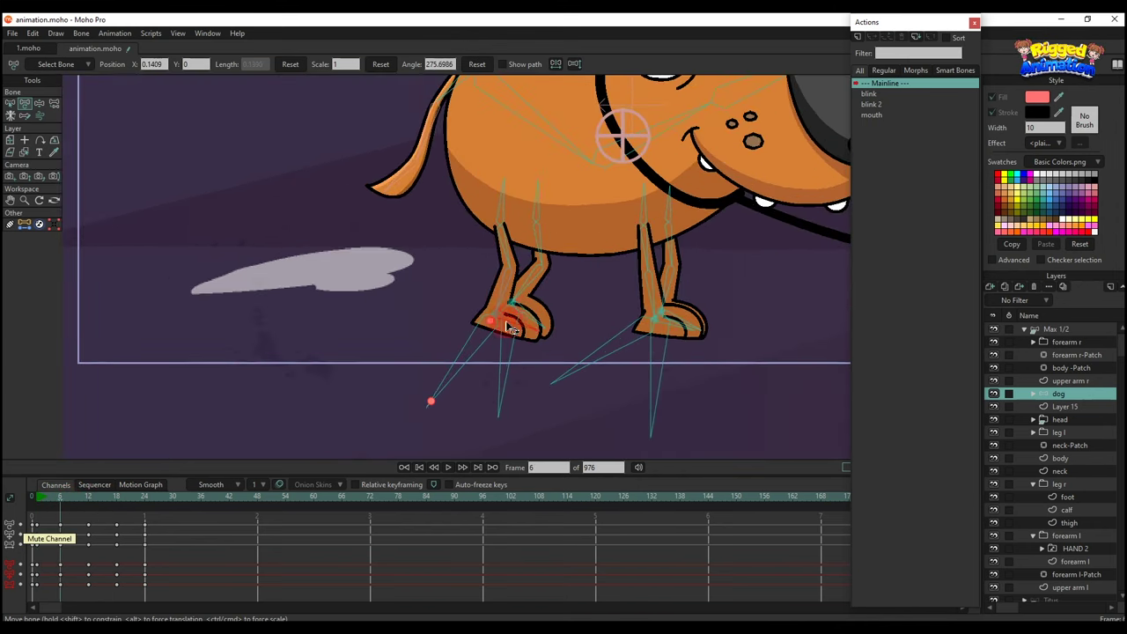
pyautogui.press('r')
pyautogui.moveTo(495, 326); pyautogui.dragTo(457, 314)
pyautogui.scroll(-2, 540, 283)
# - At frame 6, lift the dog's far front foot and bend its leg into the passing position
pyautogui.click(38, 498)
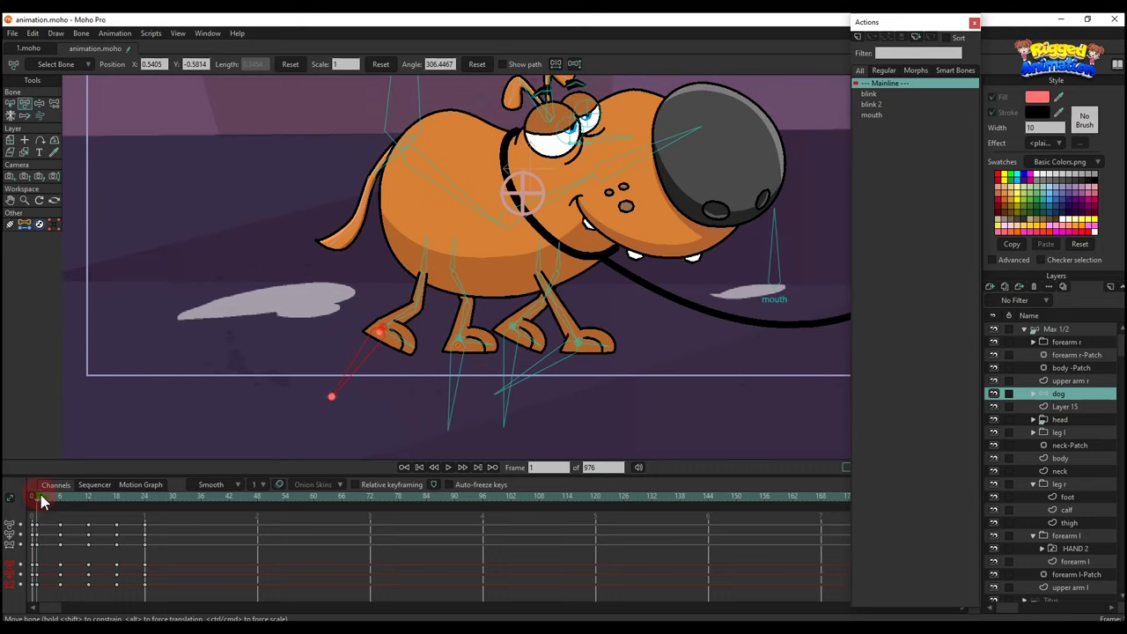
pyautogui.press('r')
pyautogui.click(506, 354)
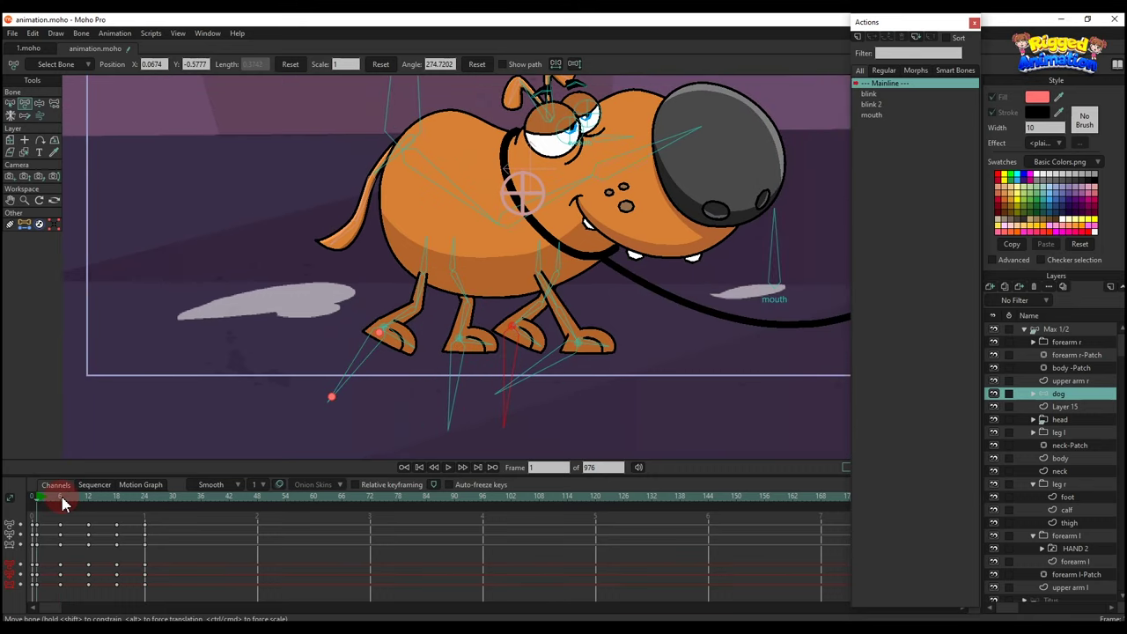
pyautogui.click(61, 499)
pyautogui.moveTo(553, 341); pyautogui.dragTo(525, 347)
pyautogui.scroll(2, 545, 306)
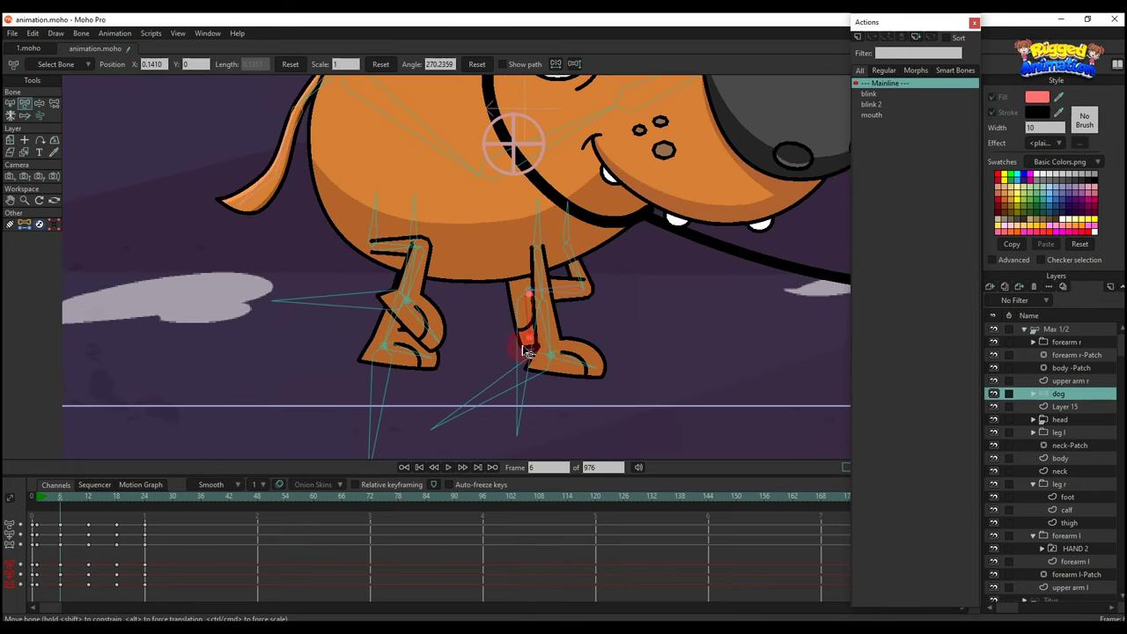
pyautogui.moveTo(529, 305); pyautogui.dragTo(510, 305)
# - At frame 18, lift the dog's far rear foot into the passing position and plant the near rear foot flat
pyautogui.moveTo(50, 505); pyautogui.dragTo(88, 507)
pyautogui.press('r')
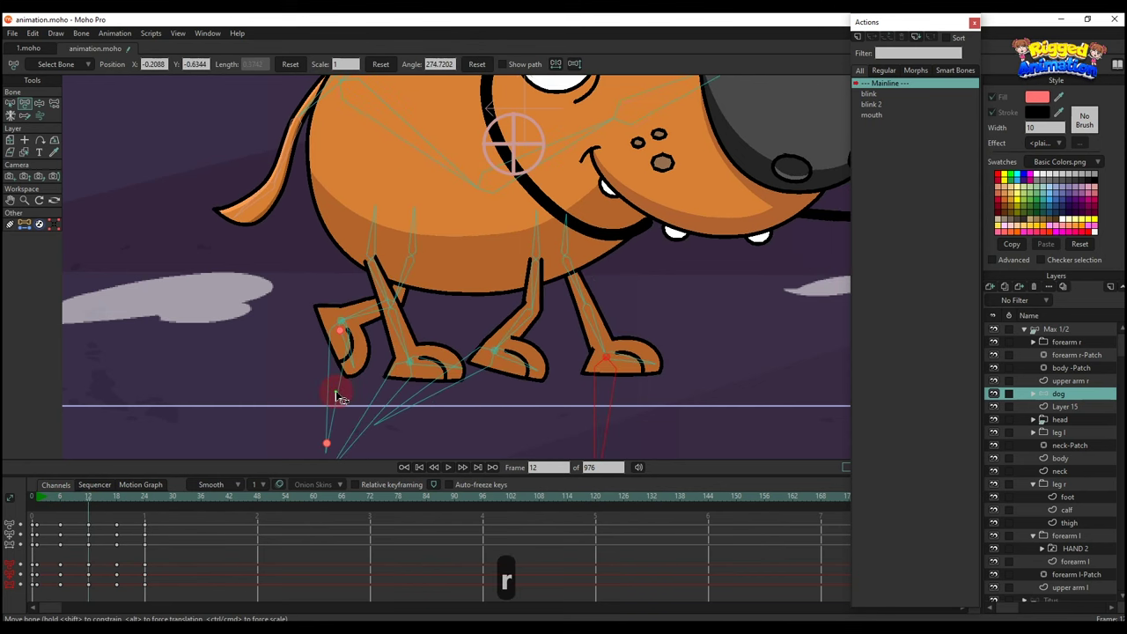
pyautogui.click(119, 499)
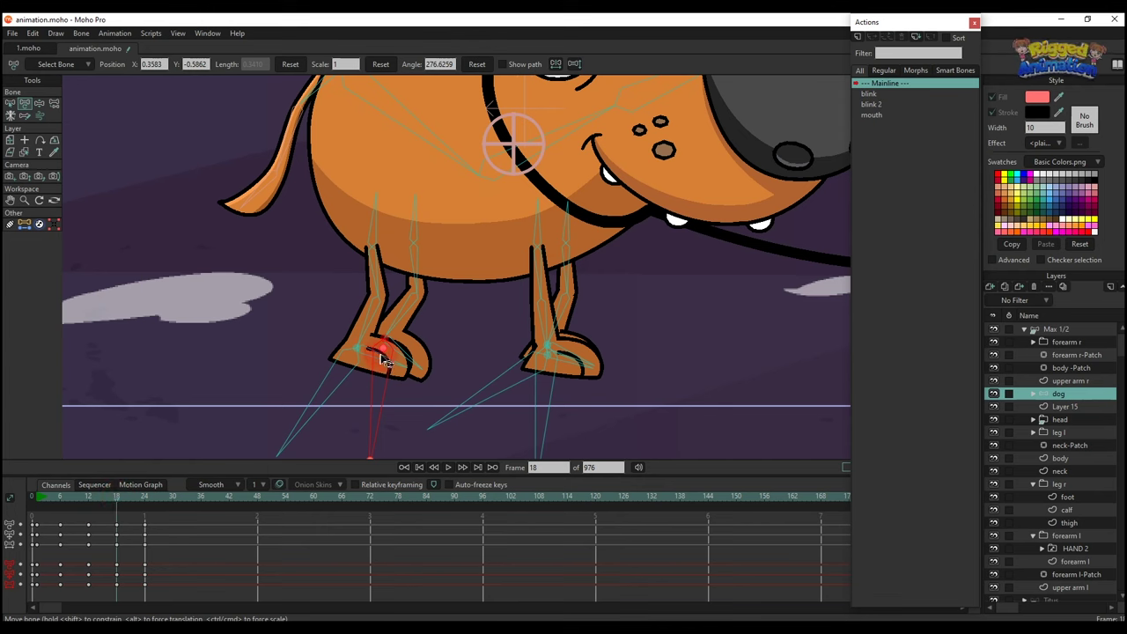
pyautogui.moveTo(385, 360)
pyautogui.mouseDown()
pyautogui.moveTo(414, 300)
pyautogui.moveTo(444, 278)
pyautogui.moveTo(445, 319)
pyautogui.moveTo(354, 361)
pyautogui.moveTo(387, 365)
pyautogui.mouseUp()
# - At frame 18, lift the dog's near front foot, plant the far front foot flat, and play back the walk
pyautogui.click(92, 504)
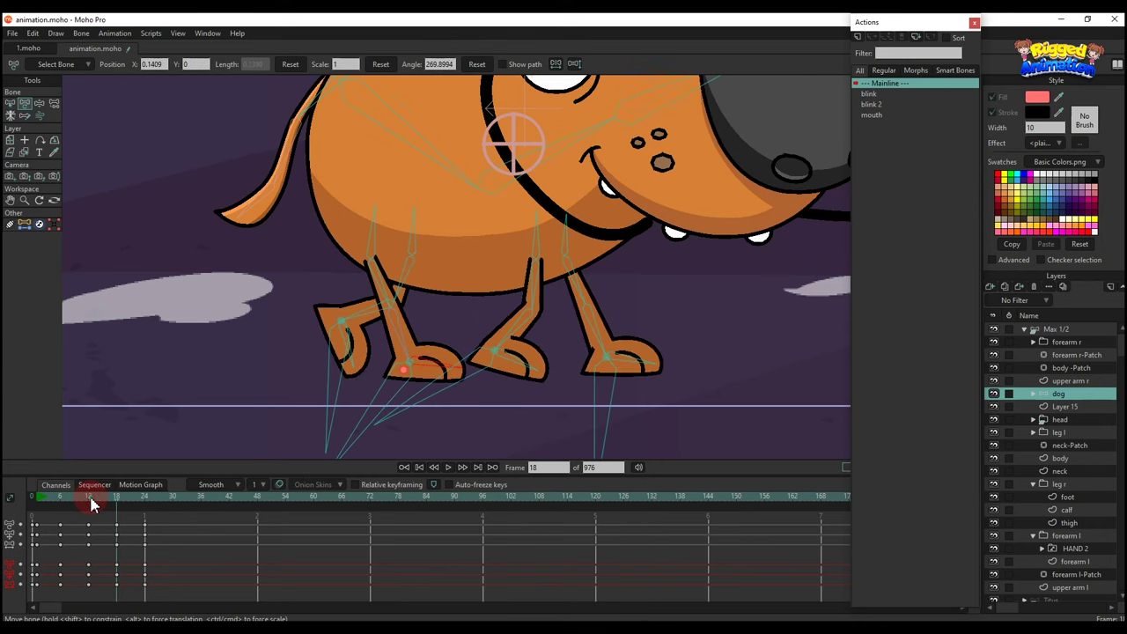
pyautogui.moveTo(495, 370); pyautogui.dragTo(495, 364)
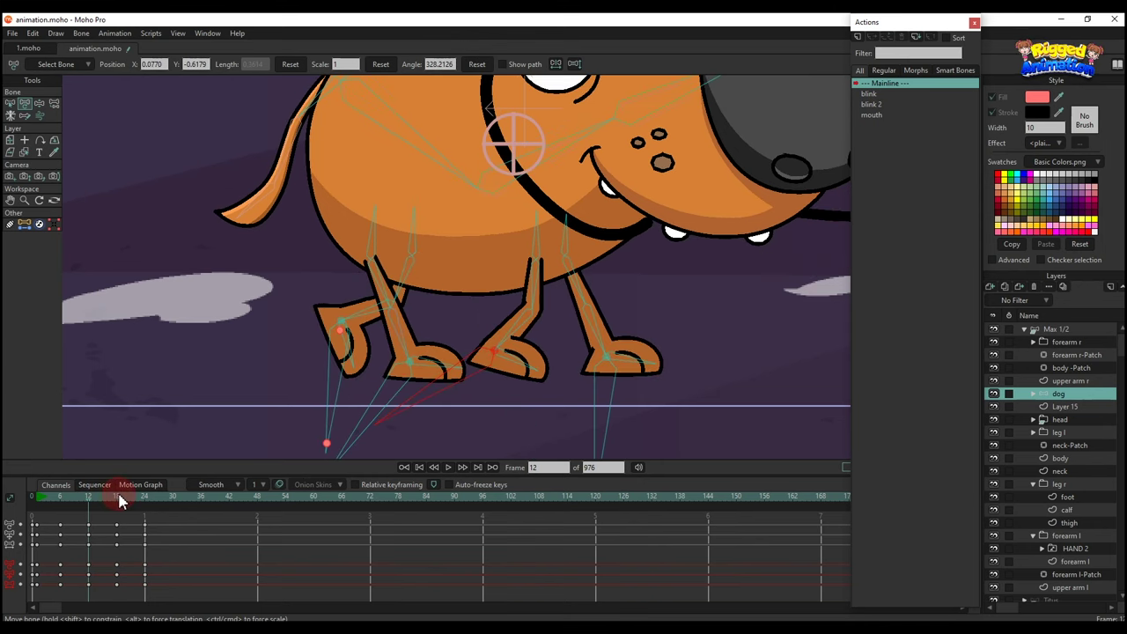
pyautogui.click(119, 500)
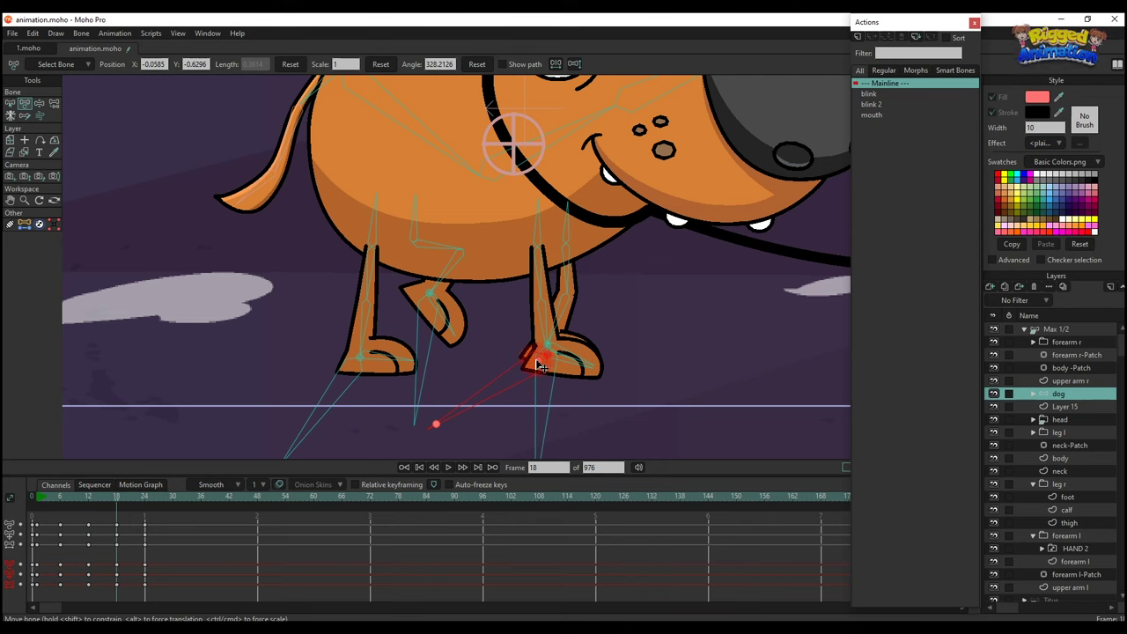
pyautogui.moveTo(541, 366); pyautogui.dragTo(547, 376)
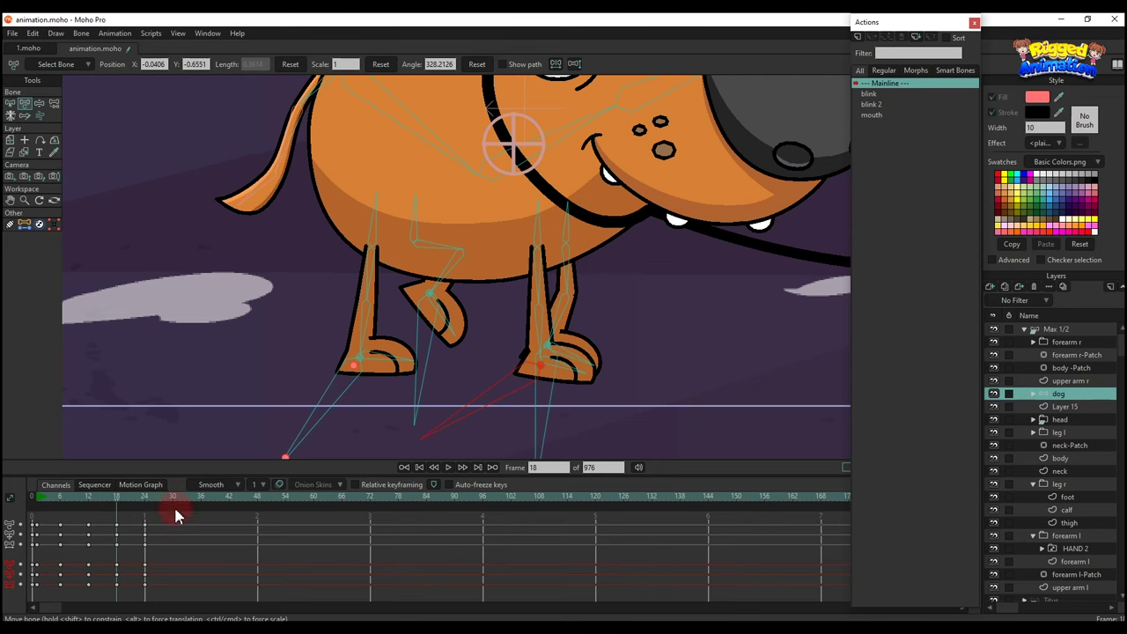
pyautogui.click(94, 500)
pyautogui.moveTo(95, 504); pyautogui.dragTo(121, 509)
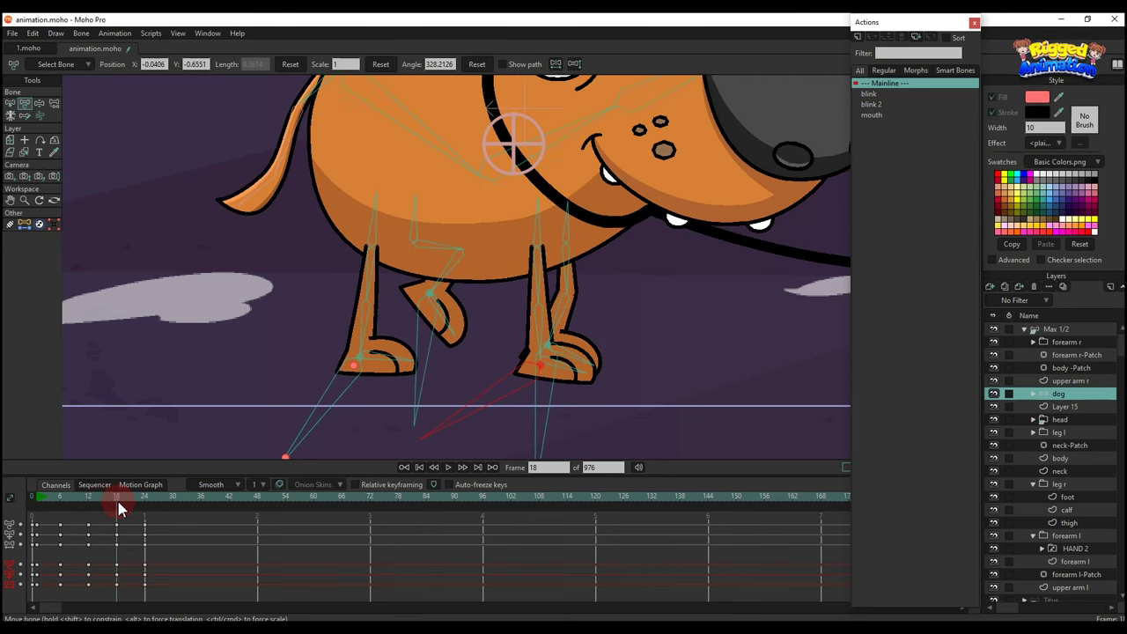
pyautogui.moveTo(534, 379); pyautogui.dragTo(577, 365)
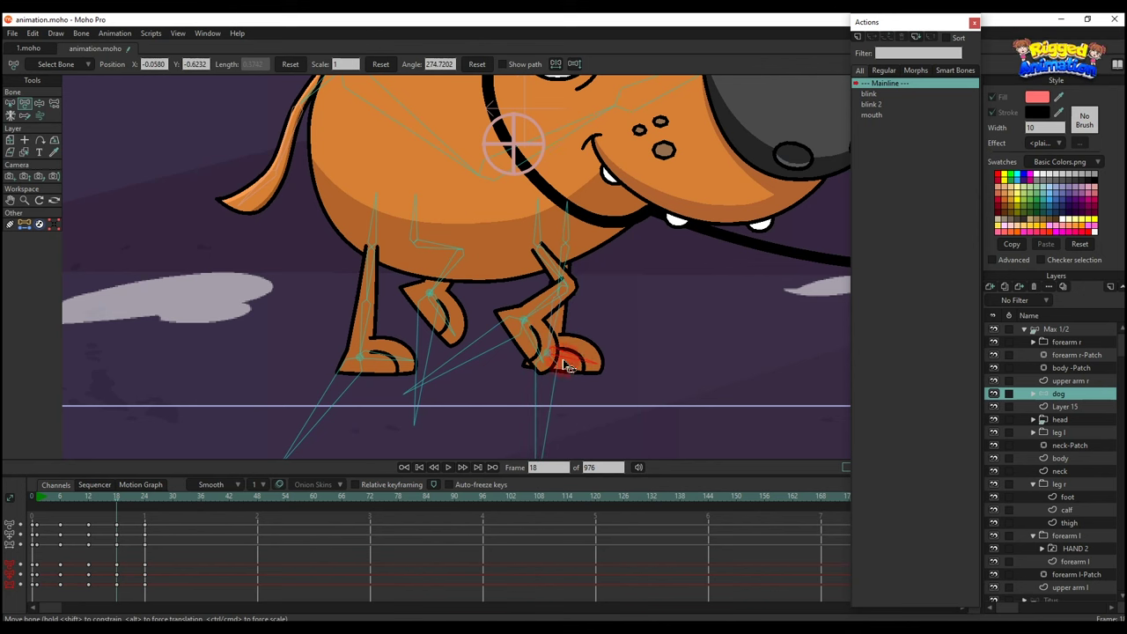
pyautogui.scroll(-2, 528, 354)
pyautogui.press('space')
pyautogui.scroll(-2, 492, 371)
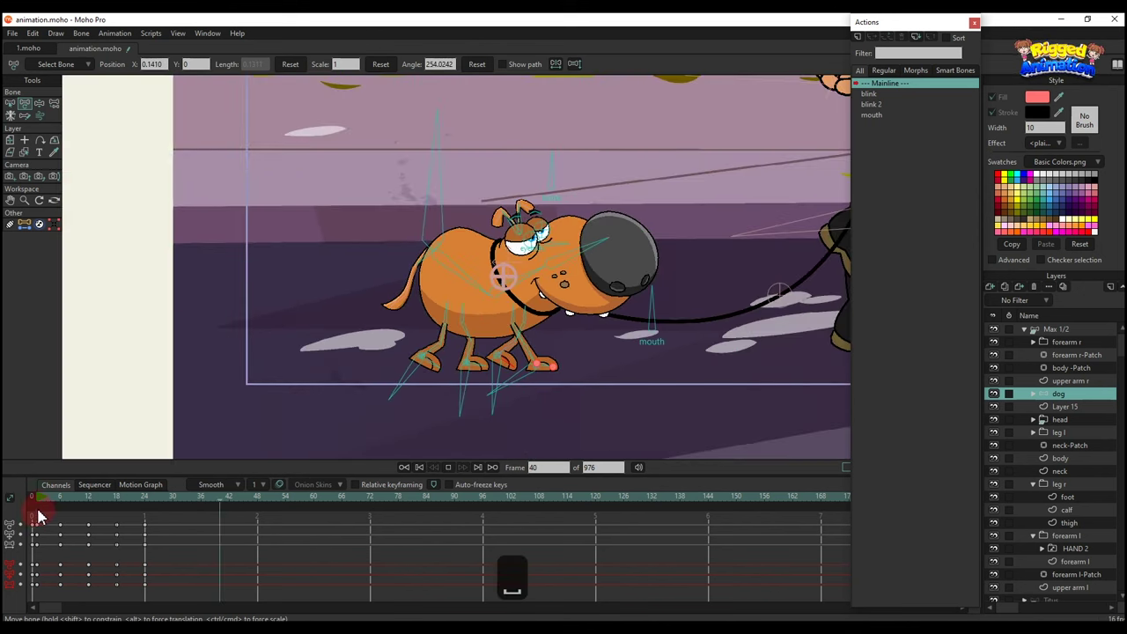
# - Set the dog's keyframes at frame 24 to Cycle interpolation, looping back to absolute frame 2
pyautogui.moveTo(39, 518); pyautogui.dragTo(121, 526)
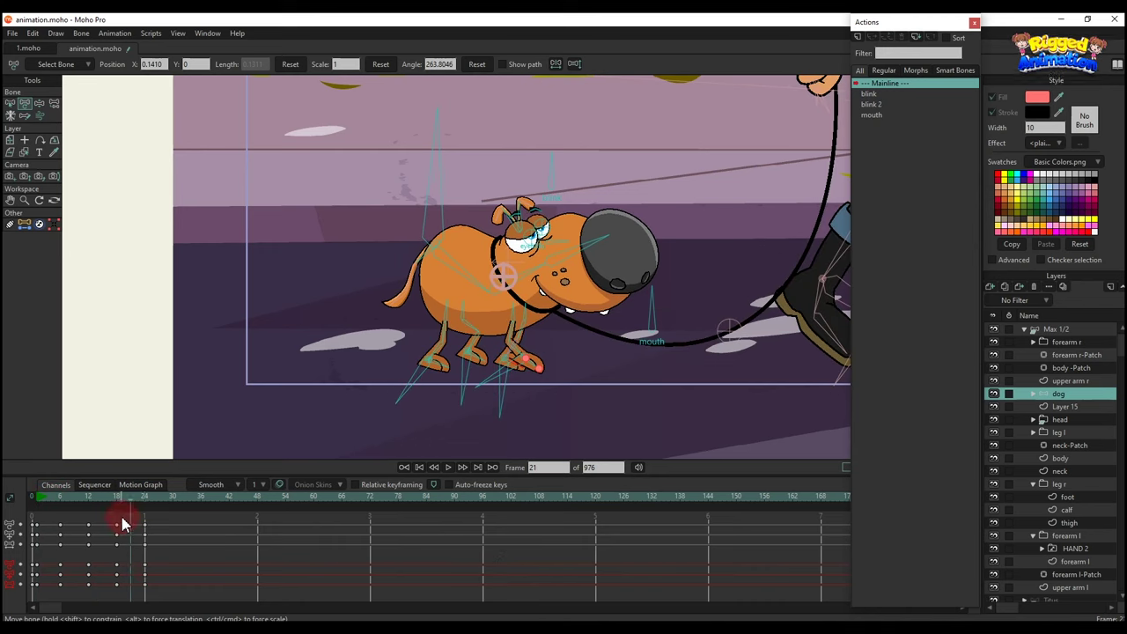
pyautogui.rightClick(148, 535)
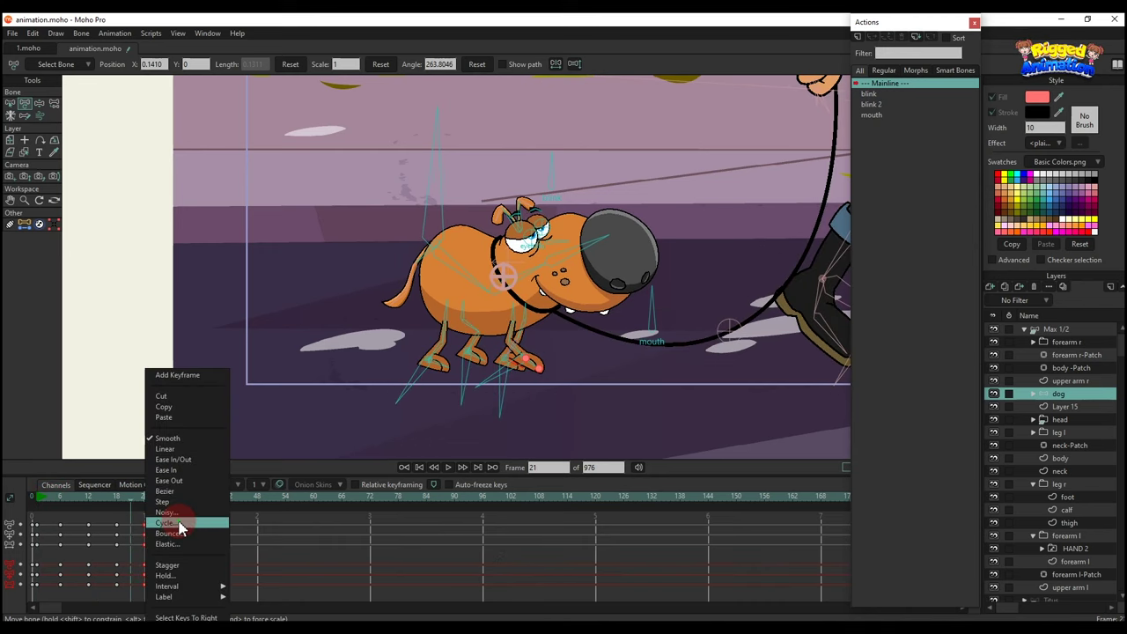
pyautogui.click(185, 523)
pyautogui.write('2')
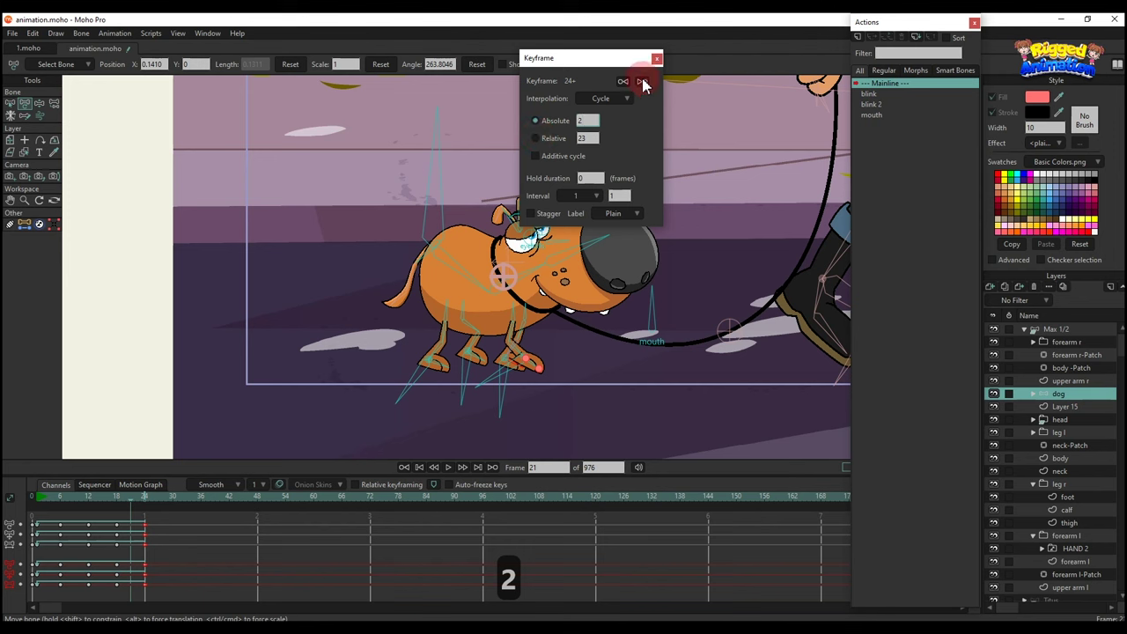
pyautogui.click(657, 59)
# - At frame 4, lower the dog's body bone slightly, to a Y position of 0.0703
pyautogui.moveTo(68, 515); pyautogui.dragTo(53, 506)
pyautogui.press('r')
pyautogui.click(359, 278)
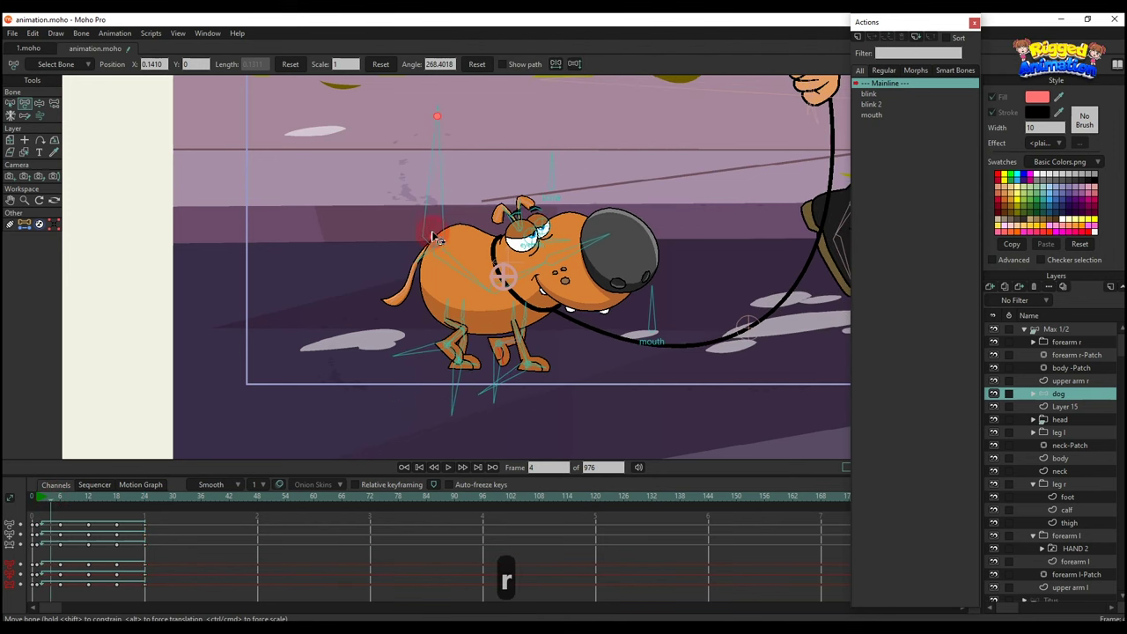
pyautogui.moveTo(434, 240); pyautogui.dragTo(435, 244)
pyautogui.scroll(2, 504, 337)
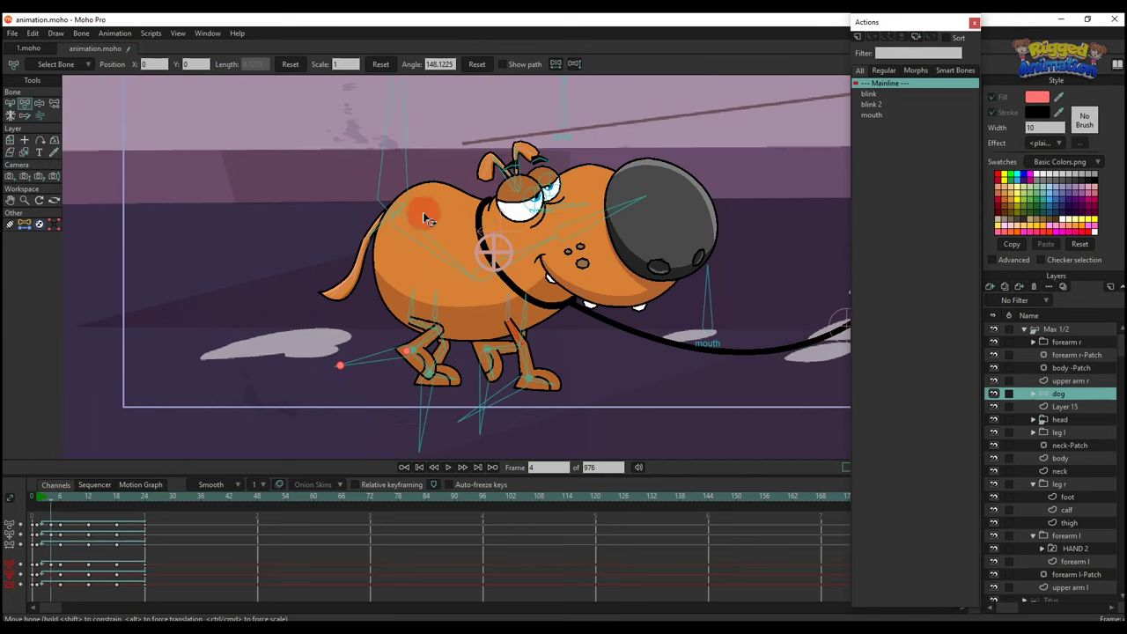
pyautogui.click(270, 296)
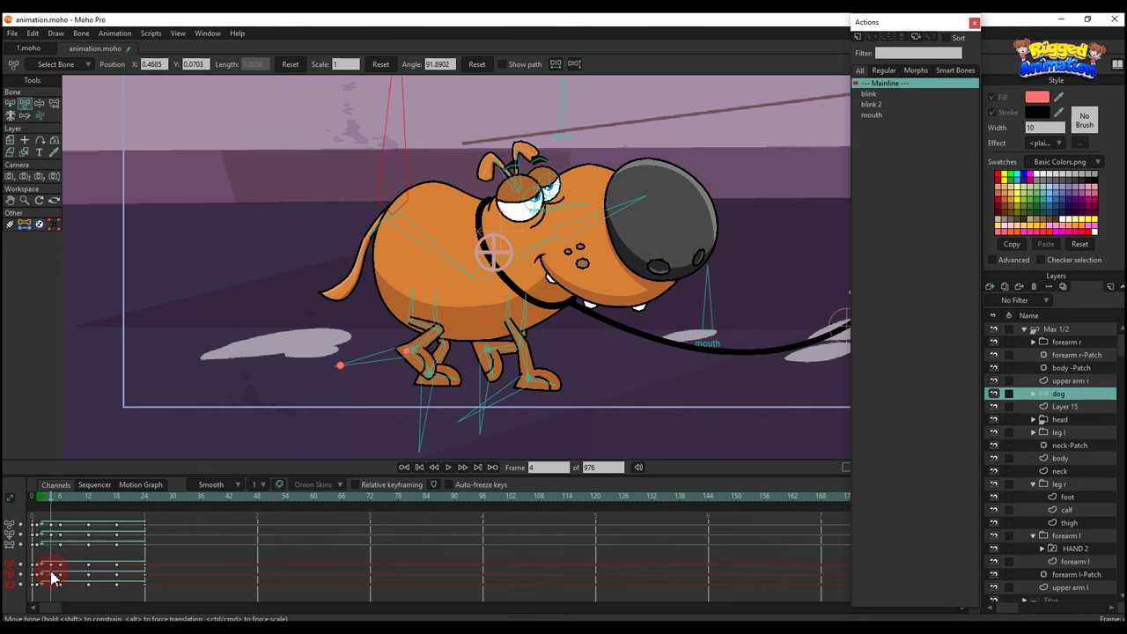
# - Copy the lowered body key from frame 4 to frame 15 and play back the walk cycle
pyautogui.hotkey('ctrl', 'c')
pyautogui.click(101, 498)
pyautogui.hotkey('ctrl', 'v')
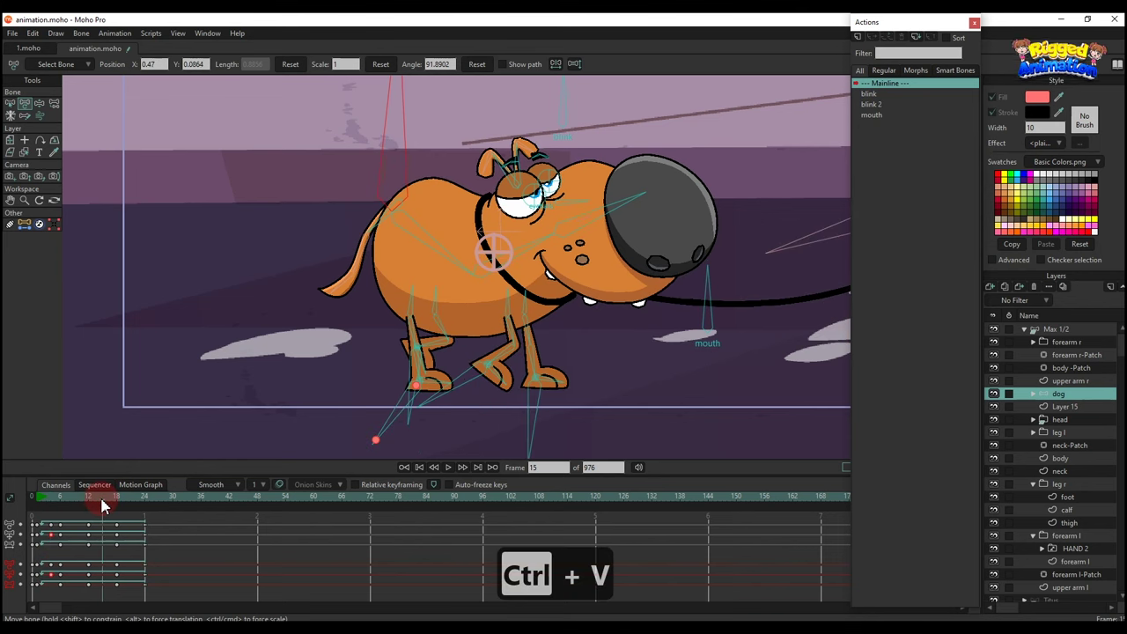
pyautogui.press('space')
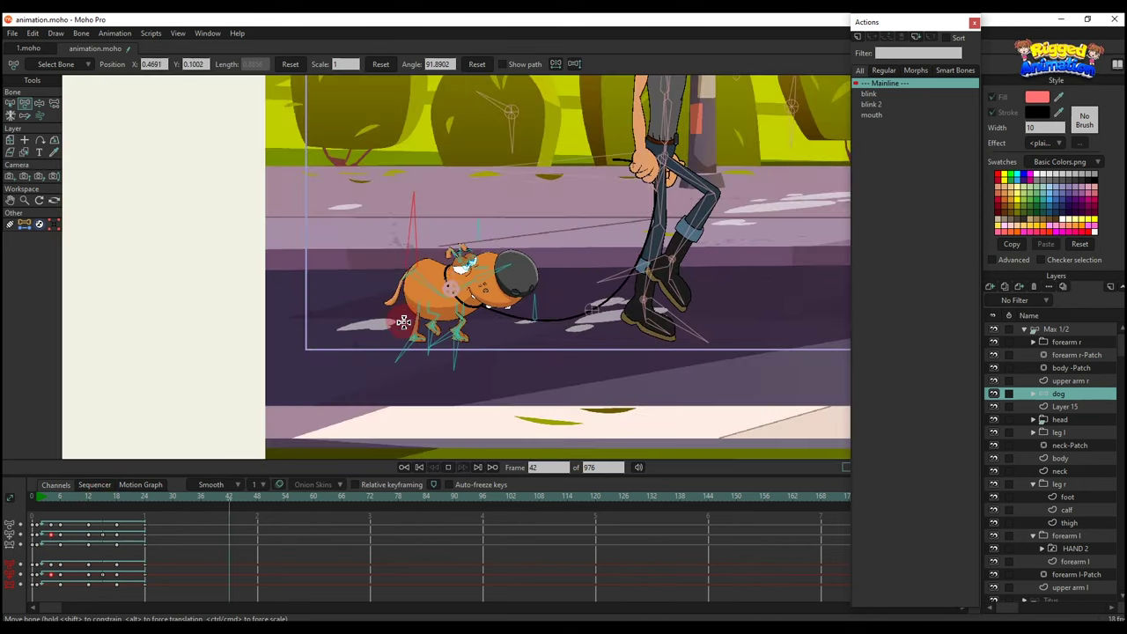
# - Play back the dog's walk cycle and compare it with the walking man in the wider scene
pyautogui.press('2')
pyautogui.press('q')
pyautogui.scroll(-2, 432, 317)
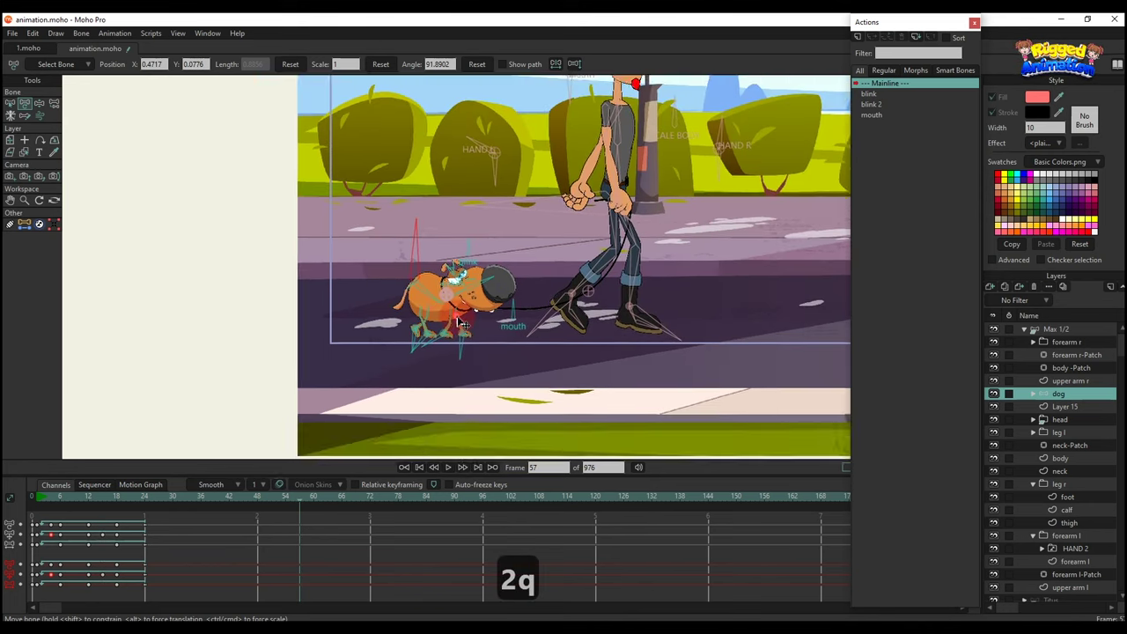
pyautogui.moveTo(461, 315); pyautogui.dragTo(418, 344)
pyautogui.scroll(2, 418, 344)
pyautogui.press('space')
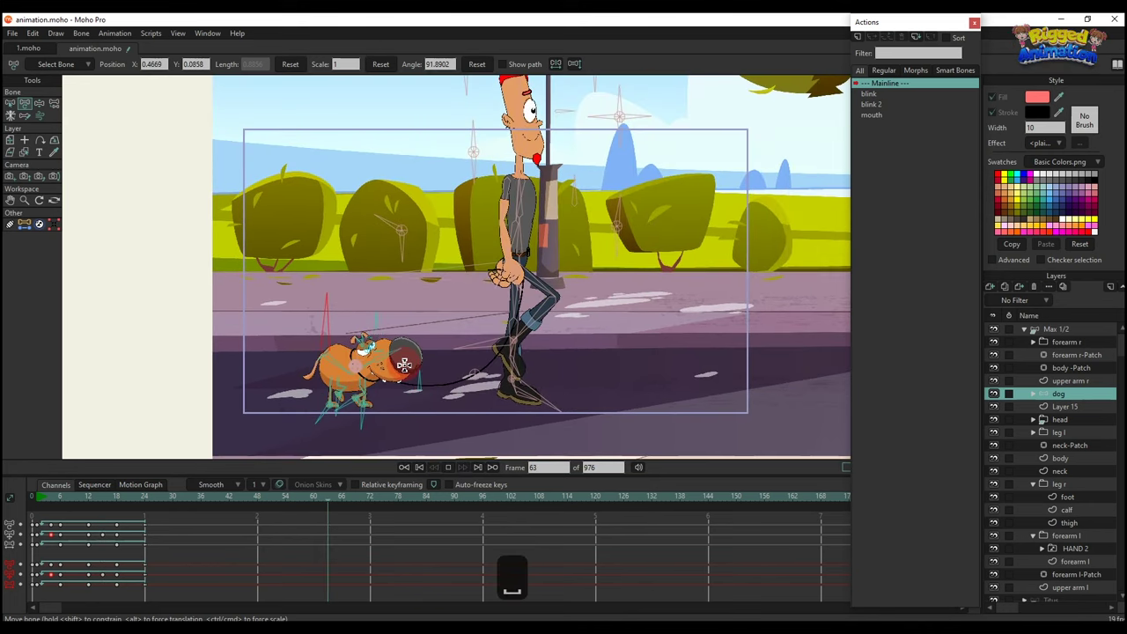
# - At frame 1, move and zoom the camera to frame the dog and the man's legs, at about X -5.51, Y -1.04
pyautogui.click(36, 496)
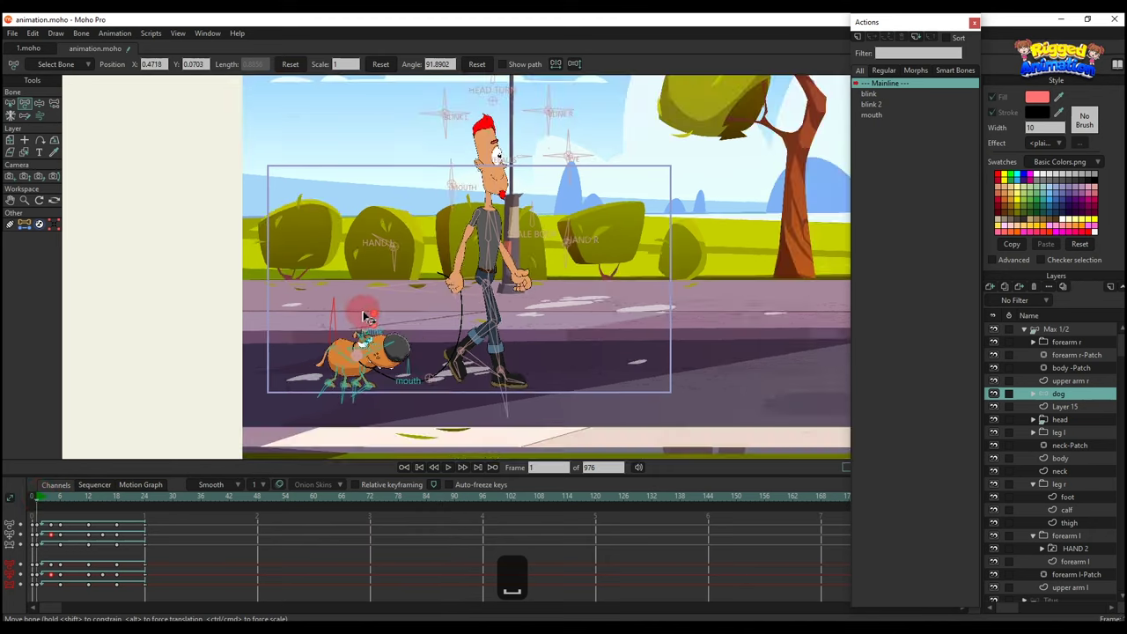
pyautogui.press('4')
pyautogui.press('5')
pyautogui.moveTo(346, 344); pyautogui.dragTo(465, 273)
pyautogui.press('4')
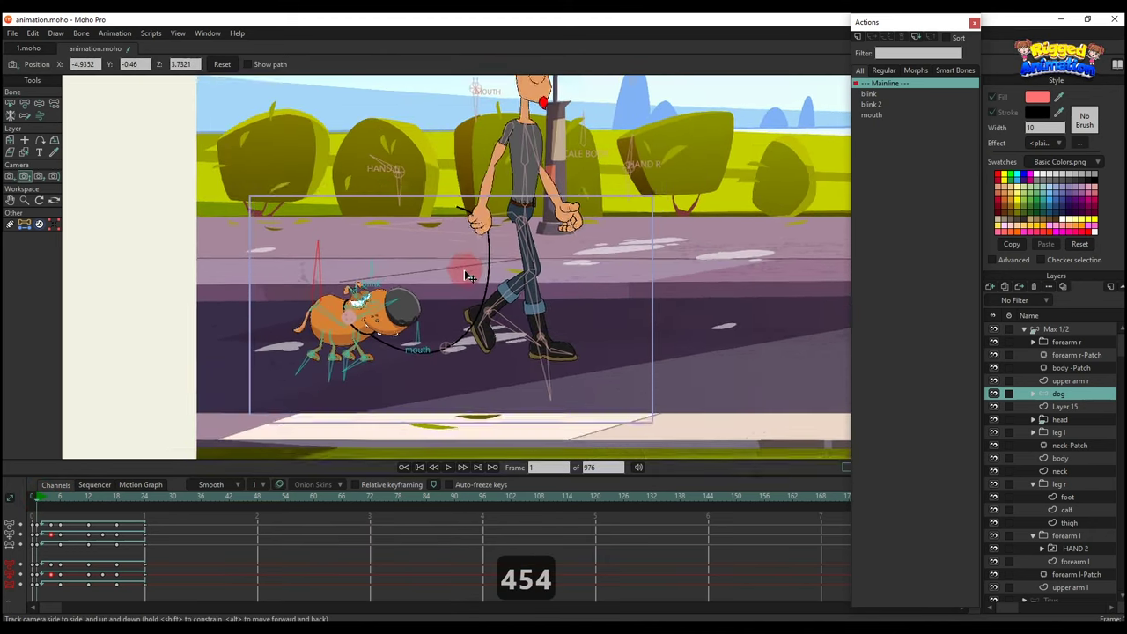
pyautogui.press('5')
pyautogui.moveTo(374, 317); pyautogui.dragTo(421, 347)
pyautogui.press('4')
pyautogui.press('5')
pyautogui.press('4')
pyautogui.press('5')
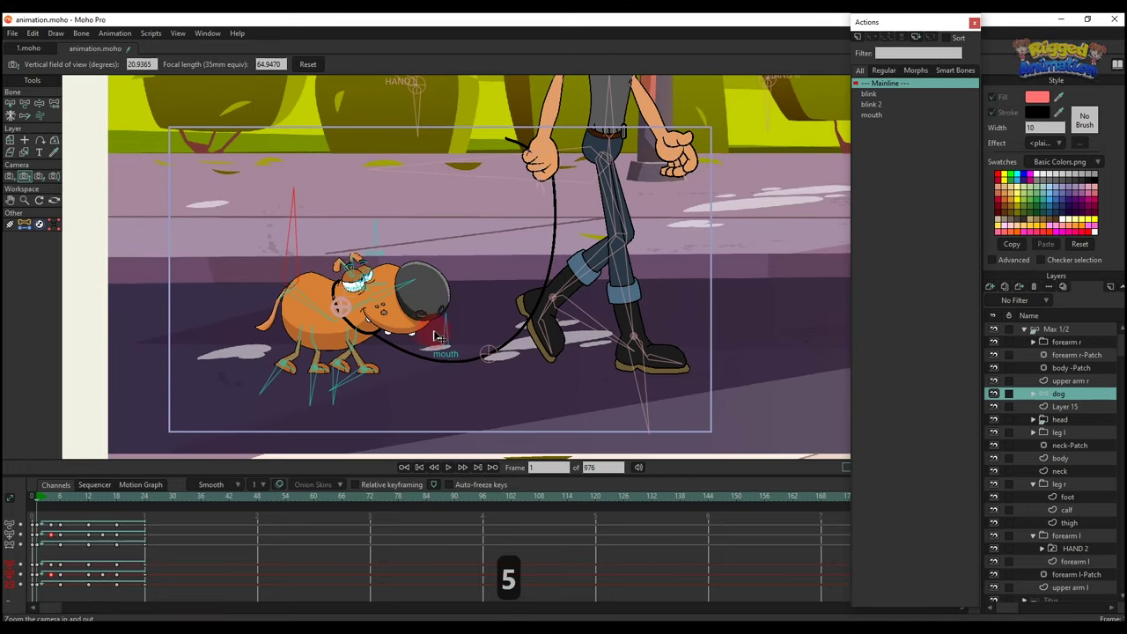
pyautogui.press('4')
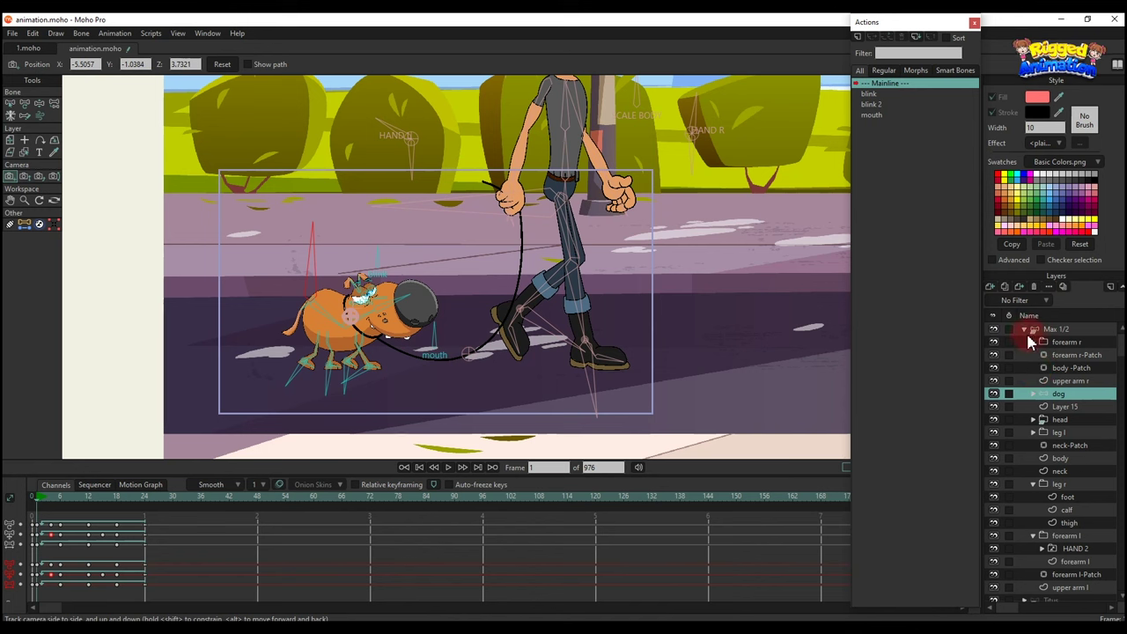
# - At frame 1, move the Max 1/2 layer back to X -2.0014 and reframe the camera at X -5.8574, Y -1
pyautogui.click(1048, 330)
pyautogui.press('m')
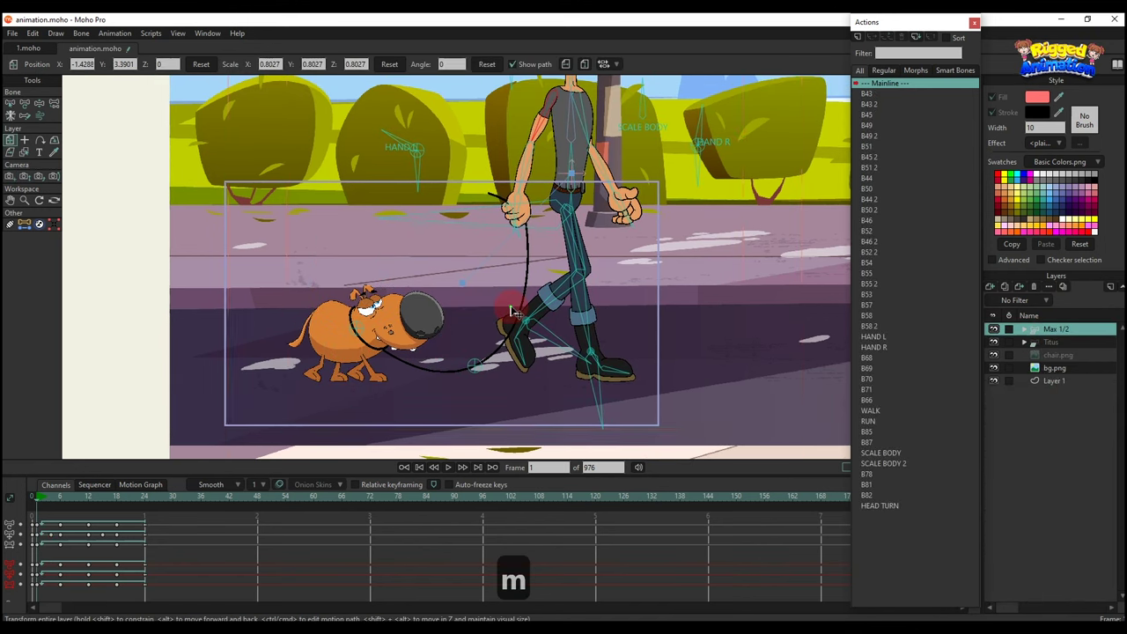
pyautogui.moveTo(517, 312); pyautogui.dragTo(381, 356)
pyautogui.press('4')
pyautogui.press('m')
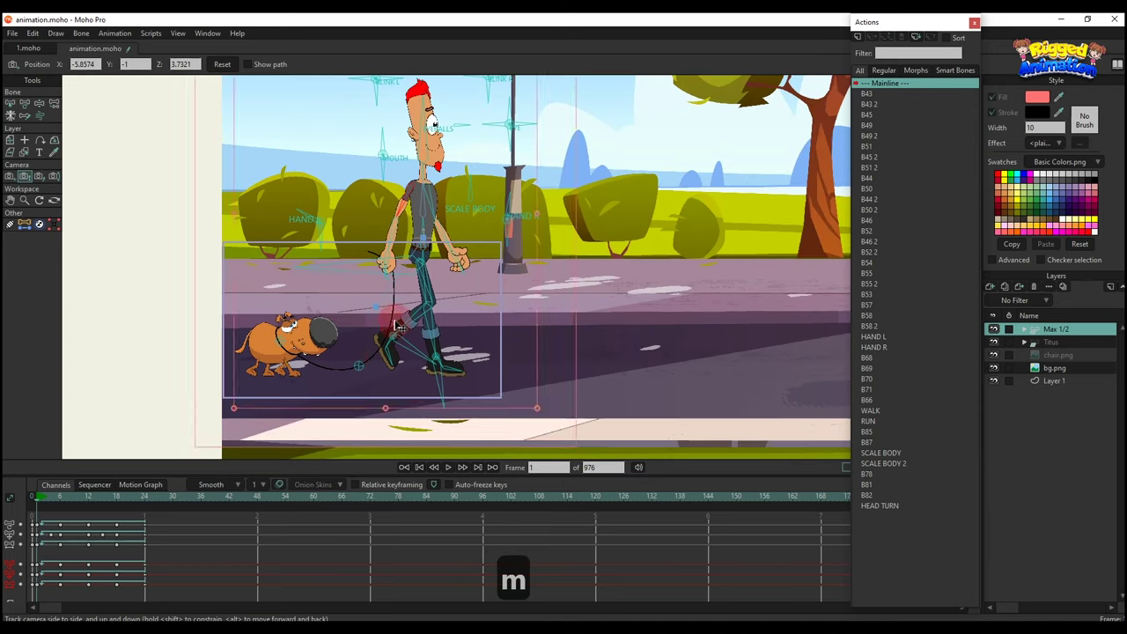
# - At frame 96, move the Max 1/2 layer forward along the street and set its position keyframes to Linear
pyautogui.moveTo(70, 504); pyautogui.dragTo(441, 512)
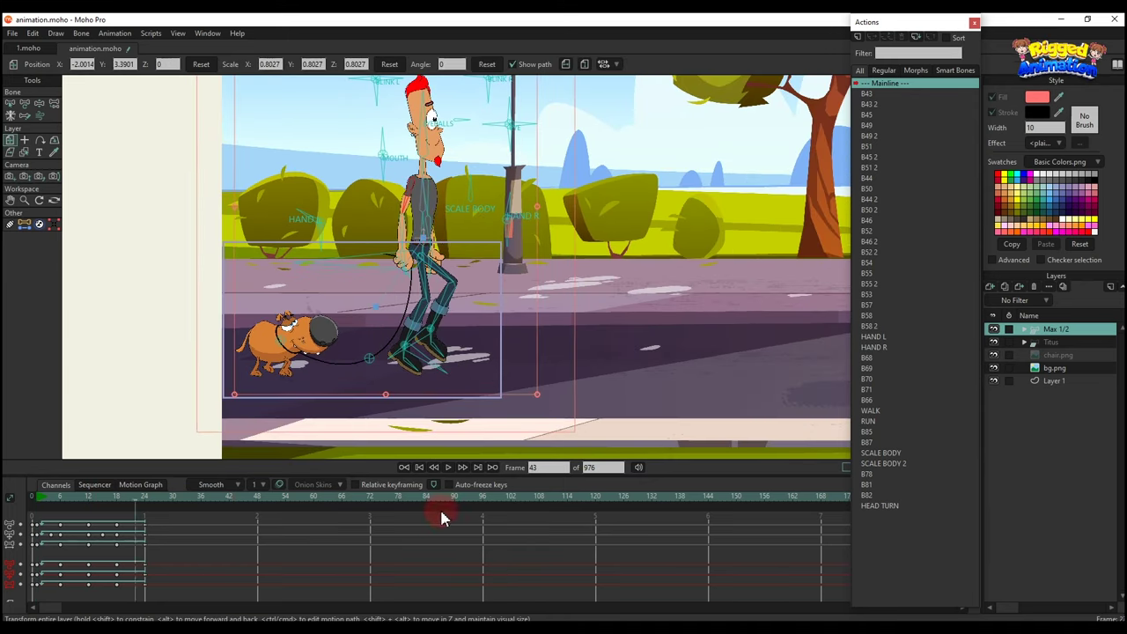
pyautogui.moveTo(455, 379); pyautogui.dragTo(550, 360)
pyautogui.scroll(-2, 469, 581)
pyautogui.moveTo(523, 580); pyautogui.dragTo(38, 577)
pyautogui.rightClick(38, 577)
pyautogui.click(75, 450)
pyautogui.click(269, 549)
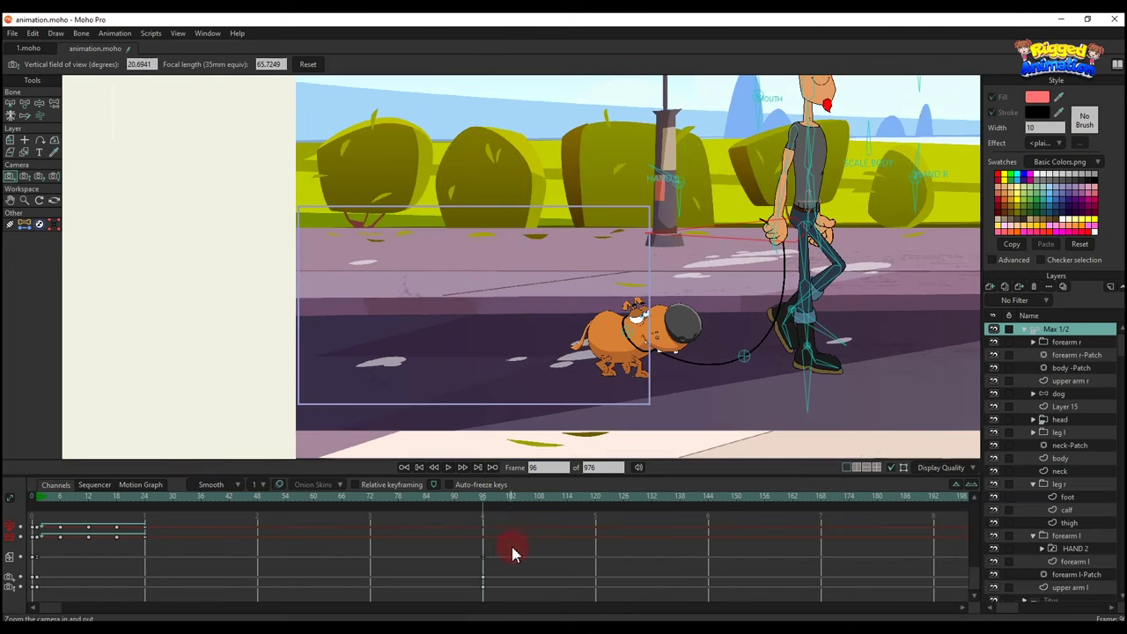
# - At frame 96, track the camera to X -4.1359, Y -0.9939 to follow the characters, and set the camera keyframes to Linear
pyautogui.press('4')
pyautogui.press('5')
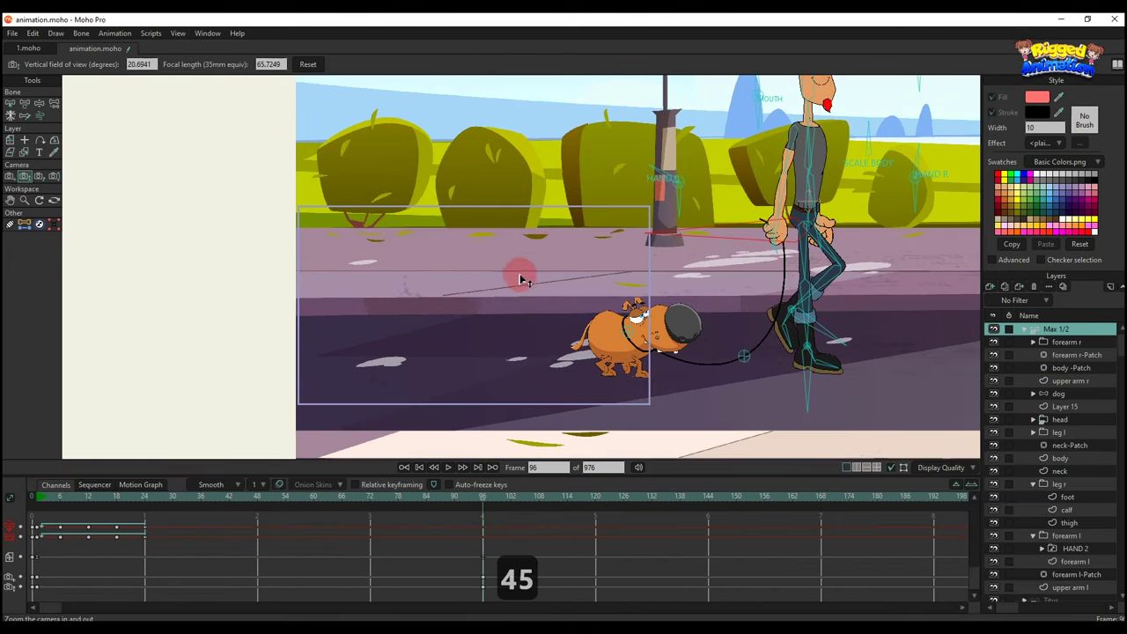
pyautogui.press('4')
pyautogui.moveTo(519, 273); pyautogui.dragTo(428, 252)
pyautogui.moveTo(526, 579); pyautogui.dragTo(36, 579)
pyautogui.rightClick(36, 580)
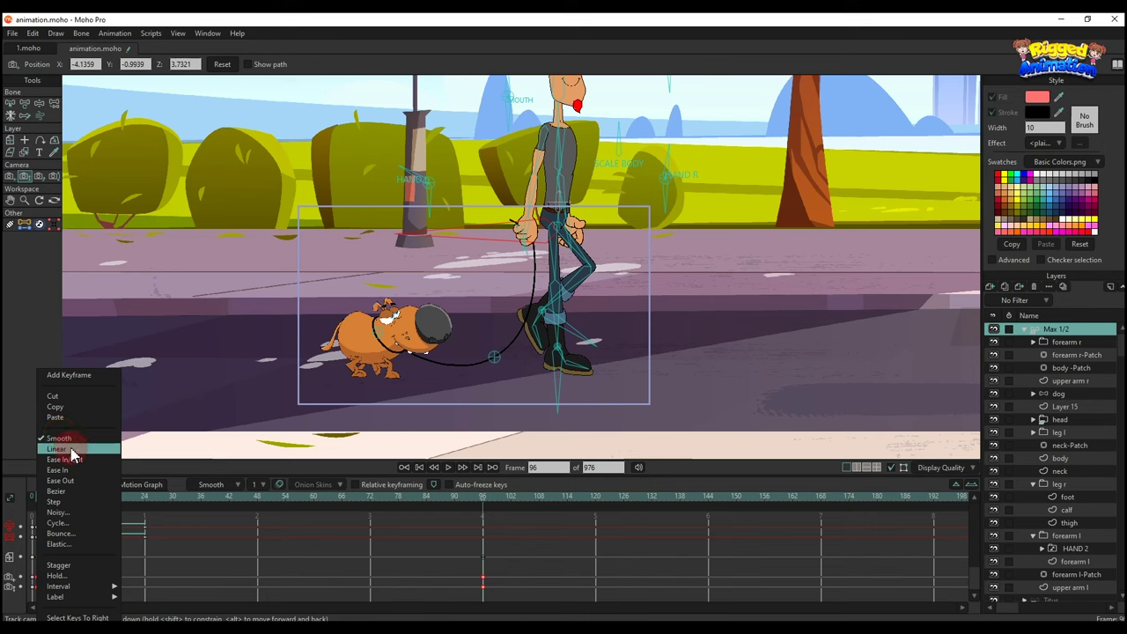
pyautogui.click(249, 547)
# - Play the scene from frame 1 to about frame 98 to check the camera following the dog and man
pyautogui.click(39, 500)
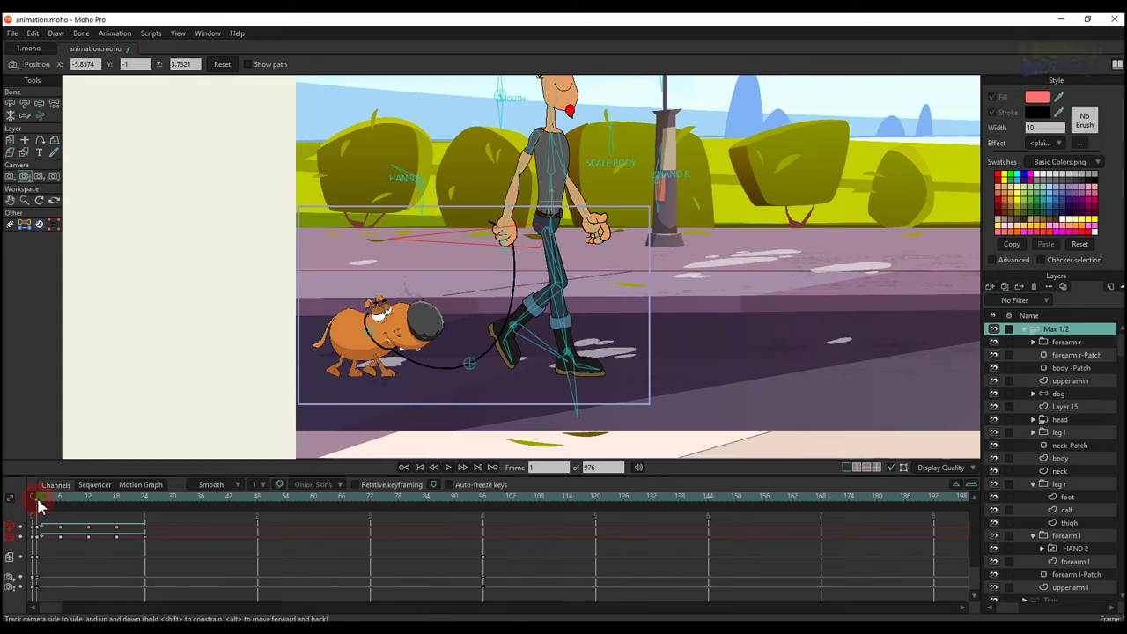
pyautogui.scroll(2, 354, 342)
pyautogui.moveTo(442, 346); pyautogui.dragTo(446, 319)
pyautogui.press('space')
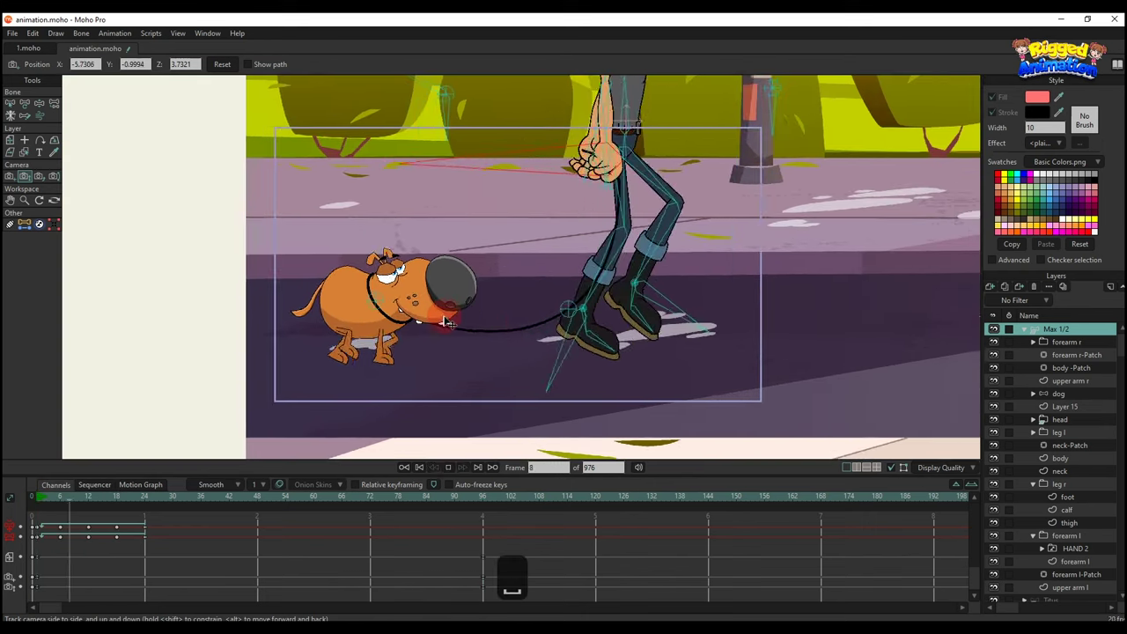
pyautogui.scroll(1, 641, 312)
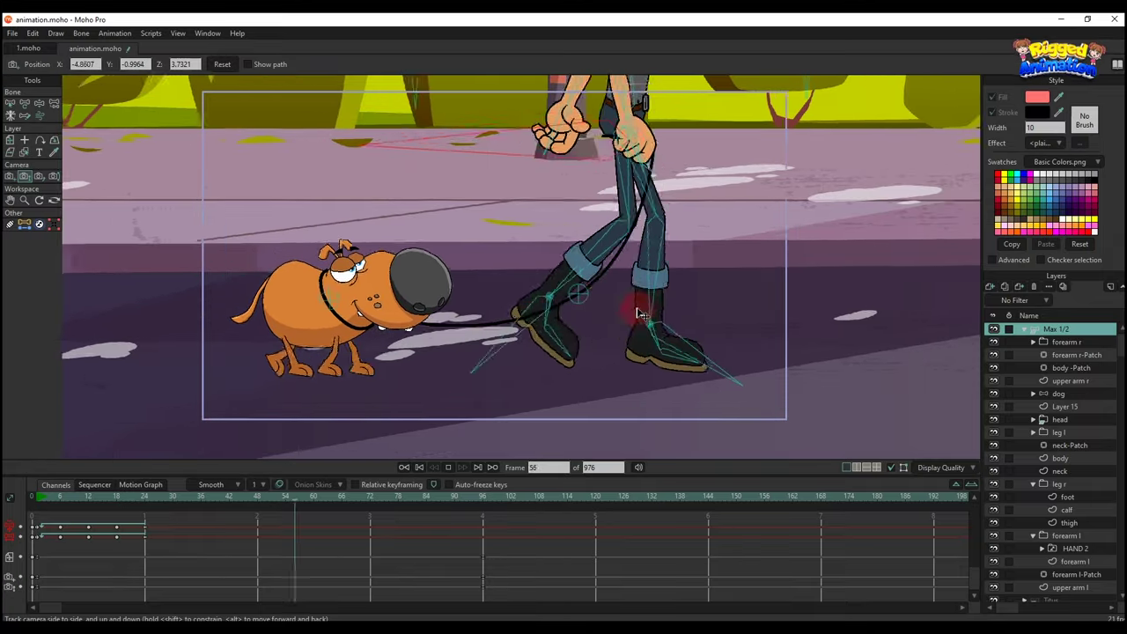
pyautogui.press('space')
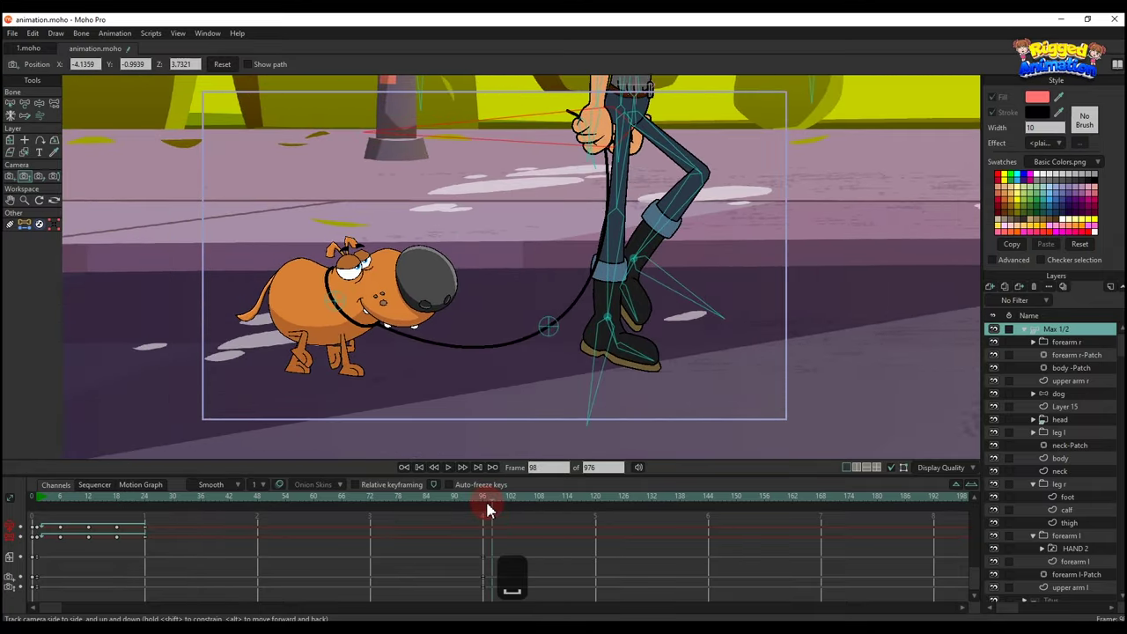
# - On the dog layer, key the blink bone at frame 42 and rotate it to 160.9271 at frame 45 to close the eyes
pyautogui.click(1060, 394)
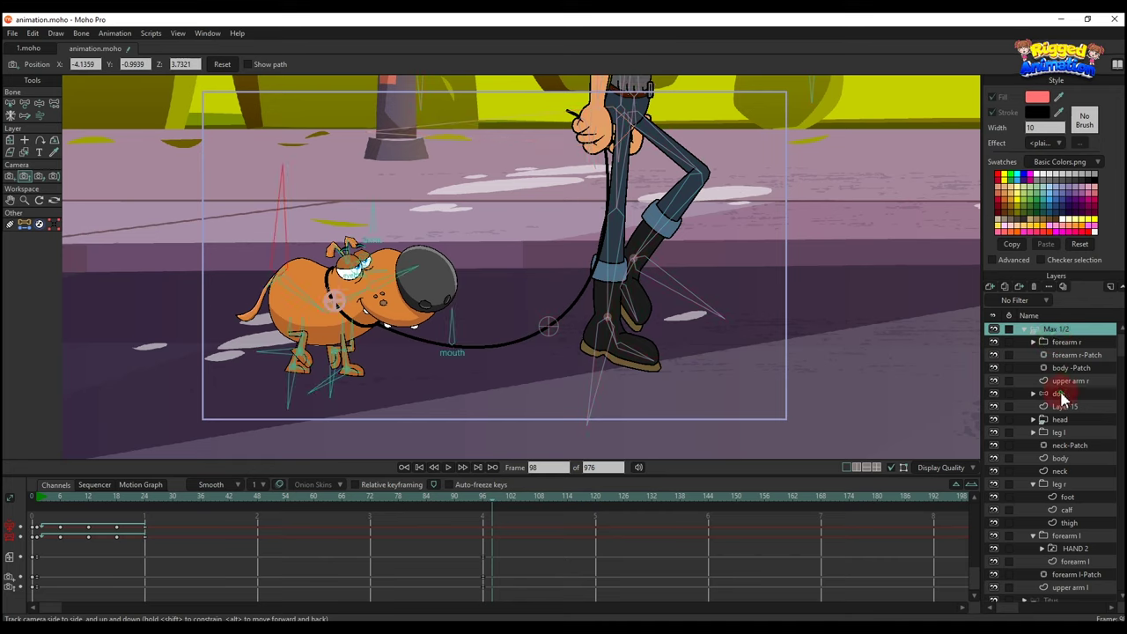
pyautogui.moveTo(264, 495); pyautogui.dragTo(231, 496)
pyautogui.press('t')
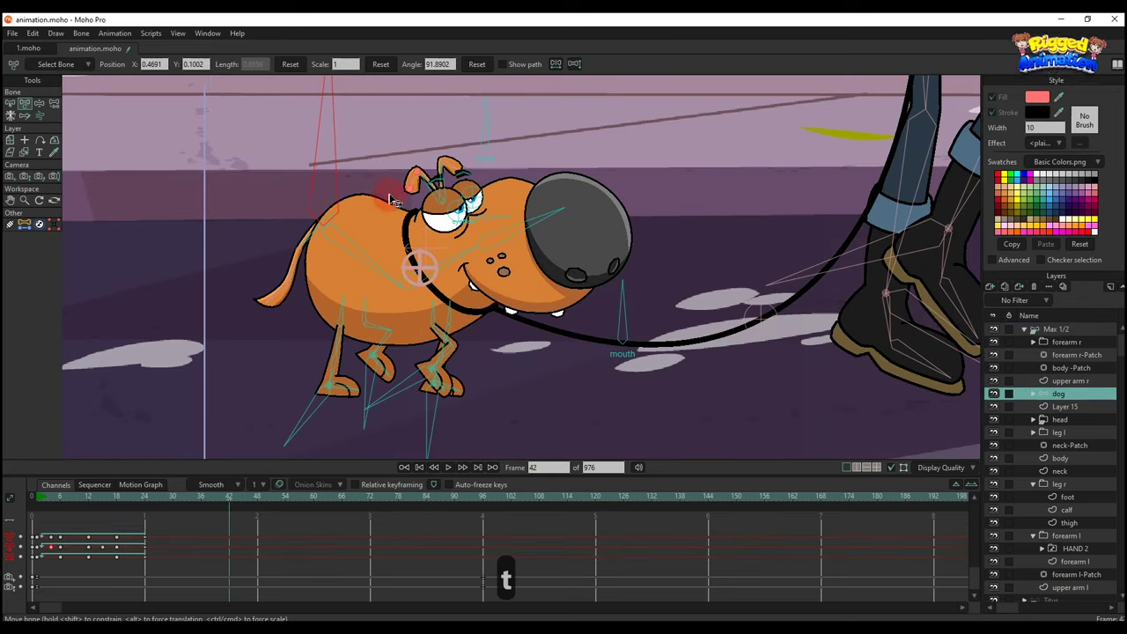
pyautogui.moveTo(478, 132); pyautogui.dragTo(485, 153)
pyautogui.scroll(2, 487, 152)
pyautogui.click(493, 174)
pyautogui.moveTo(242, 499); pyautogui.dragTo(251, 495)
pyautogui.moveTo(493, 151); pyautogui.dragTo(504, 288)
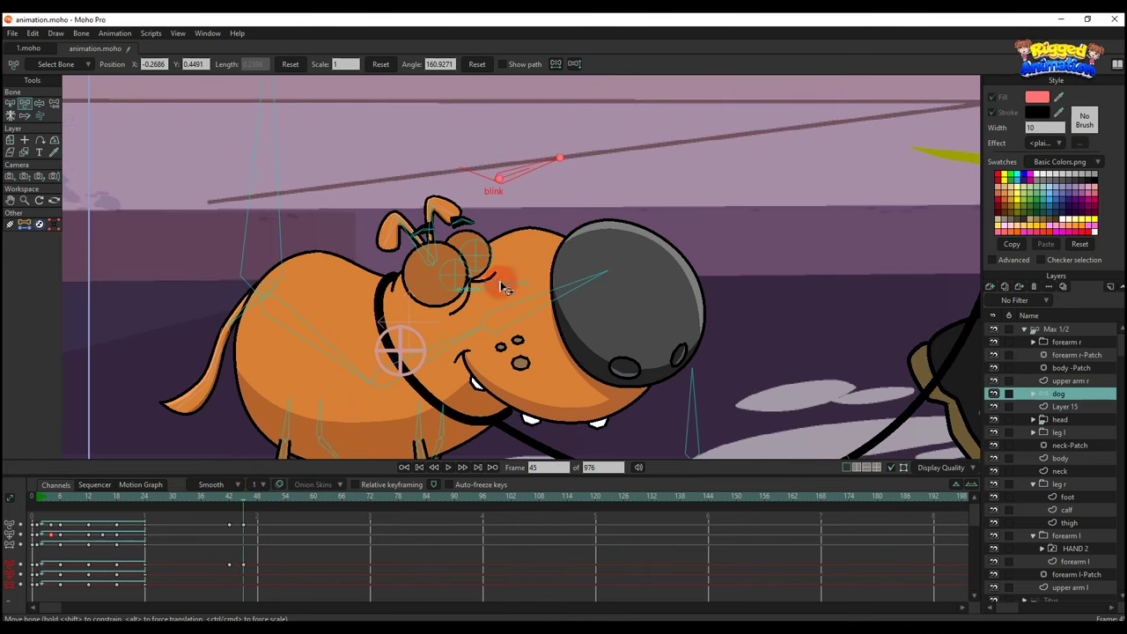
# - Copy the closed-eye blink key to frame 47 and the open-eye key to frame 50
pyautogui.hotkey('ctrl', 'c')
pyautogui.click(253, 500)
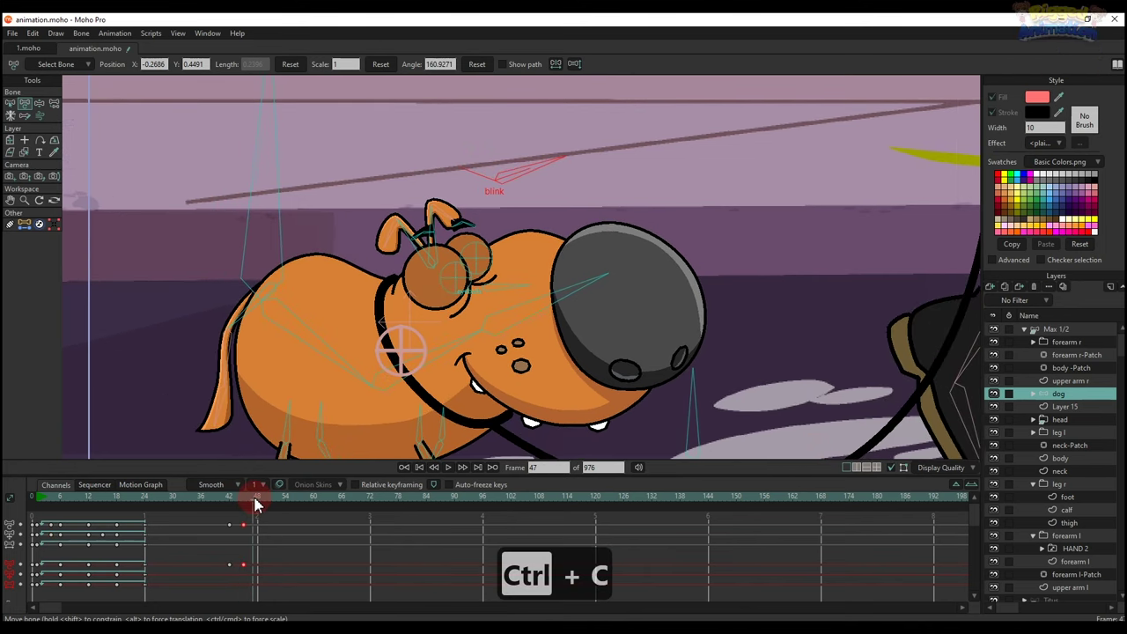
pyautogui.hotkey('ctrl', 'v')
pyautogui.moveTo(233, 586); pyautogui.dragTo(225, 518)
pyautogui.hotkey('ctrl', 'c')
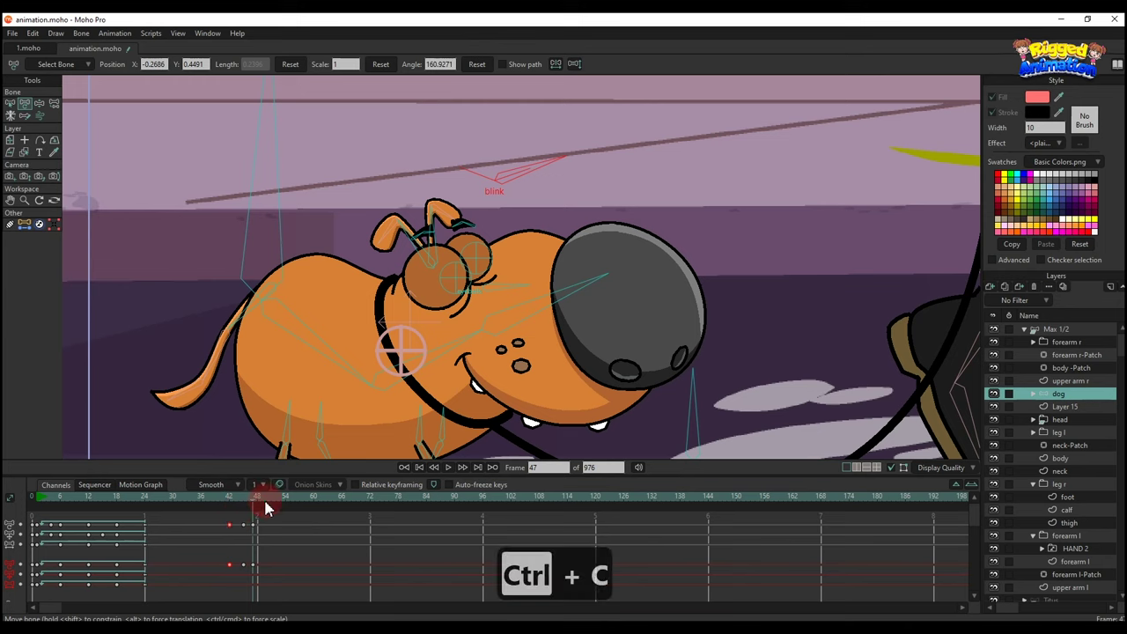
pyautogui.click(264, 500)
pyautogui.hotkey('ctrl', 'v')
# - Copy the whole set of blink keys from frames 42–50 to frame 85
pyautogui.moveTo(304, 572); pyautogui.dragTo(208, 521)
pyautogui.hotkey('ctrl', 'c')
pyautogui.click(431, 500)
pyautogui.hotkey('ctrl', 'v')
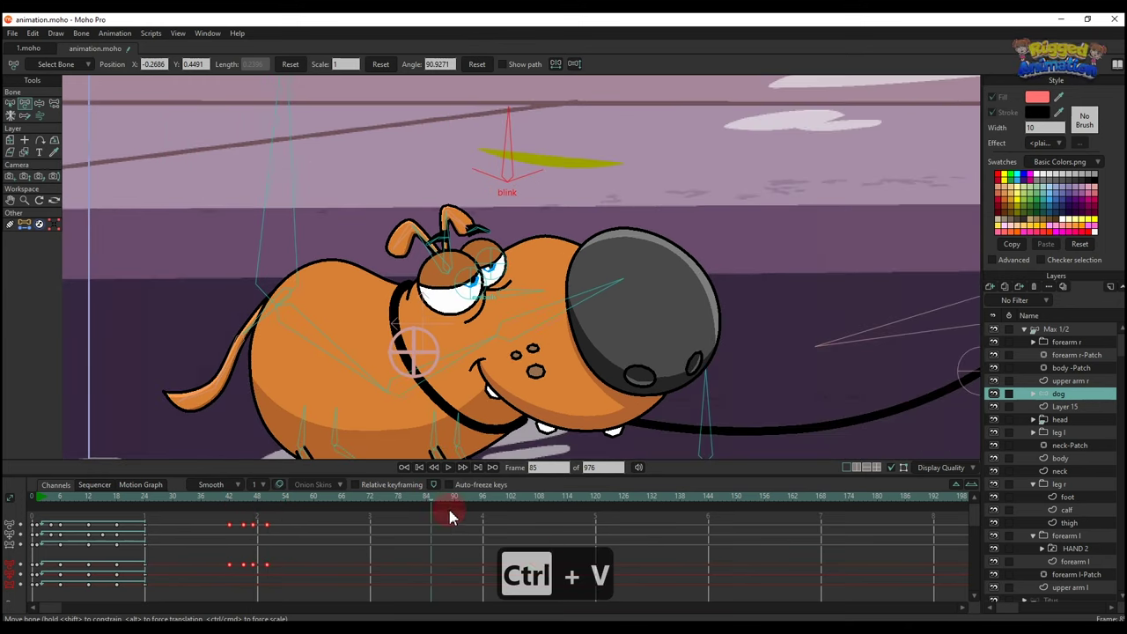
# - Set the last blink key at frame 93 to Cycle interpolation, looping back to absolute frame 51
pyautogui.rightClick(471, 525)
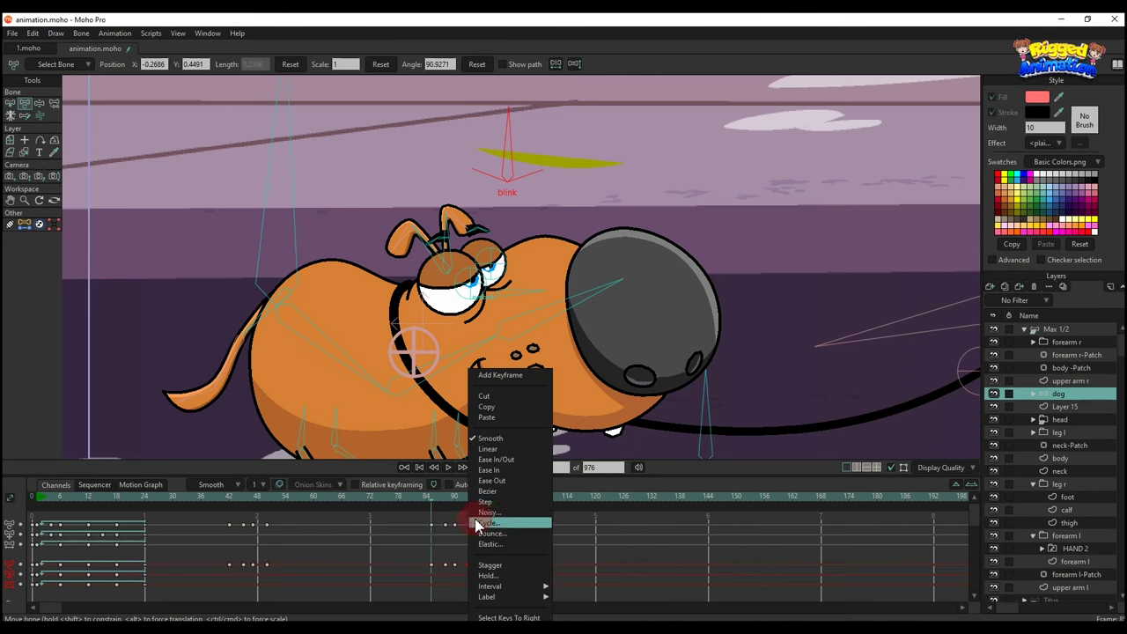
pyautogui.click(489, 524)
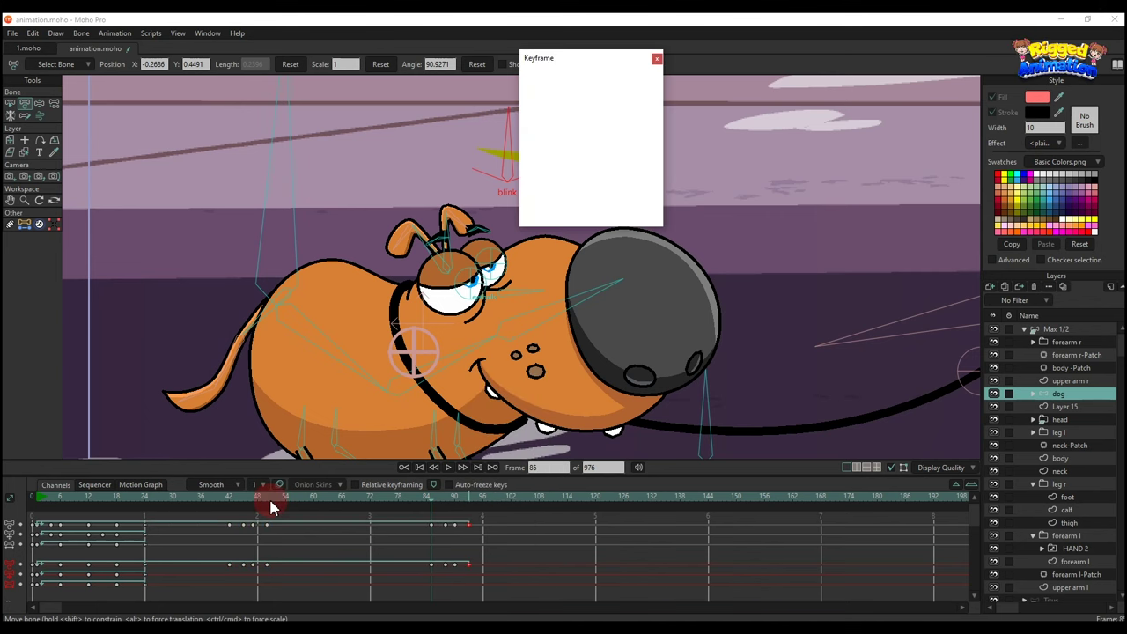
pyautogui.click(271, 505)
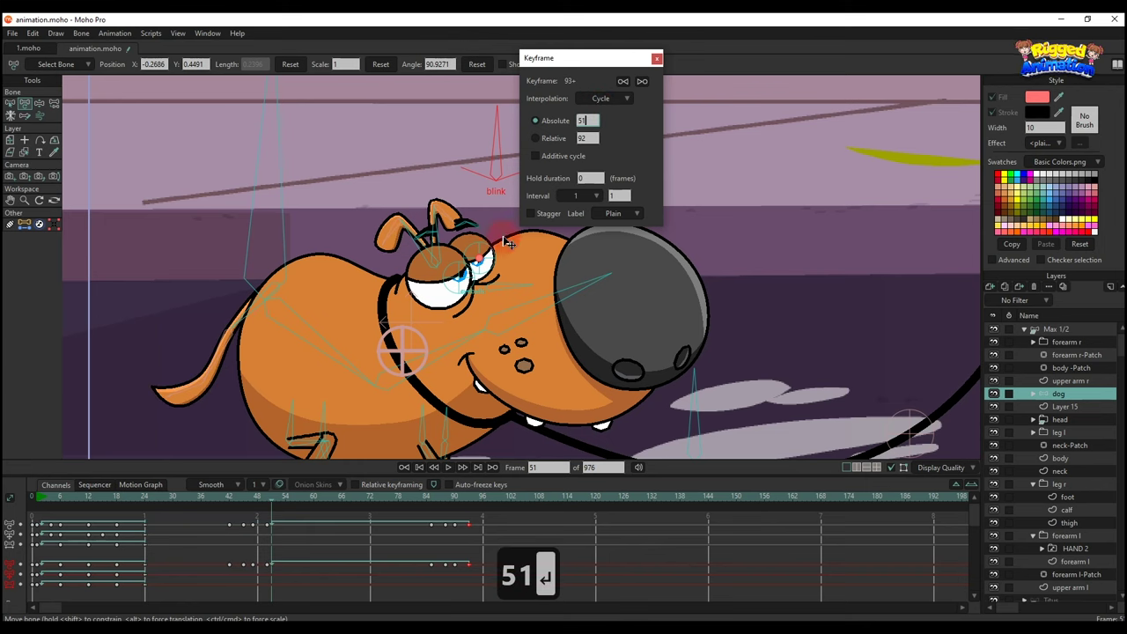
pyautogui.click(657, 58)
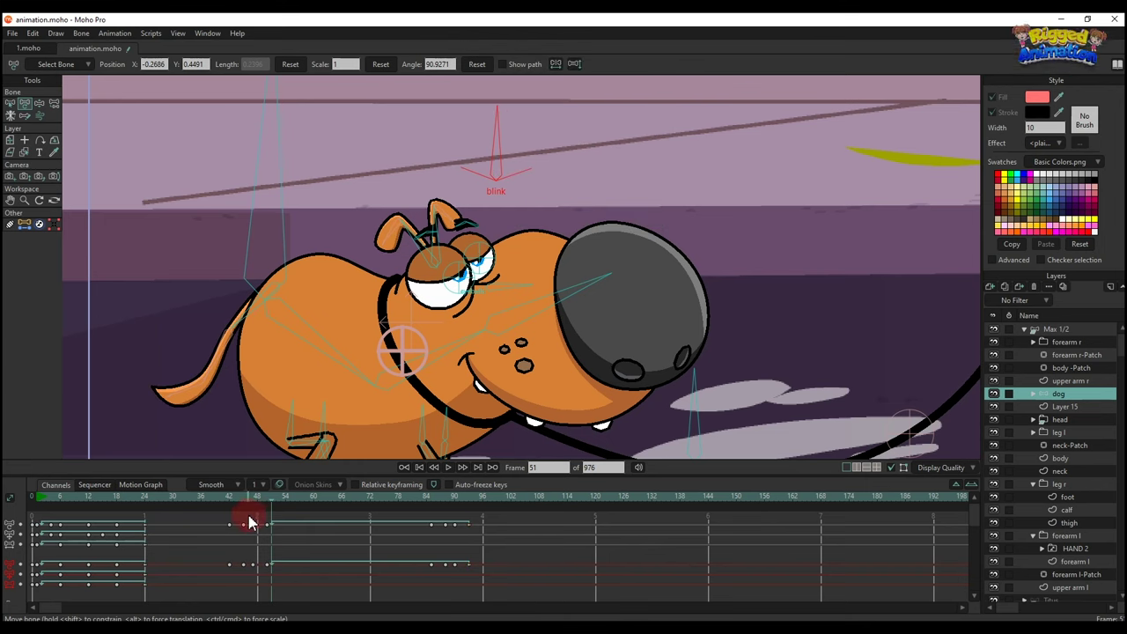
# - Play back the scene up to about frame 97 to check the dog's walk and blink within the camera frame
pyautogui.press('space')
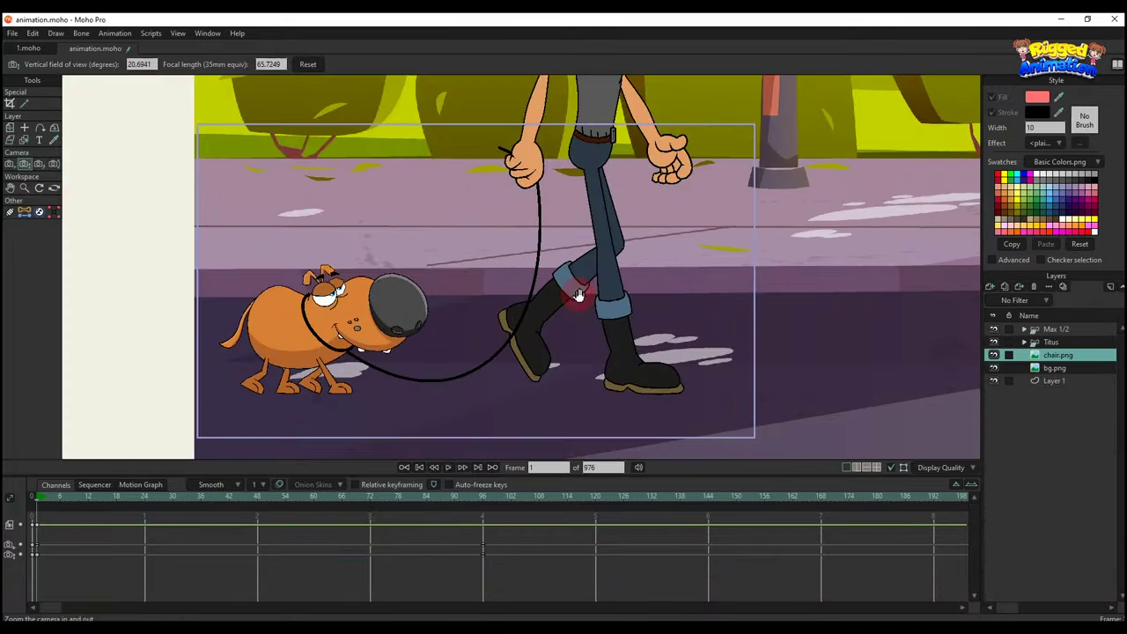
pyautogui.moveTo(572, 370); pyautogui.dragTo(572, 297)
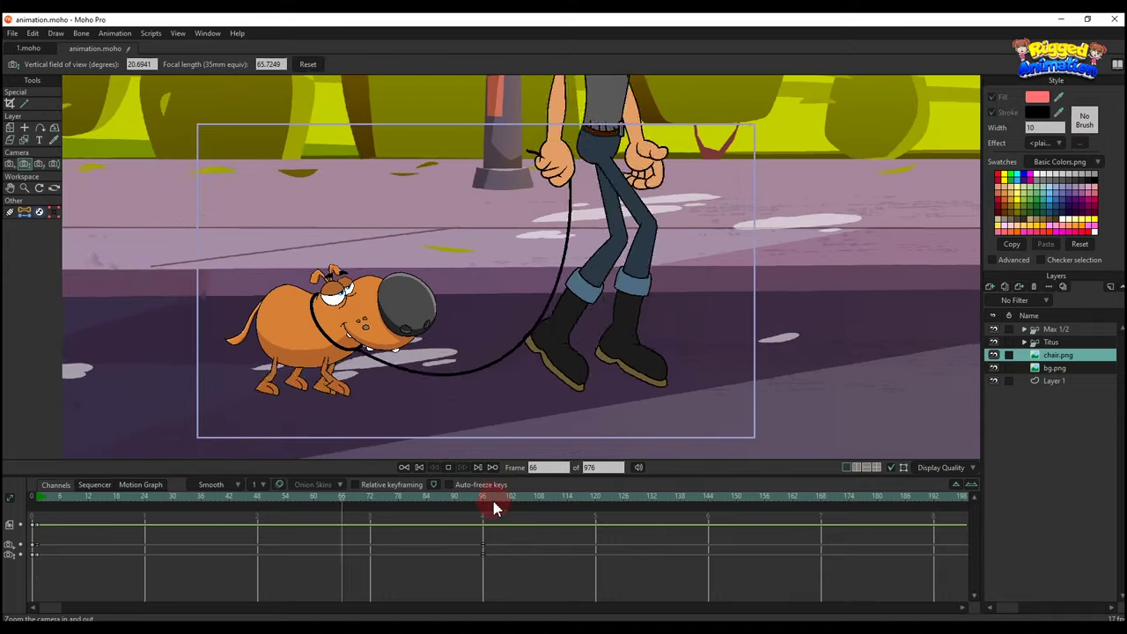
pyautogui.press('space')
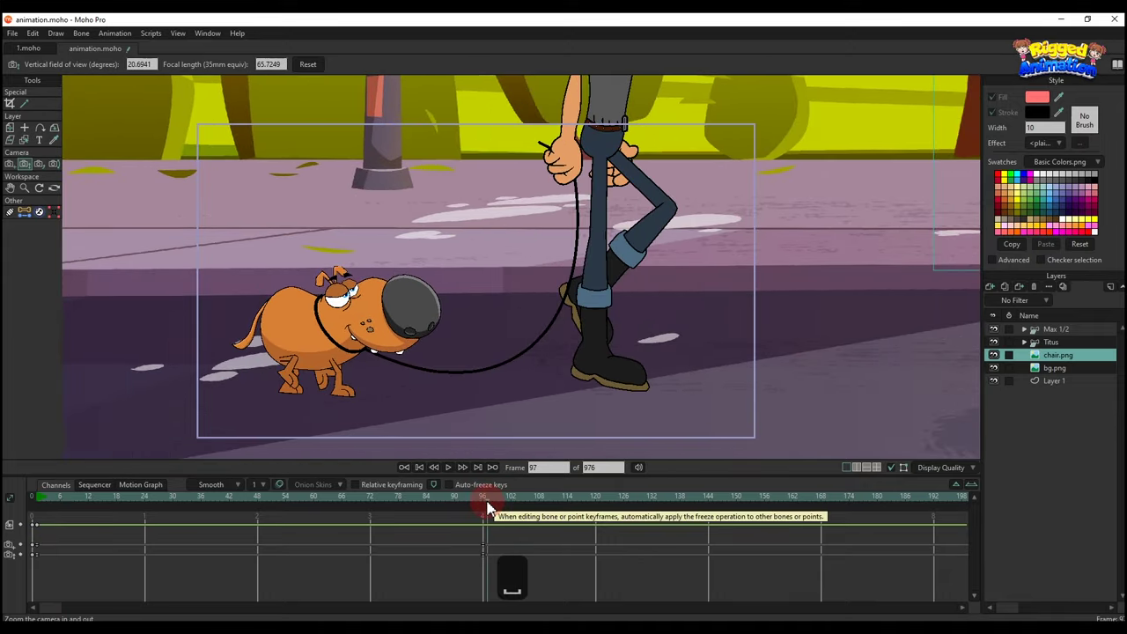
# - At frame 192, move the Max 1/2 layer forward to X 1.1052, set that keyframe to Linear, and check the motion
pyautogui.moveTo(487, 506); pyautogui.dragTo(937, 504)
pyautogui.scroll(-4, 620, 309)
pyautogui.moveTo(608, 309); pyautogui.dragTo(535, 304)
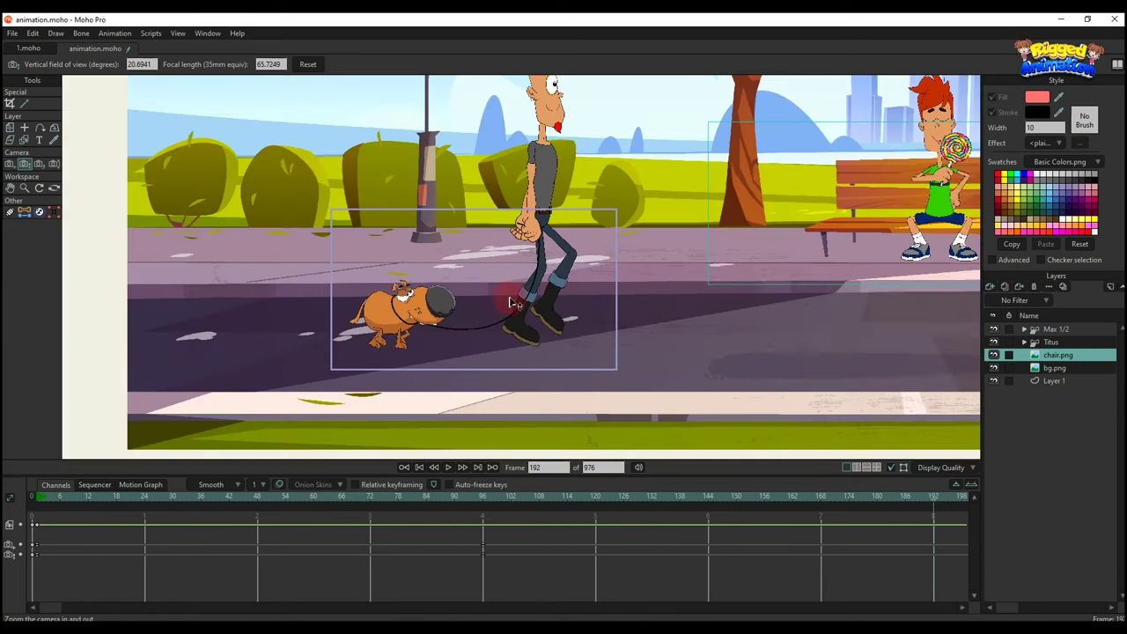
pyautogui.press('m')
pyautogui.click(1055, 328)
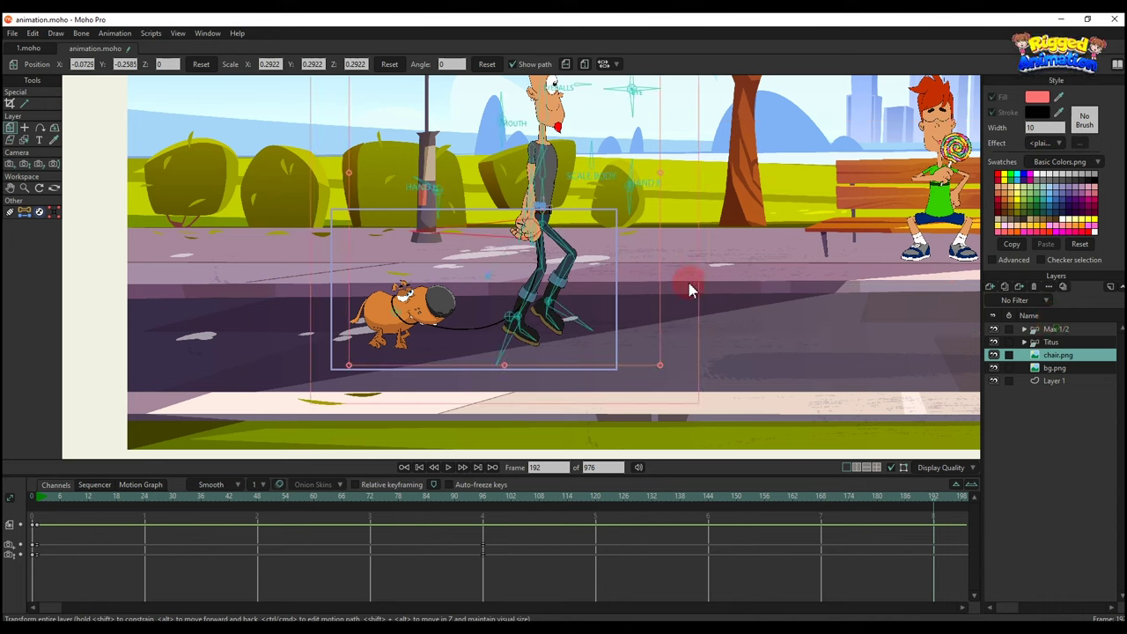
pyautogui.moveTo(474, 285); pyautogui.dragTo(640, 362)
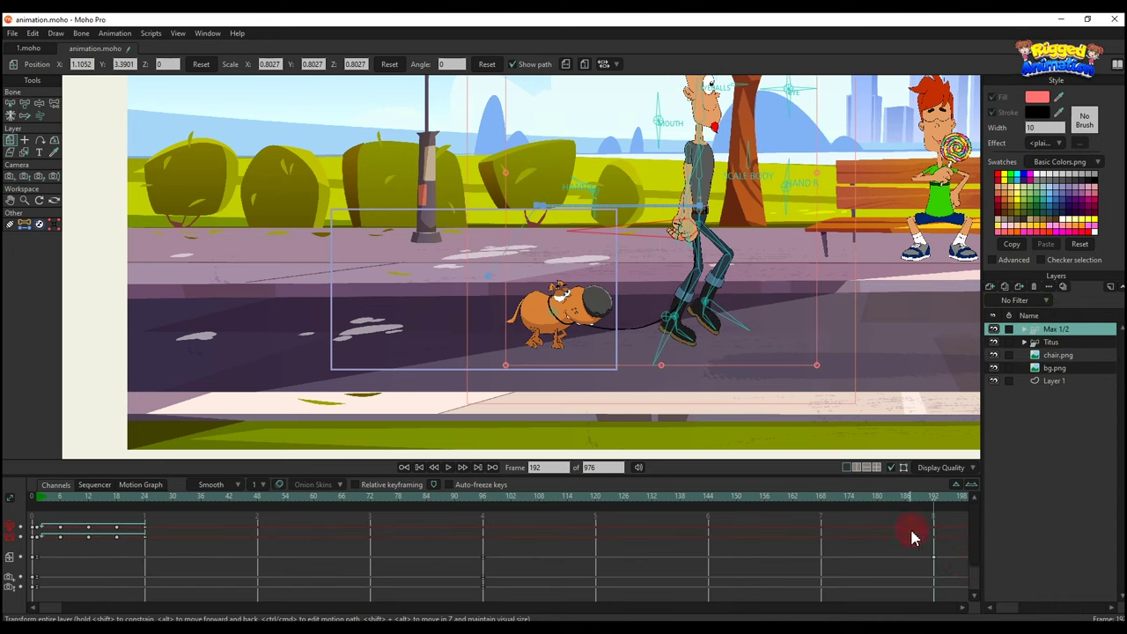
pyautogui.rightClick(935, 562)
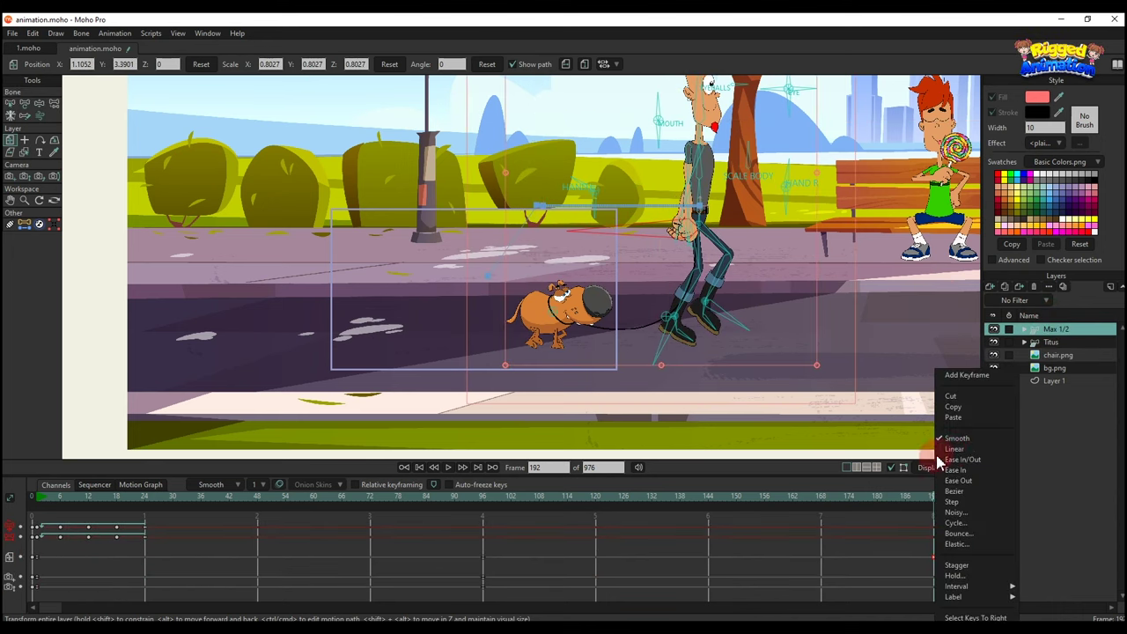
pyautogui.click(955, 450)
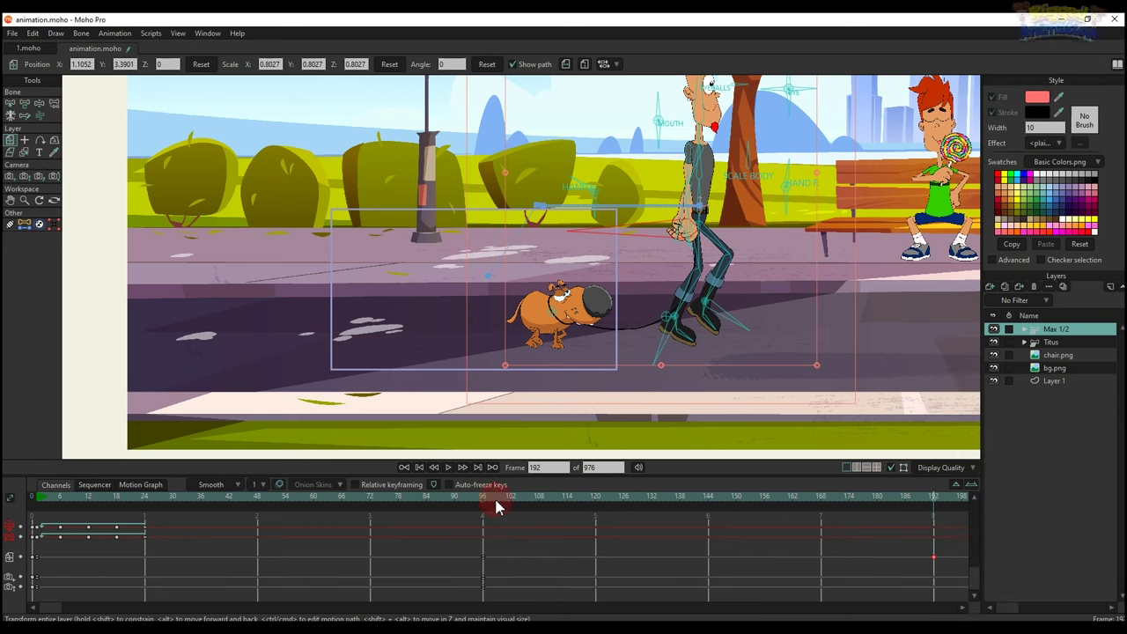
pyautogui.moveTo(882, 501); pyautogui.dragTo(936, 501)
pyautogui.click(933, 496)
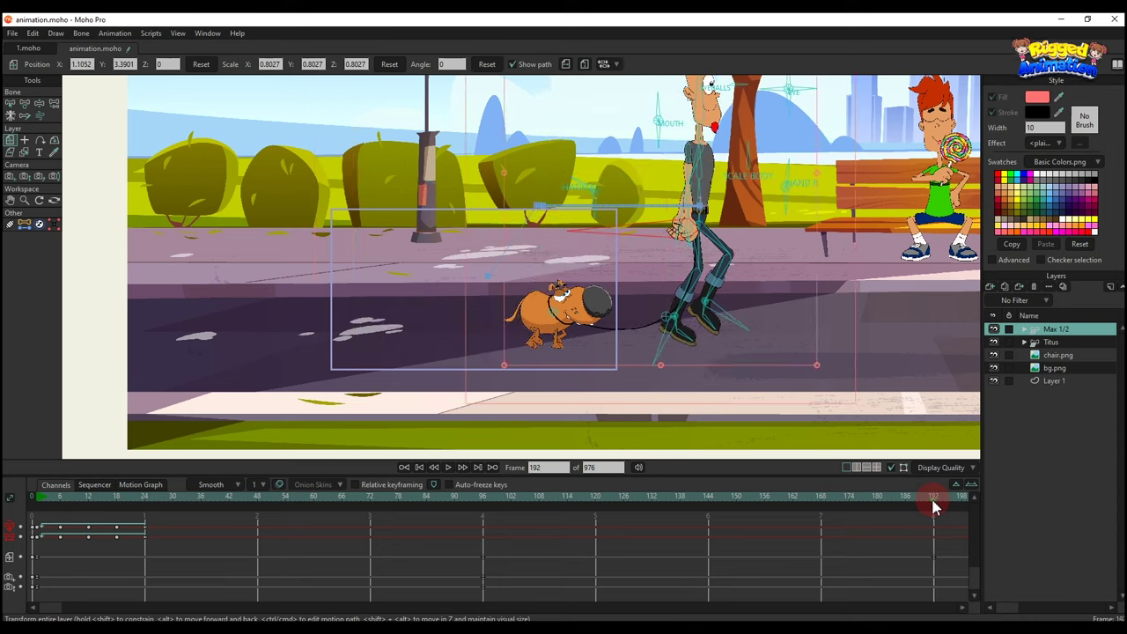
# - At frame 192, widen the camera's vertical field of view to 45.5797 degrees and reframe the man, dog and bench
pyautogui.press('4')
pyautogui.press('5')
pyautogui.press('5')
pyautogui.press('5')
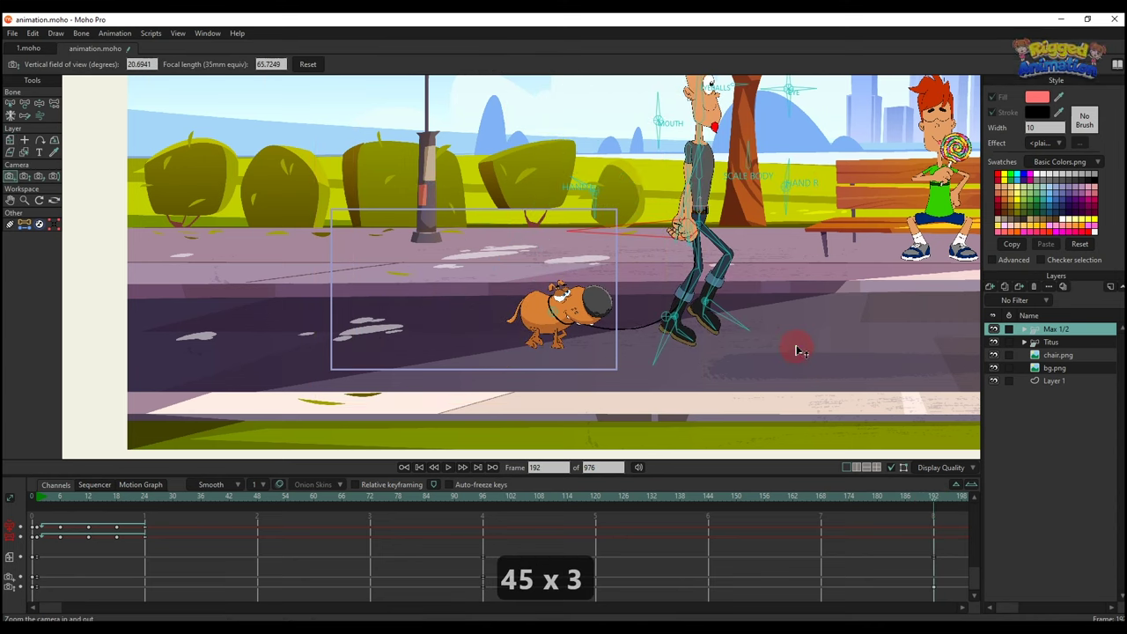
pyautogui.press('4')
pyautogui.press('5')
pyautogui.moveTo(796, 343); pyautogui.dragTo(500, 340)
pyautogui.press('4')
pyautogui.press('5')
pyautogui.moveTo(499, 338); pyautogui.dragTo(495, 273)
pyautogui.press('4')
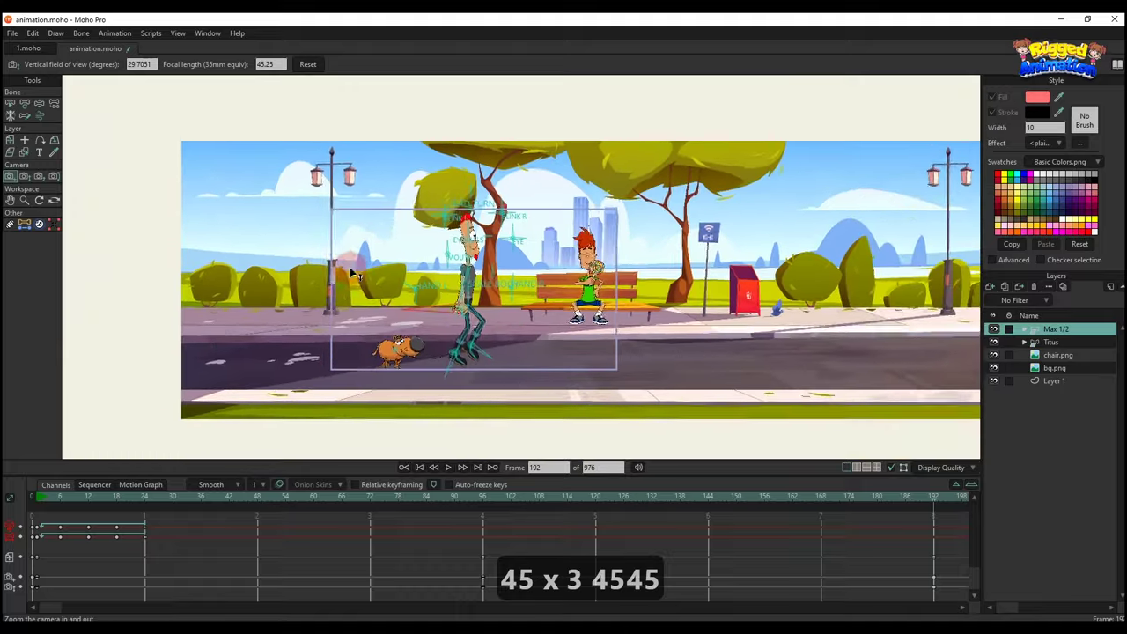
pyautogui.press('5')
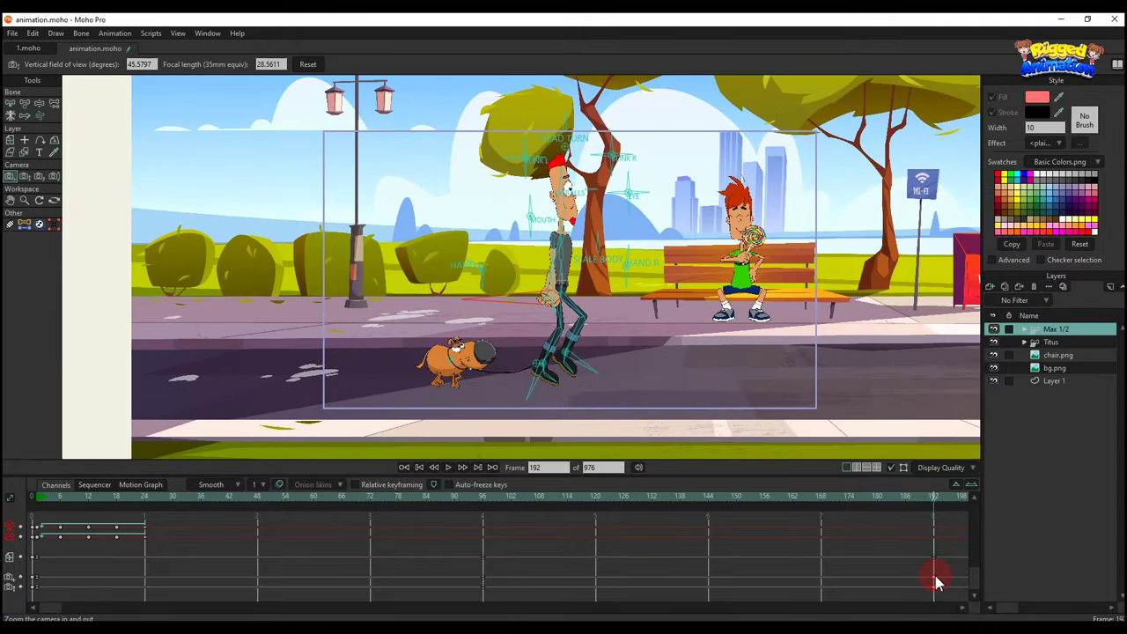
# - Change the interpolation of the camera keys at frame 192 and play the scene from the start to about frame 195
pyautogui.rightClick(936, 581)
pyautogui.click(726, 561)
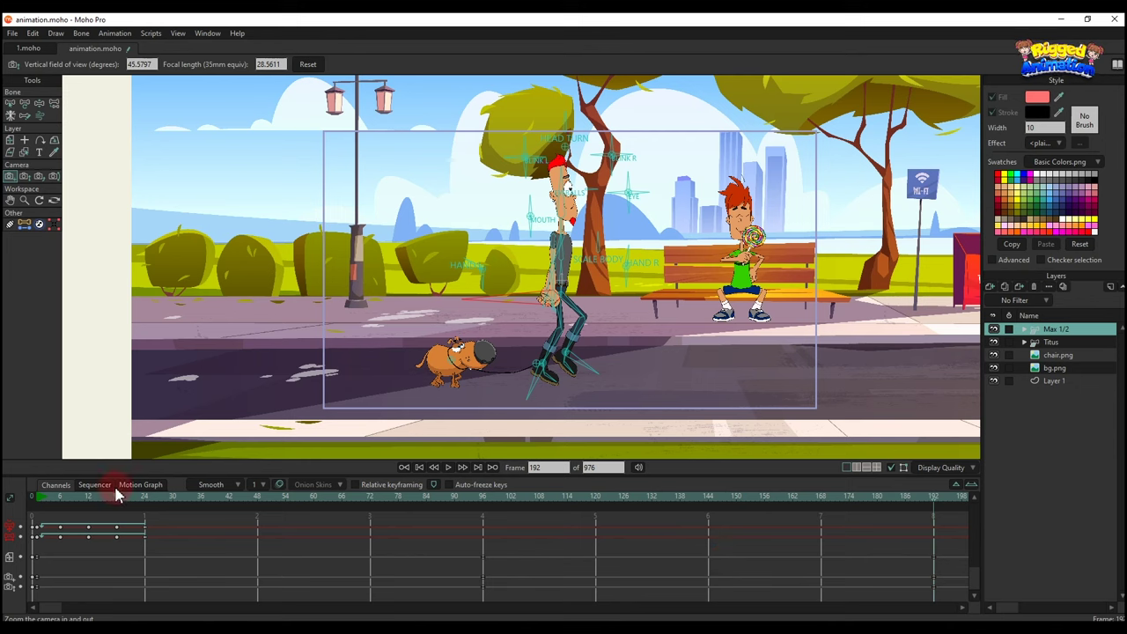
pyautogui.click(46, 499)
pyautogui.press('space')
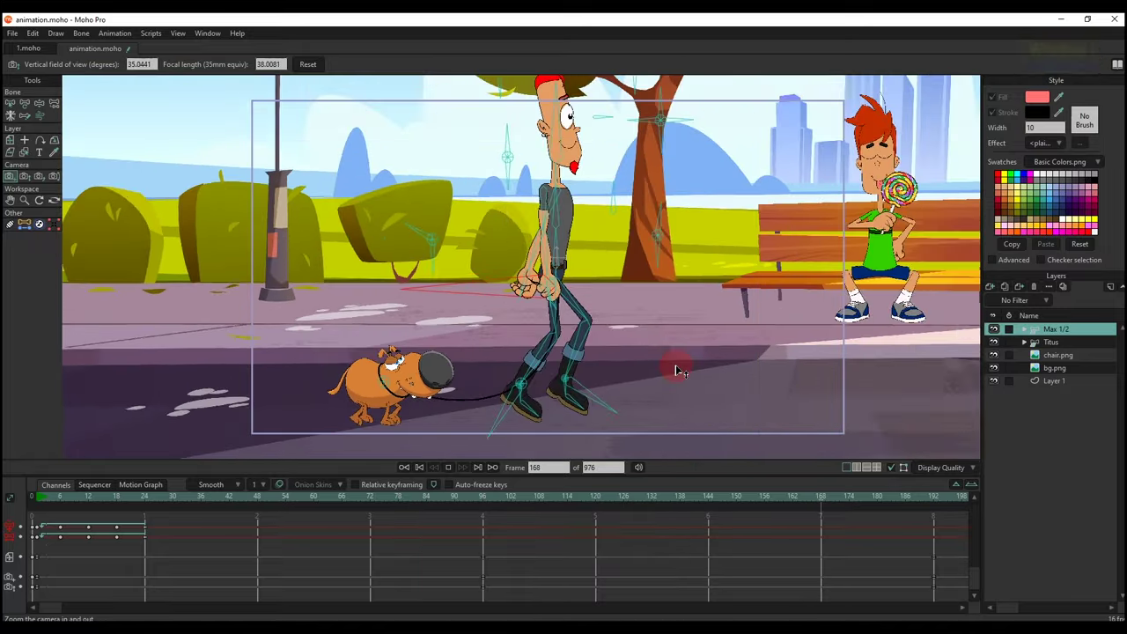
pyautogui.press('space')
# - At frame 288, move the Max 1/2 layer forward to X 2.6386 and set that keyframe to Linear
pyautogui.moveTo(810, 558); pyautogui.dragTo(321, 558)
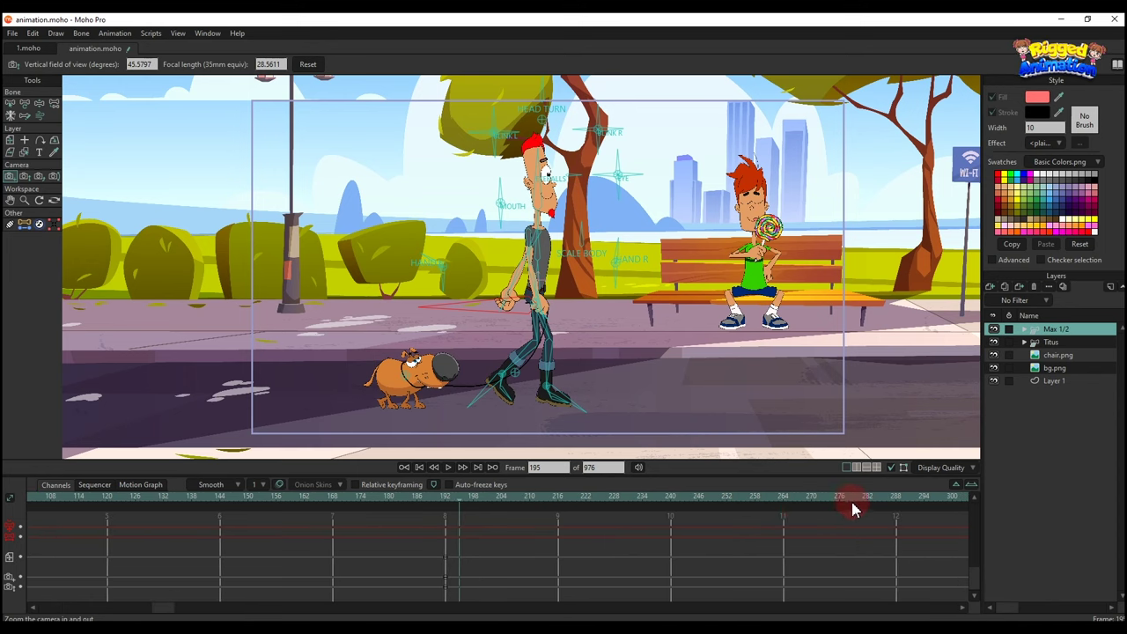
pyautogui.click(898, 499)
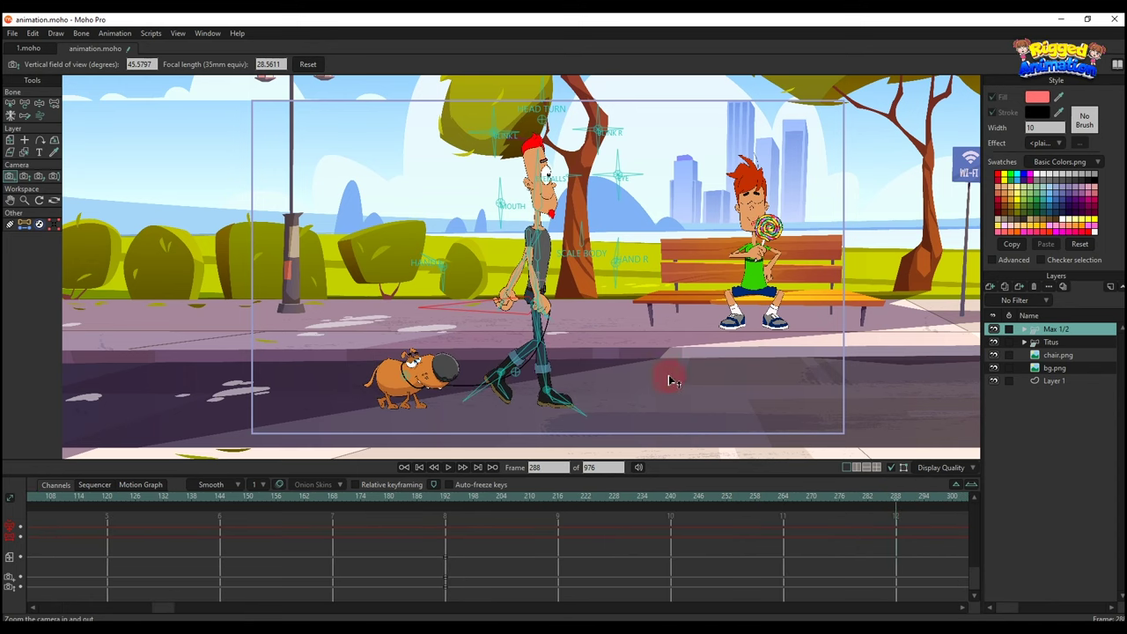
pyautogui.press('m')
pyautogui.moveTo(525, 351); pyautogui.dragTo(690, 352)
pyautogui.rightClick(898, 562)
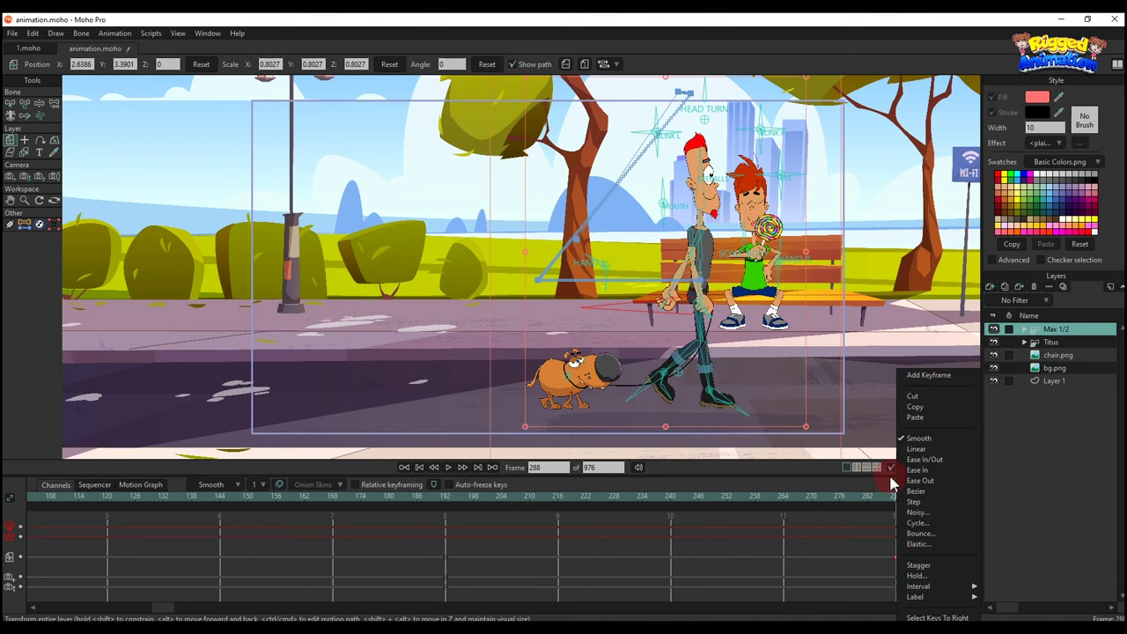
pyautogui.click(916, 449)
# - Freeze the current pose of the Titus layer with keyframes at frame 162
pyautogui.moveTo(414, 499); pyautogui.dragTo(306, 504)
pyautogui.moveTo(933, 221); pyautogui.dragTo(752, 302)
pyautogui.scroll(3, 801, 296)
pyautogui.click(1053, 342)
pyautogui.hotkey('ctrl', 'f')
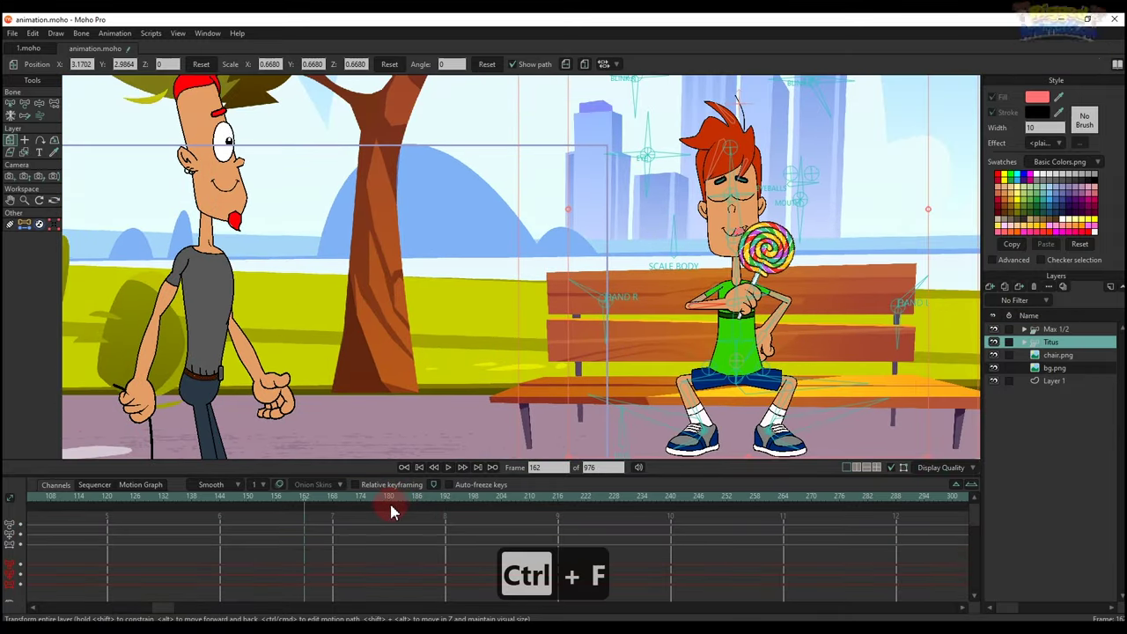
# - At frame 163, open Titus's eyes by resetting the angle of his blink control bone
pyautogui.click(311, 503)
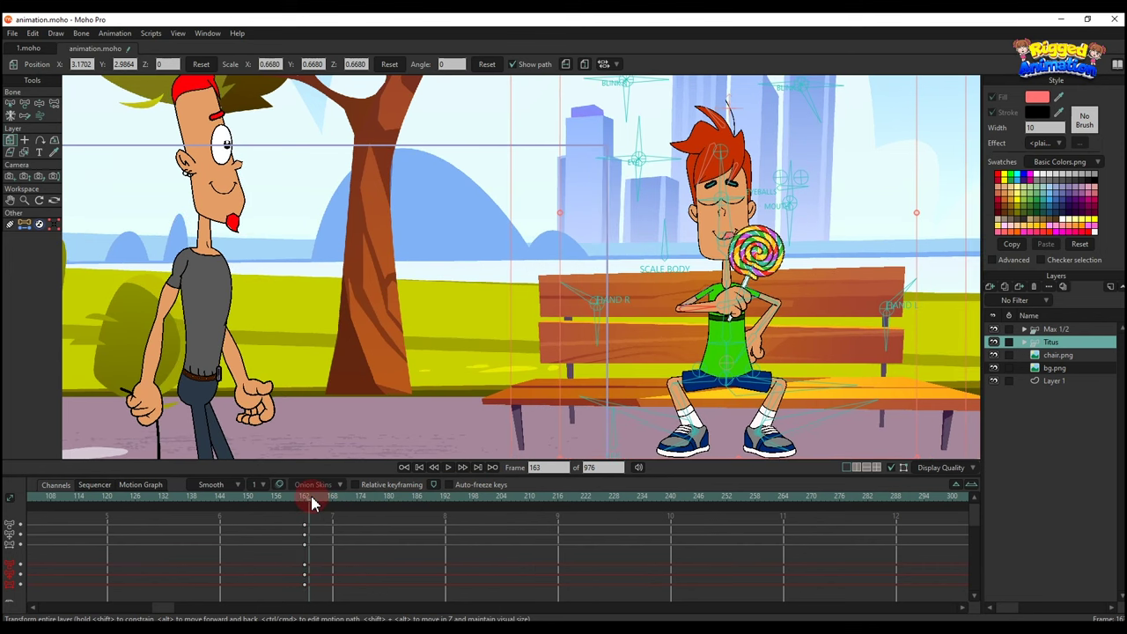
pyautogui.press('t')
pyautogui.scroll(1, 672, 188)
pyautogui.scroll(1, 649, 189)
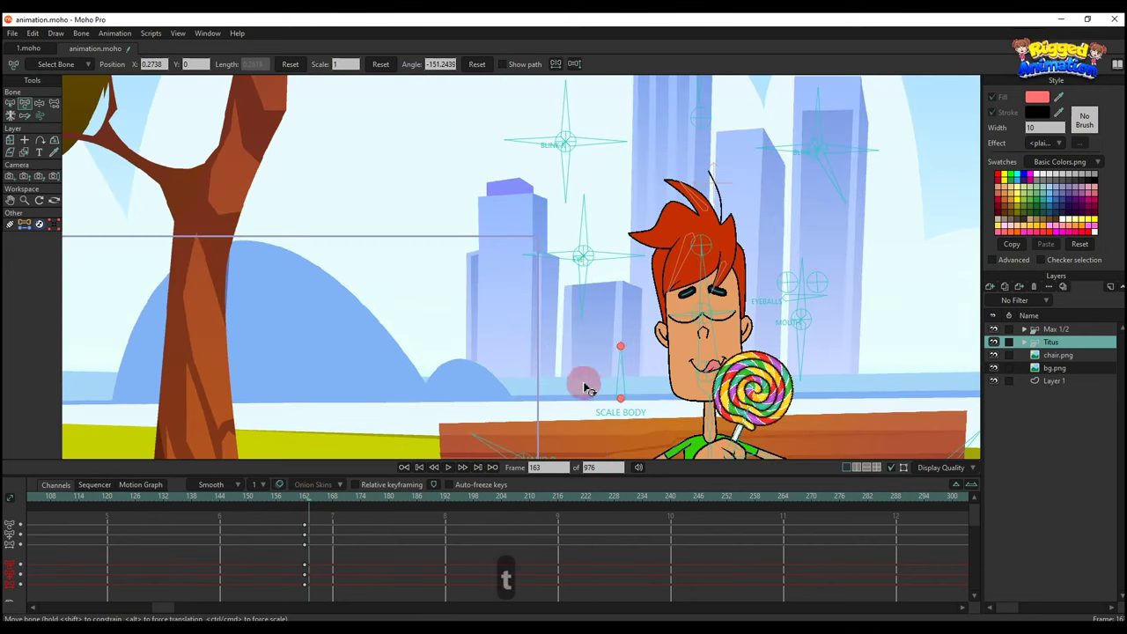
pyautogui.moveTo(717, 182); pyautogui.dragTo(712, 202)
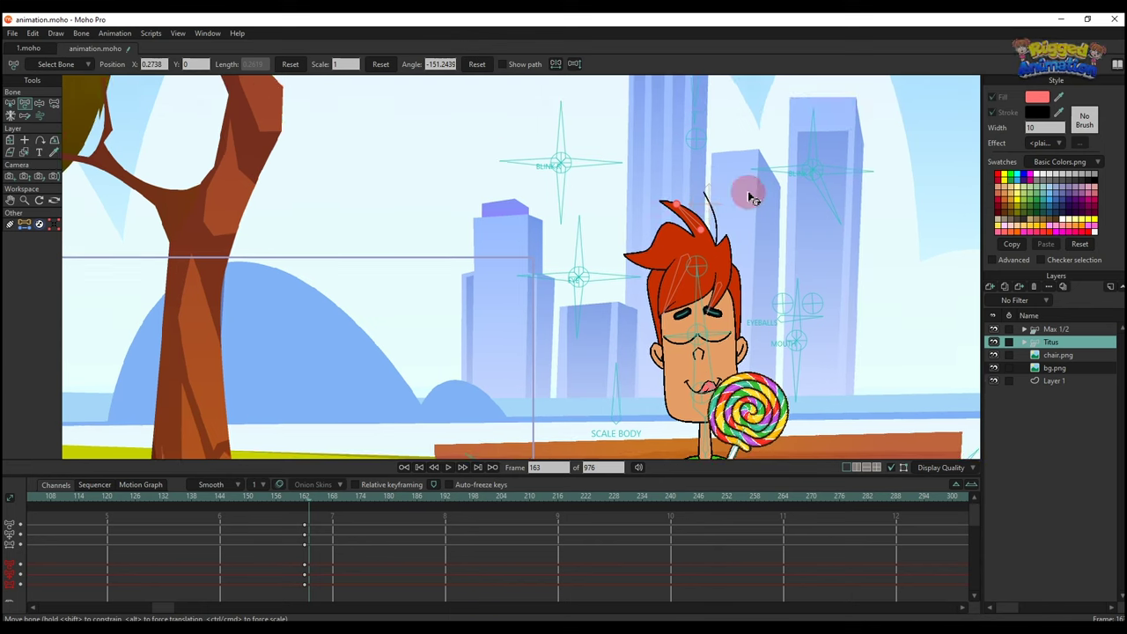
pyautogui.moveTo(821, 203); pyautogui.dragTo(818, 206)
pyautogui.click(477, 65)
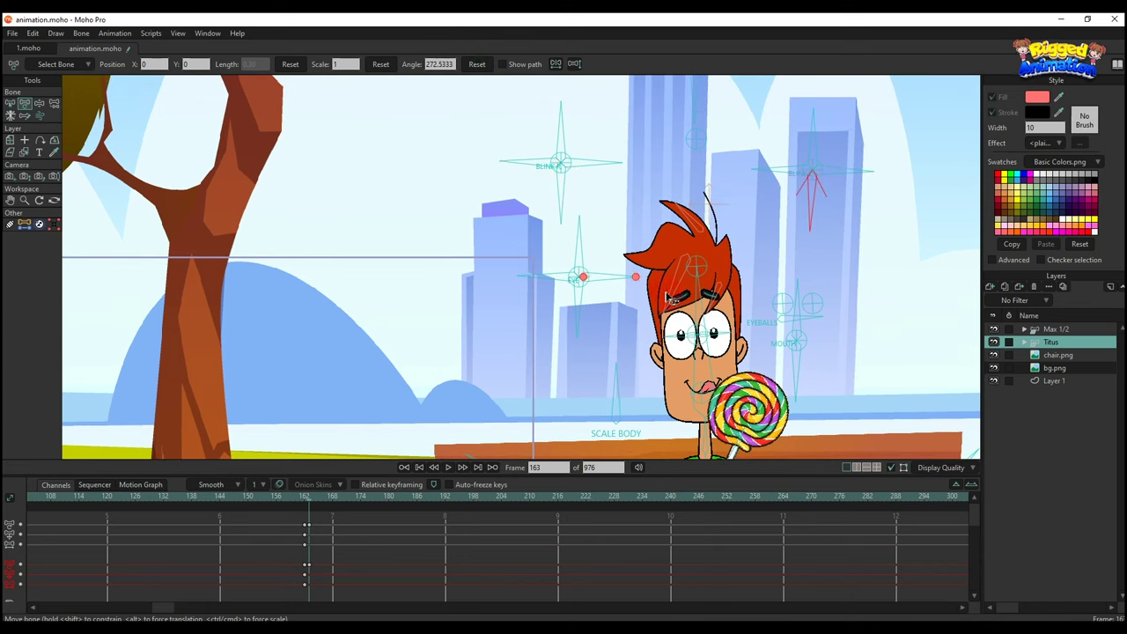
# - Raise Titus's right forearm and rotate the hand so the lollipop is held upright beside his face
pyautogui.scroll(-3, 617, 281)
pyautogui.scroll(3, 671, 306)
pyautogui.moveTo(652, 333); pyautogui.dragTo(614, 306)
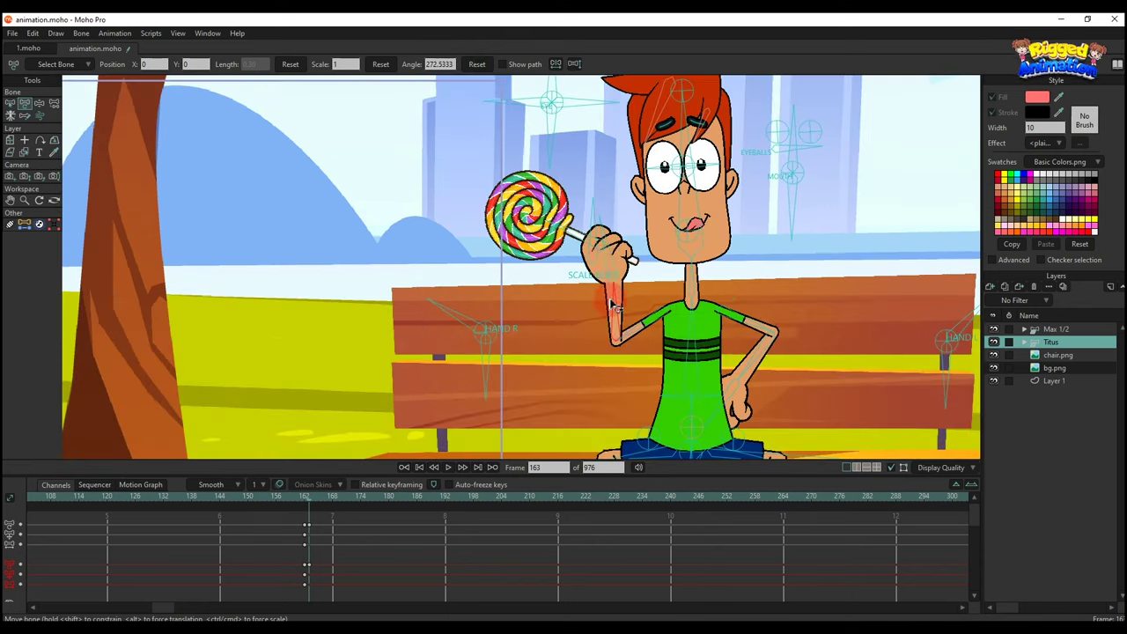
pyautogui.scroll(1, 607, 236)
pyautogui.moveTo(579, 240); pyautogui.dragTo(586, 227)
pyautogui.moveTo(610, 266); pyautogui.dragTo(626, 264)
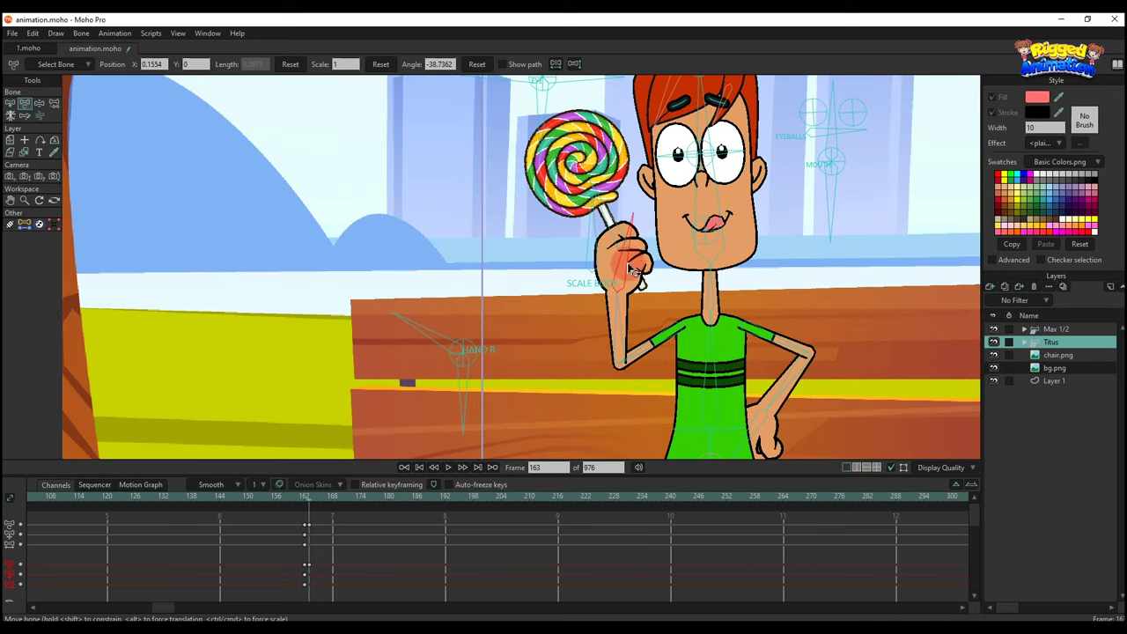
# - Tilt Titus's head bone to angle 4.1863, turn his head towards the man, and compare the pose with the preceding frames
pyautogui.scroll(-3, 689, 242)
pyautogui.moveTo(705, 220); pyautogui.dragTo(709, 222)
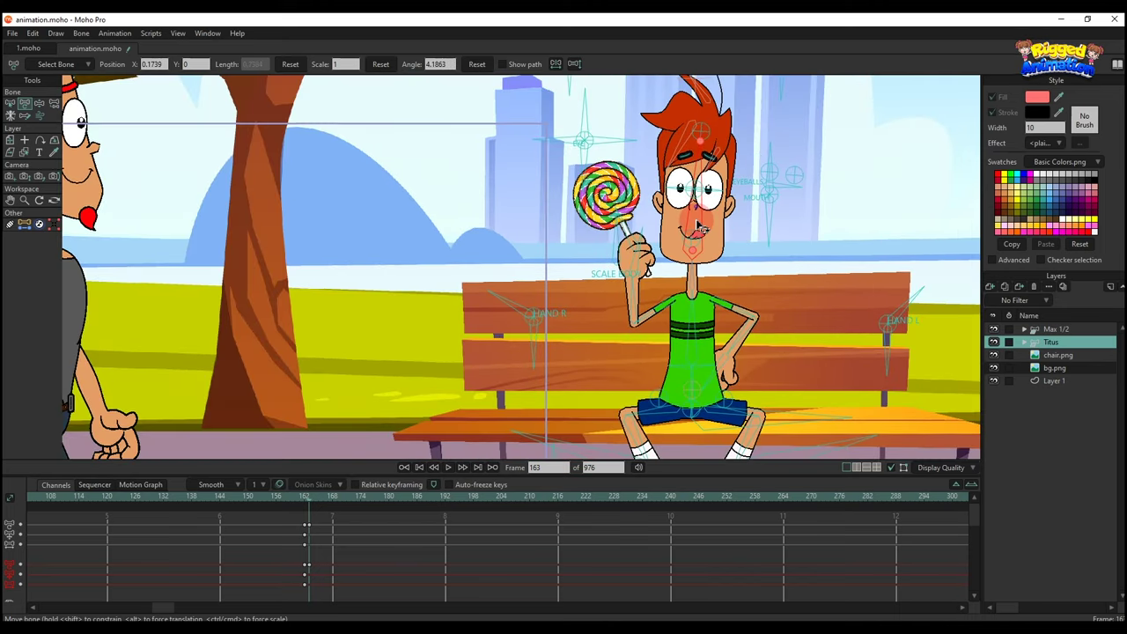
pyautogui.moveTo(689, 153); pyautogui.dragTo(684, 210)
pyautogui.moveTo(671, 88)
pyautogui.mouseDown()
pyautogui.moveTo(671, 172)
pyautogui.moveTo(684, 104)
pyautogui.moveTo(643, 94)
pyautogui.mouseUp()
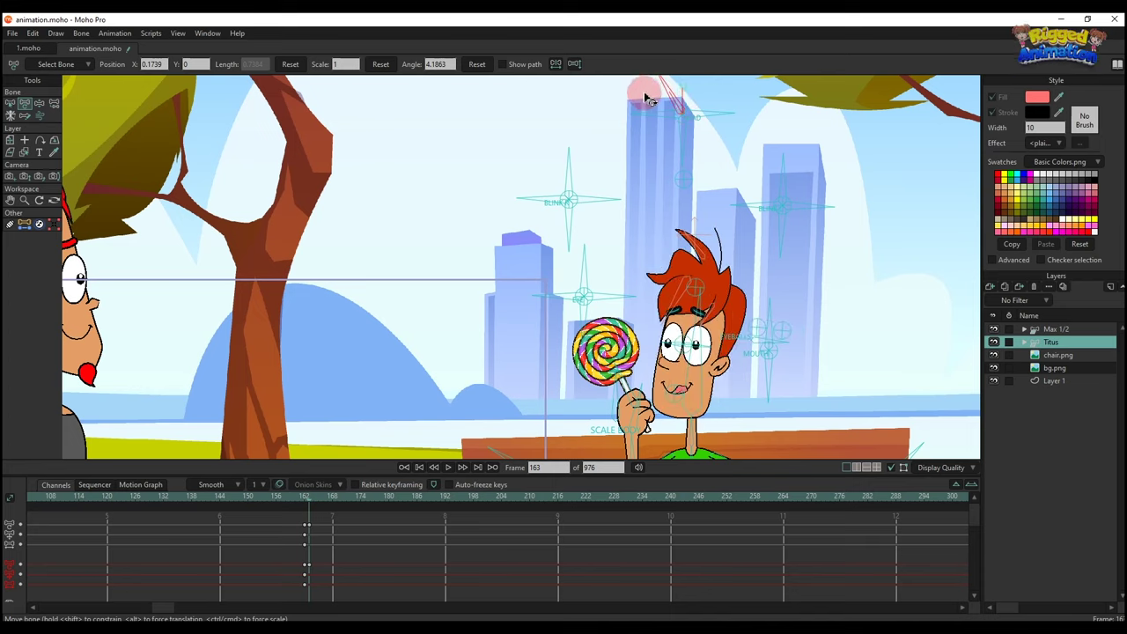
pyautogui.scroll(-4, 677, 328)
pyautogui.scroll(3, 677, 285)
pyautogui.click(677, 286)
pyautogui.moveTo(678, 396); pyautogui.dragTo(686, 304)
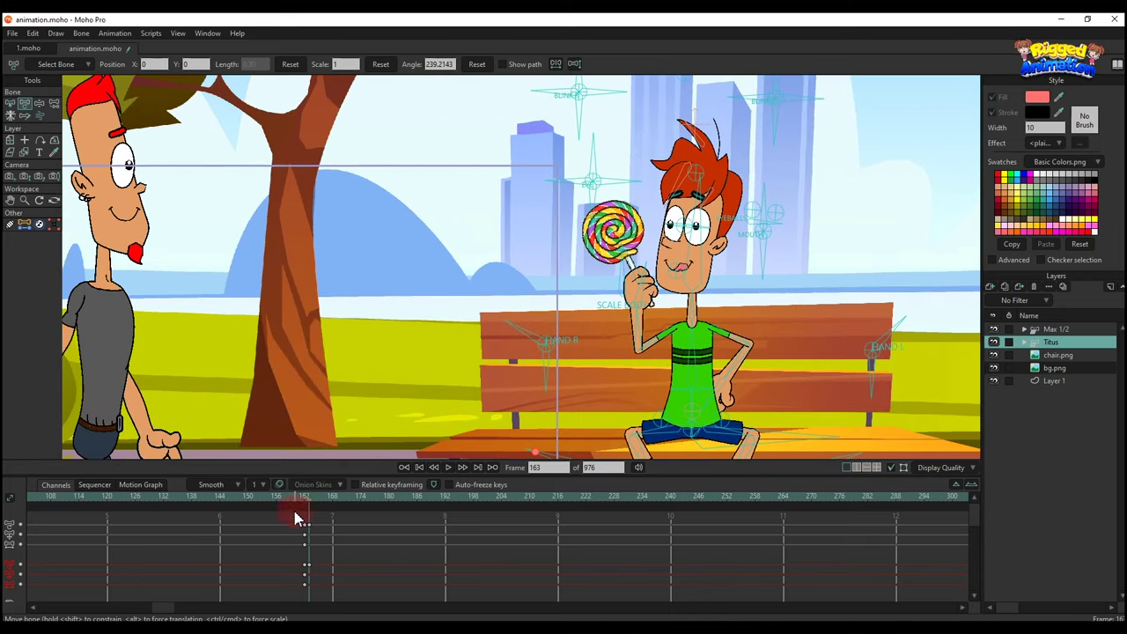
pyautogui.moveTo(296, 500)
pyautogui.mouseDown()
pyautogui.moveTo(321, 498)
pyautogui.moveTo(310, 509)
pyautogui.mouseUp()
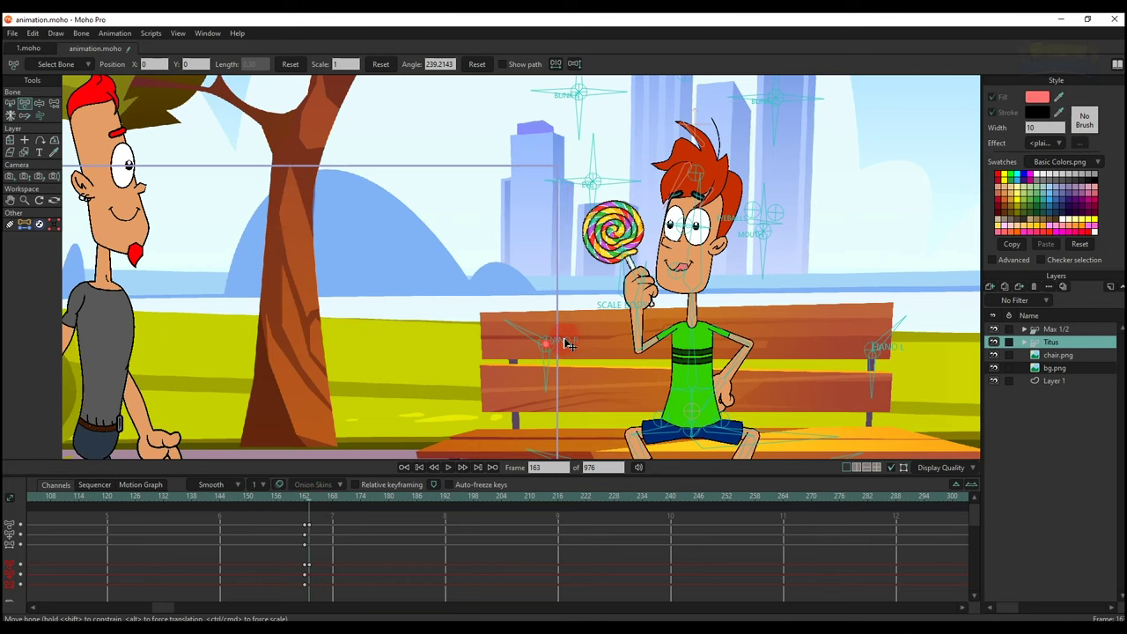
# - Rotate Titus's mouth control bone to angle 158.0306 for a smile with a small red tongue
pyautogui.scroll(3, 569, 344)
pyautogui.click(619, 129)
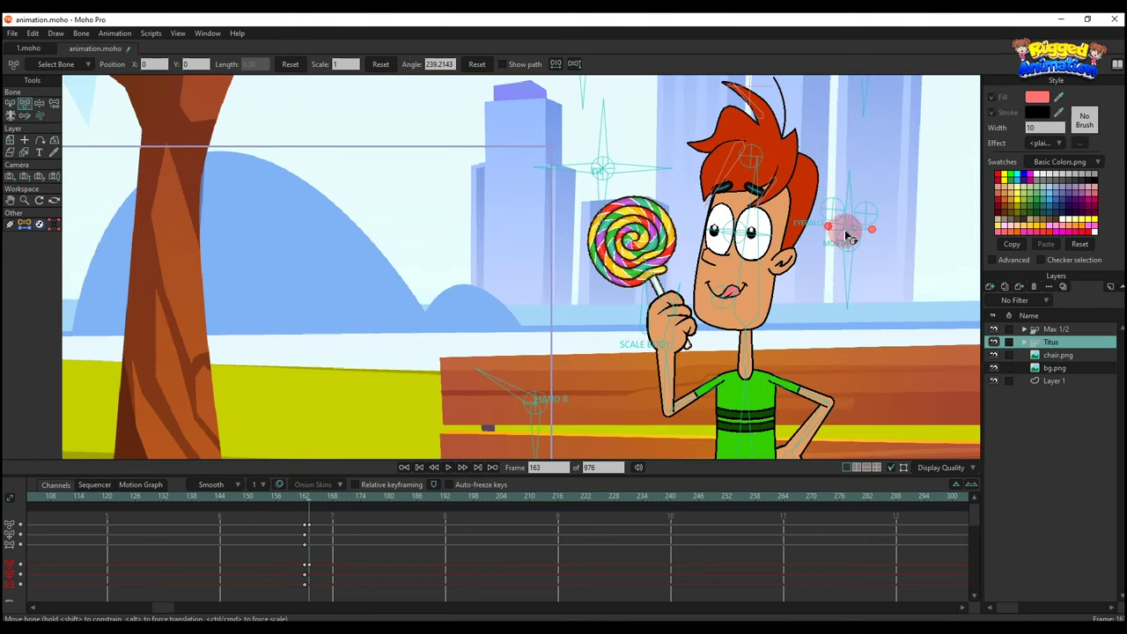
pyautogui.scroll(1, 849, 202)
pyautogui.moveTo(845, 181); pyautogui.dragTo(890, 261)
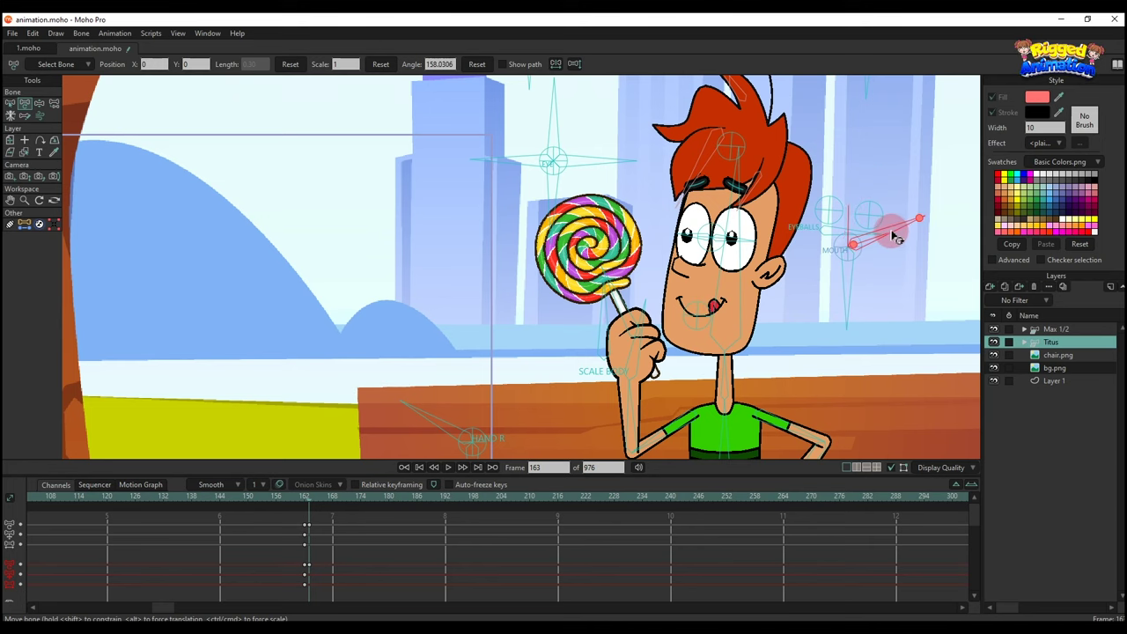
# - Copy the fill colour code E12239 from the red tongue on mouth layer 31
pyautogui.scroll(-2, 896, 236)
pyautogui.scroll(8, 744, 298)
pyautogui.keyDown('ctrl'); pyautogui.keyDown('alt'); pyautogui.click(742, 301); pyautogui.keyUp('alt'); pyautogui.keyUp('ctrl')
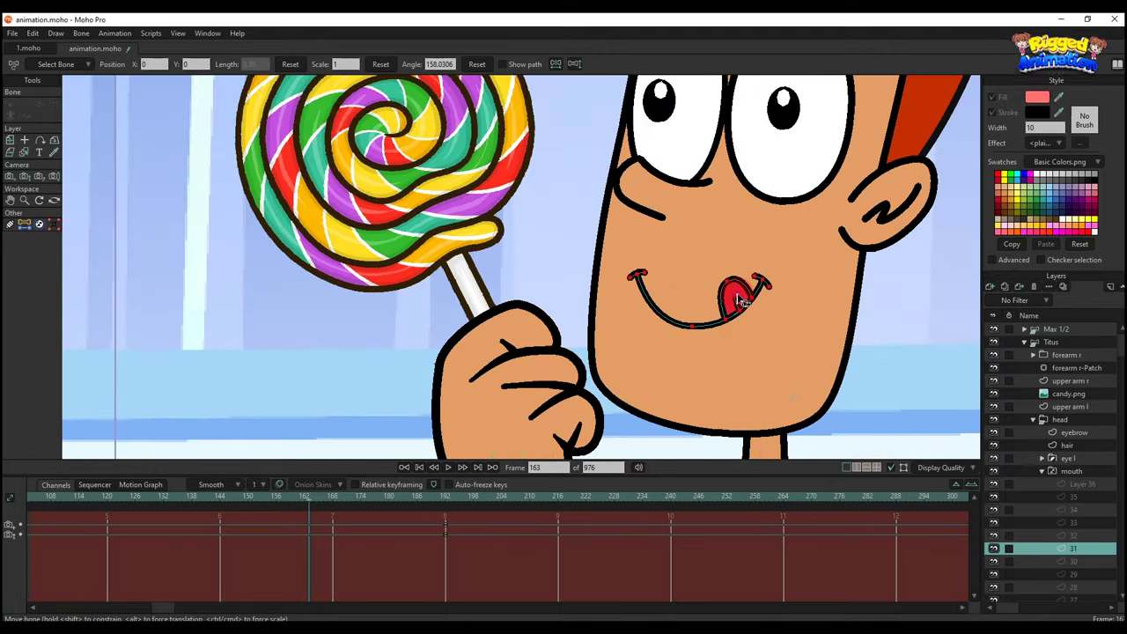
pyautogui.scroll(2, 743, 301)
pyautogui.press('q')
pyautogui.click(1038, 98)
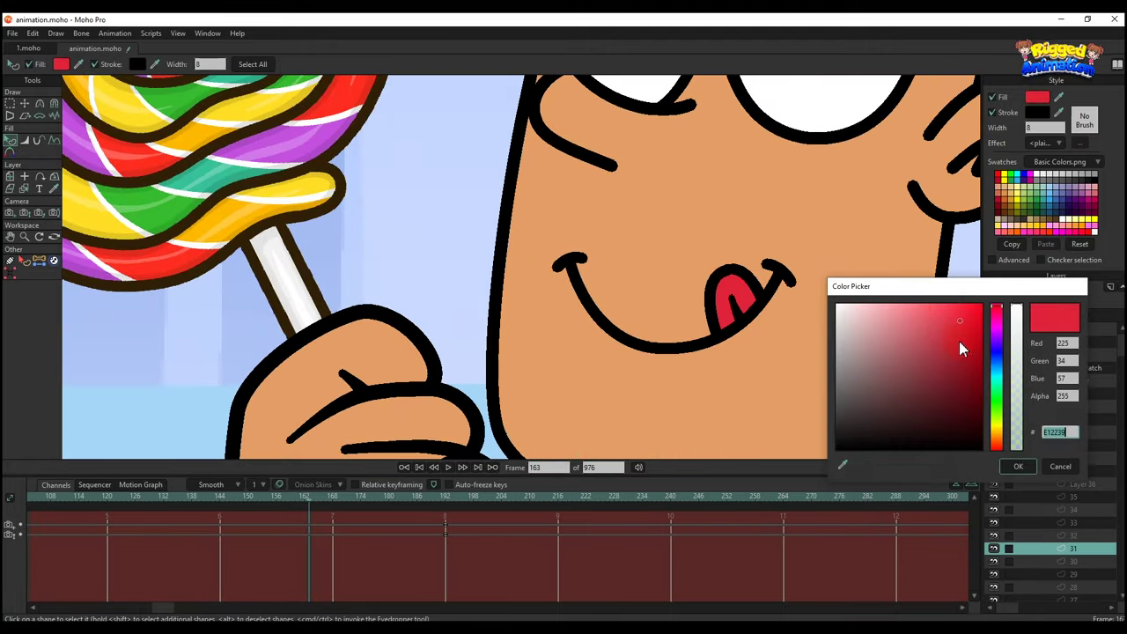
pyautogui.hotkey('ctrl', 'c')
pyautogui.click(1060, 466)
# - At frame 0, recolour the pink tongue on mouth Layer 36 with fill E12239 and check it on the posed character at frame 1
pyautogui.click(1082, 484)
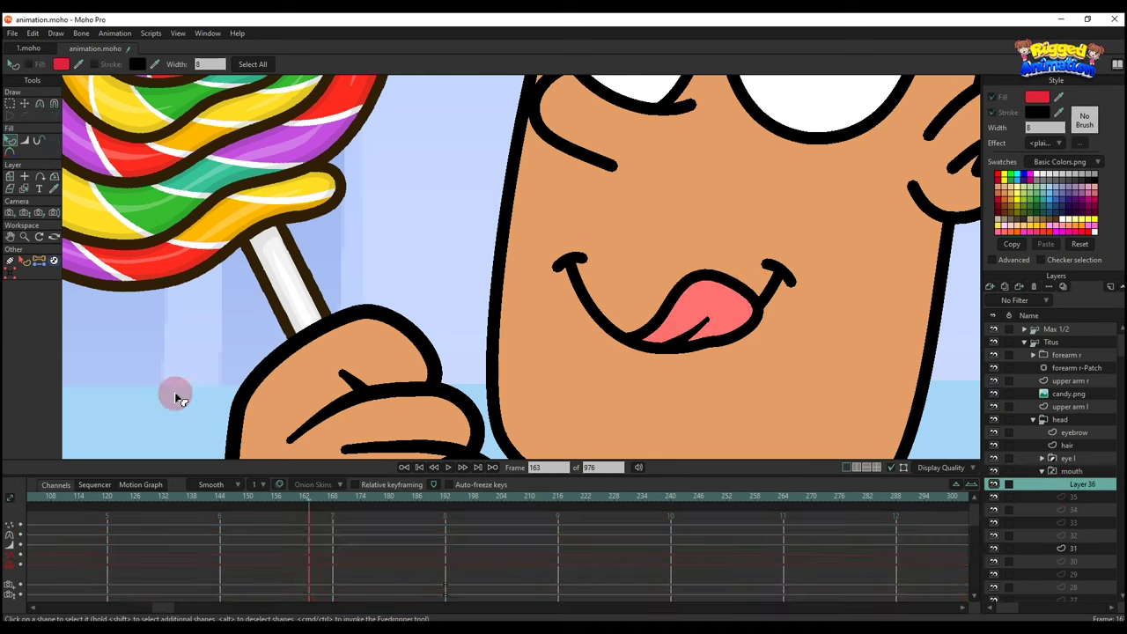
pyautogui.moveTo(169, 610); pyautogui.dragTo(33, 607)
pyautogui.click(33, 500)
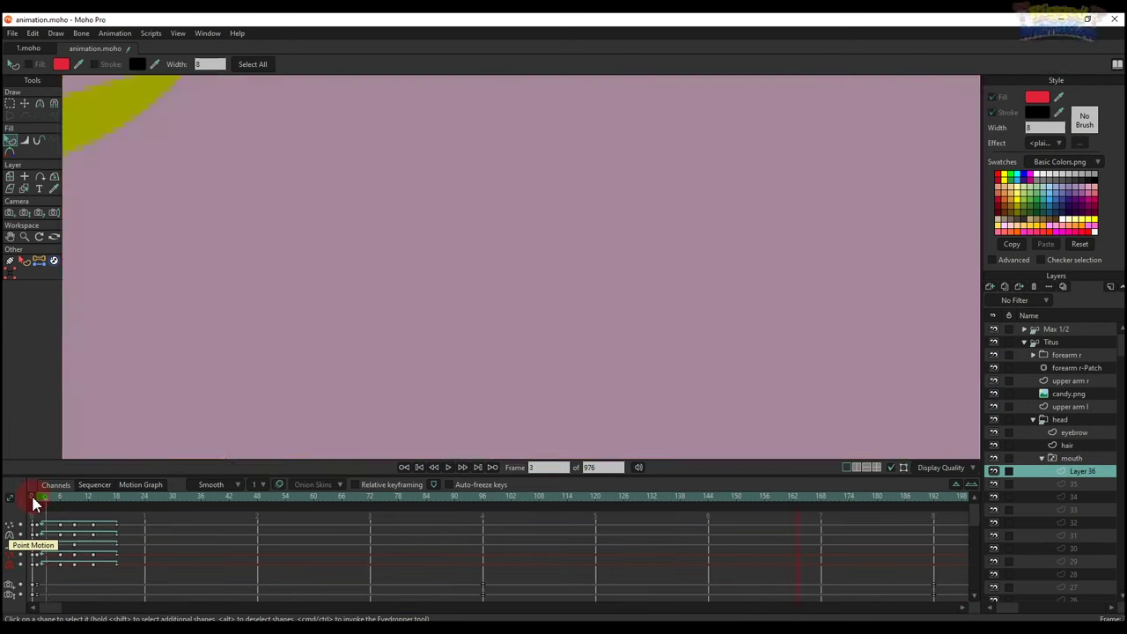
pyautogui.scroll(-6, 467, 307)
pyautogui.scroll(-6, 467, 307)
pyautogui.scroll(9, 671, 255)
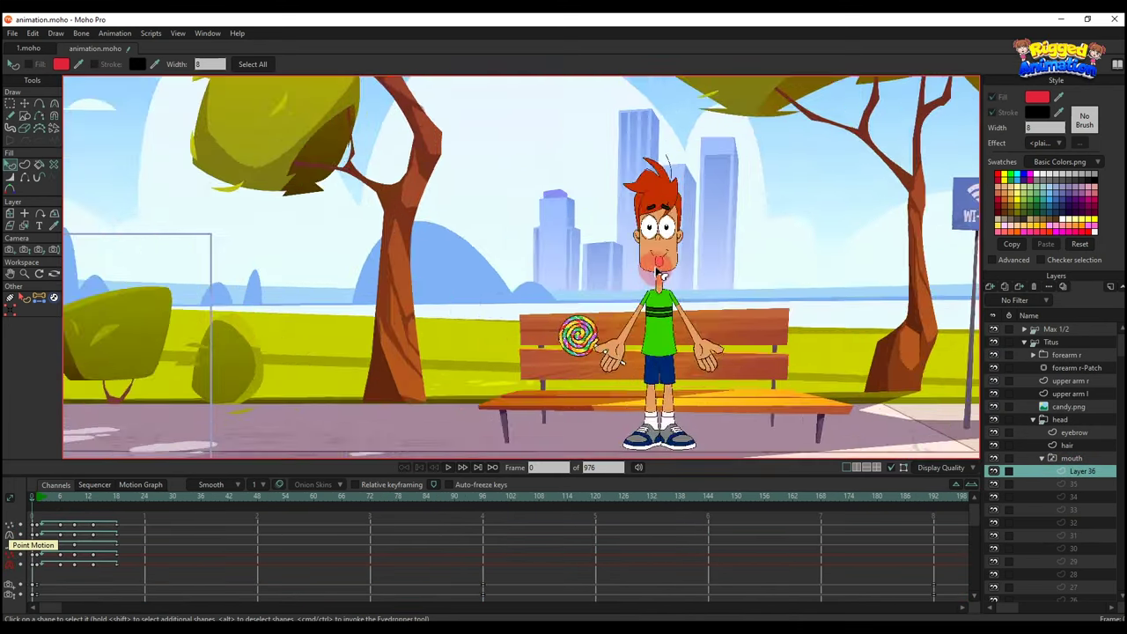
pyautogui.click(671, 266)
pyautogui.click(1030, 116)
pyautogui.hotkey('ctrl', 'v')
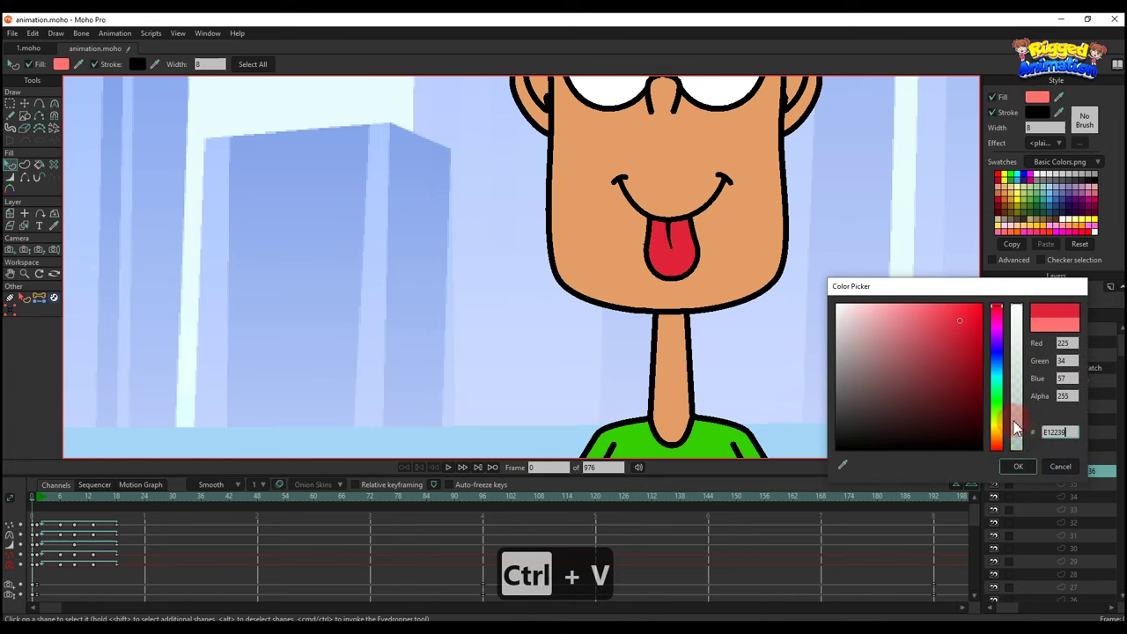
pyautogui.click(1015, 466)
pyautogui.scroll(-3, 763, 415)
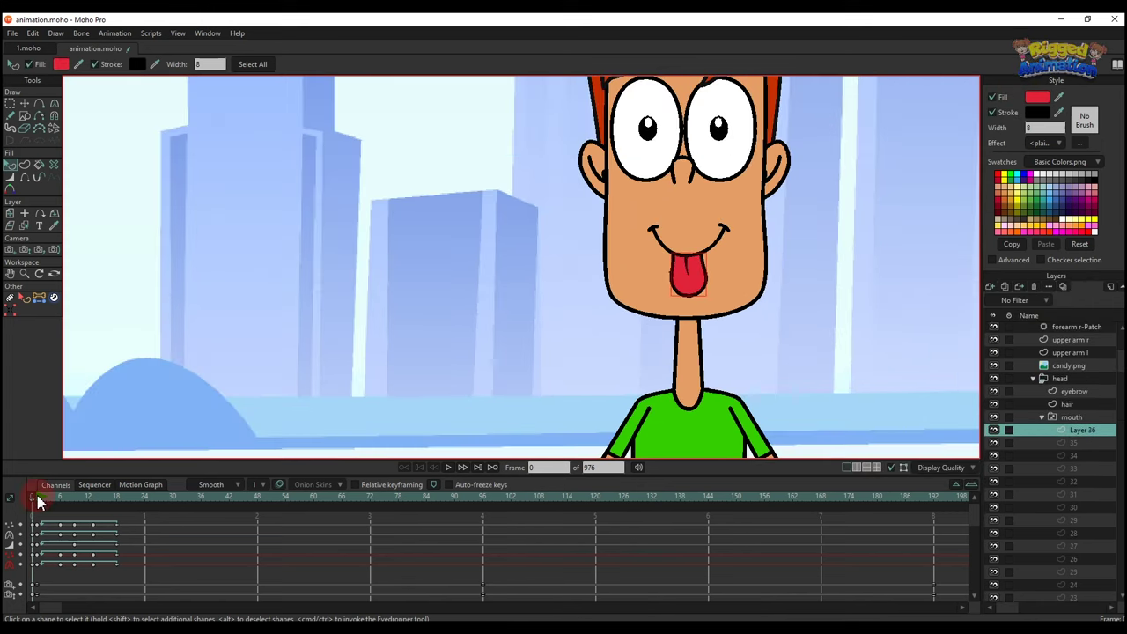
pyautogui.click(37, 497)
pyautogui.scroll(-5, 516, 284)
pyautogui.scroll(3, 886, 385)
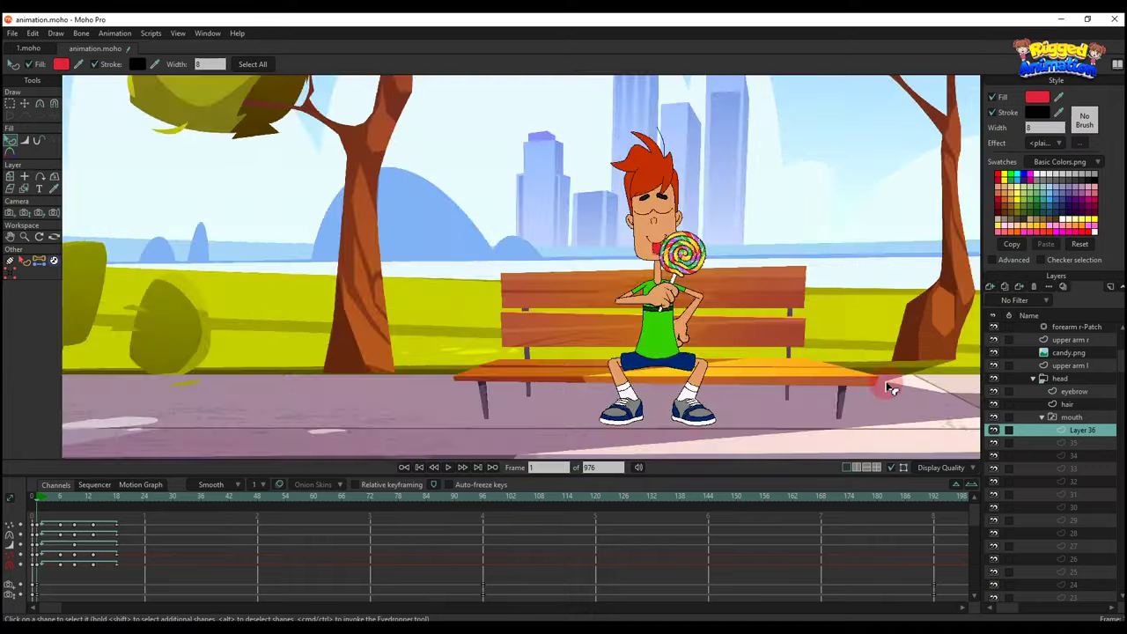
# - At frame 163, rotate Titus's mouth control bone to angle 160.664 for an open mouth and freeze the pose
pyautogui.scroll(1, 1039, 470)
pyautogui.click(1054, 344)
pyautogui.scroll(5, 657, 256)
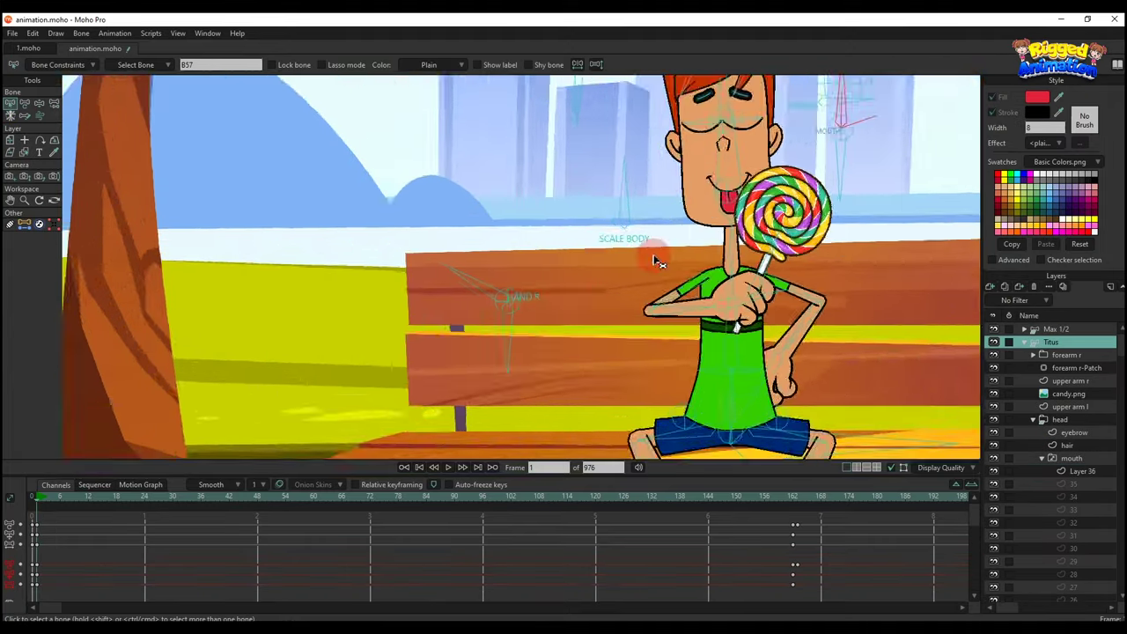
pyautogui.moveTo(685, 242); pyautogui.dragTo(672, 307)
pyautogui.click(797, 498)
pyautogui.moveTo(513, 321); pyautogui.dragTo(523, 316)
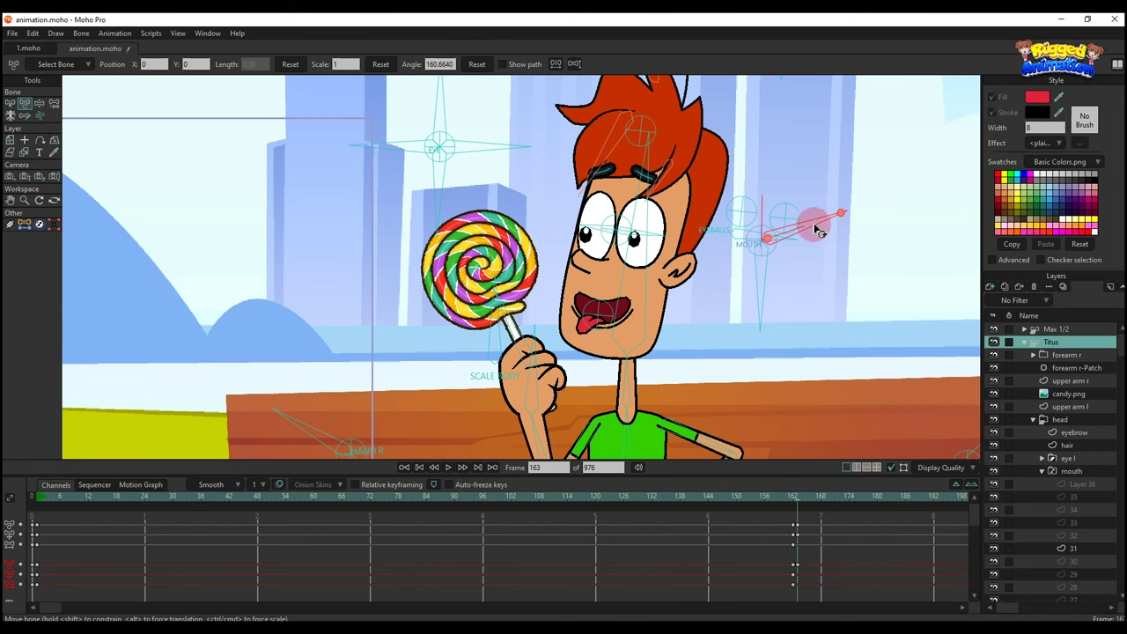
pyautogui.scroll(-3, 759, 361)
pyautogui.hotkey('ctrl', 'f')
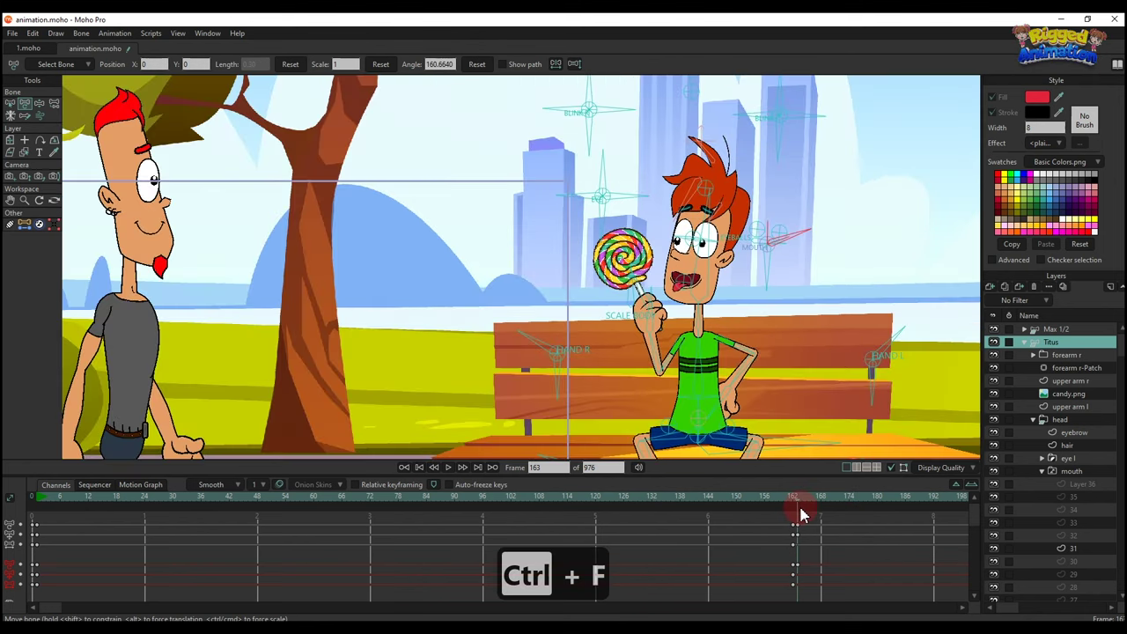
# - At frame 178, tilt Titus's head to angle -2.8077 and rotate his lollipop forearm to angle -235.0227
pyautogui.moveTo(816, 502); pyautogui.dragTo(849, 502)
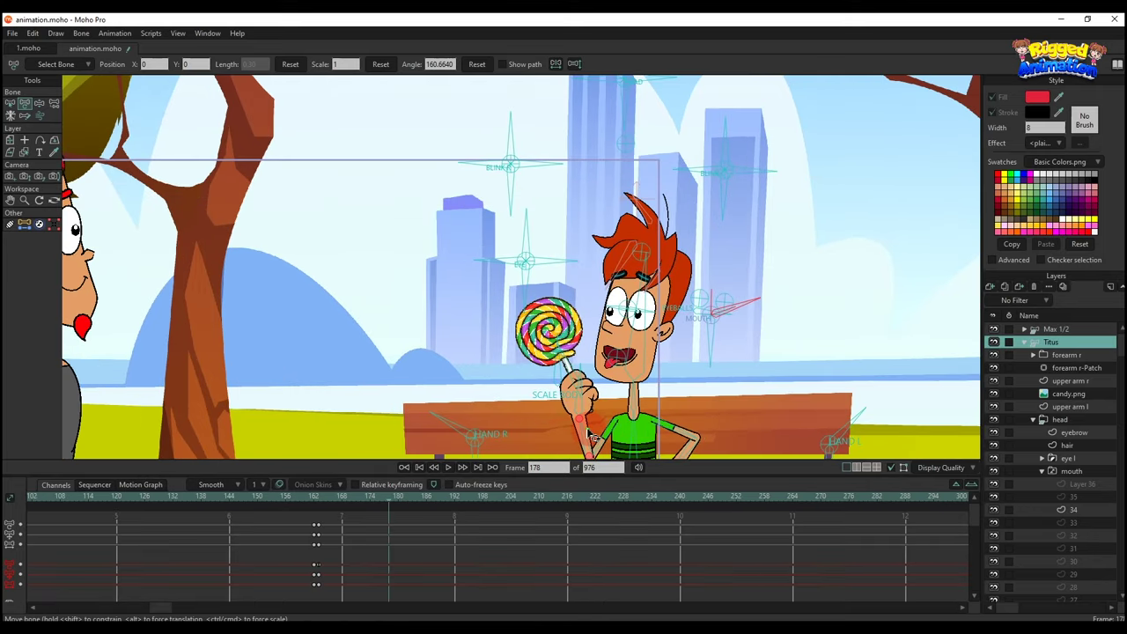
pyautogui.moveTo(588, 435); pyautogui.dragTo(576, 433)
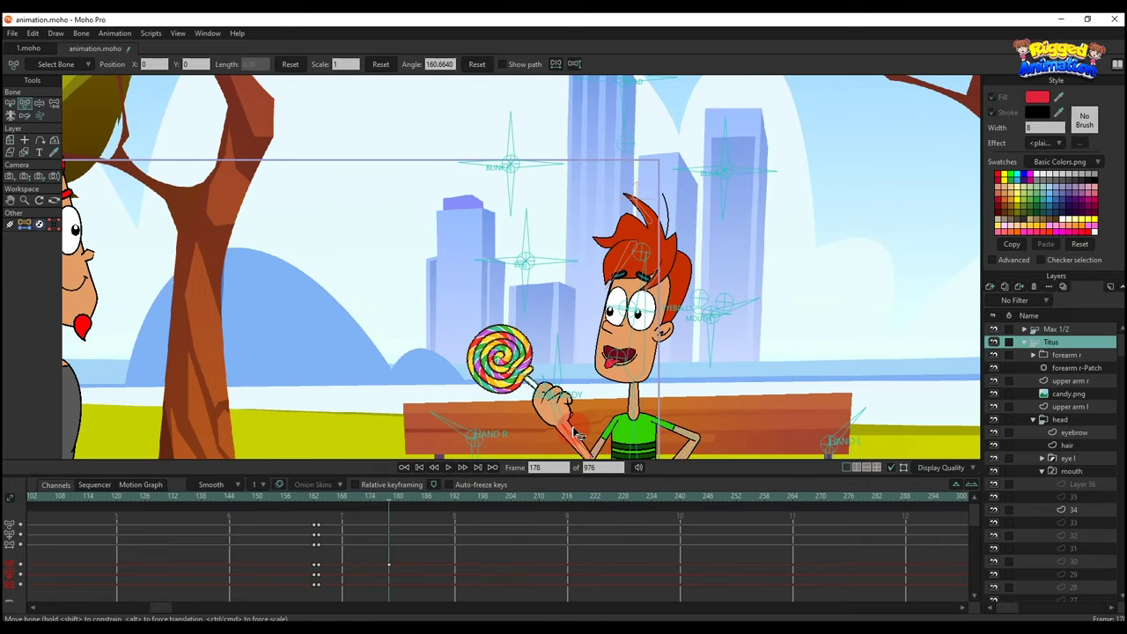
pyautogui.moveTo(644, 341); pyautogui.dragTo(635, 338)
pyautogui.scroll(2, 516, 386)
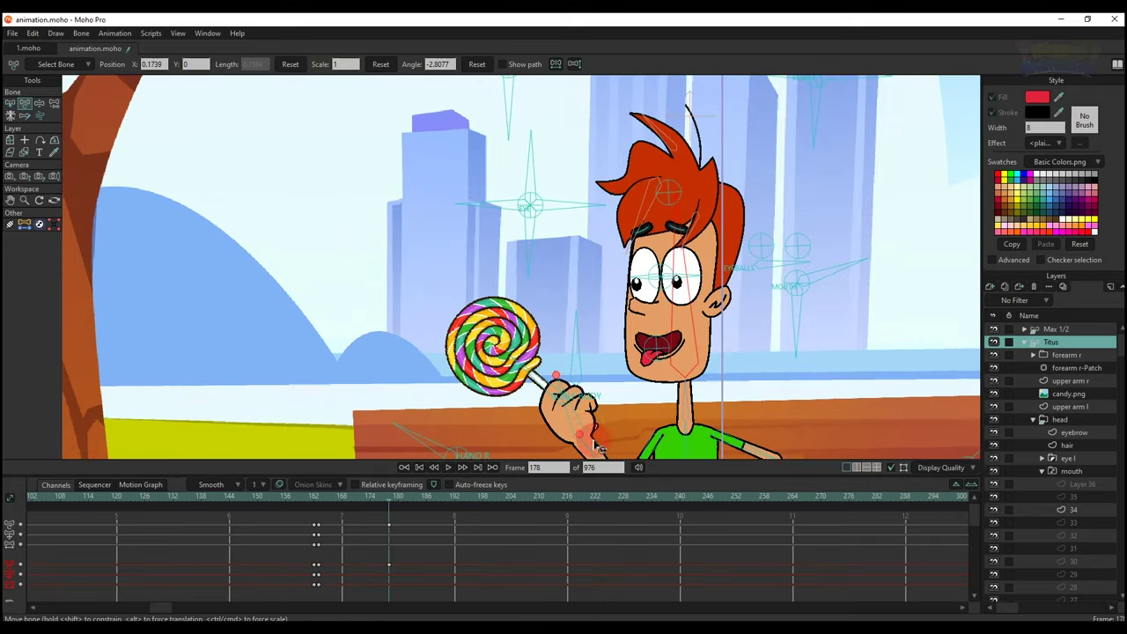
pyautogui.moveTo(599, 449); pyautogui.dragTo(621, 421)
pyautogui.scroll(-2, 642, 326)
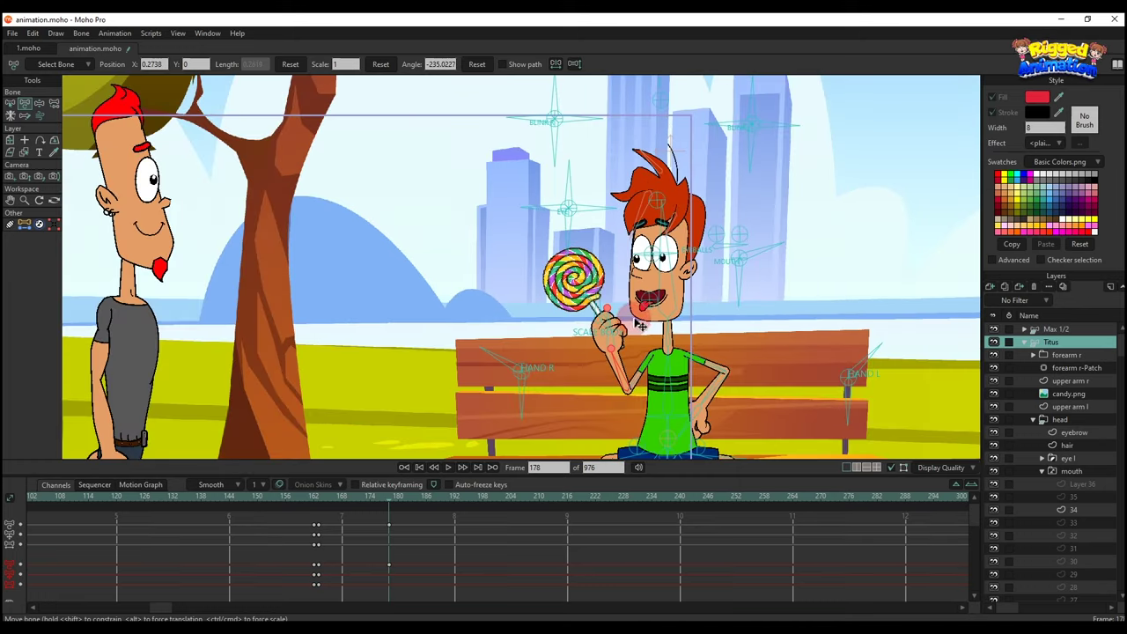
# - Move Titus's frame 178 pose keys to frame 176 and freeze the pose there
pyautogui.scroll(2, 641, 326)
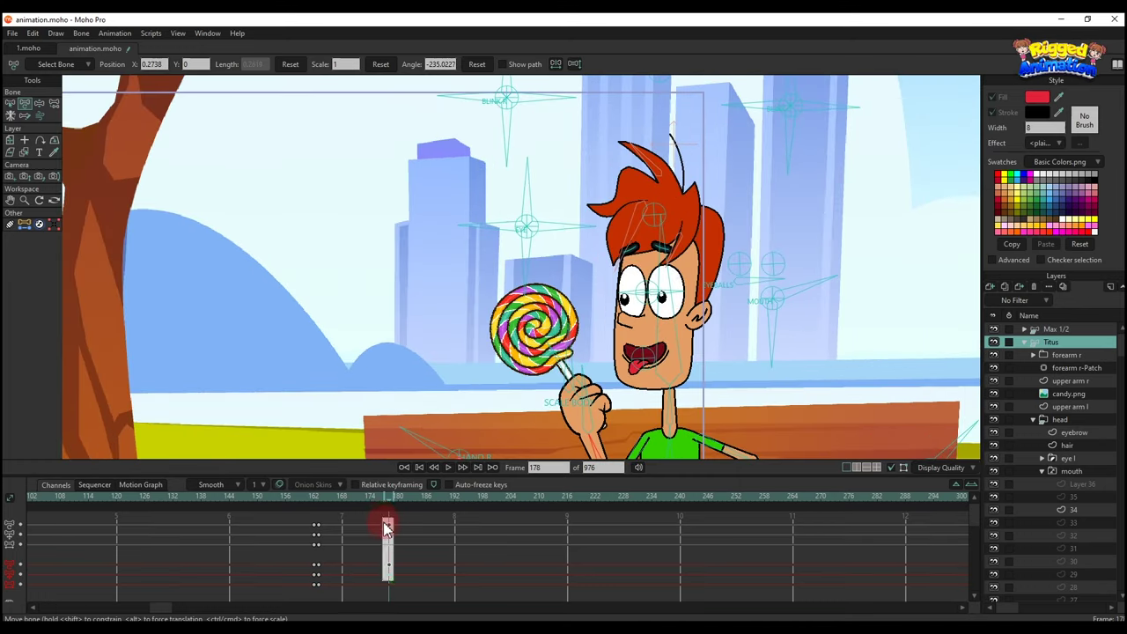
pyautogui.moveTo(388, 507); pyautogui.dragTo(346, 504)
pyautogui.hotkey('ctrl', 'f')
# - At frame 169, rotate the SCALE BODY bone to angle 97.5397 and preview the motion between the two poses
pyautogui.scroll(-1, 673, 356)
pyautogui.moveTo(676, 356); pyautogui.dragTo(620, 310)
pyautogui.press('t')
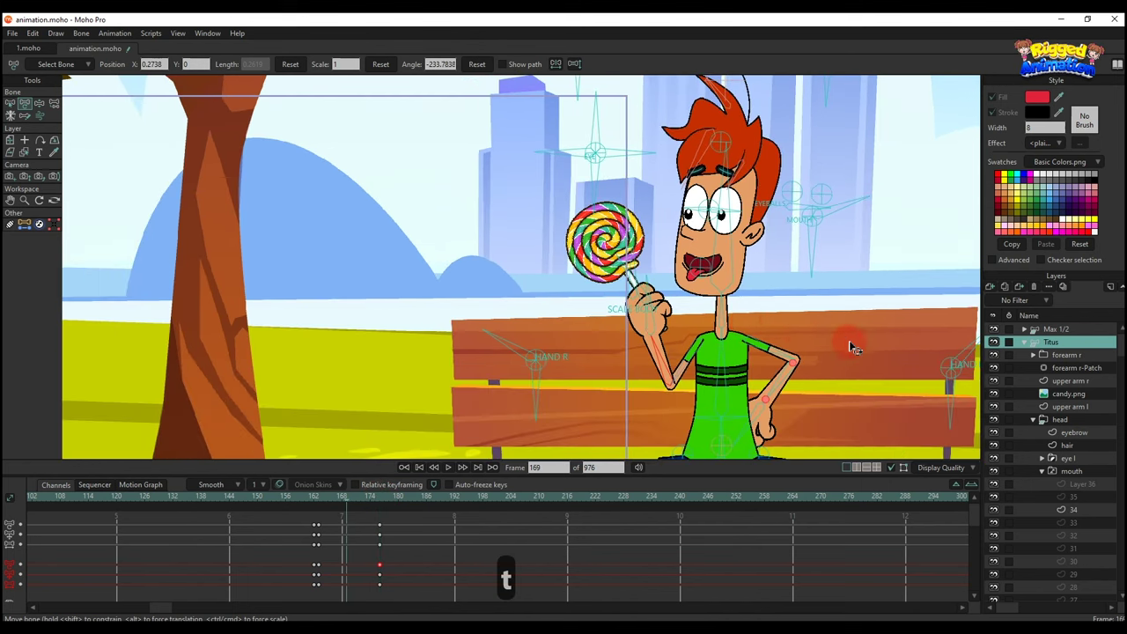
pyautogui.moveTo(809, 326); pyautogui.dragTo(724, 330)
pyautogui.scroll(1, 568, 324)
pyautogui.scroll(1, 563, 306)
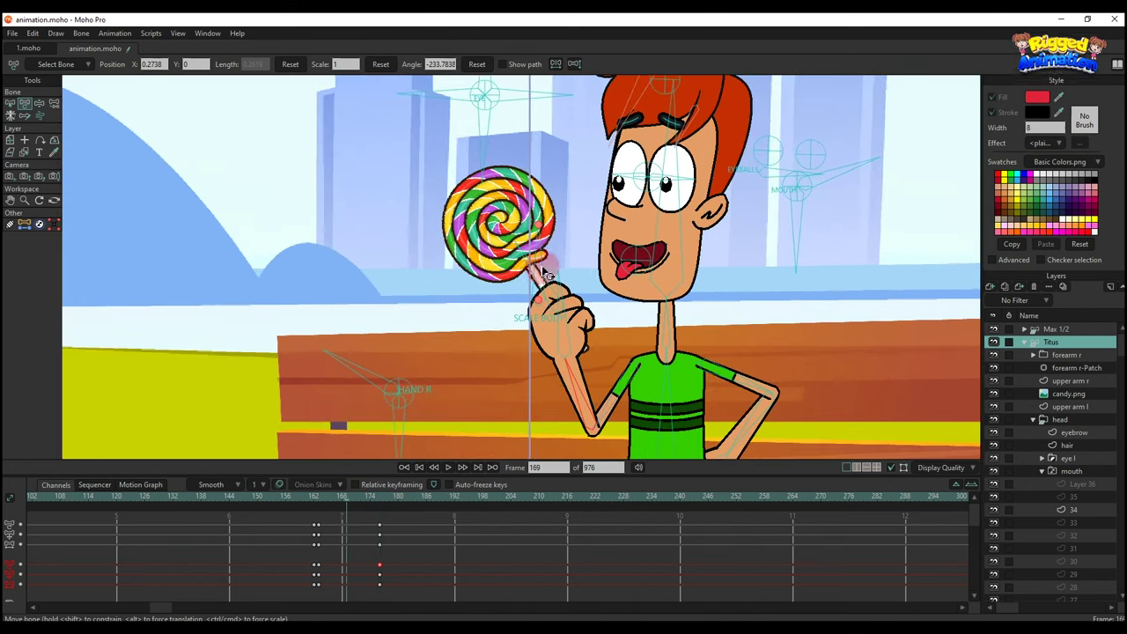
pyautogui.moveTo(539, 256); pyautogui.dragTo(532, 273)
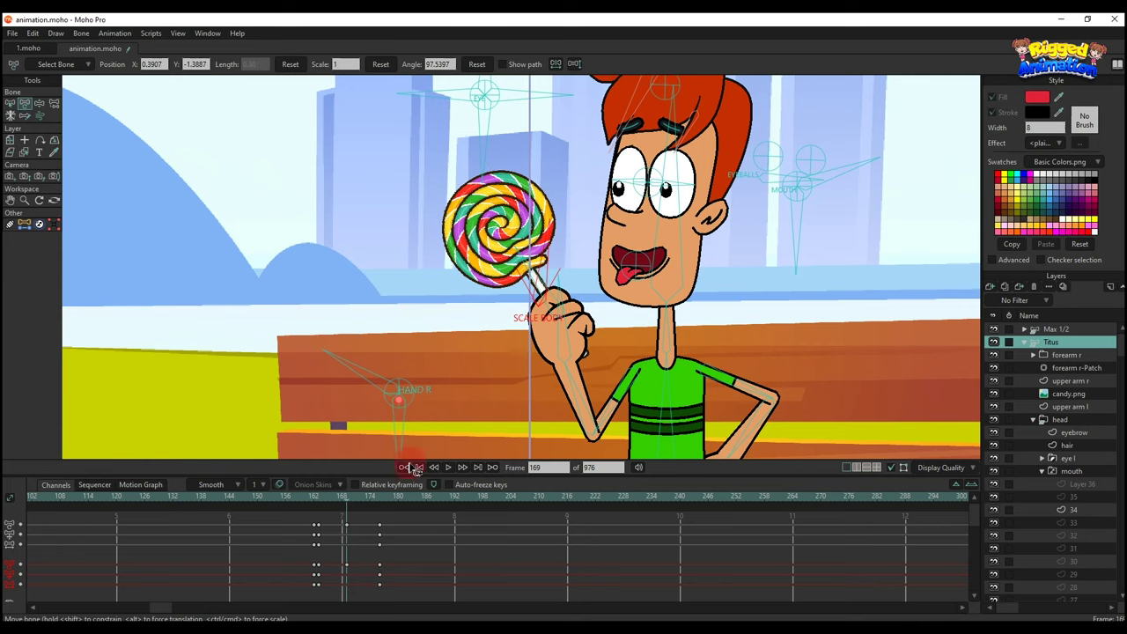
pyautogui.click(317, 496)
pyautogui.scroll(-3, 568, 340)
pyautogui.press('space')
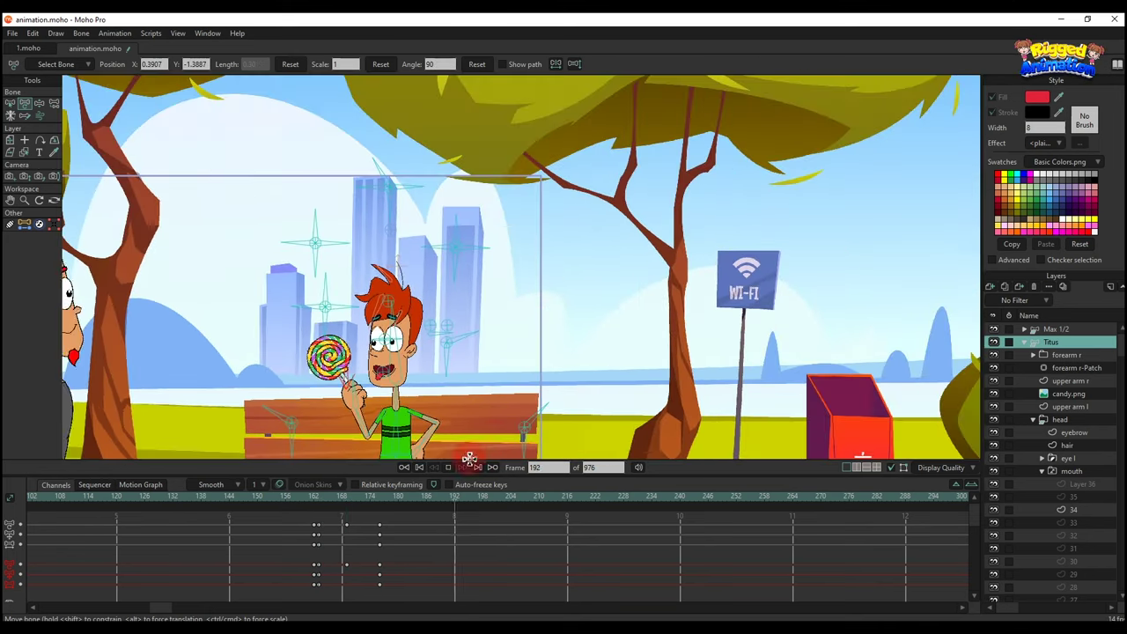
# - Animate a blink from frame 180, with the blink control bone at 242.5332 on frame 183 and reset to 272.5333 on frame 187
pyautogui.click(393, 499)
pyautogui.scroll(2, 410, 391)
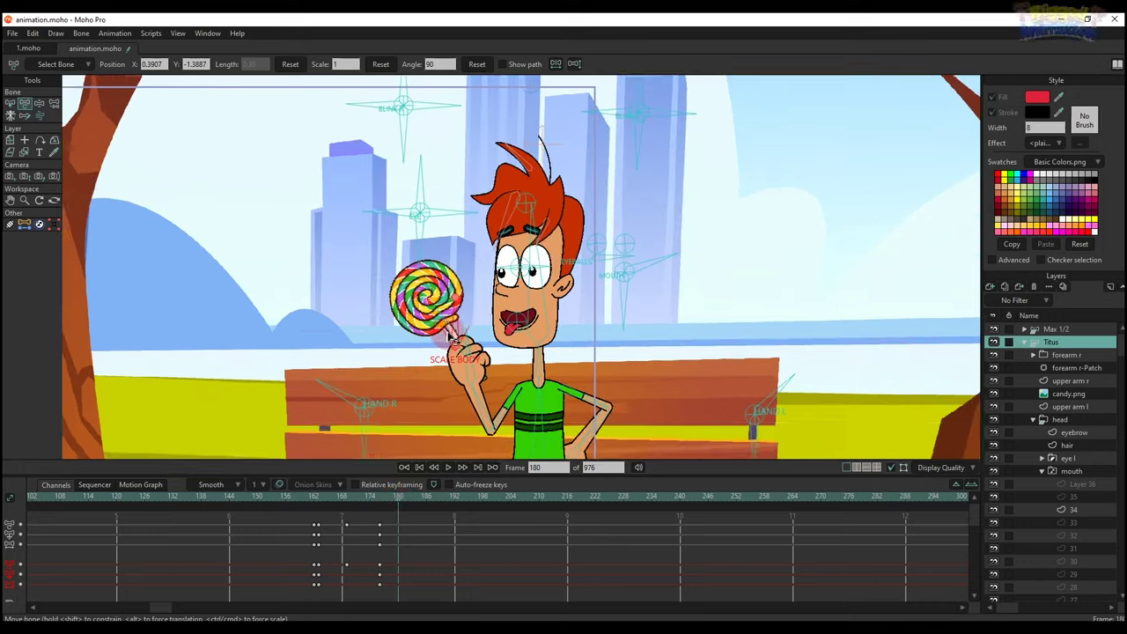
pyautogui.moveTo(547, 253); pyautogui.dragTo(554, 291)
pyautogui.press('t')
pyautogui.moveTo(590, 164); pyautogui.dragTo(669, 183)
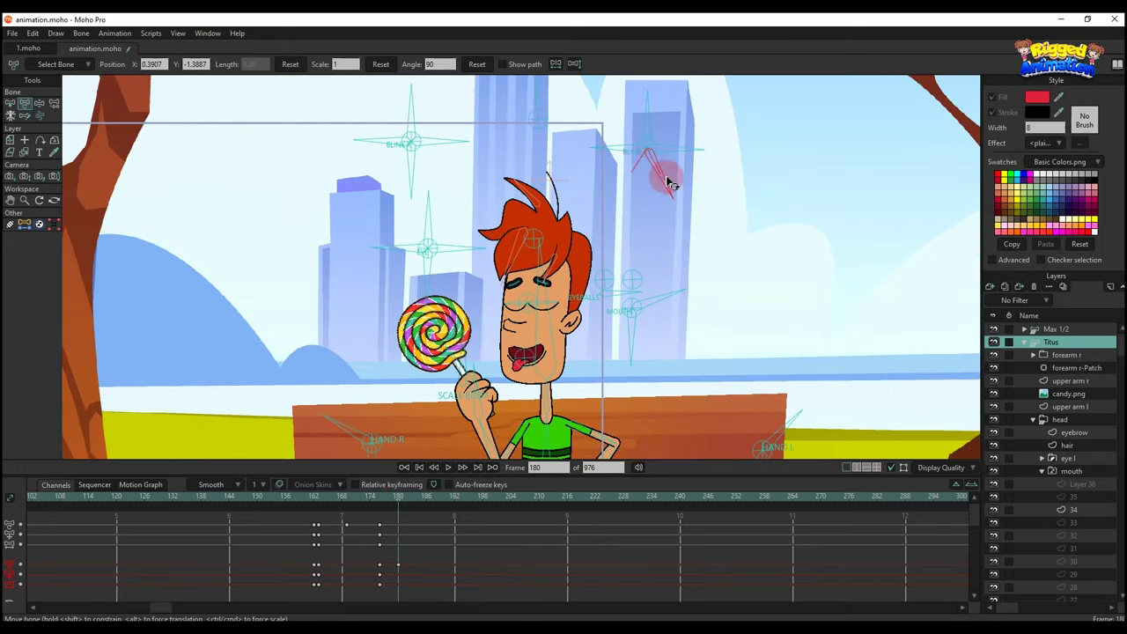
pyautogui.click(413, 497)
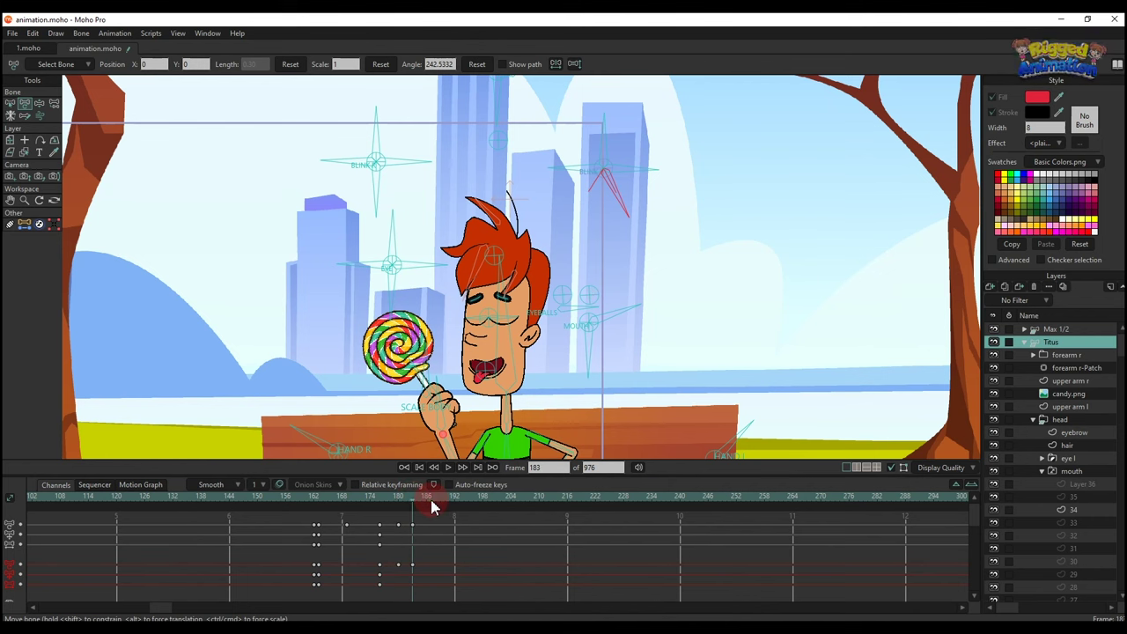
pyautogui.click(431, 508)
pyautogui.click(484, 65)
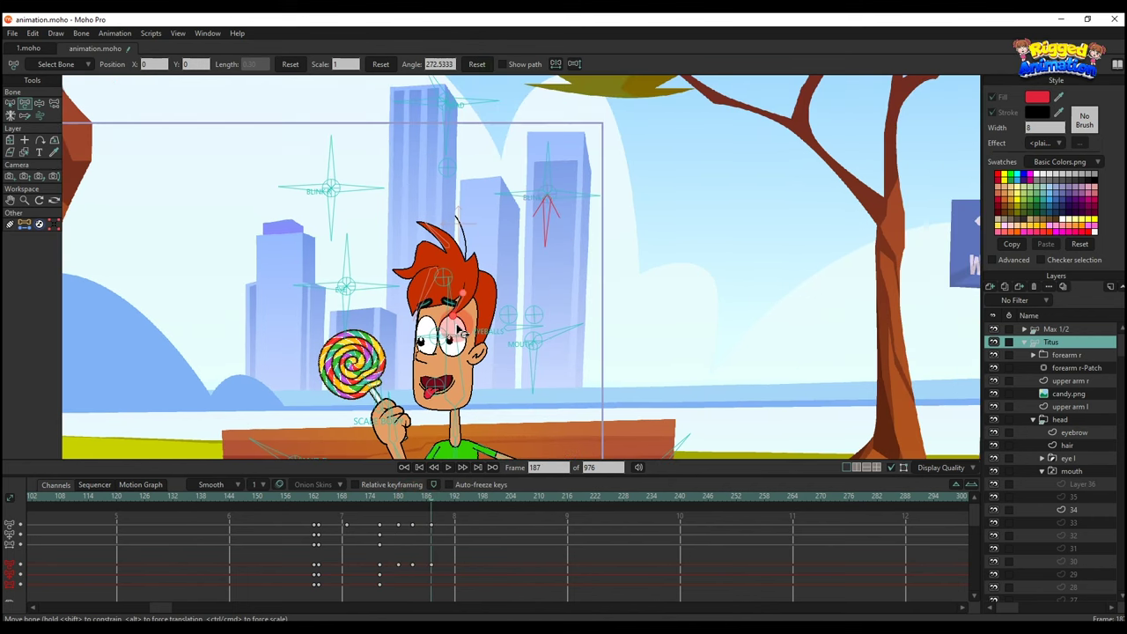
# - Preview the blink from frame 164 and freeze Titus's pose at frame 191
pyautogui.click(324, 507)
pyautogui.moveTo(494, 380); pyautogui.dragTo(531, 365)
pyautogui.scroll(-3, 539, 360)
pyautogui.press('space')
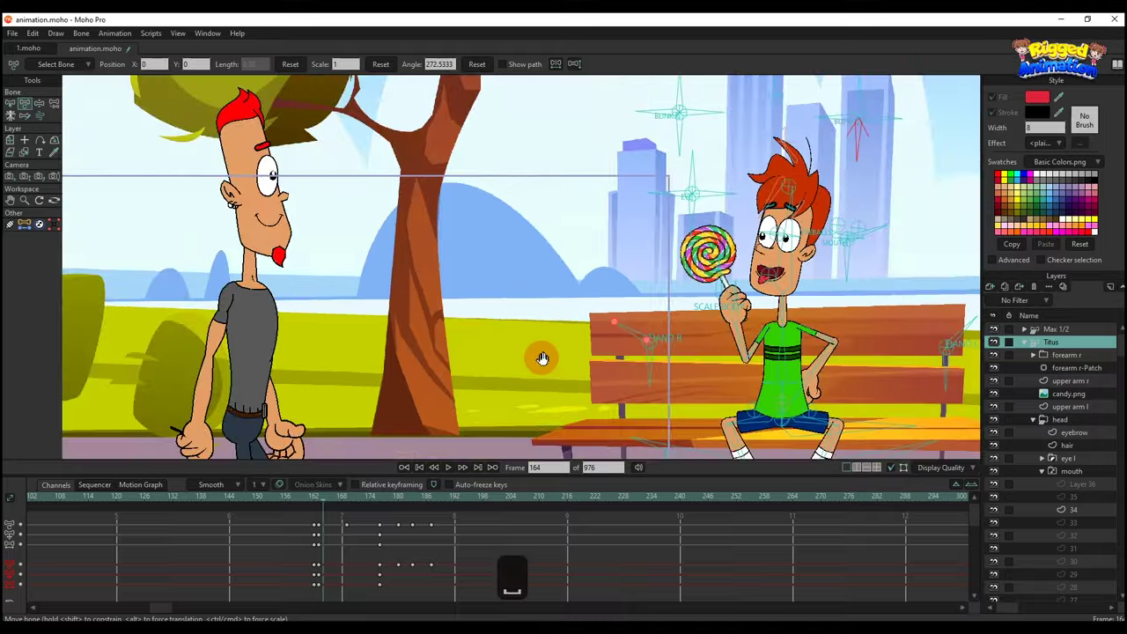
pyautogui.press('space')
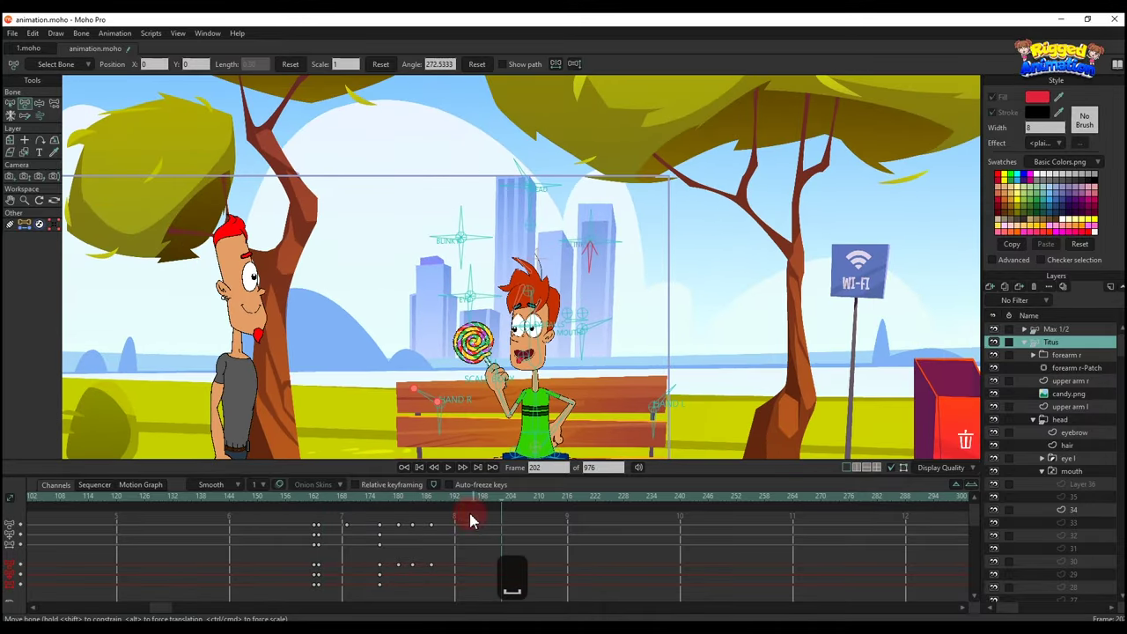
pyautogui.click(447, 500)
pyautogui.hotkey('ctrl', 'f')
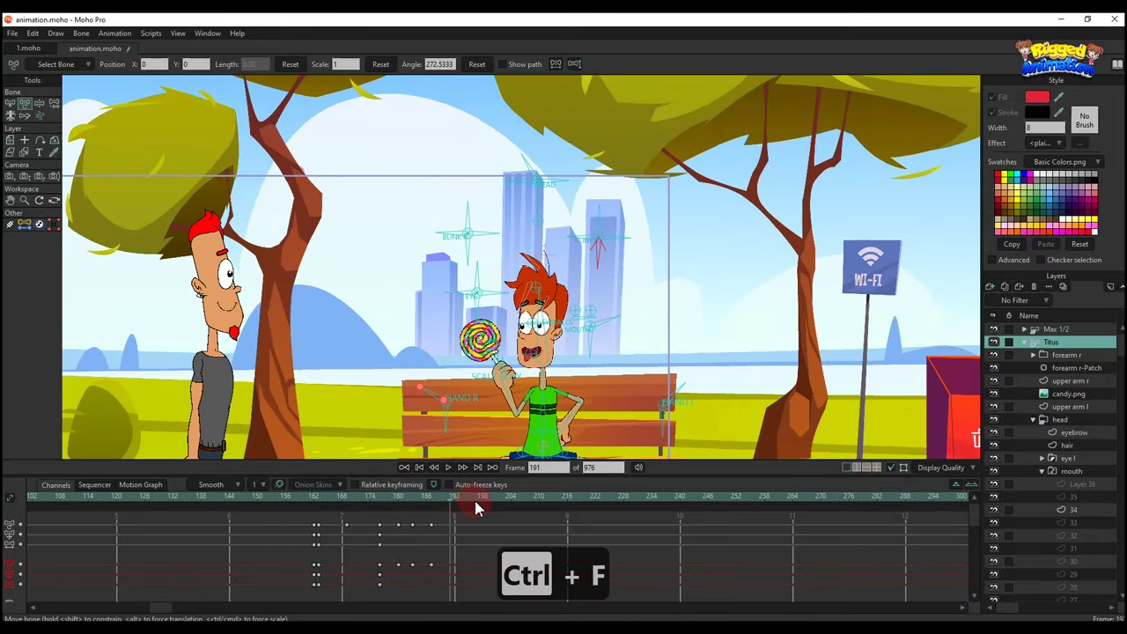
# - At frame 199, swing Titus's lollipop forearm across his chest to angle -158.4458
pyautogui.click(478, 503)
pyautogui.click(489, 502)
pyautogui.press('t')
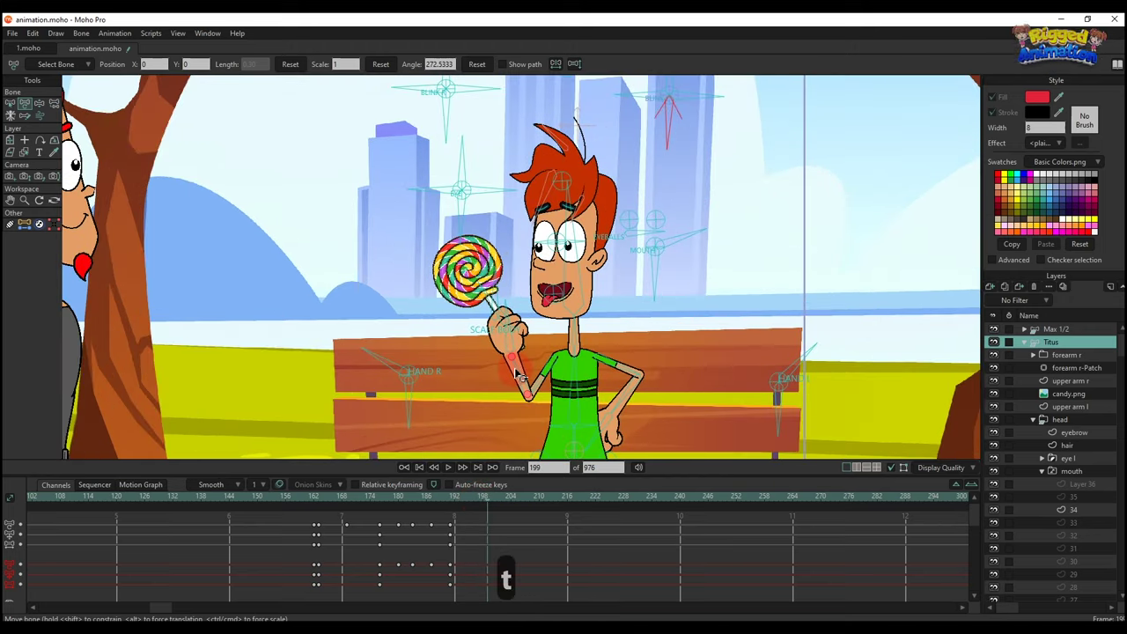
pyautogui.moveTo(517, 375); pyautogui.dragTo(548, 386)
# - Straighten Titus's head to angle 0.2625 and turn his face to the front with the HEAD control bone
pyautogui.click(564, 262)
pyautogui.scroll(-4, 571, 264)
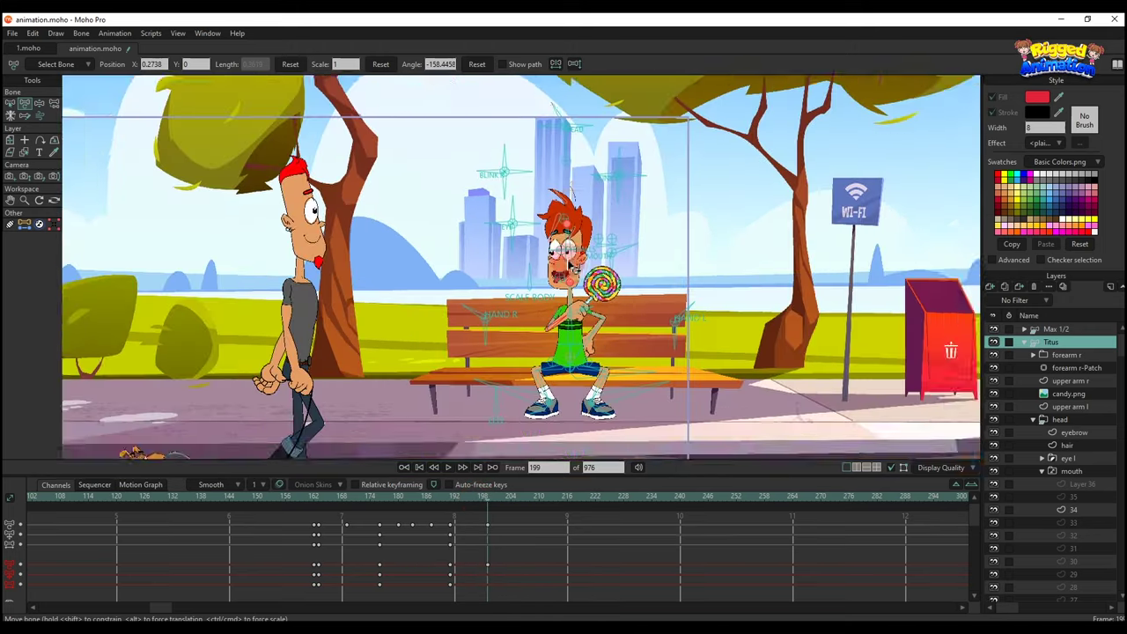
pyautogui.moveTo(575, 276); pyautogui.dragTo(616, 297)
pyautogui.scroll(2, 607, 229)
pyautogui.click(612, 144)
pyautogui.scroll(2, 632, 172)
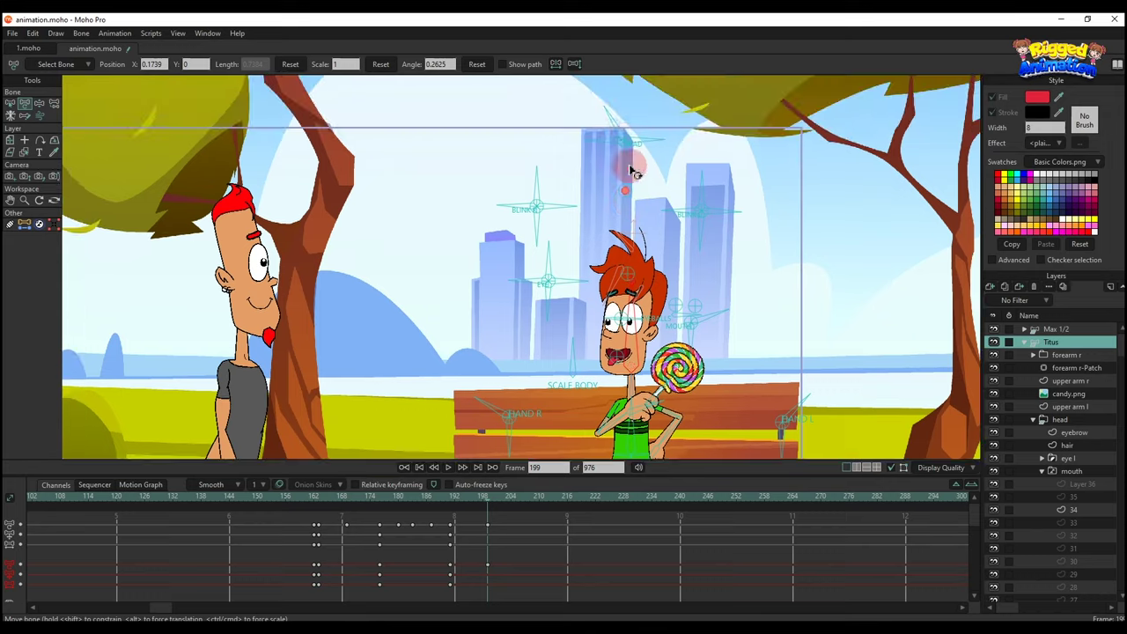
pyautogui.moveTo(634, 117); pyautogui.dragTo(667, 127)
pyautogui.scroll(2, 629, 245)
pyautogui.scroll(2, 608, 306)
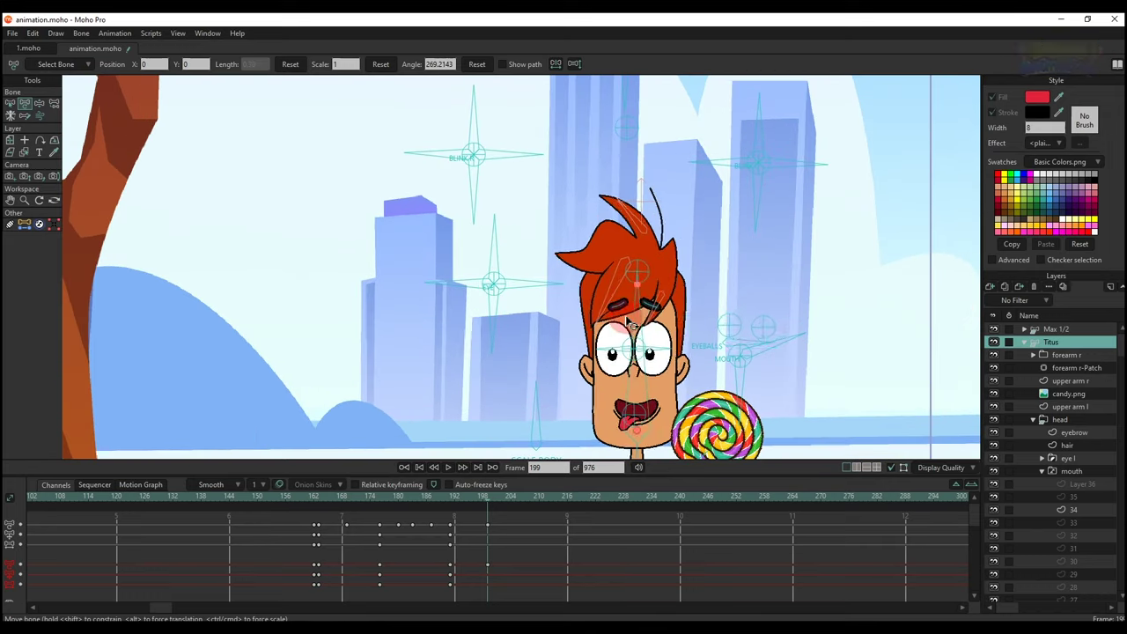
# - Rotate Titus's lollipop forearm to angle -143.1976 so the candy sits beside his mouth
pyautogui.moveTo(646, 323); pyautogui.dragTo(619, 214)
pyautogui.scroll(-2, 632, 307)
pyautogui.moveTo(619, 385); pyautogui.dragTo(669, 380)
pyautogui.scroll(3, 629, 393)
pyautogui.click(670, 391)
pyautogui.moveTo(618, 406); pyautogui.dragTo(615, 392)
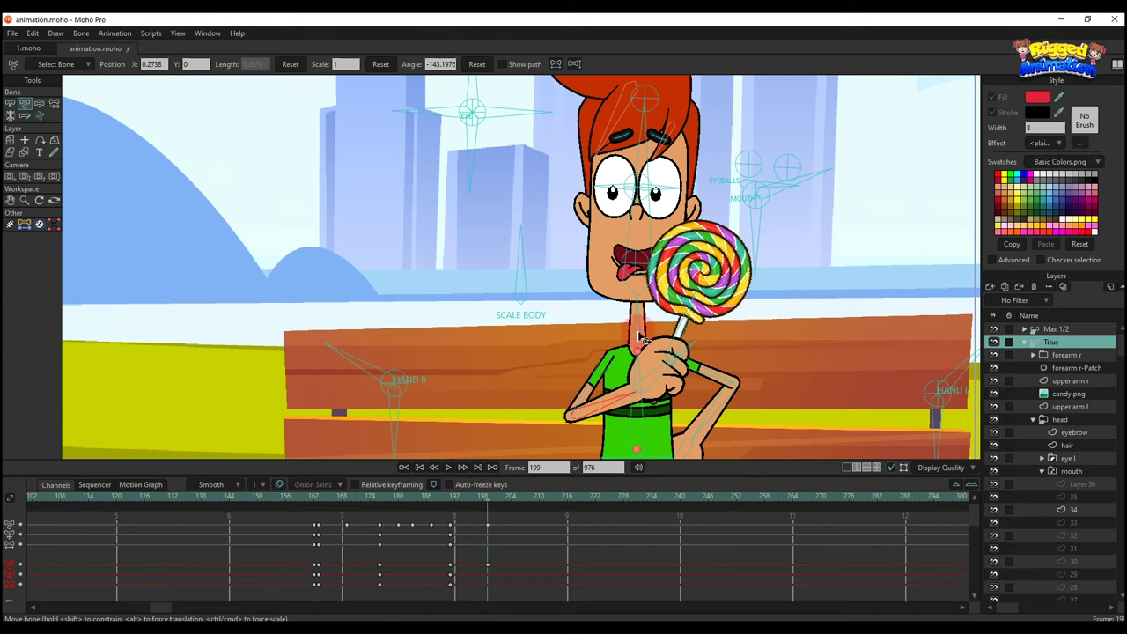
# - Lower Titus's gaze with the EYEBALLS control bone and tilt his head to angle -4.9260 towards the lollipop
pyautogui.moveTo(637, 332); pyautogui.dragTo(629, 381)
pyautogui.click(756, 237)
pyautogui.moveTo(740, 239); pyautogui.dragTo(746, 249)
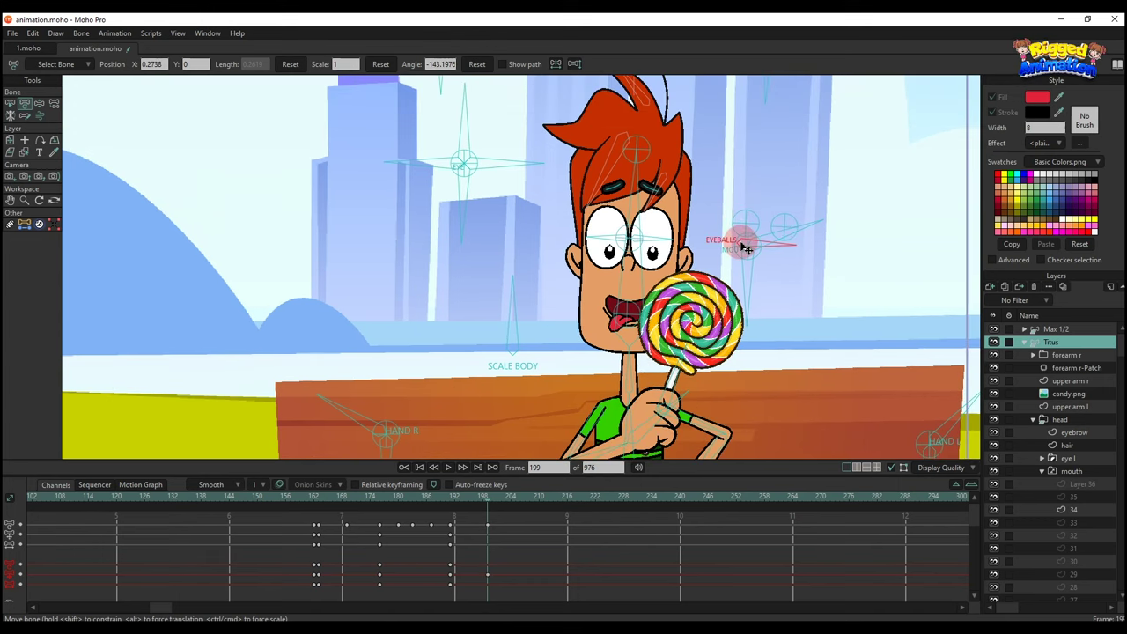
pyautogui.moveTo(647, 228); pyautogui.dragTo(641, 217)
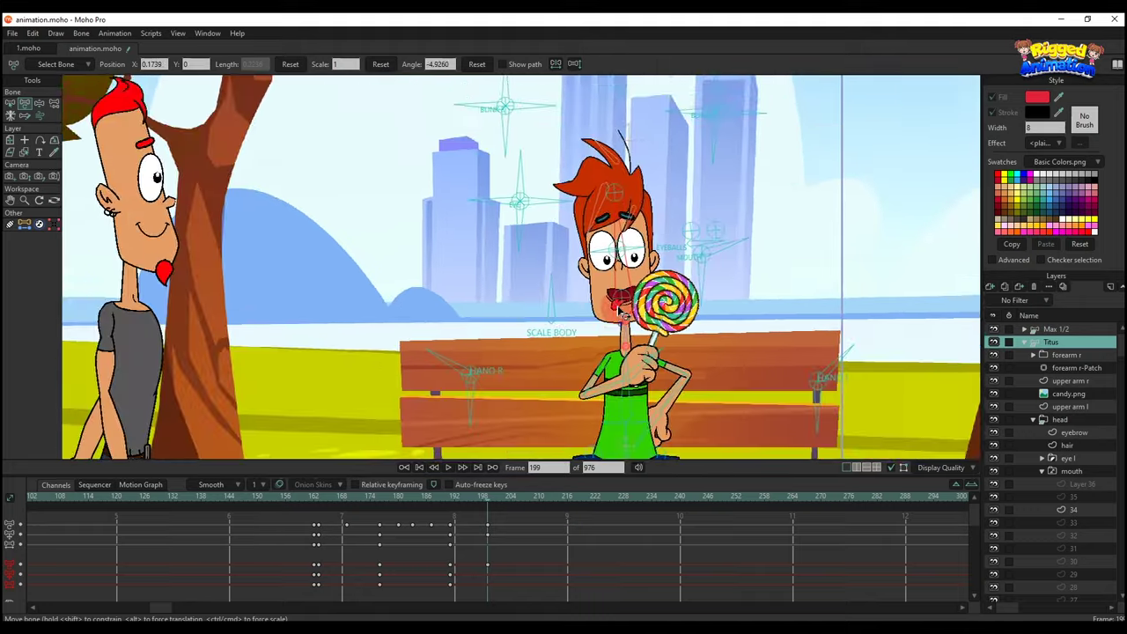
# - Preview the lollipop swing and freeze Titus's pose at frame 199
pyautogui.press('space')
pyautogui.press('space')
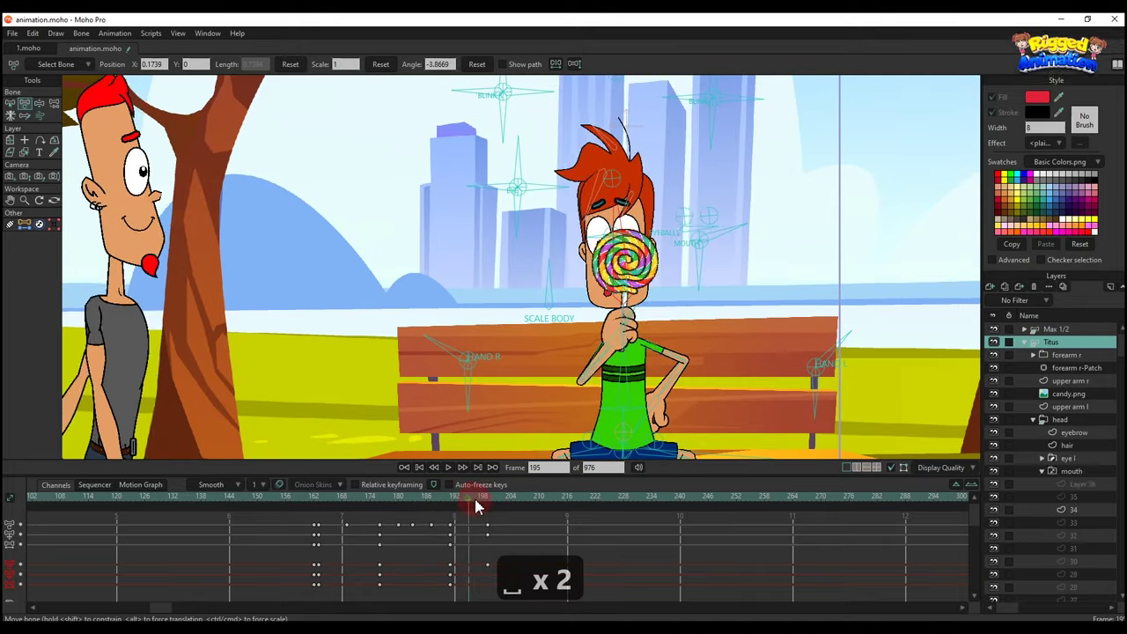
pyautogui.click(491, 509)
pyautogui.hotkey('ctrl', 'f')
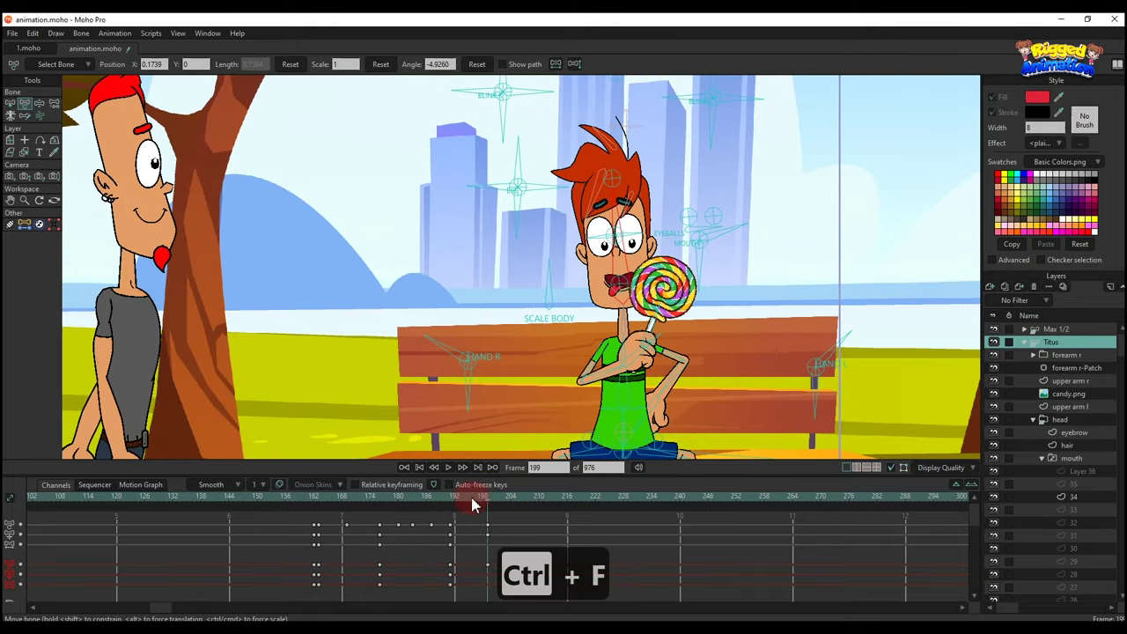
# - At frame 195, rotate the SCALE BODY bone to adjust the body between the two poses and preview the motion
pyautogui.press('t')
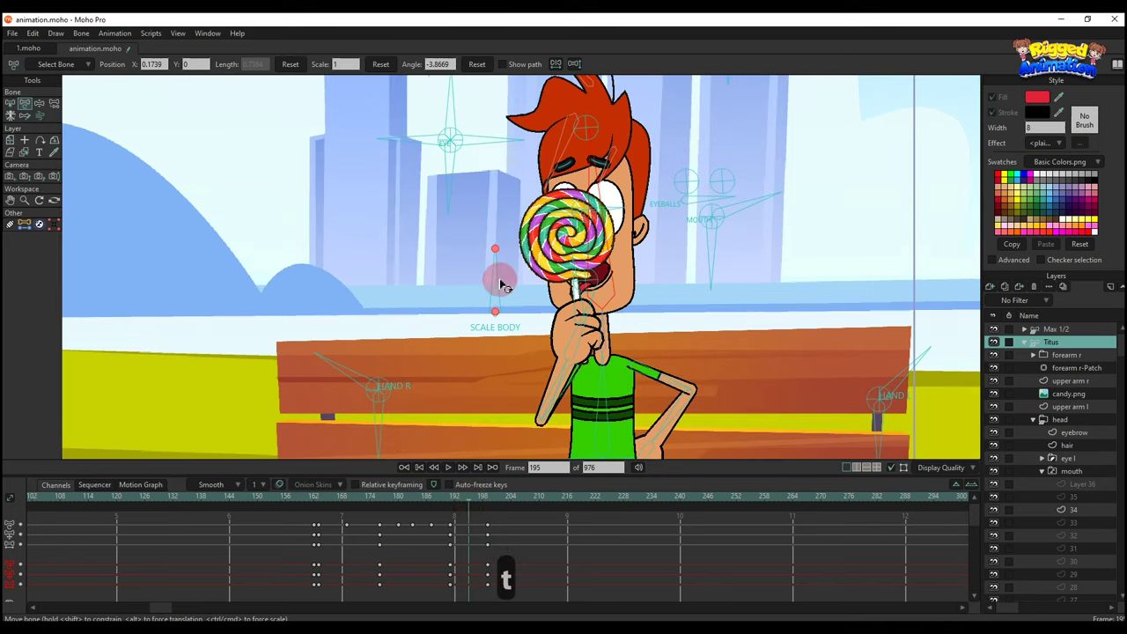
pyautogui.moveTo(499, 282)
pyautogui.mouseDown()
pyautogui.moveTo(483, 278)
pyautogui.moveTo(515, 289)
pyautogui.mouseUp()
pyautogui.click(447, 509)
pyautogui.press('space')
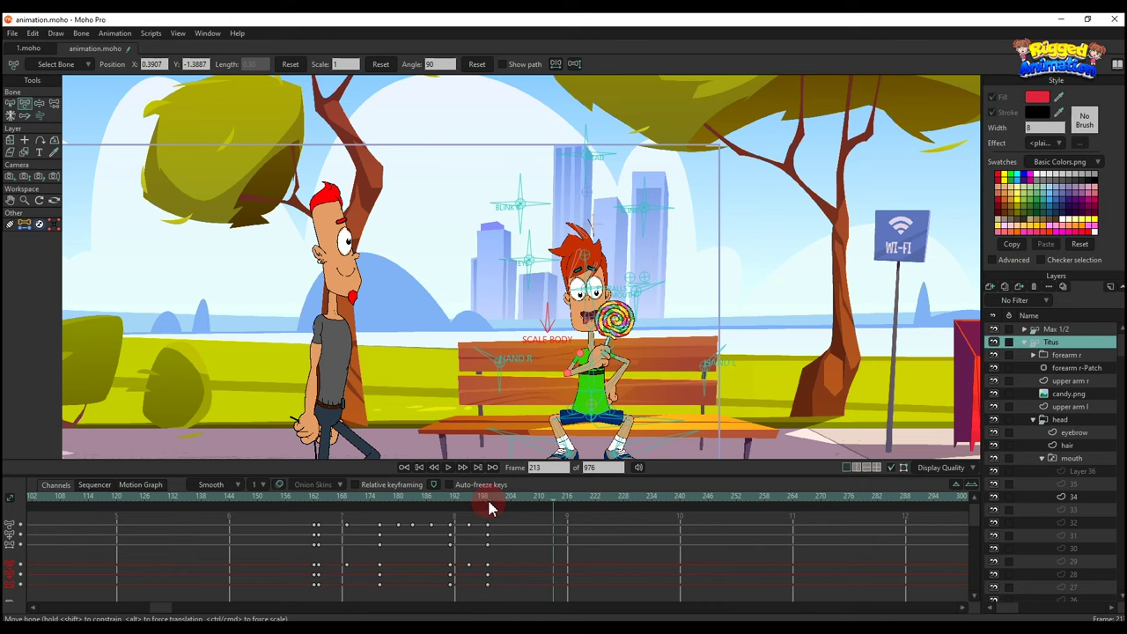
# - At frame 199, rotate the mouth control bone to angle 161.1119 for a closed smile with a small red tongue
pyautogui.scroll(5, 580, 346)
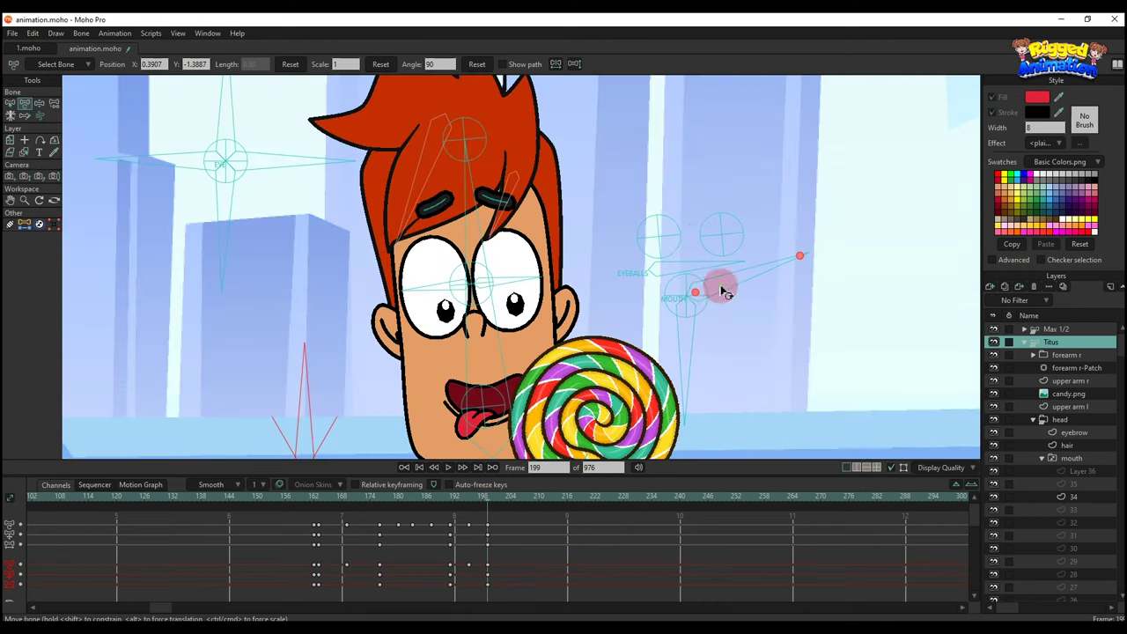
pyautogui.click(722, 293)
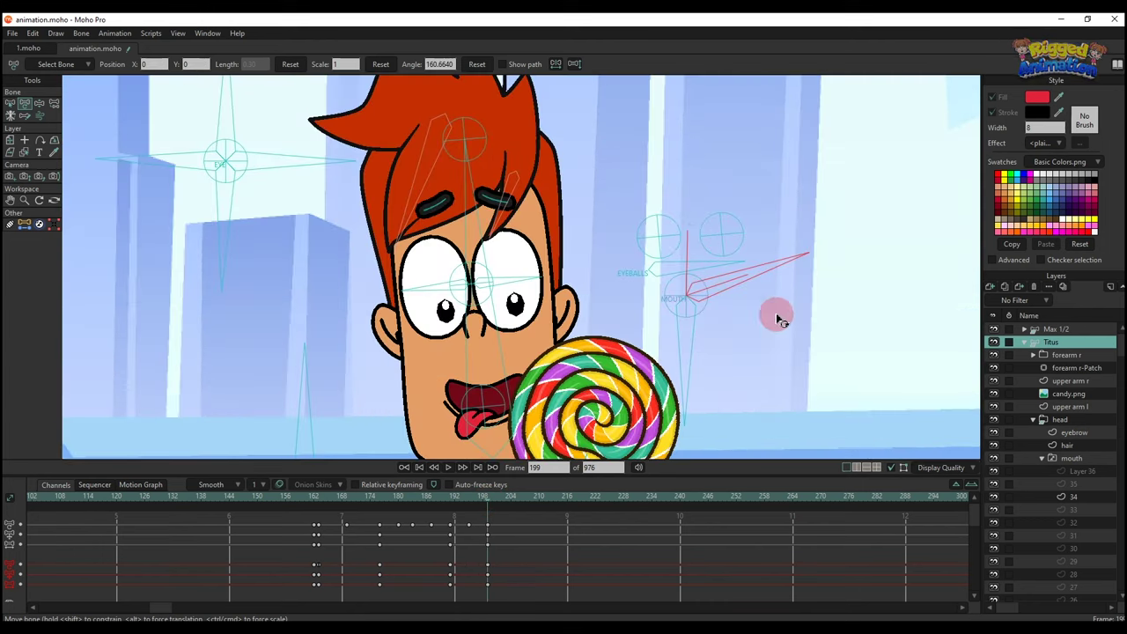
pyautogui.moveTo(790, 274); pyautogui.dragTo(796, 278)
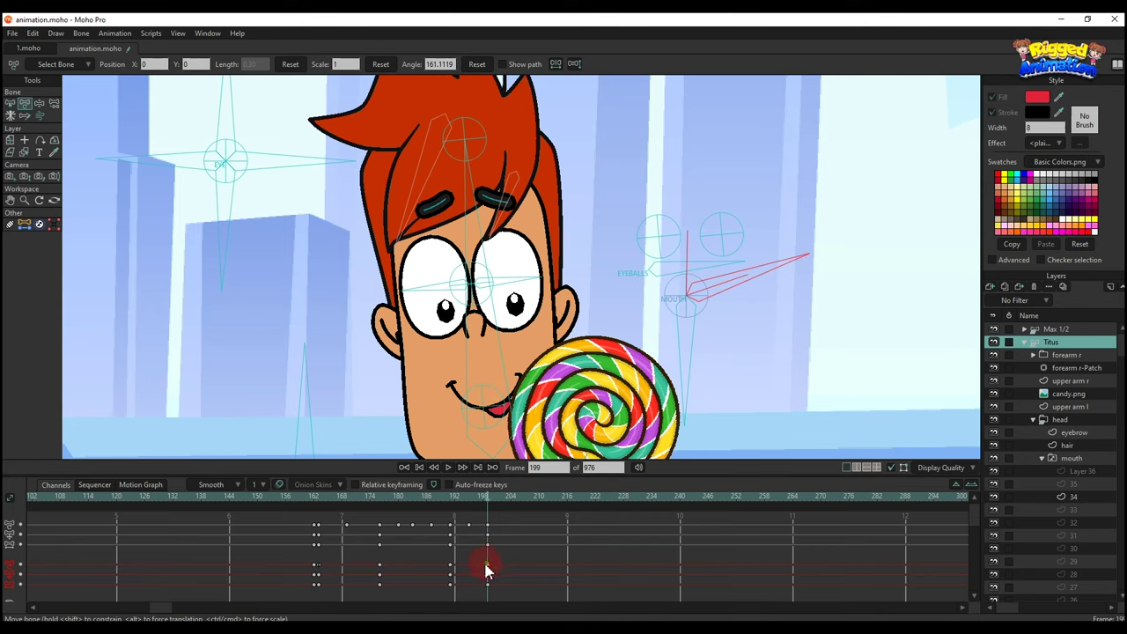
# - Change the interpolation of the mouth control bone's keys at frames 191 and 195
pyautogui.moveTo(472, 564); pyautogui.dragTo(450, 565)
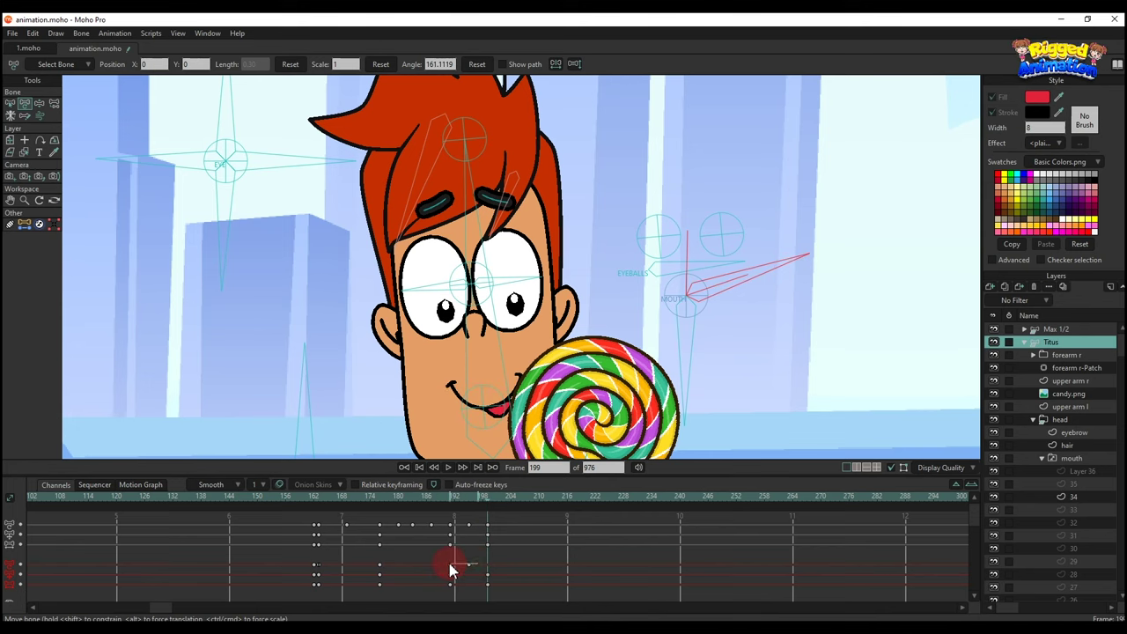
pyautogui.rightClick(452, 564)
pyautogui.click(466, 502)
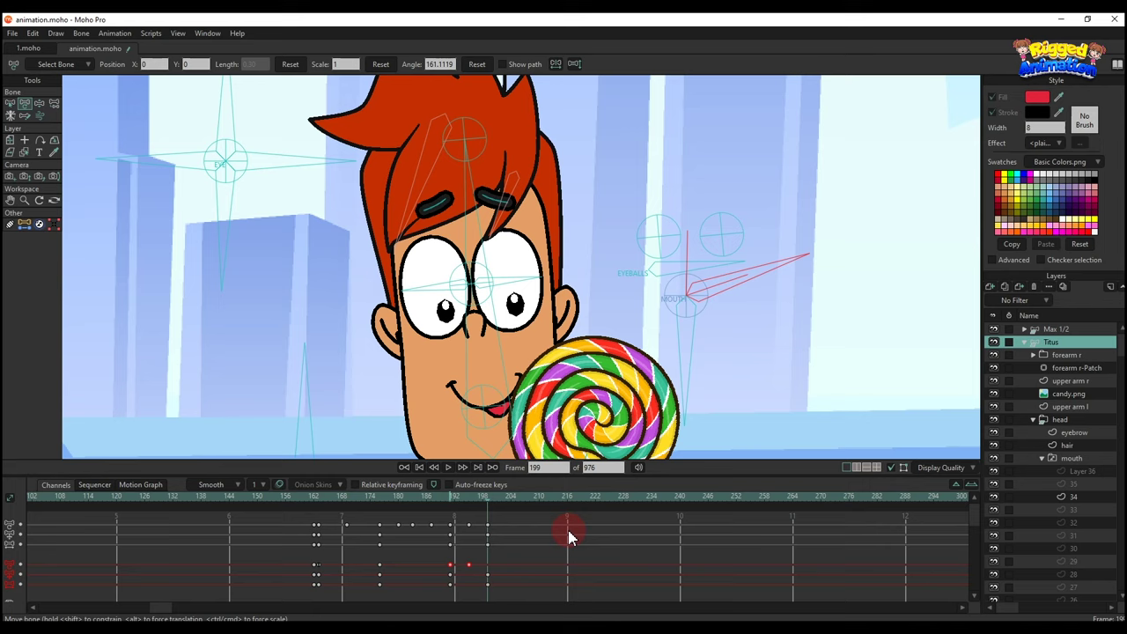
# - Preview the revised mouth and lollipop motion and freeze Titus's pose at frame 204
pyautogui.click(438, 503)
pyautogui.scroll(-5, 571, 381)
pyautogui.press('space')
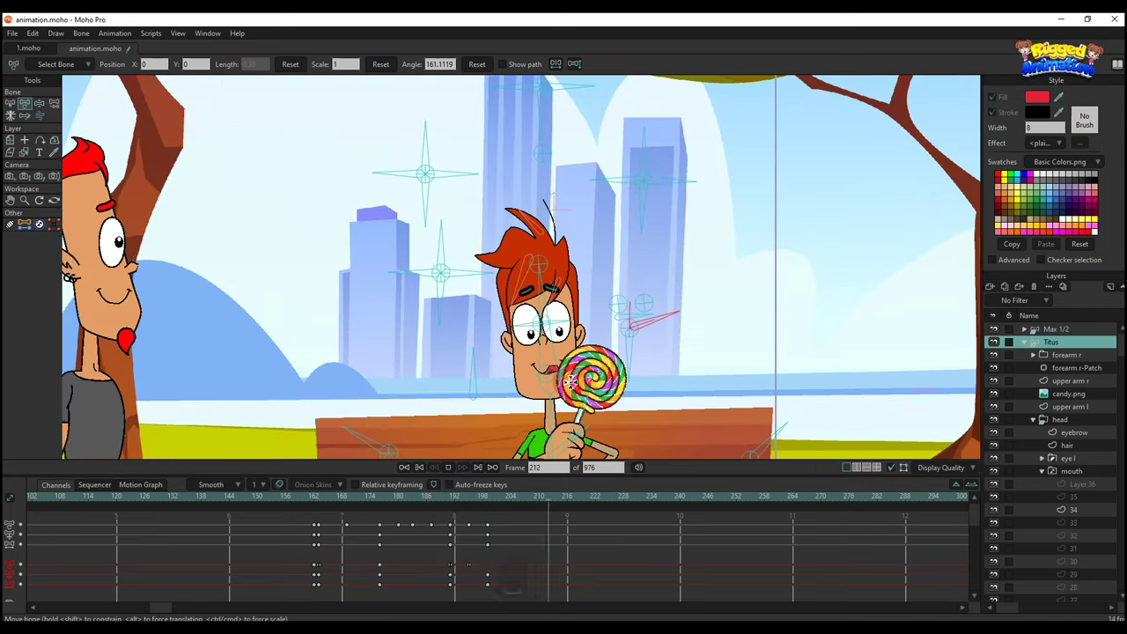
pyautogui.scroll(-3, 571, 382)
pyautogui.moveTo(571, 392); pyautogui.dragTo(608, 335)
pyautogui.press('space')
pyautogui.moveTo(480, 504); pyautogui.dragTo(512, 507)
pyautogui.hotkey('ctrl', 'f')
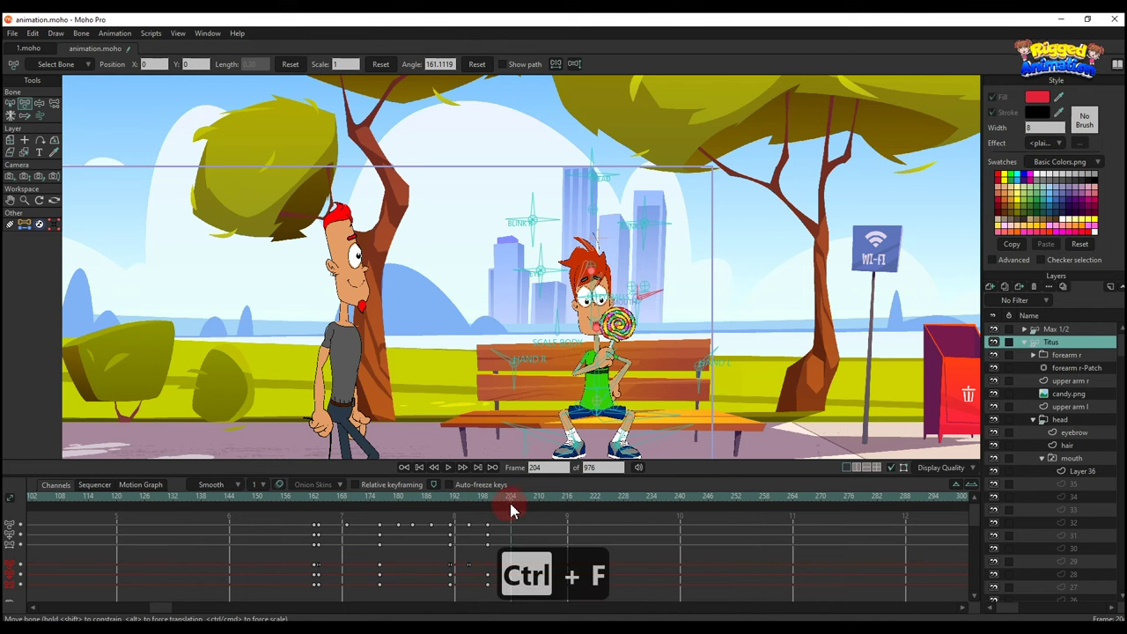
pyautogui.click(540, 503)
pyautogui.click(509, 504)
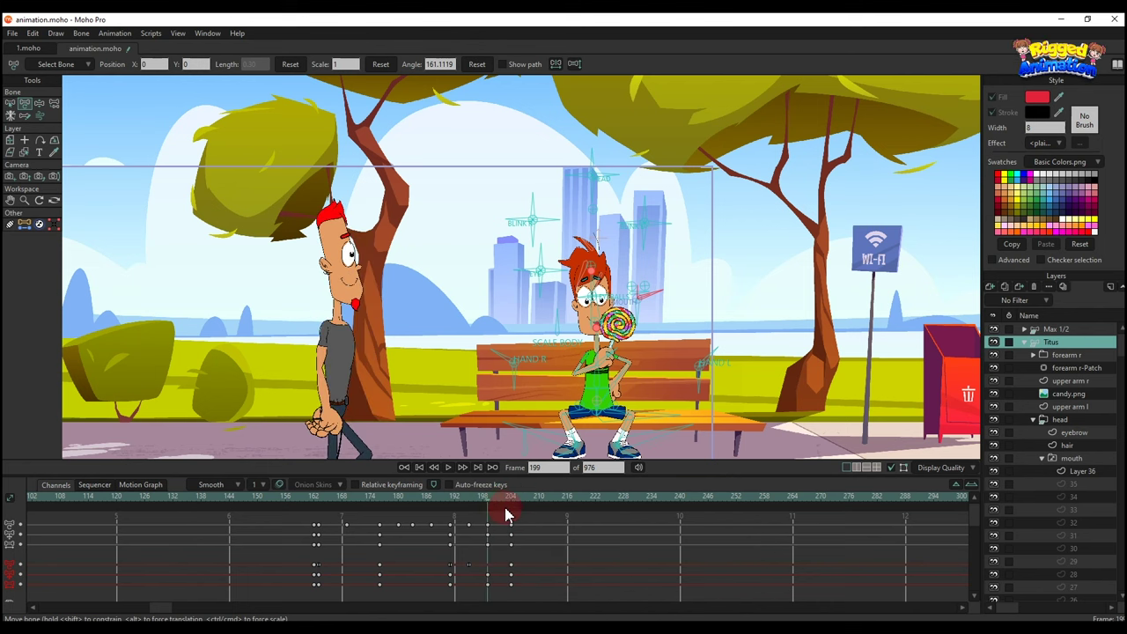
# - At frame 204, rotate Titus's head bone to angle 1.7462 and his lollipop forearm bone to angle -146.6117
pyautogui.scroll(4, 535, 376)
pyautogui.moveTo(533, 375); pyautogui.dragTo(543, 373)
pyautogui.scroll(-4, 540, 375)
pyautogui.scroll(2, 558, 457)
pyautogui.moveTo(558, 456); pyautogui.dragTo(572, 374)
pyautogui.scroll(1, 573, 374)
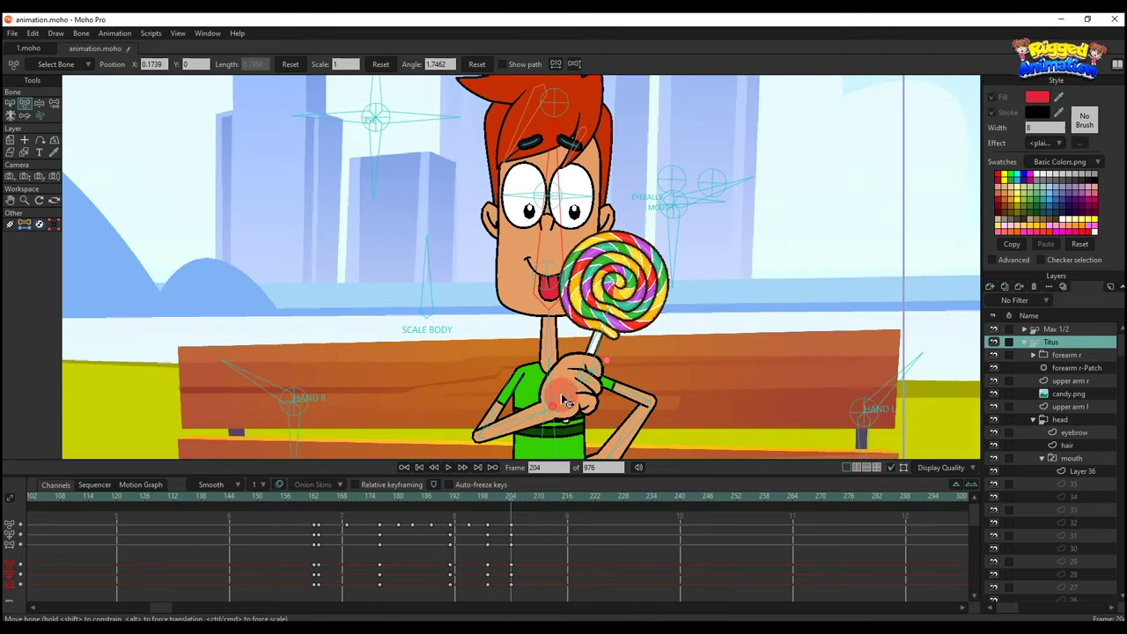
pyautogui.moveTo(532, 417); pyautogui.dragTo(529, 411)
pyautogui.scroll(-2, 551, 236)
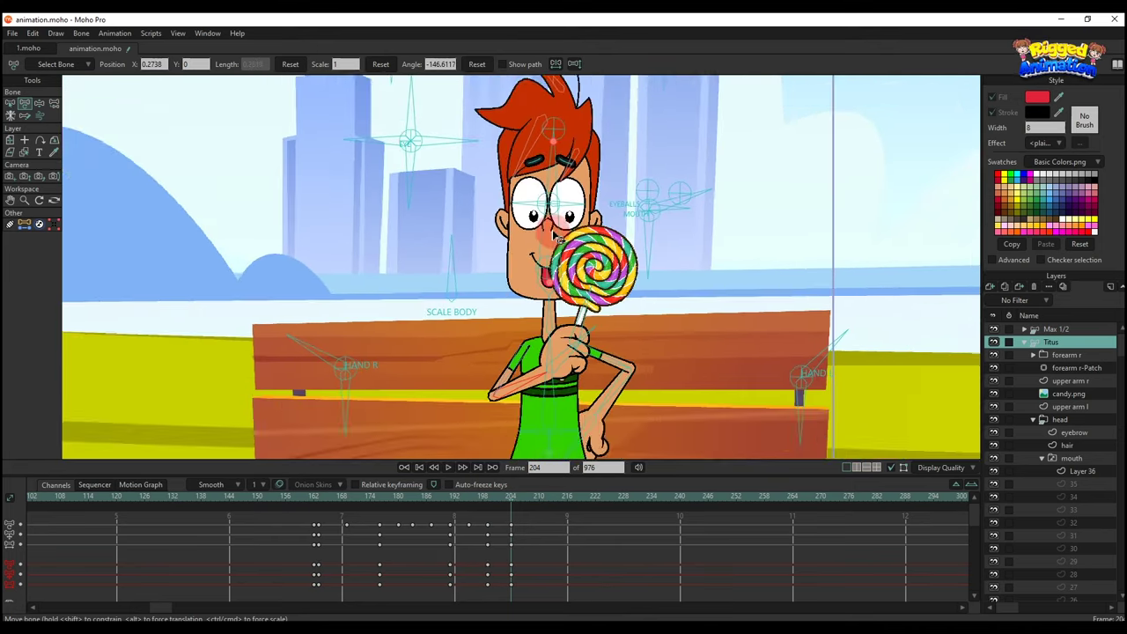
# - At frame 204, rotate the blink control bone to angle 242.5332 to close Titus's eyes and preview the motion
pyautogui.moveTo(557, 223); pyautogui.dragTo(566, 272)
pyautogui.moveTo(558, 190); pyautogui.dragTo(560, 250)
pyautogui.scroll(-3, 613, 263)
pyautogui.moveTo(648, 202); pyautogui.dragTo(686, 189)
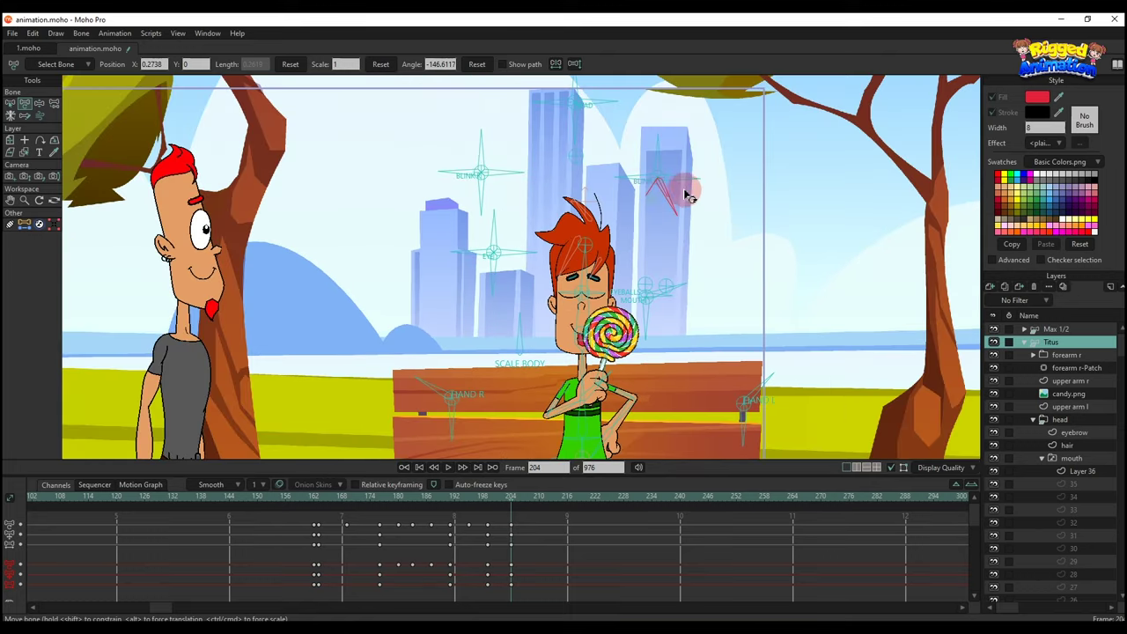
pyautogui.press('space')
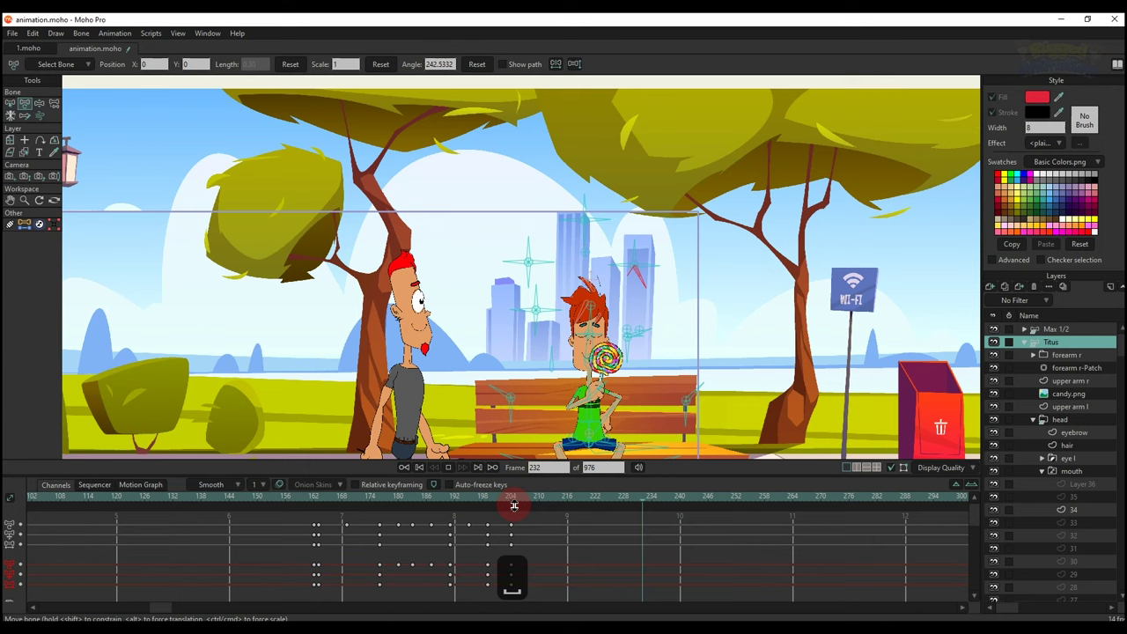
pyautogui.click(487, 501)
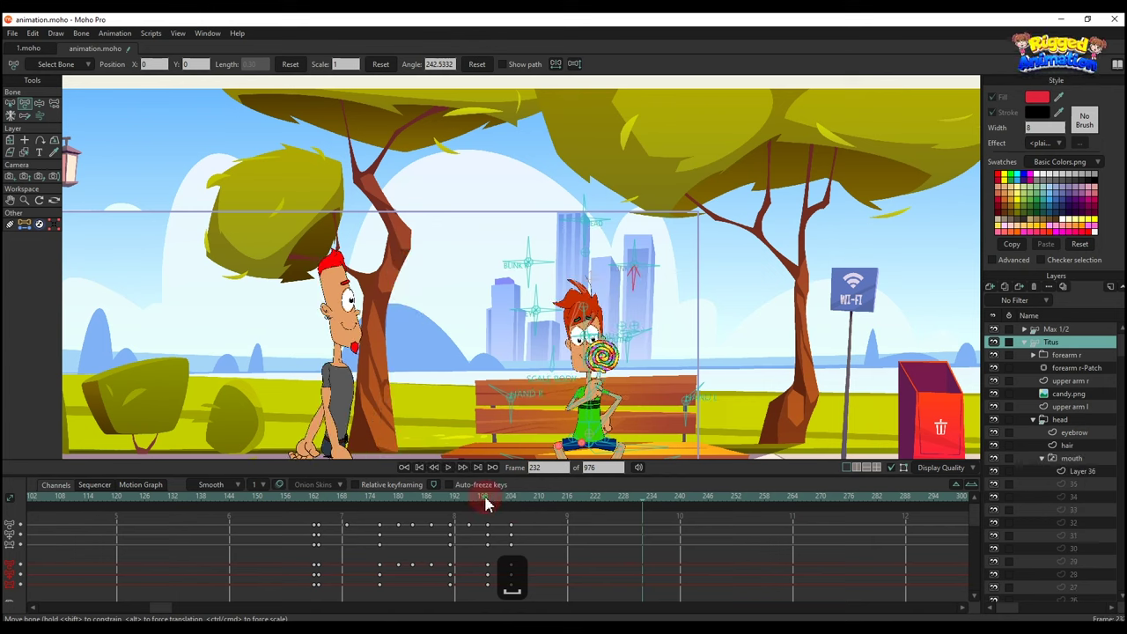
pyautogui.press('space')
pyautogui.press('space')
# - At frame 212, rotate Titus's head bone to angle -0.0754 and lollipop hand bone to -18.3284, and freeze the pose
pyautogui.click(528, 501)
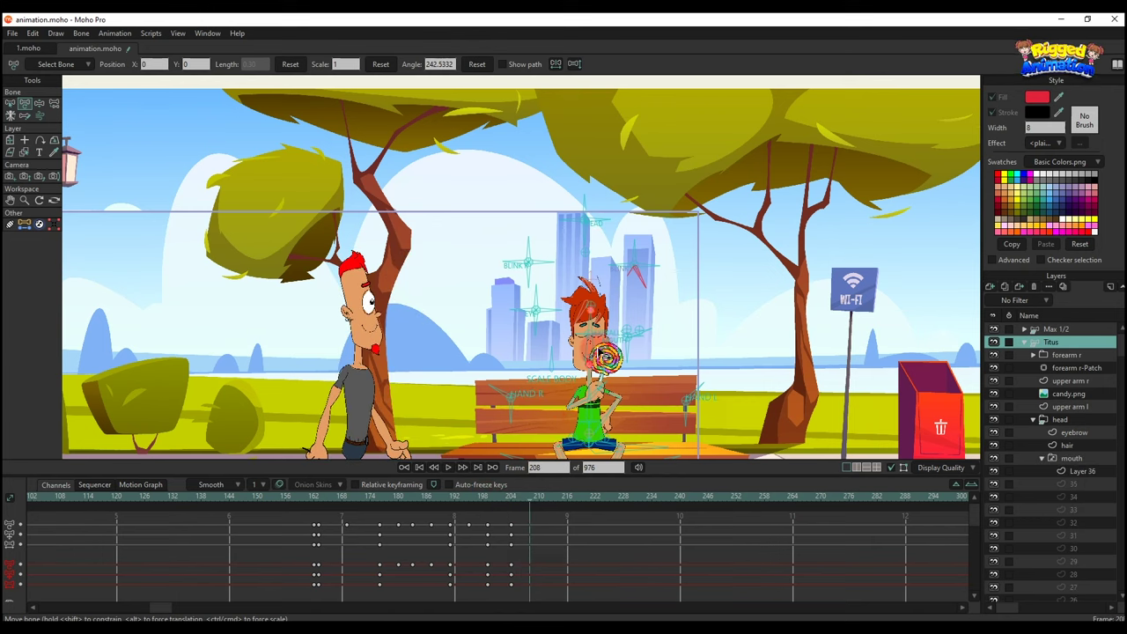
pyautogui.scroll(5, 602, 331)
pyautogui.moveTo(563, 493); pyautogui.dragTo(547, 496)
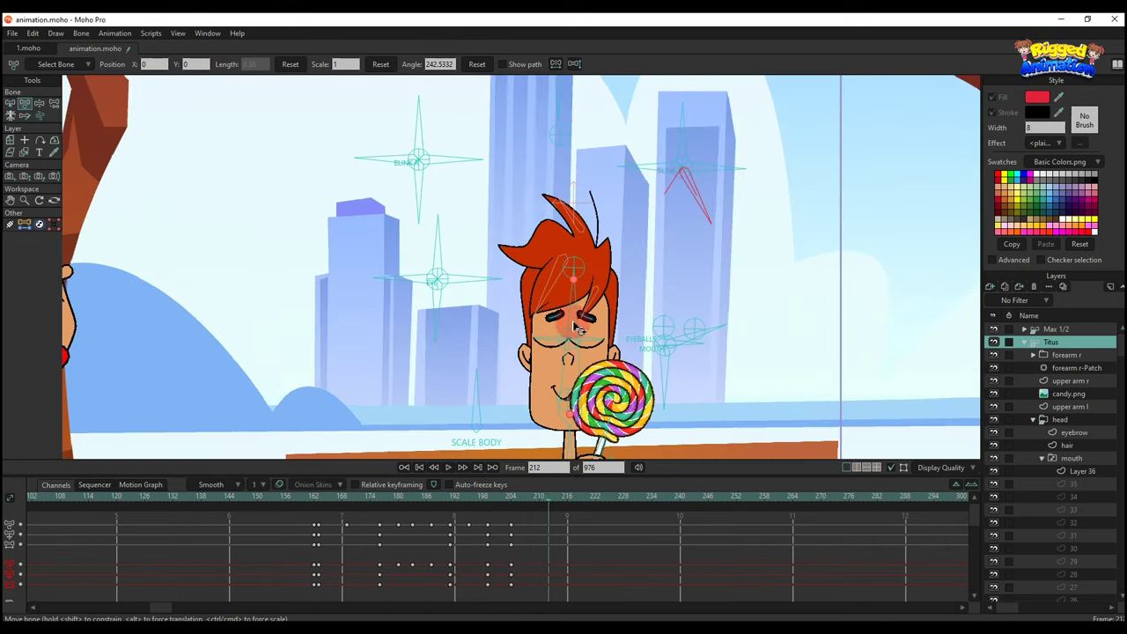
pyautogui.moveTo(574, 318); pyautogui.dragTo(570, 316)
pyautogui.moveTo(588, 417); pyautogui.dragTo(602, 285)
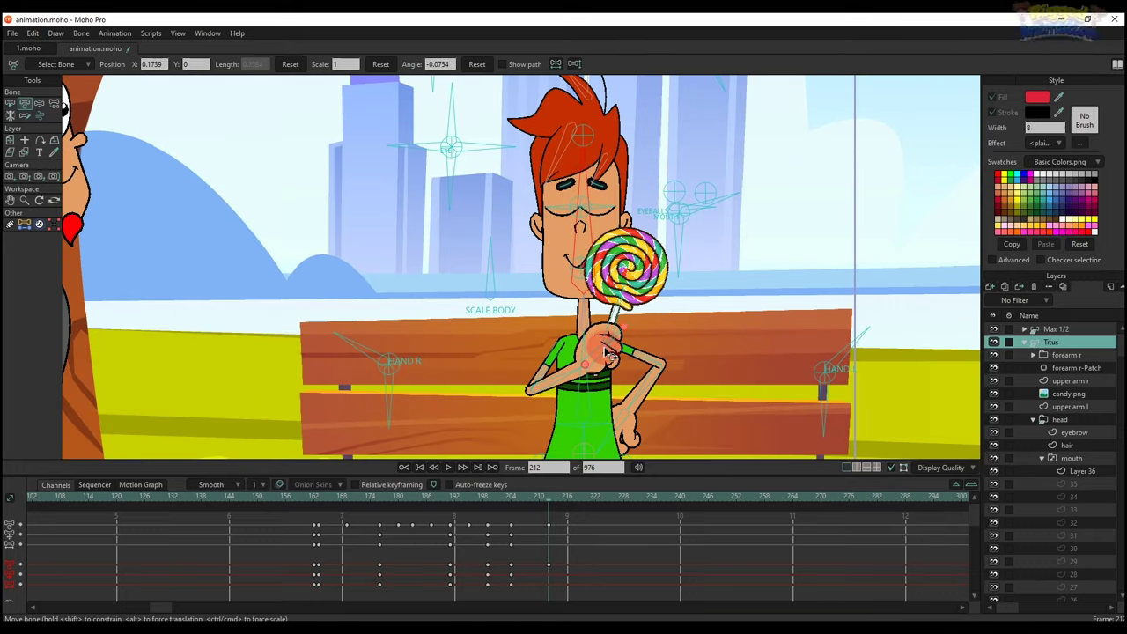
pyautogui.moveTo(608, 352); pyautogui.dragTo(619, 345)
pyautogui.hotkey('ctrl', 'f')
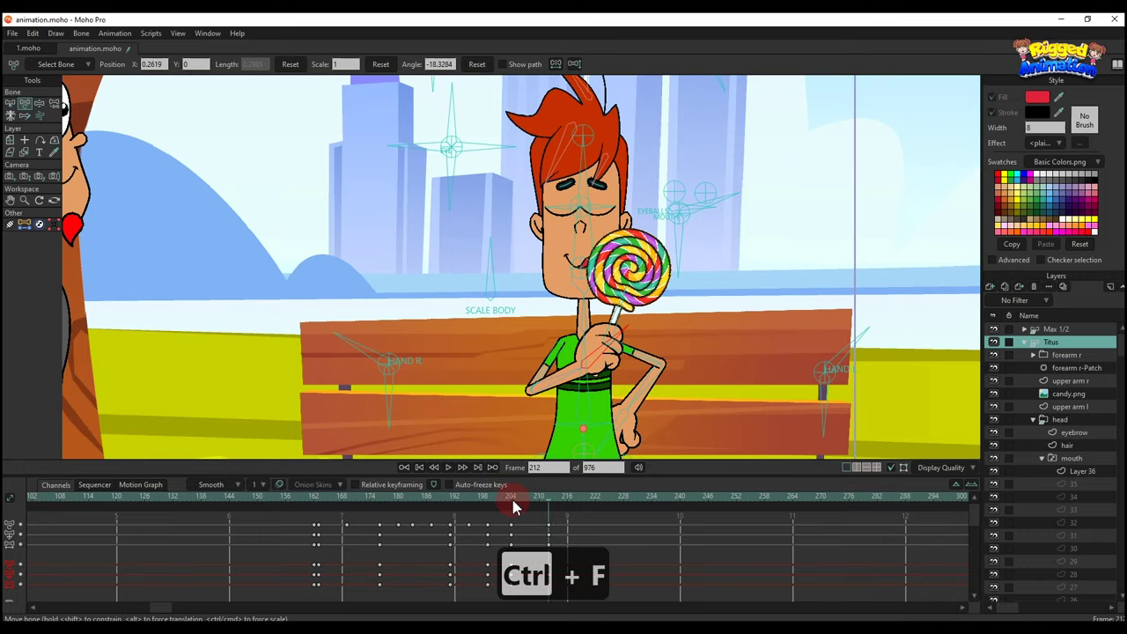
# - Copy Titus's pose keys from frame 204 and paste them at frame 220
pyautogui.moveTo(512, 498)
pyautogui.mouseDown()
pyautogui.moveTo(548, 499)
pyautogui.moveTo(516, 502)
pyautogui.mouseUp()
pyautogui.hotkey('ctrl', 'c')
pyautogui.click(586, 497)
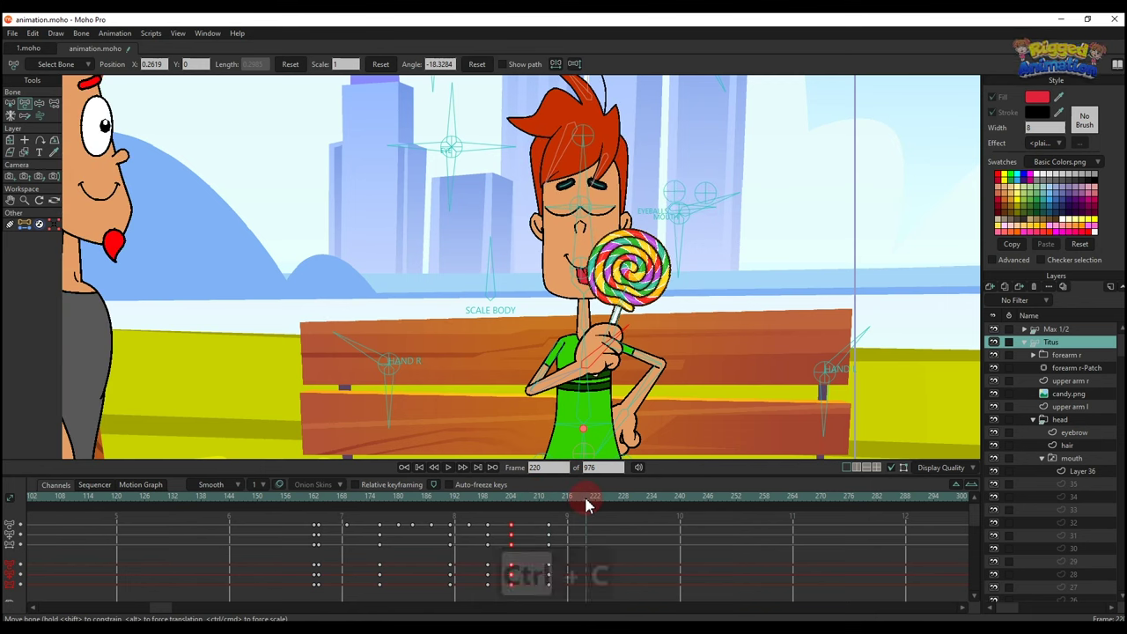
pyautogui.hotkey('ctrl', 'v')
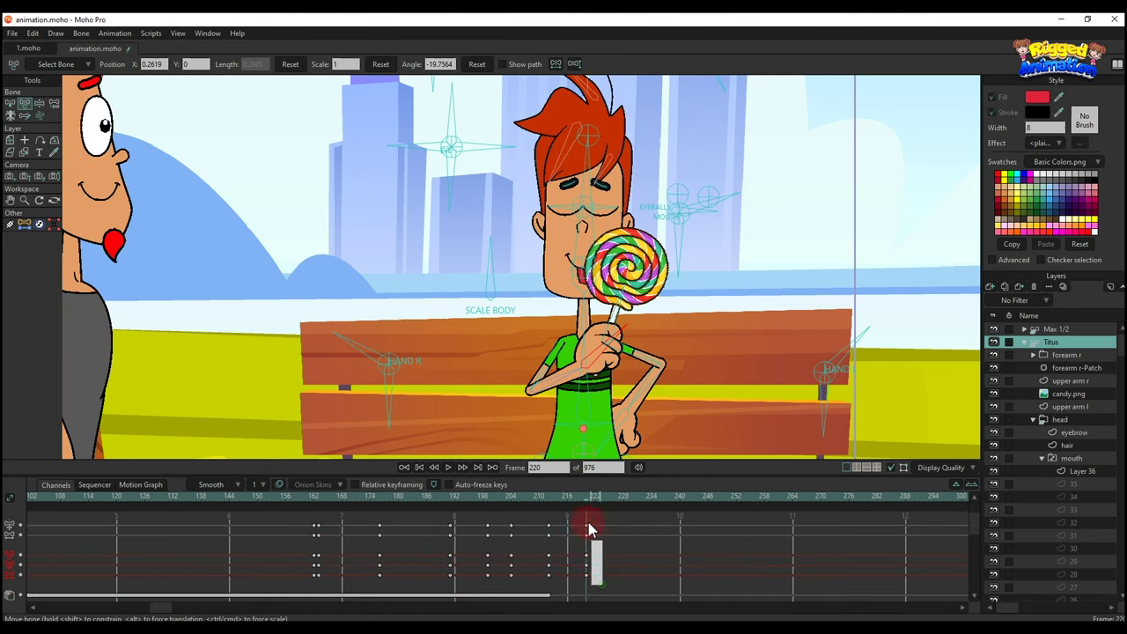
# - Set the frame 220 keys to Cycle interpolation with an absolute return to frame 205
pyautogui.rightClick(595, 532)
pyautogui.click(591, 523)
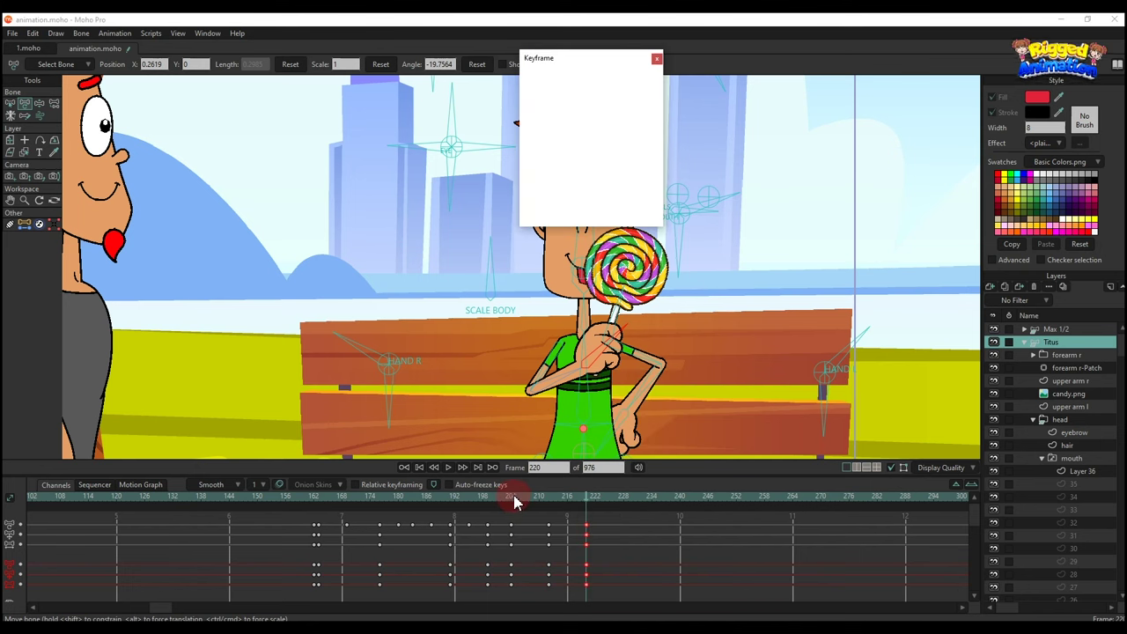
pyautogui.click(515, 502)
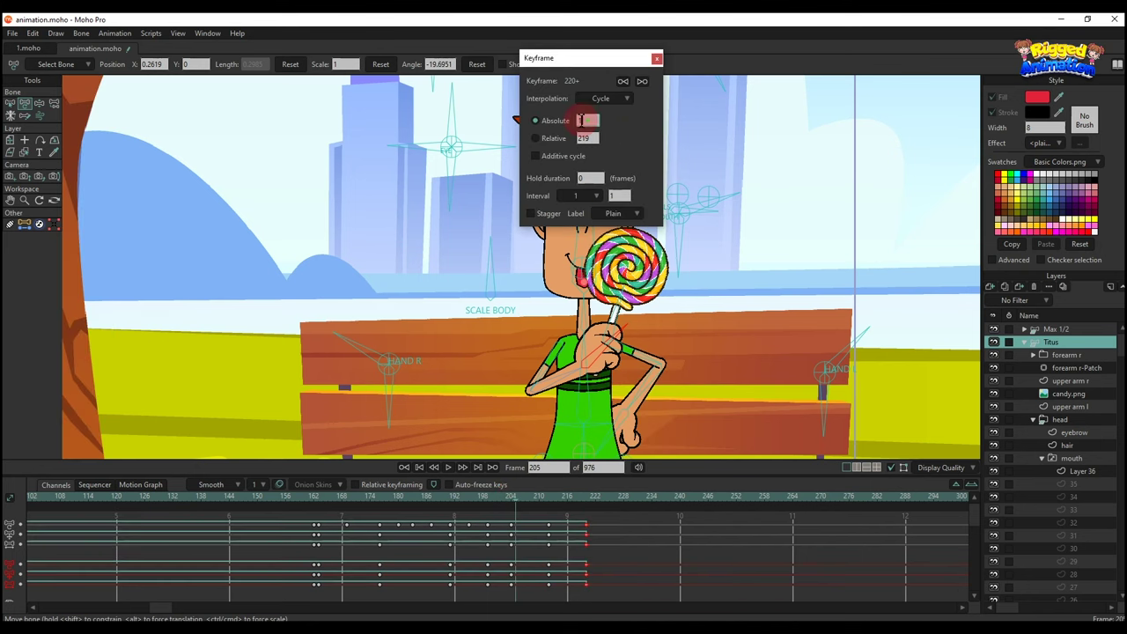
pyautogui.write('205')
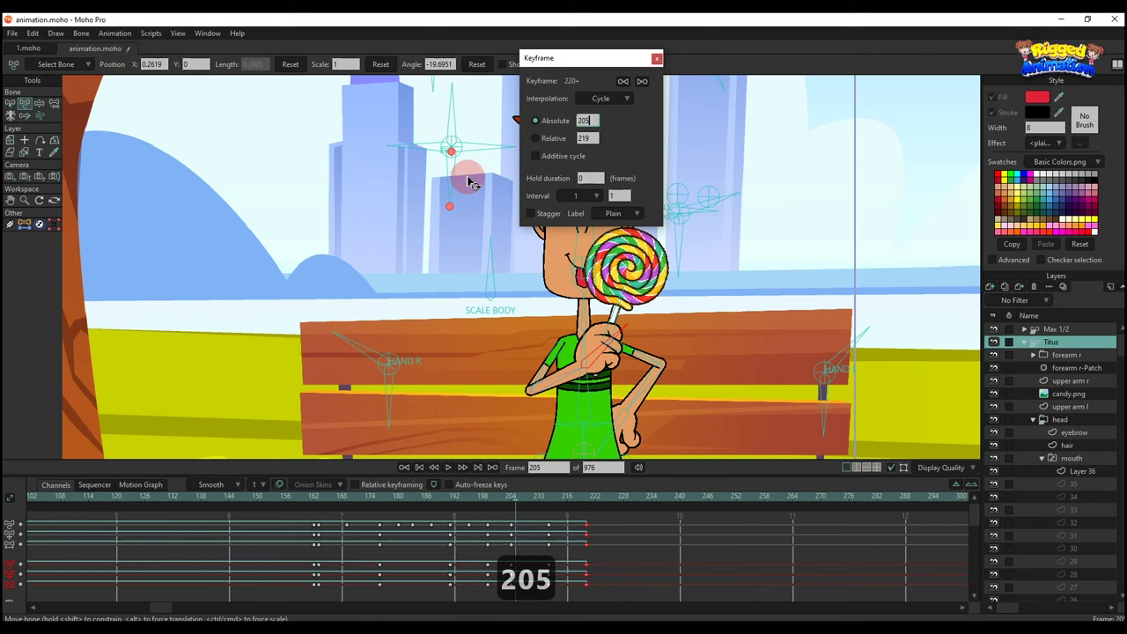
pyautogui.press('Return')
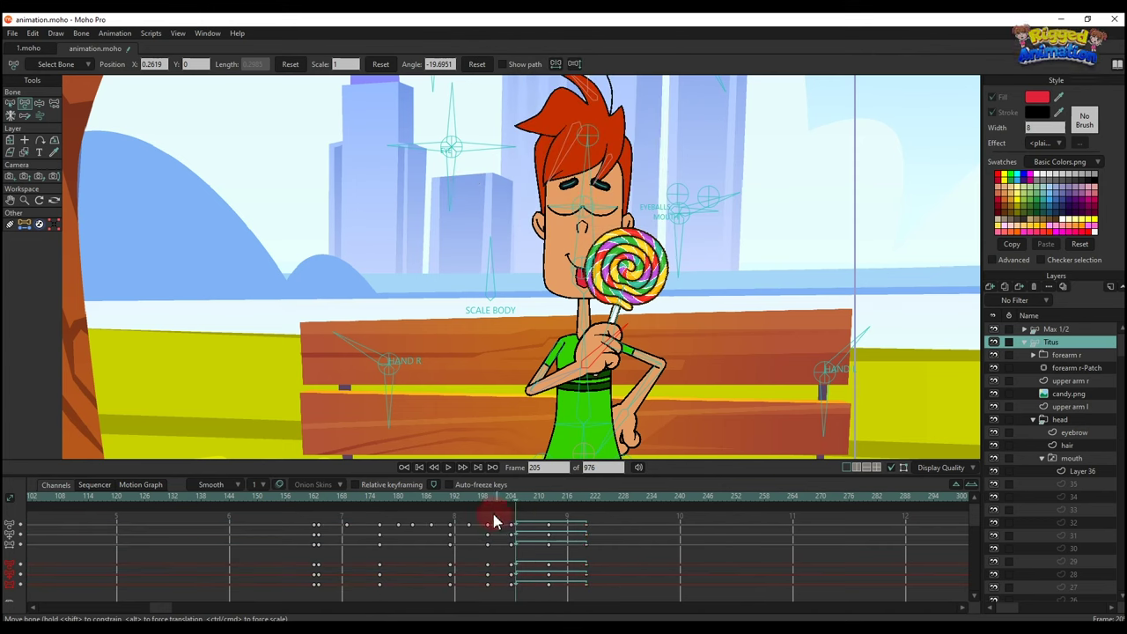
# - Preview the looping lollipop lick, replaying from frame 165 with the man, the dog and Titus all in view
pyautogui.press('space')
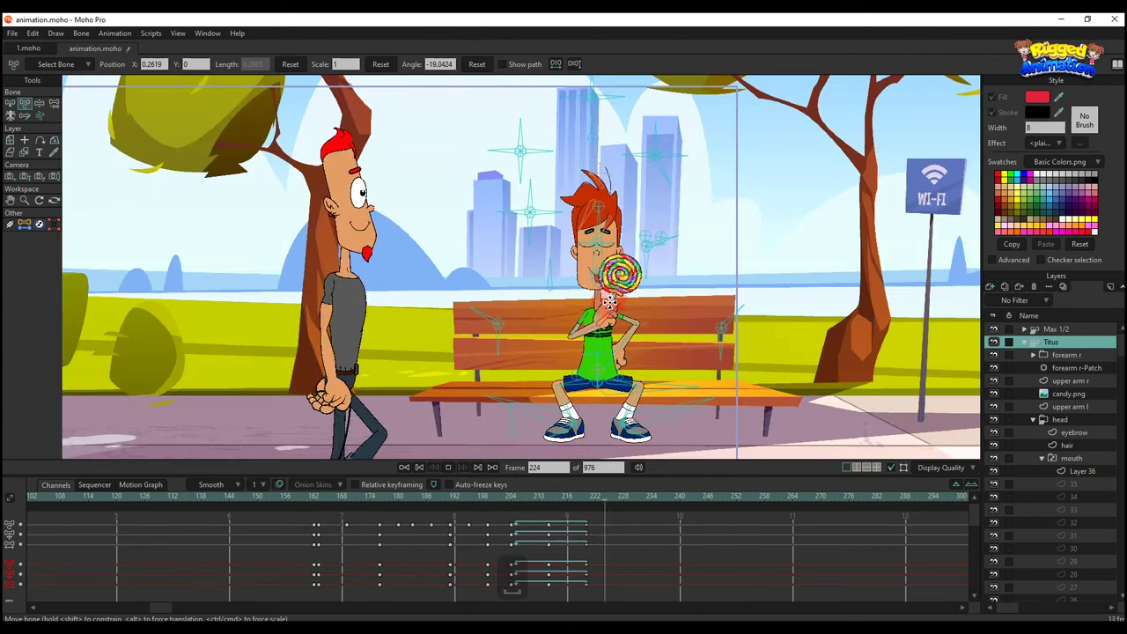
pyautogui.press('space')
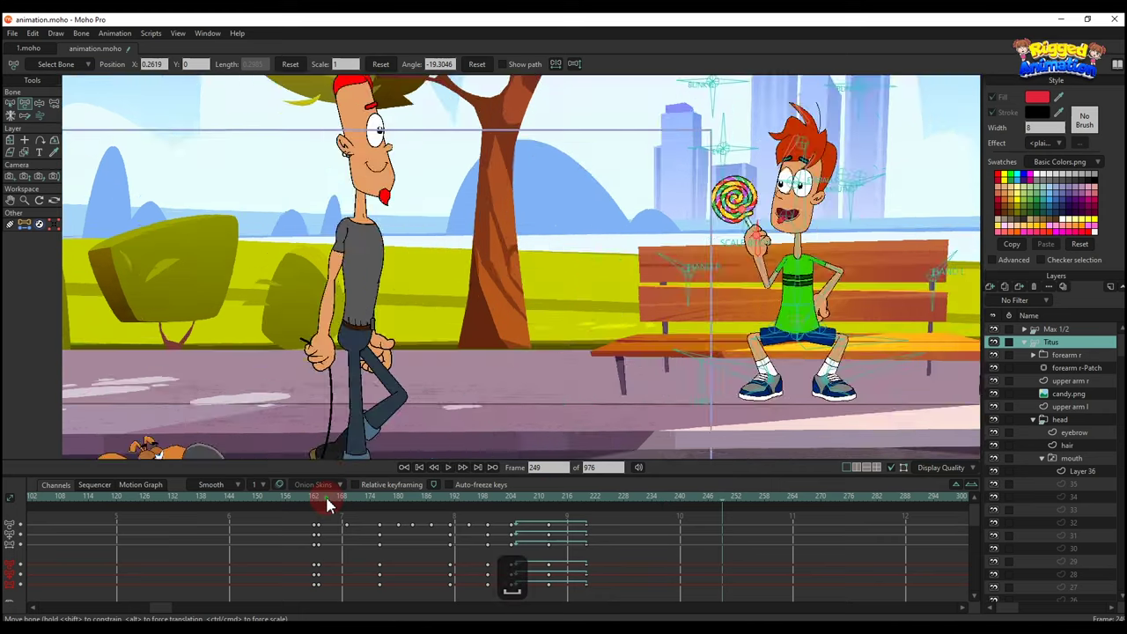
pyautogui.click(327, 501)
pyautogui.scroll(-5, 467, 301)
pyautogui.scroll(2, 465, 300)
pyautogui.moveTo(465, 300); pyautogui.dragTo(630, 277)
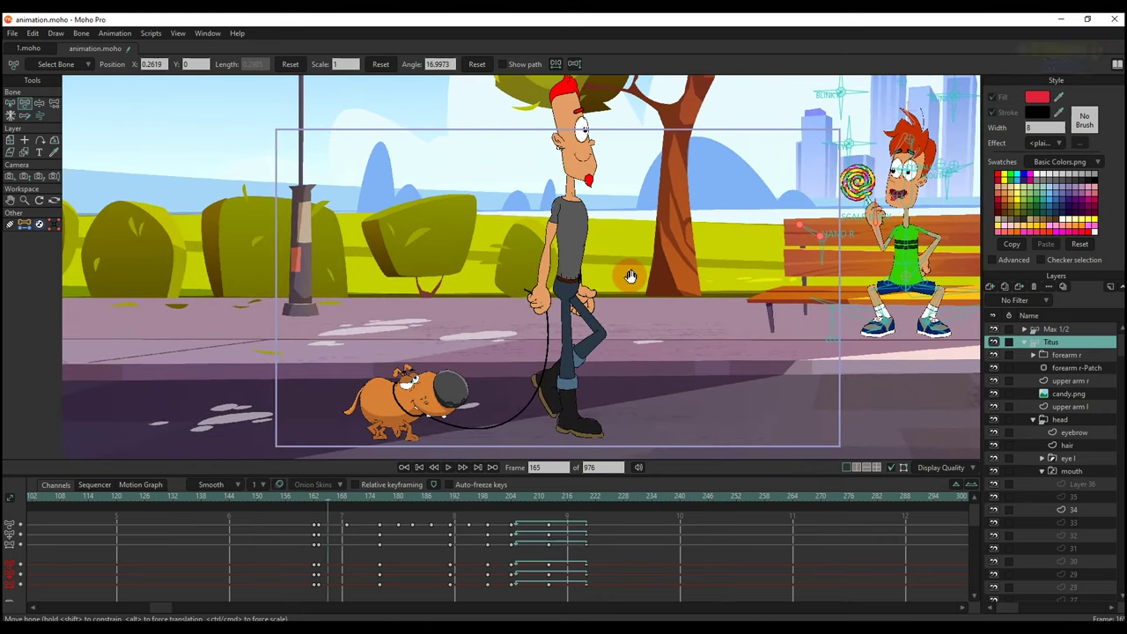
pyautogui.press('space')
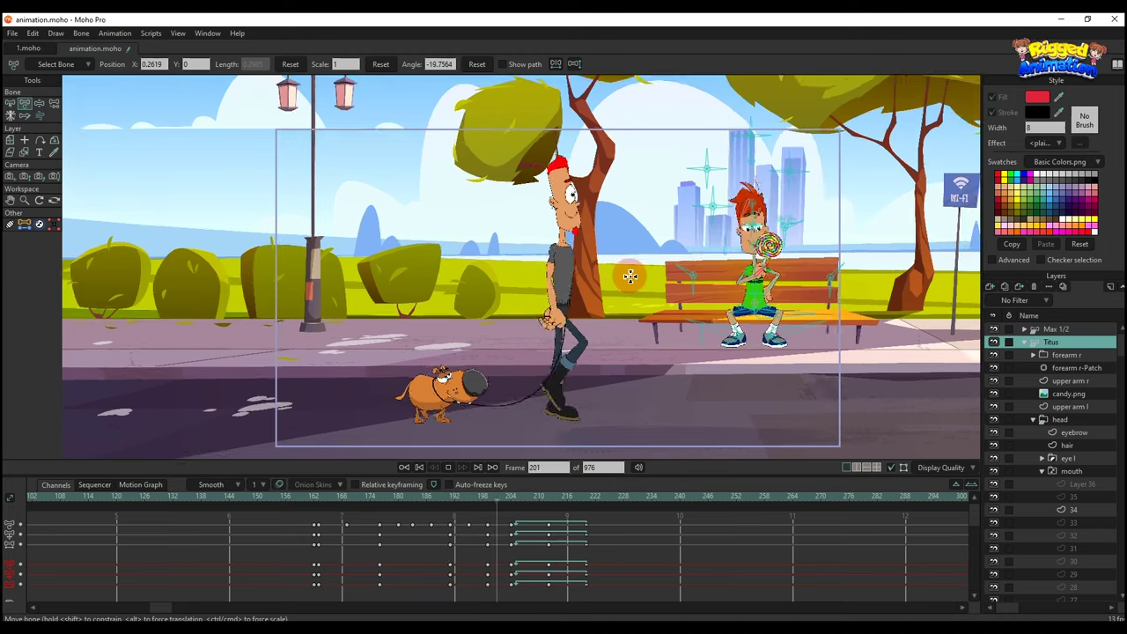
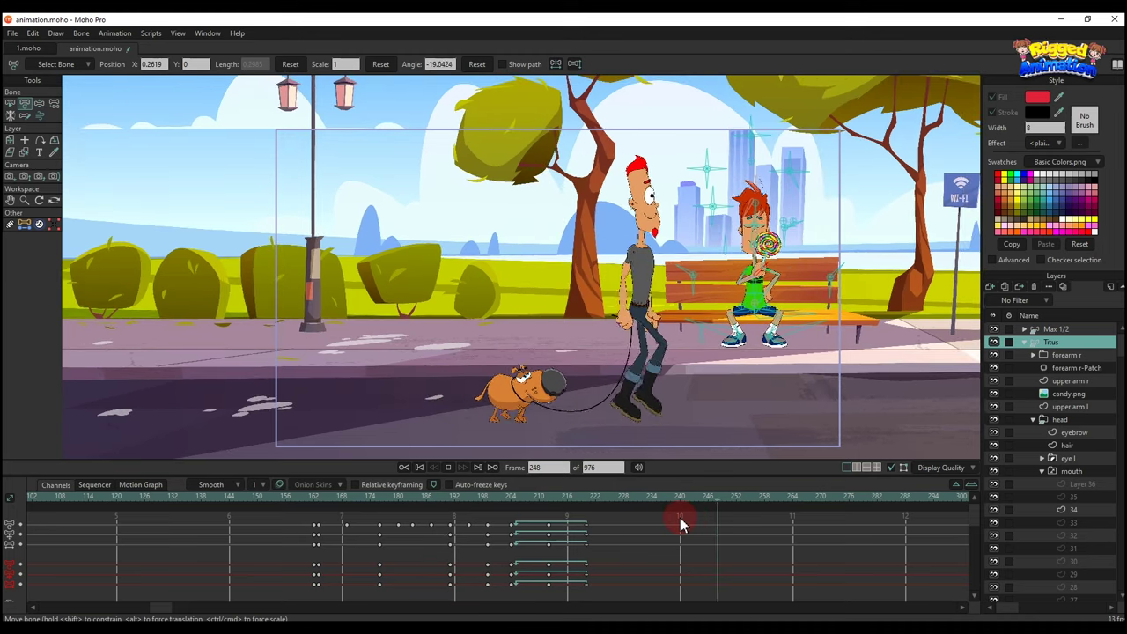
pyautogui.press('space')
# - Select the Max 1/2 layer and key the current camera position and zoom at frame 287 to hold the wide shot
pyautogui.scroll(-5, 760, 515)
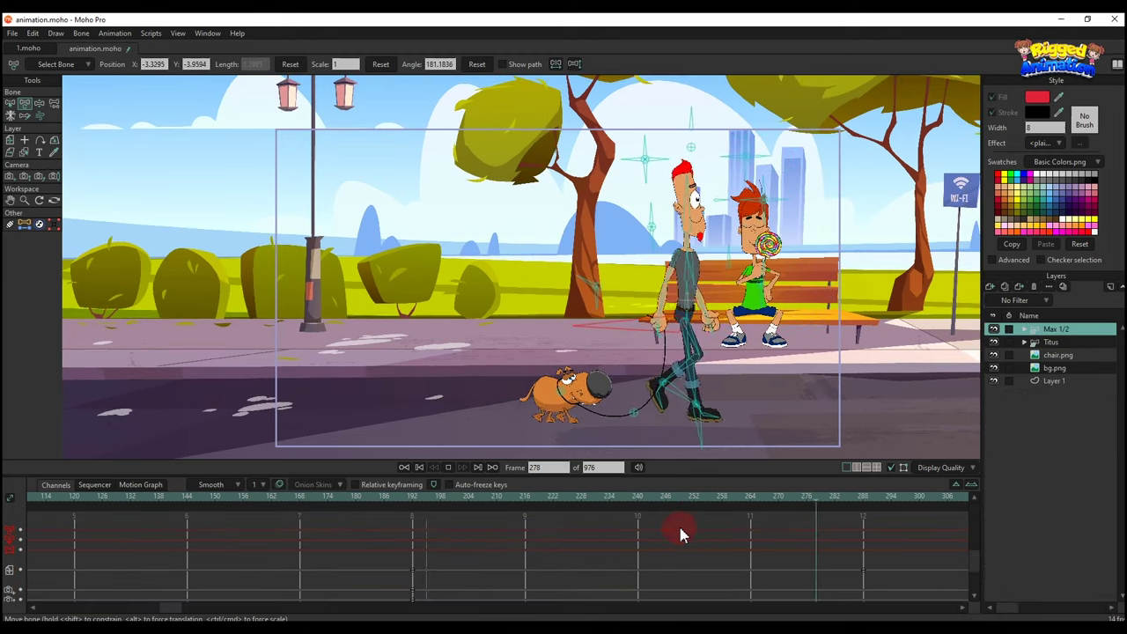
pyautogui.press('space')
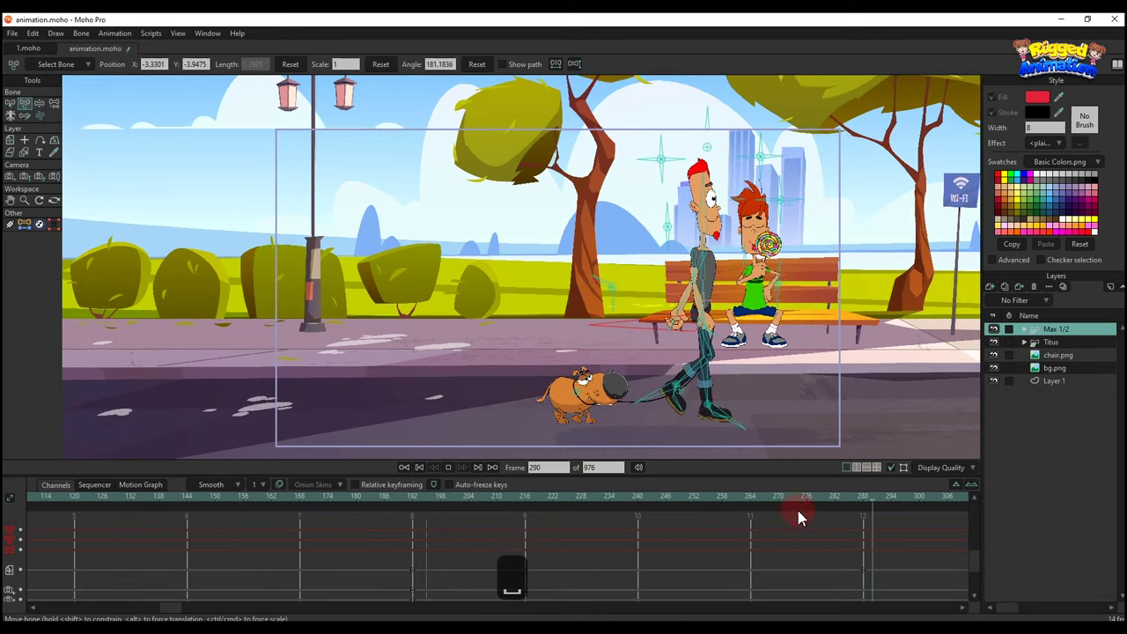
pyautogui.moveTo(844, 505)
pyautogui.mouseDown()
pyautogui.moveTo(866, 498)
pyautogui.moveTo(855, 502)
pyautogui.mouseUp()
pyautogui.press('4')
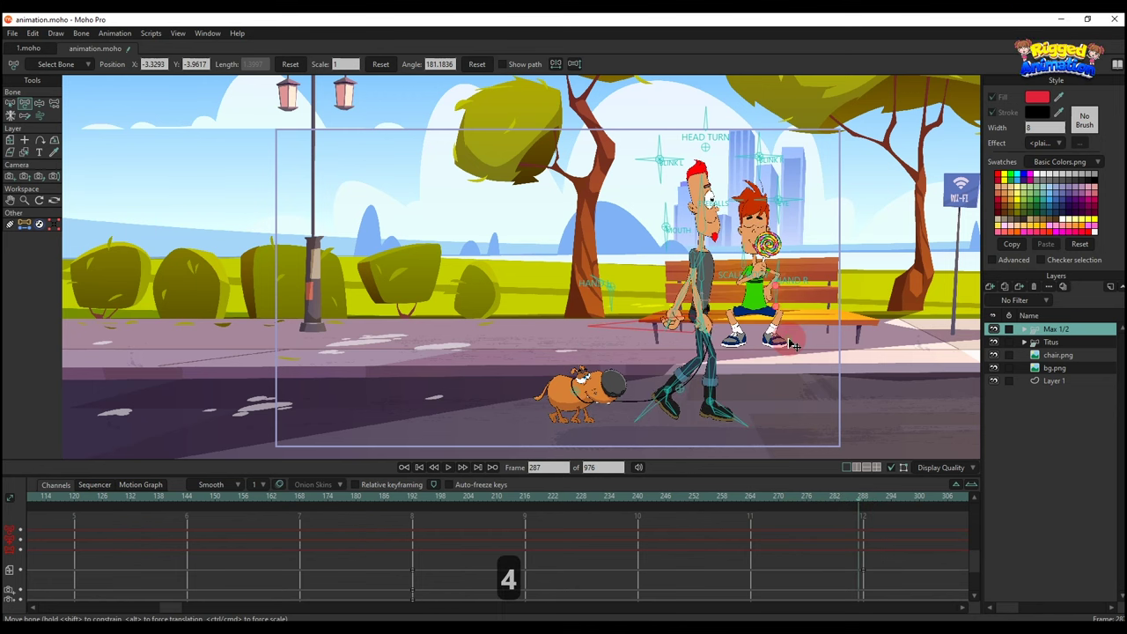
pyautogui.press('5')
pyautogui.press('4')
# - At frame 288, zoom the camera in and track it to X -1.8895, Y -1.1586 for a close-up of the dog
pyautogui.click(869, 504)
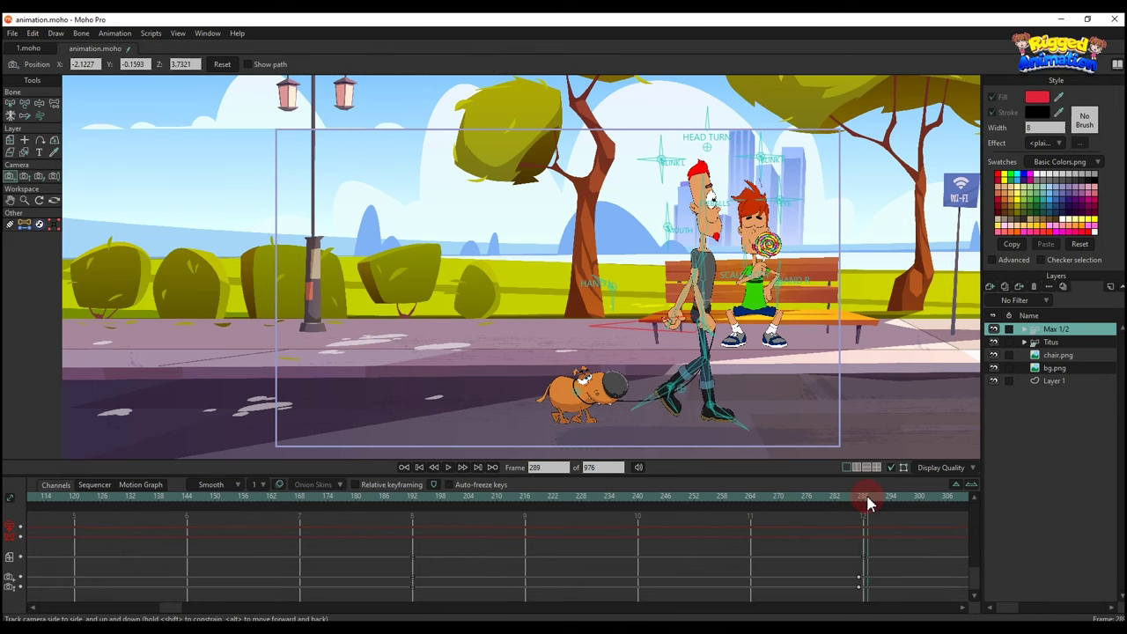
pyautogui.press('5')
pyautogui.press('5')
pyautogui.moveTo(595, 309); pyautogui.dragTo(687, 220)
pyautogui.press('4')
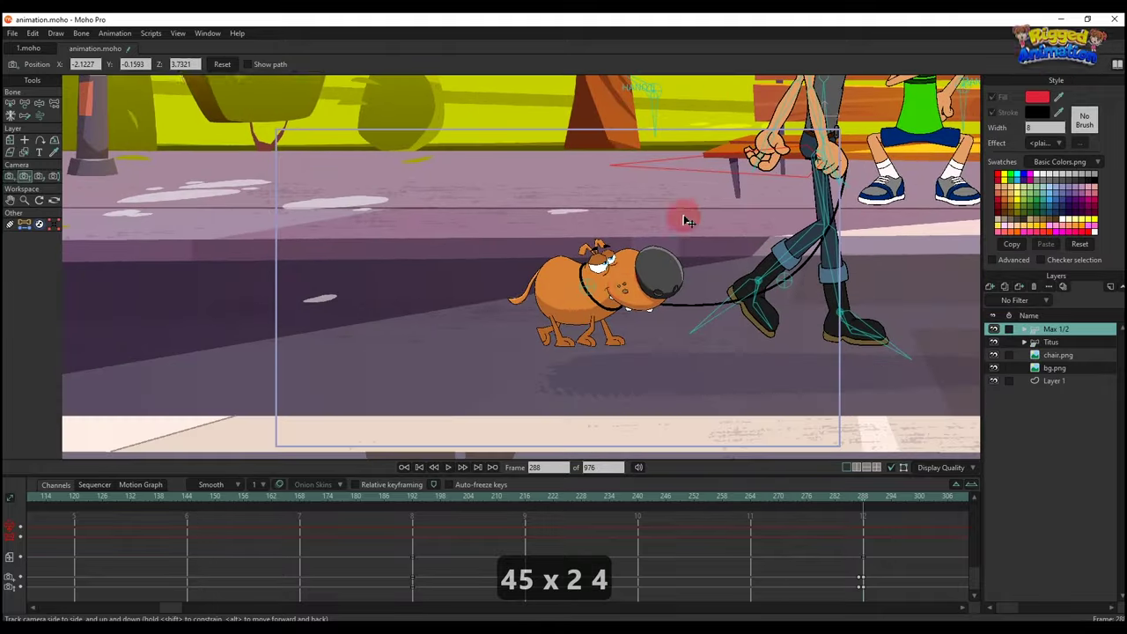
pyautogui.press('5')
pyautogui.moveTo(700, 361); pyautogui.dragTo(655, 332)
pyautogui.press('4')
pyautogui.press('5')
pyautogui.press('4')
# - At frame 336, move the Max 1/2 layer forward to X 3.1297 and set its key to Linear interpolation
pyautogui.moveTo(866, 545); pyautogui.dragTo(838, 545)
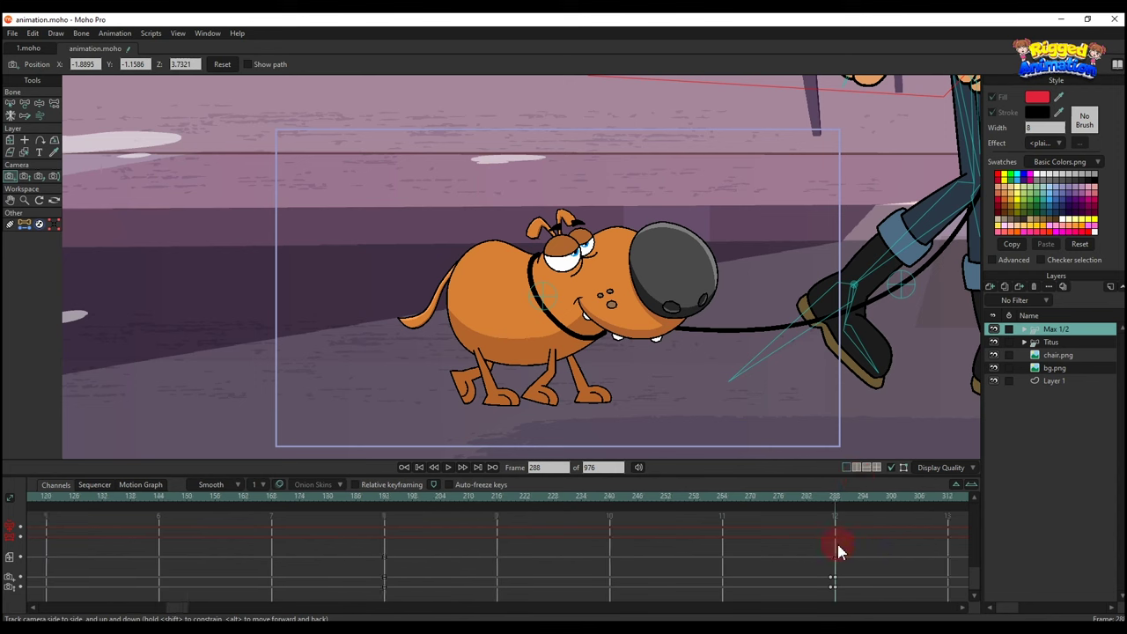
pyautogui.hscroll(10, 837, 550)
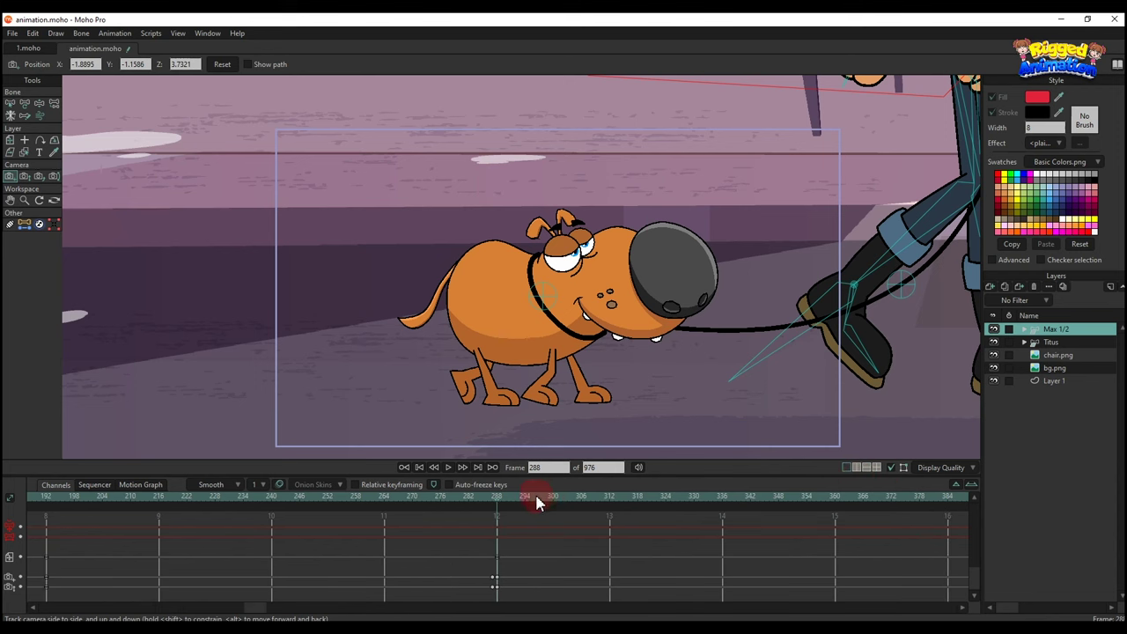
pyautogui.moveTo(536, 496); pyautogui.dragTo(720, 525)
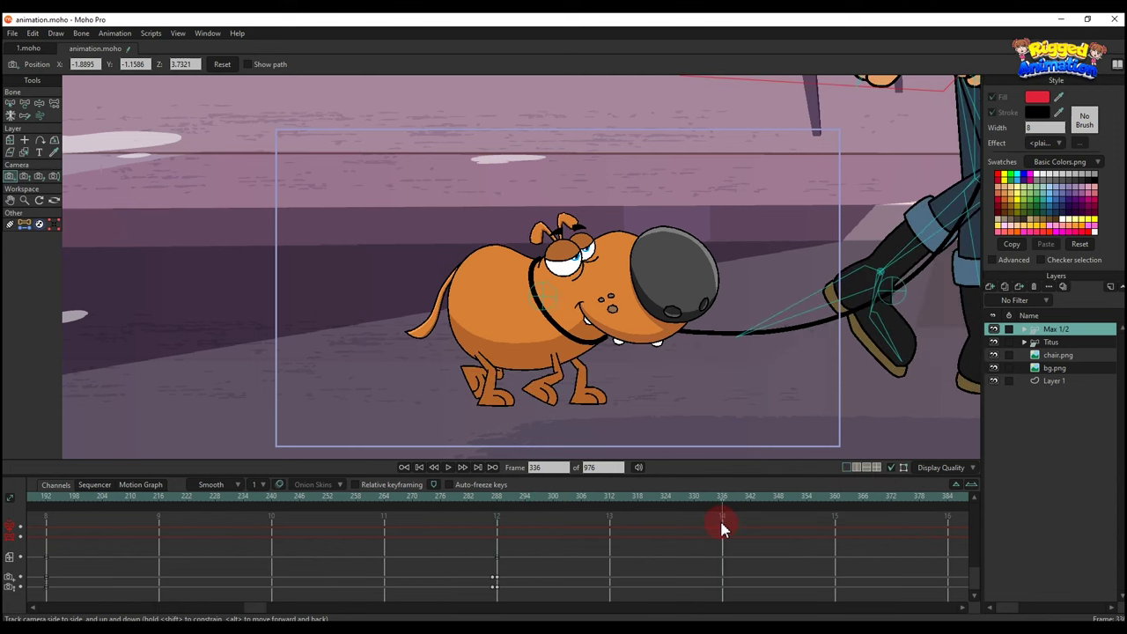
pyautogui.press('m')
pyautogui.press('m')
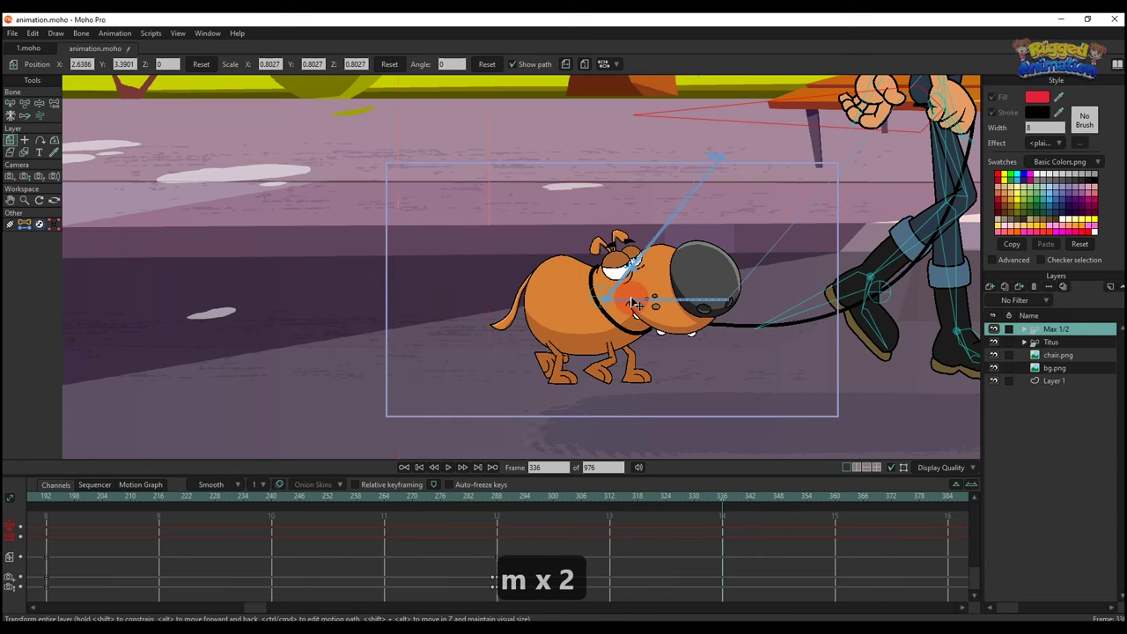
pyautogui.moveTo(634, 304); pyautogui.dragTo(784, 302)
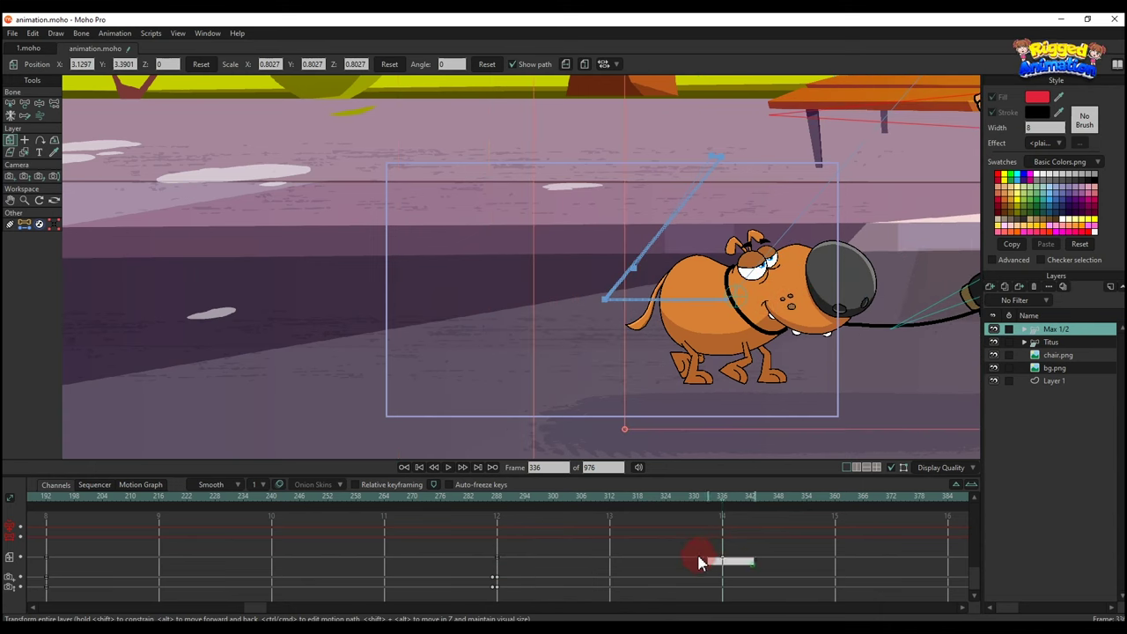
pyautogui.rightClick(718, 560)
pyautogui.click(732, 448)
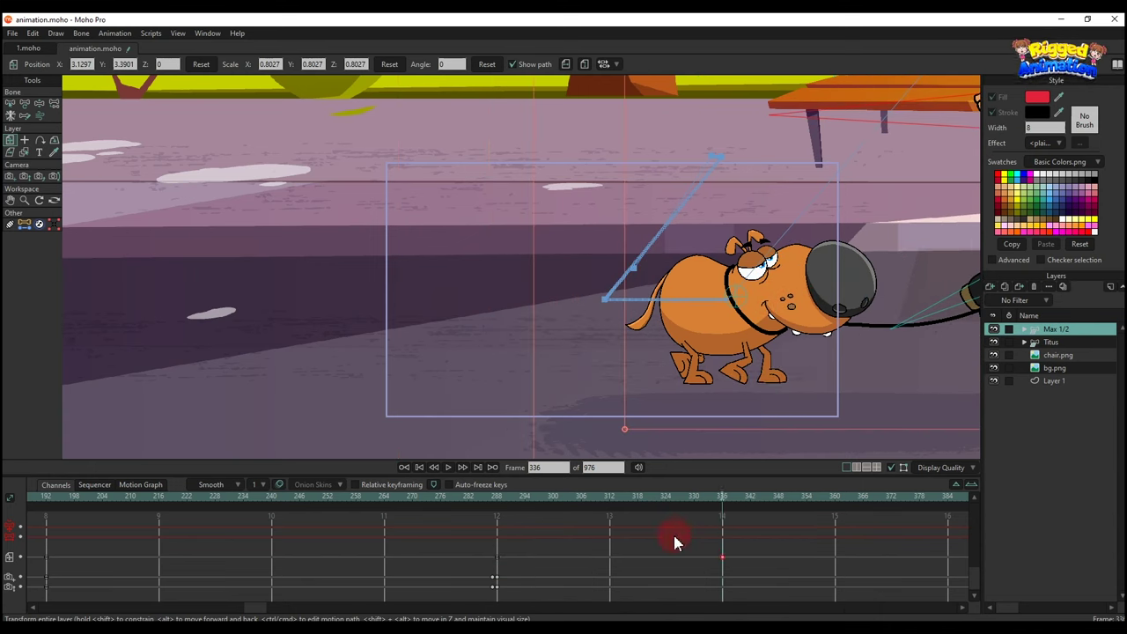
# - At frame 336, track the camera to X -1.4685 so the frame follows the walking dog
pyautogui.click(499, 498)
pyautogui.moveTo(498, 502); pyautogui.dragTo(722, 504)
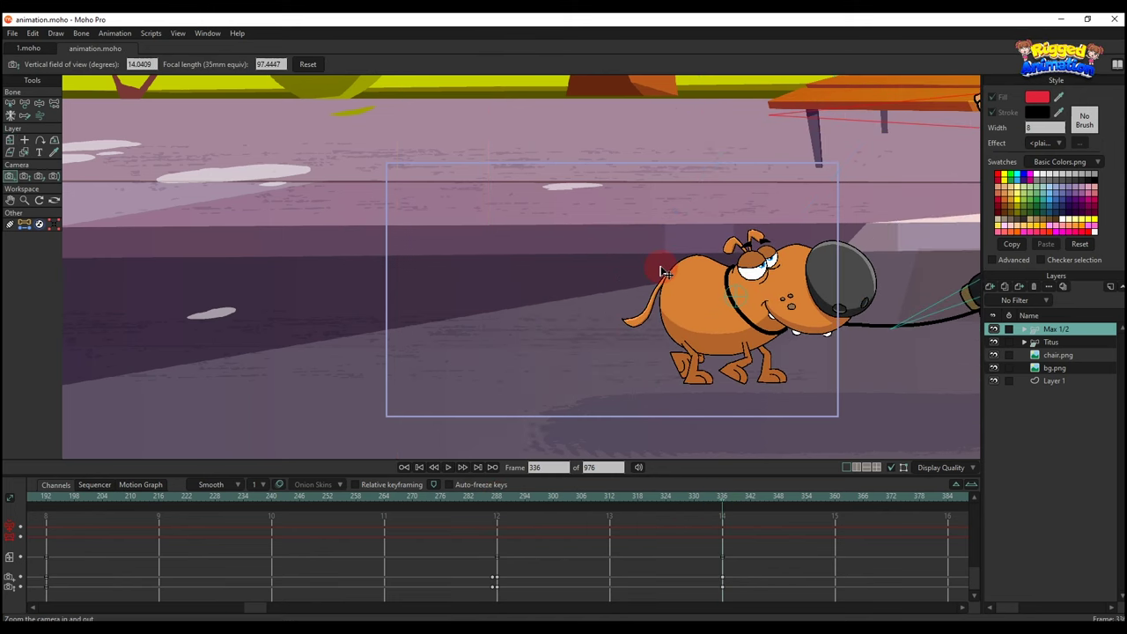
pyautogui.press('4')
pyautogui.moveTo(670, 276); pyautogui.dragTo(614, 282)
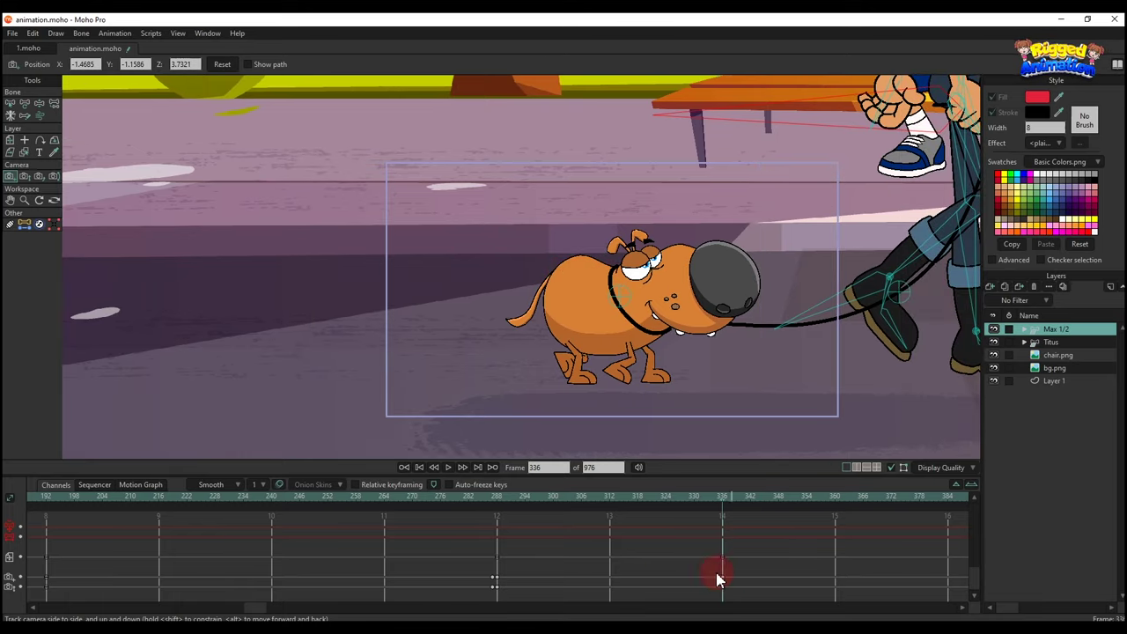
# - Set the camera keys at frames 288 and 336 to Linear interpolation and preview the dog close-up
pyautogui.moveTo(759, 592); pyautogui.dragTo(493, 575)
pyautogui.rightClick(508, 500)
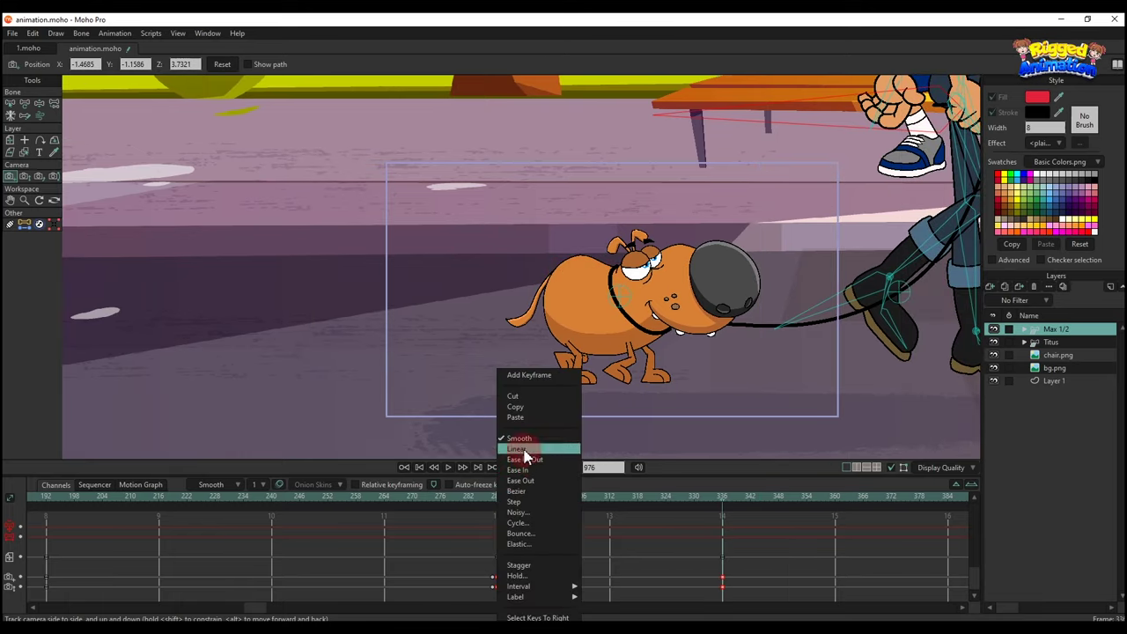
pyautogui.click(526, 454)
pyautogui.press('space')
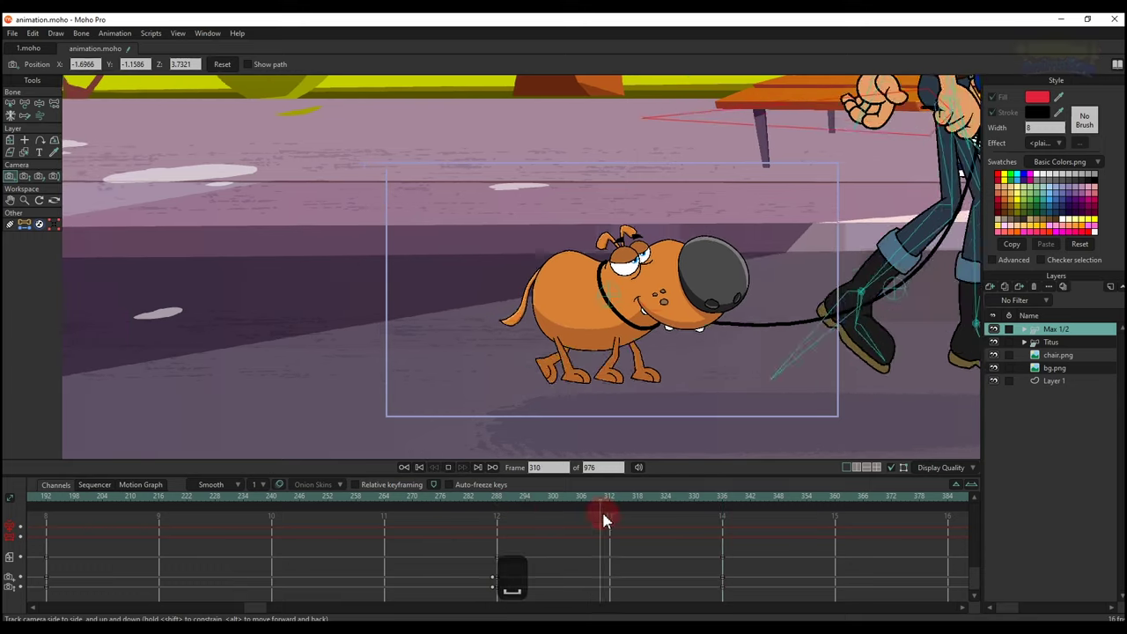
# - Add camera tracking and zoom keys at frame 337, right after the dog close-up's final camera keys
pyautogui.press('space')
pyautogui.moveTo(500, 509); pyautogui.dragTo(728, 515)
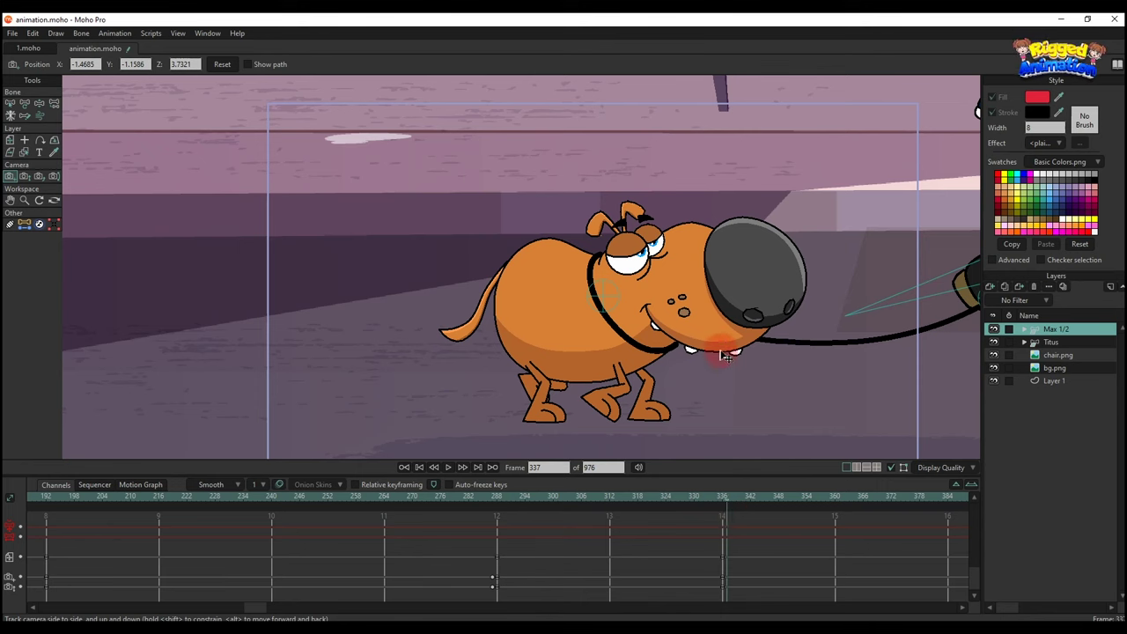
pyautogui.press('4')
pyautogui.press('5')
pyautogui.press('5')
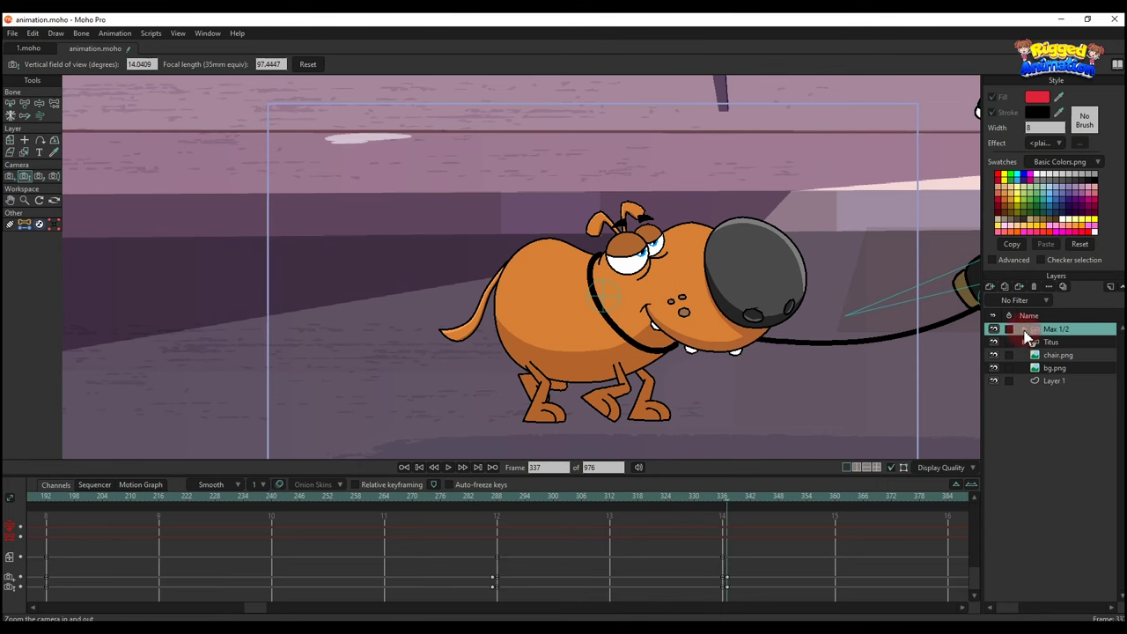
# - On the dog layer, key the eye bone at frame 310, shift it to X 0.0959, Y -0.1263 at frame 313, and preview
pyautogui.click(1026, 330)
pyautogui.click(1059, 393)
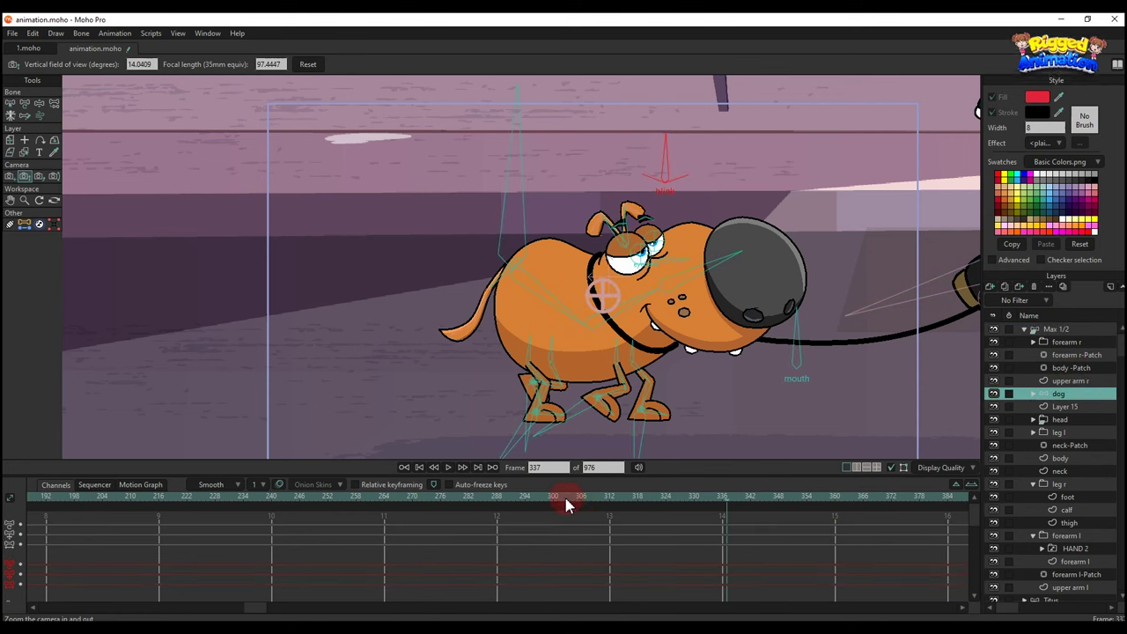
pyautogui.moveTo(567, 504); pyautogui.dragTo(599, 503)
pyautogui.press('t')
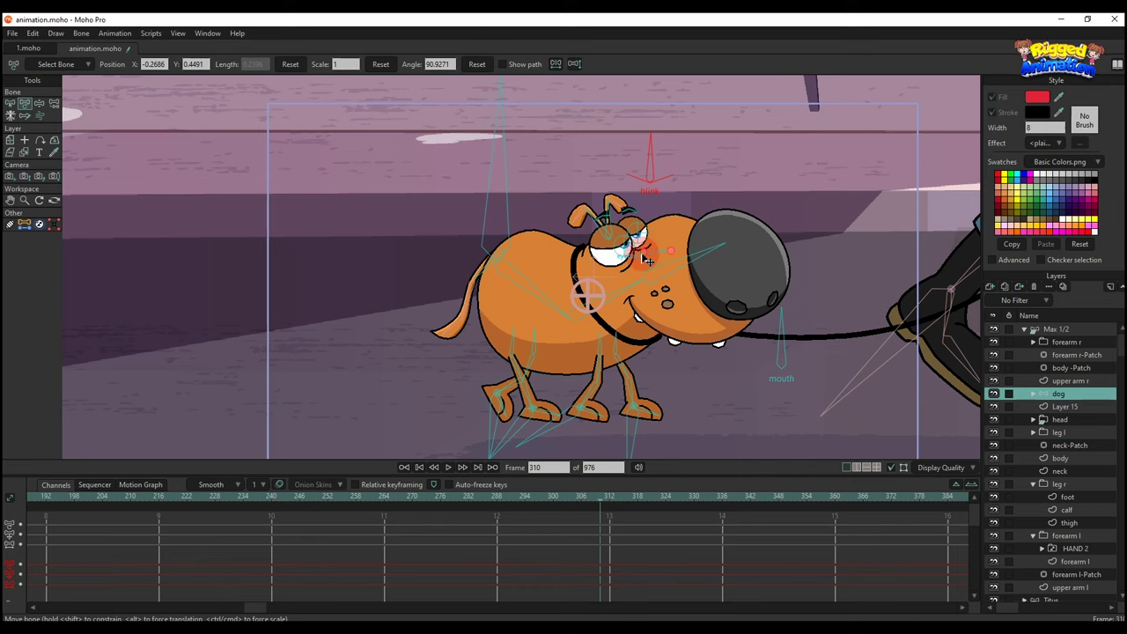
pyautogui.click(614, 503)
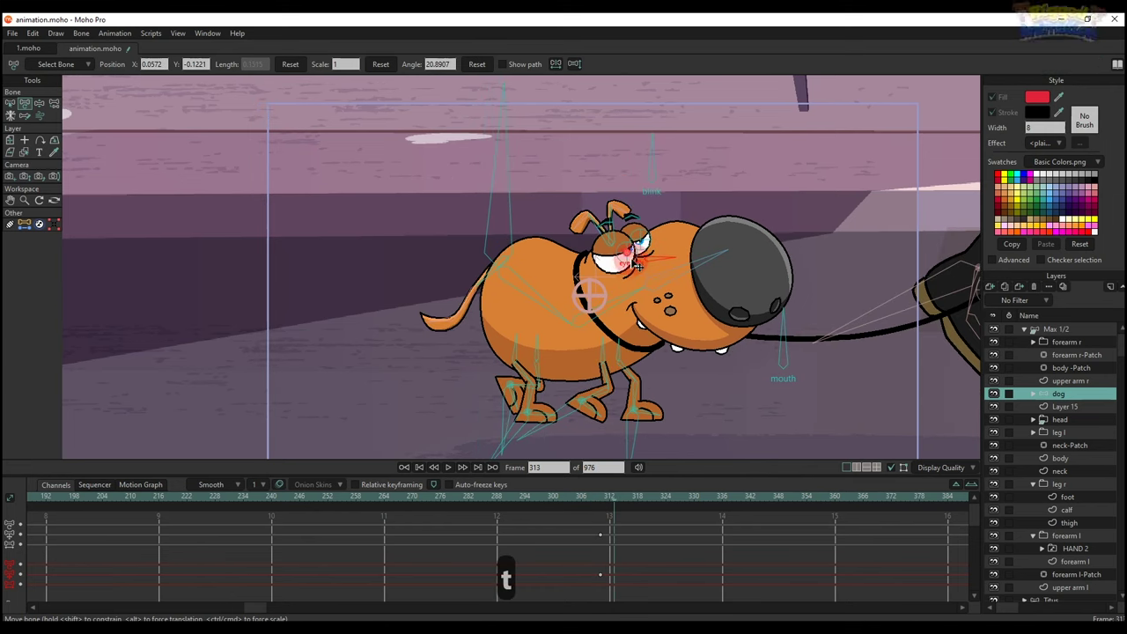
pyautogui.moveTo(652, 264); pyautogui.dragTo(657, 254)
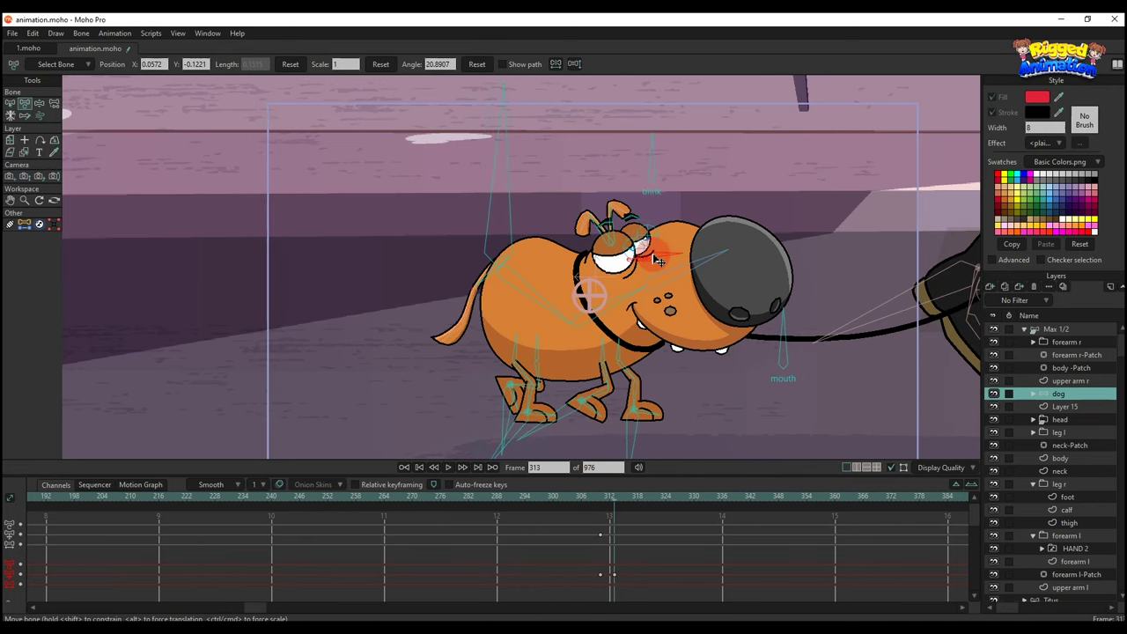
pyautogui.press('space')
pyautogui.press('space')
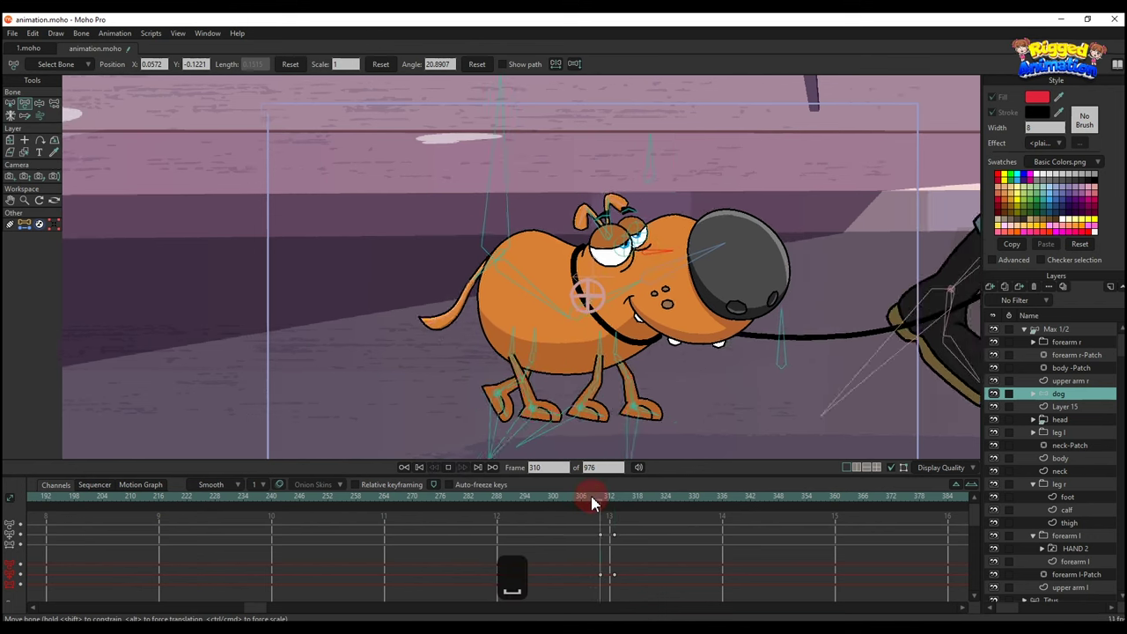
# - Key the dog's blink bone at frame 319 and rotate it to 20.9271 degrees at frame 323 to open the eyes
pyautogui.moveTo(636, 517); pyautogui.dragTo(643, 518)
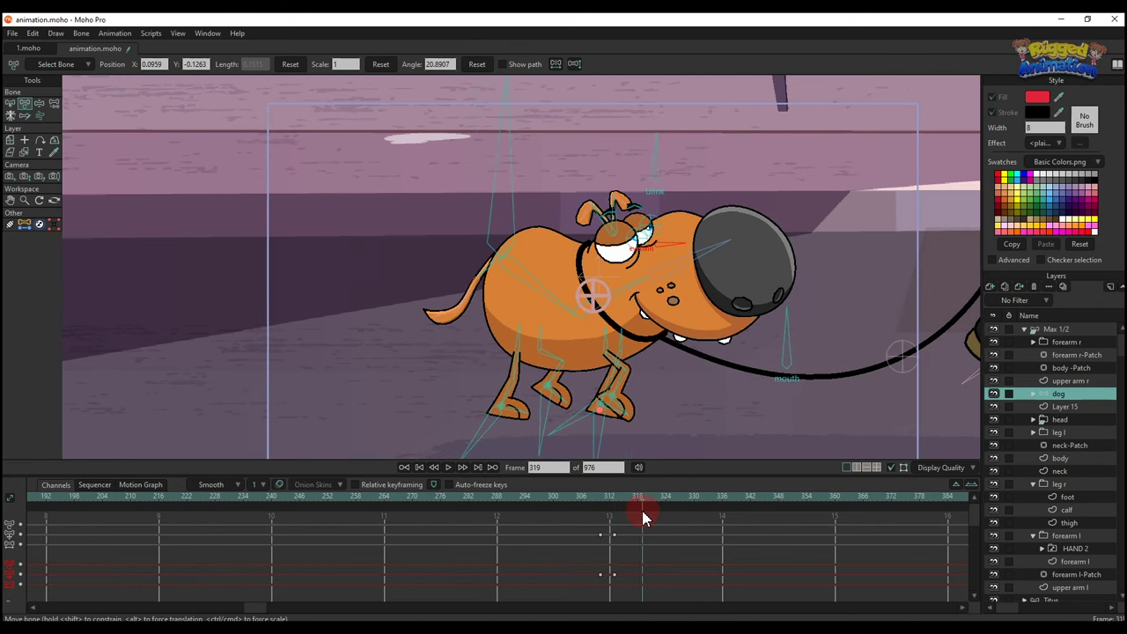
pyautogui.click(663, 161)
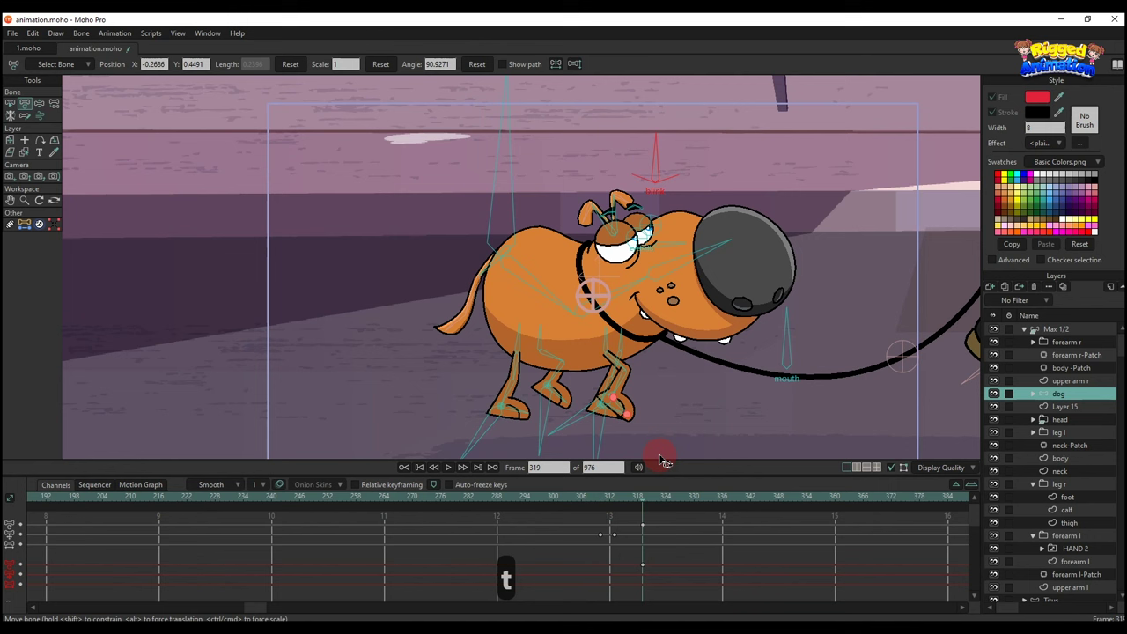
pyautogui.click(662, 506)
pyautogui.press('t')
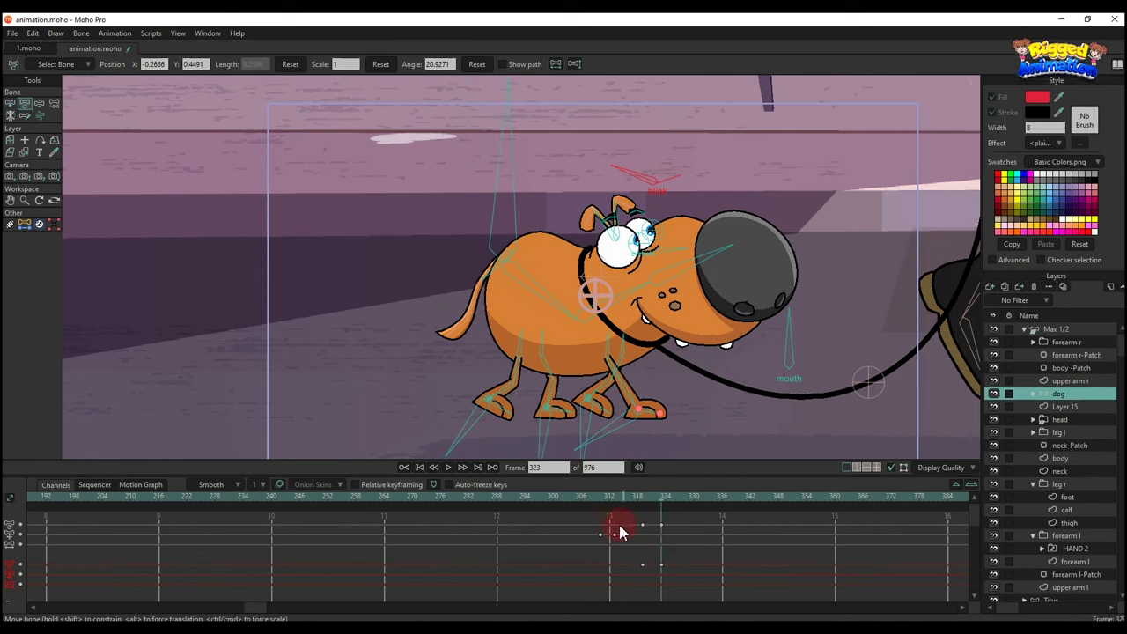
# - Play back the dog close-up several times to examine the timing of the eye movement and eyelid opening
pyautogui.press('space')
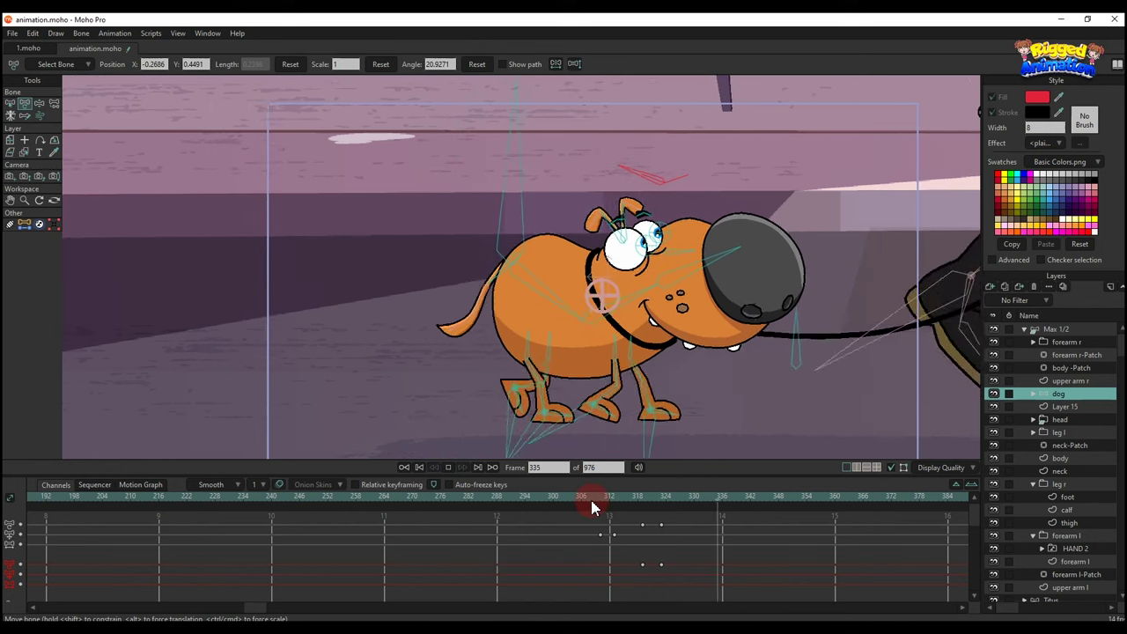
pyautogui.press('space')
pyautogui.click(619, 502)
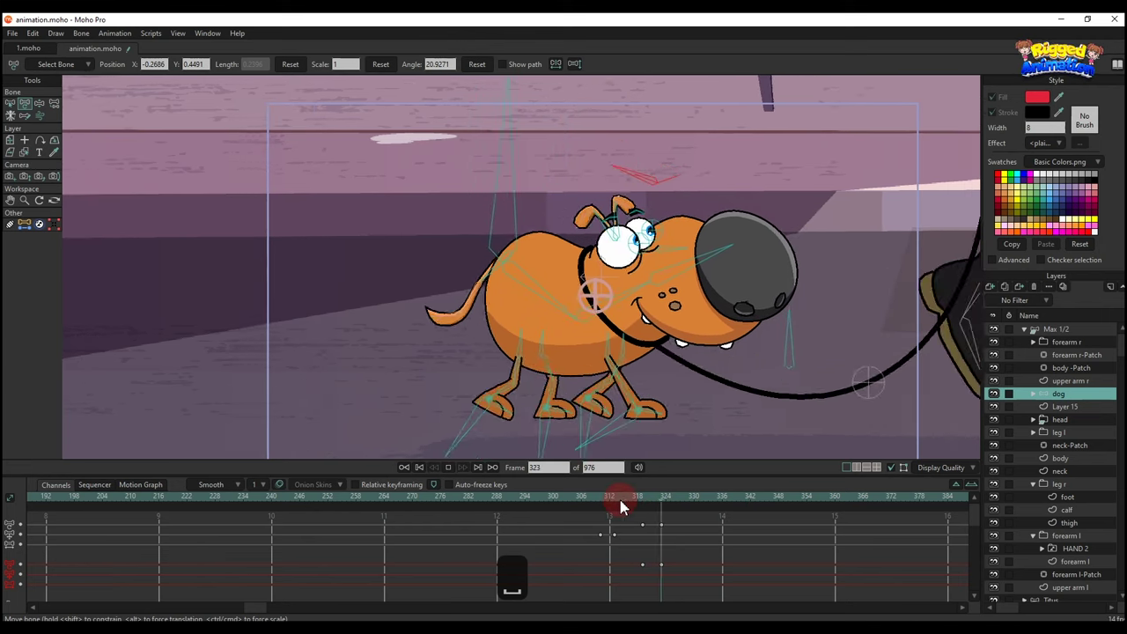
pyautogui.press('space')
pyautogui.click(592, 505)
pyautogui.click(722, 294)
pyautogui.scroll(-1, 722, 328)
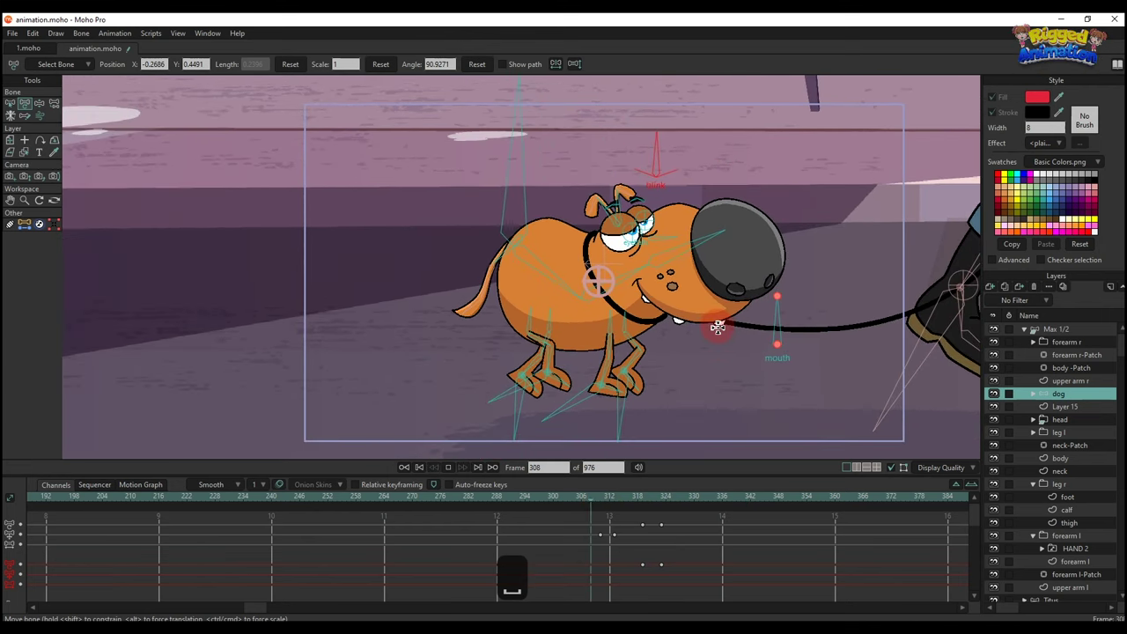
pyautogui.press('space')
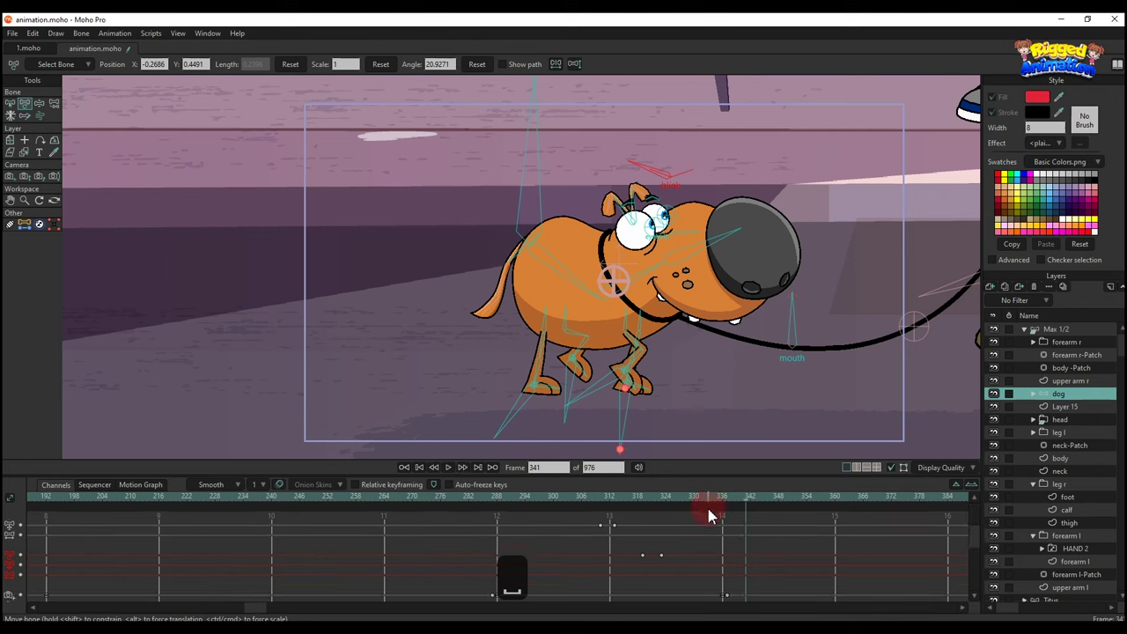
pyautogui.scroll(-1, 709, 511)
pyautogui.moveTo(712, 500); pyautogui.dragTo(594, 503)
pyautogui.press('space')
# - Shift the dog's eye and blink keys together so that they start at frame 318, and preview the new timing
pyautogui.moveTo(690, 550); pyautogui.dragTo(600, 482)
pyautogui.press('space')
pyautogui.moveTo(604, 541); pyautogui.dragTo(644, 543)
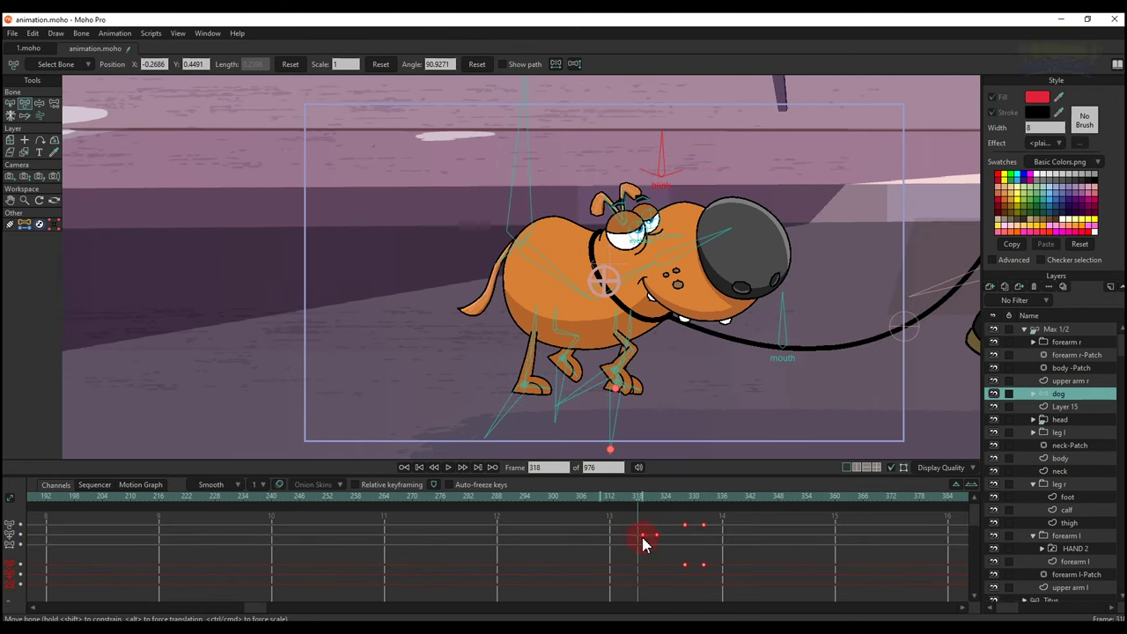
pyautogui.moveTo(631, 497); pyautogui.dragTo(616, 513)
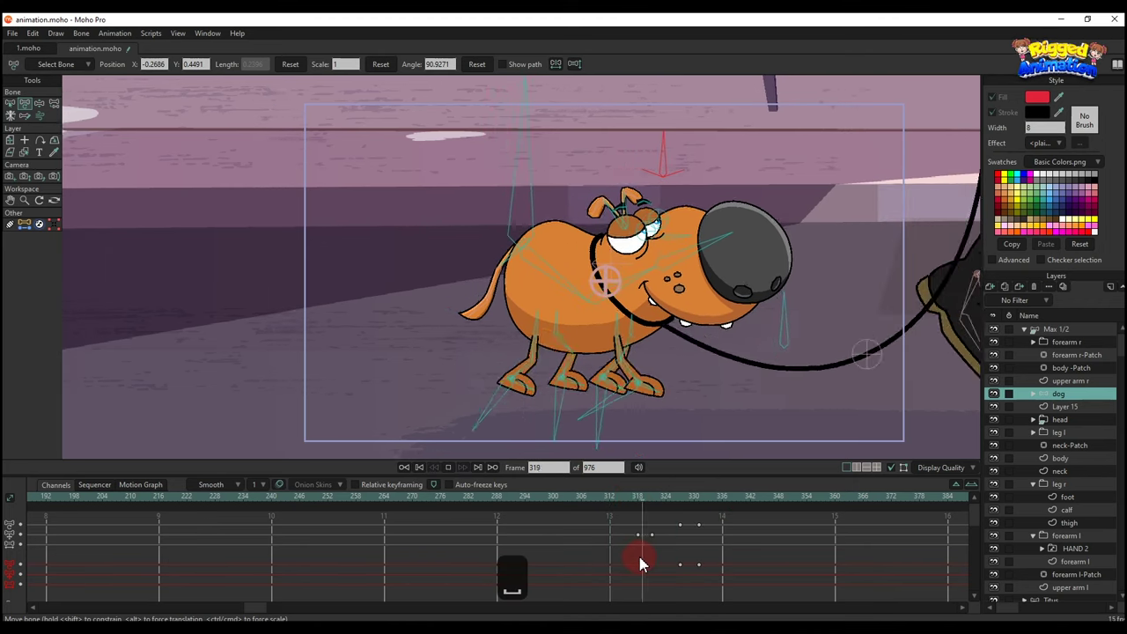
pyautogui.press('space')
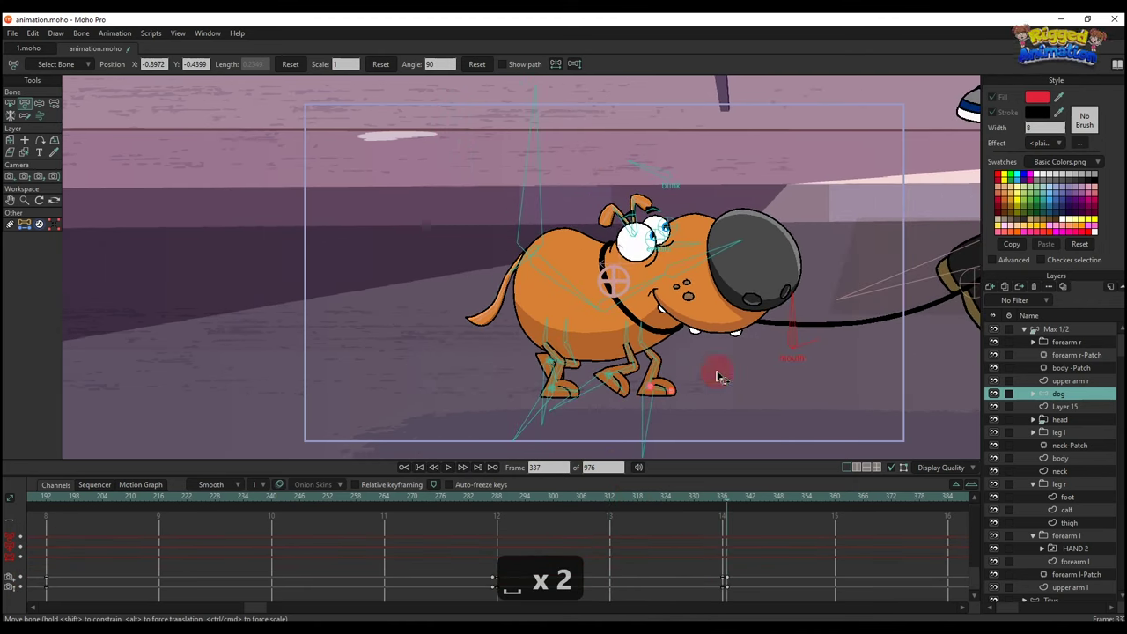
# - At frame 337, zoom the camera in on the dog's face and track it to X -1.2524, Y -1.1238
pyautogui.press('4')
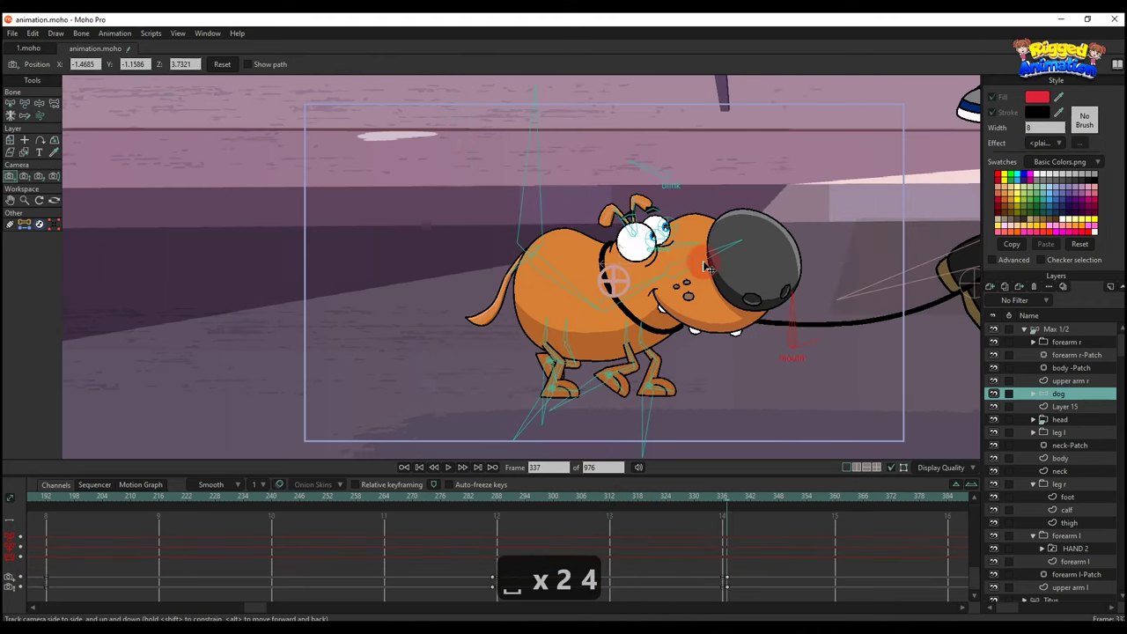
pyautogui.press('5')
pyautogui.moveTo(703, 264); pyautogui.dragTo(783, 388)
pyautogui.press('4')
pyautogui.moveTo(786, 289); pyautogui.dragTo(608, 291)
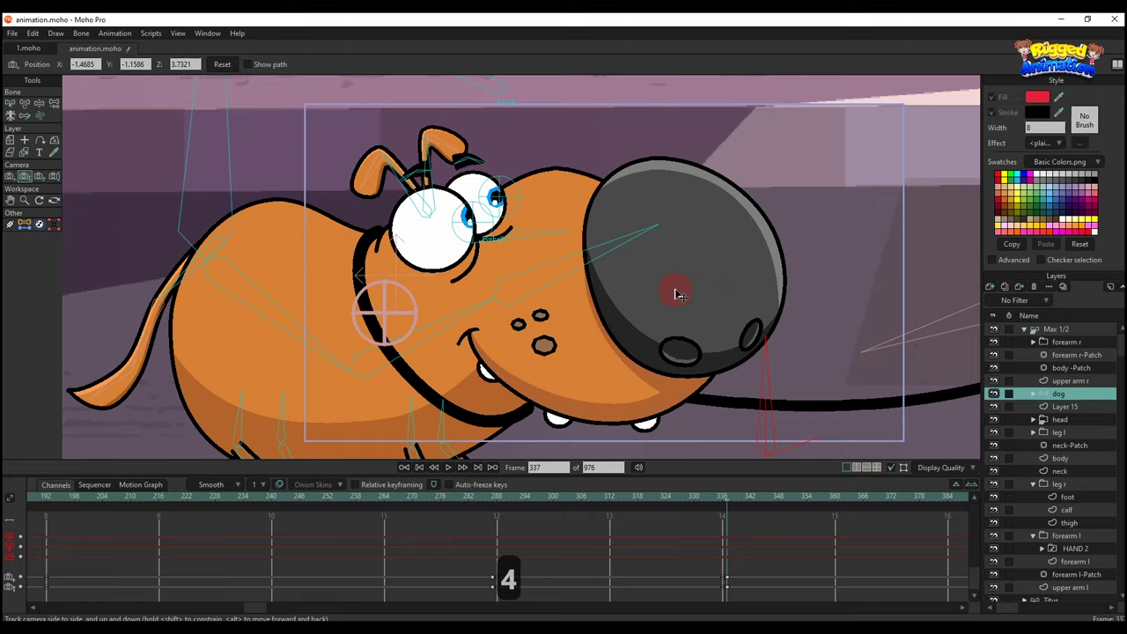
pyautogui.press('5')
pyautogui.press('4')
pyautogui.scroll(1, 607, 291)
pyautogui.scroll(1, 611, 289)
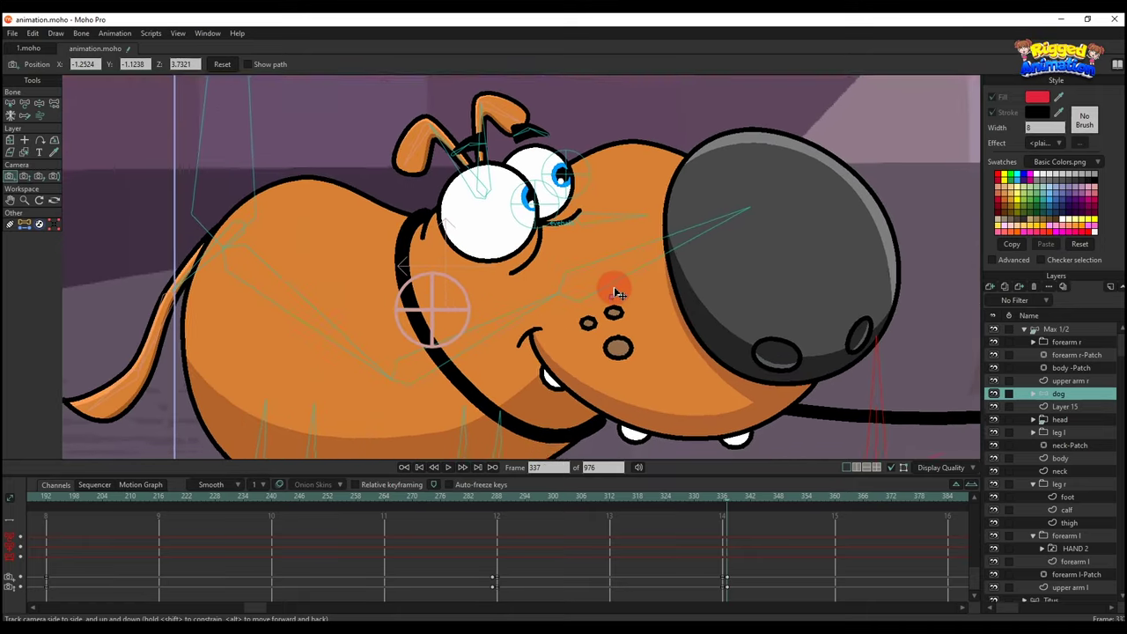
pyautogui.scroll(-2, 615, 291)
pyautogui.scroll(2, 611, 305)
# - Refine the camera zoom at frame 337 and track the camera to X -1.2688, Y -1.1539 around the dog's head
pyautogui.press('4')
pyautogui.moveTo(611, 312); pyautogui.dragTo(621, 292)
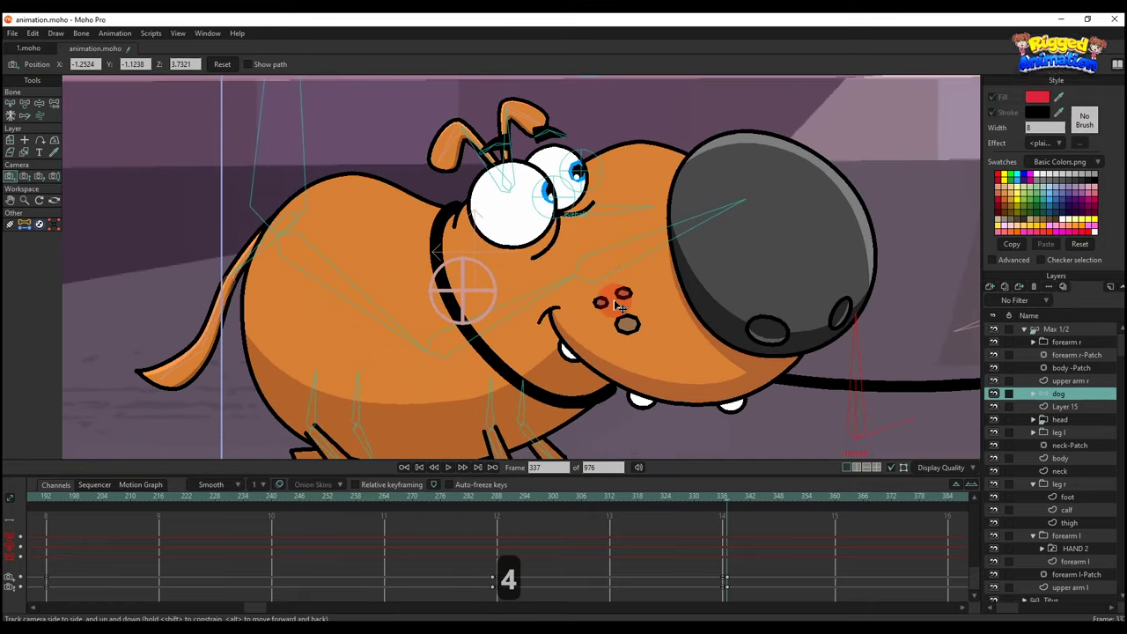
pyautogui.scroll(-2, 616, 304)
pyautogui.scroll(2, 636, 357)
pyautogui.press('5')
pyautogui.moveTo(638, 360); pyautogui.dragTo(657, 297)
pyautogui.scroll(-2, 670, 283)
pyautogui.press('4')
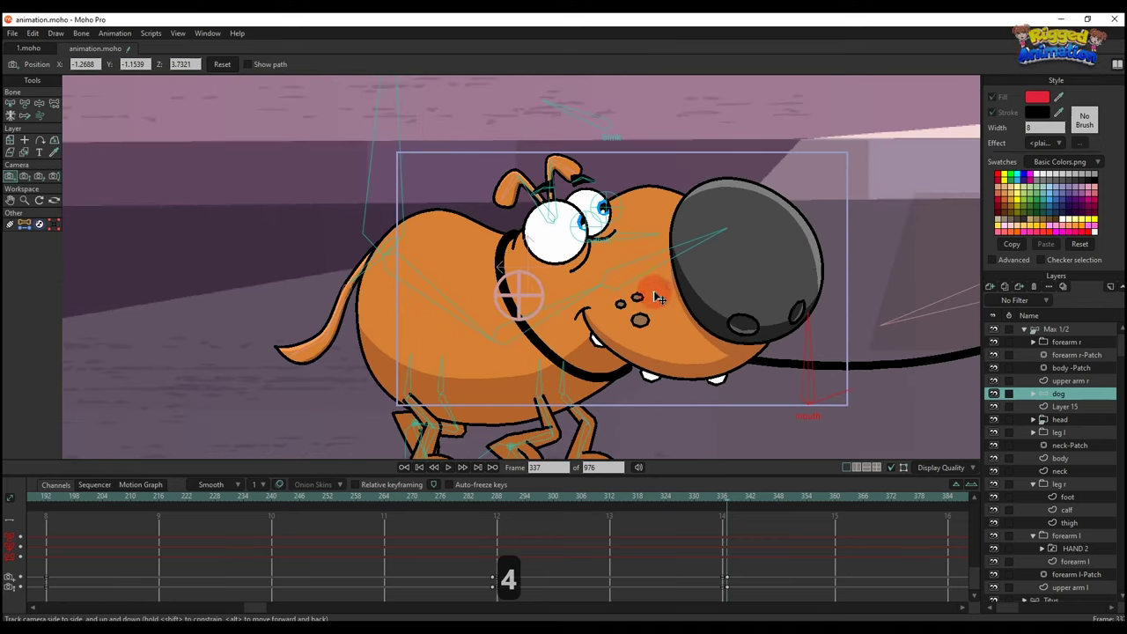
# - Try moving the dog's body bone backward to X 0.5679, Y 0.0448 at frame 341
pyautogui.scroll(3, 754, 502)
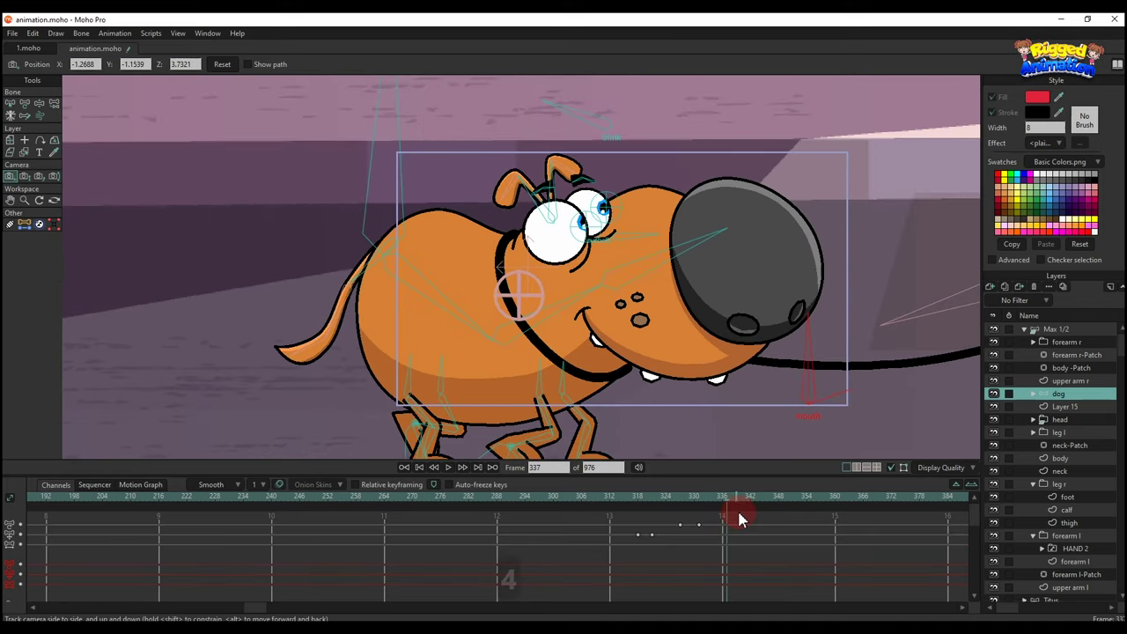
pyautogui.click(747, 499)
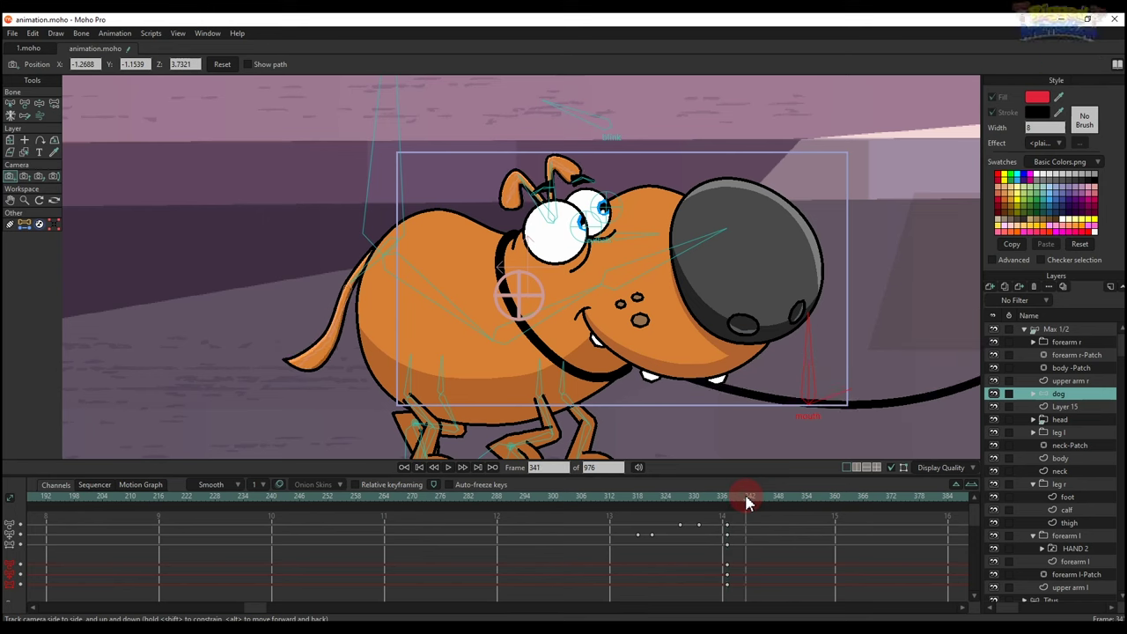
pyautogui.press('t')
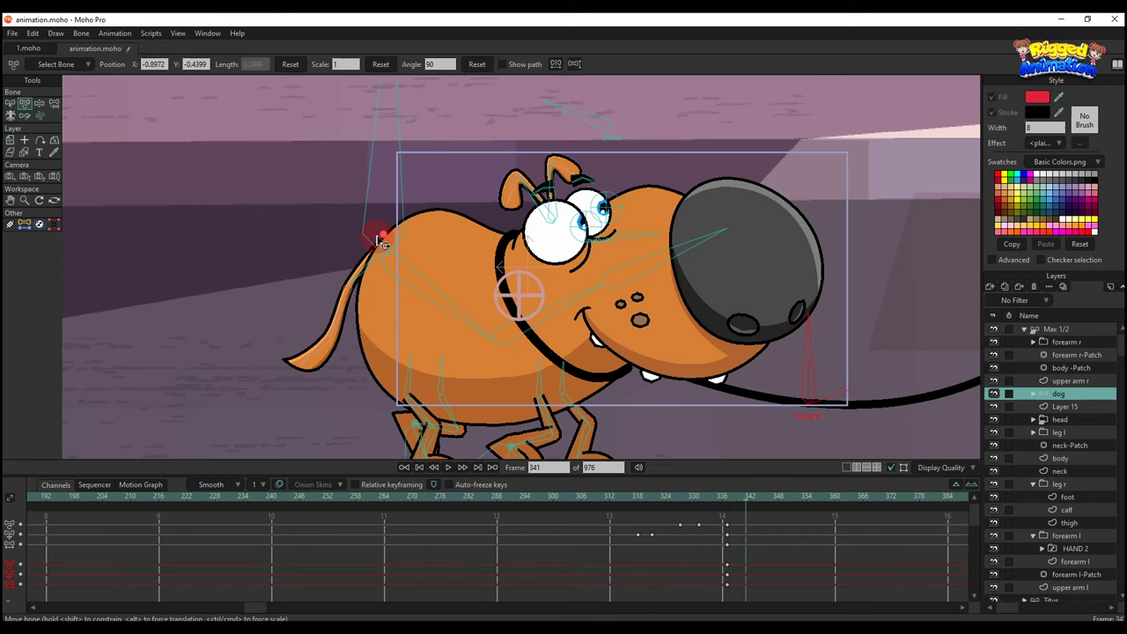
pyautogui.moveTo(385, 240); pyautogui.dragTo(374, 248)
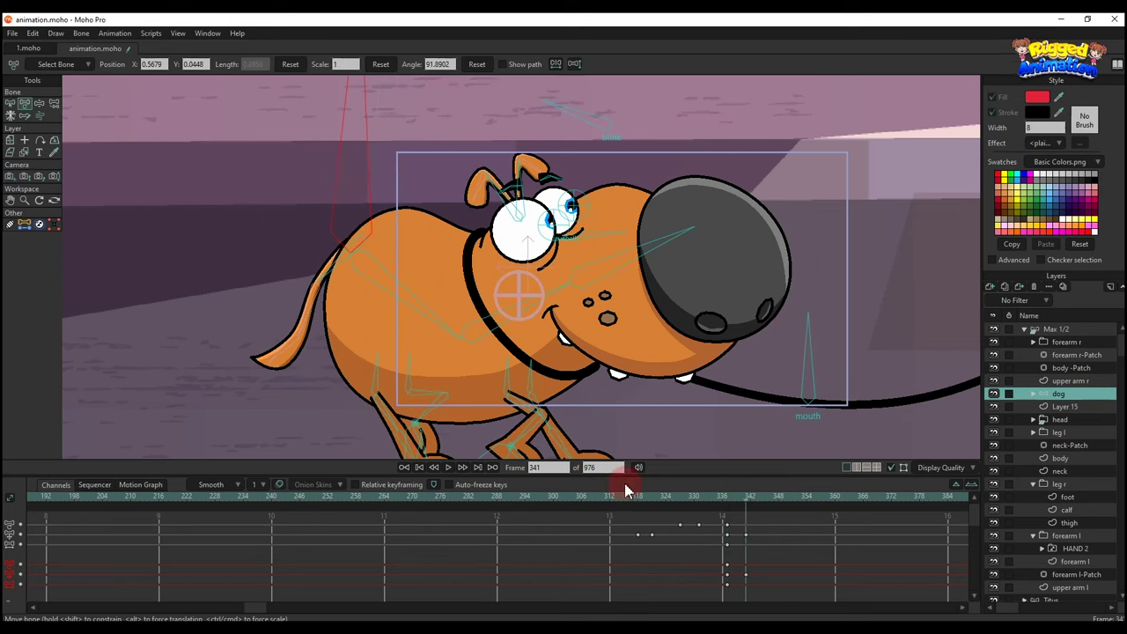
pyautogui.moveTo(514, 423); pyautogui.dragTo(520, 379)
pyautogui.click(725, 499)
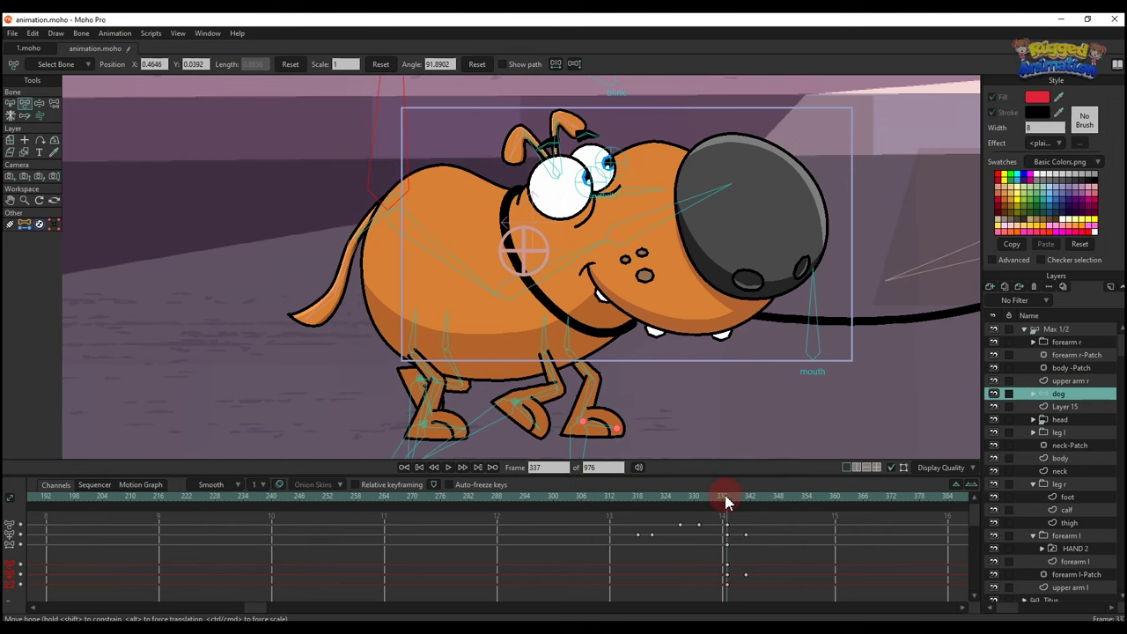
# - Freeze the dog's walking pose, then copy its frame 0 keys to frame 337 to put the dog in its standing pose
pyautogui.hotkey('ctrl', 'f')
pyautogui.moveTo(257, 608); pyautogui.dragTo(4, 568)
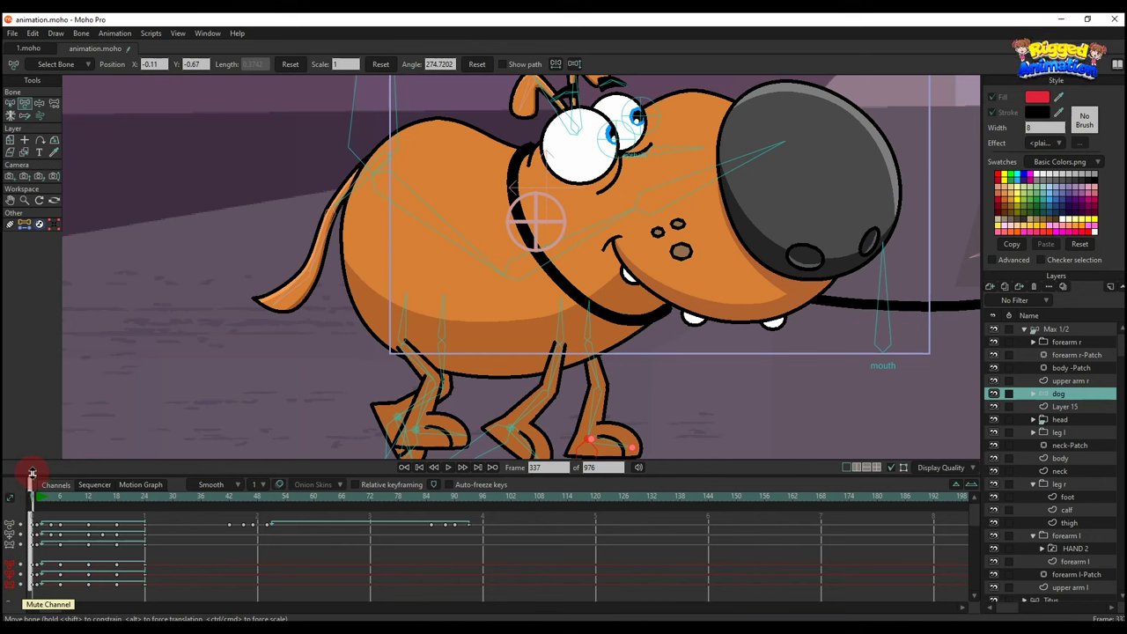
pyautogui.hotkey('ctrl', 'c')
pyautogui.moveTo(74, 613); pyautogui.dragTo(270, 611)
pyautogui.moveTo(466, 325); pyautogui.dragTo(543, 341)
pyautogui.scroll(-2, 532, 324)
# - At frame 337, rotate the blink bone to open the dog's eyes and move the eye bone to X 0.0901, Y -0.1556
pyautogui.moveTo(554, 203); pyautogui.dragTo(543, 262)
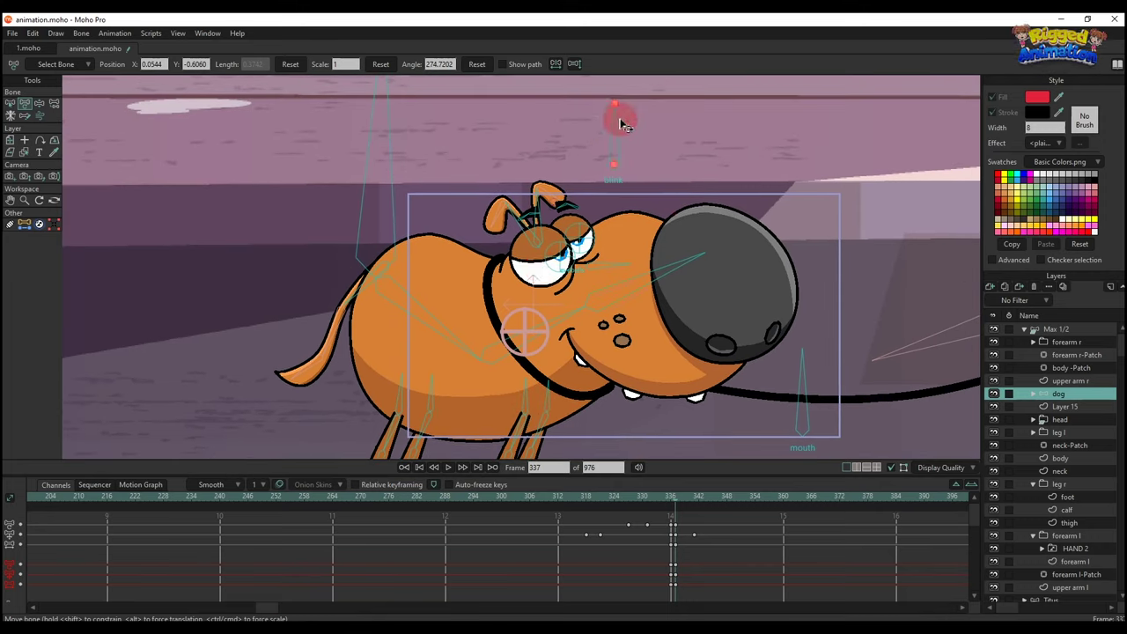
pyautogui.moveTo(620, 123); pyautogui.dragTo(340, 330)
pyautogui.scroll(2, 625, 373)
pyautogui.moveTo(626, 373); pyautogui.dragTo(573, 317)
pyautogui.moveTo(554, 223); pyautogui.dragTo(560, 196)
# - At frame 341, move the dog's body bone backward to X 0.6092, Y 0.0873 and adjust the leg bones to match
pyautogui.moveTo(680, 502)
pyautogui.mouseDown()
pyautogui.moveTo(717, 558)
pyautogui.moveTo(696, 518)
pyautogui.mouseUp()
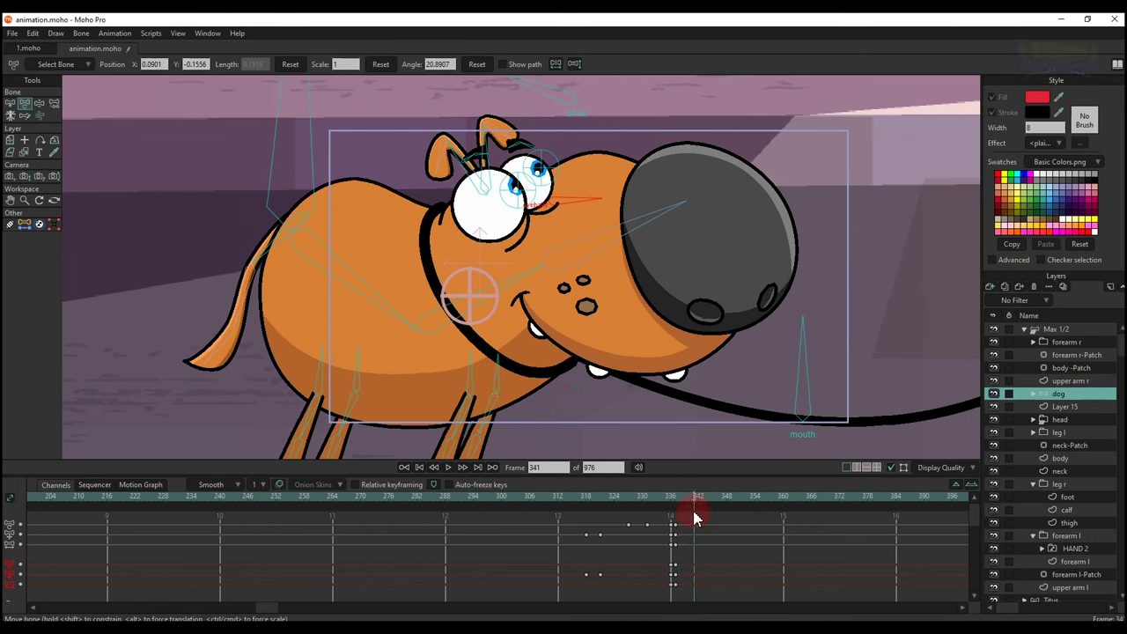
pyautogui.moveTo(290, 207); pyautogui.dragTo(259, 206)
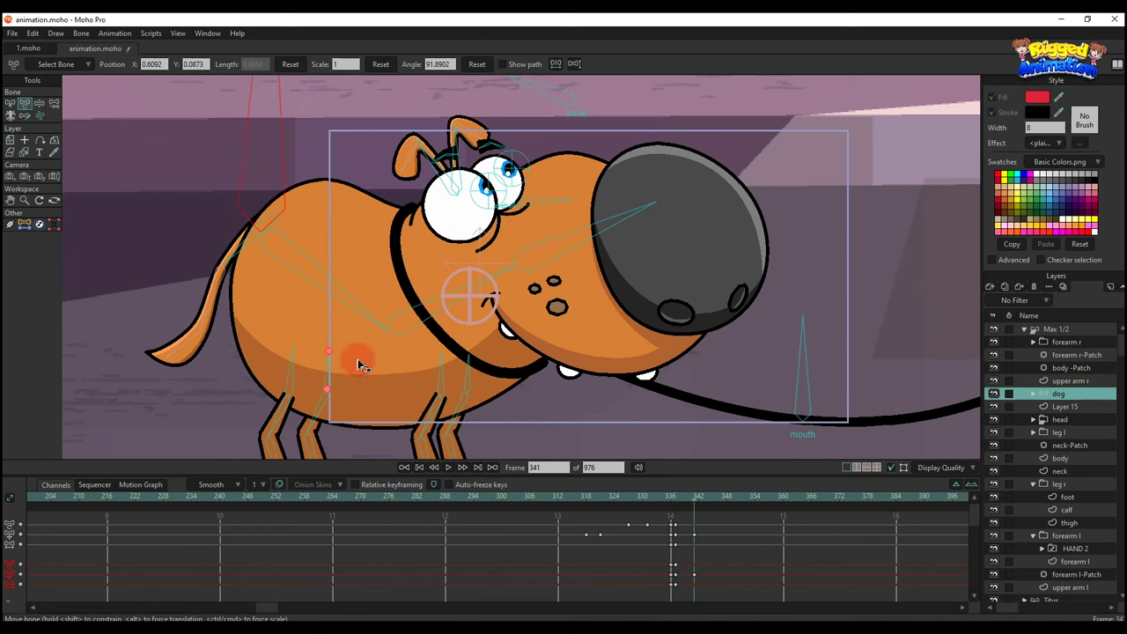
pyautogui.moveTo(282, 426); pyautogui.dragTo(480, 431)
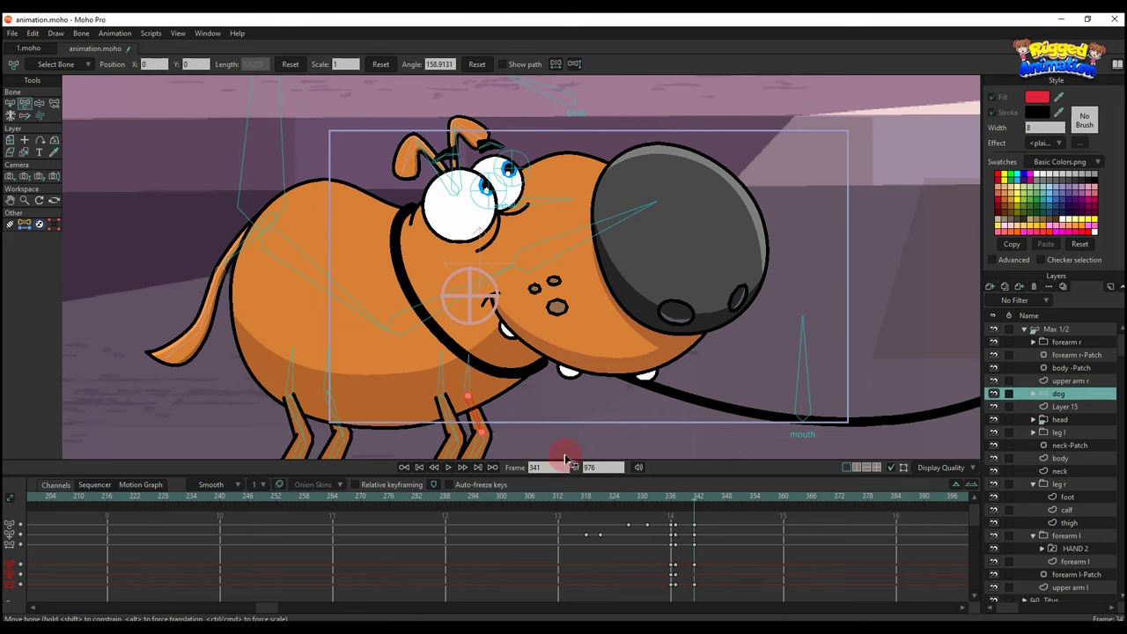
# - At frame 345, move the dog's body bone forward to X 0.3776, Y 0.1020
pyautogui.click(714, 496)
pyautogui.press('z')
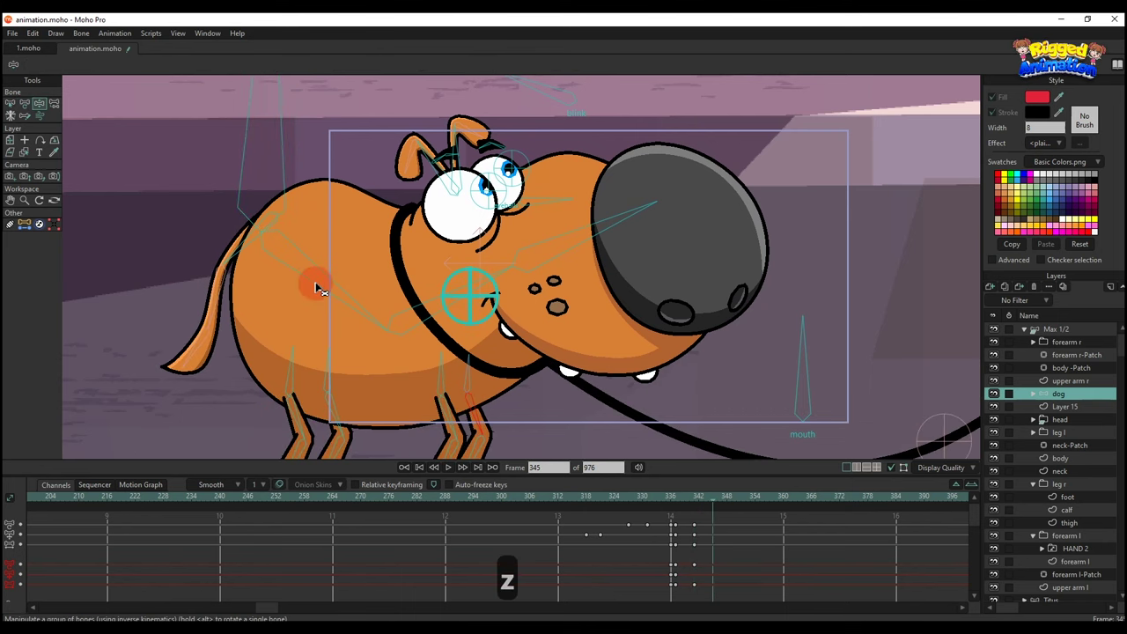
pyautogui.press('t')
pyautogui.moveTo(263, 208); pyautogui.dragTo(346, 207)
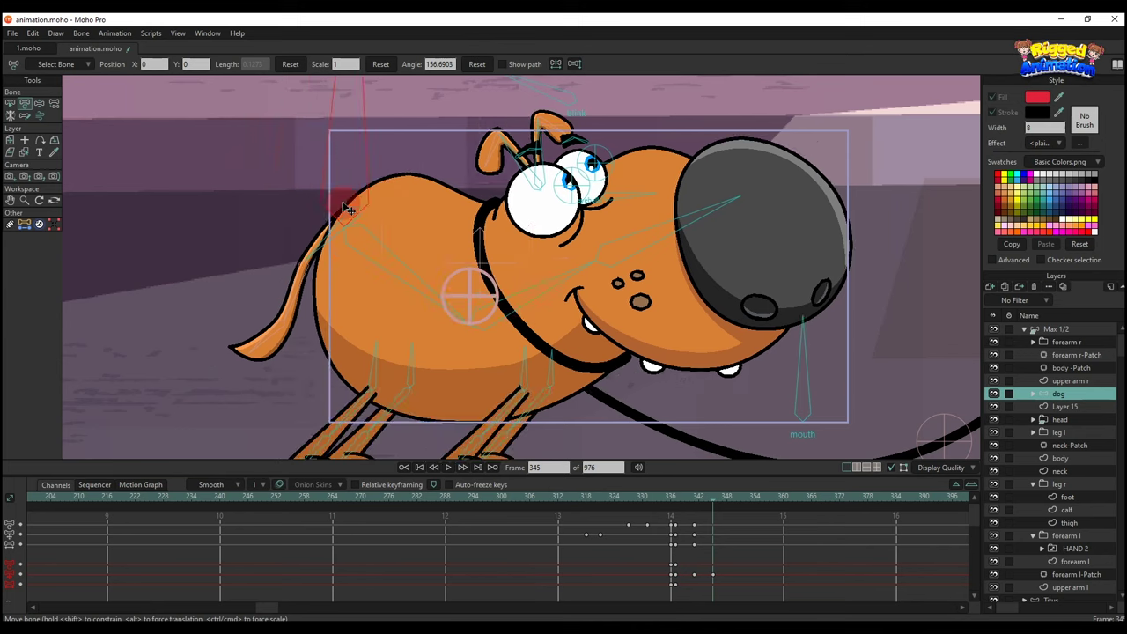
pyautogui.click(435, 335)
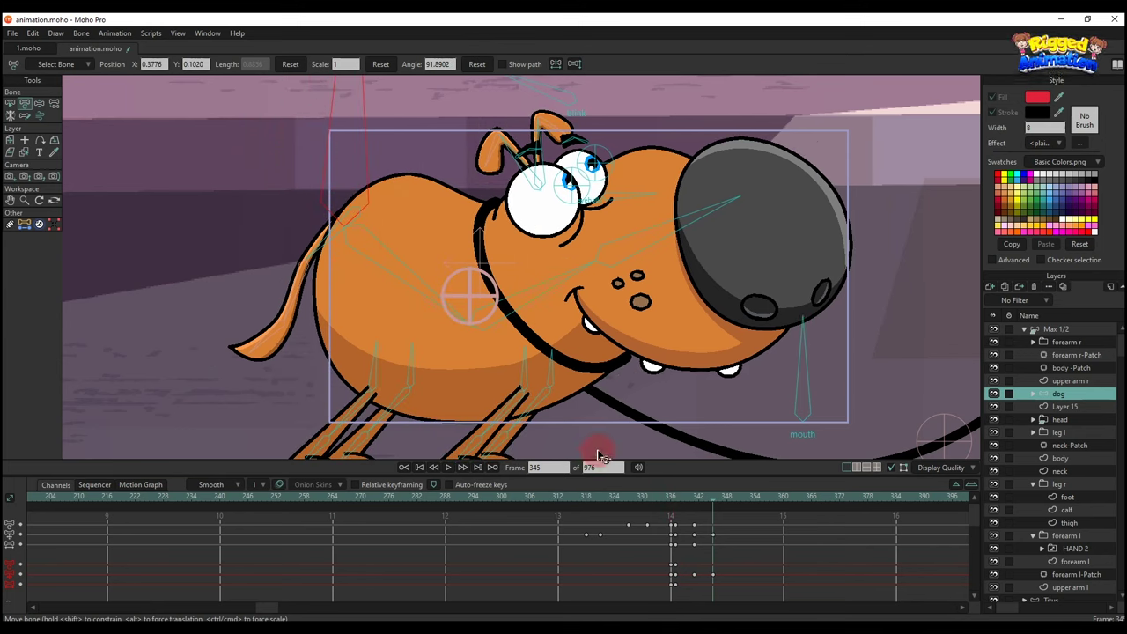
# - Key the control bone of the Max 1/2 rig and freeze the rig's pose at frames 341 and 337
pyautogui.press('space')
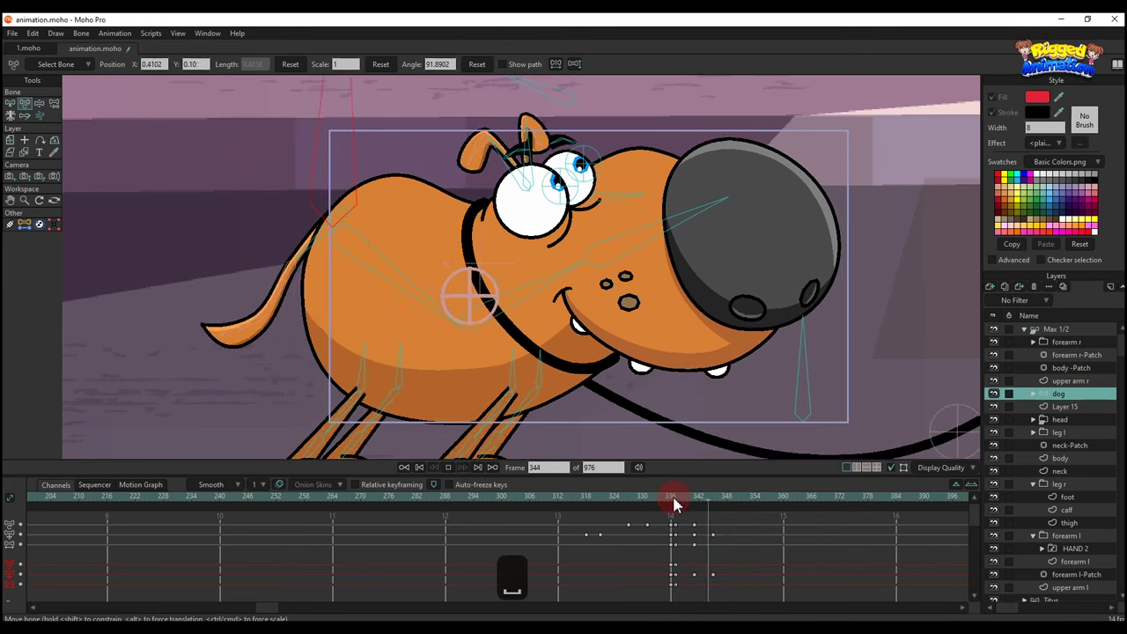
pyautogui.click(693, 507)
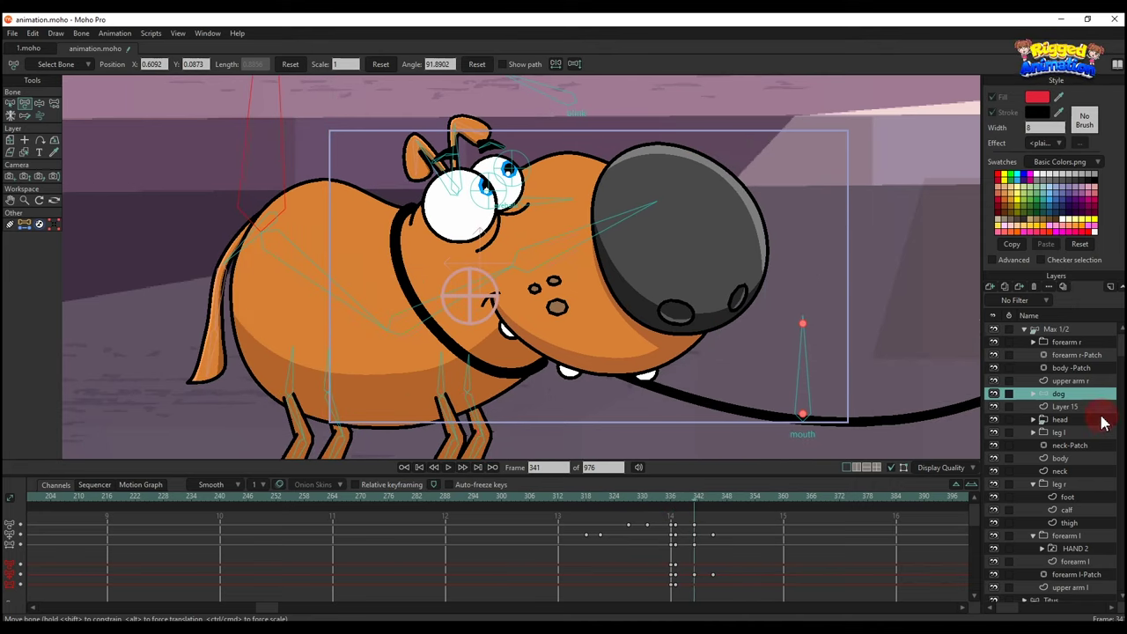
pyautogui.click(1066, 329)
pyautogui.press('t')
pyautogui.click(466, 298)
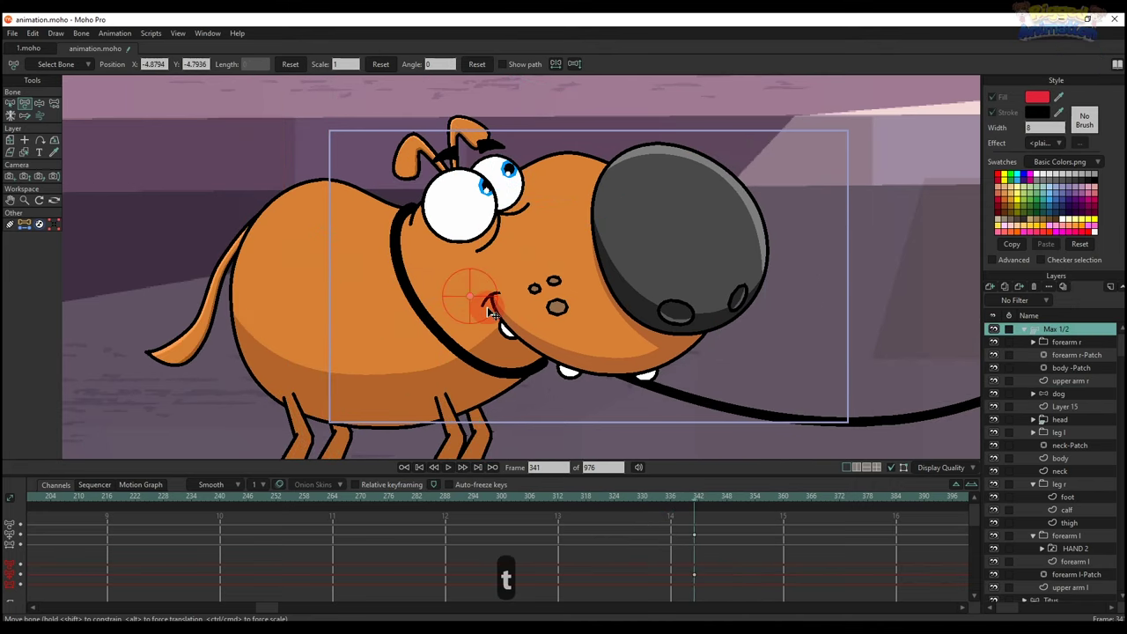
pyautogui.click(671, 500)
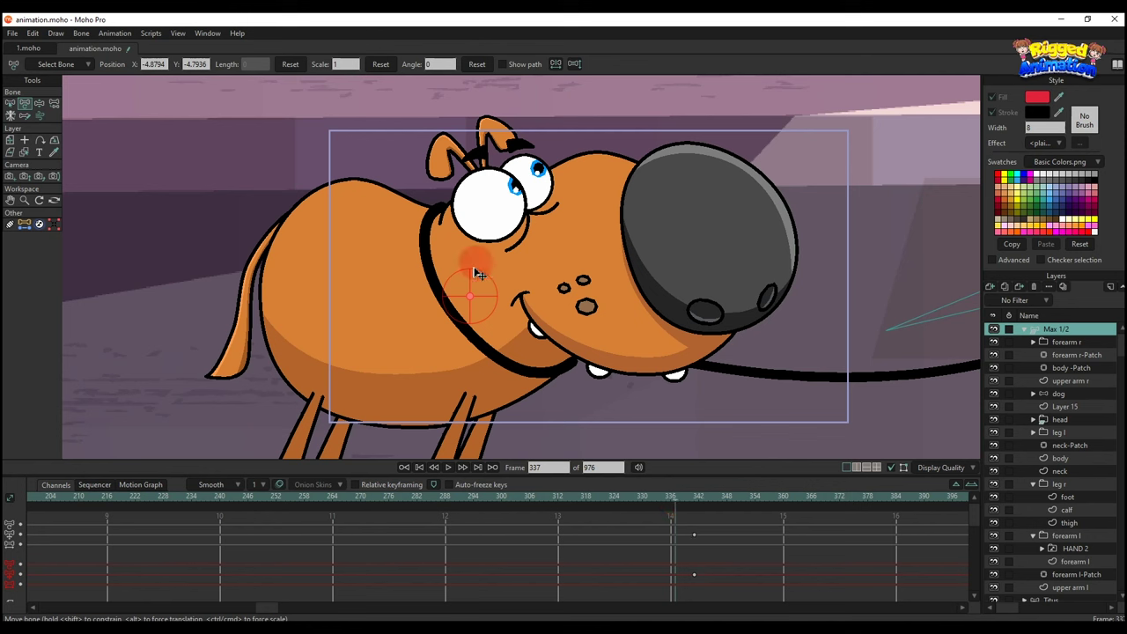
pyautogui.click(474, 298)
pyautogui.click(693, 502)
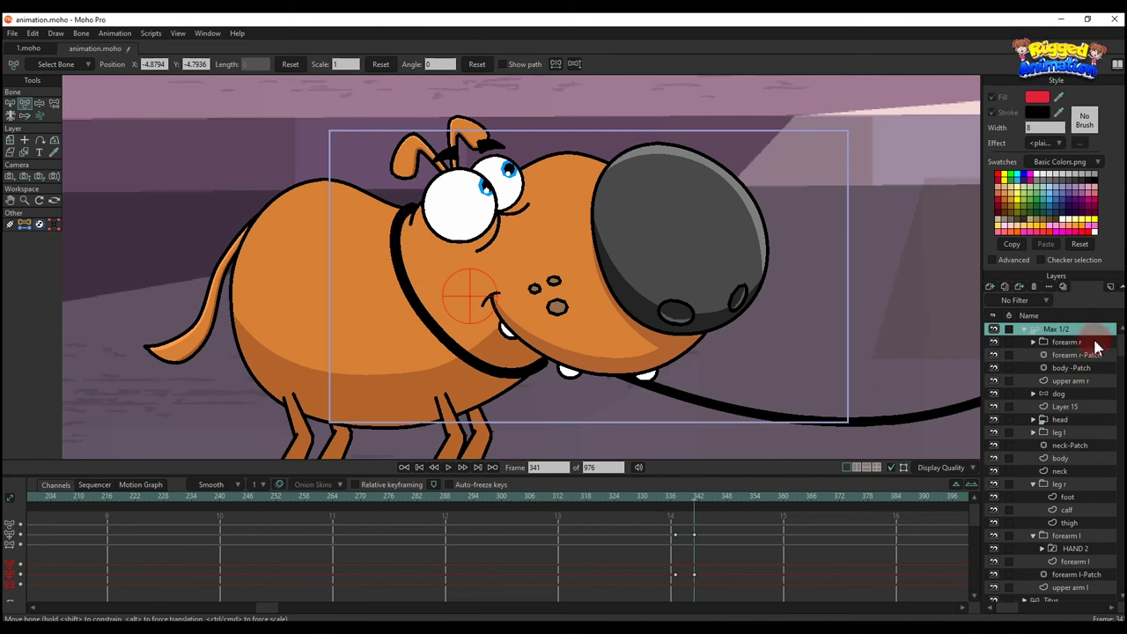
pyautogui.hotkey('ctrl', 'f')
pyautogui.click(673, 500)
pyautogui.hotkey('ctrl', 'f')
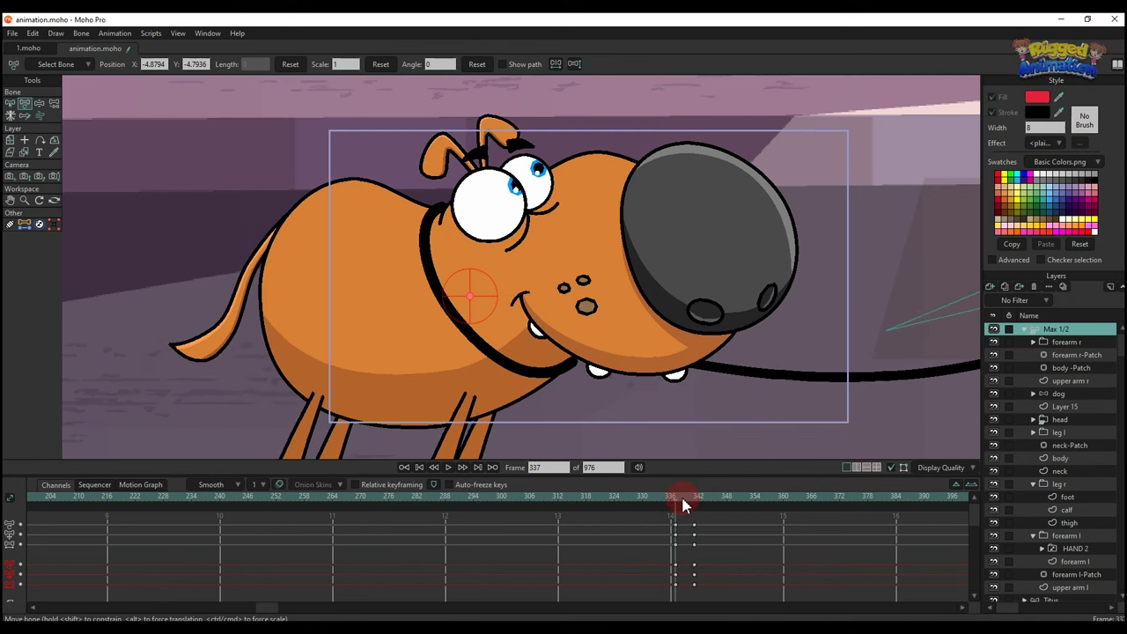
# - Move the leash bone to slacken the leash: X -4.1528, Y -5.0722 at frame 337 and X -4.2197, Y -5.0602 at frame 341
pyautogui.scroll(-2, 790, 359)
pyautogui.moveTo(960, 342); pyautogui.dragTo(790, 433)
pyautogui.click(692, 498)
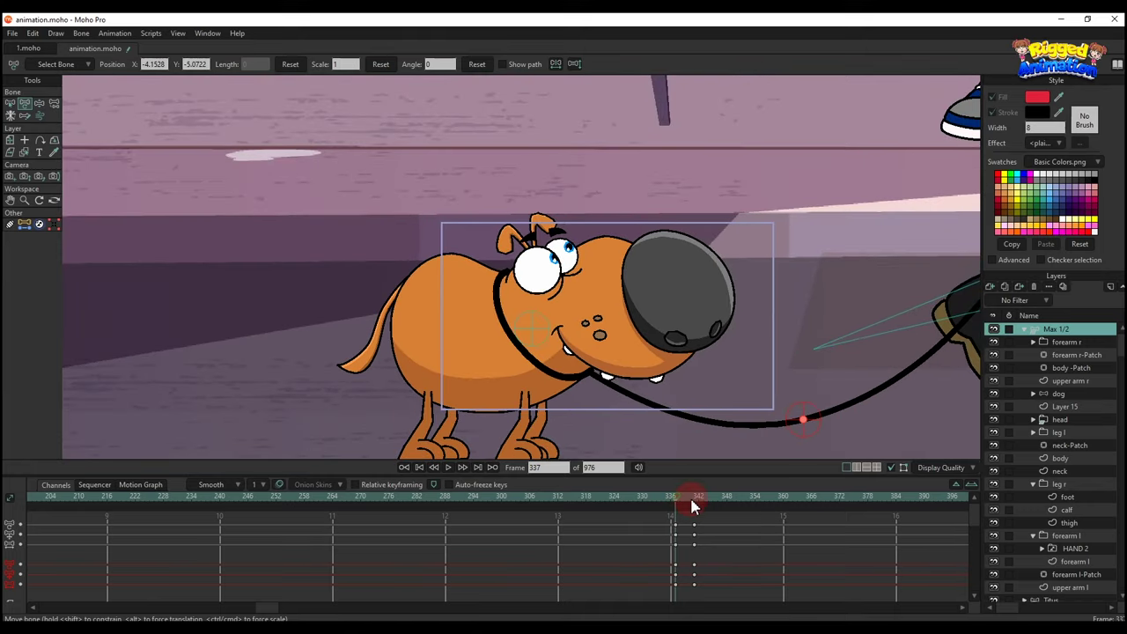
pyautogui.moveTo(685, 509); pyautogui.dragTo(696, 509)
pyautogui.moveTo(881, 388); pyautogui.dragTo(764, 427)
pyautogui.moveTo(729, 498); pyautogui.dragTo(719, 508)
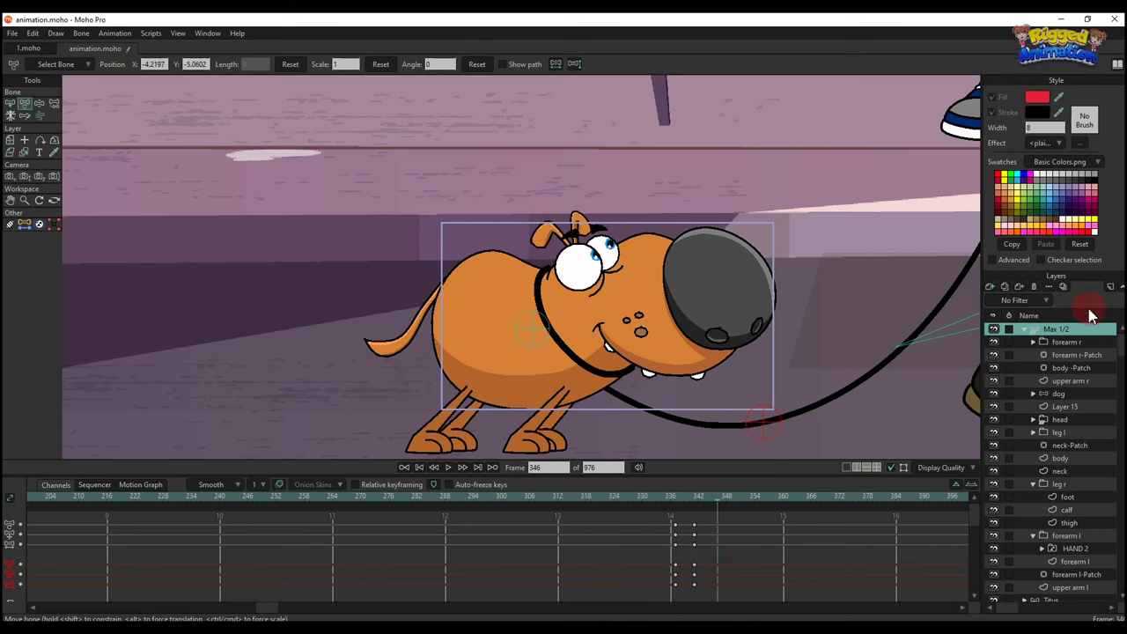
# - At frame 345, raise the leash bone of the Max 1/2 rig to X -3.9490, Y -4.9214
pyautogui.click(1061, 394)
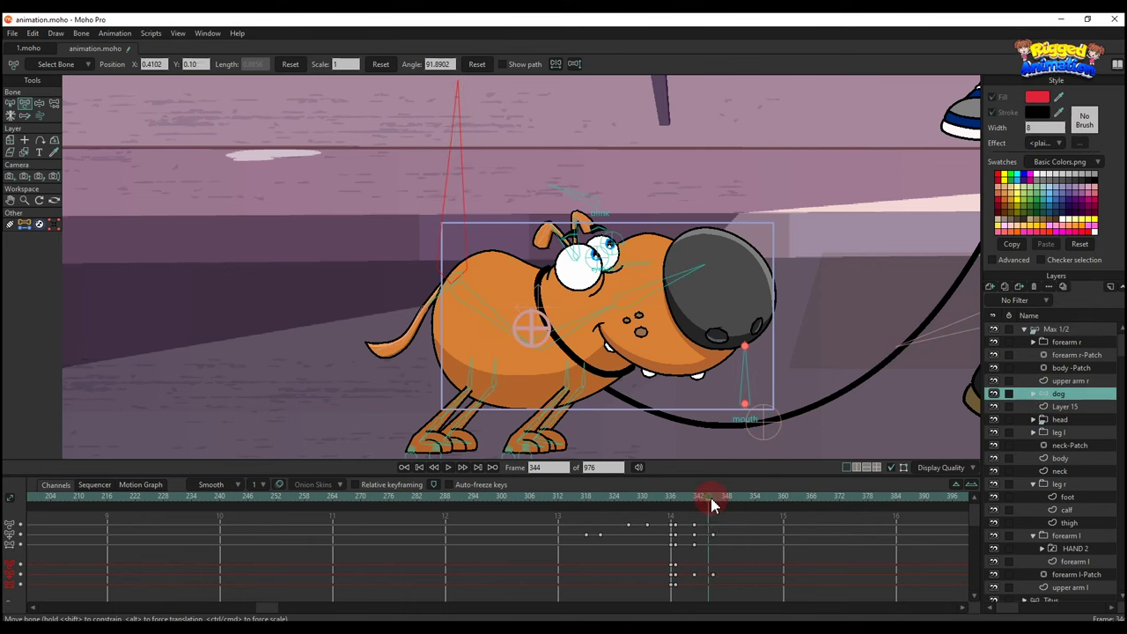
pyautogui.click(1057, 330)
pyautogui.click(695, 414)
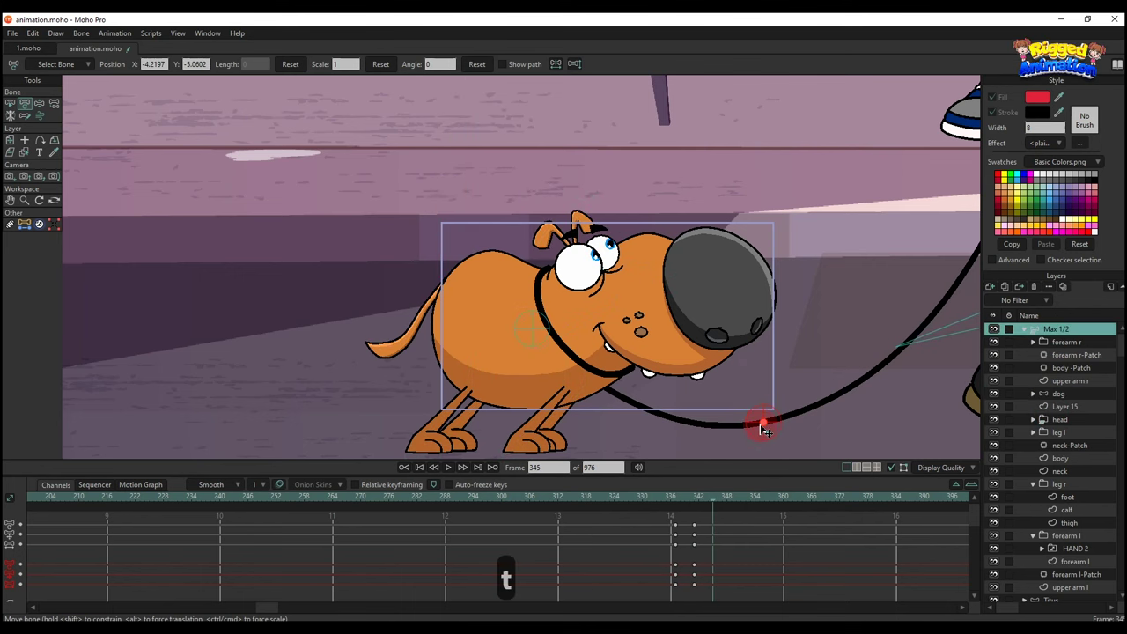
pyautogui.moveTo(764, 428); pyautogui.dragTo(862, 379)
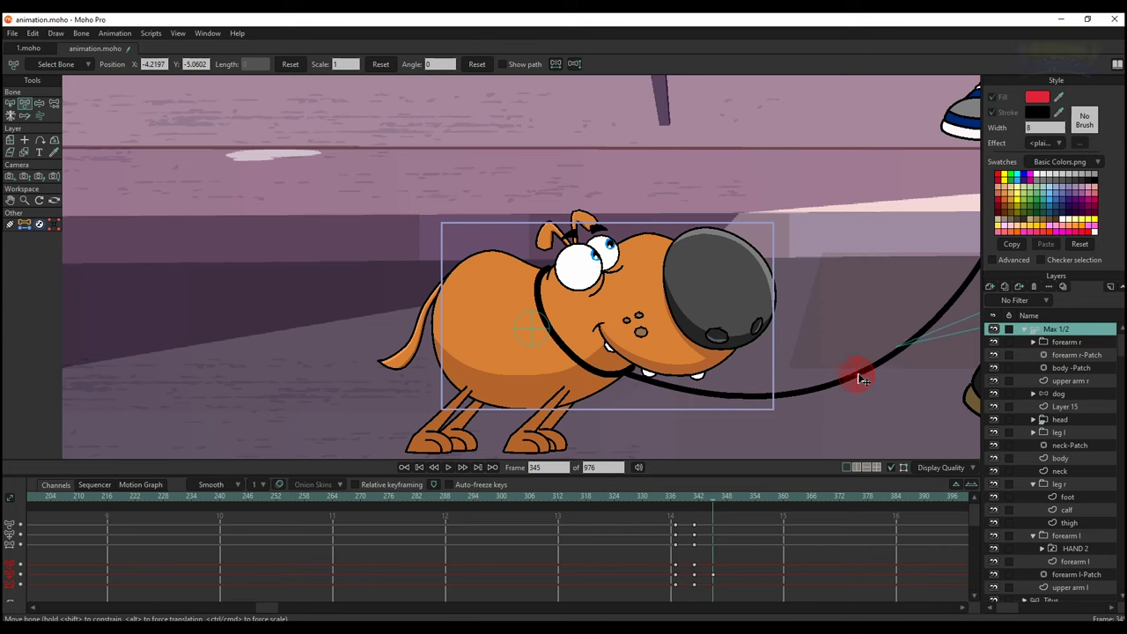
pyautogui.scroll(3, 672, 315)
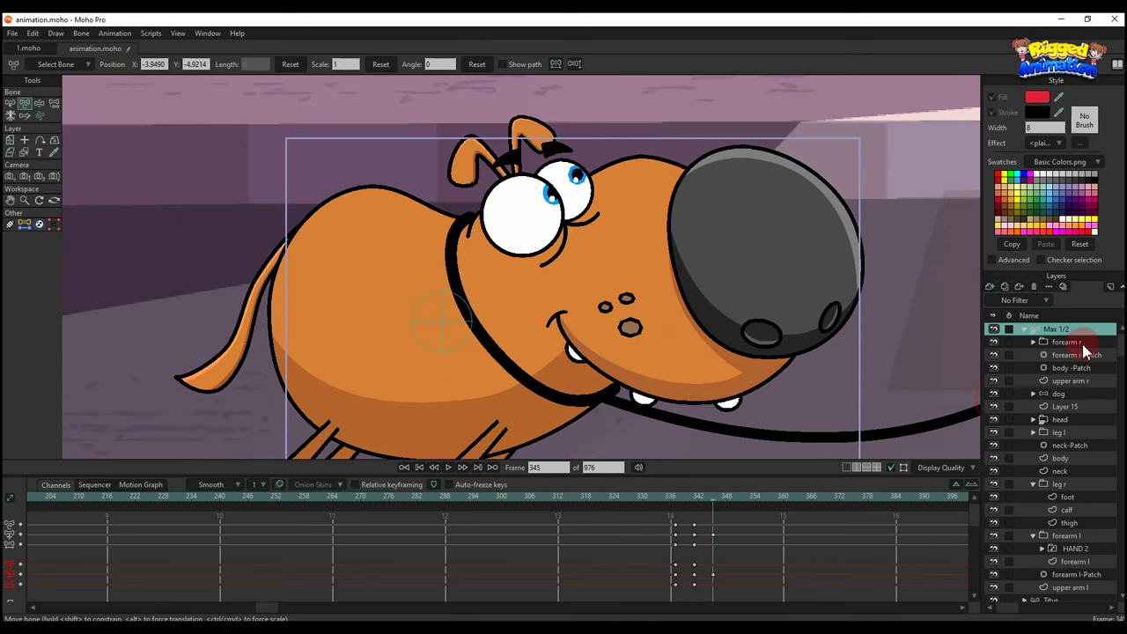
# - Freeze the dog's pose at frame 345 and rotate its mouth bone to 160 degrees to open the mouth with the tongue out
pyautogui.click(1070, 395)
pyautogui.hotkey('ctrl', 'f')
pyautogui.press('t')
pyautogui.moveTo(642, 244); pyautogui.dragTo(647, 251)
pyautogui.moveTo(701, 375); pyautogui.dragTo(694, 341)
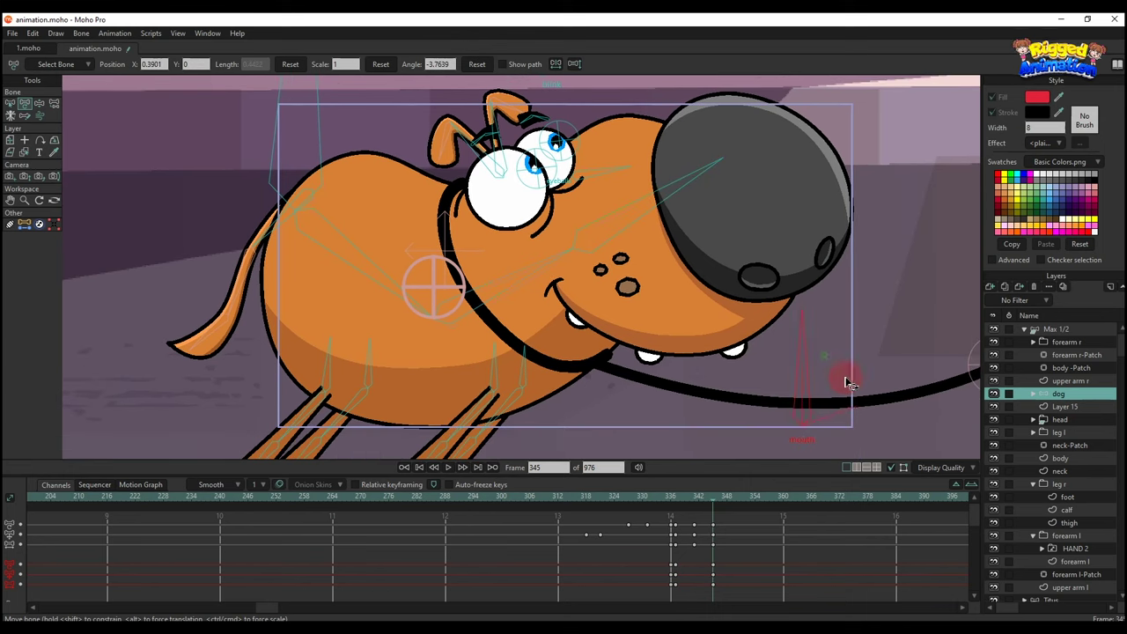
pyautogui.moveTo(845, 382); pyautogui.dragTo(828, 400)
pyautogui.scroll(-2, 708, 405)
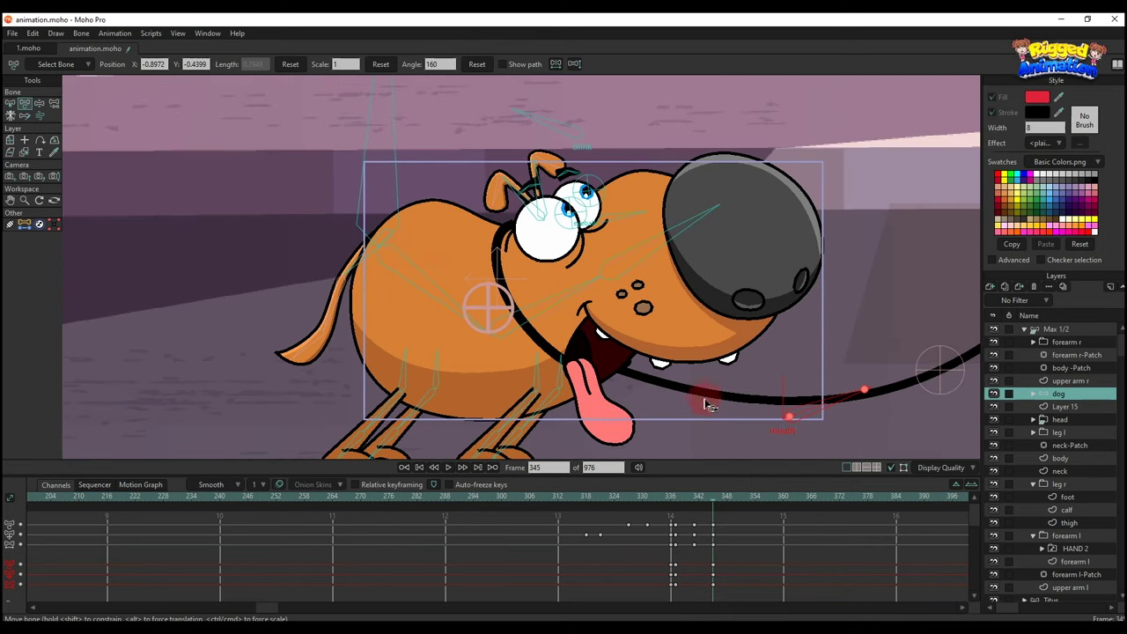
# - At frame 341, rotate the dog's blink bone to close its eyes, and play the motion from frame 337
pyautogui.click(695, 498)
pyautogui.scroll(-5, 695, 499)
pyautogui.click(696, 494)
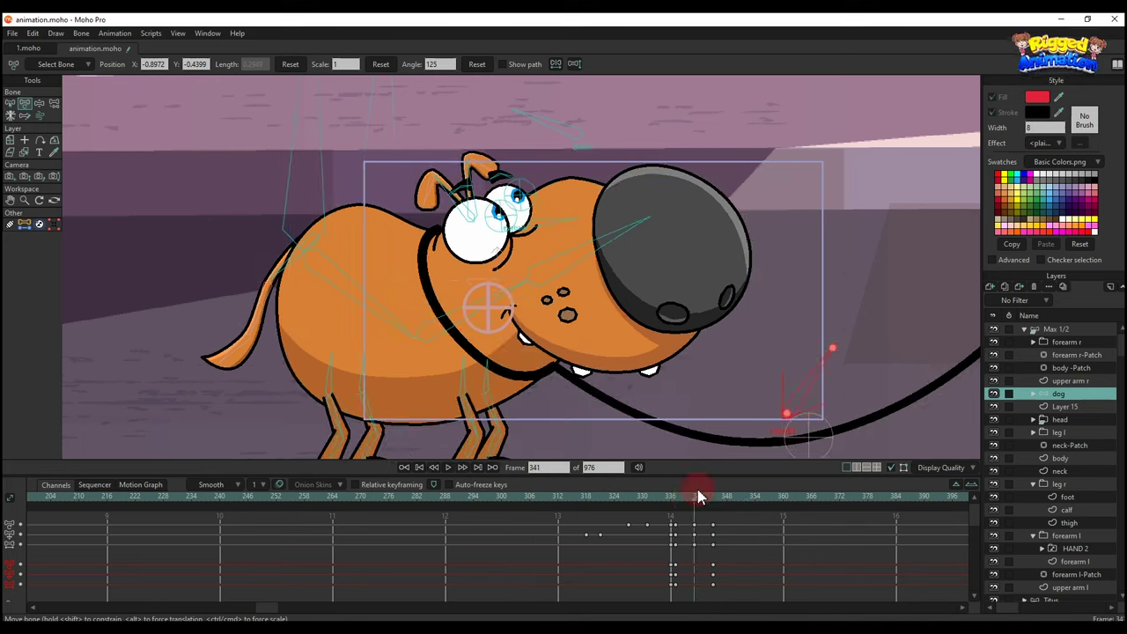
pyautogui.moveTo(555, 121); pyautogui.dragTo(693, 210)
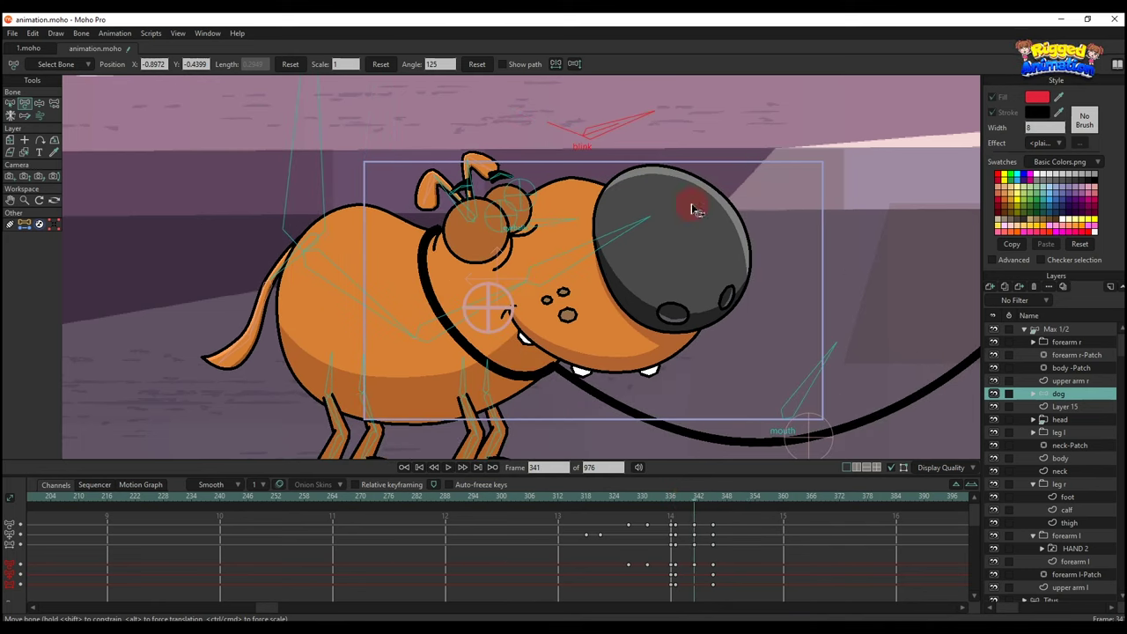
pyautogui.click(673, 499)
pyautogui.press('space')
# - Track the camera at frame 337 to X -1.2569, Y -1.1367 to reframe the dog, and play the shot
pyautogui.press('4')
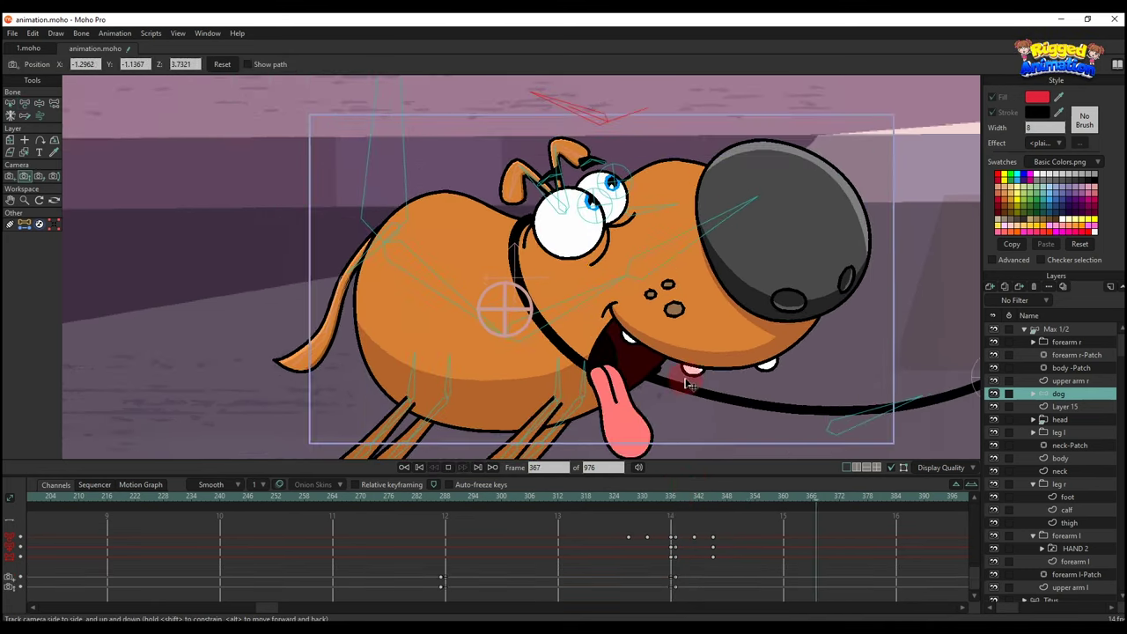
pyautogui.click(683, 494)
pyautogui.press('5')
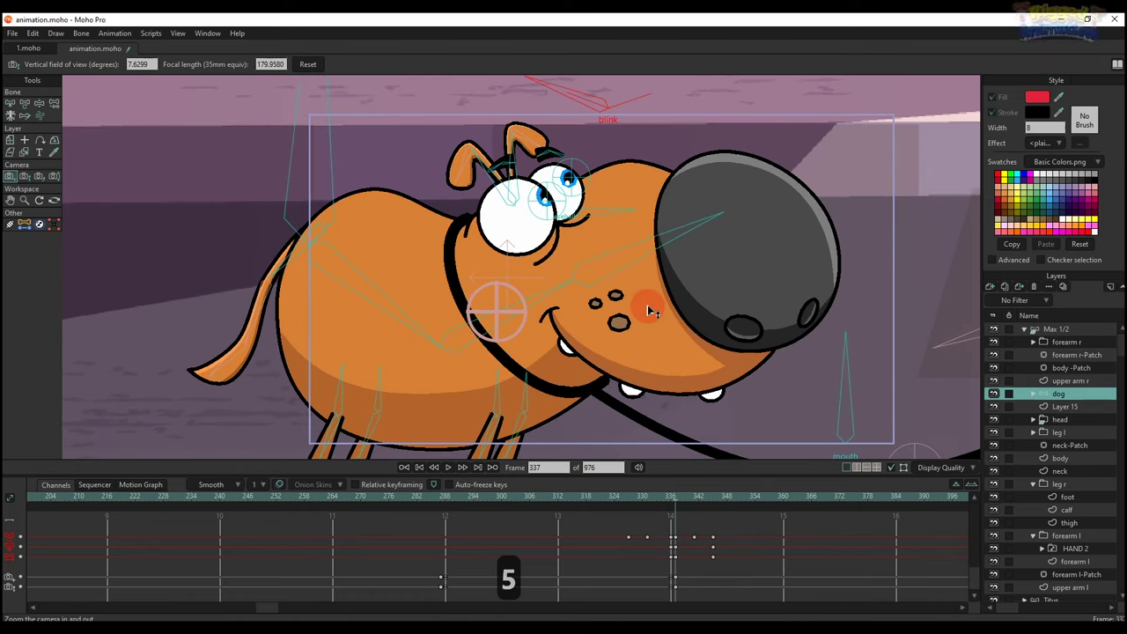
pyautogui.press('4')
pyautogui.moveTo(645, 308); pyautogui.dragTo(627, 306)
pyautogui.press('space')
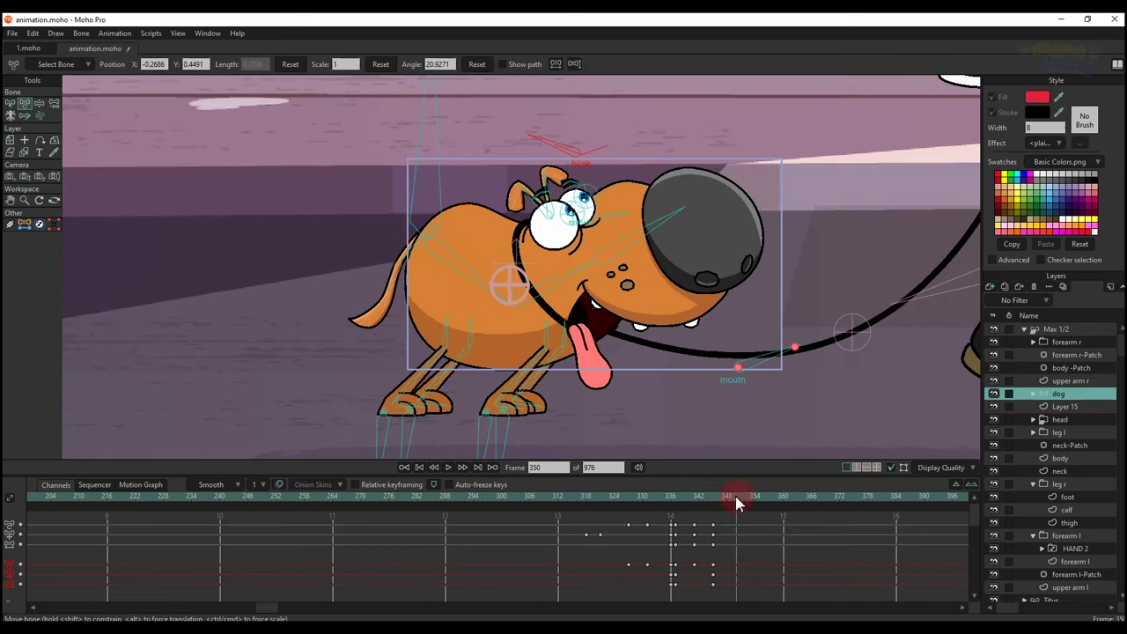
# - Animate a blink with the blink bone: open at frame 350, closed at 353 and 355, and open again at 358
pyautogui.press('t')
pyautogui.click(559, 143)
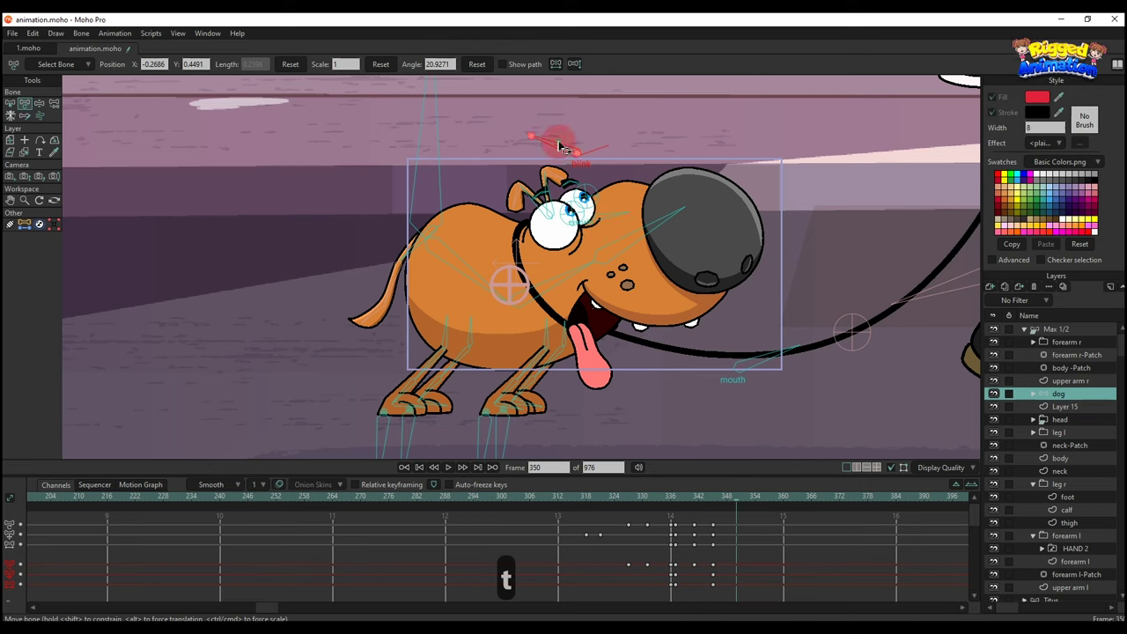
pyautogui.click(751, 500)
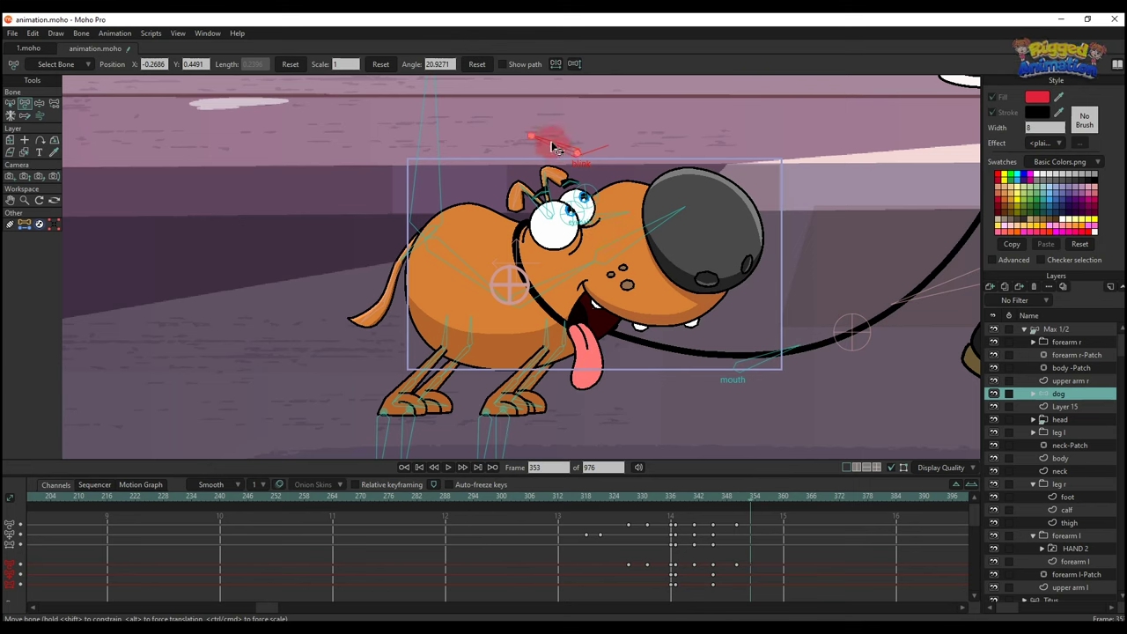
pyautogui.moveTo(555, 148); pyautogui.dragTo(643, 233)
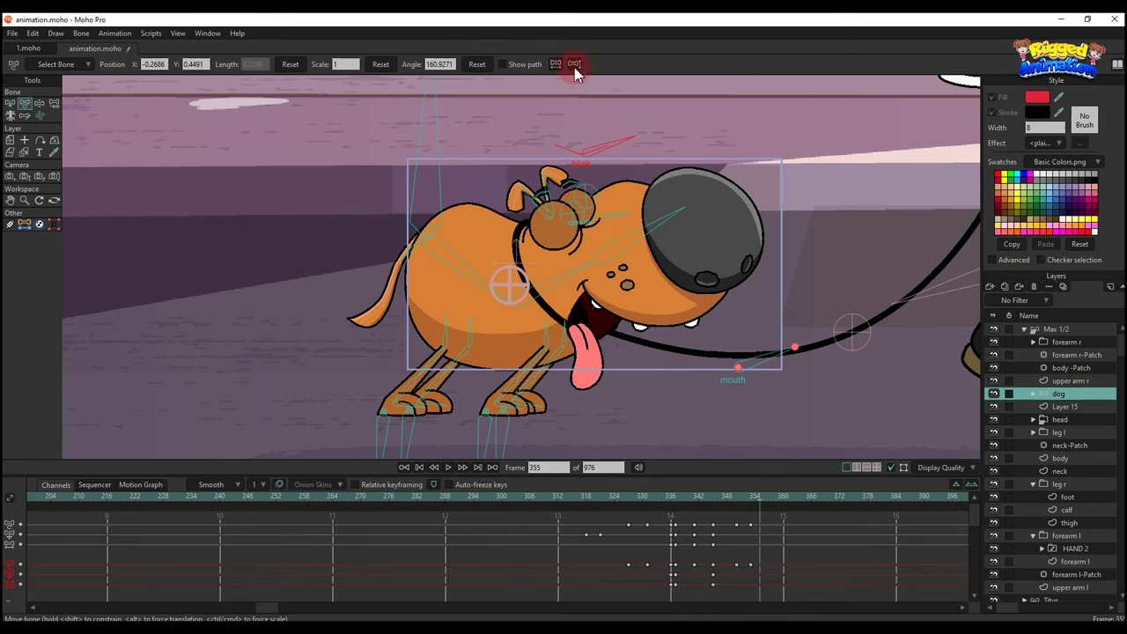
pyautogui.click(614, 150)
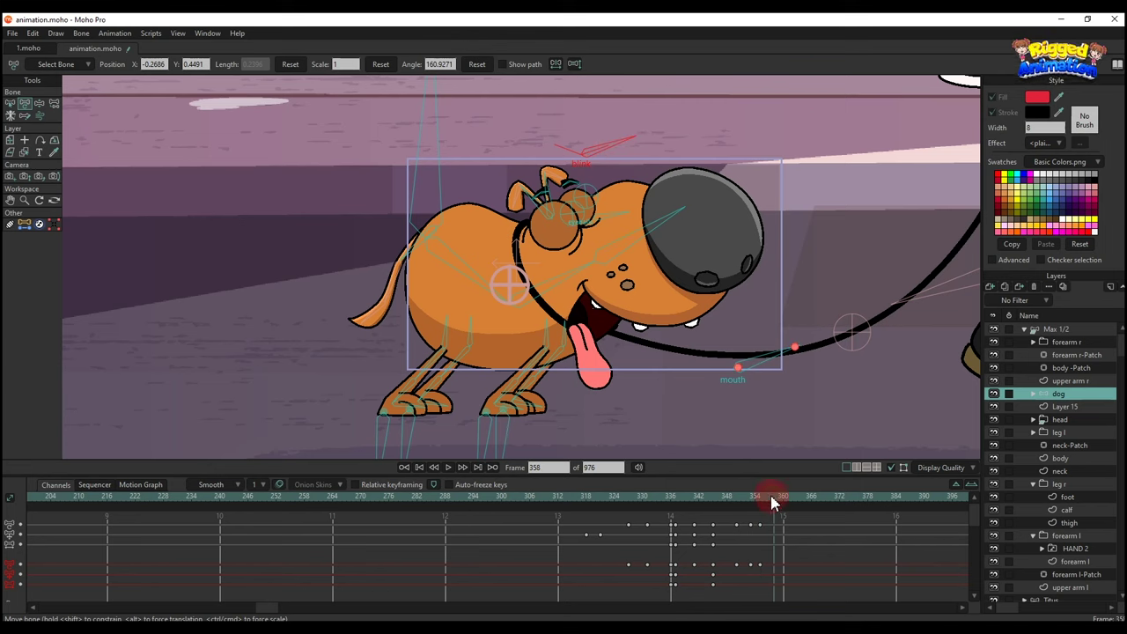
pyautogui.moveTo(587, 131); pyautogui.dragTo(546, 269)
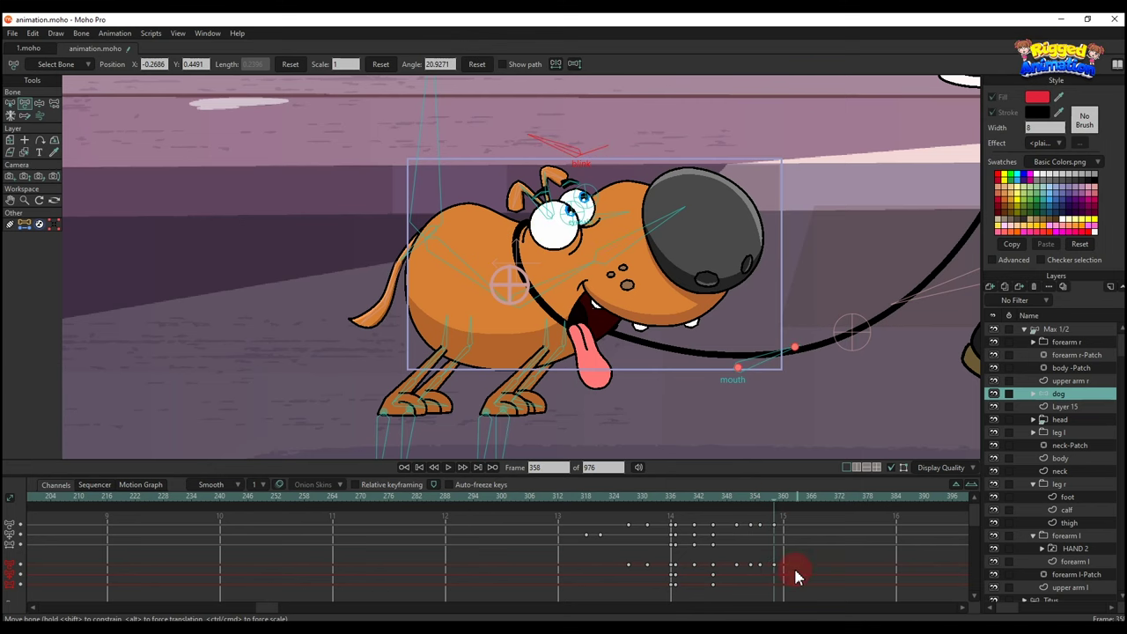
# - Copy the dog's blink keys from frames 353 to 358, paste them at frame 360, and play the animation
pyautogui.moveTo(796, 577); pyautogui.dragTo(746, 520)
pyautogui.hotkey('ctrl', 'c')
pyautogui.click(785, 498)
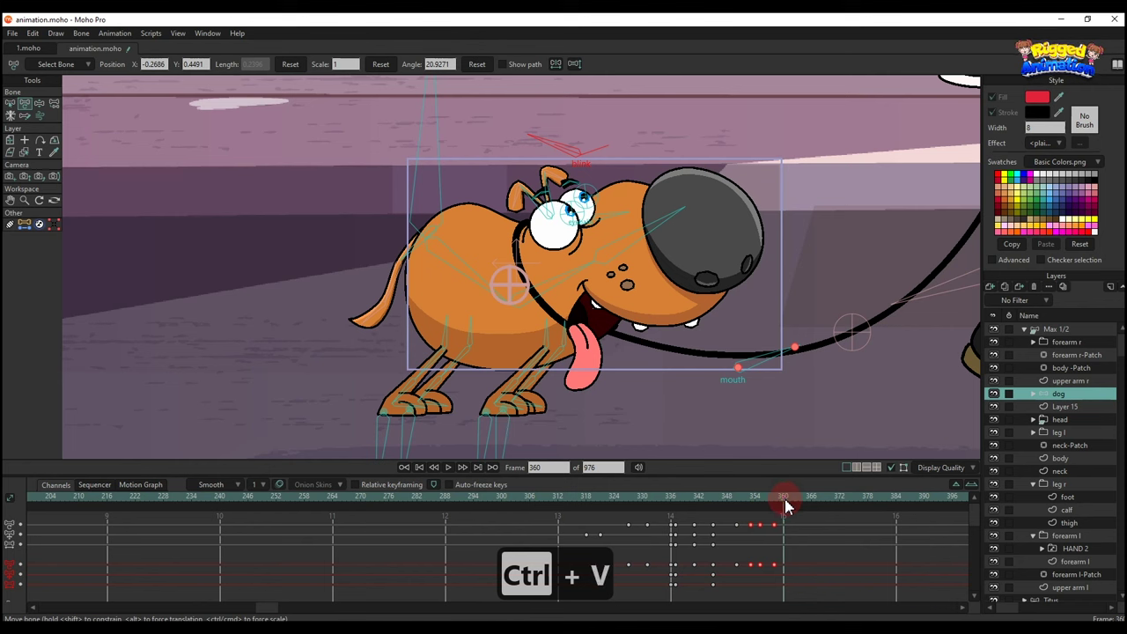
pyautogui.hotkey('ctrl', 'v')
pyautogui.moveTo(705, 501); pyautogui.dragTo(663, 498)
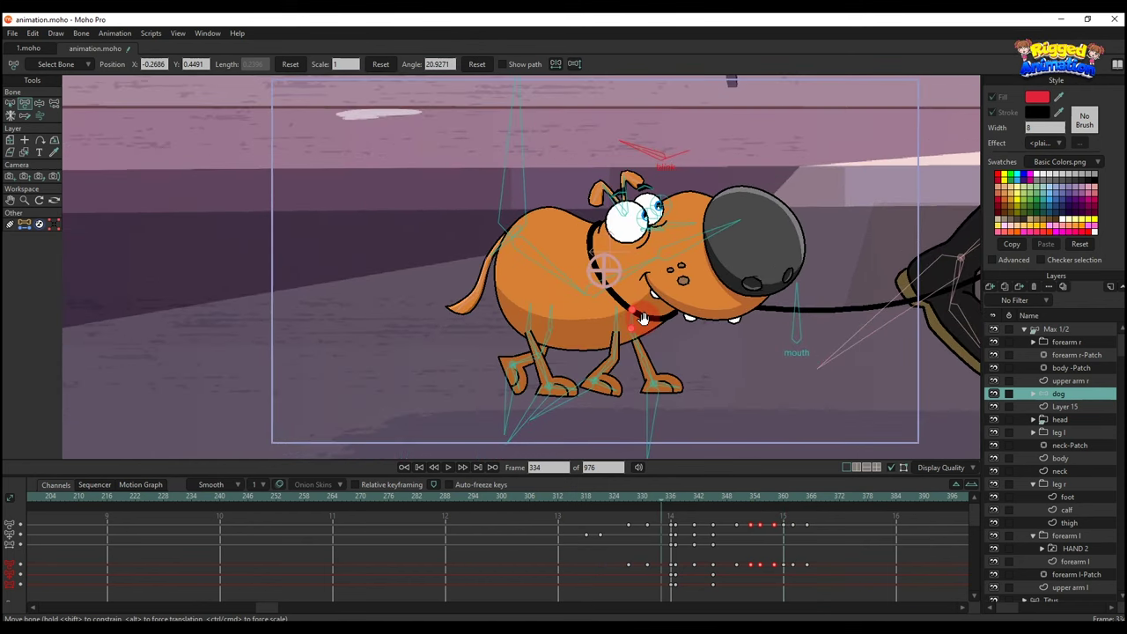
pyautogui.press('space')
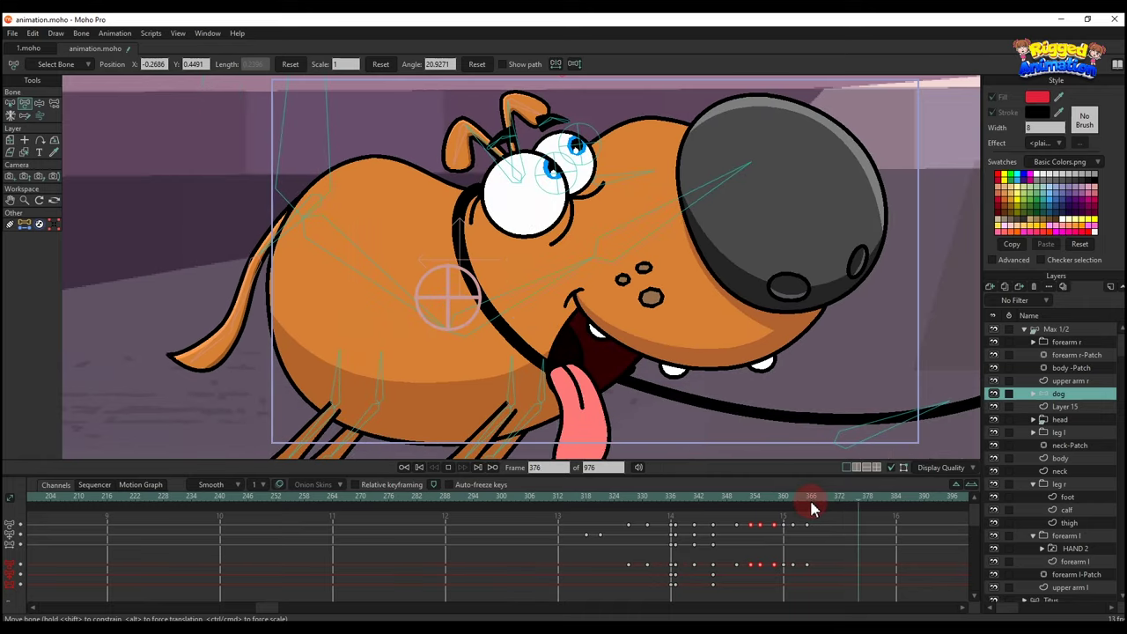
# - Key the camera's position and zoom at frames 381 and 382 to hold the dog close-up before the cut
pyautogui.press('4')
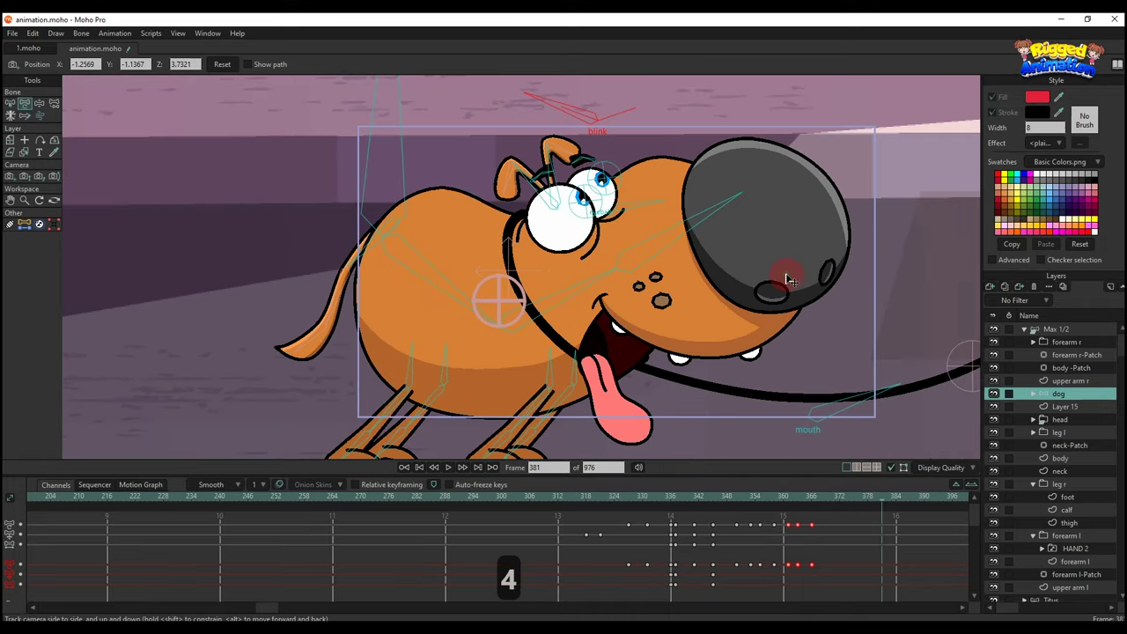
pyautogui.press('5')
pyautogui.scroll(-2, 891, 565)
pyautogui.moveTo(890, 565); pyautogui.dragTo(746, 560)
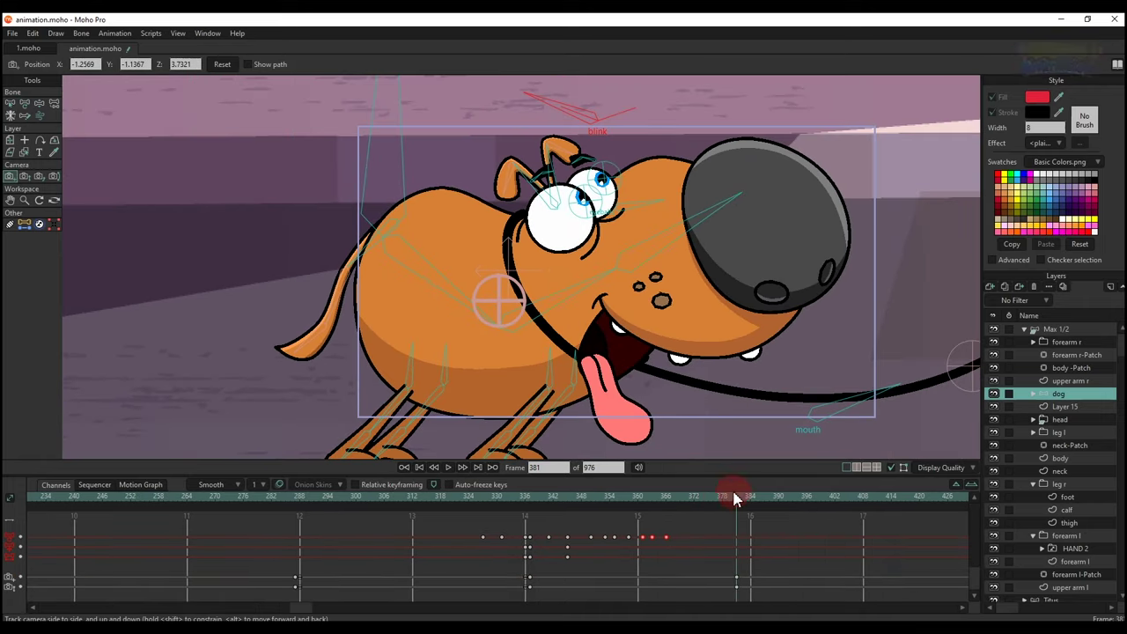
pyautogui.moveTo(737, 501); pyautogui.dragTo(743, 505)
pyautogui.scroll(-2, 729, 263)
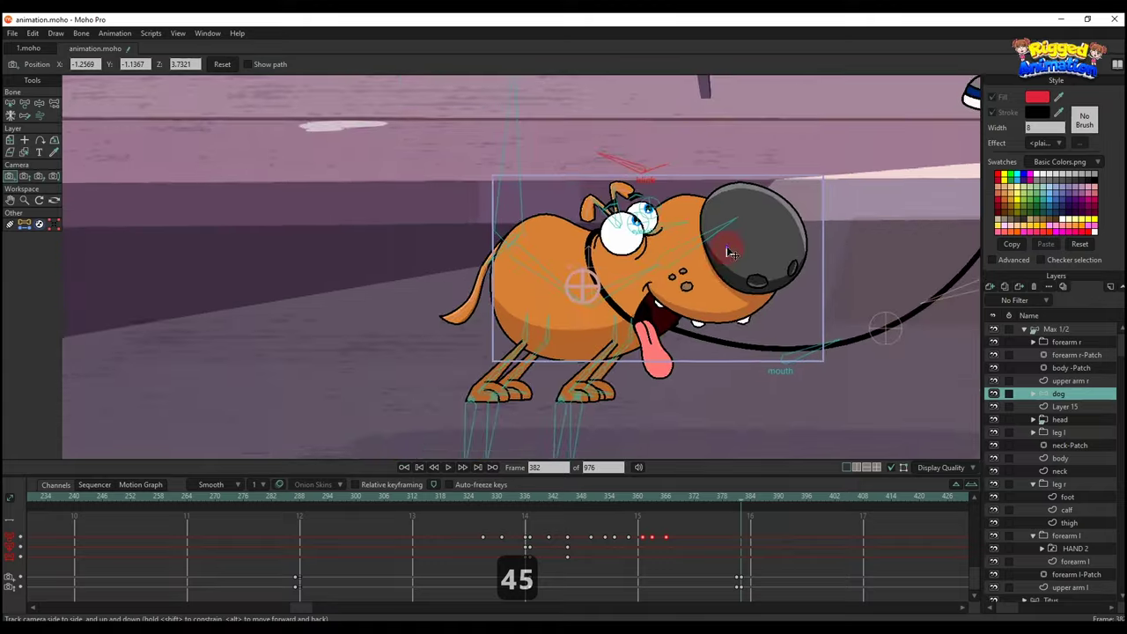
pyautogui.moveTo(736, 244); pyautogui.dragTo(721, 304)
pyautogui.press('5')
pyautogui.scroll(-2, 743, 341)
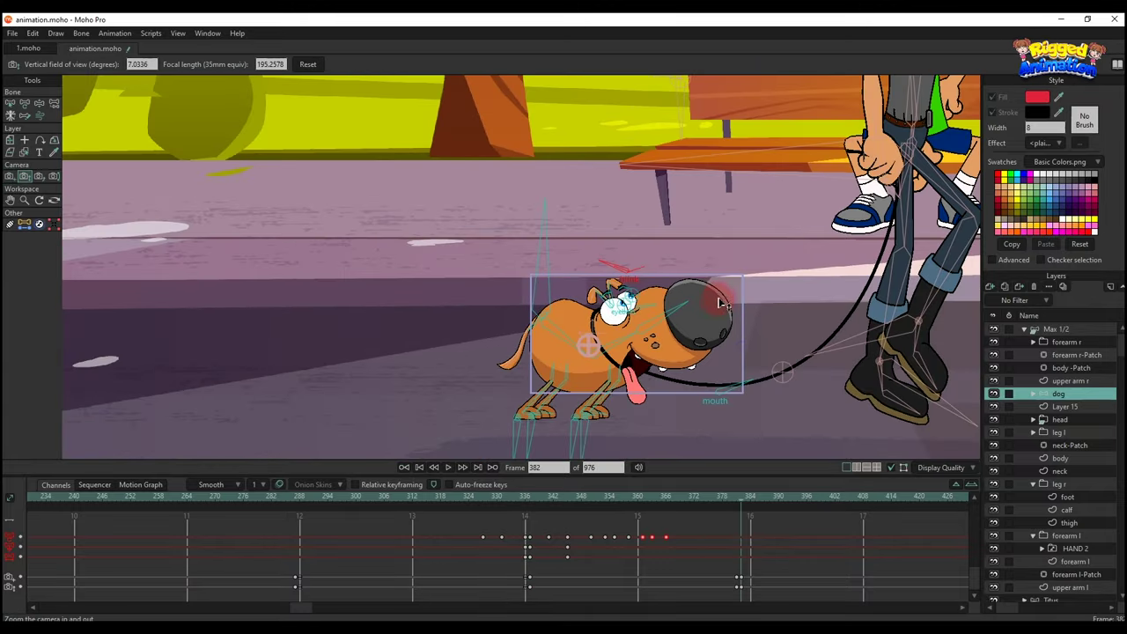
# - Collapse the Max 1/2 layer and hide it from frame 382 onward
pyautogui.click(1024, 330)
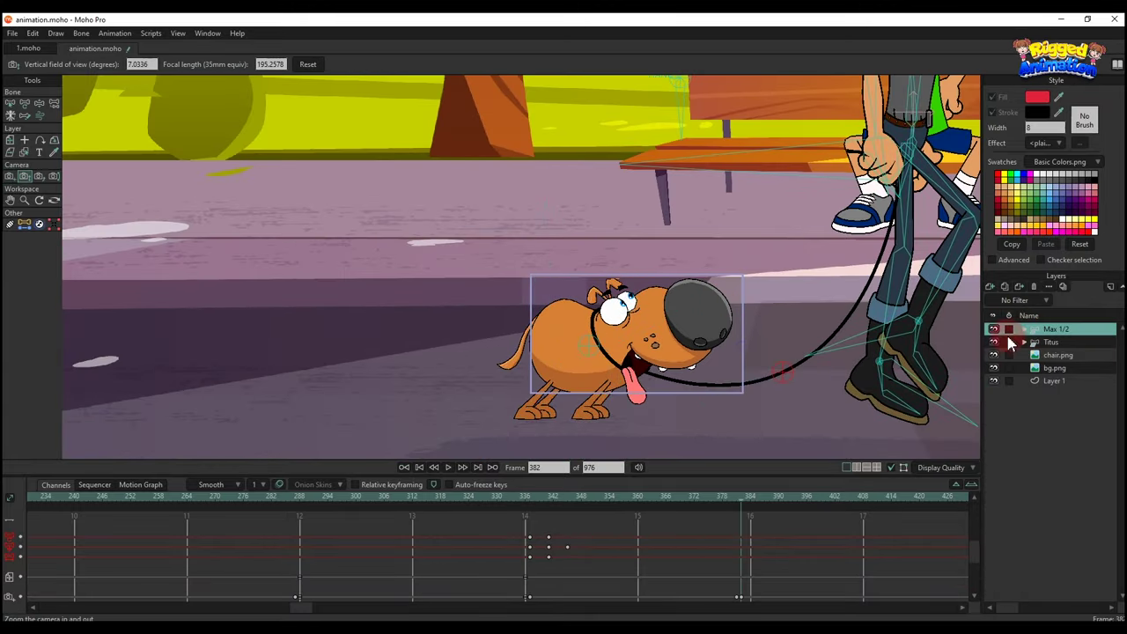
pyautogui.rightClick(1036, 333)
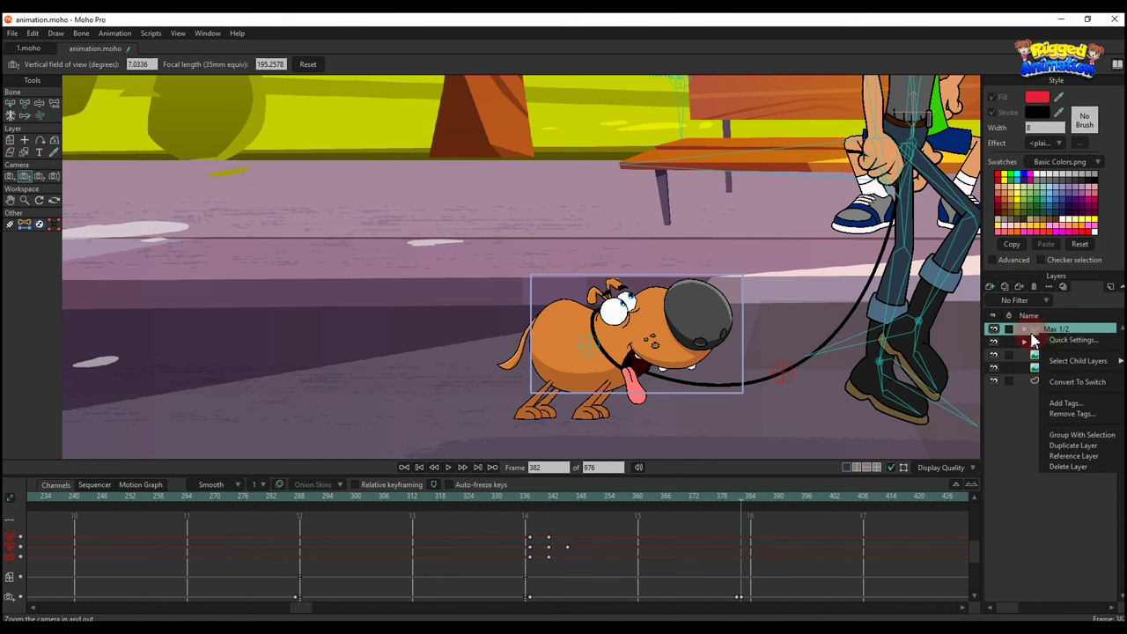
pyautogui.click(1039, 339)
pyautogui.click(994, 370)
pyautogui.scroll(-2, 710, 327)
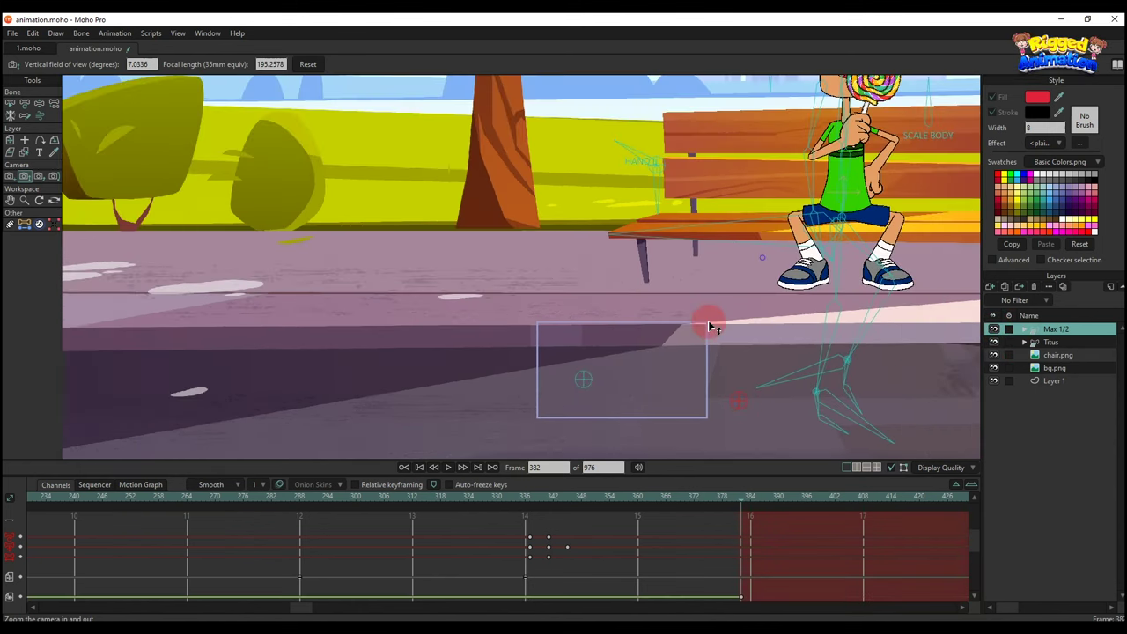
# - Reframe the camera at frame 382 as a close-up of Titus licking his lollipop, and play the shot
pyautogui.press('4')
pyautogui.moveTo(745, 308); pyautogui.dragTo(721, 348)
pyautogui.scroll(3, 721, 348)
pyautogui.press('5')
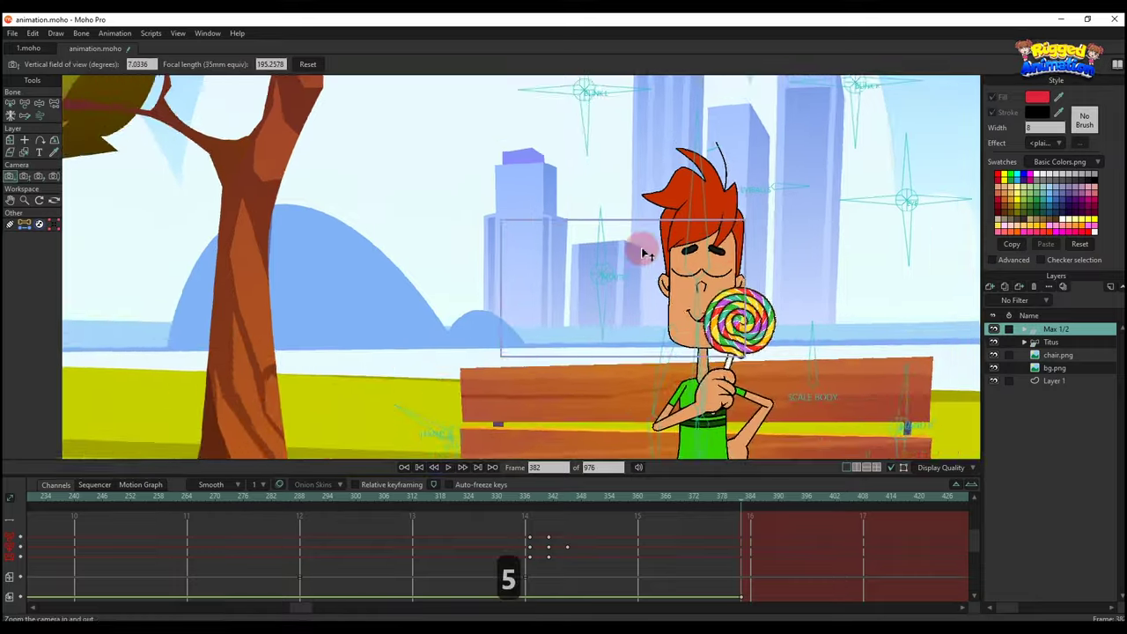
pyautogui.moveTo(644, 252); pyautogui.dragTo(485, 249)
pyautogui.press('4')
pyautogui.scroll(2, 678, 315)
pyautogui.press('5')
pyautogui.press('5')
pyautogui.scroll(-2, 653, 309)
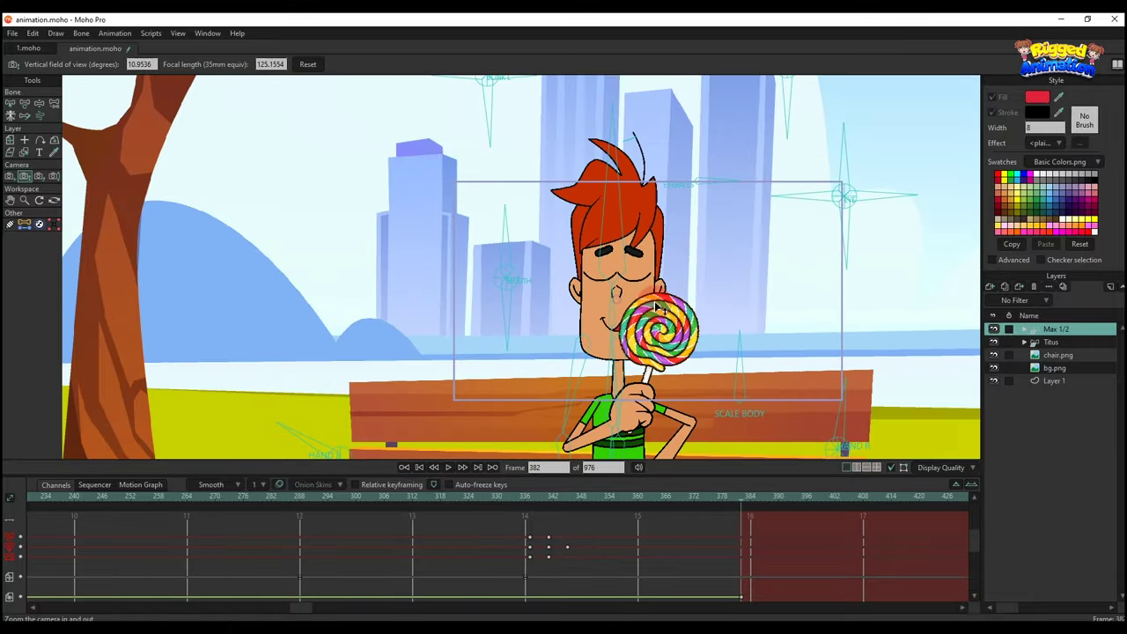
pyautogui.scroll(2, 656, 306)
pyautogui.press('5')
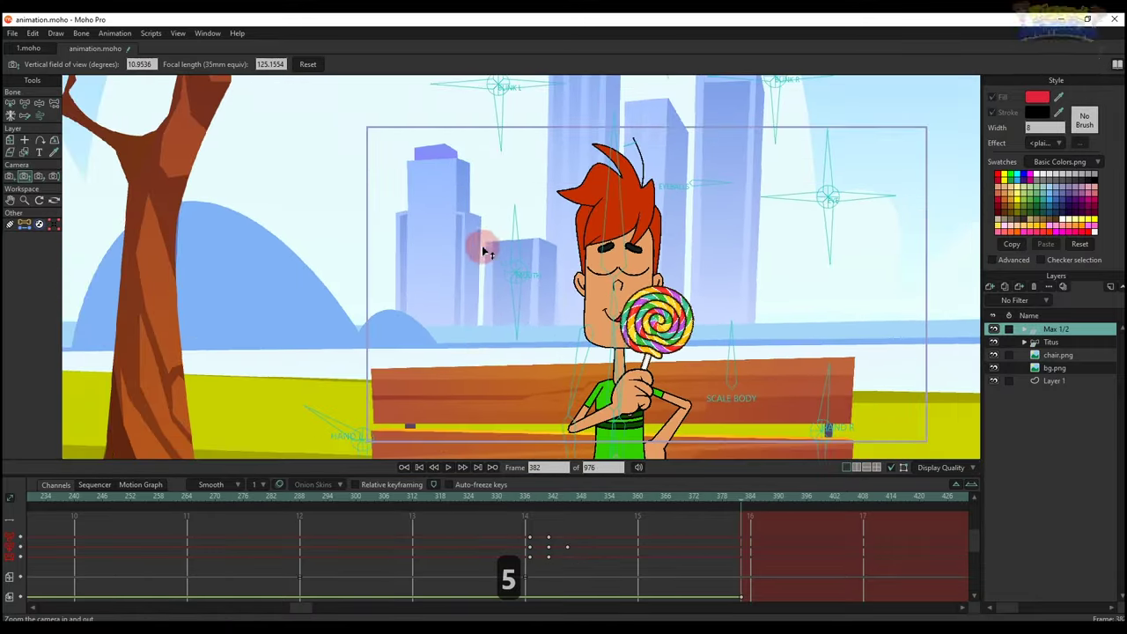
pyautogui.moveTo(557, 308); pyautogui.dragTo(621, 309)
pyautogui.press('4')
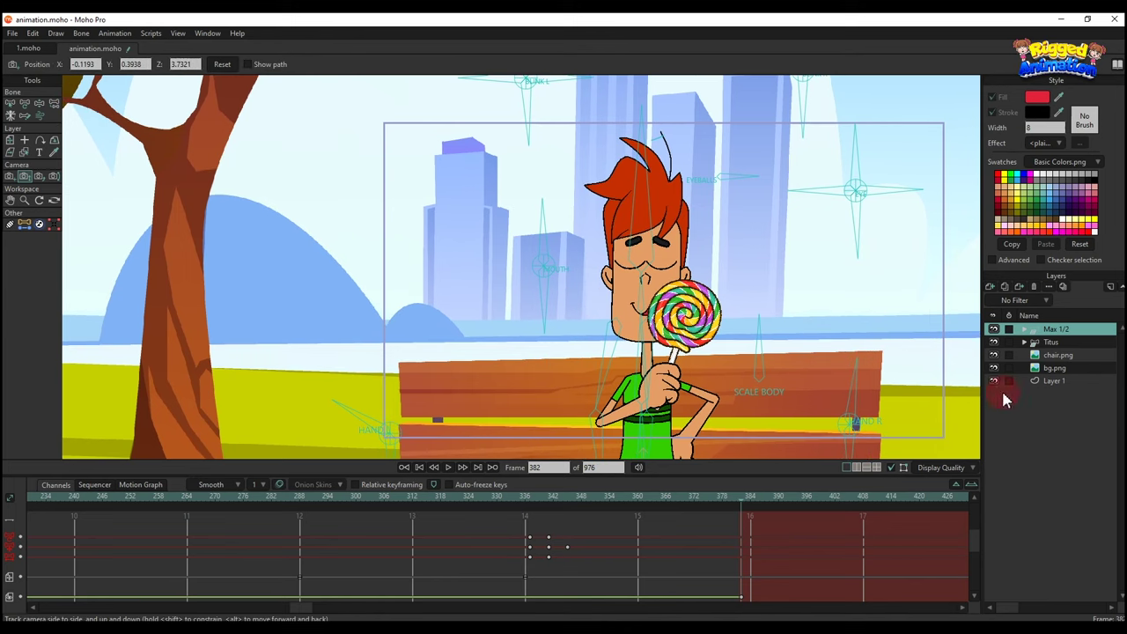
pyautogui.click(740, 528)
pyautogui.press('space')
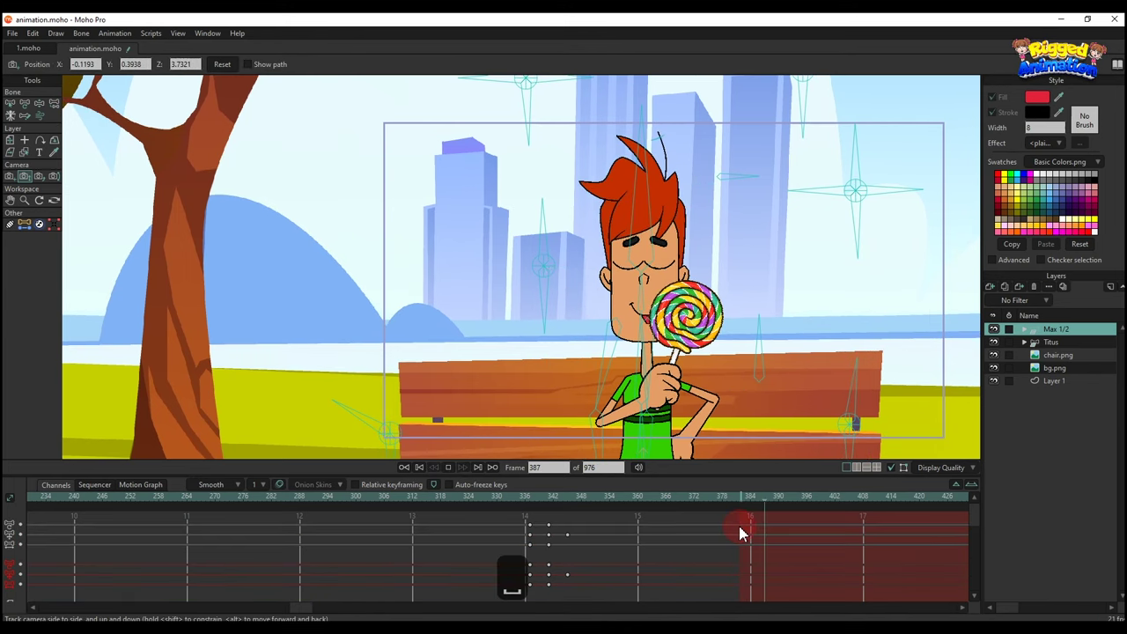
pyautogui.press('space')
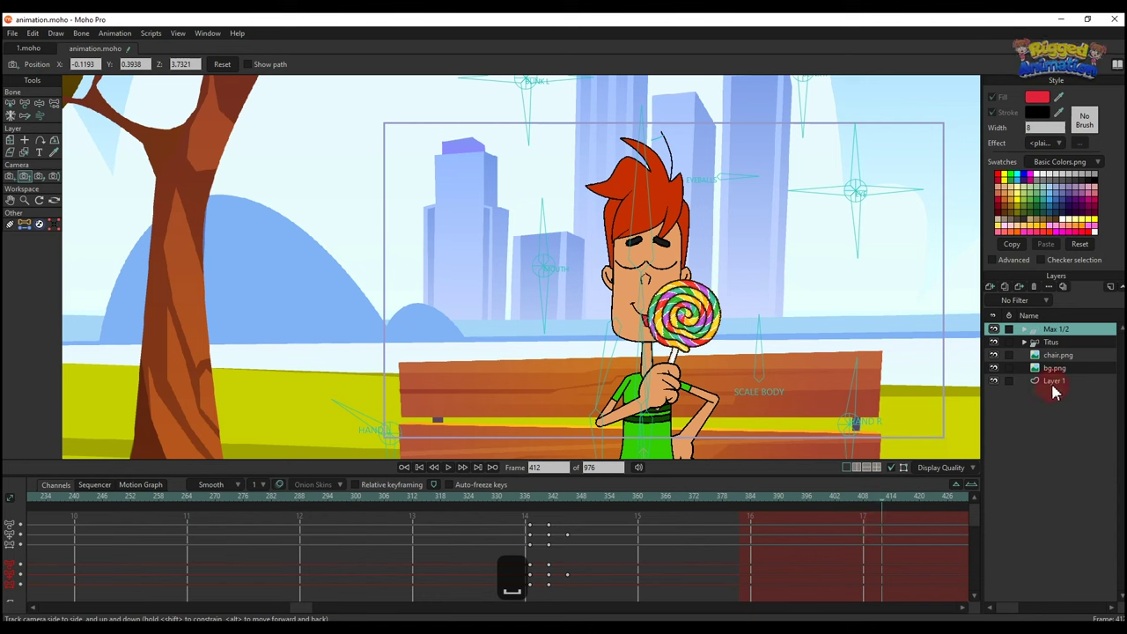
# - Key Titus's whole pose at frames 412 and 419, opening his eyes at 419, and play the animation
pyautogui.click(1053, 341)
pyautogui.hotkey('ctrl', 'f')
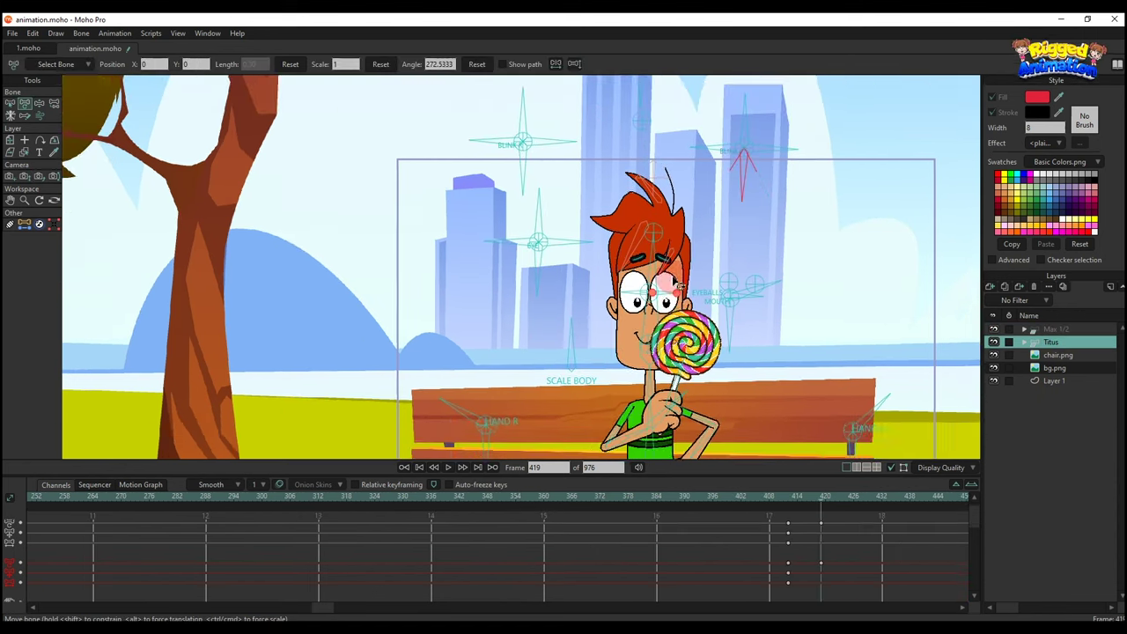
pyautogui.hotkey('ctrl', 'f')
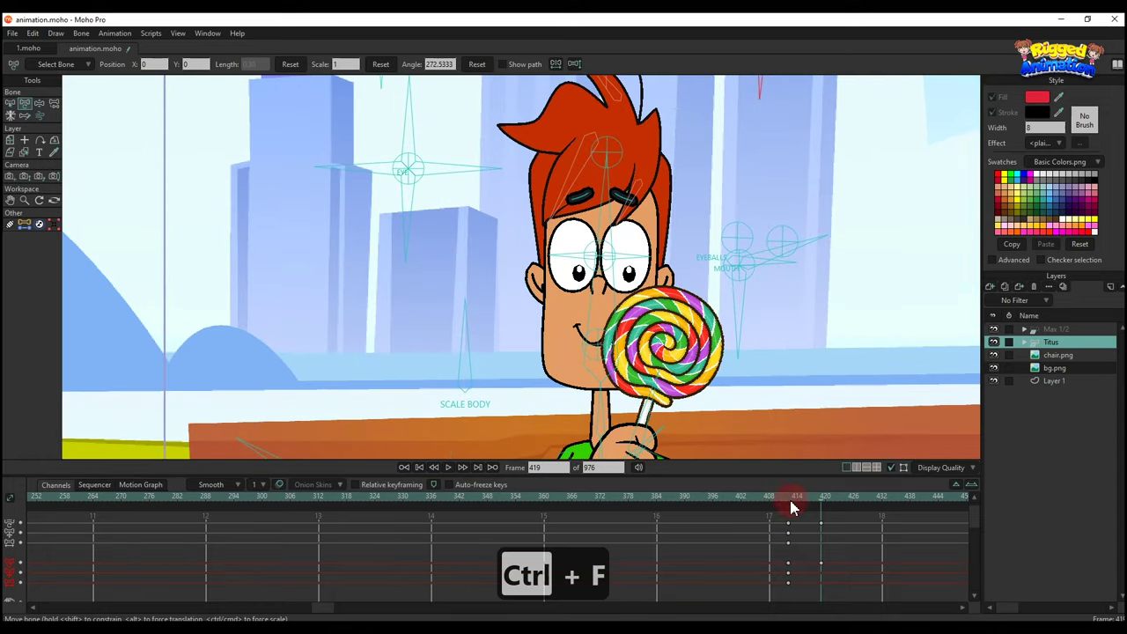
pyautogui.press('space')
pyautogui.press('space')
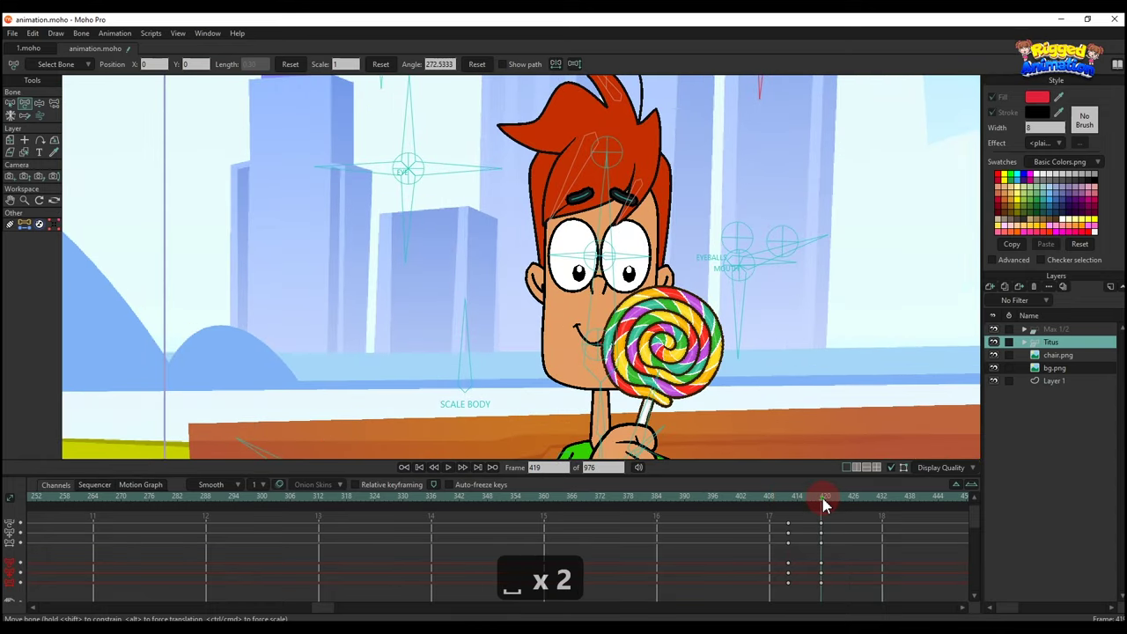
# - At frame 424, rotate the mouth control bone to 129.3334° for pursed lips, and set the mouth key at frame 419 to Step interpolation
pyautogui.moveTo(824, 505); pyautogui.dragTo(848, 509)
pyautogui.click(798, 265)
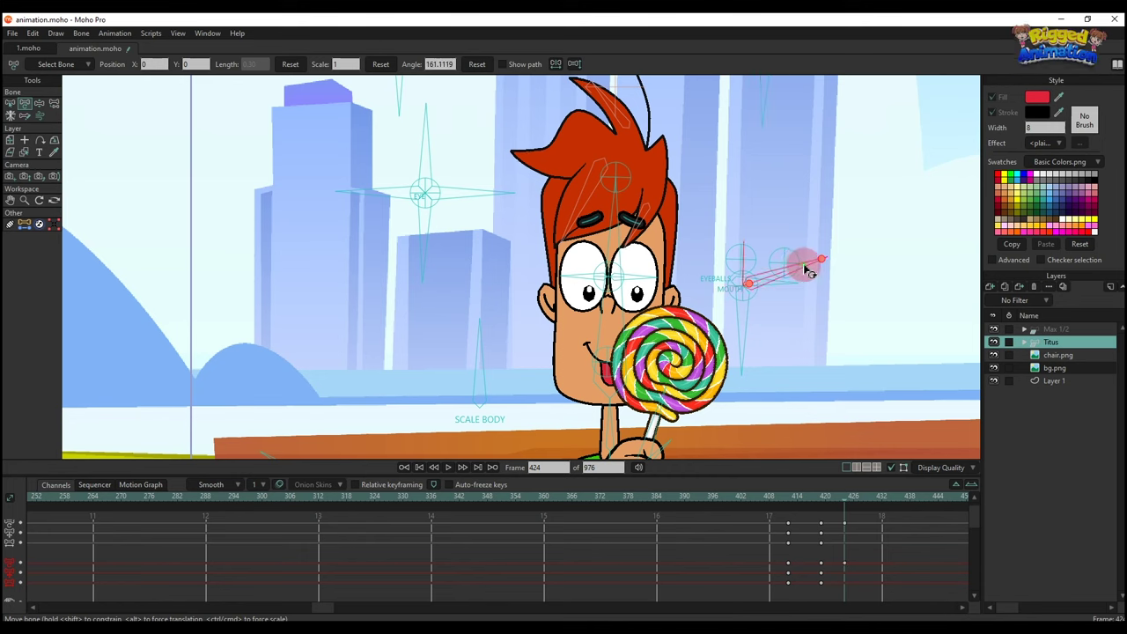
pyautogui.moveTo(807, 269)
pyautogui.mouseDown()
pyautogui.moveTo(800, 252)
pyautogui.moveTo(762, 252)
pyautogui.moveTo(782, 254)
pyautogui.mouseUp()
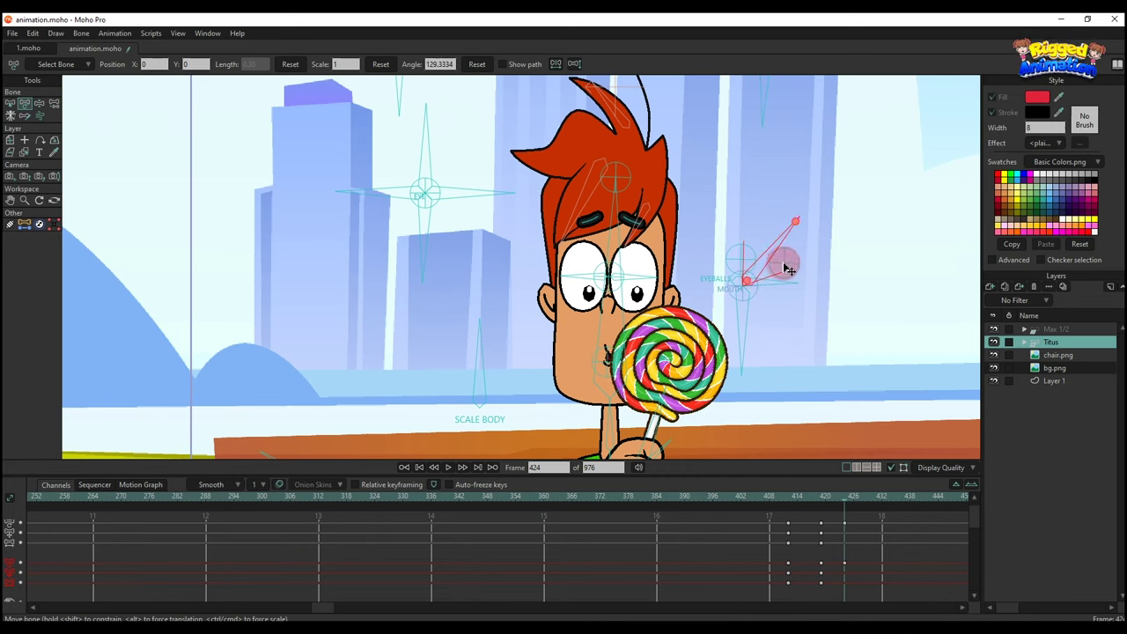
pyautogui.rightClick(824, 566)
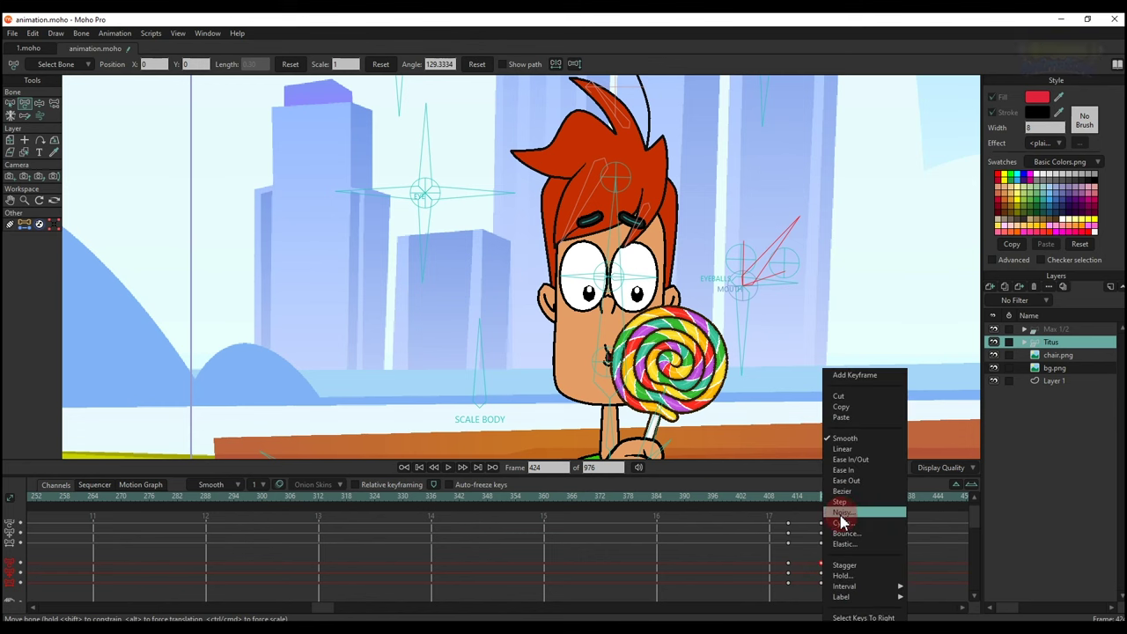
pyautogui.click(866, 502)
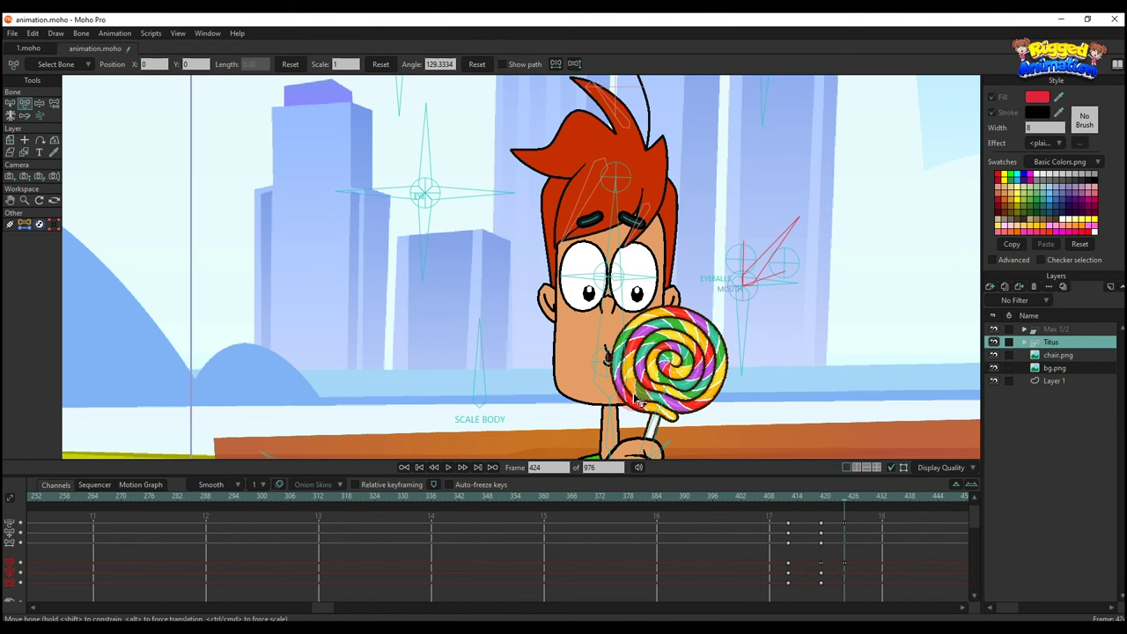
# - At frame 424, tilt Titus's head, move the lollipop hand away from his mouth and adjust his eyeballs, and play the motion
pyautogui.scroll(-5, 624, 392)
pyautogui.moveTo(625, 389); pyautogui.dragTo(639, 365)
pyautogui.scroll(4, 641, 319)
pyautogui.moveTo(627, 319); pyautogui.dragTo(620, 318)
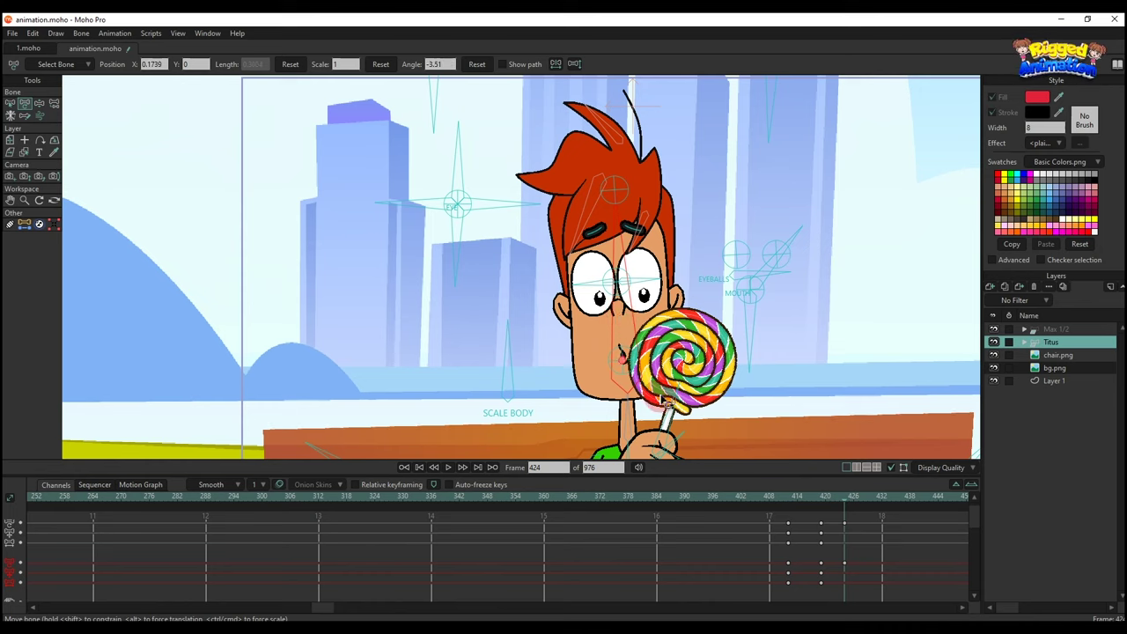
pyautogui.moveTo(671, 444); pyautogui.dragTo(686, 382)
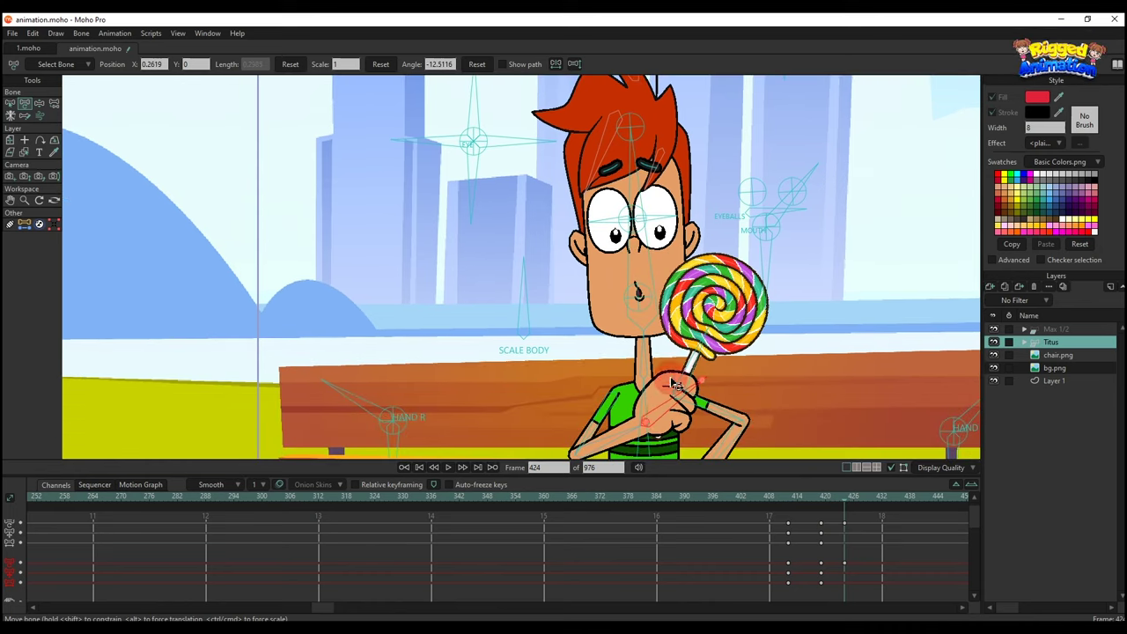
pyautogui.click(756, 266)
pyautogui.moveTo(765, 252); pyautogui.dragTo(755, 256)
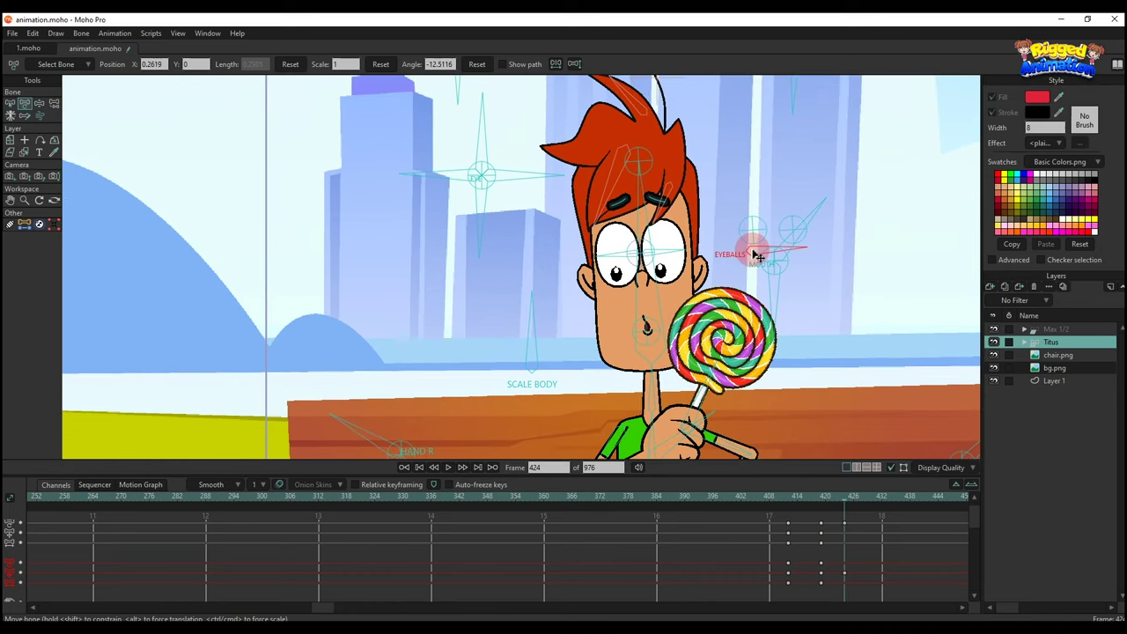
pyautogui.click(790, 498)
pyautogui.press('space')
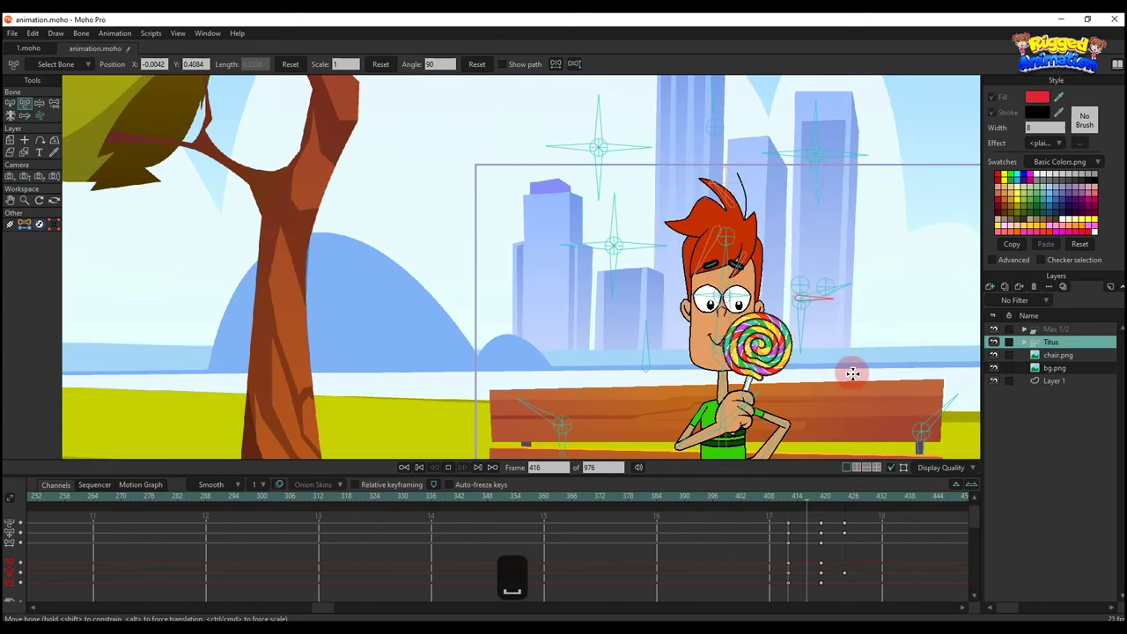
pyautogui.scroll(2, 830, 343)
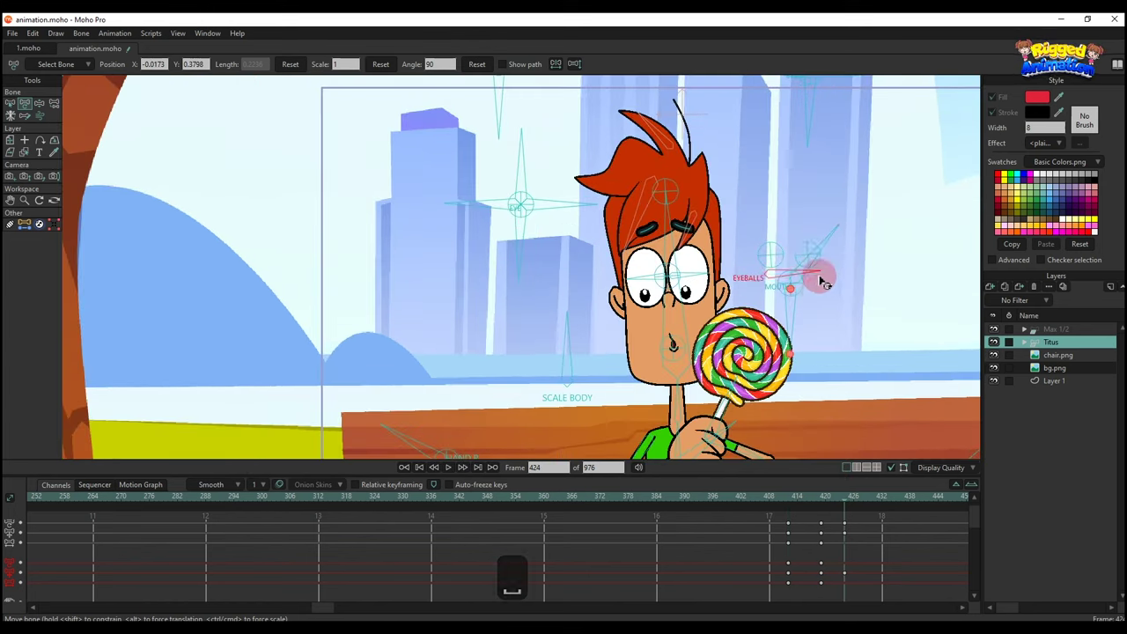
# - Shift Titus's pursed-mouth key from frame 424 to frame 422 and play the animation
pyautogui.press('t')
pyautogui.click(822, 252)
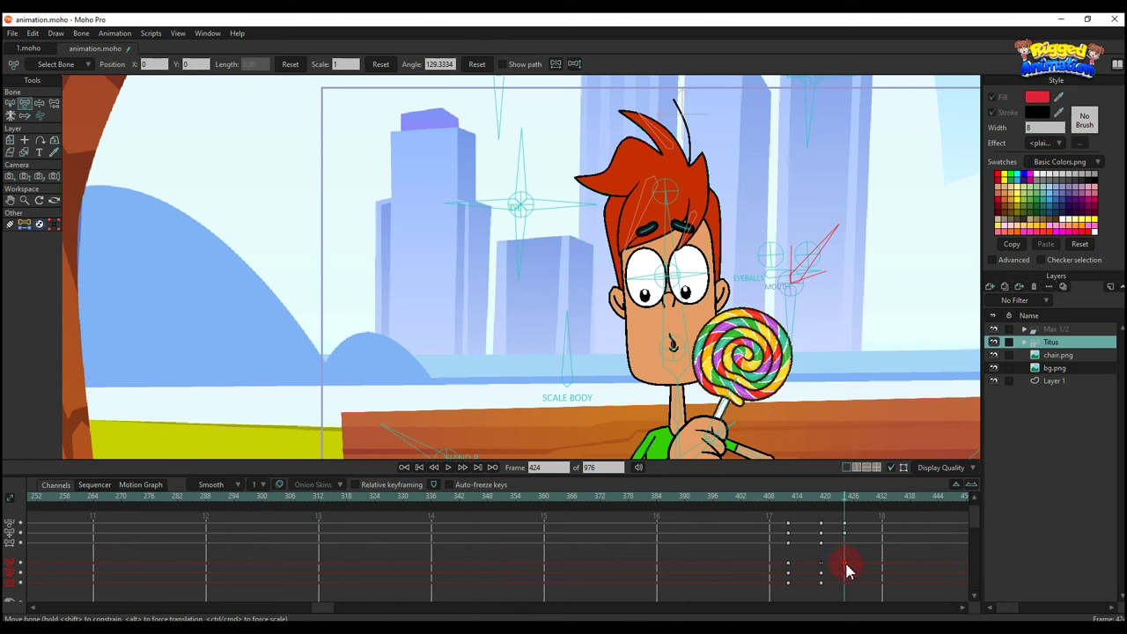
pyautogui.click(789, 497)
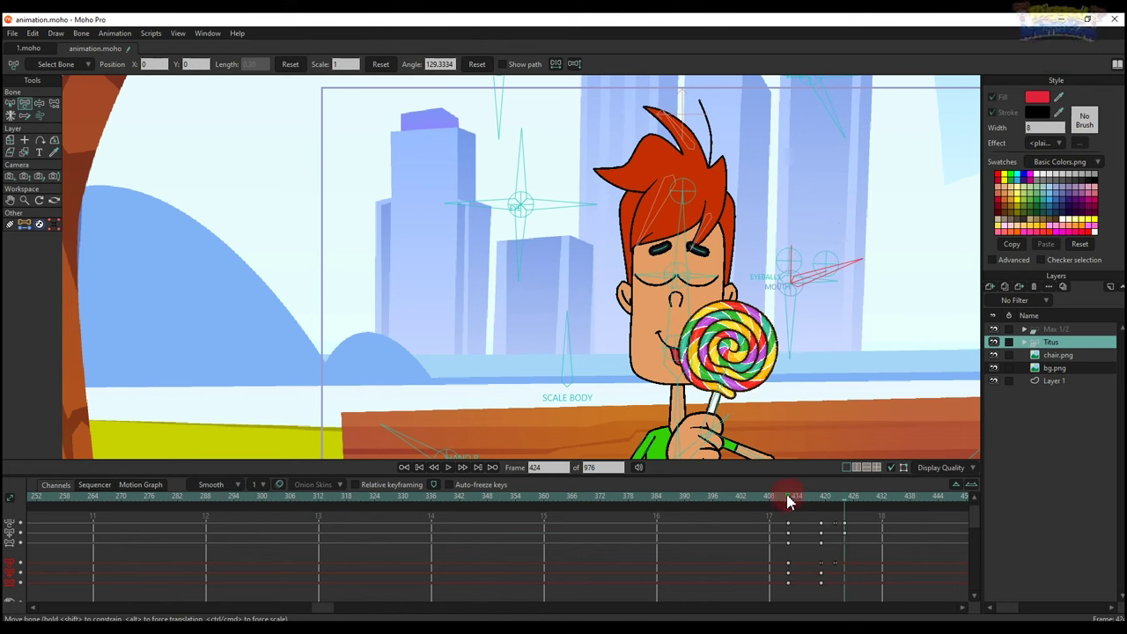
pyautogui.press('space')
pyautogui.press('space')
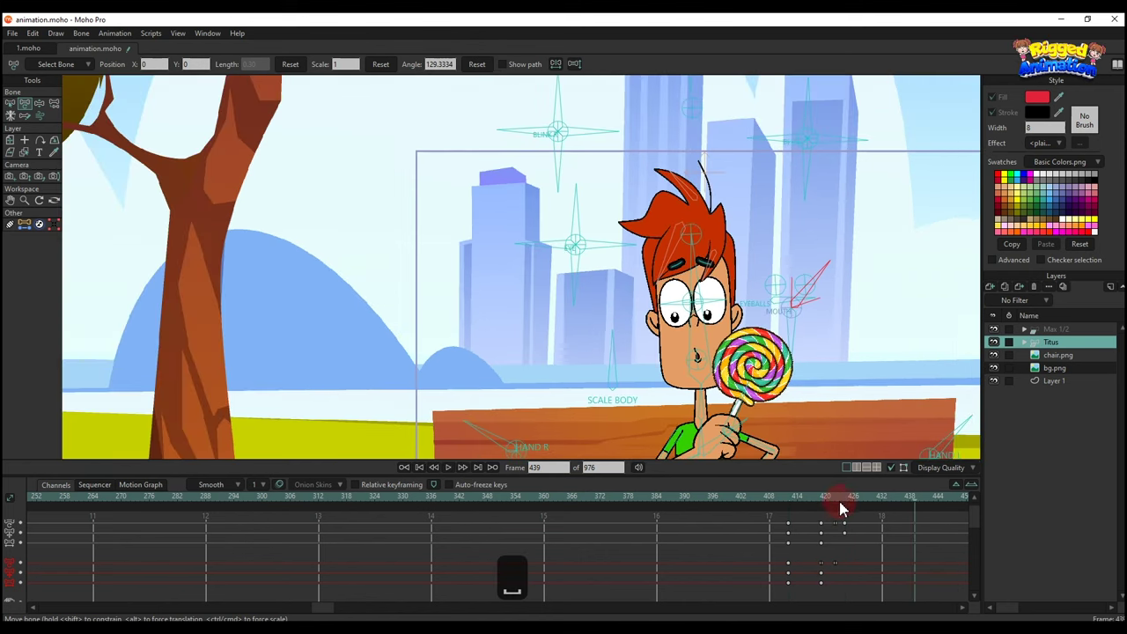
# - Key Titus's whole pose at frame 424 and play the reaction from frame 412
pyautogui.hotkey('ctrl', 'f')
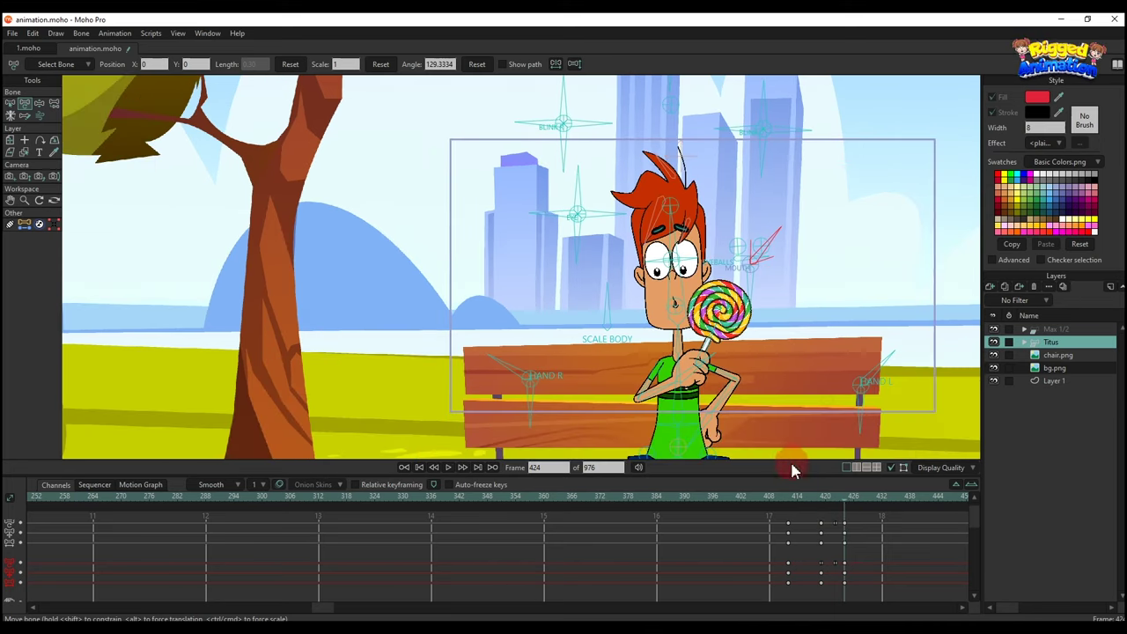
pyautogui.click(788, 497)
pyautogui.press('space')
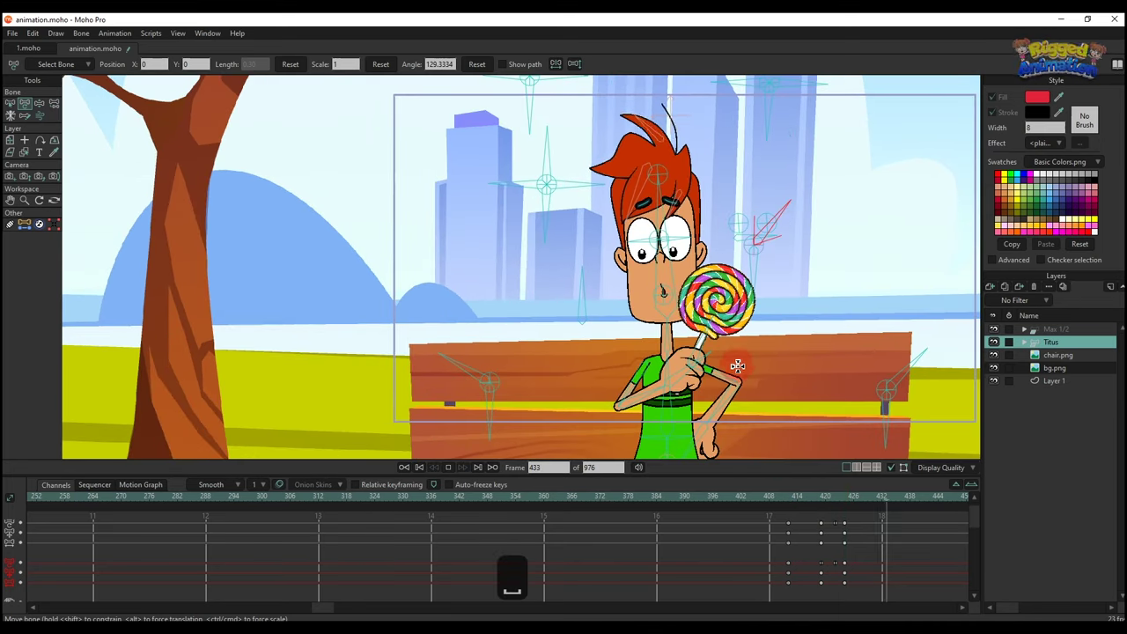
pyautogui.press('space')
# - At frame 421, rotate the SCALE BODY bone to 96.7617° to stretch Titus slightly, and play the animation
pyautogui.moveTo(841, 503); pyautogui.dragTo(832, 503)
pyautogui.press('t')
pyautogui.moveTo(584, 298); pyautogui.dragTo(595, 297)
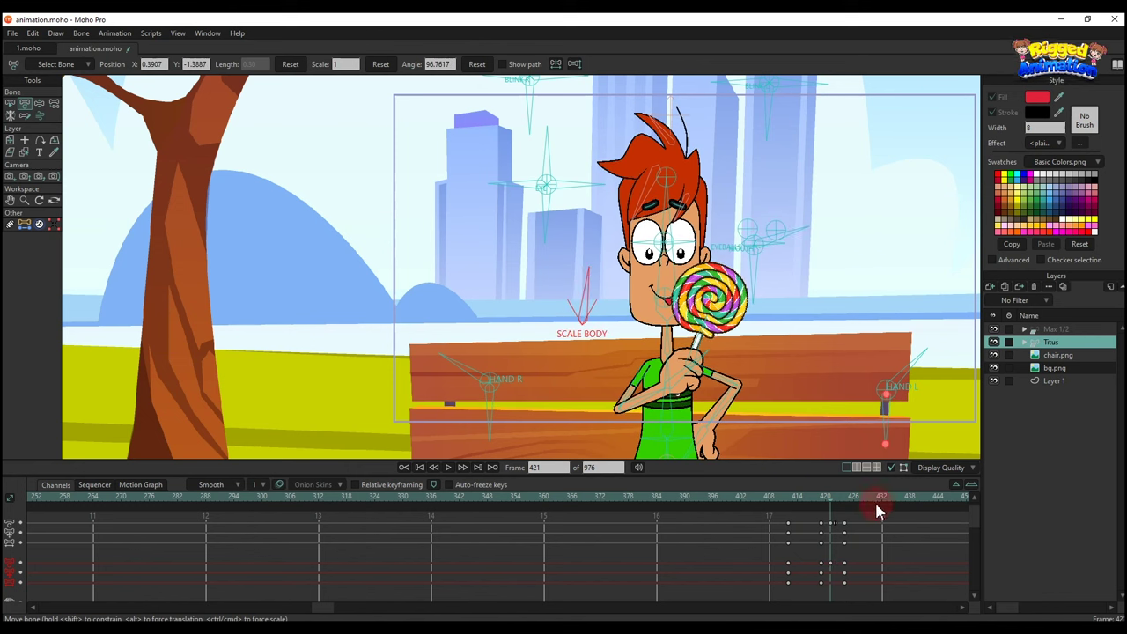
pyautogui.click(793, 502)
pyautogui.press('space')
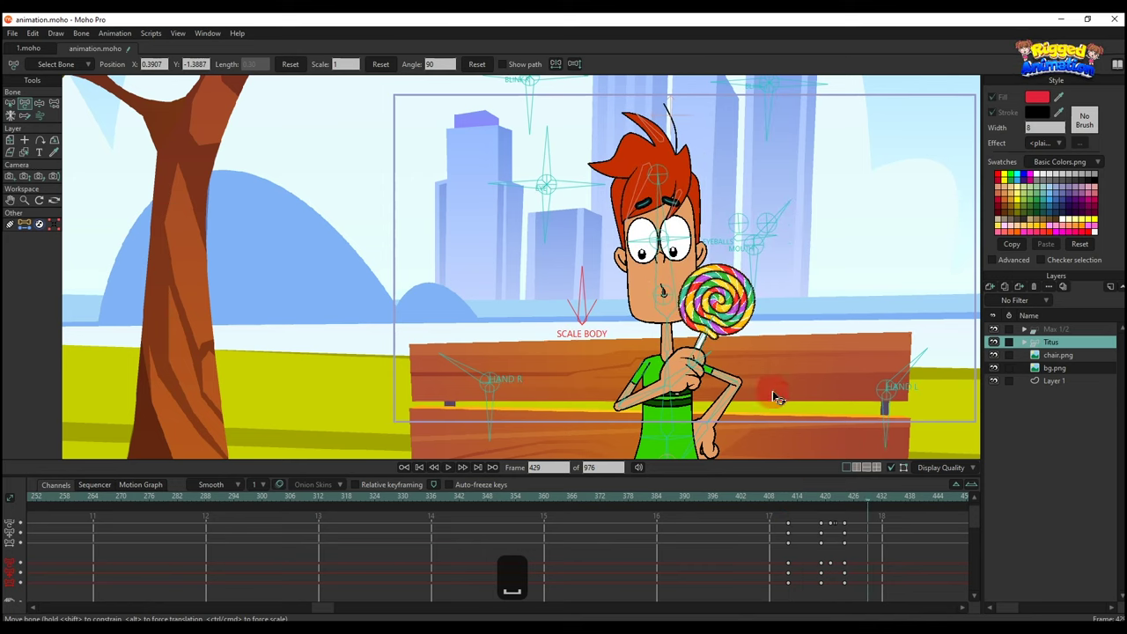
# - Animate Titus's blink with the blink bone: open at frame 429, closed at 432 and 435, open again at 438, and play it
pyautogui.moveTo(772, 393); pyautogui.dragTo(770, 422)
pyautogui.scroll(6, 722, 226)
pyautogui.scroll(-7, 754, 208)
pyautogui.press('t')
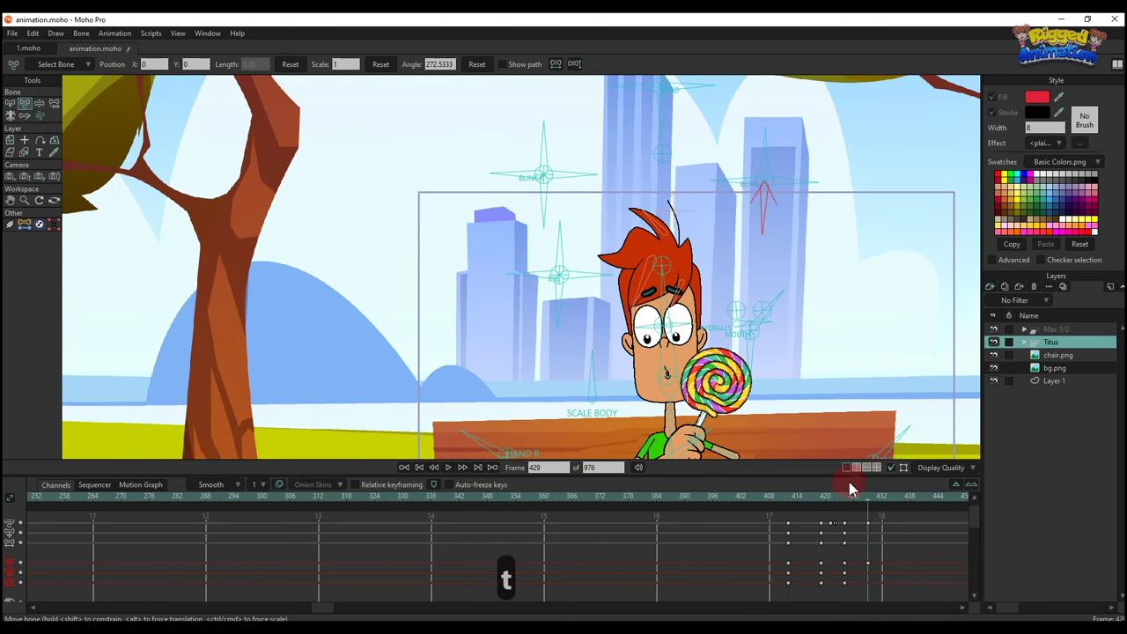
pyautogui.moveTo(841, 276); pyautogui.dragTo(831, 218)
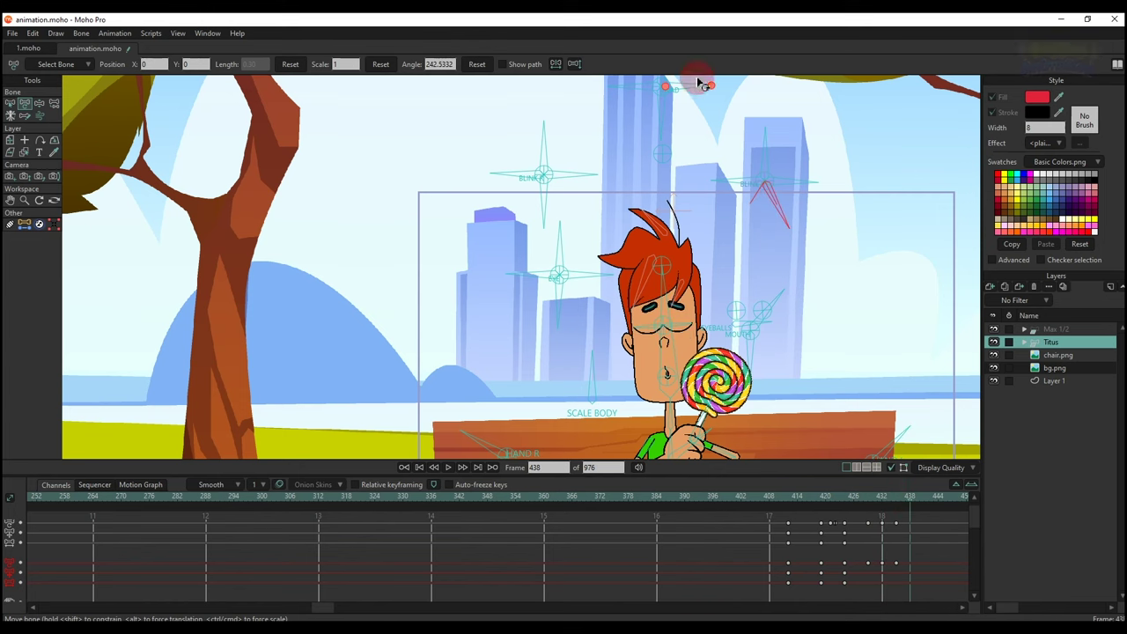
pyautogui.click(477, 63)
pyautogui.moveTo(910, 562); pyautogui.dragTo(821, 557)
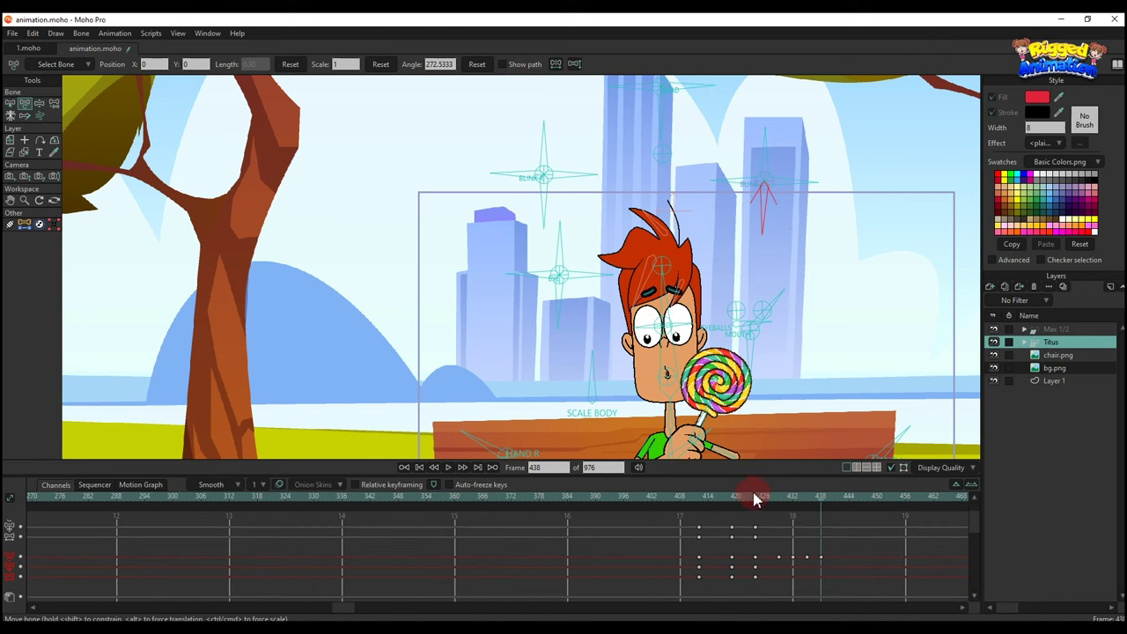
pyautogui.press('space')
pyautogui.press('space')
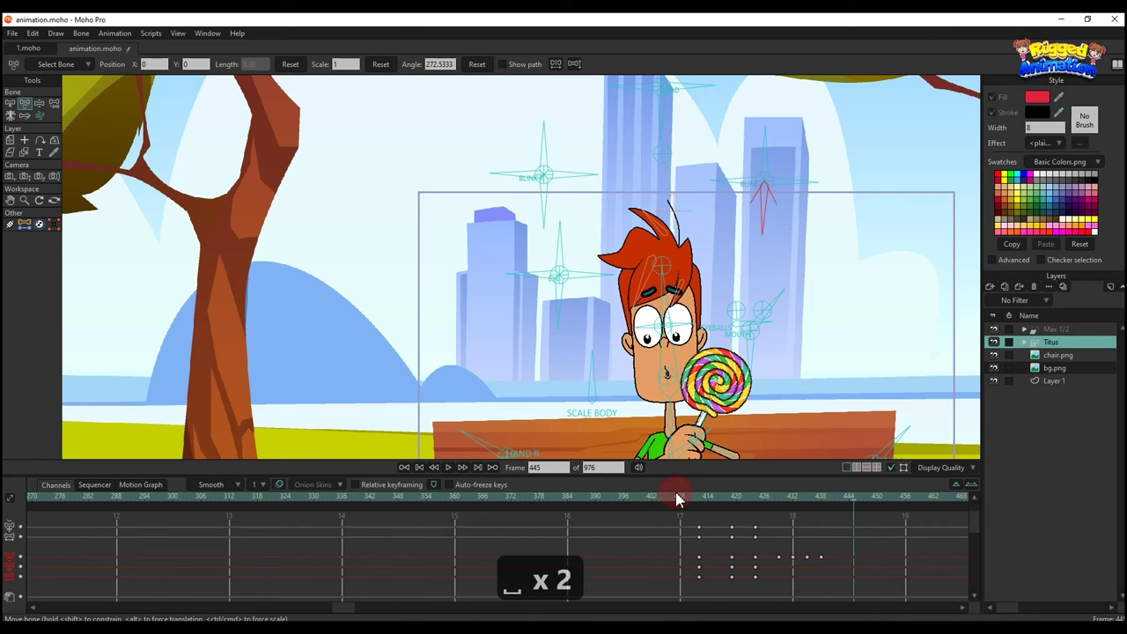
pyautogui.click(686, 500)
pyautogui.press('space')
pyautogui.press('space')
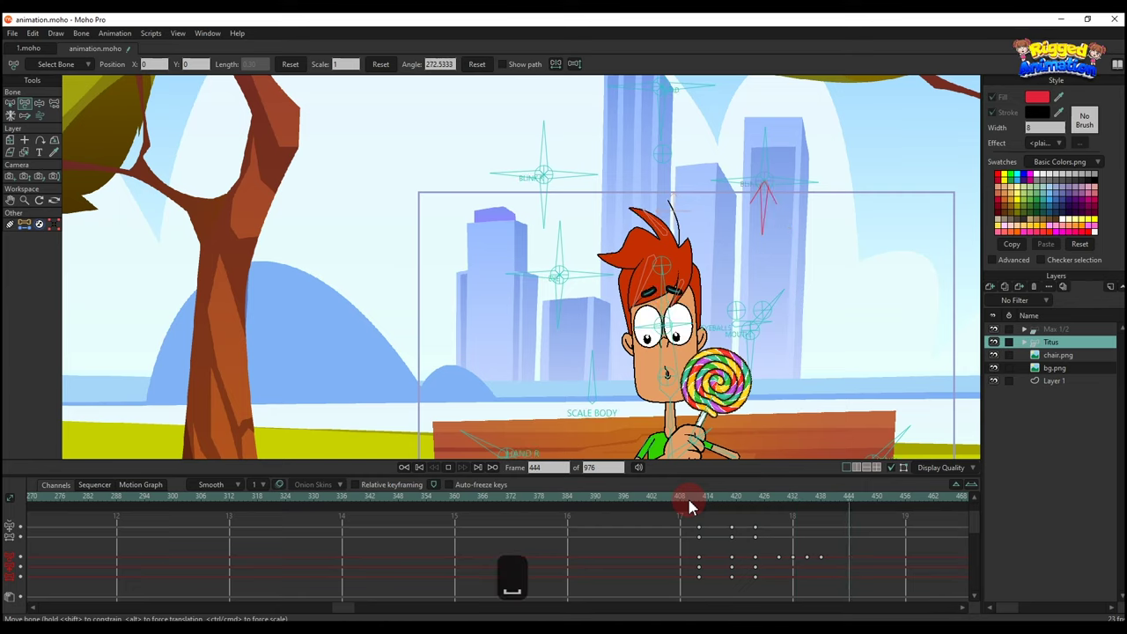
# - Key the camera's position and zoom at frames 444 and 445 to hold the Titus close-up before the cut
pyautogui.press('4')
pyautogui.press('4')
pyautogui.press('5')
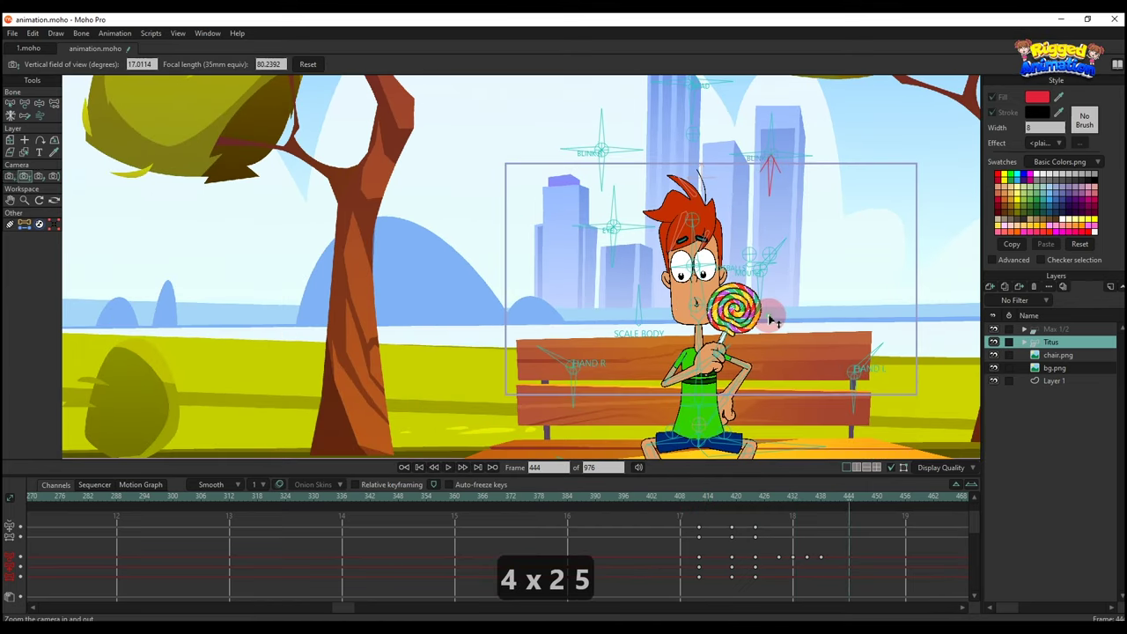
pyautogui.press('4')
pyautogui.press('5')
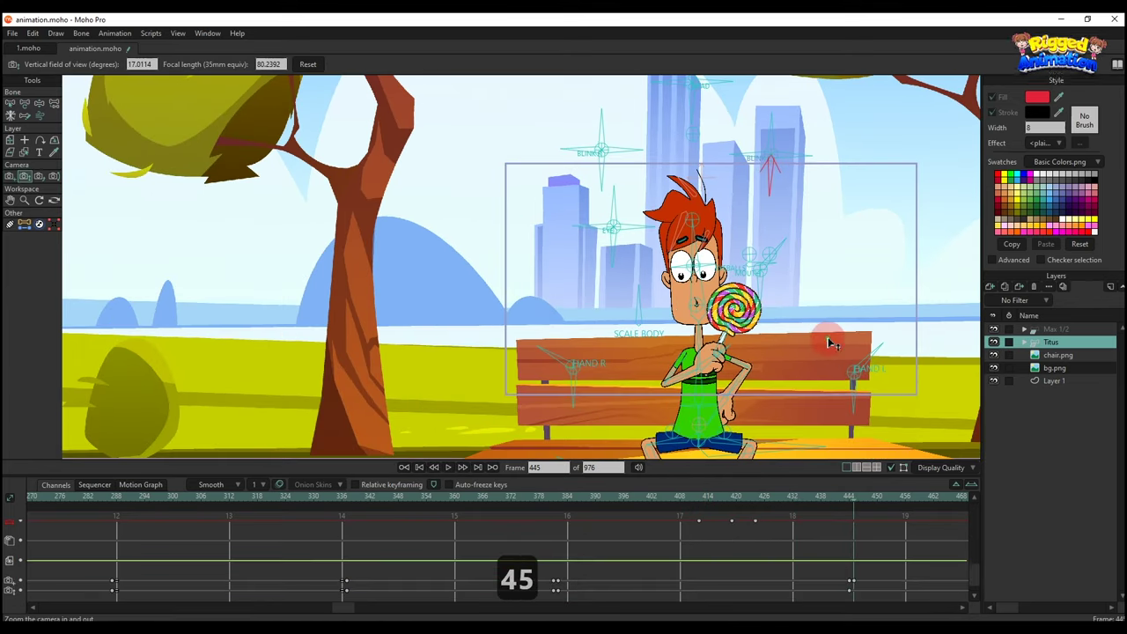
# - At frame 445, zoom the camera out to a 24.9297° field of view and reposition it to frame Titus's whole body on the bench
pyautogui.scroll(-2, 779, 326)
pyautogui.press('5')
pyautogui.moveTo(773, 326); pyautogui.dragTo(654, 246)
pyautogui.press('4')
pyautogui.moveTo(733, 326); pyautogui.dragTo(760, 368)
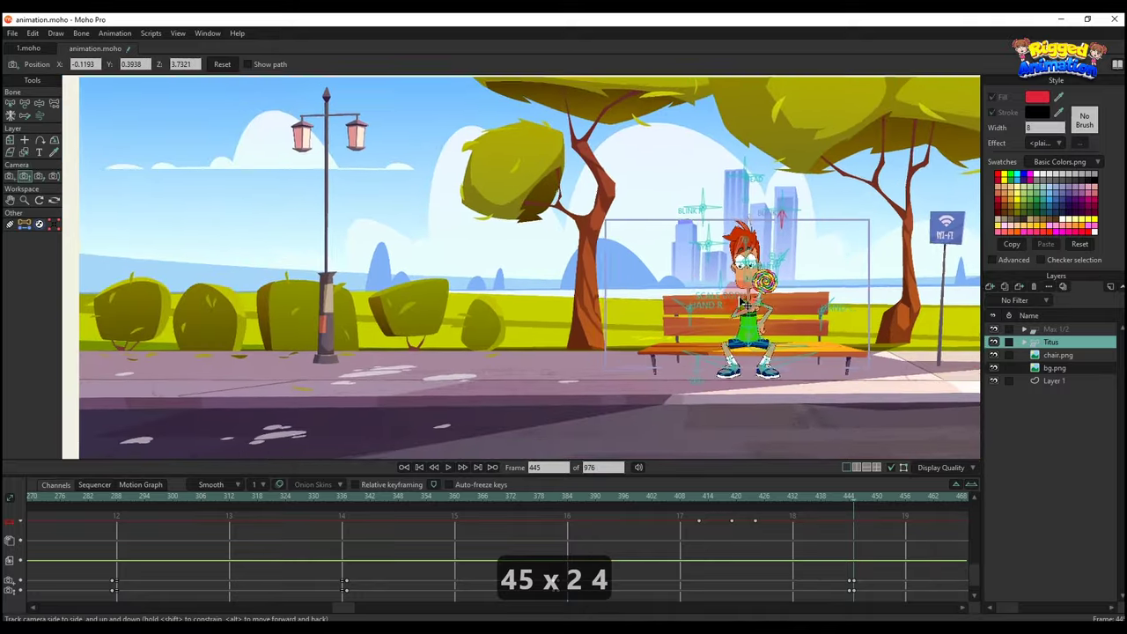
pyautogui.press('5')
pyautogui.press('4')
pyautogui.press('4')
pyautogui.press('5')
pyautogui.press('4')
pyautogui.press('5')
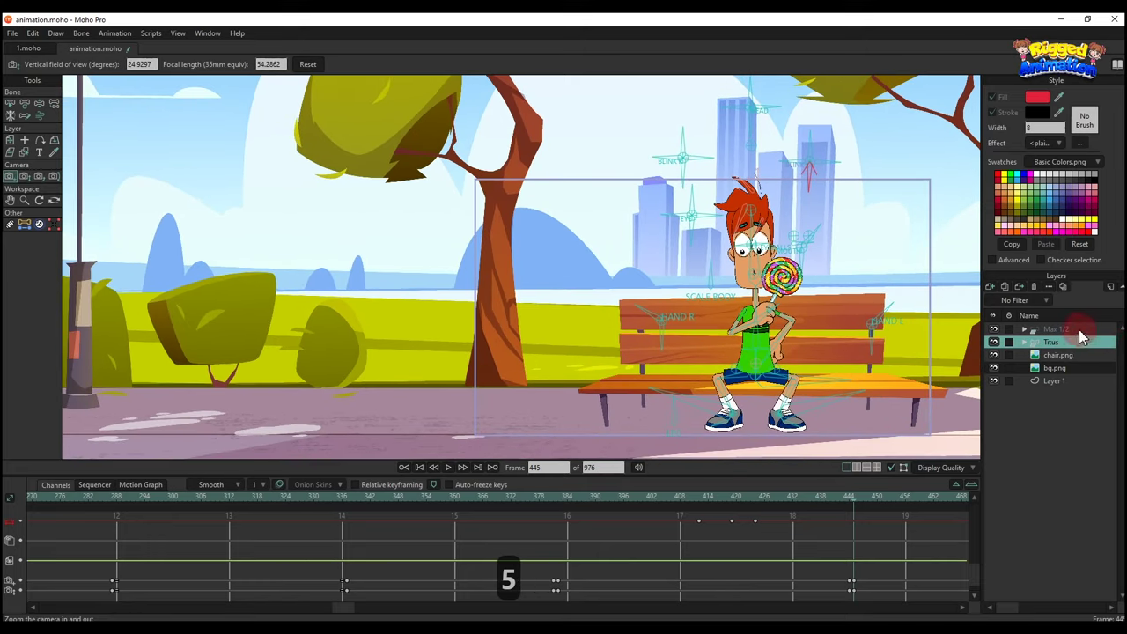
# - Make the Max 1/2 layer visible again at frame 445, so the man and dog return in the wide shot
pyautogui.rightClick(1078, 331)
pyautogui.click(1082, 338)
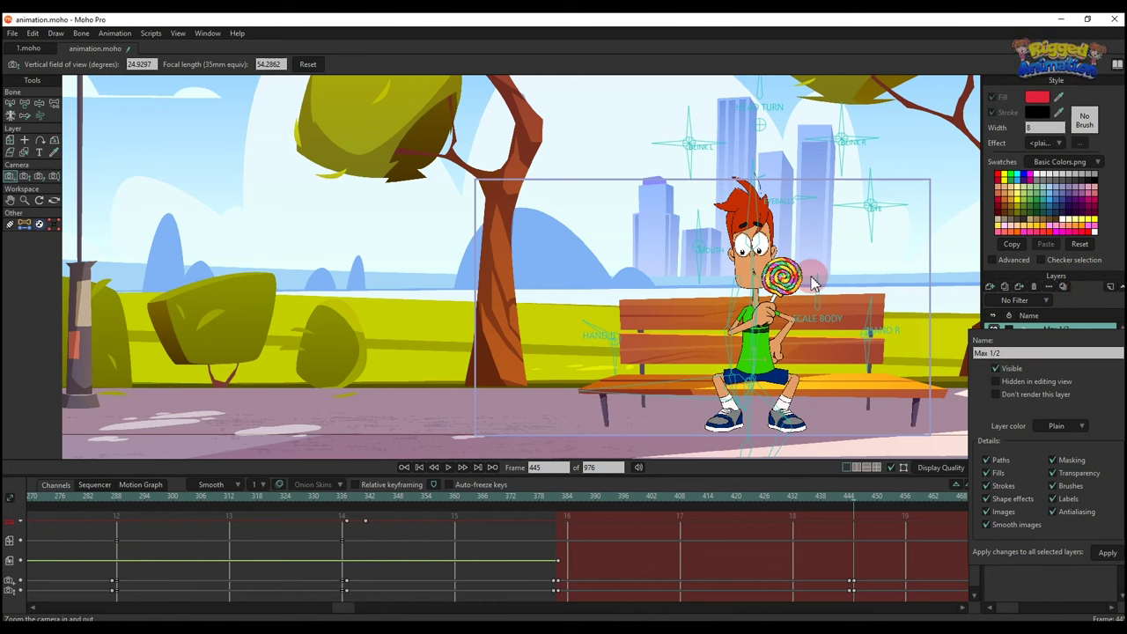
pyautogui.click(1113, 248)
pyautogui.scroll(-2, 787, 262)
pyautogui.moveTo(789, 311); pyautogui.dragTo(757, 297)
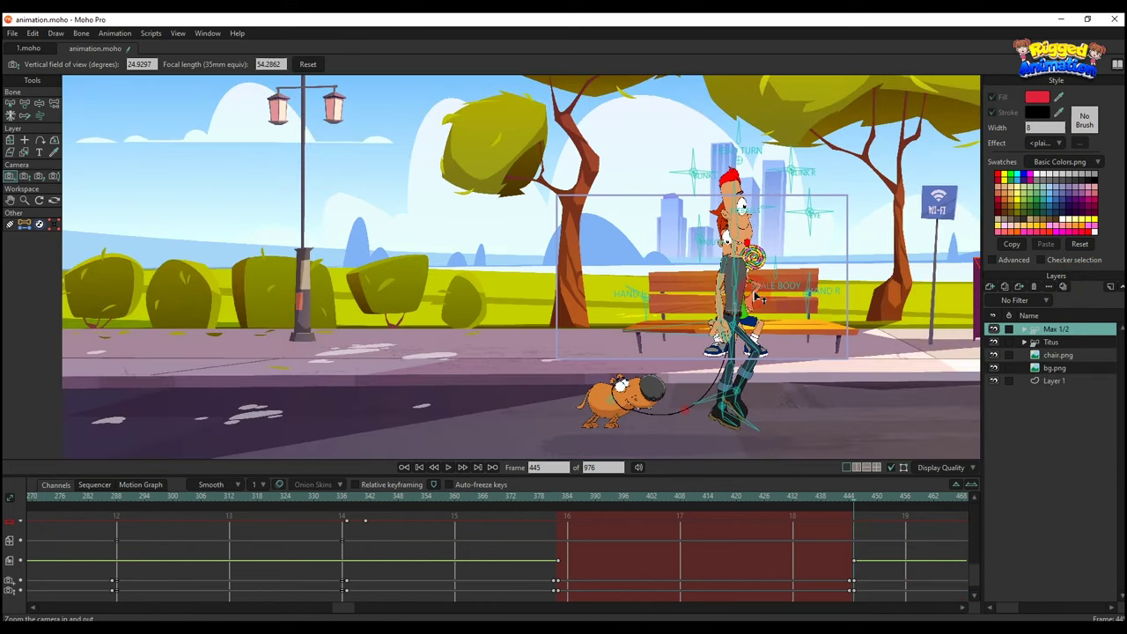
# - Keep a position key for Max 1/2 at frame 444, and move the layer to X 4.58, Y 3.3613 at frame 445
pyautogui.press('m')
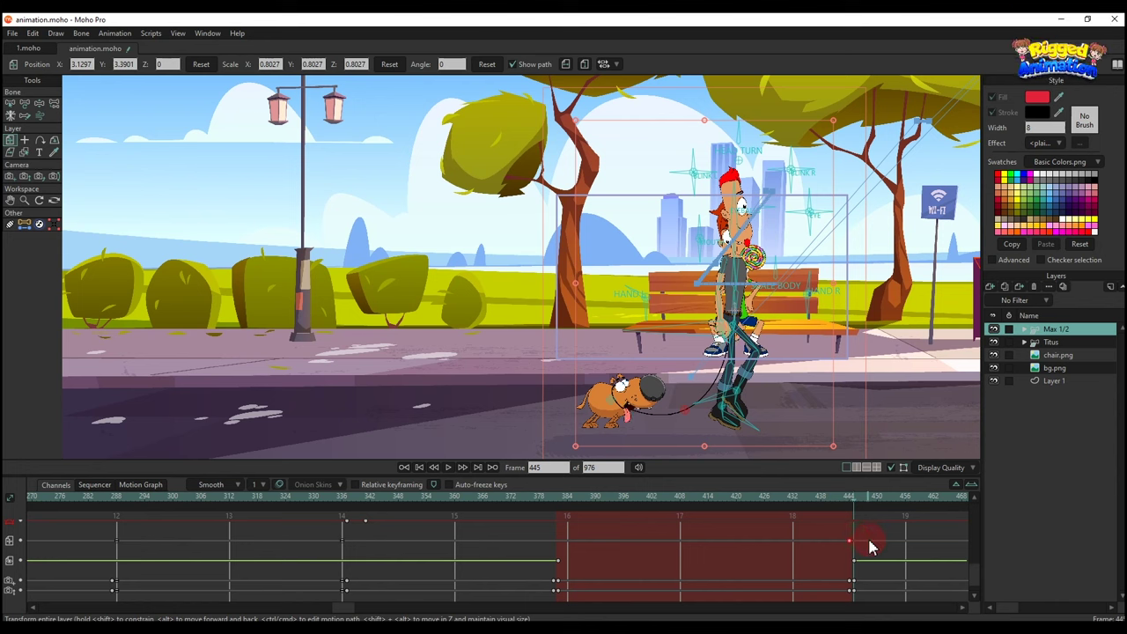
pyautogui.scroll(2, 743, 336)
pyautogui.moveTo(735, 369); pyautogui.dragTo(940, 377)
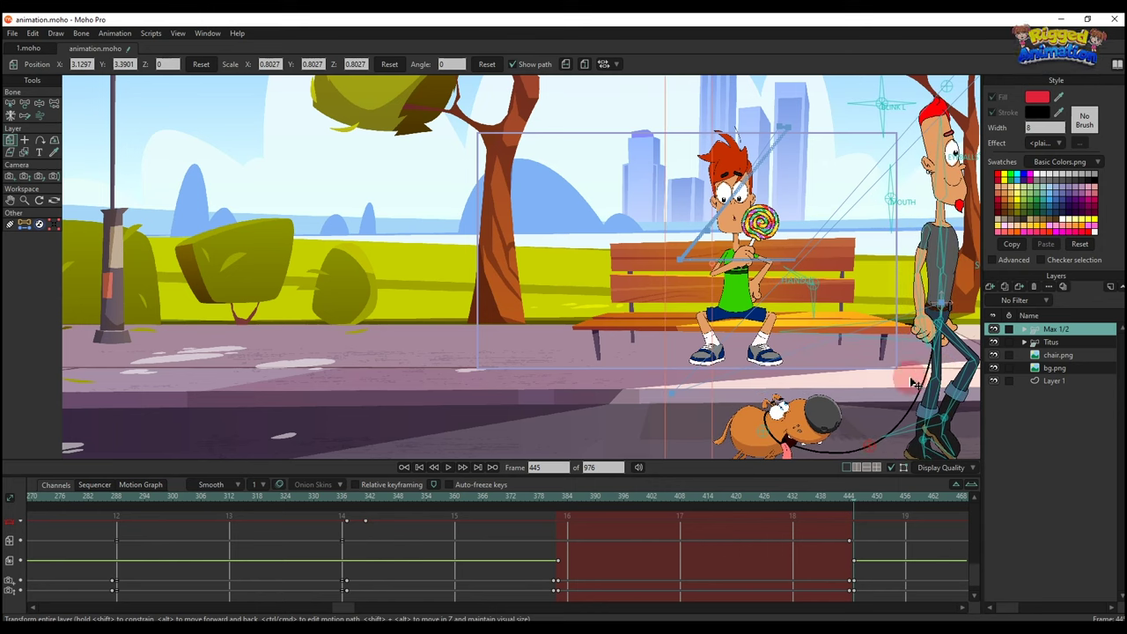
pyautogui.press('y')
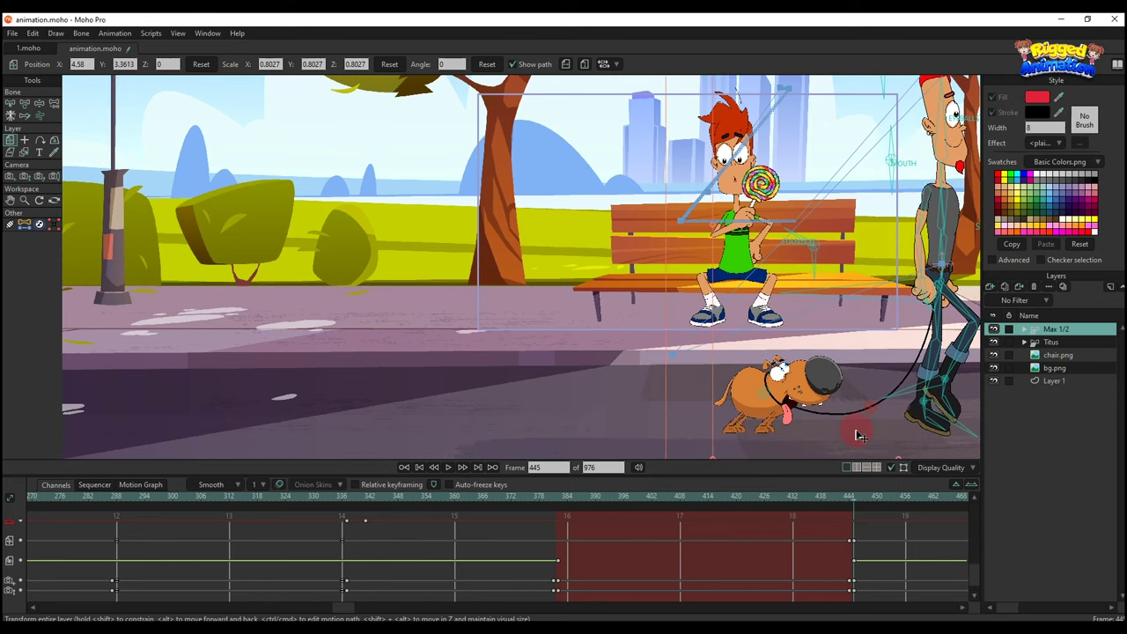
# - Key the man's bones at frames 444 and 445, then move the dog to X -6.0872, Y -4.4405 and adjust the leash curve
pyautogui.hotkey('ctrl', 'f')
pyautogui.scroll(1, 862, 564)
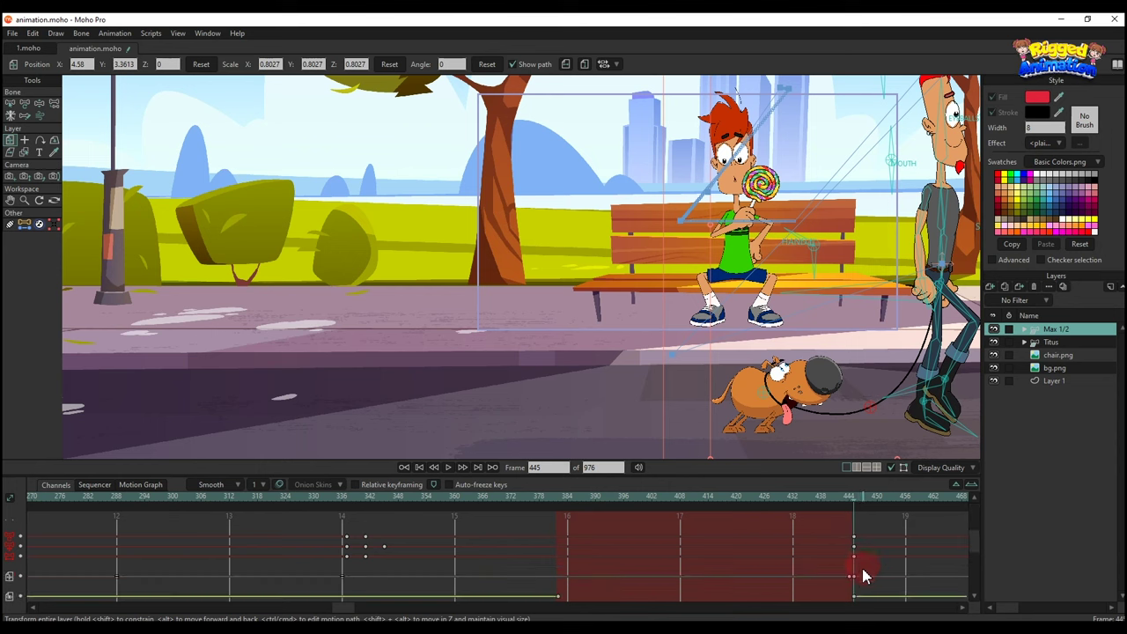
pyautogui.scroll(-1, 846, 515)
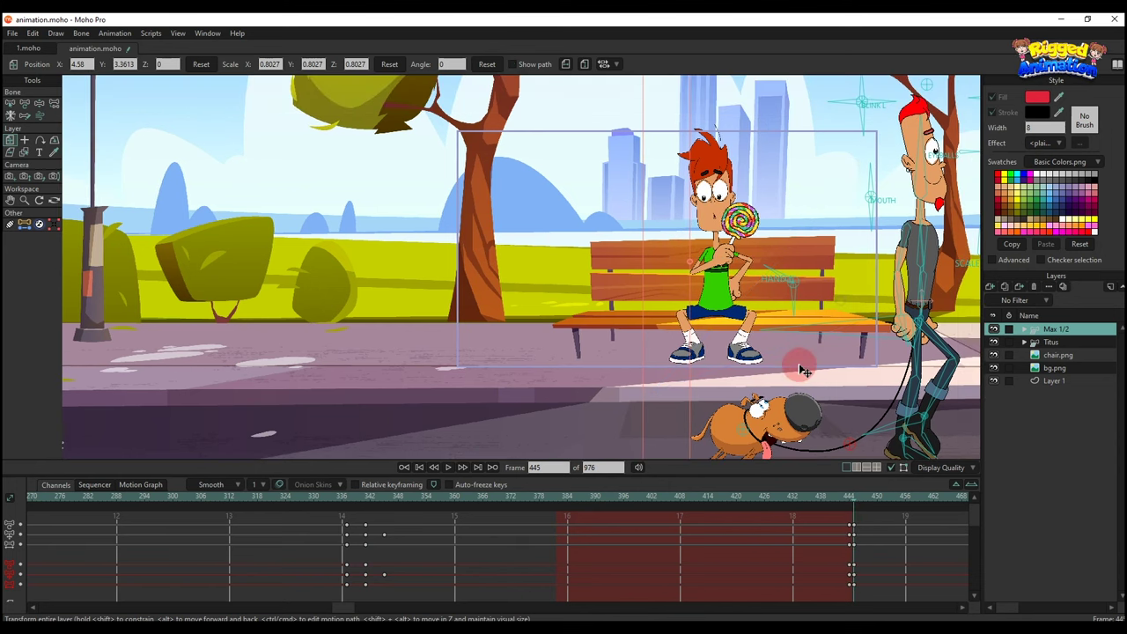
pyautogui.press('t')
pyautogui.click(667, 399)
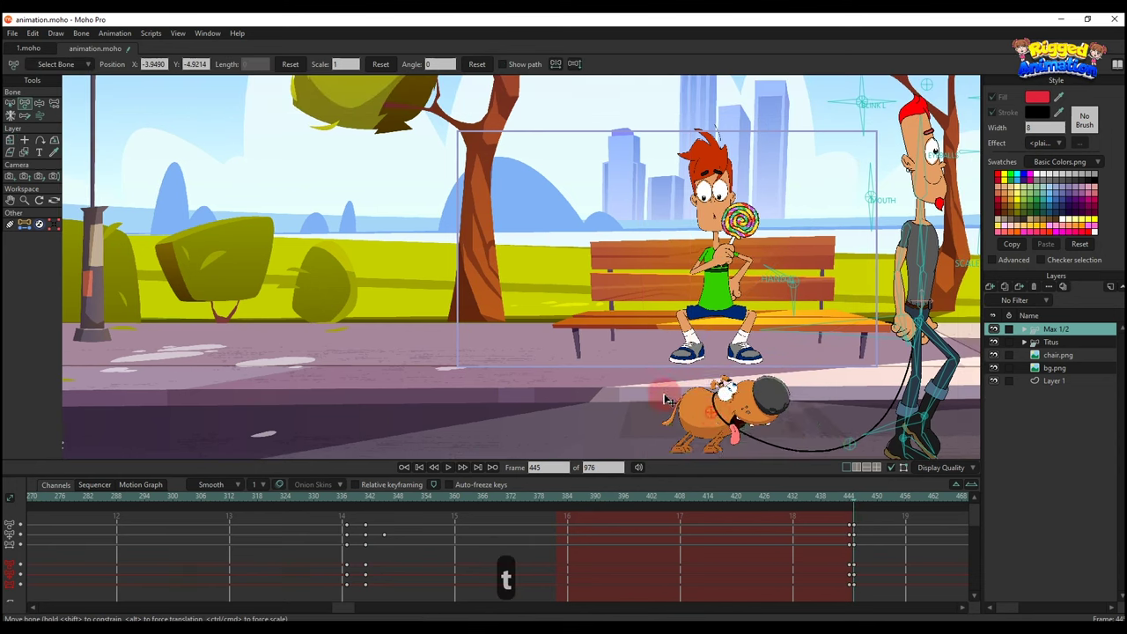
pyautogui.moveTo(667, 399); pyautogui.dragTo(608, 393)
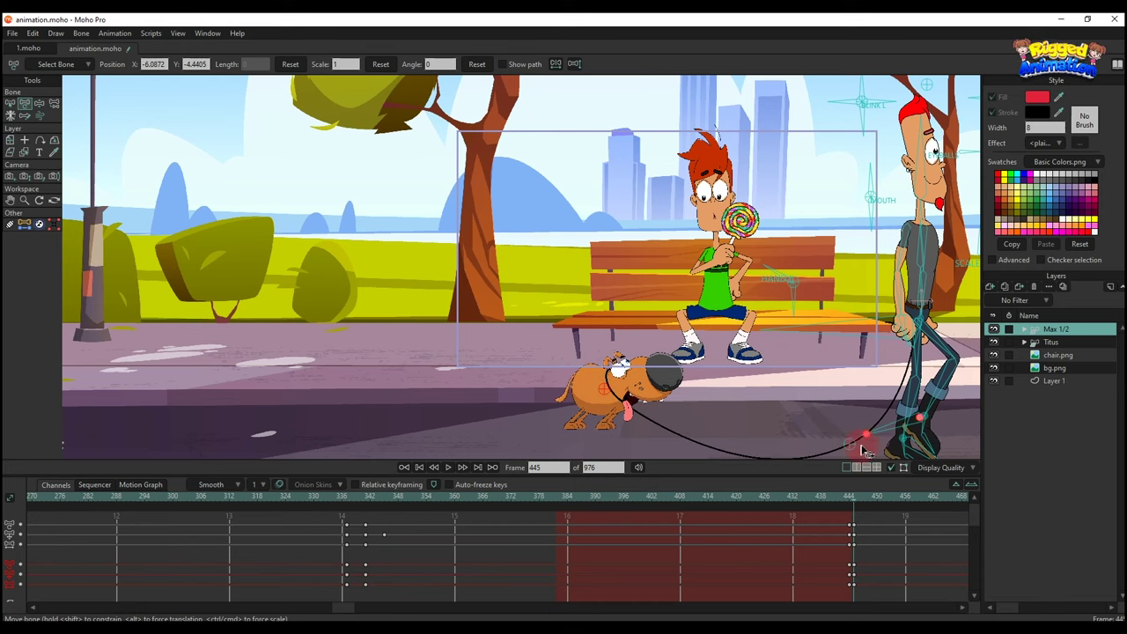
pyautogui.moveTo(866, 450); pyautogui.dragTo(850, 412)
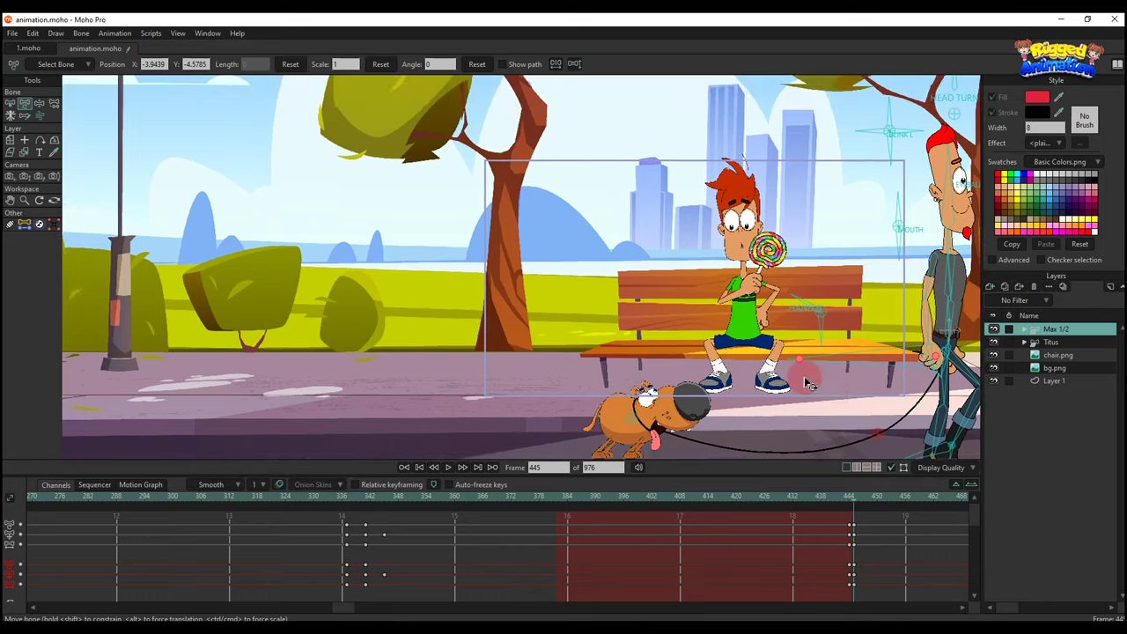
# - Set the camera's field of view to 24.2334° at frame 445 and reposition it to include Titus and the dog
pyautogui.press('4')
pyautogui.press('5')
pyautogui.moveTo(766, 317); pyautogui.dragTo(767, 319)
pyautogui.press('4')
pyautogui.moveTo(767, 320); pyautogui.dragTo(747, 281)
pyautogui.press('5')
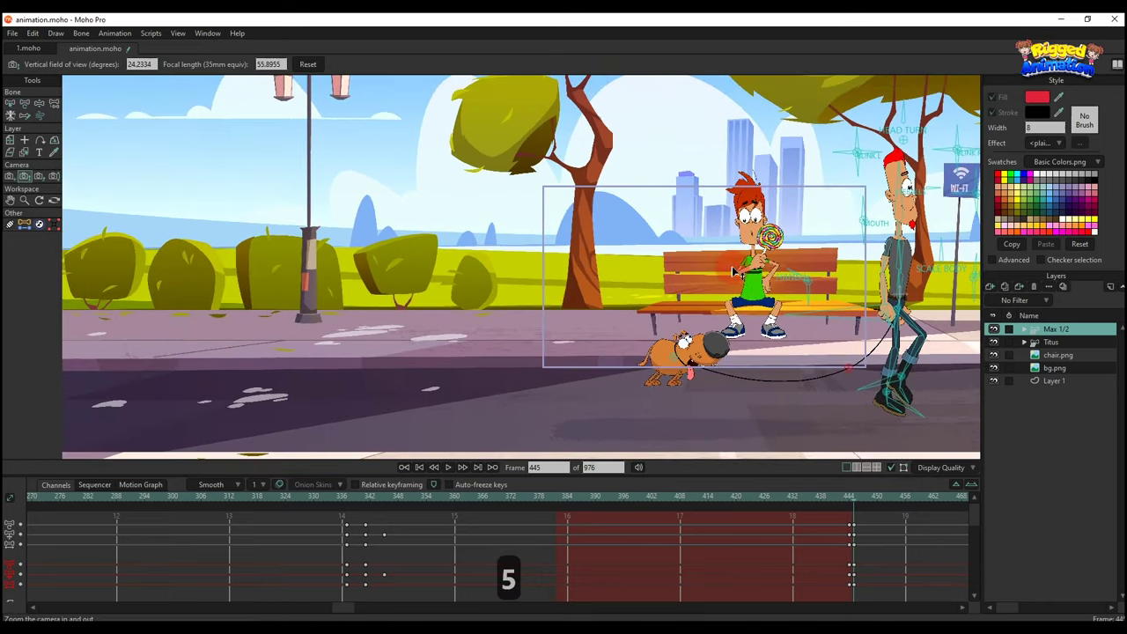
# - Move the Max 1/2 layer to X 4.6953, Y 3.3729 so the man stands outside the camera frame
pyautogui.press('t')
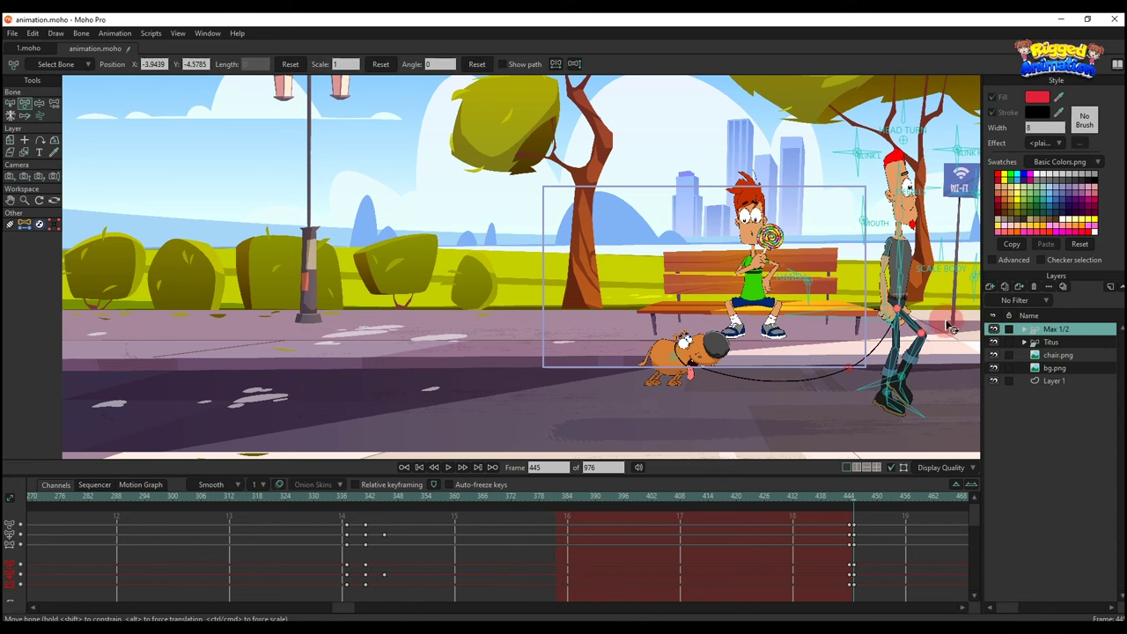
pyautogui.press('m')
pyautogui.moveTo(907, 327)
pyautogui.mouseDown()
pyautogui.moveTo(942, 328)
pyautogui.moveTo(898, 323)
pyautogui.mouseUp()
pyautogui.press('y')
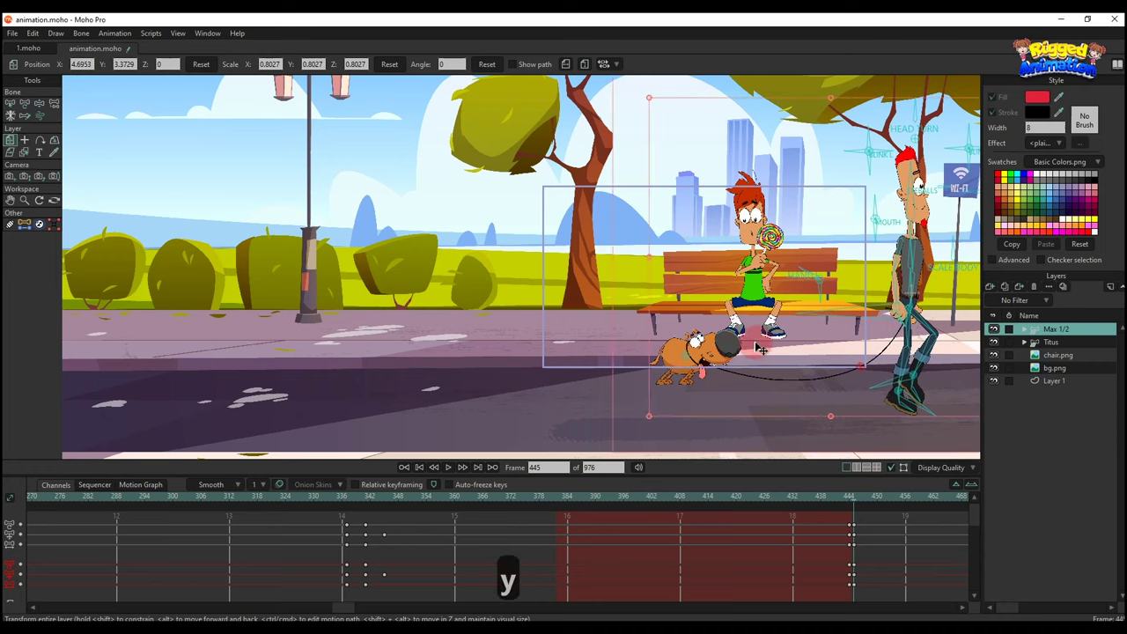
# - Move the dog's control bone to X -6.2639, Y -4.4231, slightly back from Titus's feet
pyautogui.scroll(1, 690, 363)
pyautogui.scroll(3, 691, 364)
pyautogui.press('t')
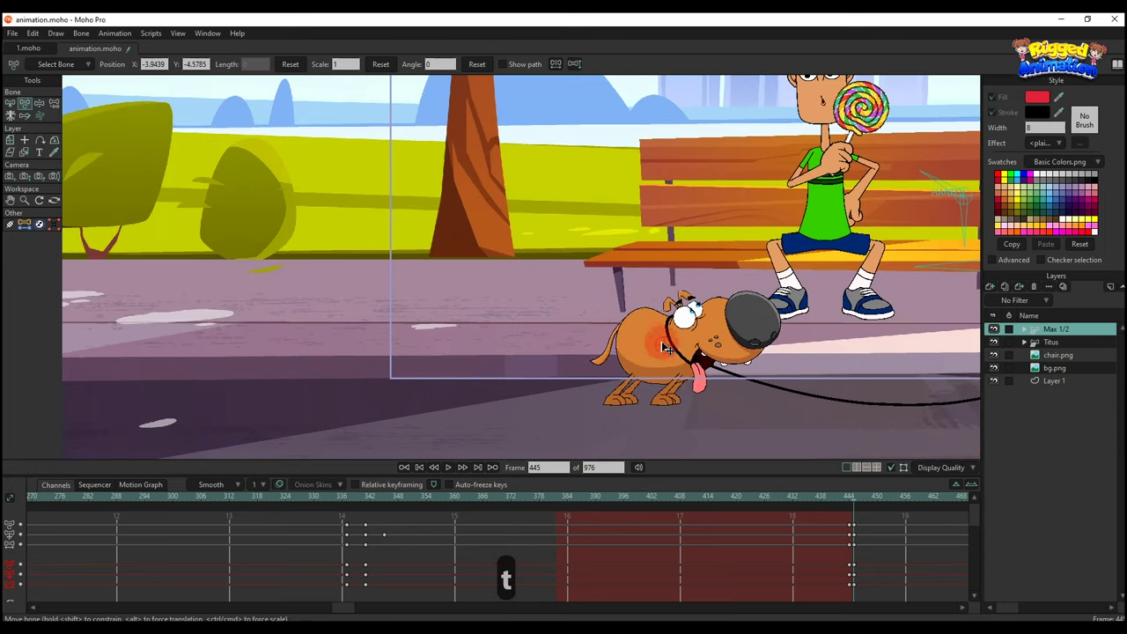
pyautogui.moveTo(665, 346); pyautogui.dragTo(660, 354)
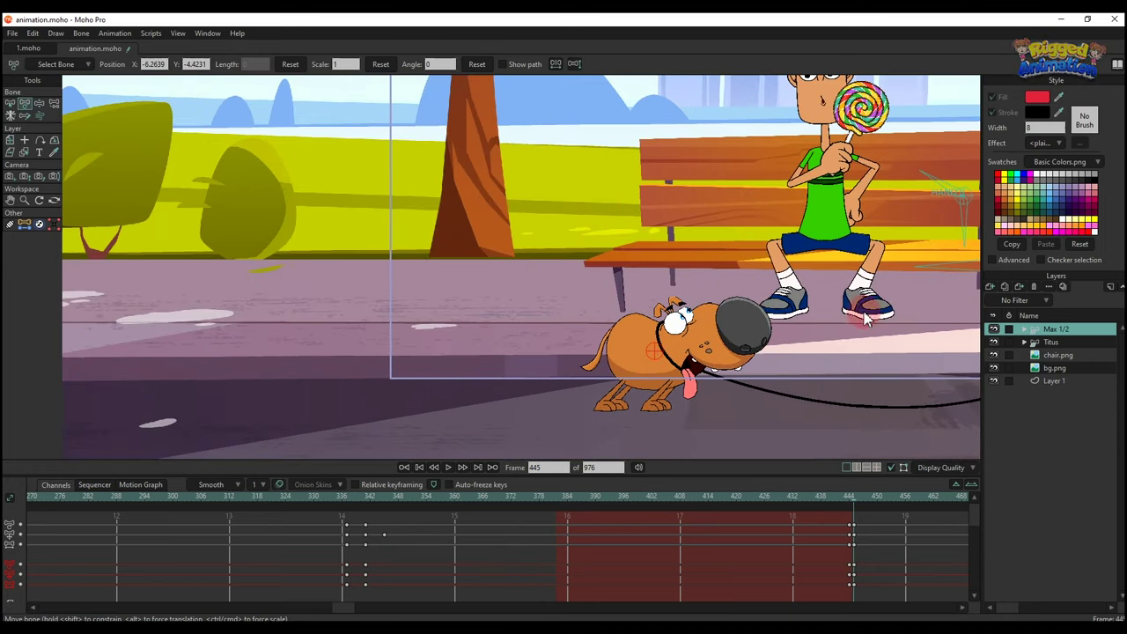
# - Reframe the camera at frame 445 so the whole dog fits in the shot with Titus
pyautogui.scroll(-5, 864, 318)
pyautogui.press('5')
pyautogui.press('4')
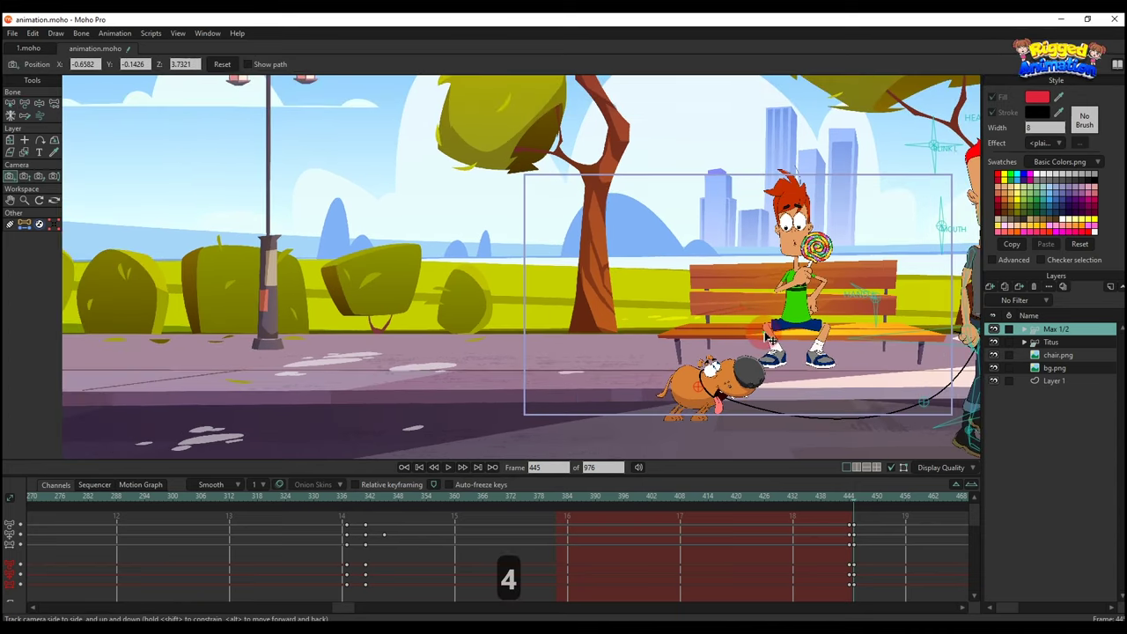
pyautogui.moveTo(769, 339); pyautogui.dragTo(771, 330)
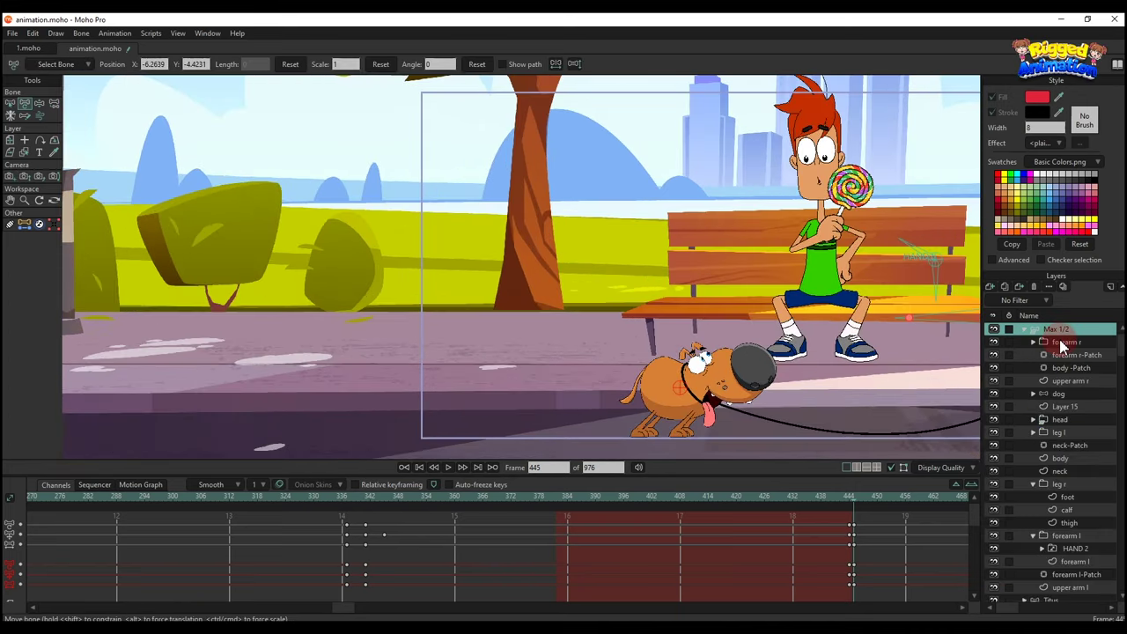
# - Keep the dog layer's previous pose at frame 444, and pose and key its raised head and rear at frame 445
pyautogui.click(1067, 394)
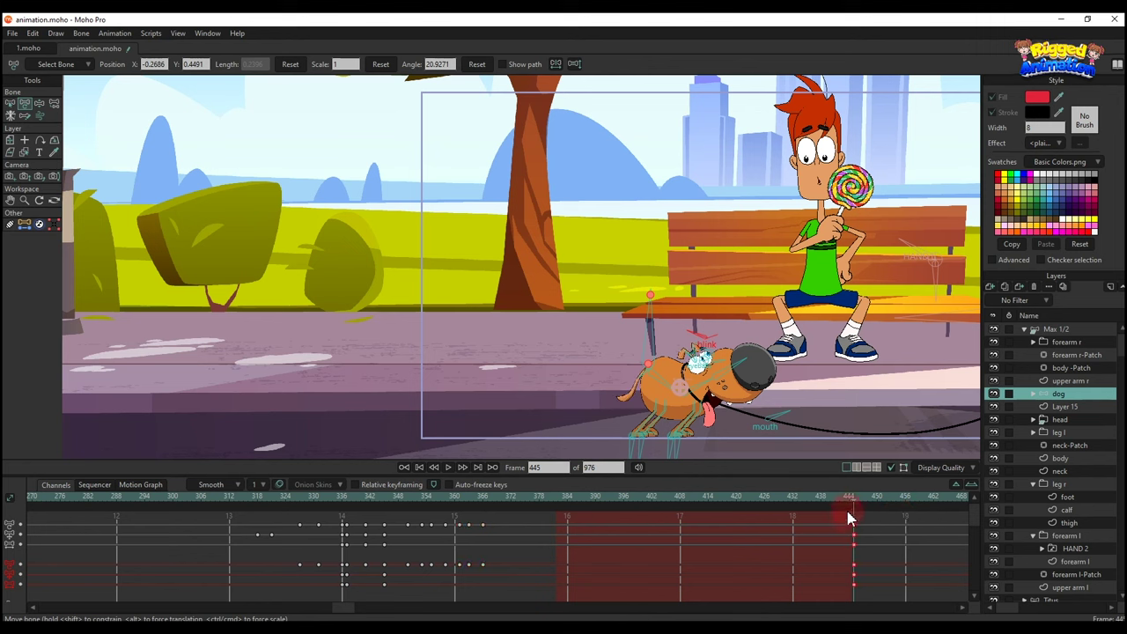
pyautogui.scroll(3, 750, 396)
pyautogui.press('t')
pyautogui.moveTo(734, 367); pyautogui.dragTo(695, 372)
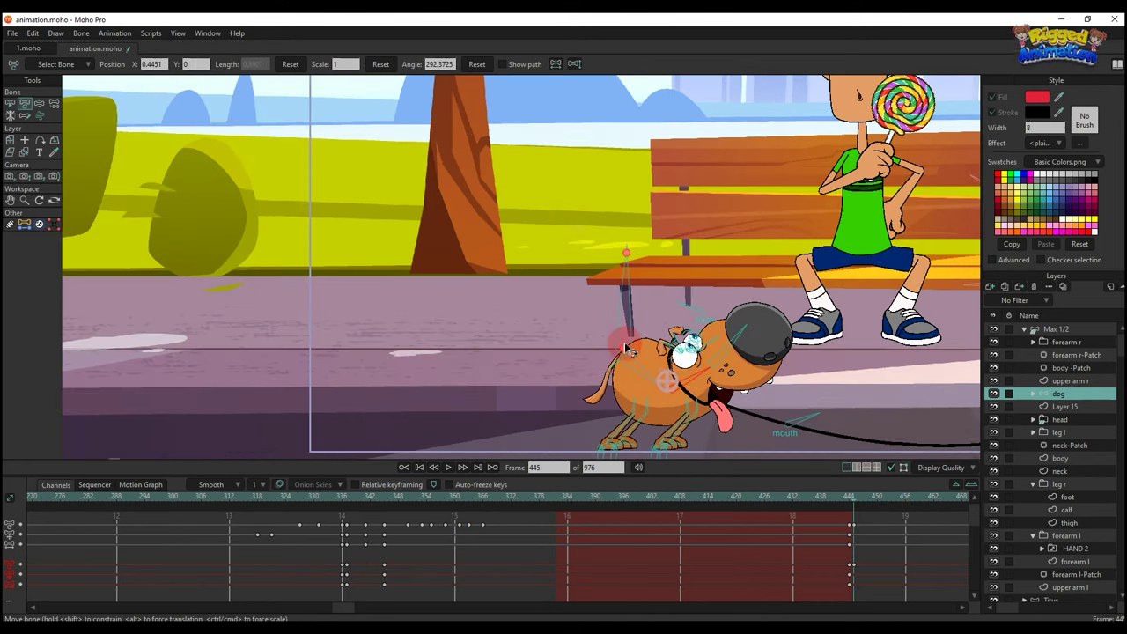
pyautogui.moveTo(619, 348); pyautogui.dragTo(605, 342)
pyautogui.scroll(-3, 695, 358)
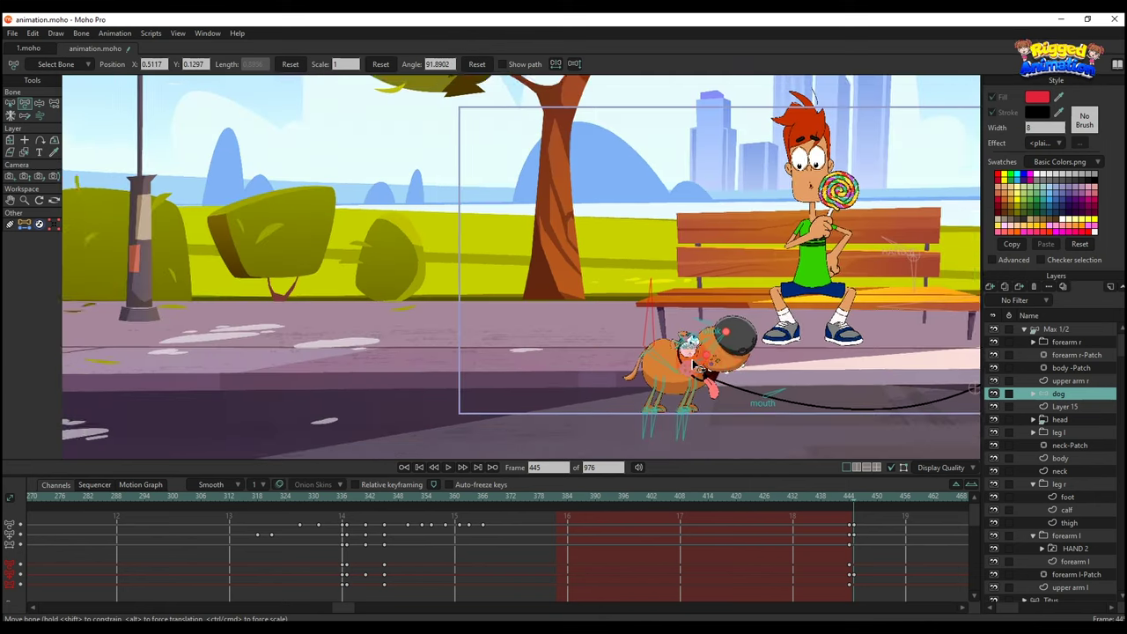
pyautogui.scroll(2, 729, 361)
pyautogui.scroll(2, 666, 334)
pyautogui.hotkey('ctrl', 'f')
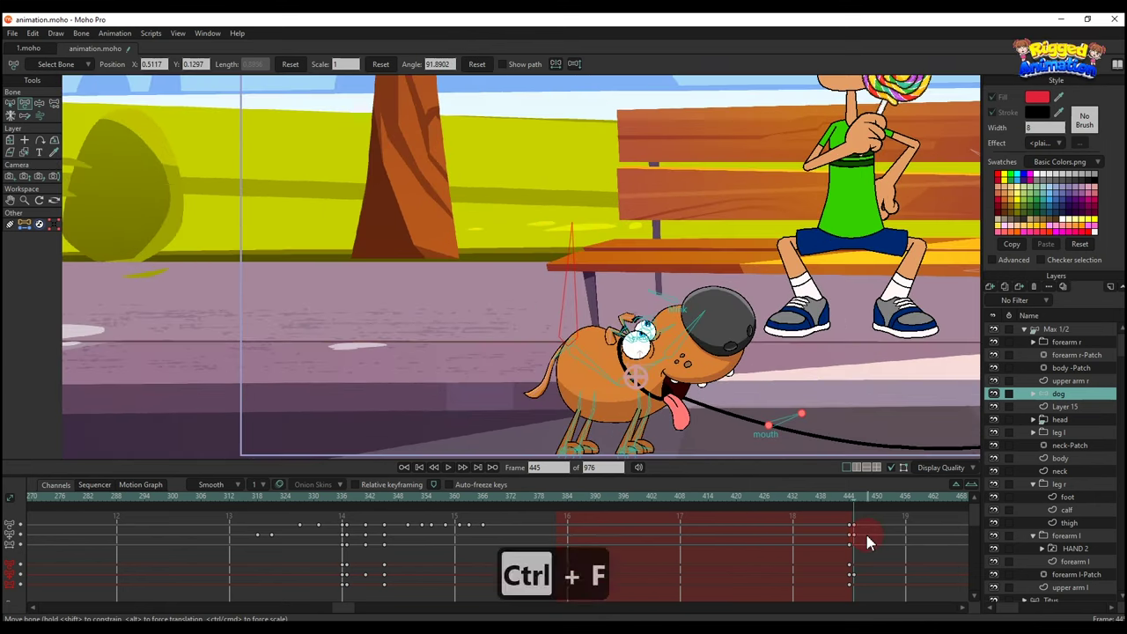
# - Select Layer 8, the collar and leash, and move its lower point at frame 445 to fit the dog's neck
pyautogui.scroll(2, 654, 403)
pyautogui.scroll(1, 659, 405)
pyautogui.keyDown('ctrl'); pyautogui.keyDown('alt'); pyautogui.click(643, 386); pyautogui.keyUp('alt'); pyautogui.keyUp('ctrl')
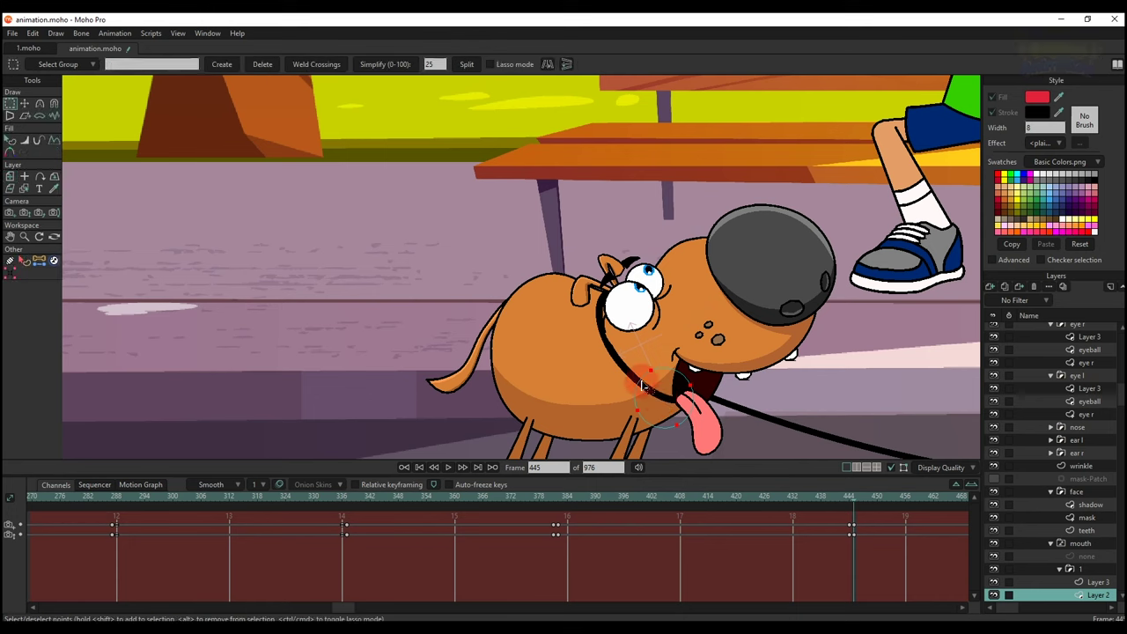
pyautogui.keyDown('ctrl'); pyautogui.keyDown('alt'); pyautogui.click(632, 376); pyautogui.keyUp('alt'); pyautogui.keyUp('ctrl')
pyautogui.hotkey('ctrl', 'f')
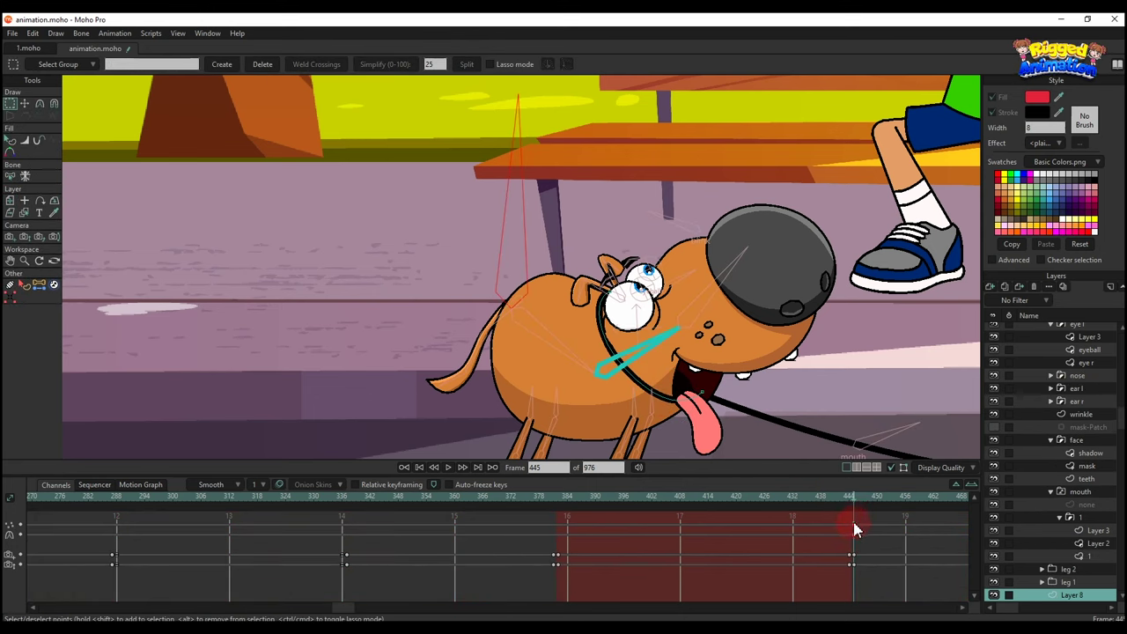
pyautogui.press('t')
pyautogui.scroll(3, 696, 423)
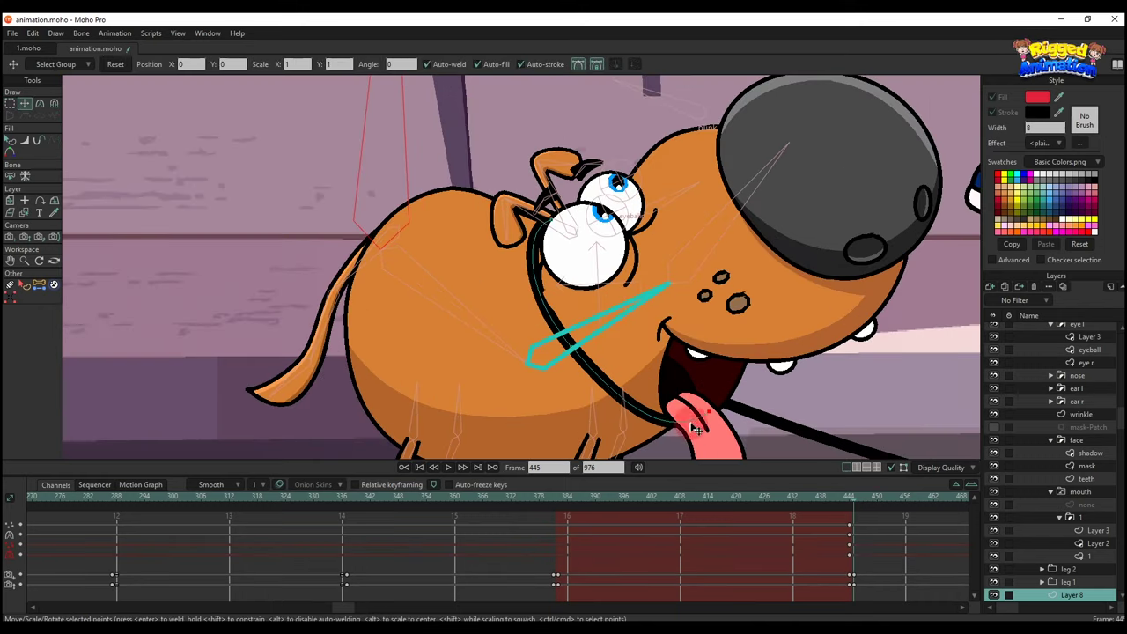
pyautogui.moveTo(696, 429); pyautogui.dragTo(631, 426)
pyautogui.scroll(-3, 666, 429)
pyautogui.press('q')
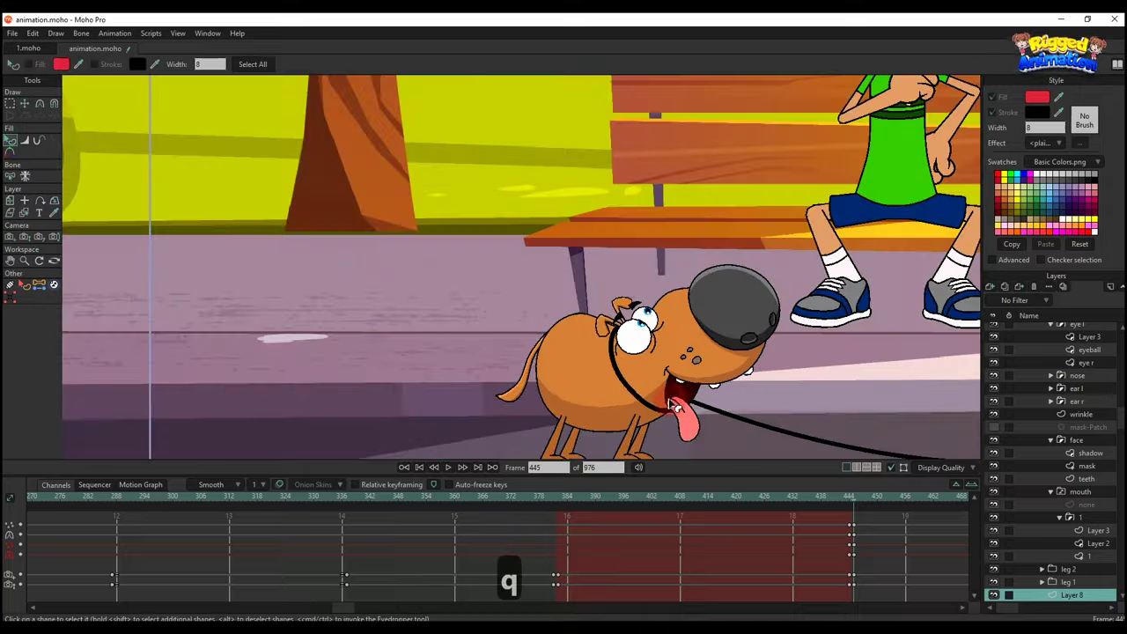
# - At frame 449, adjust the dog's head, scale its neck bone to 1.04 and key the pose
pyautogui.scroll(3, 1048, 379)
pyautogui.scroll(2, 1062, 361)
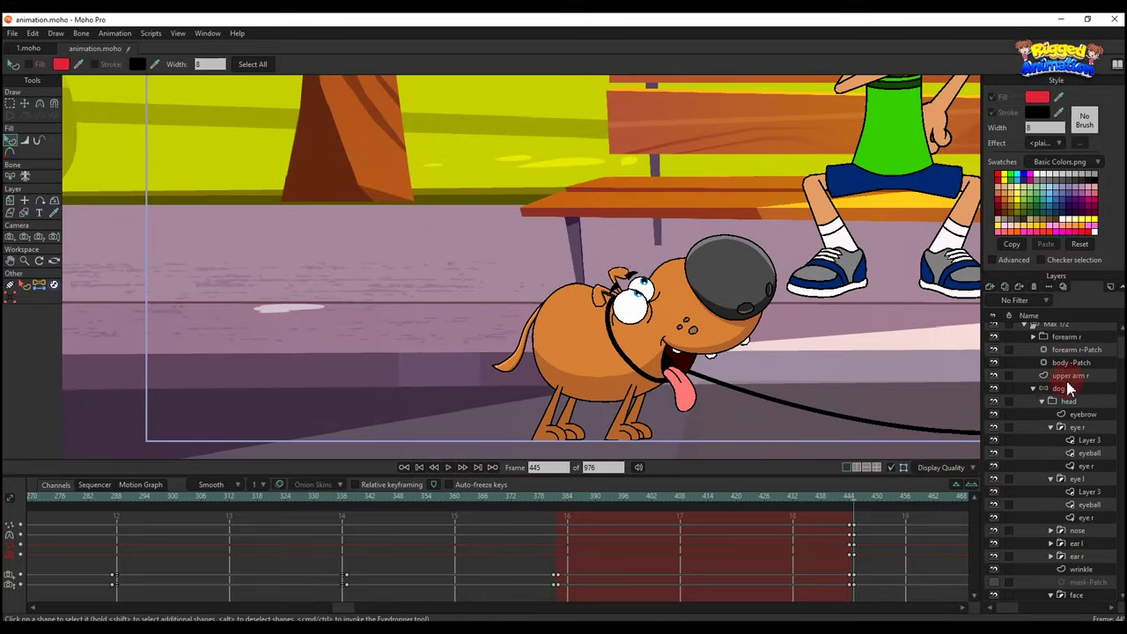
pyautogui.click(1069, 388)
pyautogui.moveTo(898, 529); pyautogui.dragTo(819, 532)
pyautogui.scroll(-2, 694, 377)
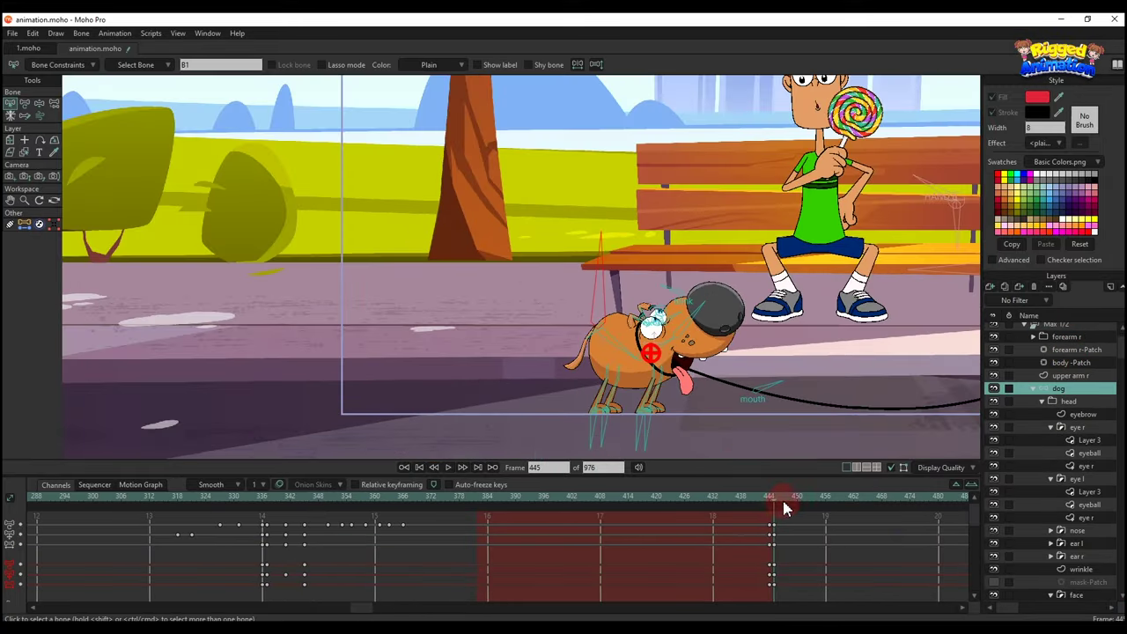
pyautogui.press('t')
pyautogui.scroll(2, 637, 379)
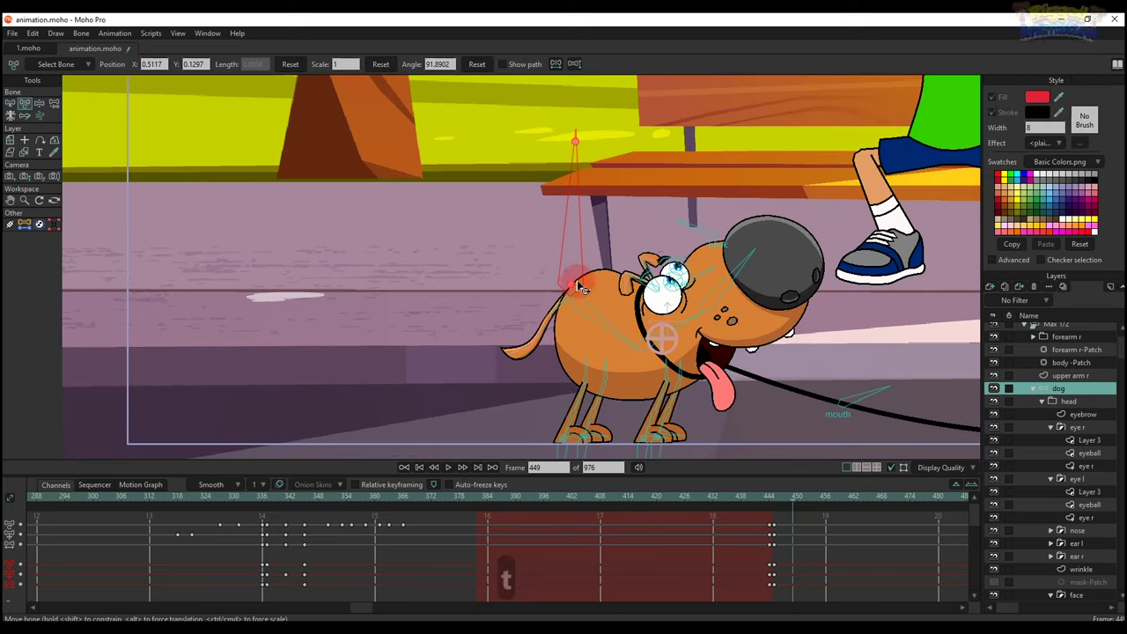
pyautogui.moveTo(722, 285); pyautogui.dragTo(720, 282)
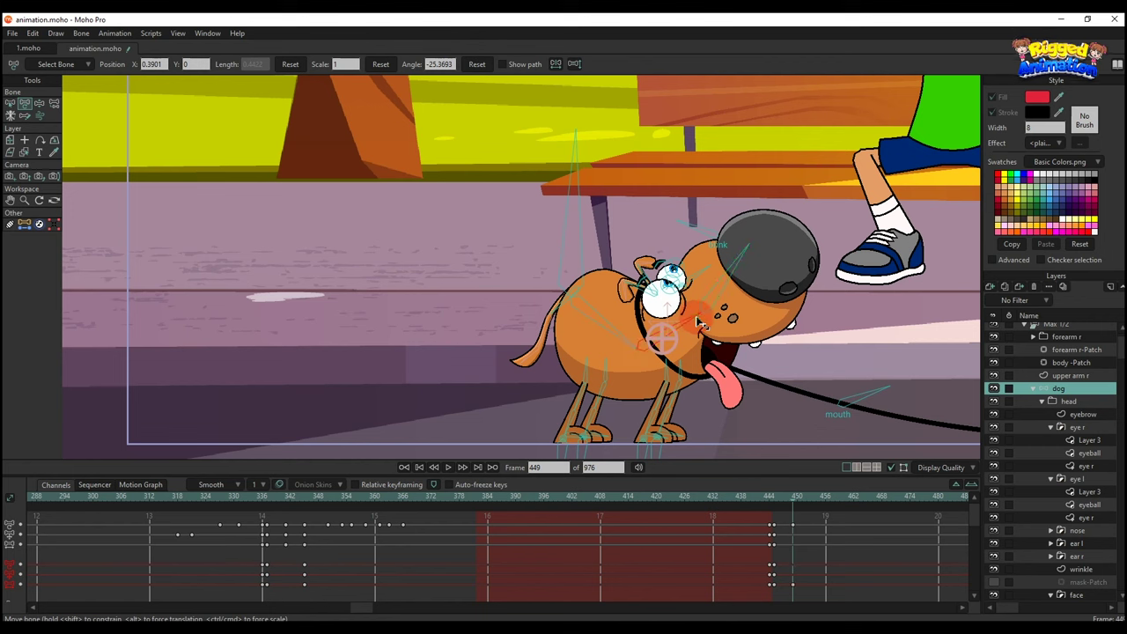
pyautogui.moveTo(697, 318); pyautogui.dragTo(699, 316)
pyautogui.hotkey('ctrl', 'f')
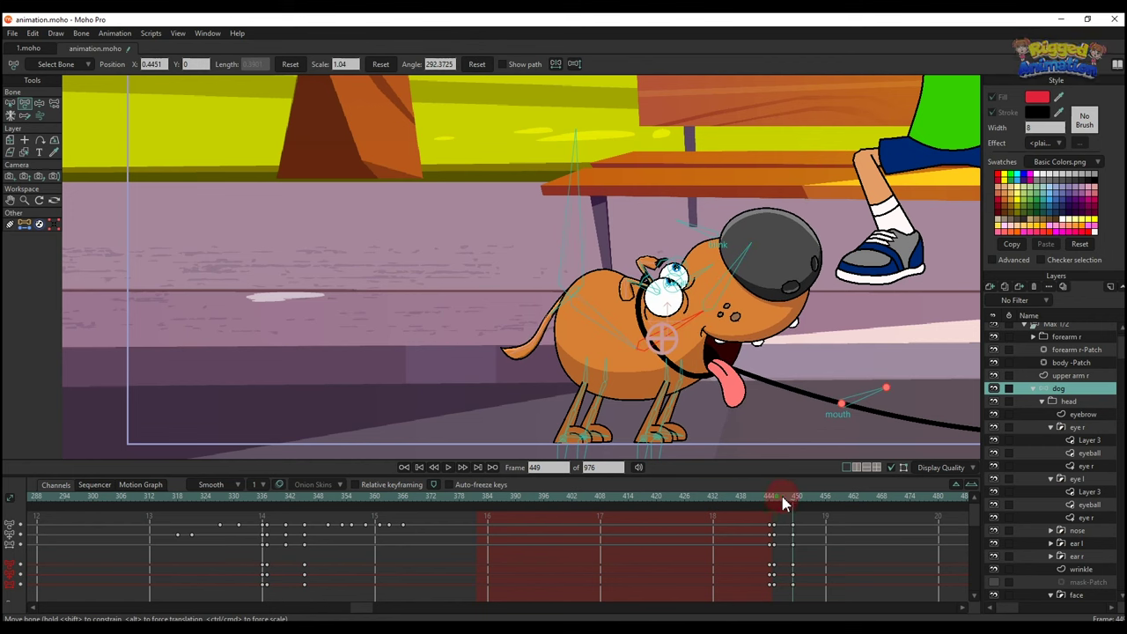
# - Copy the dog's bone keys at frames 444 and 445 for reuse further along the timeline
pyautogui.click(784, 499)
pyautogui.click(795, 500)
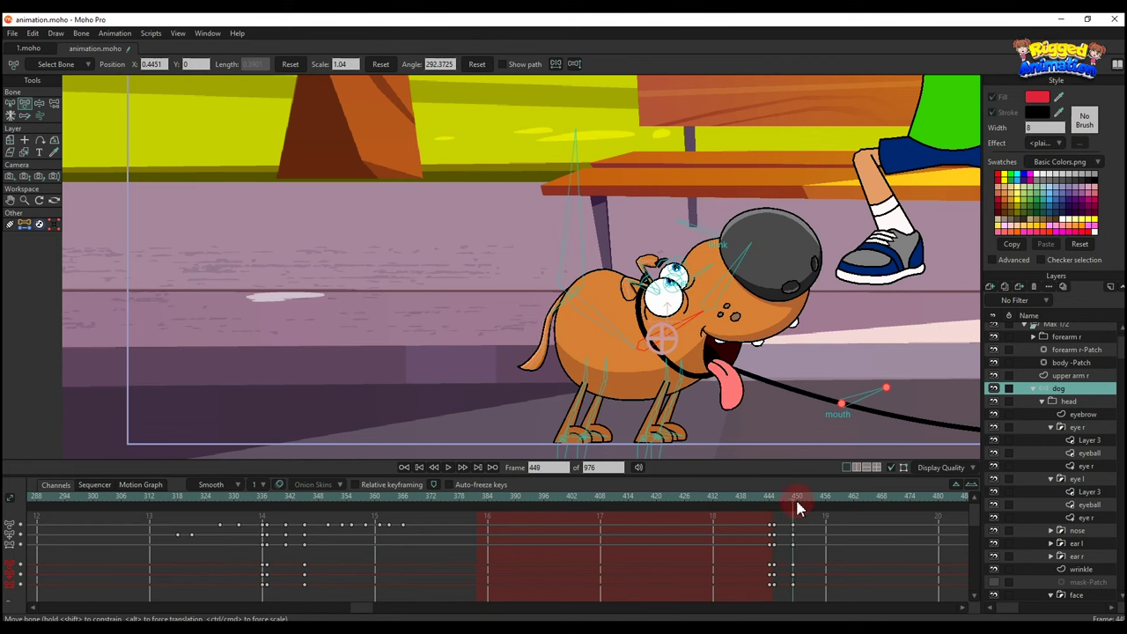
pyautogui.hotkey('ctrl', 'c')
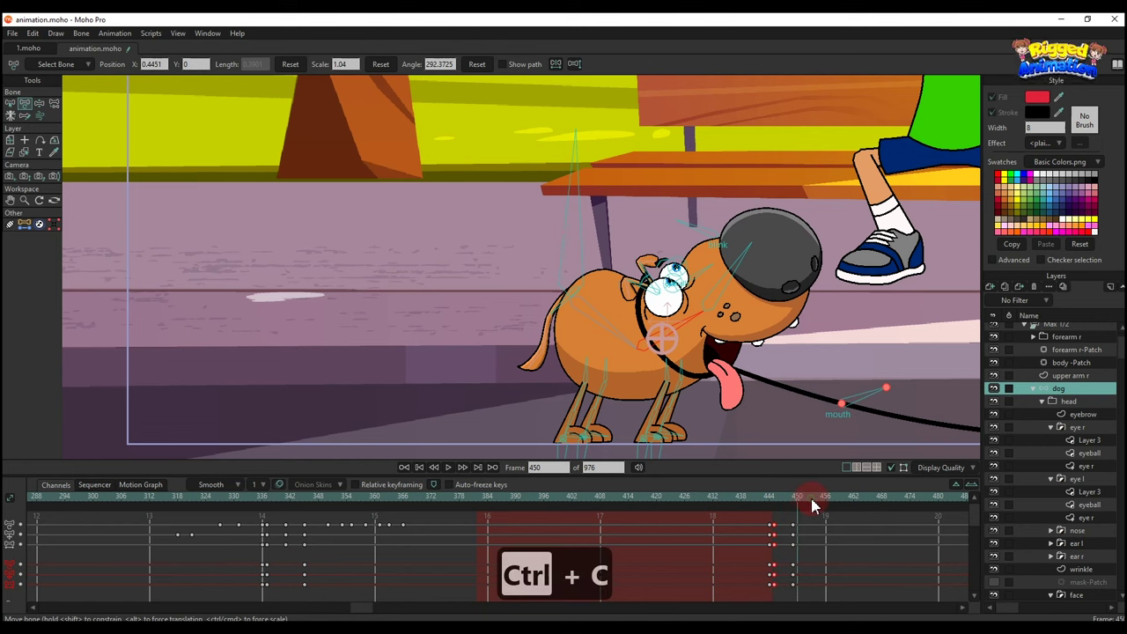
# - Paste the copied dog bone keys at frame 453 and set their interpolation to Cycle back to absolute frame 446
pyautogui.click(812, 499)
pyautogui.hotkey('ctrl', 'v')
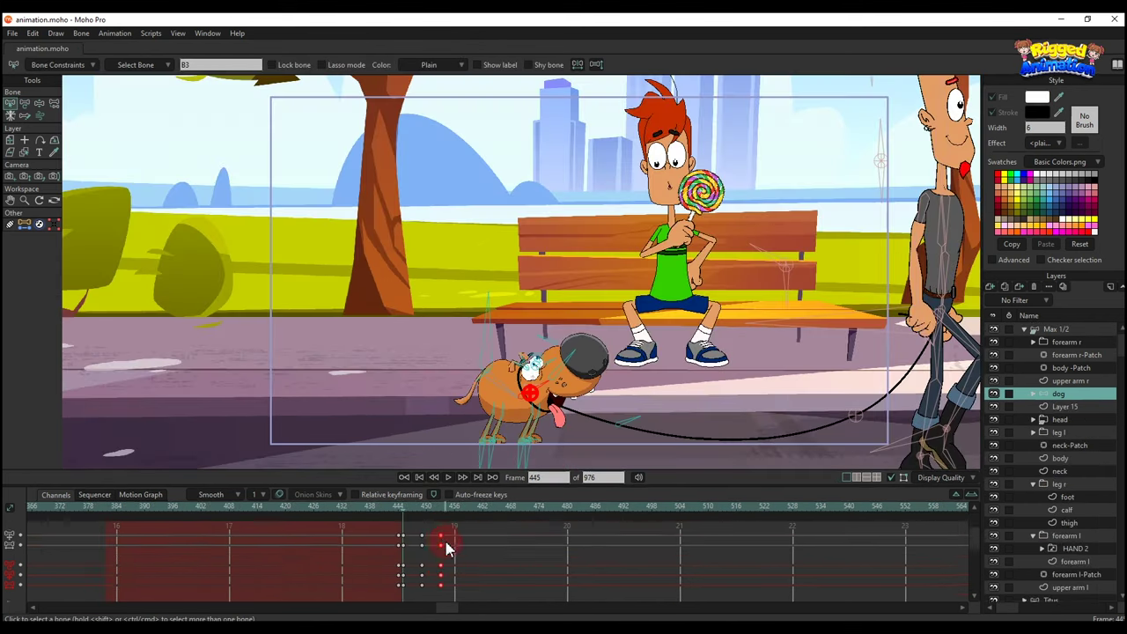
pyautogui.rightClick(444, 539)
pyautogui.click(463, 523)
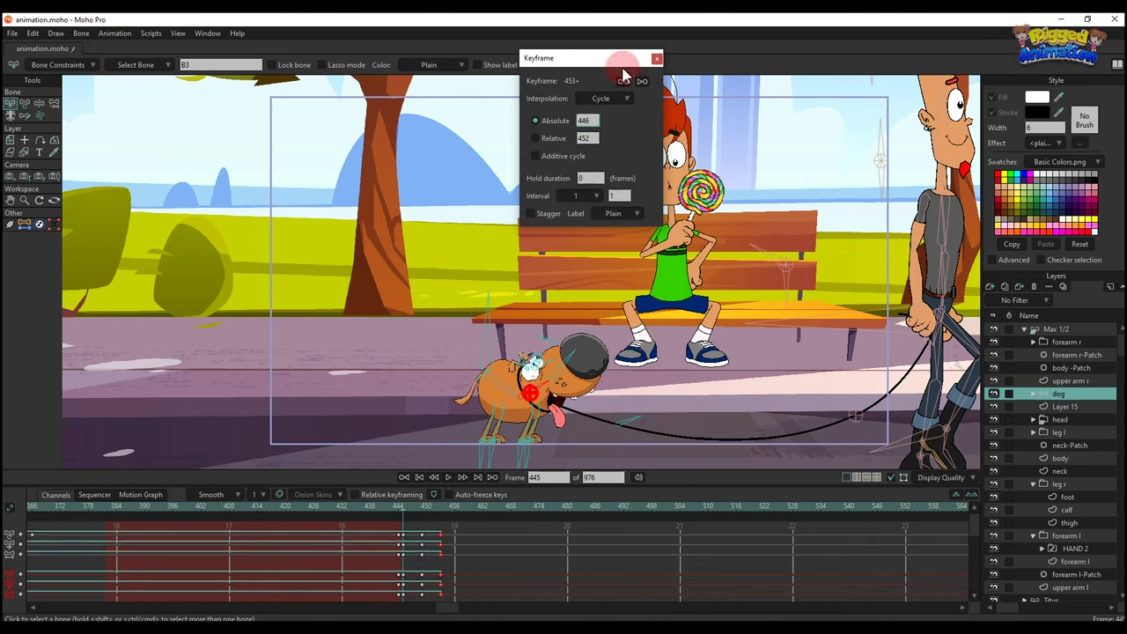
pyautogui.click(656, 59)
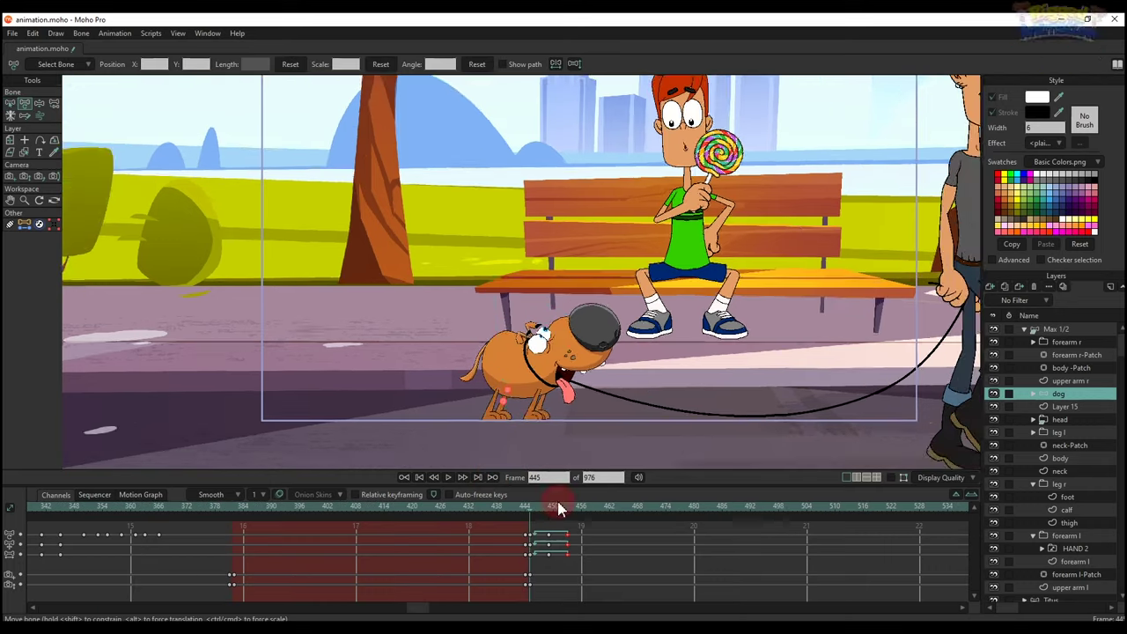
# - Rotate the dog's tail bones at frame 449 so the tail lifts and its tip curls upward, and preview the motion
pyautogui.scroll(3, 495, 381)
pyautogui.scroll(1, 495, 382)
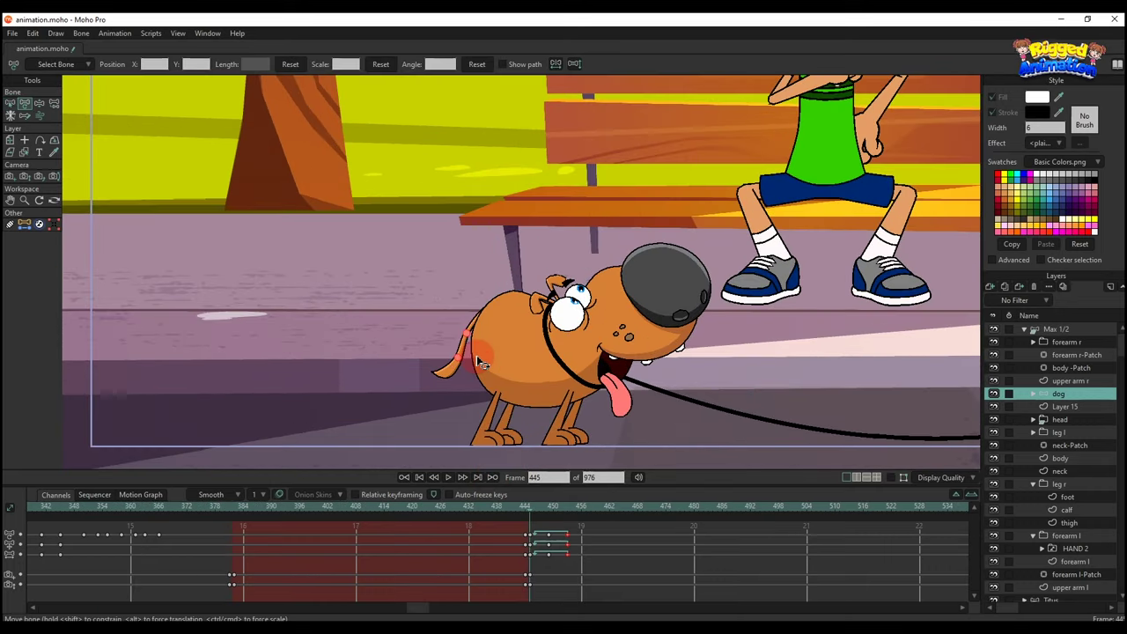
pyautogui.click(547, 516)
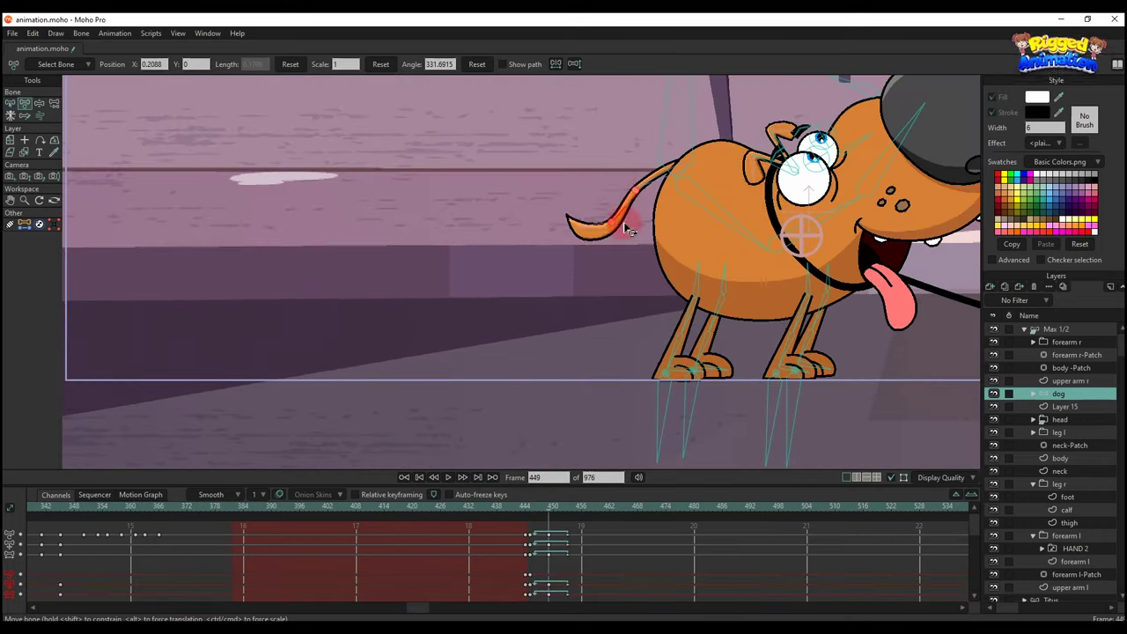
pyautogui.moveTo(627, 220); pyautogui.dragTo(610, 197)
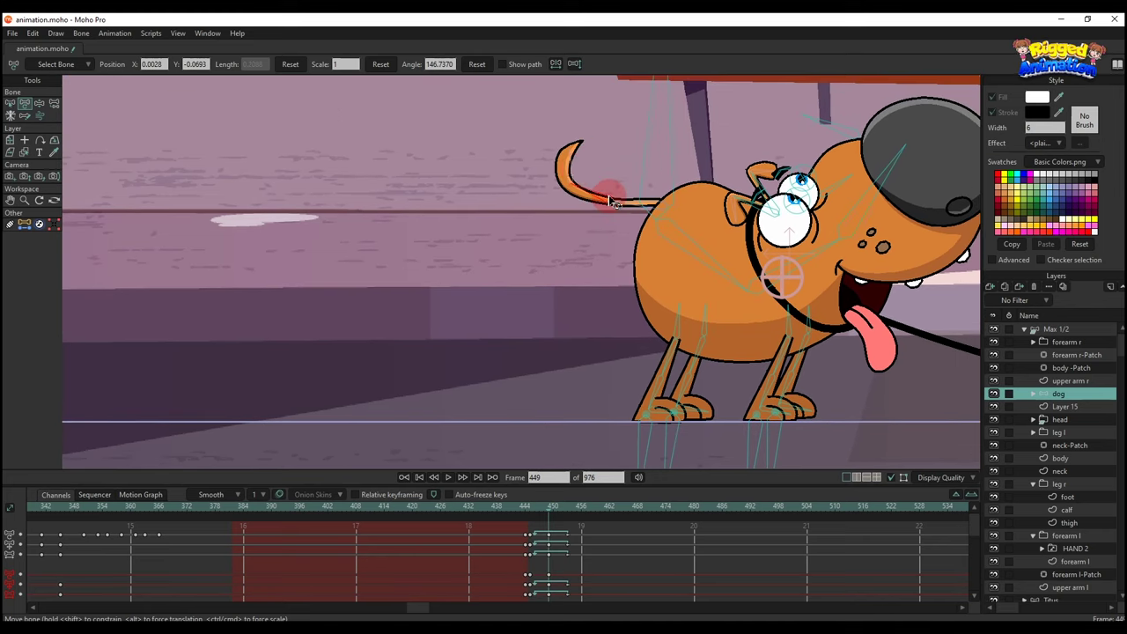
pyautogui.click(574, 170)
pyautogui.moveTo(581, 161); pyautogui.dragTo(604, 216)
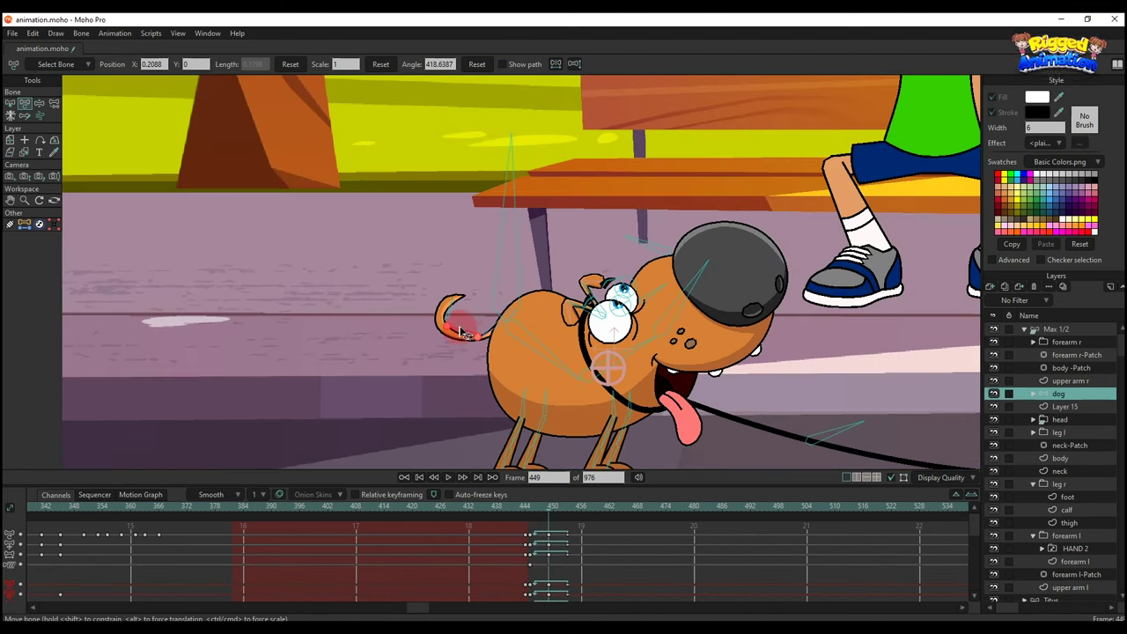
pyautogui.moveTo(460, 331); pyautogui.dragTo(462, 333)
pyautogui.press('space')
pyautogui.scroll(-5, 581, 398)
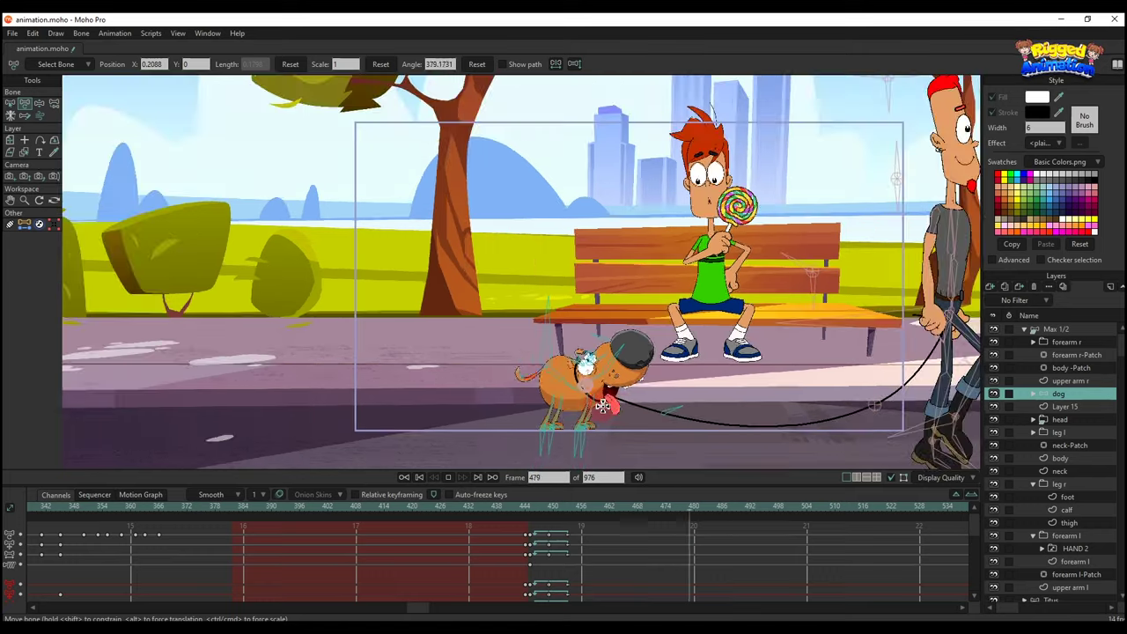
# - Repose the dog's tail bones at frame 451 to add an in-between wag pose
pyautogui.click(555, 509)
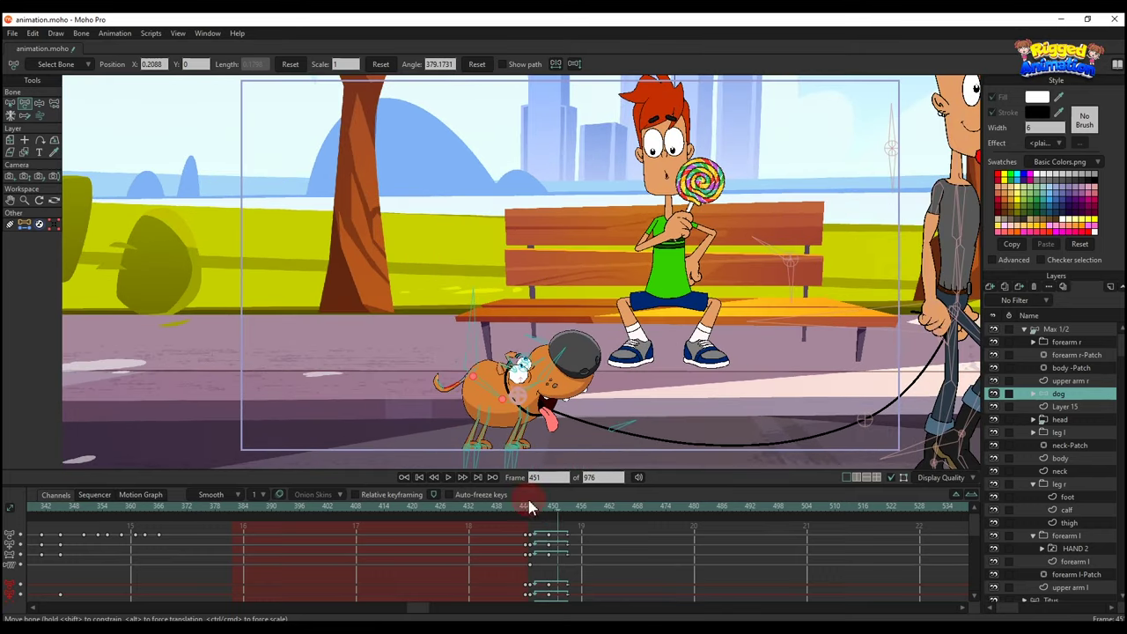
pyautogui.scroll(5, 458, 391)
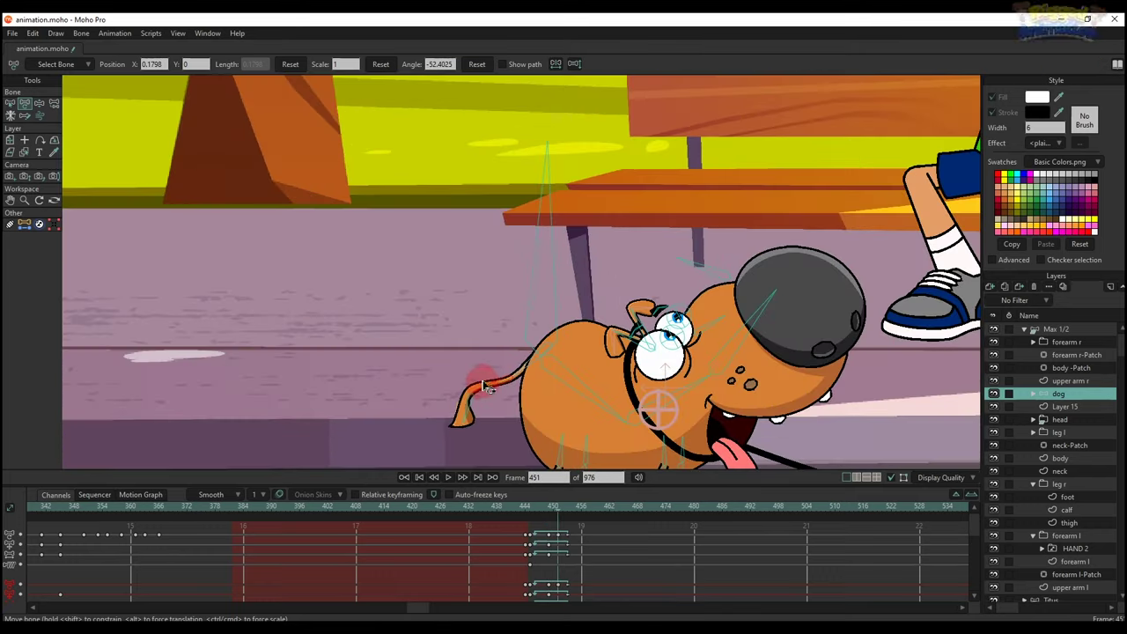
pyautogui.moveTo(484, 388); pyautogui.dragTo(525, 392)
pyautogui.scroll(-5, 534, 391)
# - Bend the dog's tail tip downward at frame 447 and play back the looping wag
pyautogui.moveTo(546, 511); pyautogui.dragTo(541, 511)
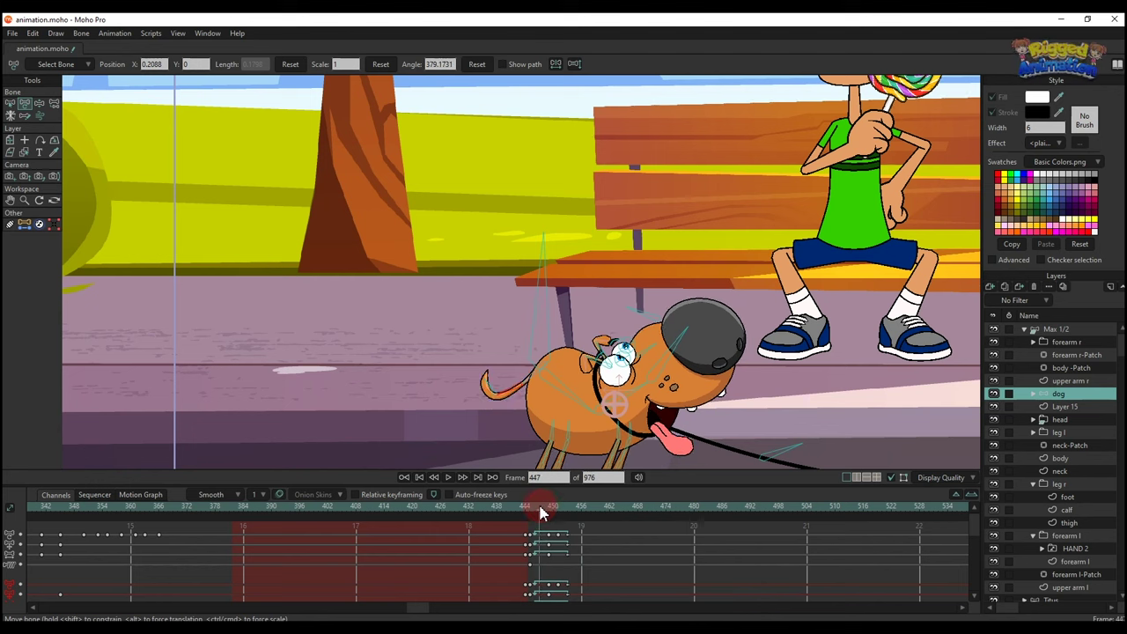
pyautogui.scroll(2, 496, 404)
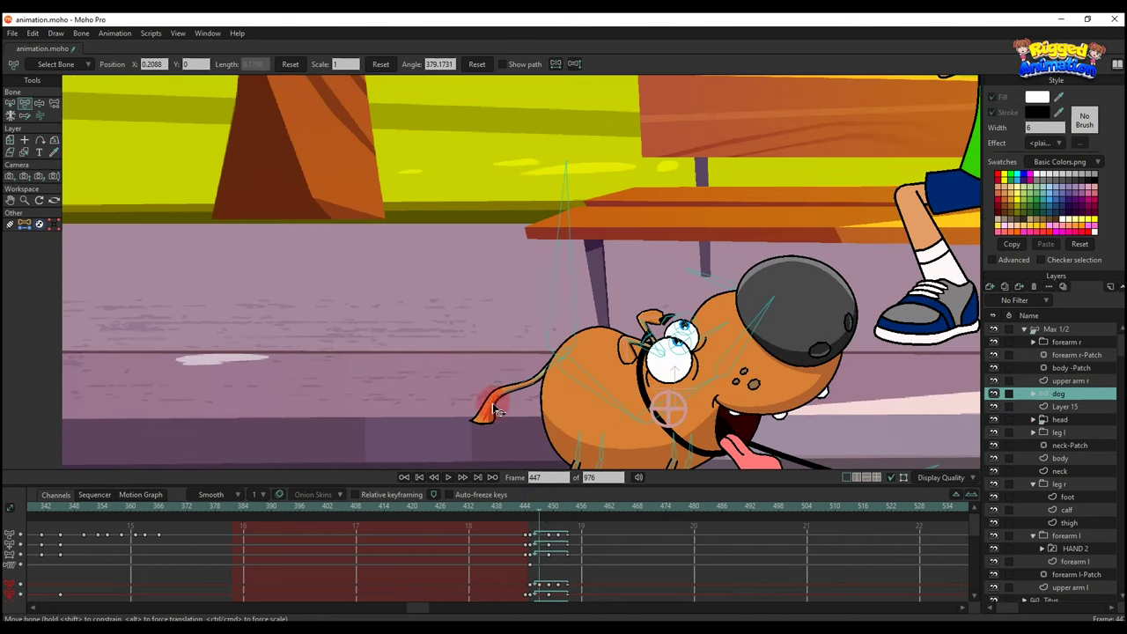
pyautogui.press('space')
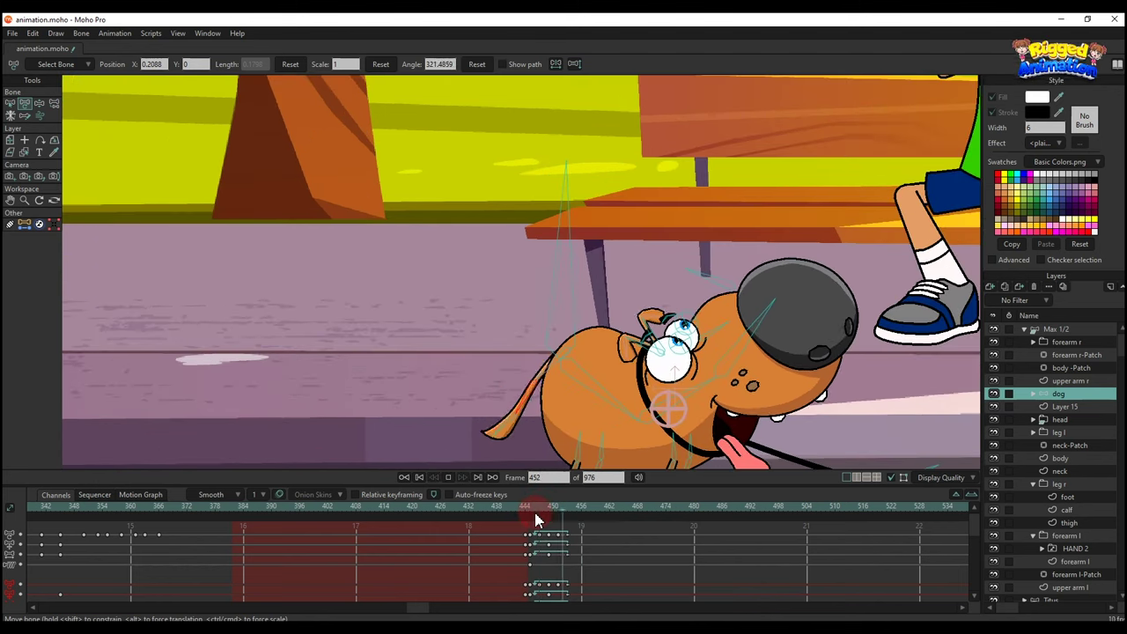
pyautogui.scroll(-2, 572, 430)
pyautogui.scroll(-3, 573, 436)
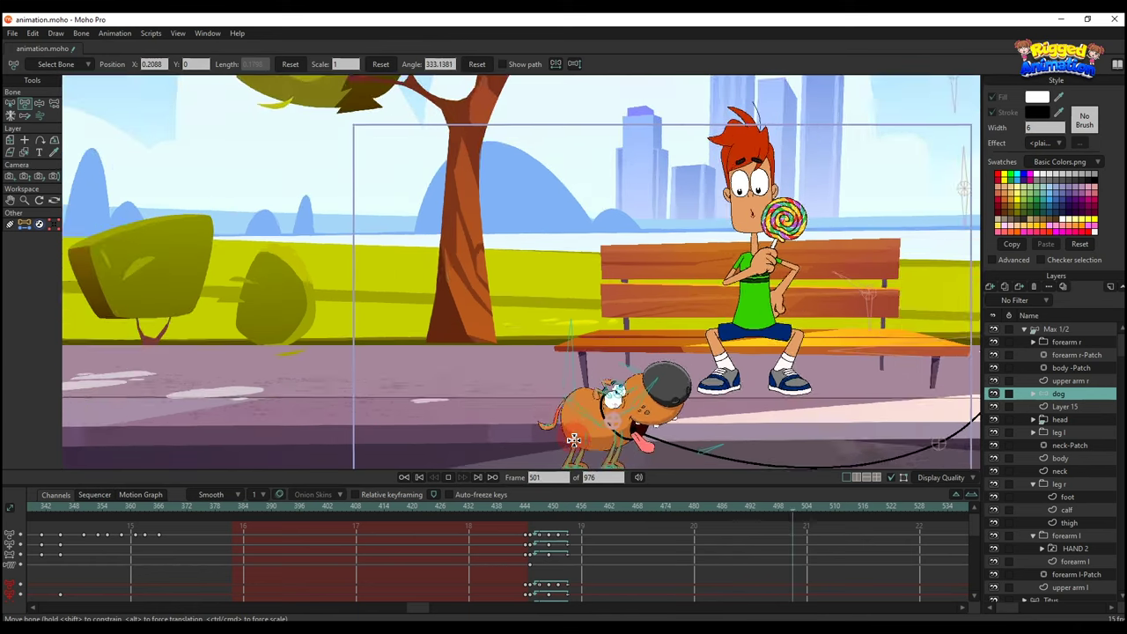
pyautogui.press('space')
# - Select and collapse the Max 1/2 layer, and move the leash control bone at frame 445 so the leash sags nearer the dog
pyautogui.click(1023, 333)
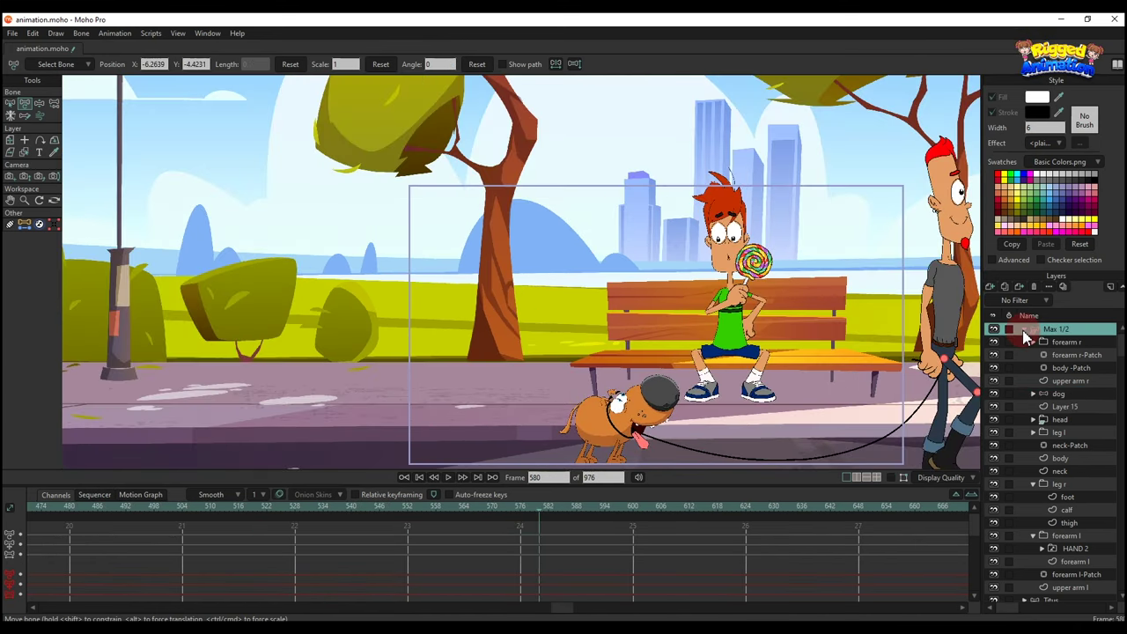
pyautogui.click(1024, 331)
pyautogui.moveTo(553, 608)
pyautogui.mouseDown()
pyautogui.moveTo(402, 605)
pyautogui.moveTo(438, 603)
pyautogui.mouseUp()
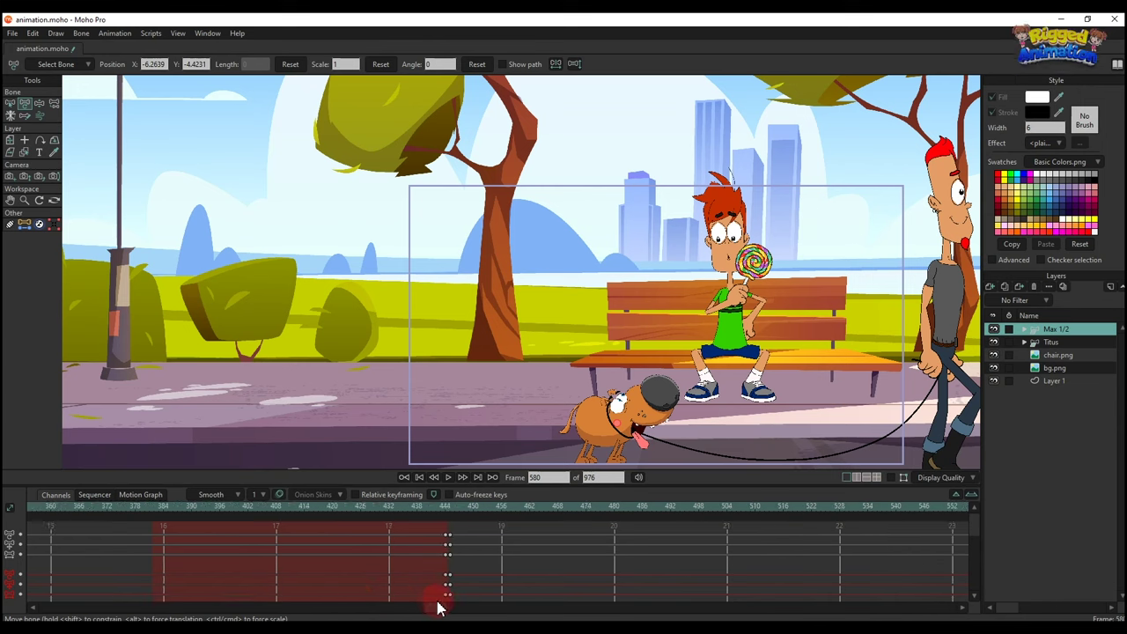
pyautogui.scroll(-2, 609, 435)
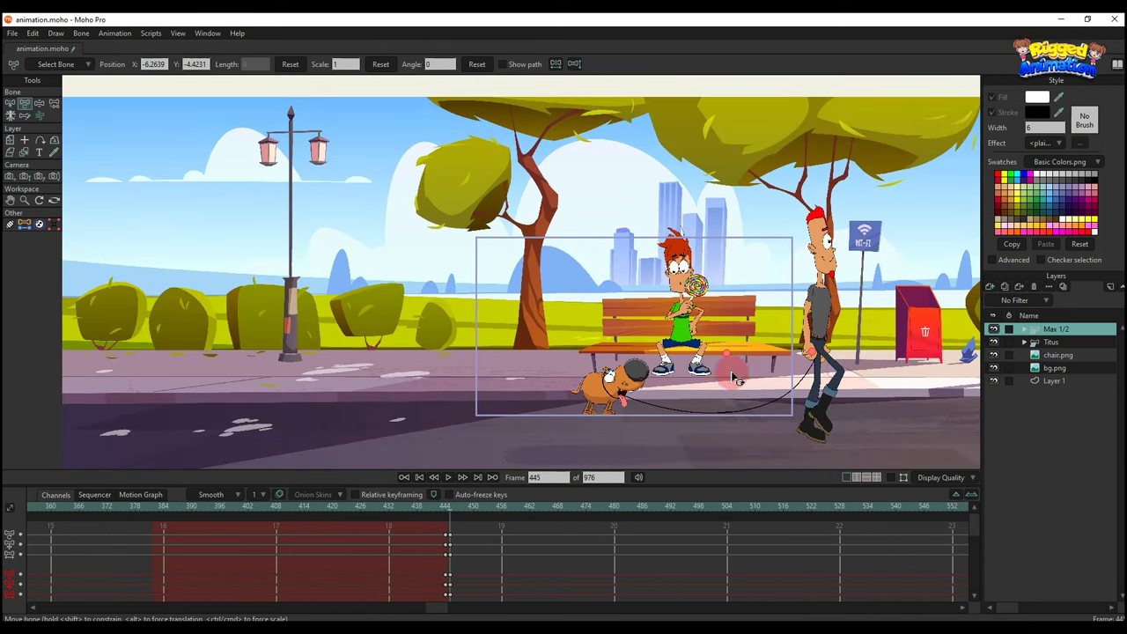
pyautogui.scroll(2, 718, 394)
pyautogui.scroll(2, 717, 397)
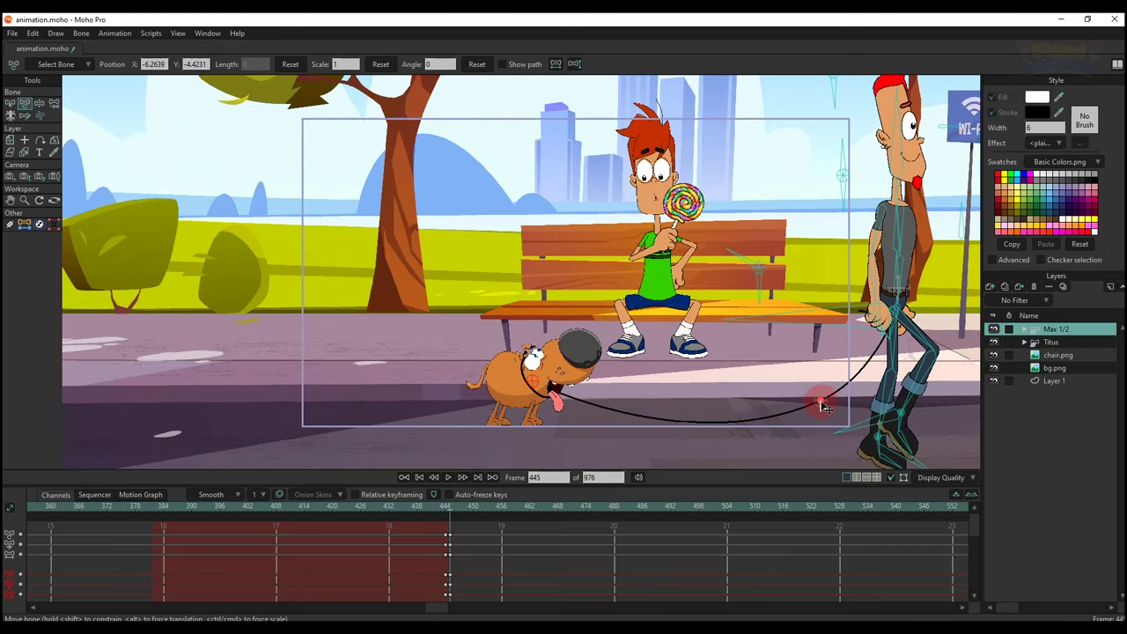
pyautogui.moveTo(614, 432); pyautogui.dragTo(617, 435)
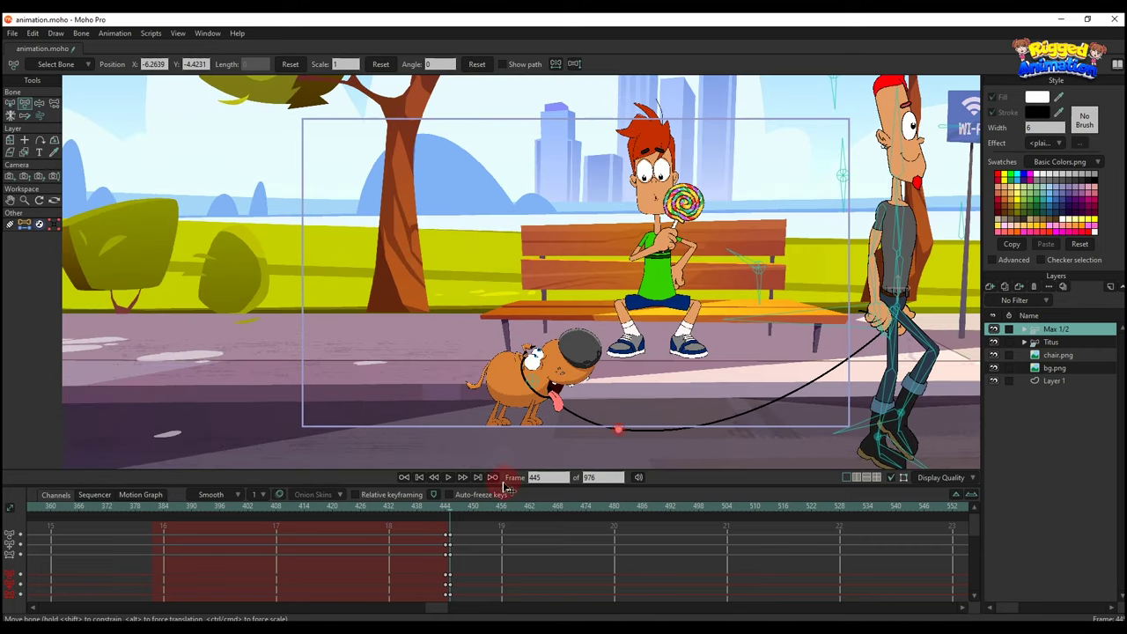
# - Raise the leash control bone at frame 472, shift its key slightly further along the timeline, and play back the leash movement
pyautogui.moveTo(485, 515); pyautogui.dragTo(579, 524)
pyautogui.moveTo(623, 435); pyautogui.dragTo(662, 421)
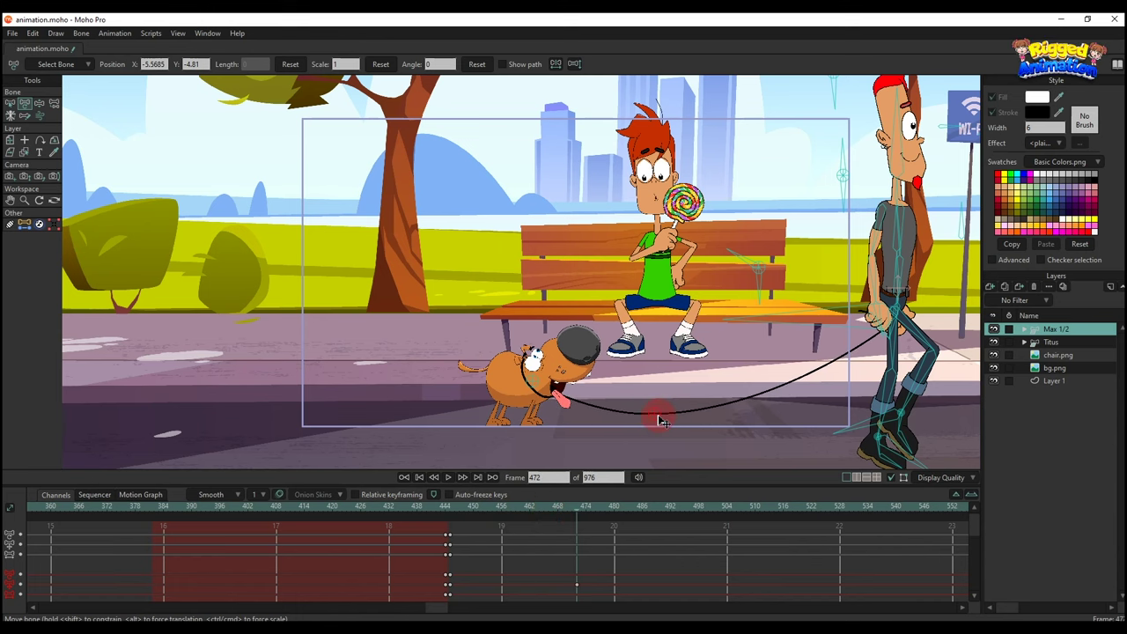
pyautogui.click(452, 518)
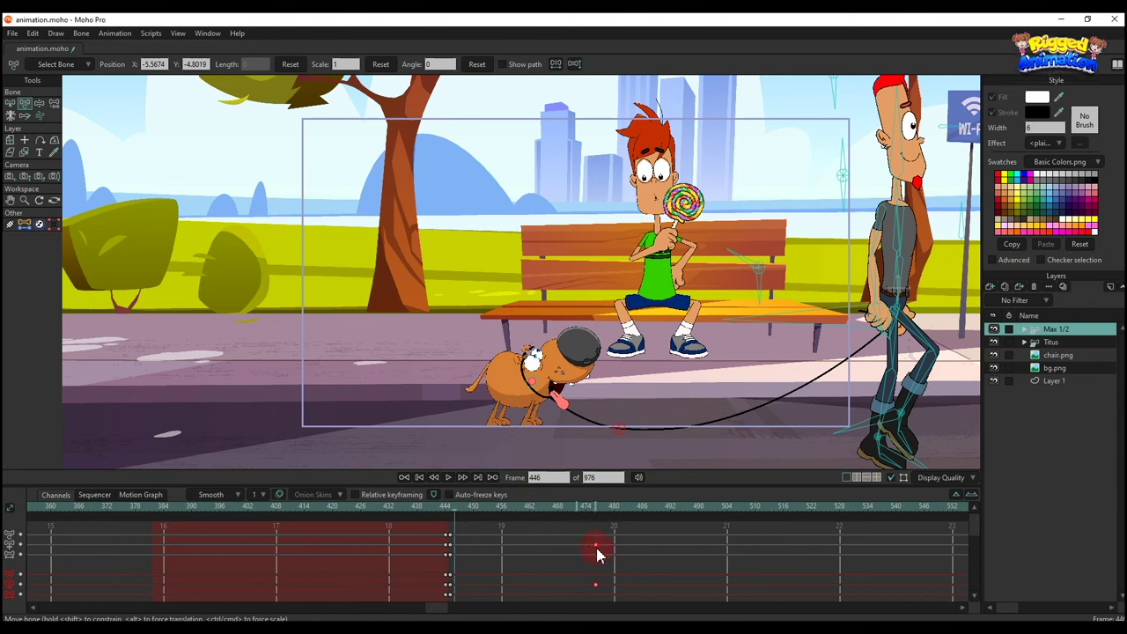
pyautogui.click(448, 477)
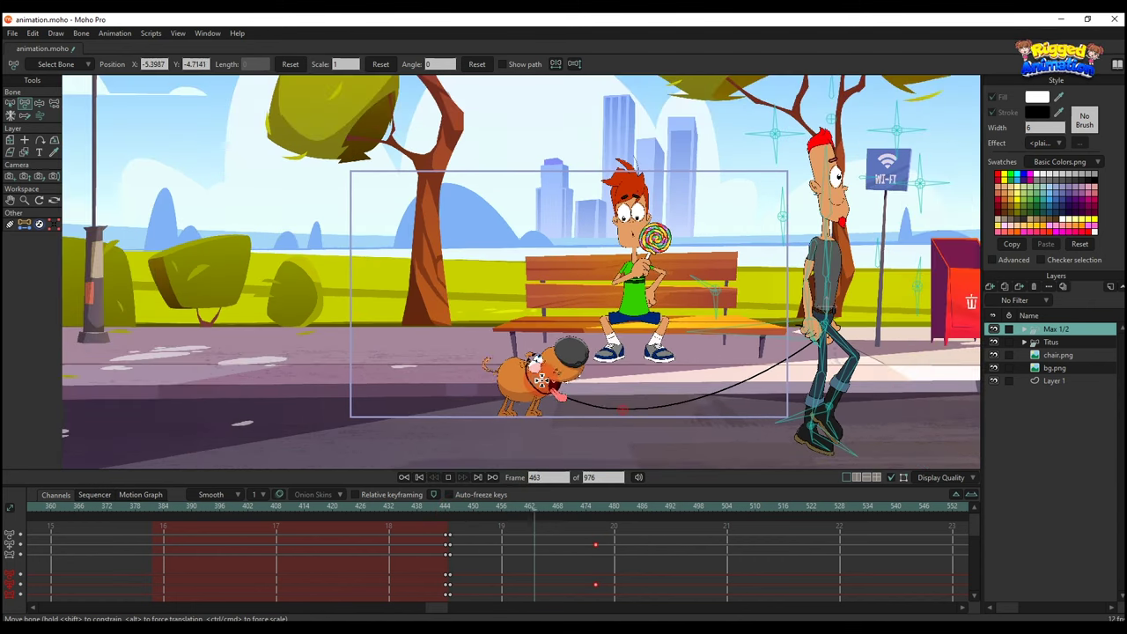
# - Key the Titus layer's current pose at frame 447 and tilt his body and head towards the dog at frame 455
pyautogui.click(1067, 343)
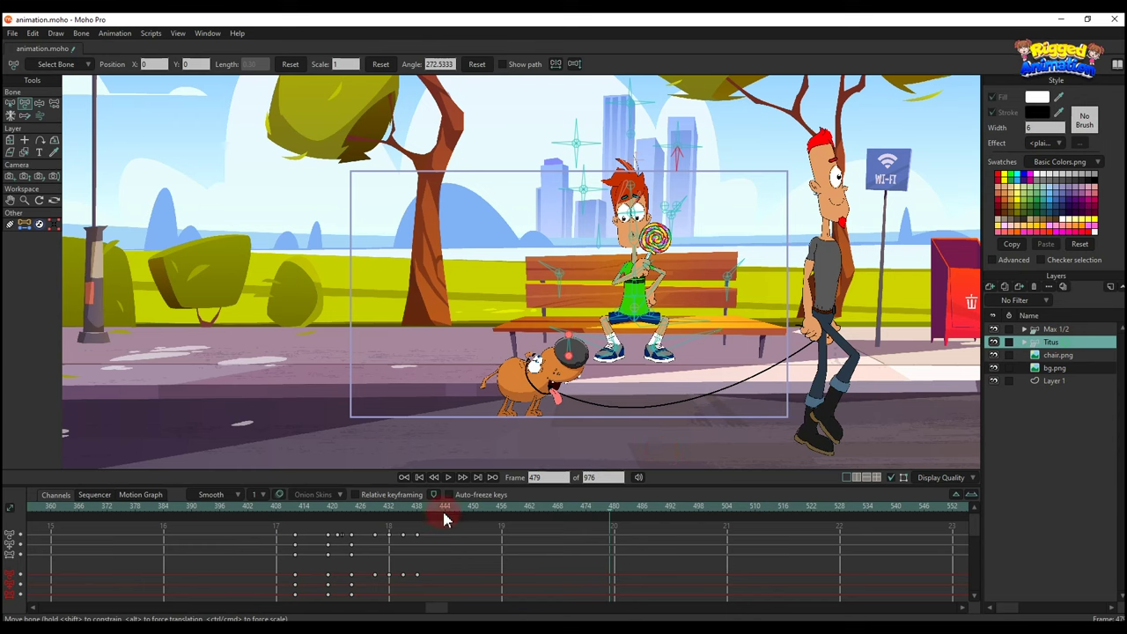
pyautogui.moveTo(378, 509); pyautogui.dragTo(458, 523)
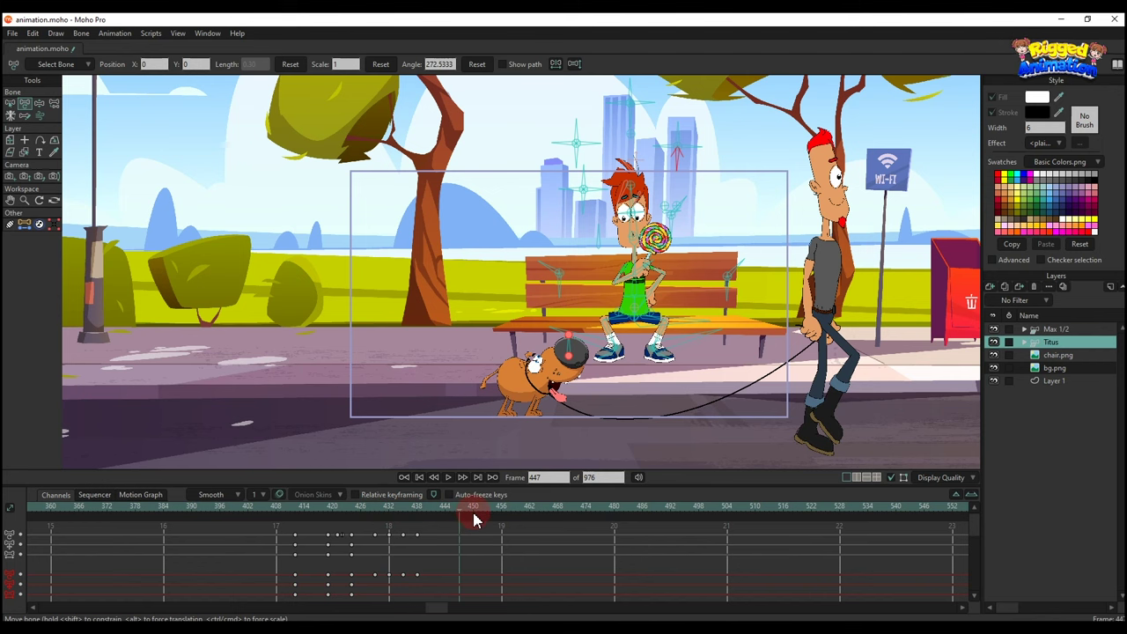
pyautogui.click(496, 514)
pyautogui.scroll(1, 599, 273)
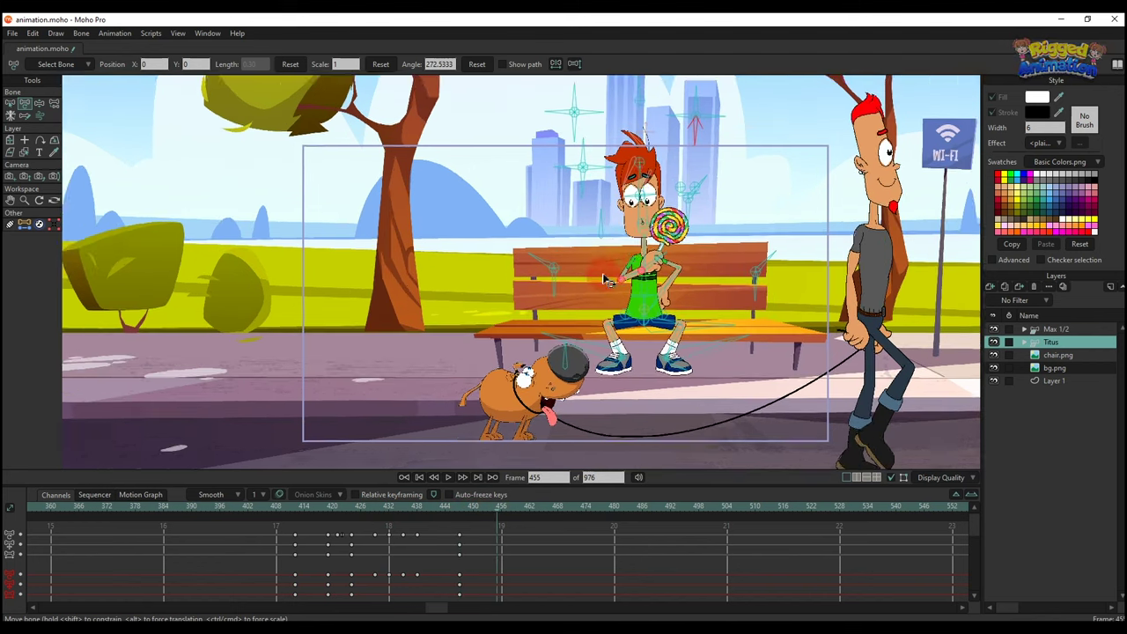
pyautogui.moveTo(641, 214); pyautogui.dragTo(631, 267)
pyautogui.scroll(1, 629, 271)
pyautogui.moveTo(618, 344); pyautogui.dragTo(618, 351)
pyautogui.moveTo(621, 280); pyautogui.dragTo(614, 274)
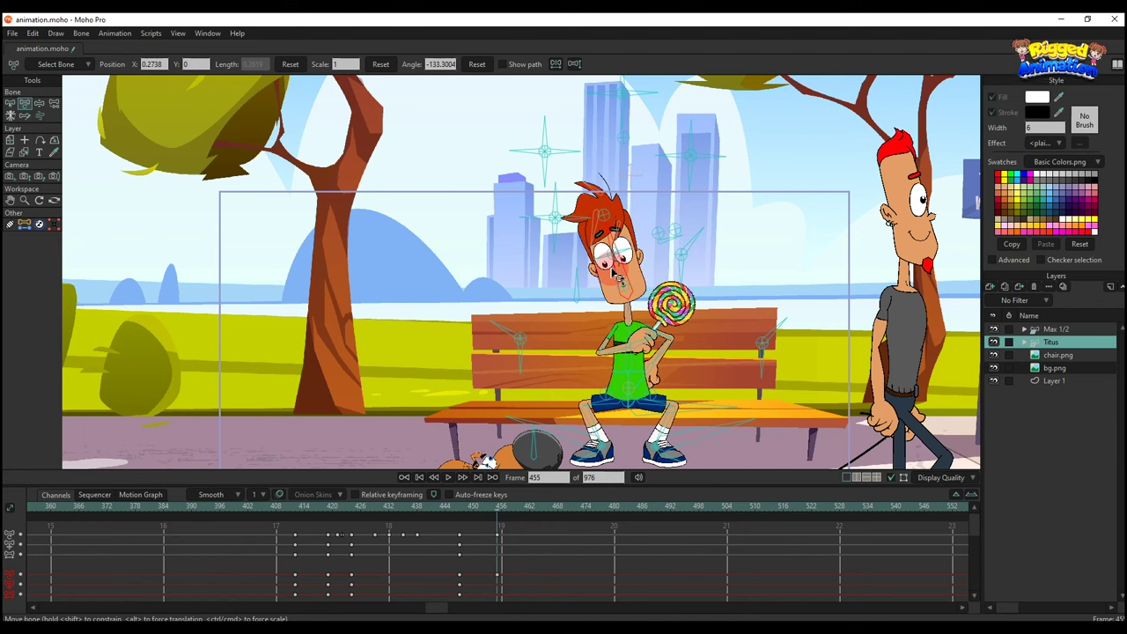
# - Refine Titus's head and face pose at frame 455, key the full pose, and preview the movement
pyautogui.scroll(1, 623, 334)
pyautogui.moveTo(614, 350); pyautogui.dragTo(666, 326)
pyautogui.scroll(1, 650, 342)
pyautogui.scroll(1, 652, 343)
pyautogui.scroll(-2, 662, 325)
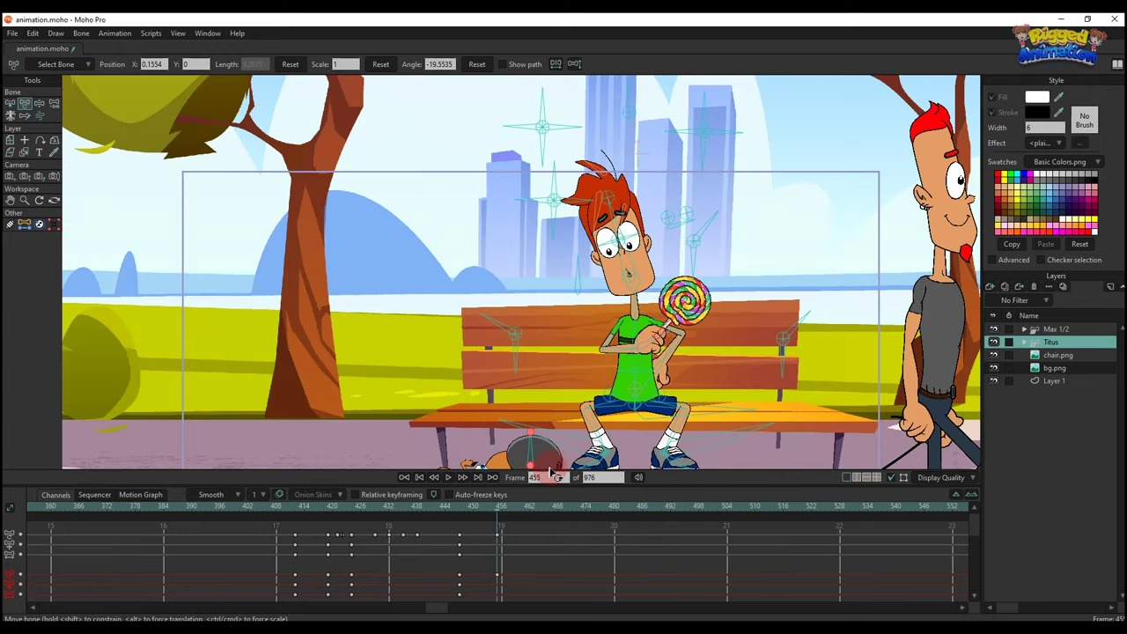
pyautogui.click(379, 510)
pyautogui.scroll(-2, 590, 352)
pyautogui.press('space')
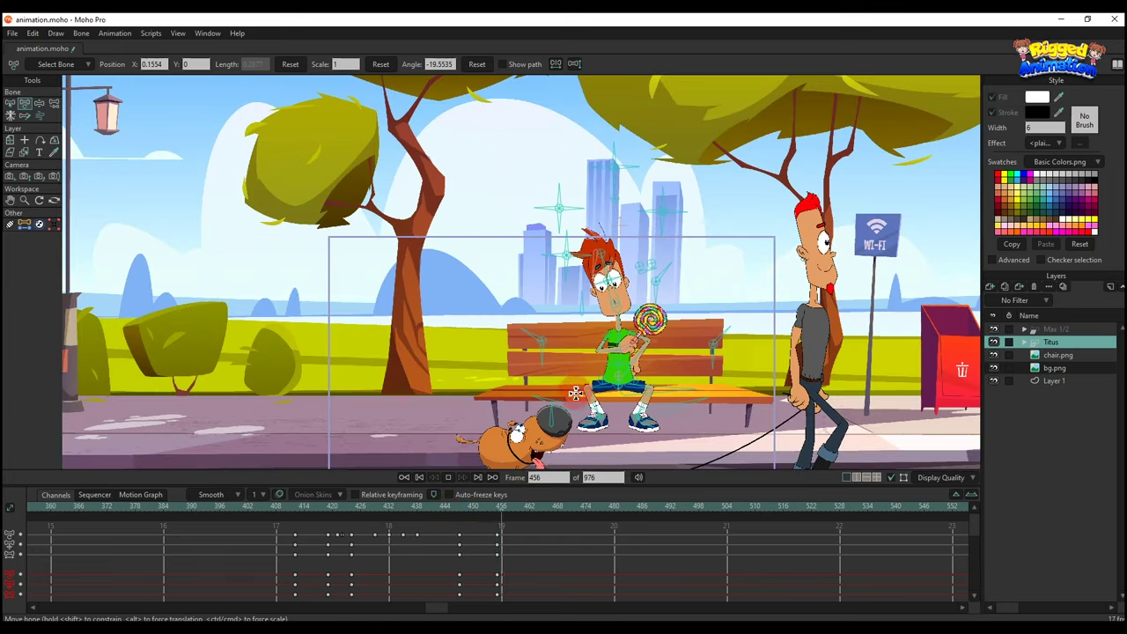
# - Rotate Titus's blink control bone to close his eyes at frame 459, and key them closed at frame 462
pyautogui.moveTo(466, 508); pyautogui.dragTo(513, 521)
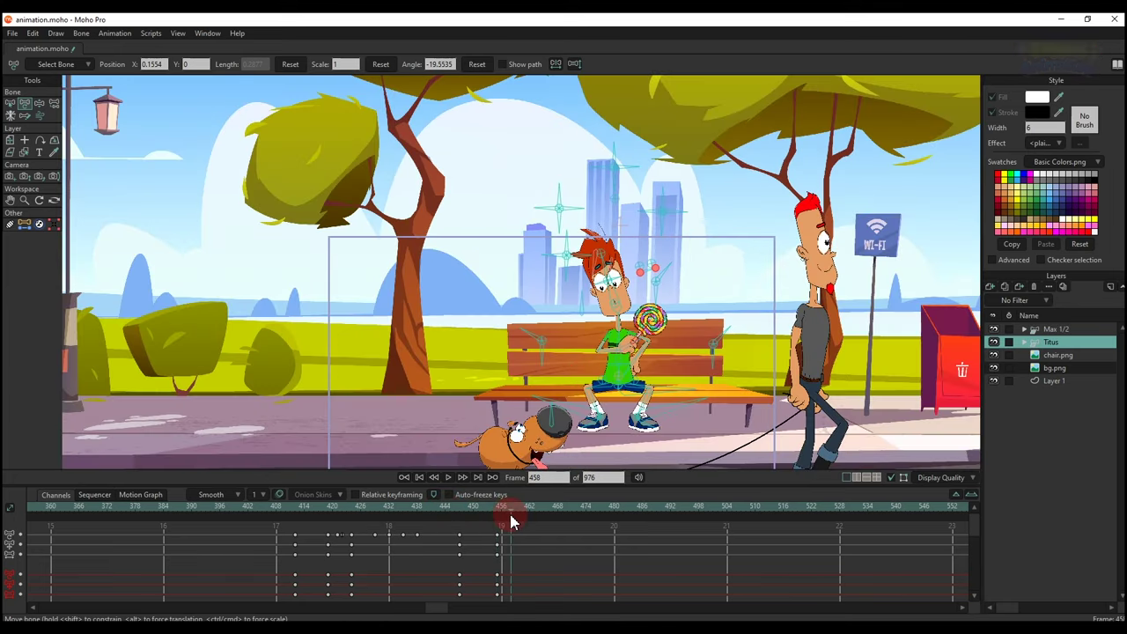
pyautogui.scroll(2, 577, 403)
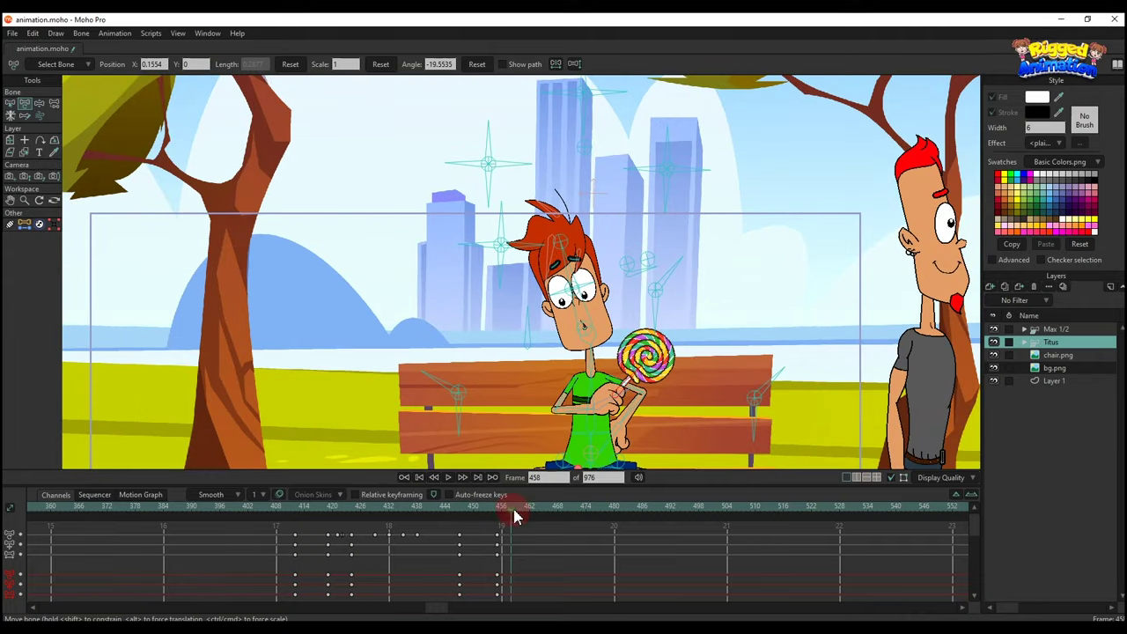
pyautogui.scroll(2, 667, 167)
pyautogui.click(663, 199)
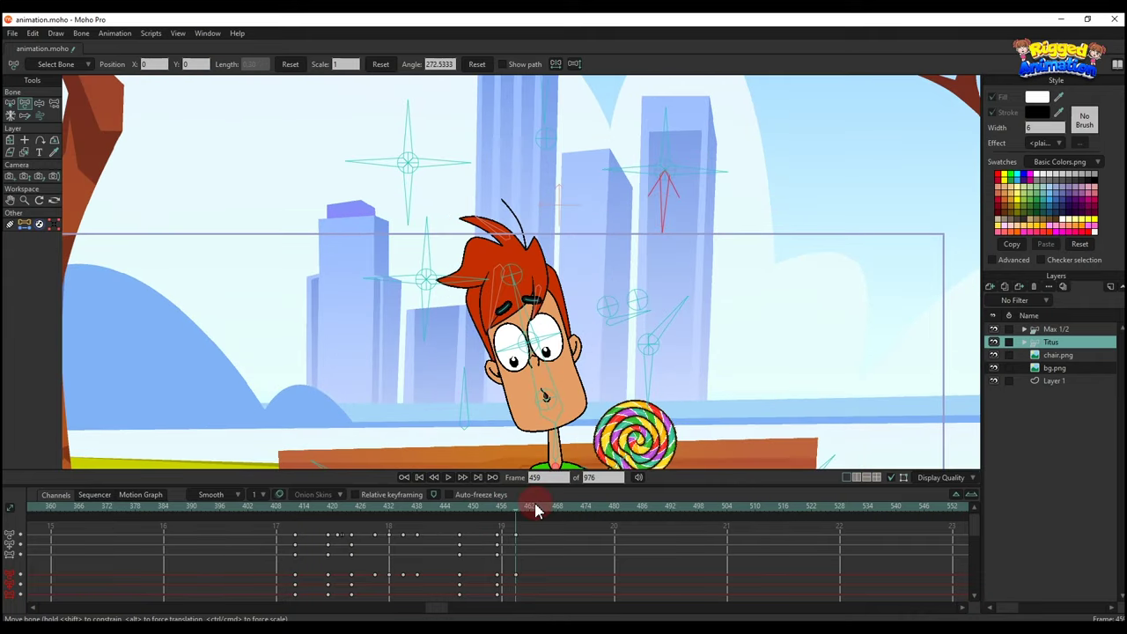
pyautogui.moveTo(656, 212); pyautogui.dragTo(684, 191)
pyautogui.click(553, 483)
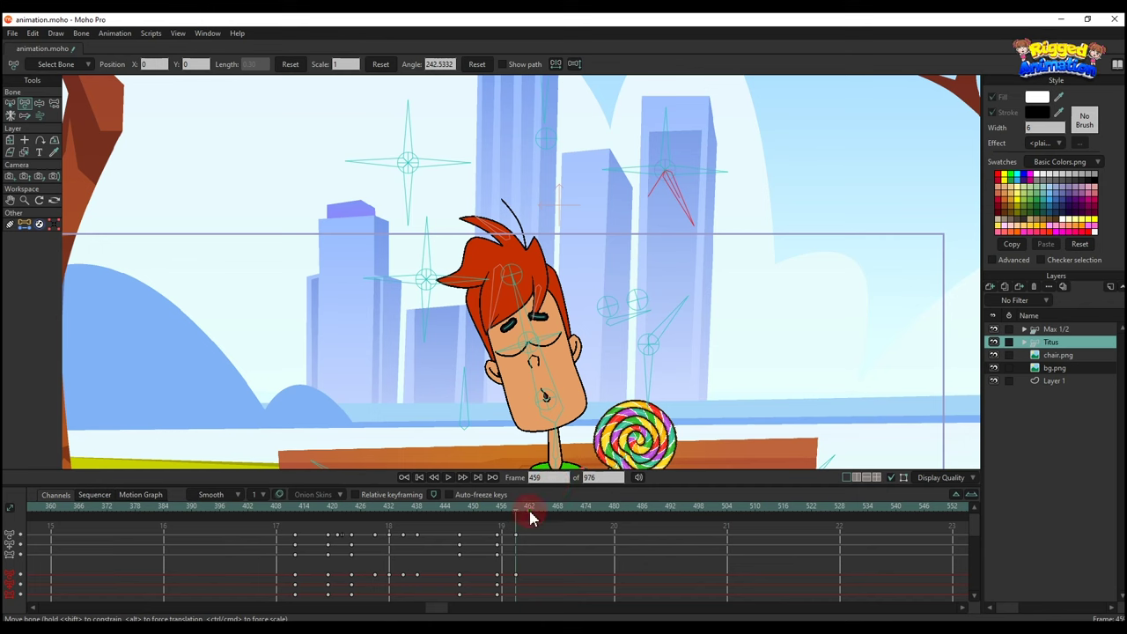
pyautogui.click(683, 191)
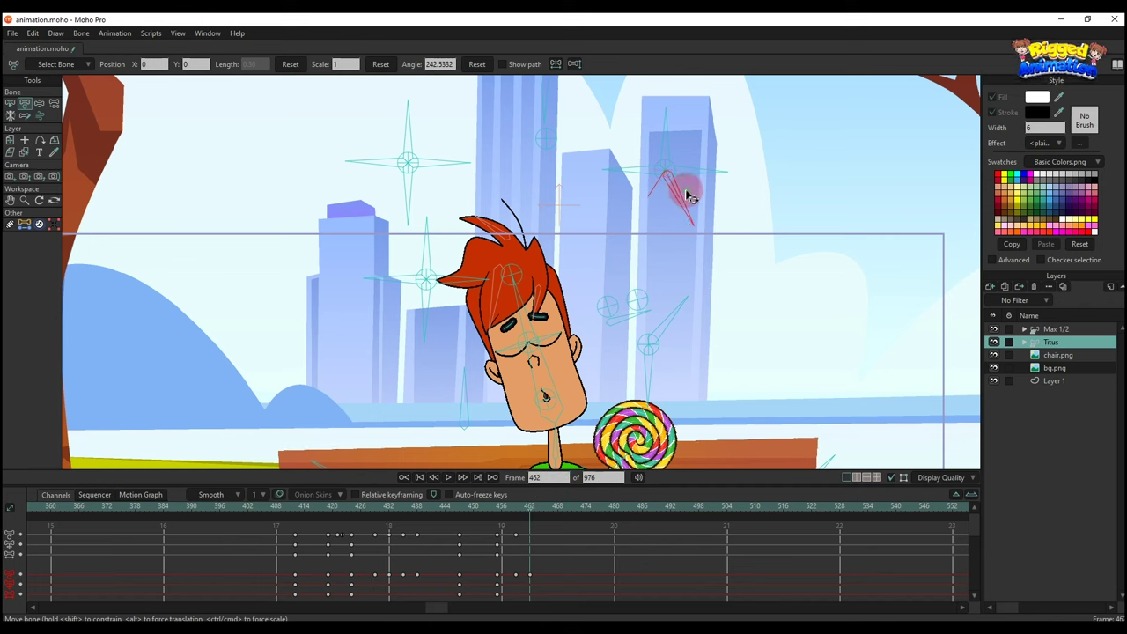
# - Reset the blink control bone's angle at frame 466 to reopen Titus's eyes, and play back the blink
pyautogui.click(549, 511)
pyautogui.click(476, 63)
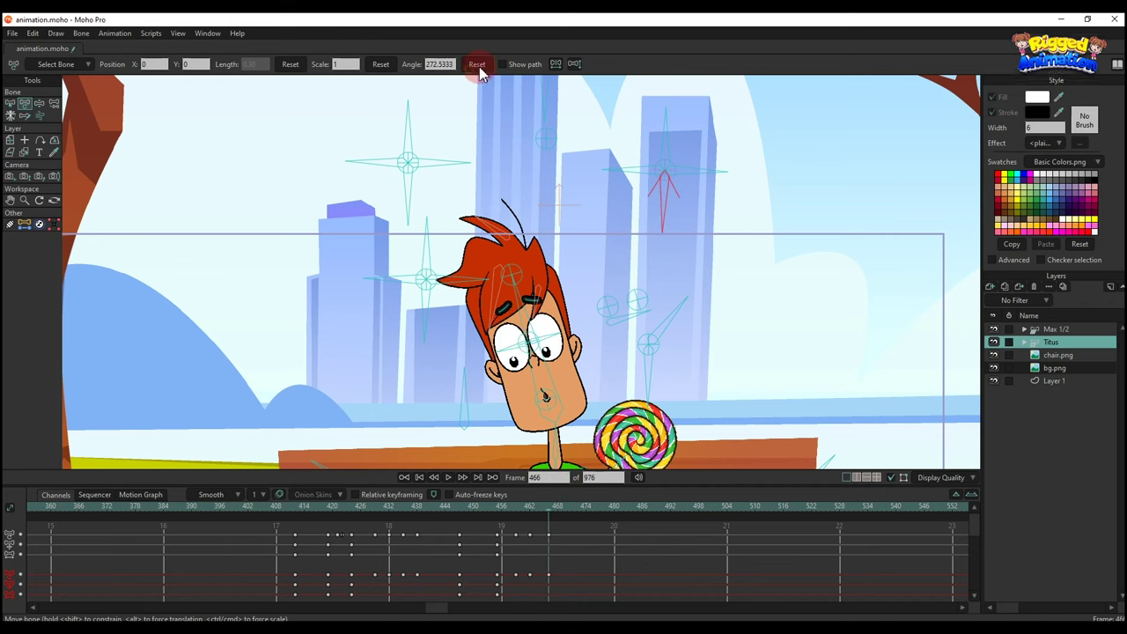
pyautogui.scroll(-2, 571, 461)
pyautogui.click(418, 516)
pyautogui.press('space')
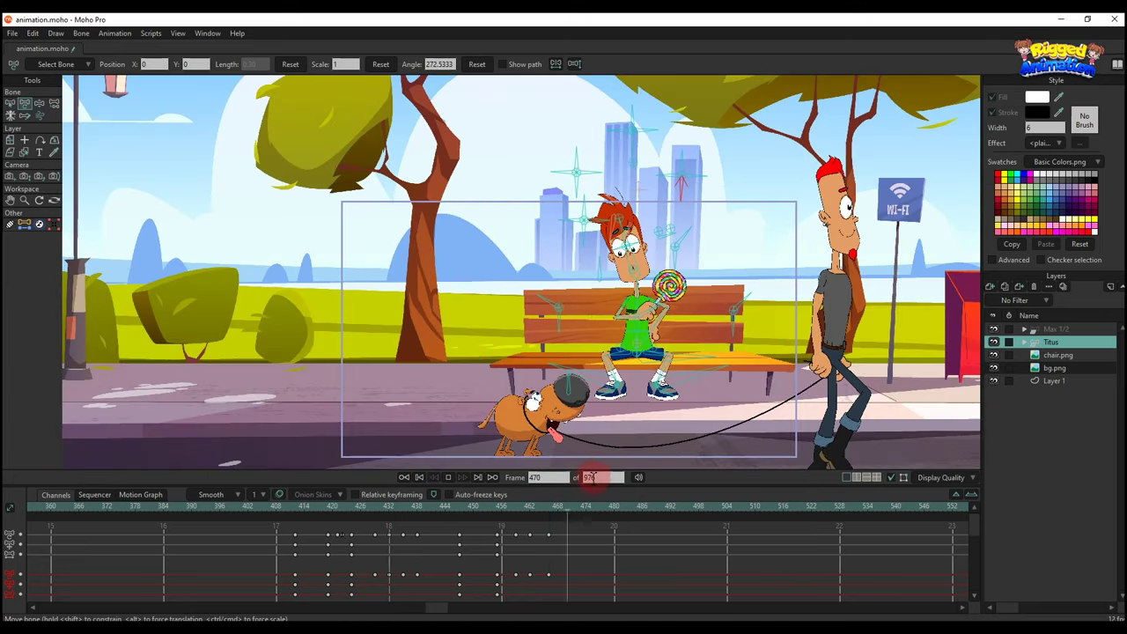
# - Key the camera's current framing at frame 476 and zoom the camera in towards Titus at frame 477
pyautogui.press('space')
pyautogui.click(572, 509)
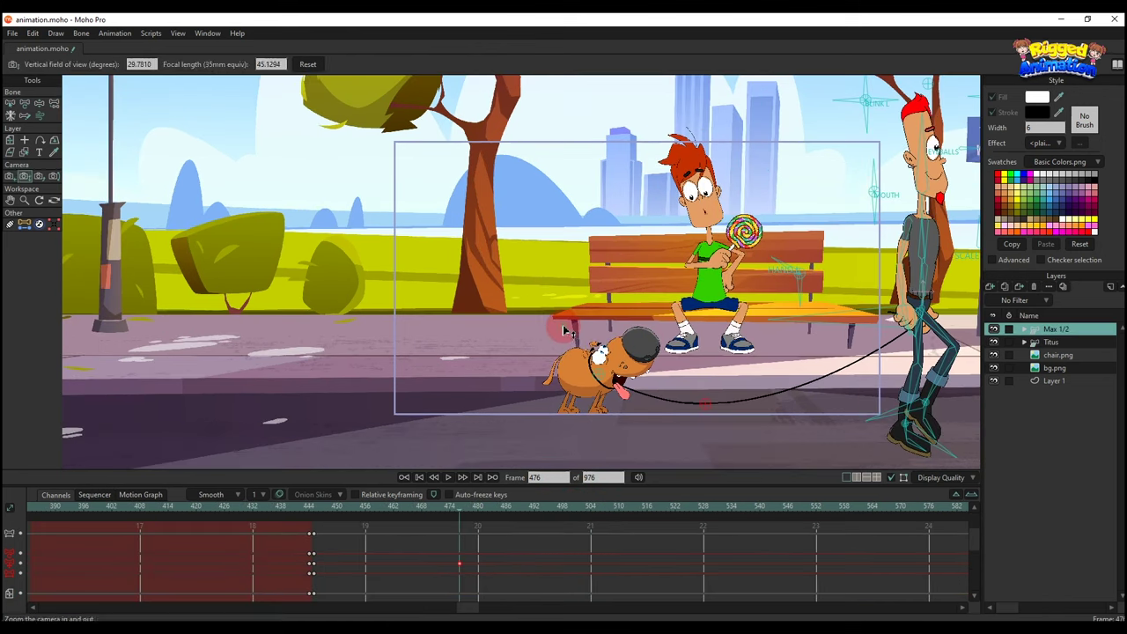
pyautogui.click(457, 520)
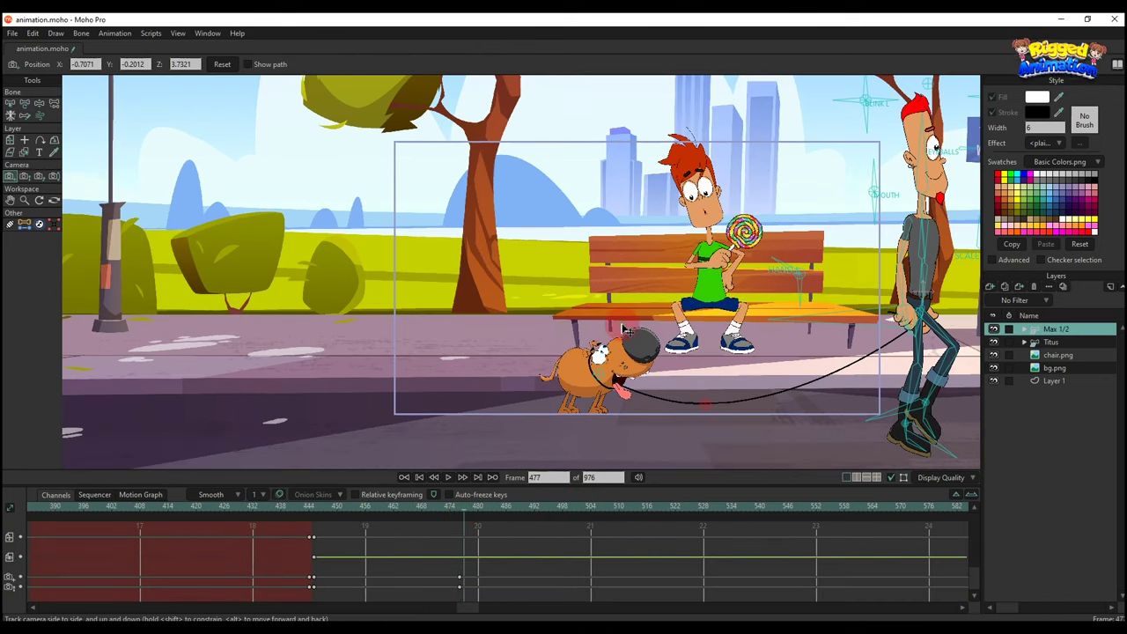
pyautogui.press('5')
pyautogui.moveTo(690, 216); pyautogui.dragTo(767, 360)
pyautogui.press('4')
pyautogui.moveTo(765, 255); pyautogui.dragTo(746, 317)
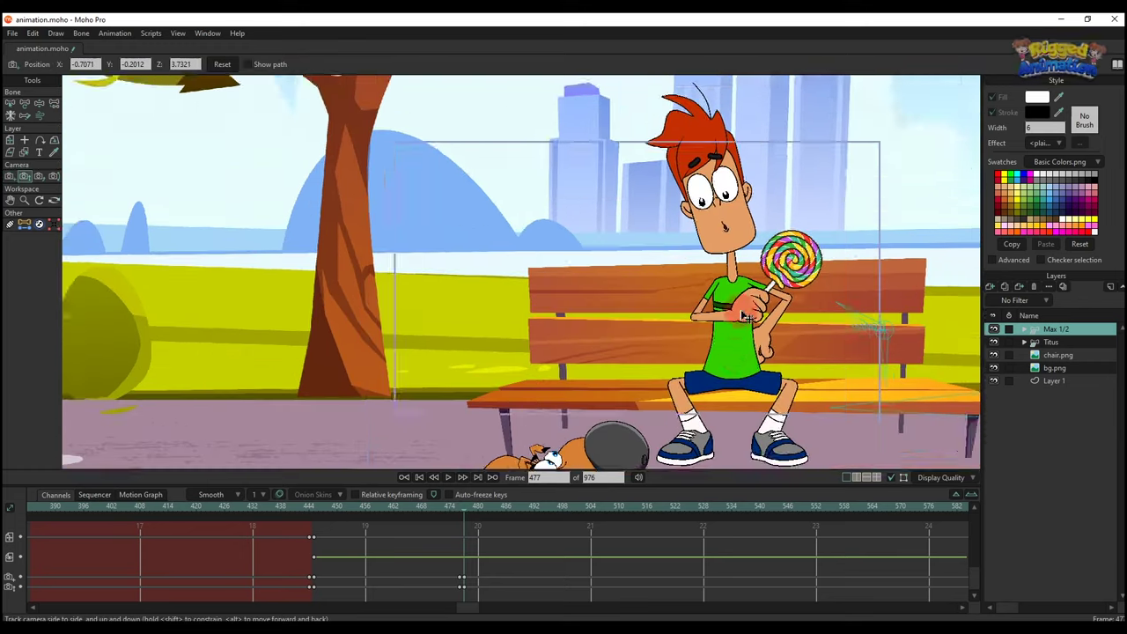
# - Refine the camera zoom and position at frame 477 to frame Titus's head, upper body and lollipop
pyautogui.scroll(-2, 744, 315)
pyautogui.moveTo(713, 373); pyautogui.dragTo(690, 310)
pyautogui.press('5')
pyautogui.press('4')
pyautogui.moveTo(747, 236); pyautogui.dragTo(721, 339)
pyautogui.press('5')
pyautogui.press('4')
pyautogui.moveTo(718, 340); pyautogui.dragTo(673, 370)
pyautogui.scroll(2, 651, 343)
# - Key the Titus layer's full pose at frame 477, and straighten his head and shift his eyeballs at frame 486
pyautogui.click(1051, 342)
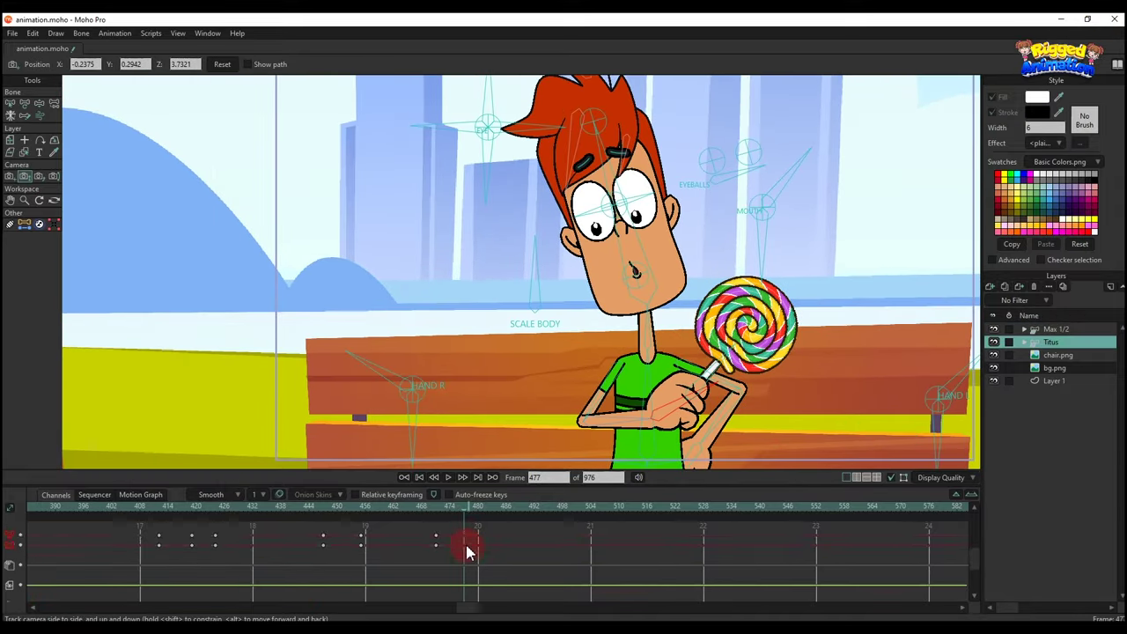
pyautogui.hotkey('ctrl', 'f')
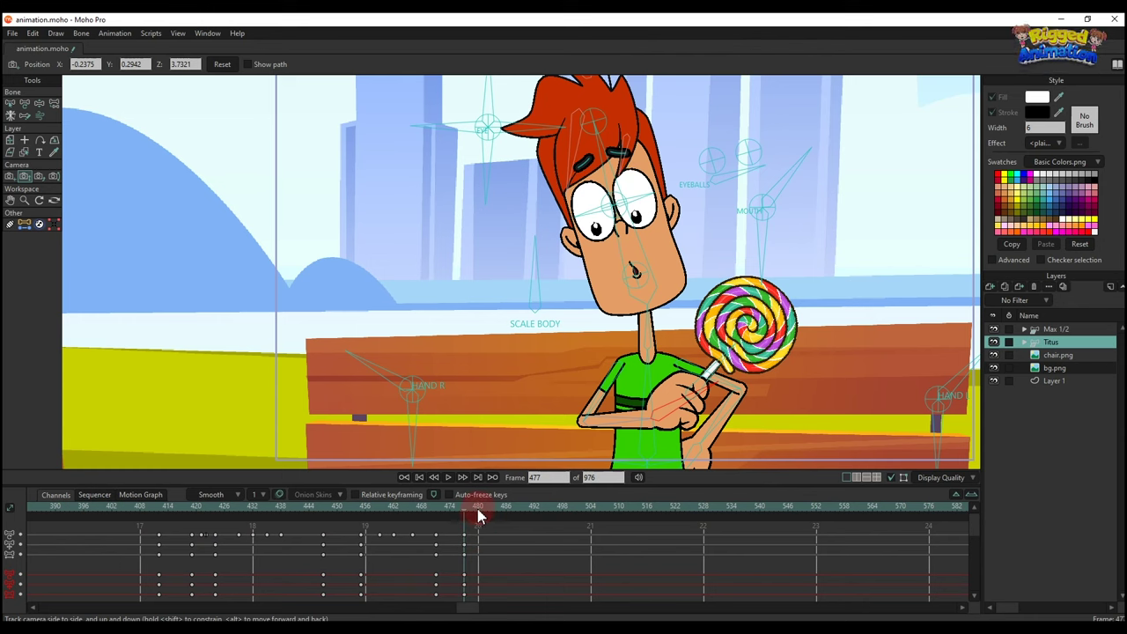
pyautogui.moveTo(537, 414); pyautogui.dragTo(537, 444)
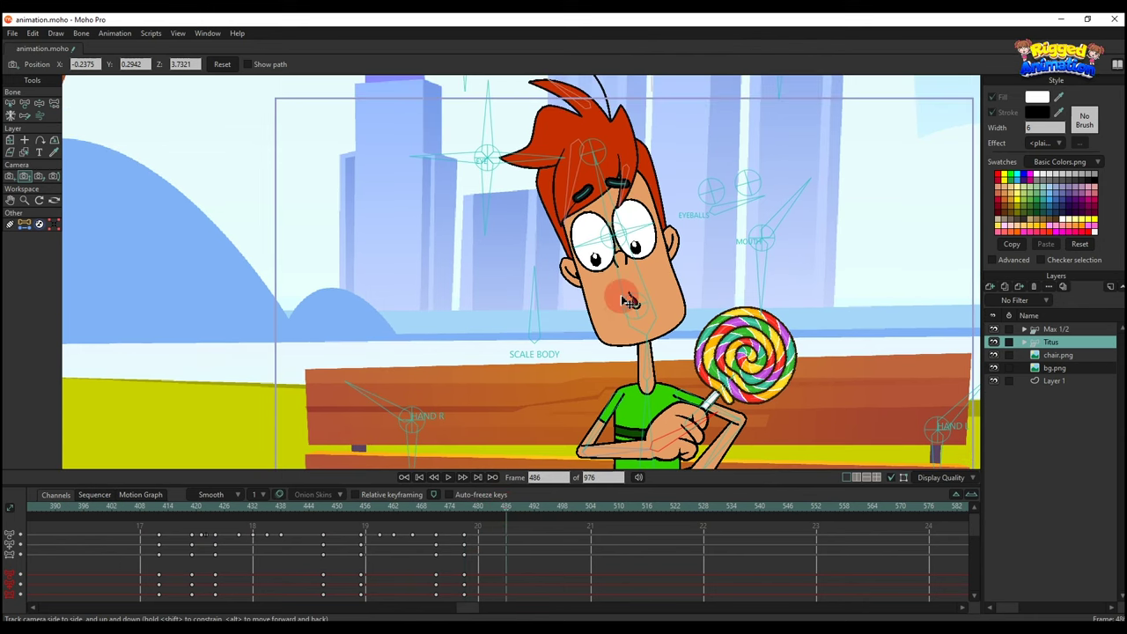
pyautogui.press('t')
pyautogui.moveTo(641, 272); pyautogui.dragTo(654, 273)
pyautogui.click(732, 240)
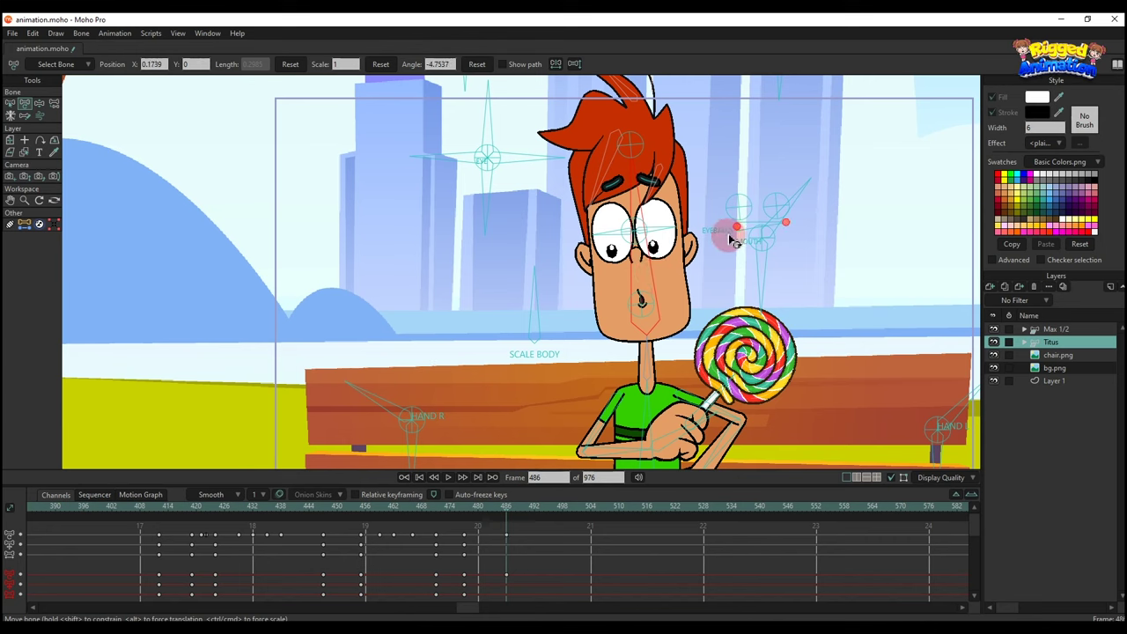
pyautogui.moveTo(742, 231); pyautogui.dragTo(746, 233)
# - Raise Titus's lollipop forearm slightly at frame 486 and play back the movement
pyautogui.click(467, 509)
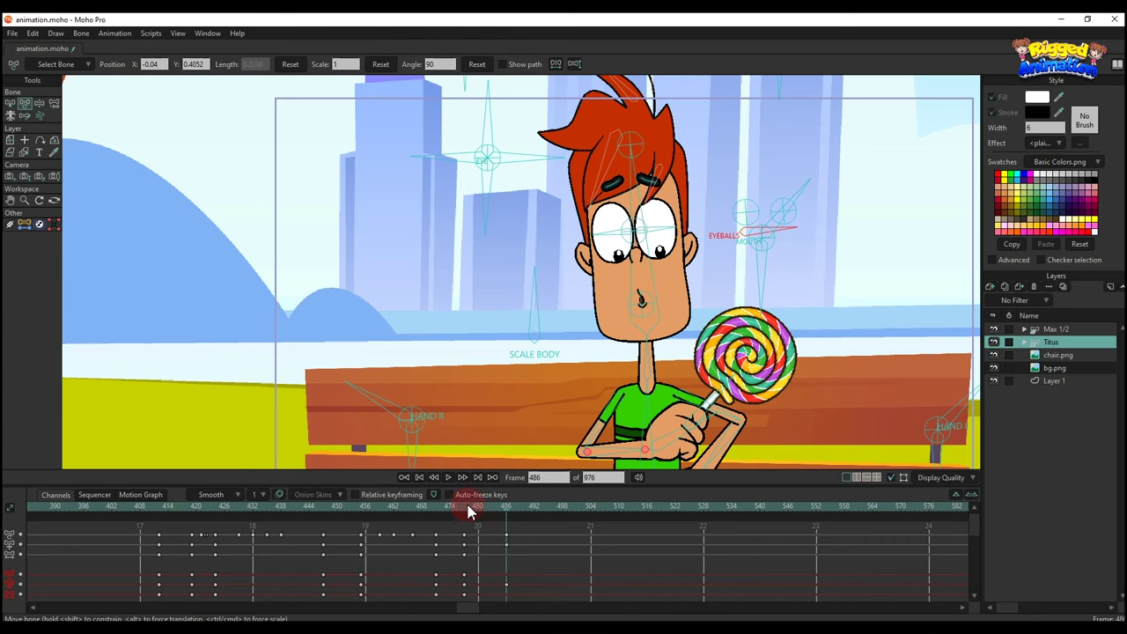
pyautogui.press('space')
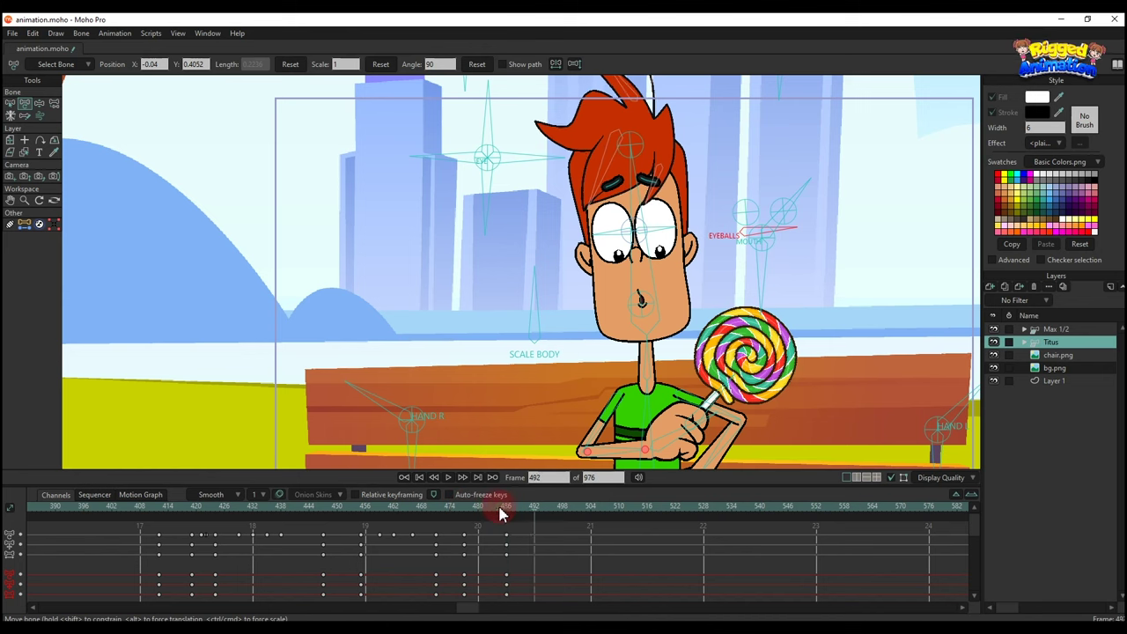
pyautogui.moveTo(625, 451); pyautogui.dragTo(626, 448)
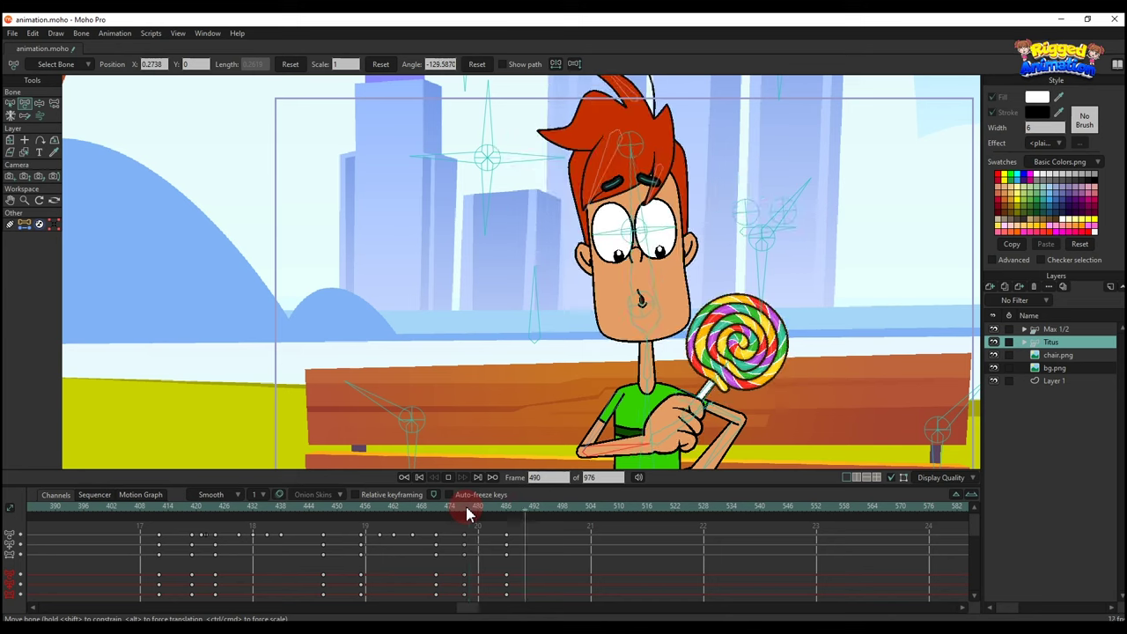
# - Raise Titus's lollipop arm at frame 496, tilt his head to about 9.3 degrees with eyeballs adjusted, and preview the motion
pyautogui.click(542, 508)
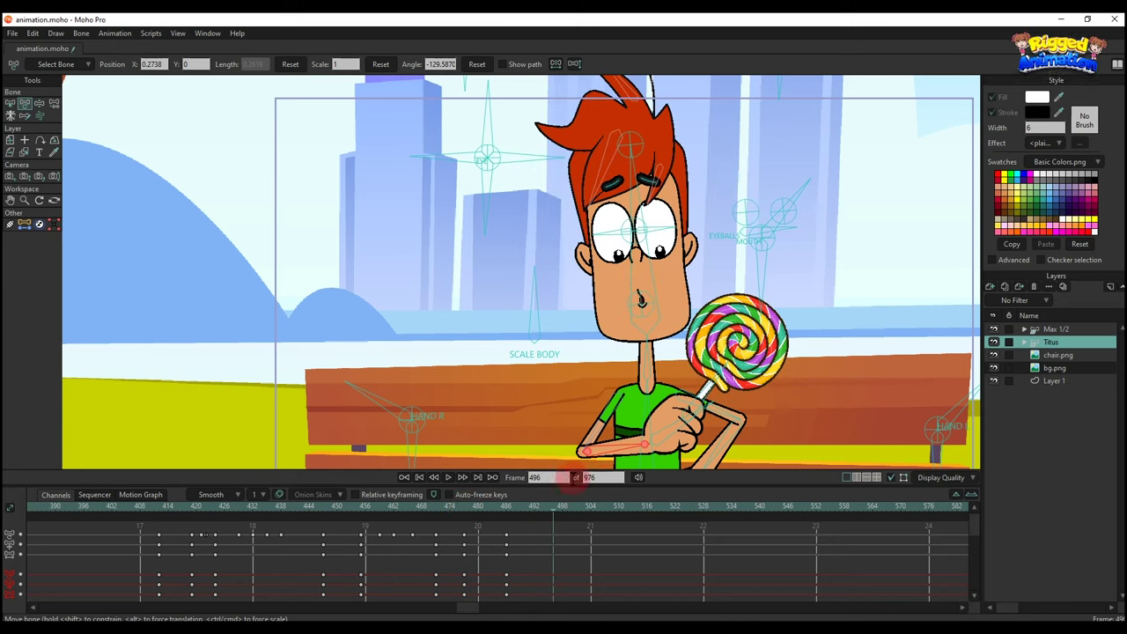
pyautogui.moveTo(592, 457); pyautogui.dragTo(580, 367)
pyautogui.moveTo(655, 275); pyautogui.dragTo(670, 280)
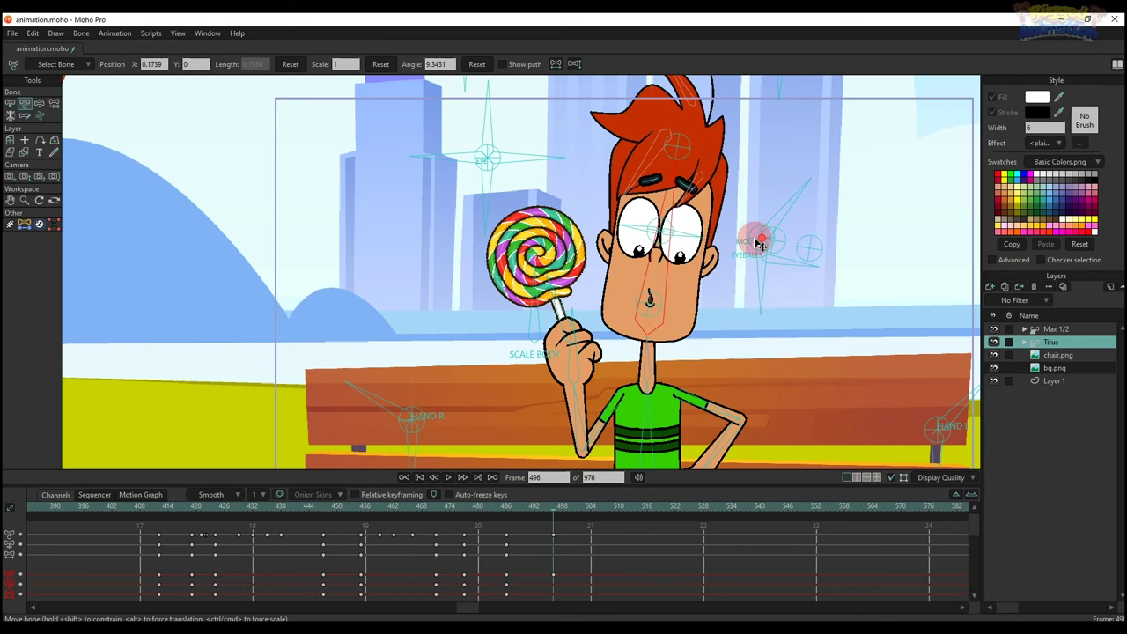
pyautogui.moveTo(761, 245)
pyautogui.mouseDown()
pyautogui.moveTo(755, 229)
pyautogui.moveTo(838, 220)
pyautogui.moveTo(767, 263)
pyautogui.moveTo(758, 252)
pyautogui.mouseUp()
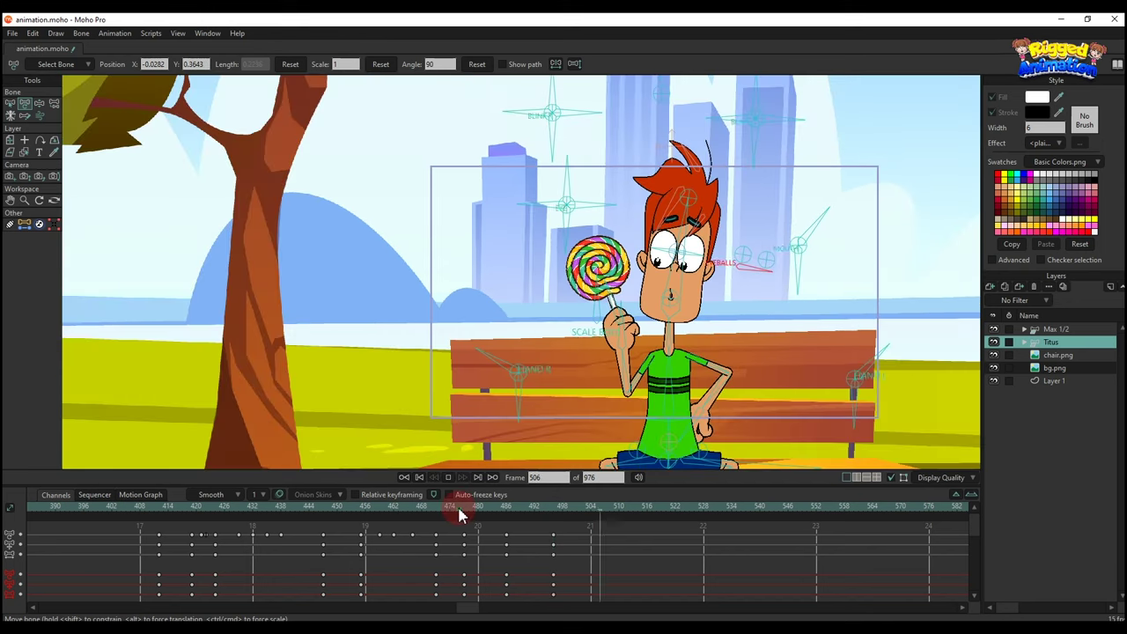
pyautogui.click(458, 508)
pyautogui.press('space')
# - Move Titus's frame 496 keys to frame 499, copy his frame 486 keys to frame 491, and preview the timing
pyautogui.moveTo(518, 511)
pyautogui.mouseDown()
pyautogui.moveTo(468, 512)
pyautogui.moveTo(508, 523)
pyautogui.mouseUp()
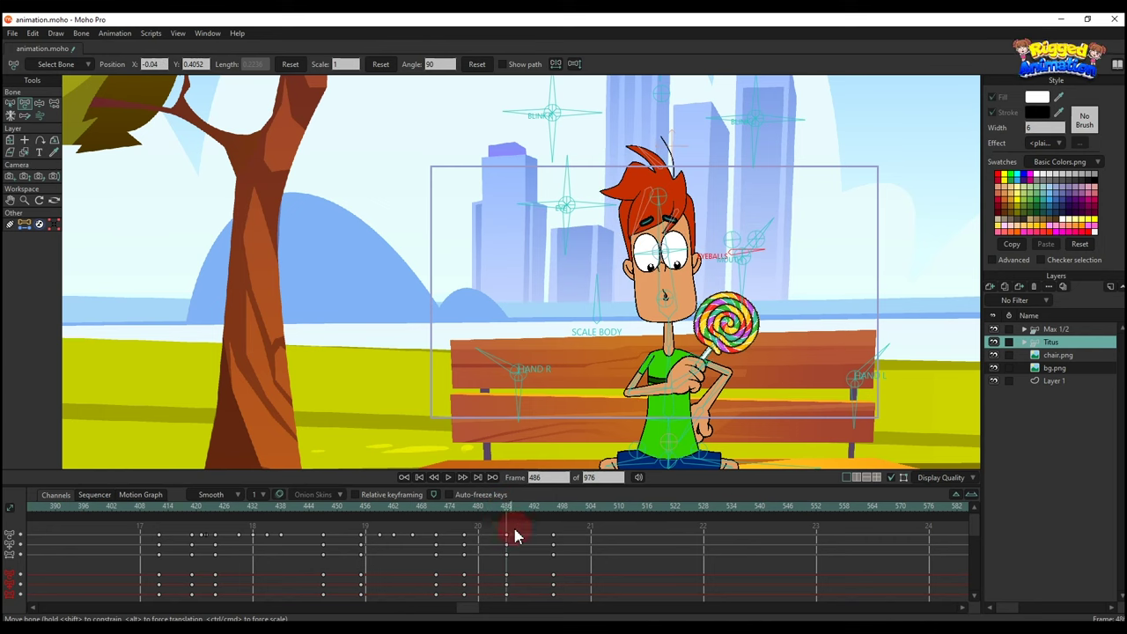
pyautogui.moveTo(570, 599); pyautogui.dragTo(551, 514)
pyautogui.moveTo(496, 598); pyautogui.dragTo(532, 512)
pyautogui.click(529, 507)
pyautogui.hotkey('ctrl', 'v')
pyautogui.click(465, 506)
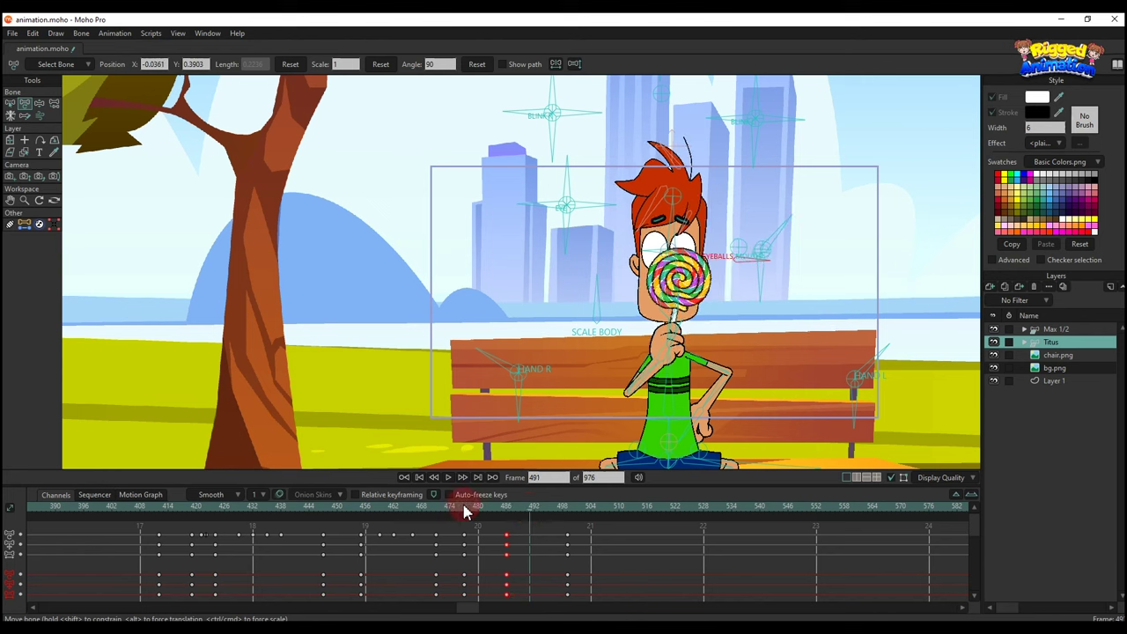
pyautogui.press('space')
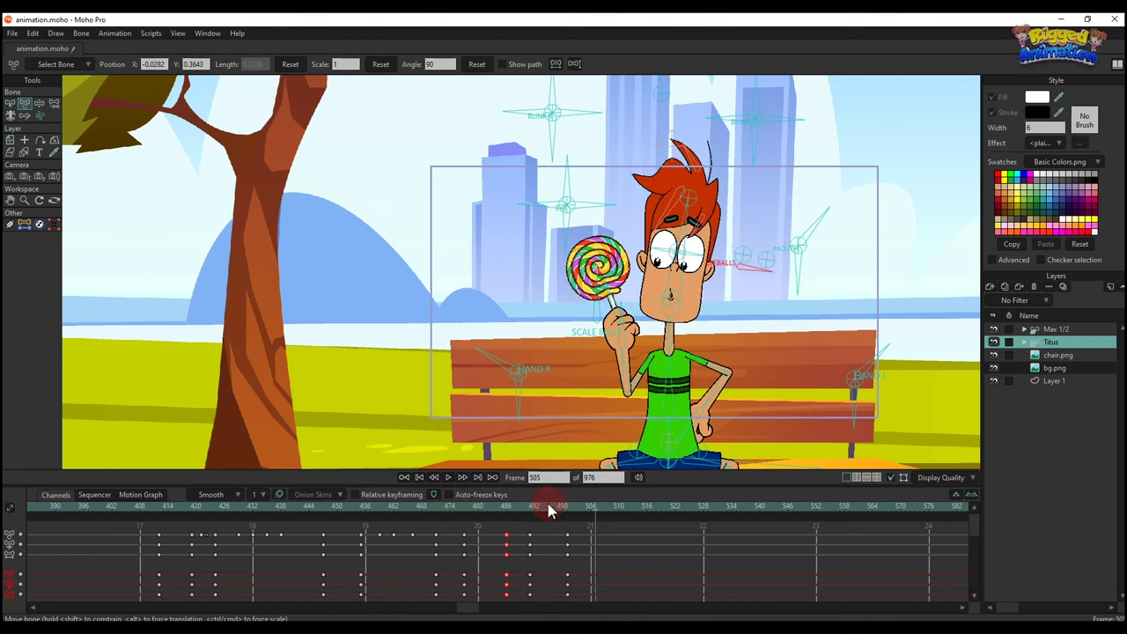
# - Flip the SCALE BODY control bone downwards at frame 495 and play back the arm movement
pyautogui.click(548, 511)
pyautogui.moveTo(596, 302); pyautogui.dragTo(580, 401)
pyautogui.moveTo(521, 510); pyautogui.dragTo(456, 504)
pyautogui.press('space')
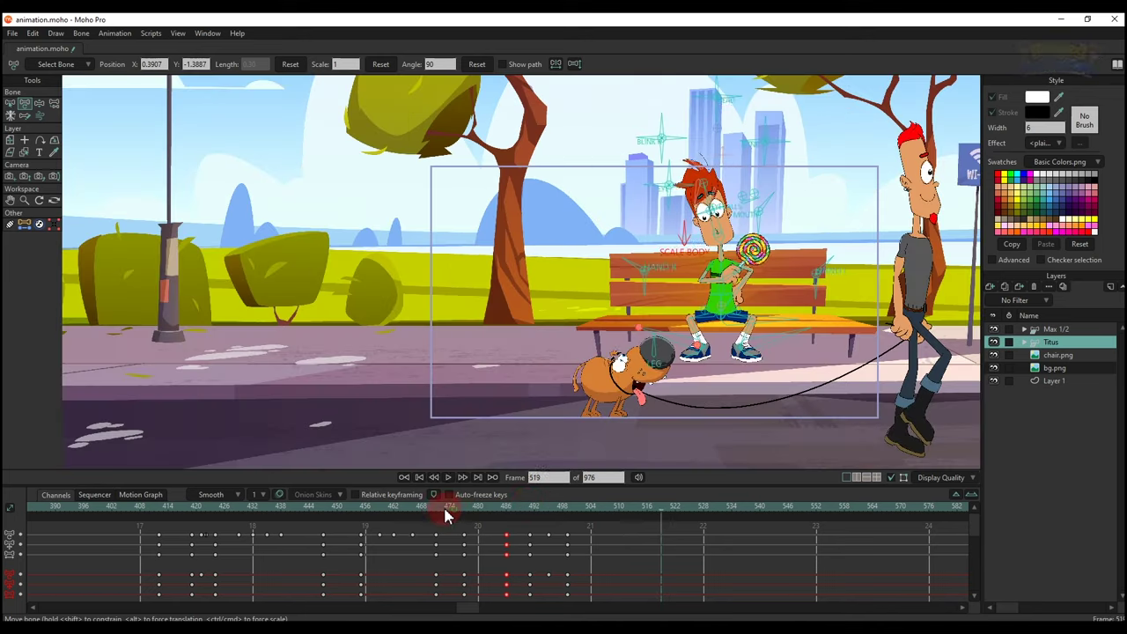
pyautogui.click(439, 509)
pyautogui.press('space')
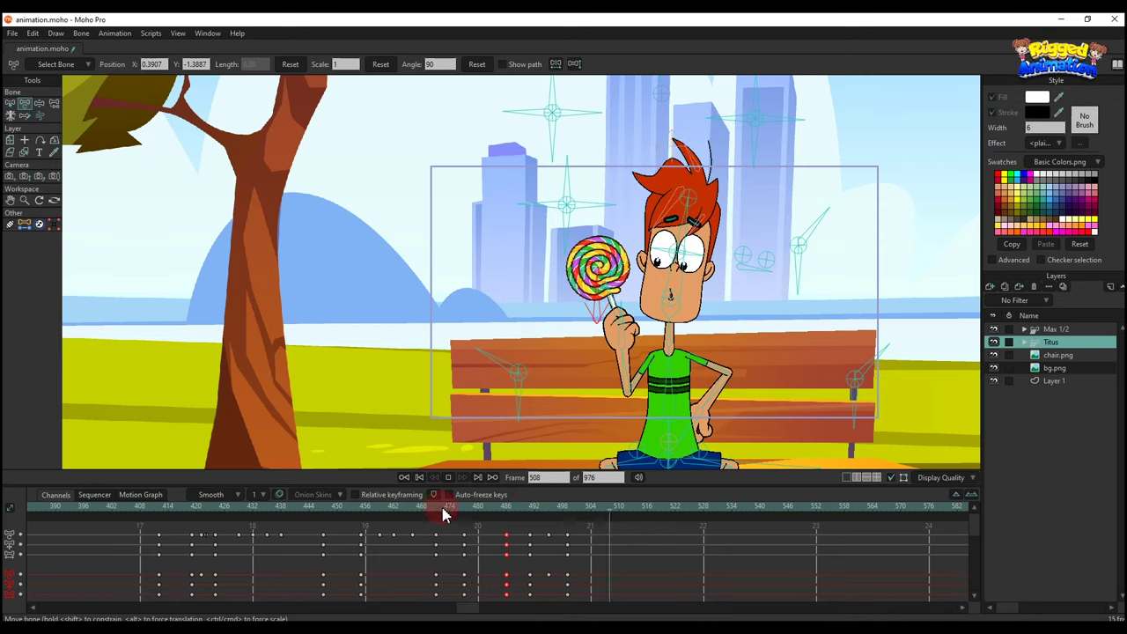
# - Rotate Titus's blink control bone to close his eyes at frames 503 and 506, and reset its angle at frame 509
pyautogui.scroll(4, 744, 273)
pyautogui.scroll(-5, 773, 184)
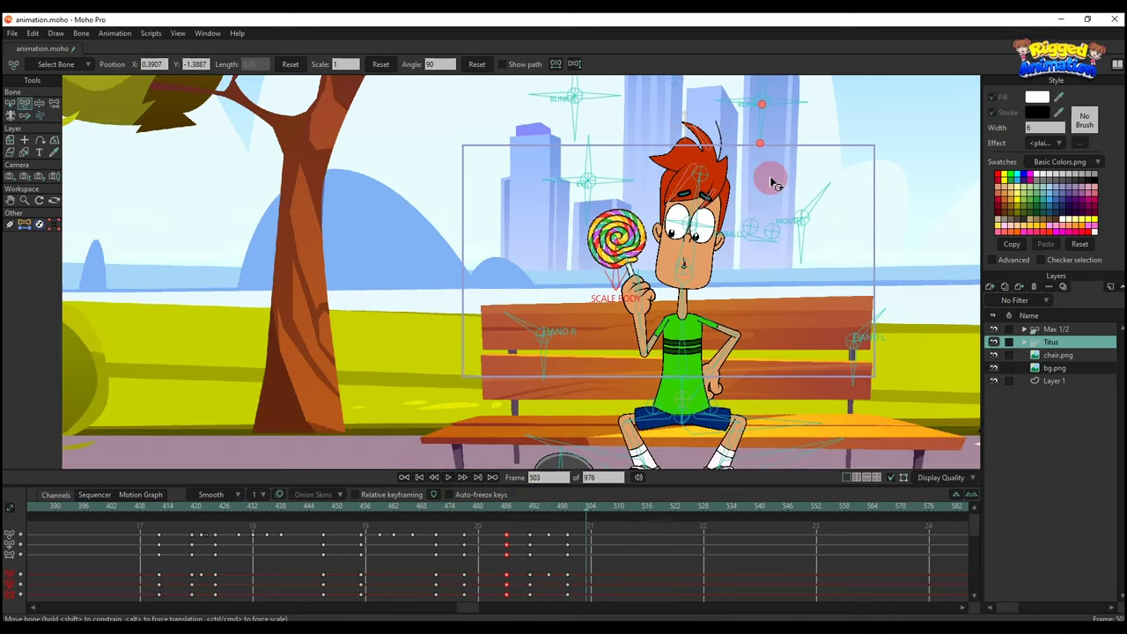
pyautogui.scroll(2, 750, 161)
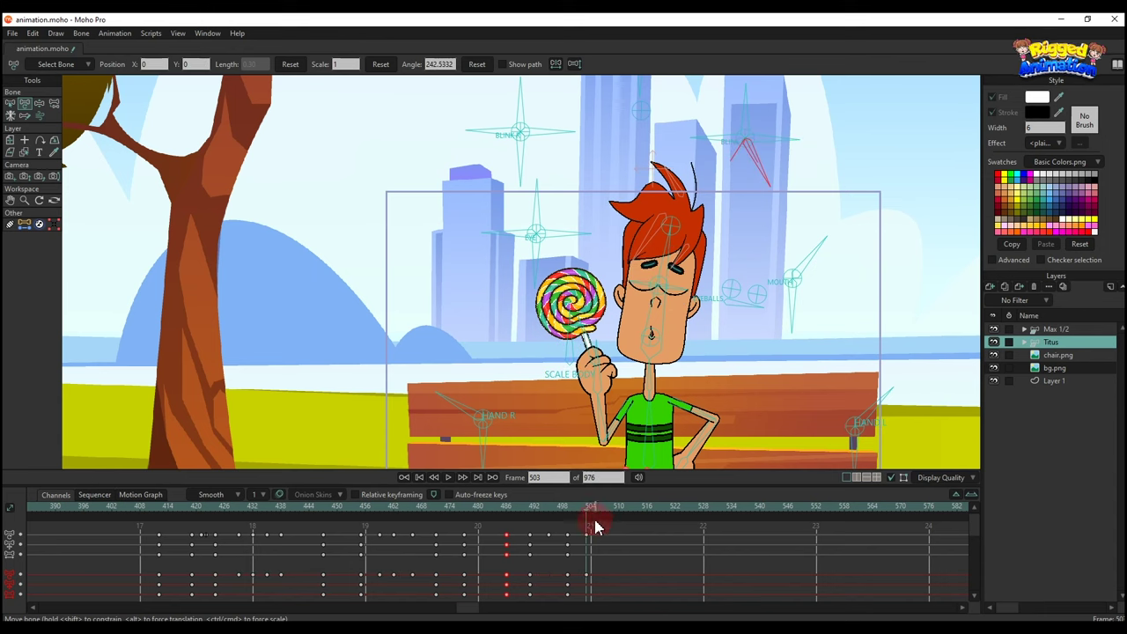
pyautogui.click(759, 176)
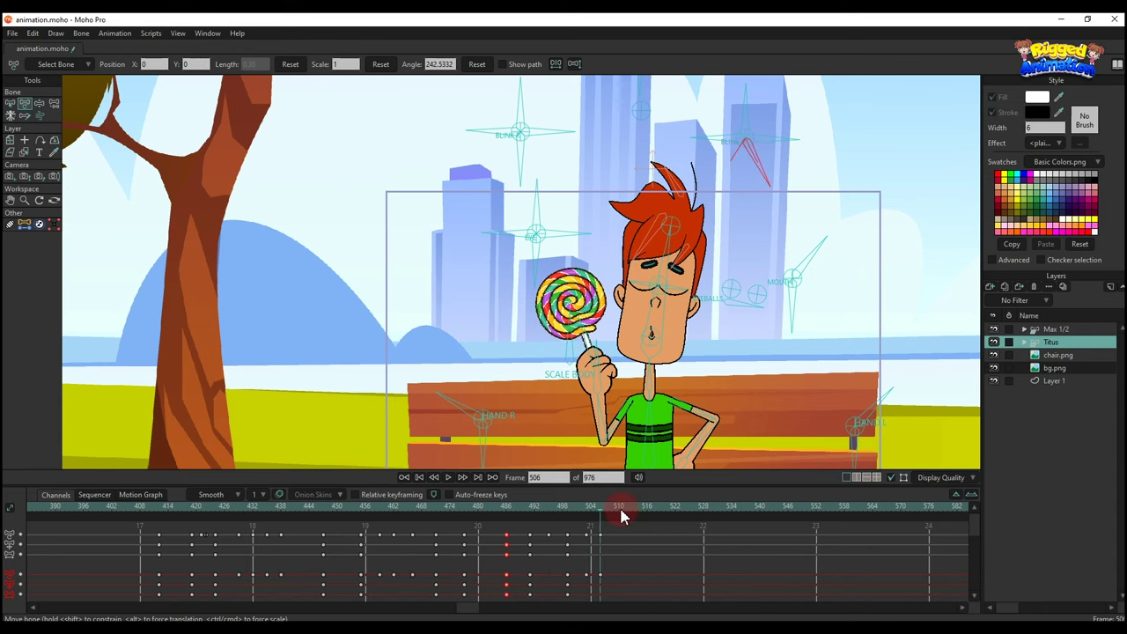
pyautogui.click(477, 63)
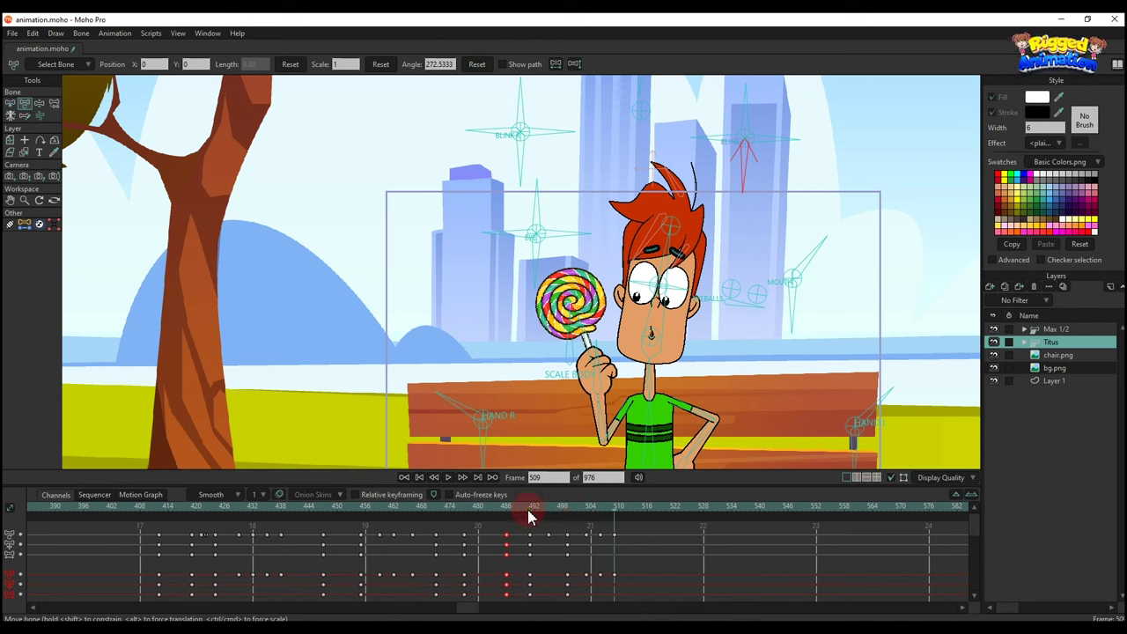
# - Play back the new blink and key Titus's full pose at frame 517
pyautogui.click(528, 509)
pyautogui.press('space')
pyautogui.press('space')
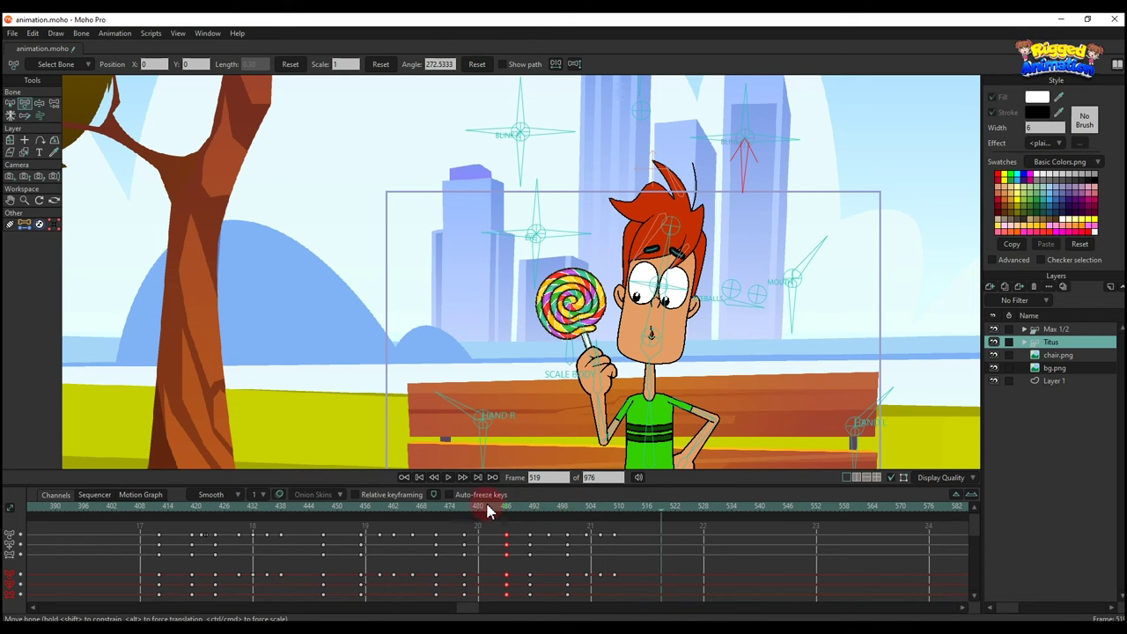
pyautogui.press('space')
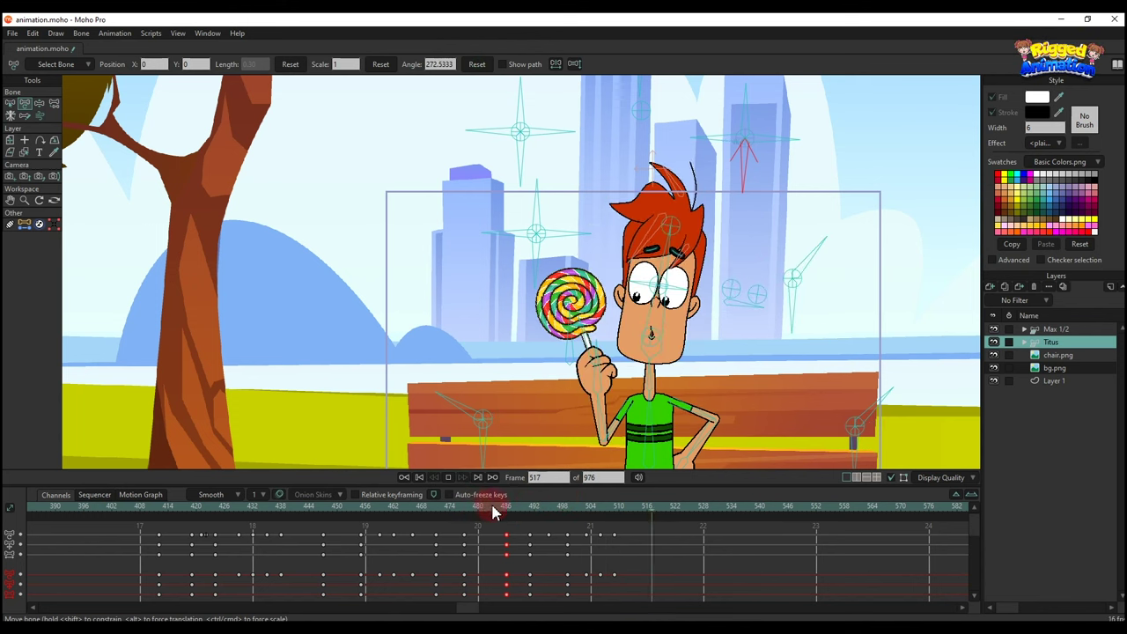
pyautogui.press('space')
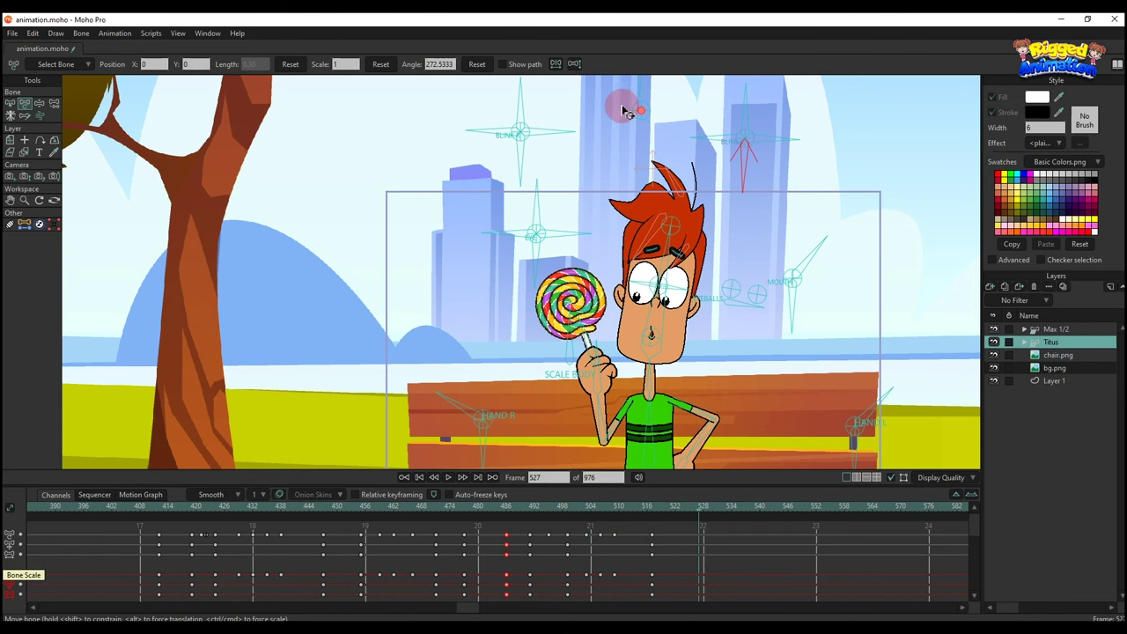
# - Turn Titus's face and eyes towards Max at frame 527 and lower his lollipop arm across his chest
pyautogui.moveTo(616, 106); pyautogui.dragTo(513, 324)
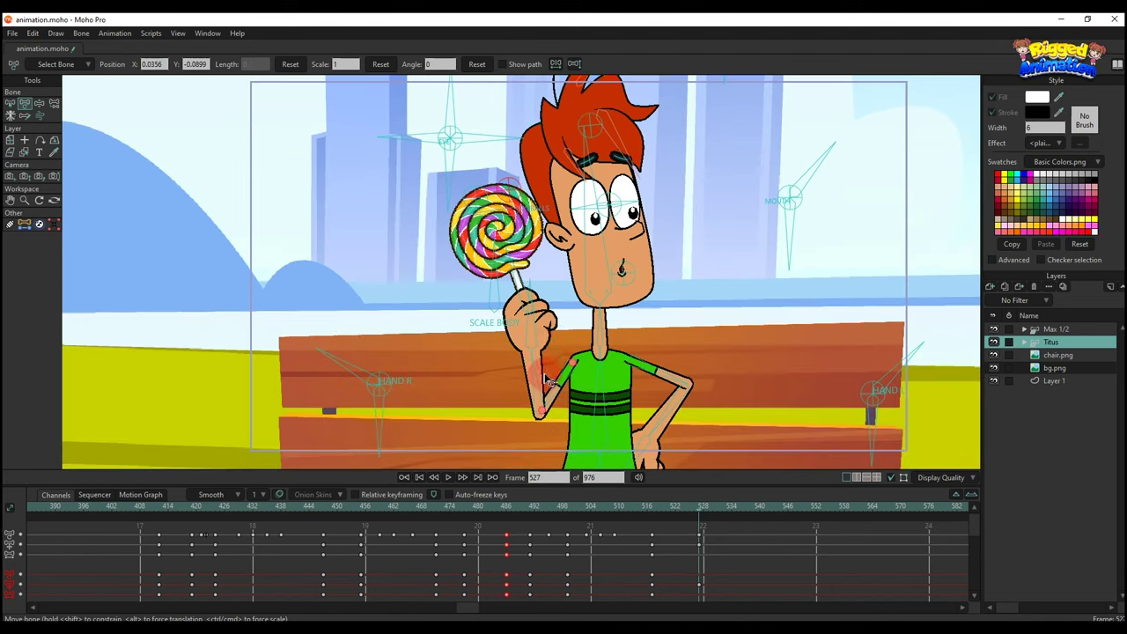
pyautogui.moveTo(584, 255); pyautogui.dragTo(627, 380)
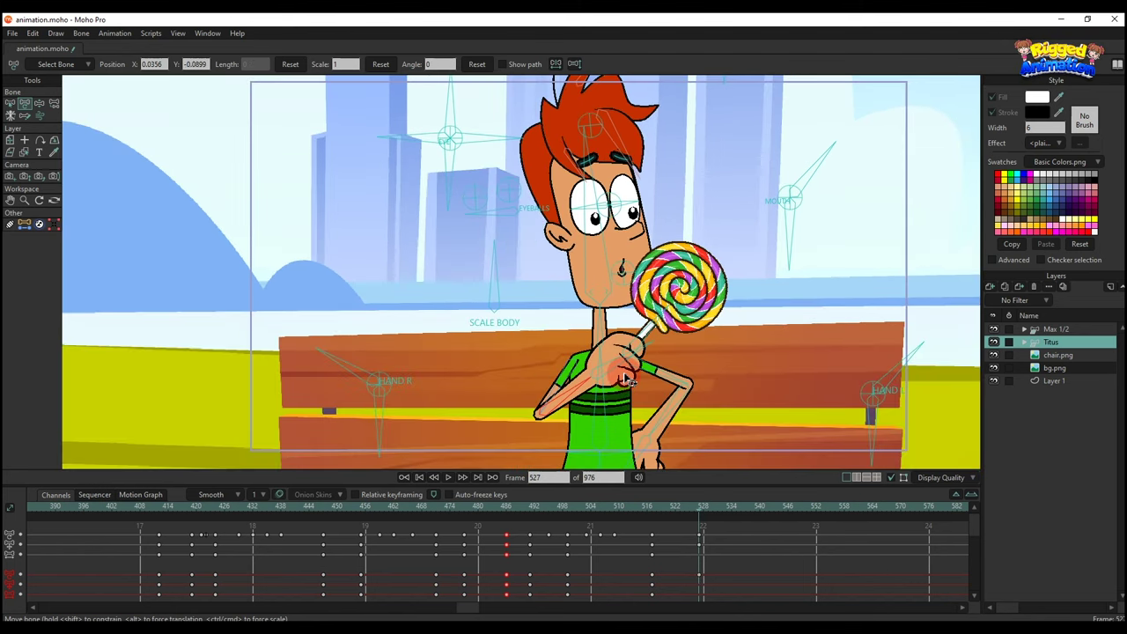
pyautogui.click(649, 320)
pyautogui.scroll(-3, 650, 320)
pyautogui.scroll(3, 650, 320)
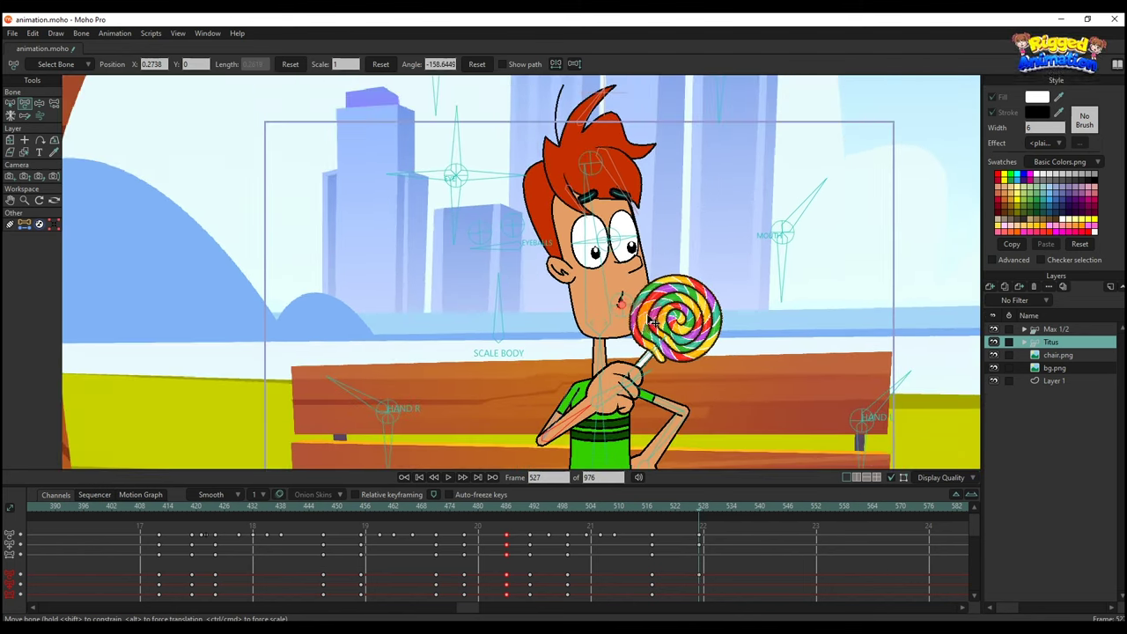
# - Adjust Titus's SCALE BODY control bone at frame 522 and return to frame 527
pyautogui.moveTo(650, 515); pyautogui.dragTo(675, 515)
pyautogui.click(676, 511)
pyautogui.moveTo(492, 296); pyautogui.dragTo(503, 300)
pyautogui.moveTo(659, 518); pyautogui.dragTo(701, 515)
pyautogui.scroll(1, 806, 231)
# - Give Titus a frown at frame 527, tilting his head to about -13 degrees and lowering his eyeballs
pyautogui.moveTo(811, 203); pyautogui.dragTo(813, 200)
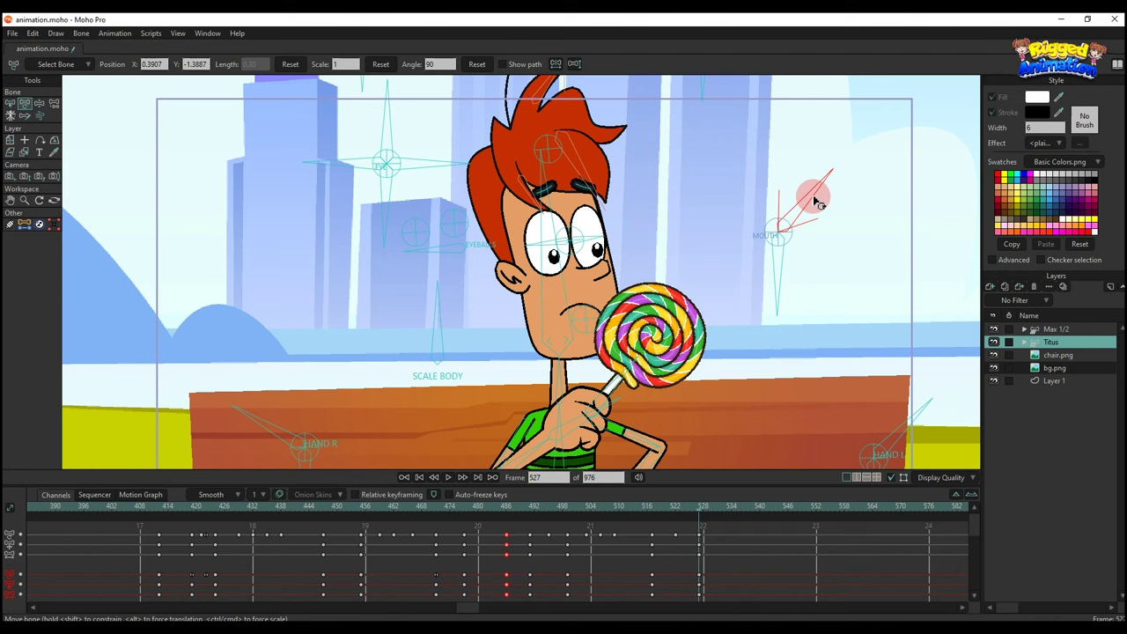
pyautogui.moveTo(560, 295); pyautogui.dragTo(552, 295)
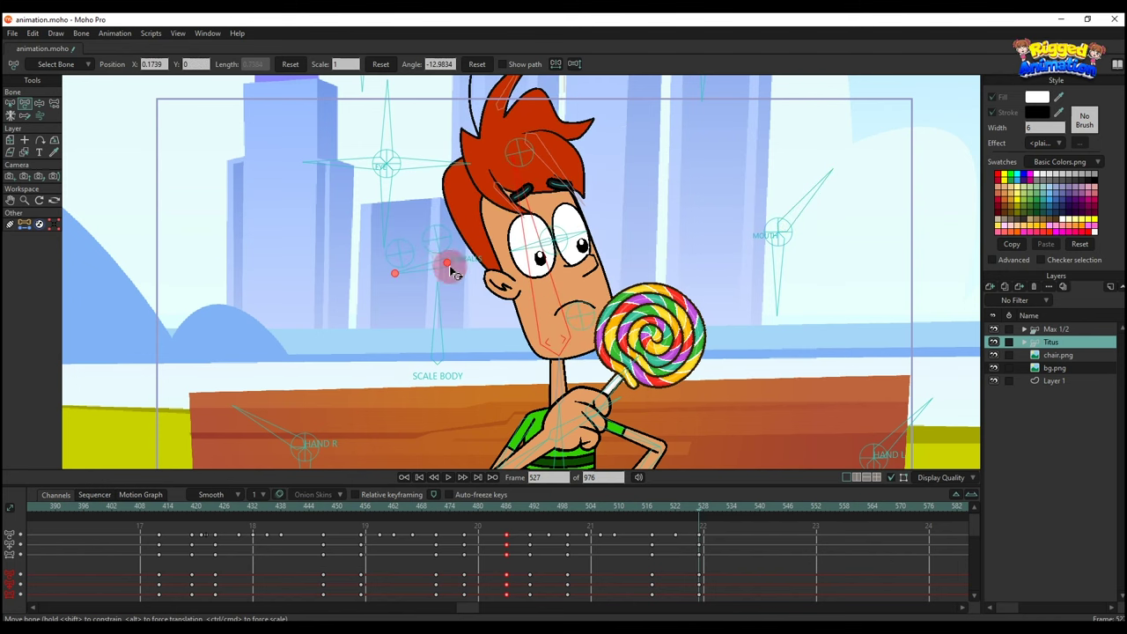
pyautogui.moveTo(449, 265); pyautogui.dragTo(445, 277)
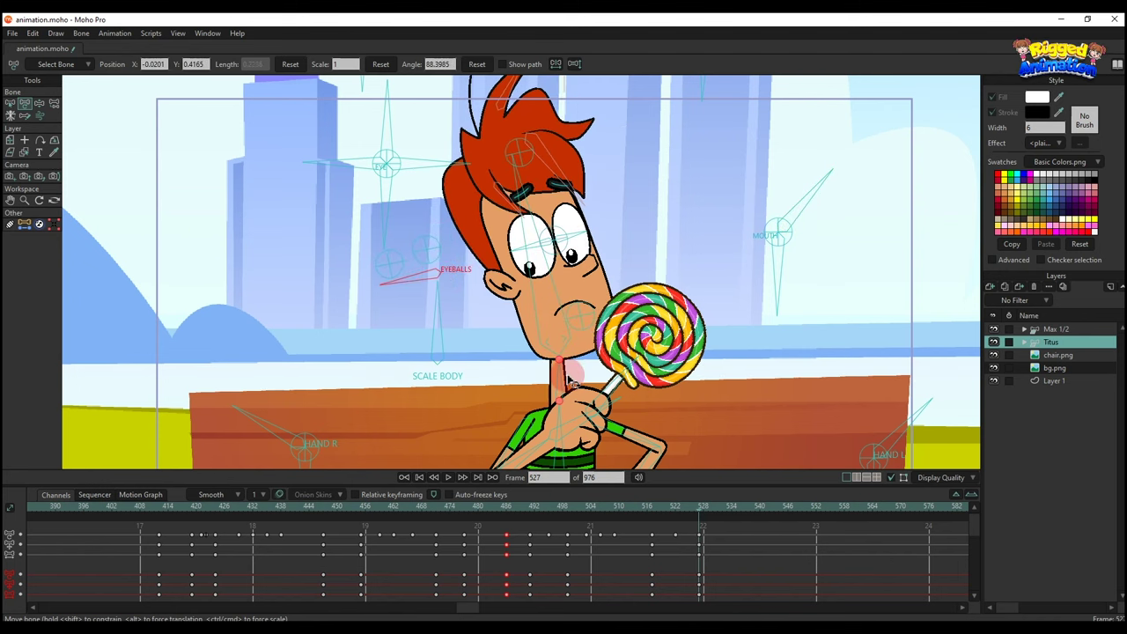
# - Adjust Titus's lollipop forearm to about -153.7 degrees at frame 527 and preview the turn towards Max
pyautogui.scroll(-5, 571, 362)
pyautogui.scroll(4, 573, 405)
pyautogui.moveTo(552, 408); pyautogui.dragTo(564, 411)
pyautogui.scroll(-1, 656, 450)
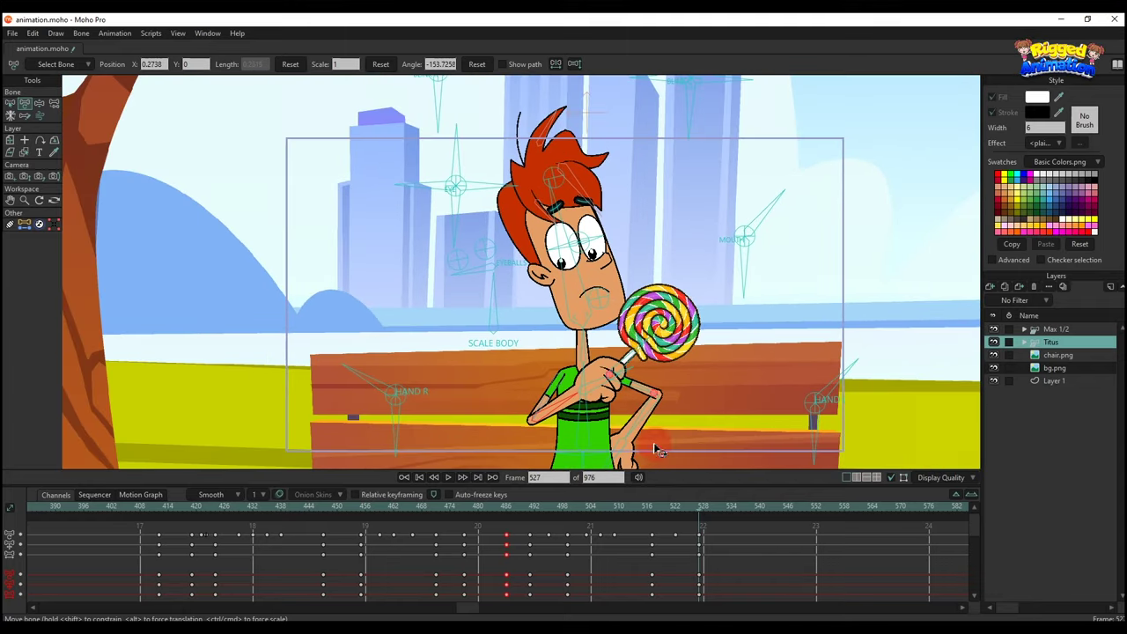
pyautogui.click(654, 511)
pyautogui.press('Right')
pyautogui.press('Right')
pyautogui.press('Right')
pyautogui.press('Right')
pyautogui.press('Right')
pyautogui.press('Right')
pyautogui.press('Right')
pyautogui.press('Right')
pyautogui.press('Right')
pyautogui.press('Right')
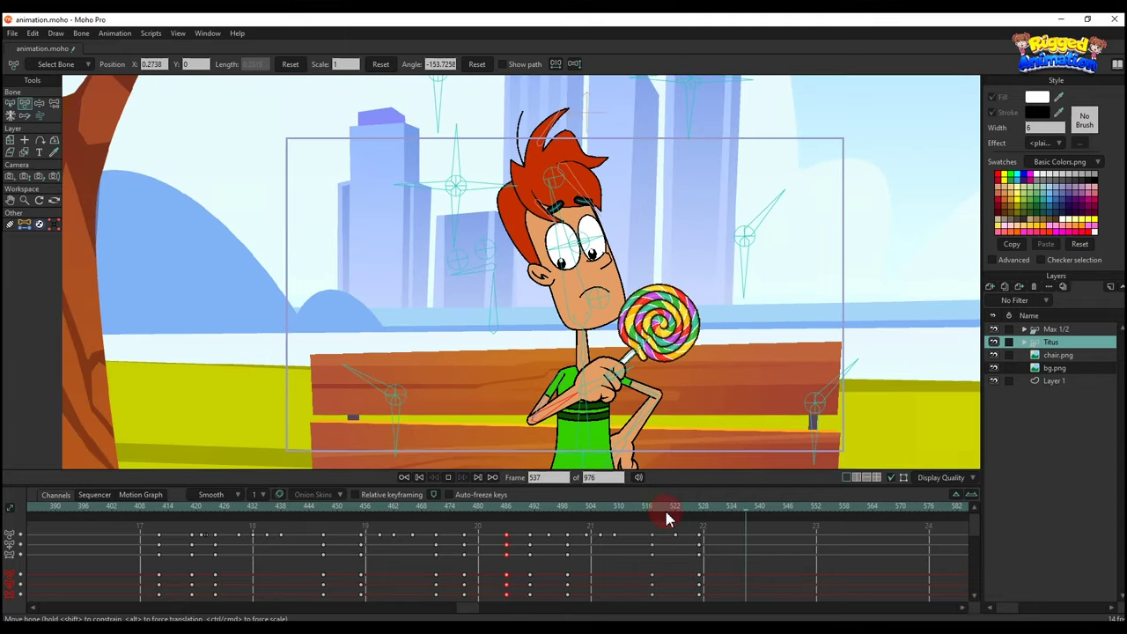
# - Rotate Titus's blink control bone to about 120.8 degrees at frame 527 to half-close his eyes
pyautogui.scroll(-2, 684, 241)
pyautogui.scroll(1, 684, 163)
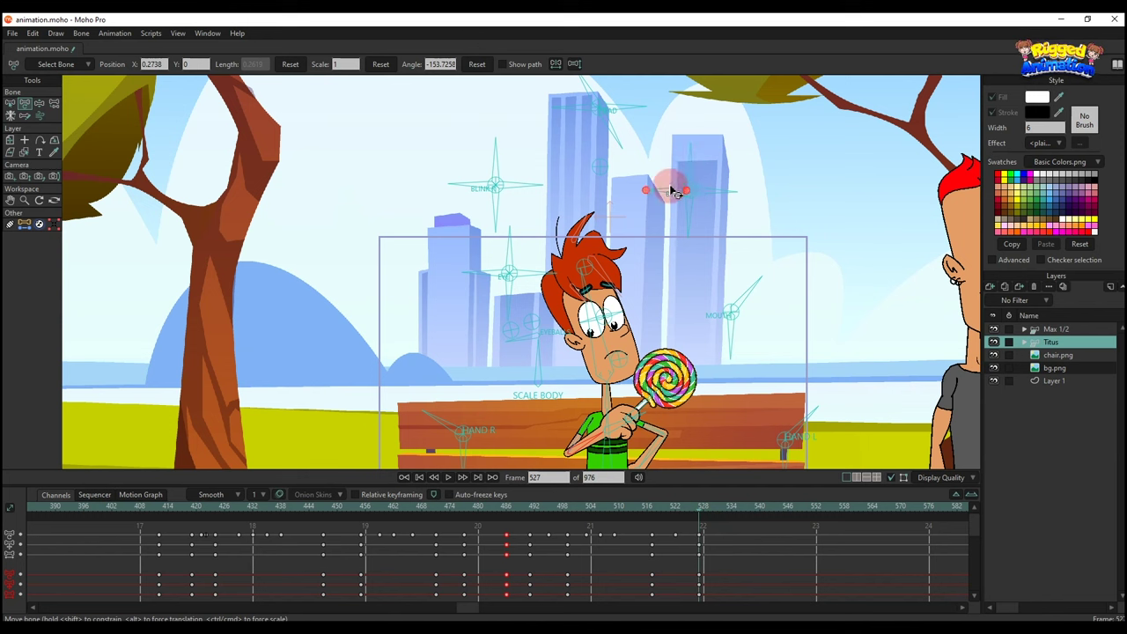
pyautogui.click(706, 172)
pyautogui.moveTo(713, 175); pyautogui.dragTo(705, 214)
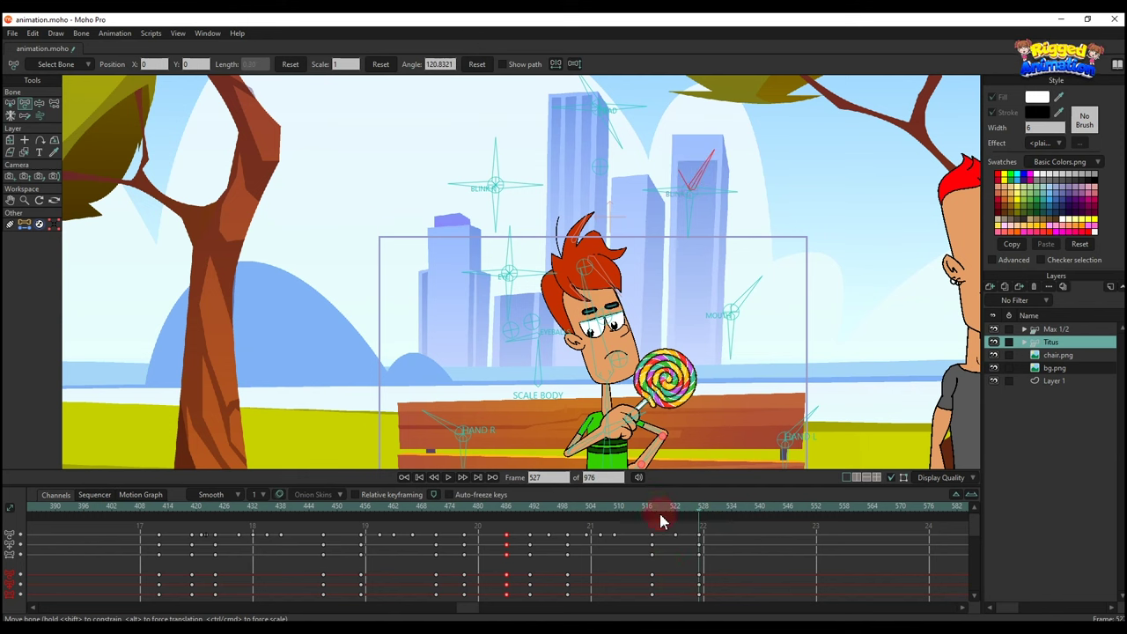
# - Tilt Titus's head to about -4.2 degrees at frame 527 and hold that pose with a full keyframe at frame 535
pyautogui.press('space')
pyautogui.press('space')
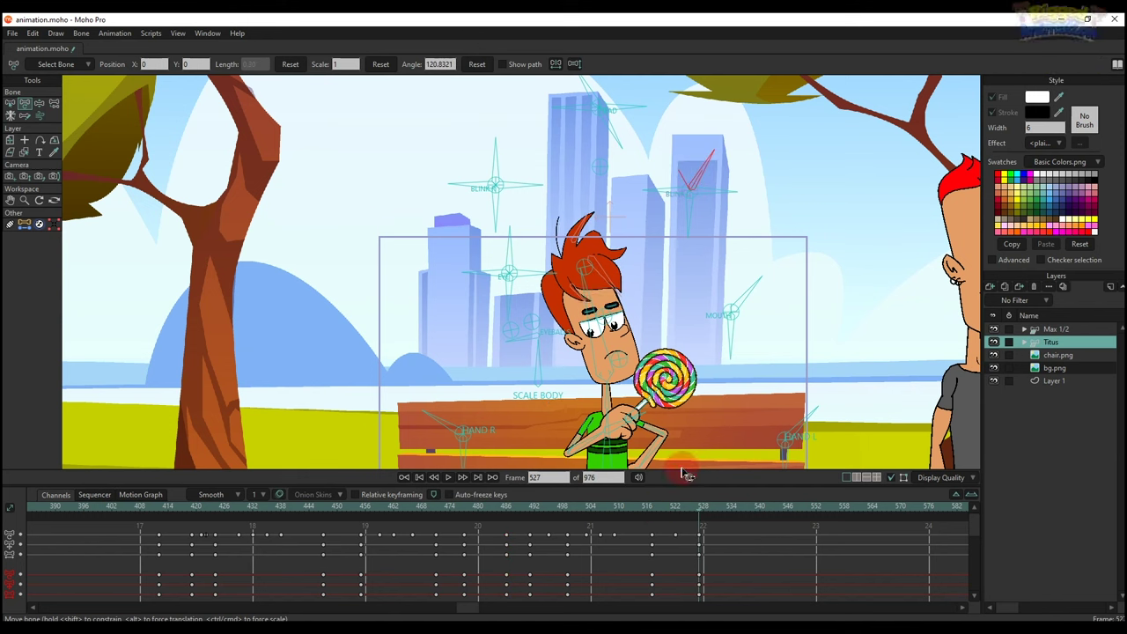
pyautogui.moveTo(595, 304); pyautogui.dragTo(621, 326)
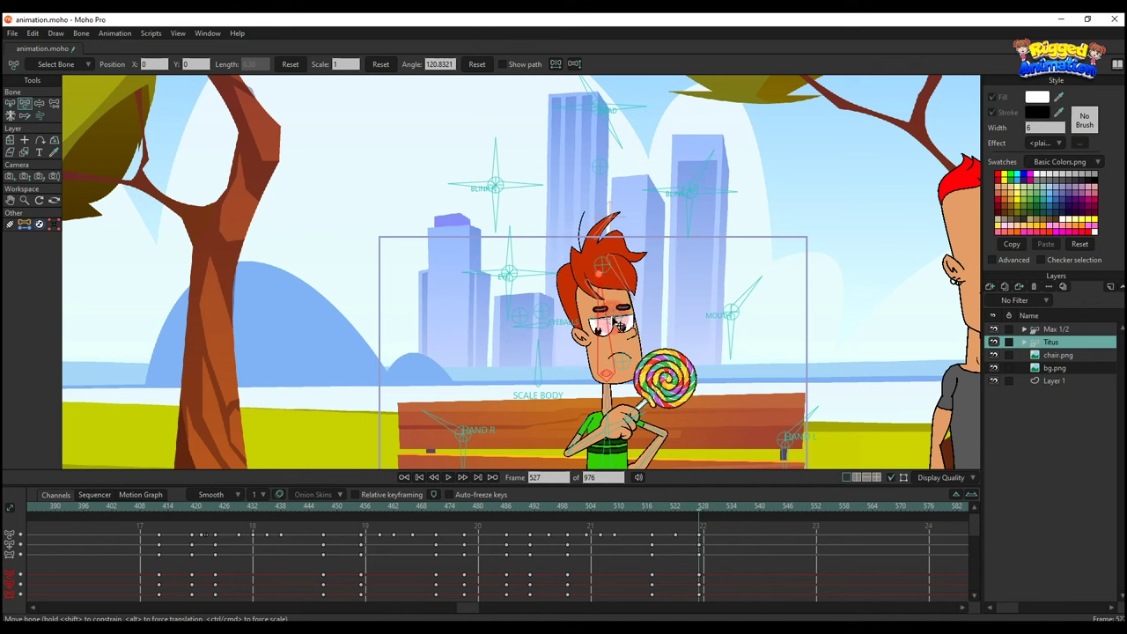
pyautogui.click(652, 513)
pyautogui.press('space')
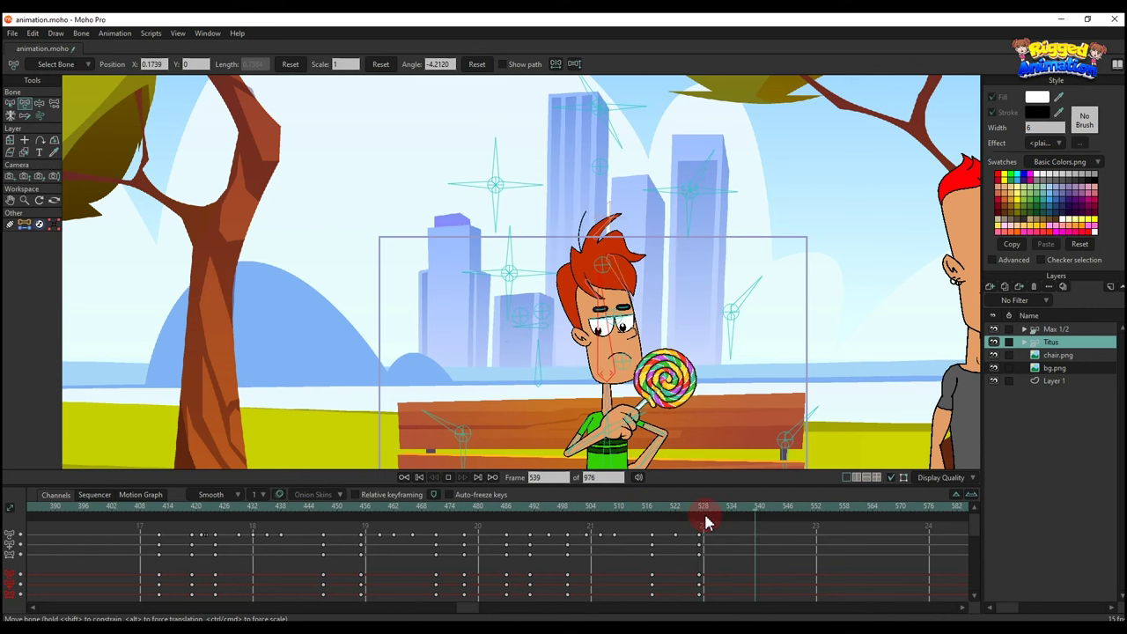
pyautogui.moveTo(708, 512); pyautogui.dragTo(732, 511)
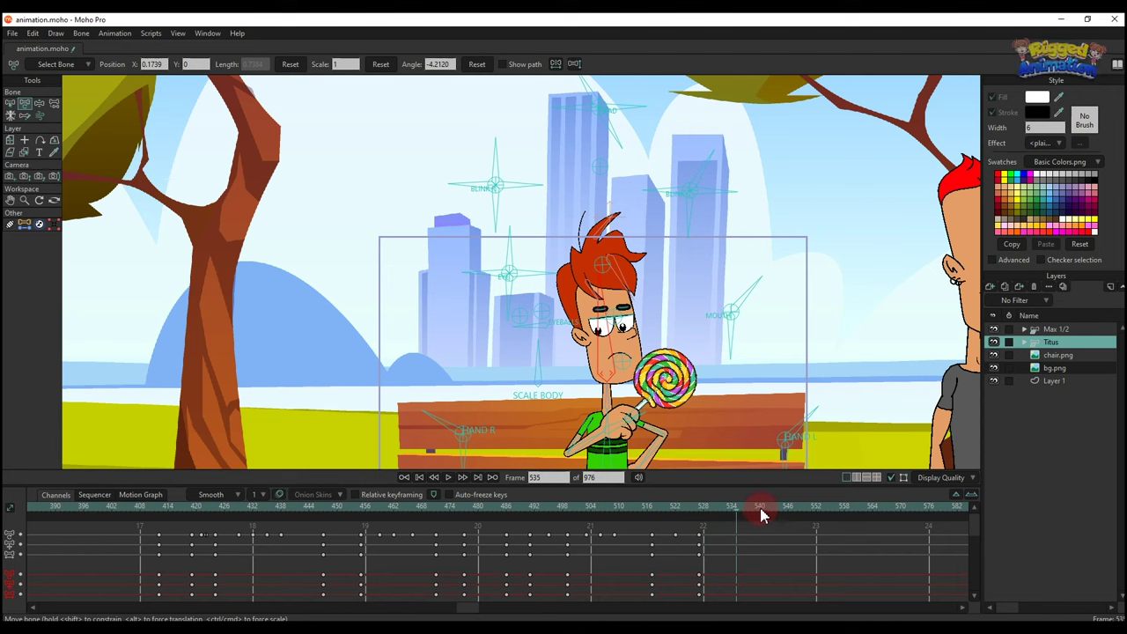
pyautogui.hotkey('ctrl', 'f')
# - Tilt Titus's head to about -16.7 degrees at frame 543 and raise his lollipop hand towards his mouth
pyautogui.click(773, 509)
pyautogui.scroll(2, 628, 354)
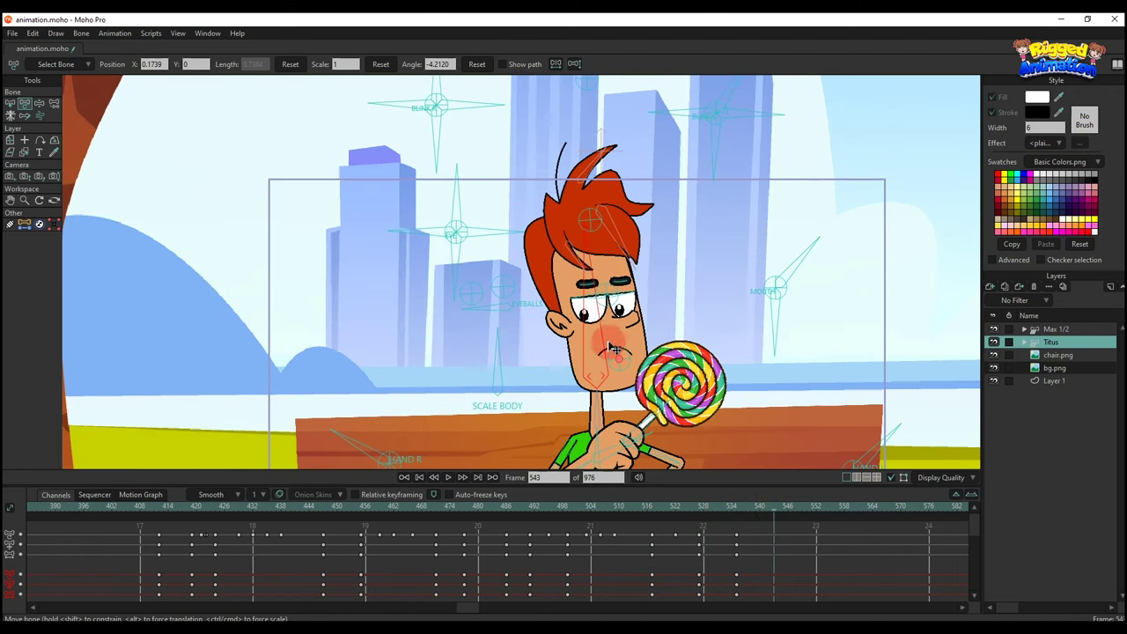
pyautogui.moveTo(598, 336); pyautogui.dragTo(582, 339)
pyautogui.moveTo(616, 456); pyautogui.dragTo(615, 448)
pyautogui.scroll(-2, 608, 429)
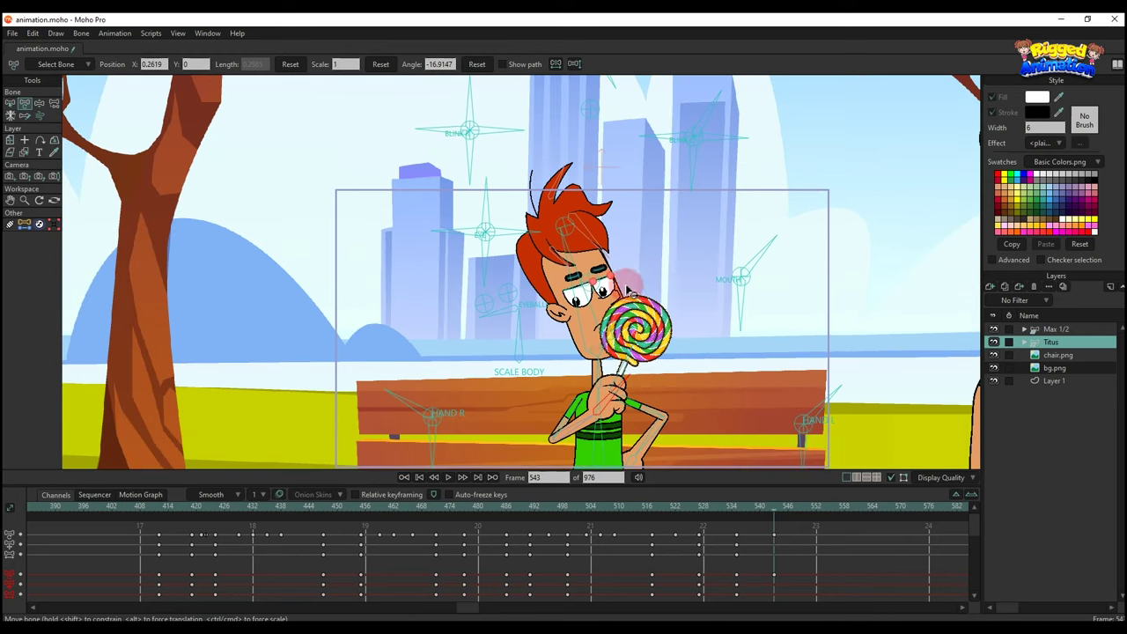
pyautogui.scroll(3, 594, 334)
pyautogui.moveTo(597, 313); pyautogui.dragTo(586, 303)
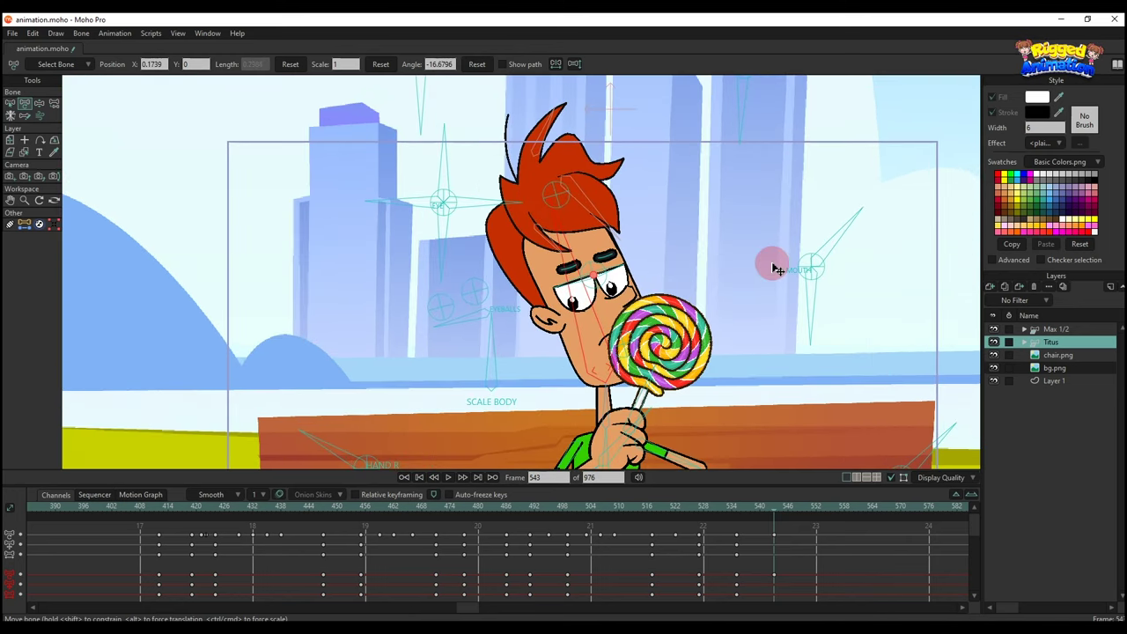
# - Rotate Titus's mouth control bone to about 161.1 degrees at frame 543 for a licking smile and adjust his lollipop hand
pyautogui.click(830, 242)
pyautogui.moveTo(845, 239); pyautogui.dragTo(853, 245)
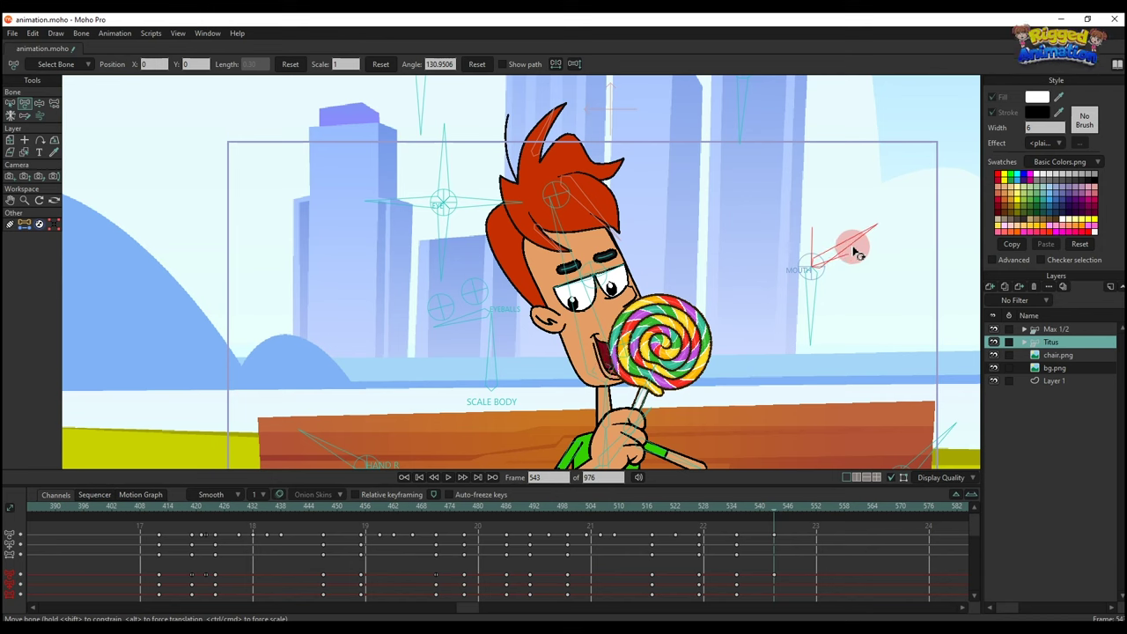
pyautogui.moveTo(618, 447); pyautogui.dragTo(621, 454)
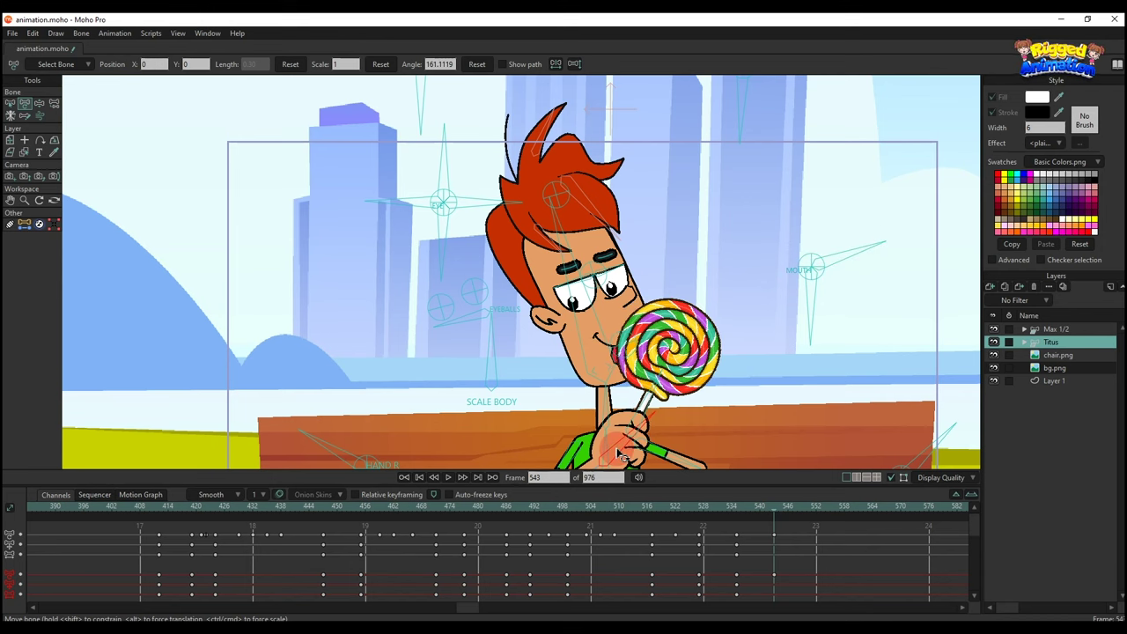
# - Rework Titus's blink keyframes between frames 535 and 543 so his eyes close for the lick, and preview the motion
pyautogui.click(785, 555)
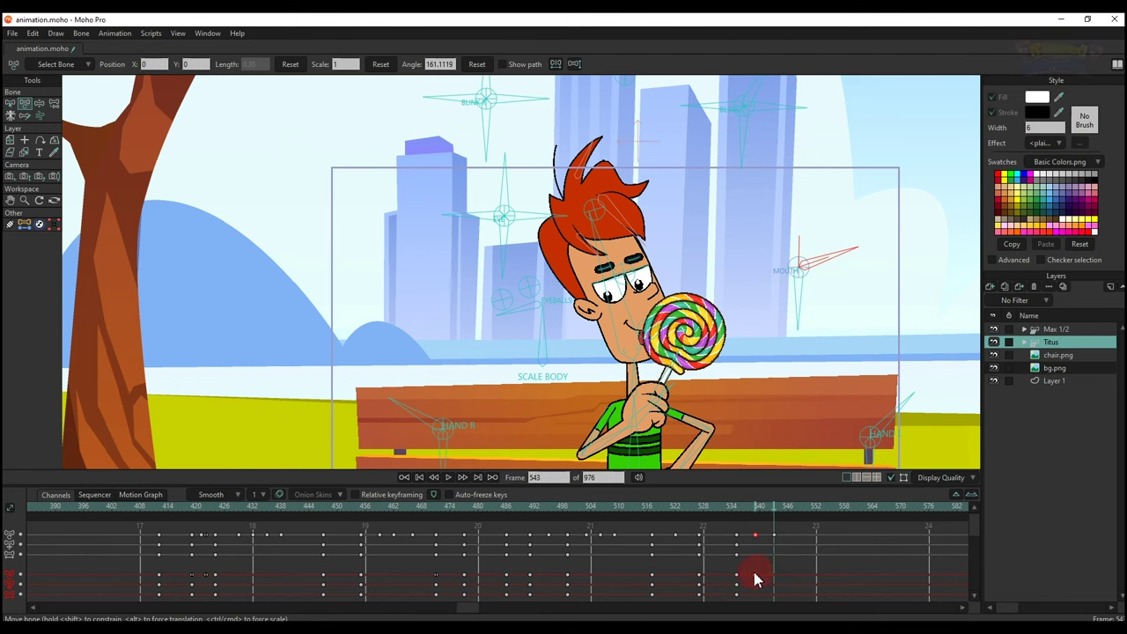
pyautogui.rightClick(739, 579)
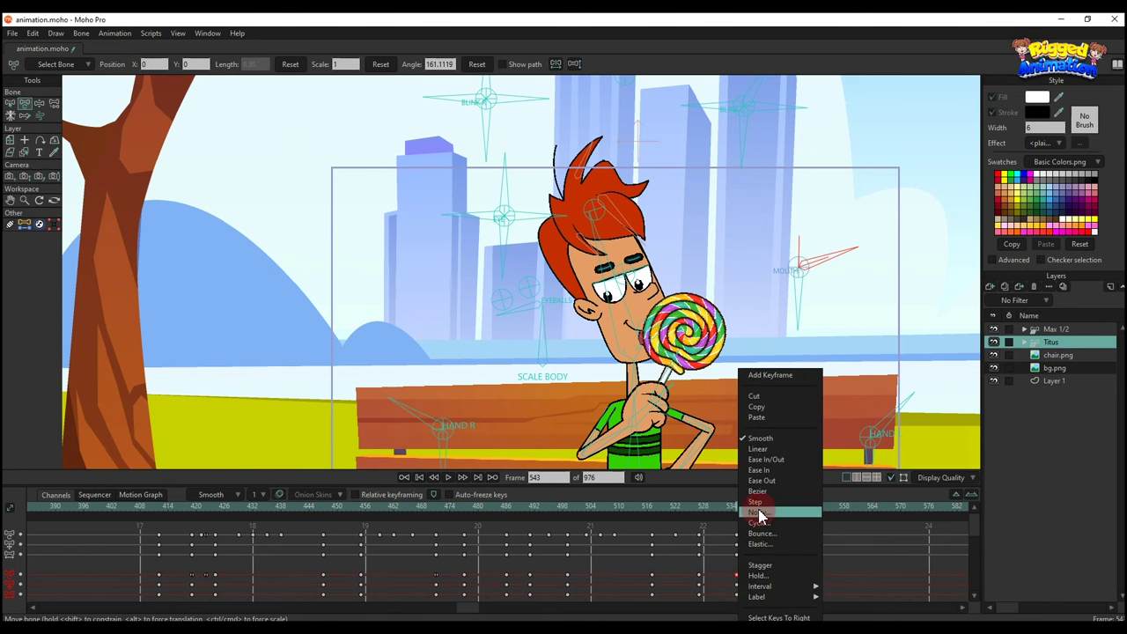
pyautogui.click(736, 511)
pyautogui.press('space')
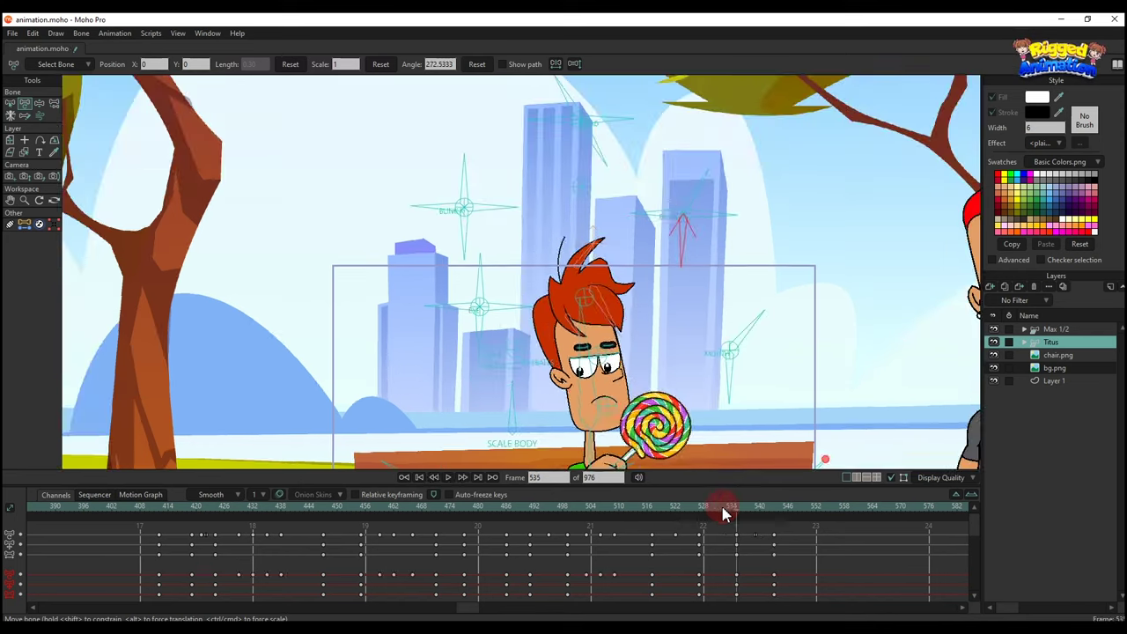
pyautogui.press('space')
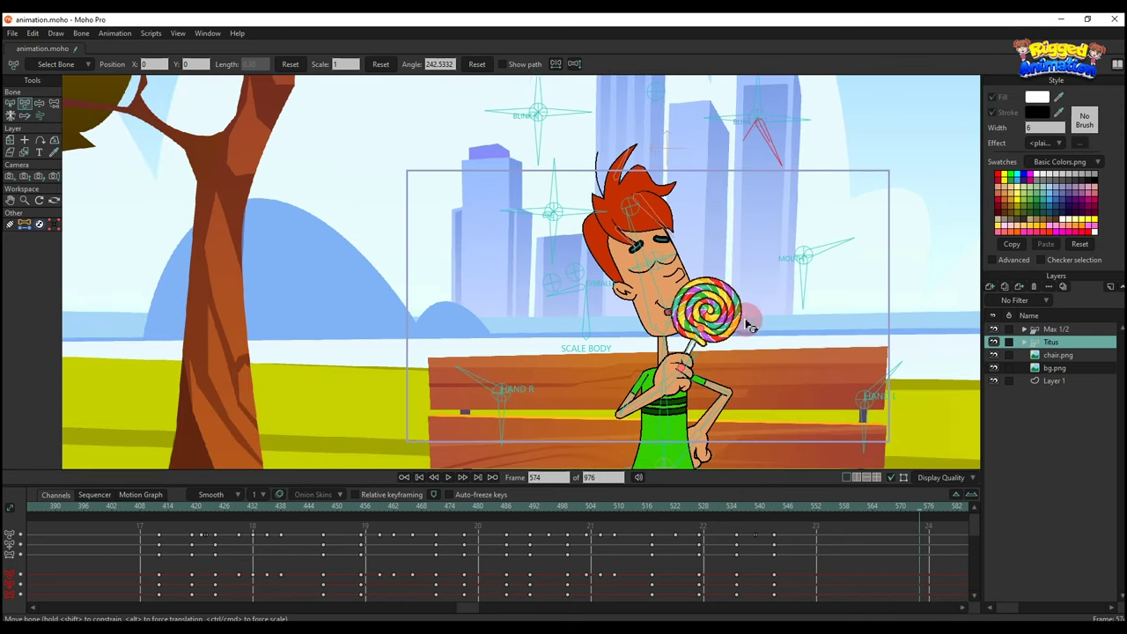
pyautogui.press('space')
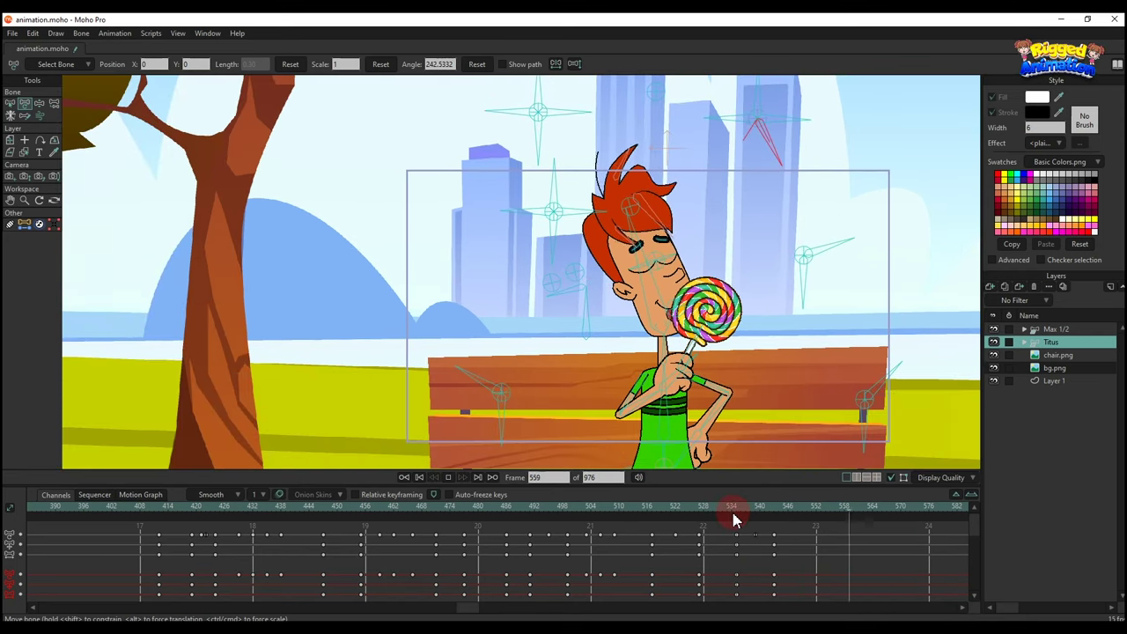
# - Tilt Titus's head to about -18.7 degrees and his lollipop forearm to about -151.9 degrees, keying the full pose at frame 550
pyautogui.moveTo(756, 510); pyautogui.dragTo(781, 511)
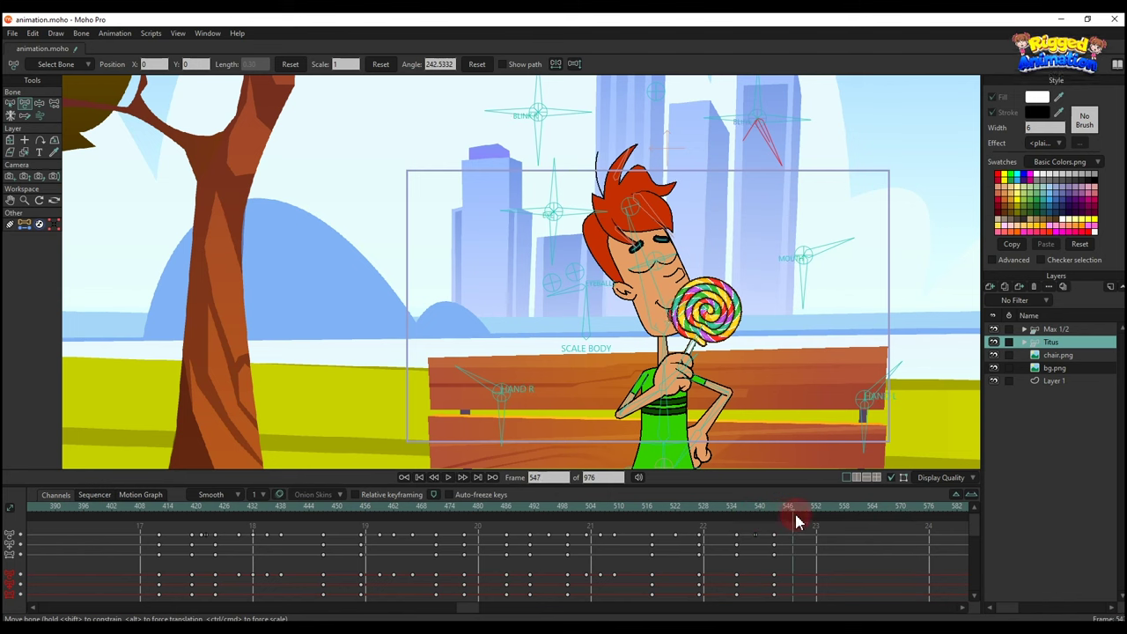
pyautogui.moveTo(649, 274); pyautogui.dragTo(646, 273)
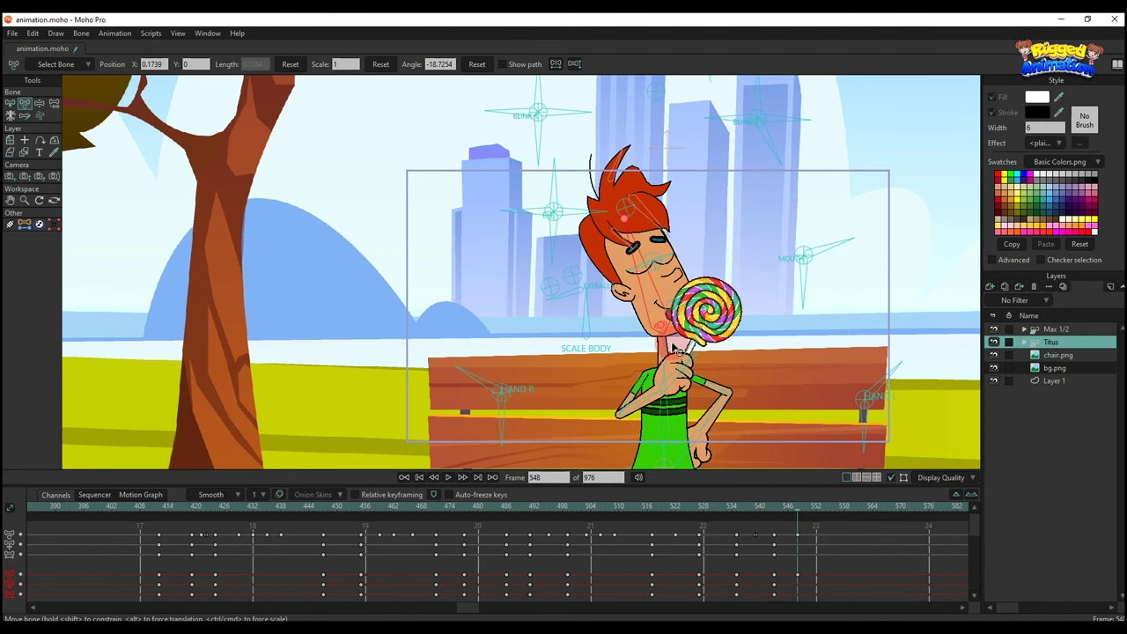
pyautogui.scroll(1, 671, 381)
pyautogui.moveTo(649, 407); pyautogui.dragTo(671, 417)
pyautogui.moveTo(800, 534)
pyautogui.mouseDown()
pyautogui.moveTo(780, 513)
pyautogui.moveTo(810, 520)
pyautogui.mouseUp()
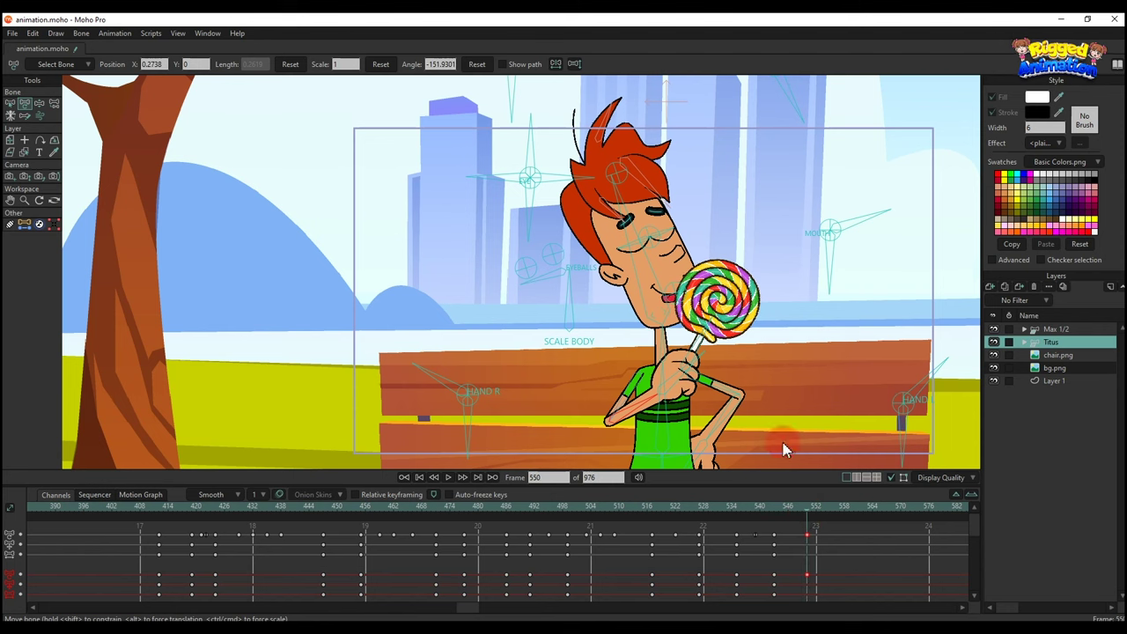
pyautogui.hotkey('ctrl', 'f')
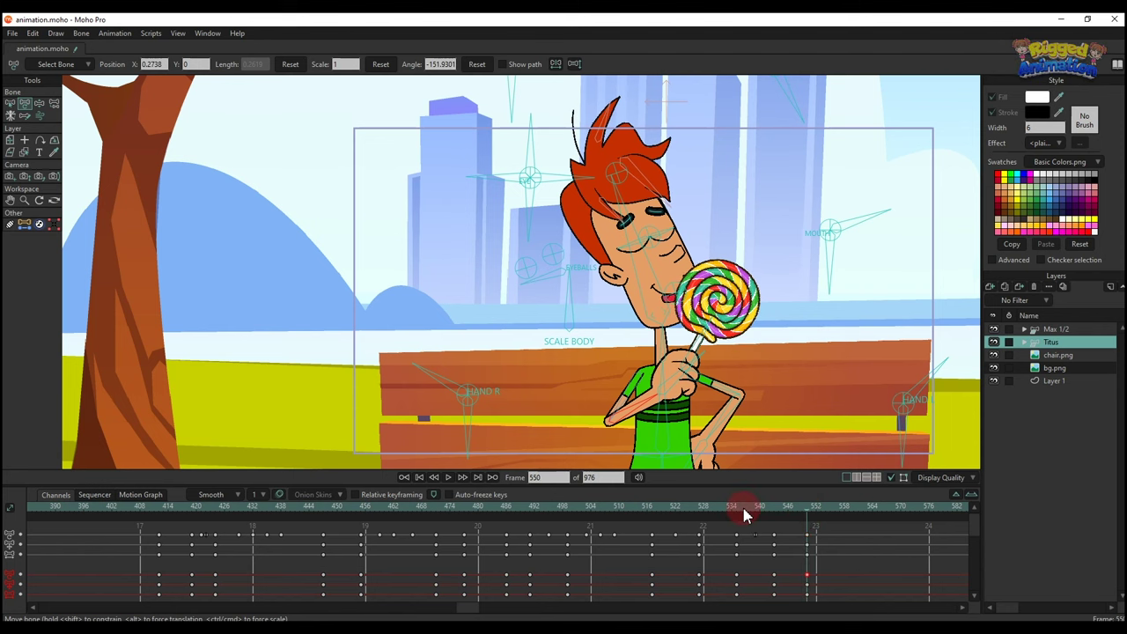
# - Tilt Titus's head to about -15.4 degrees at frame 543 and copy all of that frame's keys to frame 558
pyautogui.moveTo(743, 513); pyautogui.dragTo(773, 521)
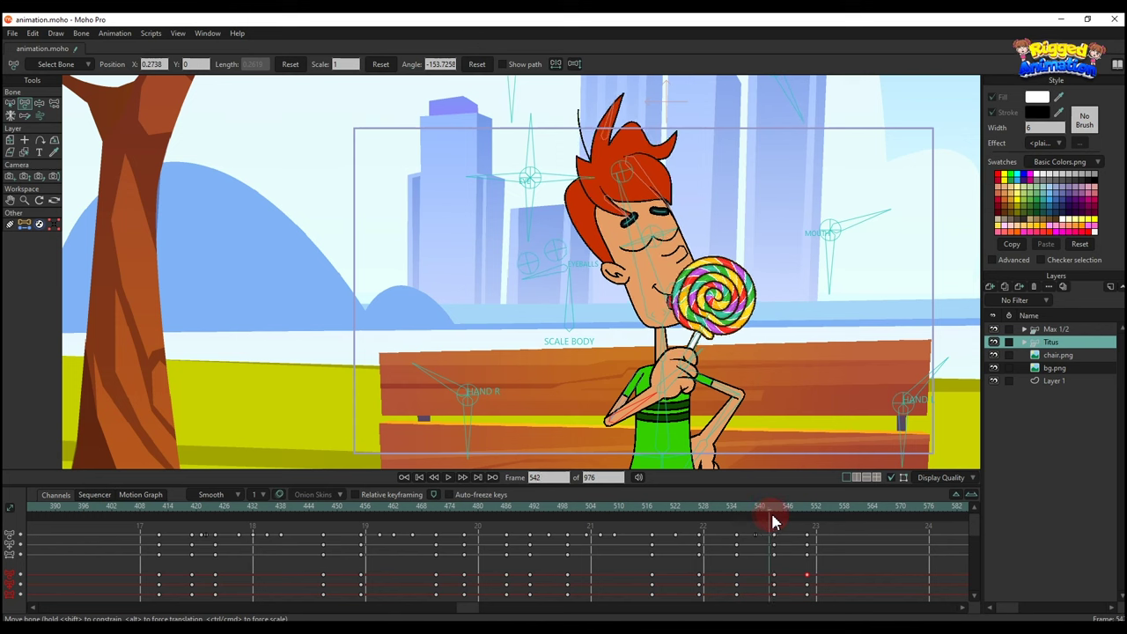
pyautogui.moveTo(634, 231); pyautogui.dragTo(644, 236)
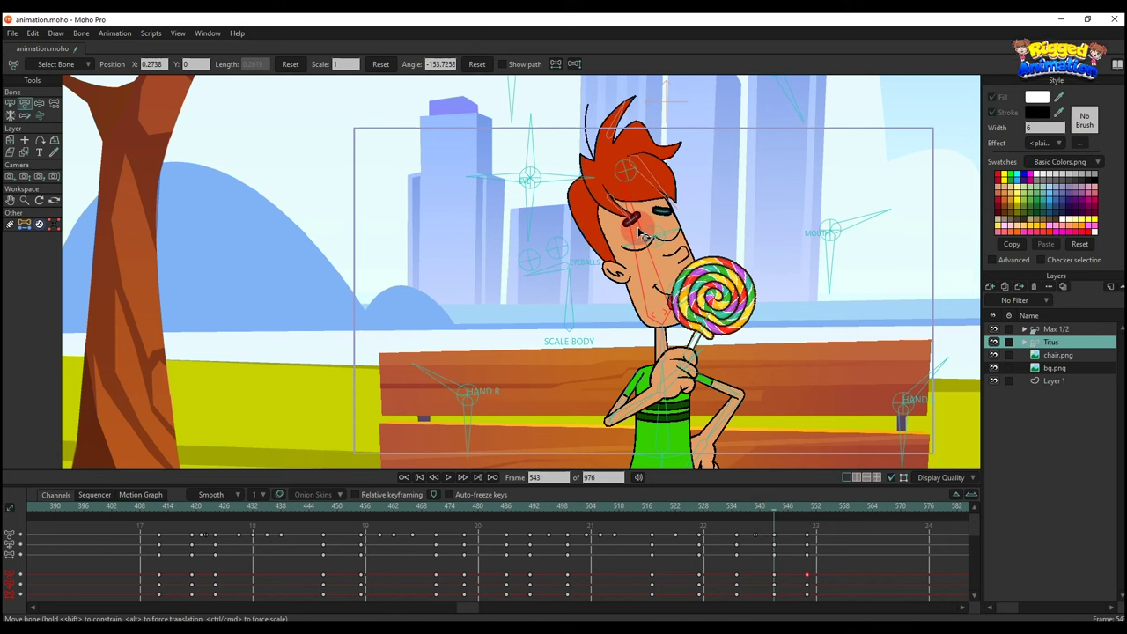
pyautogui.click(896, 547)
pyautogui.moveTo(784, 509); pyautogui.dragTo(758, 462)
pyautogui.scroll(-3, 785, 537)
pyautogui.scroll(4, 782, 538)
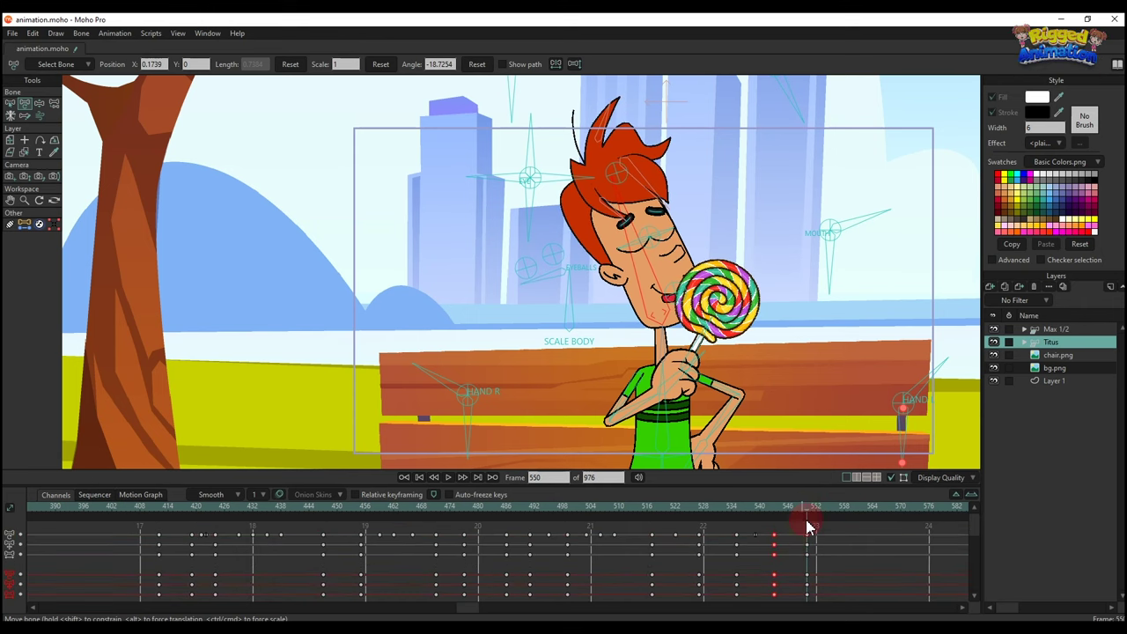
pyautogui.click(844, 511)
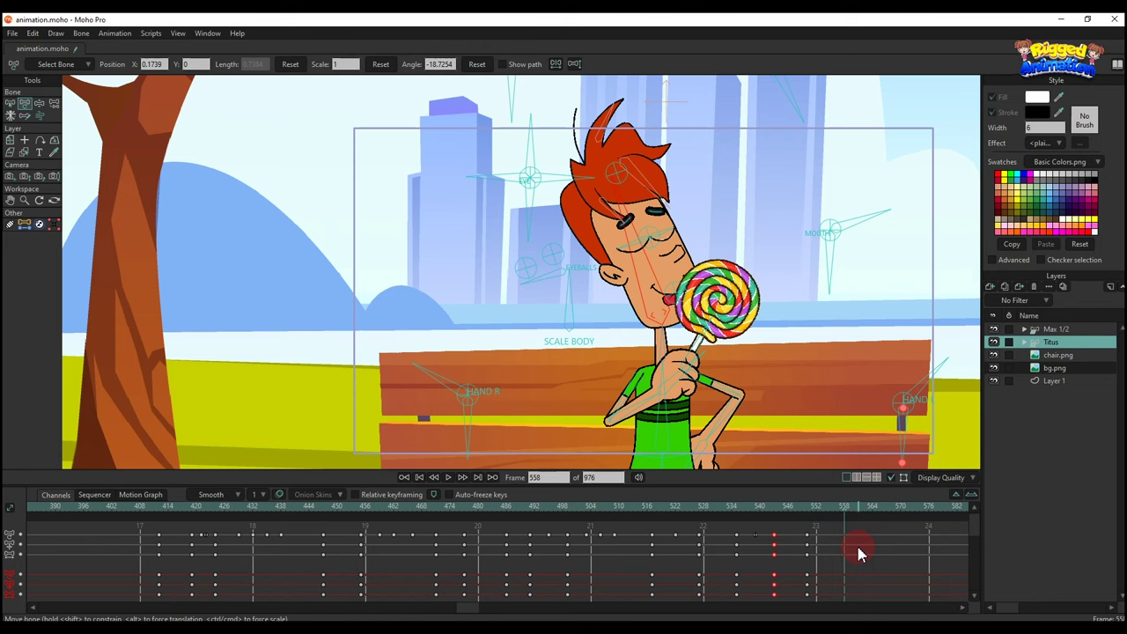
pyautogui.hotkey('ctrl', 'v')
pyautogui.scroll(-4, 855, 548)
pyautogui.moveTo(856, 565); pyautogui.dragTo(834, 481)
pyautogui.scroll(1, 843, 533)
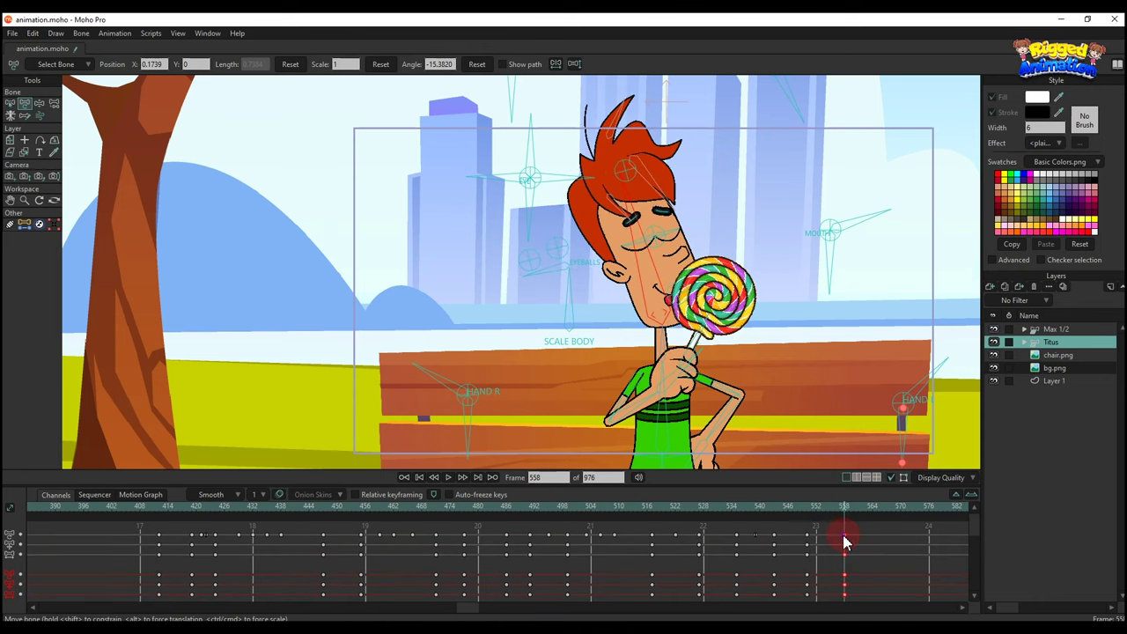
# - Set the frame 558 keys to Cycle interpolation back to absolute frame 544 and preview the licking loop
pyautogui.rightClick(843, 535)
pyautogui.click(860, 525)
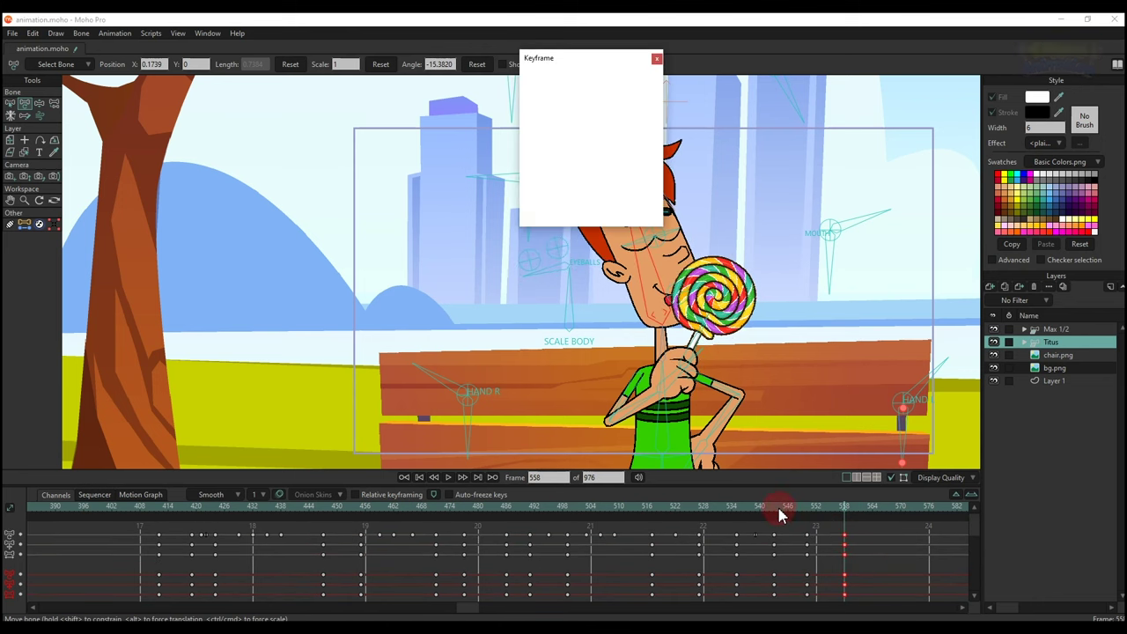
pyautogui.click(779, 515)
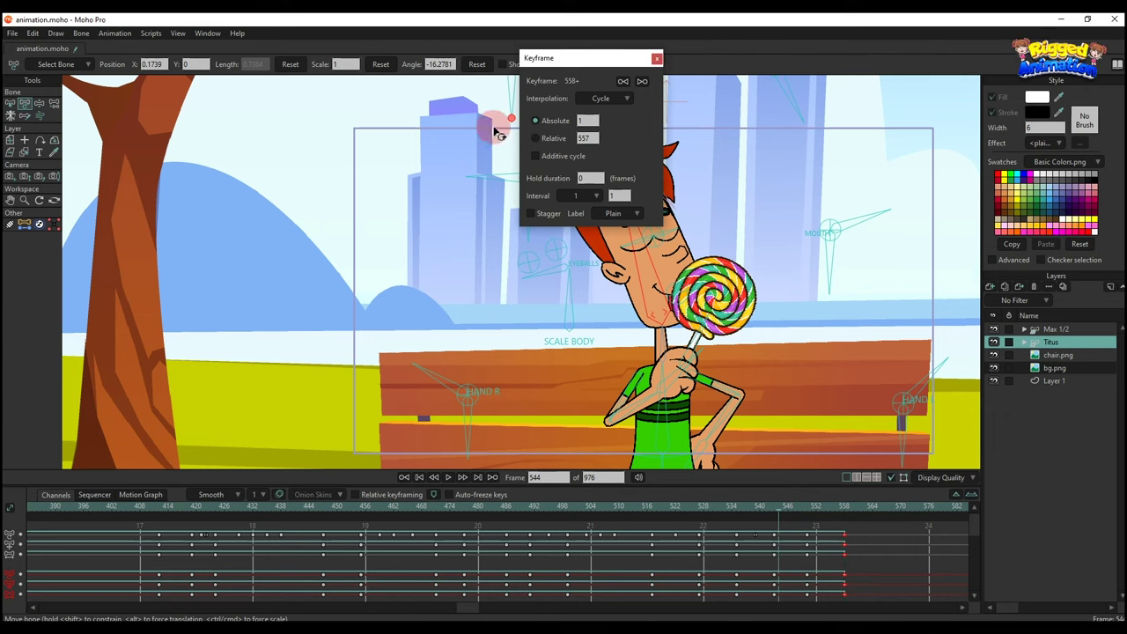
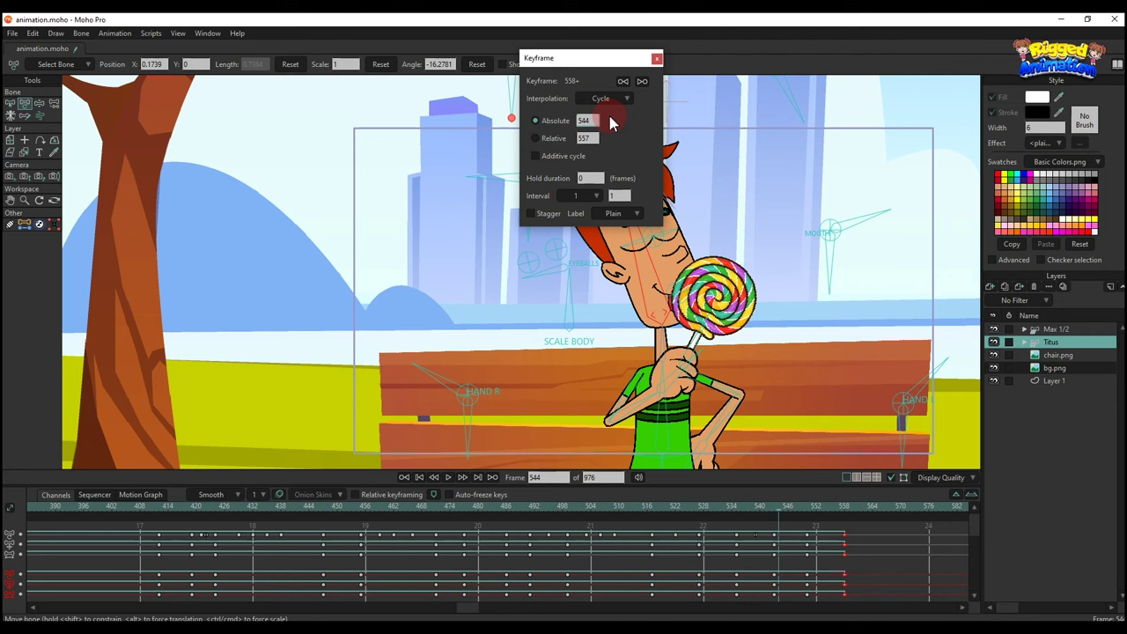
pyautogui.click(657, 59)
pyautogui.press('space')
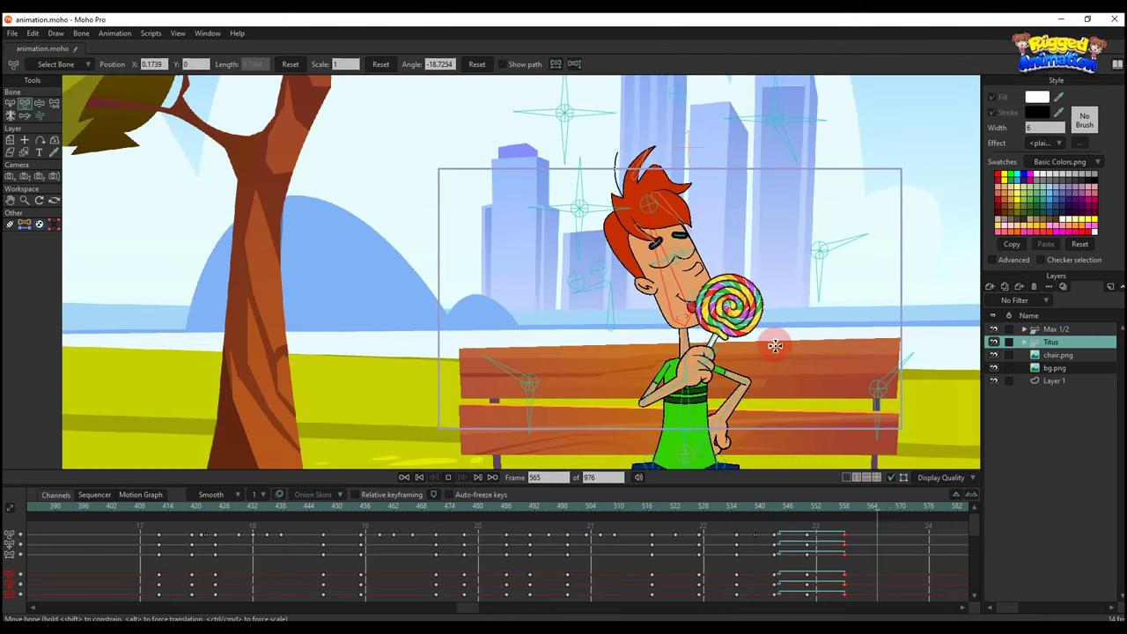
# - Slow the licking loop by moving its middle keys to frame 552 and its cycle keys to frame 561, and preview it
pyautogui.scroll(-1, 828, 577)
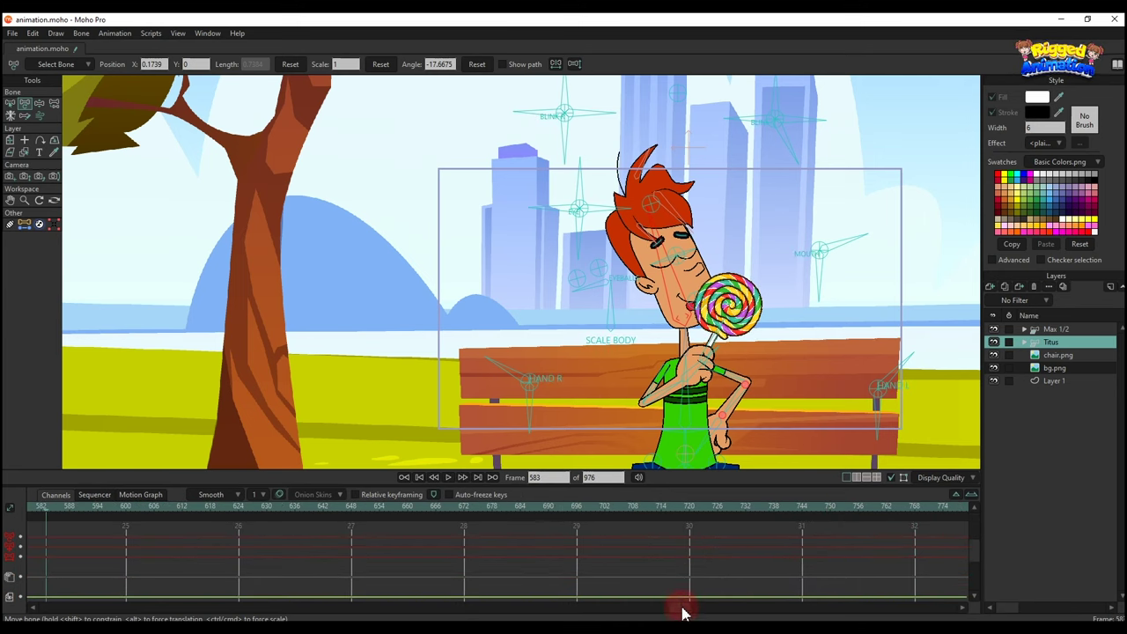
pyautogui.moveTo(683, 608); pyautogui.dragTo(549, 609)
pyautogui.moveTo(526, 569); pyautogui.dragTo(439, 456)
pyautogui.scroll(4, 451, 530)
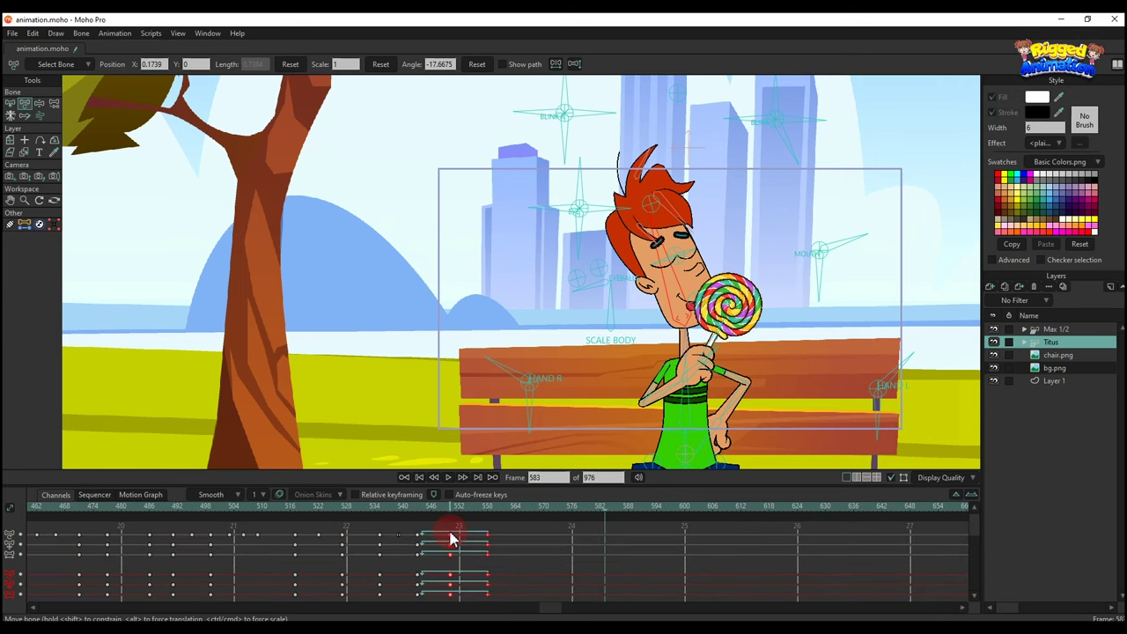
pyautogui.moveTo(450, 539); pyautogui.dragTo(503, 535)
pyautogui.click(416, 507)
pyautogui.press('space')
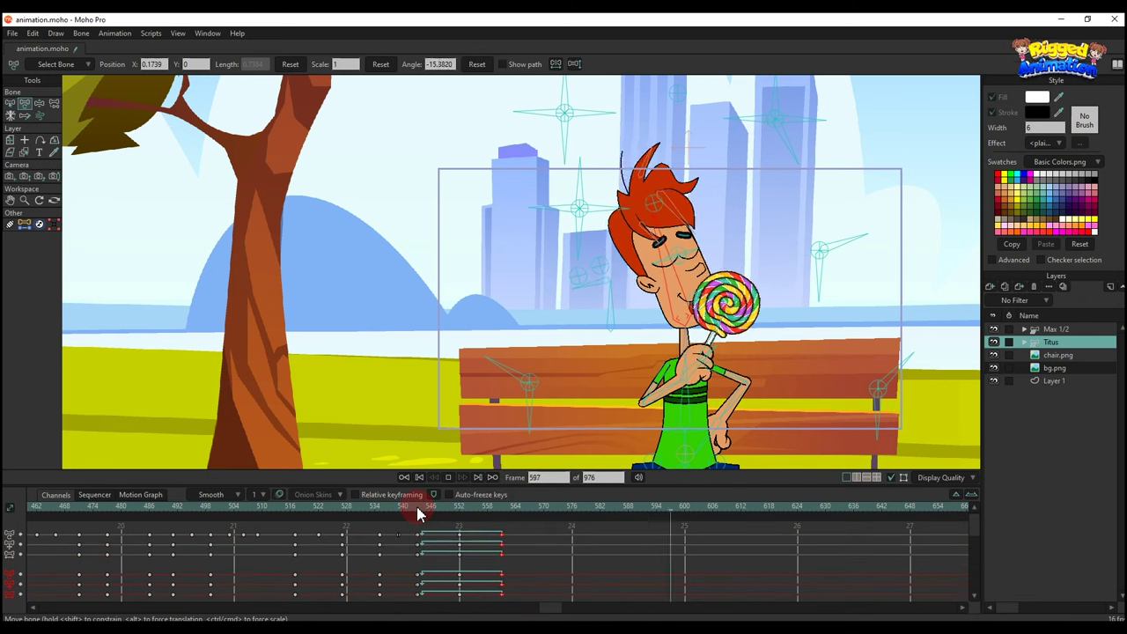
pyautogui.press('space')
pyautogui.moveTo(417, 508)
pyautogui.mouseDown()
pyautogui.moveTo(351, 504)
pyautogui.moveTo(416, 526)
pyautogui.mouseUp()
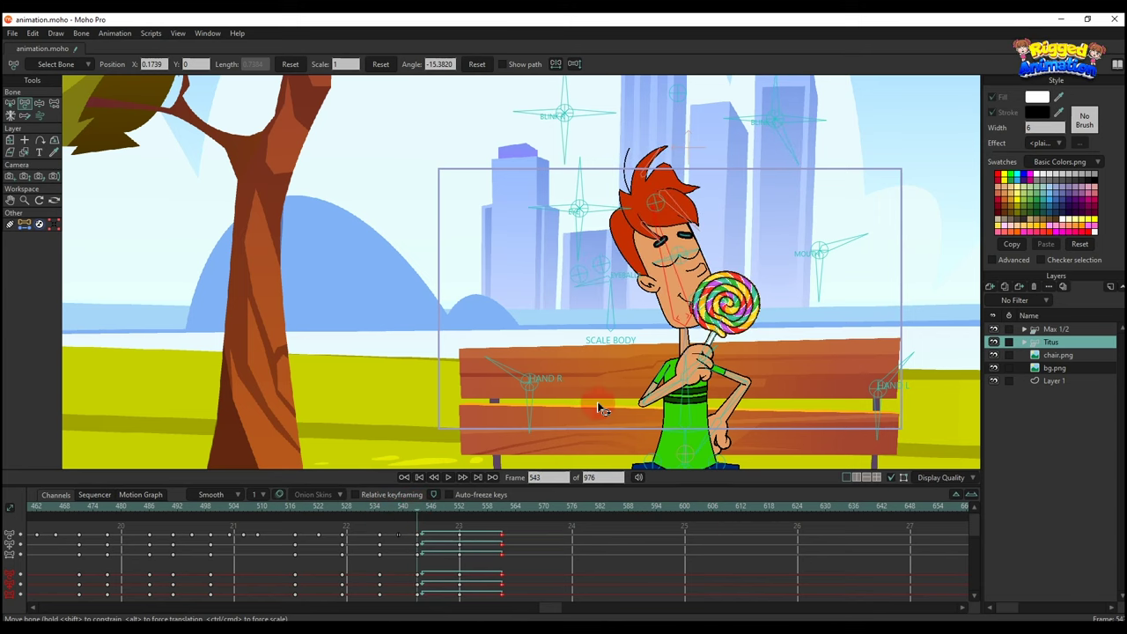
# - Flip the small bone at Titus's mouth horizontally at frame 522
pyautogui.scroll(6, 782, 294)
pyautogui.moveTo(313, 511); pyautogui.dragTo(320, 517)
pyautogui.scroll(1, 582, 328)
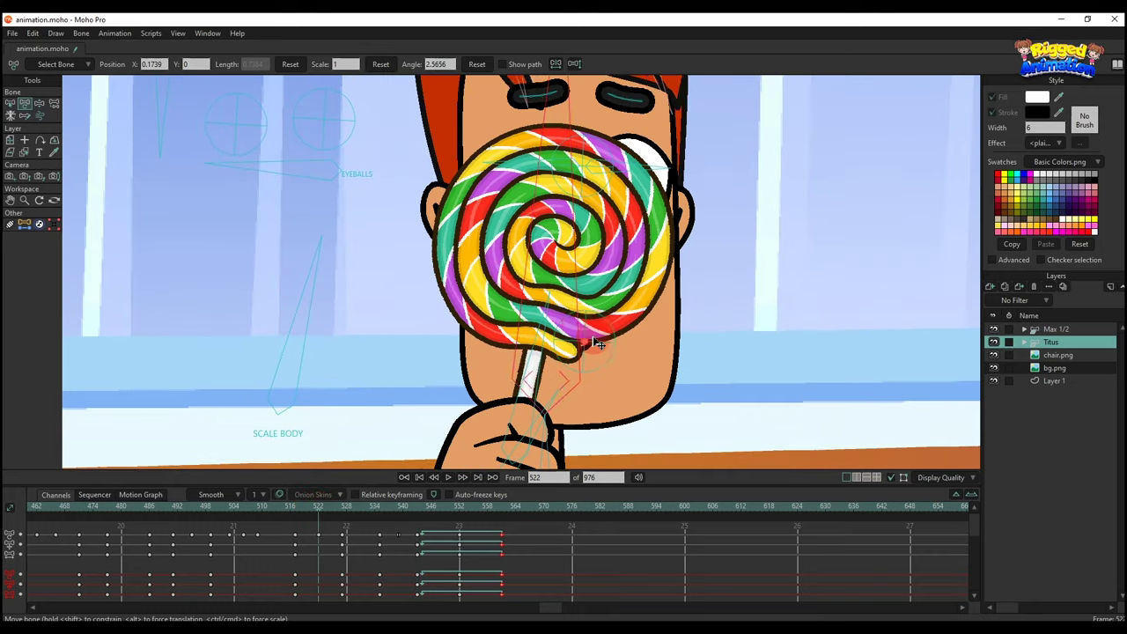
pyautogui.click(592, 338)
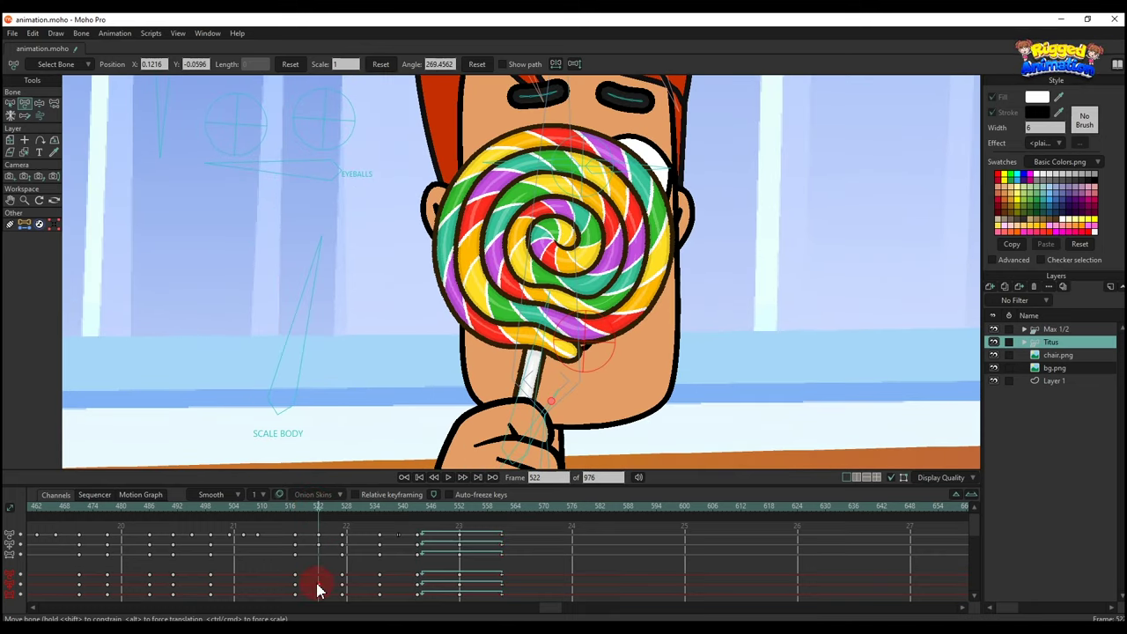
pyautogui.click(555, 66)
# - Play the licking loop from frame 552 and from just before its start to examine Titus's head and lollipop motion
pyautogui.moveTo(310, 515); pyautogui.dragTo(465, 535)
pyautogui.scroll(-4, 614, 424)
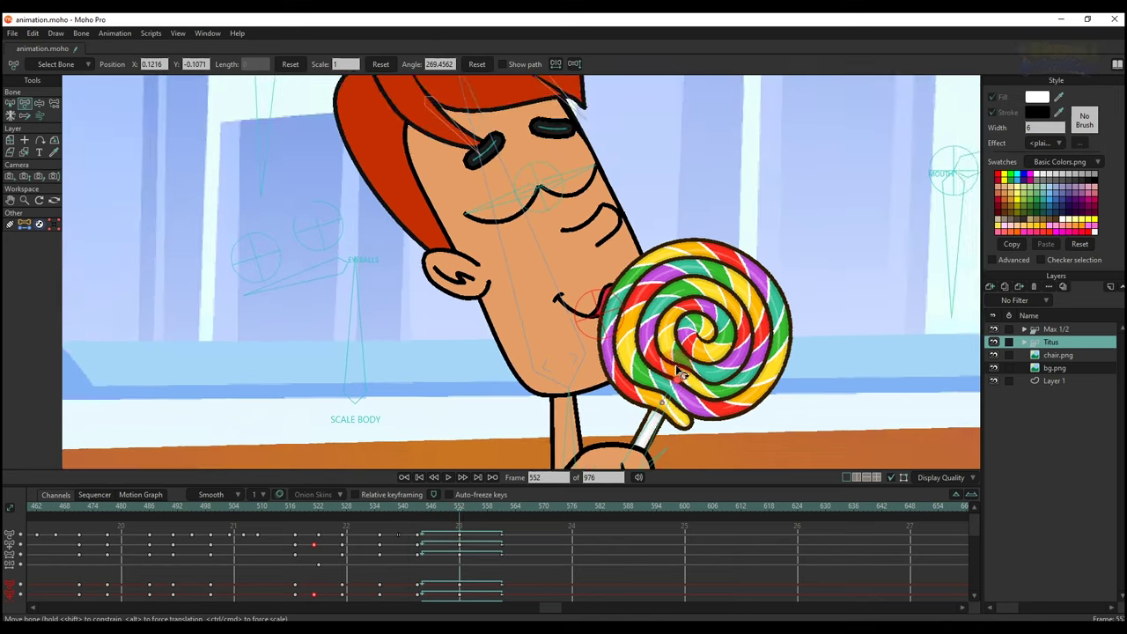
pyautogui.moveTo(648, 417); pyautogui.dragTo(650, 422)
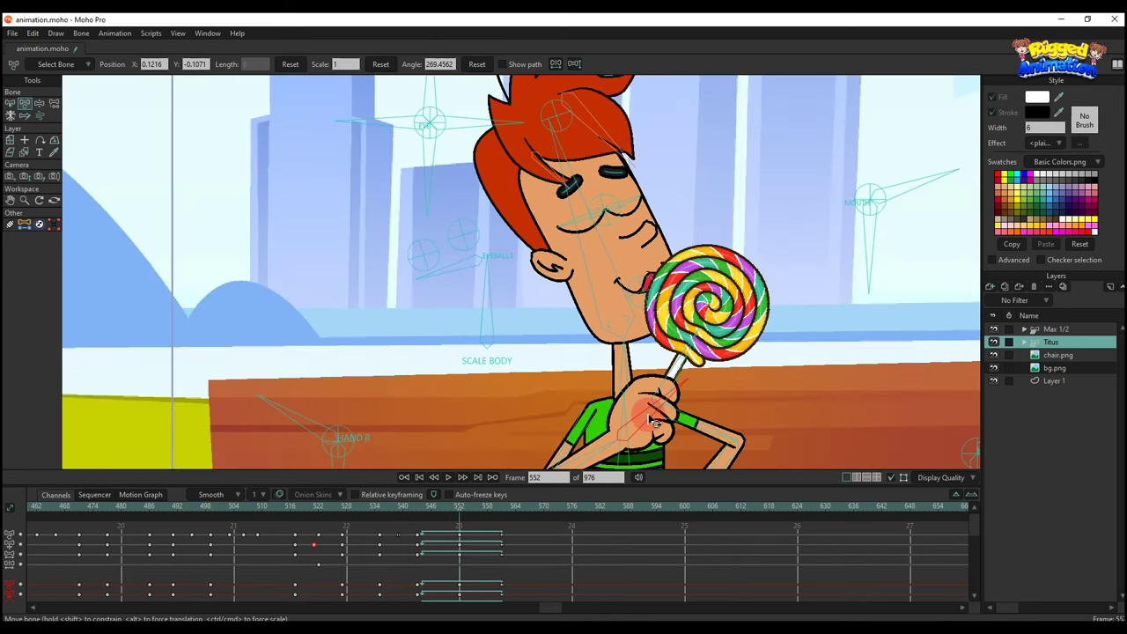
pyautogui.click(448, 477)
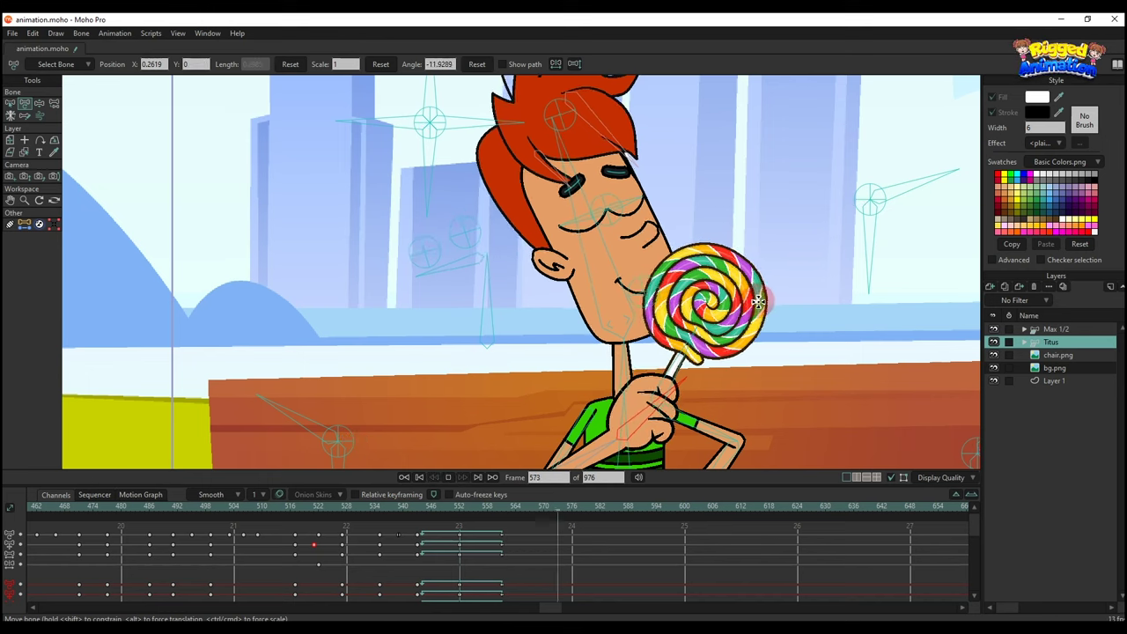
pyautogui.scroll(-1, 758, 304)
pyautogui.scroll(-1, 757, 302)
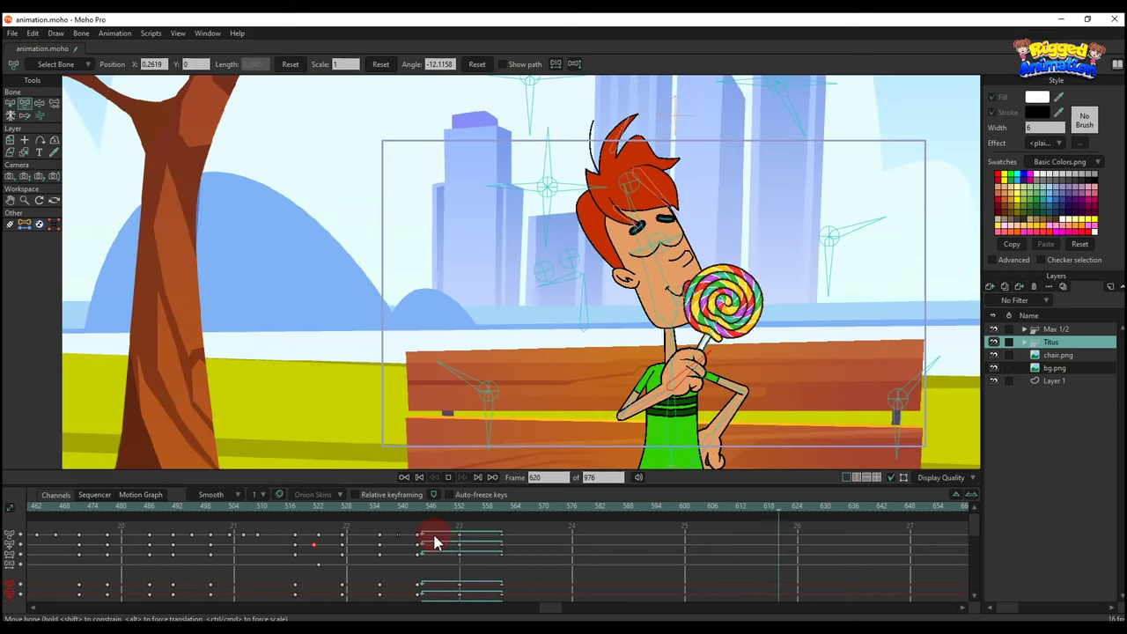
pyautogui.press('space')
pyautogui.click(461, 511)
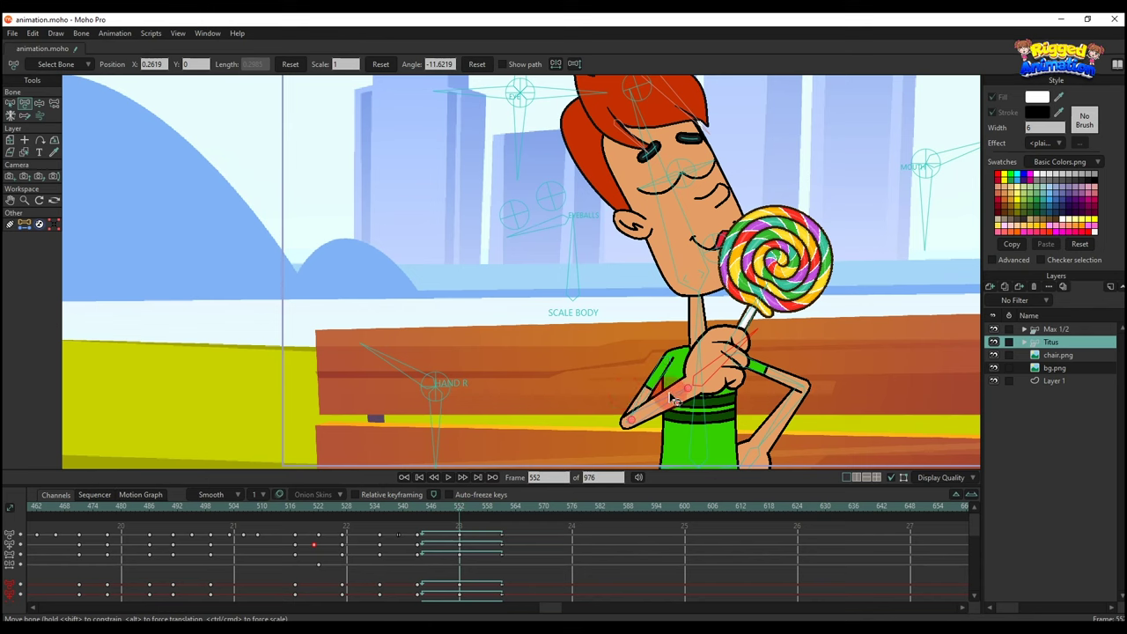
pyautogui.press('space')
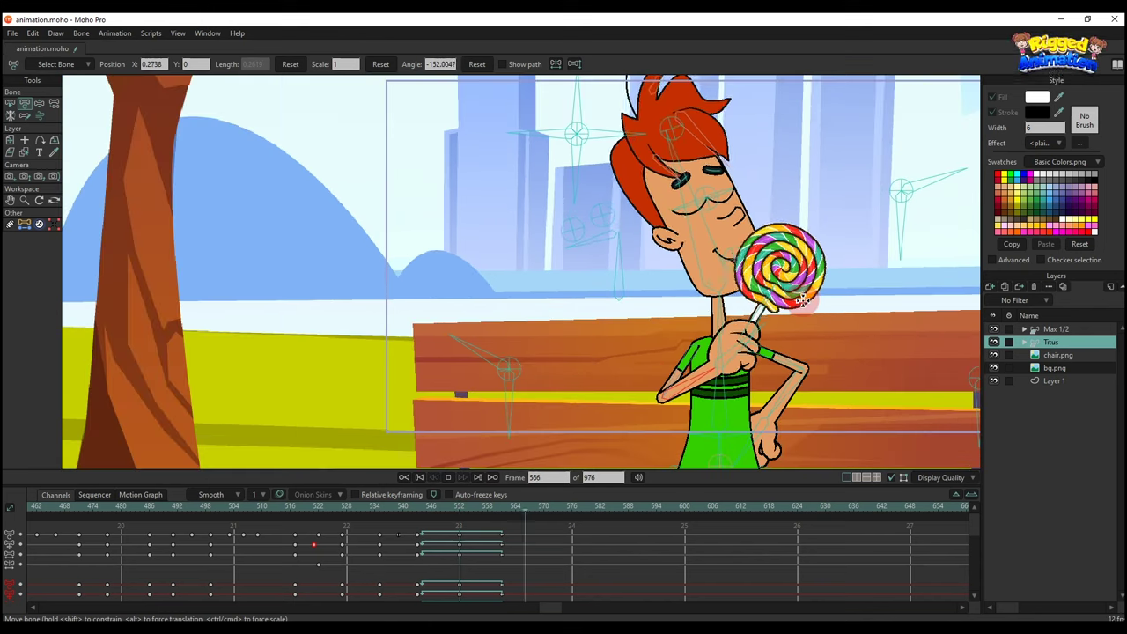
pyautogui.press('space')
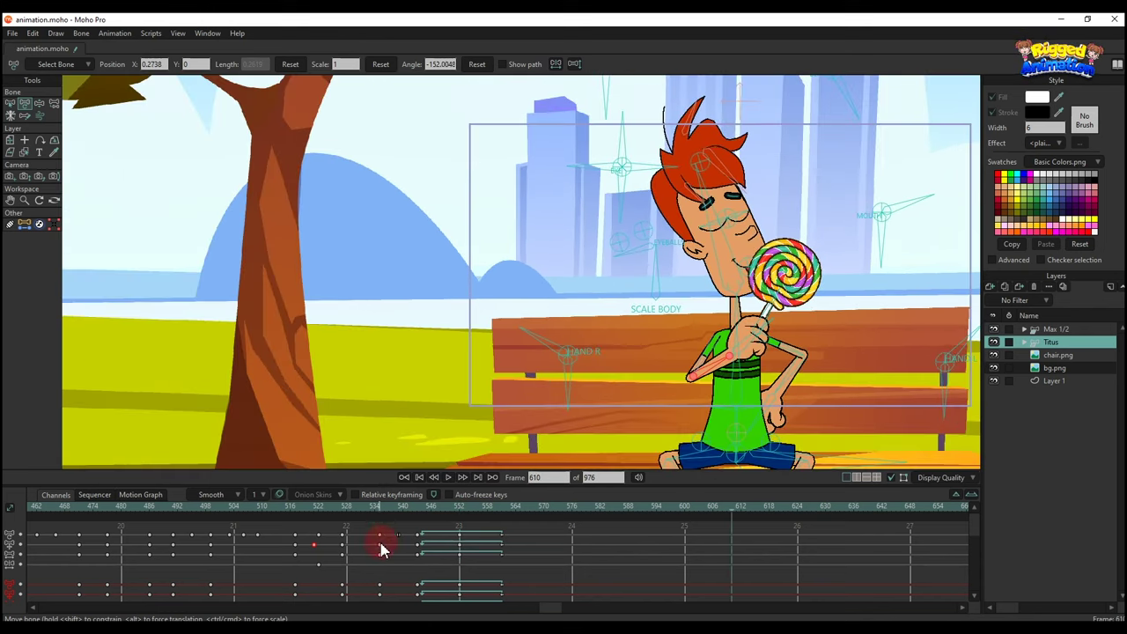
pyautogui.click(400, 517)
pyautogui.press('space')
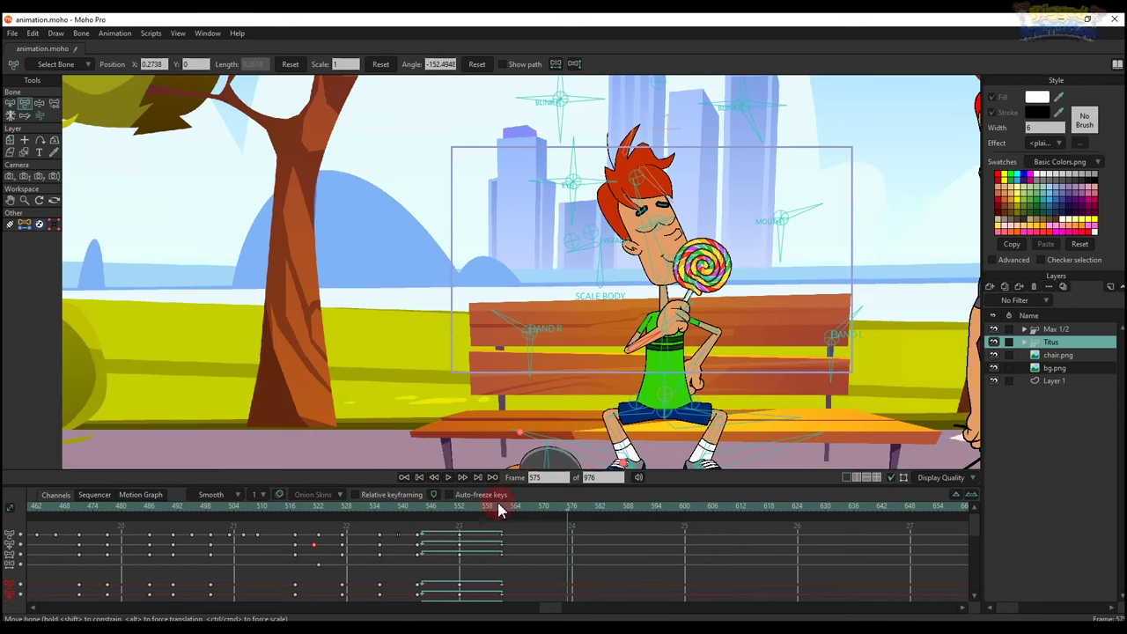
# - Hold the camera shot until frame 575 and cut to a close-up of the leash beside the dog at frame 576
pyautogui.click(568, 510)
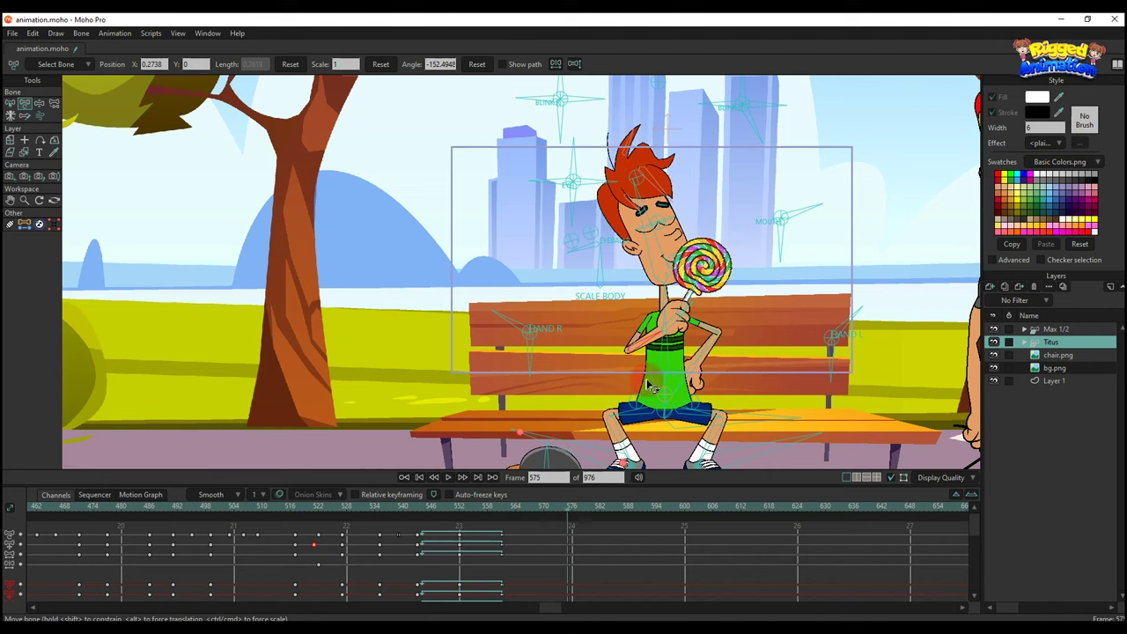
pyautogui.scroll(-10, 569, 554)
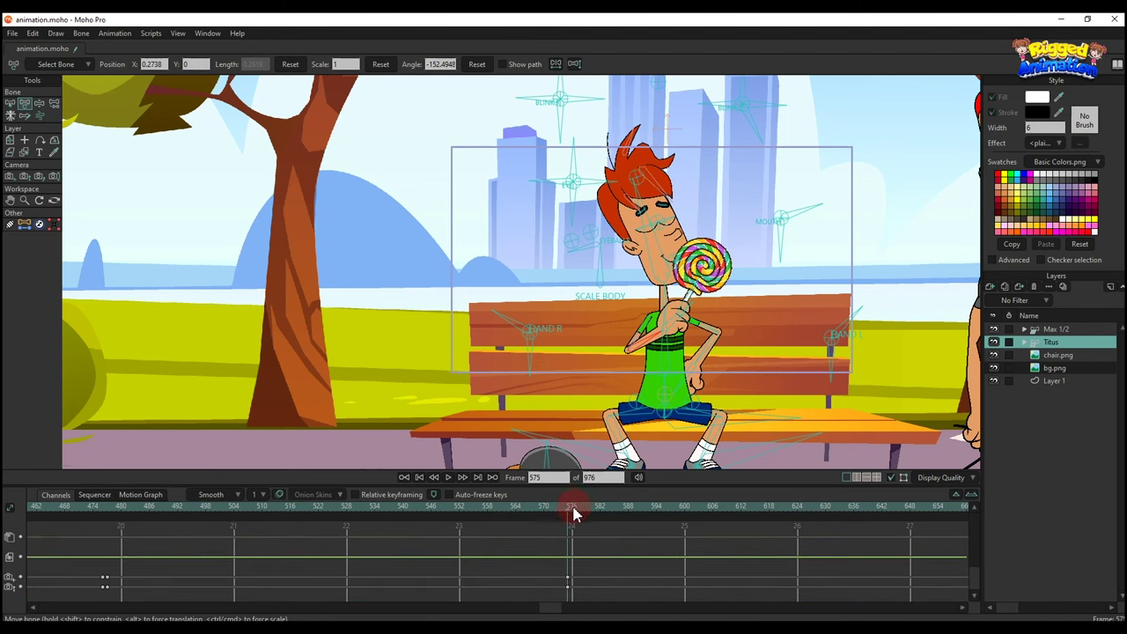
pyautogui.click(574, 513)
pyautogui.press('4')
pyautogui.moveTo(581, 425); pyautogui.dragTo(740, 387)
pyautogui.press('5')
pyautogui.press('4')
pyautogui.moveTo(666, 281); pyautogui.dragTo(450, 351)
pyautogui.press('5')
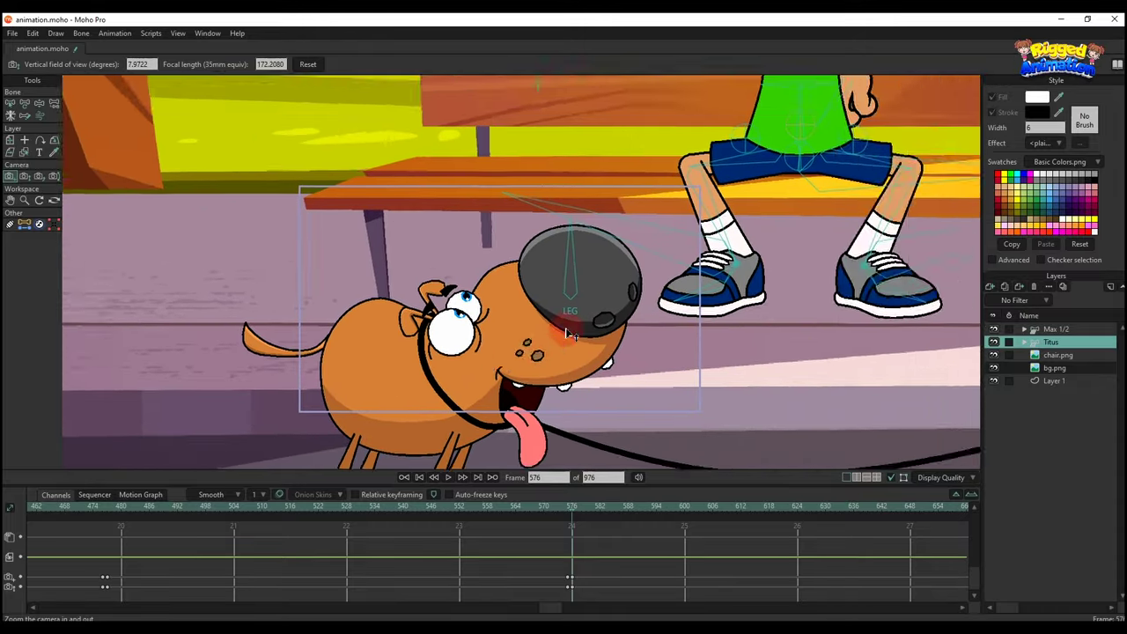
pyautogui.scroll(-4, 567, 328)
pyautogui.press('4')
pyautogui.press('5')
# - Move the Max 1/2 keys at frame 576 to frame 575 and tighten the camera on the slack leash at frame 576
pyautogui.click(1050, 329)
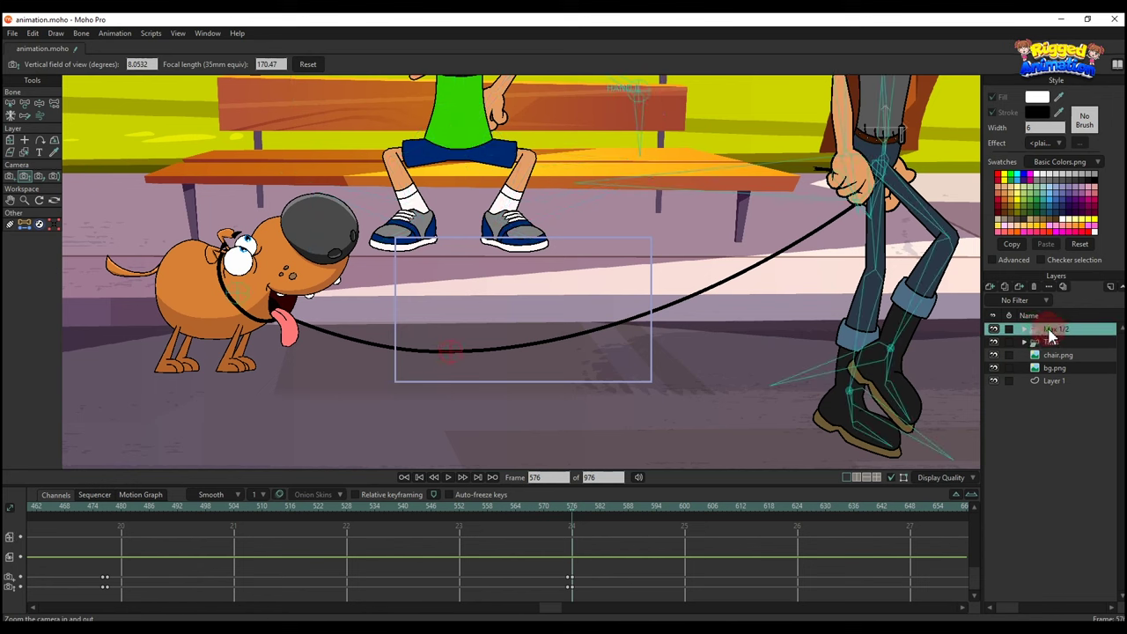
pyautogui.click(573, 535)
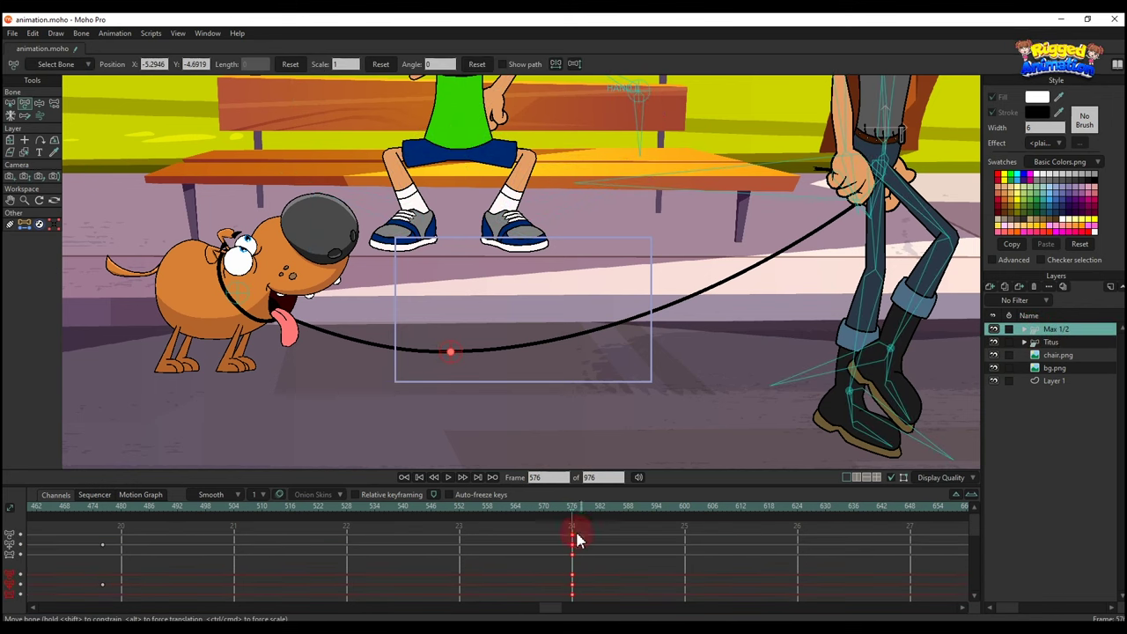
pyautogui.press('4')
pyautogui.moveTo(541, 323)
pyautogui.mouseDown()
pyautogui.moveTo(569, 355)
pyautogui.moveTo(541, 335)
pyautogui.moveTo(547, 343)
pyautogui.mouseUp()
pyautogui.scroll(2, 517, 341)
pyautogui.press('t')
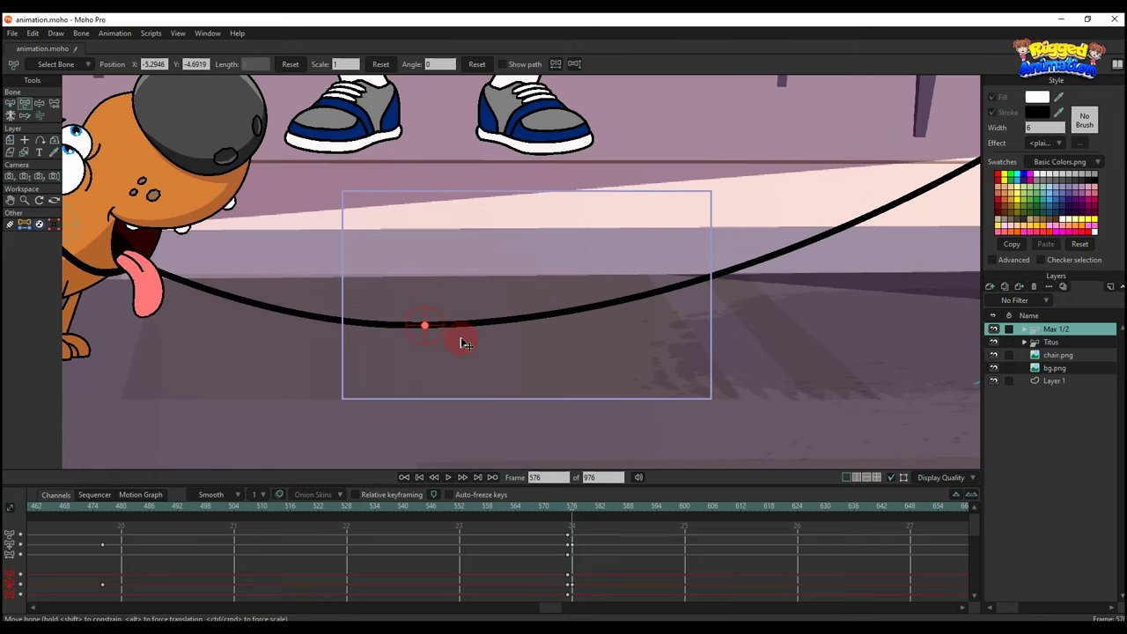
# - At frame 600, pull the leash taut by moving the dog back, the hand end forward and the middle bone to X -5, Y -4.4148
pyautogui.moveTo(610, 515); pyautogui.dragTo(685, 518)
pyautogui.moveTo(426, 327); pyautogui.dragTo(578, 274)
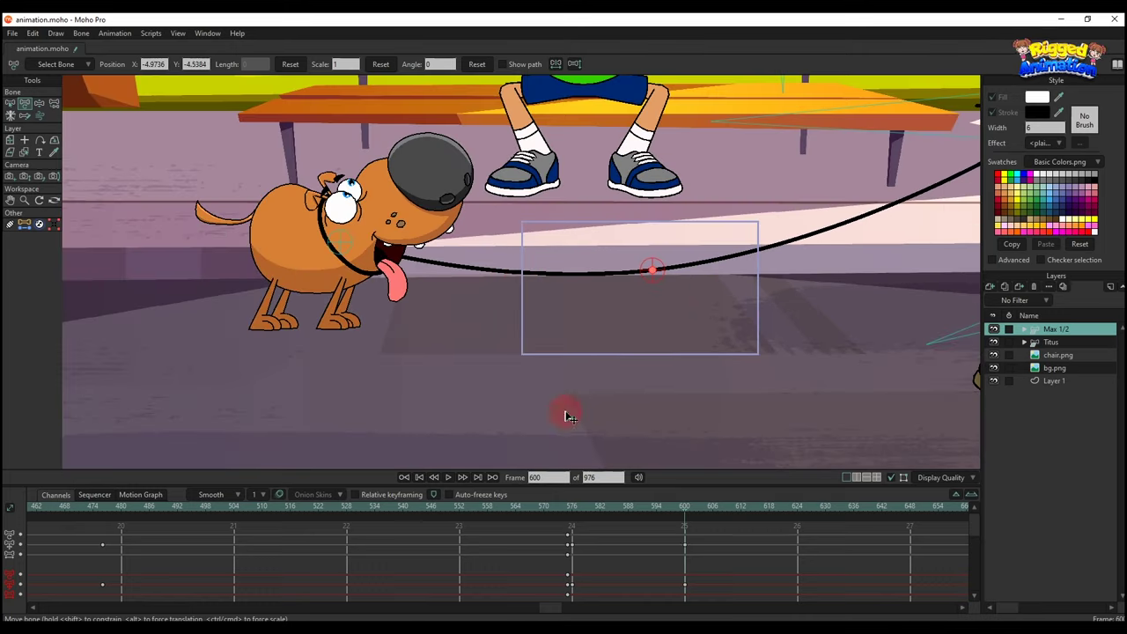
pyautogui.moveTo(330, 244); pyautogui.dragTo(263, 243)
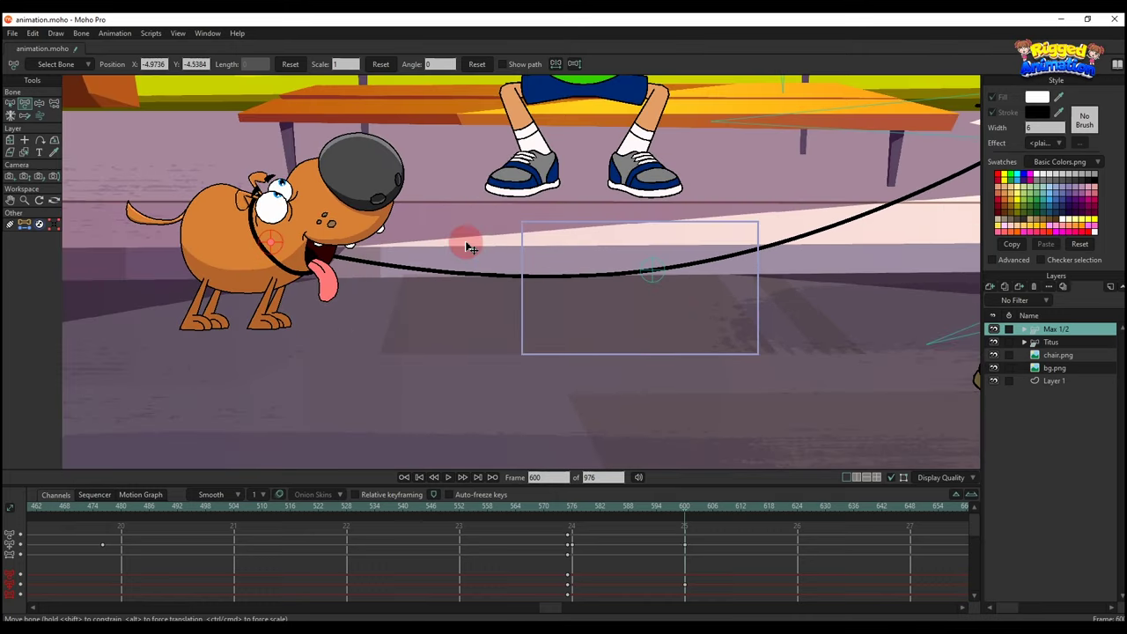
pyautogui.moveTo(648, 272); pyautogui.dragTo(392, 299)
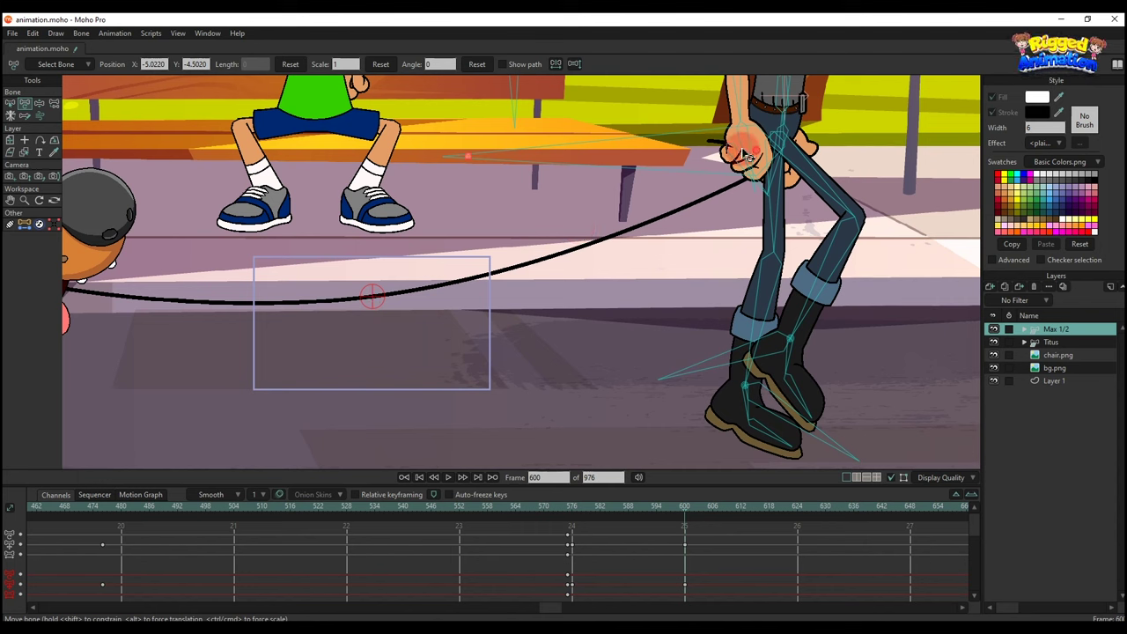
pyautogui.moveTo(747, 172); pyautogui.dragTo(868, 189)
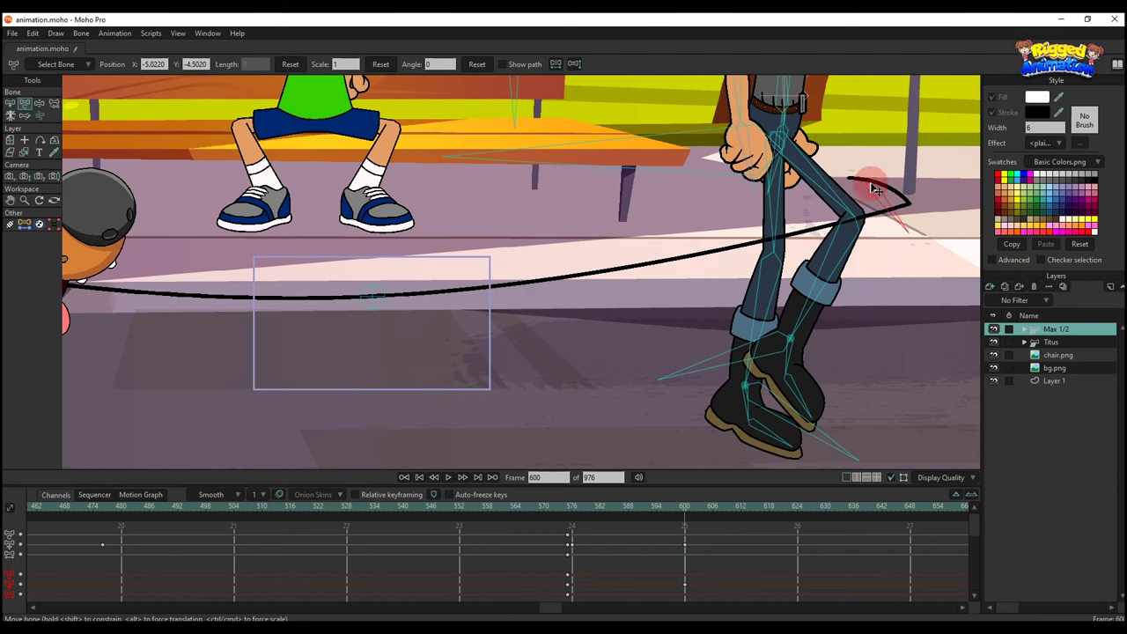
pyautogui.moveTo(372, 297); pyautogui.dragTo(379, 280)
pyautogui.click(763, 163)
pyautogui.moveTo(763, 163); pyautogui.dragTo(872, 187)
pyautogui.moveTo(379, 282); pyautogui.dragTo(493, 279)
# - Play and scrub frames 576 to 600 to examine the leash tightening inside the camera frame
pyautogui.click(576, 508)
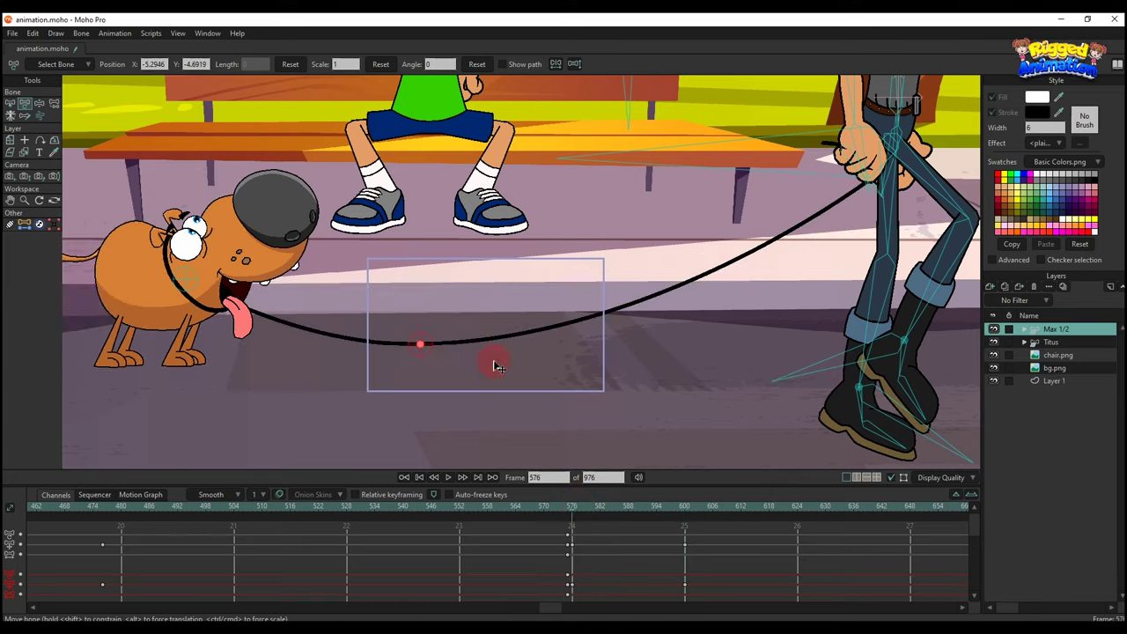
pyautogui.scroll(2, 495, 361)
pyautogui.moveTo(495, 360); pyautogui.dragTo(523, 354)
pyautogui.press('space')
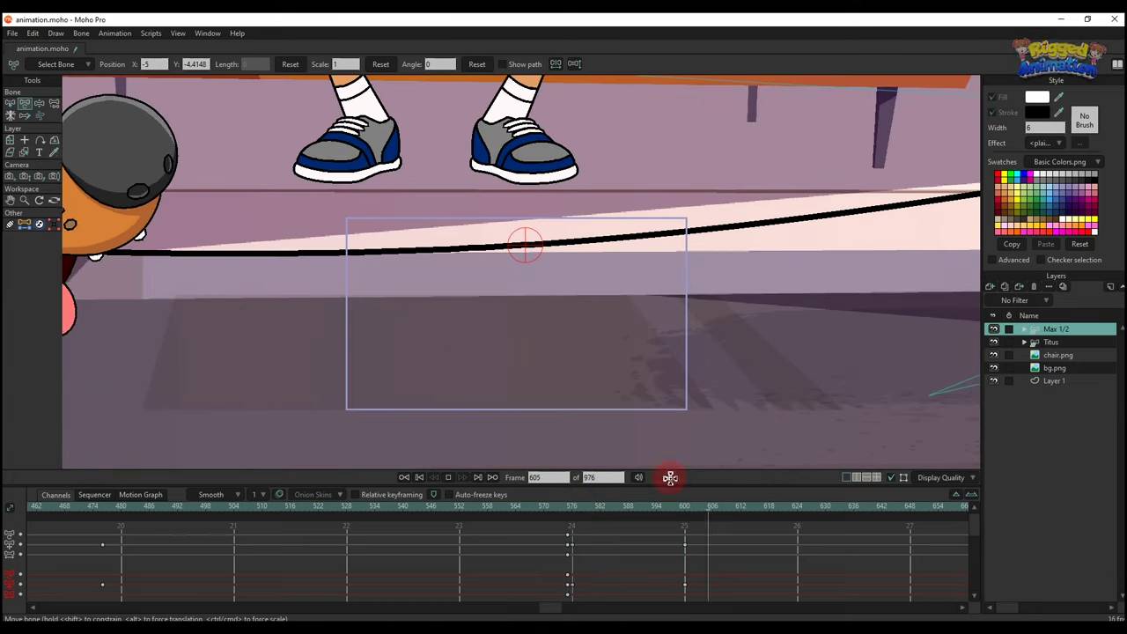
pyautogui.moveTo(571, 511); pyautogui.dragTo(689, 513)
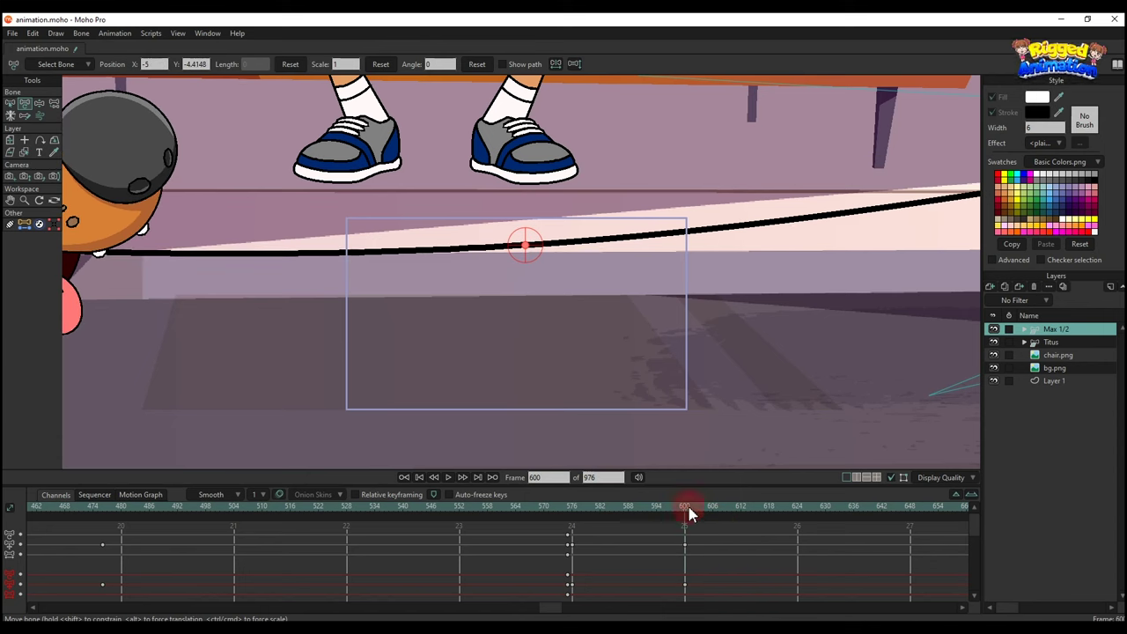
# - Key the camera's position and zoom at frames 600 and 601 to hold the leash close-up until the next shot
pyautogui.press('4')
pyautogui.press('5')
pyautogui.press('t')
pyautogui.scroll(-3, 695, 527)
pyautogui.scroll(-1, 694, 525)
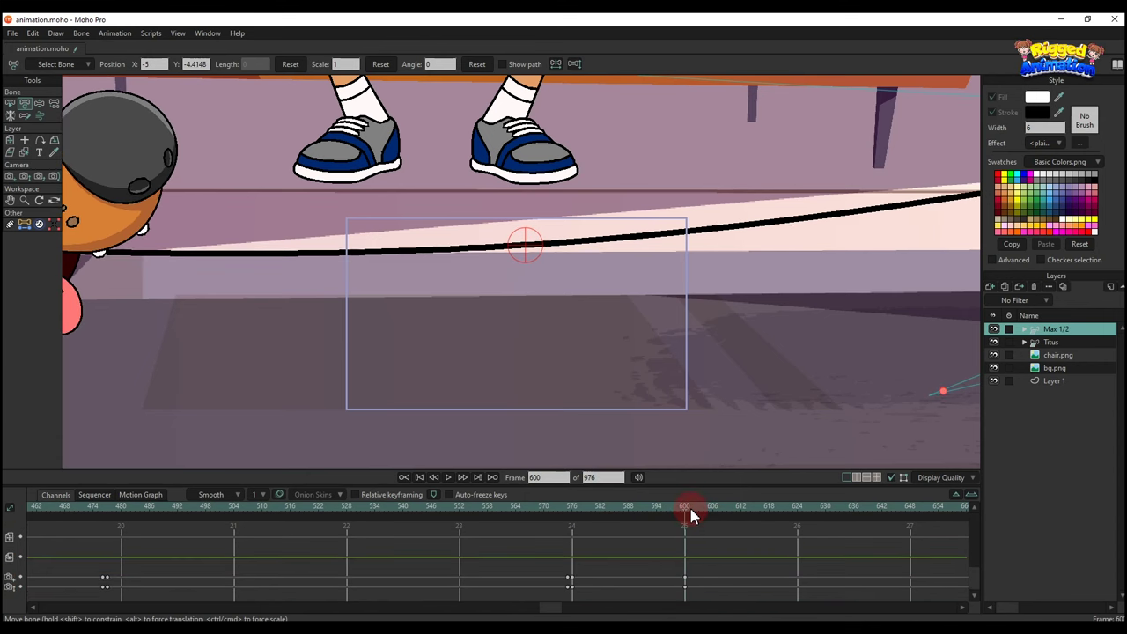
pyautogui.click(692, 512)
pyautogui.press('4')
pyautogui.moveTo(734, 380); pyautogui.dragTo(735, 378)
pyautogui.press('5')
pyautogui.click(704, 390)
pyautogui.press('t')
pyautogui.moveTo(561, 515); pyautogui.dragTo(692, 516)
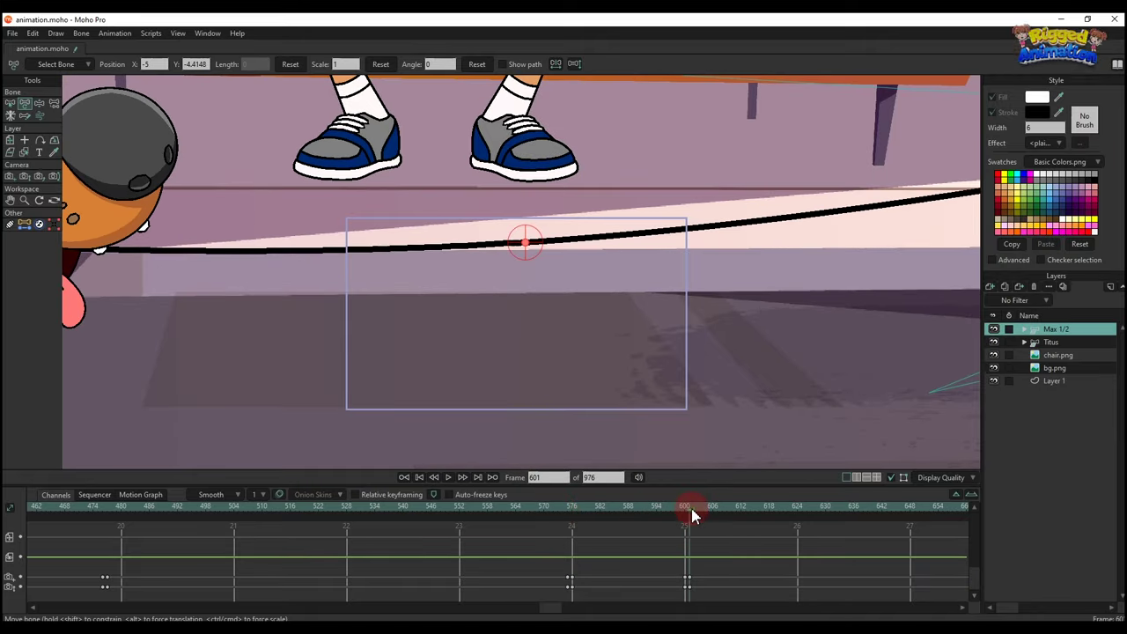
# - At frame 601, move the camera and widen its vertical field of view to 20.7928 degrees, framing Max beside the Wi-Fi sign
pyautogui.press('4')
pyautogui.moveTo(788, 265); pyautogui.dragTo(656, 389)
pyautogui.press('5')
pyautogui.moveTo(671, 315); pyautogui.dragTo(388, 176)
pyautogui.scroll(1, 534, 302)
pyautogui.press('4')
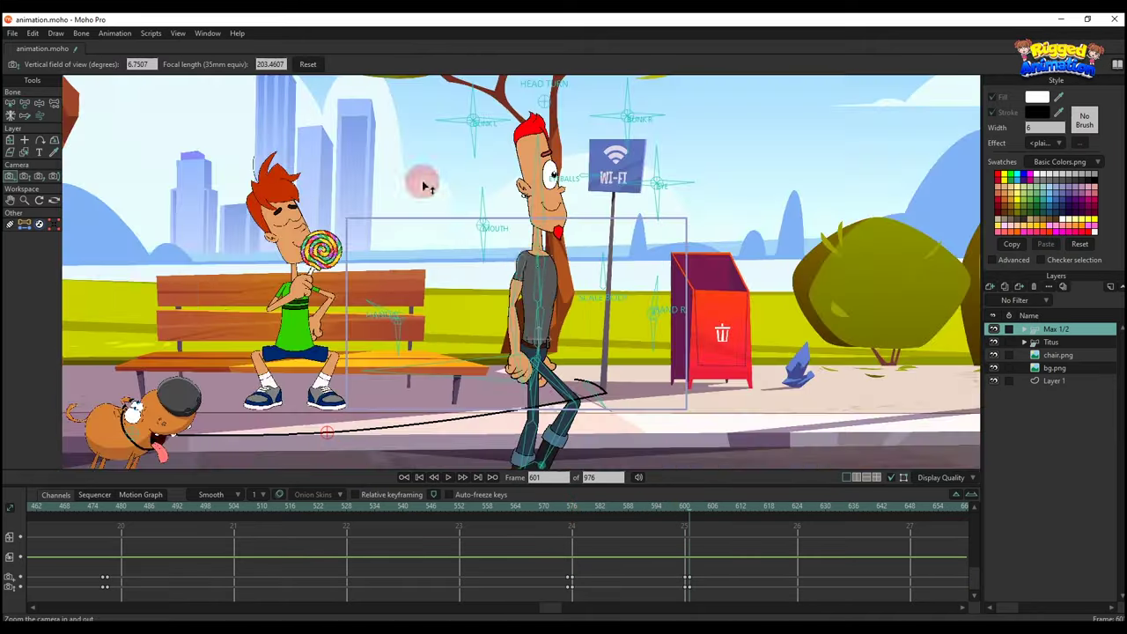
pyautogui.moveTo(534, 302); pyautogui.dragTo(566, 319)
pyautogui.press('5')
pyautogui.moveTo(566, 318); pyautogui.dragTo(517, 308)
pyautogui.press('4')
pyautogui.scroll(-2, 574, 347)
pyautogui.scroll(1, 599, 304)
pyautogui.press('5')
pyautogui.press('4')
pyautogui.scroll(2, 539, 307)
pyautogui.press('5')
# - Hide the Titus and chair.png layers from frame 601 onward
pyautogui.rightClick(1056, 344)
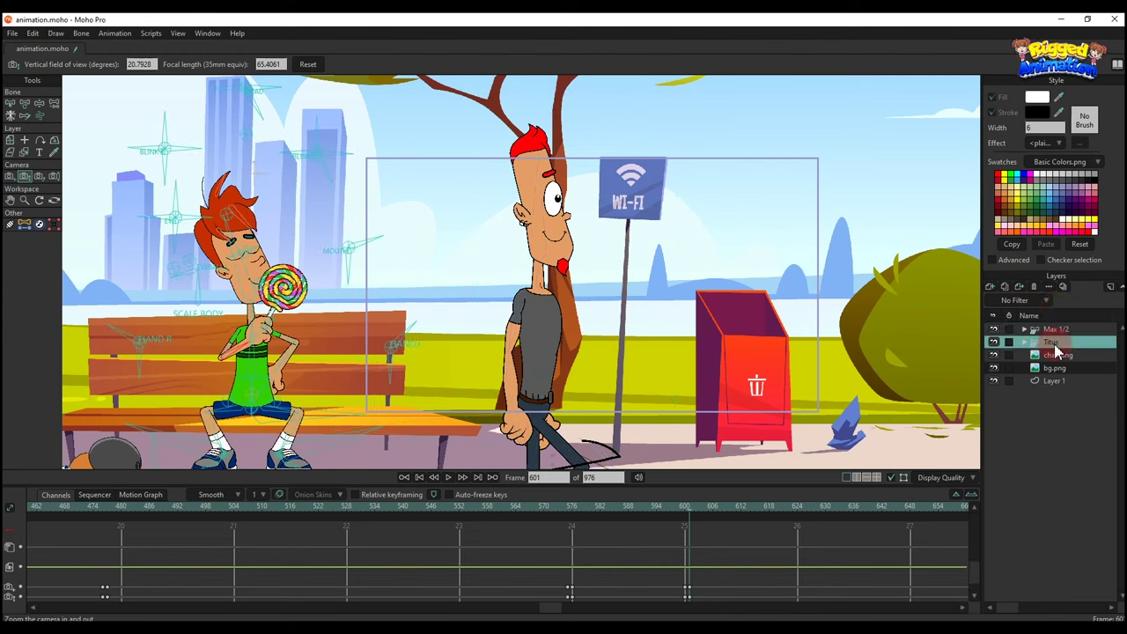
pyautogui.click(1070, 356)
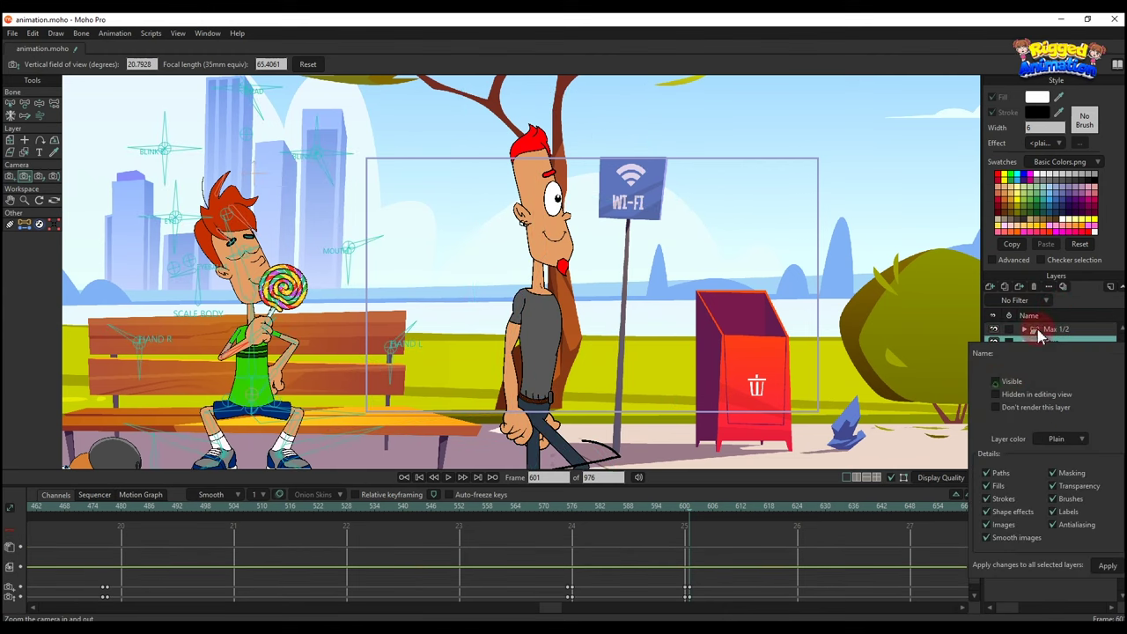
pyautogui.click(1097, 262)
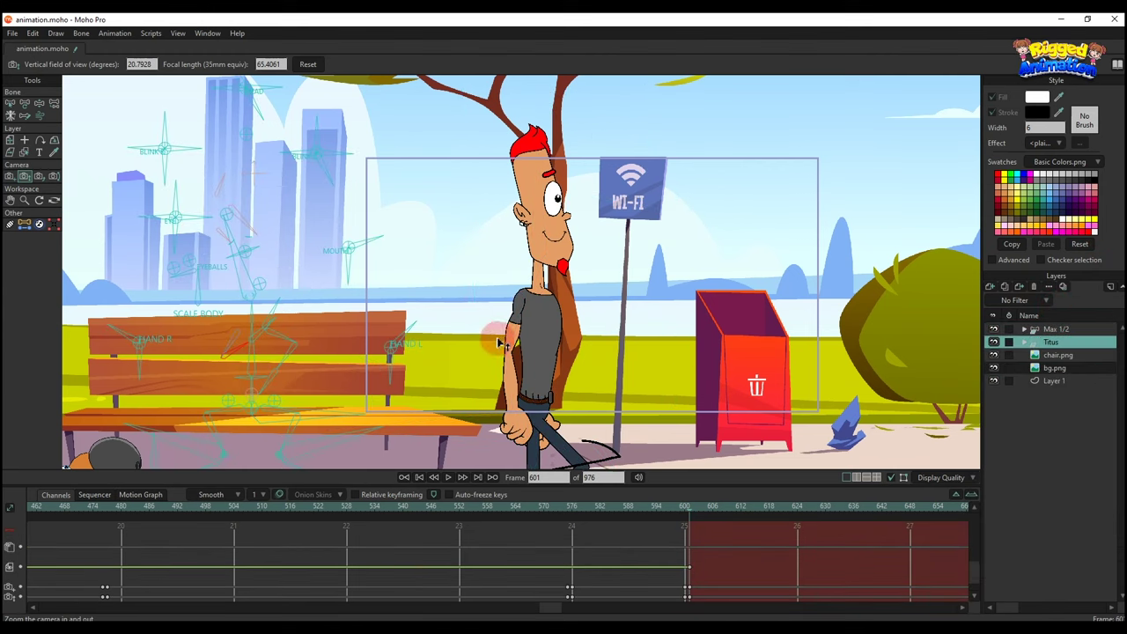
pyautogui.rightClick(1043, 354)
pyautogui.click(1057, 367)
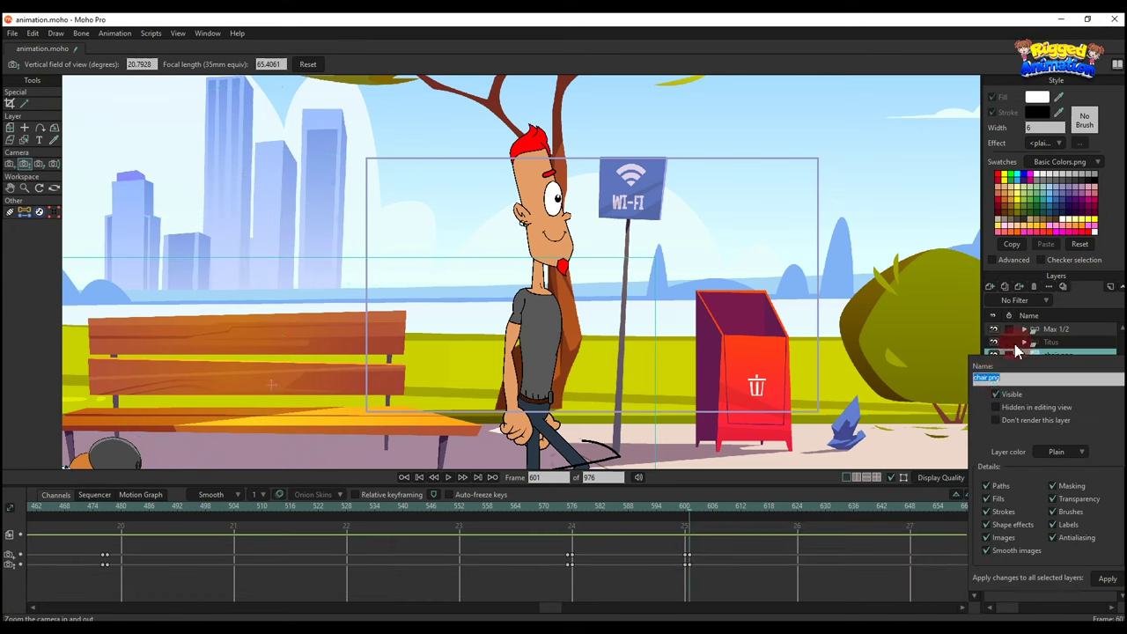
pyautogui.click(996, 395)
pyautogui.click(1097, 263)
# - Refine the frame 601 camera position and zoom around Max, the Wi-Fi sign and the red bin
pyautogui.scroll(3, 561, 294)
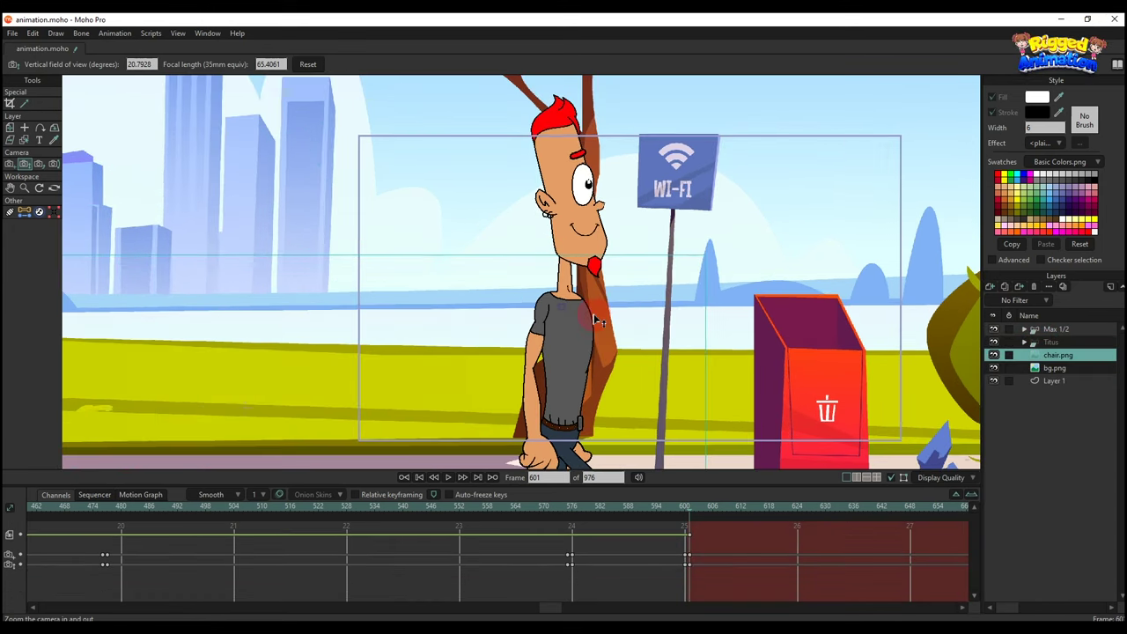
pyautogui.moveTo(561, 293); pyautogui.dragTo(607, 317)
pyautogui.press('4')
pyautogui.scroll(2, 592, 325)
pyautogui.press('5')
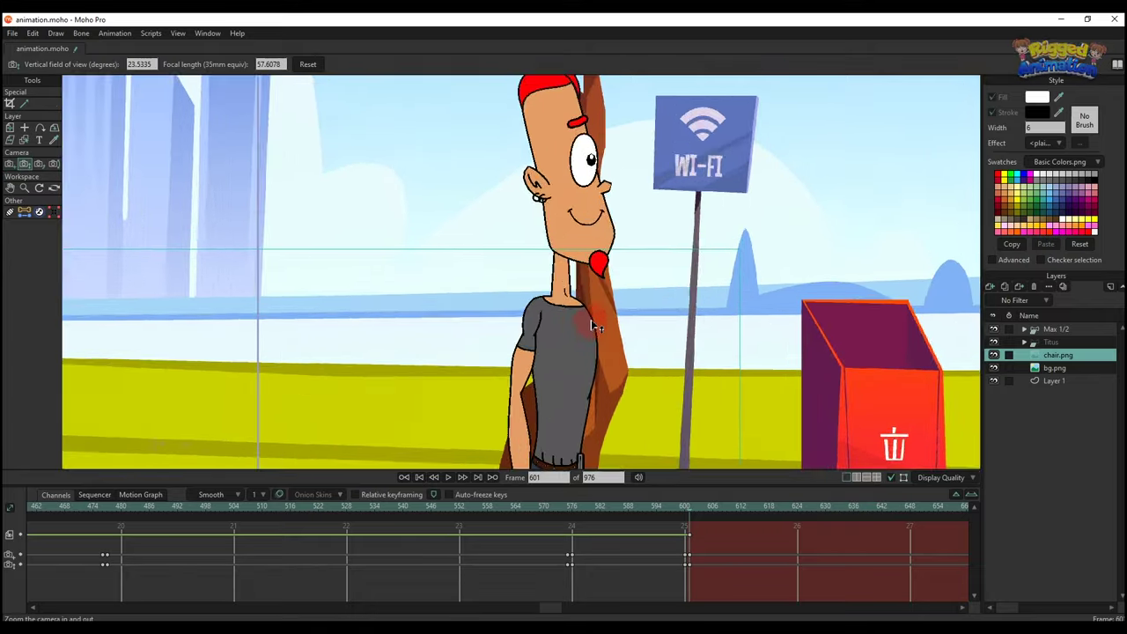
pyautogui.scroll(-3, 591, 326)
pyautogui.press('4')
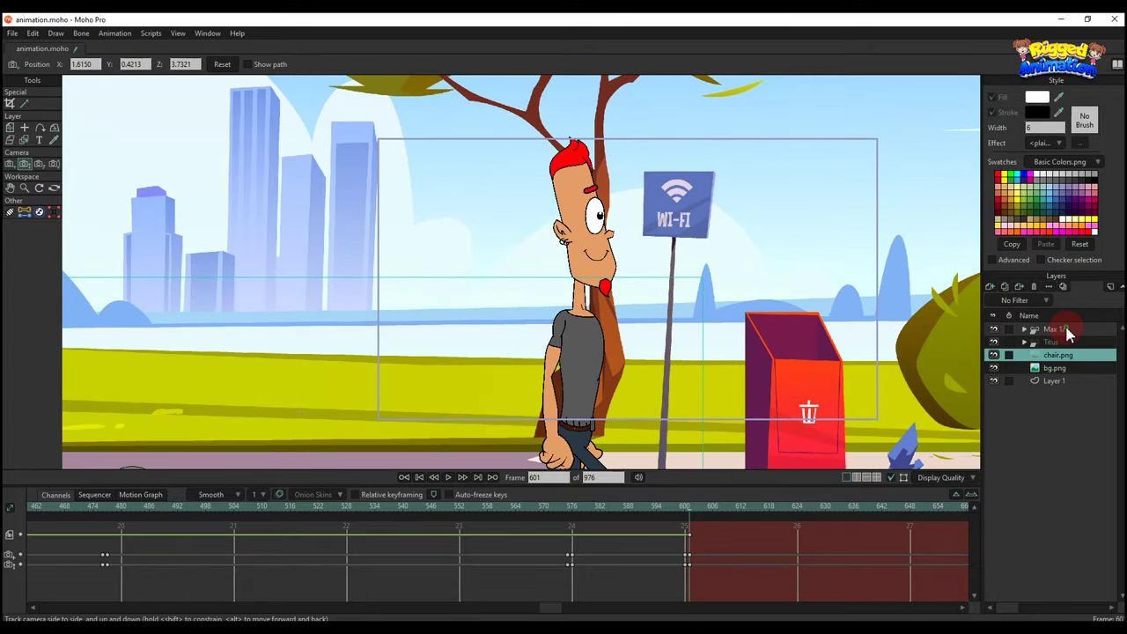
# - Key the Max 1/2 rig at frame 601 and render frame 576 to check the leash close-up against its background
pyautogui.click(1066, 330)
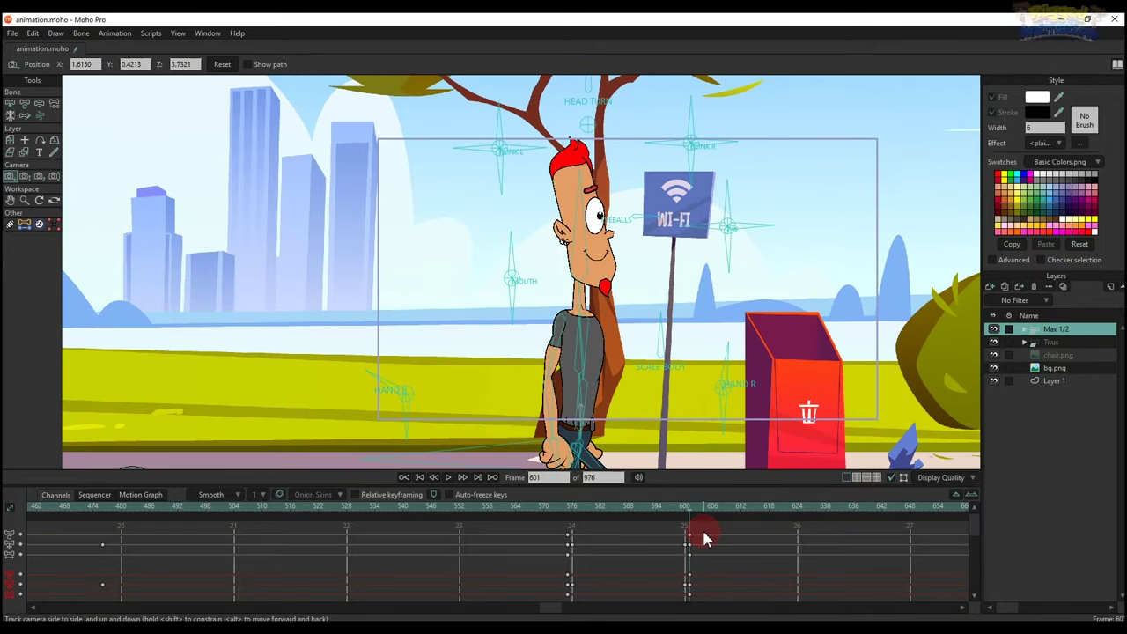
pyautogui.click(684, 510)
pyautogui.click(574, 509)
pyautogui.hotkey('ctrl', 'r')
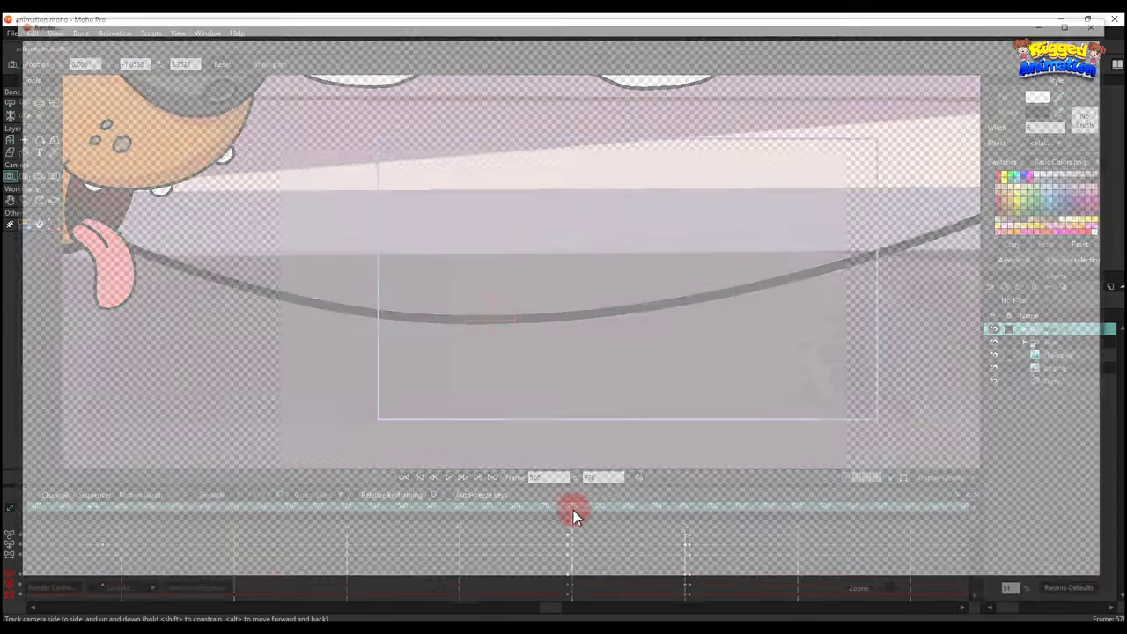
pyautogui.scroll(1, 598, 305)
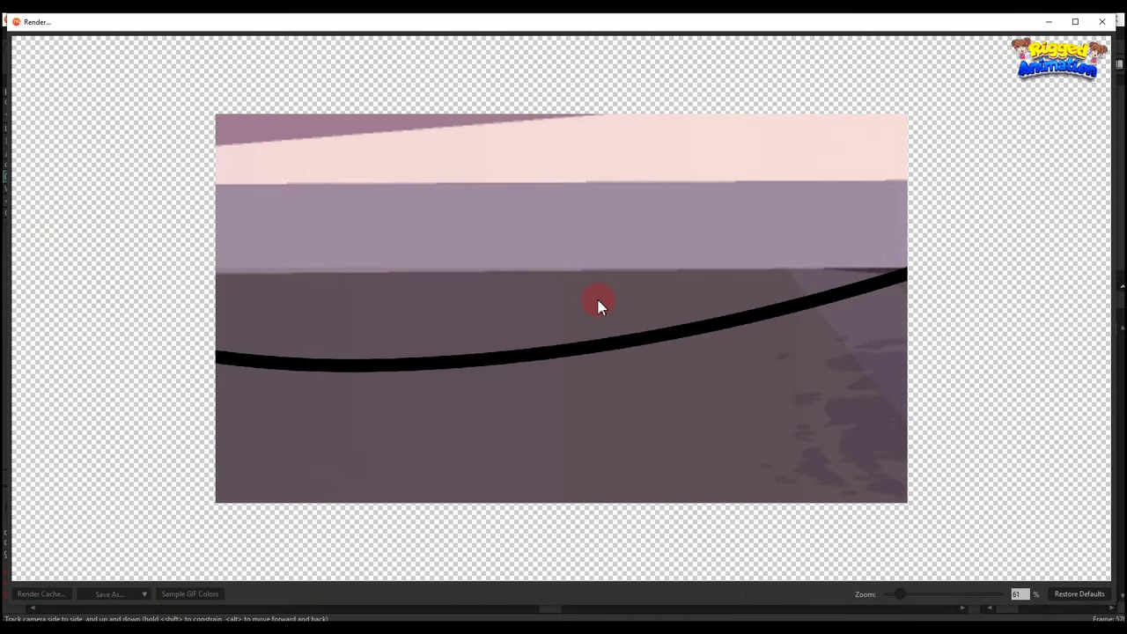
pyautogui.click(1106, 22)
pyautogui.click(993, 368)
pyautogui.click(993, 368)
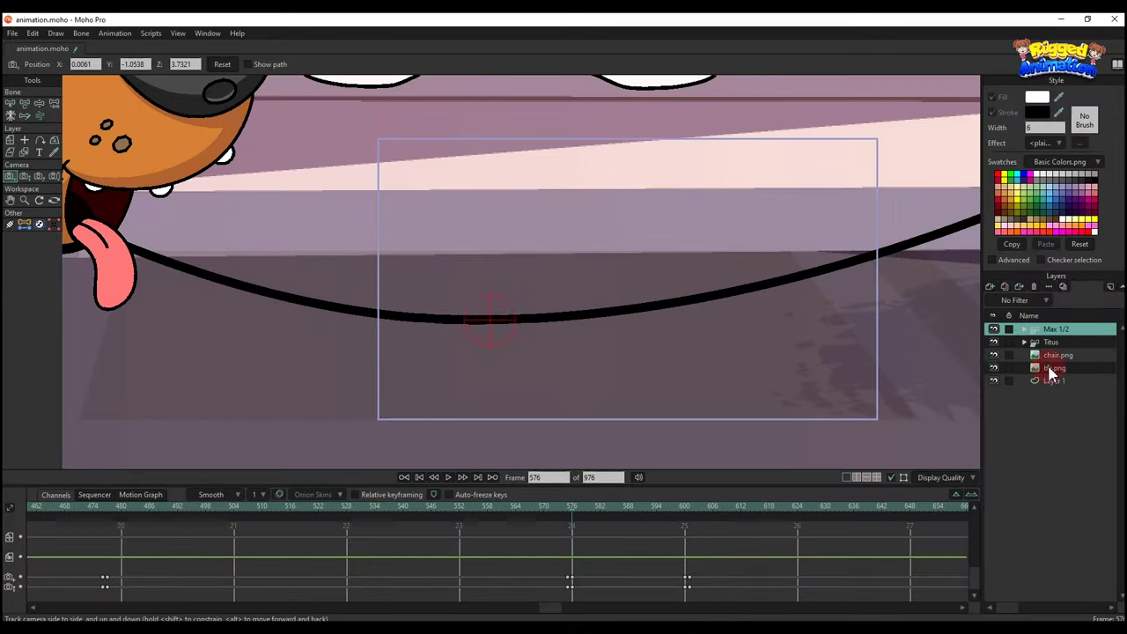
# - Enable animated layer effects on the bg.png layer and set its blur radius to 5 at frame 576
pyautogui.doubleClick(1055, 368)
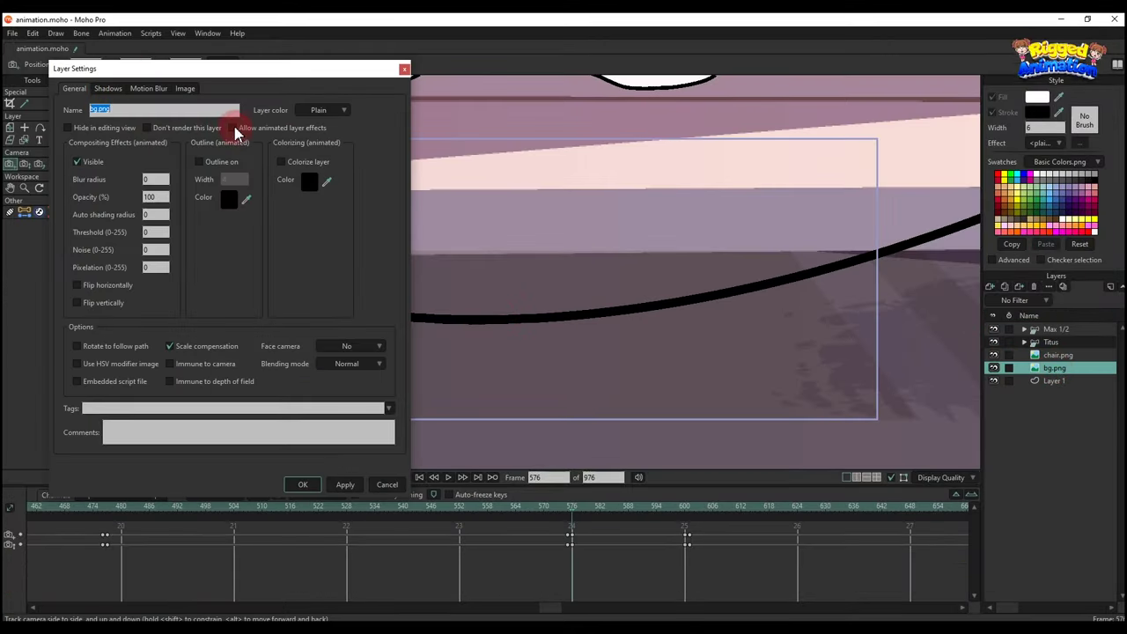
pyautogui.click(233, 129)
pyautogui.click(146, 179)
pyautogui.moveTo(156, 179); pyautogui.dragTo(118, 172)
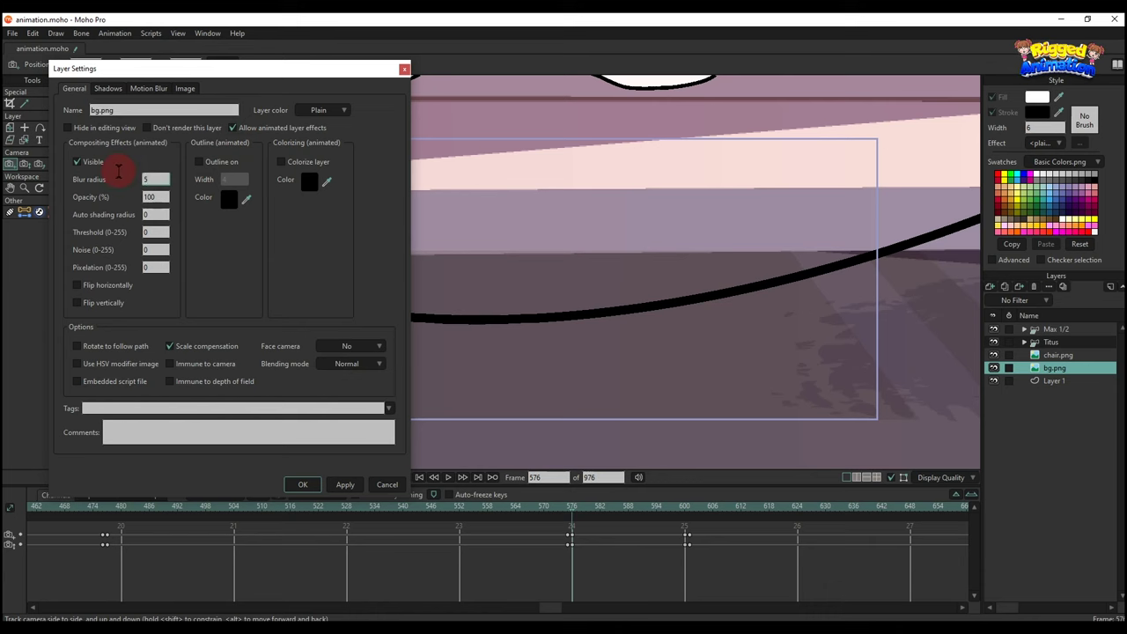
pyautogui.click(304, 485)
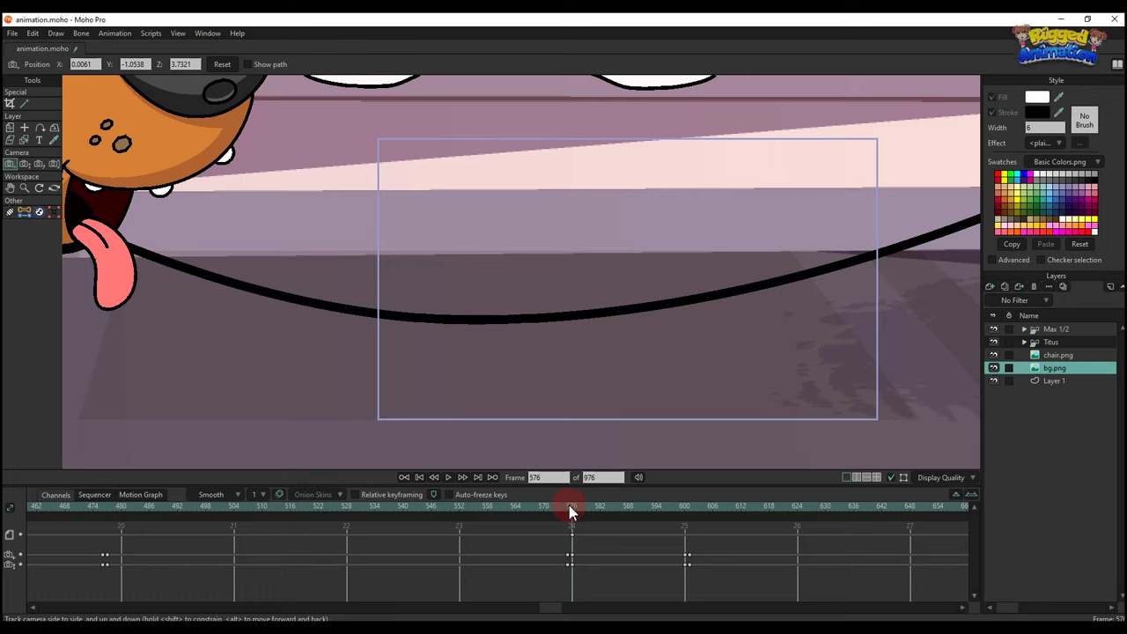
# - Key a blur radius of 0 on the bg.png layer at frame 575
pyautogui.click(570, 510)
pyautogui.doubleClick(1057, 368)
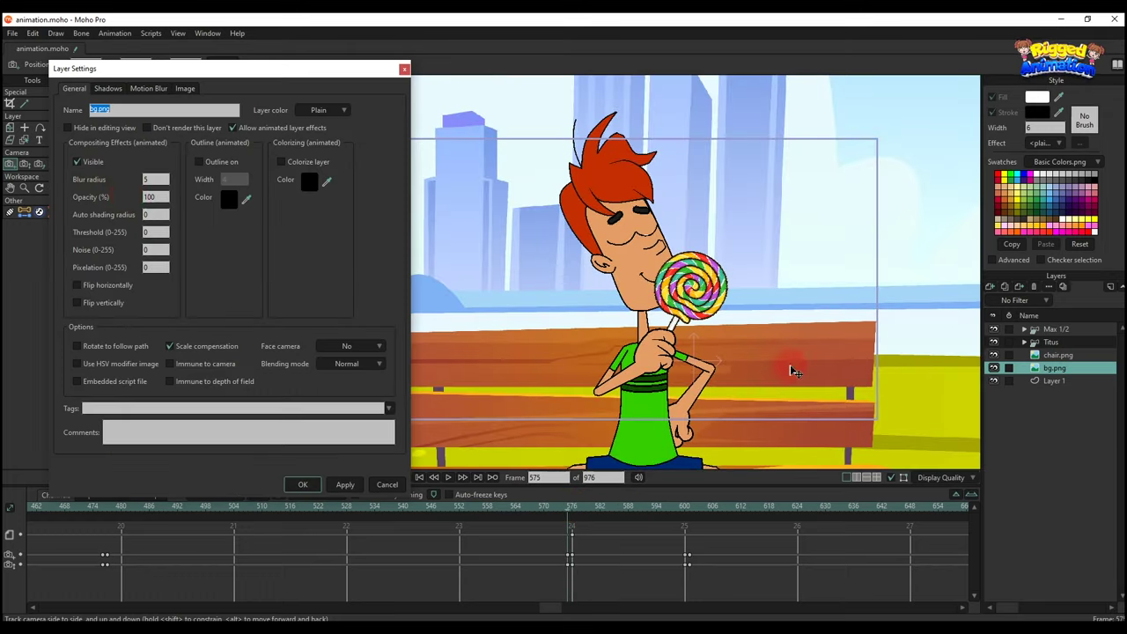
pyautogui.click(150, 197)
pyautogui.doubleClick(148, 180)
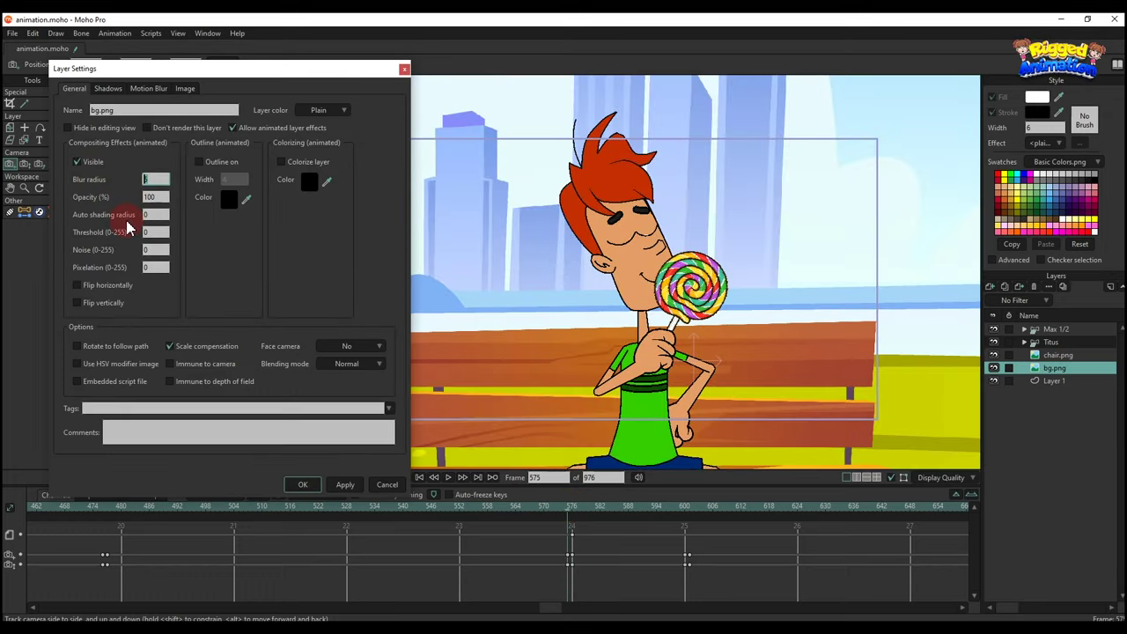
pyautogui.click(387, 490)
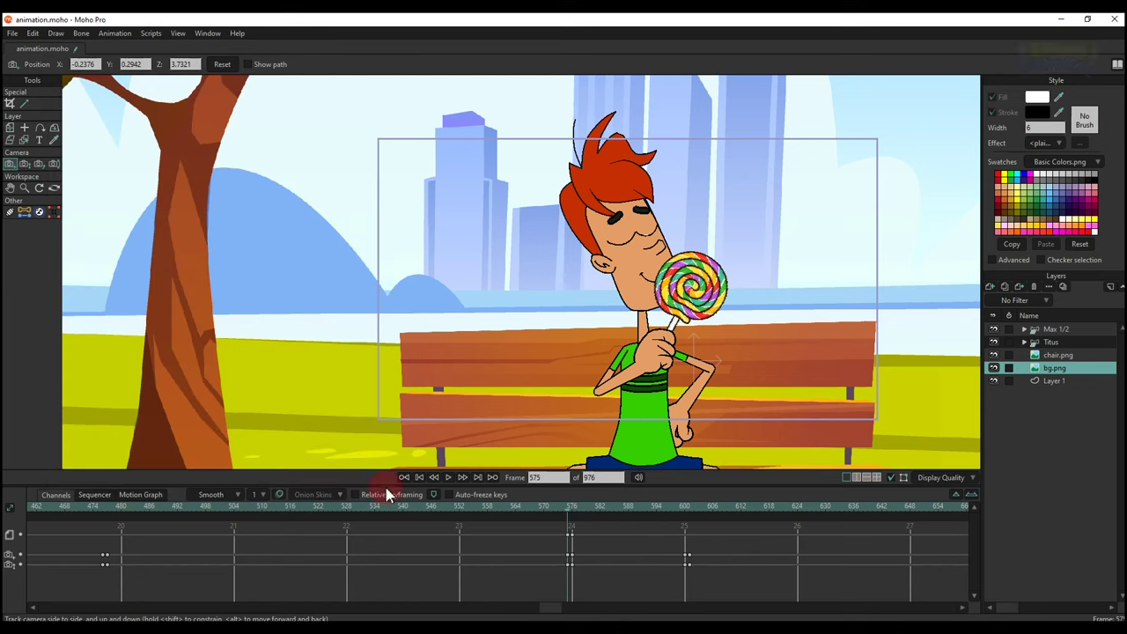
# - Render frame 580 to check the blurred background behind the leash
pyautogui.click(574, 515)
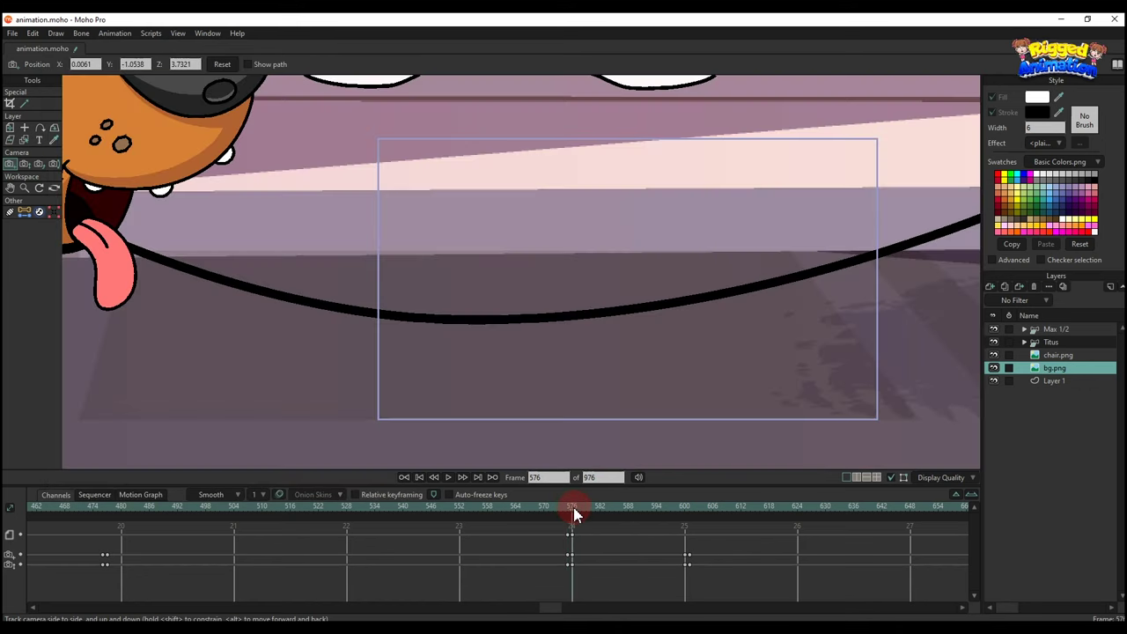
pyautogui.moveTo(580, 509); pyautogui.dragTo(593, 513)
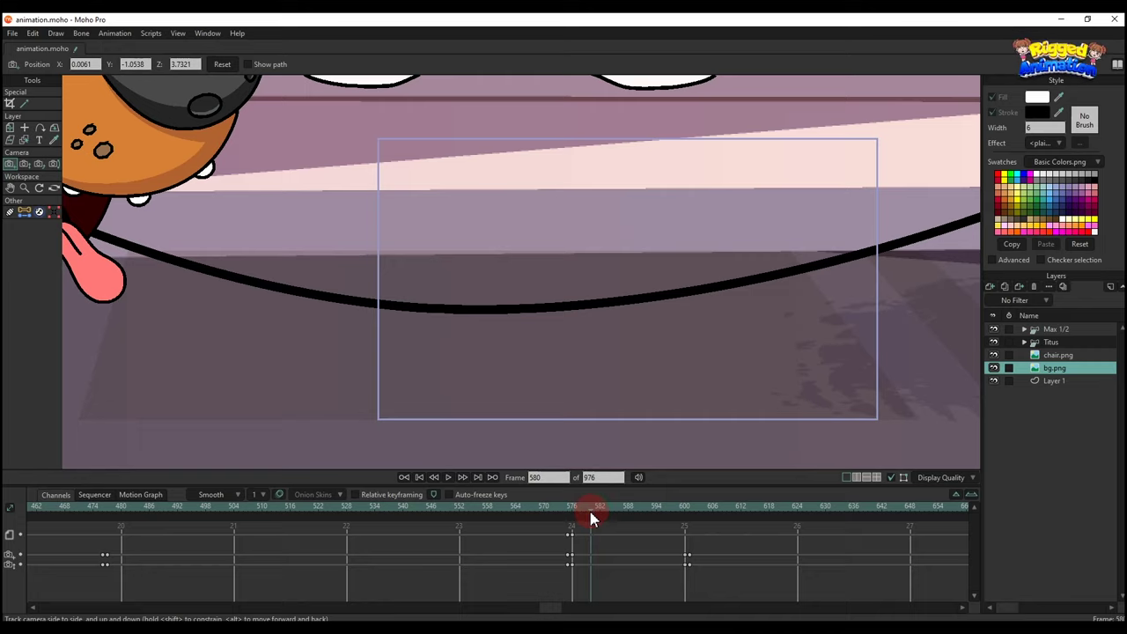
pyautogui.hotkey('ctrl', 'r')
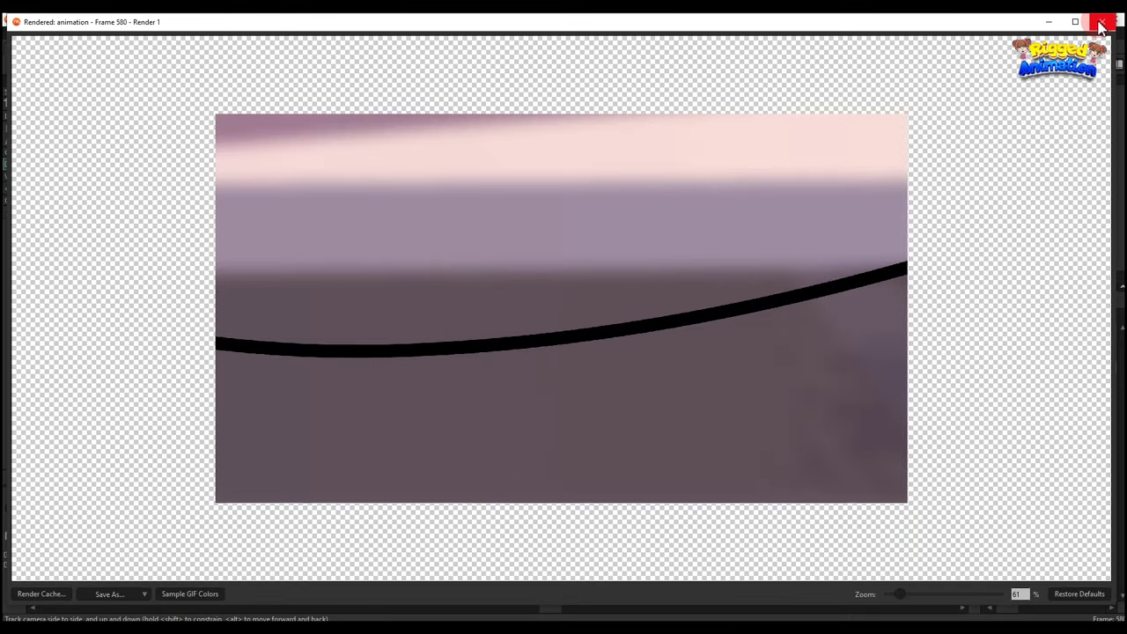
pyautogui.click(1100, 23)
# - Set the bg.png blur radius to 3 at frame 576 and render that frame to check the softer background
pyautogui.doubleClick(1056, 368)
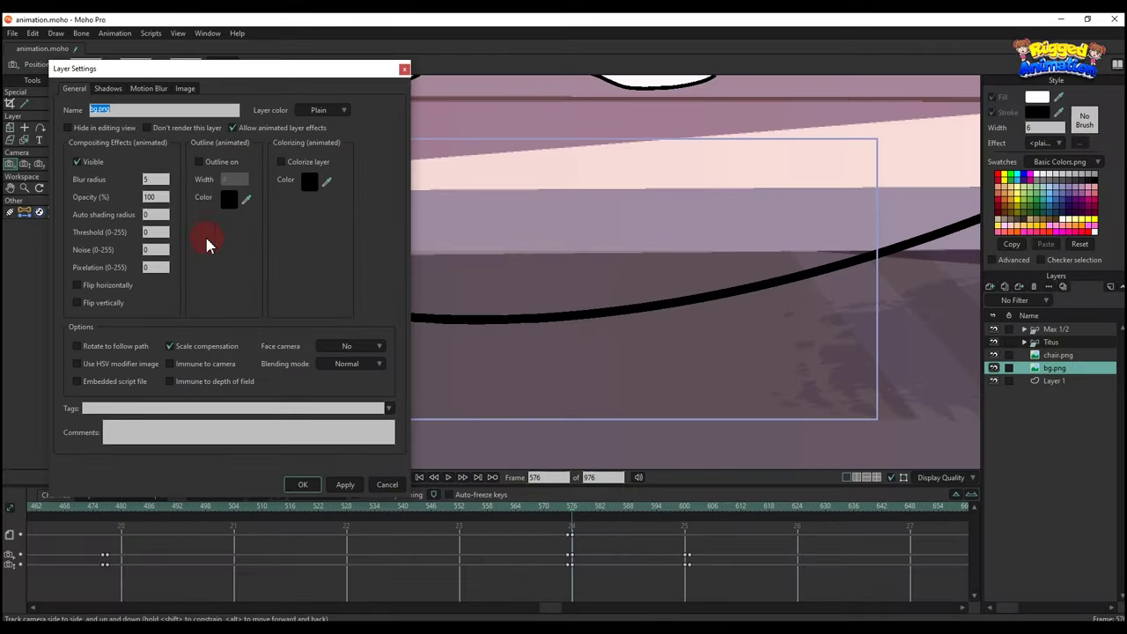
pyautogui.click(154, 180)
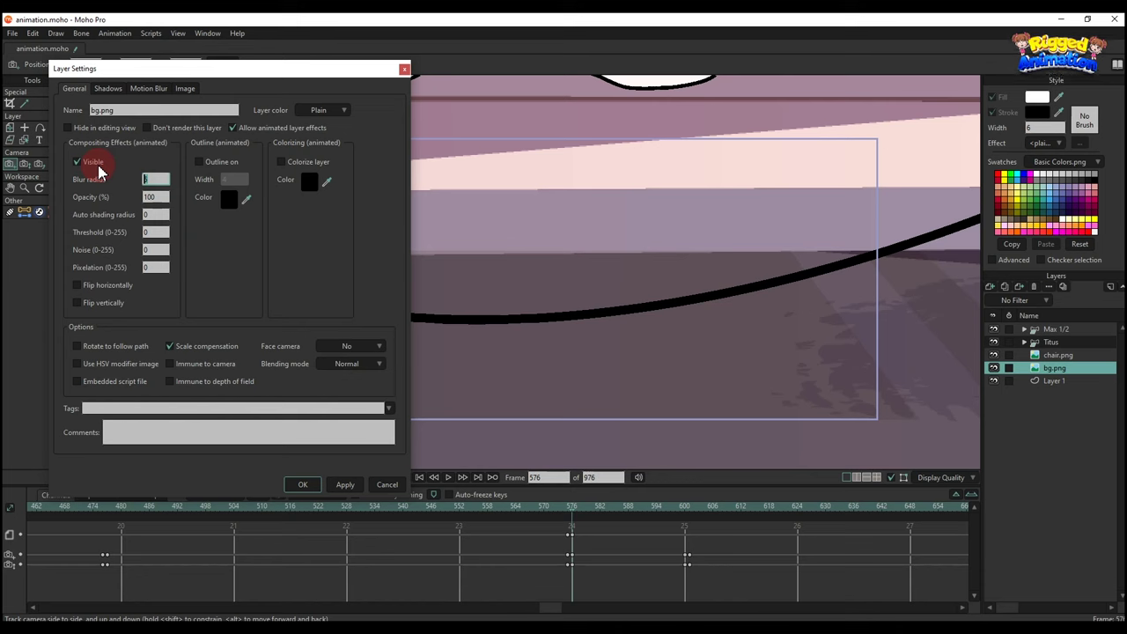
pyautogui.write('3')
pyautogui.click(304, 486)
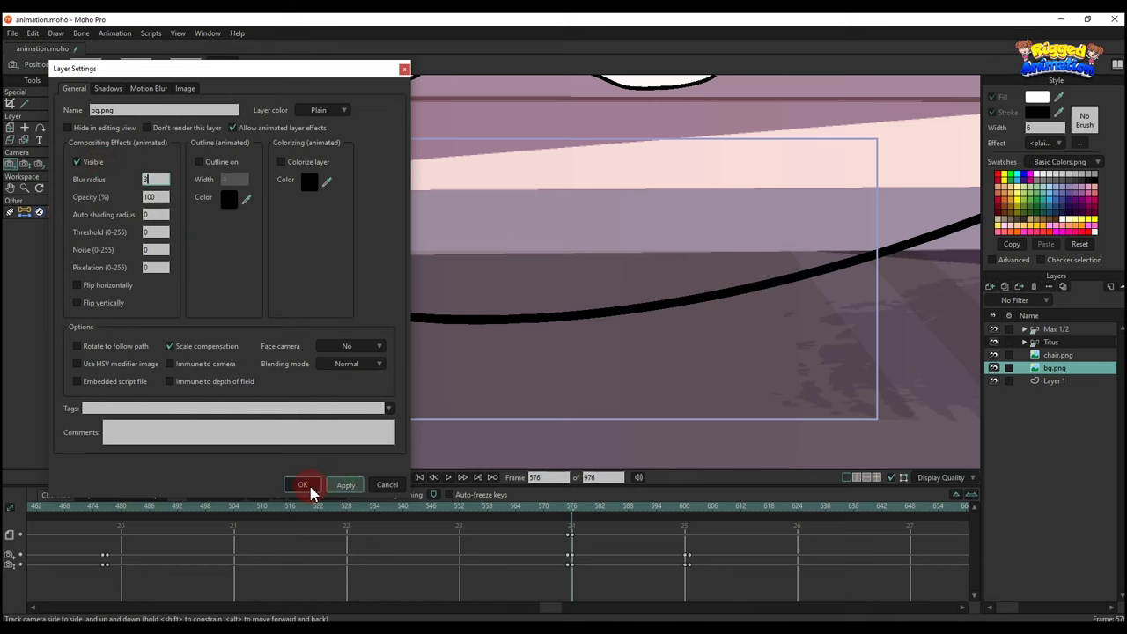
pyautogui.hotkey('ctrl', 'r')
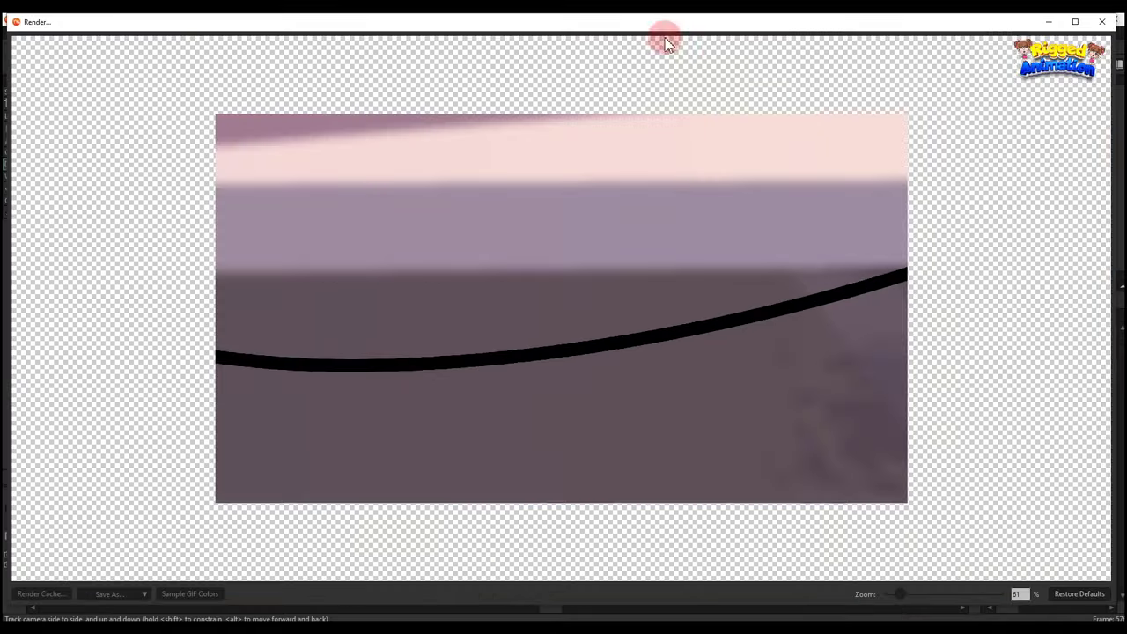
pyautogui.click(1106, 25)
# - Copy the bg.png blur keys from frames 576 and 575 to frames 600 and 601, and render frame 601
pyautogui.click(675, 537)
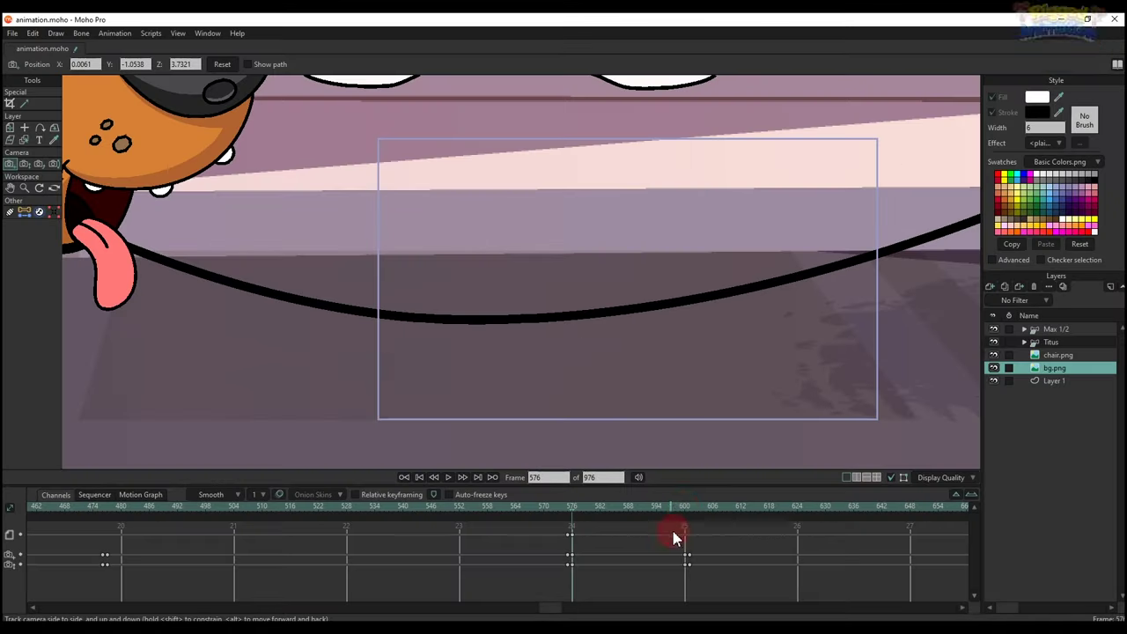
pyautogui.click(686, 515)
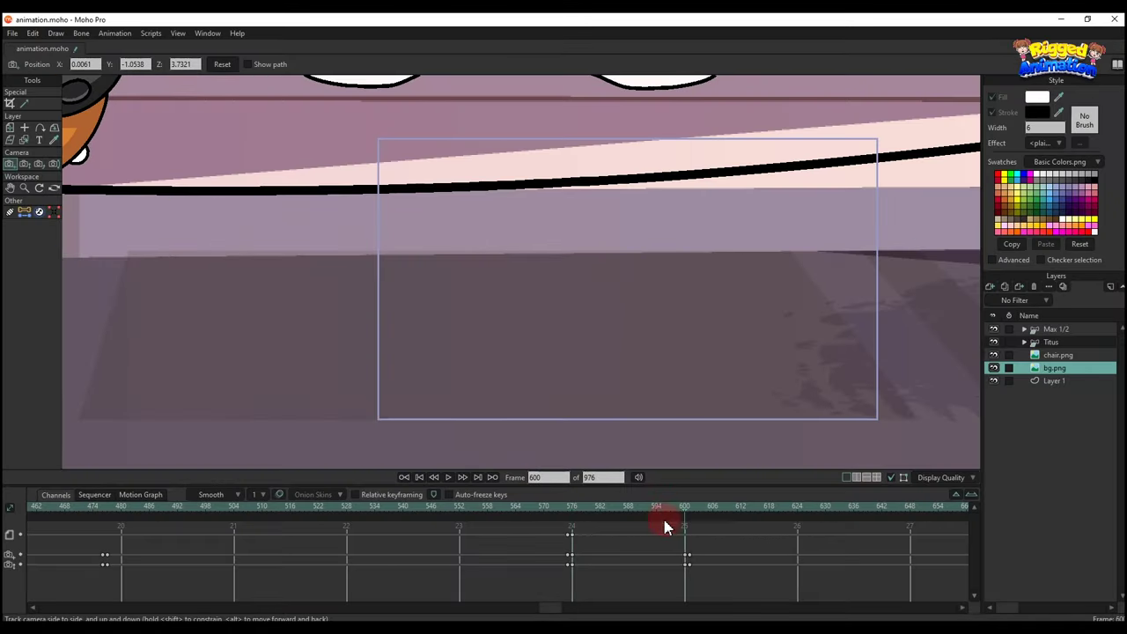
pyautogui.hotkey('ctrl', 'v')
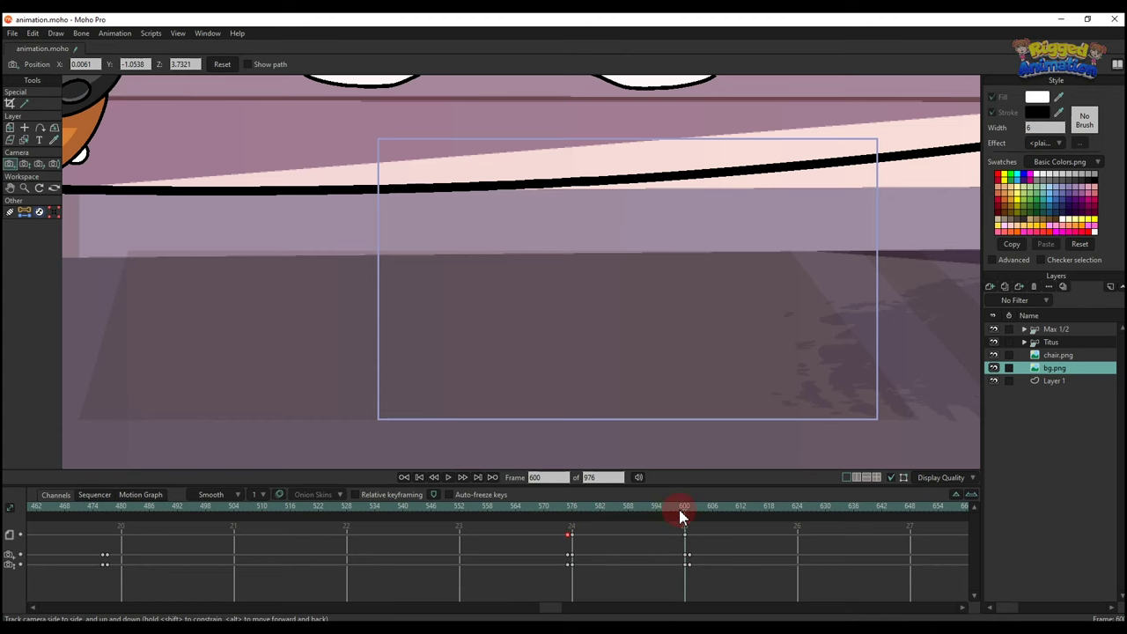
pyautogui.moveTo(686, 515); pyautogui.dragTo(689, 516)
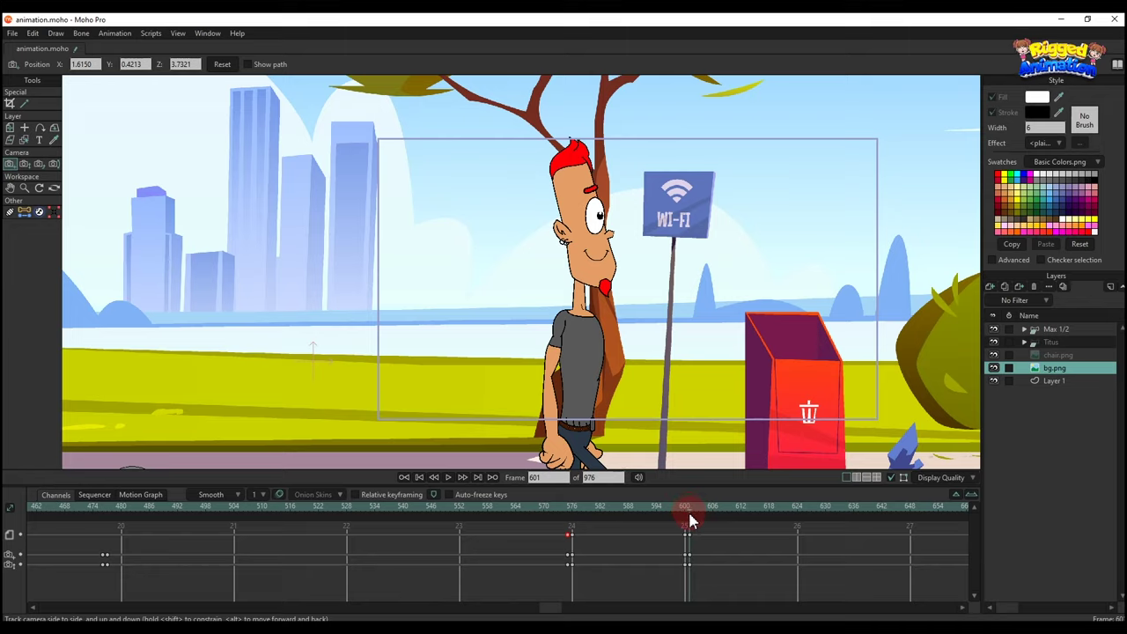
pyautogui.hotkey('ctrl', 'r')
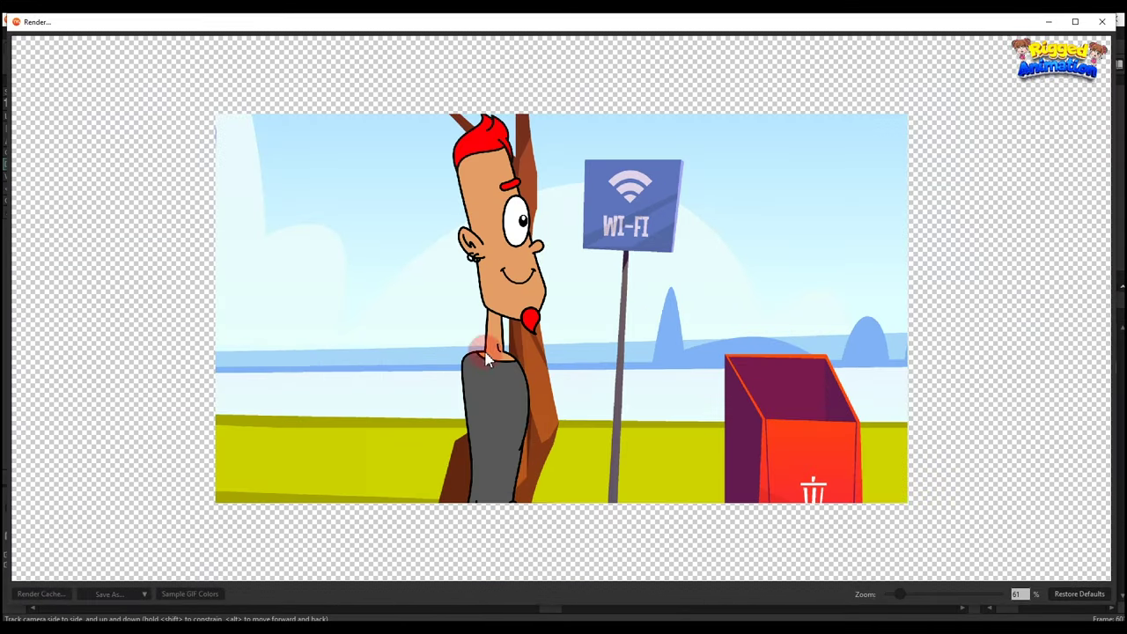
pyautogui.click(1112, 27)
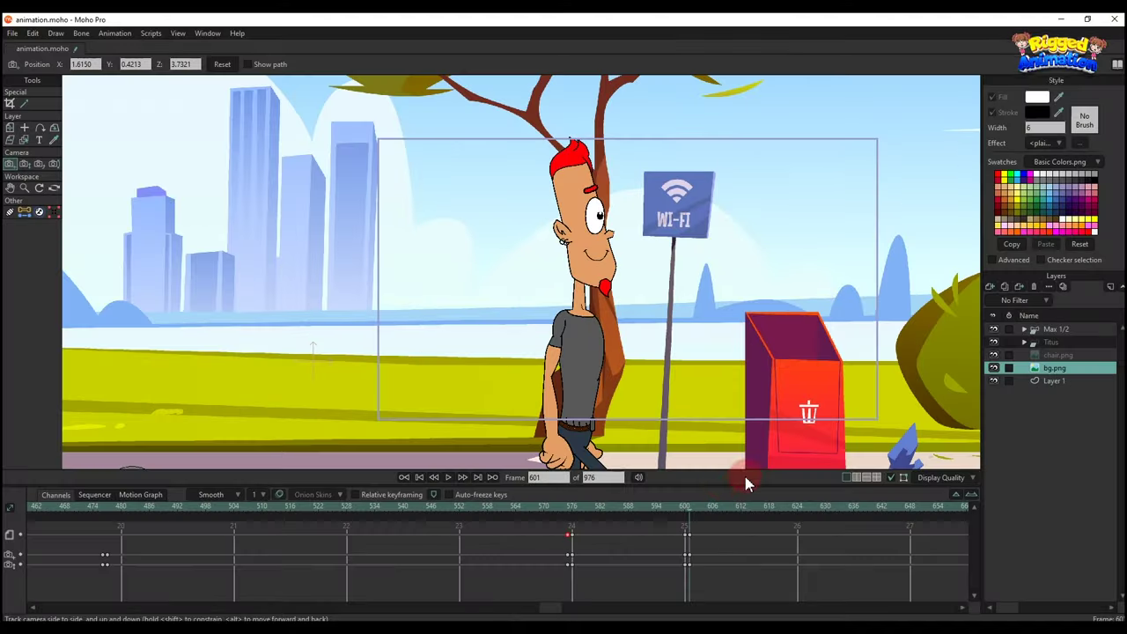
# - Set the bg.png blur radius to 2 at frame 601 for the shot of Max
pyautogui.doubleClick(1050, 371)
pyautogui.click(153, 178)
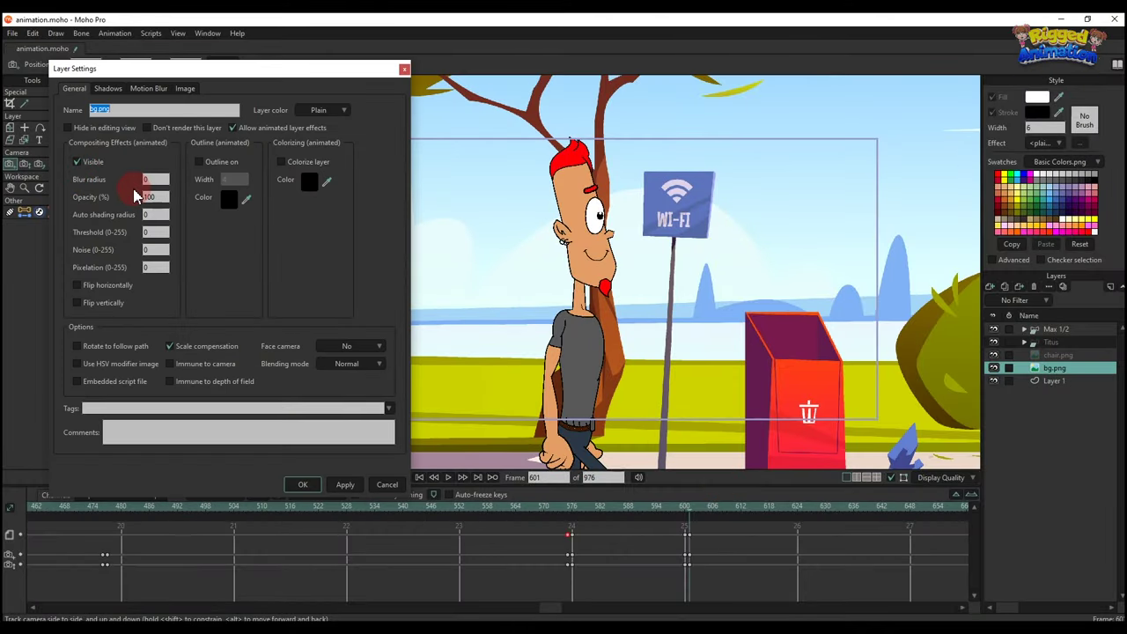
pyautogui.write('2')
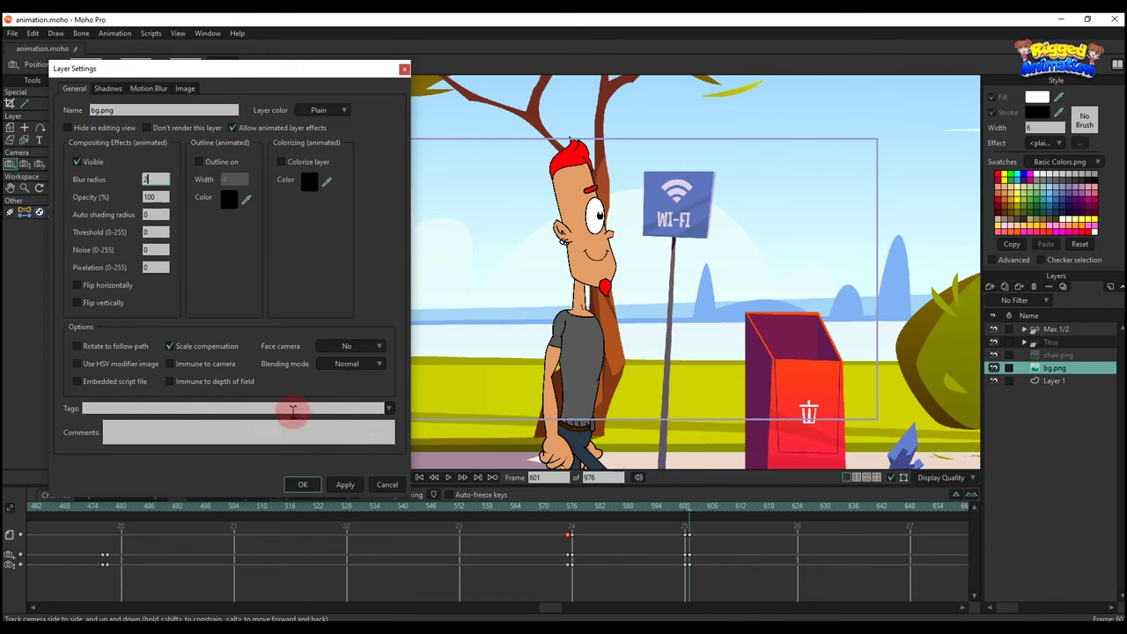
pyautogui.click(344, 484)
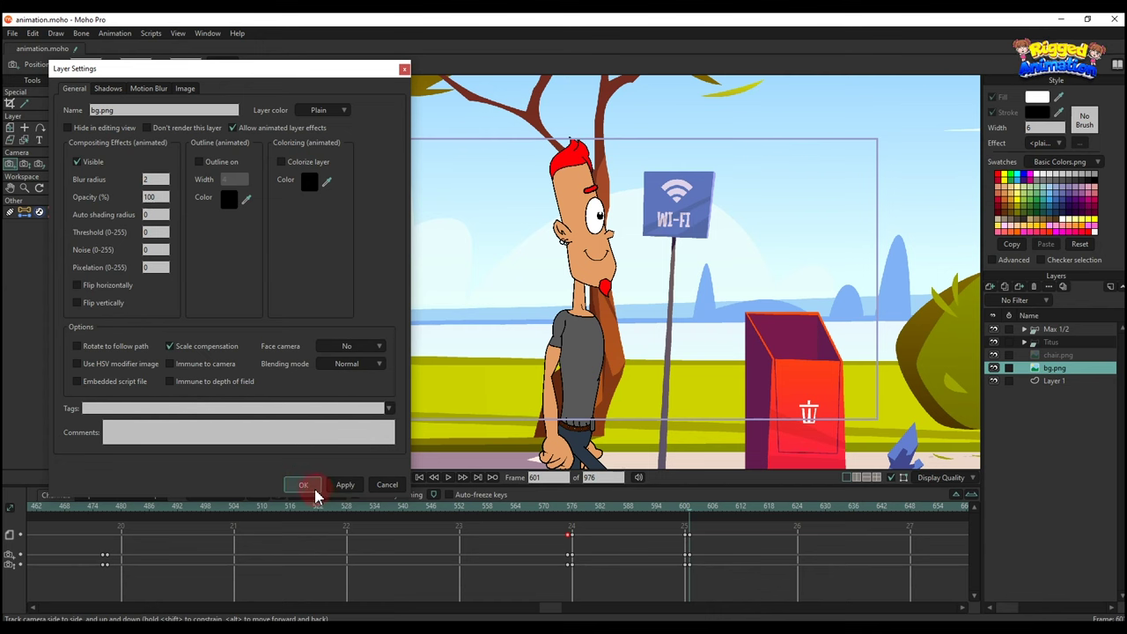
pyautogui.click(313, 487)
# - Set the bg.png blur radius to 2 at frame 337, where the dog close-up starts
pyautogui.moveTo(676, 563); pyautogui.dragTo(710, 565)
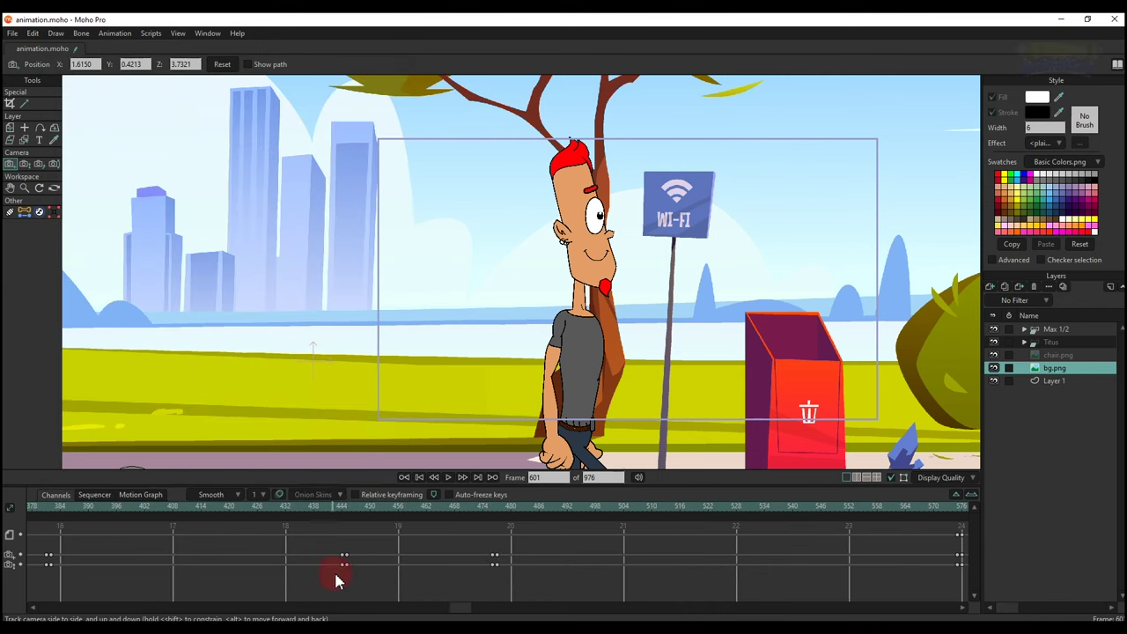
pyautogui.moveTo(335, 572); pyautogui.dragTo(397, 570)
pyautogui.moveTo(386, 512); pyautogui.dragTo(81, 521)
pyautogui.hscroll(-4, 646, 563)
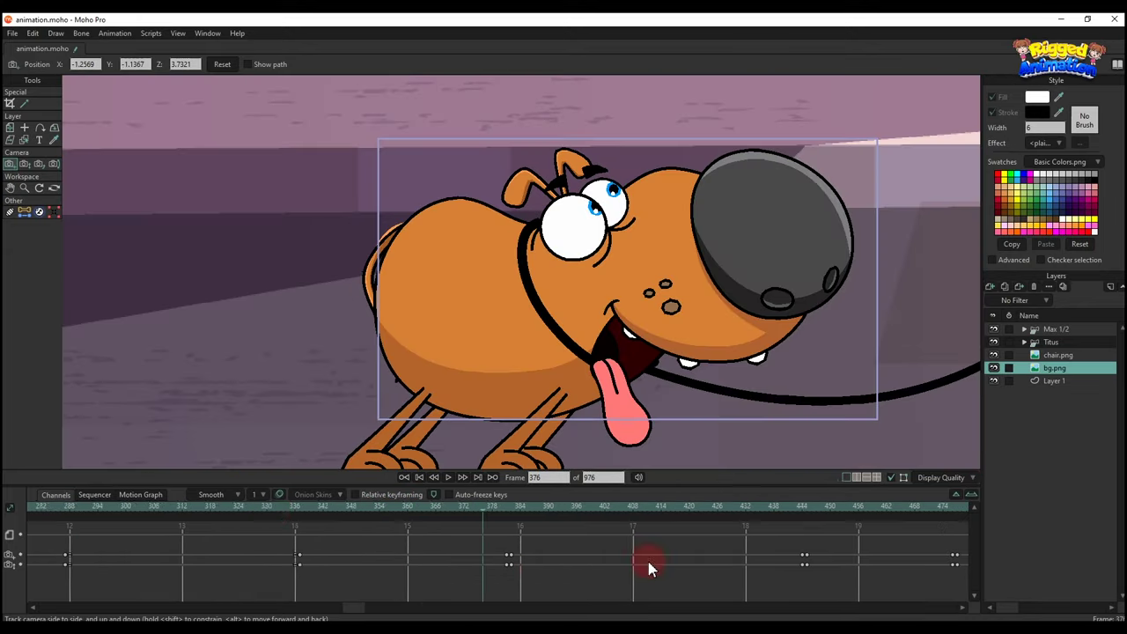
pyautogui.moveTo(277, 509); pyautogui.dragTo(306, 519)
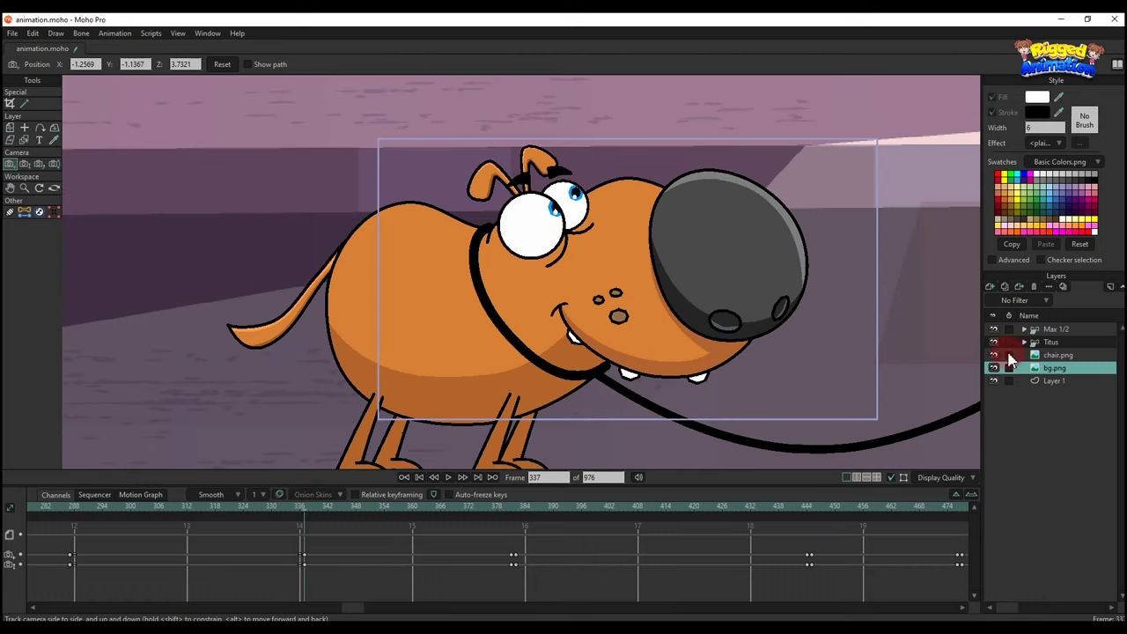
pyautogui.doubleClick(1049, 368)
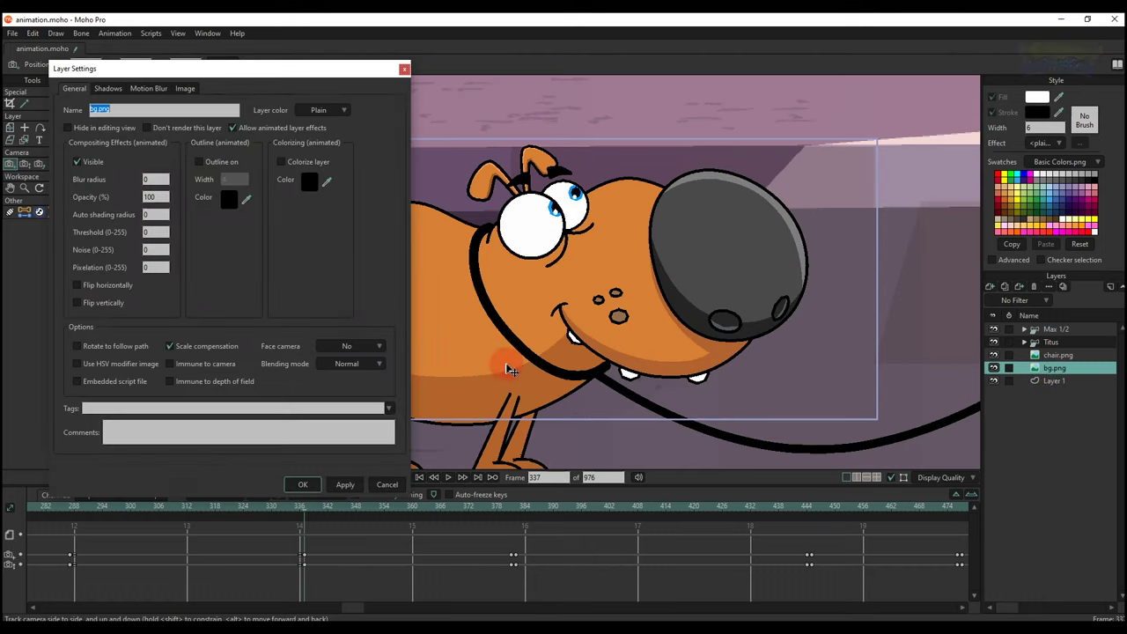
pyautogui.doubleClick(150, 180)
pyautogui.write('1')
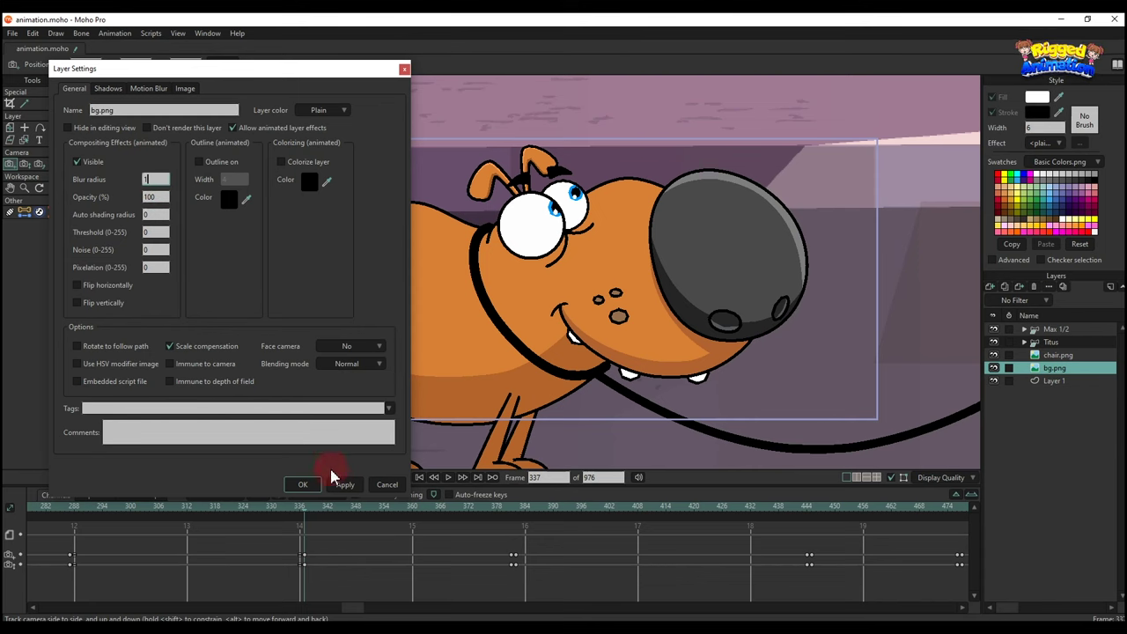
pyautogui.write('2')
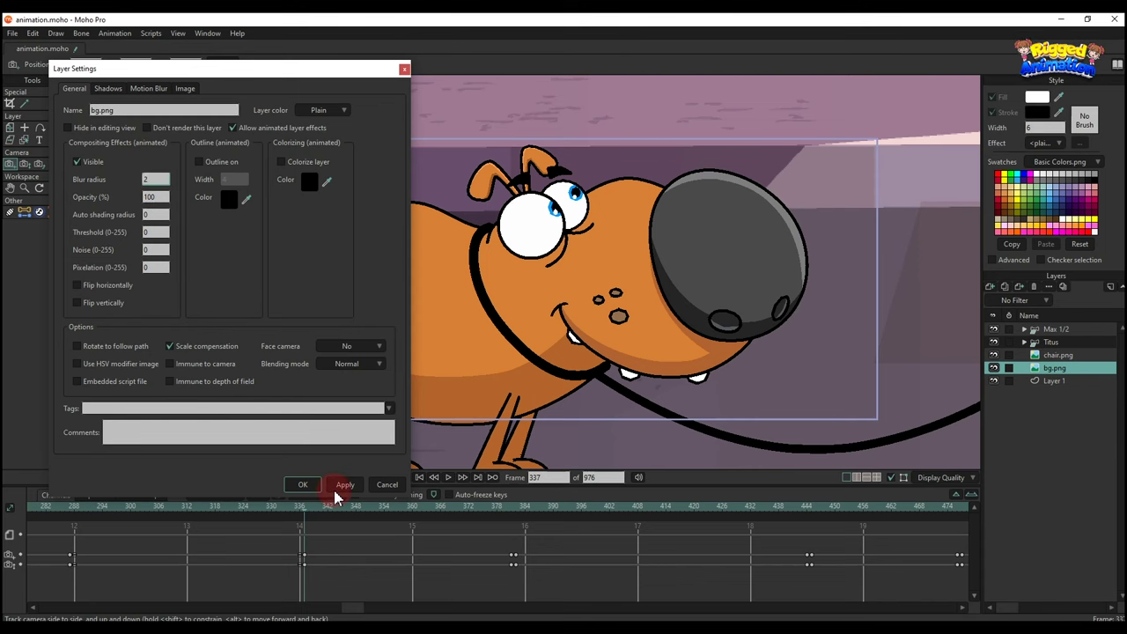
pyautogui.click(343, 484)
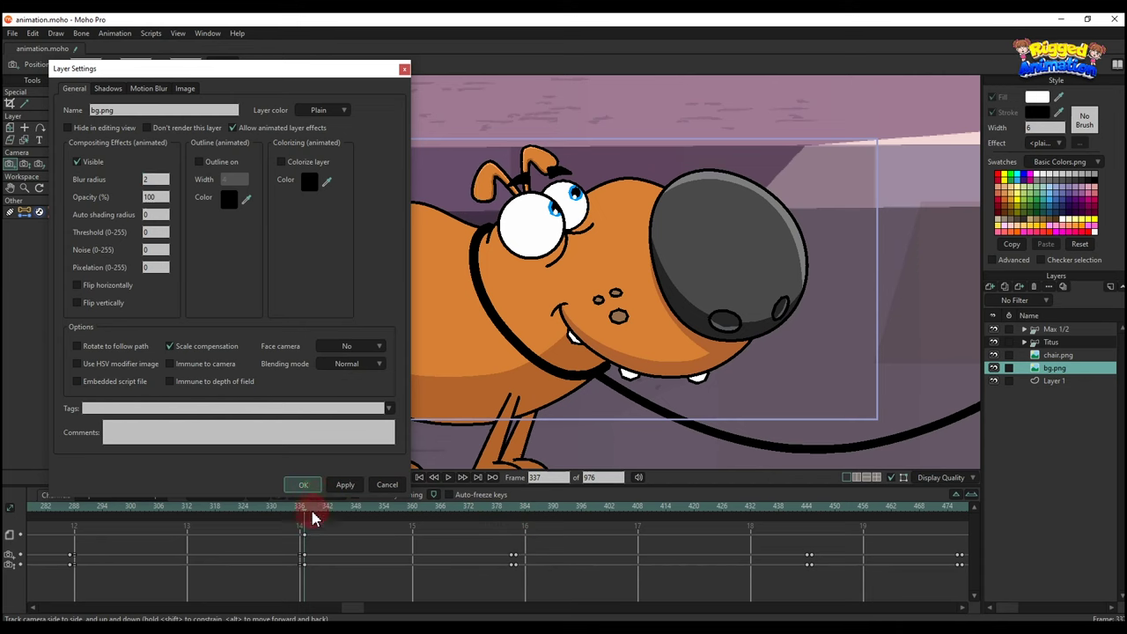
pyautogui.click(375, 486)
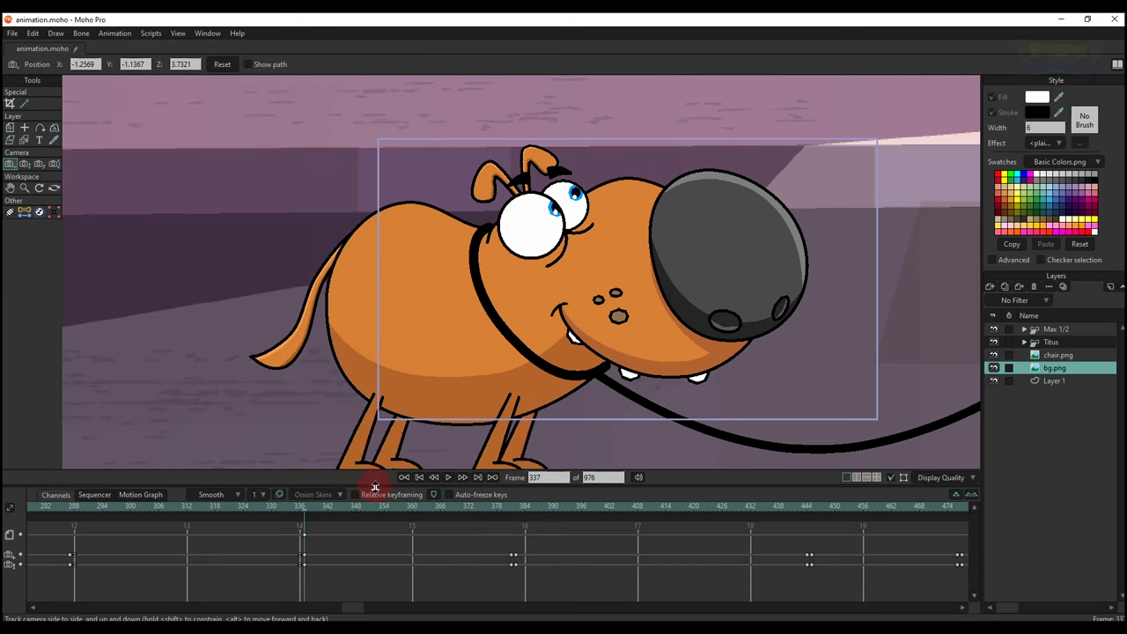
# - Set the bg.png blur radius to 0 at frame 336 and render frame 346 to check the dog close-up
pyautogui.click(301, 515)
pyautogui.doubleClick(1048, 368)
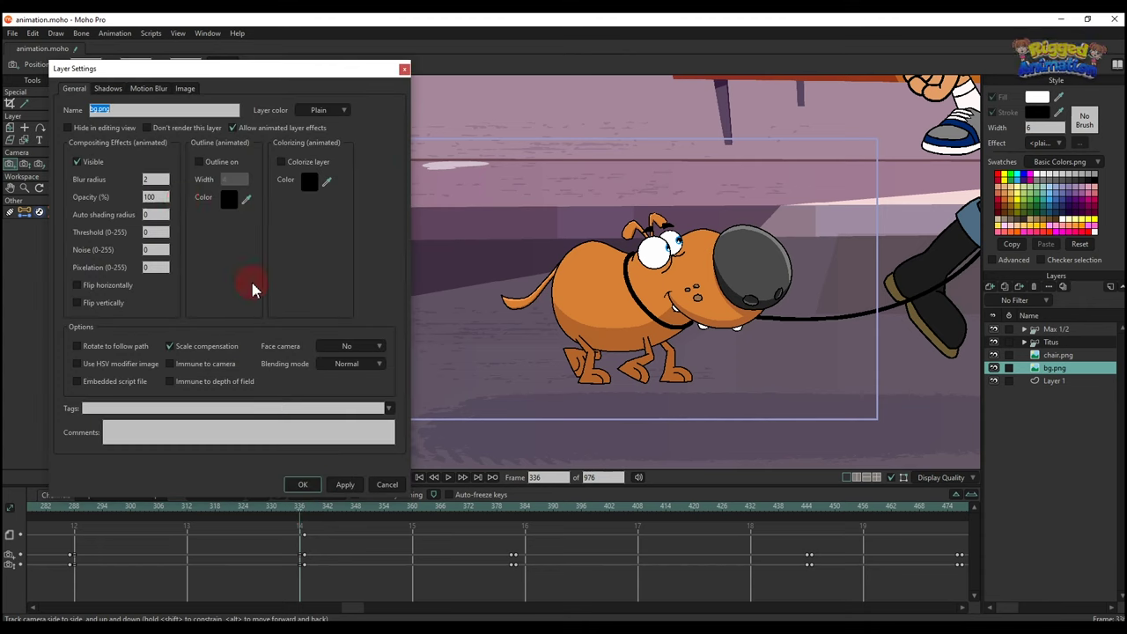
pyautogui.click(145, 175)
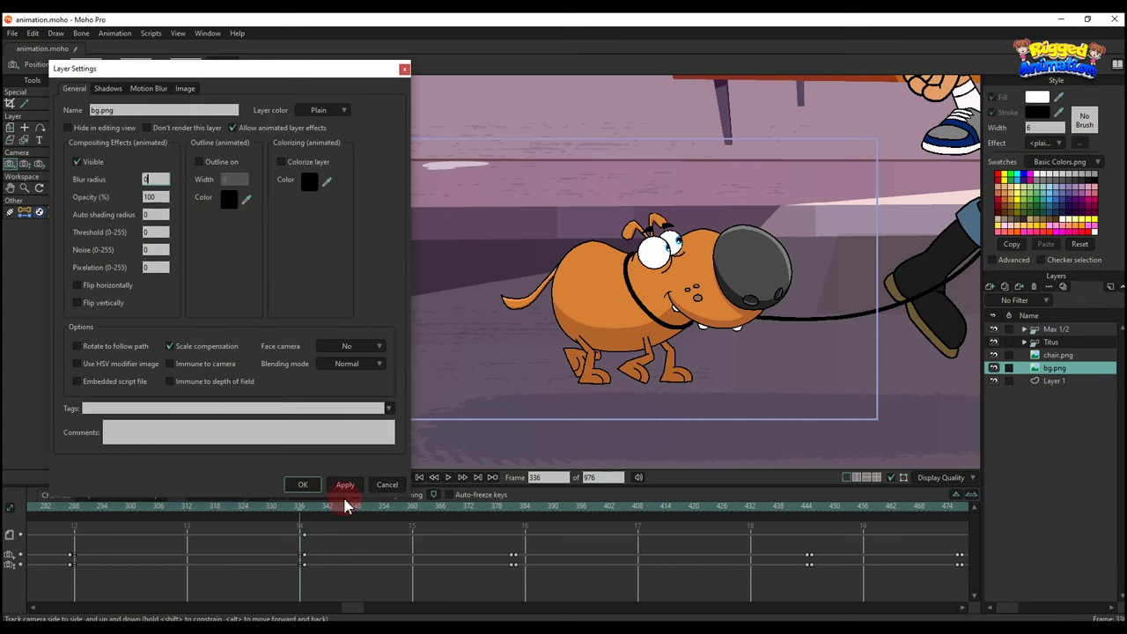
pyautogui.click(299, 490)
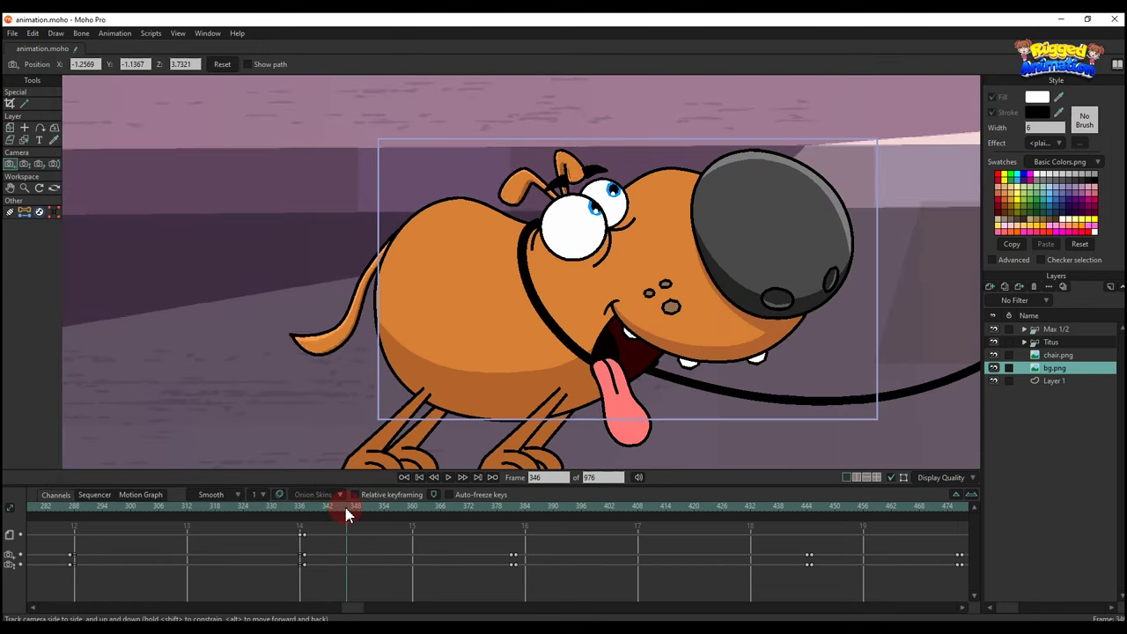
pyautogui.hotkey('ctrl', 'r')
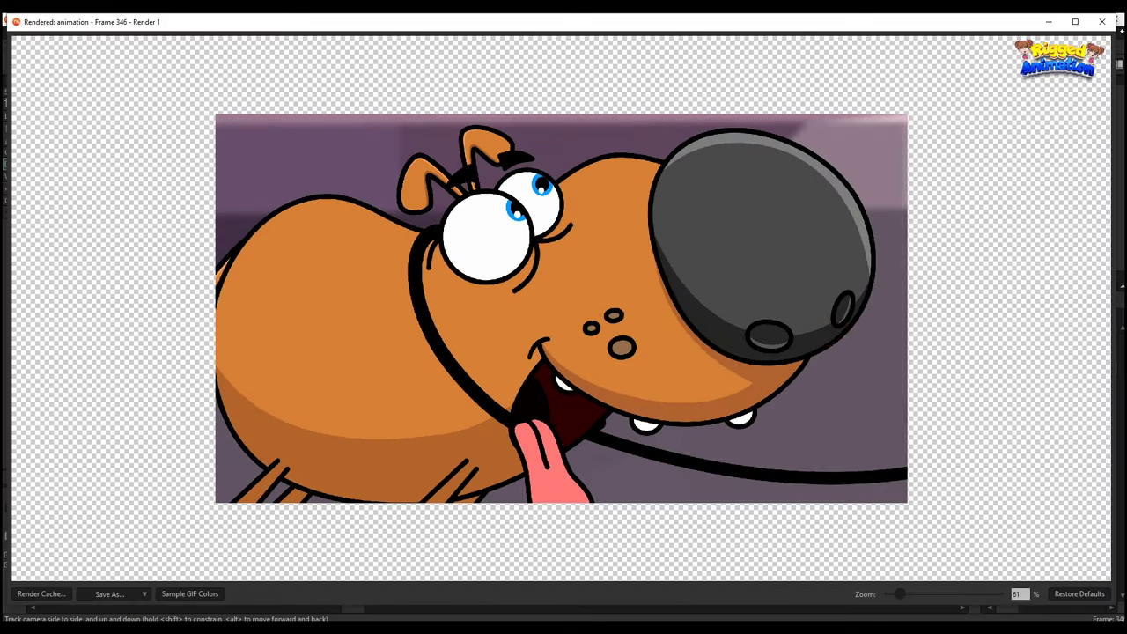
pyautogui.click(1103, 22)
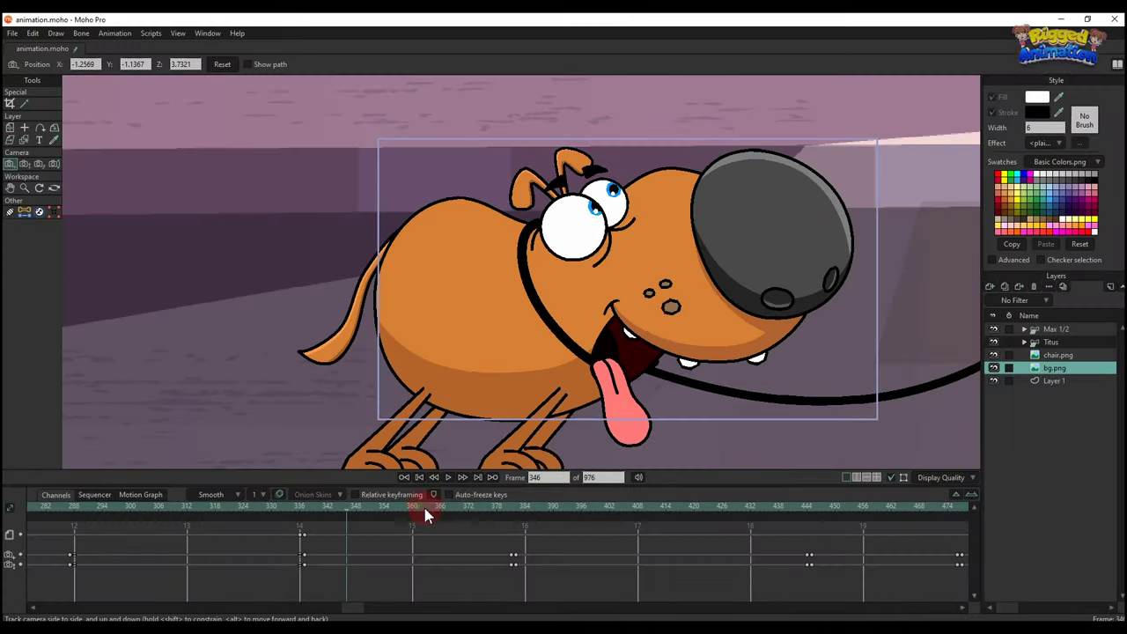
# - Copy the bg.png blur keys from frames 337 and 336 to frames 381 and 382, and render frame 382
pyautogui.moveTo(424, 511); pyautogui.dragTo(514, 517)
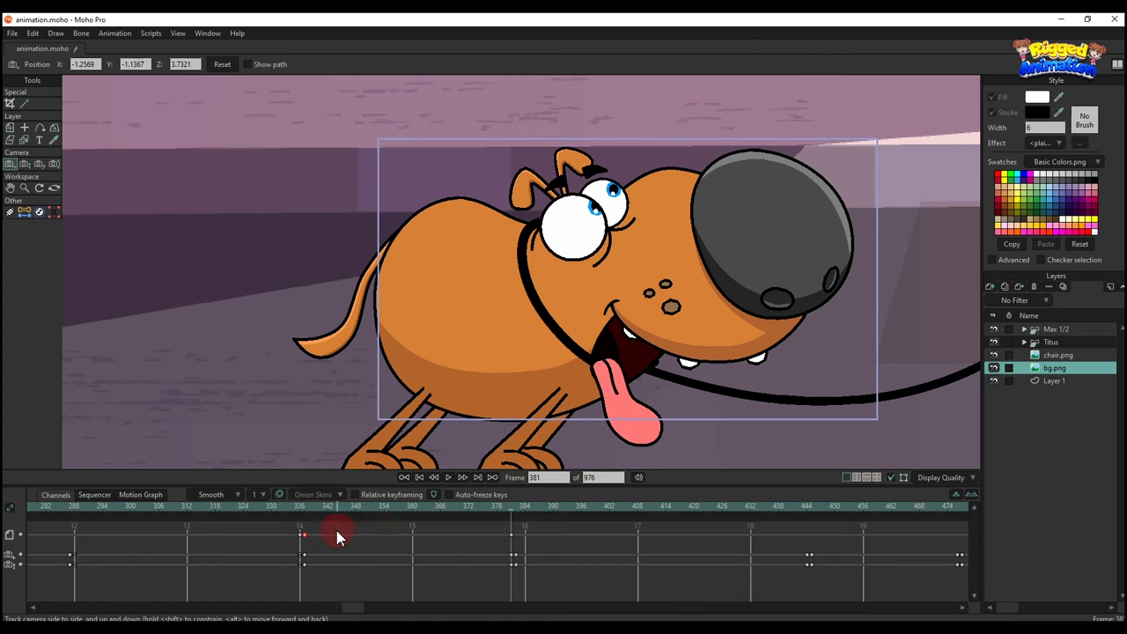
pyautogui.moveTo(289, 529); pyautogui.dragTo(302, 540)
pyautogui.hotkey('ctrl', 'c')
pyautogui.hotkey('ctrl', 'v')
pyautogui.click(516, 516)
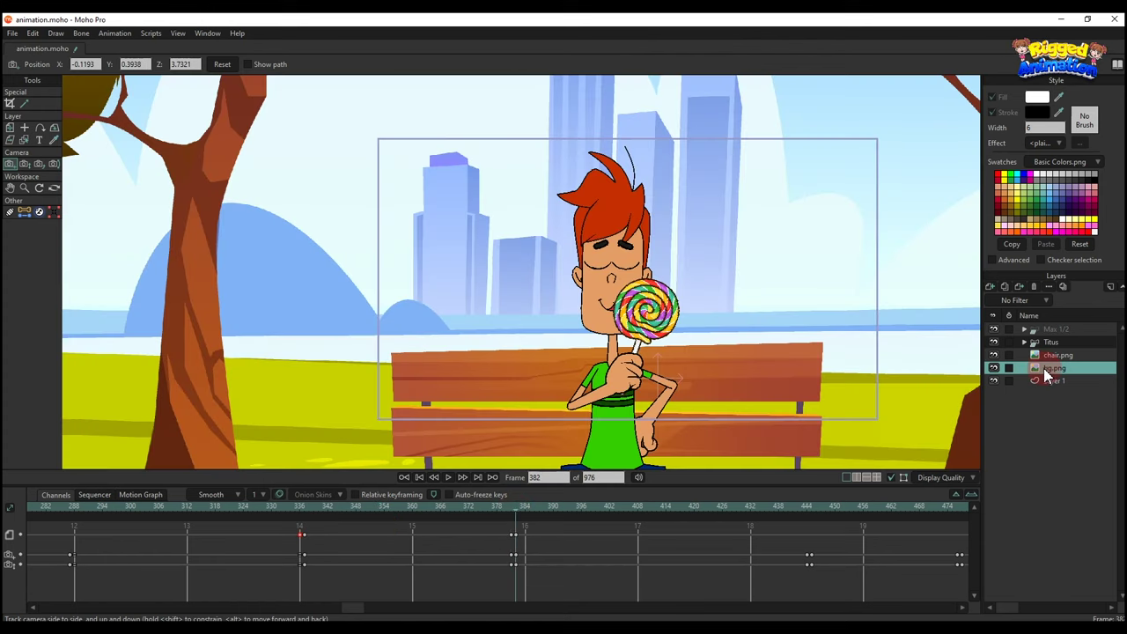
pyautogui.hotkey('ctrl', 'r')
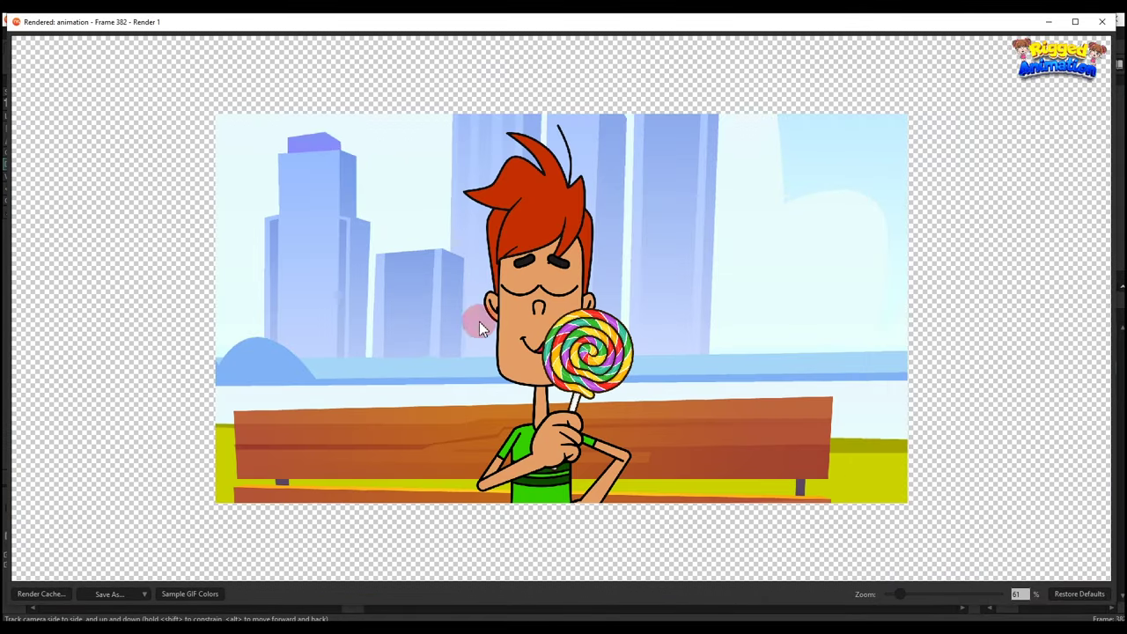
pyautogui.click(1100, 27)
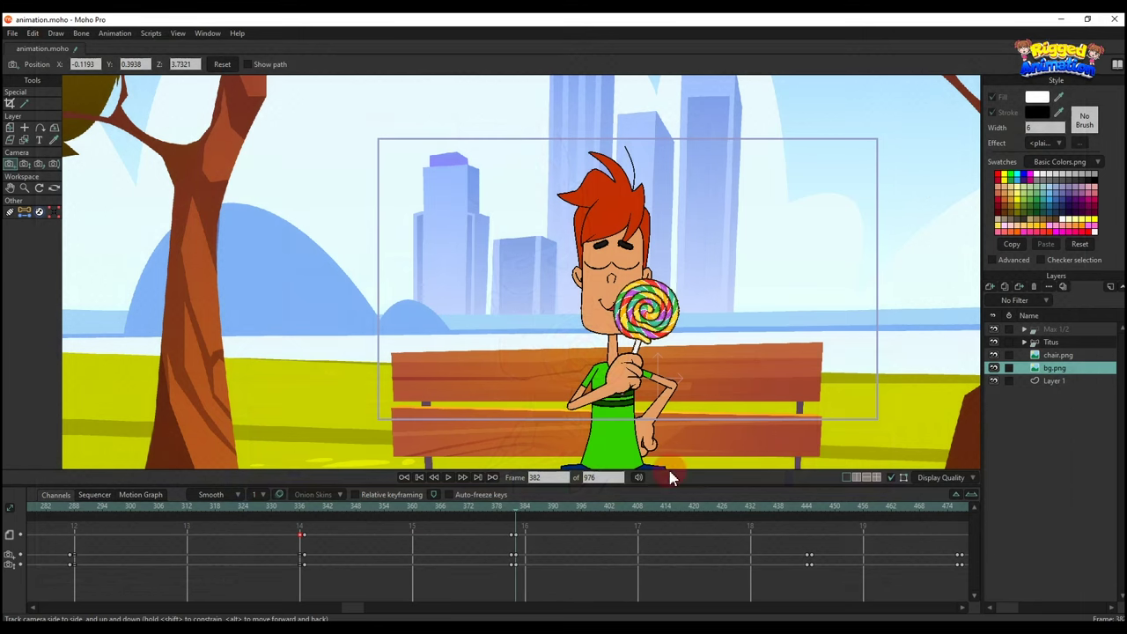
# - Set the bg.png blur radius to 2 at frame 382 for the lollipop close-up, and render the frame
pyautogui.doubleClick(1048, 368)
pyautogui.click(223, 194)
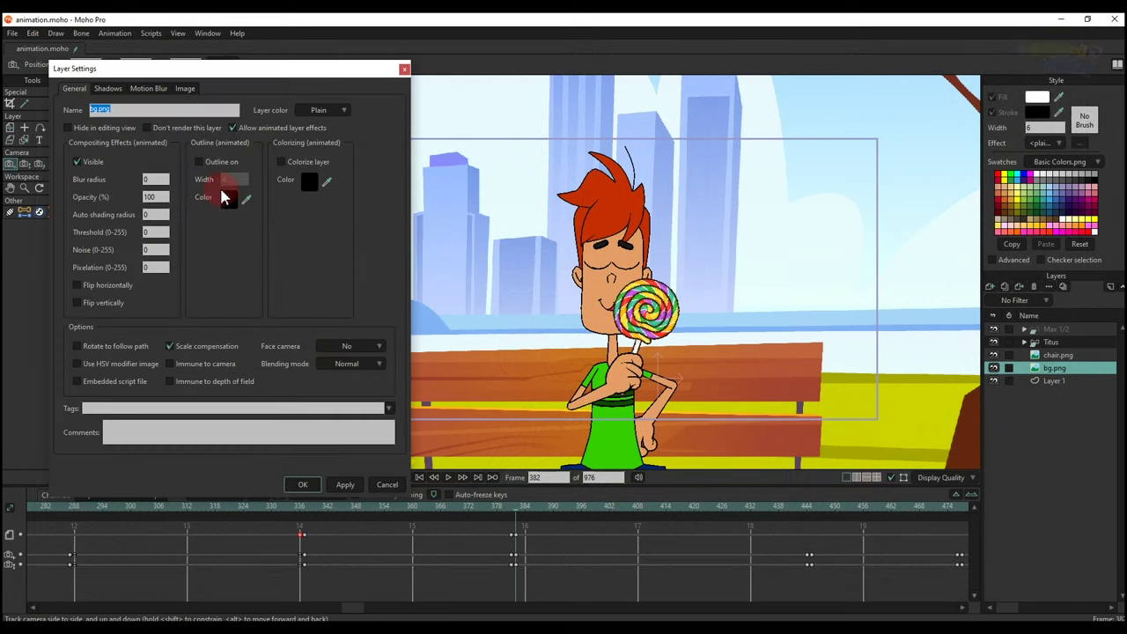
pyautogui.click(160, 179)
pyautogui.click(340, 482)
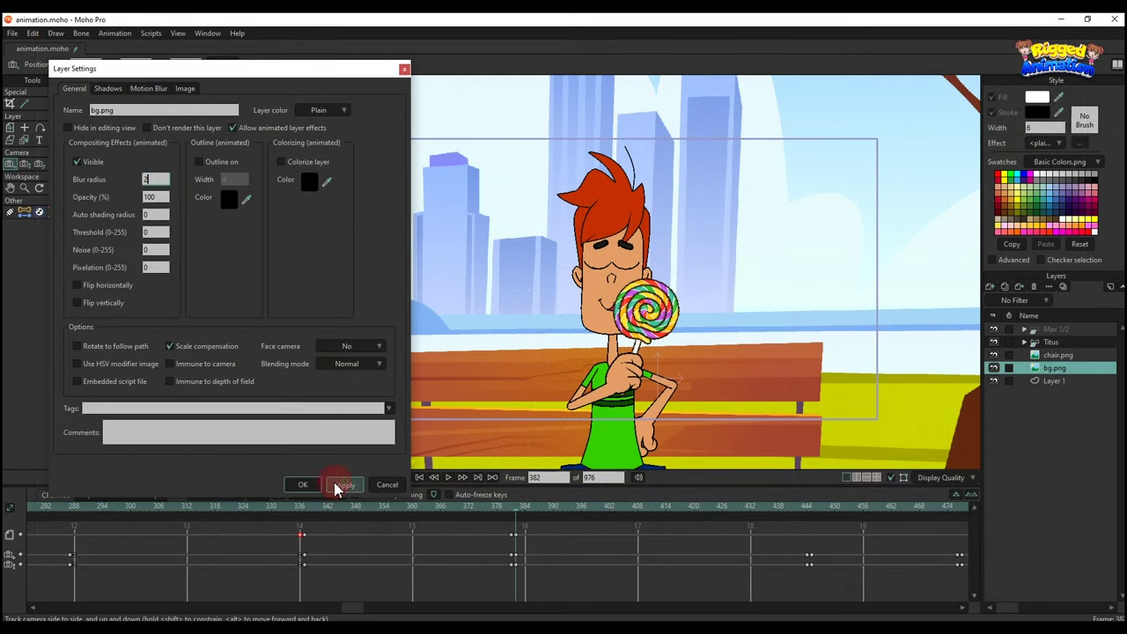
pyautogui.click(319, 489)
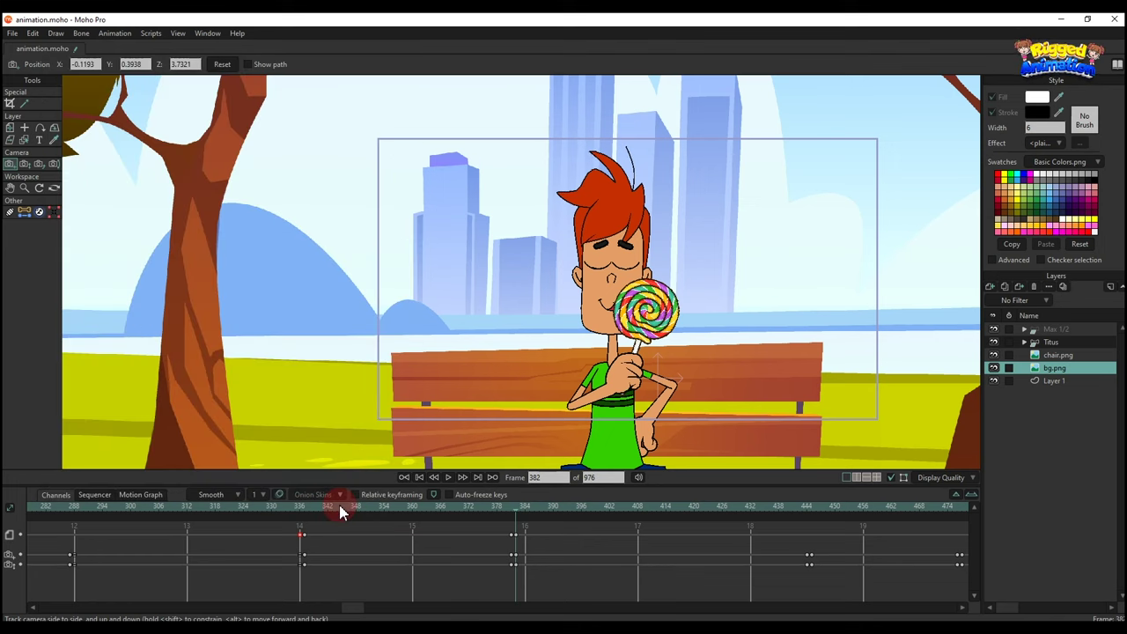
pyautogui.hotkey('ctrl', 'r')
pyautogui.click(339, 436)
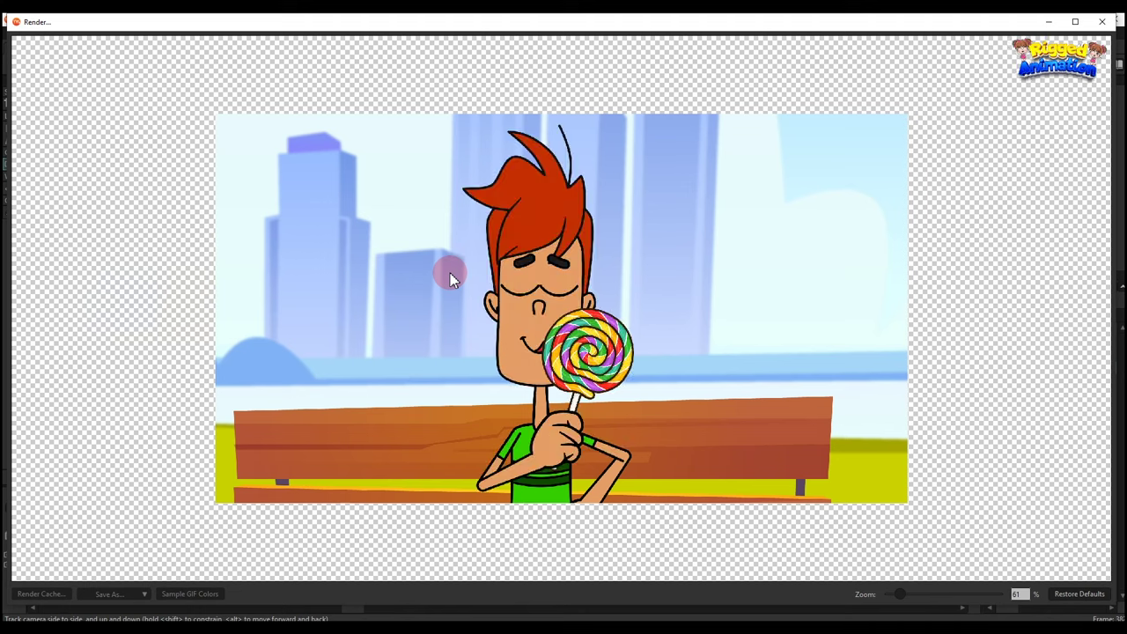
pyautogui.click(1107, 26)
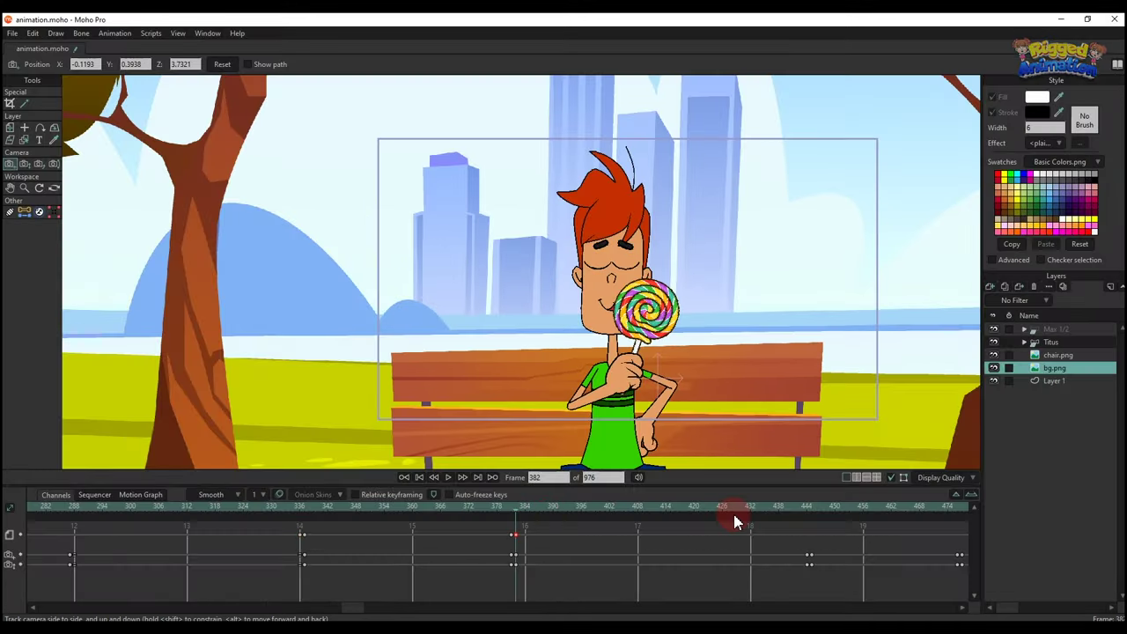
# - Copy the bg.png blur keys from frames 382 and 381 to frames 444 and 445, and render frame 463
pyautogui.click(807, 511)
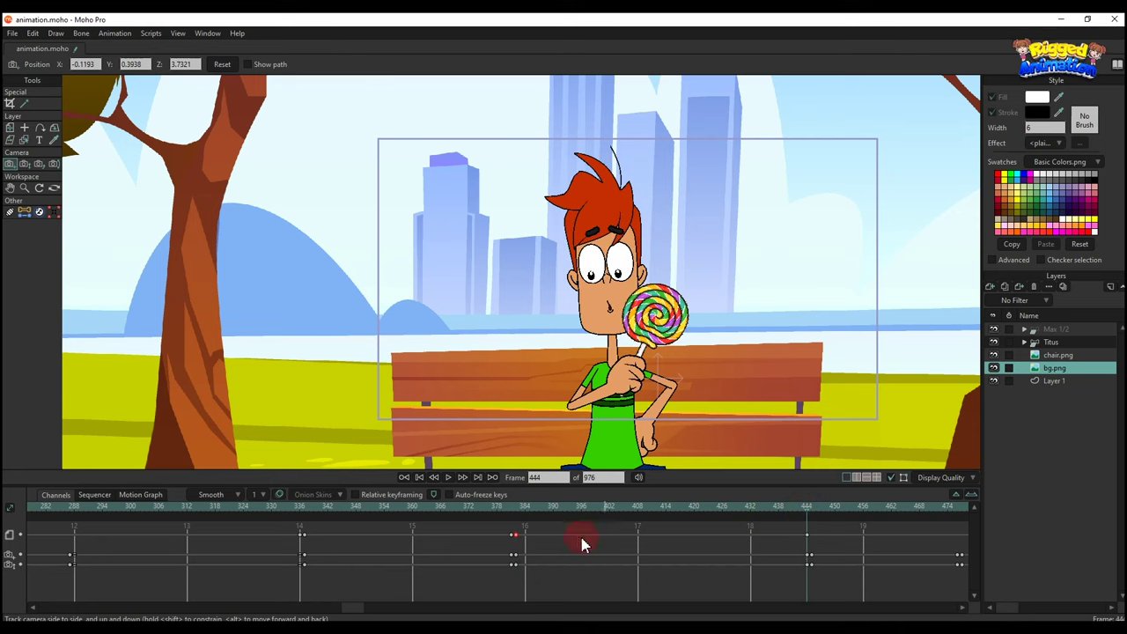
pyautogui.click(811, 516)
pyautogui.moveTo(845, 536); pyautogui.dragTo(569, 515)
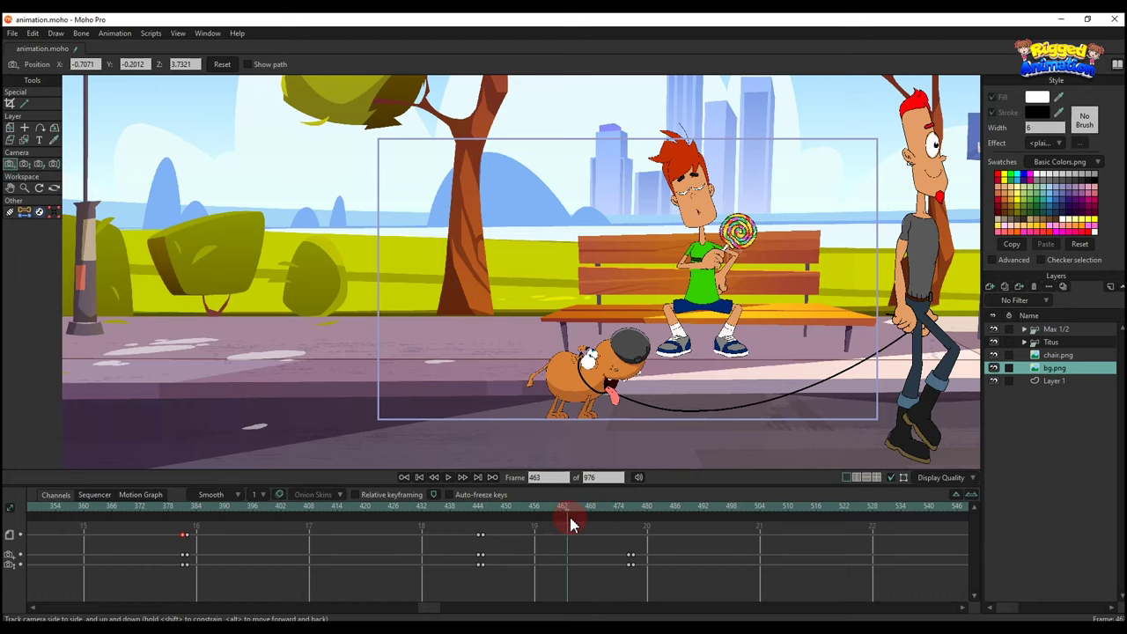
pyautogui.hotkey('ctrl', 'r')
pyautogui.click(1102, 27)
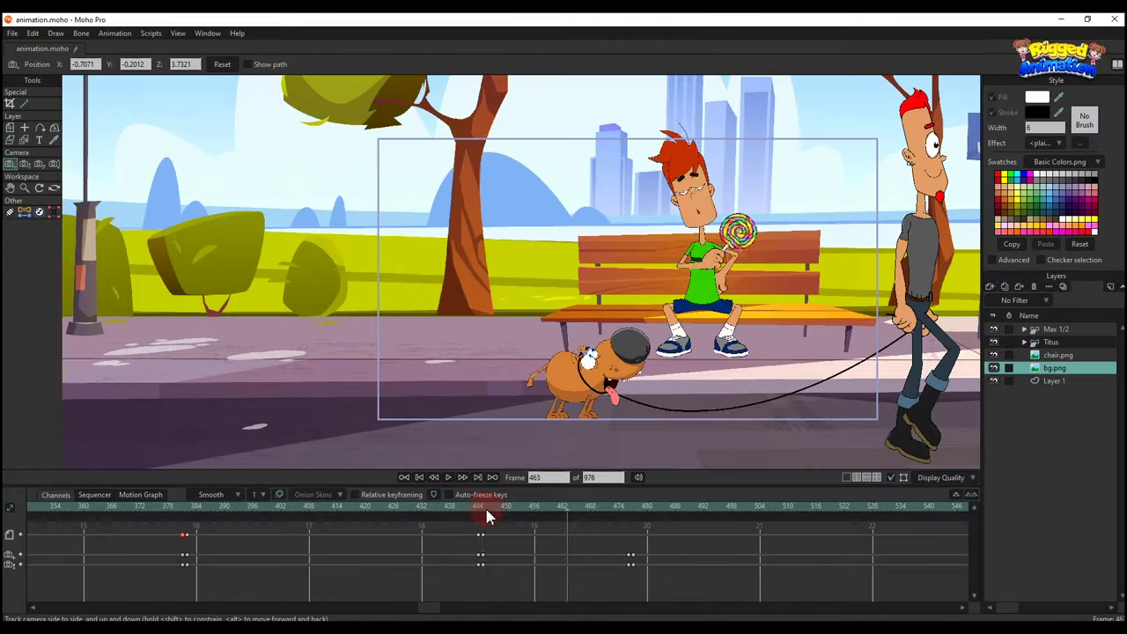
# - Set the bg.png blur radius to 0 at frame 445, where the wide shot starts
pyautogui.click(484, 513)
pyautogui.doubleClick(1068, 365)
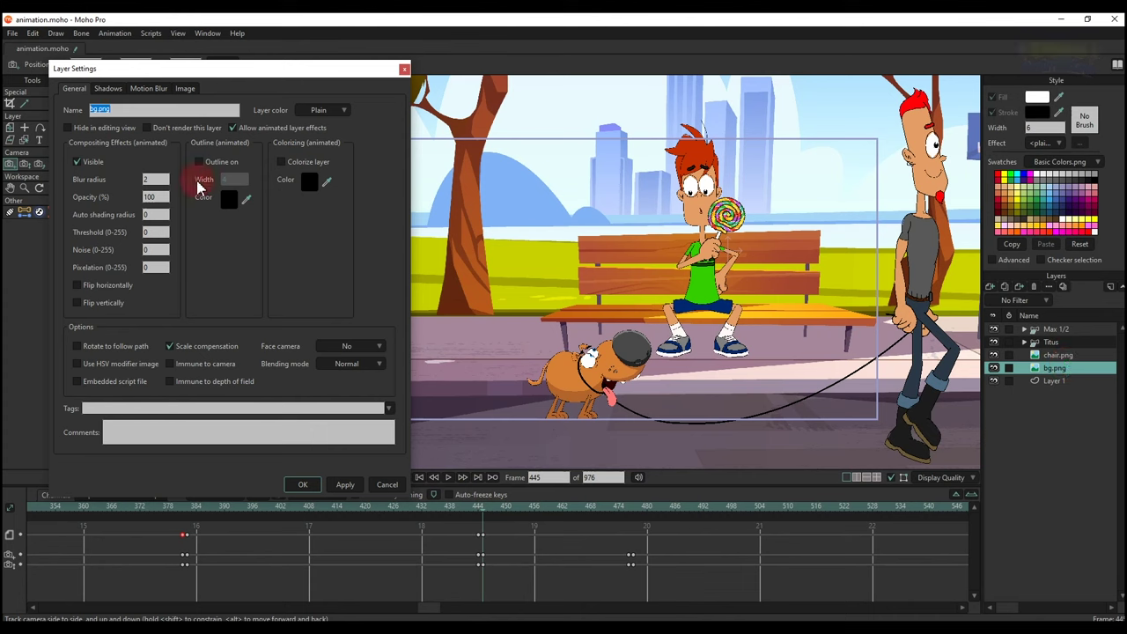
pyautogui.click(164, 181)
pyautogui.write('0')
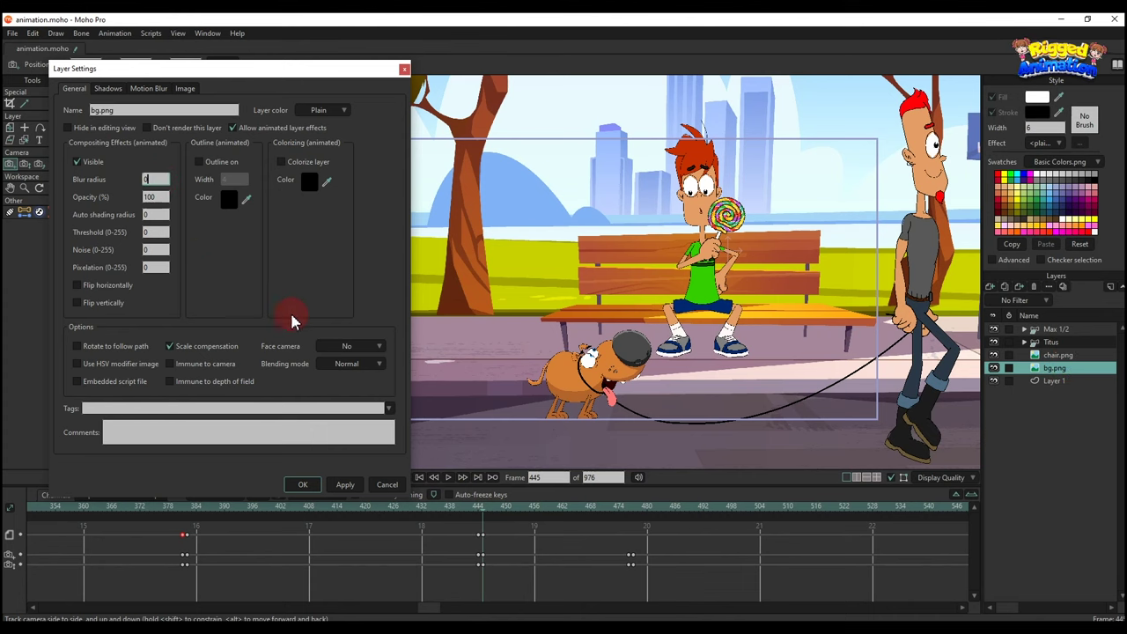
pyautogui.press('Return')
# - Check the bg.png blur at frame 444 of the close-up and, by rendering, at frame 461 of the wide shot
pyautogui.click(479, 513)
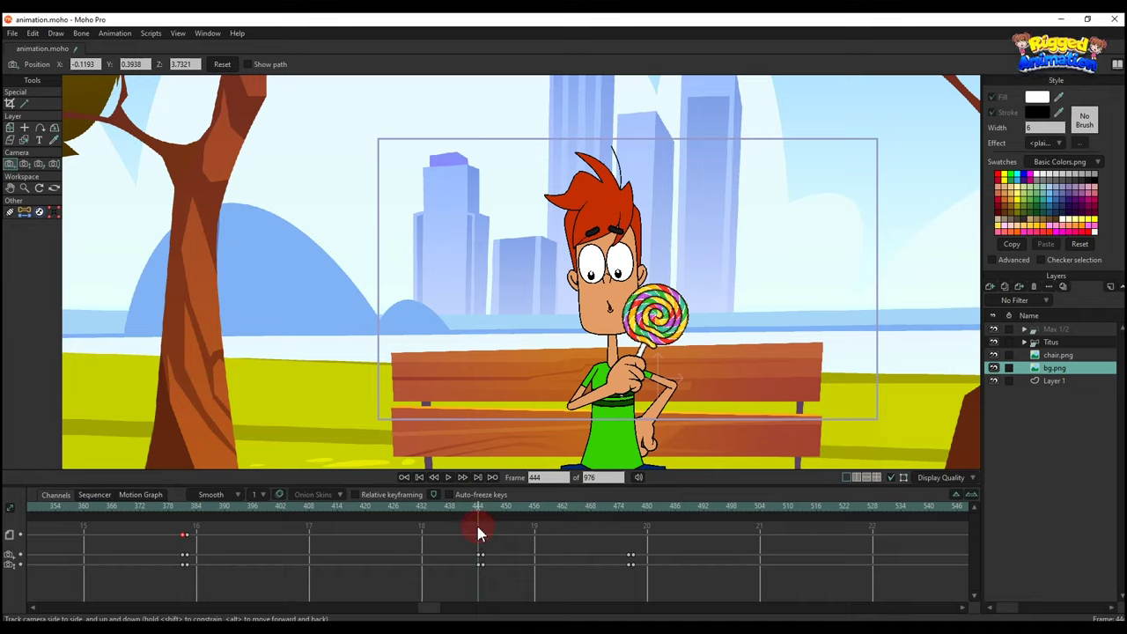
pyautogui.hotkey('ctrl', 'r')
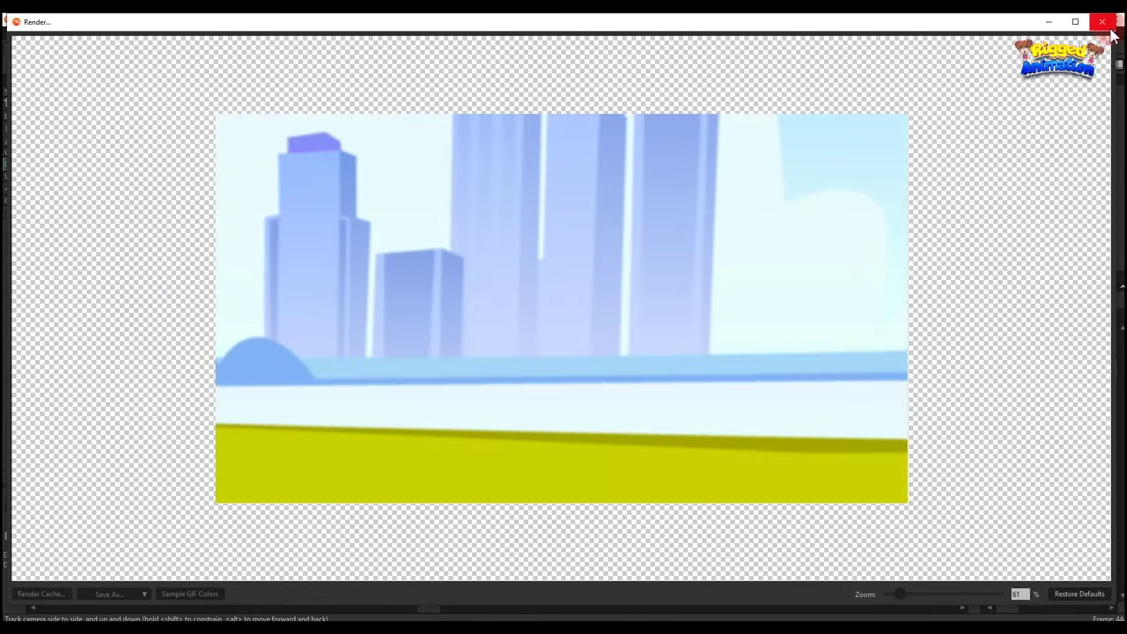
pyautogui.click(1110, 27)
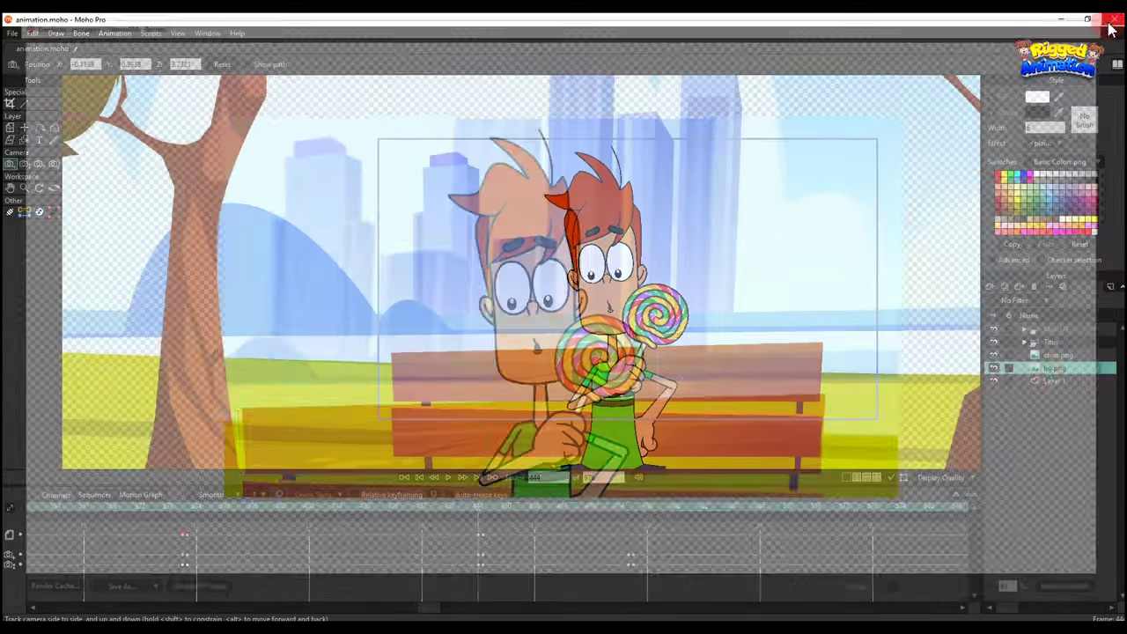
pyautogui.doubleClick(1048, 370)
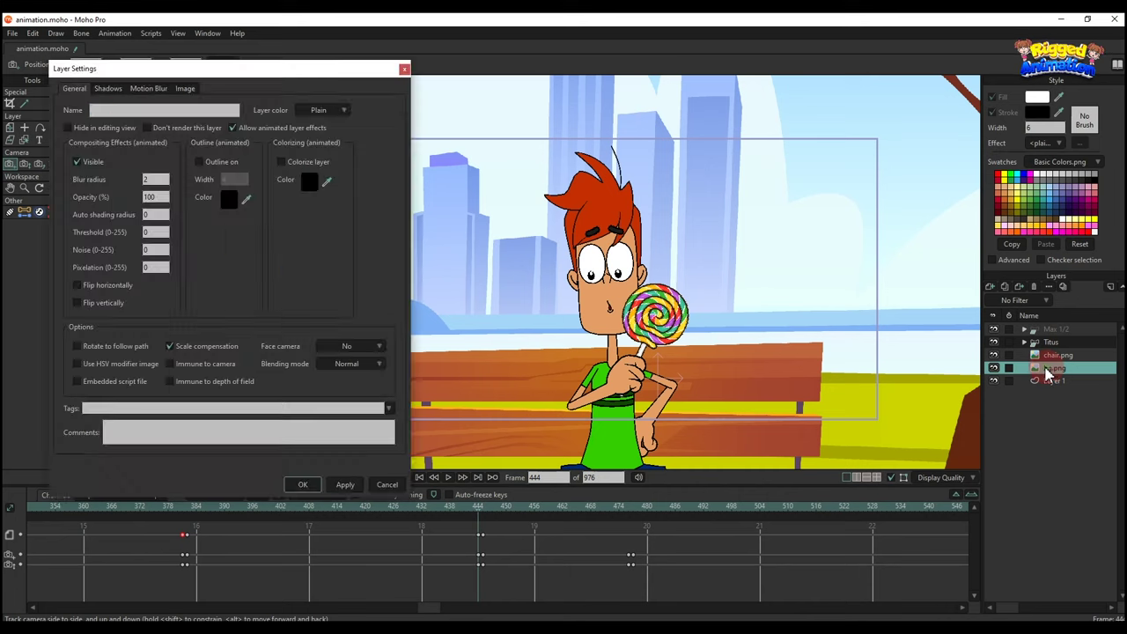
pyautogui.click(404, 69)
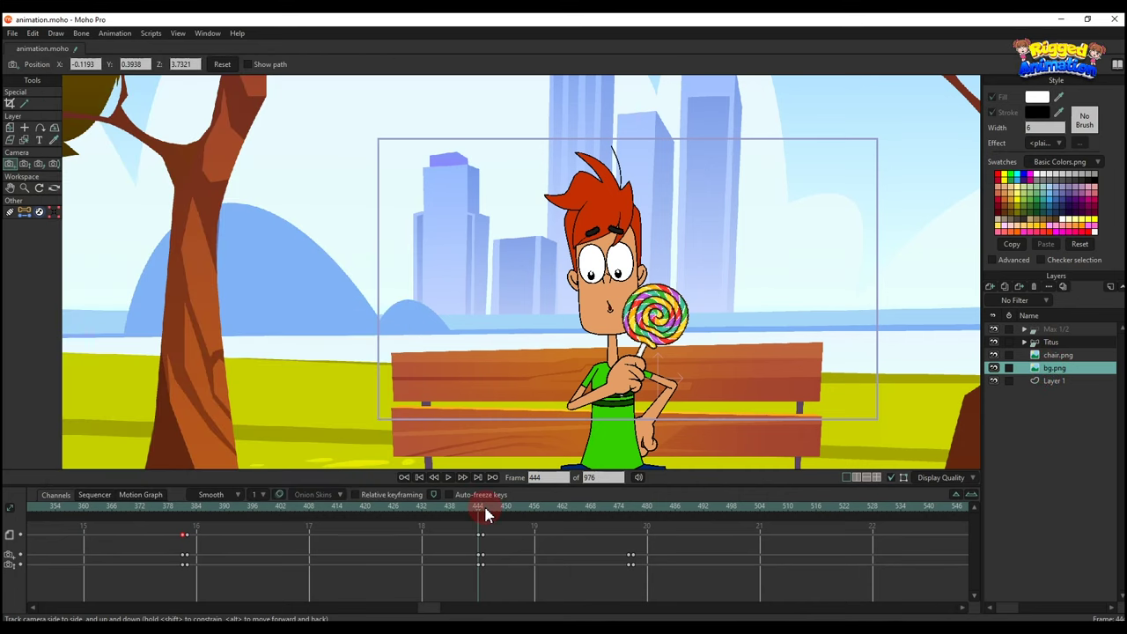
pyautogui.moveTo(486, 516); pyautogui.dragTo(561, 514)
pyautogui.hotkey('ctrl', 'r')
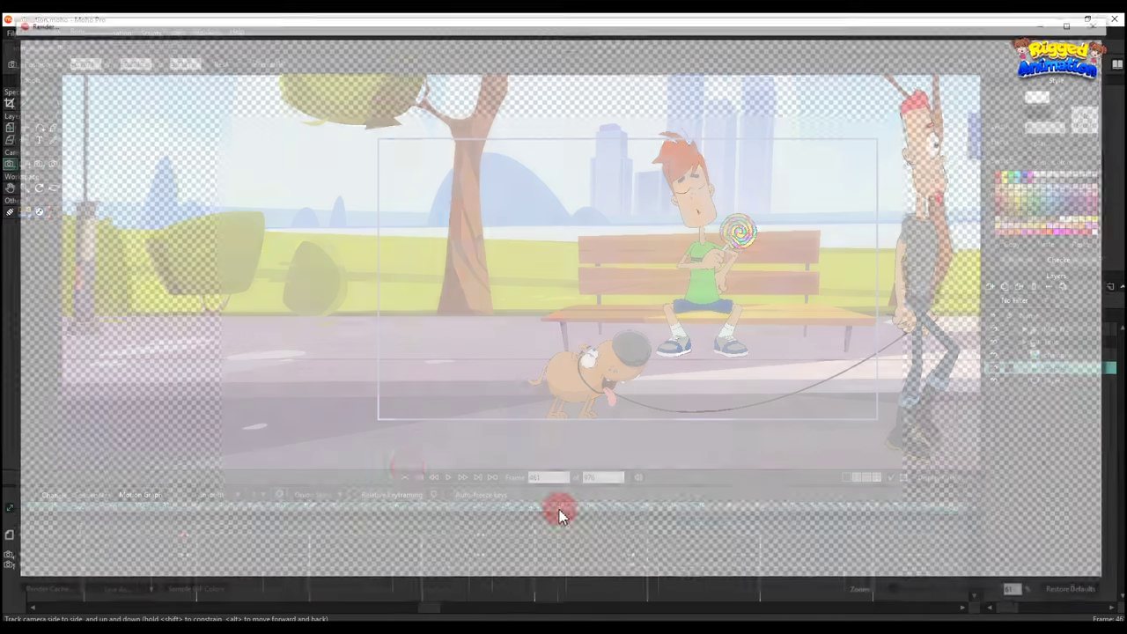
pyautogui.click(1105, 24)
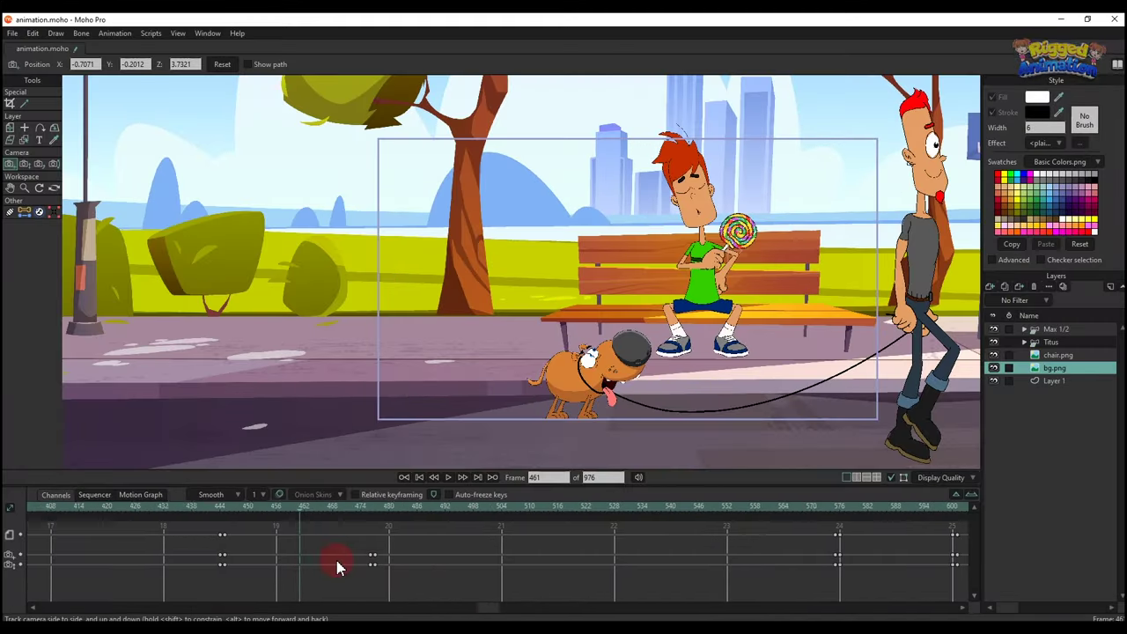
# - Check the bg.png blur radius in the layer settings at frame 575
pyautogui.click(831, 511)
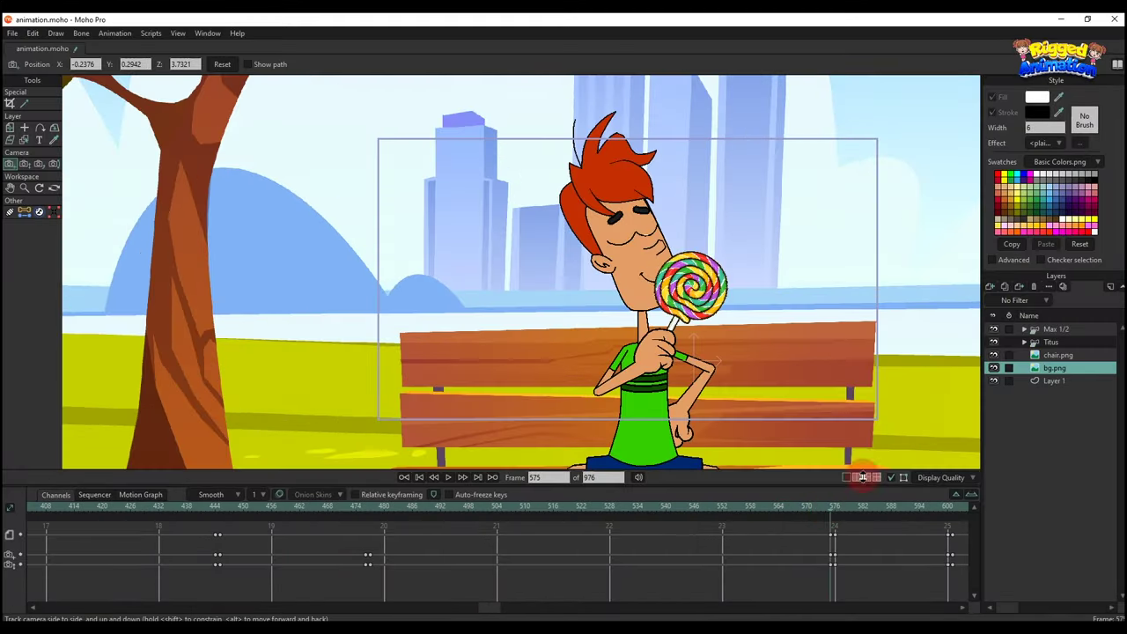
pyautogui.doubleClick(1059, 376)
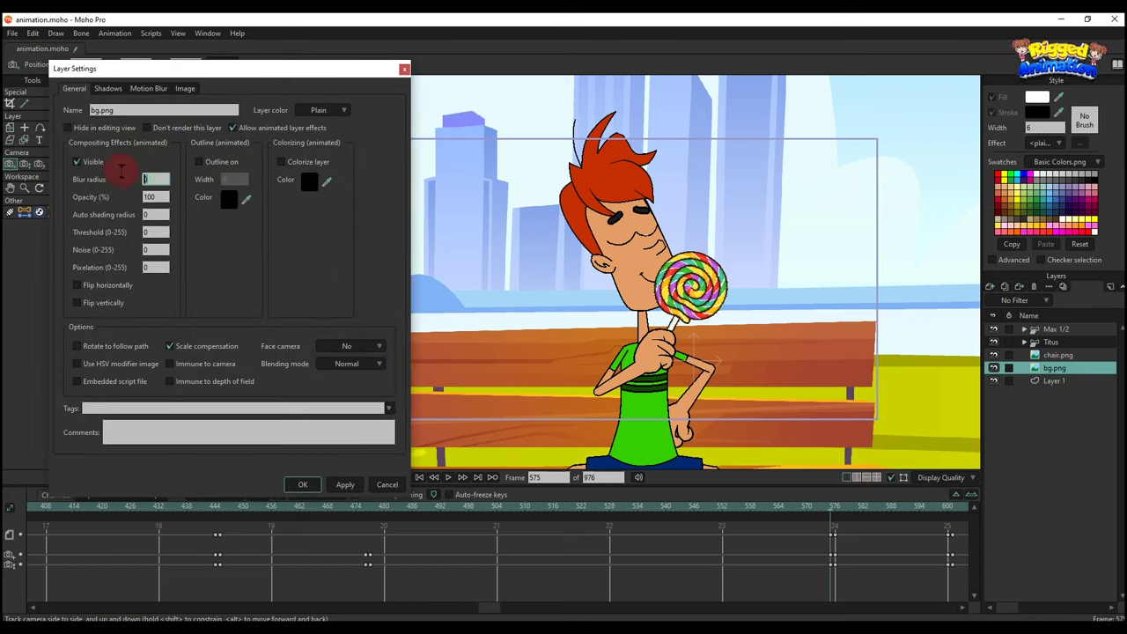
pyautogui.click(406, 69)
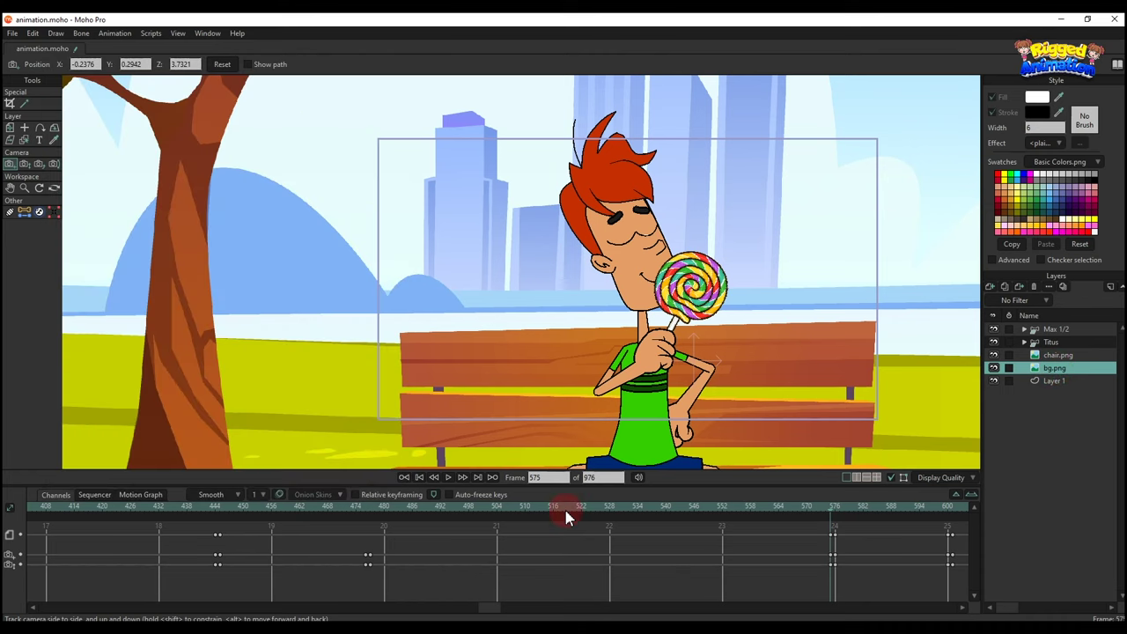
# - Copy the bg.png blur keys from frames 445 and 444 to frames 476 and 477, and check the blur radius at frame 477
pyautogui.moveTo(408, 515); pyautogui.dragTo(369, 529)
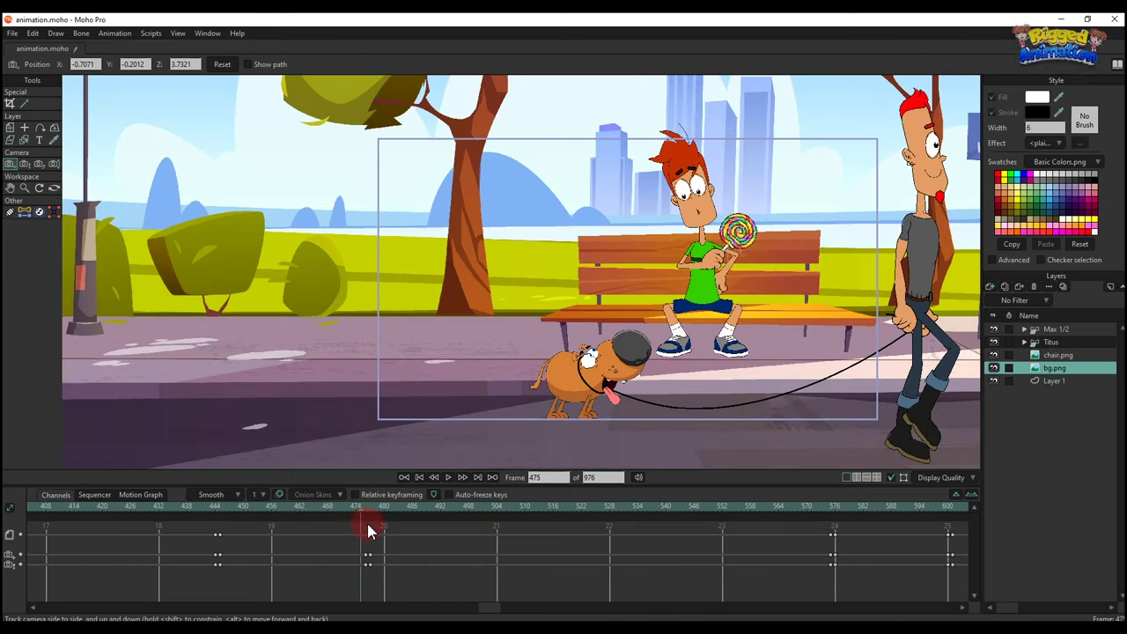
pyautogui.moveTo(282, 536); pyautogui.dragTo(220, 522)
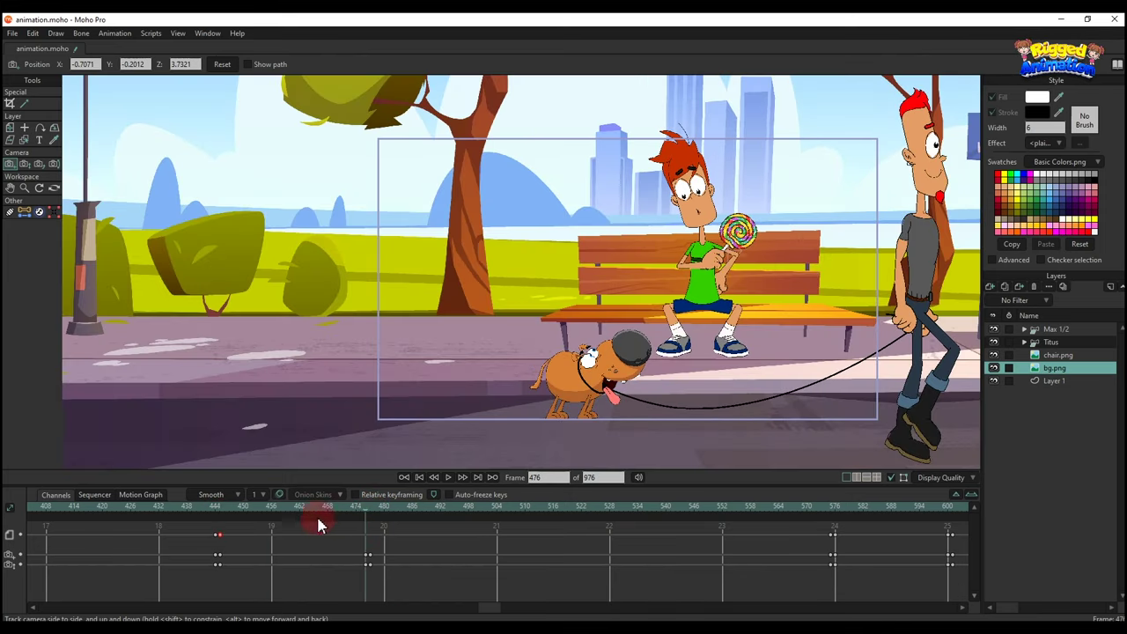
pyautogui.click(371, 517)
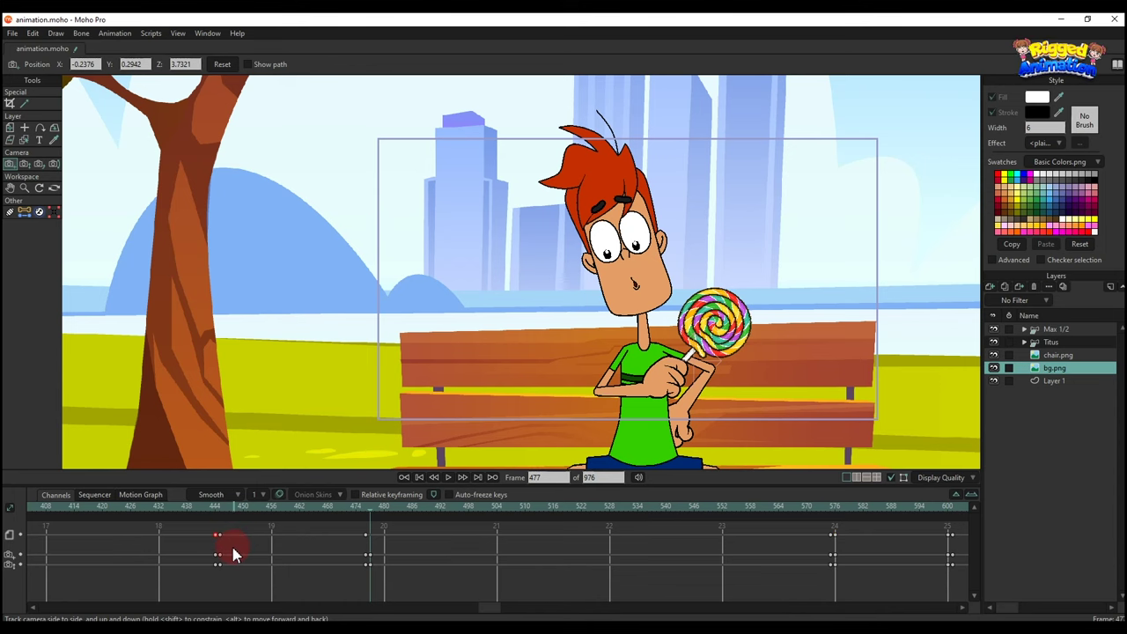
pyautogui.click(700, 465)
pyautogui.doubleClick(1056, 375)
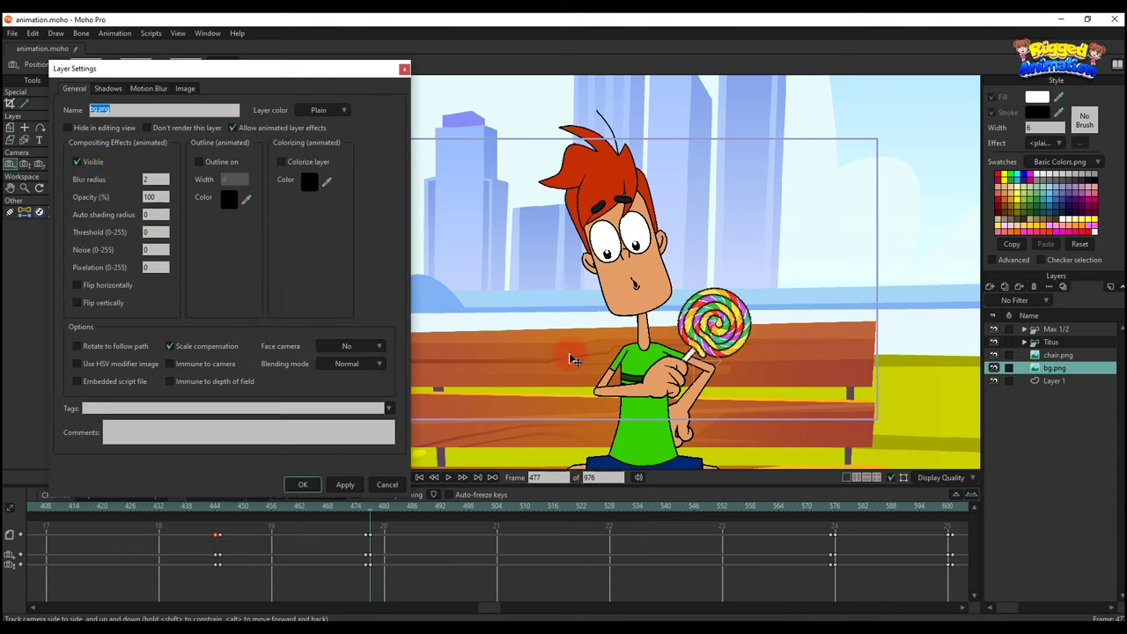
pyautogui.click(144, 180)
pyautogui.click(405, 69)
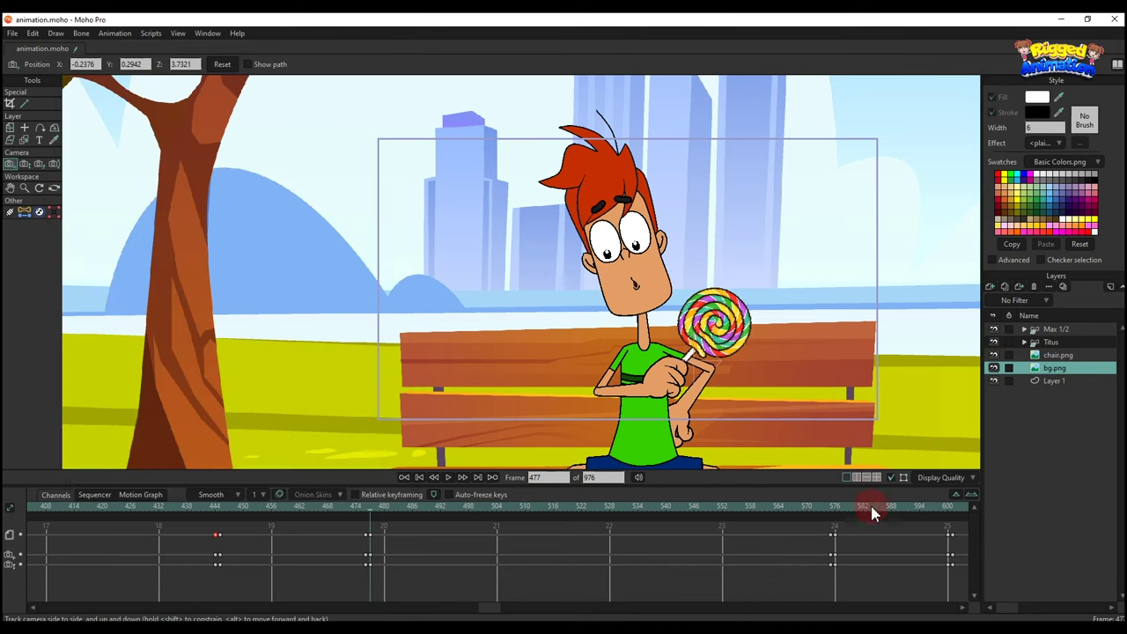
# - Check the bg.png blur radius in the layer settings at frames 575, 576 and 600
pyautogui.click(834, 516)
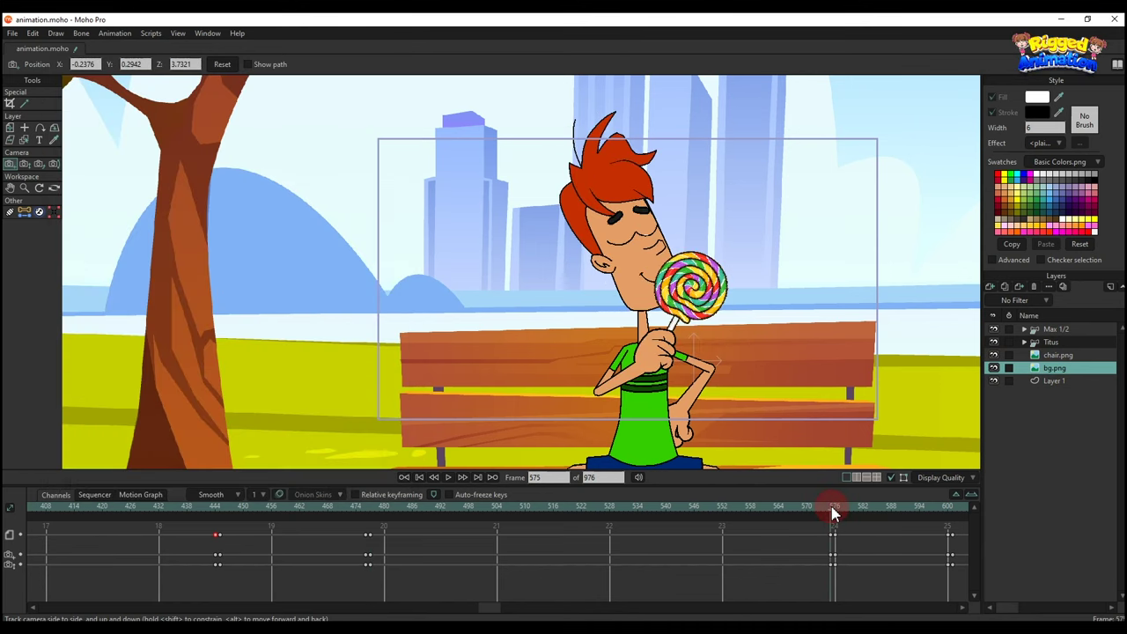
pyautogui.doubleClick(1030, 368)
pyautogui.click(146, 179)
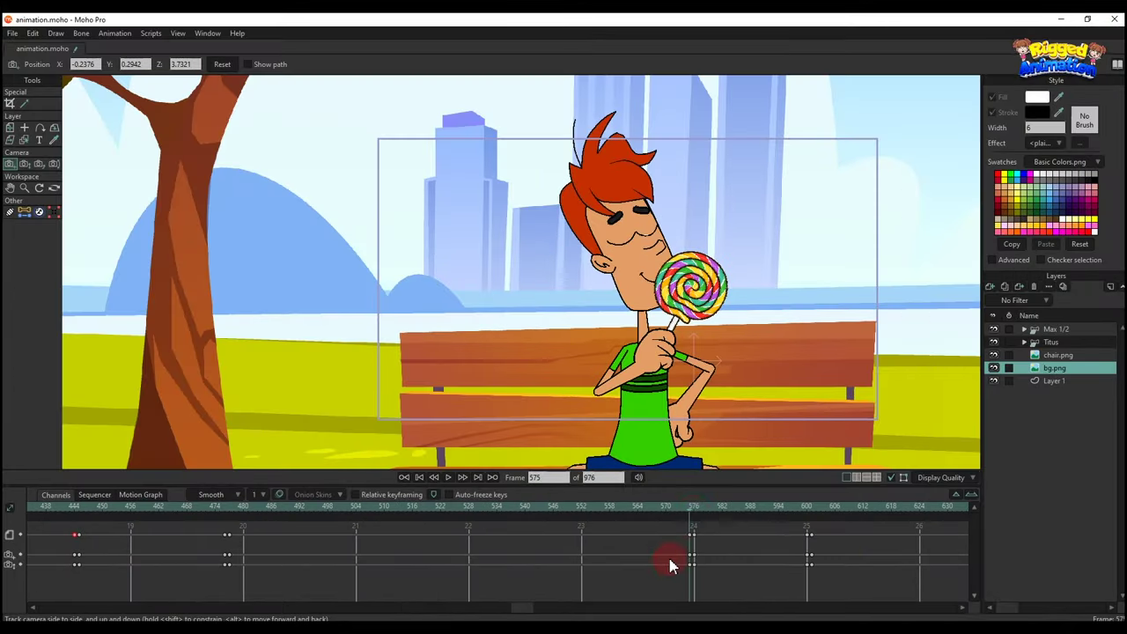
pyautogui.moveTo(693, 514); pyautogui.dragTo(770, 521)
pyautogui.click(697, 514)
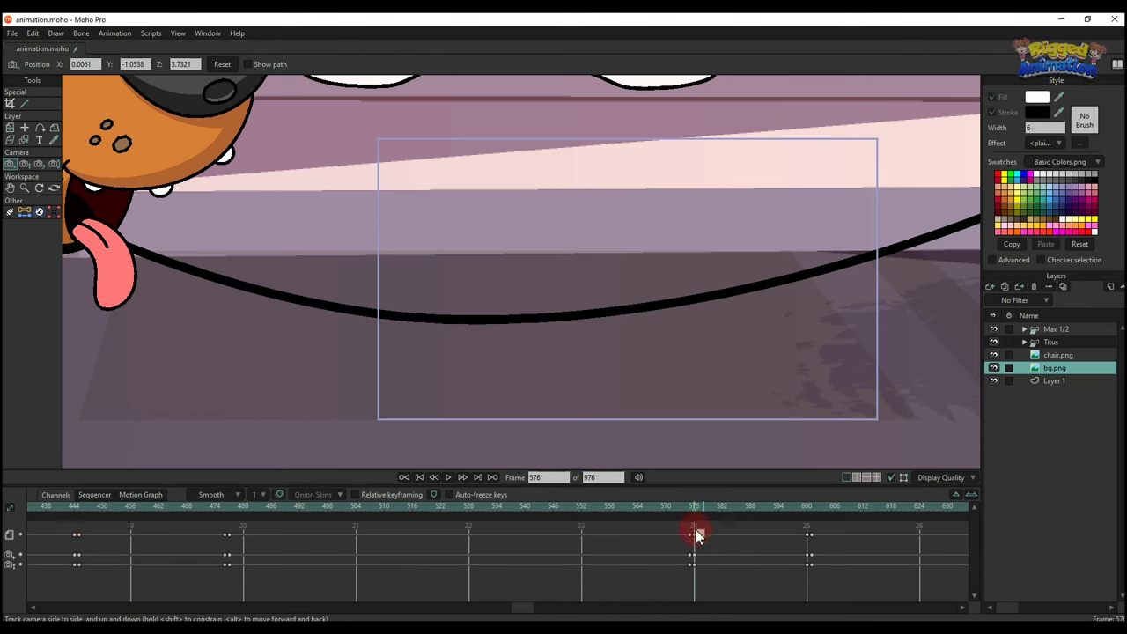
pyautogui.doubleClick(1034, 370)
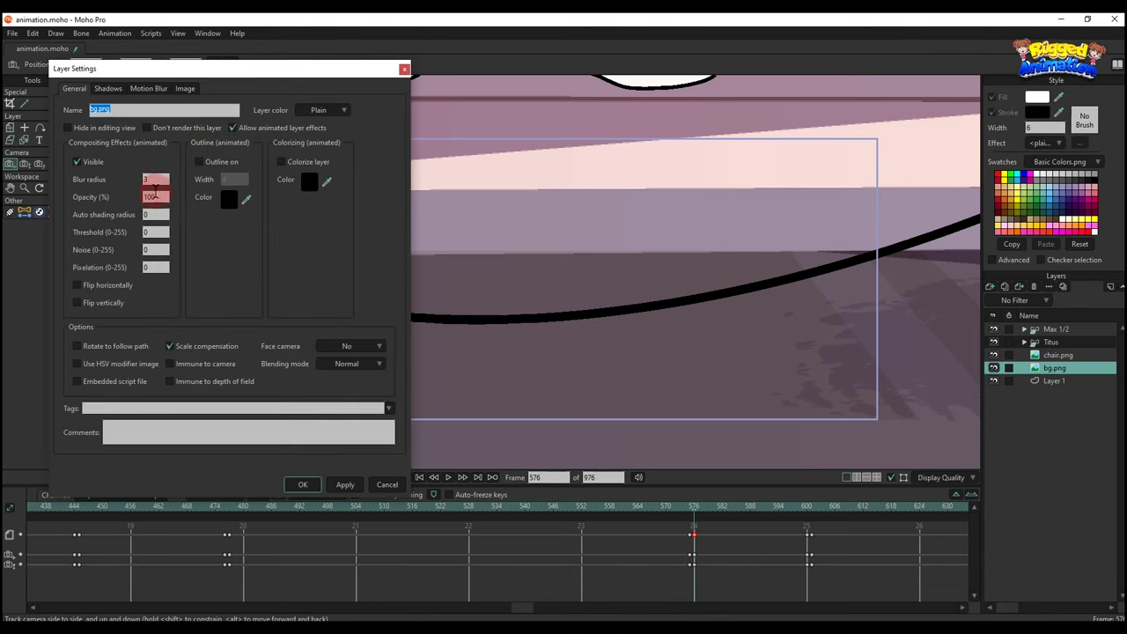
pyautogui.moveTo(155, 180); pyautogui.dragTo(130, 180)
pyautogui.click(405, 69)
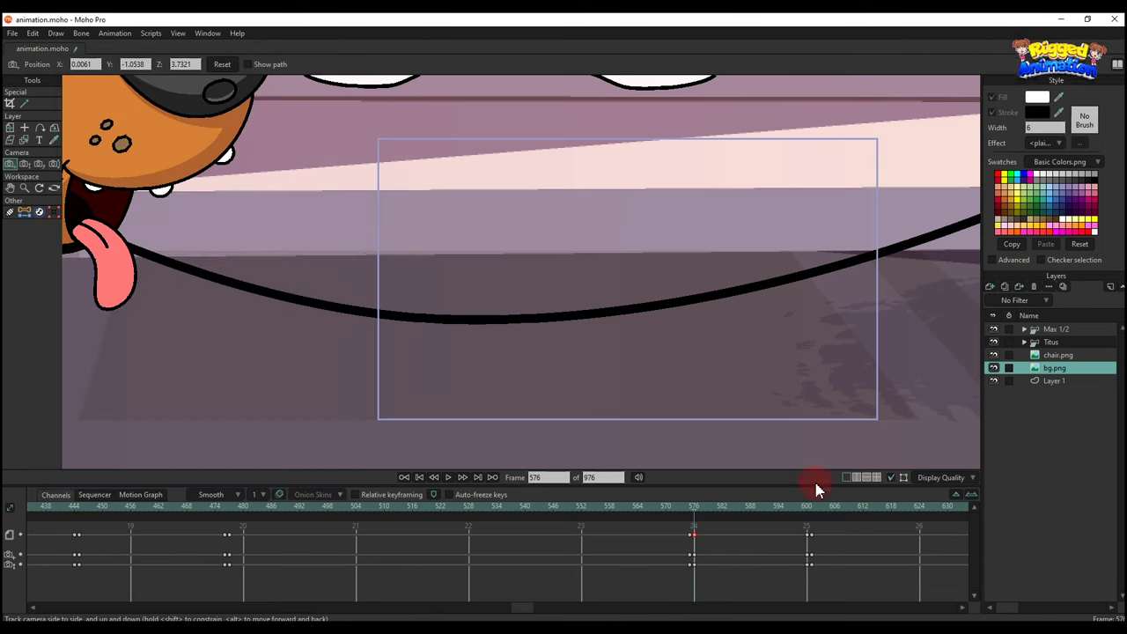
pyautogui.click(808, 511)
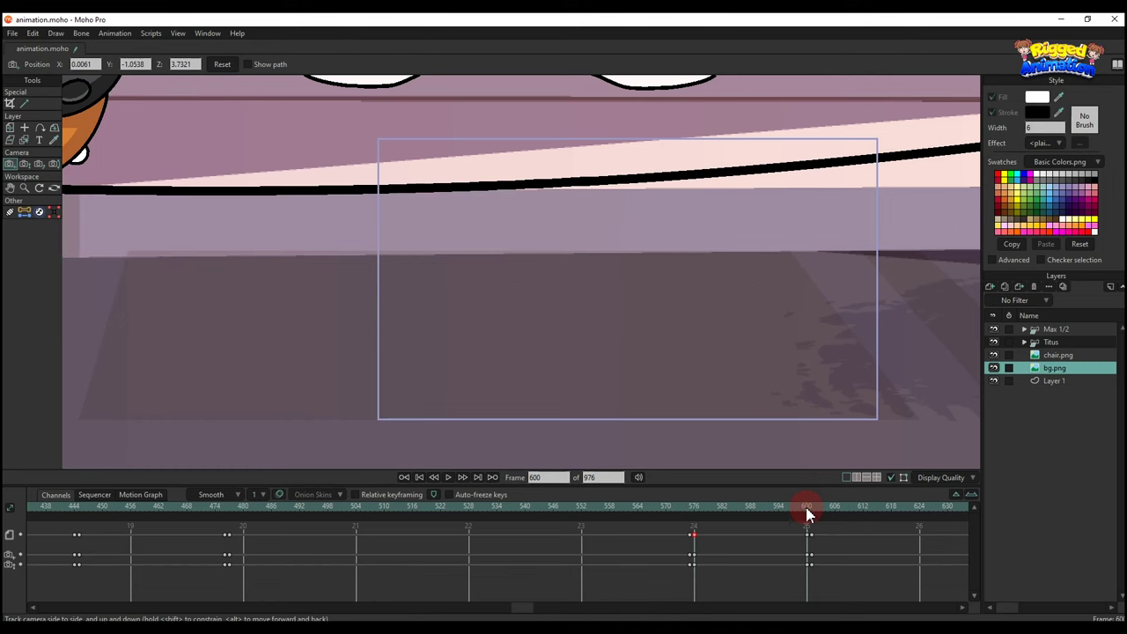
pyautogui.doubleClick(1057, 368)
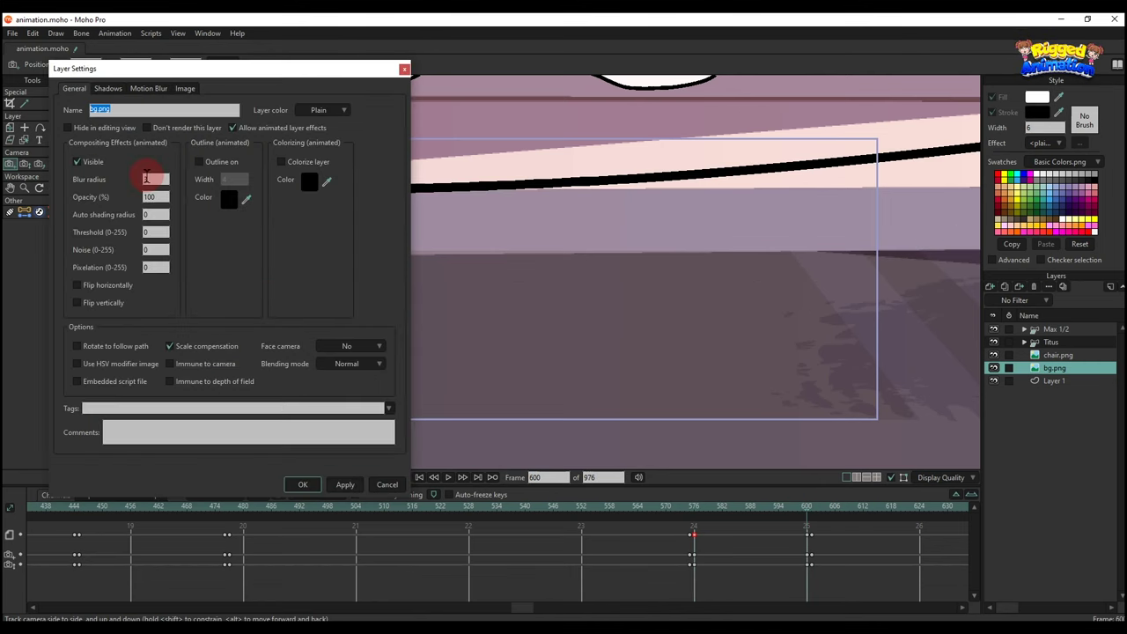
pyautogui.click(146, 179)
pyautogui.click(405, 71)
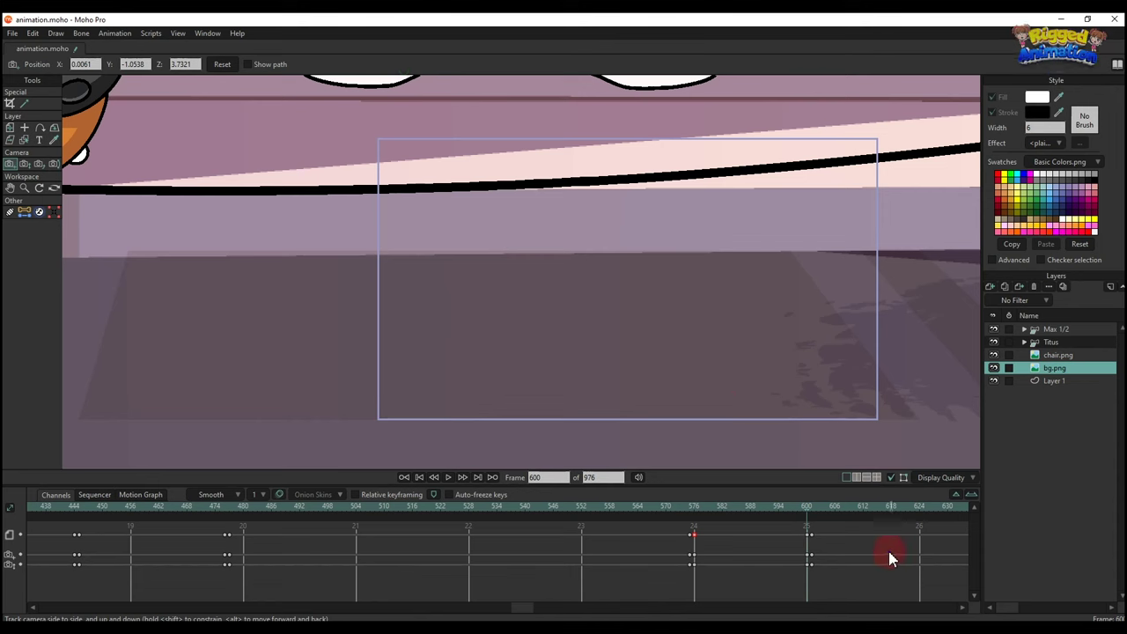
# - Set the bg.png blur radius to 2 at frame 601, where Max's walking shot starts
pyautogui.moveTo(888, 552); pyautogui.dragTo(379, 571)
pyautogui.click(398, 516)
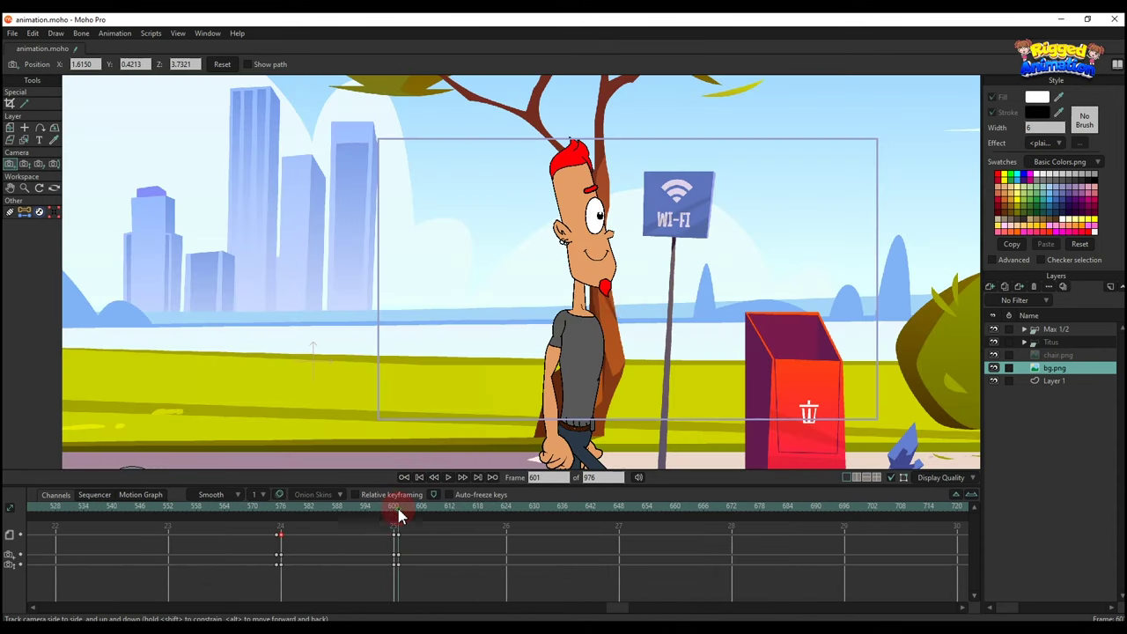
pyautogui.doubleClick(1055, 368)
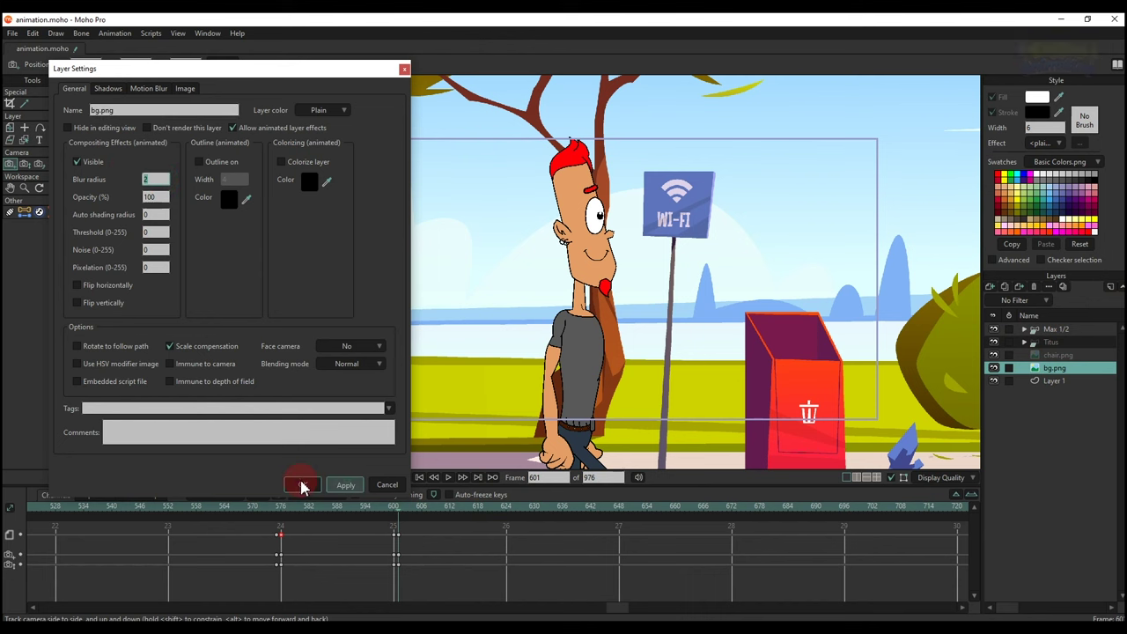
pyautogui.press('Return')
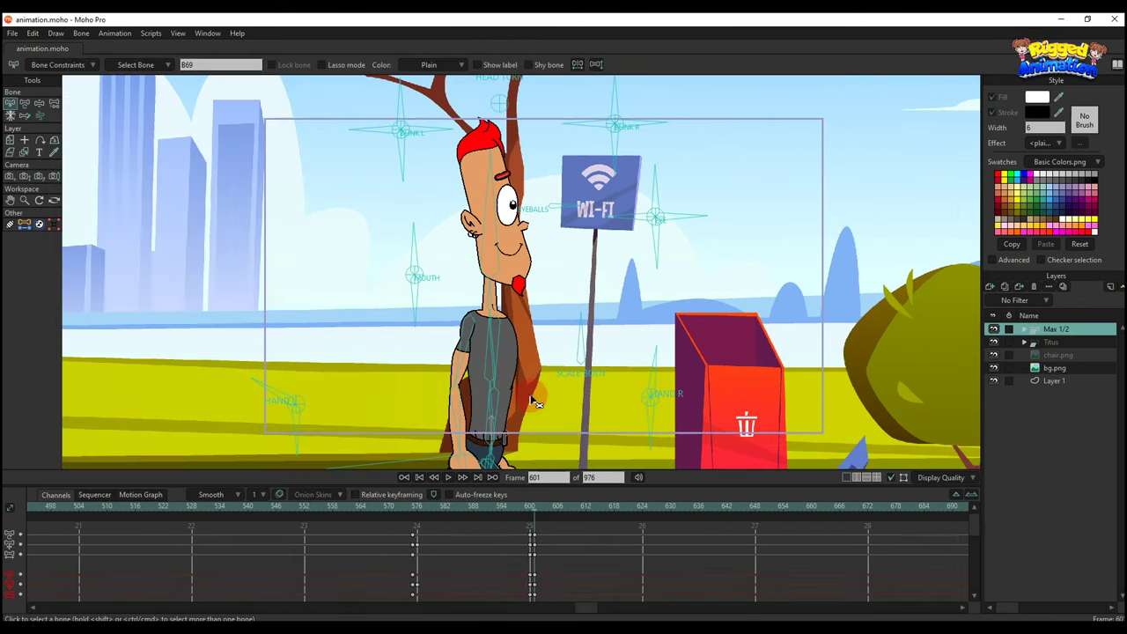
# - Pose Max at frame 601 with his leash arm stretched back toward the dog and his torso and free arm adjusted to match
pyautogui.press('t')
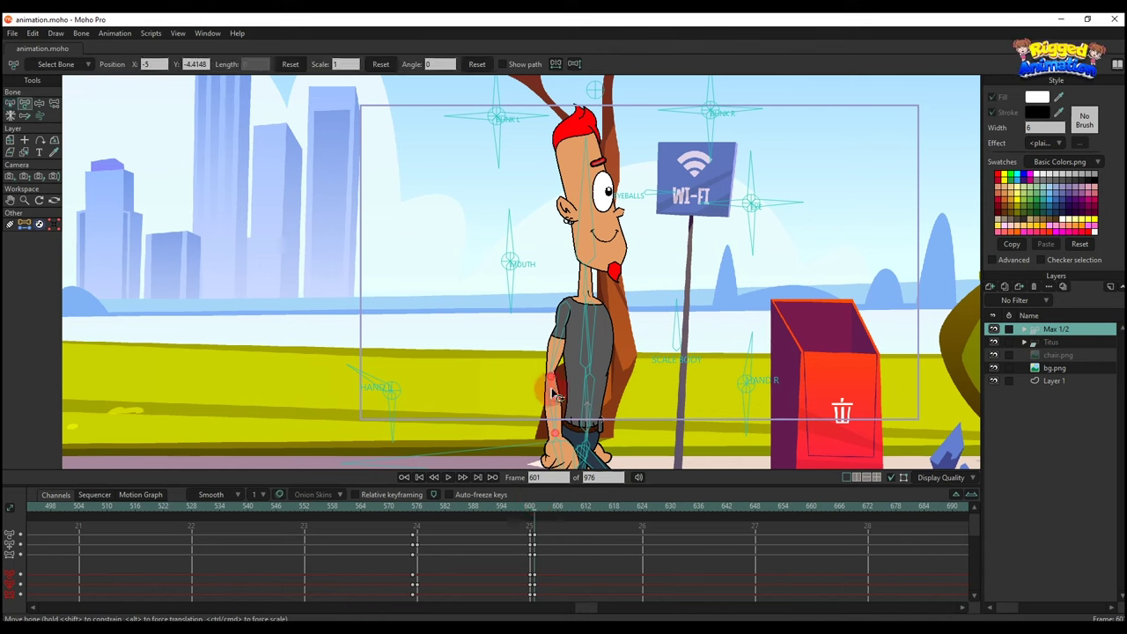
pyautogui.moveTo(557, 348); pyautogui.dragTo(531, 350)
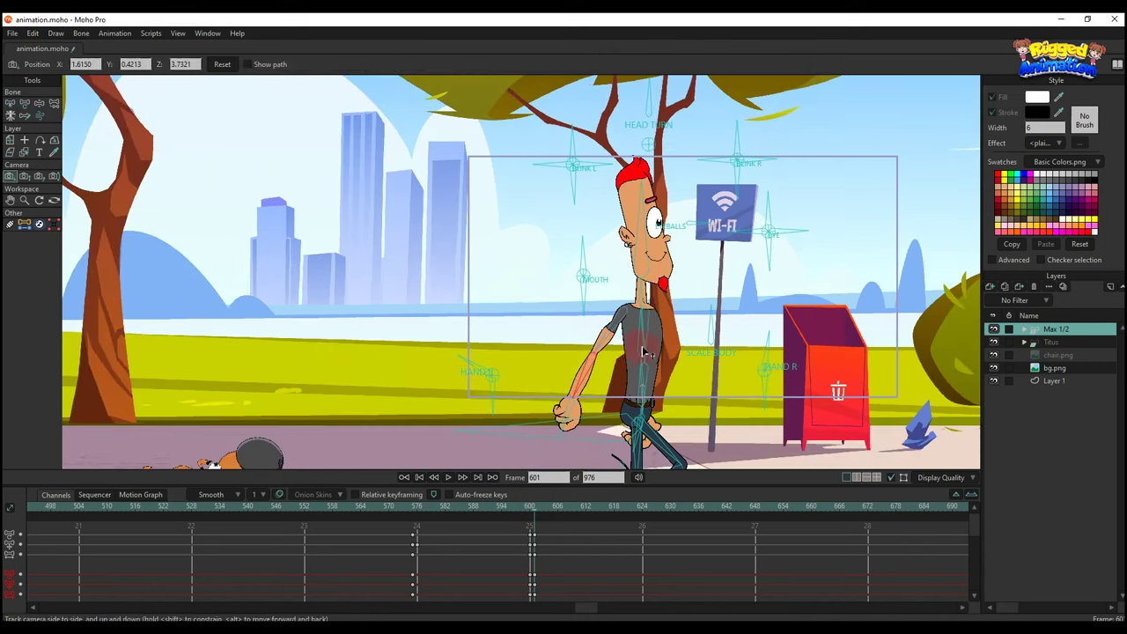
pyautogui.press('5')
pyautogui.moveTo(643, 352); pyautogui.dragTo(596, 324)
pyautogui.scroll(1, 596, 324)
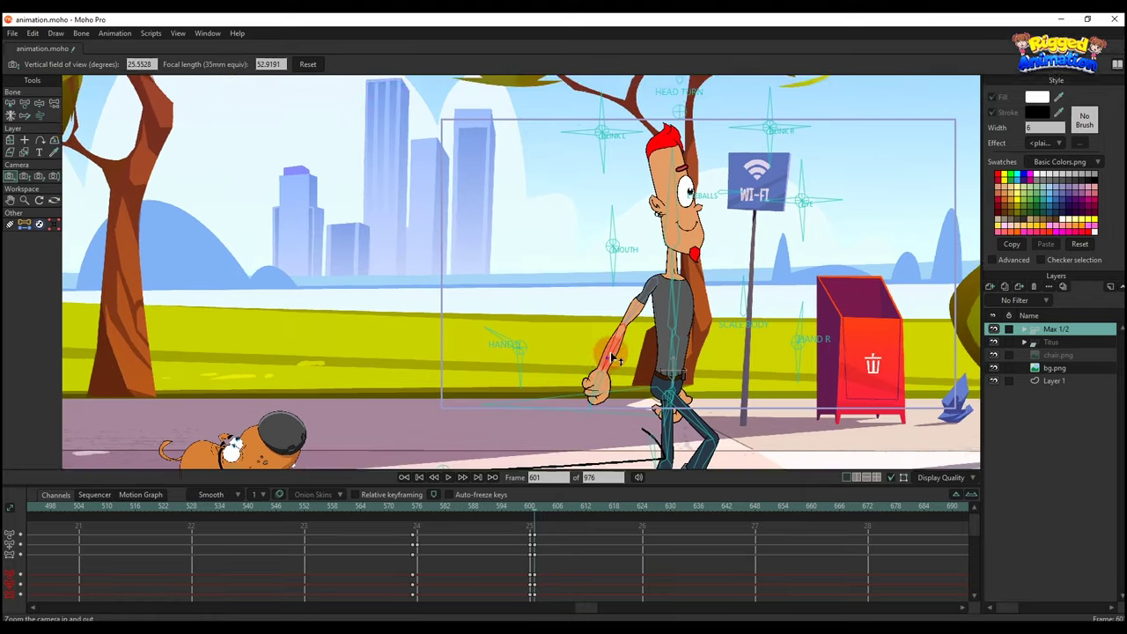
pyautogui.scroll(2, 612, 356)
pyautogui.press('t')
pyautogui.moveTo(673, 438); pyautogui.dragTo(608, 275)
pyautogui.scroll(-8, 607, 276)
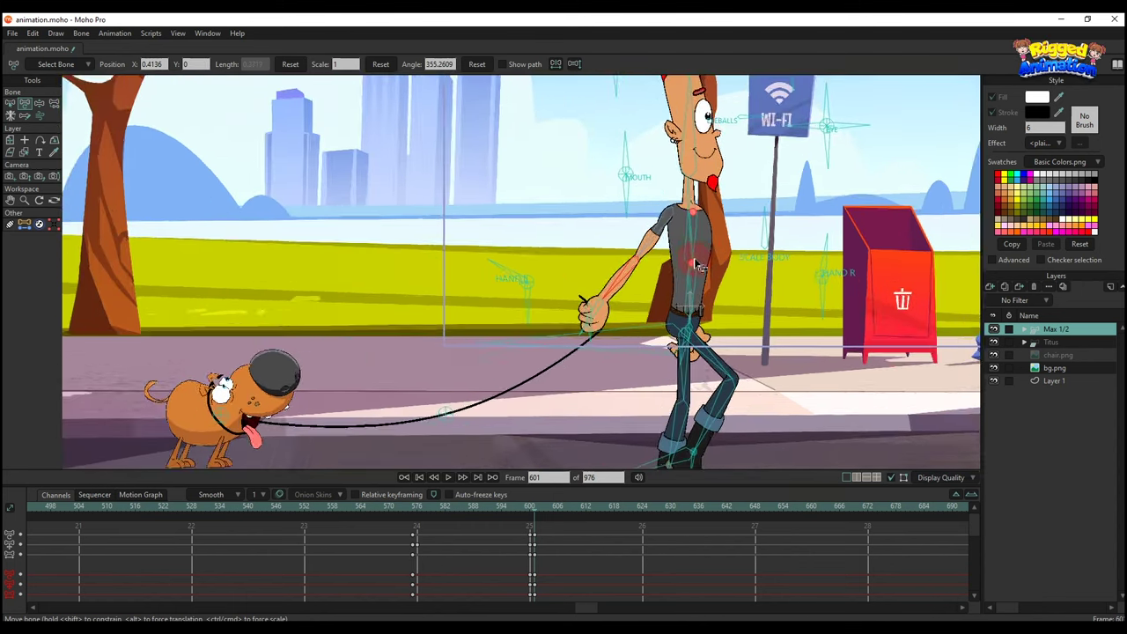
pyautogui.scroll(5, 698, 269)
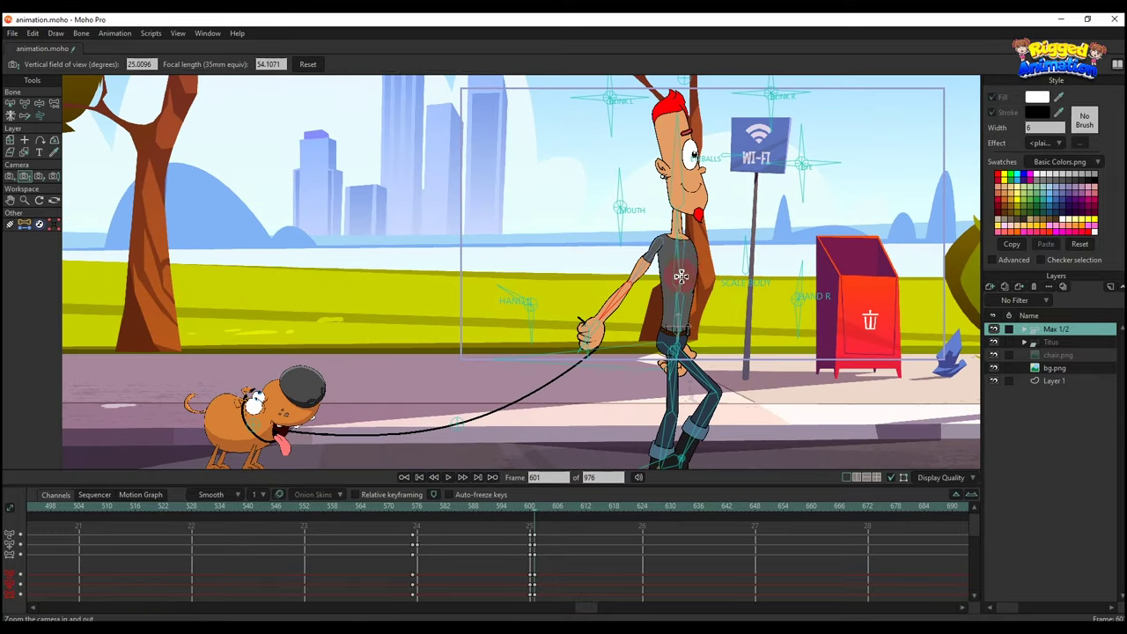
pyautogui.scroll(2, 692, 276)
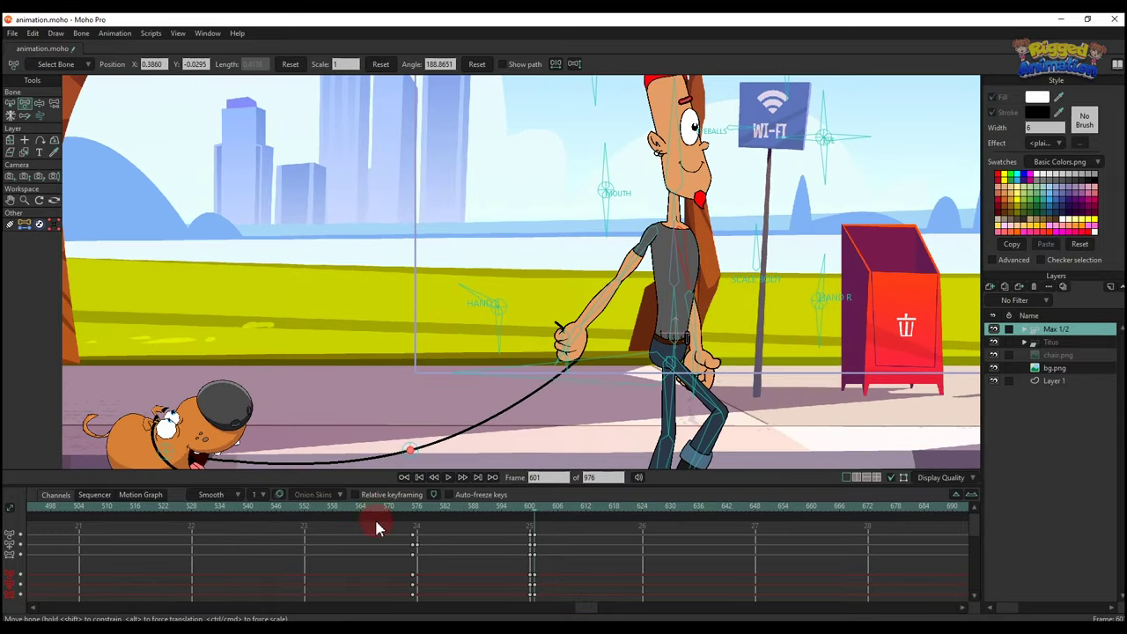
# - At frame 609, raise Max's leash arm and lift the leash's middle bone to pull the leash taut
pyautogui.moveTo(532, 518); pyautogui.dragTo(573, 519)
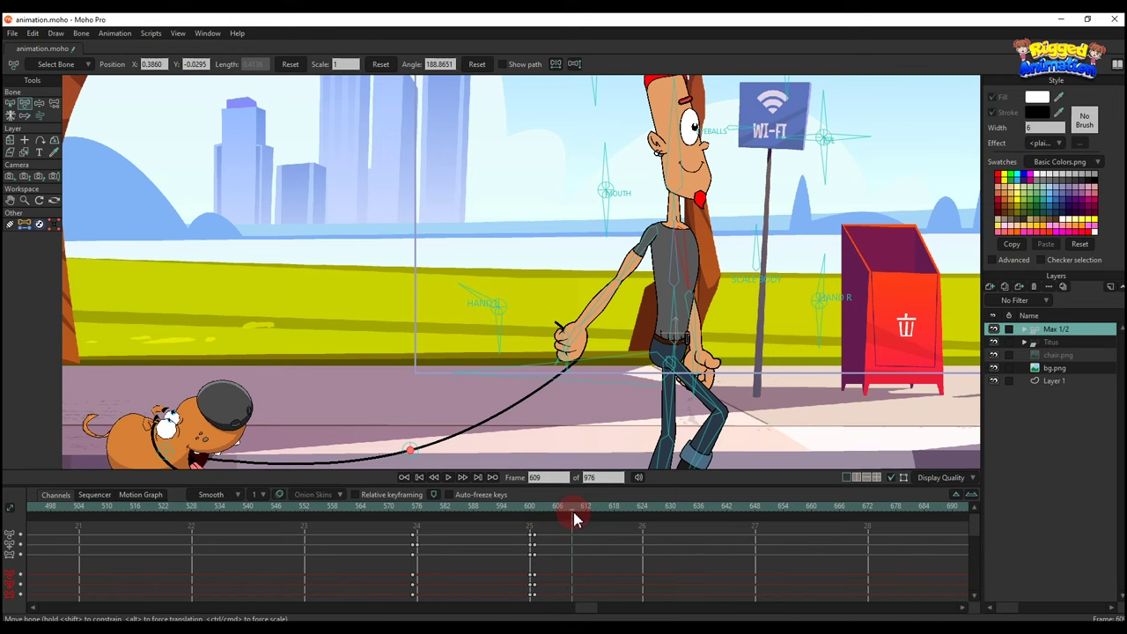
pyautogui.moveTo(409, 449); pyautogui.dragTo(357, 410)
pyautogui.moveTo(629, 245); pyautogui.dragTo(631, 255)
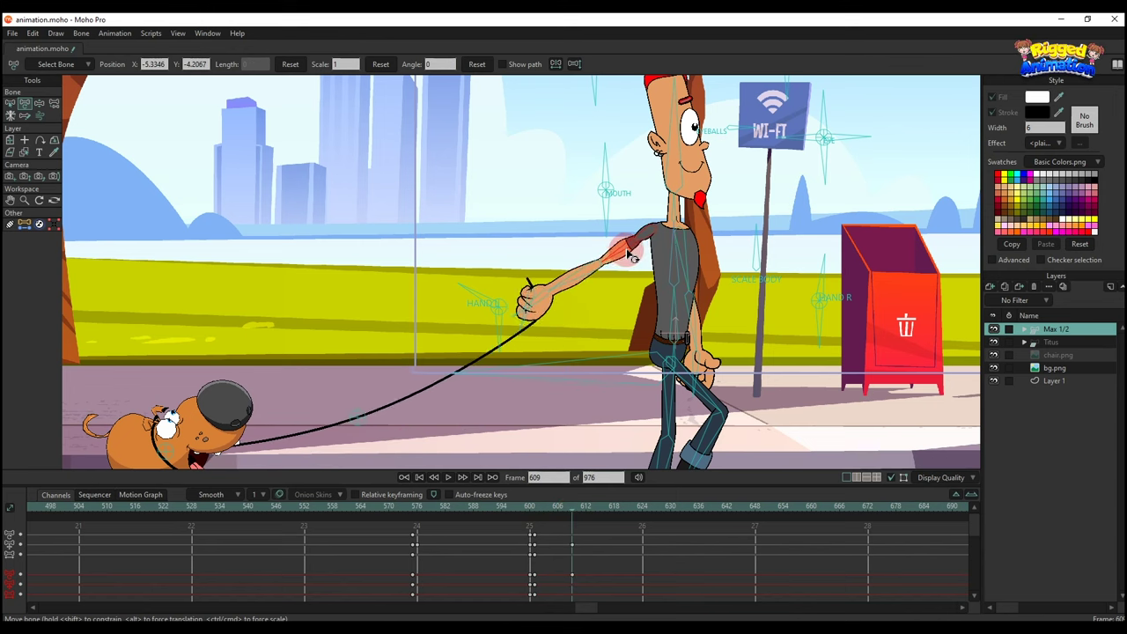
pyautogui.moveTo(358, 417); pyautogui.dragTo(334, 404)
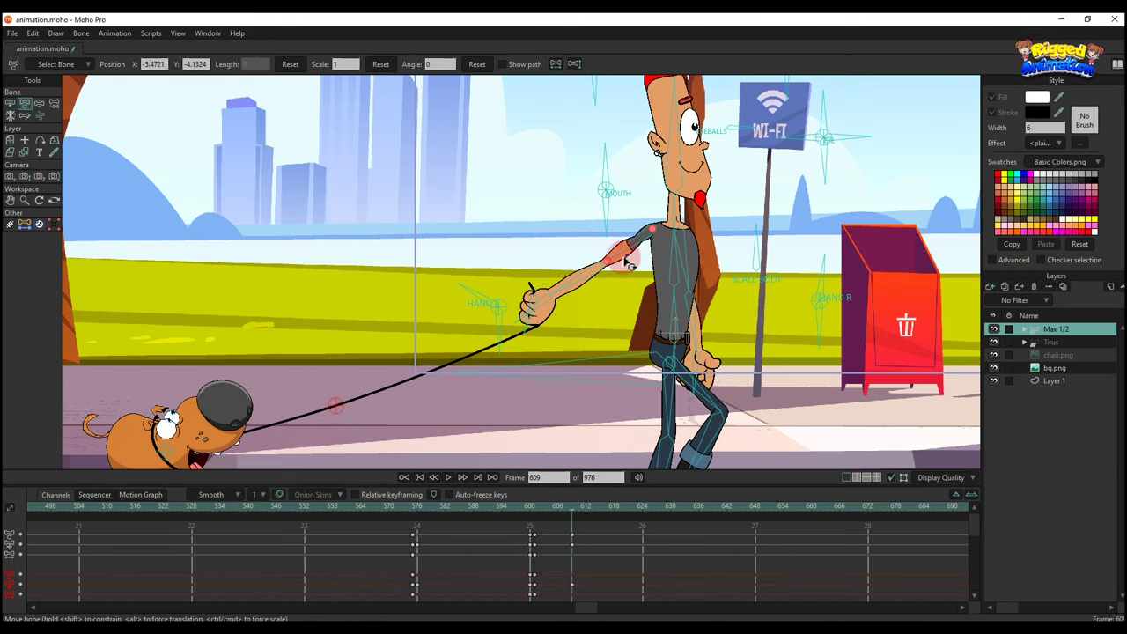
# - At frame 609, lean Max's torso and head back, swing his free arm forward and lift his front leg
pyautogui.moveTo(663, 205); pyautogui.dragTo(610, 255)
pyautogui.scroll(1, 628, 231)
pyautogui.moveTo(606, 442); pyautogui.dragTo(578, 395)
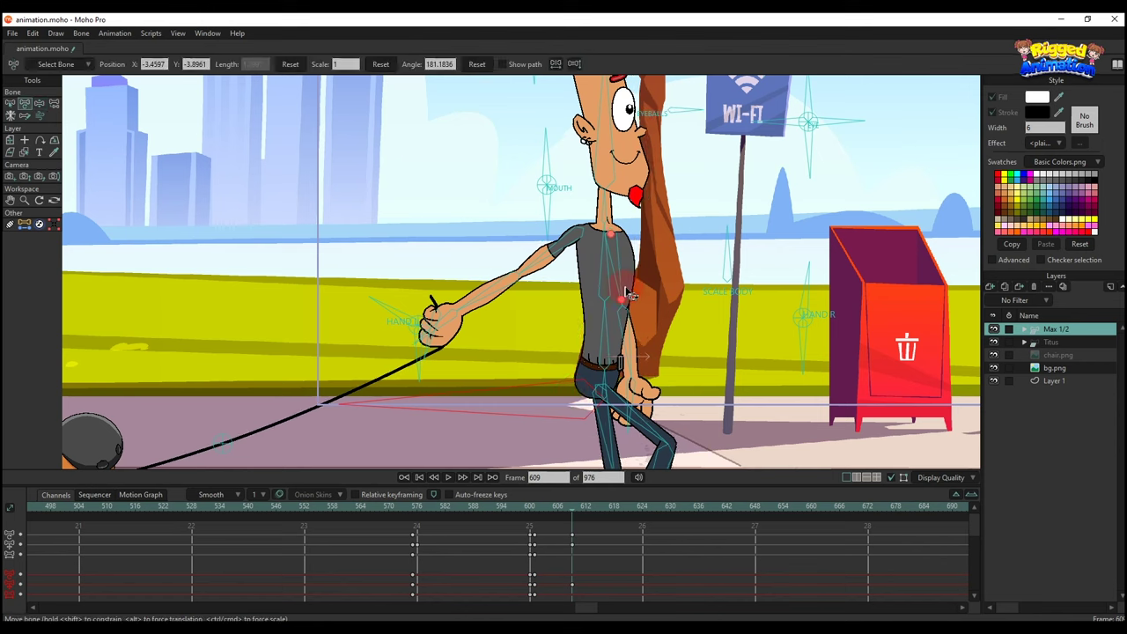
pyautogui.moveTo(631, 292); pyautogui.dragTo(667, 289)
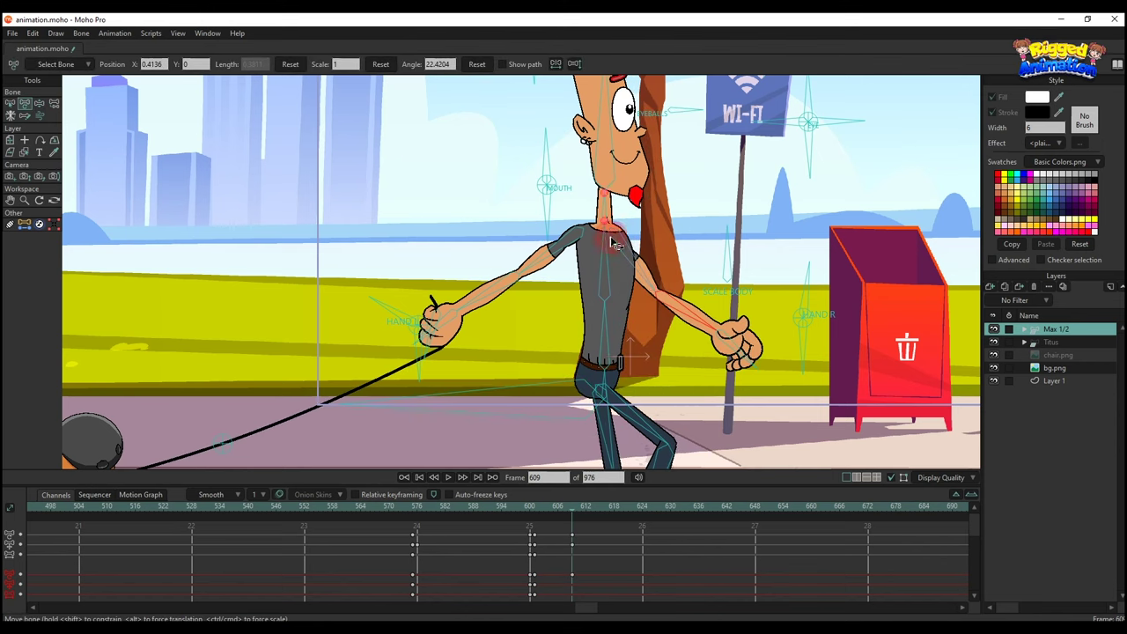
pyautogui.moveTo(617, 244); pyautogui.dragTo(603, 268)
pyautogui.moveTo(605, 340); pyautogui.dragTo(601, 339)
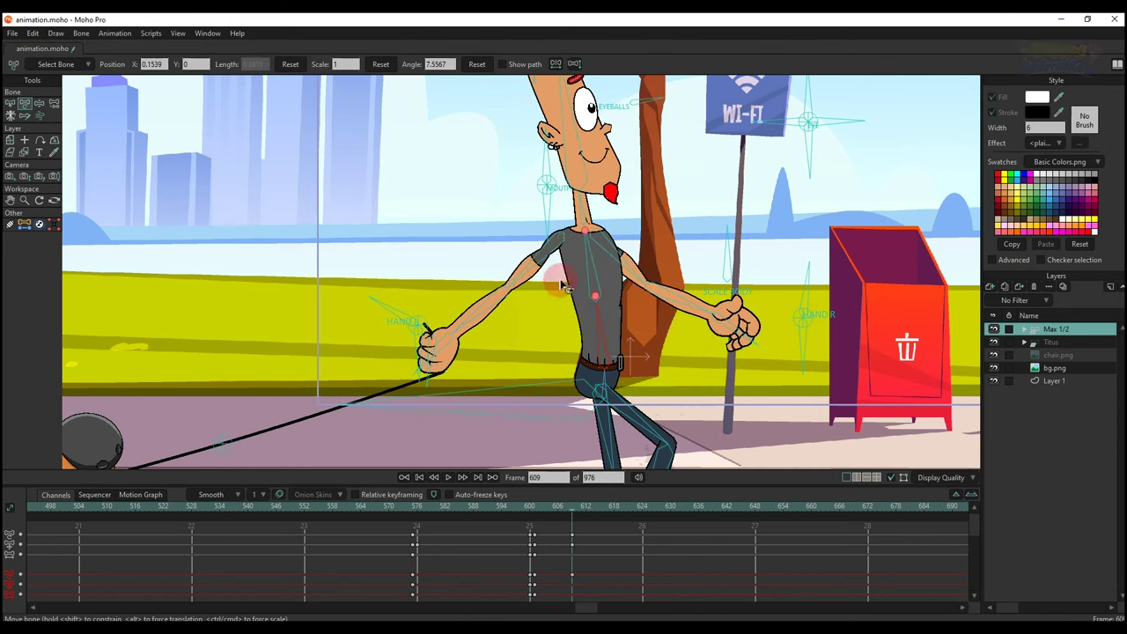
pyautogui.moveTo(536, 267); pyautogui.dragTo(534, 266)
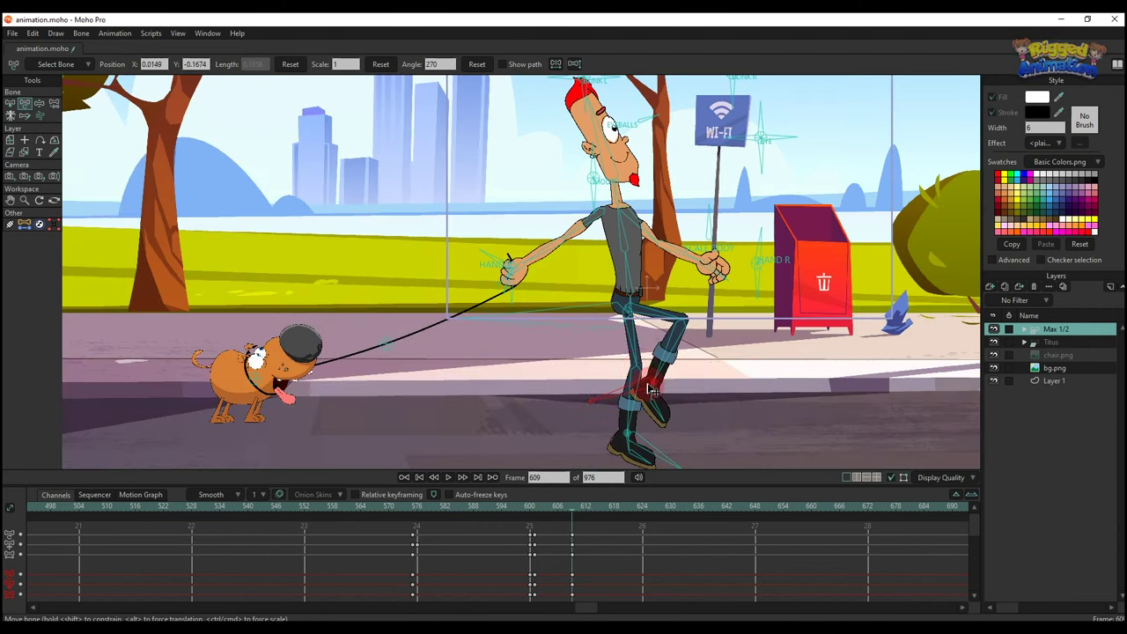
pyautogui.moveTo(650, 366); pyautogui.dragTo(640, 351)
# - Refine Max's leash arm and the leash's middle bone at frame 609, and scrub from frame 600 to check the motion
pyautogui.scroll(4, 640, 350)
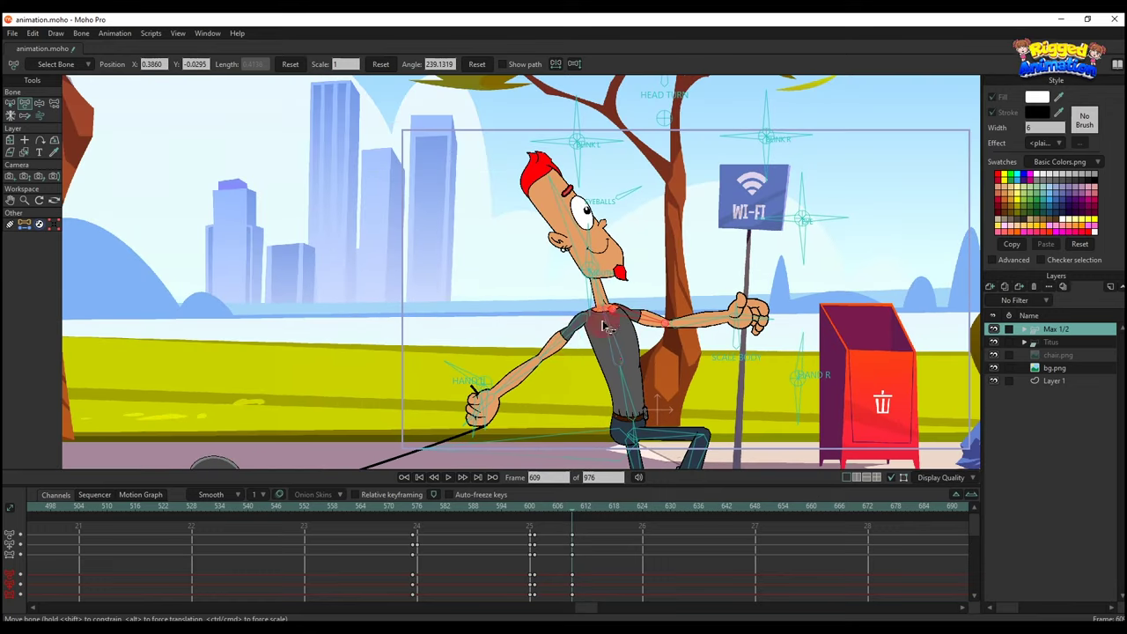
pyautogui.moveTo(564, 344); pyautogui.dragTo(462, 392)
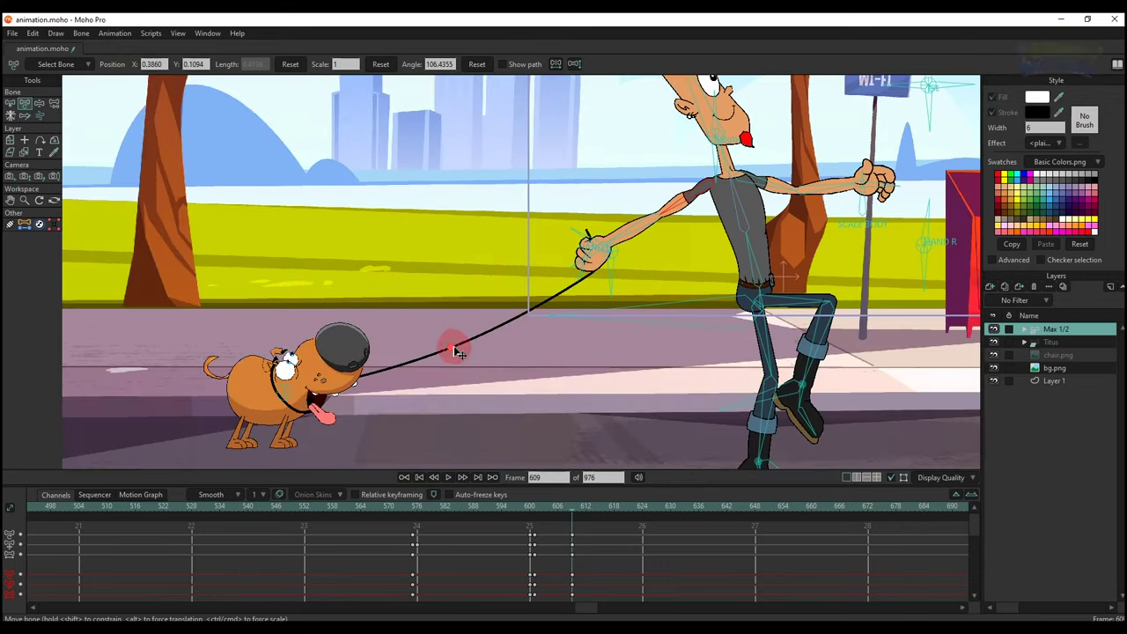
pyautogui.moveTo(453, 345); pyautogui.dragTo(431, 352)
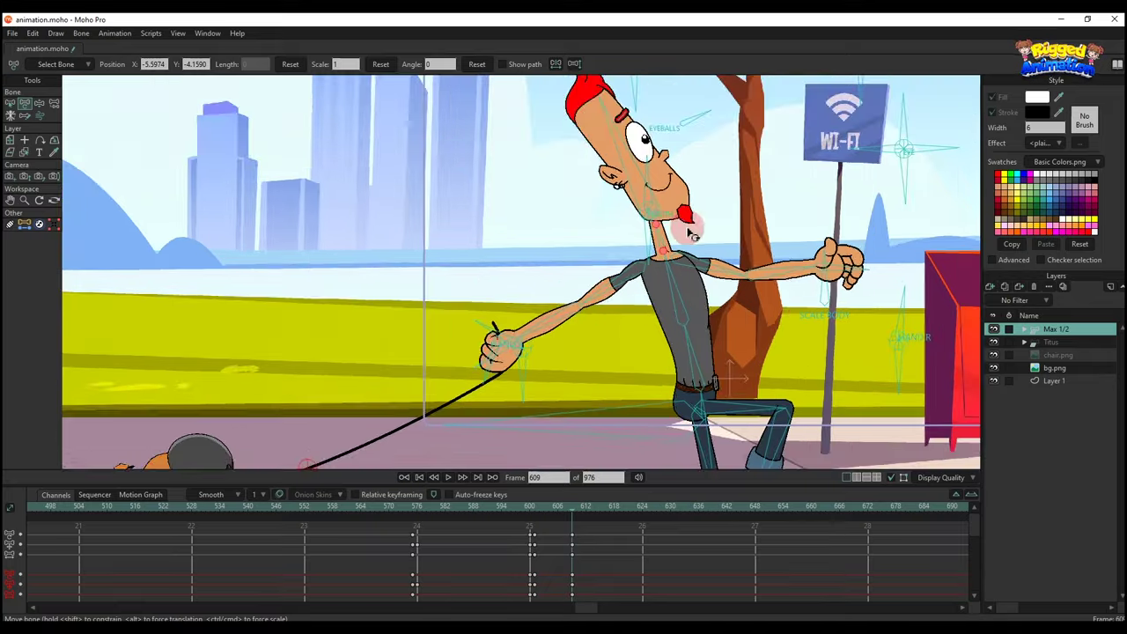
pyautogui.moveTo(688, 231); pyautogui.dragTo(640, 257)
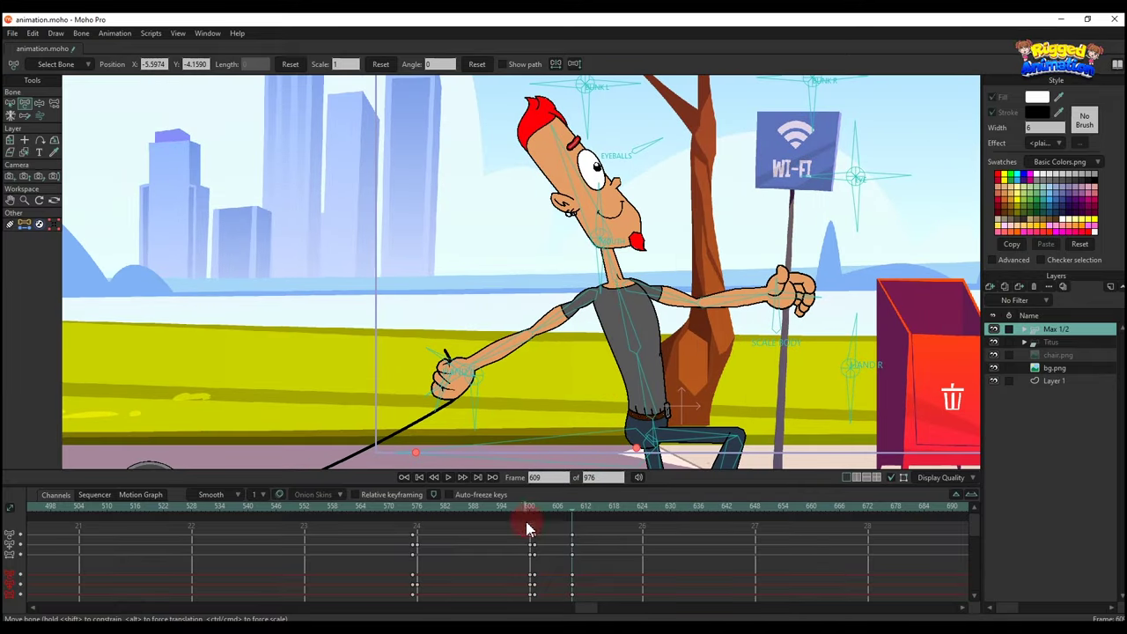
pyautogui.moveTo(531, 513); pyautogui.dragTo(572, 521)
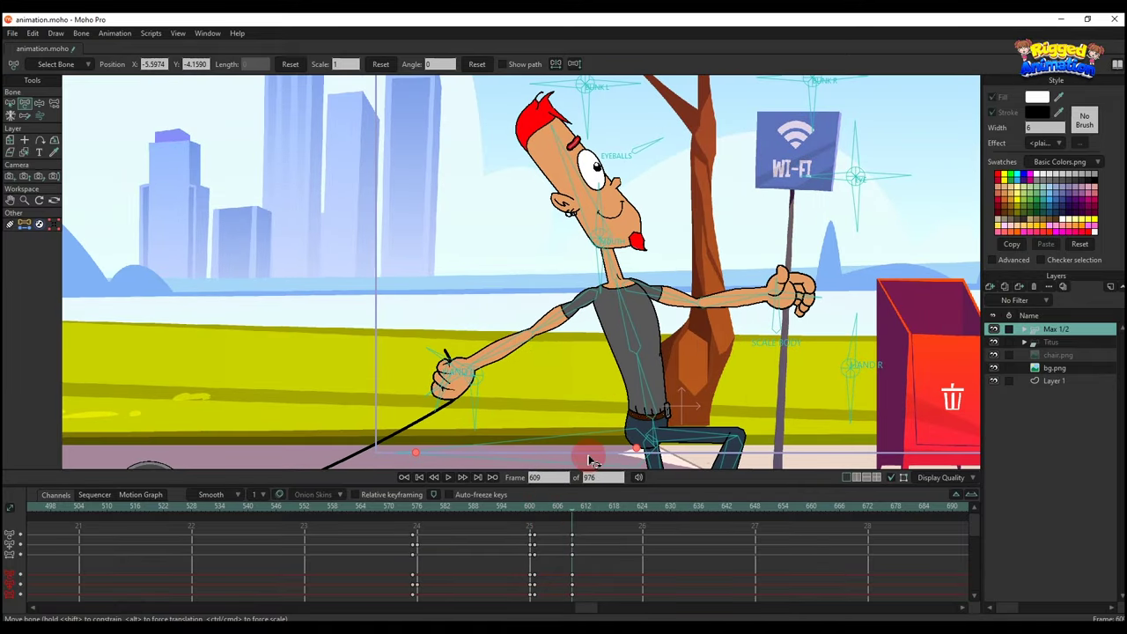
pyautogui.press('z')
pyautogui.moveTo(600, 450); pyautogui.dragTo(596, 449)
# - At frame 617, shift Max's body forward, straighten his torso and lower his raised leg into a walking stance
pyautogui.moveTo(535, 517); pyautogui.dragTo(599, 518)
pyautogui.press('t')
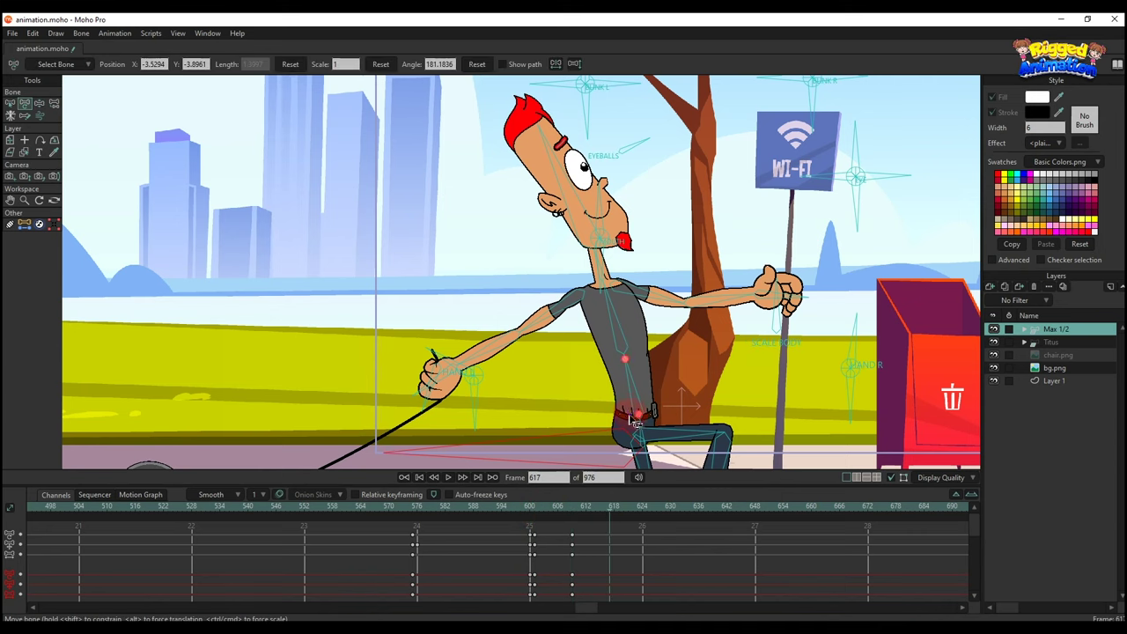
pyautogui.moveTo(629, 381); pyautogui.dragTo(688, 401)
pyautogui.scroll(3, 685, 394)
pyautogui.scroll(-3, 687, 401)
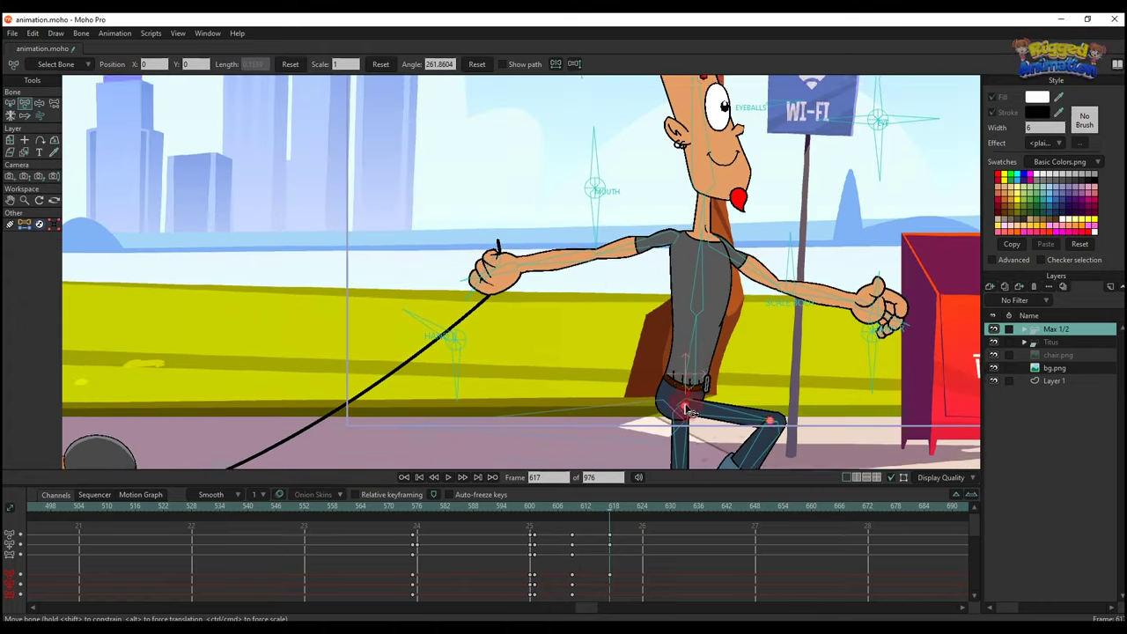
pyautogui.moveTo(720, 465); pyautogui.dragTo(725, 362)
pyautogui.moveTo(708, 419); pyautogui.dragTo(632, 469)
pyautogui.scroll(-3, 739, 268)
pyautogui.moveTo(756, 215); pyautogui.dragTo(759, 352)
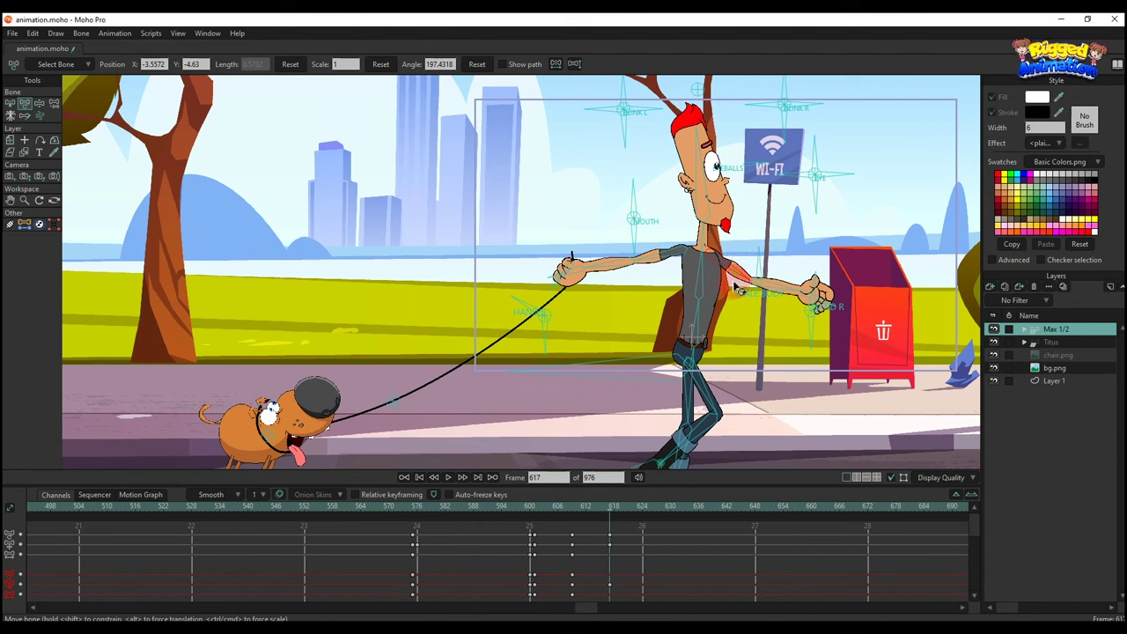
# - At frame 617, lower both of Max's arms, tilt his torso and head forward, and play back the motion from frame 601
pyautogui.scroll(2, 652, 284)
pyautogui.moveTo(652, 284); pyautogui.dragTo(696, 294)
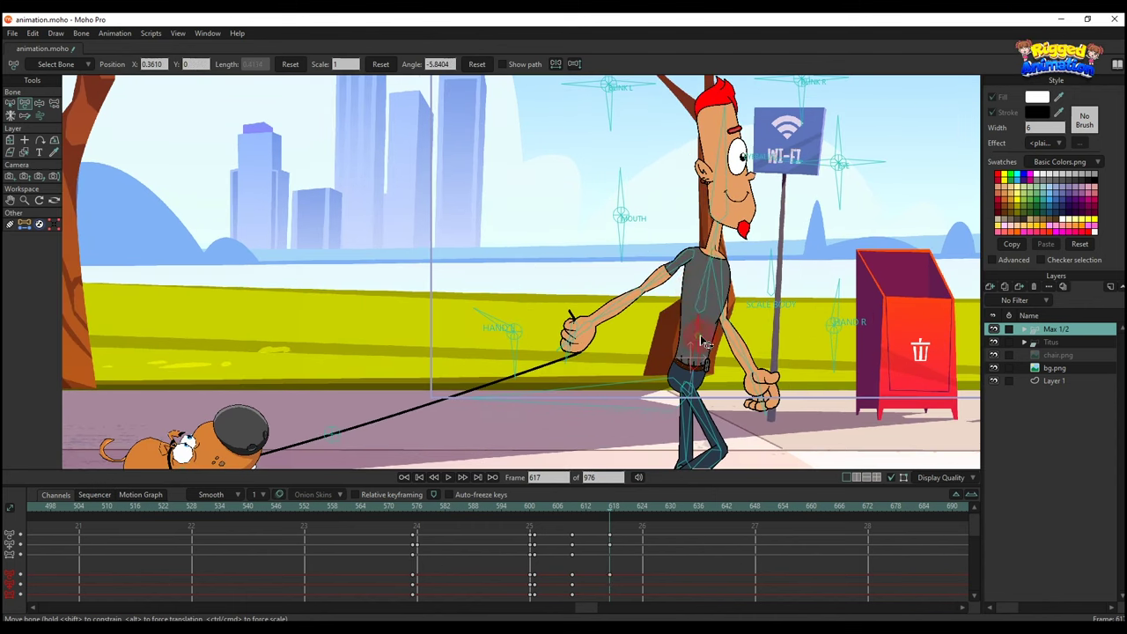
pyautogui.moveTo(701, 338); pyautogui.dragTo(708, 339)
pyautogui.moveTo(731, 171); pyautogui.dragTo(724, 213)
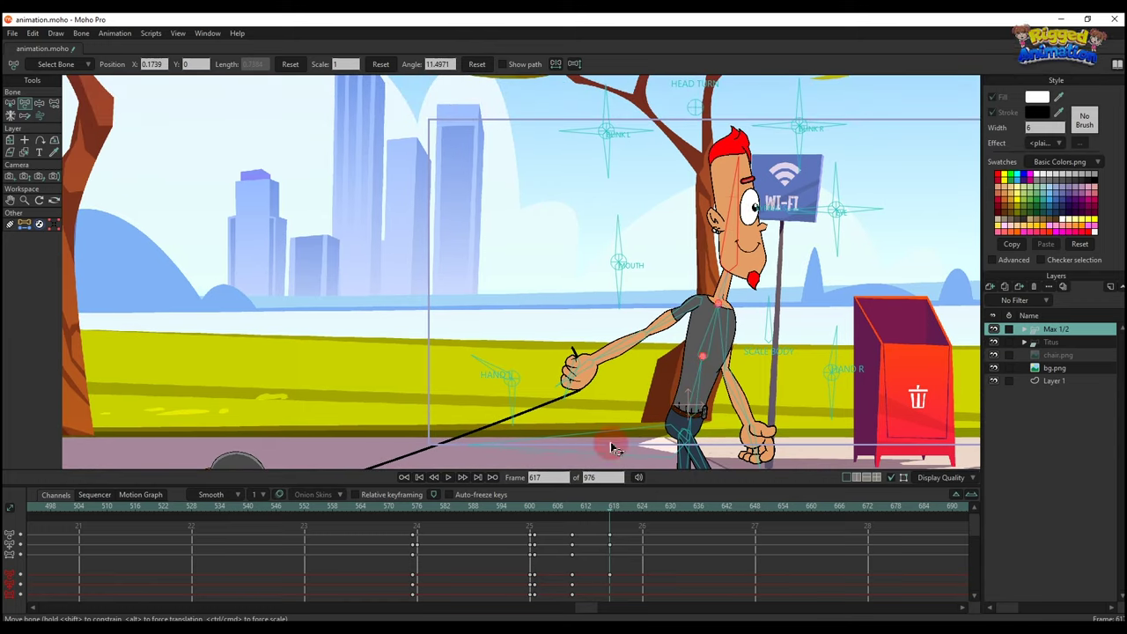
pyautogui.click(532, 508)
pyautogui.press('space')
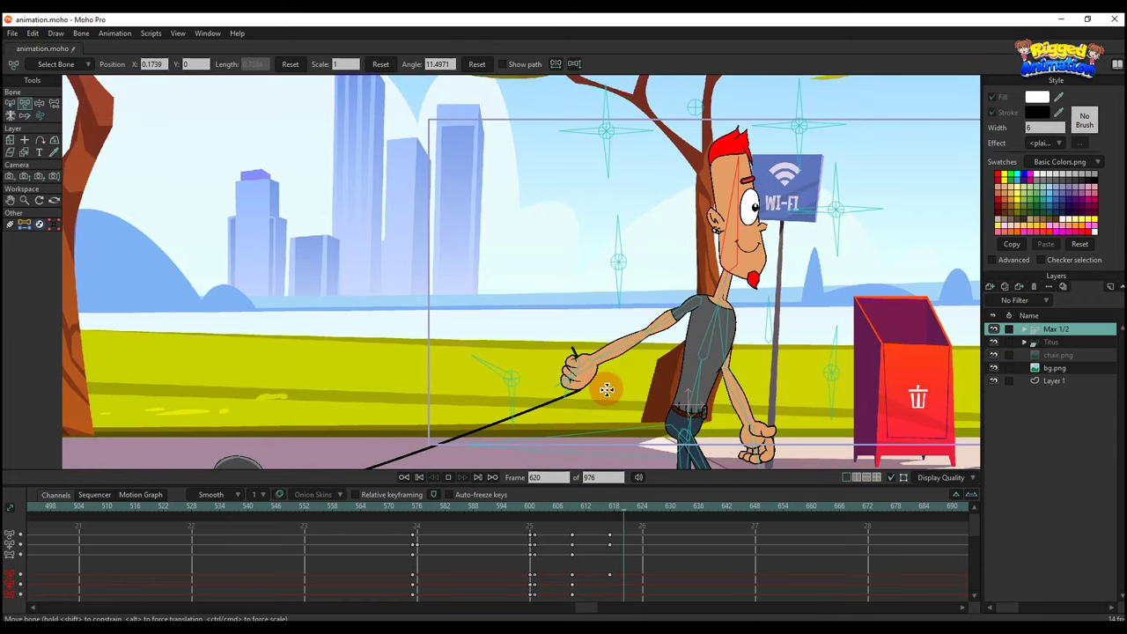
# - Play back Max's motion and open his mouth at frame 606 with the mouth control bone
pyautogui.click(610, 511)
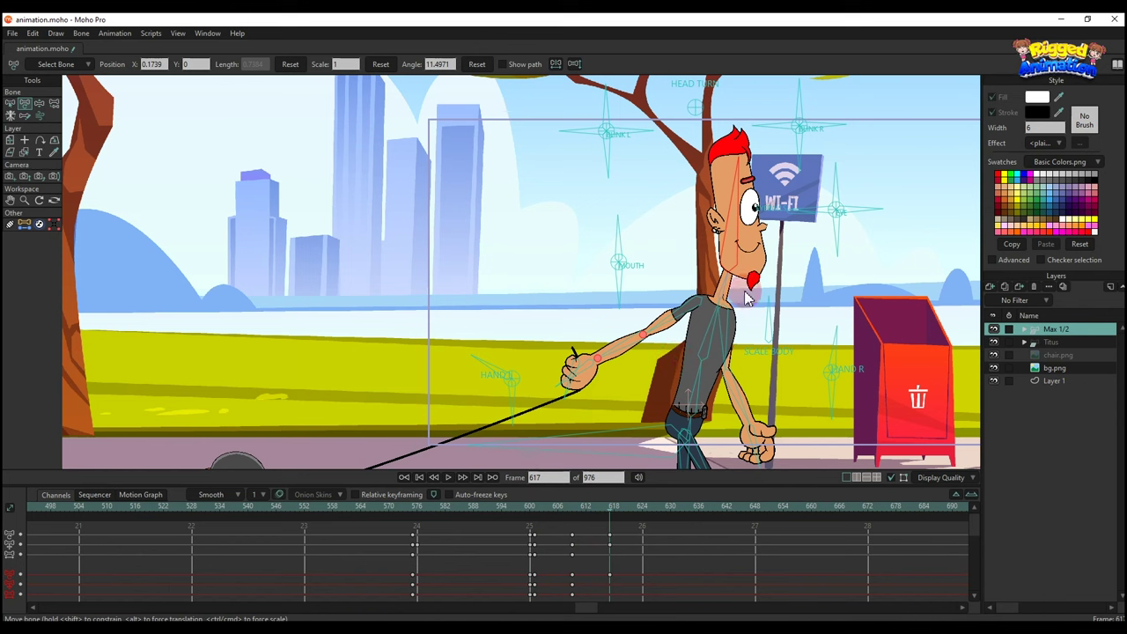
pyautogui.click(545, 510)
pyautogui.moveTo(542, 511); pyautogui.dragTo(545, 510)
pyautogui.press('space')
pyautogui.click(556, 509)
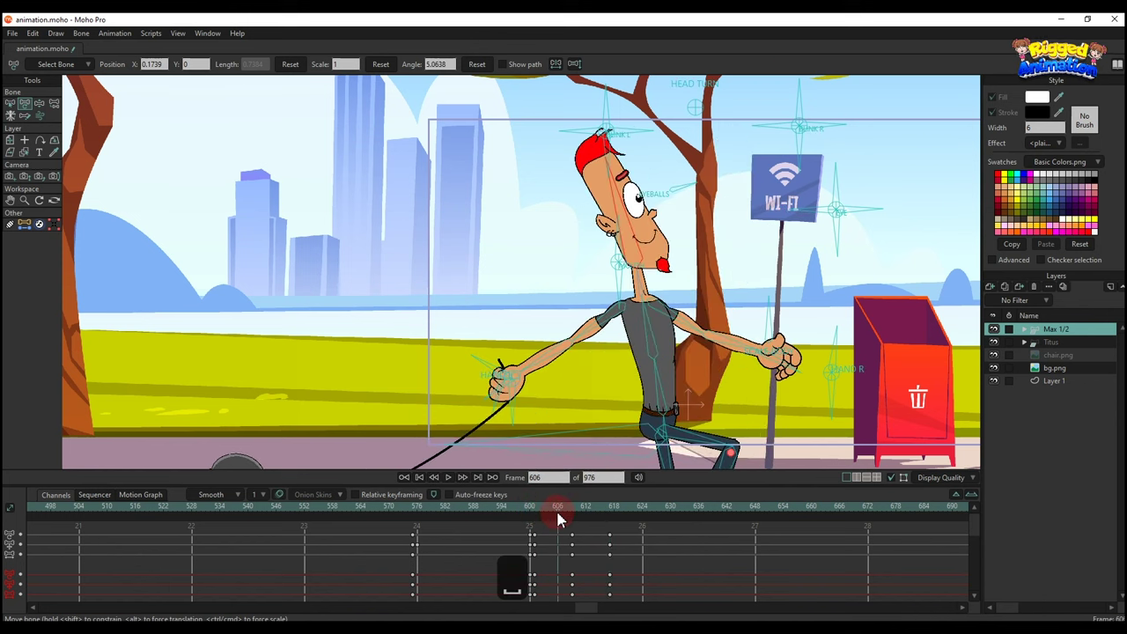
pyautogui.scroll(4, 651, 176)
pyautogui.moveTo(568, 245); pyautogui.dragTo(538, 279)
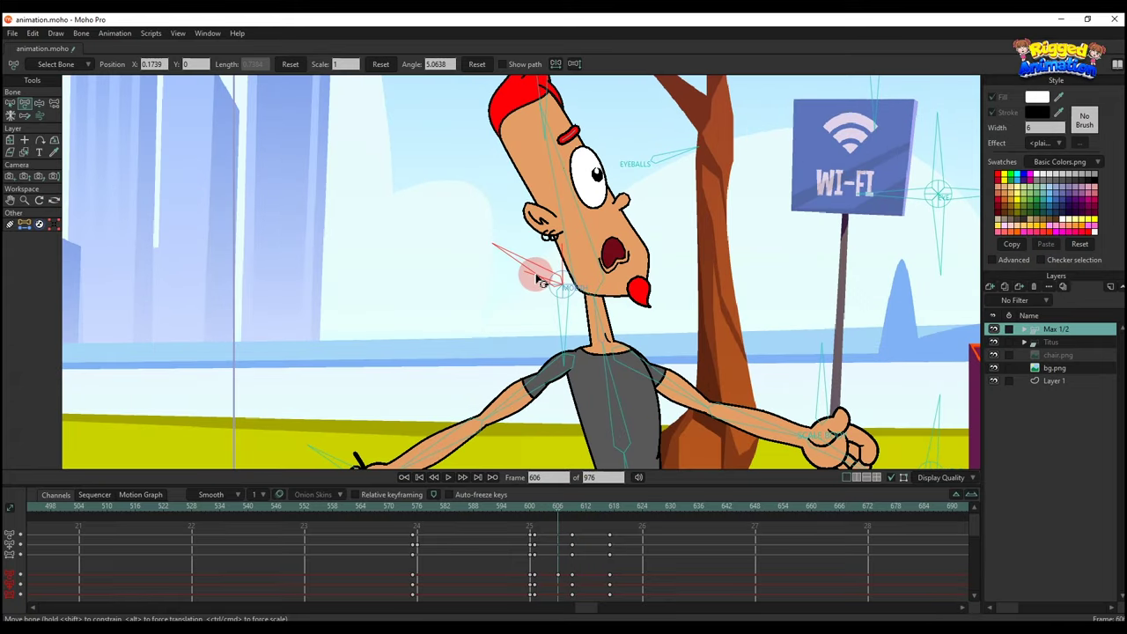
# - Delete the mouth bone's keys after frame 606 and play back the motion from about frame 601
pyautogui.click(604, 552)
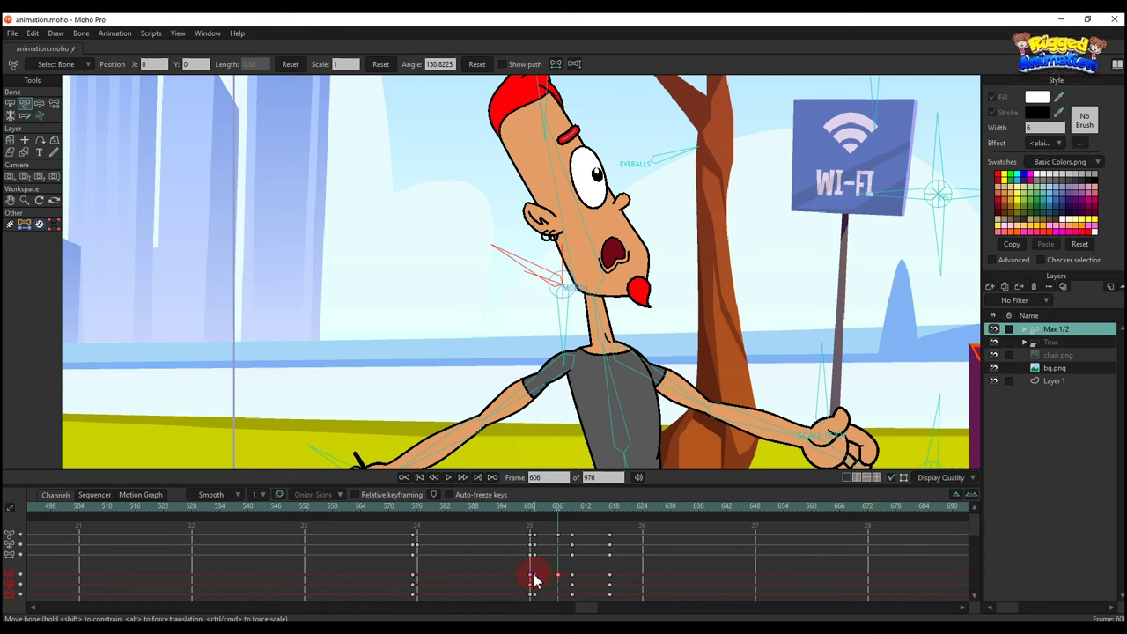
pyautogui.rightClick(535, 578)
pyautogui.click(588, 583)
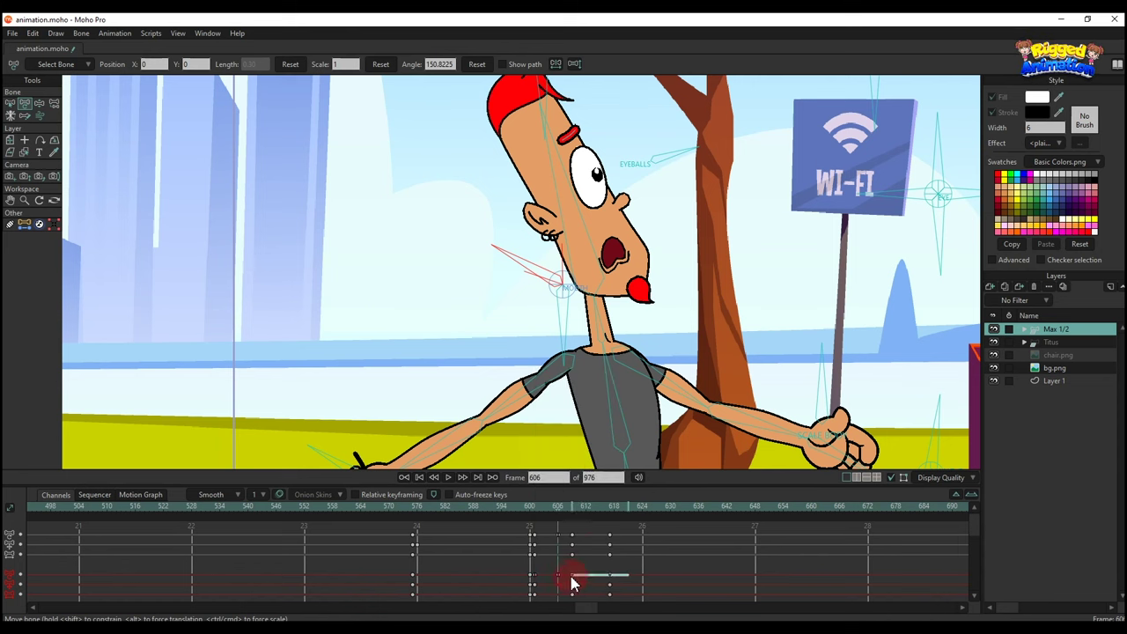
pyautogui.press('BackSpace')
pyautogui.click(537, 508)
pyautogui.press('space')
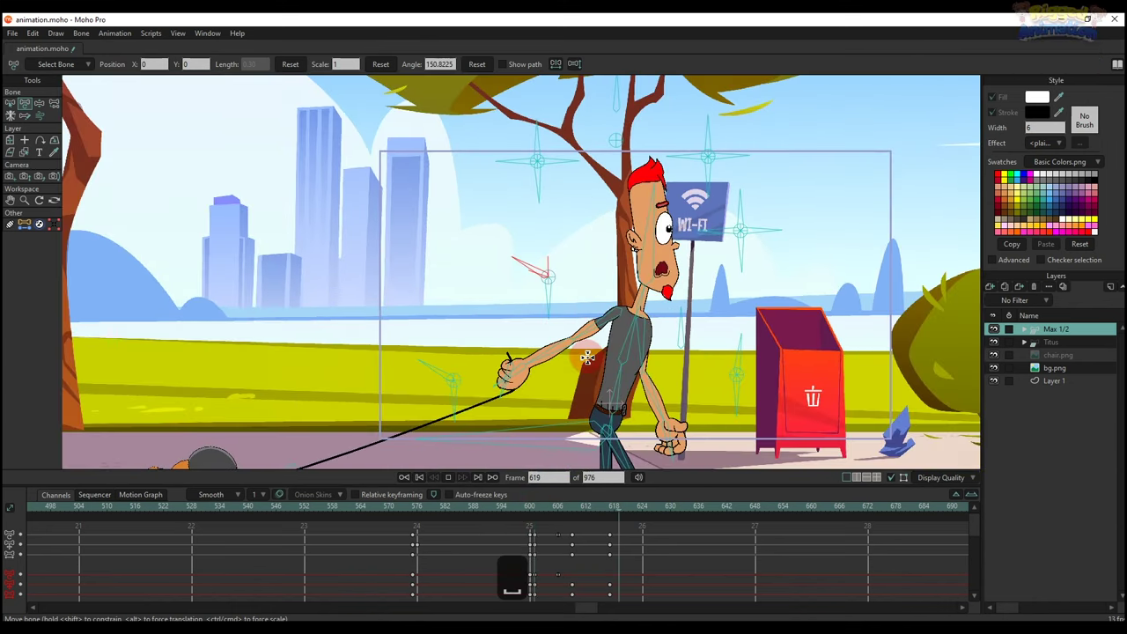
pyautogui.press('space')
pyautogui.click(537, 508)
pyautogui.press('space')
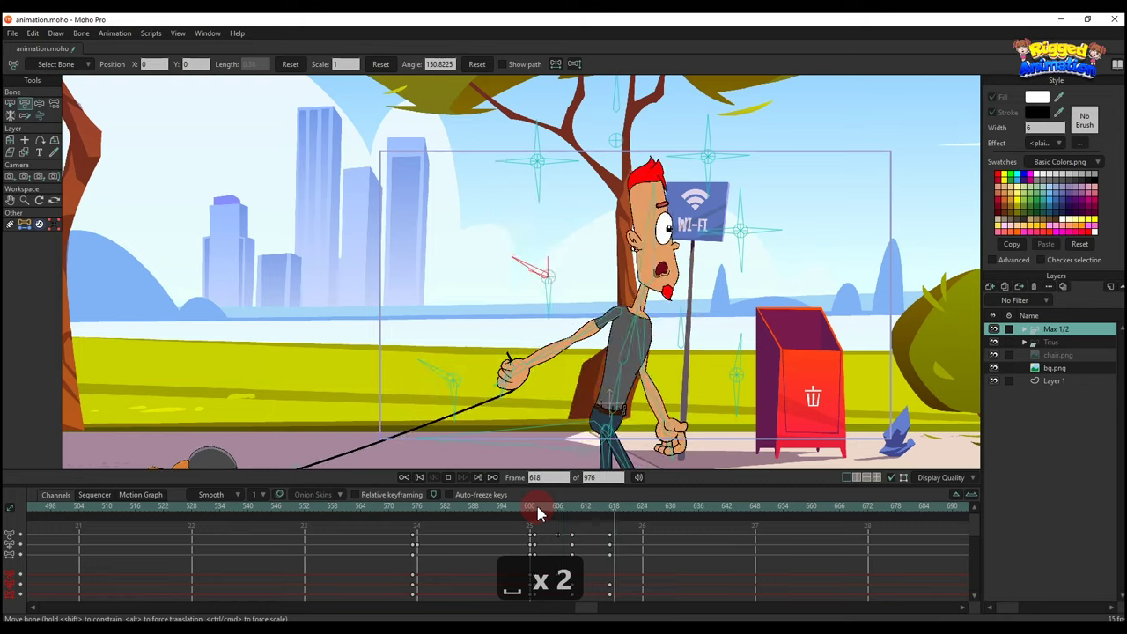
# - At frame 617, shift Max's rear foot slightly forward and down, and play back the shot
pyautogui.moveTo(558, 394)
pyautogui.mouseDown()
pyautogui.moveTo(571, 396)
pyautogui.moveTo(561, 402)
pyautogui.mouseUp()
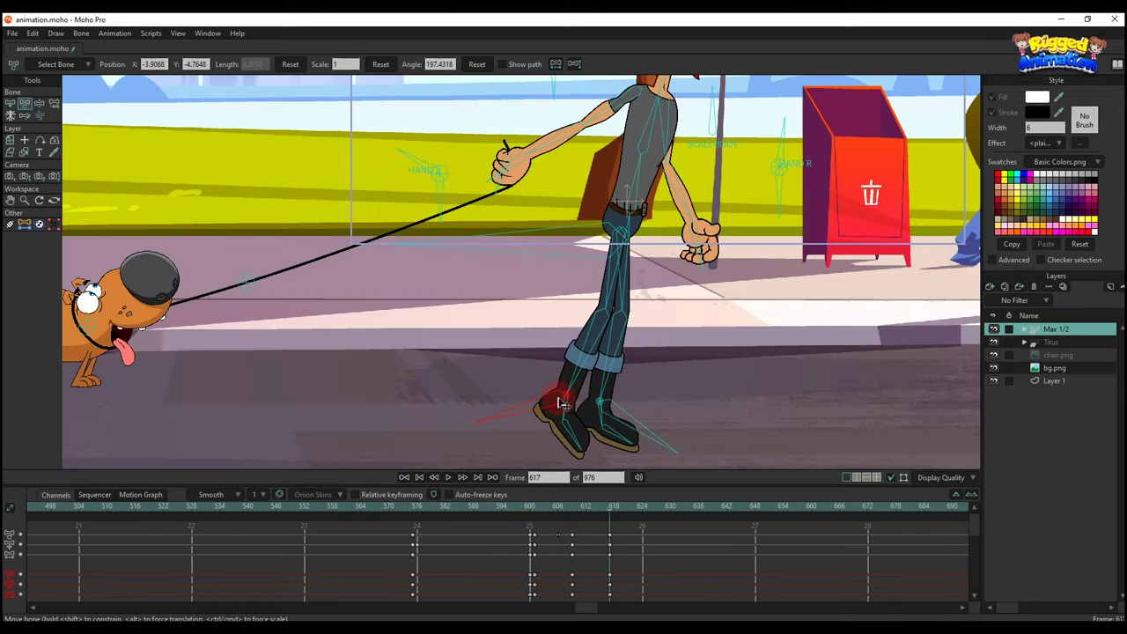
pyautogui.moveTo(608, 235); pyautogui.dragTo(573, 407)
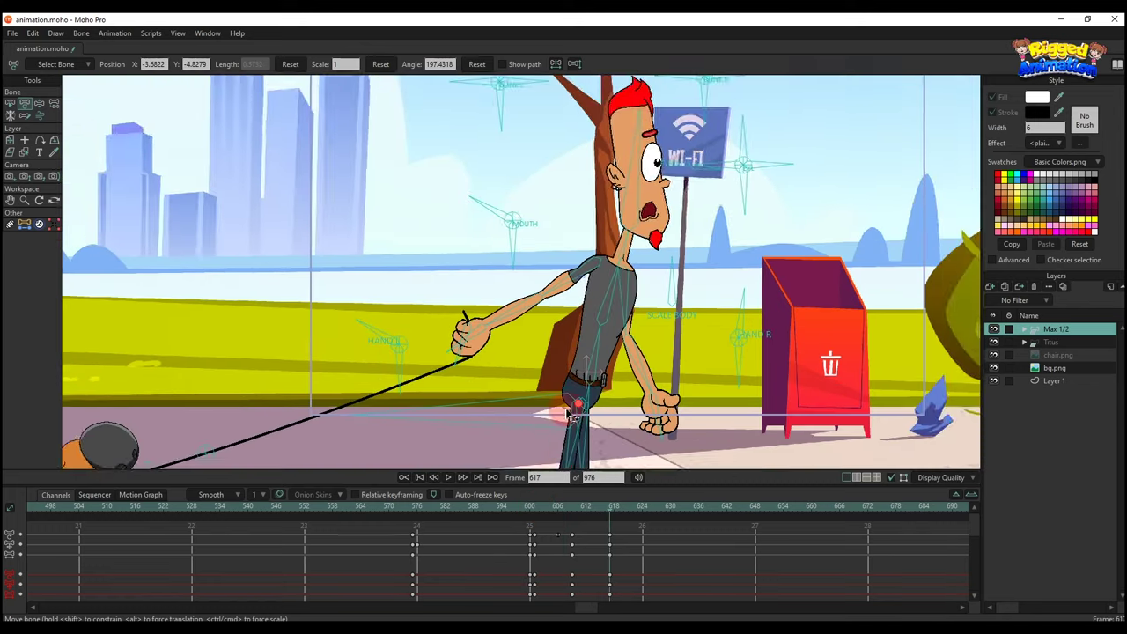
pyautogui.scroll(-1, 616, 330)
pyautogui.moveTo(617, 335); pyautogui.dragTo(591, 355)
pyautogui.press('space')
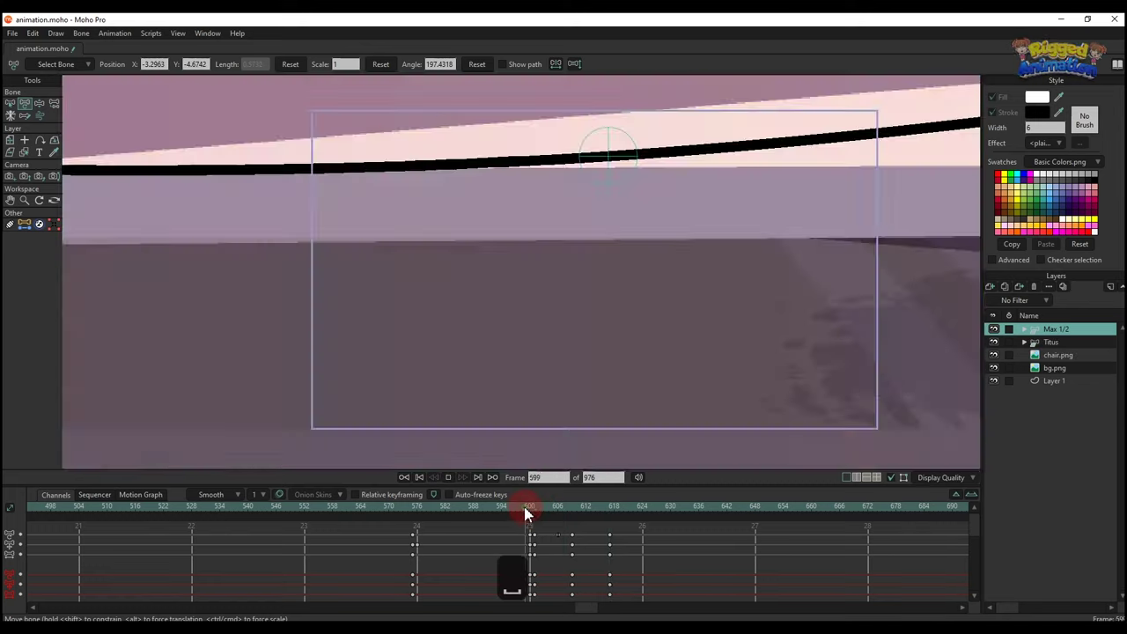
# - At frame 621, bend Max's leash arm in behind his hip, direct his eyes downward, and play back from frame 615
pyautogui.click(627, 508)
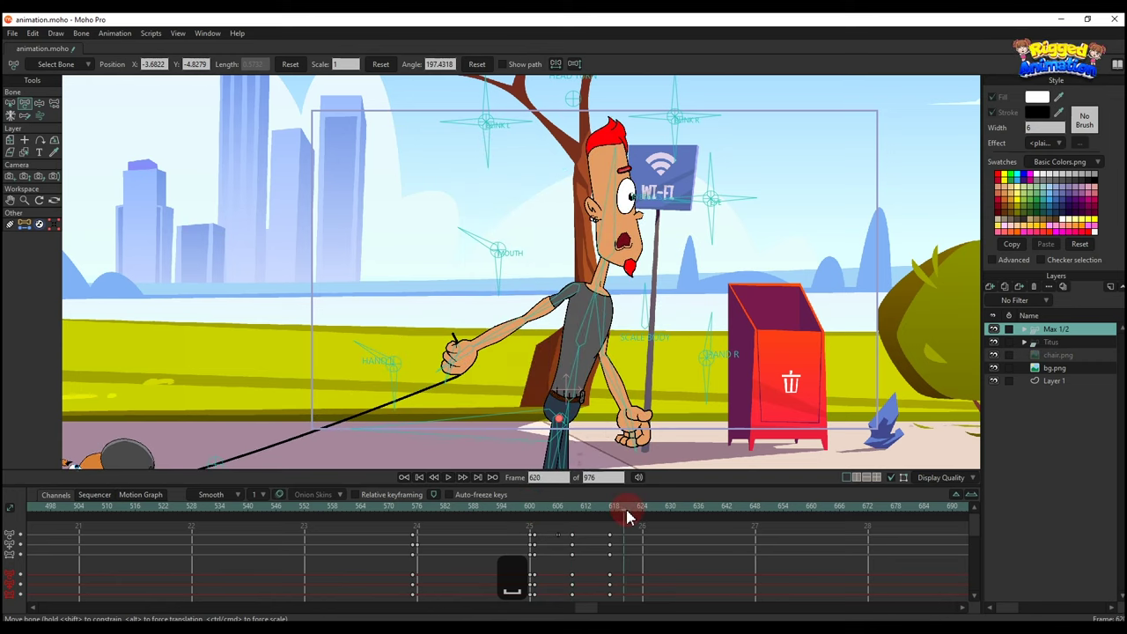
pyautogui.press('t')
pyautogui.moveTo(497, 341); pyautogui.dragTo(556, 332)
pyautogui.scroll(1, 546, 322)
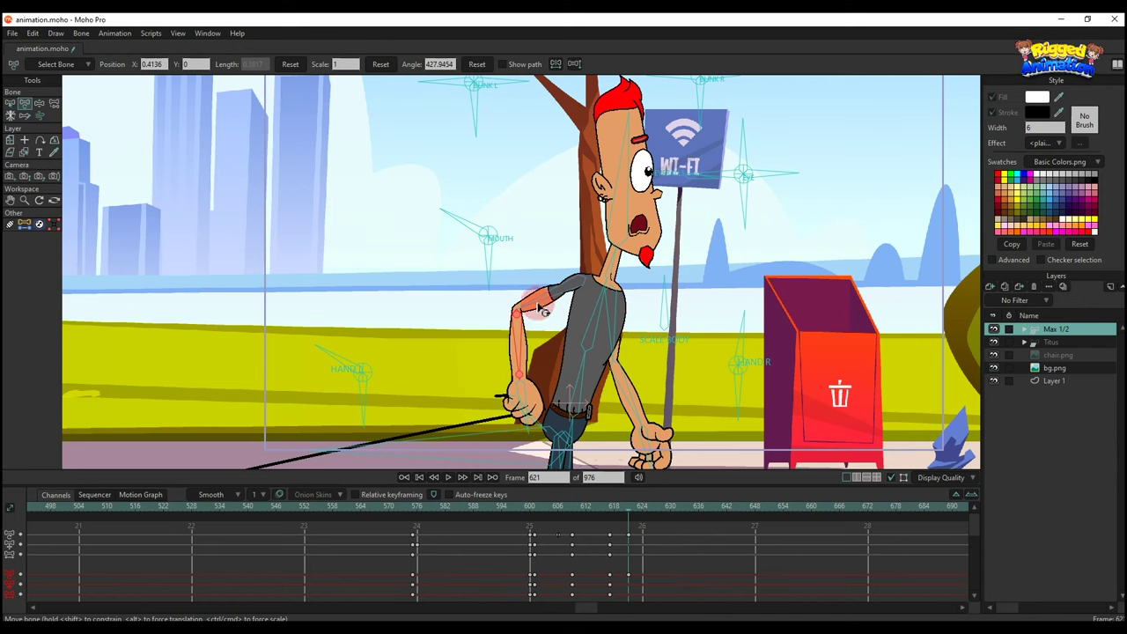
pyautogui.moveTo(598, 186); pyautogui.dragTo(599, 206)
pyautogui.click(696, 200)
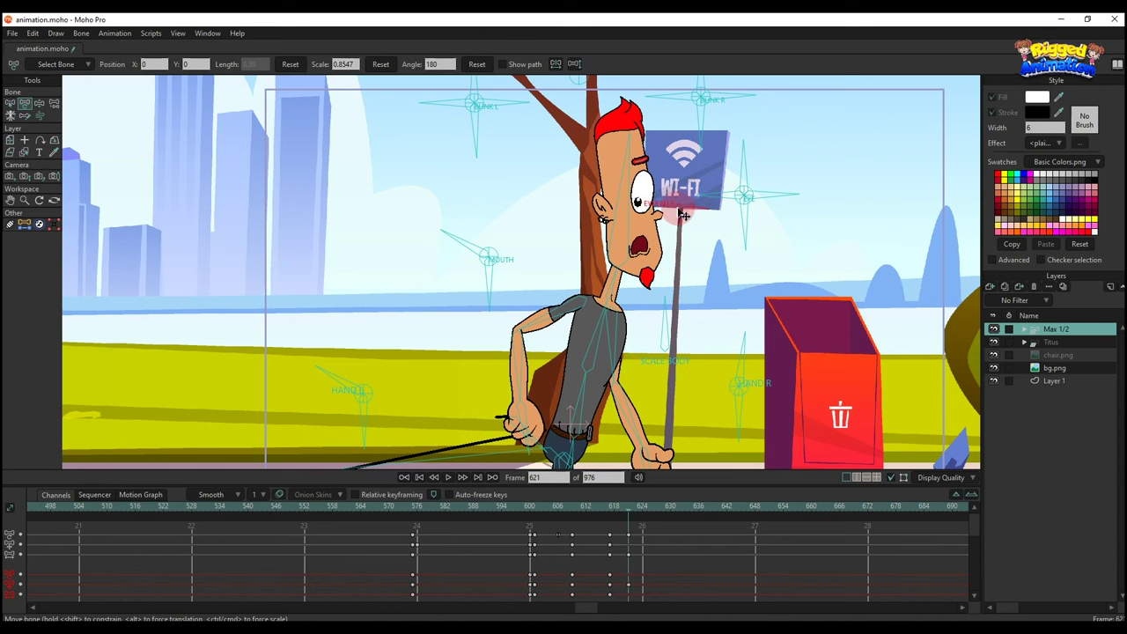
pyautogui.click(602, 505)
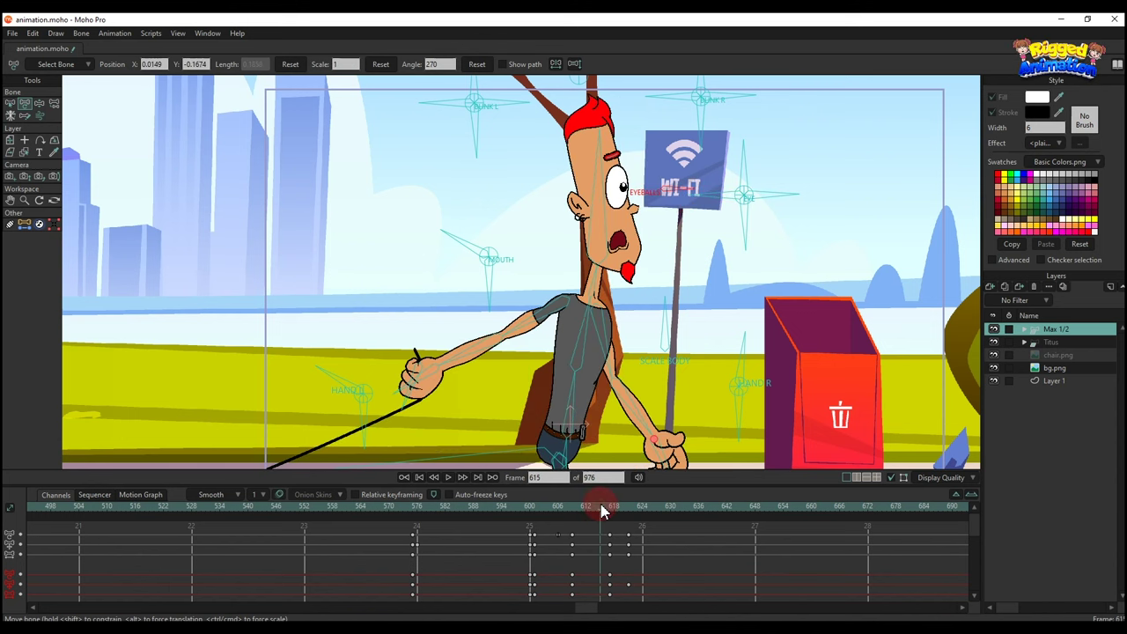
pyautogui.press('space')
pyautogui.press('space')
# - At frame 621, shift Max's hips and torso slightly forward, freeze the pose, and play back from frame 617
pyautogui.click(627, 511)
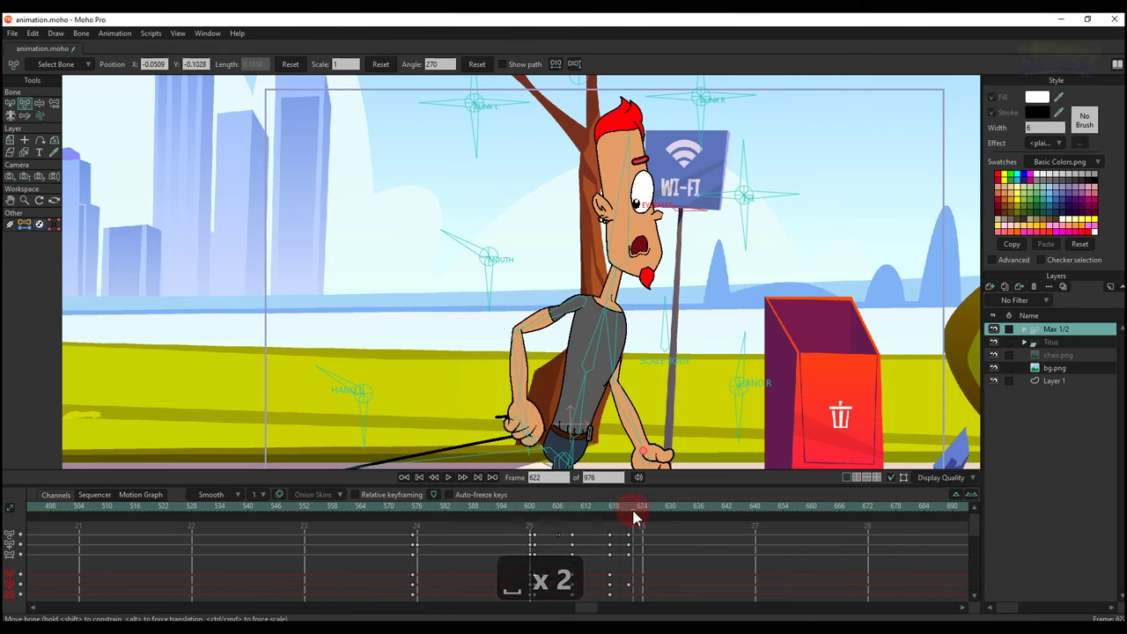
pyautogui.press('t')
pyautogui.click(587, 366)
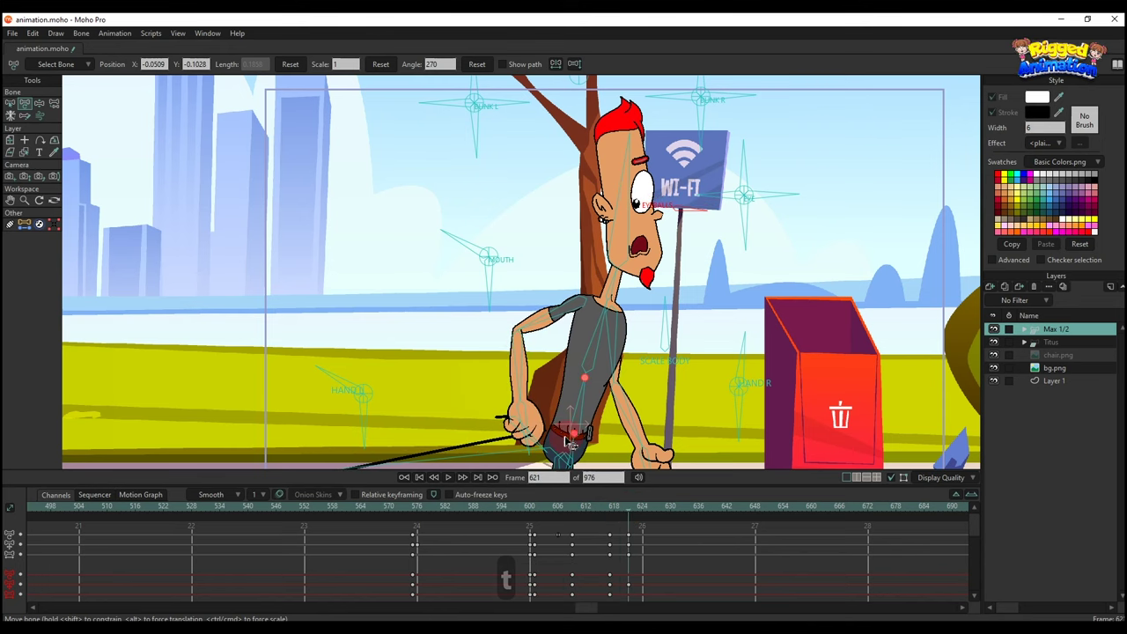
pyautogui.press('z')
pyautogui.moveTo(577, 430); pyautogui.dragTo(568, 467)
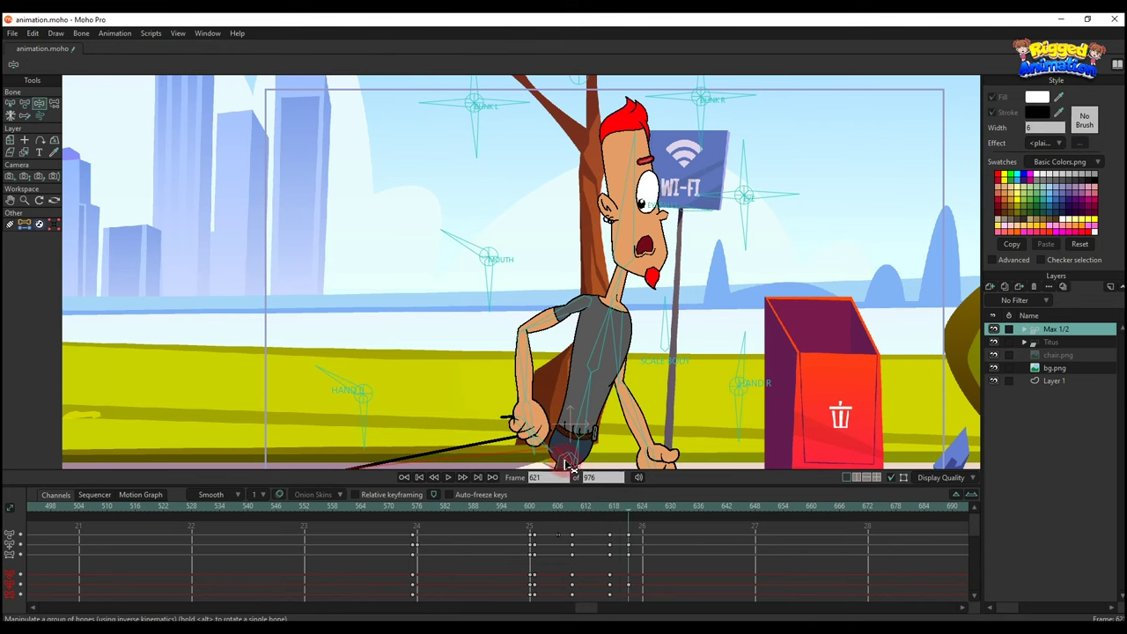
pyautogui.moveTo(614, 515); pyautogui.dragTo(630, 522)
pyautogui.hotkey('ctrl', 'f')
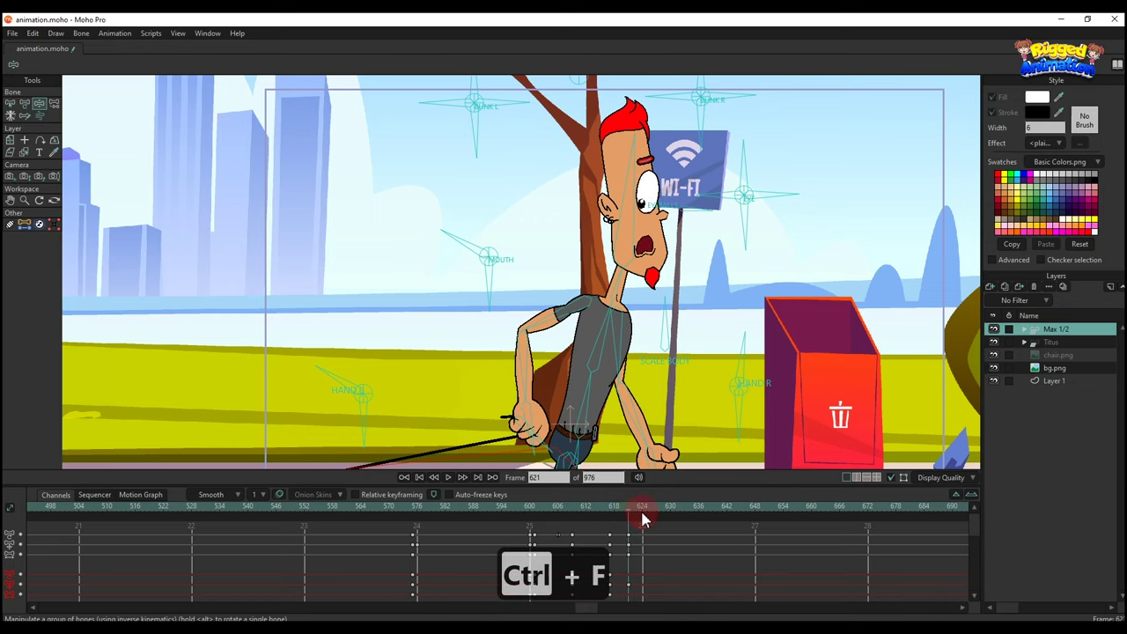
pyautogui.press('space')
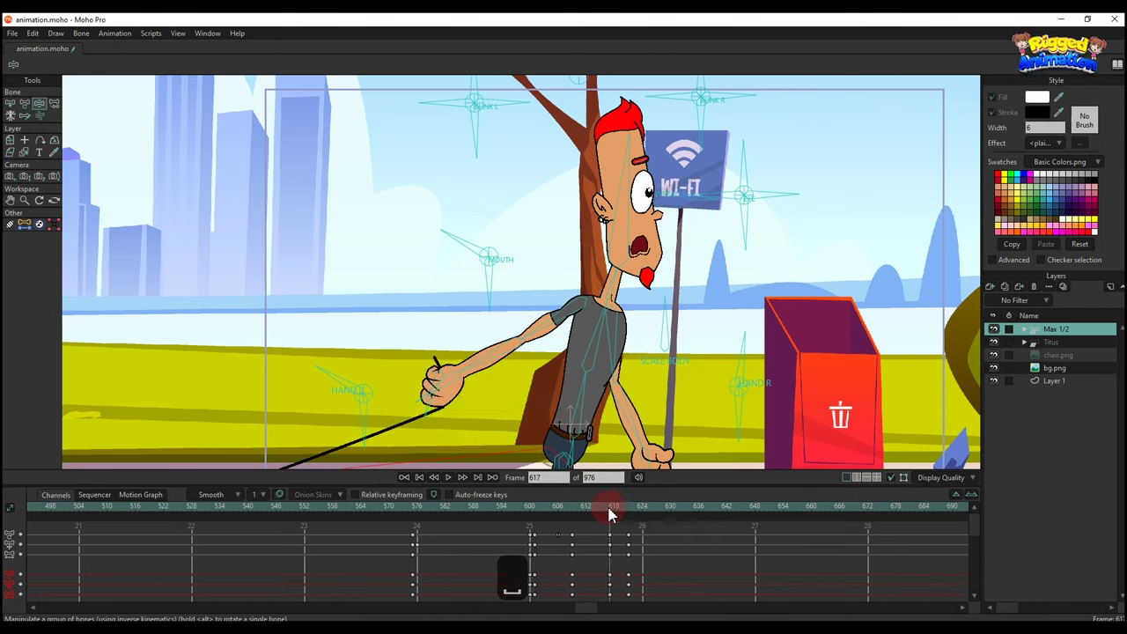
pyautogui.press('space')
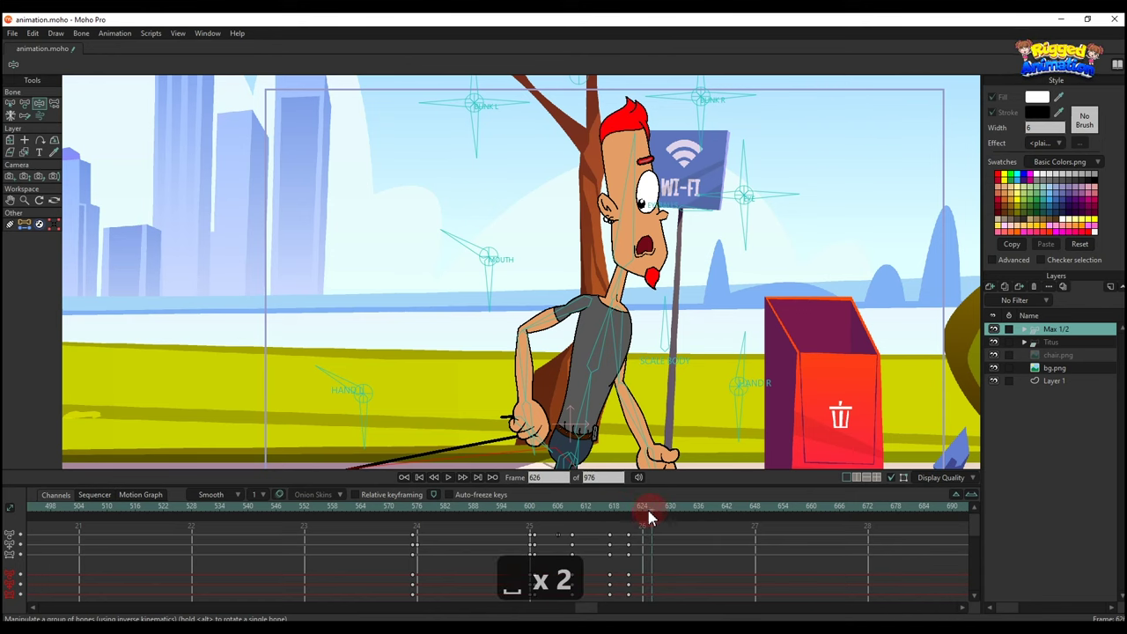
# - At frame 625, extend Max's leash arm back toward the dog and shift his body slightly back
pyautogui.click(648, 517)
pyautogui.press('t')
pyautogui.moveTo(539, 416); pyautogui.dragTo(502, 375)
pyautogui.moveTo(544, 331); pyautogui.dragTo(545, 333)
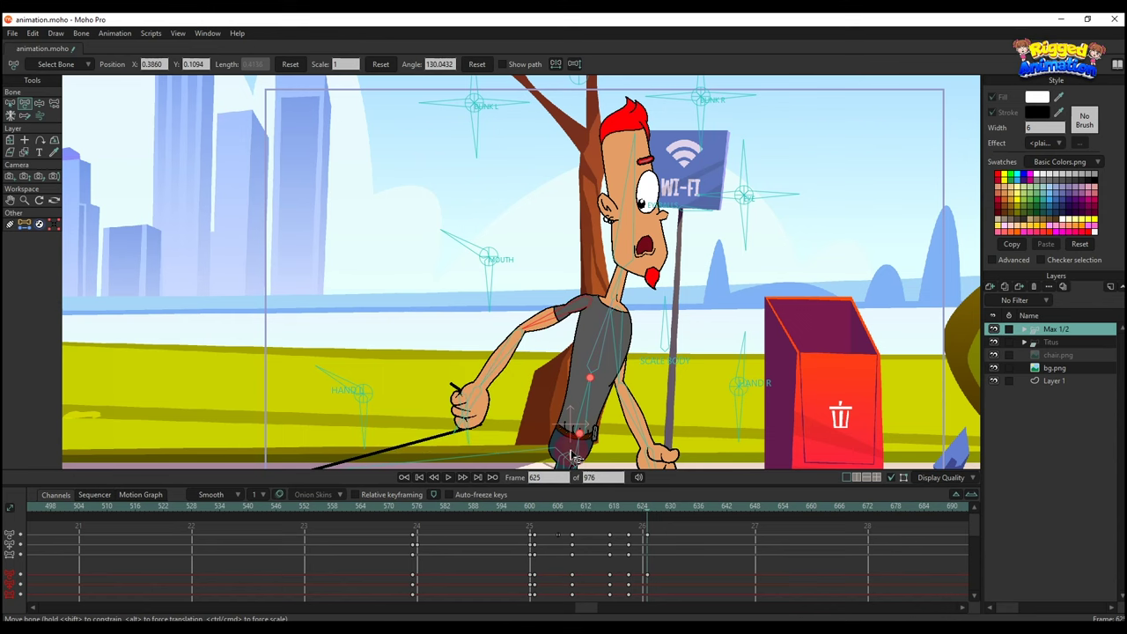
pyautogui.moveTo(548, 464); pyautogui.dragTo(568, 455)
pyautogui.press('z')
# - Refine Max's free arm at frames 621 and 625, and scrub back to frame 617 to check the pull
pyautogui.moveTo(647, 513); pyautogui.dragTo(630, 527)
pyautogui.press('t')
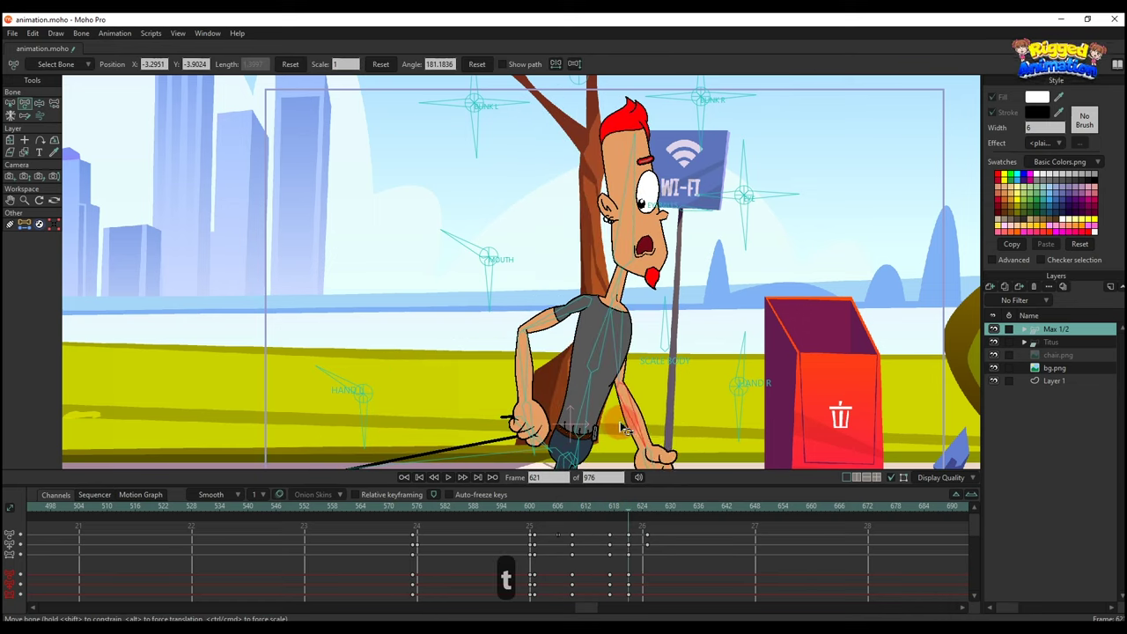
pyautogui.click(648, 509)
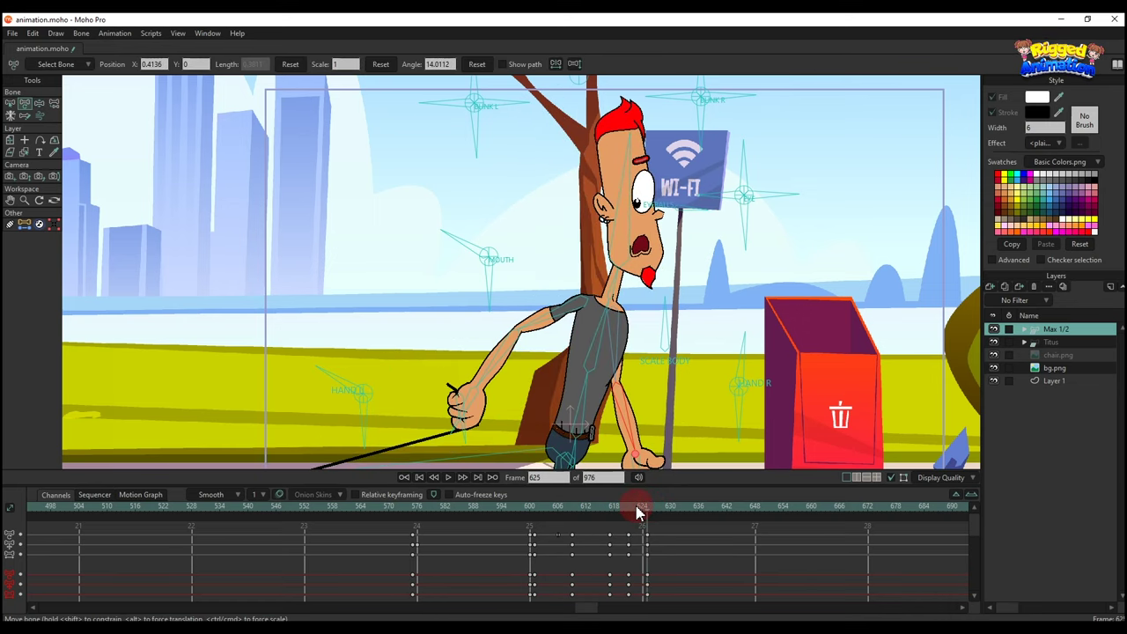
pyautogui.moveTo(623, 513); pyautogui.dragTo(610, 512)
pyautogui.click(647, 515)
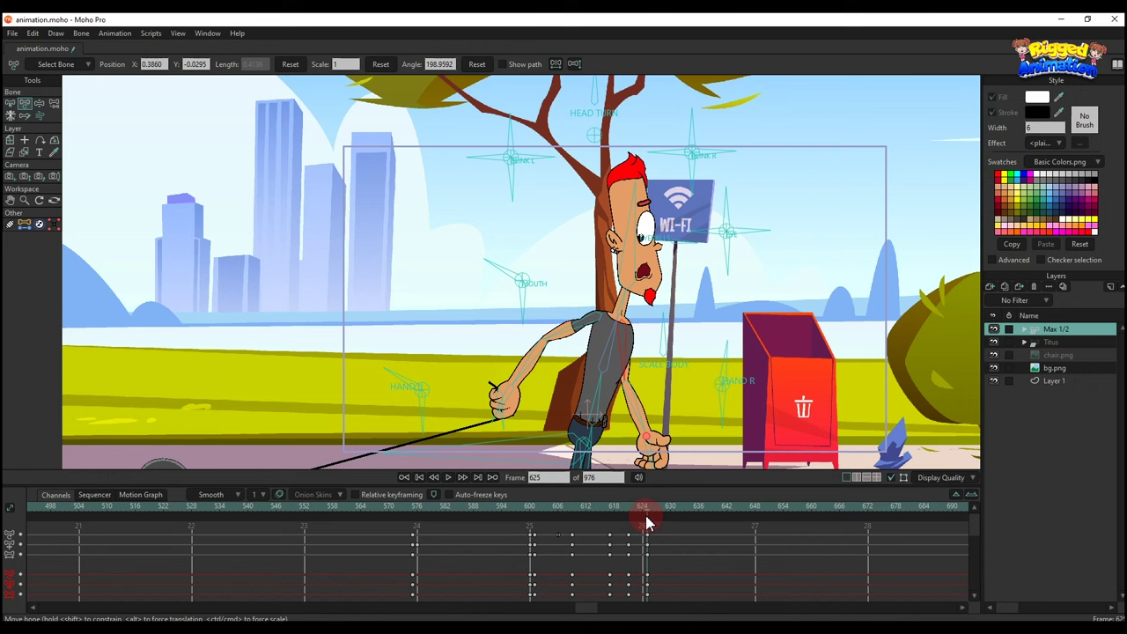
# - Copy all of Max's keys at frames 621 and 625, paste them at frame 629, and play back the repeated pull
pyautogui.scroll(-1, 627, 562)
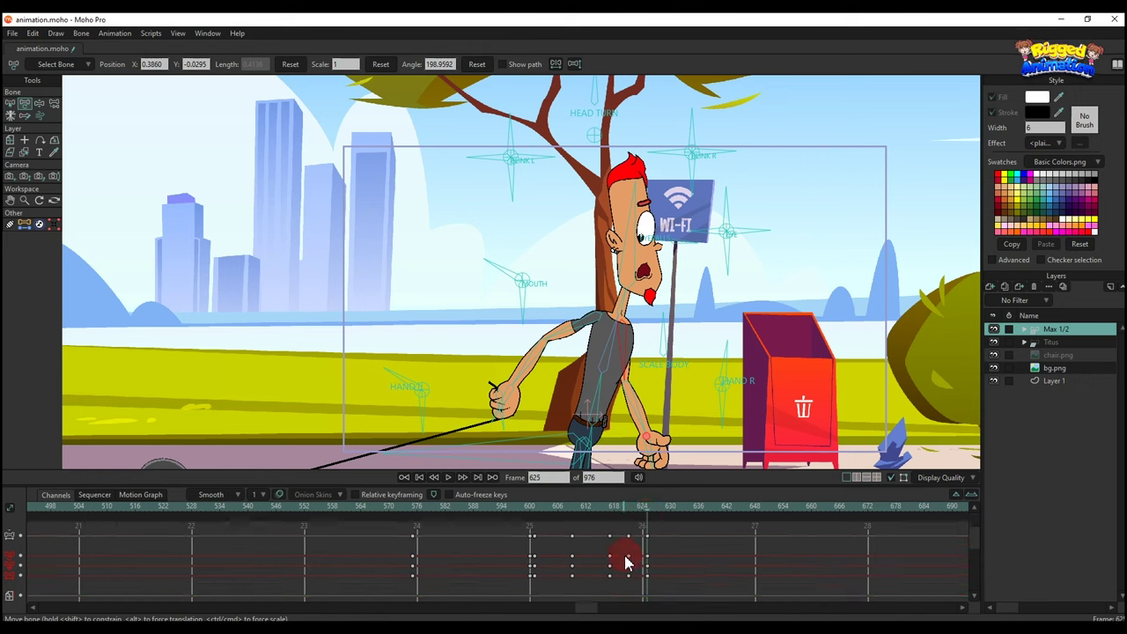
pyautogui.scroll(-1, 627, 561)
pyautogui.moveTo(637, 566); pyautogui.dragTo(628, 487)
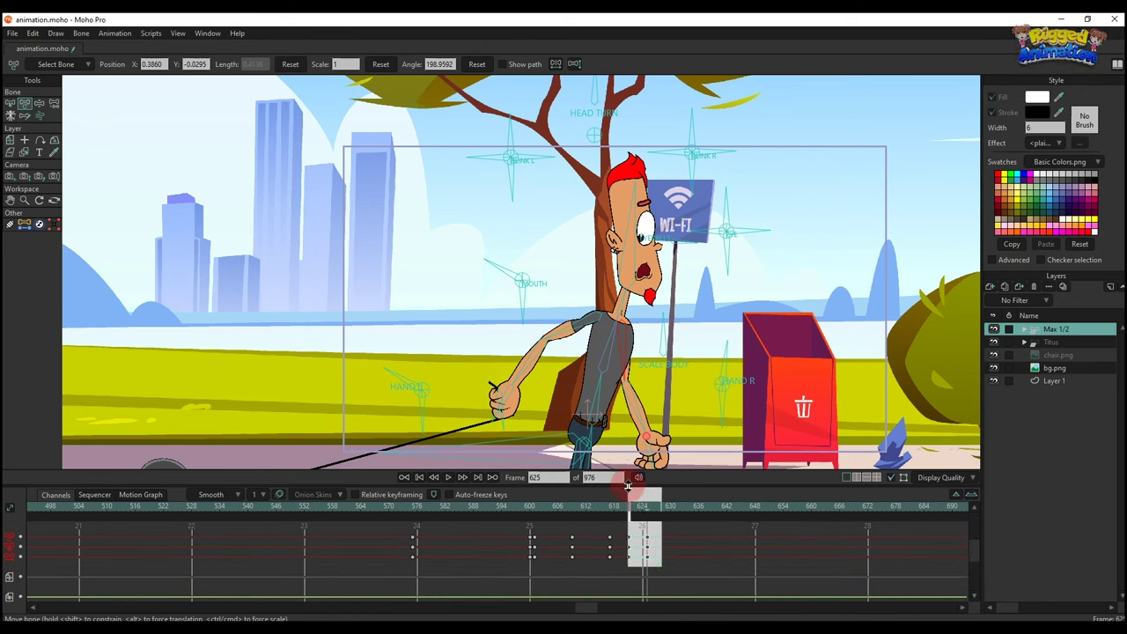
pyautogui.hotkey('ctrl', 'c')
pyautogui.click(667, 517)
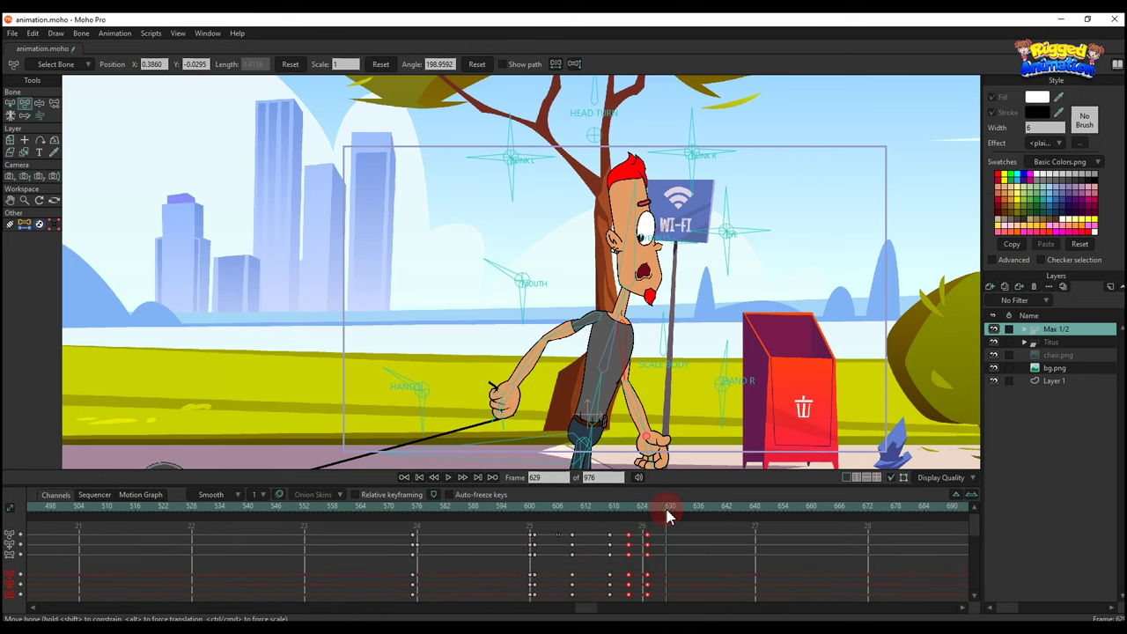
pyautogui.hotkey('ctrl', 'v')
pyautogui.moveTo(676, 518); pyautogui.dragTo(611, 514)
pyautogui.press('space')
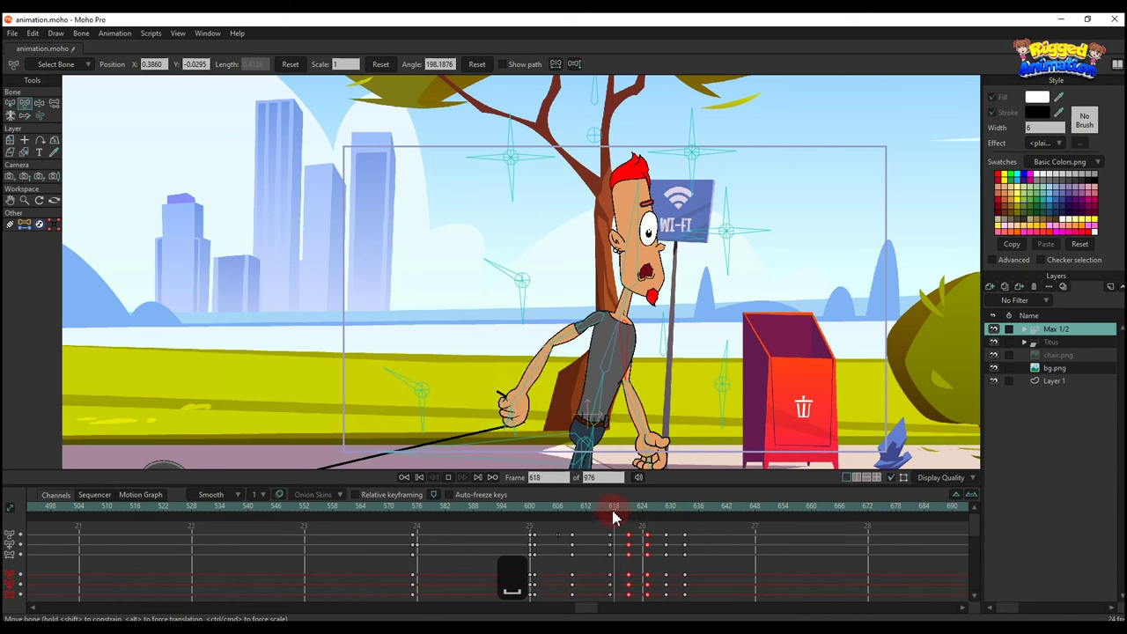
# - Paste the copied pull keys again at frame 637 and play back the motion from about frame 600
pyautogui.click(703, 508)
pyautogui.hotkey('ctrl', 'v')
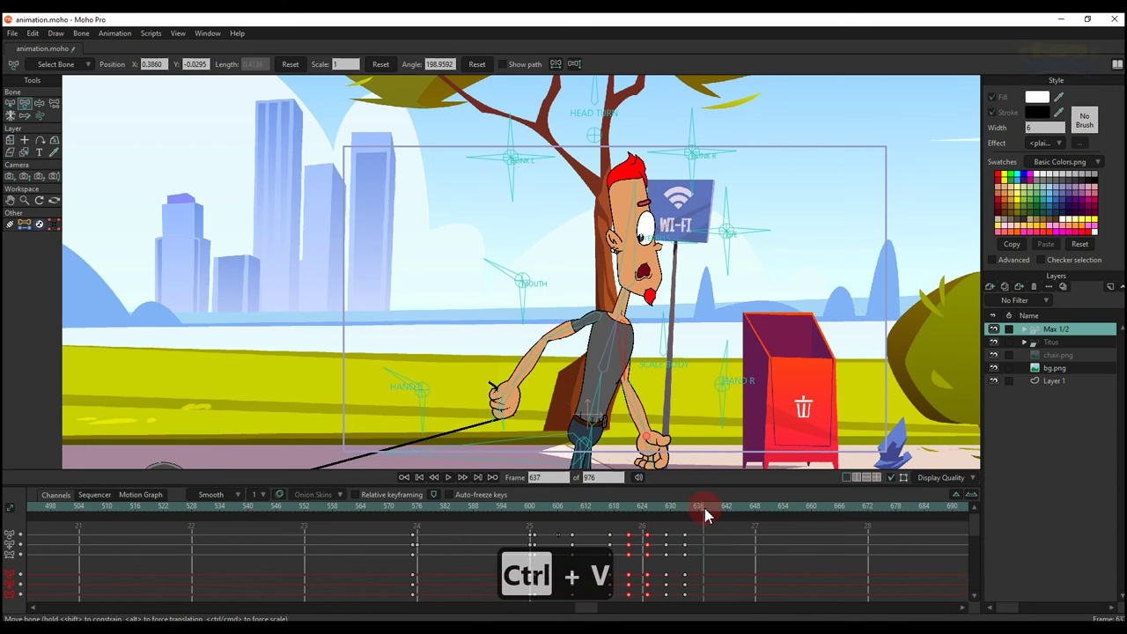
pyautogui.click(539, 511)
pyautogui.press('space')
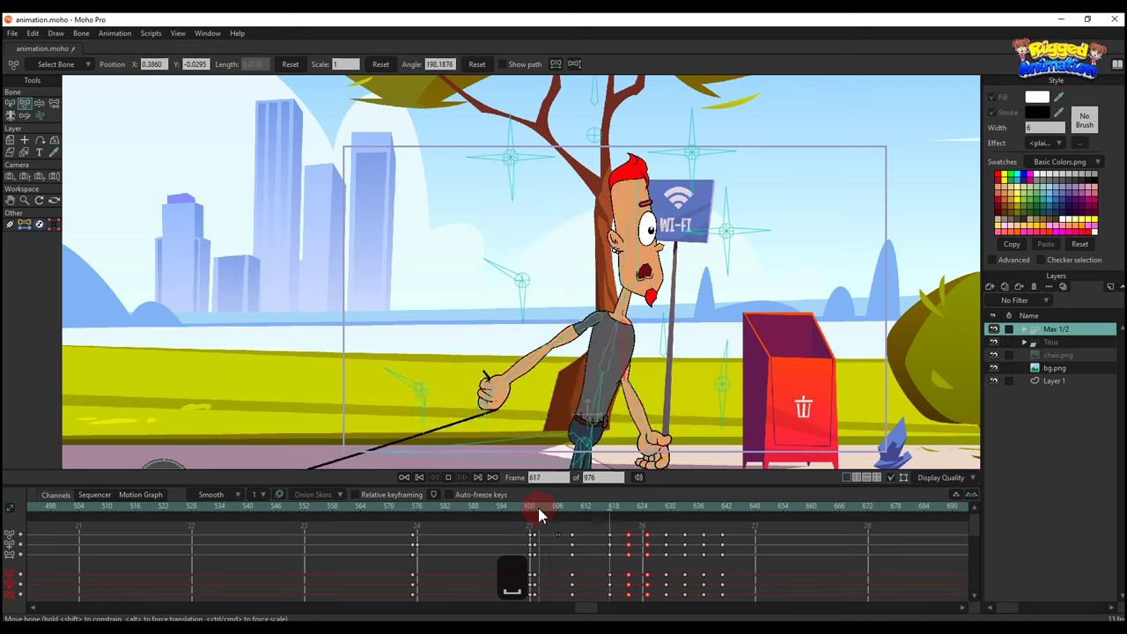
pyautogui.press('space')
pyautogui.press('space')
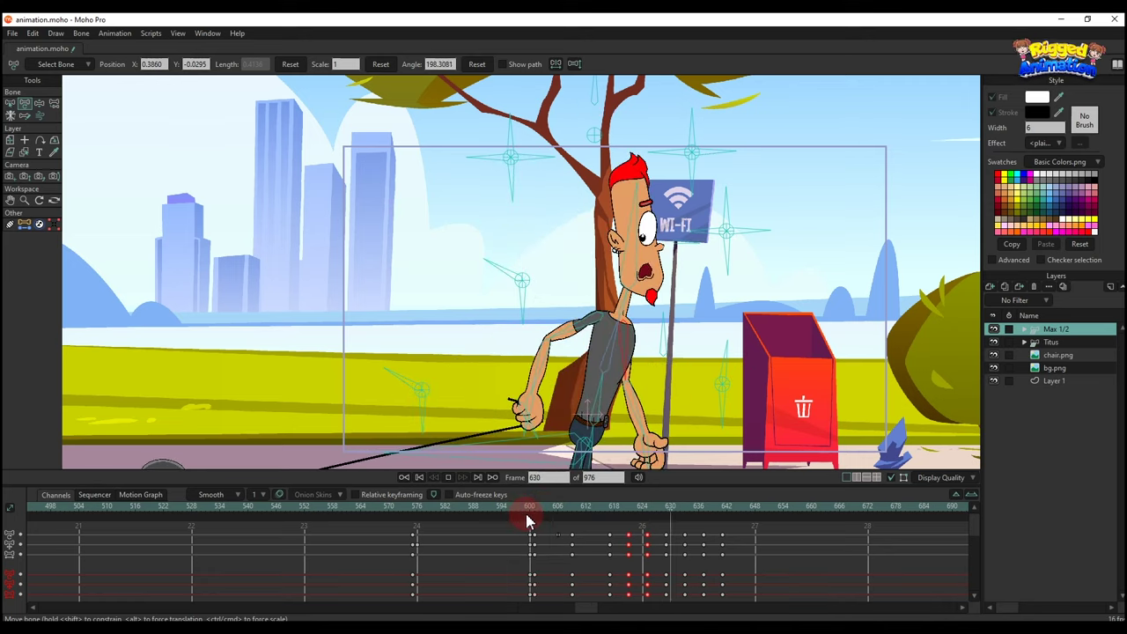
pyautogui.press('space')
# - Delete Max's last column of keys at frame 641 and play back the shot from before frame 600
pyautogui.click(700, 509)
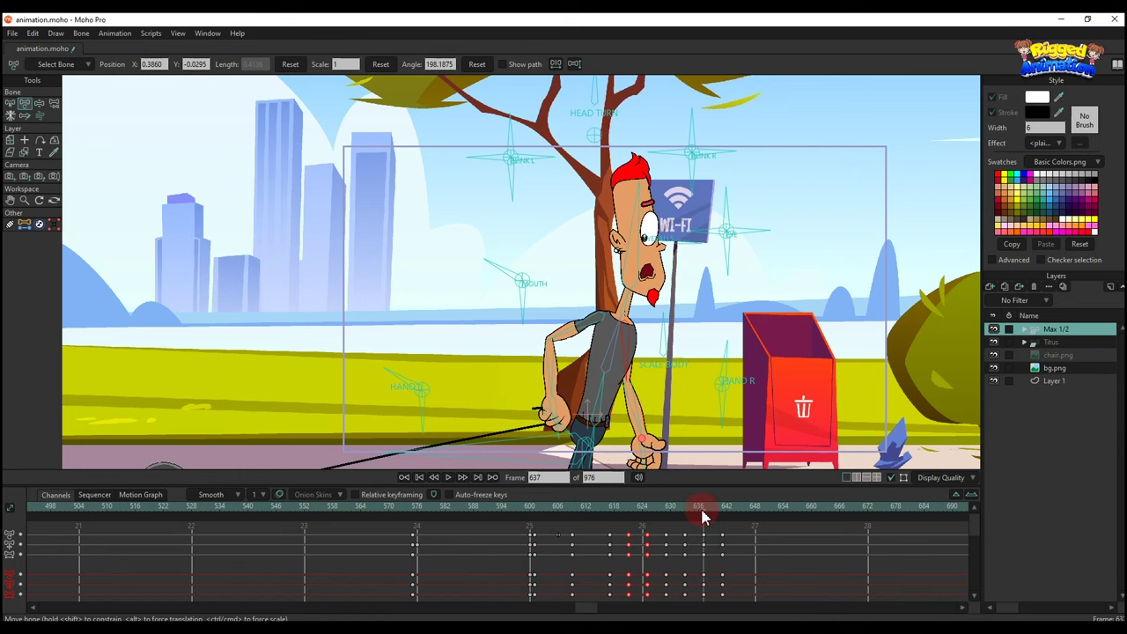
pyautogui.click(722, 534)
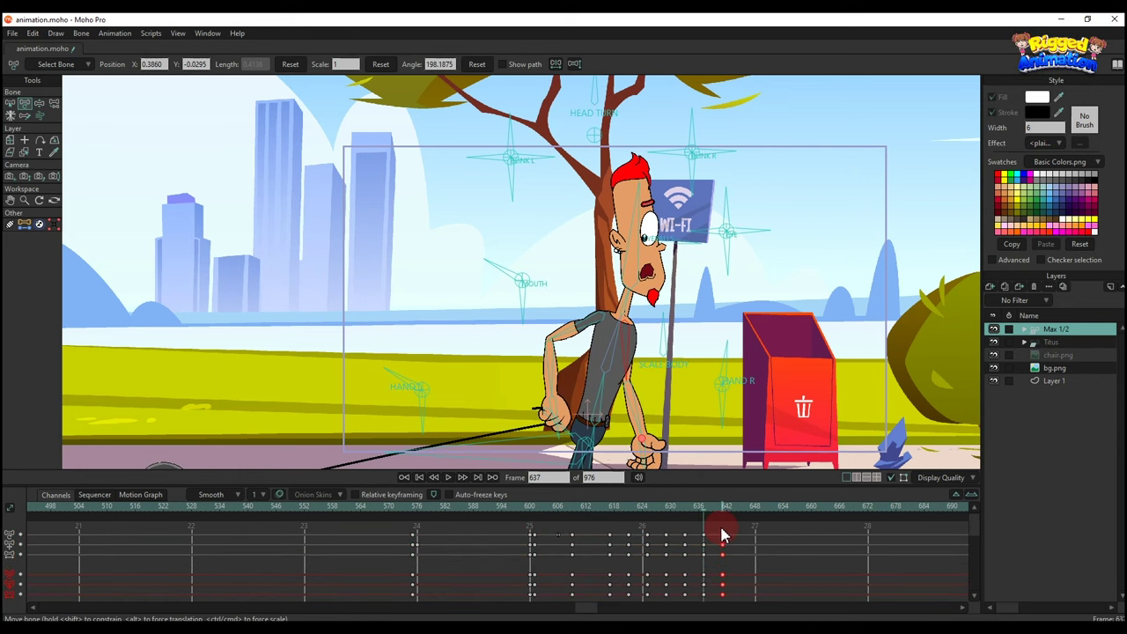
pyautogui.press('BackSpace')
pyautogui.click(515, 509)
pyautogui.press('space')
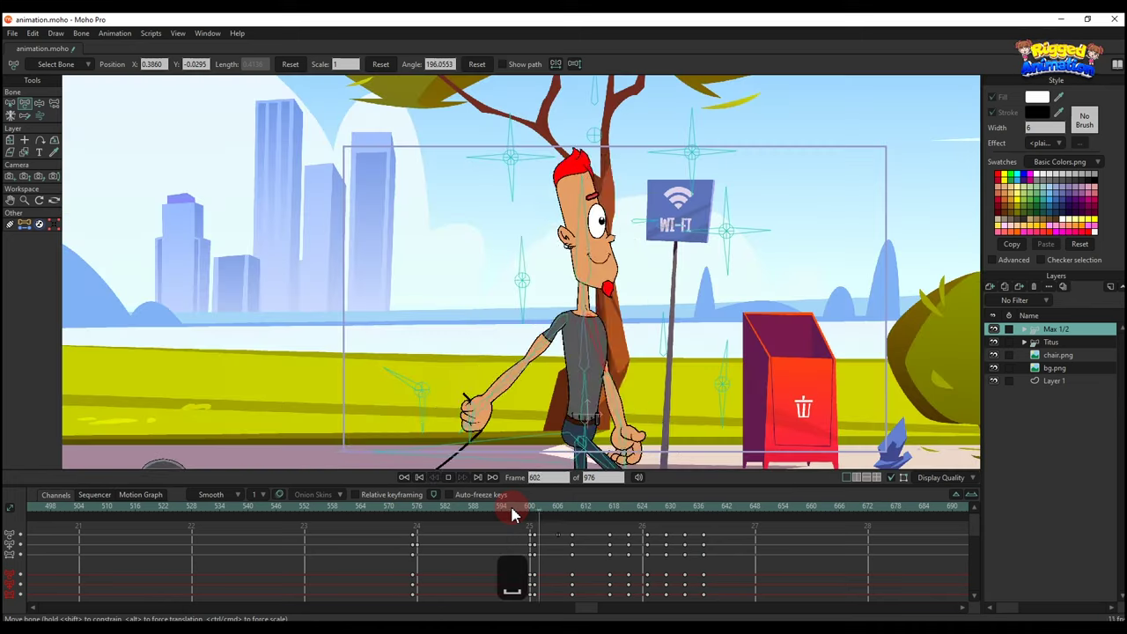
pyautogui.press('space')
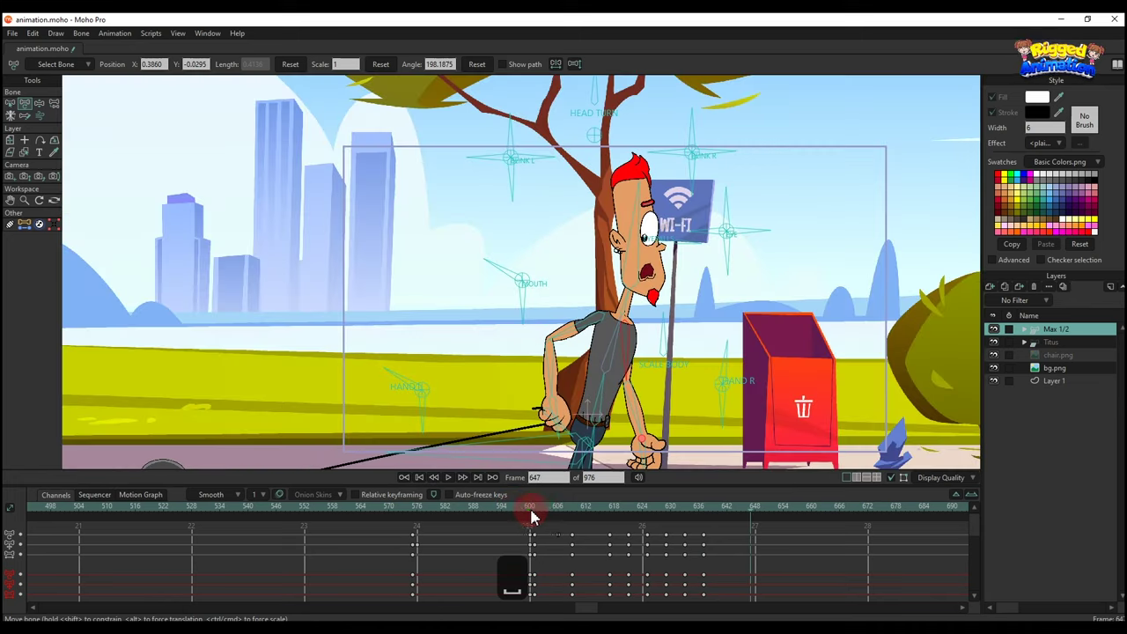
# - Shift Max's keys after frame 621 ten frames later so they start at frame 635, and paste a copy of the frame 621 keys at frame 631
pyautogui.moveTo(532, 518); pyautogui.dragTo(631, 530)
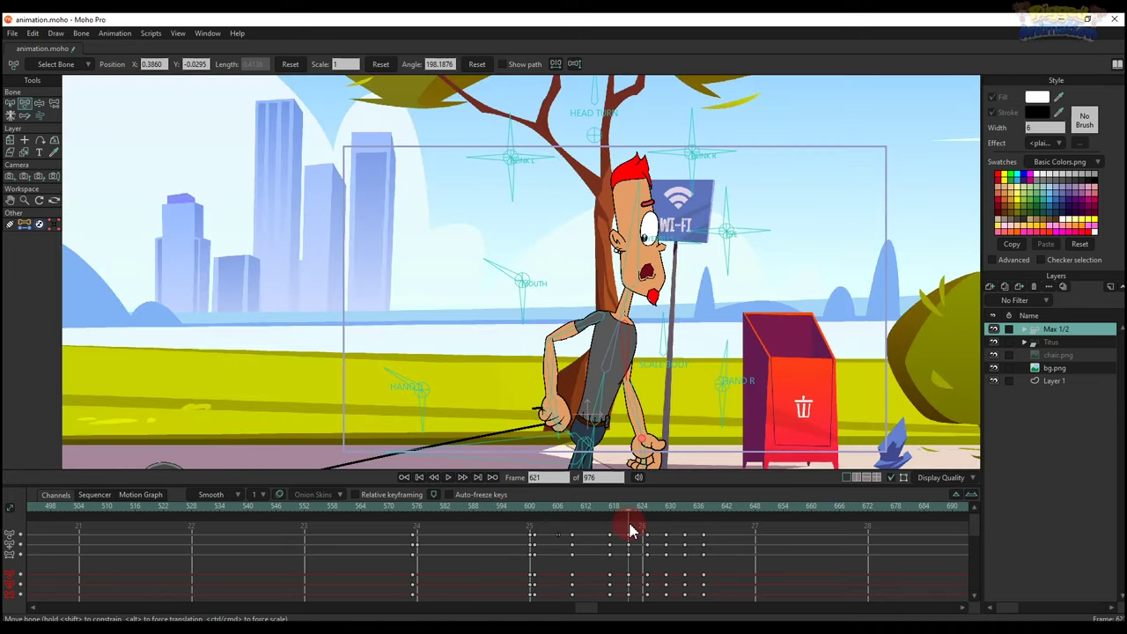
pyautogui.moveTo(727, 554); pyautogui.dragTo(652, 490)
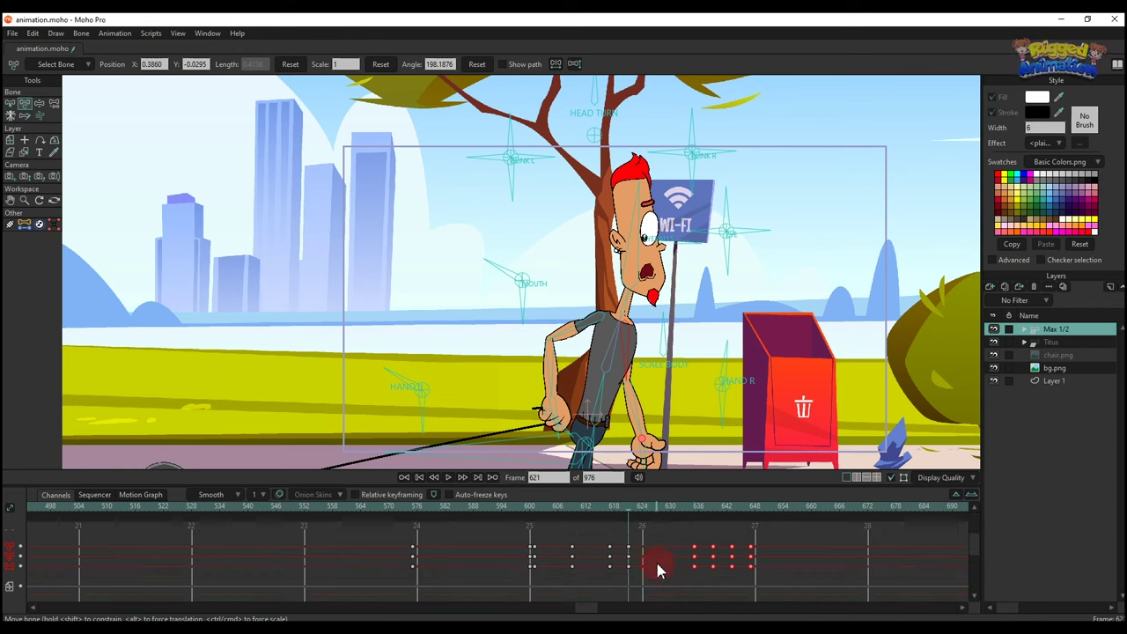
pyautogui.moveTo(651, 572); pyautogui.dragTo(620, 485)
pyautogui.hotkey('ctrl', 'c')
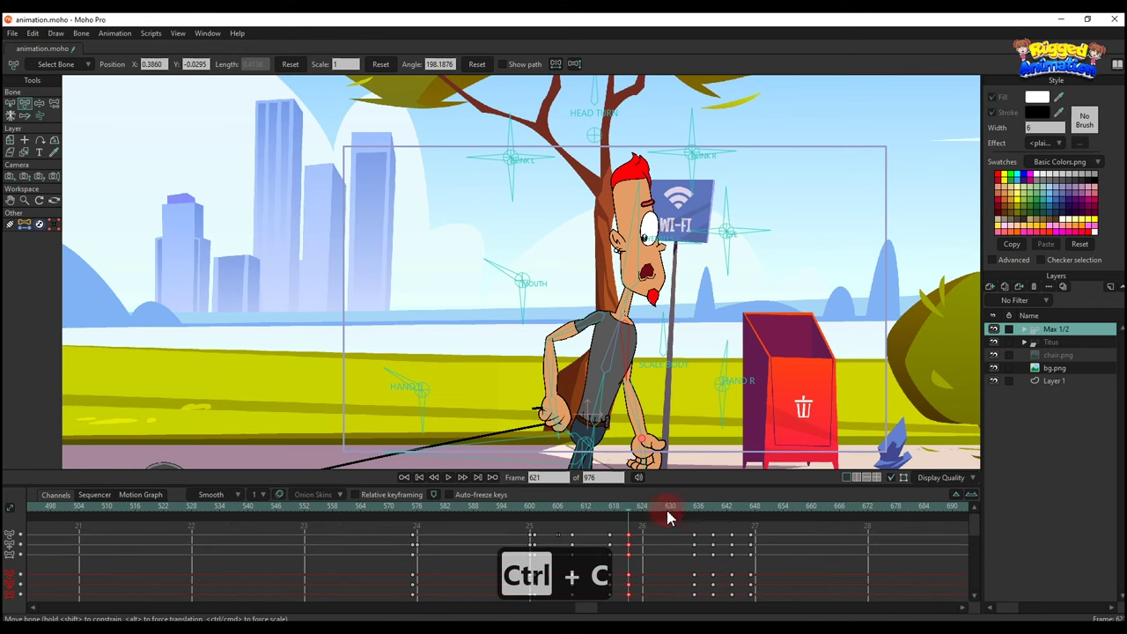
pyautogui.moveTo(668, 517); pyautogui.dragTo(676, 516)
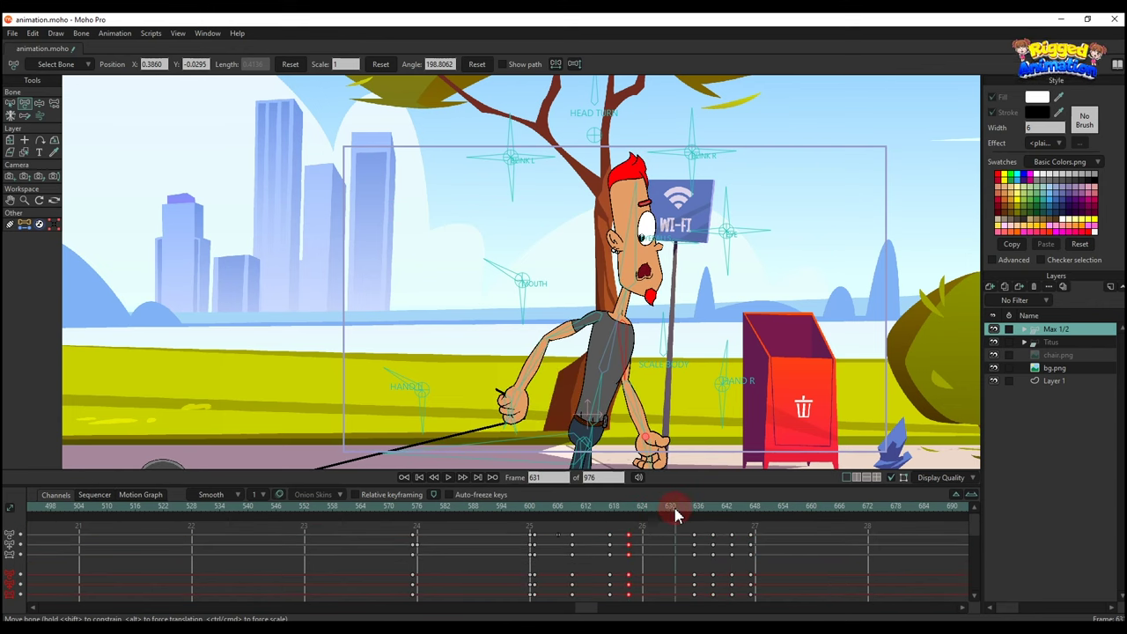
pyautogui.hotkey('ctrl', 'v')
# - Play back Max's retimed leash pull twice, from about frames 612 and 606
pyautogui.click(588, 513)
pyautogui.press('space')
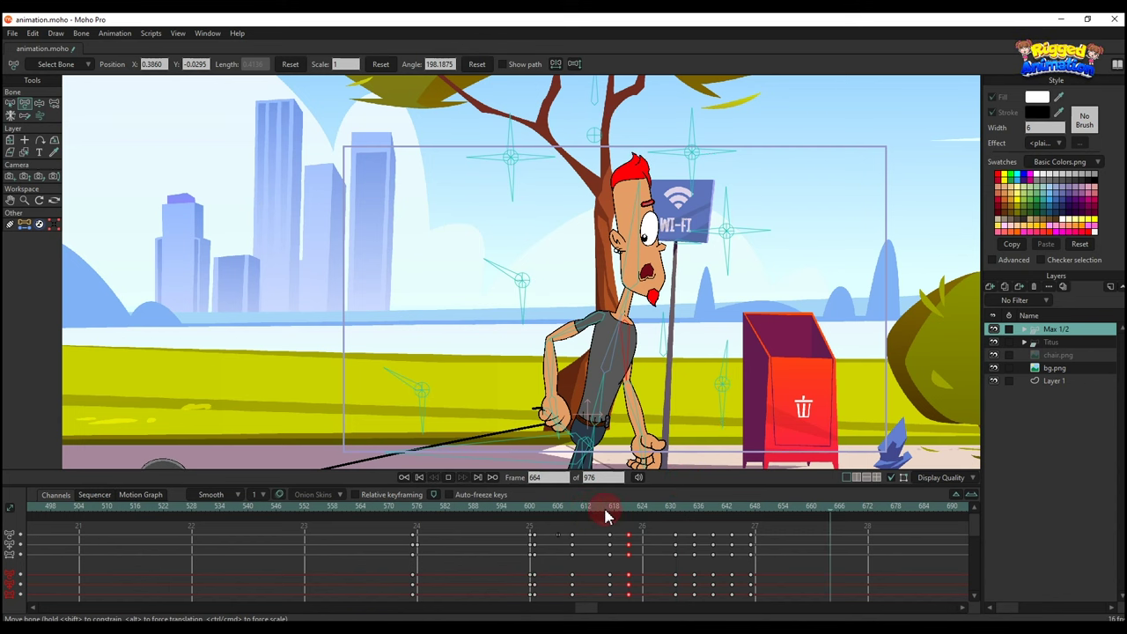
pyautogui.press('space')
pyautogui.click(558, 512)
pyautogui.press('space')
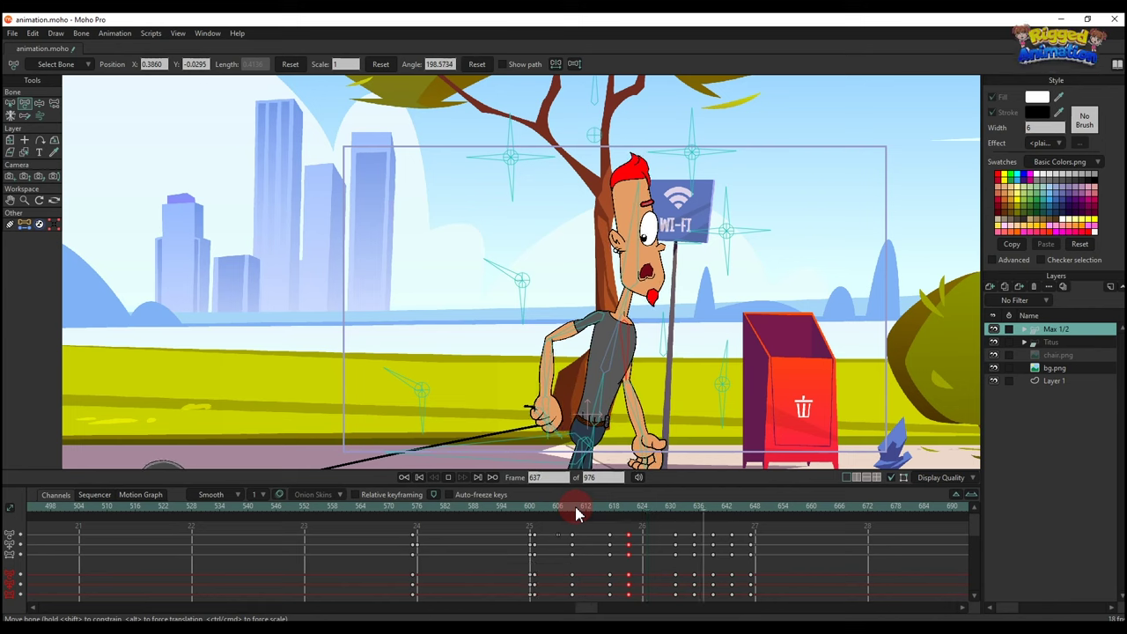
pyautogui.press('space')
# - Key the current camera framing at frame 651 and switch to a wide framing showing Max and the dog at frame 652
pyautogui.click(770, 519)
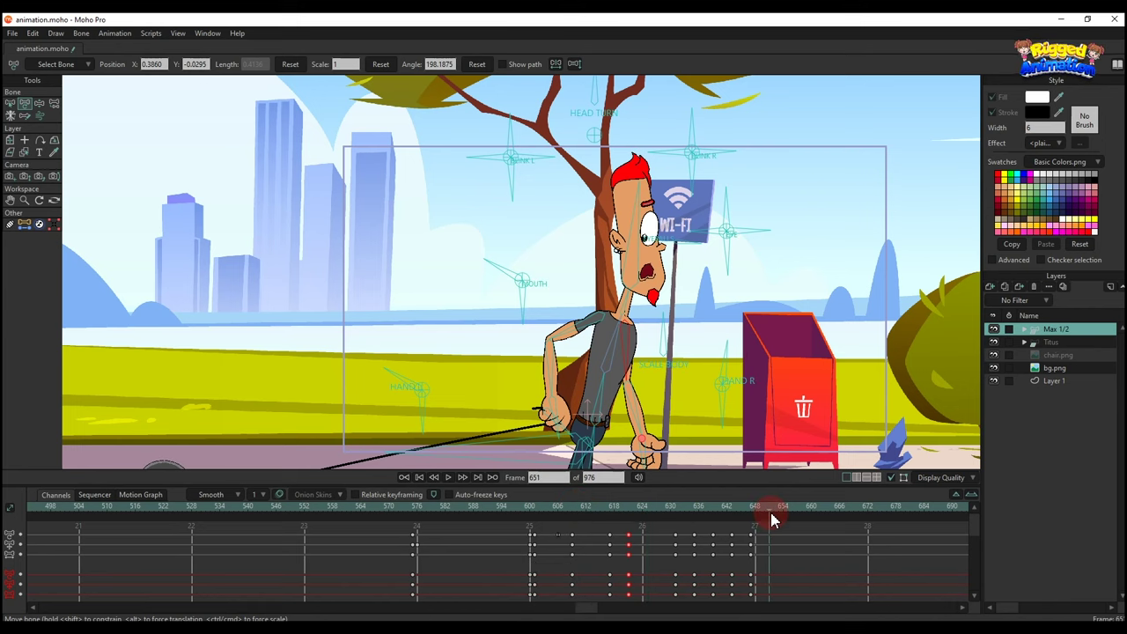
pyautogui.press('4')
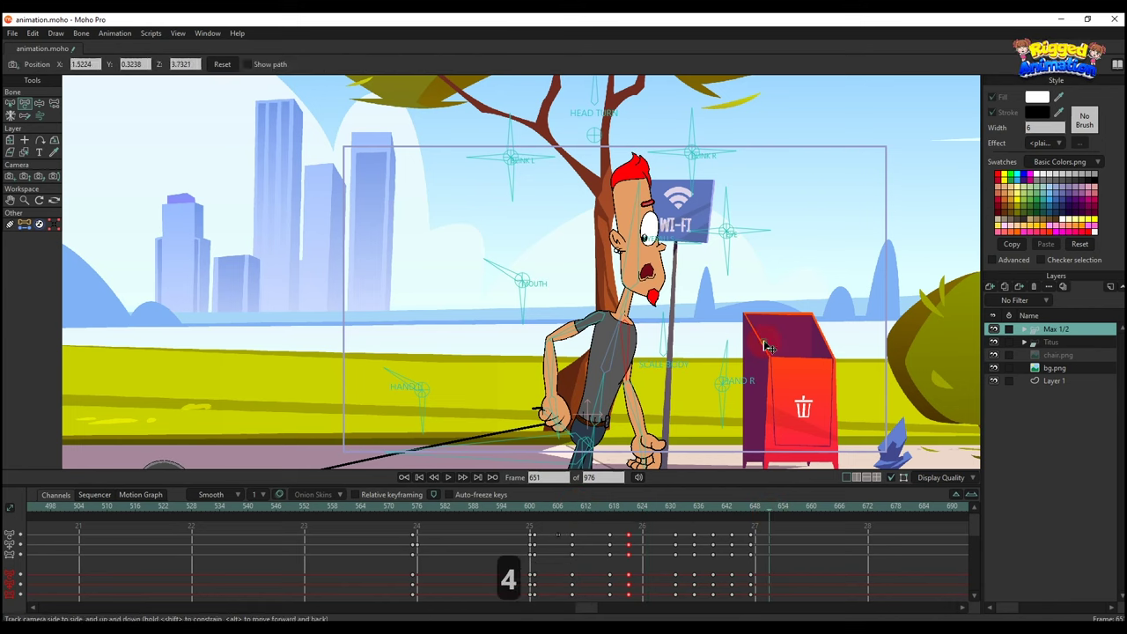
pyautogui.press('5')
pyautogui.press('4')
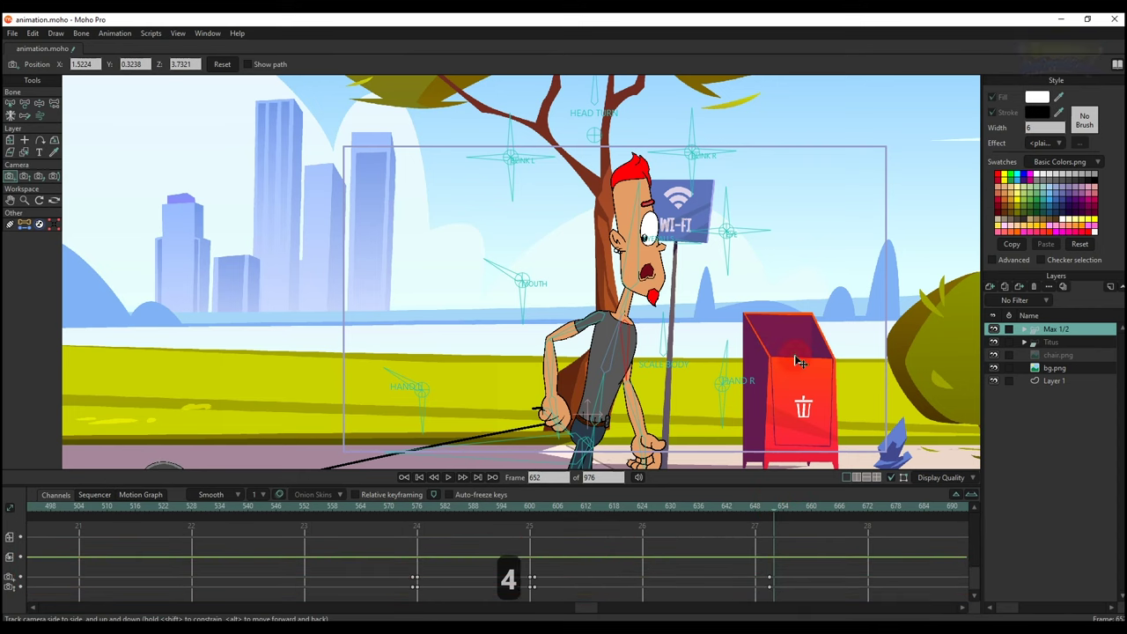
pyautogui.press('5')
pyautogui.press('5')
pyautogui.moveTo(786, 370); pyautogui.dragTo(741, 274)
pyautogui.press('4')
pyautogui.press('5')
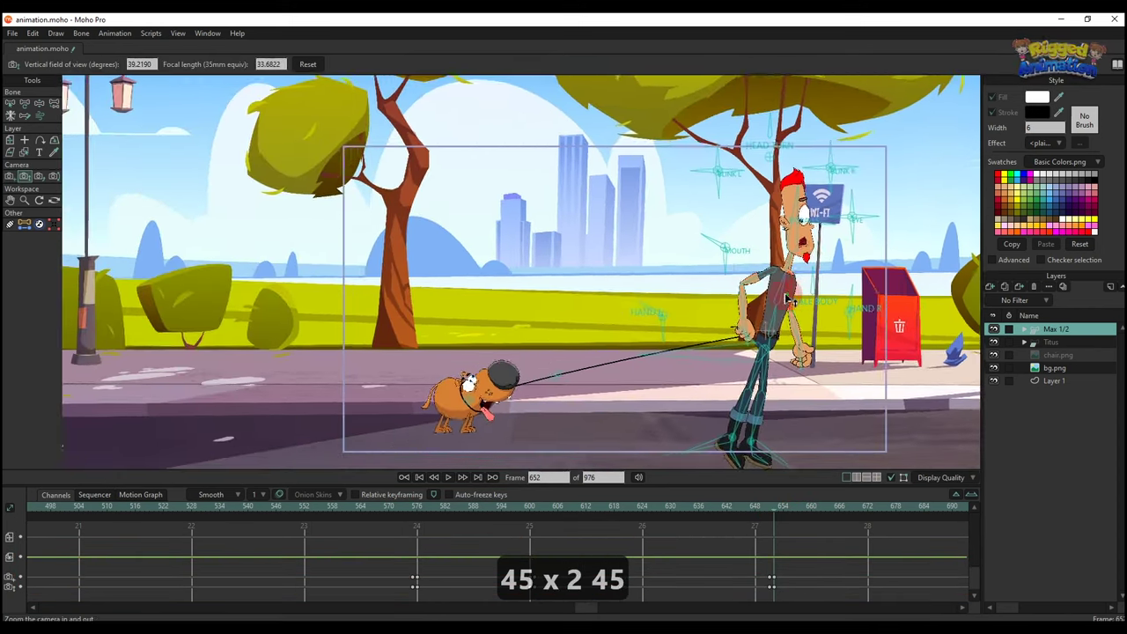
pyautogui.press('4')
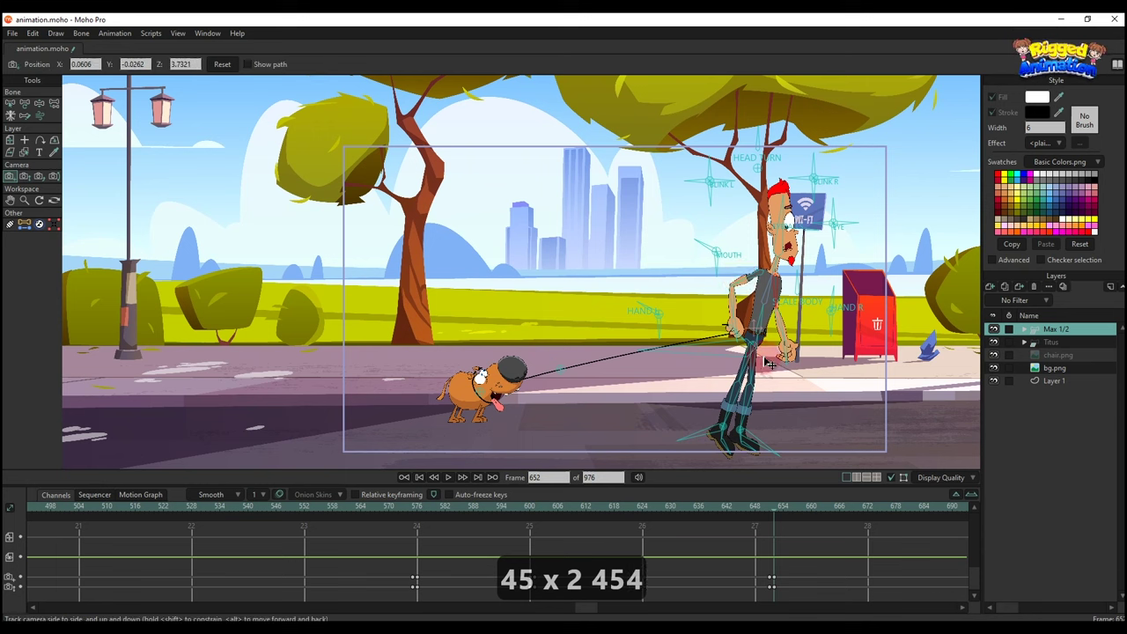
pyautogui.scroll(1, 796, 529)
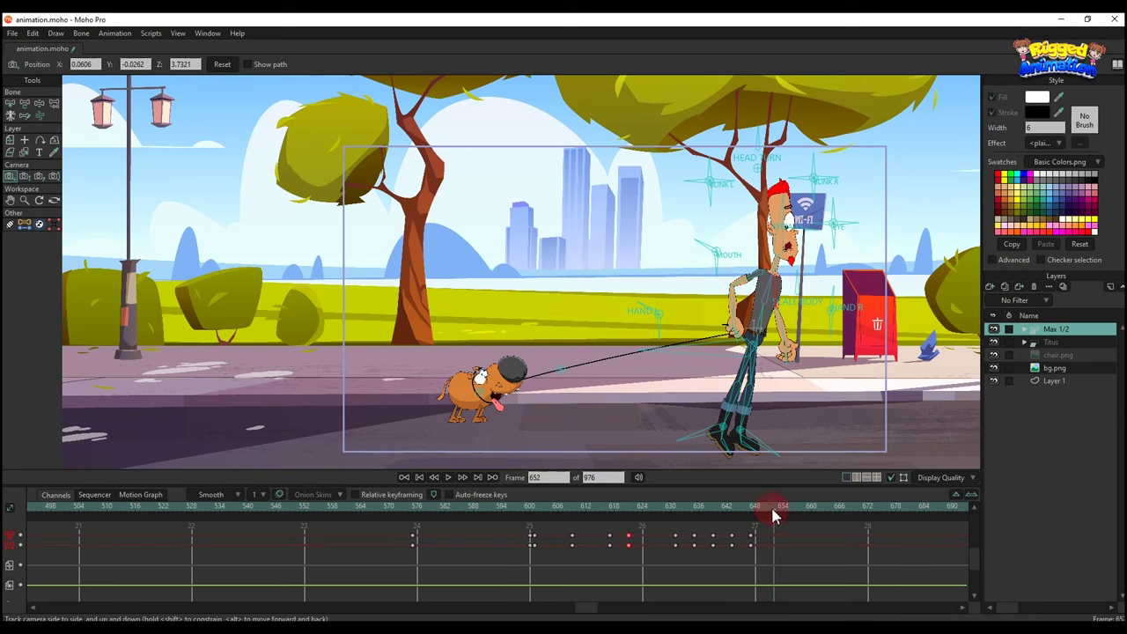
# - Hold Max's bone and layer keys at frame 651, and flip his layer horizontally at frame 652
pyautogui.click(771, 515)
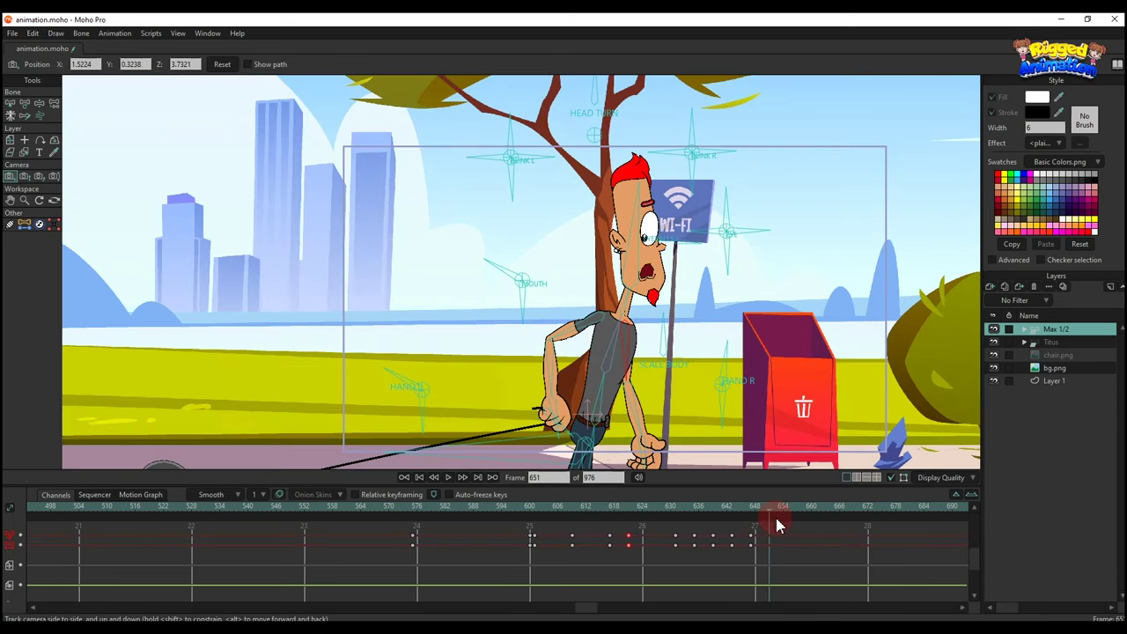
pyautogui.scroll(-1, 773, 519)
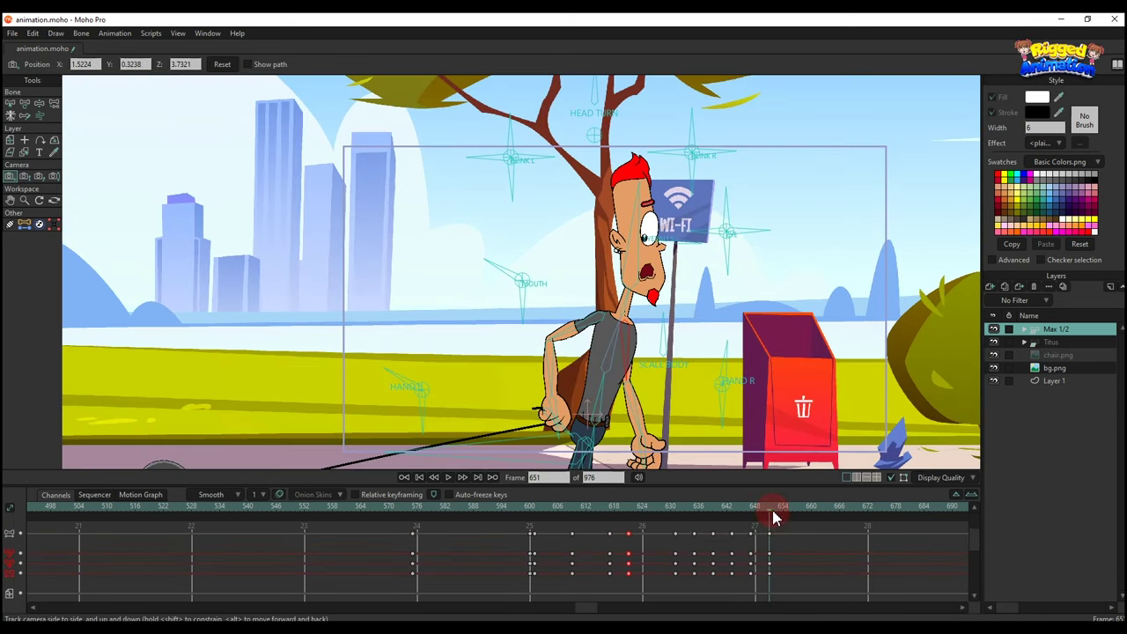
pyautogui.click(773, 515)
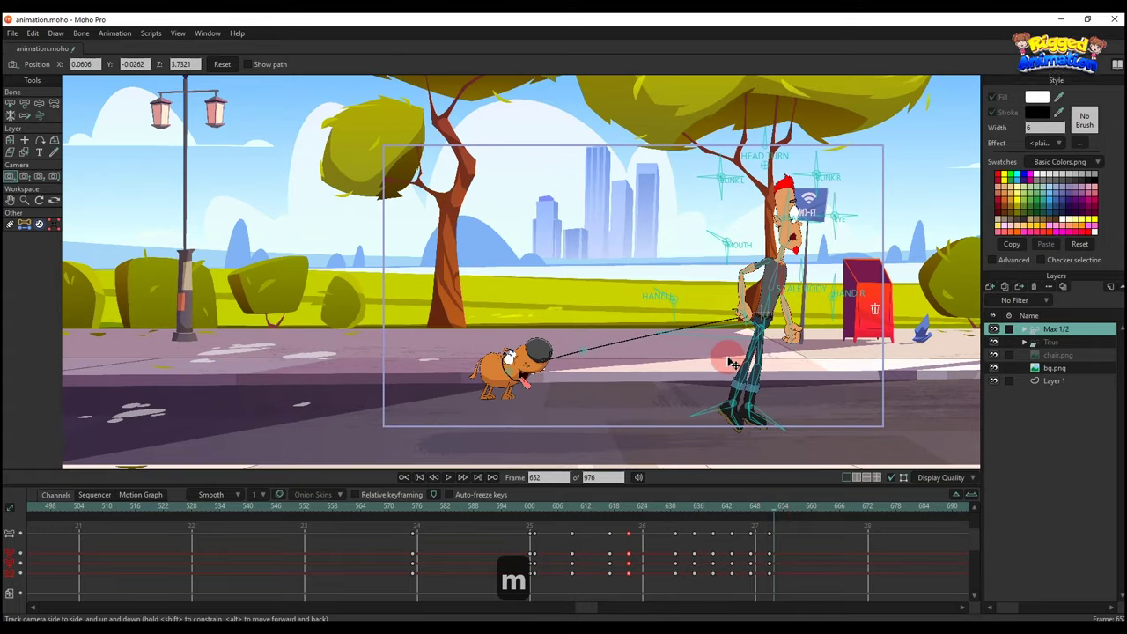
pyautogui.press('m')
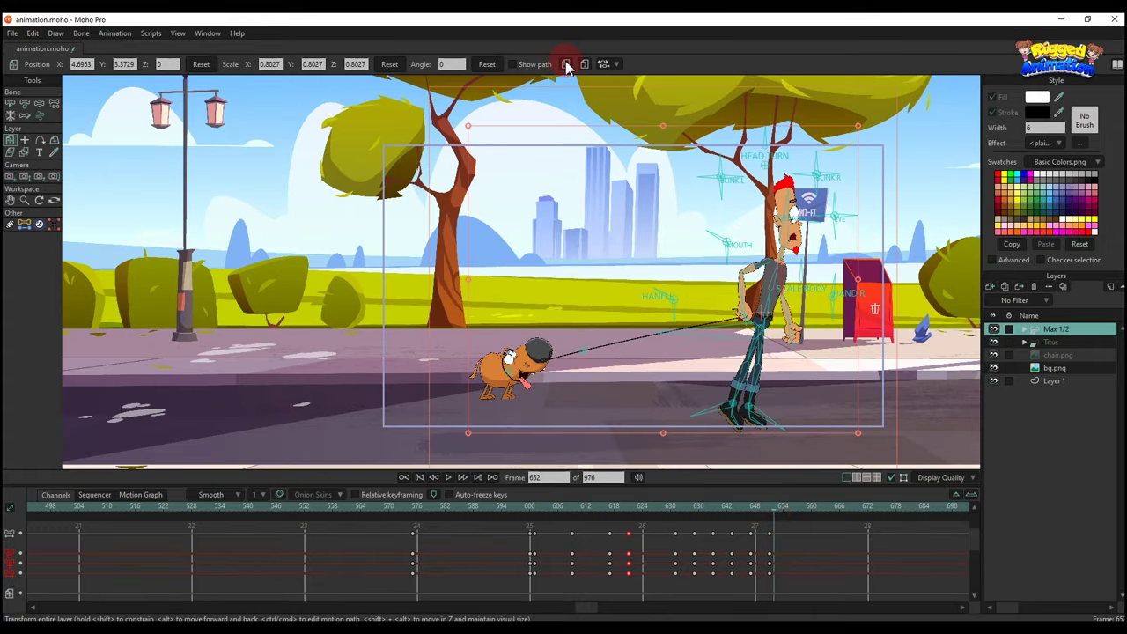
pyautogui.click(566, 65)
pyautogui.press('t')
pyautogui.scroll(-2, 802, 401)
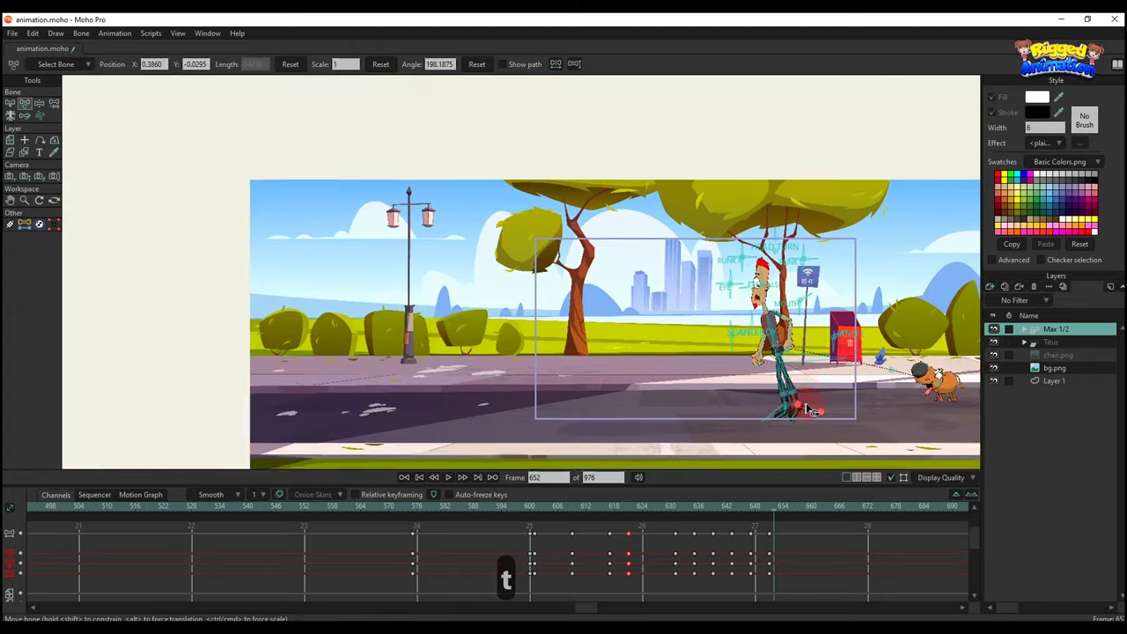
pyautogui.moveTo(798, 401); pyautogui.dragTo(706, 332)
pyautogui.click(692, 289)
pyautogui.press('m')
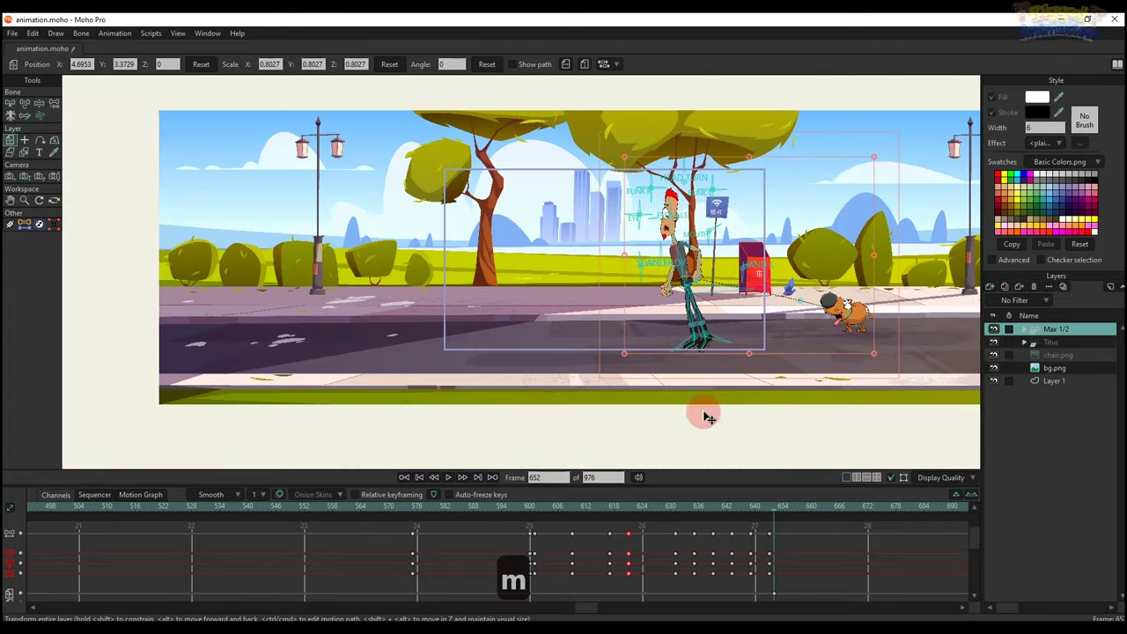
pyautogui.click(771, 565)
pyautogui.moveTo(766, 514); pyautogui.dragTo(775, 517)
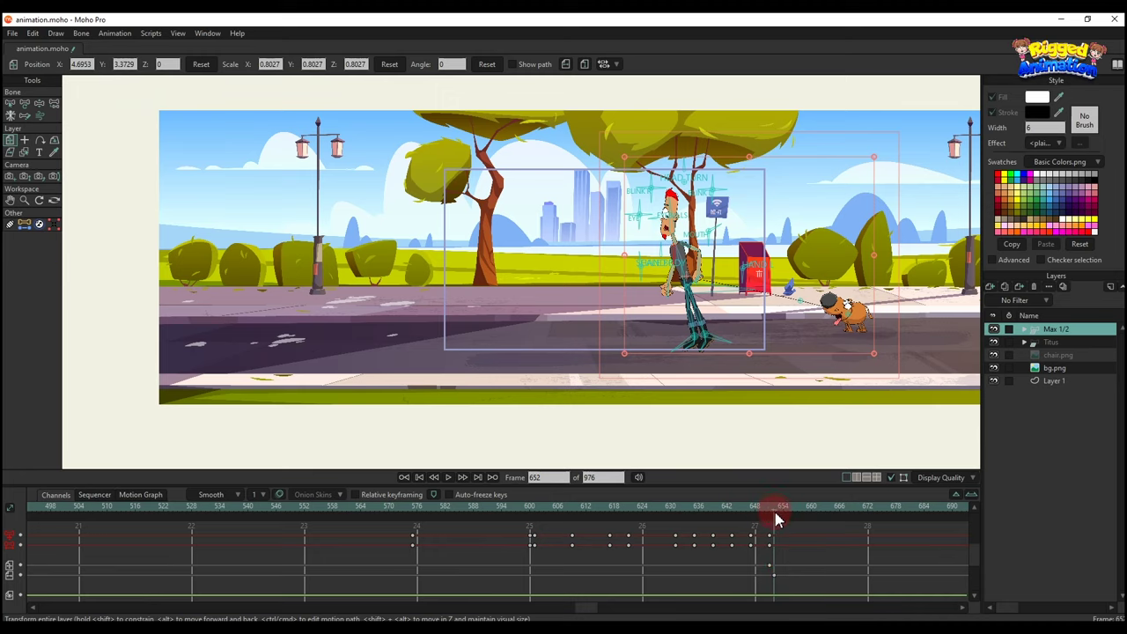
# - At frame 652, move the dog behind Max's other side, flip it horizontally, and reposition the leash bone so the leash runs directly between them
pyautogui.scroll(4, 844, 343)
pyautogui.press('t')
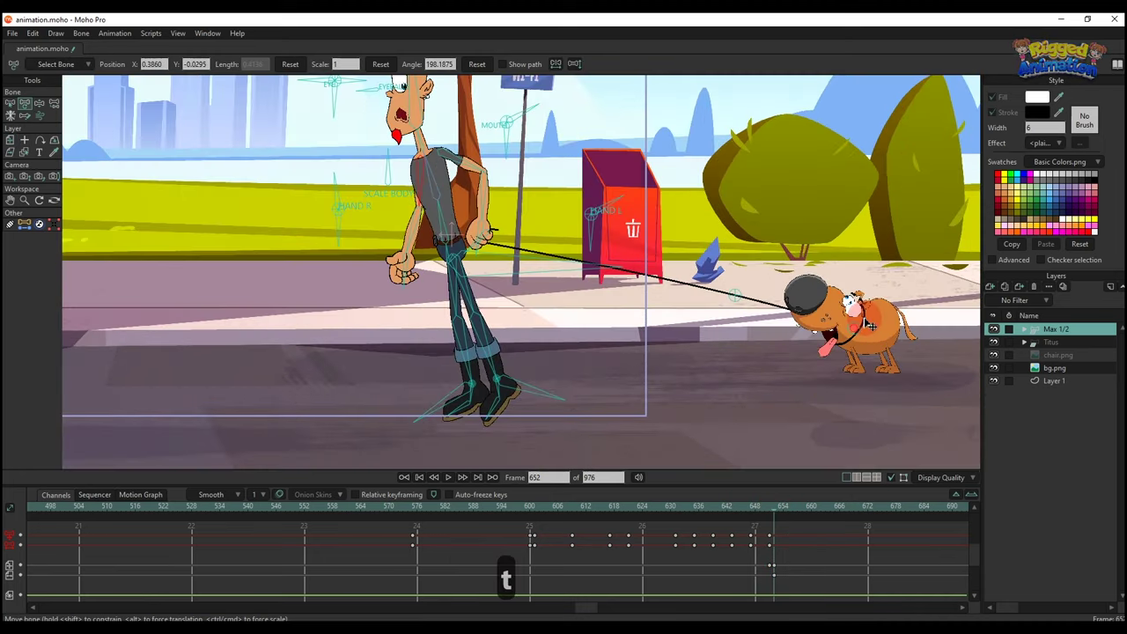
pyautogui.moveTo(861, 333); pyautogui.dragTo(260, 351)
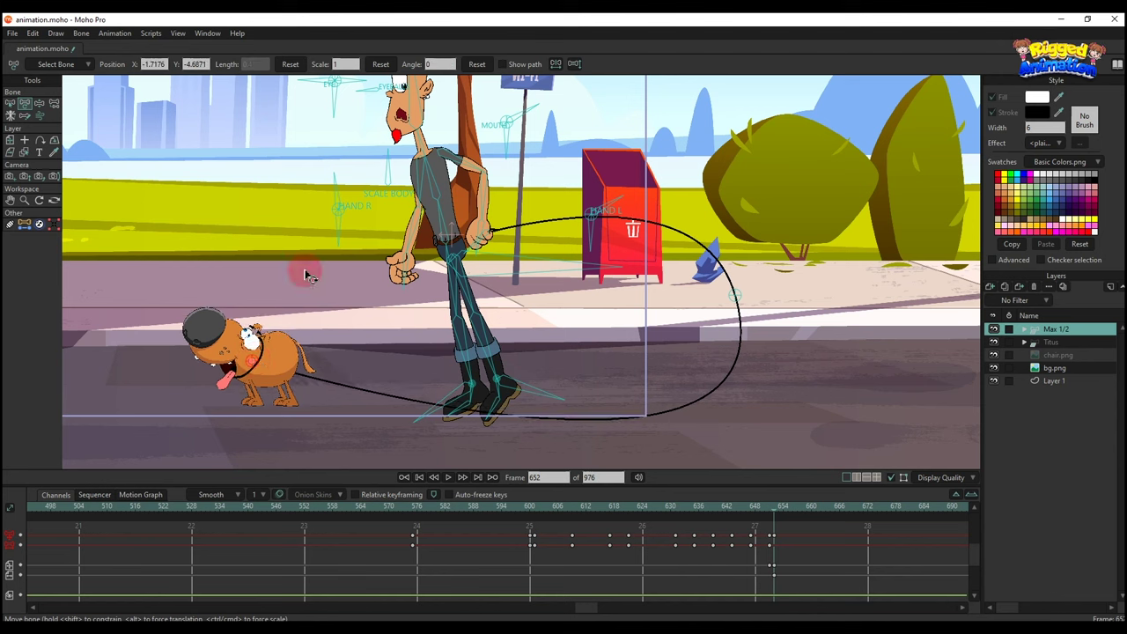
pyautogui.click(556, 64)
pyautogui.scroll(-2, 402, 312)
pyautogui.moveTo(403, 312); pyautogui.dragTo(512, 300)
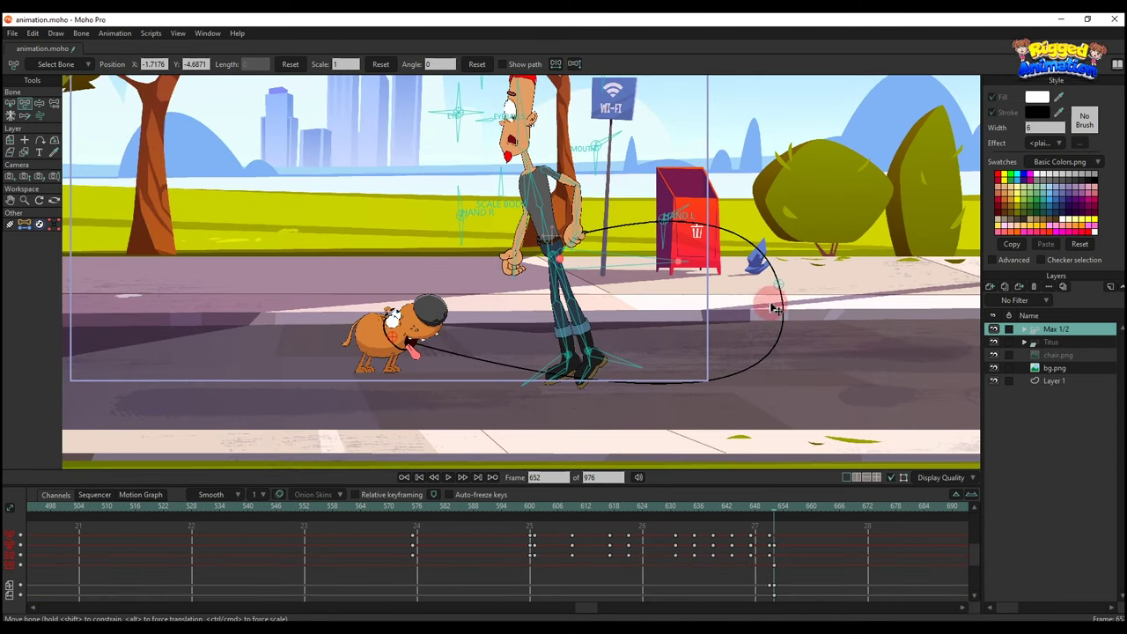
pyautogui.moveTo(780, 293); pyautogui.dragTo(407, 354)
pyautogui.moveTo(407, 355); pyautogui.dragTo(514, 298)
pyautogui.moveTo(685, 299); pyautogui.dragTo(644, 273)
pyautogui.moveTo(521, 298); pyautogui.dragTo(476, 299)
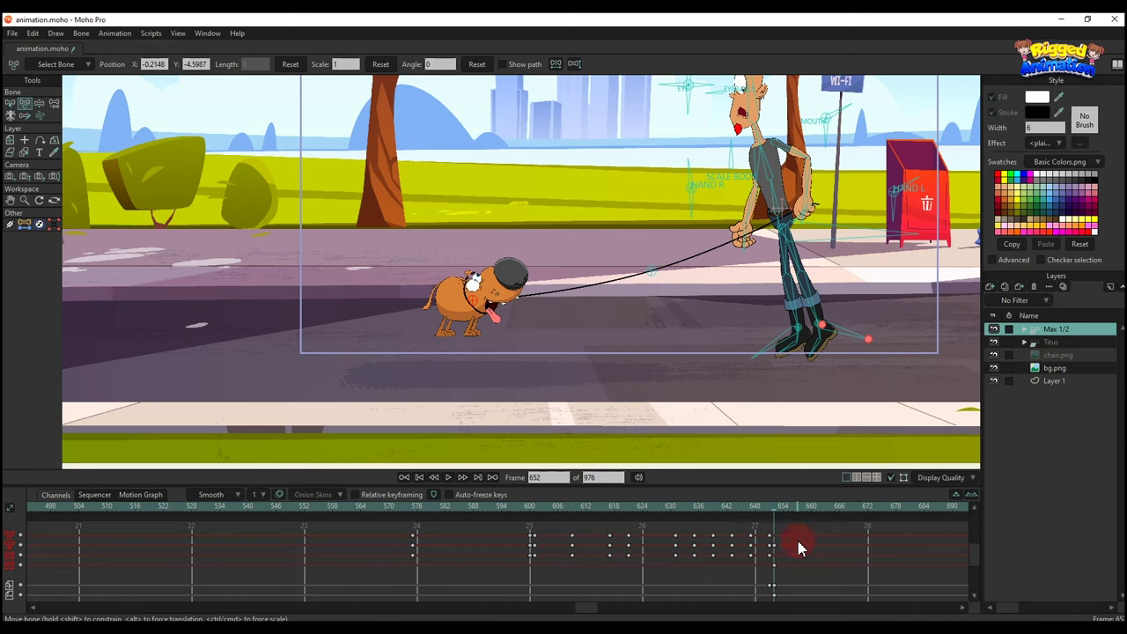
pyautogui.moveTo(768, 510)
pyautogui.mouseDown()
pyautogui.moveTo(754, 516)
pyautogui.moveTo(775, 521)
pyautogui.mouseUp()
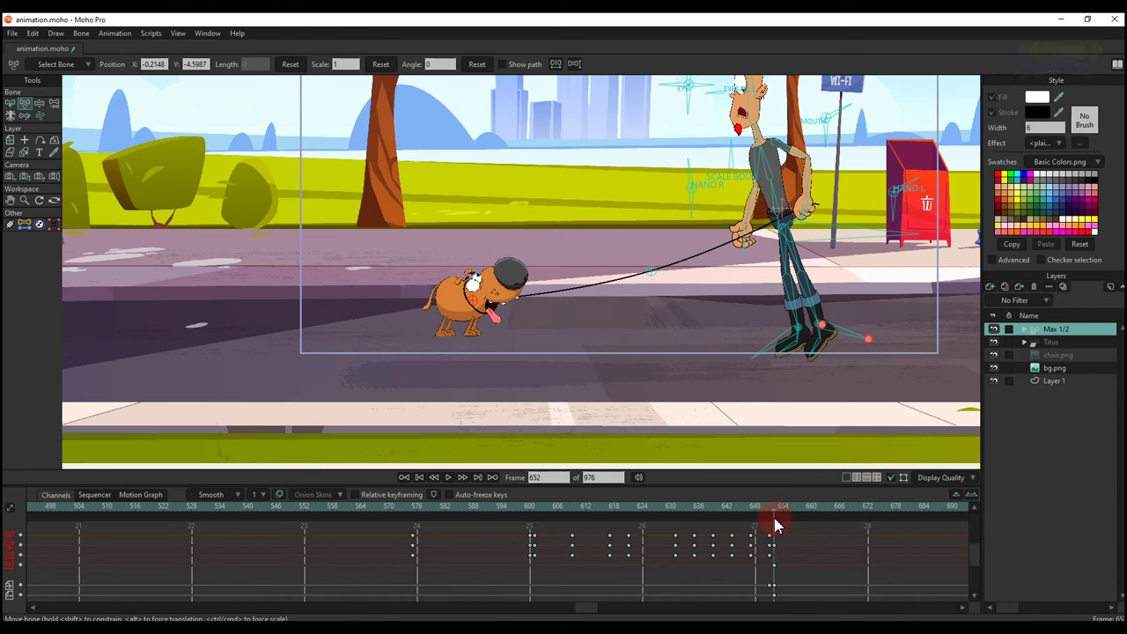
# - Make the Titus and chair.png layers visible at frame 652
pyautogui.scroll(3, 789, 541)
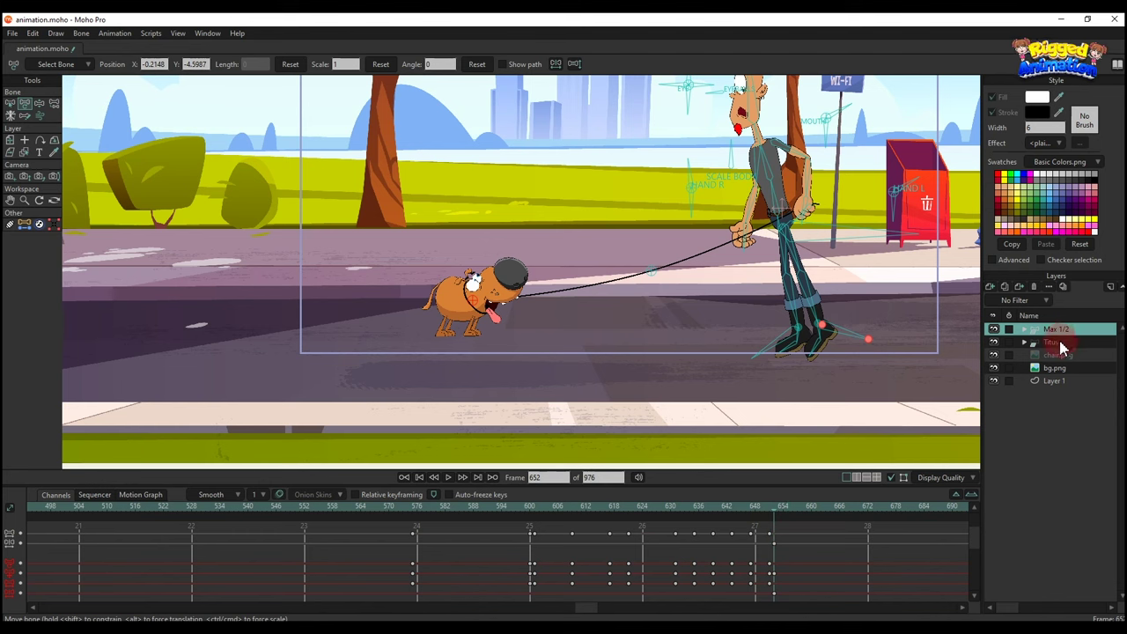
pyautogui.rightClick(1057, 345)
pyautogui.click(1075, 348)
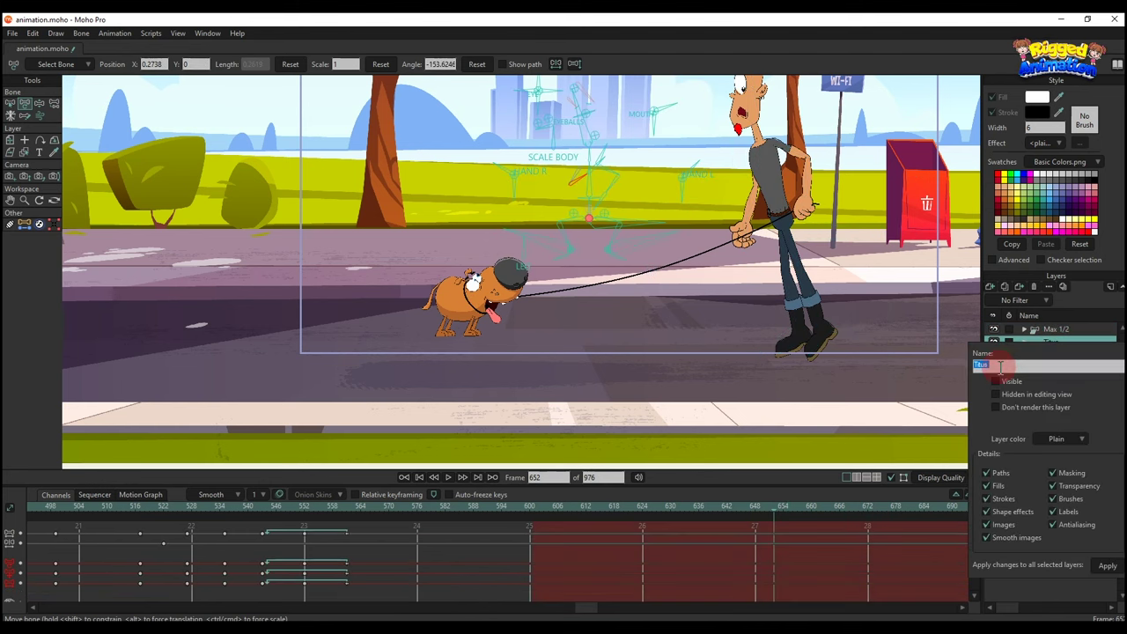
pyautogui.click(998, 383)
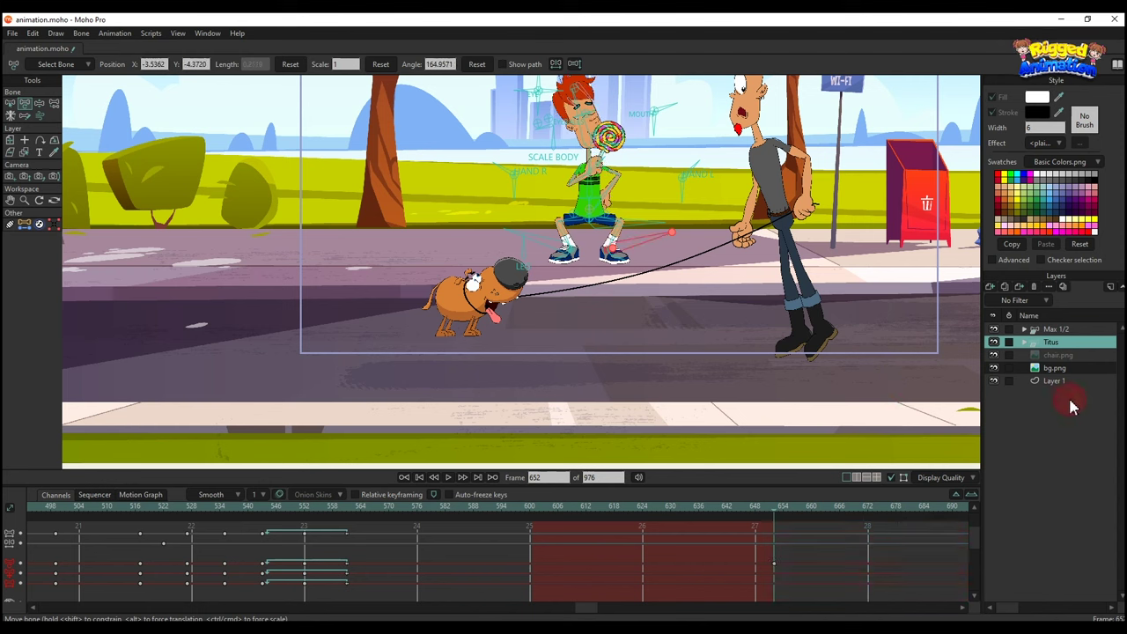
pyautogui.click(1059, 356)
pyautogui.rightClick(1059, 357)
pyautogui.click(1013, 377)
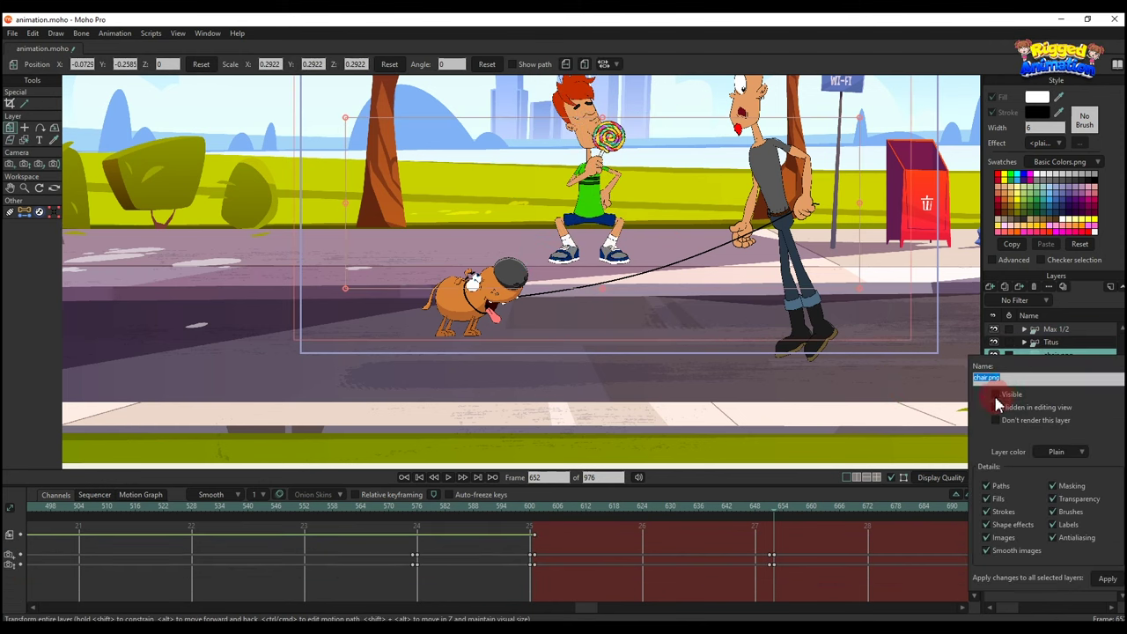
pyautogui.click(998, 396)
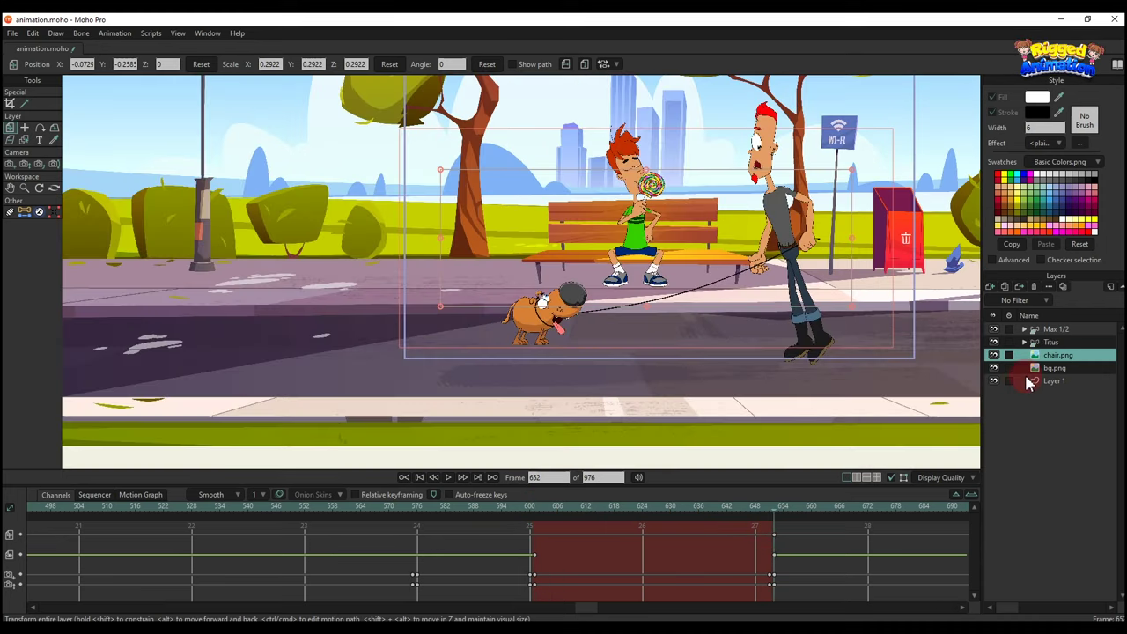
# - Set the bg.png blur radius to 0 at frame 652, and paste its frame 601 blur key at frame 651
pyautogui.doubleClick(1056, 370)
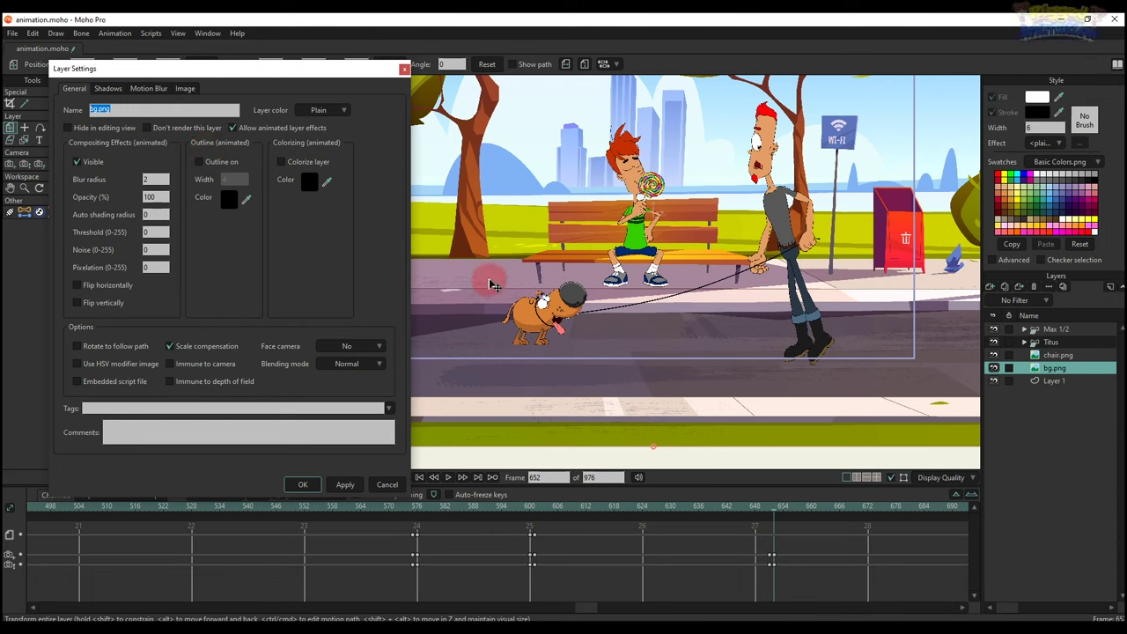
pyautogui.click(158, 179)
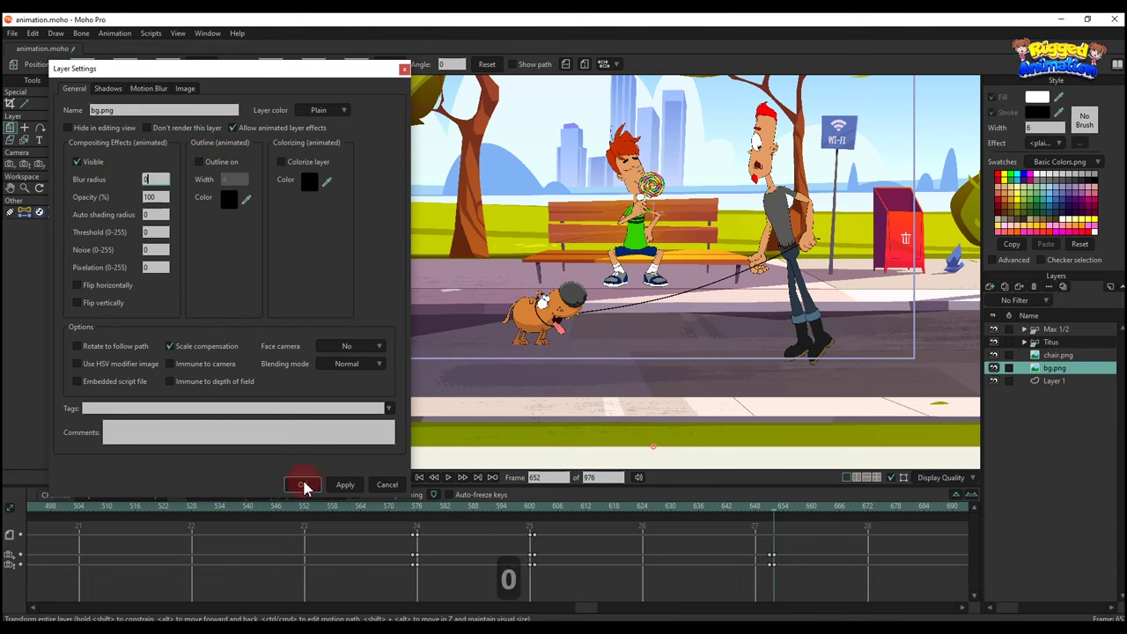
pyautogui.click(380, 487)
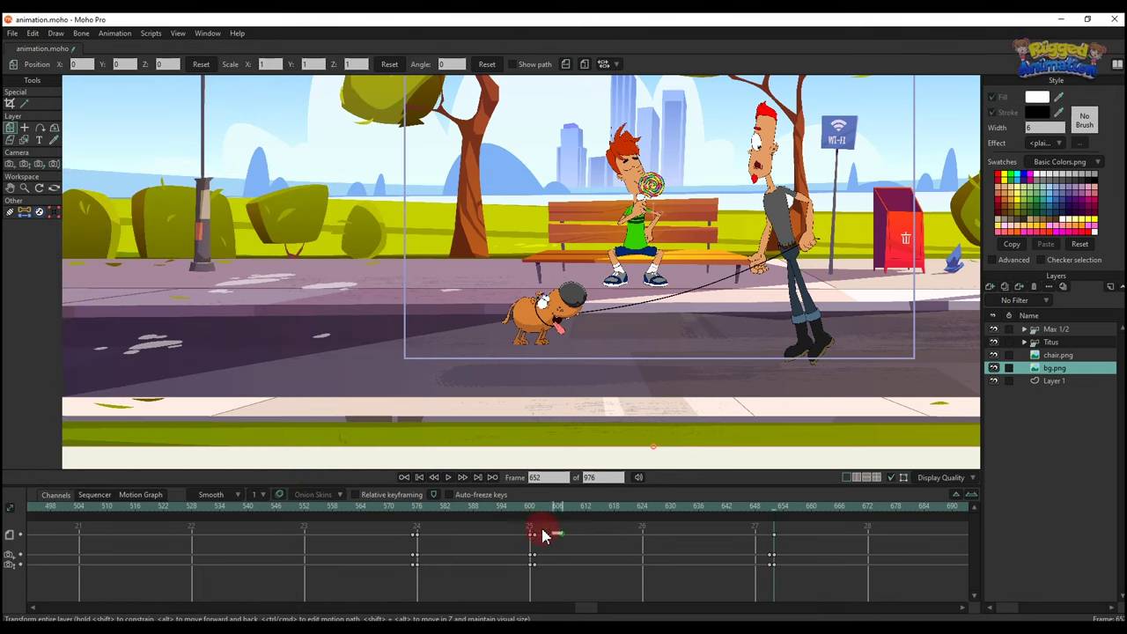
pyautogui.hotkey('ctrl', 'c')
pyautogui.click(771, 515)
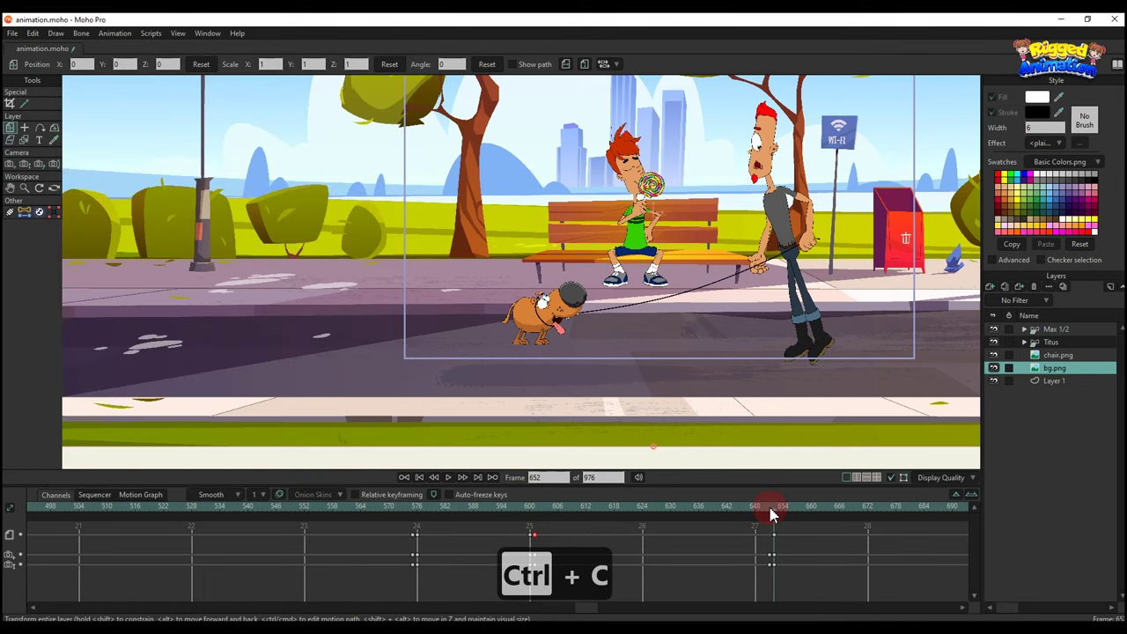
pyautogui.hotkey('ctrl', 'v')
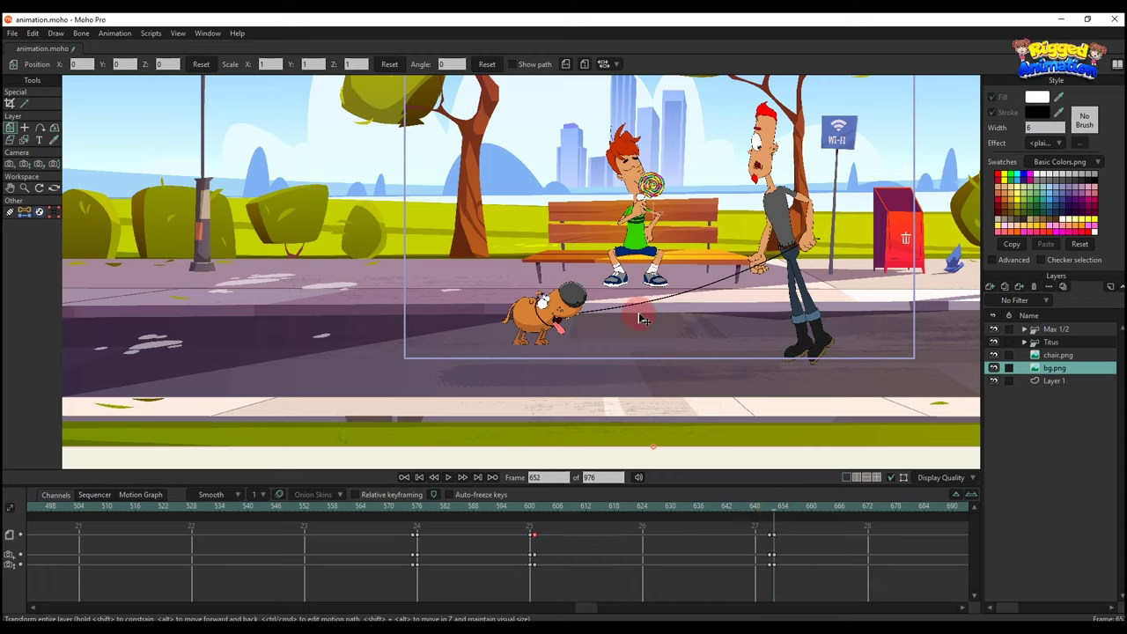
# - Adjust the camera framing at frame 652 around Titus, Max and the dog
pyautogui.press('4')
pyautogui.press('5')
pyautogui.press('4')
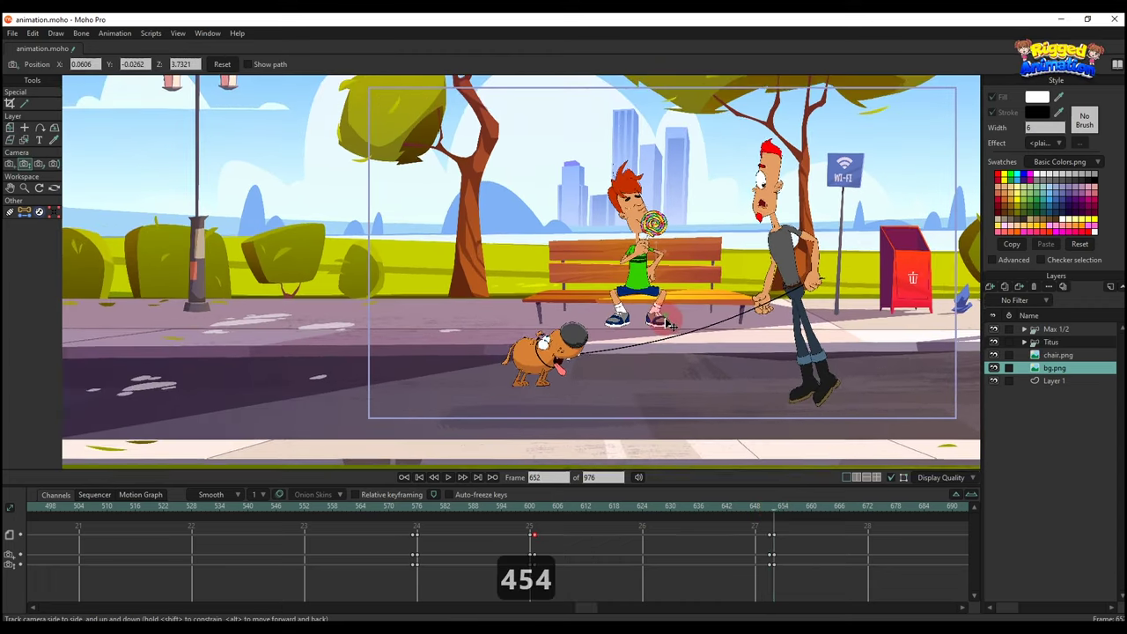
# - Reframe the camera slightly at frame 652 and freeze the current pose of the Max 1/2 layer there
pyautogui.moveTo(671, 324); pyautogui.dragTo(656, 329)
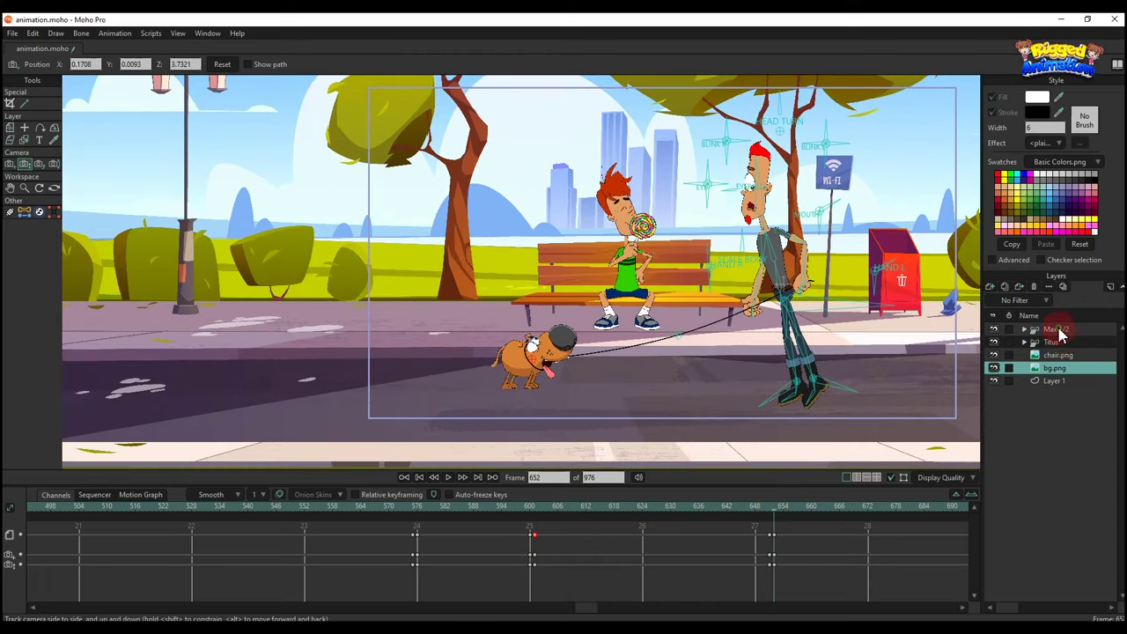
pyautogui.click(1057, 329)
pyautogui.hotkey('ctrl', 'f')
pyautogui.press('t')
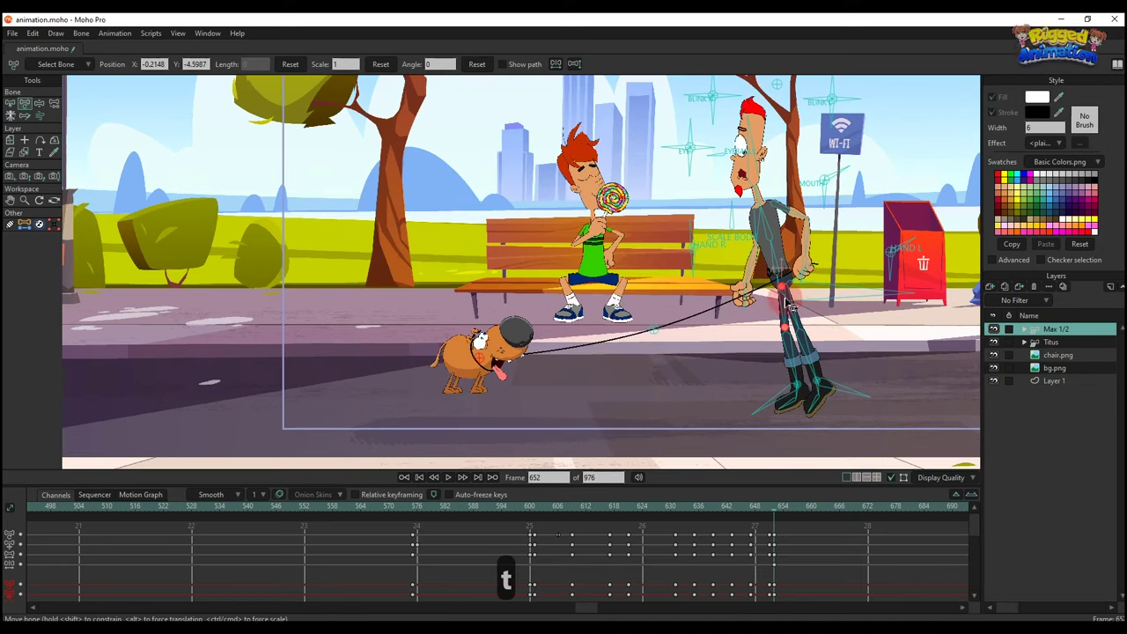
# - Shift Max's hips back toward the trash can at frame 652 by manipulating his bones
pyautogui.scroll(1, 801, 283)
pyautogui.press('z')
pyautogui.moveTo(811, 292); pyautogui.dragTo(865, 298)
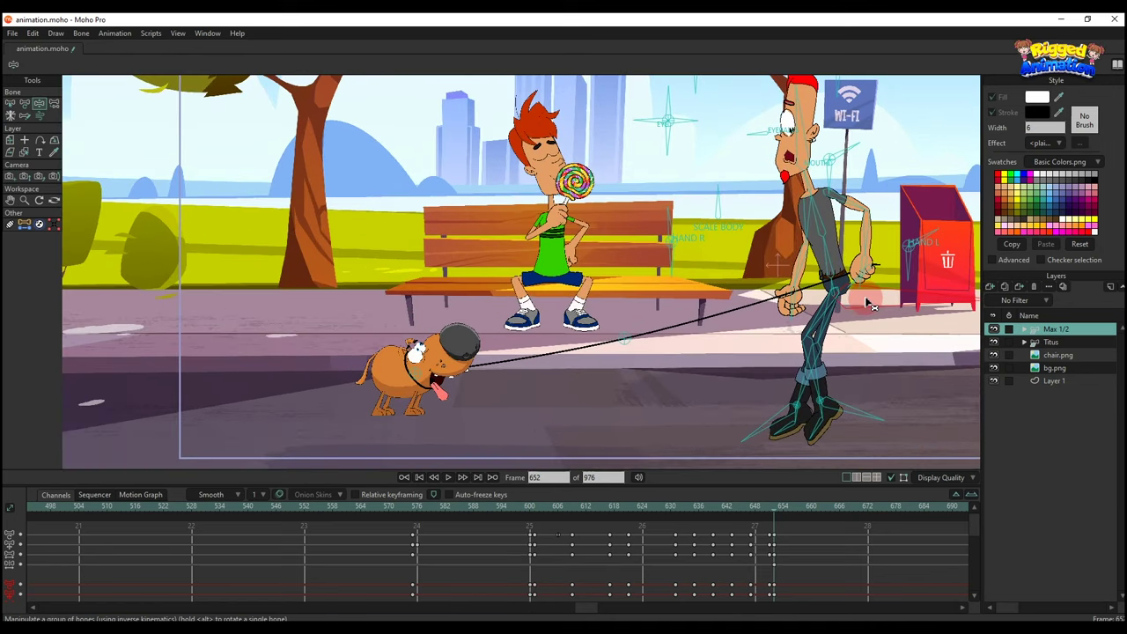
# - Spread Max's legs into a wide stance by moving his rear foot back toward the trash can and angling it
pyautogui.press('t')
pyautogui.scroll(2, 881, 423)
pyautogui.click(891, 408)
pyautogui.moveTo(893, 409); pyautogui.dragTo(782, 391)
pyautogui.scroll(2, 814, 415)
pyautogui.scroll(-4, 832, 412)
pyautogui.scroll(3, 855, 393)
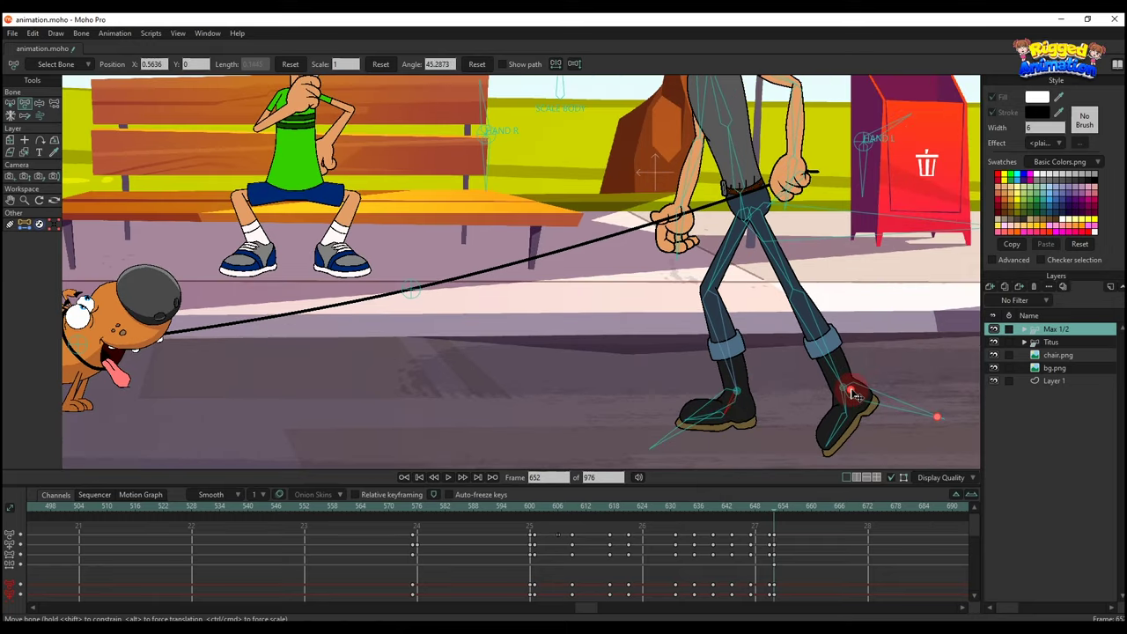
pyautogui.moveTo(855, 391); pyautogui.dragTo(936, 354)
pyautogui.scroll(2, 763, 391)
pyautogui.click(773, 384)
pyautogui.scroll(-2, 920, 377)
pyautogui.scroll(-5, 920, 377)
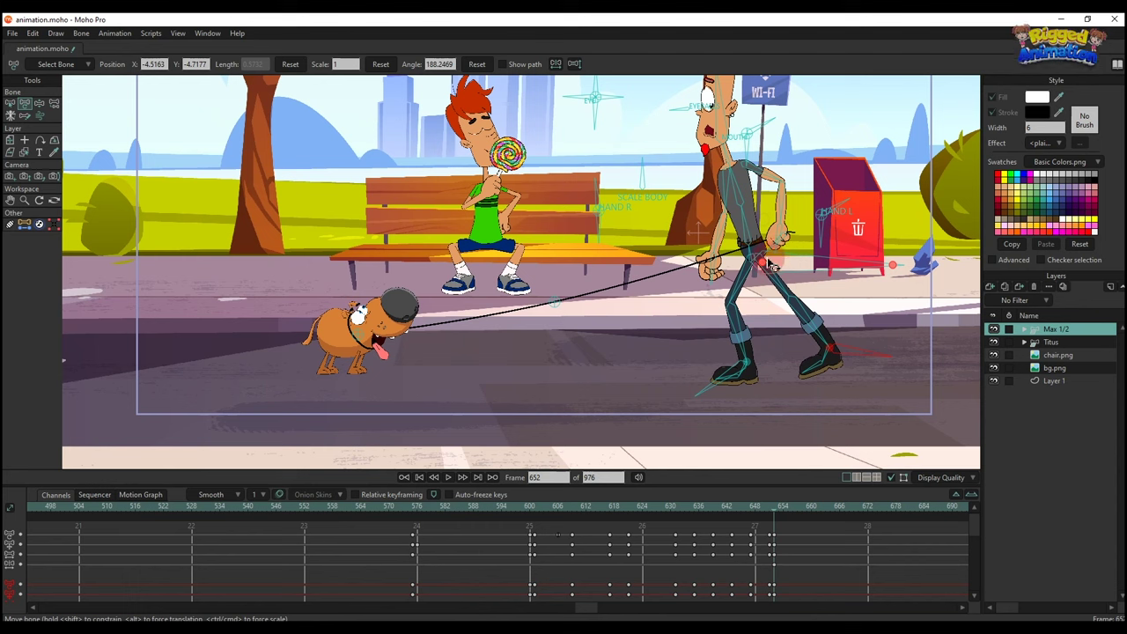
# - Rebalance Max's hips over the wide stance, then reposition his rear foot and rotate its foot bone
pyautogui.press('z')
pyautogui.moveTo(772, 266); pyautogui.dragTo(817, 273)
pyautogui.scroll(3, 824, 350)
pyautogui.press('t')
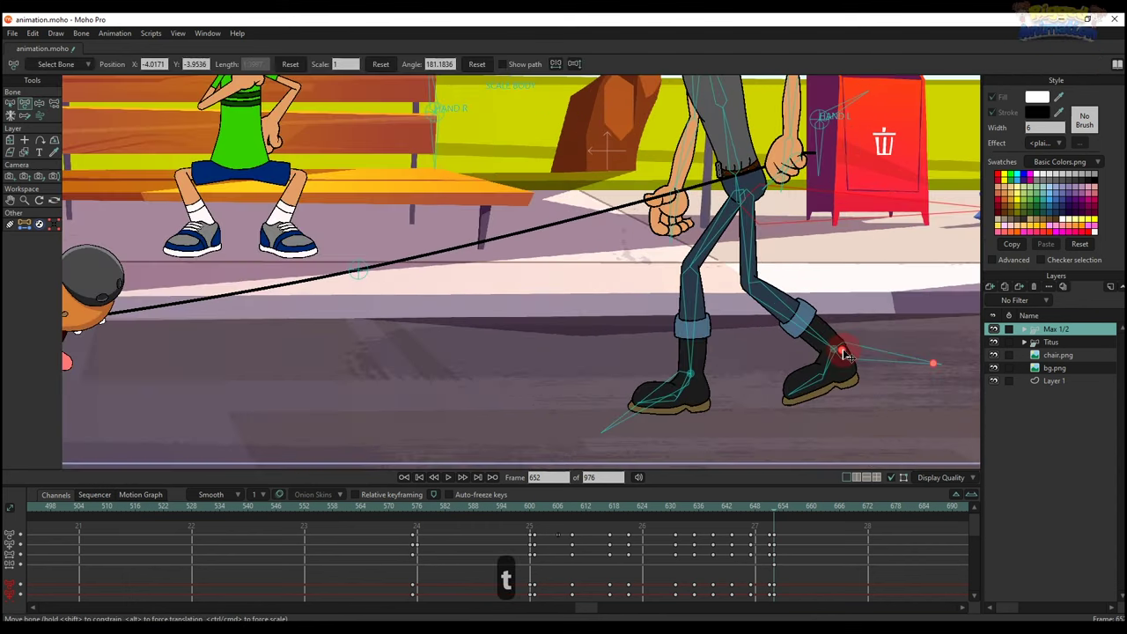
pyautogui.scroll(2, 839, 379)
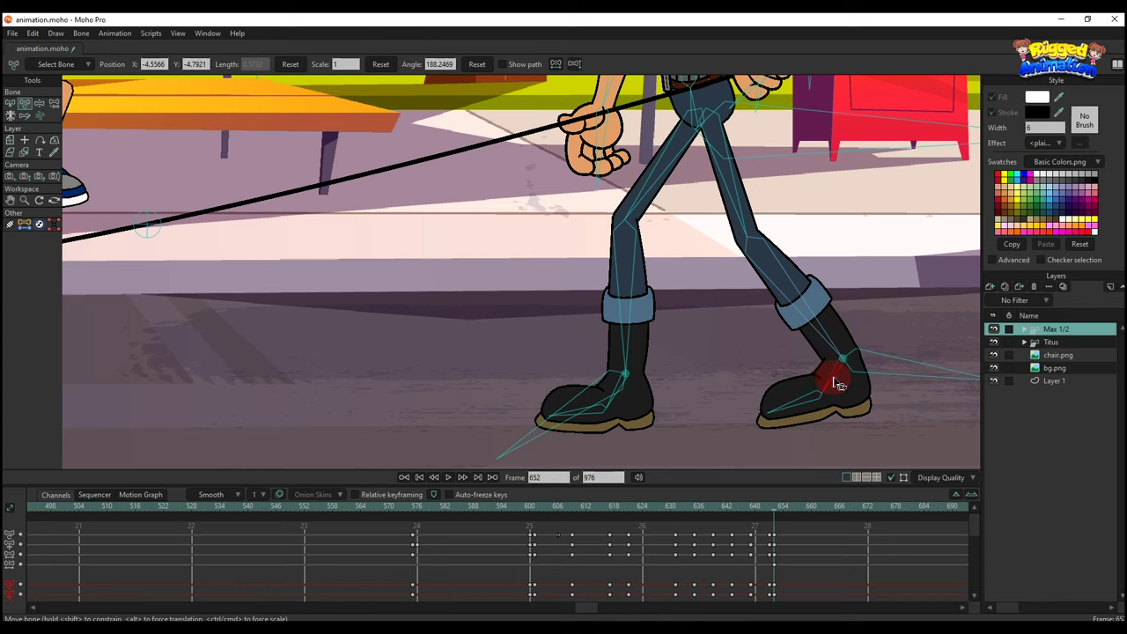
pyautogui.moveTo(835, 381); pyautogui.dragTo(821, 407)
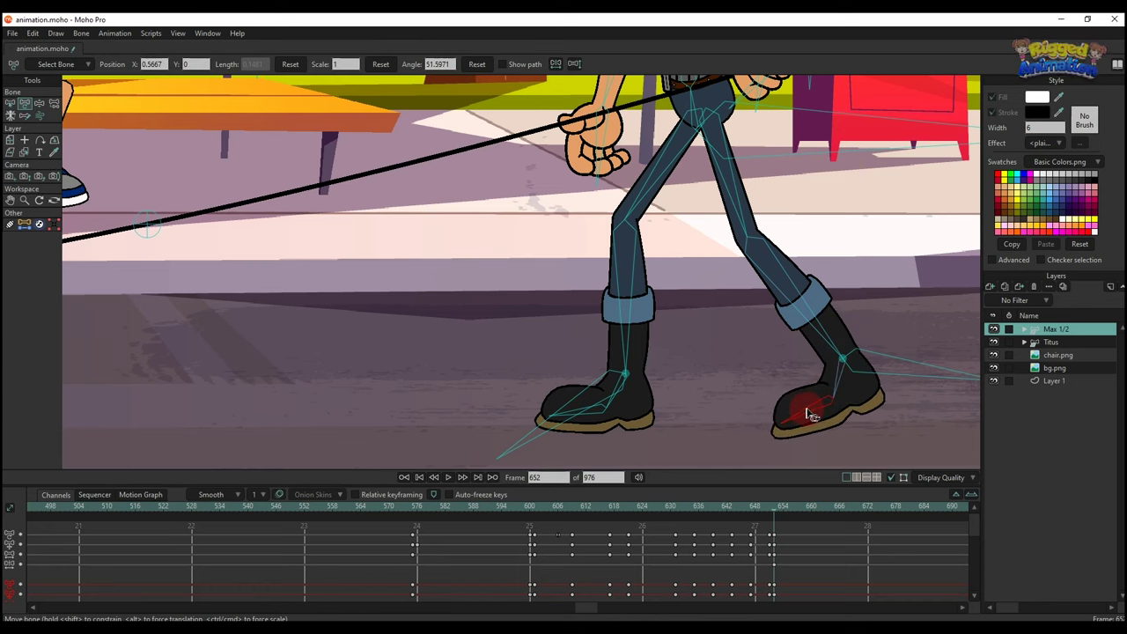
pyautogui.scroll(-4, 769, 366)
pyautogui.scroll(3, 759, 245)
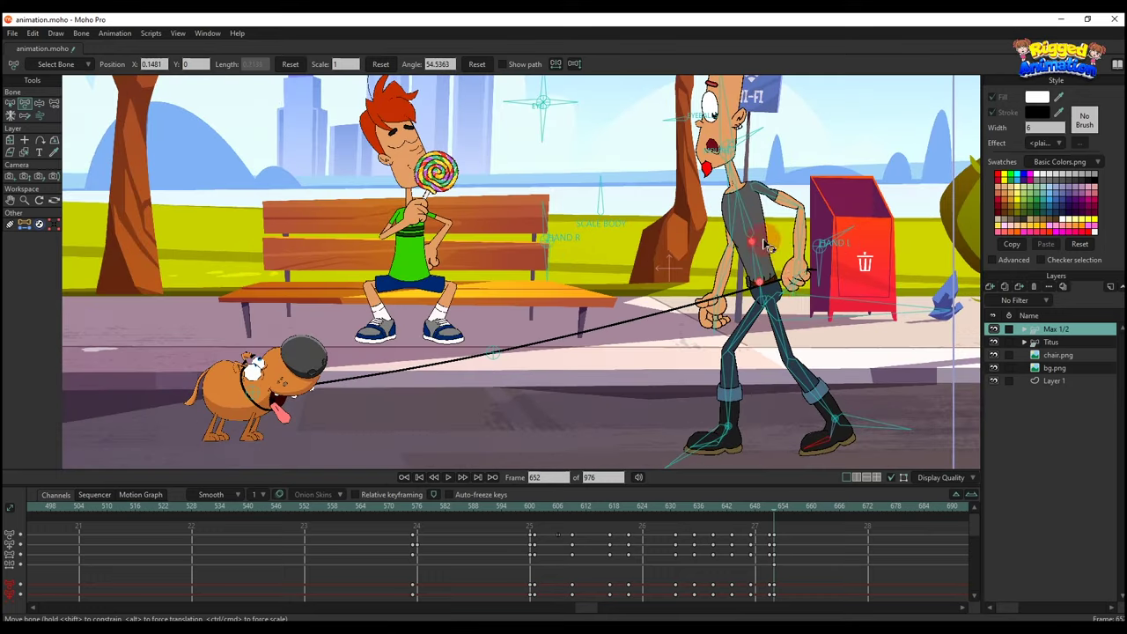
# - Adjust Max's torso and swing both arms forward so that his hands meet on the leash
pyautogui.press('t')
pyautogui.moveTo(751, 243); pyautogui.dragTo(665, 302)
pyautogui.scroll(2, 672, 308)
pyautogui.moveTo(695, 210); pyautogui.dragTo(666, 213)
pyautogui.scroll(-2, 627, 298)
pyautogui.moveTo(578, 324); pyautogui.dragTo(602, 324)
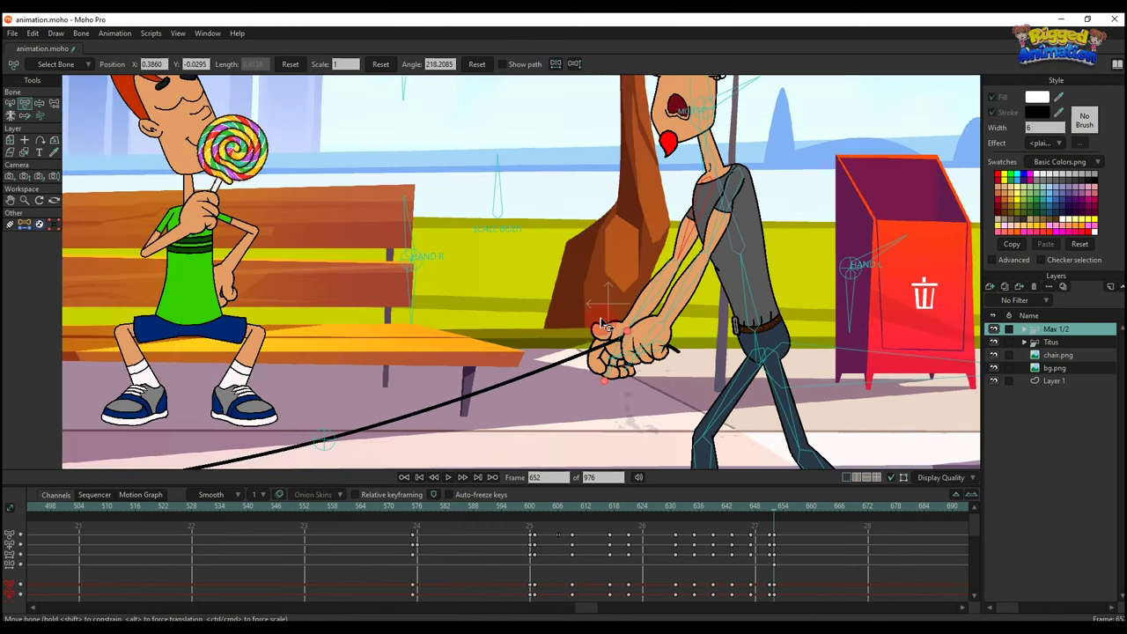
# - Rotate the HAND R control to about 7° and angle the hand bone so the hand grips the leash
pyautogui.scroll(2, 404, 219)
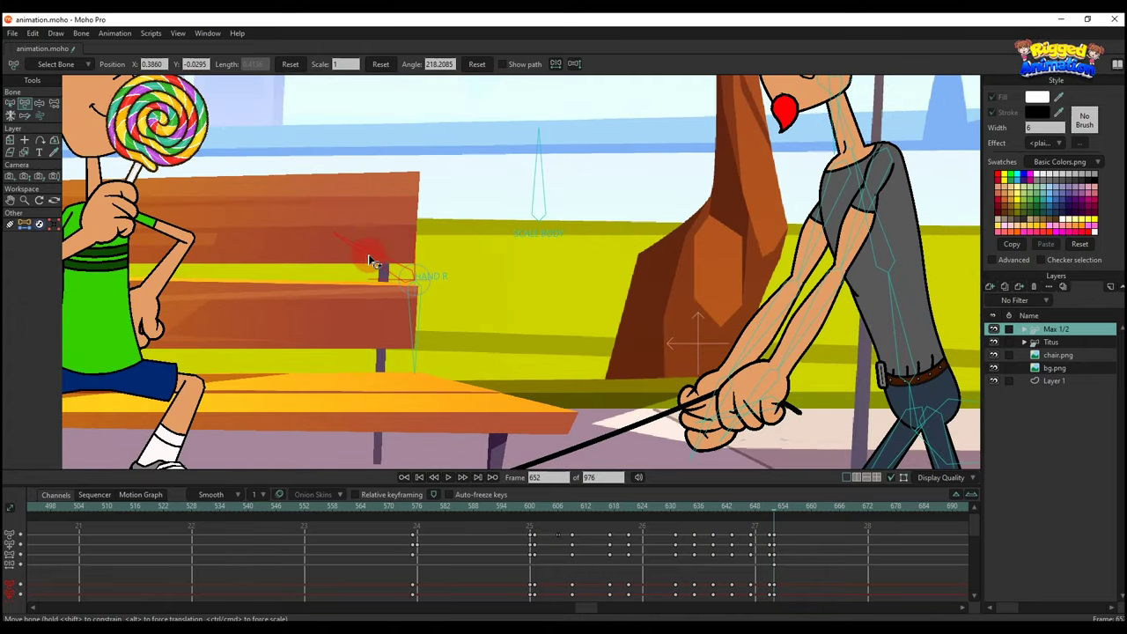
pyautogui.moveTo(370, 265); pyautogui.dragTo(370, 280)
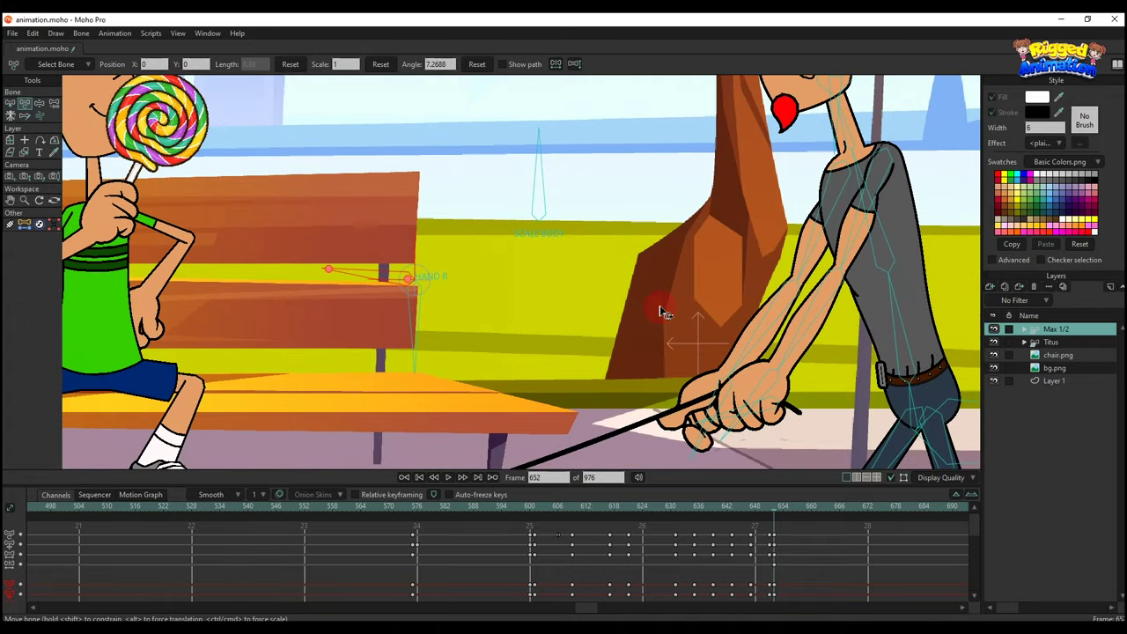
pyautogui.scroll(2, 665, 312)
pyautogui.click(725, 431)
pyautogui.moveTo(727, 434); pyautogui.dragTo(703, 363)
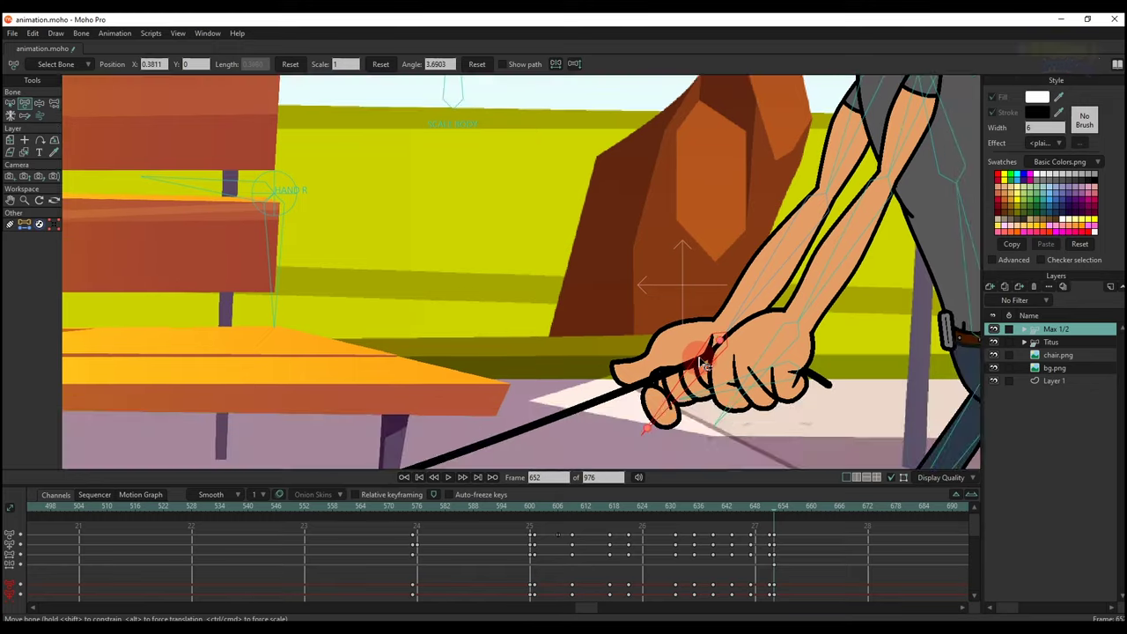
# - Tilt Max's head toward the dog and move his eyeball control to redirect his gaze
pyautogui.scroll(-4, 696, 355)
pyautogui.moveTo(710, 151); pyautogui.dragTo(695, 154)
pyautogui.scroll(2, 635, 145)
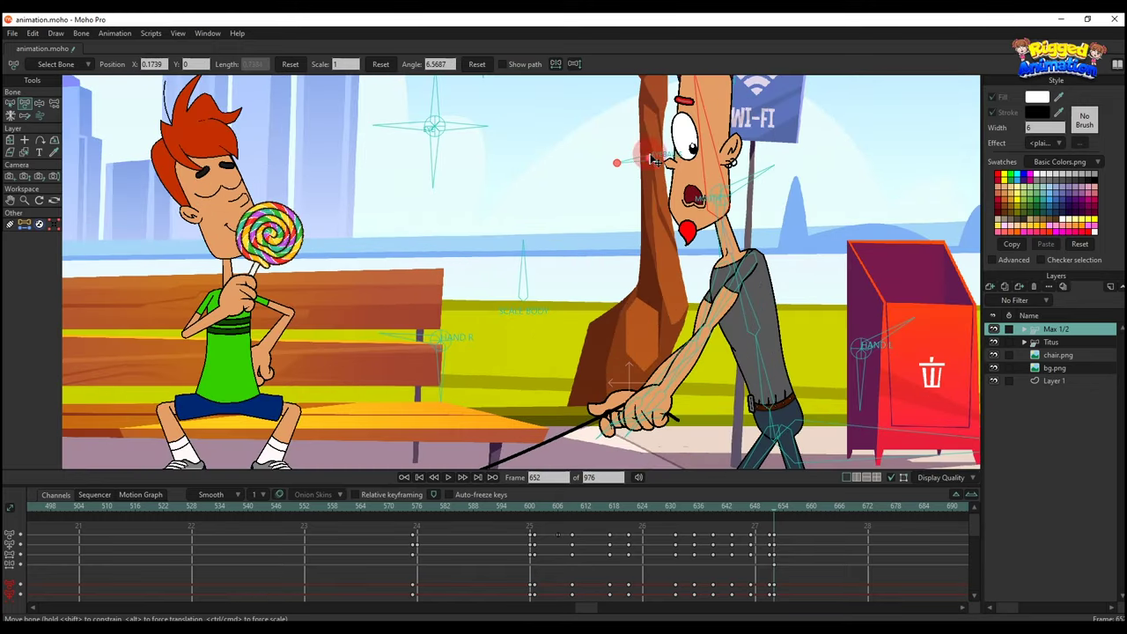
pyautogui.click(645, 162)
pyautogui.scroll(-3, 643, 163)
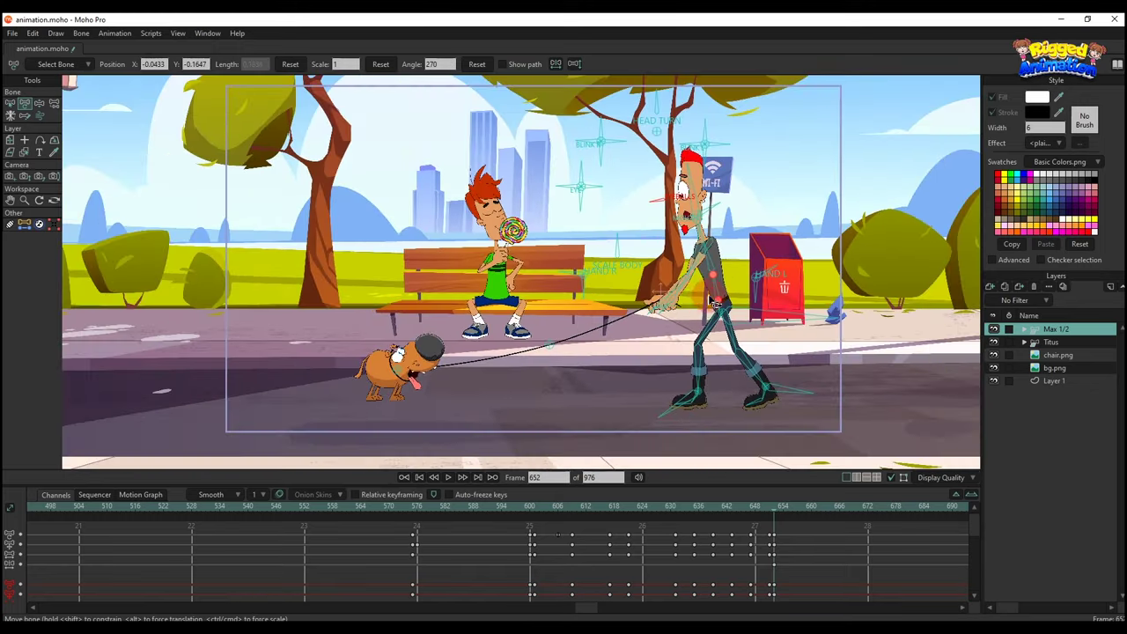
# - Fine-tune Max's legs and raise the leash's middle control bone until the leash is pulled straight
pyautogui.click(701, 323)
pyautogui.scroll(1, 720, 388)
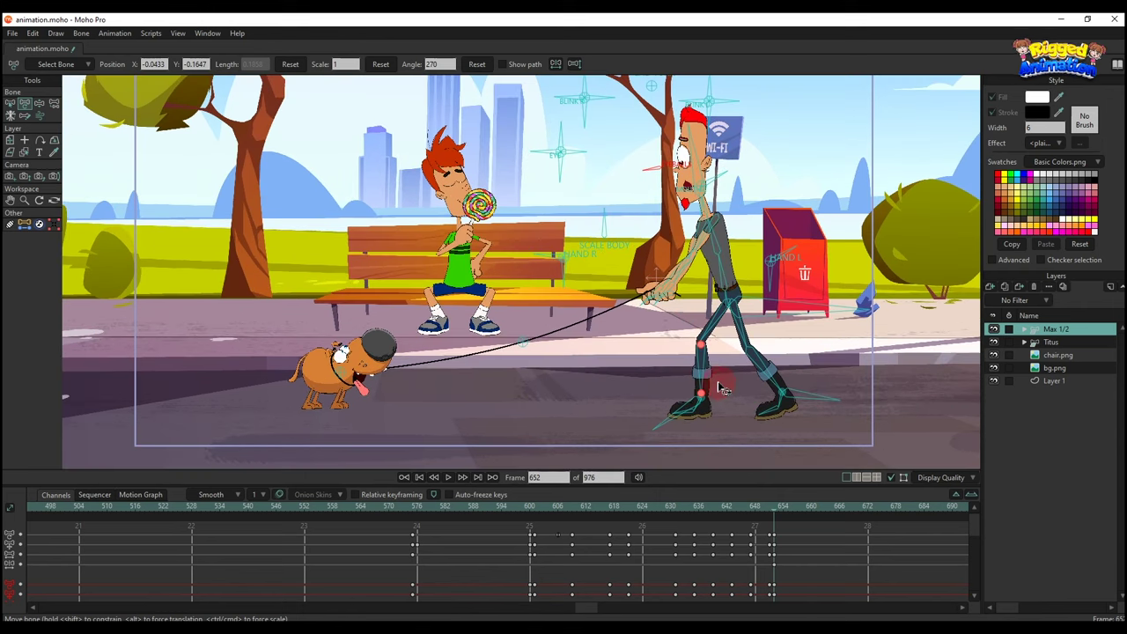
pyautogui.moveTo(769, 466); pyautogui.dragTo(774, 489)
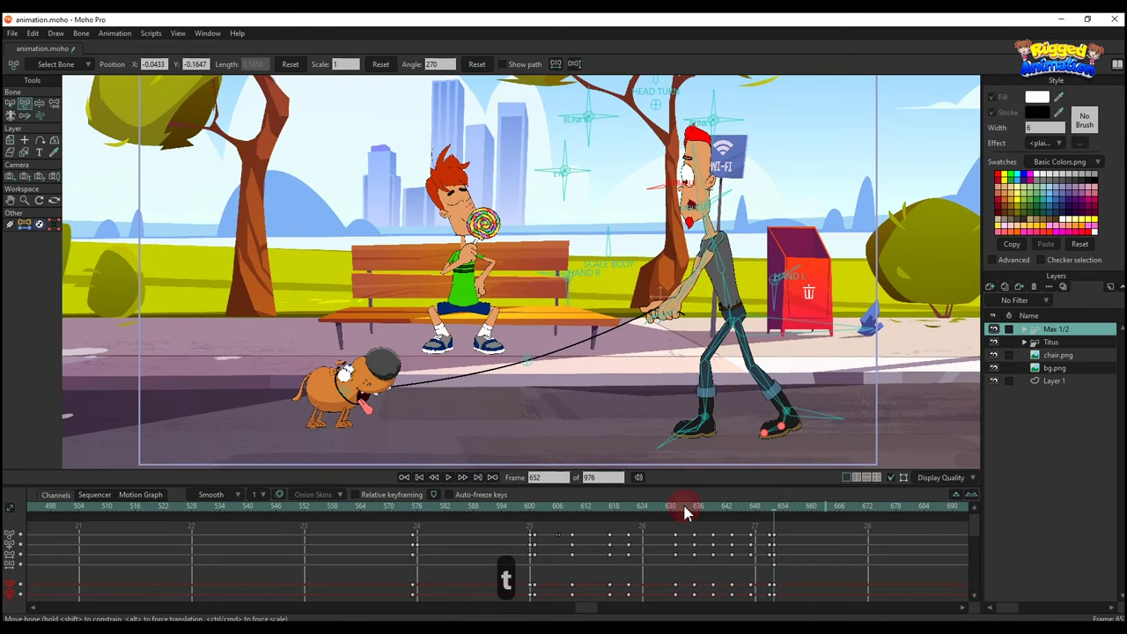
pyautogui.click(525, 360)
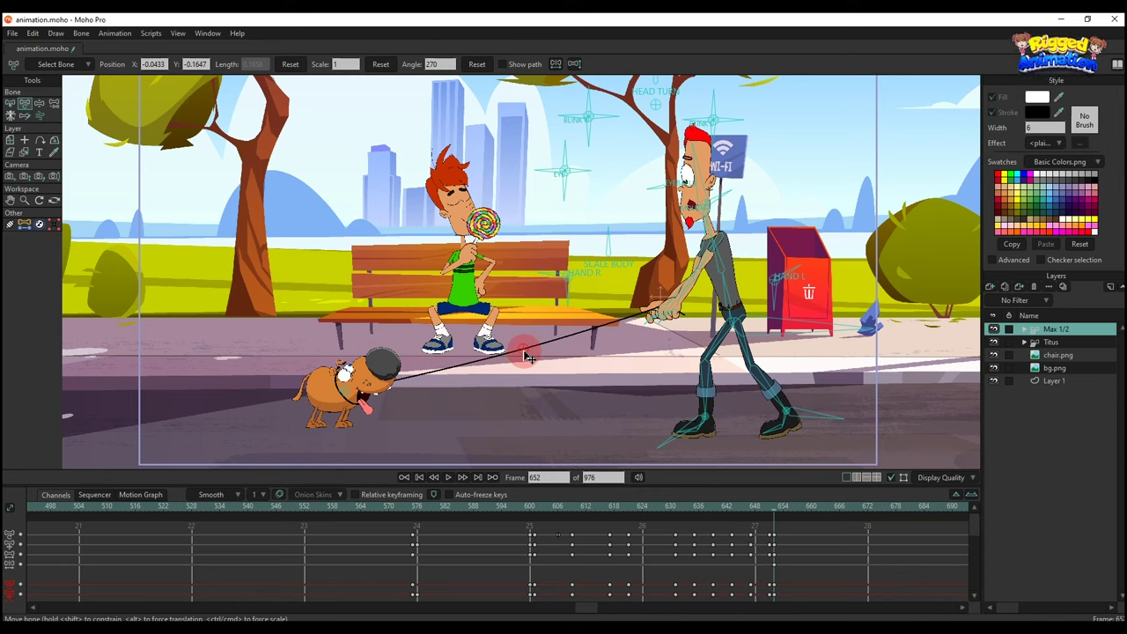
# - Rotate the mouth control to about 96° so that Max's open mouth becomes a closed frown
pyautogui.scroll(5, 687, 155)
pyautogui.press('t')
pyautogui.moveTo(759, 231); pyautogui.dragTo(747, 219)
pyautogui.scroll(2, 744, 216)
pyautogui.scroll(-4, 731, 192)
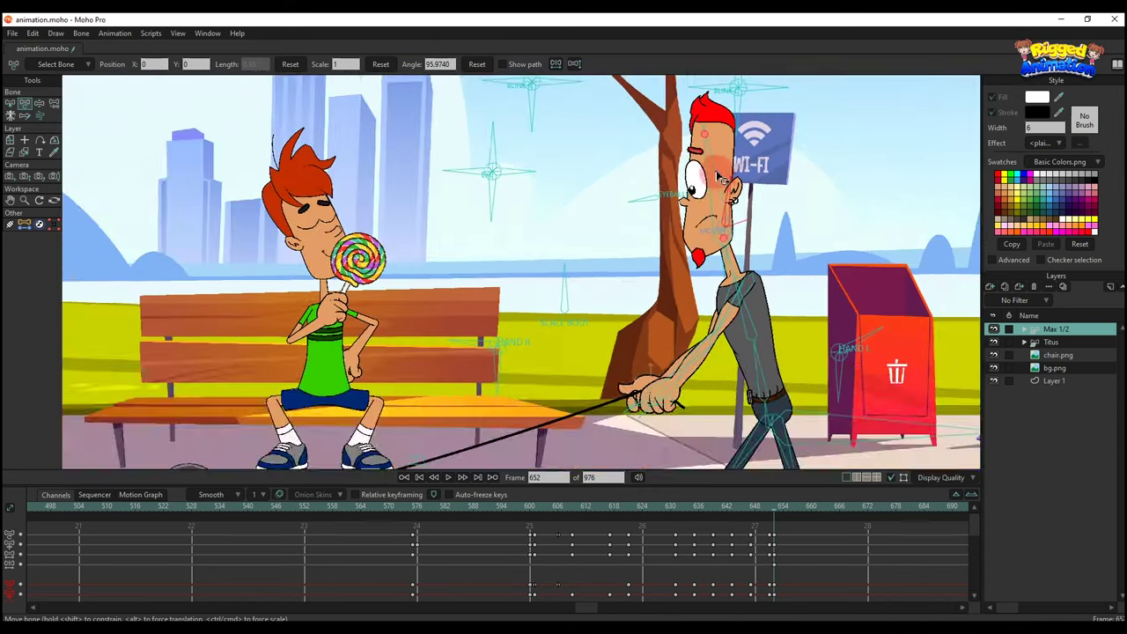
# - Rotate the blink control above Max's head to about 121° and shift his eyeball control
pyautogui.scroll(-1, 704, 201)
pyautogui.moveTo(729, 86); pyautogui.dragTo(749, 209)
pyautogui.scroll(1, 706, 202)
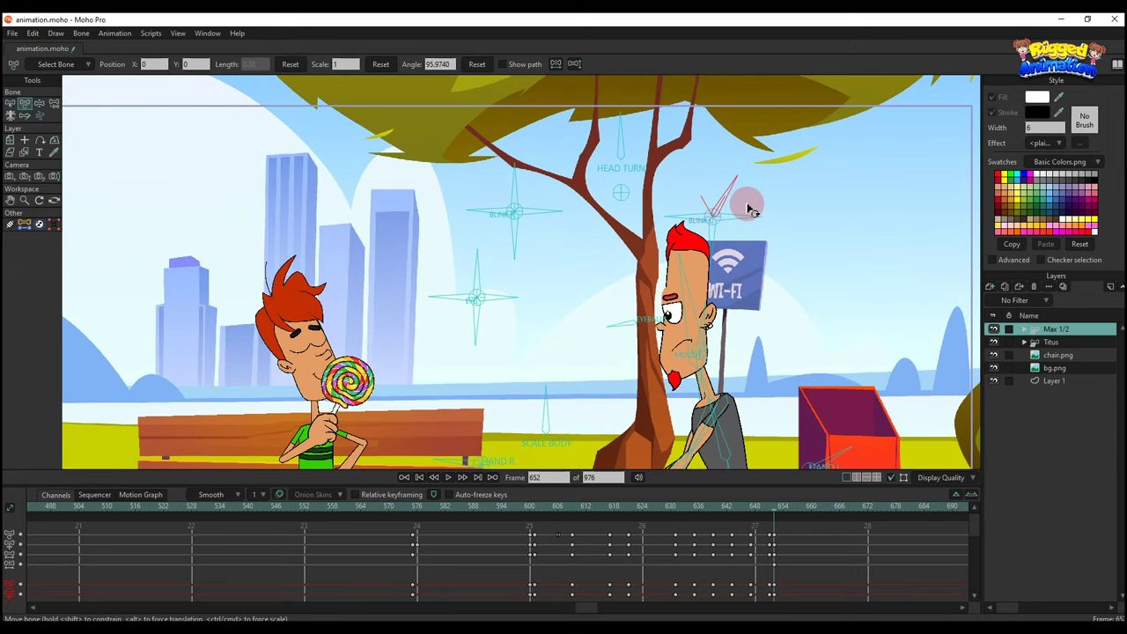
pyautogui.scroll(1, 701, 310)
pyautogui.click(624, 328)
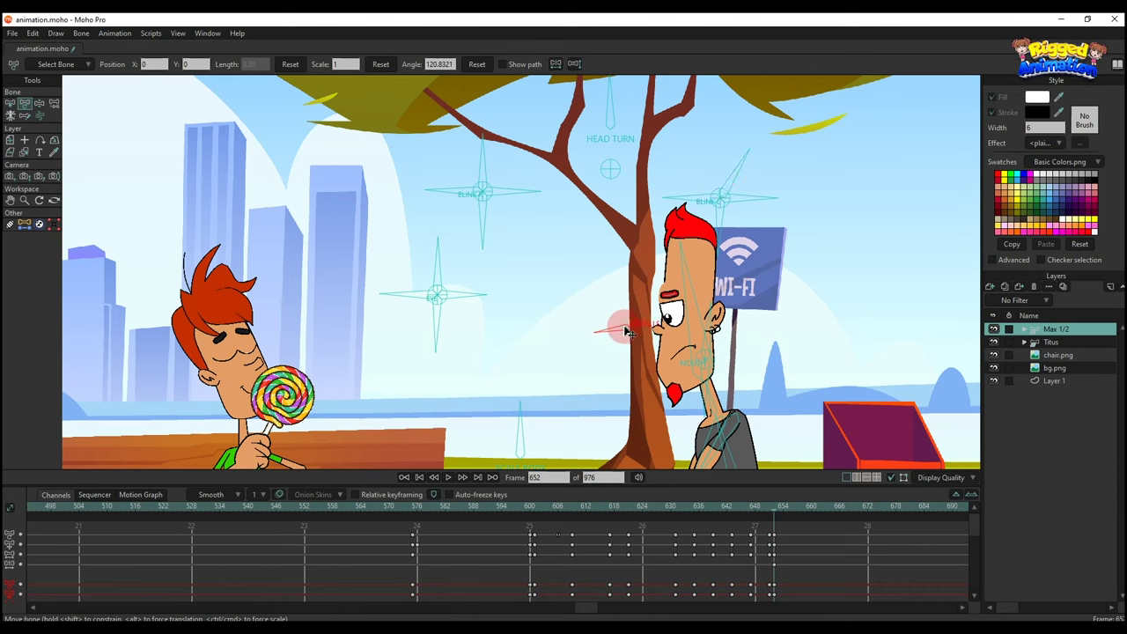
# - Save the finished frame 652 pose to animation.moho
pyautogui.scroll(-3, 687, 309)
pyautogui.moveTo(714, 360); pyautogui.dragTo(741, 308)
pyautogui.scroll(1, 741, 310)
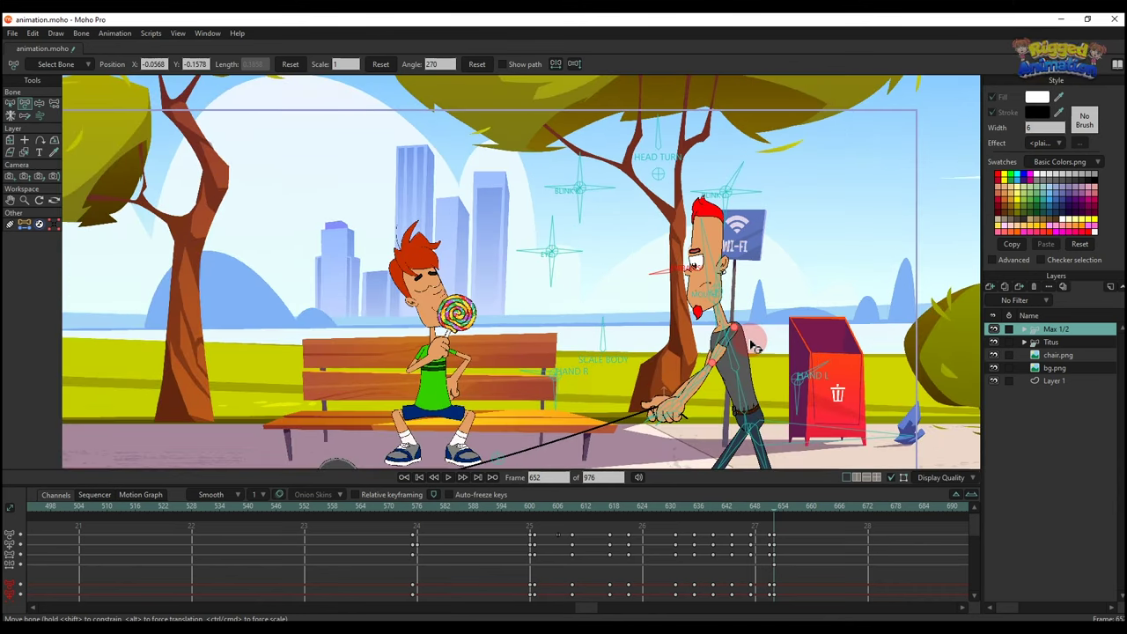
pyautogui.scroll(-3, 738, 378)
pyautogui.hotkey('ctrl', 's')
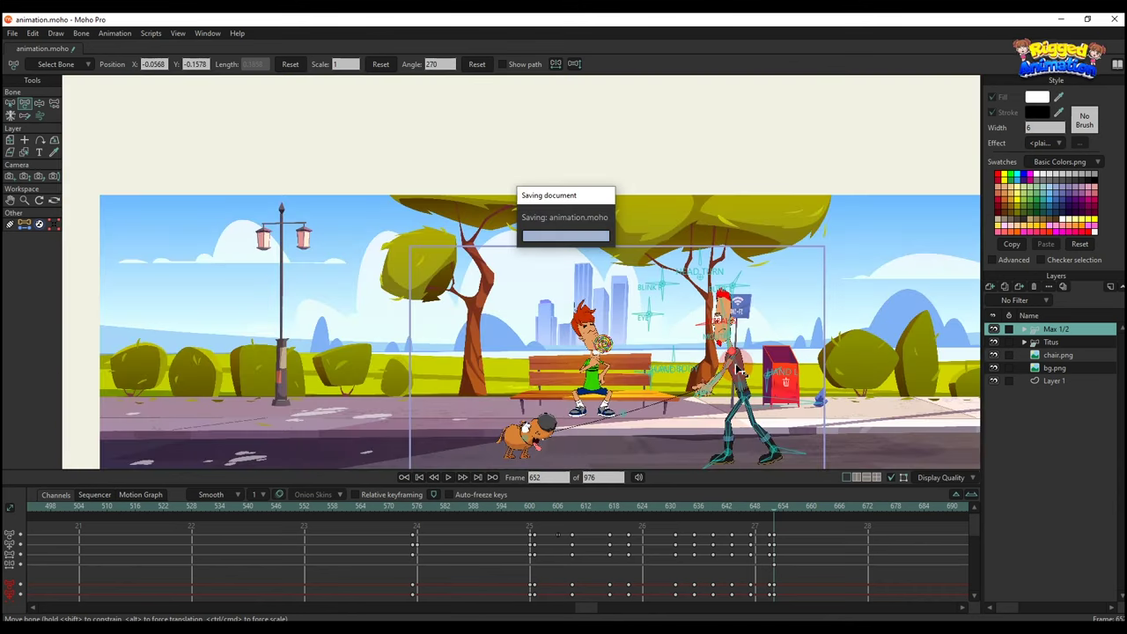
# - At frame 662, pull Max's body farther back and down with bent knees, keep the leash taut, and freeze the pose
pyautogui.scroll(3, 784, 452)
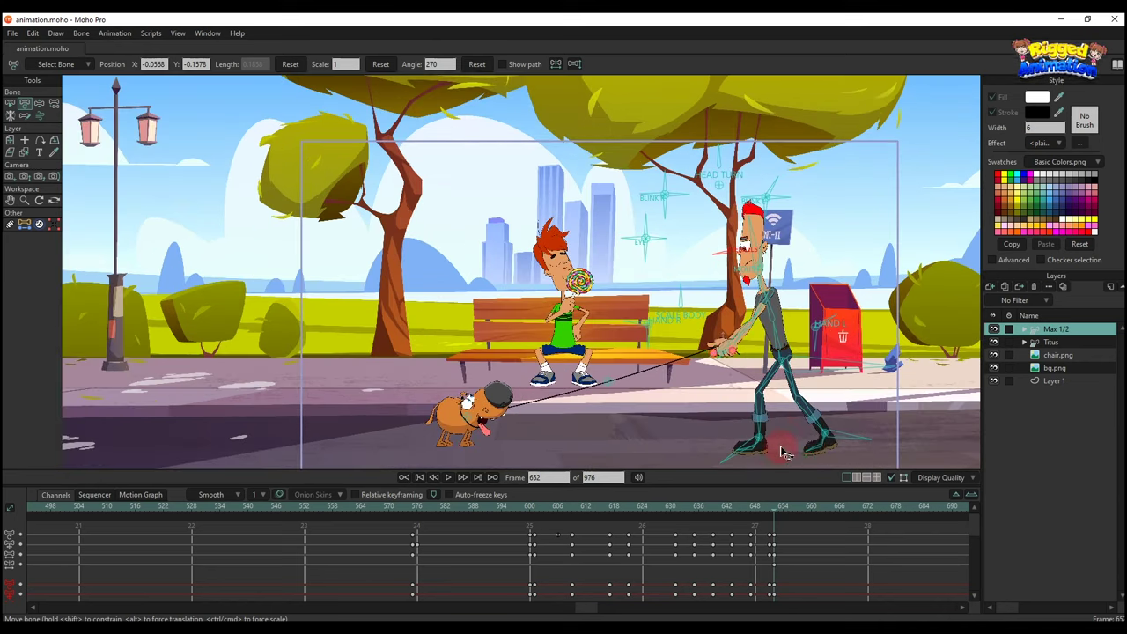
pyautogui.click(800, 510)
pyautogui.moveTo(820, 513); pyautogui.dragTo(822, 514)
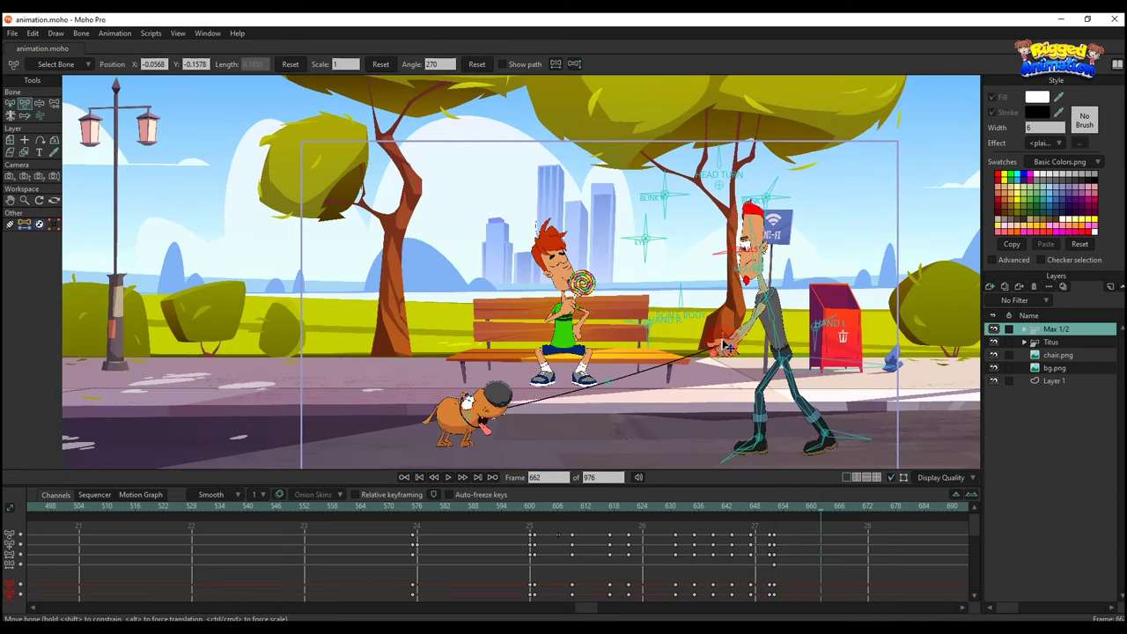
pyautogui.press('t')
pyautogui.moveTo(808, 362); pyautogui.dragTo(796, 320)
pyautogui.scroll(2, 750, 298)
pyautogui.press('z')
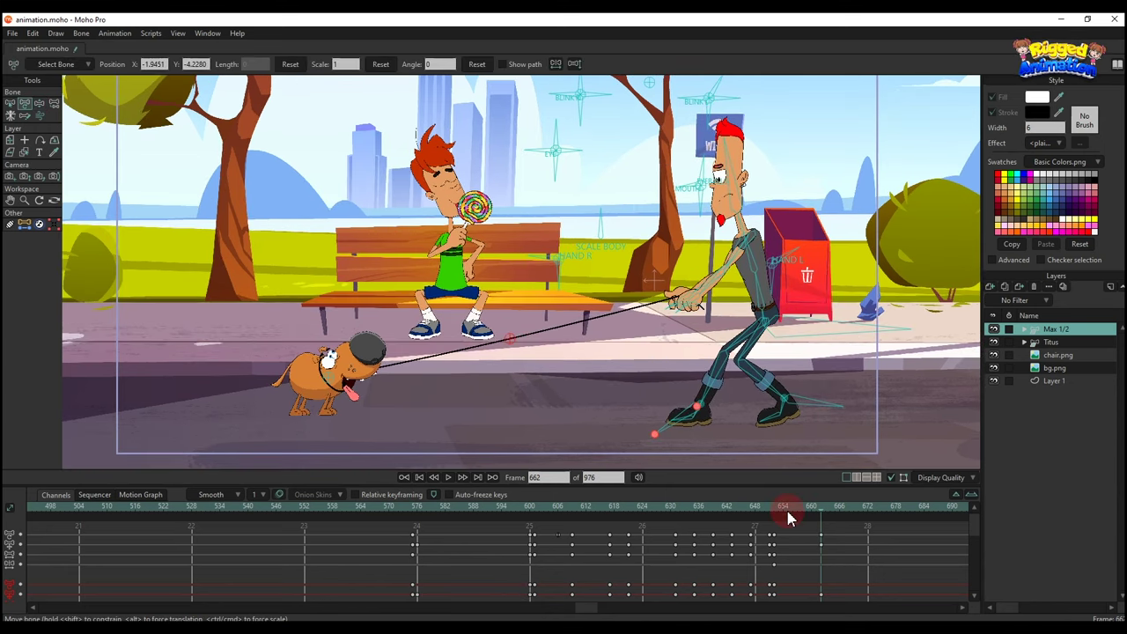
pyautogui.hotkey('ctrl', 'f')
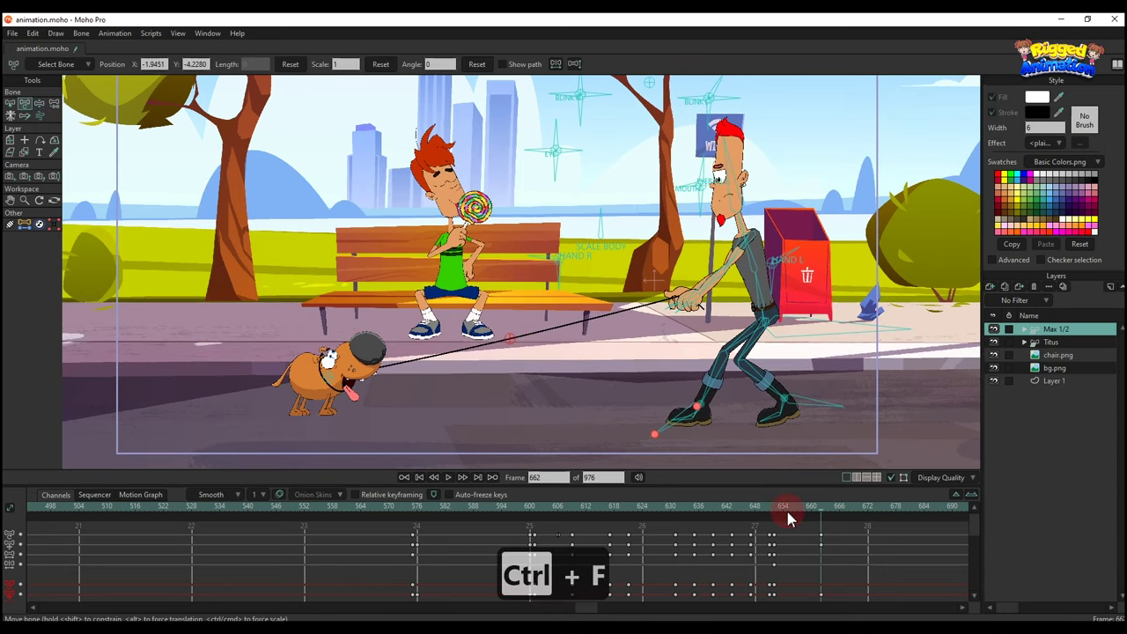
# - Preview the frames leading to 662, then adjust Max's arms and lean his torso back from the hips
pyautogui.moveTo(788, 515); pyautogui.dragTo(821, 517)
pyautogui.scroll(2, 710, 247)
pyautogui.press('t')
pyautogui.moveTo(741, 254)
pyautogui.mouseDown()
pyautogui.moveTo(705, 271)
pyautogui.moveTo(735, 266)
pyautogui.mouseUp()
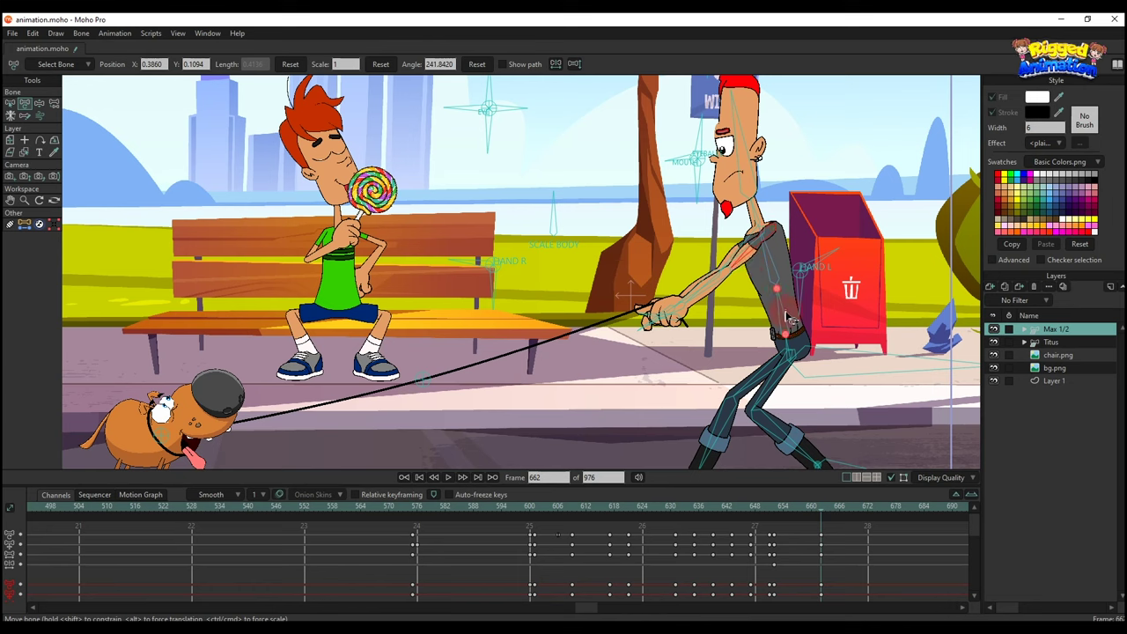
pyautogui.scroll(1, 790, 356)
pyautogui.moveTo(812, 368); pyautogui.dragTo(825, 375)
pyautogui.scroll(1, 804, 357)
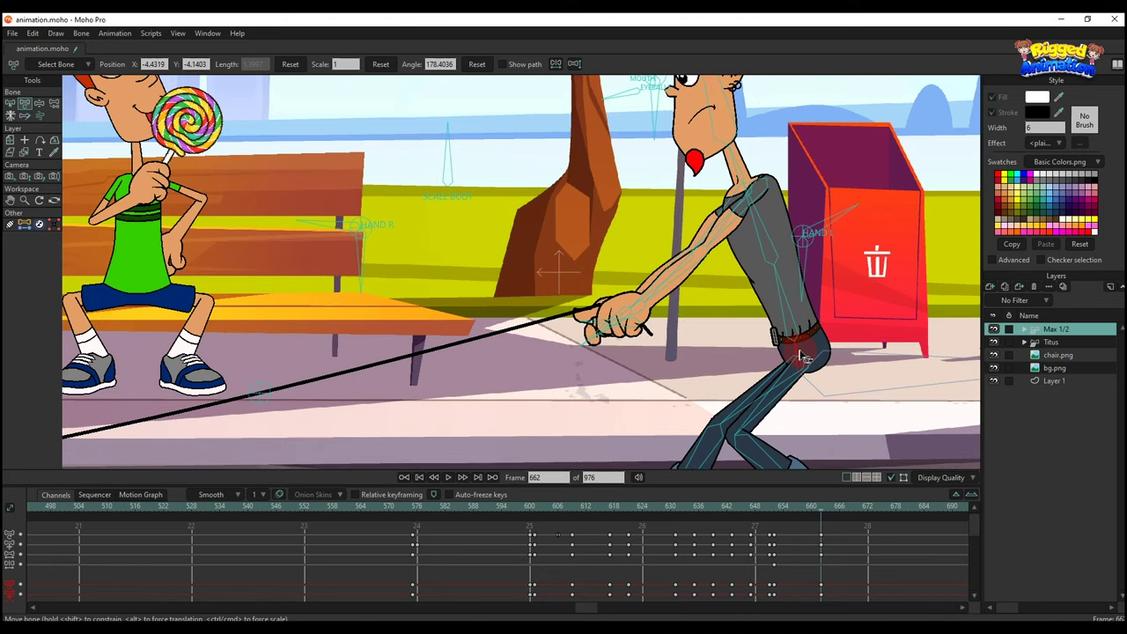
# - Angle Max's leash hand and rotate his arm bones to extend the arms along the leash at frame 662
pyautogui.click(626, 299)
pyautogui.scroll(1, 626, 297)
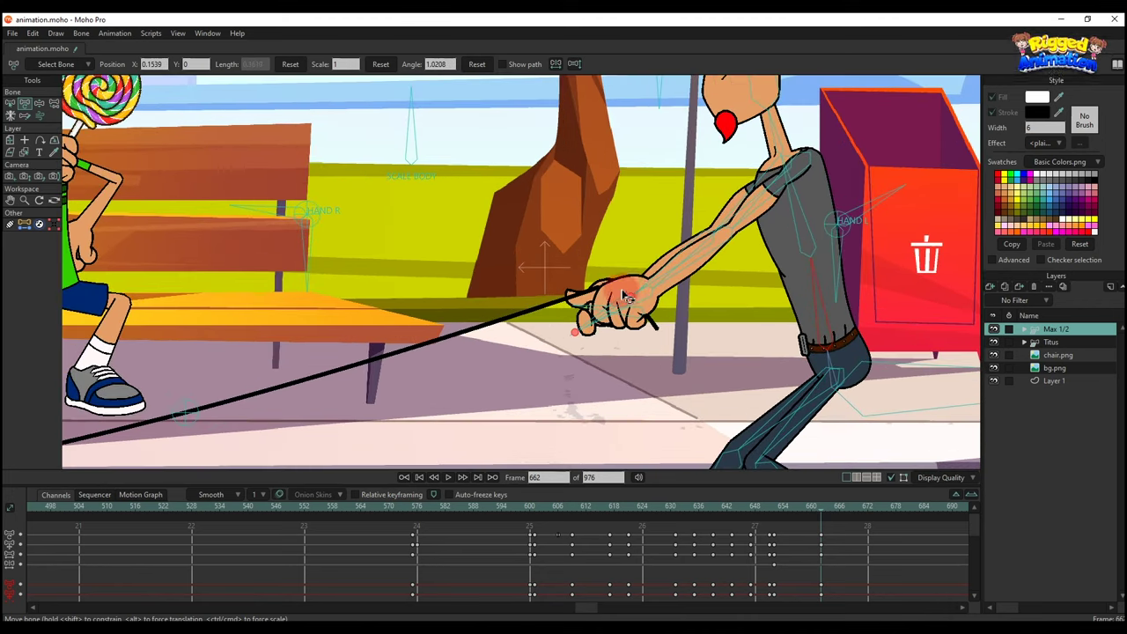
pyautogui.scroll(1, 634, 298)
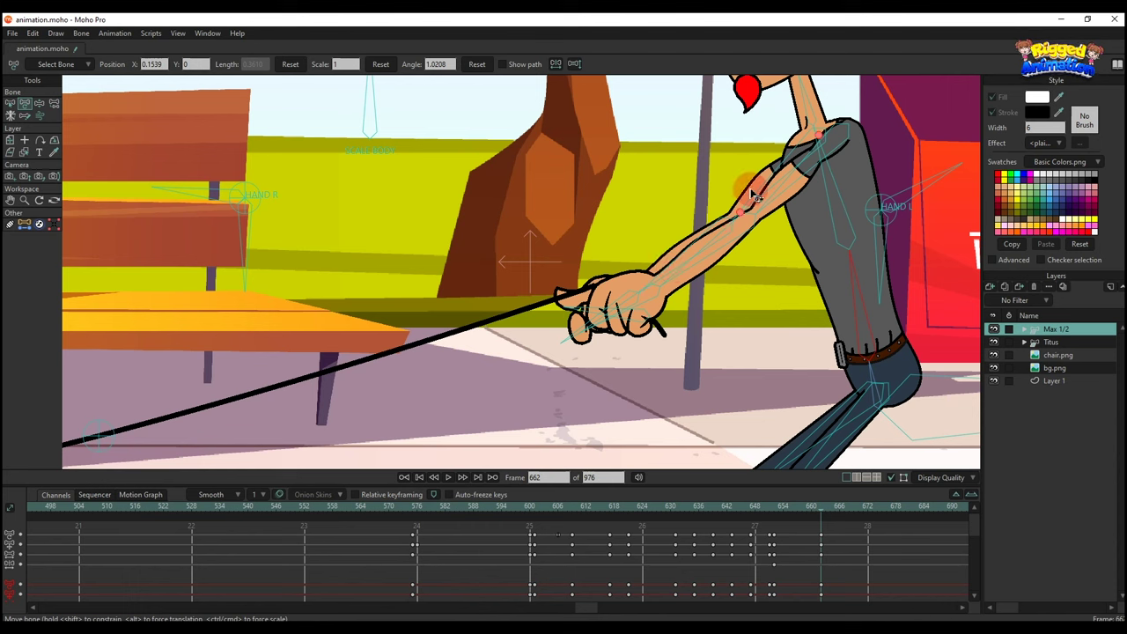
pyautogui.moveTo(743, 198); pyautogui.dragTo(731, 224)
pyautogui.scroll(-5, 731, 224)
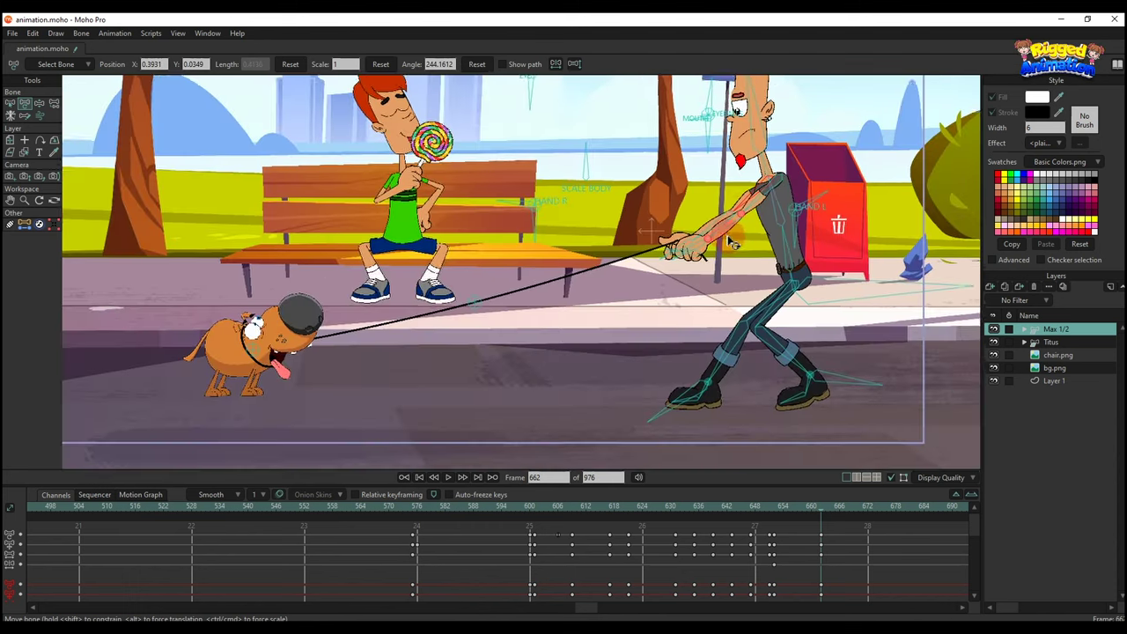
# - Rotate the bones of Max's front foot at frame 662 and scrub through the preceding frames to review the pull
pyautogui.moveTo(779, 516); pyautogui.dragTo(821, 520)
pyautogui.scroll(5, 713, 409)
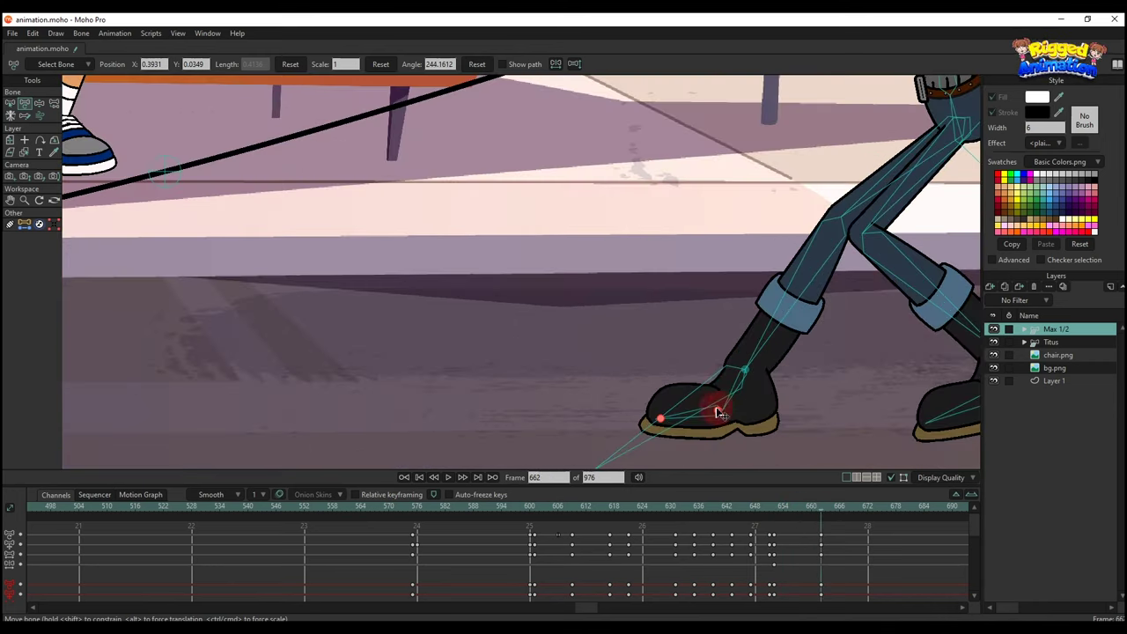
pyautogui.scroll(-5, 714, 405)
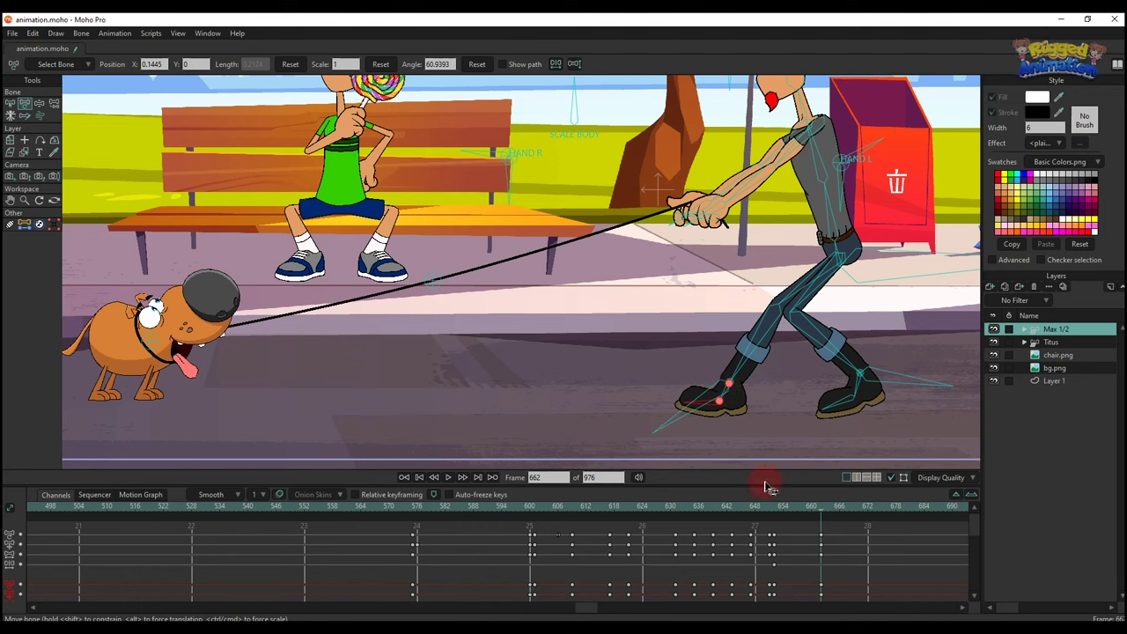
pyautogui.moveTo(786, 517); pyautogui.dragTo(818, 516)
pyautogui.scroll(-5, 575, 352)
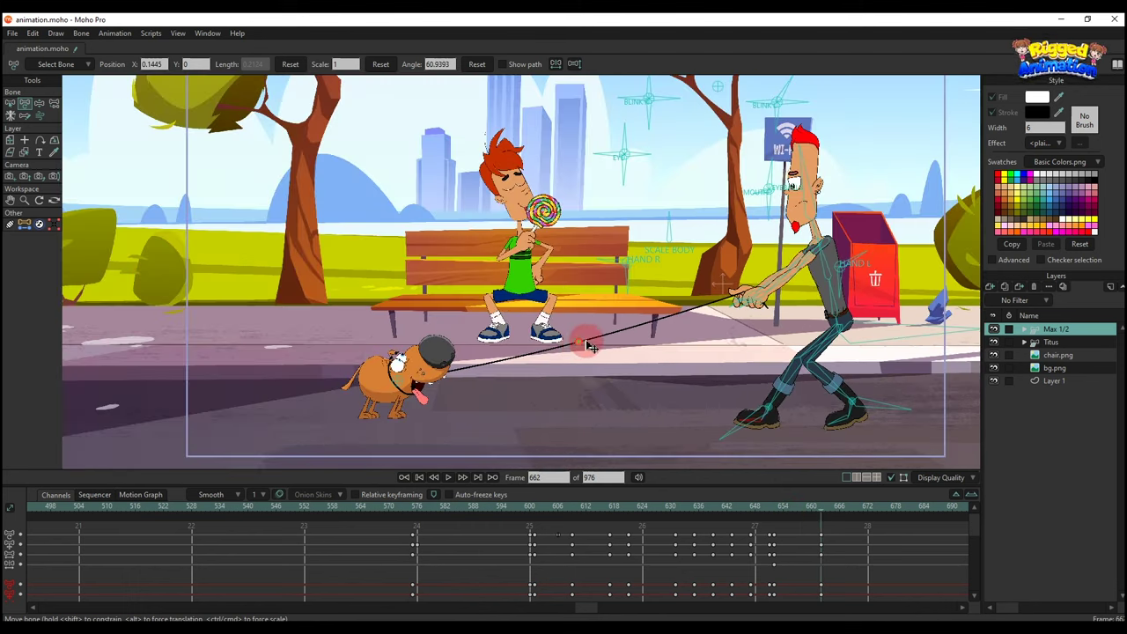
# - Play and scrub the frames around 662 to review Max's backward pull on the leash
pyautogui.moveTo(591, 347); pyautogui.dragTo(629, 331)
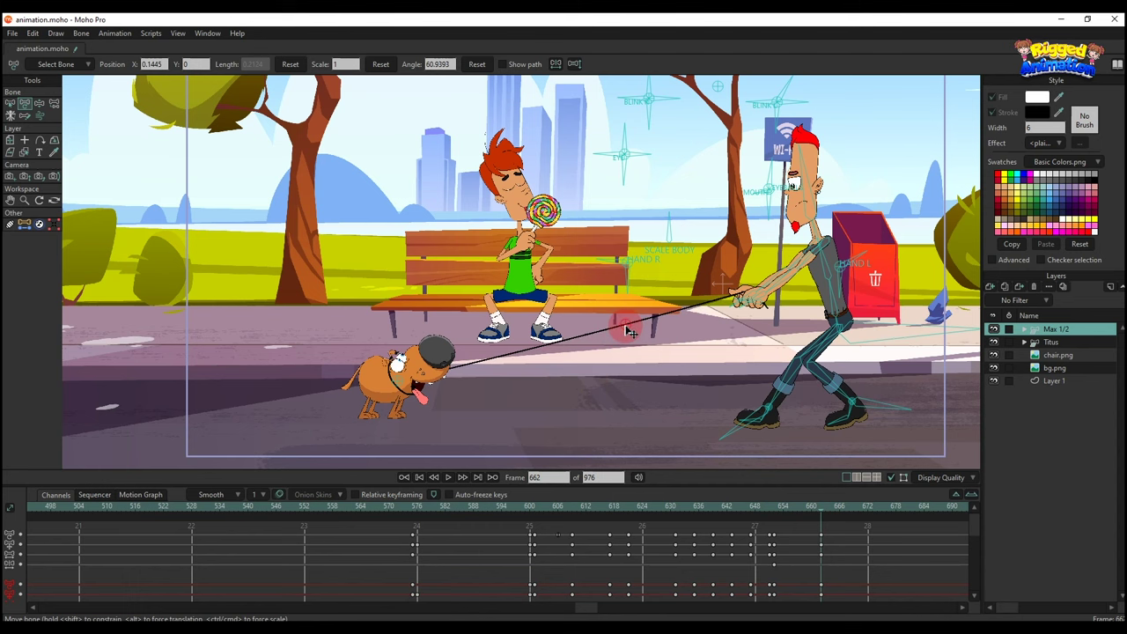
pyautogui.press('space')
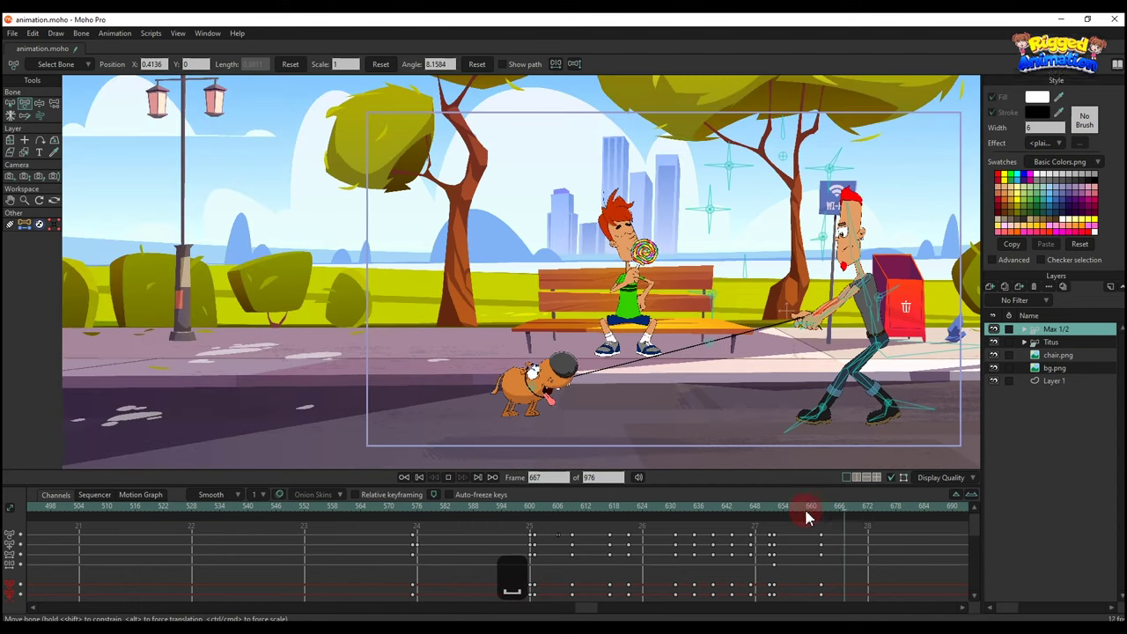
pyautogui.press('space')
pyautogui.moveTo(801, 514); pyautogui.dragTo(832, 517)
# - Rotate Max's mouth control at frame 657 to bare his teeth, and set the preceding mouth key to Step interpolation
pyautogui.click(770, 260)
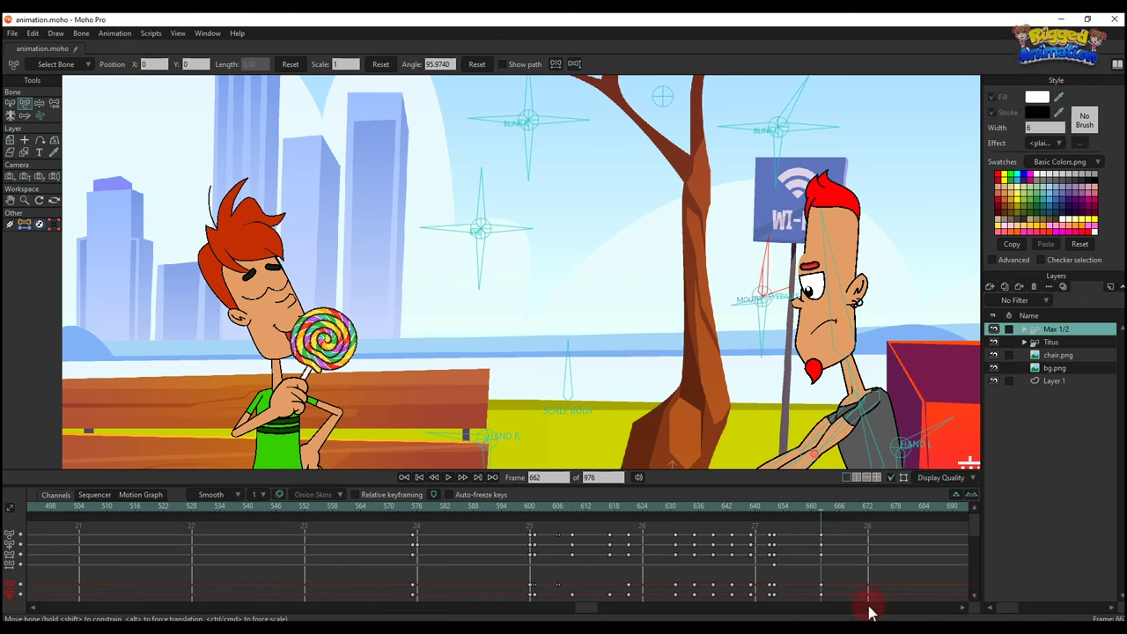
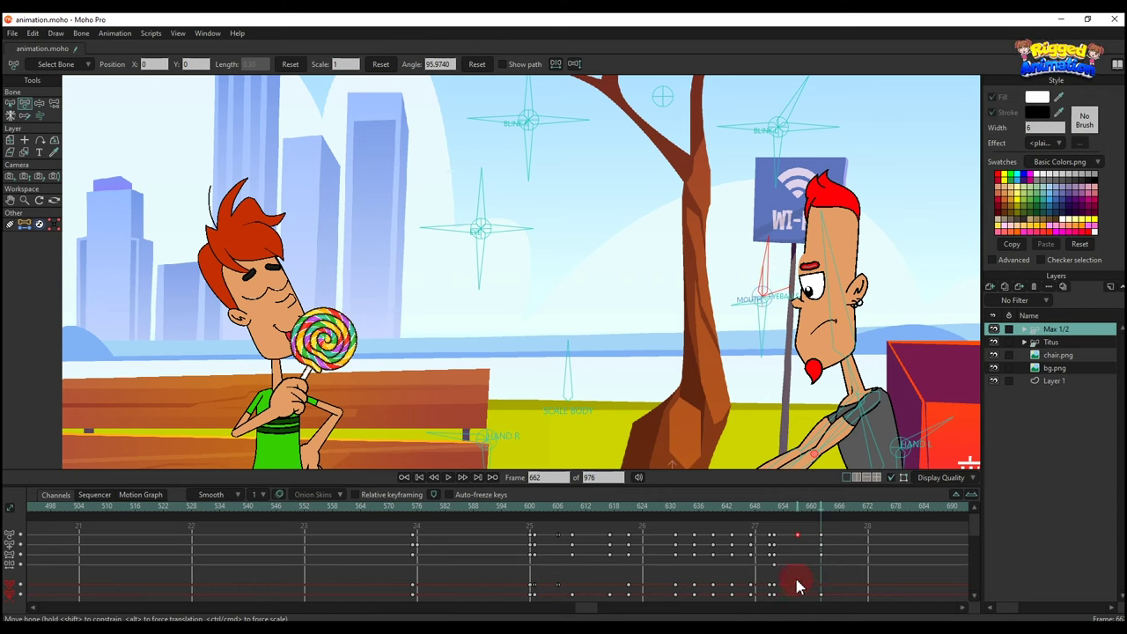
pyautogui.click(799, 516)
pyautogui.moveTo(766, 255); pyautogui.dragTo(781, 257)
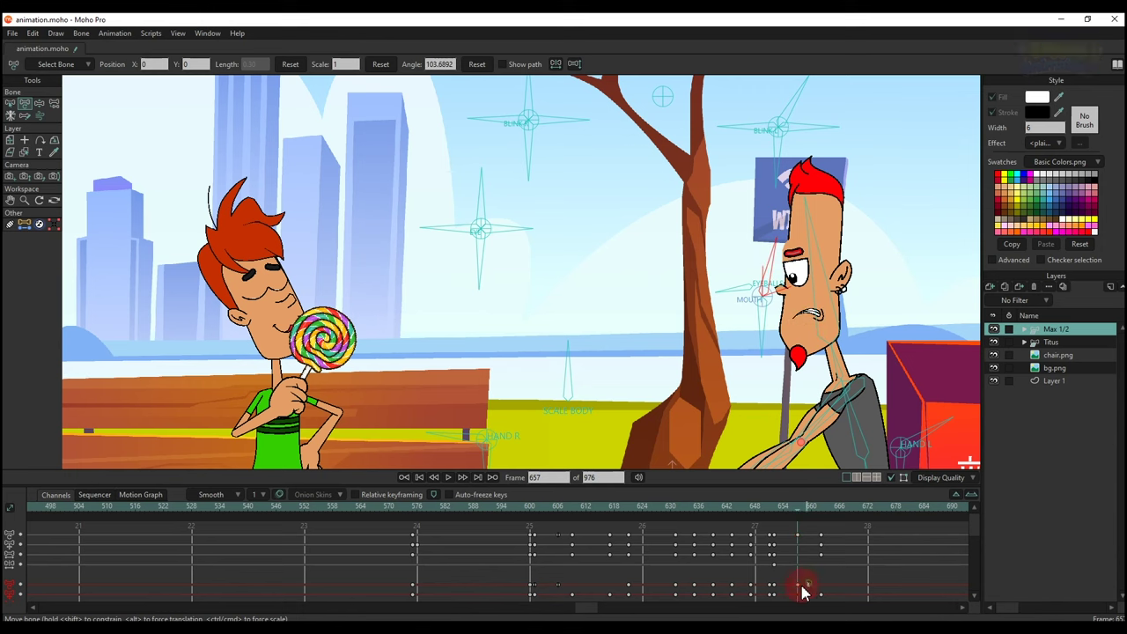
pyautogui.rightClick(775, 590)
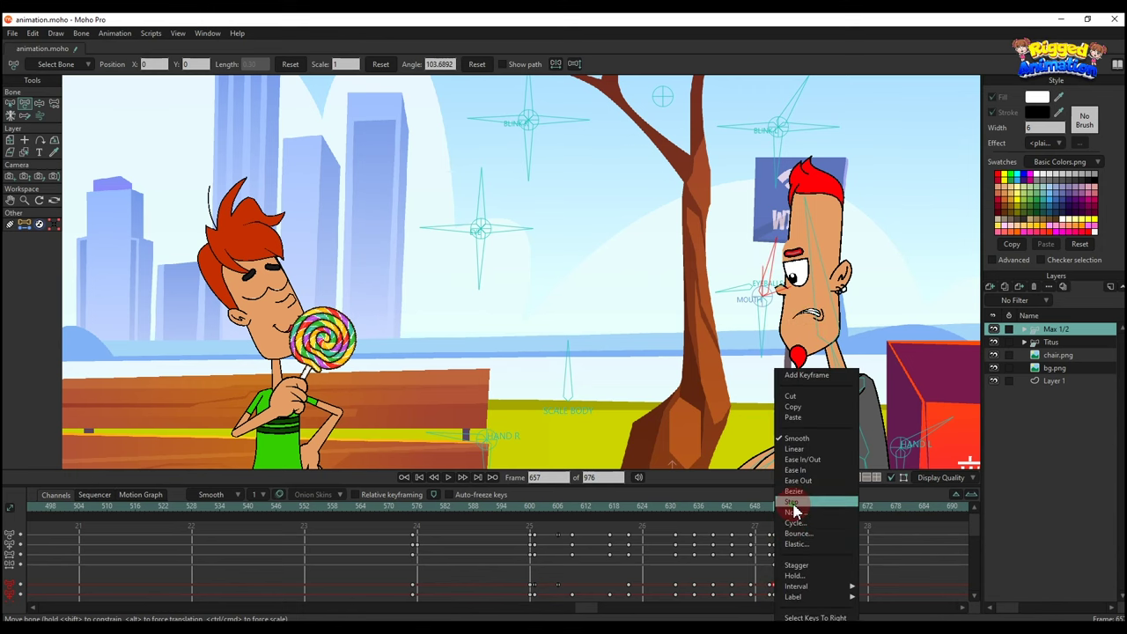
pyautogui.click(803, 501)
# - Play the animation from about frame 653 to review Max's mouth change during the pull
pyautogui.click(782, 509)
pyautogui.press('space')
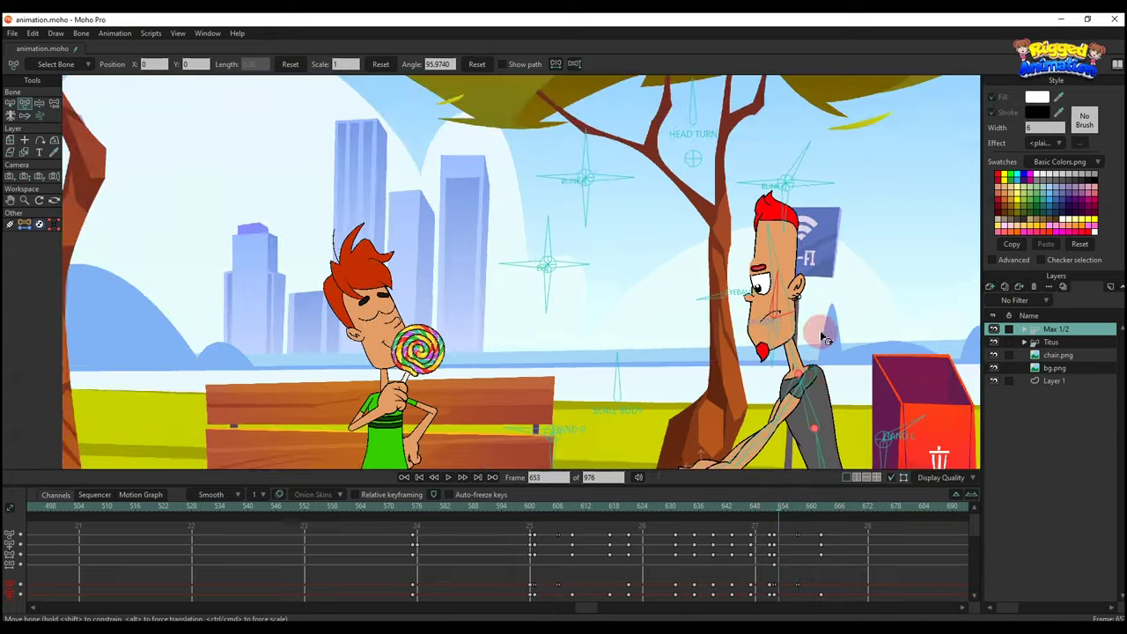
pyautogui.press('space')
pyautogui.press('space')
pyautogui.press('space')
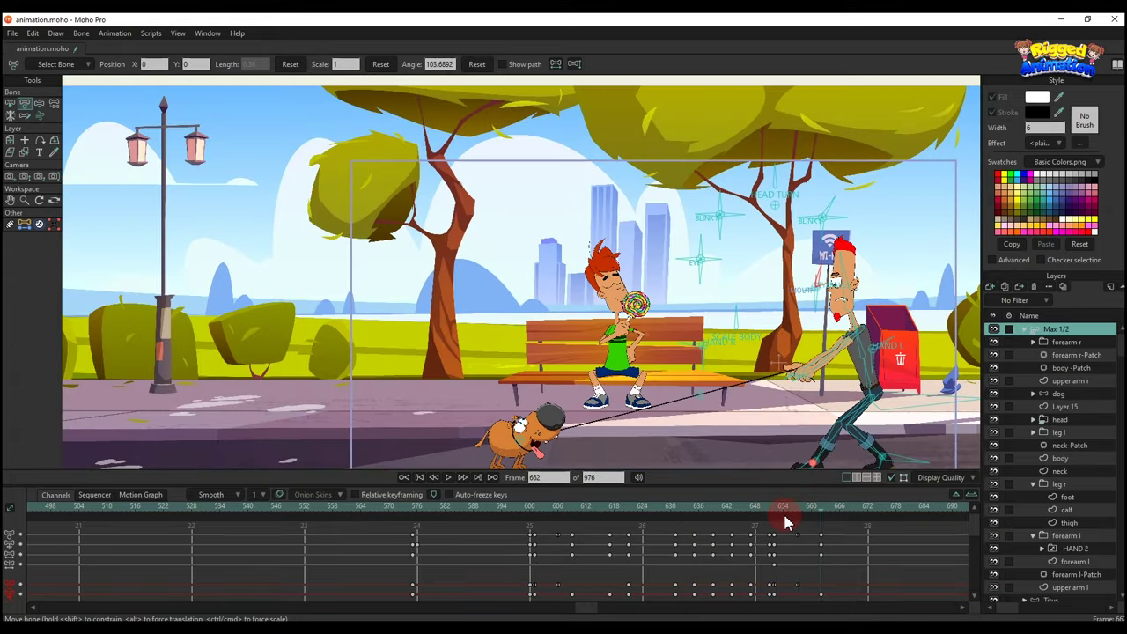
# - Go to frame 652 and freeze the pose of the dog layer's bones
pyautogui.click(776, 509)
pyautogui.click(1060, 396)
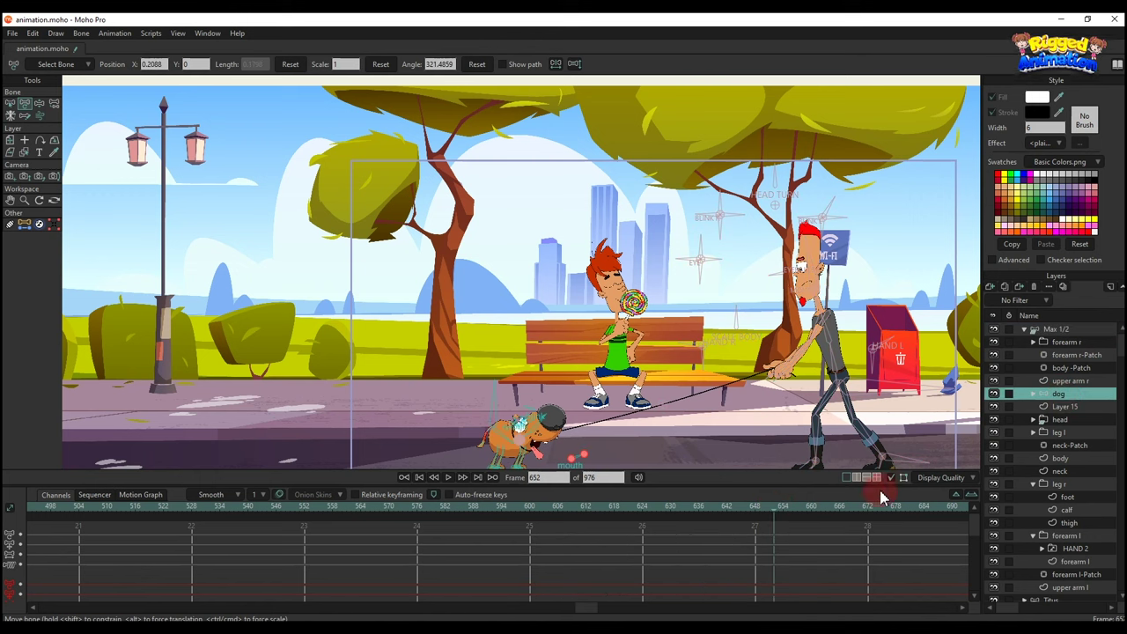
pyautogui.hotkey('ctrl', 'f')
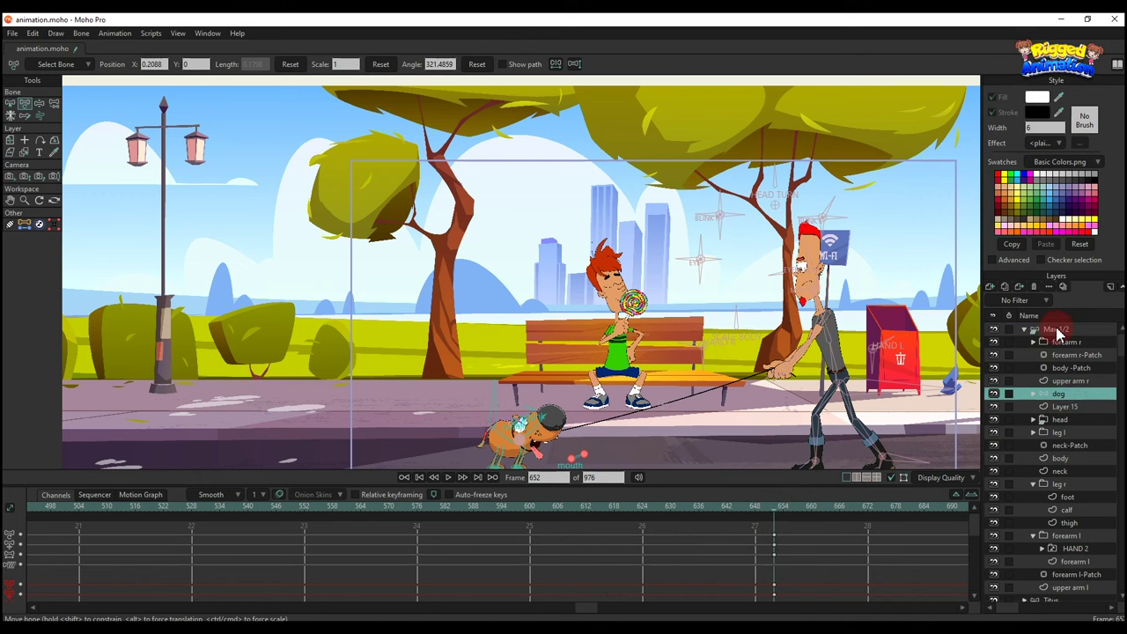
# - At frame 662, pull the dog's body toward Max so its legs slant, and rotate its head
pyautogui.click(1059, 330)
pyautogui.click(821, 511)
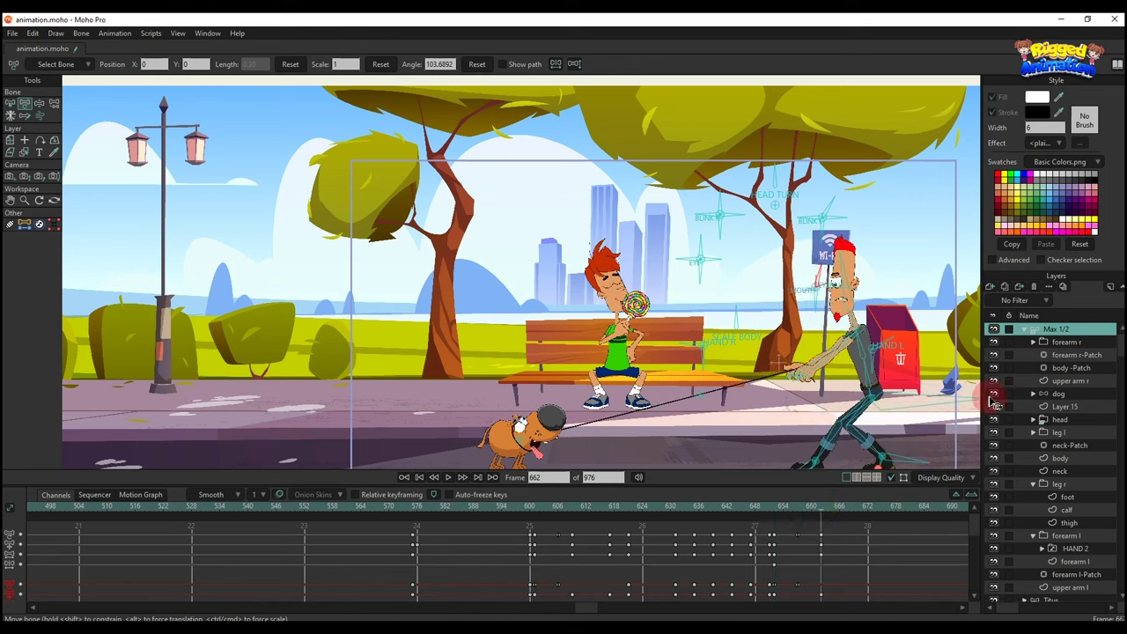
pyautogui.click(1059, 394)
pyautogui.scroll(5, 602, 295)
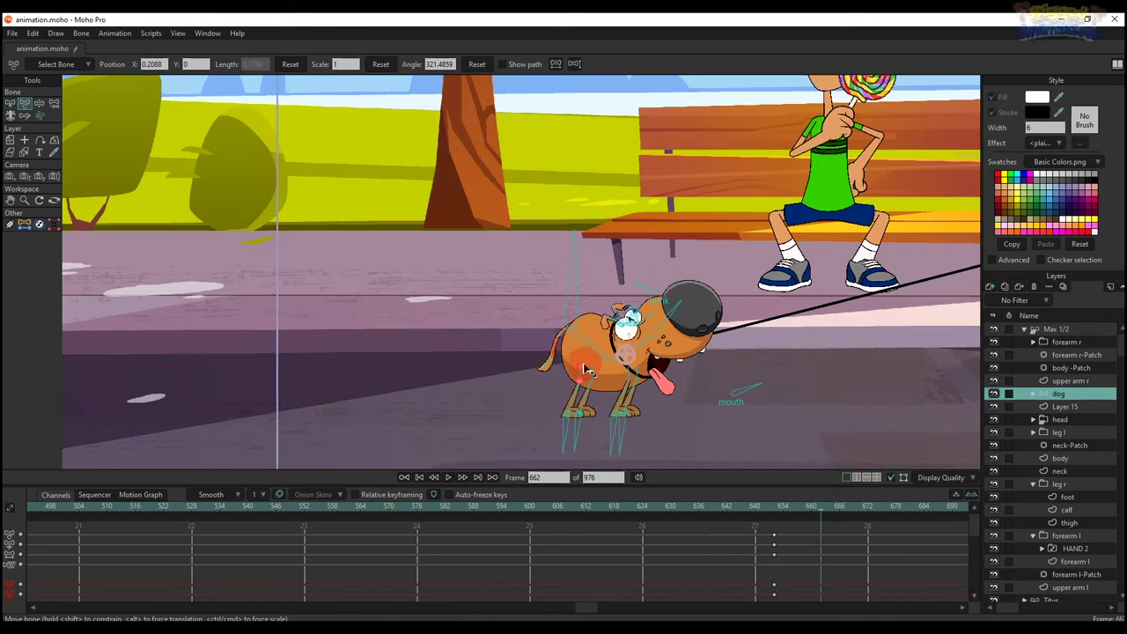
pyautogui.press('t')
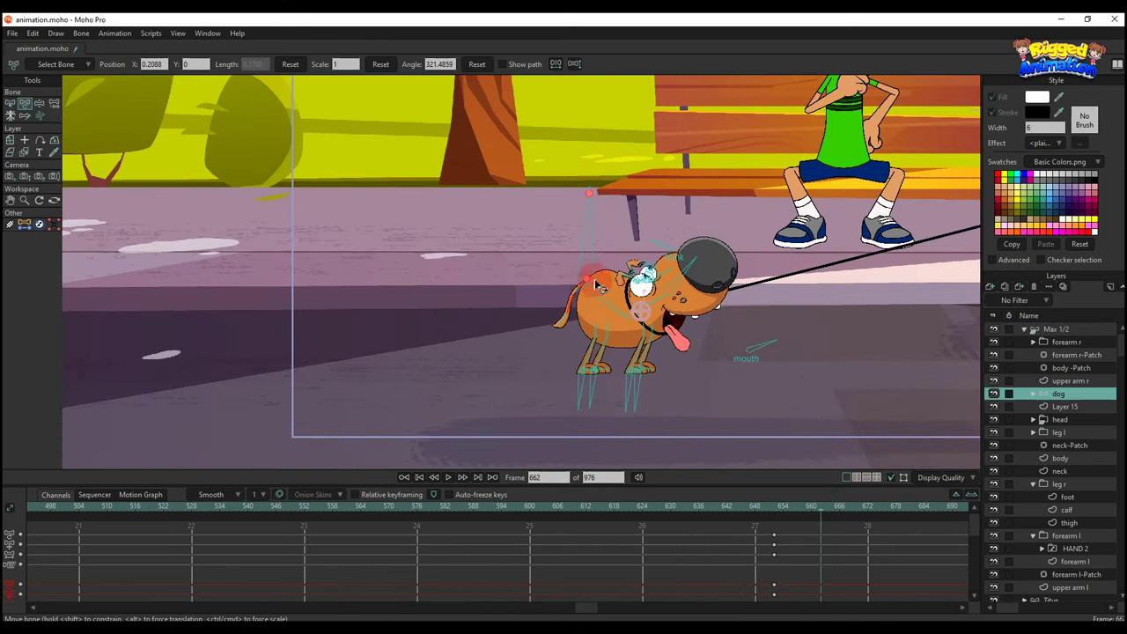
pyautogui.scroll(2, 595, 285)
pyautogui.moveTo(586, 284); pyautogui.dragTo(617, 288)
pyautogui.scroll(-5, 686, 274)
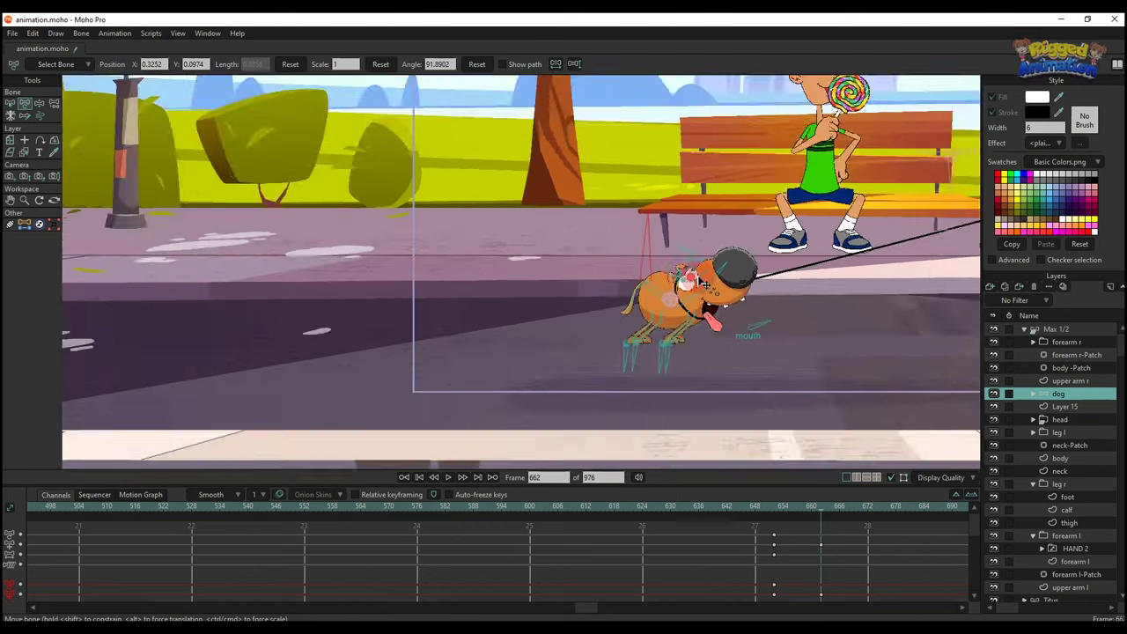
pyautogui.scroll(4, 704, 276)
pyautogui.moveTo(717, 284); pyautogui.dragTo(715, 281)
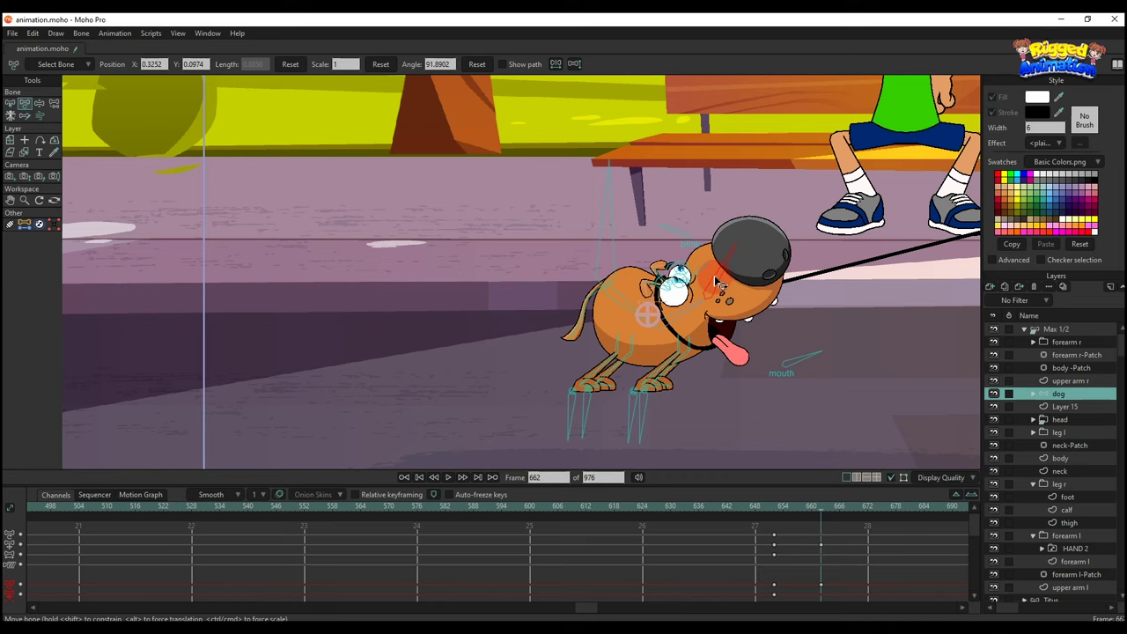
pyautogui.scroll(-4, 715, 281)
# - Key the dog's pose at frame 651, shift its body backward at frame 652 with Manipulate Bones, and preview the motion
pyautogui.click(774, 513)
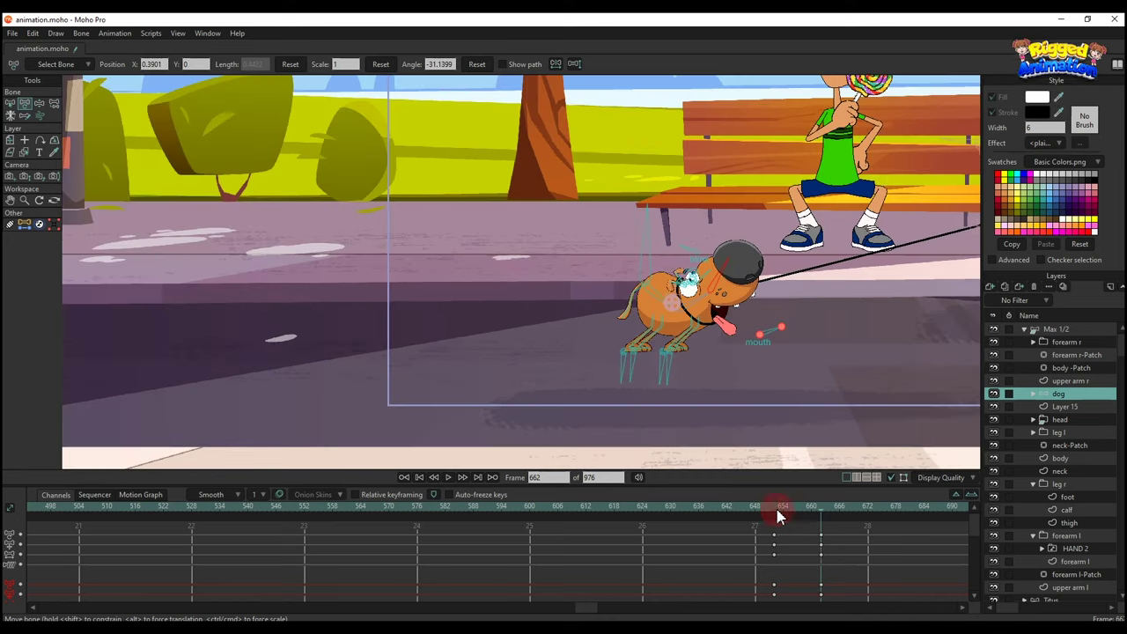
pyautogui.scroll(-4, 669, 407)
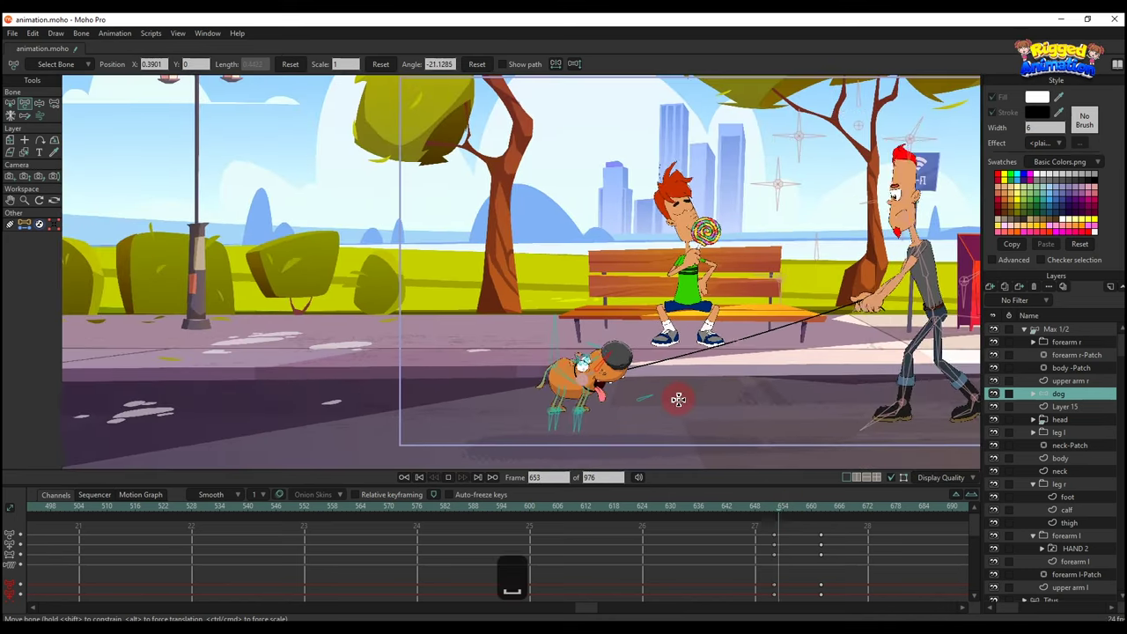
pyautogui.click(773, 513)
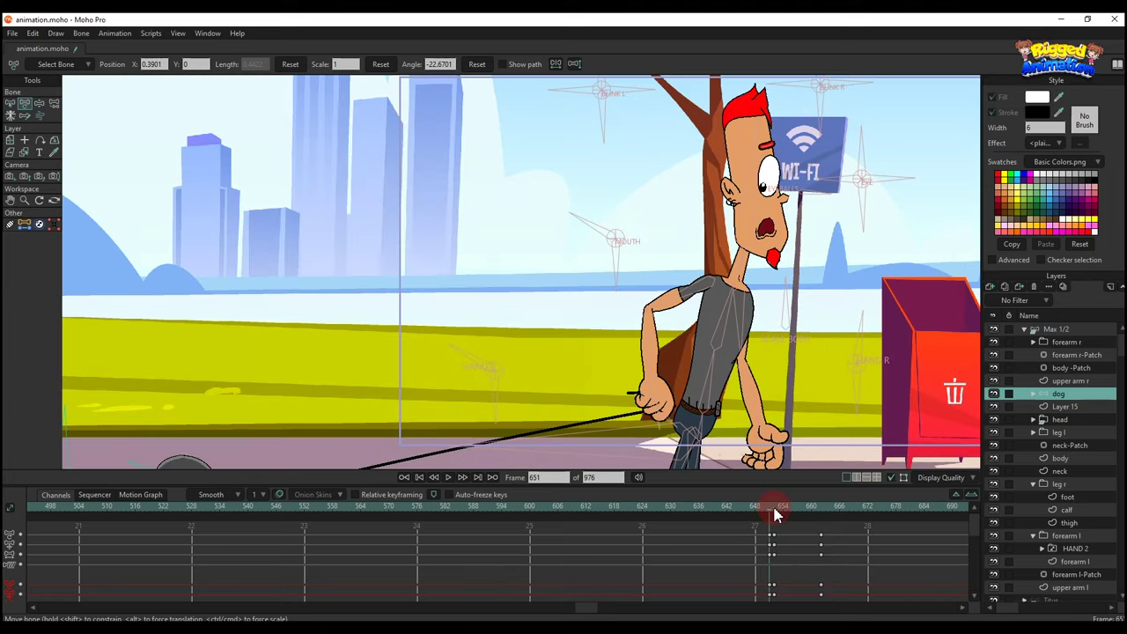
pyautogui.click(775, 513)
pyautogui.scroll(4, 531, 364)
pyautogui.press('z')
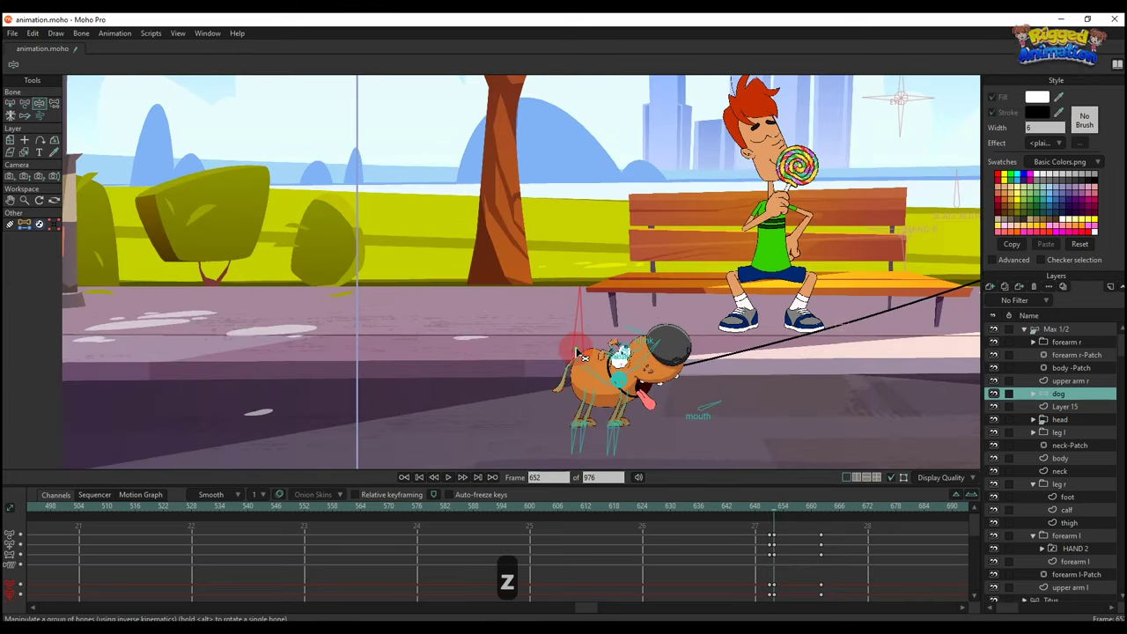
pyautogui.moveTo(577, 357); pyautogui.dragTo(575, 361)
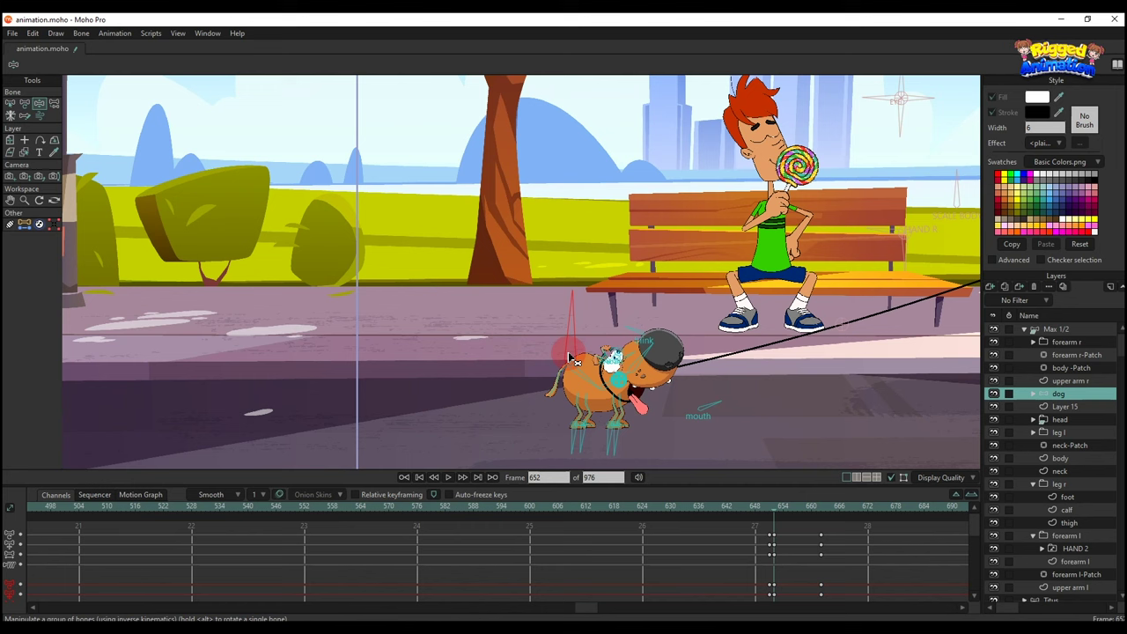
pyautogui.press('space')
pyautogui.press('space')
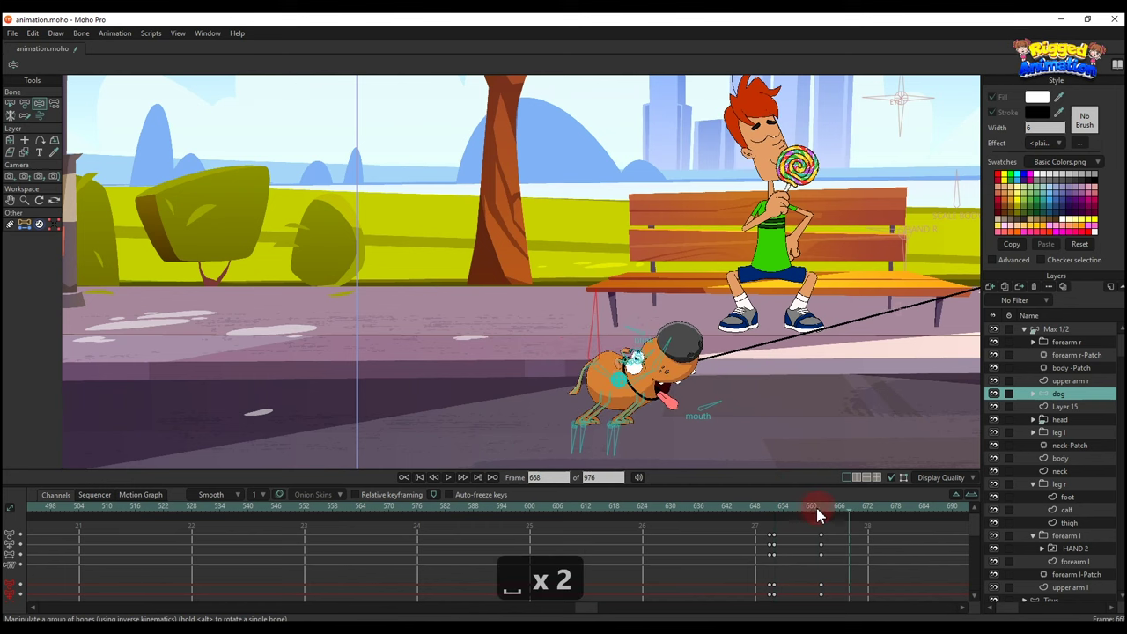
# - Shift the dog's body bone slightly back and down at frame 662 to refine its braced pose
pyautogui.click(820, 509)
pyautogui.click(825, 509)
pyautogui.scroll(4, 548, 402)
pyautogui.press('t')
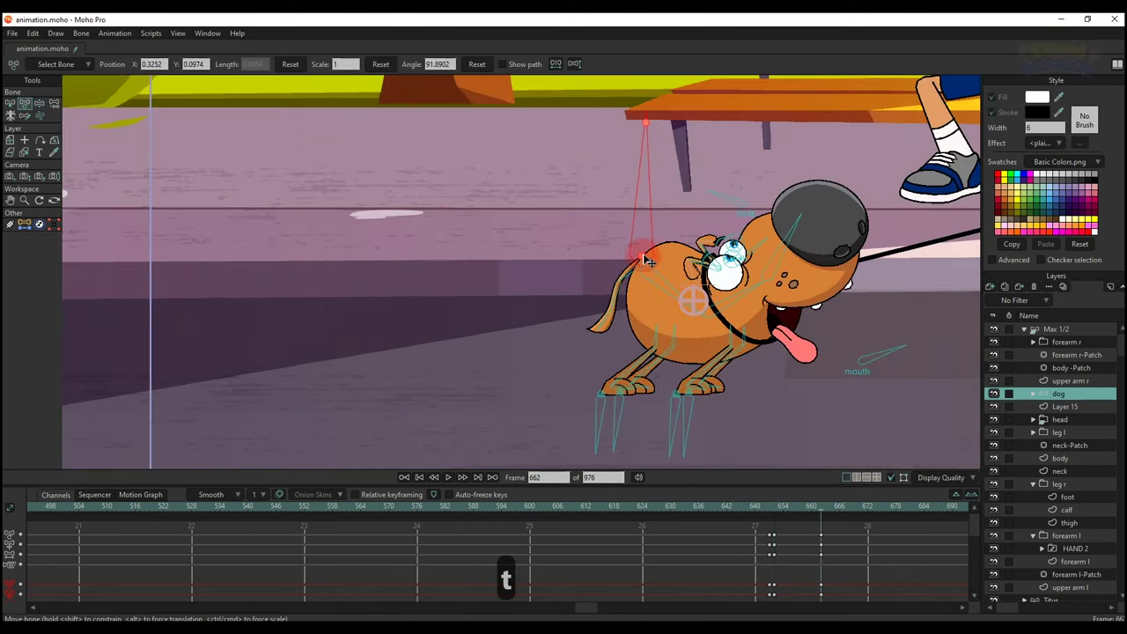
pyautogui.moveTo(634, 261); pyautogui.dragTo(626, 262)
pyautogui.scroll(-2, 652, 322)
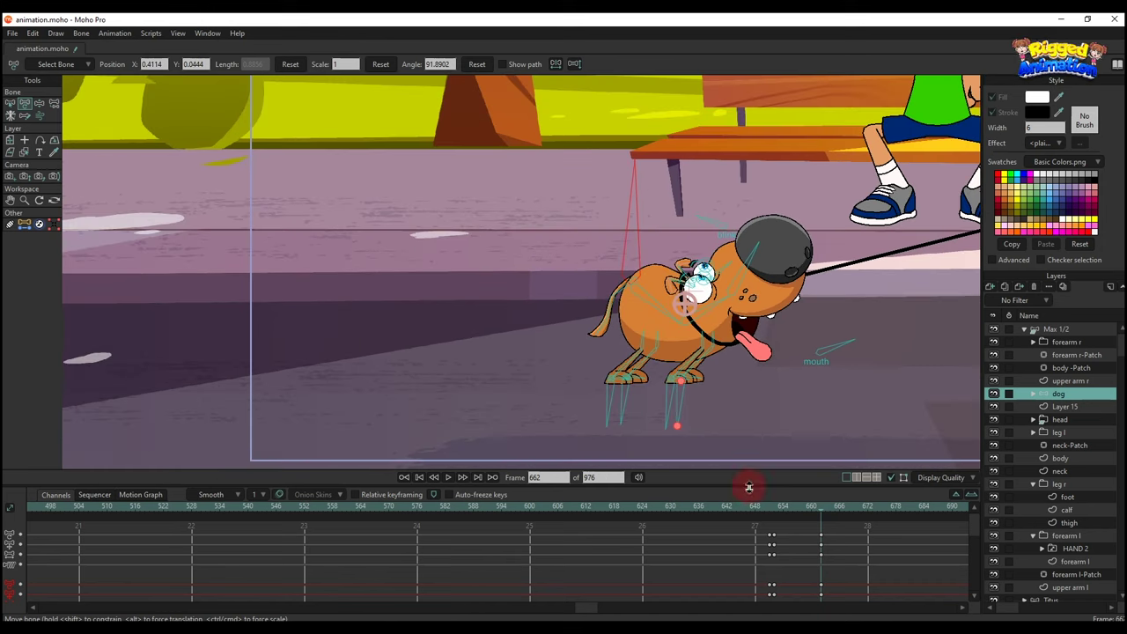
# - Play the animation from frame 652 to review the dog and Max pulling on the leash
pyautogui.press('space')
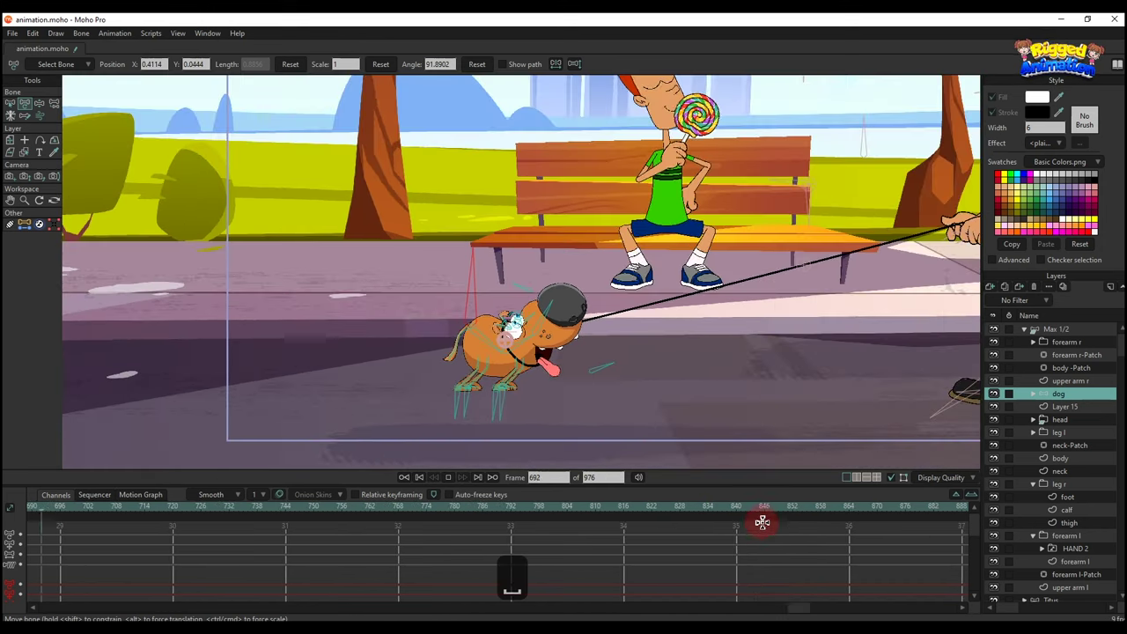
pyautogui.press('space')
pyautogui.moveTo(802, 610); pyautogui.dragTo(603, 618)
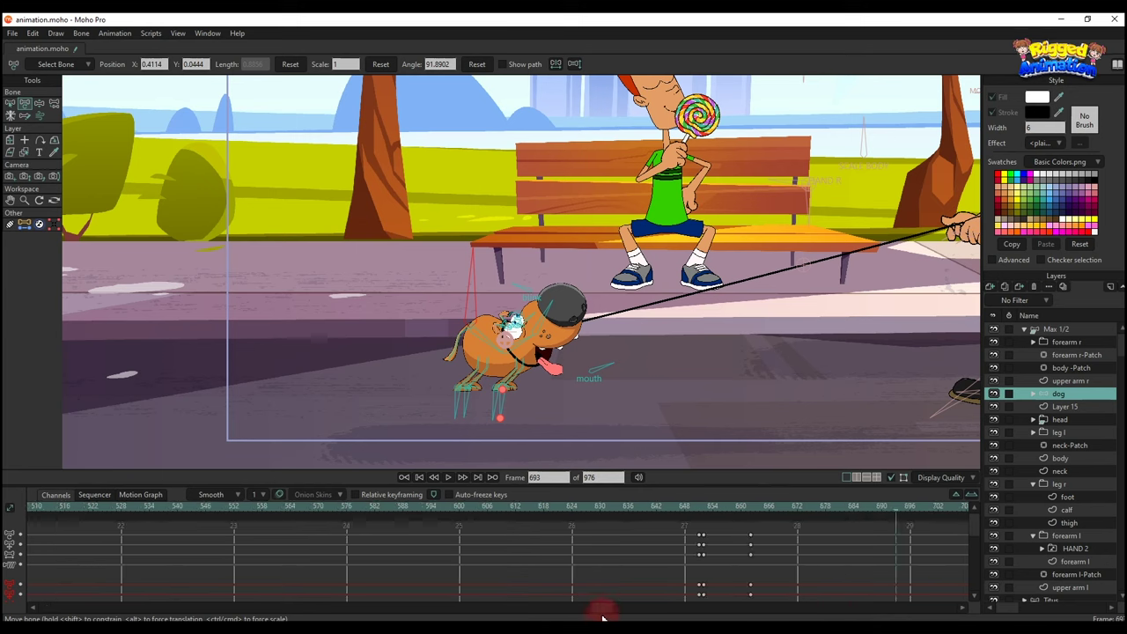
pyautogui.click(703, 510)
pyautogui.press('space')
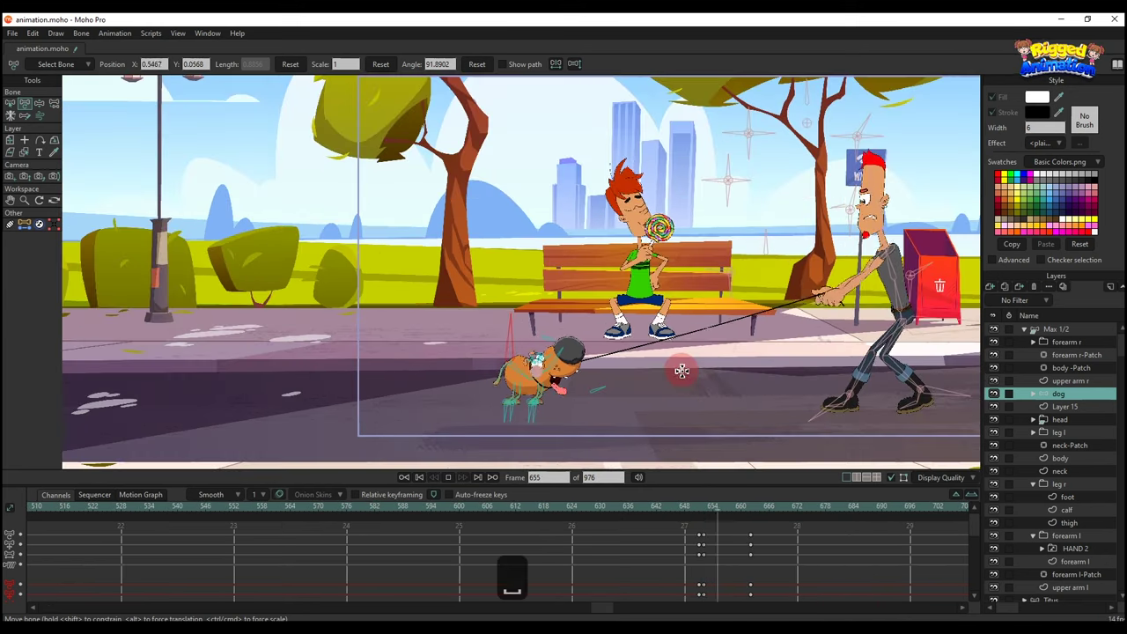
pyautogui.press('space')
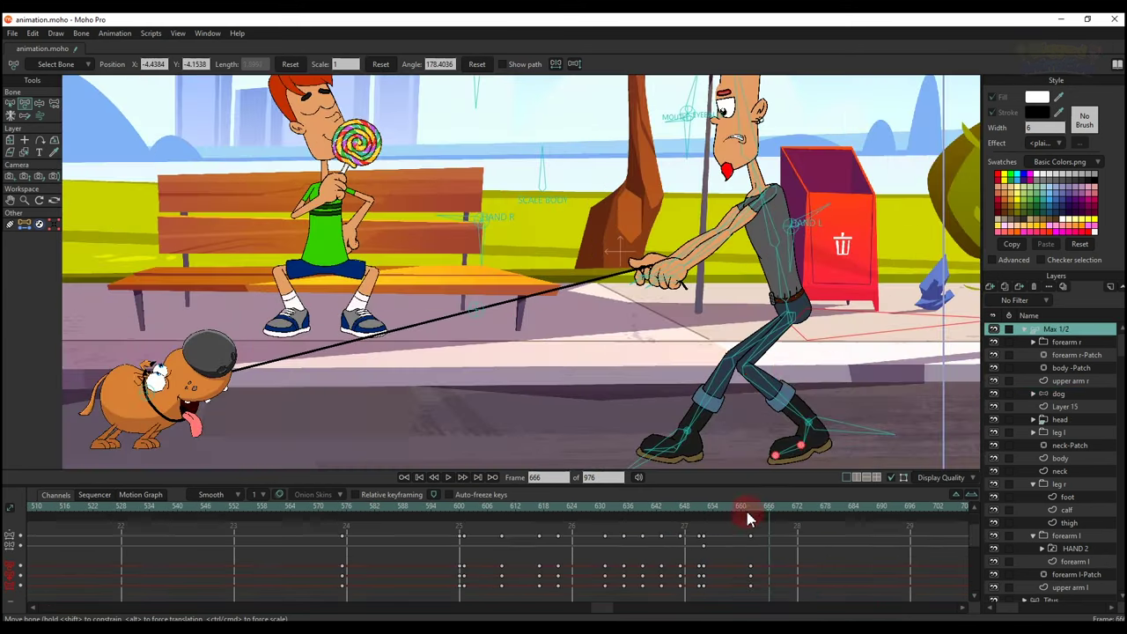
# - At frame 666, move Max's hips slightly farther back from the dog, check the motion and save the file
pyautogui.press('t')
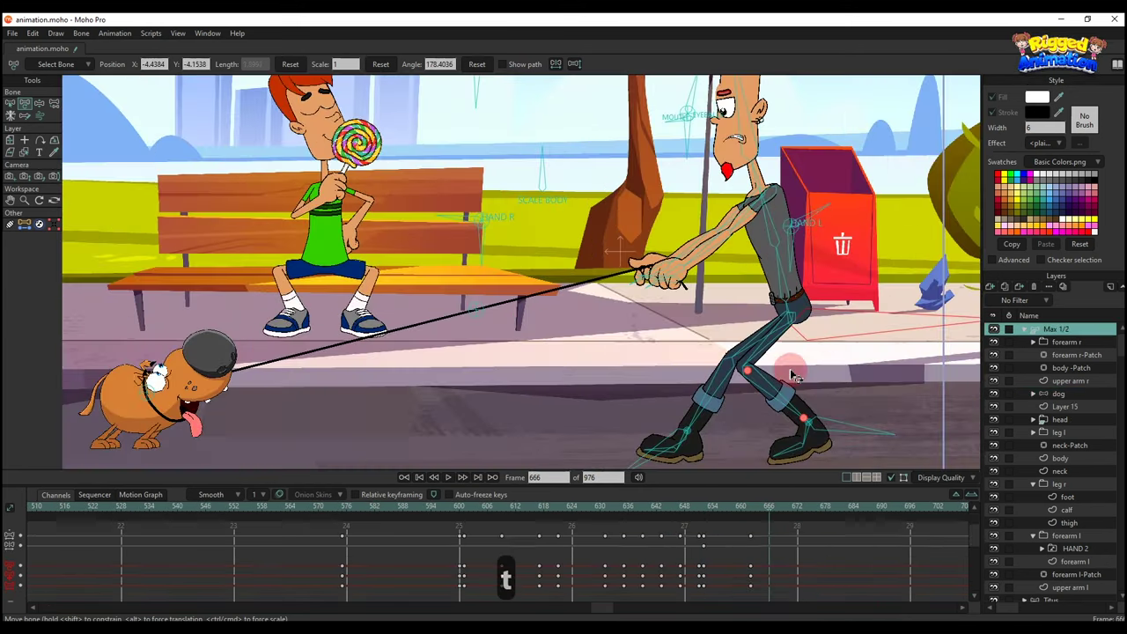
pyautogui.moveTo(809, 327); pyautogui.dragTo(814, 328)
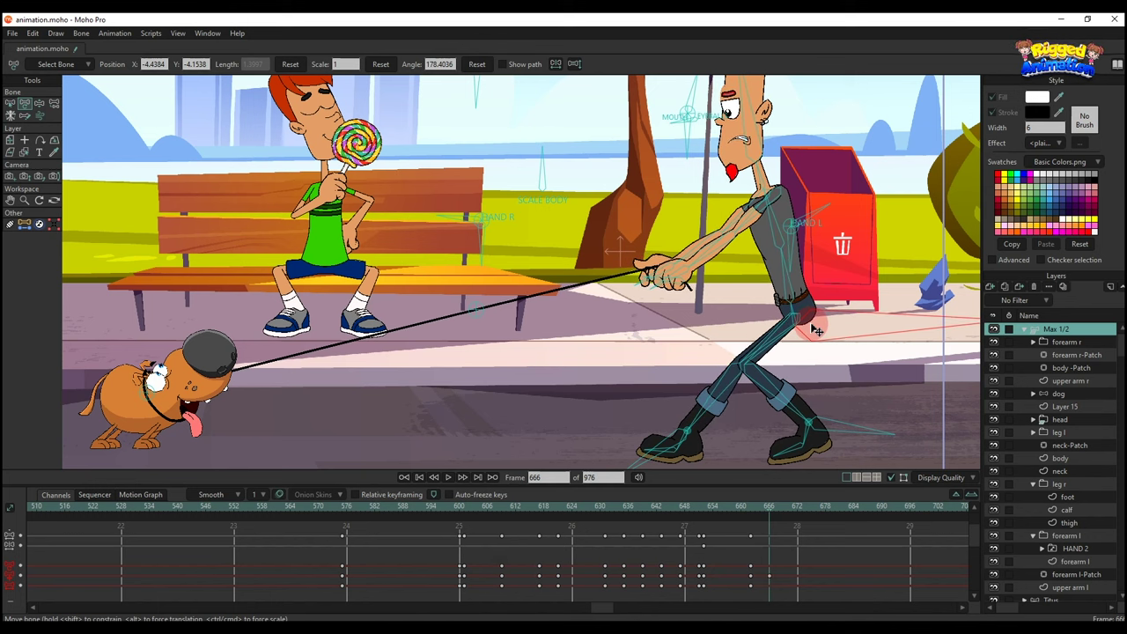
pyautogui.moveTo(751, 507); pyautogui.dragTo(766, 509)
pyautogui.scroll(2, 773, 522)
pyautogui.hotkey('ctrl', 's')
# - Select Max's mouth control and scrub between frames 662 and 666 to compare the poses
pyautogui.click(667, 253)
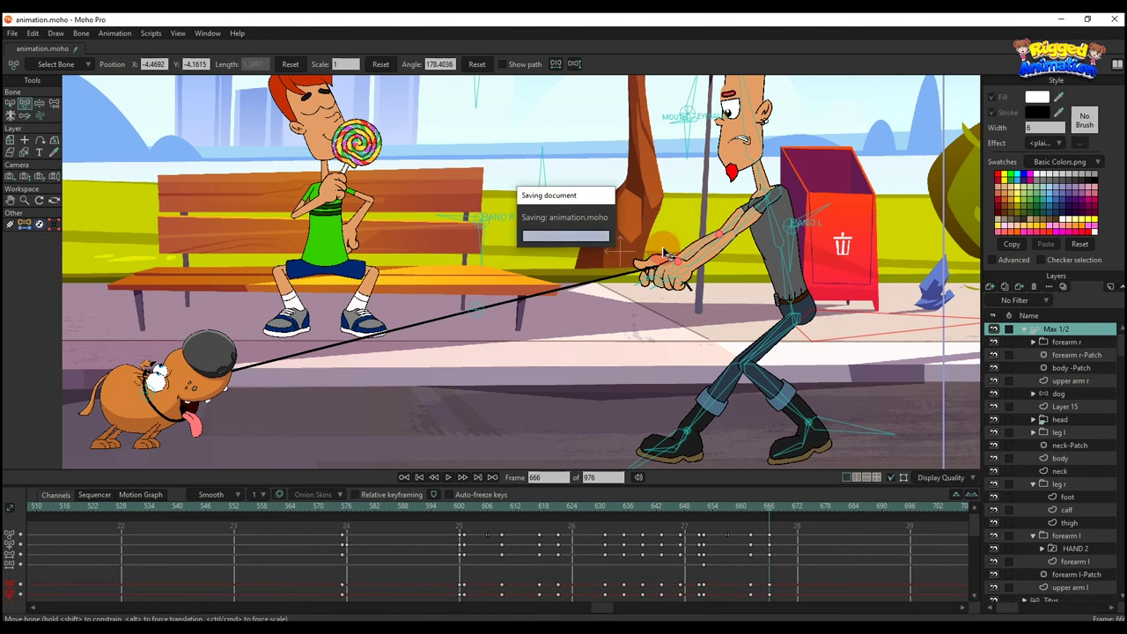
pyautogui.click(675, 140)
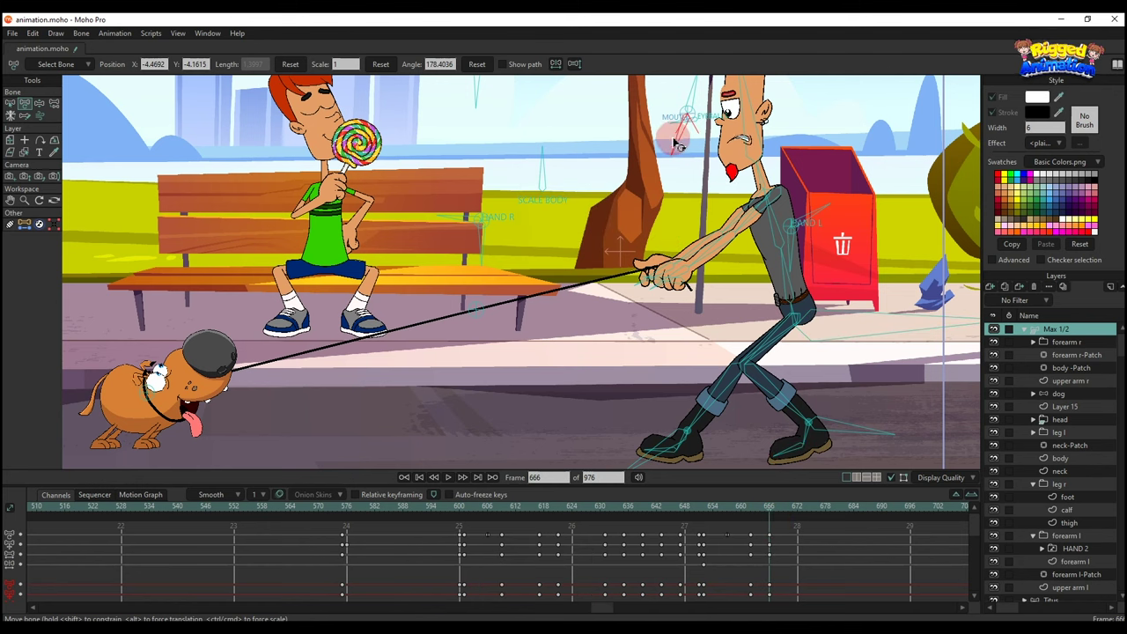
pyautogui.click(750, 510)
pyautogui.moveTo(765, 511); pyautogui.dragTo(770, 513)
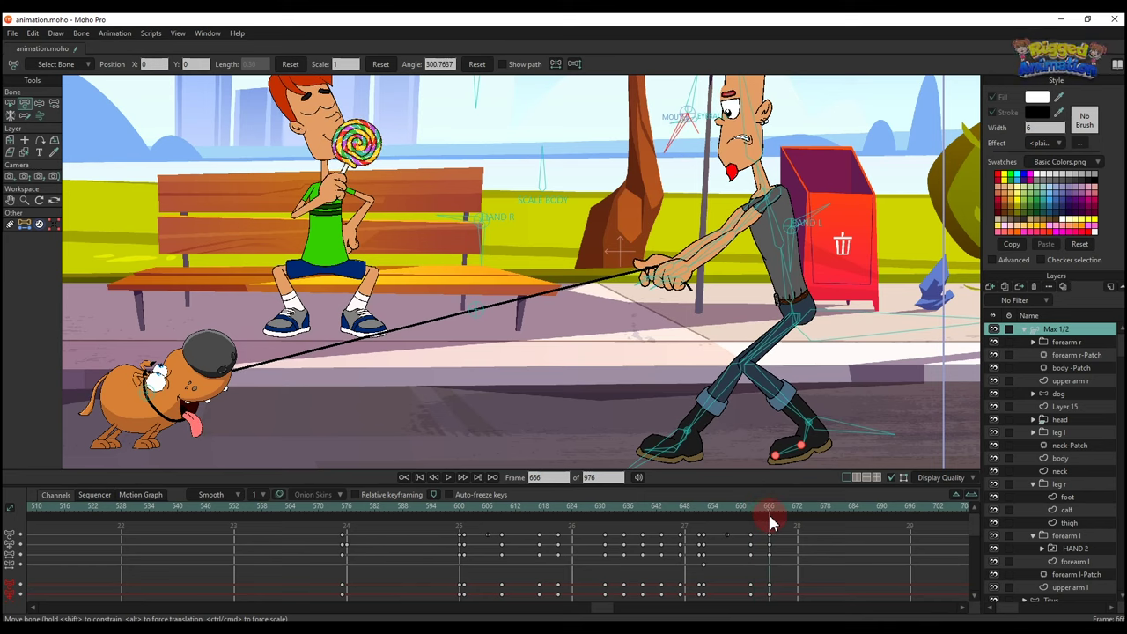
# - Copy all of Max's keyframes at frame 662 and paste them at frame 670
pyautogui.scroll(-3, 754, 407)
pyautogui.moveTo(764, 462); pyautogui.dragTo(764, 434)
pyautogui.moveTo(747, 511)
pyautogui.mouseDown()
pyautogui.moveTo(730, 511)
pyautogui.moveTo(760, 516)
pyautogui.moveTo(749, 531)
pyautogui.moveTo(769, 539)
pyautogui.moveTo(760, 588)
pyautogui.mouseUp()
pyautogui.moveTo(750, 500); pyautogui.dragTo(760, 529)
pyautogui.hotkey('ctrl', 'c')
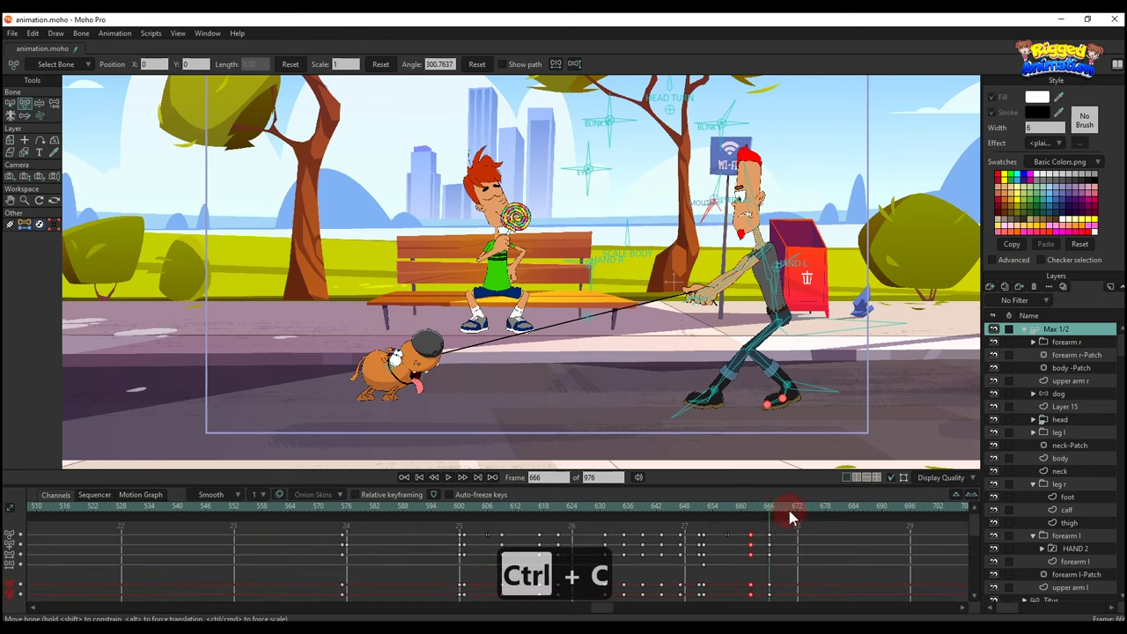
pyautogui.click(789, 515)
pyautogui.hotkey('ctrl', 'v')
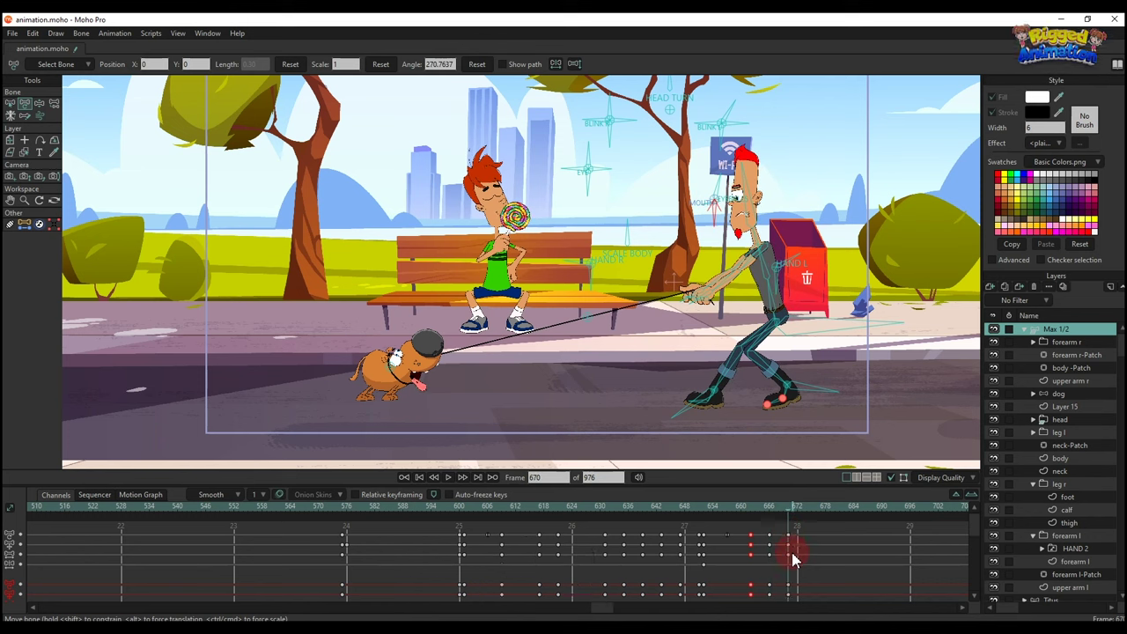
# - Set Max's keyframes at frame 670 to cycle back to absolute frame 663 and preview the loop
pyautogui.rightClick(792, 539)
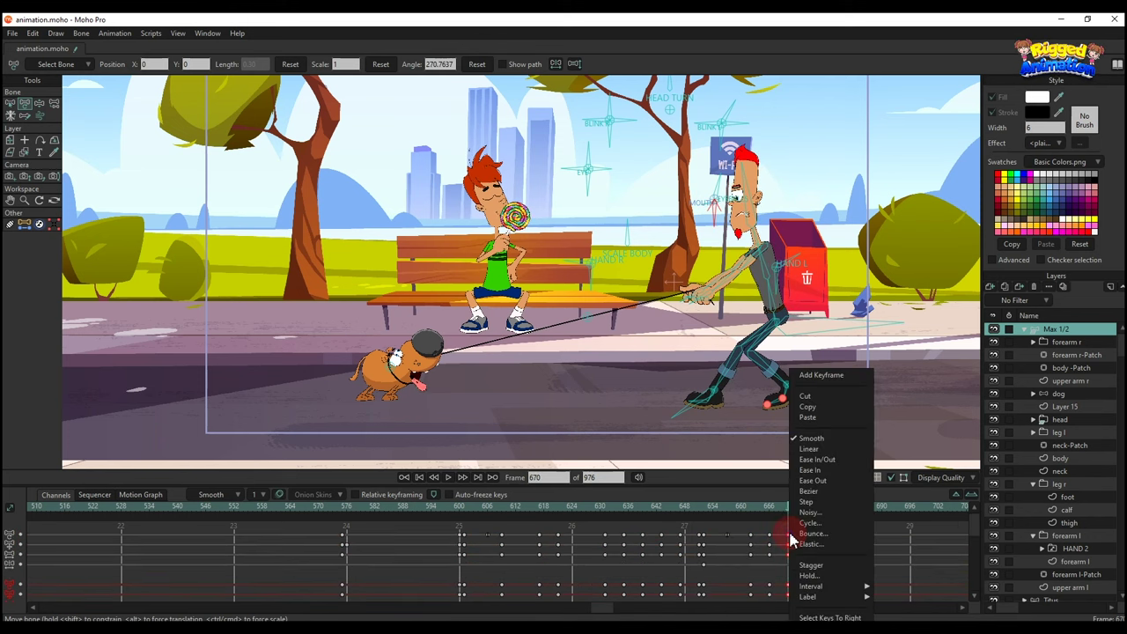
pyautogui.click(808, 524)
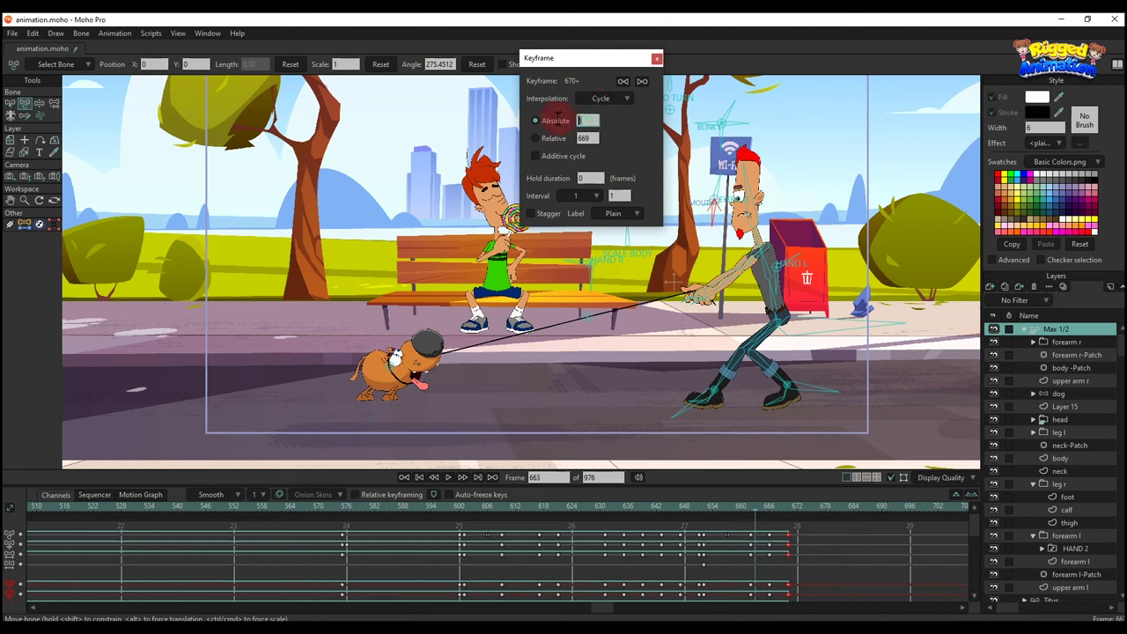
pyautogui.write('66')
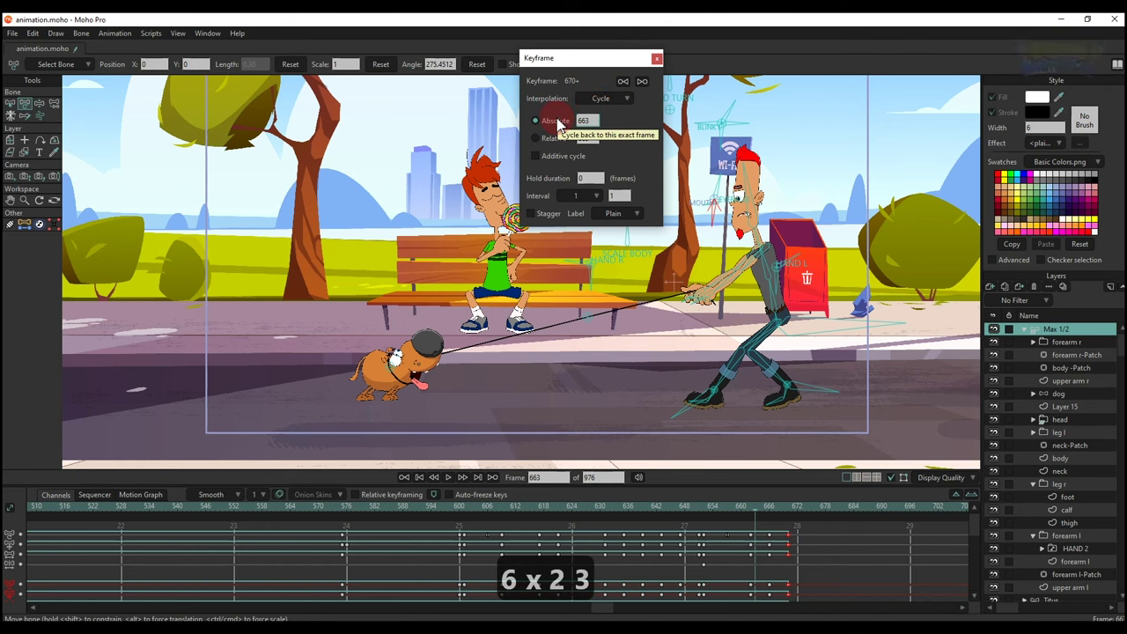
pyautogui.write('3')
pyautogui.press('Return')
pyautogui.click(656, 58)
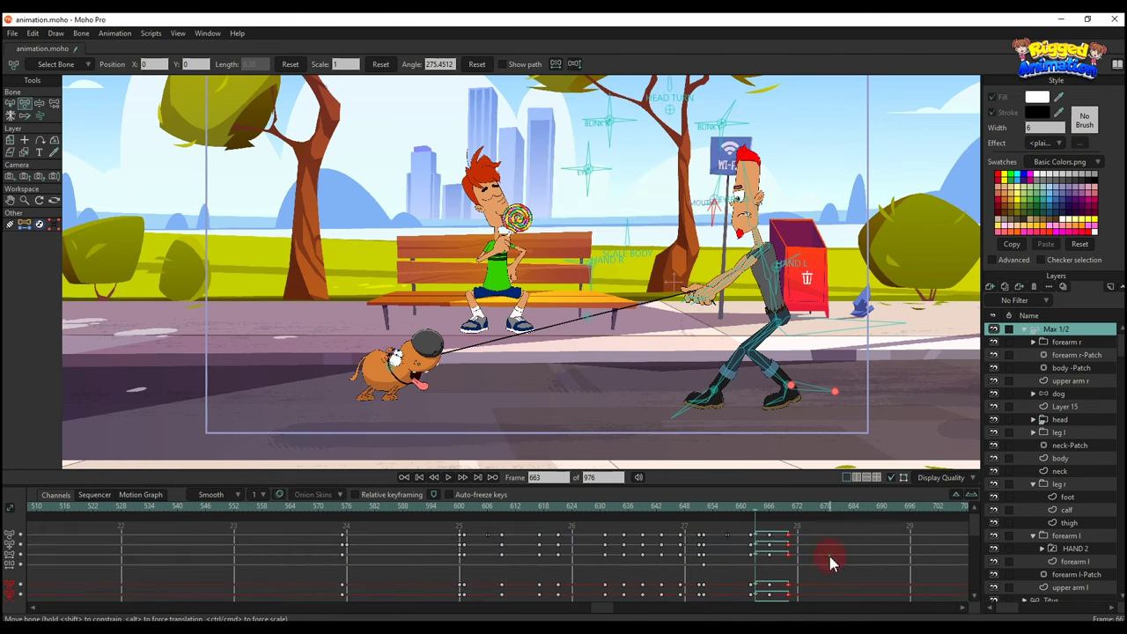
pyautogui.press('space')
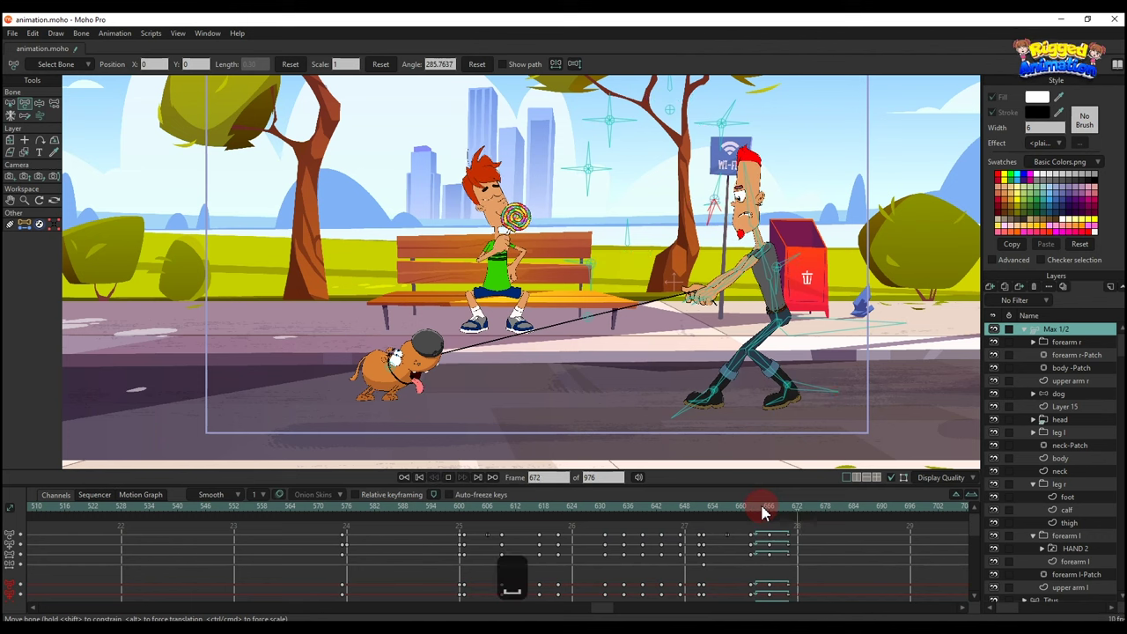
pyautogui.moveTo(751, 515); pyautogui.dragTo(769, 520)
# - On the dog layer at frame 666, shift the body and head slightly toward Max and freeze the pose
pyautogui.click(1057, 393)
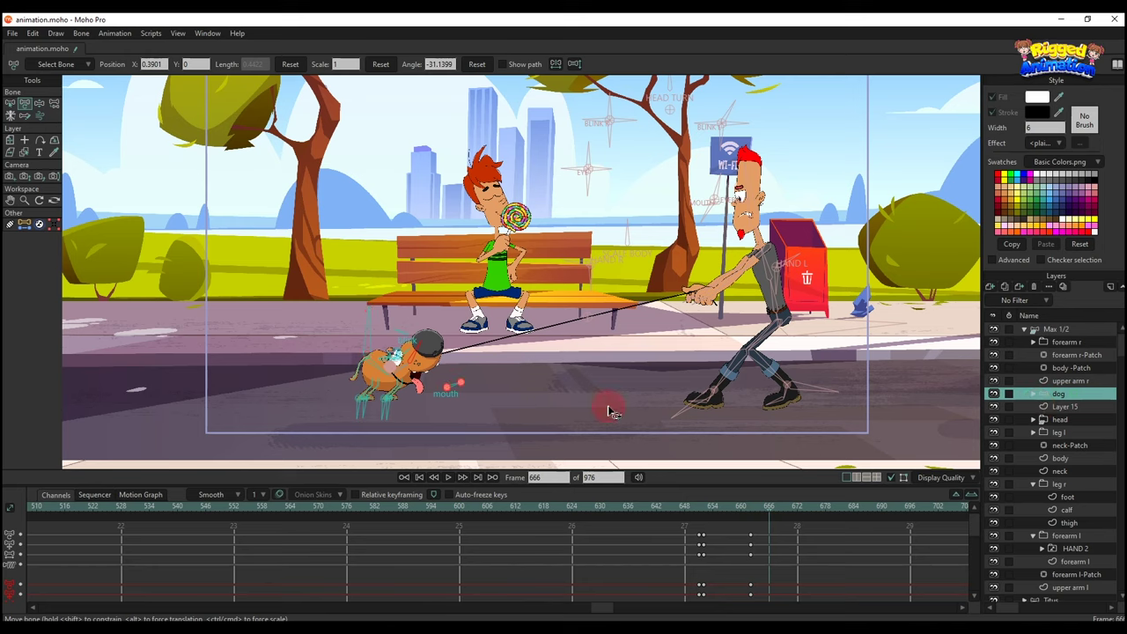
pyautogui.press('t')
pyautogui.scroll(2, 372, 365)
pyautogui.moveTo(372, 365); pyautogui.dragTo(402, 288)
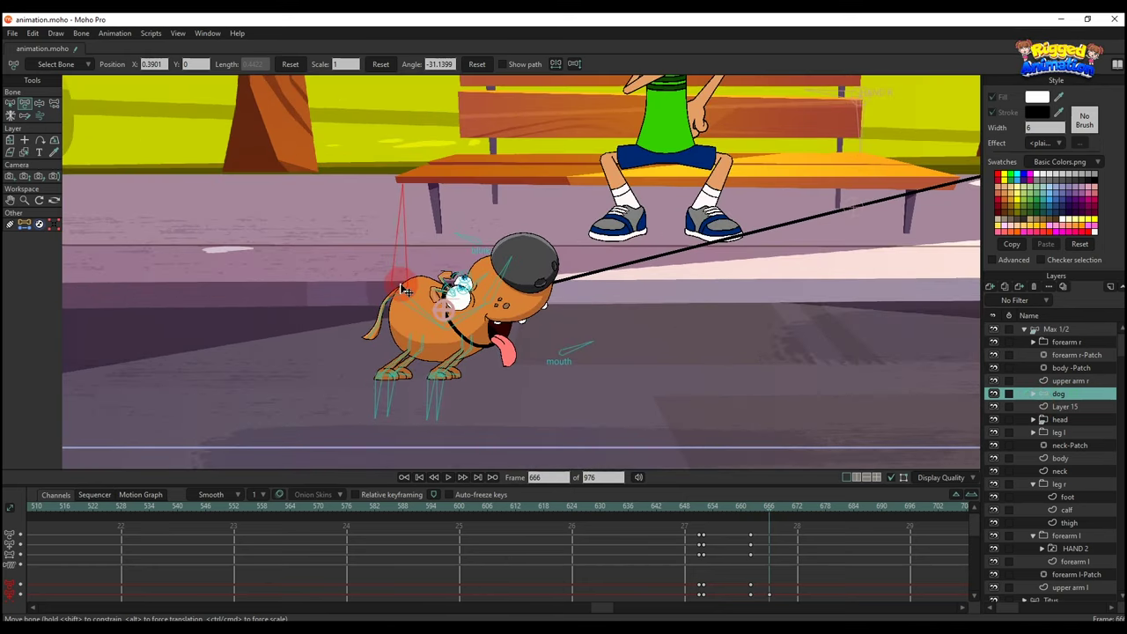
pyautogui.moveTo(480, 308); pyautogui.dragTo(507, 280)
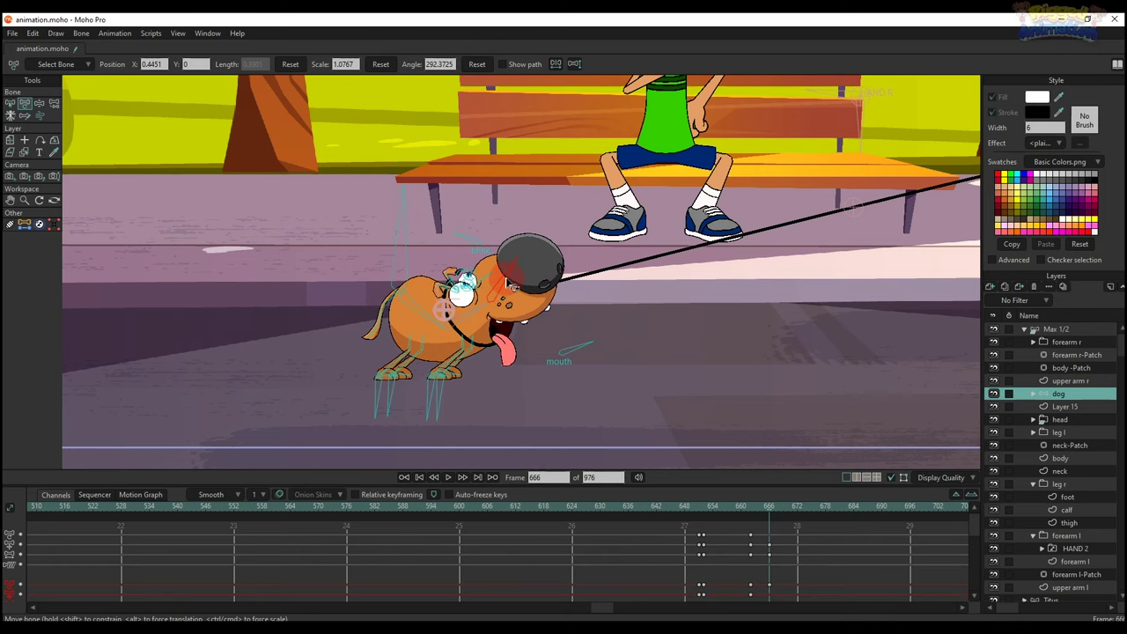
pyautogui.hotkey('ctrl', 'f')
# - Copy the dog's keyframes at frame 662 and paste them at frame 670
pyautogui.scroll(-3, 766, 559)
pyautogui.scroll(2, 766, 566)
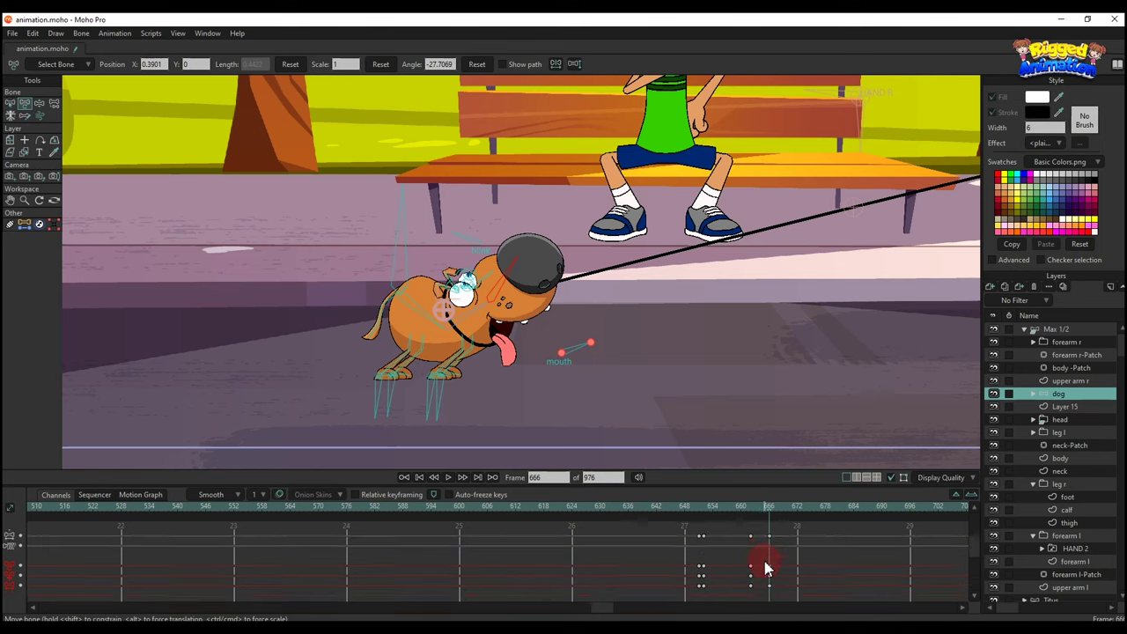
pyautogui.scroll(-2, 761, 550)
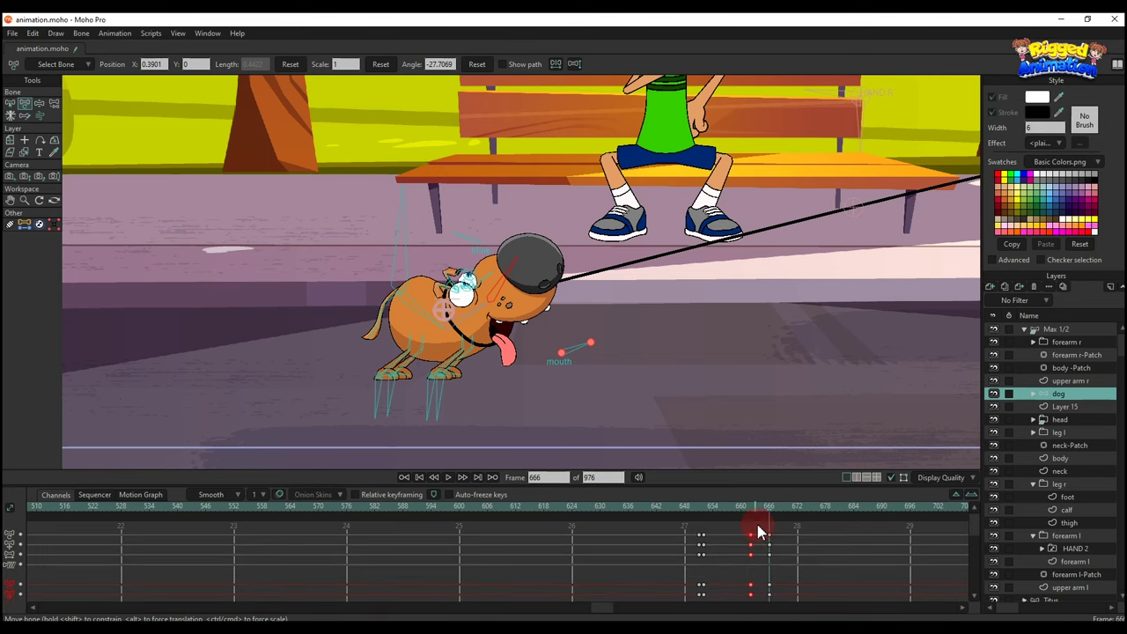
pyautogui.hotkey('ctrl', 'c')
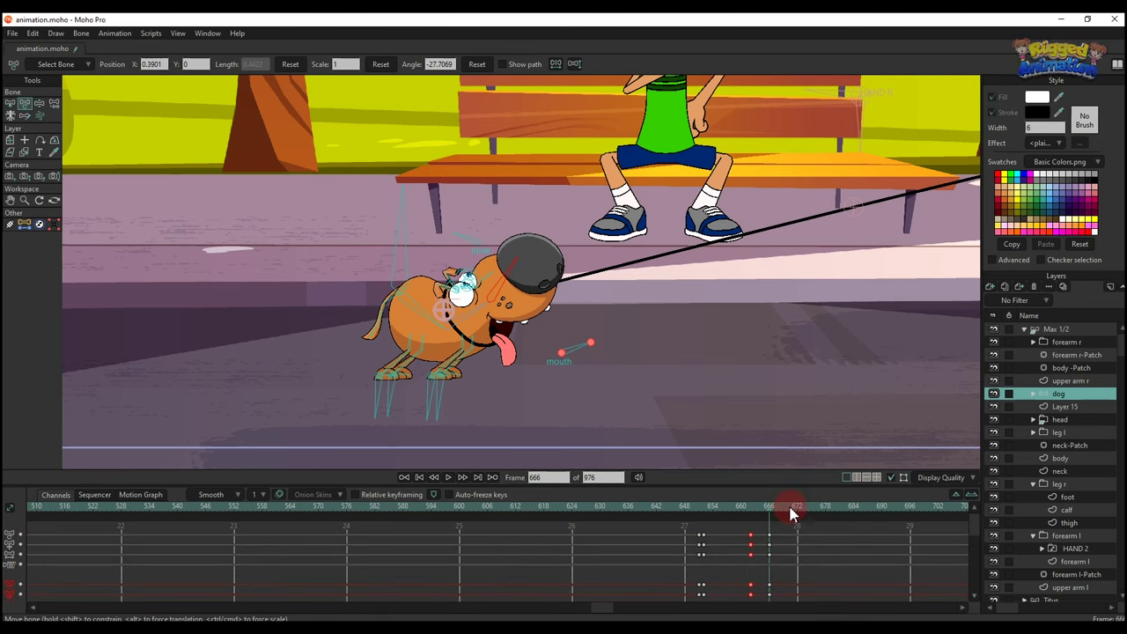
pyautogui.click(789, 509)
pyautogui.click(1059, 333)
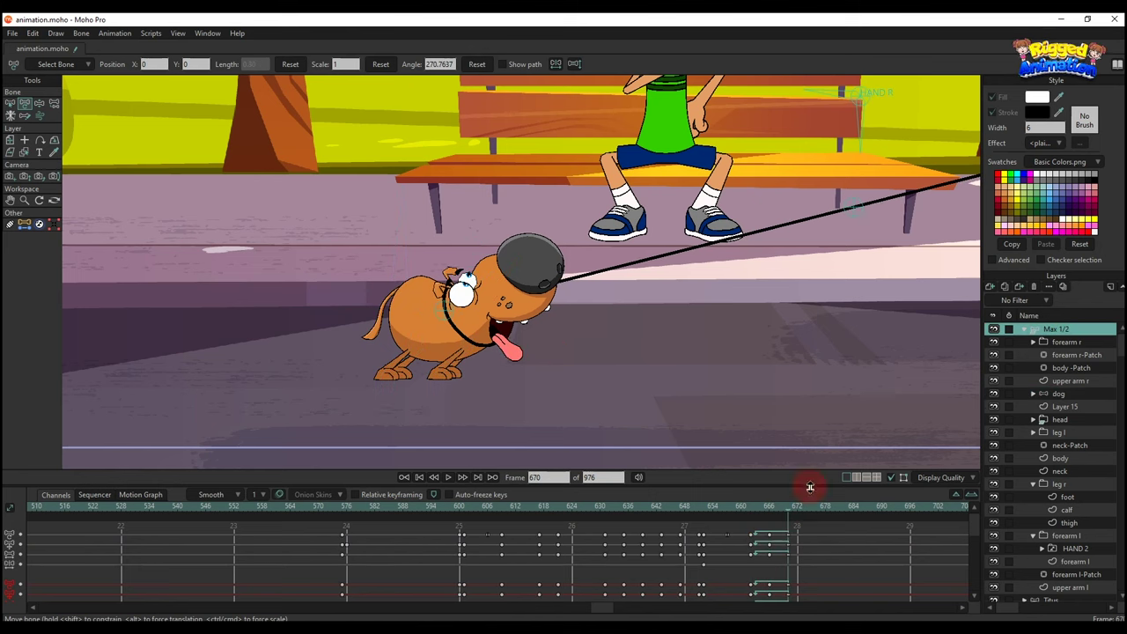
pyautogui.click(1057, 395)
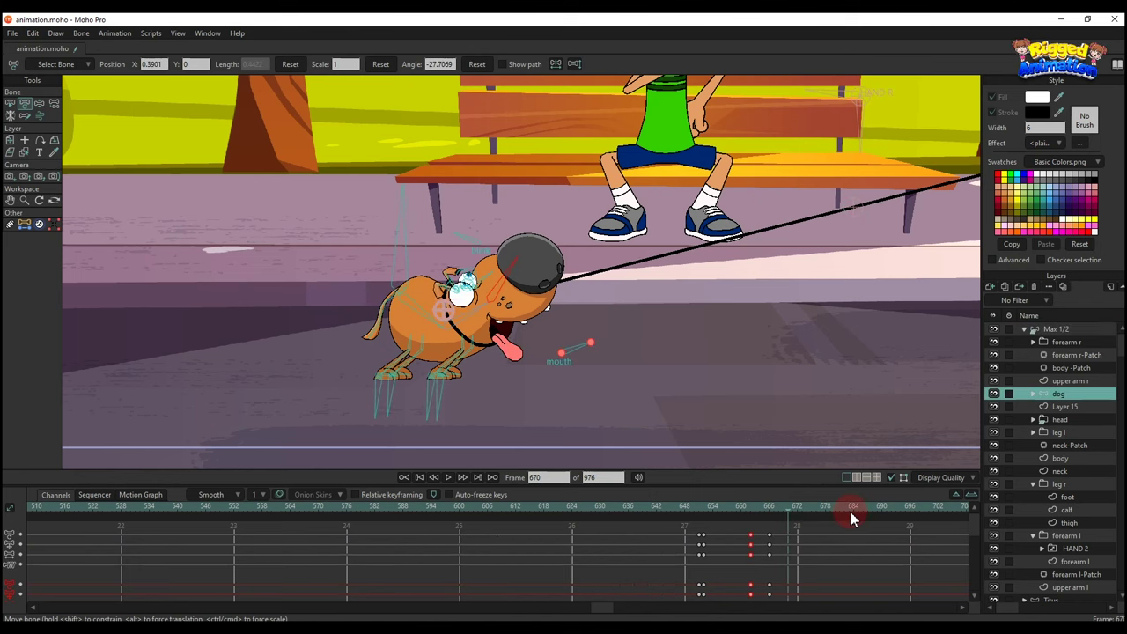
pyautogui.hotkey('ctrl', 'v')
# - Set the dog's keyframes at frame 670 to cycle back to absolute frame 663 and play the looped motion
pyautogui.scroll(-3, 824, 548)
pyautogui.moveTo(798, 574); pyautogui.dragTo(793, 518)
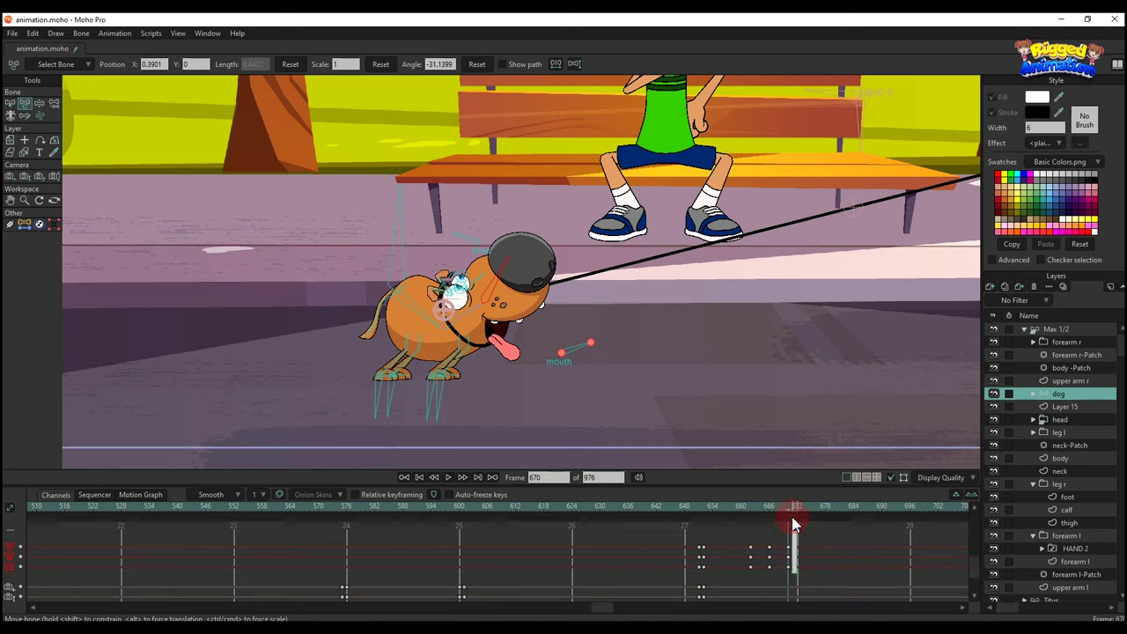
pyautogui.rightClick(793, 534)
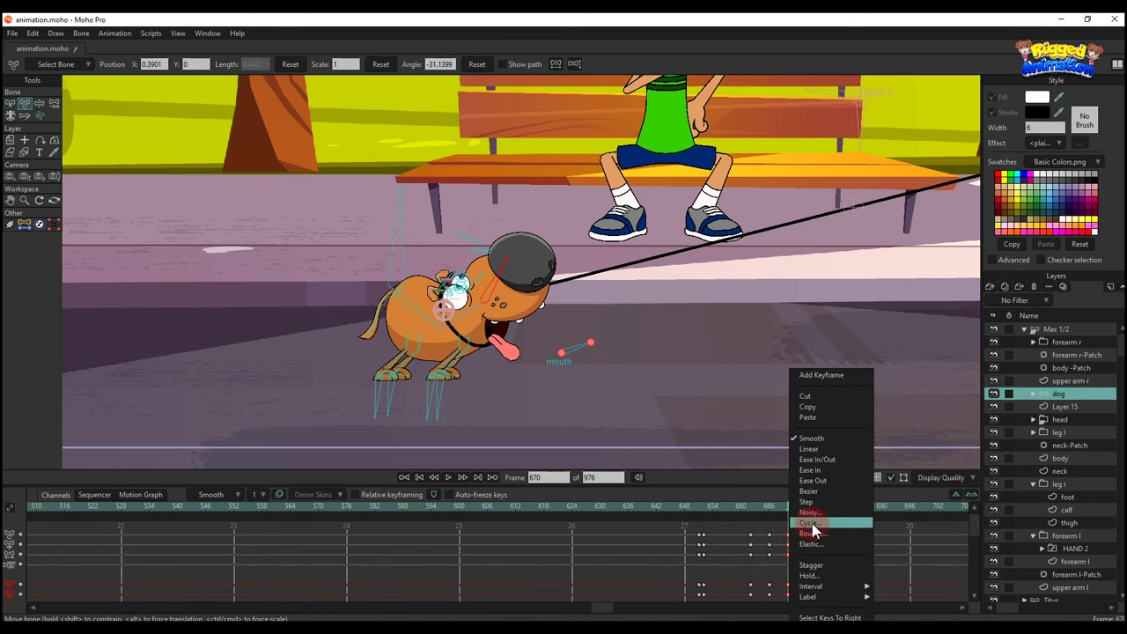
pyautogui.click(810, 523)
pyautogui.click(755, 513)
pyautogui.click(588, 119)
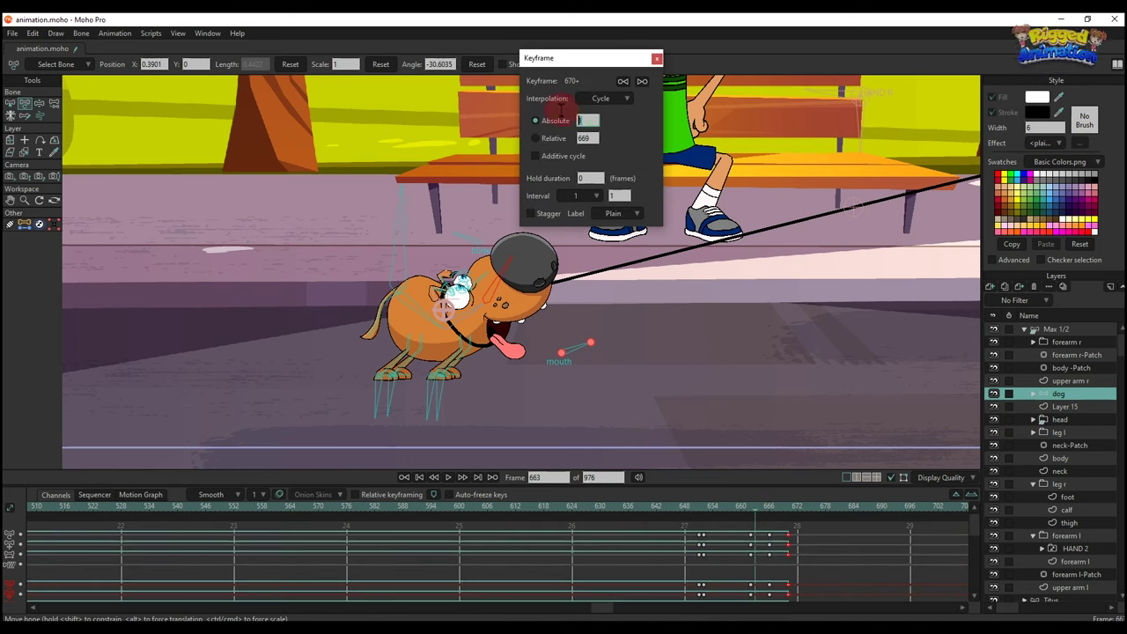
pyautogui.write('663')
pyautogui.press('Return')
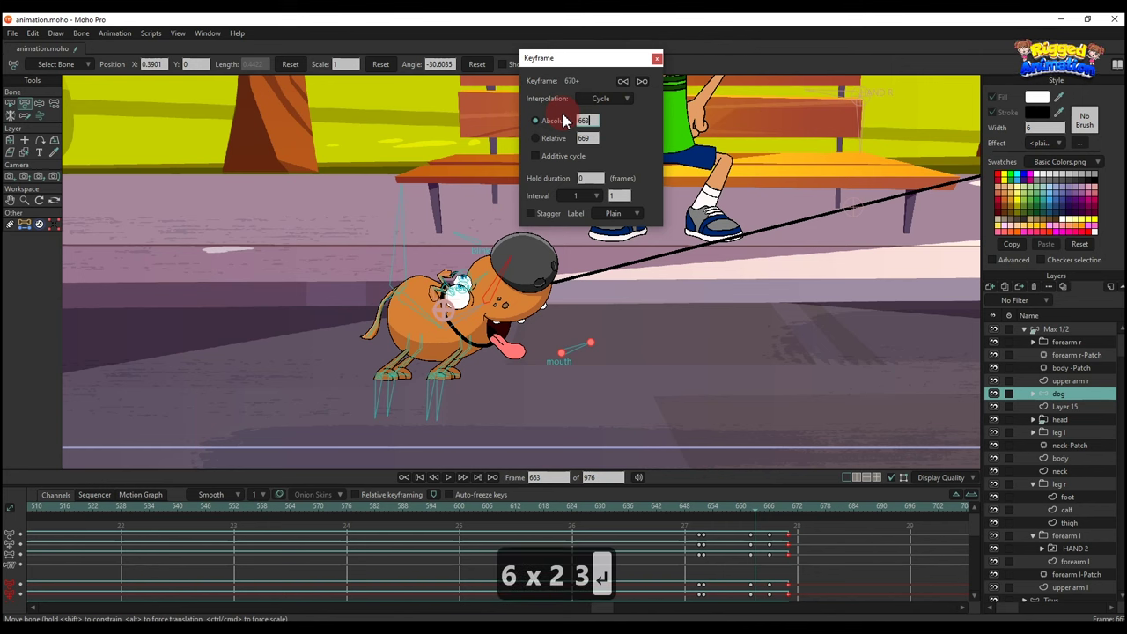
pyautogui.click(656, 58)
pyautogui.press('space')
pyautogui.press('space')
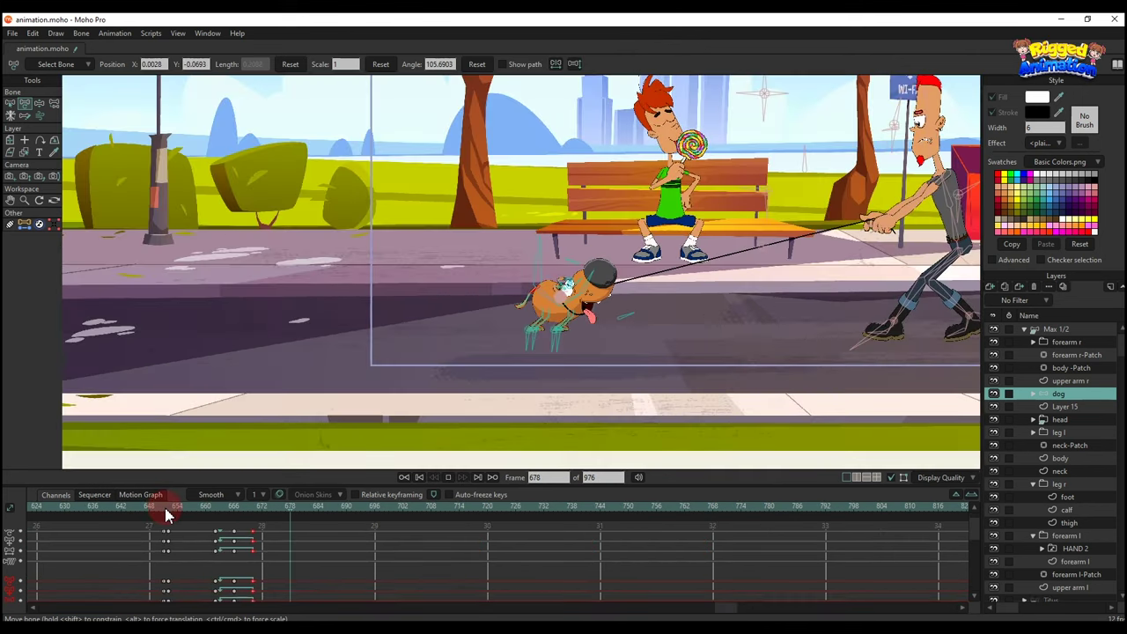
pyautogui.press('space')
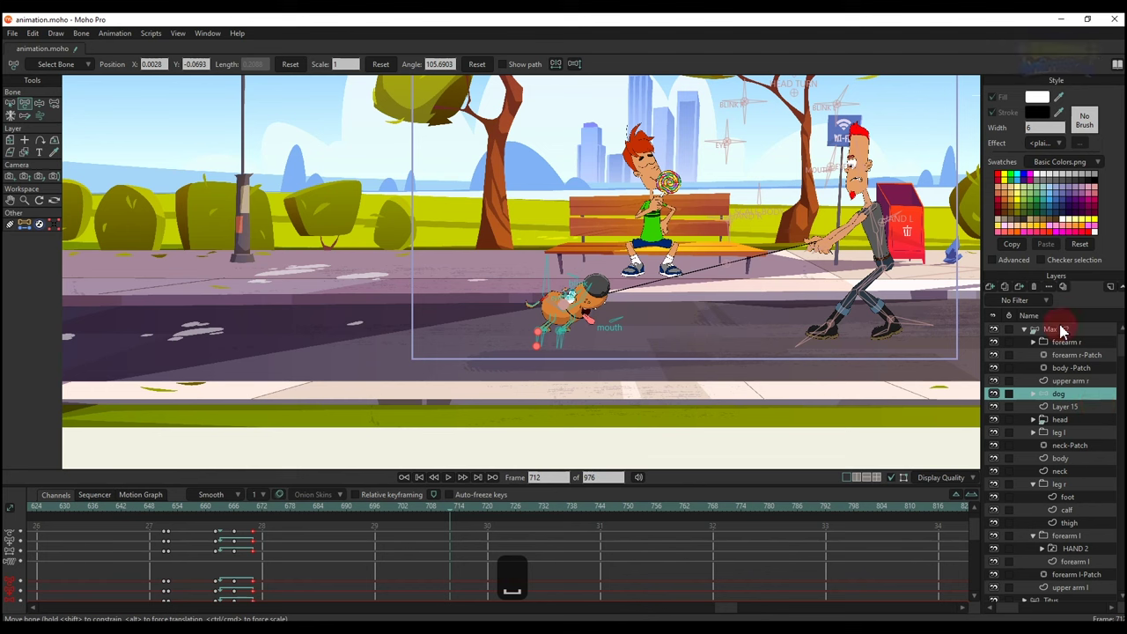
# - Select the Max 1/2 layer, play the pulling loop and freeze Max's pose at frame 720
pyautogui.click(1063, 330)
pyautogui.press('space')
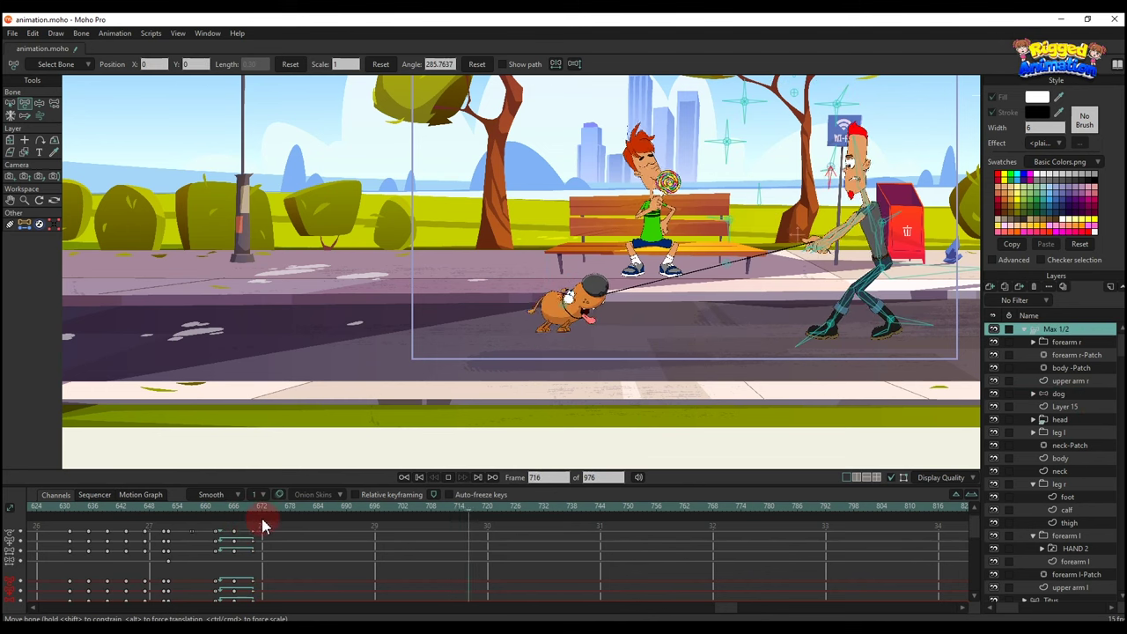
pyautogui.press('space')
pyautogui.hotkey('ctrl', 'f')
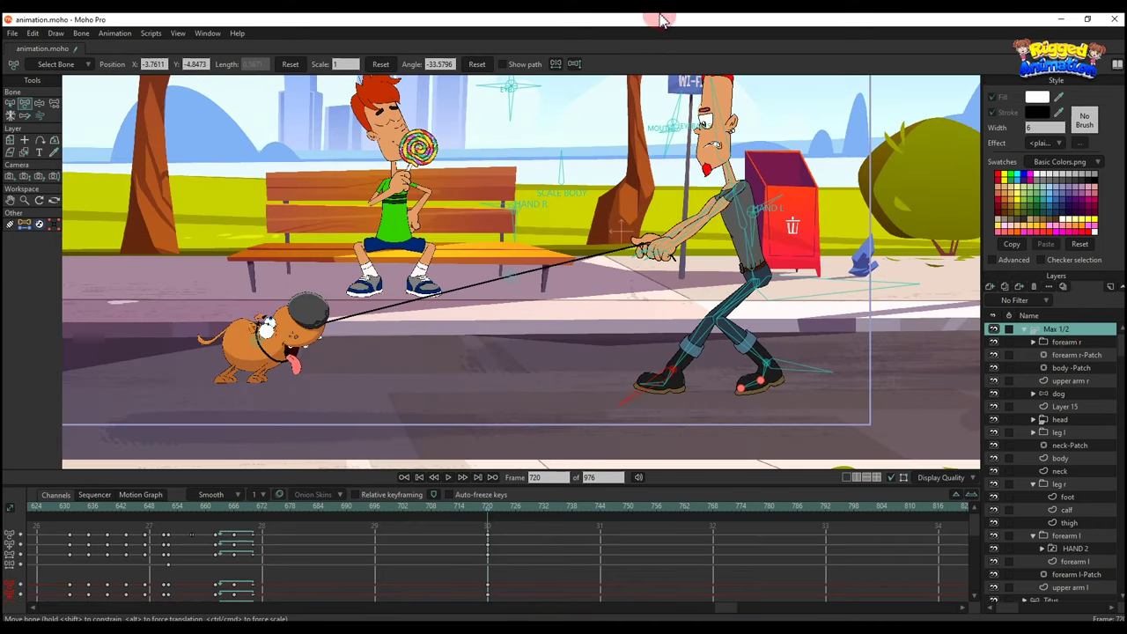
# - Hide the Titus, chair.png and bg.png layers to isolate Max and the dog, and save the file
pyautogui.click(1026, 330)
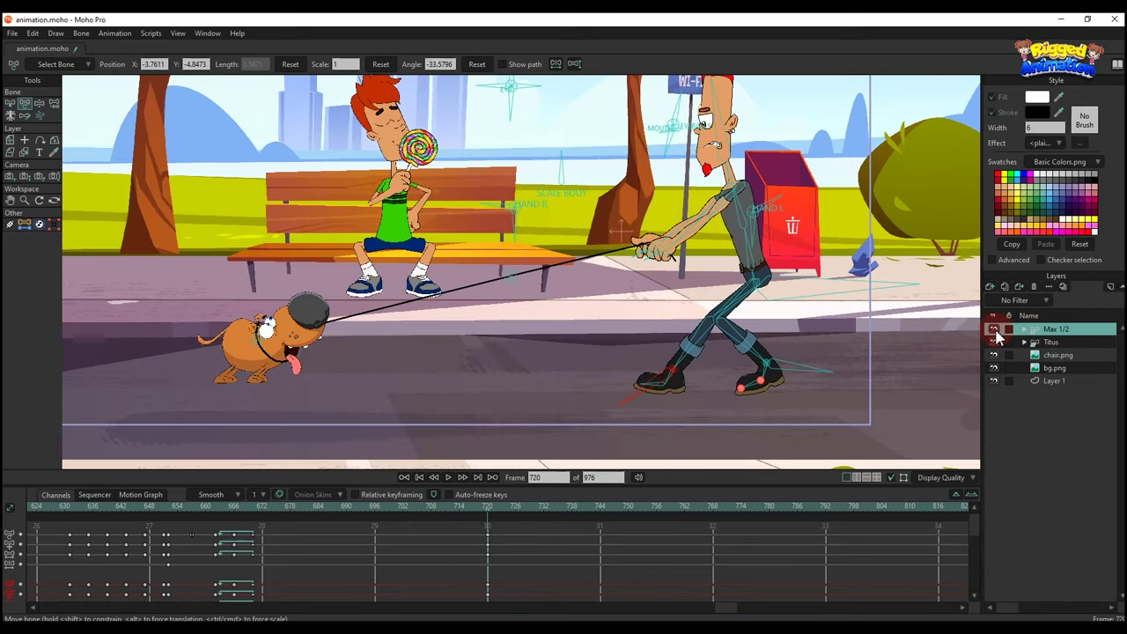
pyautogui.moveTo(995, 355); pyautogui.dragTo(996, 369)
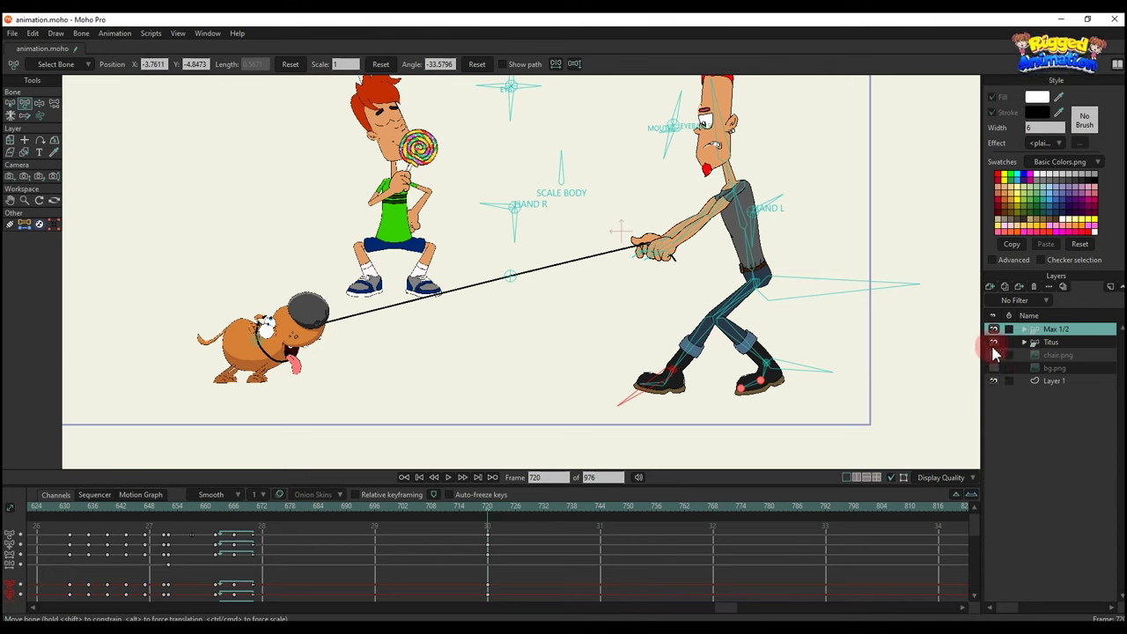
pyautogui.click(994, 342)
pyautogui.hotkey('ctrl', 's')
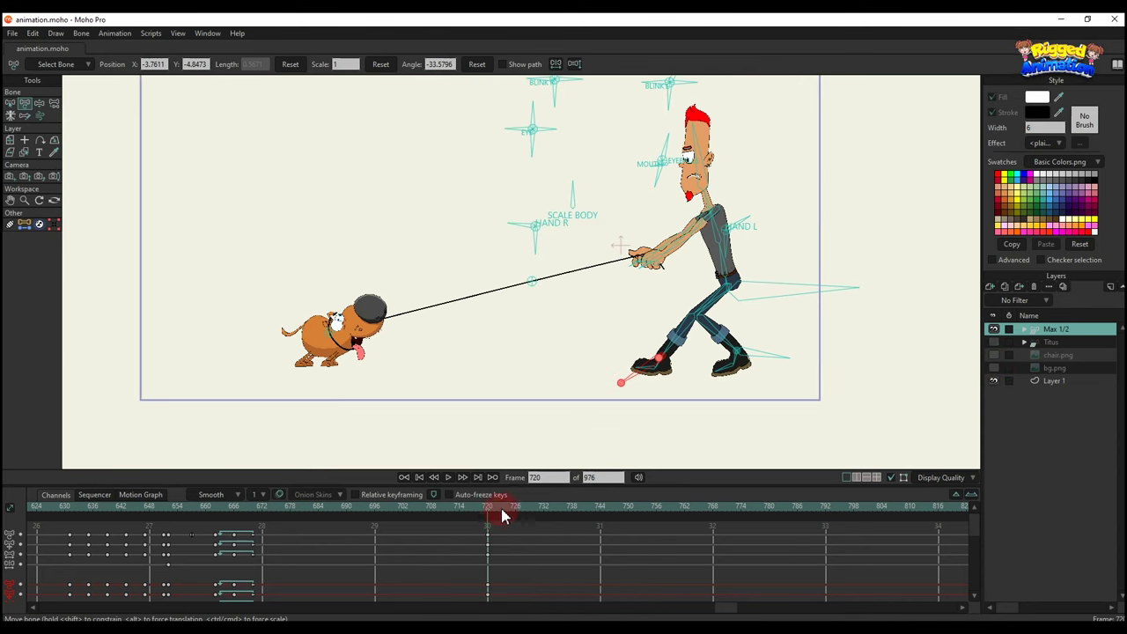
# - At frame 732, step Max's front foot back behind the other foot and shift his hips farther from the dog
pyautogui.moveTo(502, 516); pyautogui.dragTo(543, 522)
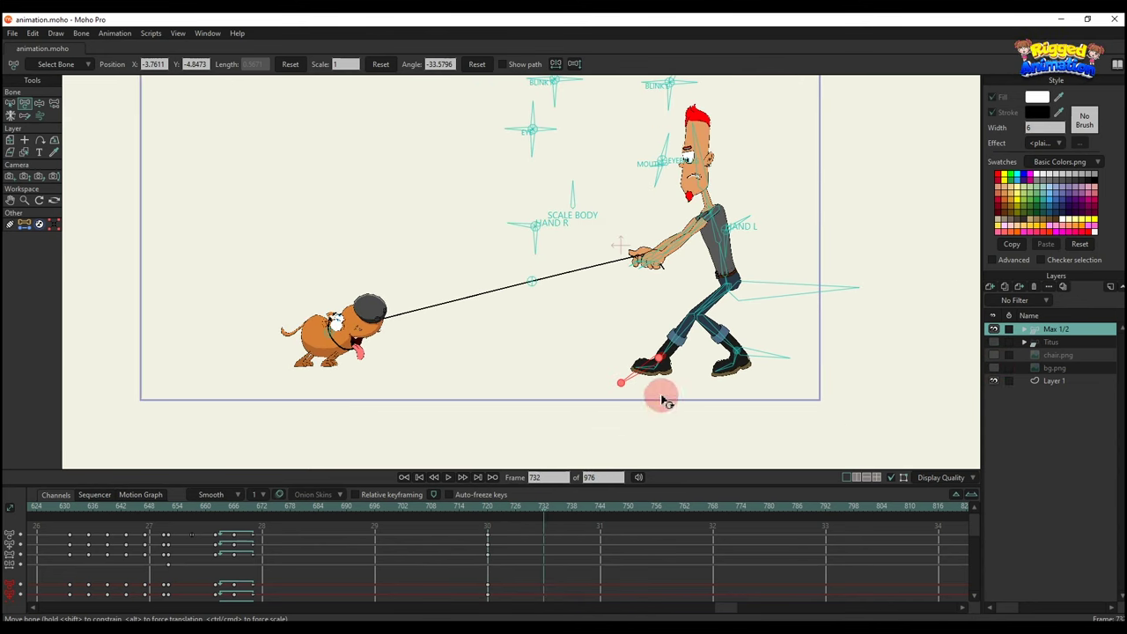
pyautogui.scroll(2, 665, 402)
pyautogui.scroll(2, 722, 370)
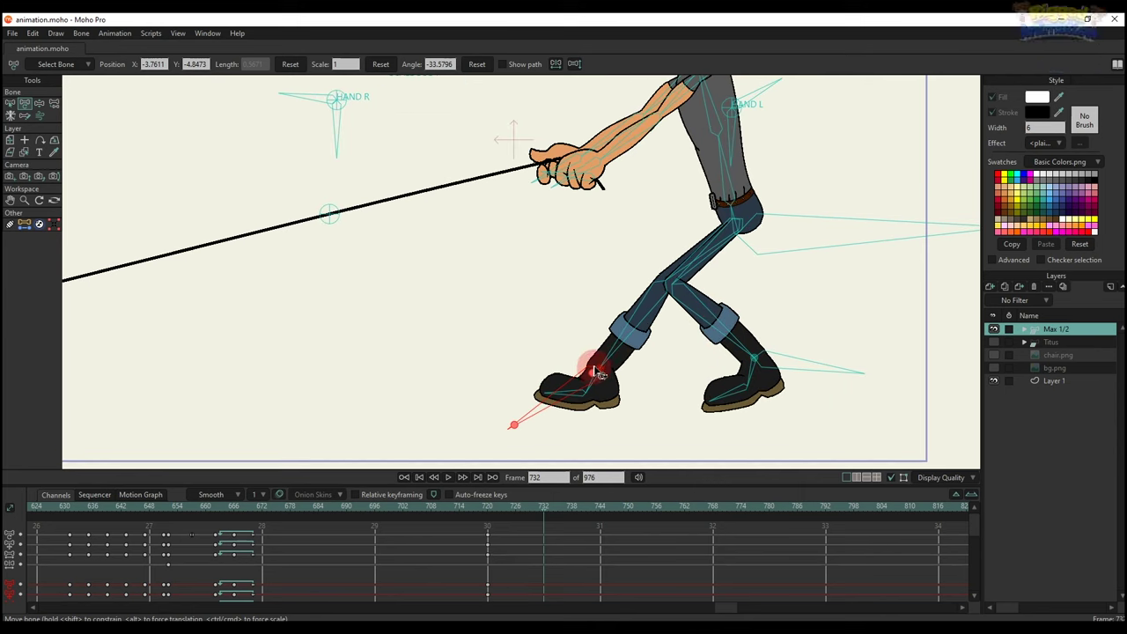
pyautogui.moveTo(596, 377); pyautogui.dragTo(891, 353)
pyautogui.click(838, 264)
pyautogui.click(837, 248)
pyautogui.moveTo(851, 248); pyautogui.dragTo(972, 230)
# - Flatten Max's planted front foot at frame 732, move the trailing foot farther back and tilt it toe-down
pyautogui.moveTo(783, 341); pyautogui.dragTo(749, 336)
pyautogui.scroll(3, 753, 346)
pyautogui.press('t')
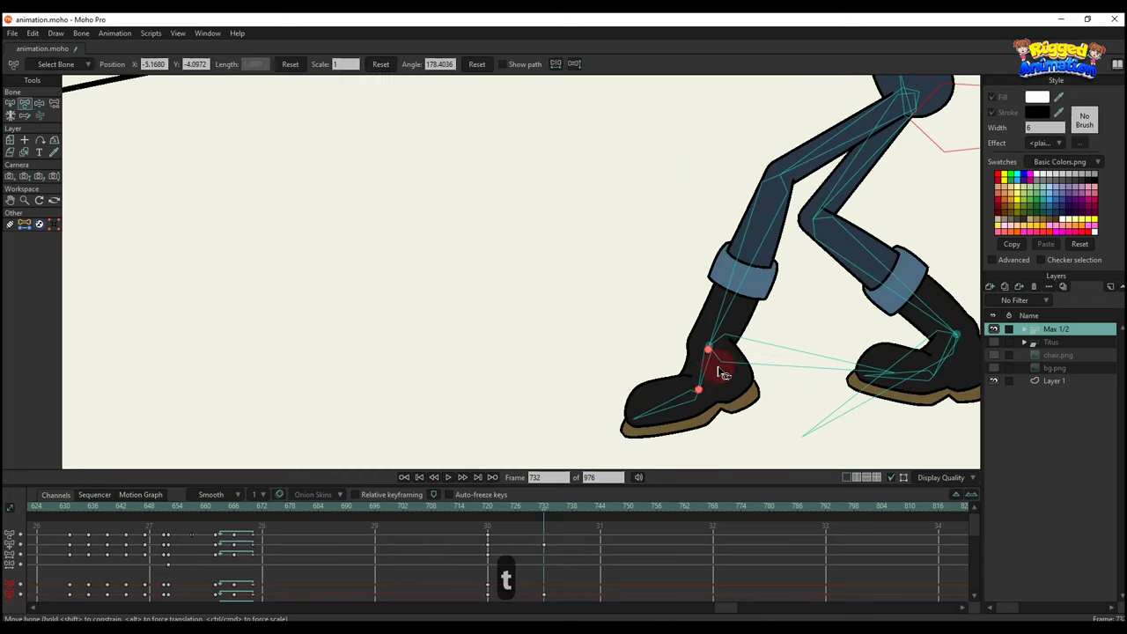
pyautogui.moveTo(701, 376); pyautogui.dragTo(647, 391)
pyautogui.scroll(-3, 743, 350)
pyautogui.moveTo(889, 350); pyautogui.dragTo(963, 346)
pyautogui.scroll(2, 947, 350)
pyautogui.moveTo(949, 388); pyautogui.dragTo(755, 378)
pyautogui.moveTo(782, 379); pyautogui.dragTo(850, 367)
pyautogui.moveTo(755, 336); pyautogui.dragTo(780, 359)
# - Scrub between frames 720 and 732 to check Max's backward step, and freeze the pose at frame 732
pyautogui.scroll(-1, 763, 349)
pyautogui.scroll(1, 763, 348)
pyautogui.scroll(-3, 760, 347)
pyautogui.moveTo(491, 502); pyautogui.dragTo(544, 526)
pyautogui.hotkey('ctrl', 'f')
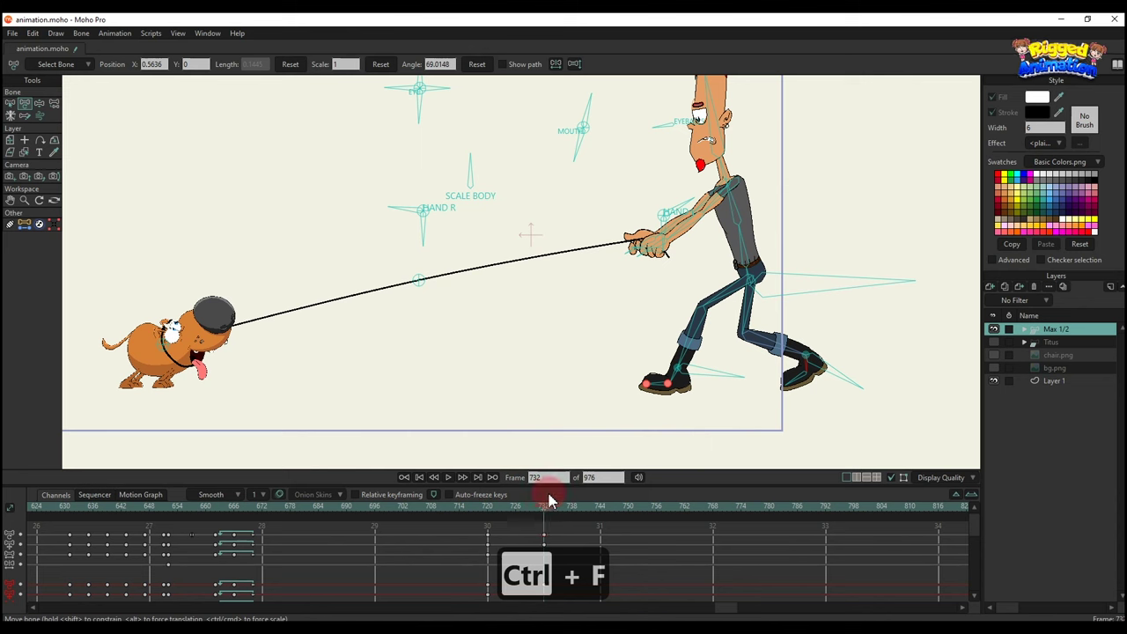
# - Lower the leash's middle control slightly to straighten the leash, and freeze Max's pose at about frame 739
pyautogui.click(425, 287)
pyautogui.moveTo(422, 284); pyautogui.dragTo(456, 310)
pyautogui.moveTo(494, 518); pyautogui.dragTo(574, 516)
pyautogui.hotkey('ctrl', 'f')
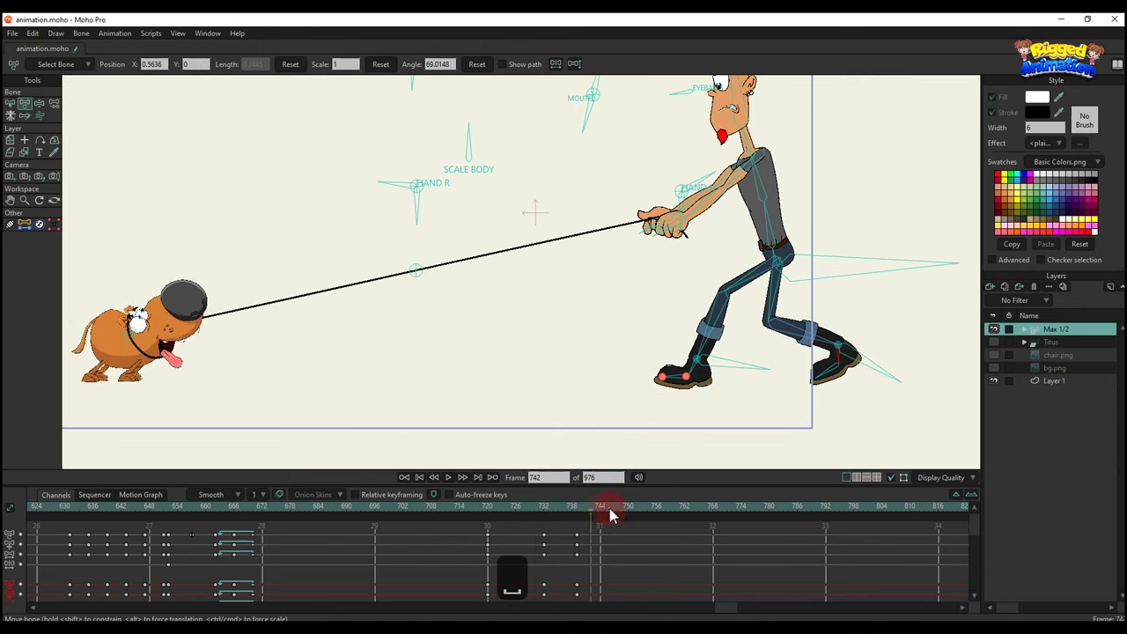
# - At frame 751, step Max's front foot back past the other foot and shift his hips farther back
pyautogui.moveTo(609, 511); pyautogui.dragTo(633, 517)
pyautogui.scroll(-4, 670, 435)
pyautogui.press('t')
pyautogui.scroll(3, 719, 391)
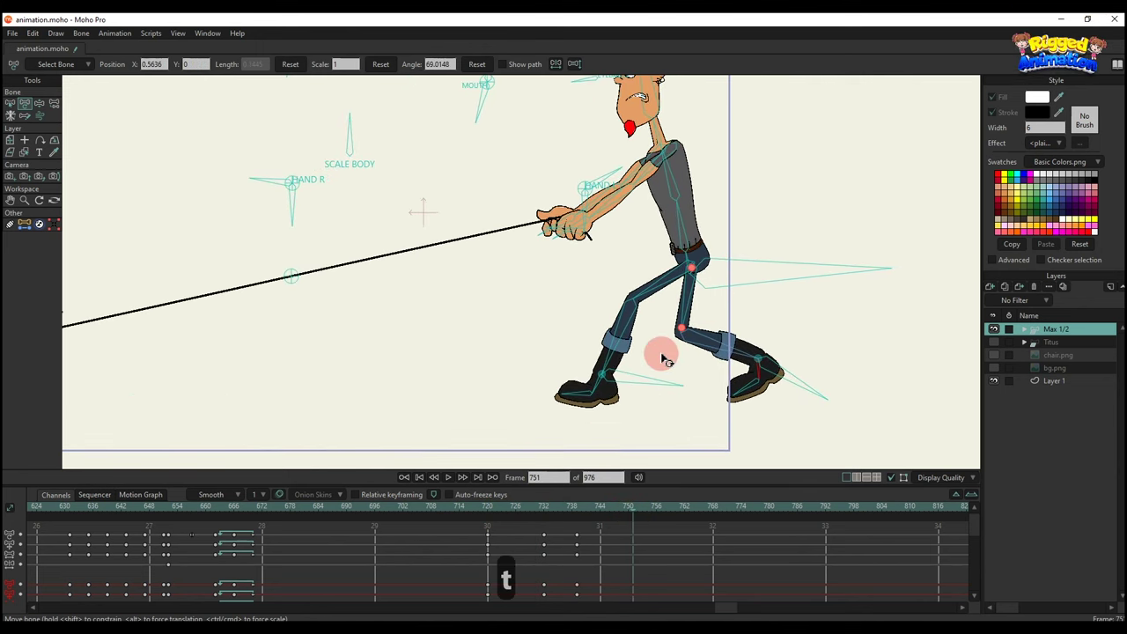
pyautogui.click(619, 379)
pyautogui.moveTo(622, 374); pyautogui.dragTo(846, 356)
pyautogui.press('z')
pyautogui.moveTo(755, 280); pyautogui.dragTo(883, 268)
# - Extend Max's trailing foot farther back at frame 751, flatten the front foot and tilt the trailing foot toe-down
pyautogui.press('t')
pyautogui.click(870, 356)
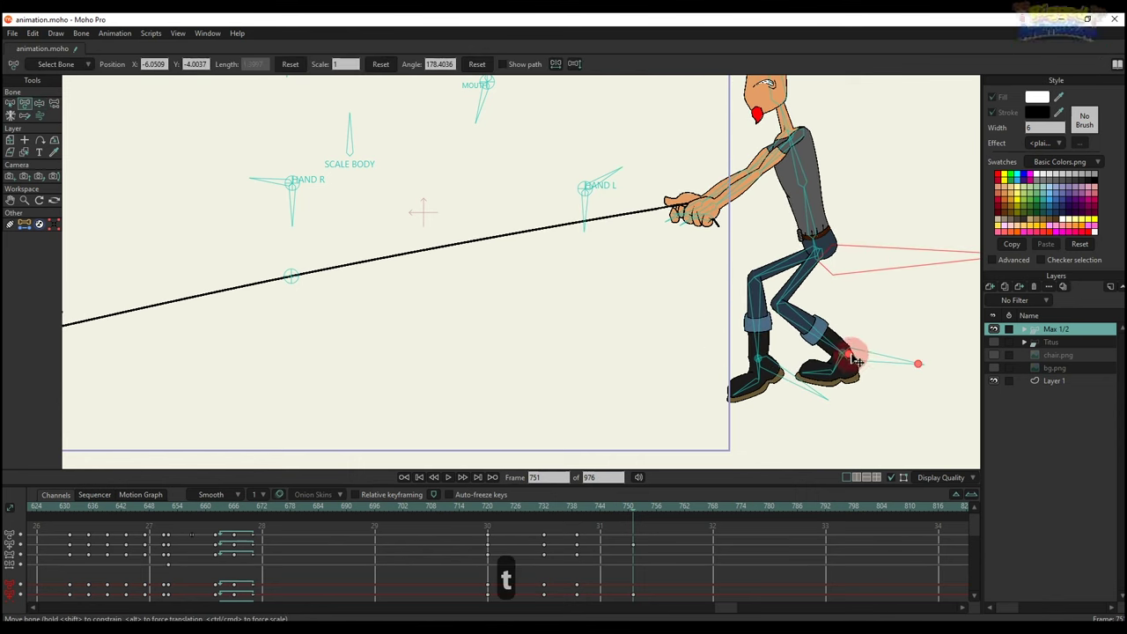
pyautogui.click(910, 358)
pyautogui.moveTo(851, 357); pyautogui.dragTo(937, 355)
pyautogui.scroll(1, 805, 369)
pyautogui.scroll(1, 786, 380)
pyautogui.click(737, 382)
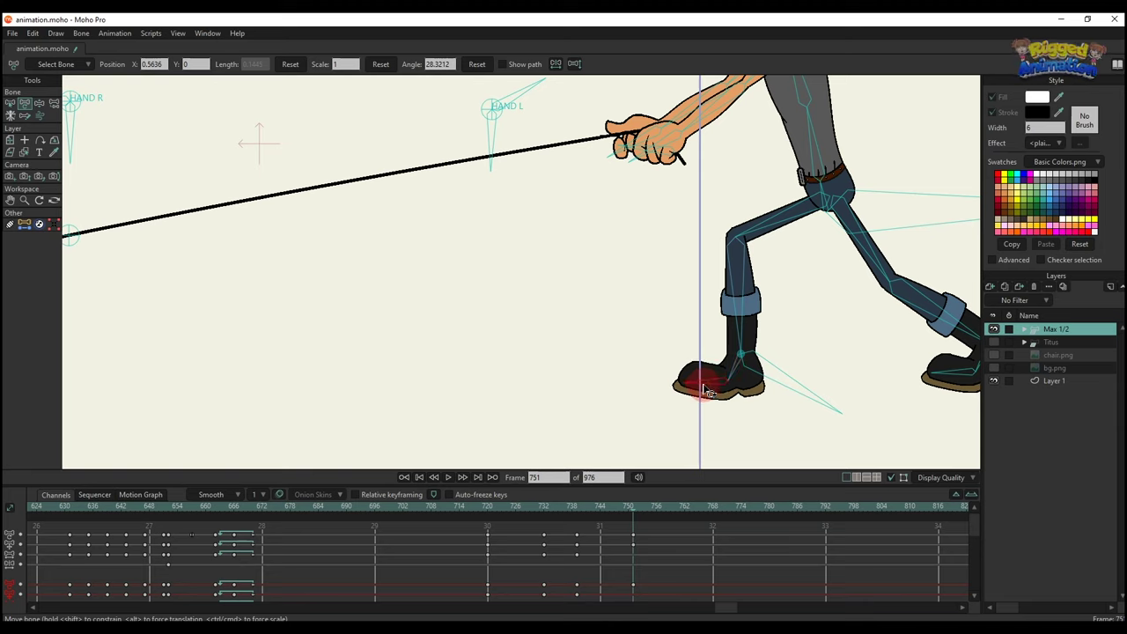
pyautogui.scroll(-1, 705, 390)
pyautogui.click(775, 352)
pyautogui.moveTo(775, 352)
pyautogui.mouseDown()
pyautogui.moveTo(767, 327)
pyautogui.moveTo(778, 333)
pyautogui.moveTo(763, 335)
pyautogui.moveTo(769, 358)
pyautogui.mouseUp()
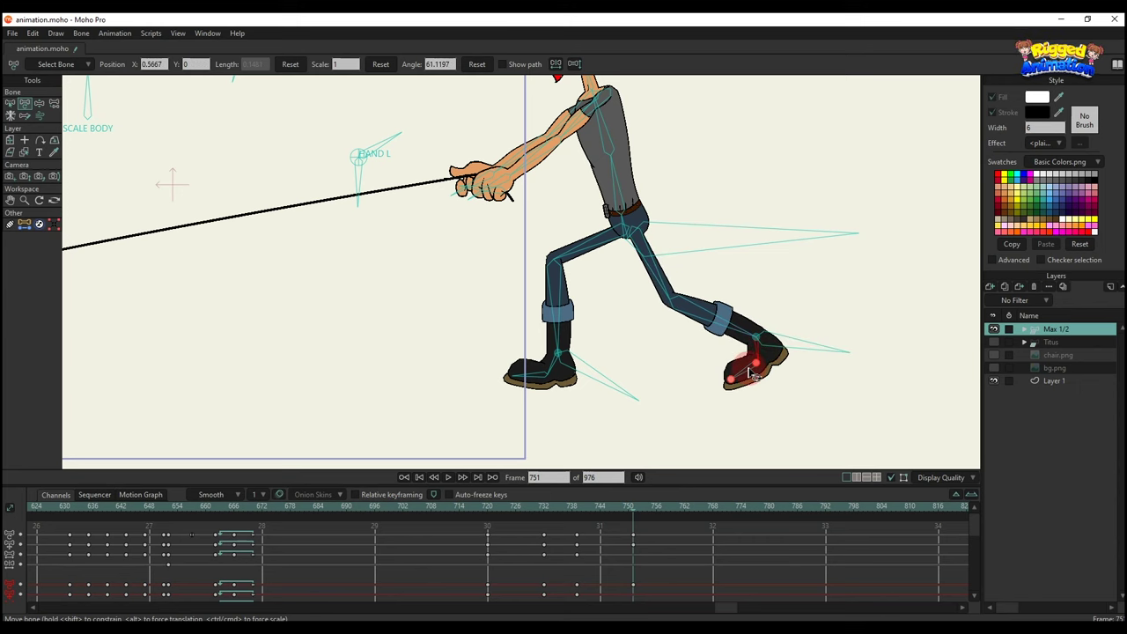
# - Shift Max's hips slightly farther back at frame 751 and freeze the pose
pyautogui.scroll(-2, 659, 249)
pyautogui.press('z')
pyautogui.moveTo(671, 238); pyautogui.dragTo(688, 239)
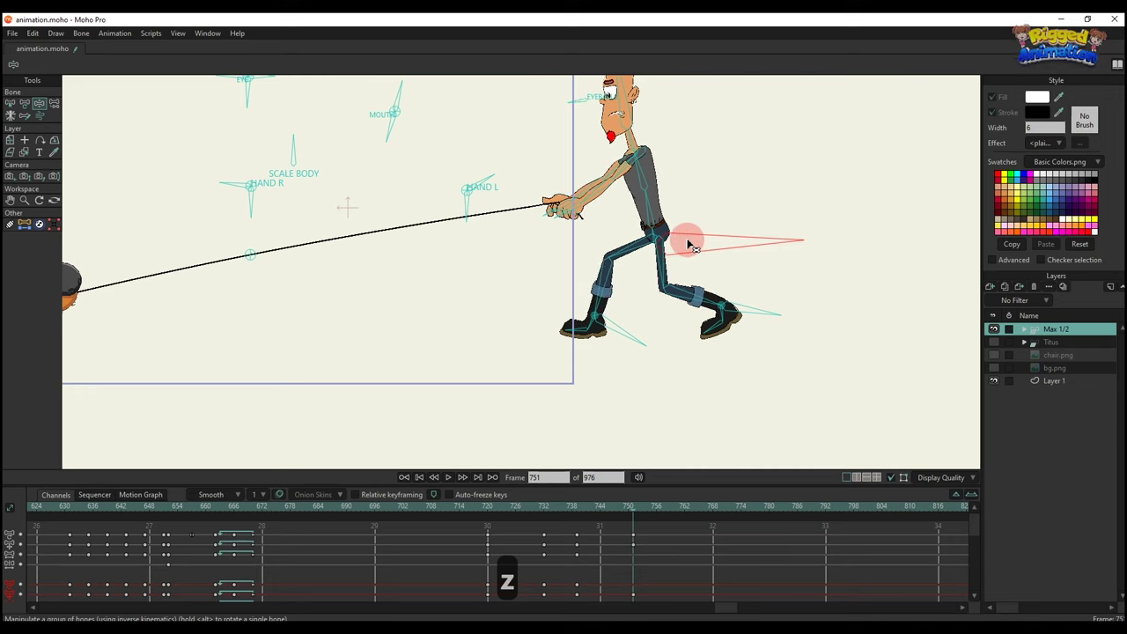
pyautogui.scroll(-1, 687, 410)
pyautogui.hotkey('ctrl', 'f')
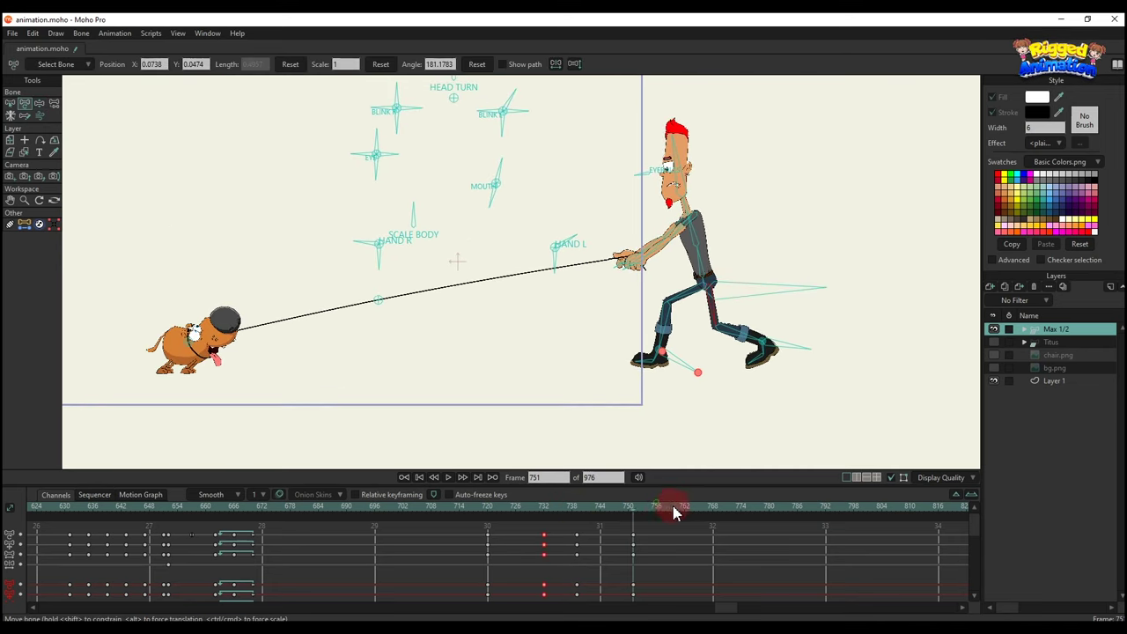
# - At frame 764, step Max's front foot back past the other foot and shift his hips backward
pyautogui.press('t')
pyautogui.click(578, 316)
pyautogui.moveTo(703, 365); pyautogui.dragTo(719, 329)
pyautogui.press('z')
pyautogui.moveTo(678, 276); pyautogui.dragTo(763, 269)
pyautogui.press('t')
pyautogui.click(730, 330)
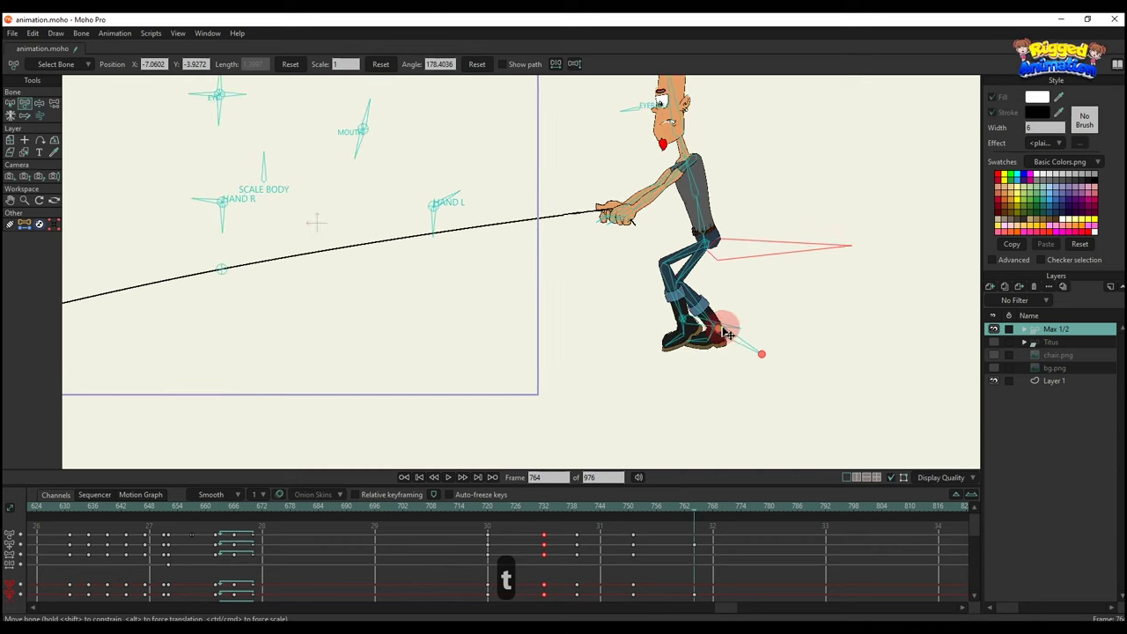
# - Extend Max's trailing foot behind him at frame 764 and move his hips farther back to match
pyautogui.moveTo(730, 335); pyautogui.dragTo(679, 334)
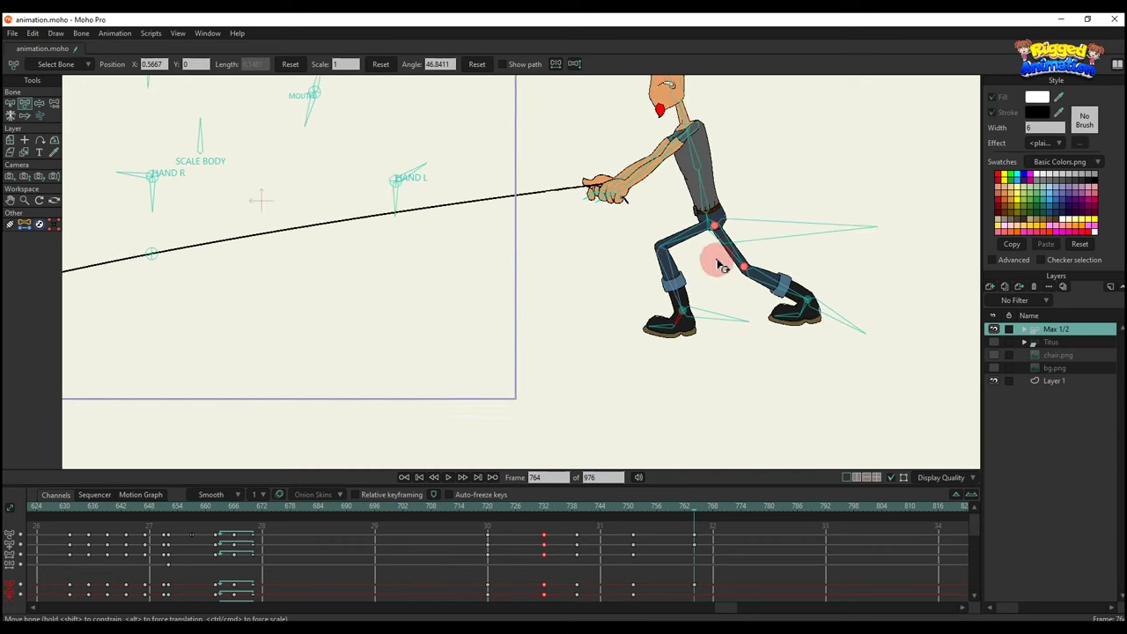
pyautogui.press('z')
pyautogui.moveTo(717, 256); pyautogui.dragTo(767, 269)
pyautogui.press('t')
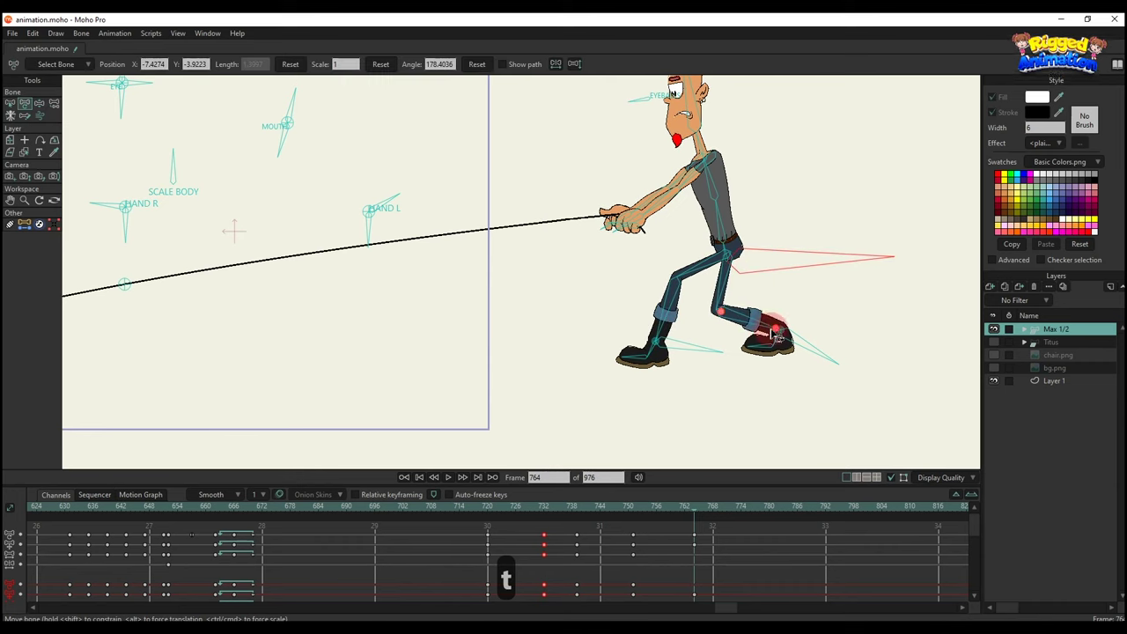
# - Tilt the trailing foot toe-down at frame 764 and freeze Max's pose
pyautogui.scroll(2, 775, 338)
pyautogui.moveTo(777, 340); pyautogui.dragTo(789, 350)
pyautogui.scroll(-4, 804, 397)
pyautogui.hotkey('ctrl', 'f')
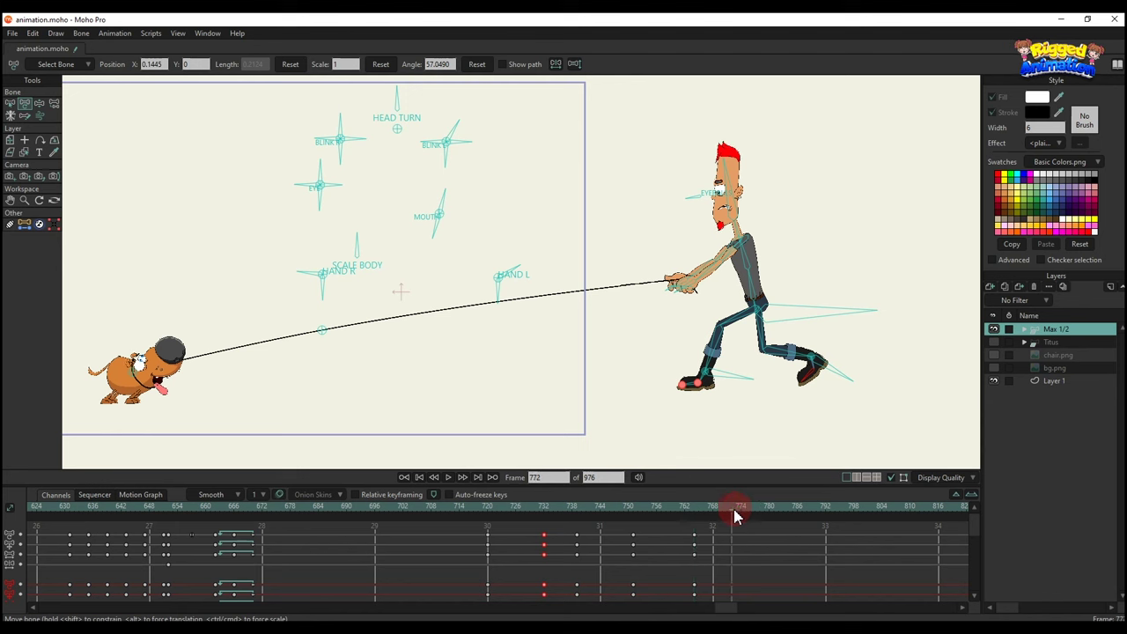
# - Move the keyframes at frame 764 to frame 768, and copy the frame 751 keyframes to frame 757
pyautogui.moveTo(733, 508); pyautogui.dragTo(633, 520)
pyautogui.scroll(-1, 643, 555)
pyautogui.moveTo(704, 580); pyautogui.dragTo(687, 433)
pyautogui.scroll(1, 696, 539)
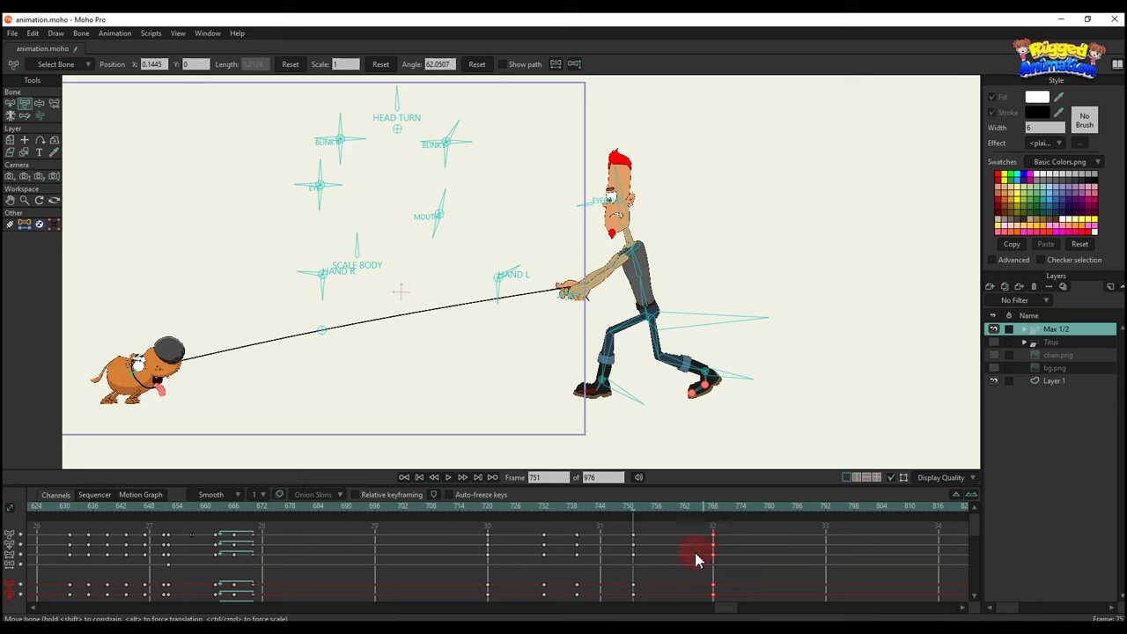
pyautogui.moveTo(695, 560); pyautogui.dragTo(616, 480)
pyautogui.hotkey('ctrl', 'c')
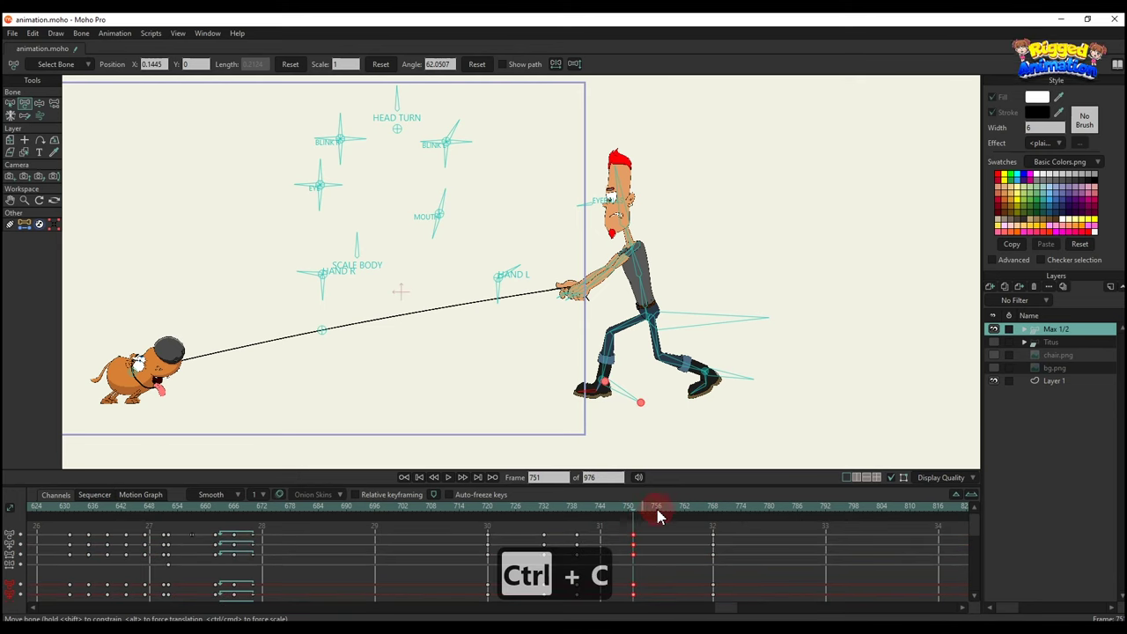
pyautogui.hotkey('ctrl', 'v')
# - Play the backward walk from frame 720 to check its timing, and freeze Max's pose at frame 776
pyautogui.click(491, 515)
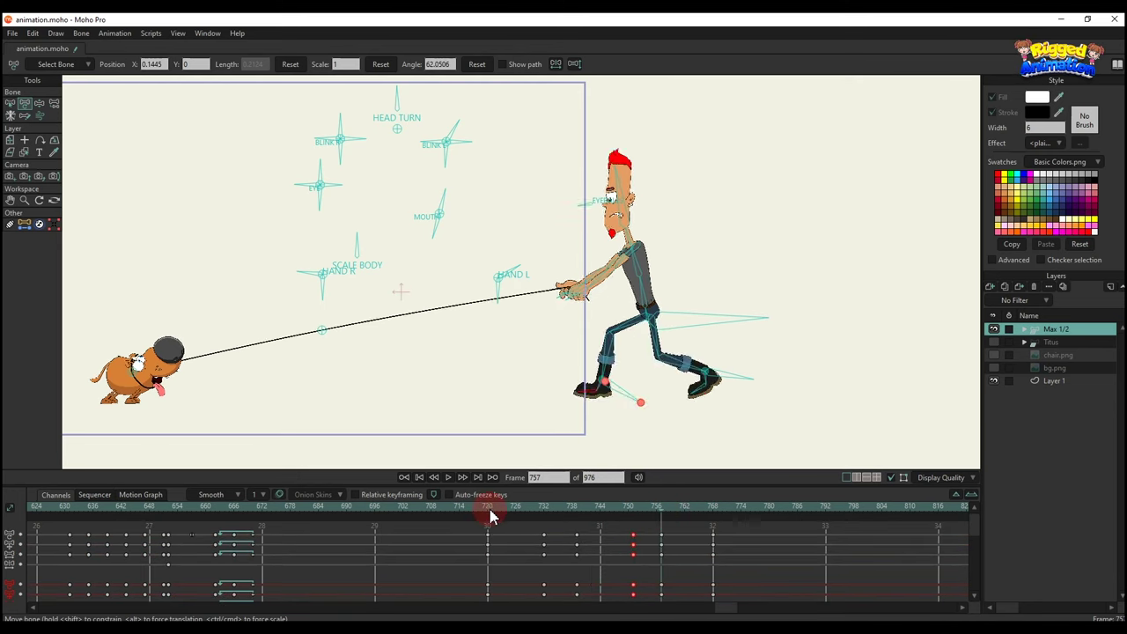
pyautogui.press('space')
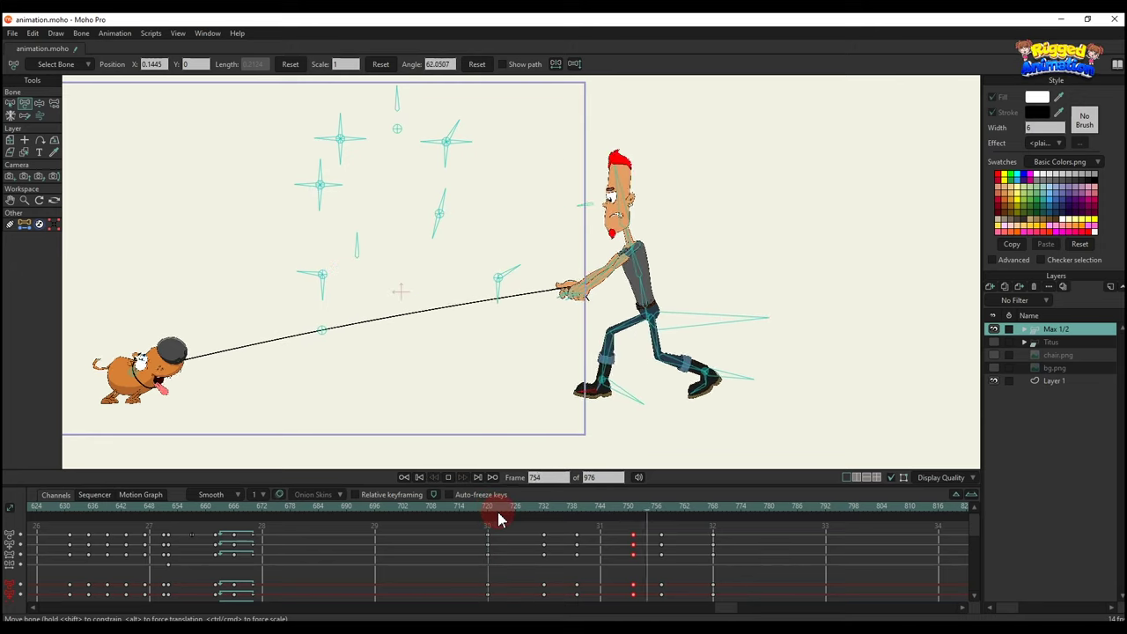
pyautogui.press('space')
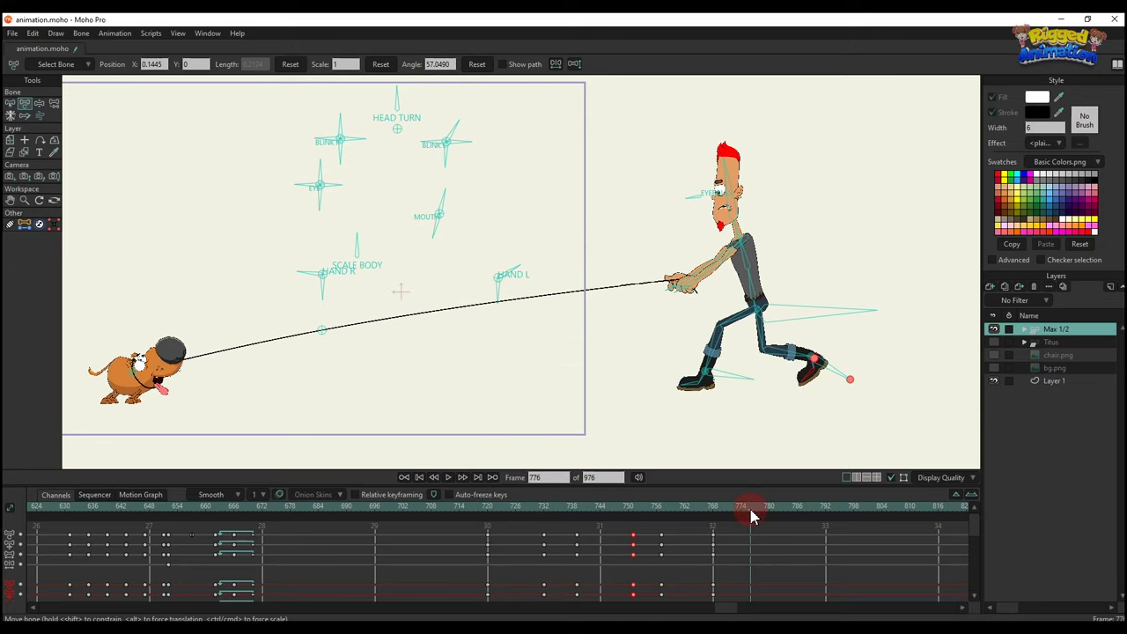
pyautogui.hotkey('ctrl', 'f')
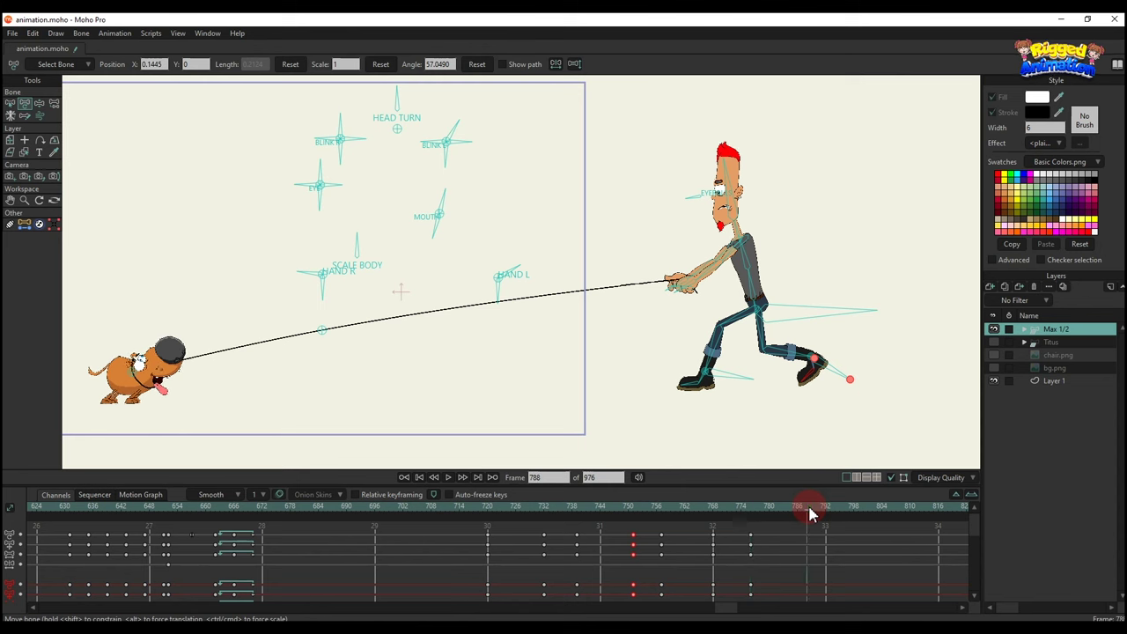
# - At frame 788, step Max's front foot back behind the other foot and shift his hips backward
pyautogui.press('t')
pyautogui.scroll(1, 712, 371)
pyautogui.moveTo(710, 371); pyautogui.dragTo(867, 341)
pyautogui.press('z')
pyautogui.moveTo(817, 305); pyautogui.dragTo(935, 363)
pyautogui.press('t')
pyautogui.scroll(3, 834, 364)
pyautogui.moveTo(831, 366); pyautogui.dragTo(718, 385)
pyautogui.scroll(-3, 813, 375)
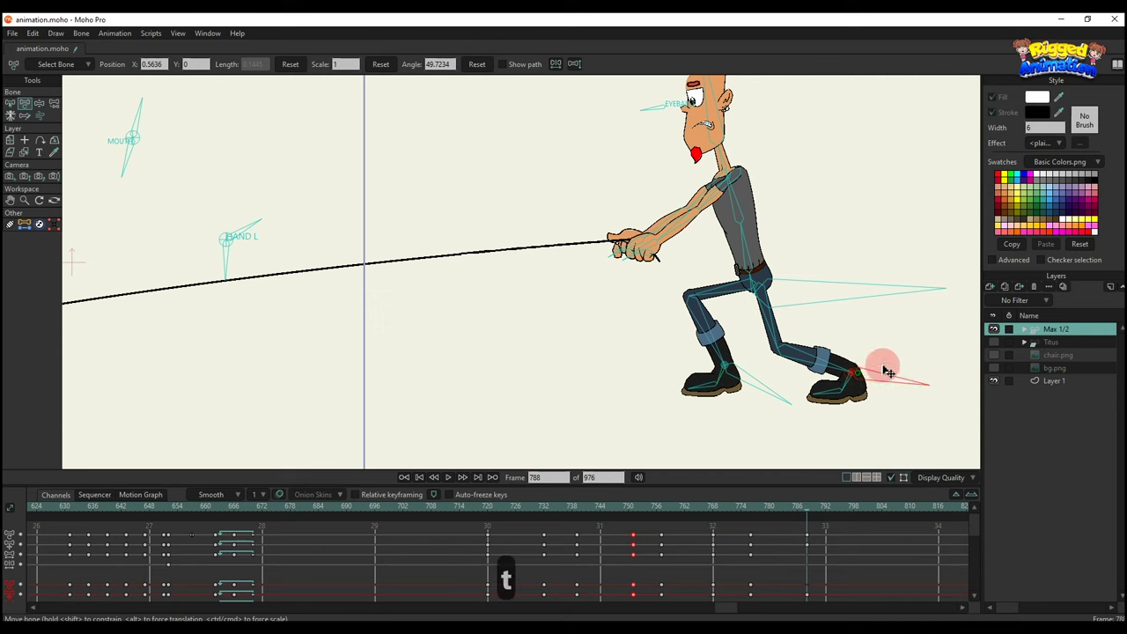
# - Raise Max's hips and move them farther back at frame 788, extend the trailing foot and tilt it toe-down
pyautogui.moveTo(888, 372); pyautogui.dragTo(881, 364)
pyautogui.click(838, 302)
pyautogui.press('z')
pyautogui.moveTo(837, 302); pyautogui.dragTo(889, 284)
pyautogui.press('t')
pyautogui.click(889, 368)
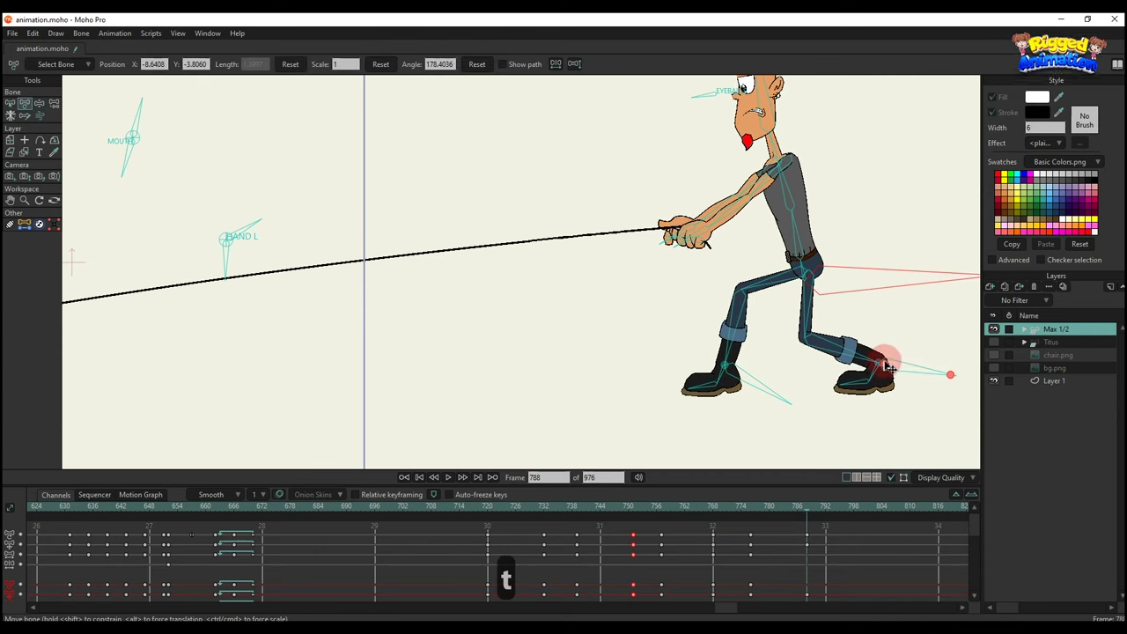
pyautogui.moveTo(888, 366)
pyautogui.mouseDown()
pyautogui.moveTo(900, 352)
pyautogui.moveTo(900, 371)
pyautogui.mouseUp()
pyautogui.scroll(3, 898, 356)
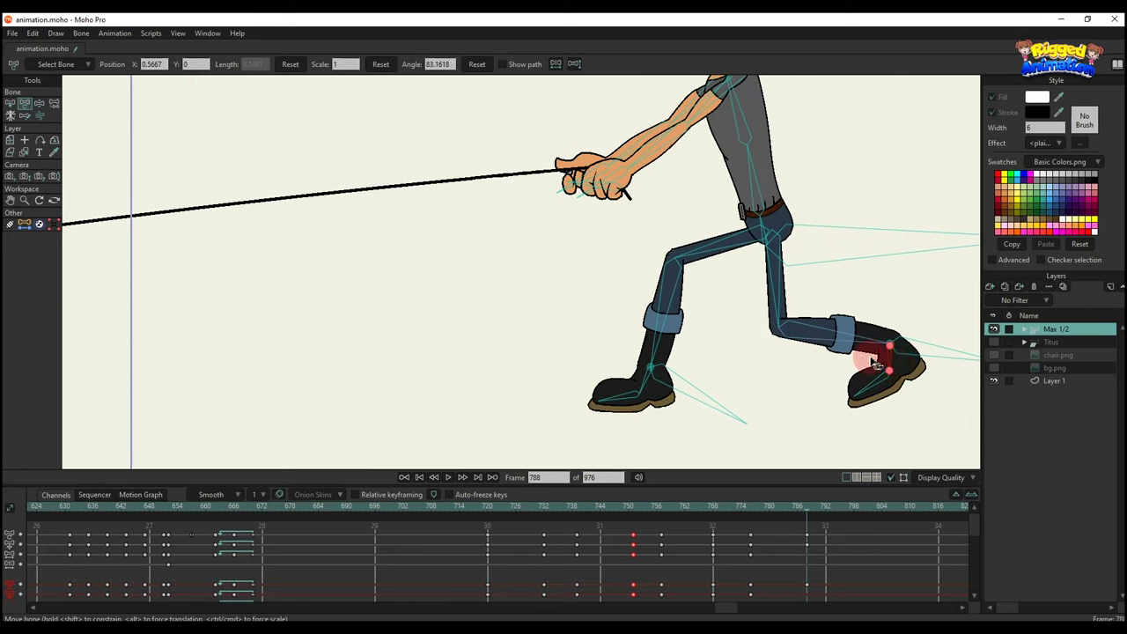
# - Fine-tune the position of Max's hips and the angle of his planted front foot at frame 788
pyautogui.scroll(-5, 875, 364)
pyautogui.scroll(3, 800, 332)
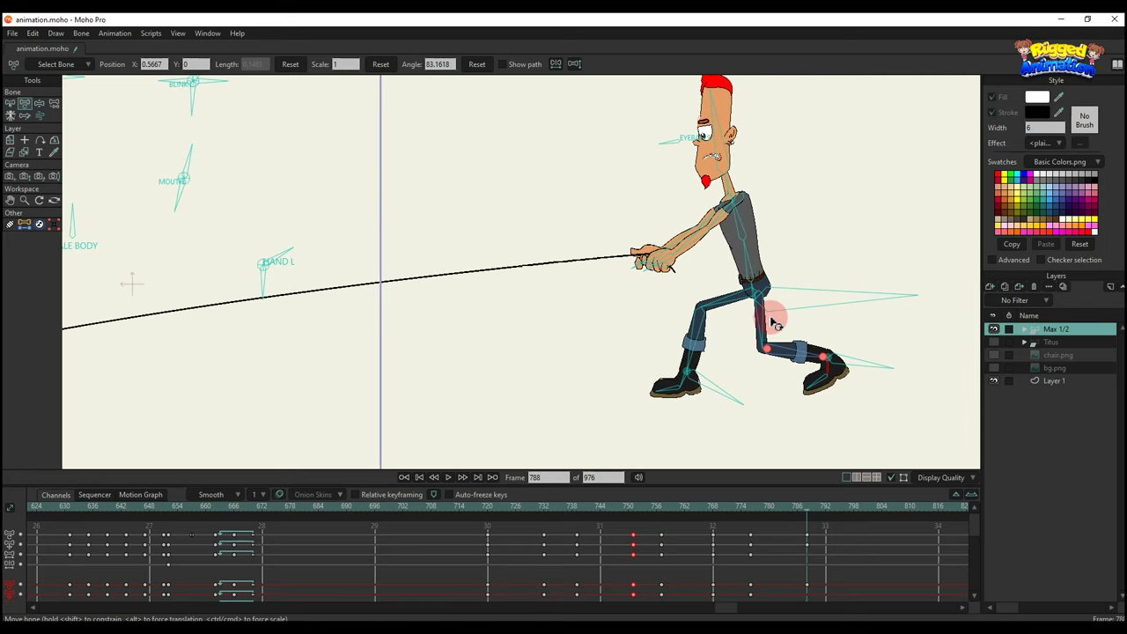
pyautogui.moveTo(778, 302); pyautogui.dragTo(801, 304)
pyautogui.press('z')
pyautogui.scroll(2, 671, 379)
pyautogui.press('t')
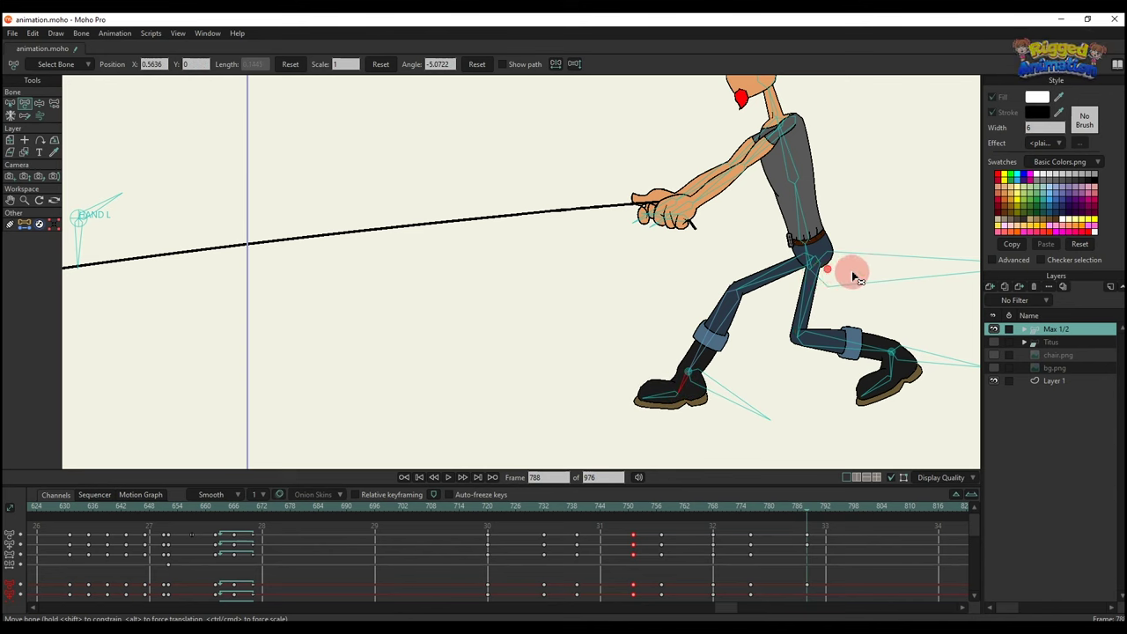
pyautogui.moveTo(859, 279); pyautogui.dragTo(830, 269)
pyautogui.press('z')
pyautogui.press('t')
pyautogui.click(662, 405)
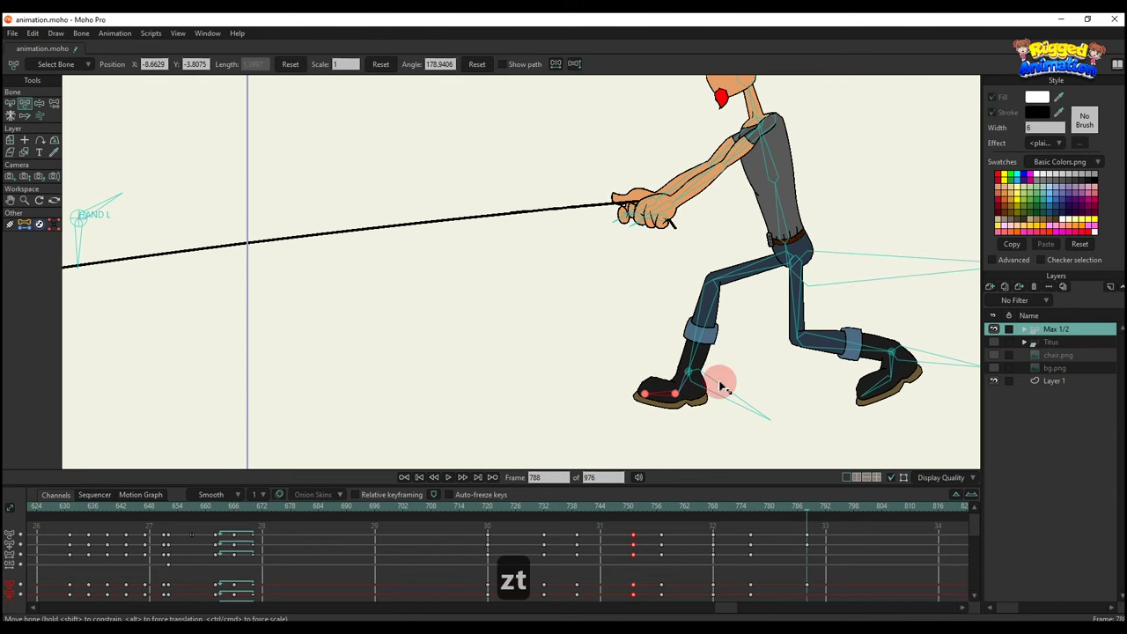
# - Move the trailing foot farther back and slightly up at frame 788, adjust its tilt, and freeze the pose
pyautogui.moveTo(897, 370); pyautogui.dragTo(918, 363)
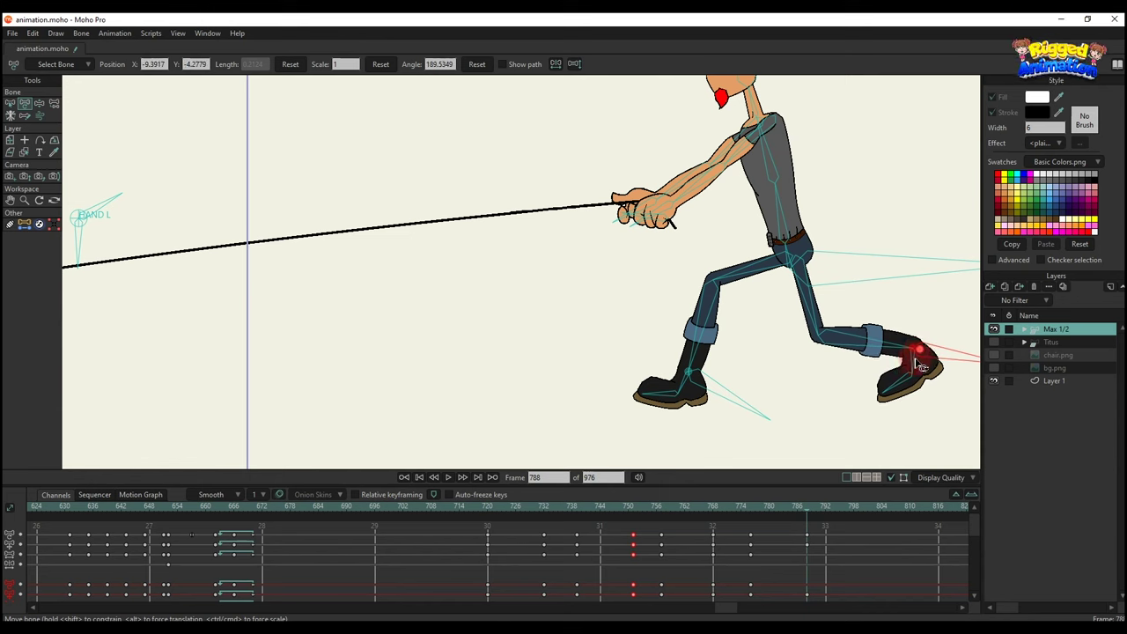
pyautogui.click(853, 361)
pyautogui.scroll(-5, 851, 362)
pyautogui.moveTo(851, 362); pyautogui.dragTo(803, 376)
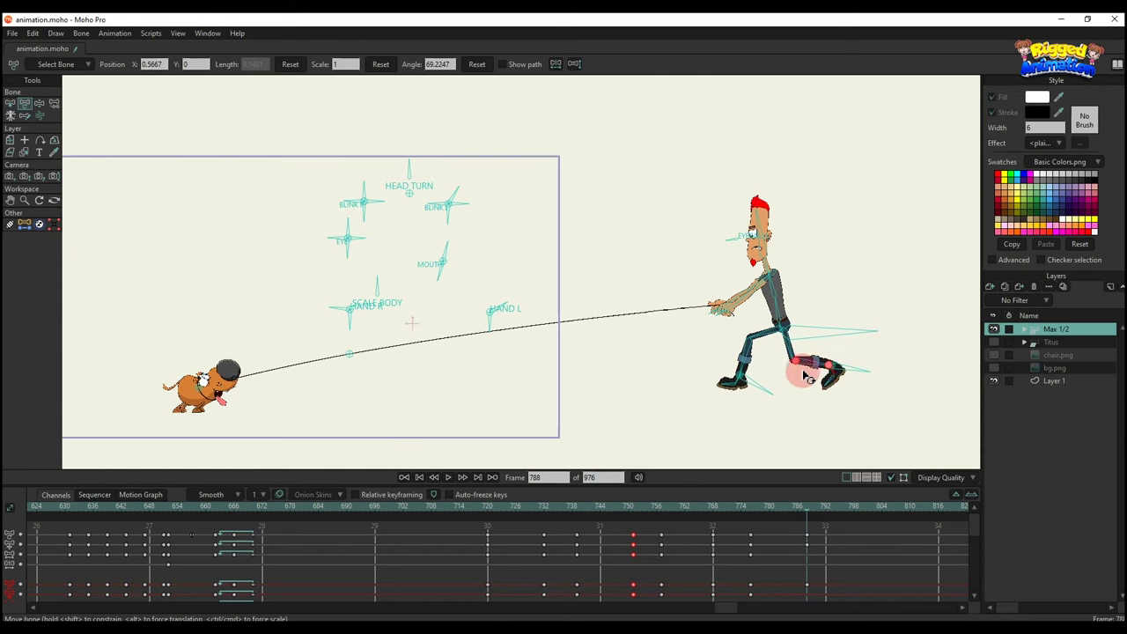
pyautogui.hotkey('ctrl', 'f')
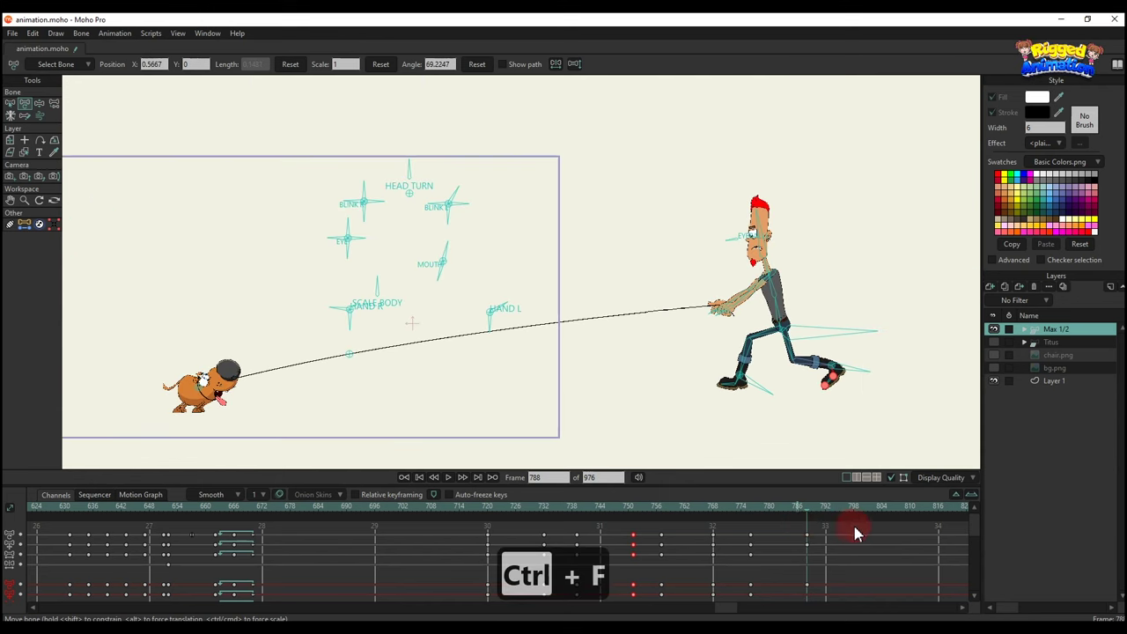
# - Play the animation from frame 719 to review all of Max's backward steps
pyautogui.click(483, 508)
pyautogui.press('space')
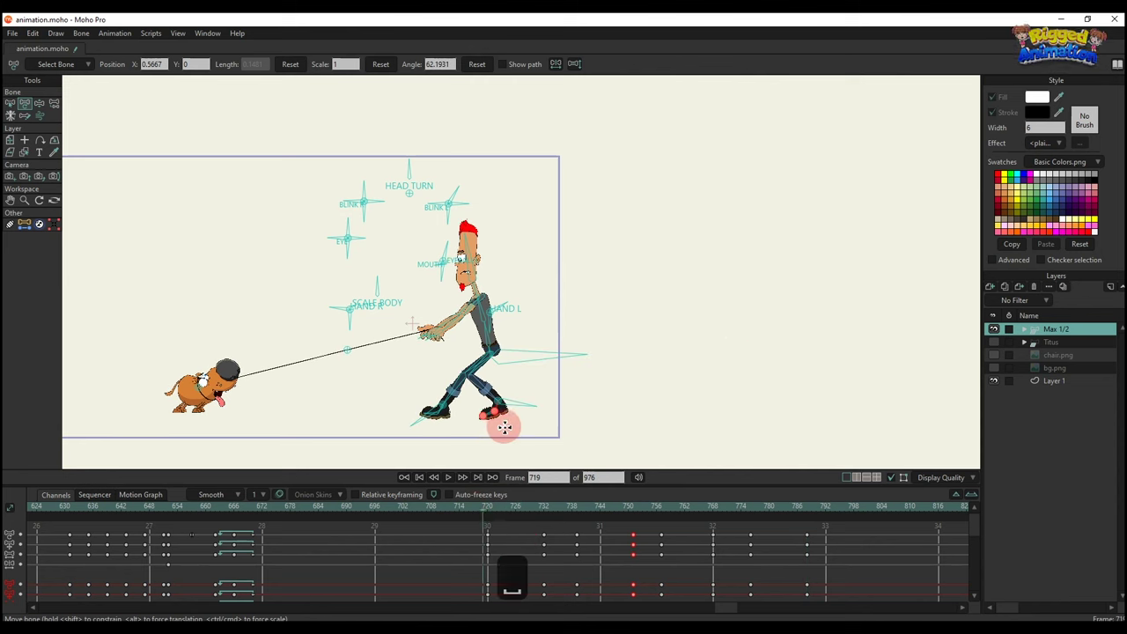
pyautogui.press('space')
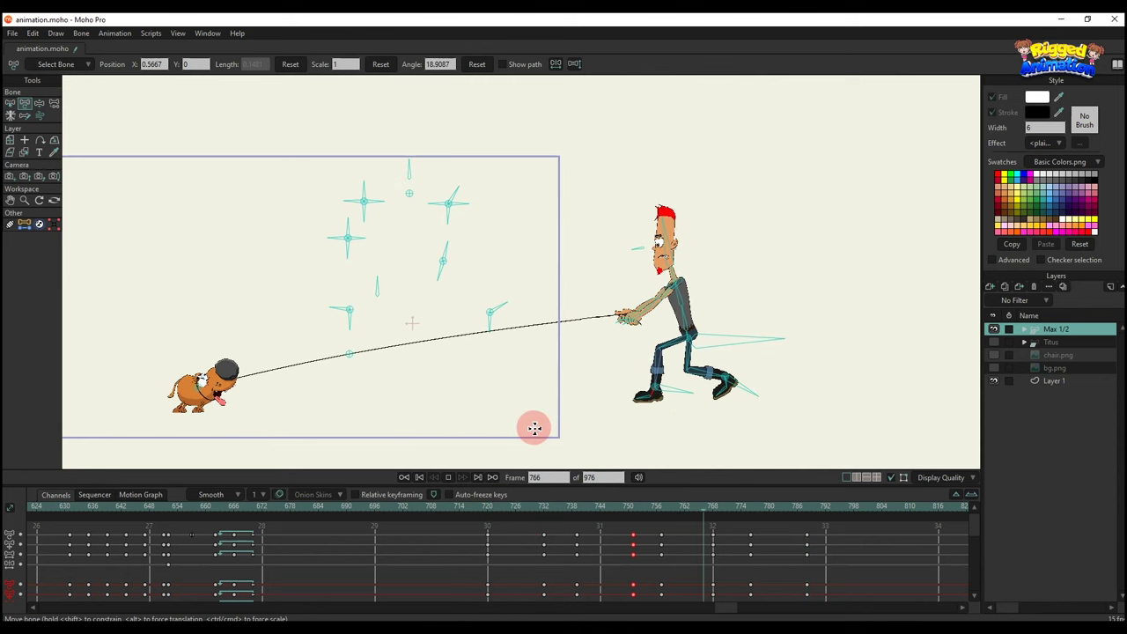
pyautogui.press('space')
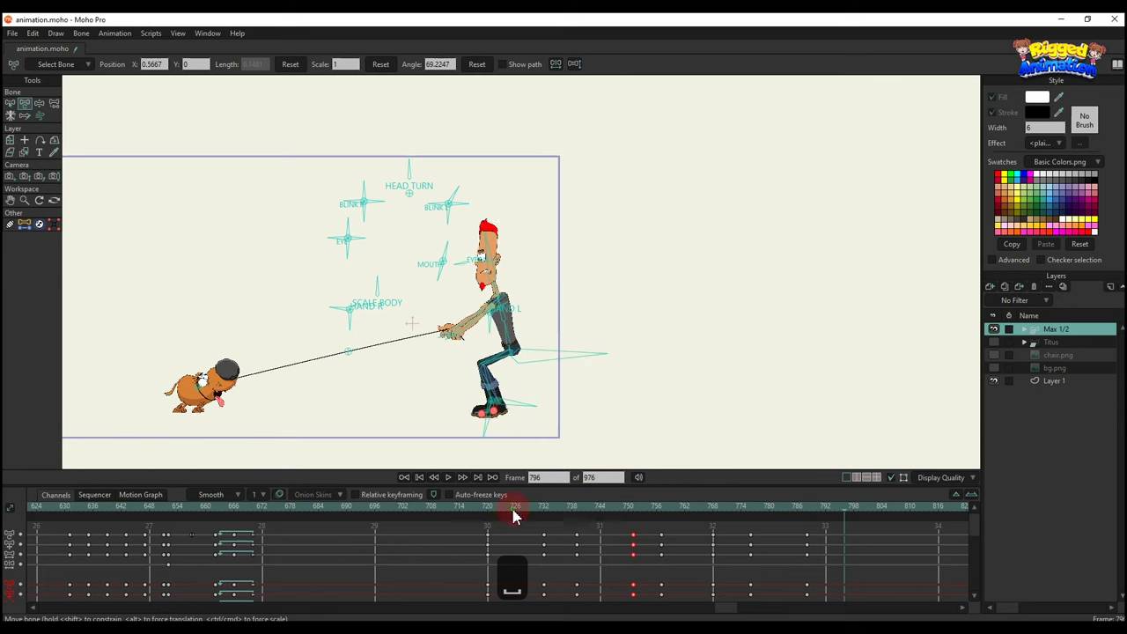
# - Rotate the SCALE BODY control to 120 degrees at frame 726 to squash Max's torso, and replay from frame 720
pyautogui.click(516, 510)
pyautogui.scroll(3, 387, 361)
pyautogui.press('y')
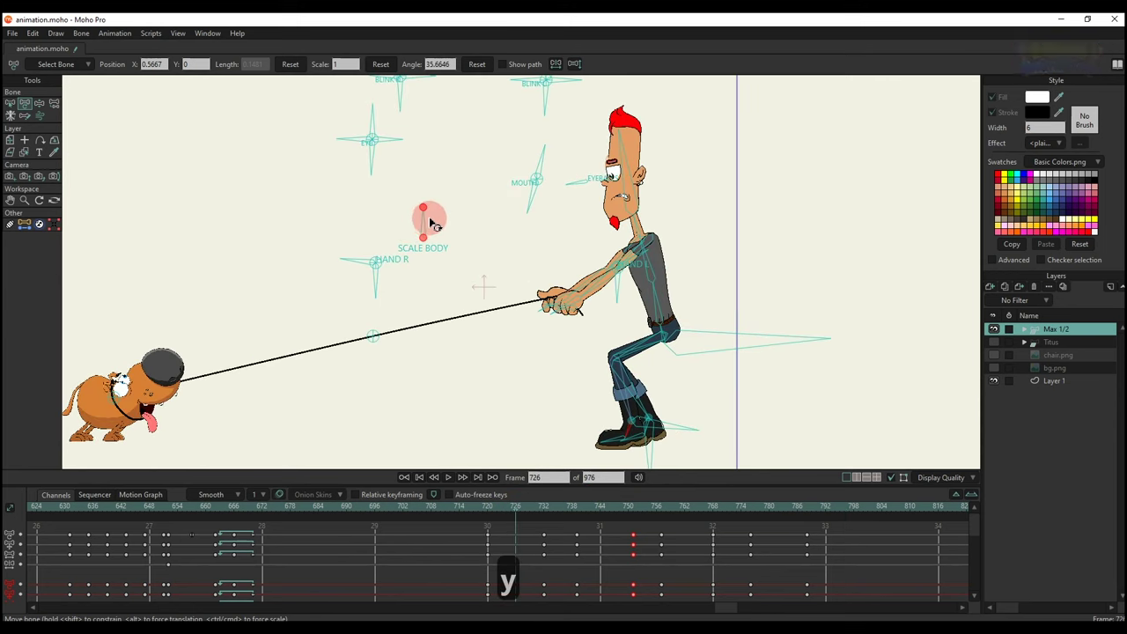
pyautogui.moveTo(431, 226); pyautogui.dragTo(446, 231)
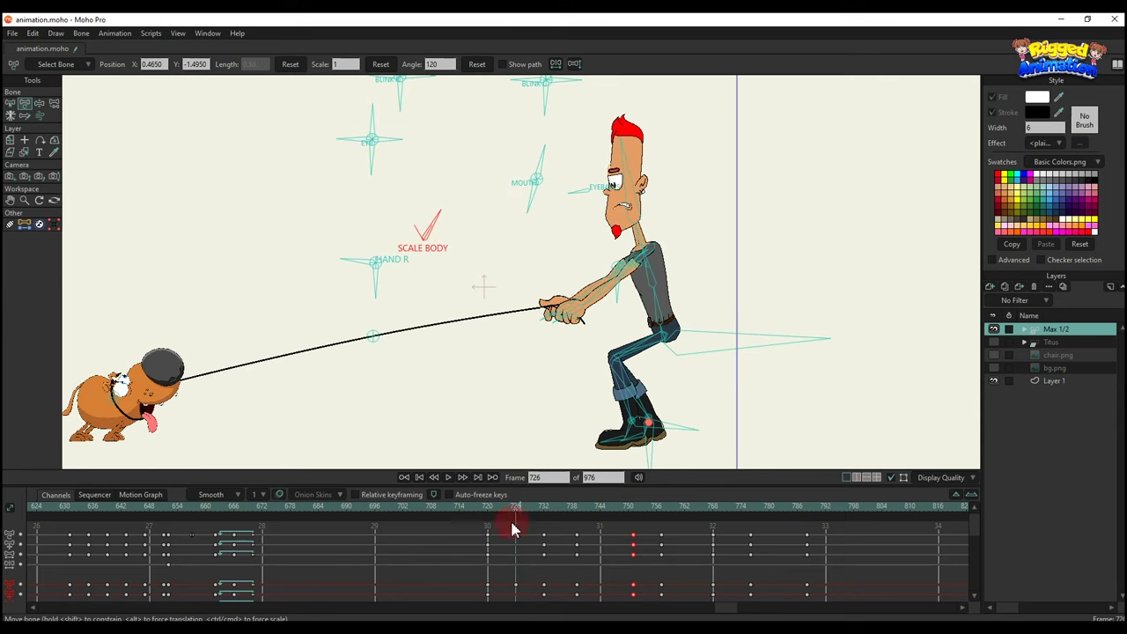
pyautogui.click(487, 509)
pyautogui.scroll(-3, 648, 342)
pyautogui.press('space')
pyautogui.press('space')
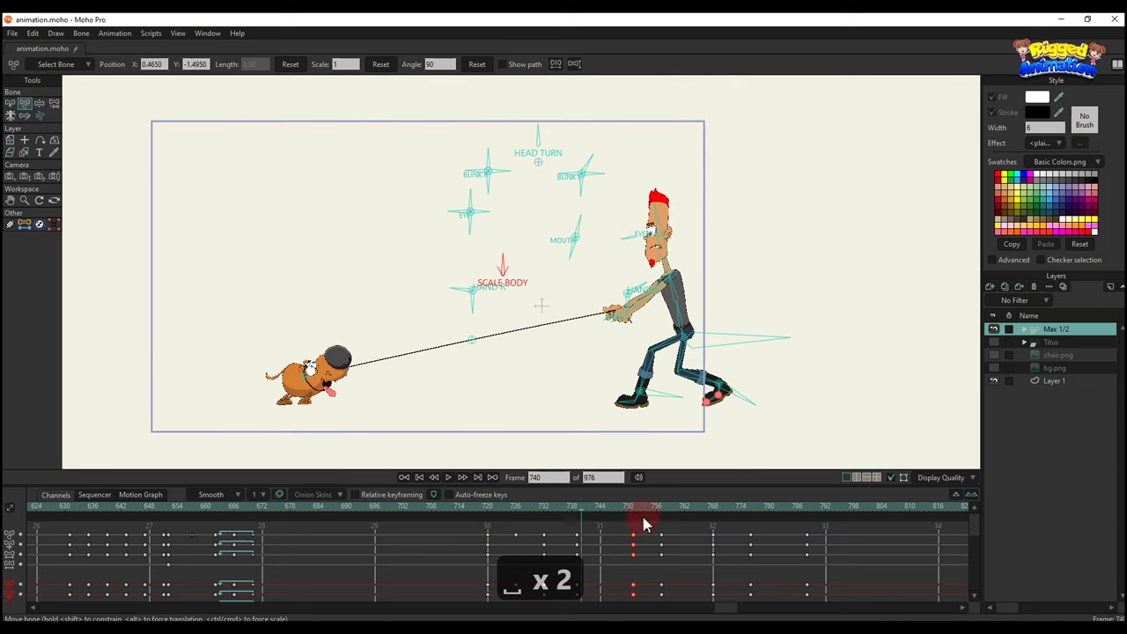
# - Tilt the SCALE BODY control at frames 745, 763 and 782 to squash Max's torso as his feet pass
pyautogui.click(605, 511)
pyautogui.moveTo(500, 269); pyautogui.dragTo(549, 324)
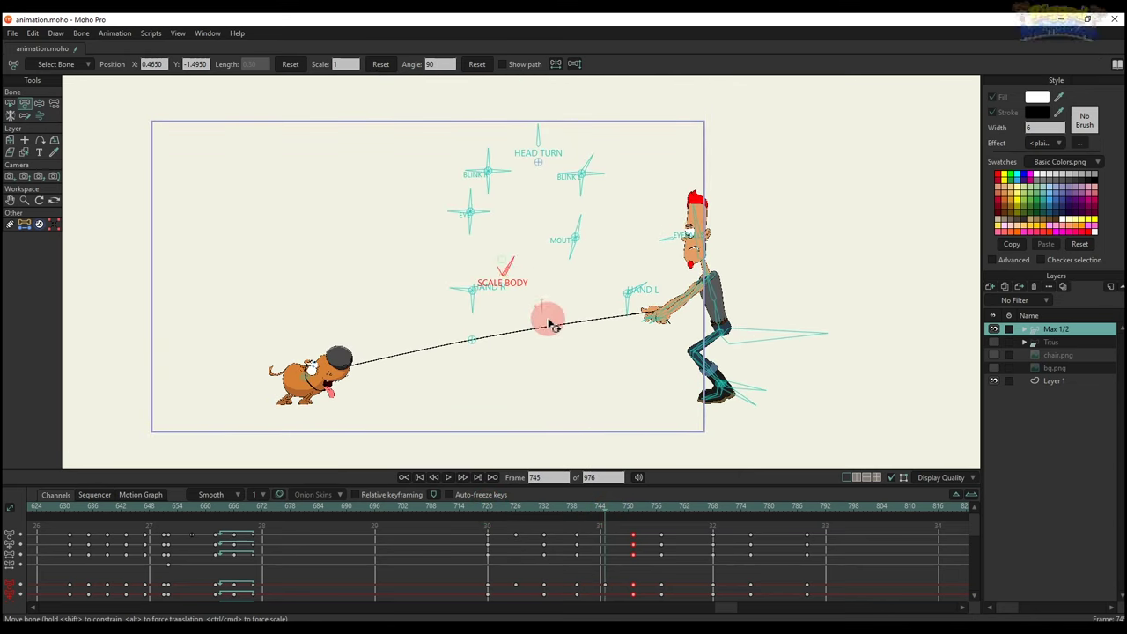
pyautogui.click(687, 511)
pyautogui.click(690, 511)
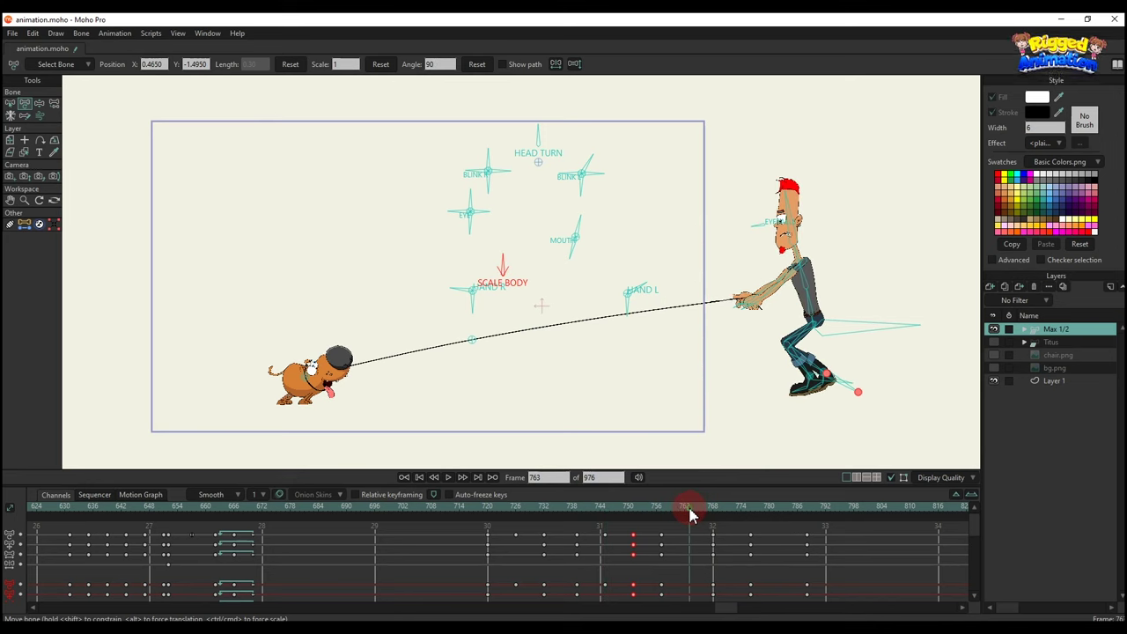
pyautogui.moveTo(503, 264); pyautogui.dragTo(690, 384)
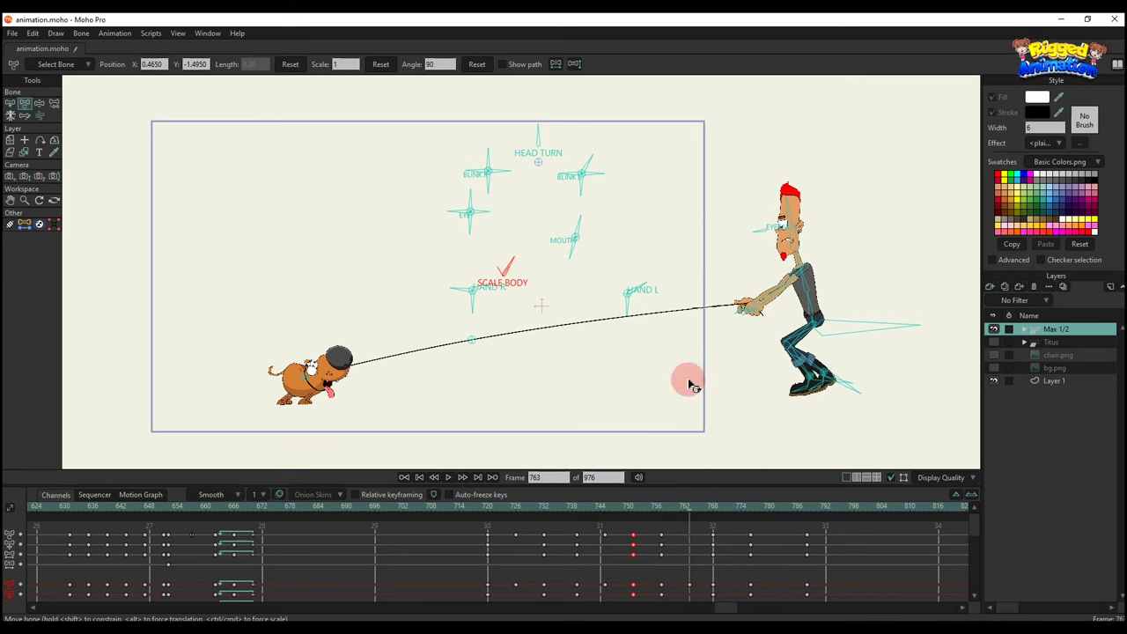
pyautogui.click(780, 511)
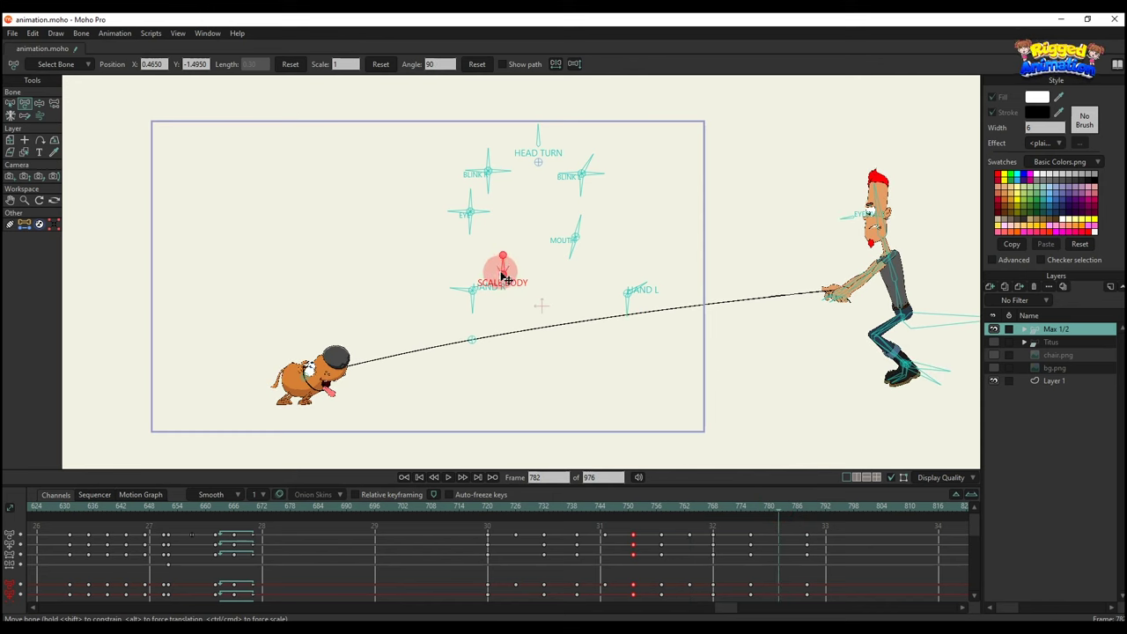
pyautogui.moveTo(505, 279); pyautogui.dragTo(592, 454)
# - Play the backward walk from frame 720 to check the torso squashes, and return to frame 726
pyautogui.click(491, 515)
pyautogui.press('space')
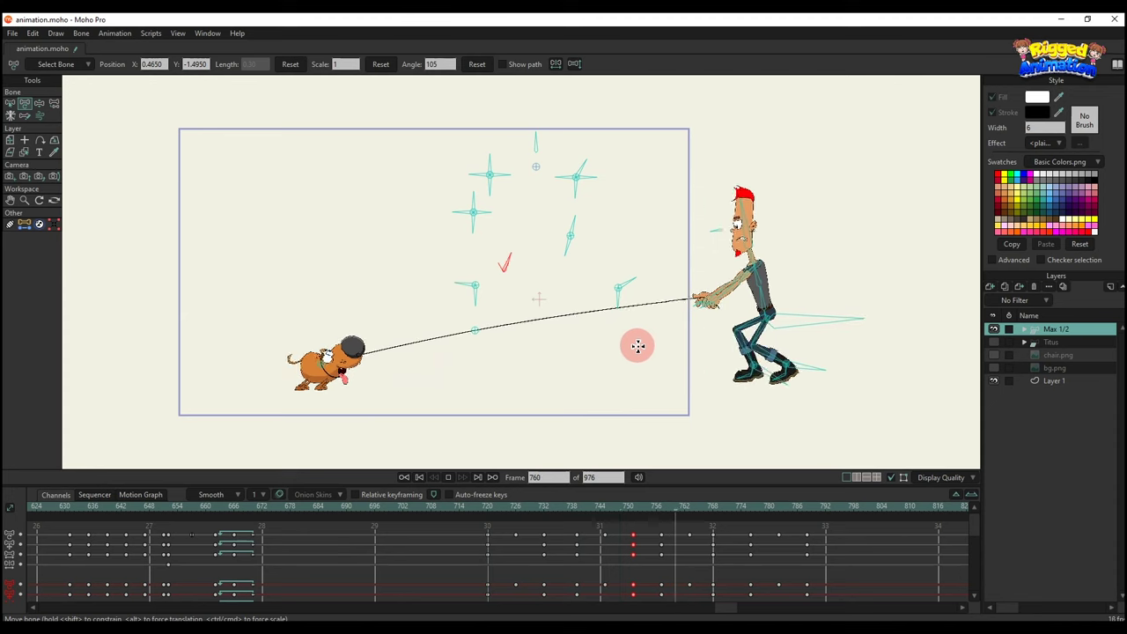
pyautogui.press('space')
pyautogui.press('space')
pyautogui.press('space')
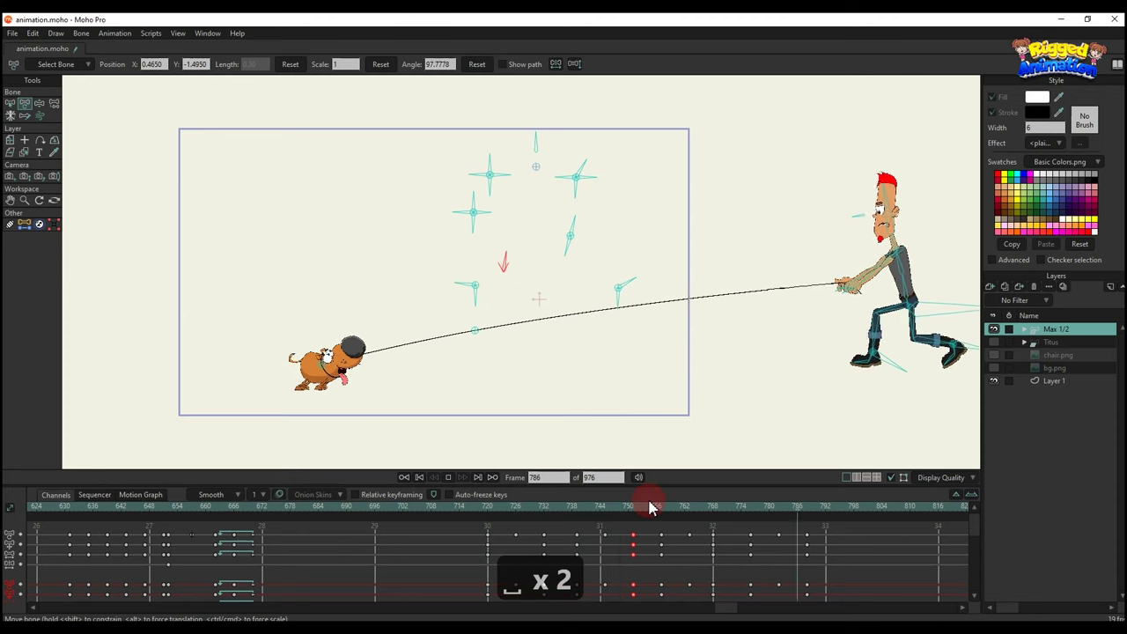
pyautogui.press('space')
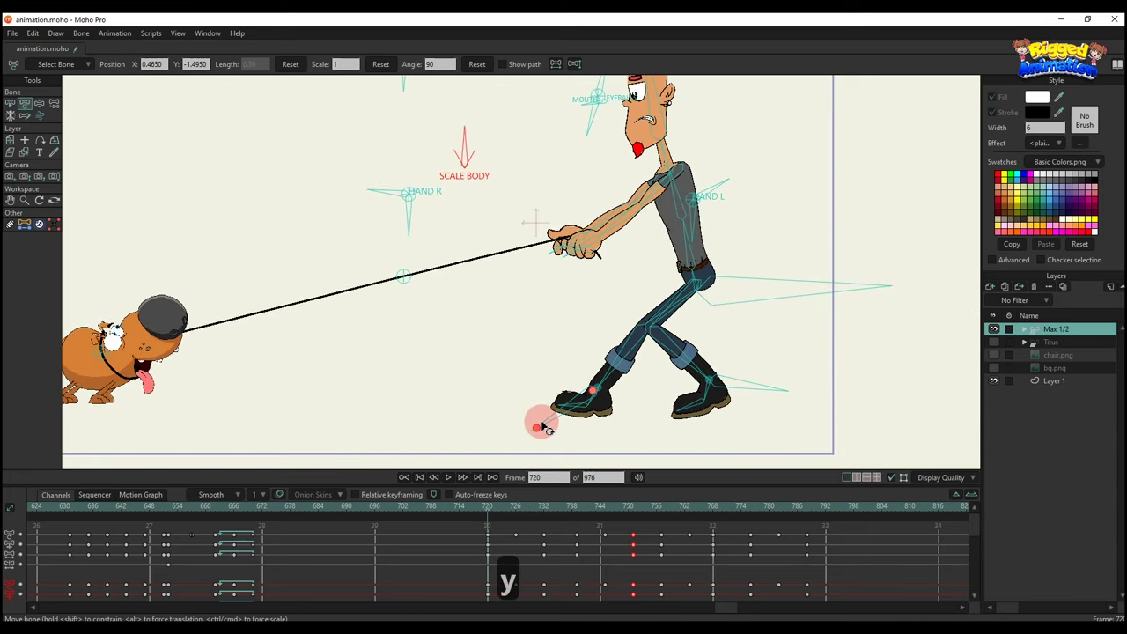
pyautogui.click(518, 511)
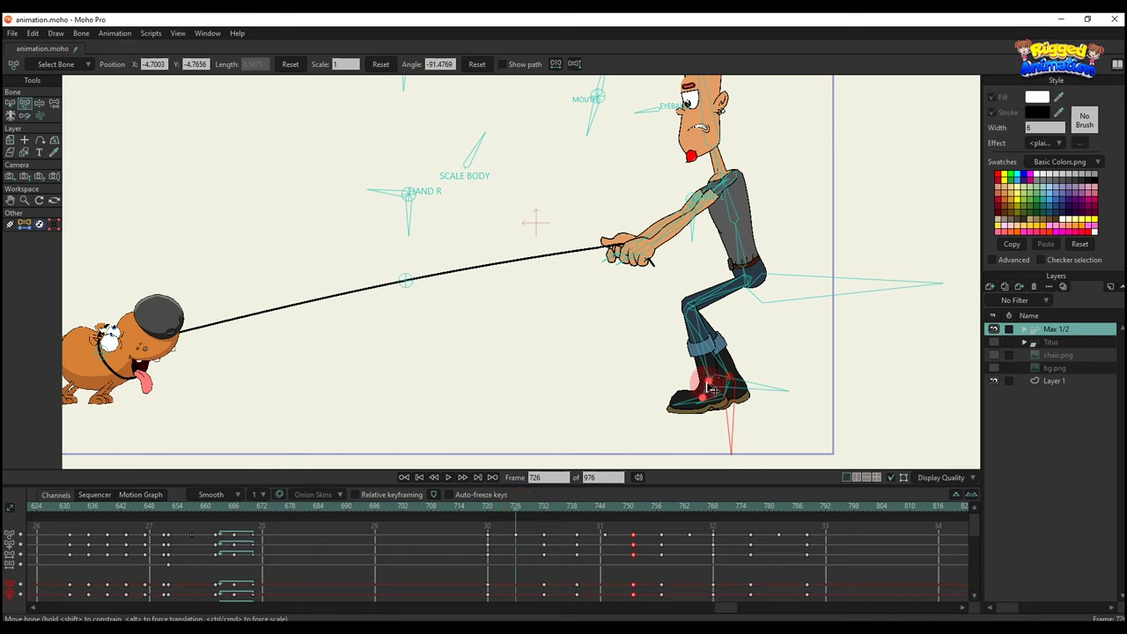
# - Lift Max's moving foot higher off the ground on the passing poses at frames 726 and 745
pyautogui.scroll(1, 707, 384)
pyautogui.moveTo(735, 381); pyautogui.dragTo(733, 338)
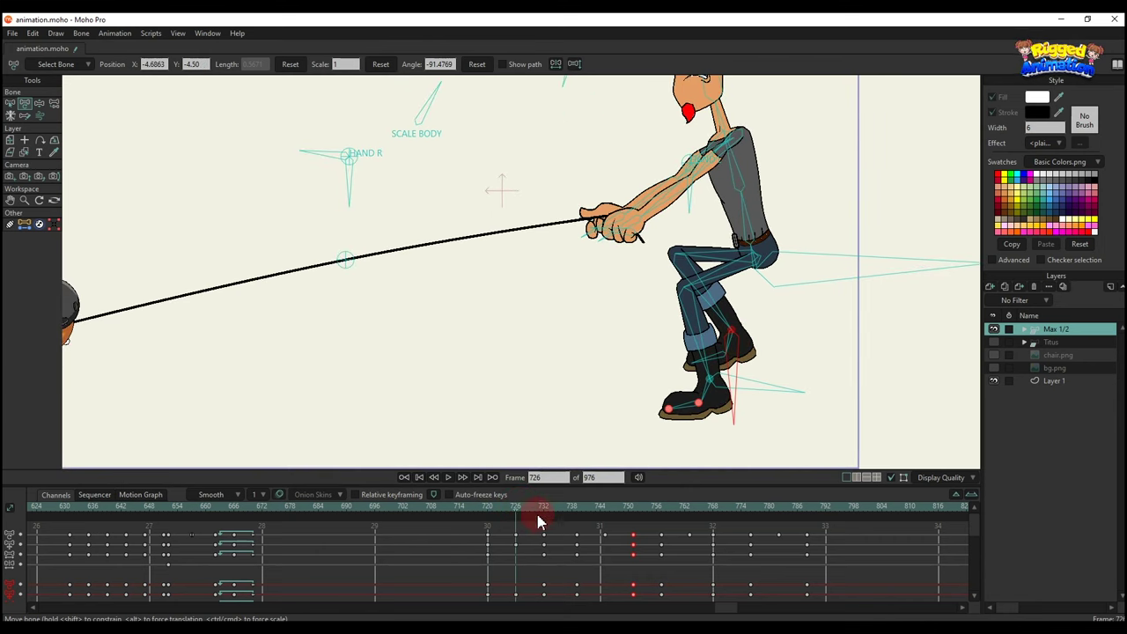
pyautogui.moveTo(498, 513); pyautogui.dragTo(577, 520)
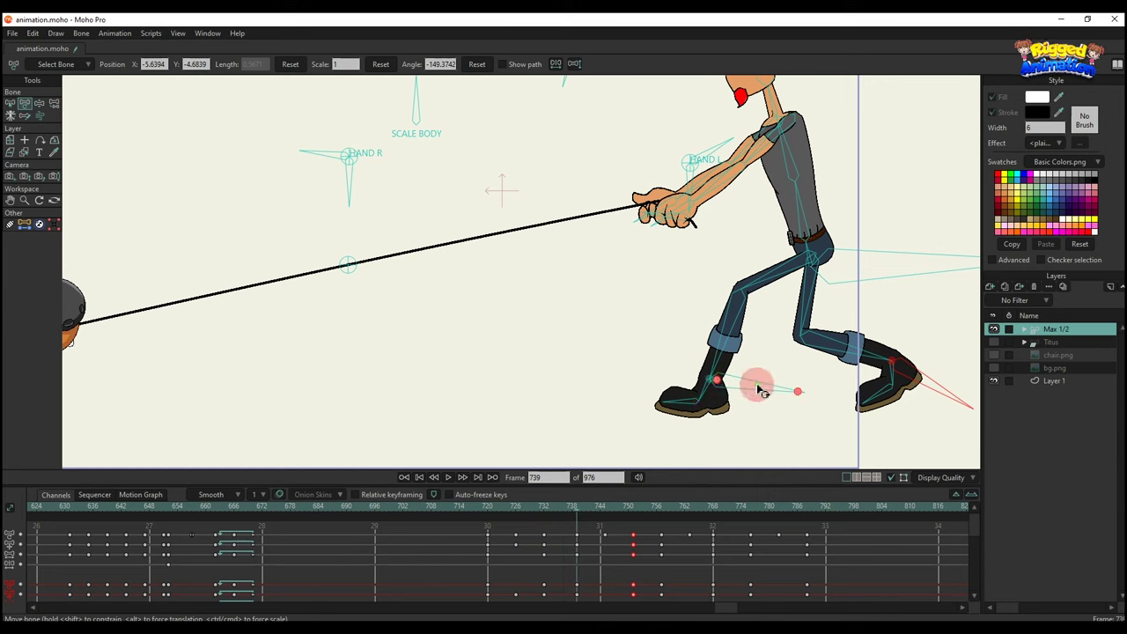
pyautogui.click(762, 391)
pyautogui.click(606, 515)
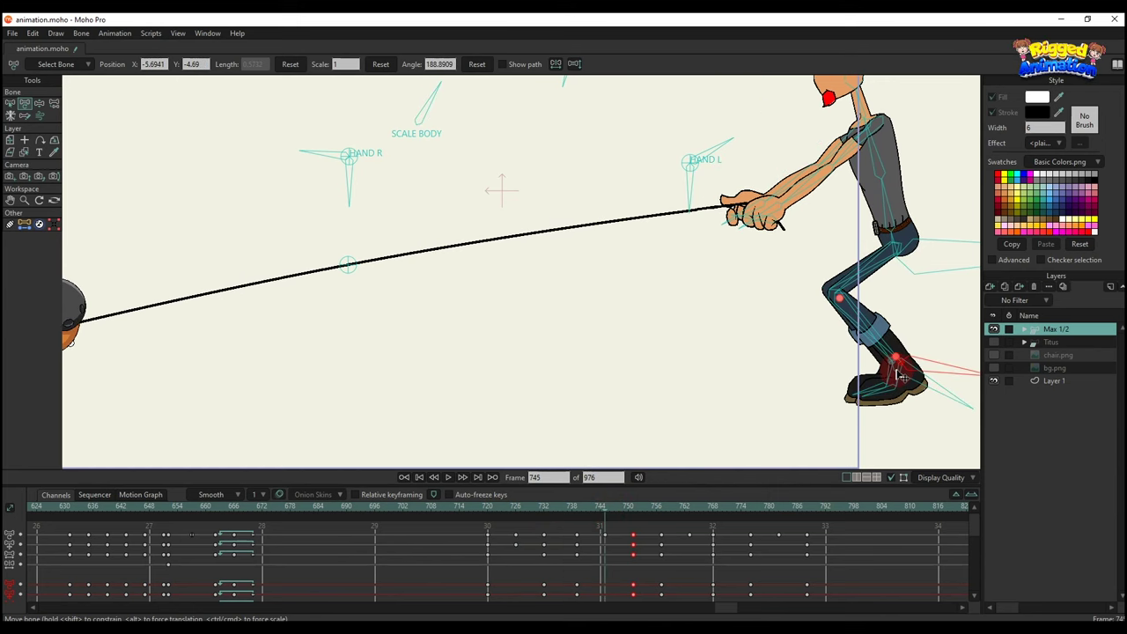
pyautogui.press('z')
pyautogui.moveTo(923, 361); pyautogui.dragTo(914, 317)
pyautogui.scroll(-3, 913, 317)
pyautogui.scroll(3, 767, 347)
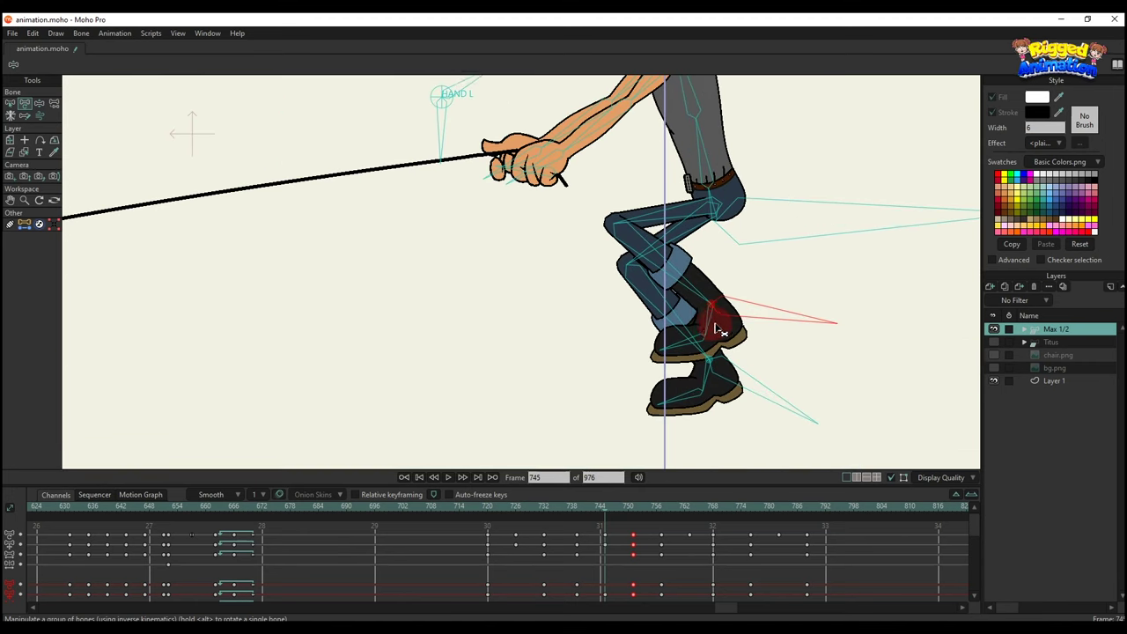
# - Tilt the raised foot's toes downward, to about 32 degrees at frame 745 and about 26 degrees at frame 726
pyautogui.press('t')
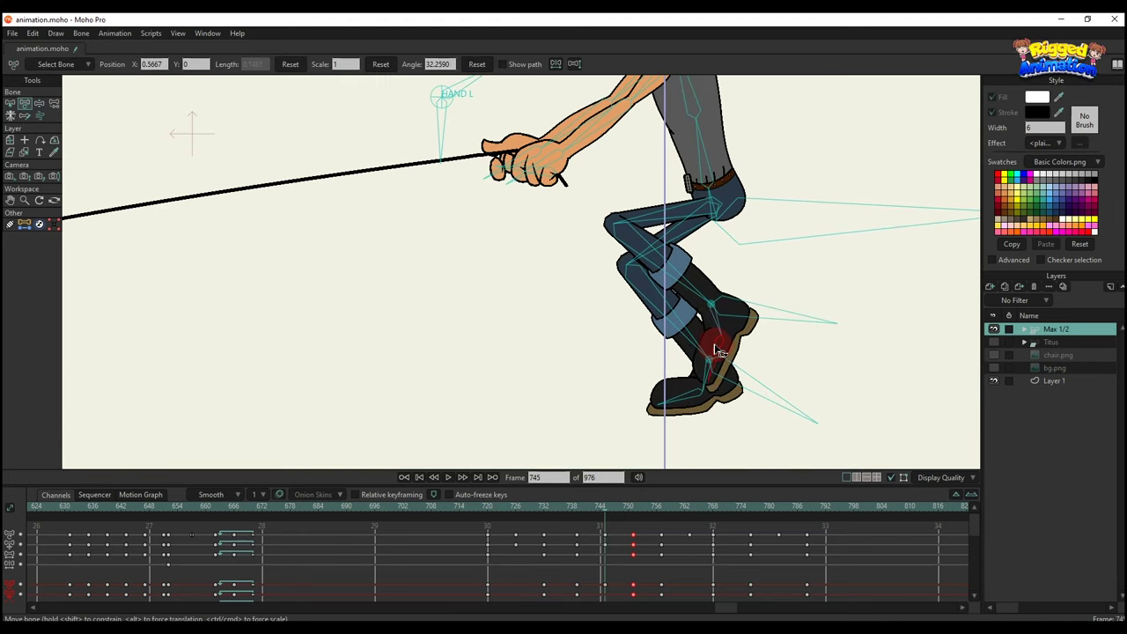
pyautogui.click(516, 515)
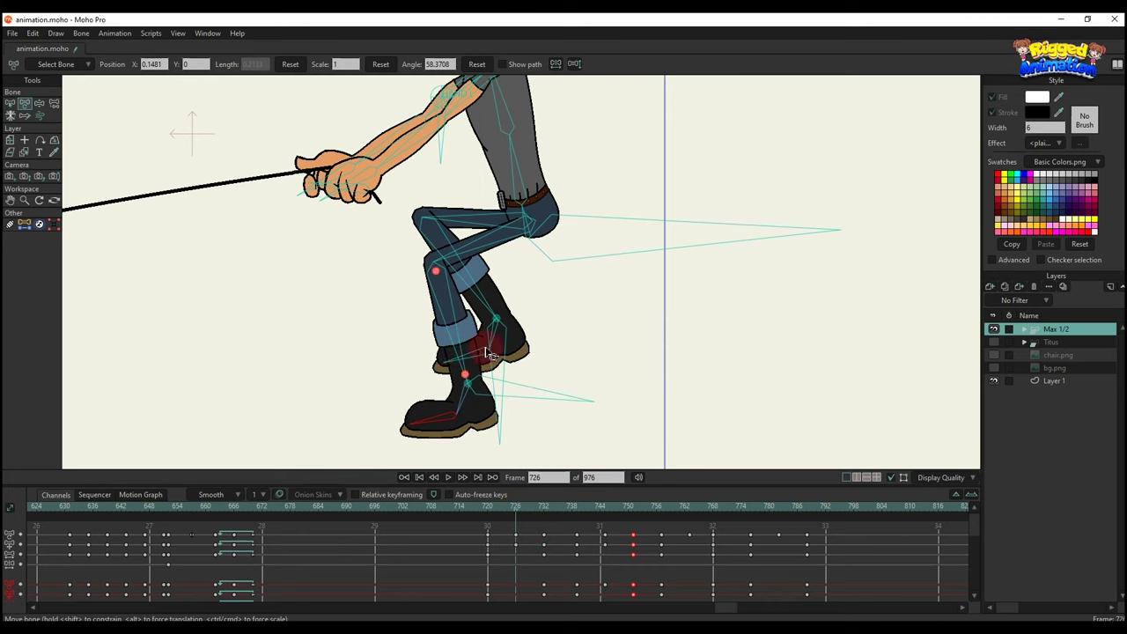
pyautogui.scroll(1, 487, 351)
pyautogui.moveTo(498, 333); pyautogui.dragTo(509, 353)
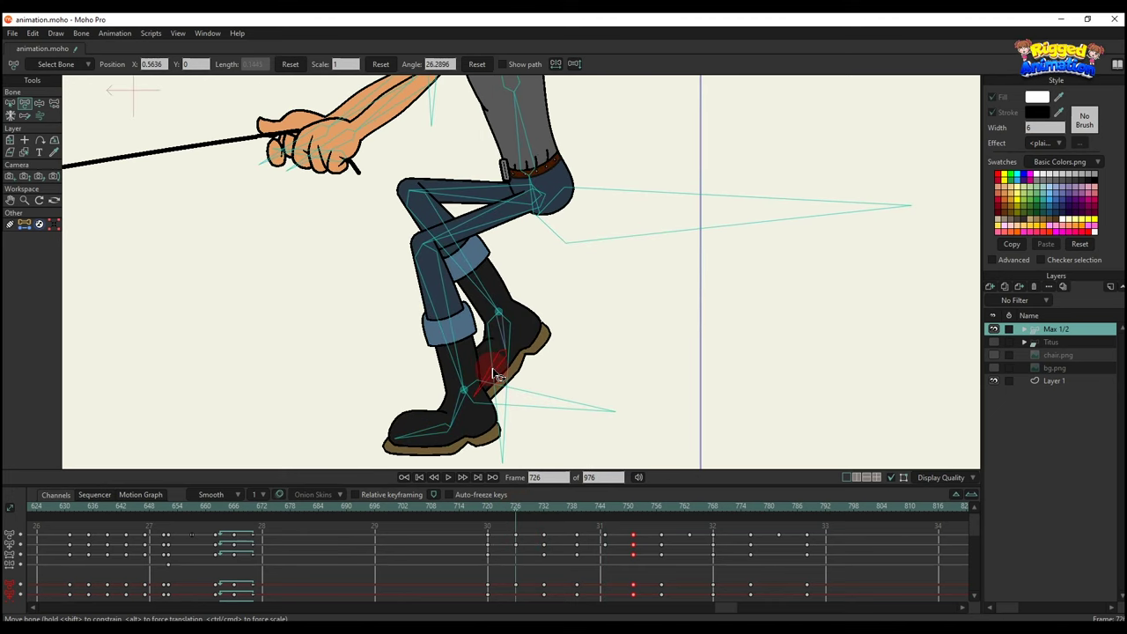
# - Play the backward walk from frame 720 to check the lifted feet
pyautogui.scroll(-3, 527, 373)
pyautogui.click(489, 512)
pyautogui.scroll(-2, 634, 347)
pyautogui.press('space')
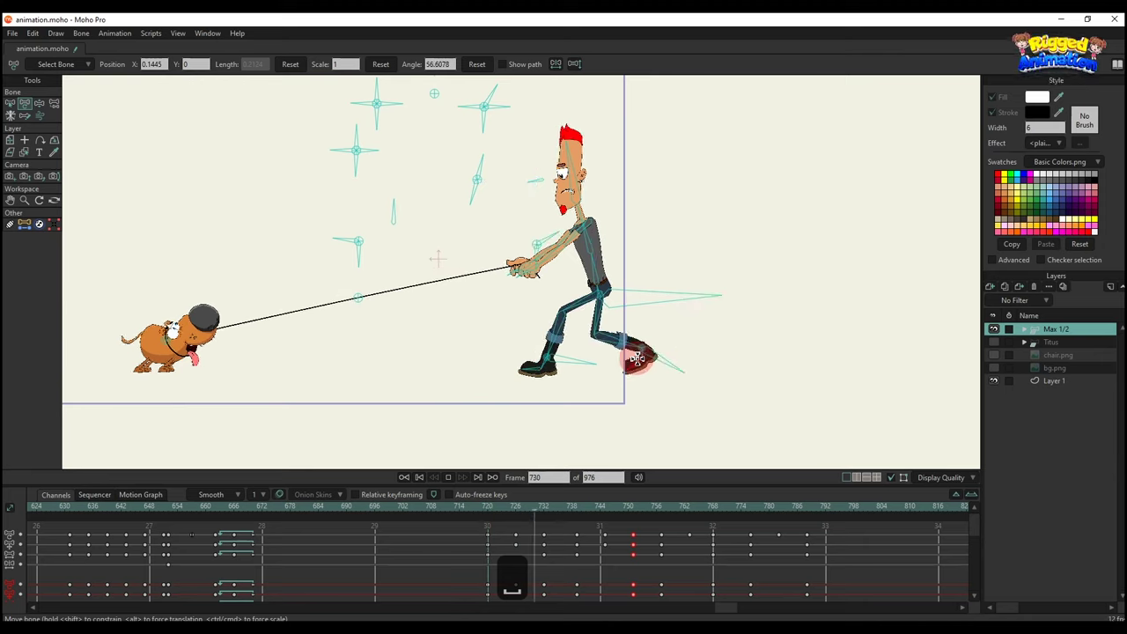
pyautogui.press('space')
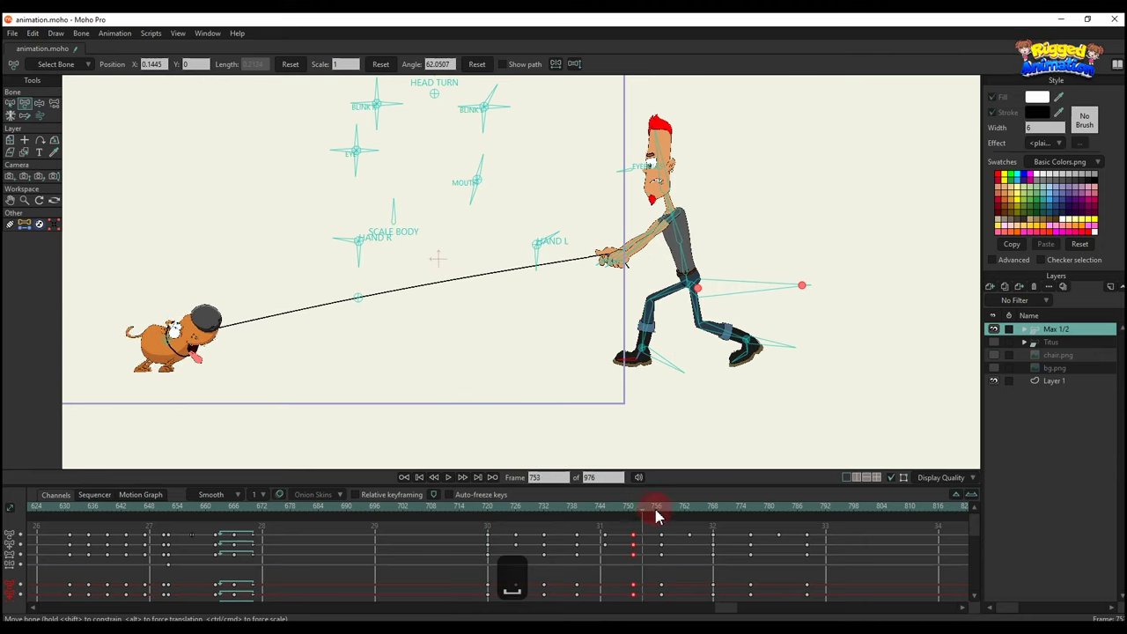
# - Raise Max's moving foot at frame 763 and tilt its toes down to about 48 degrees
pyautogui.click(657, 511)
pyautogui.click(661, 428)
pyautogui.scroll(2, 664, 422)
pyautogui.click(675, 349)
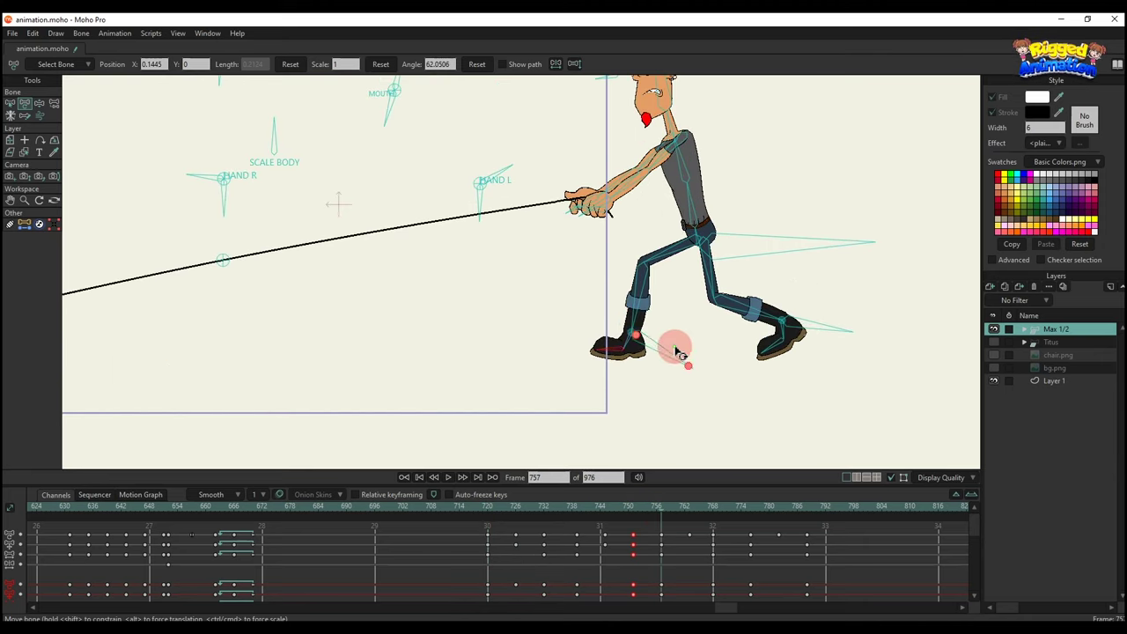
pyautogui.click(689, 509)
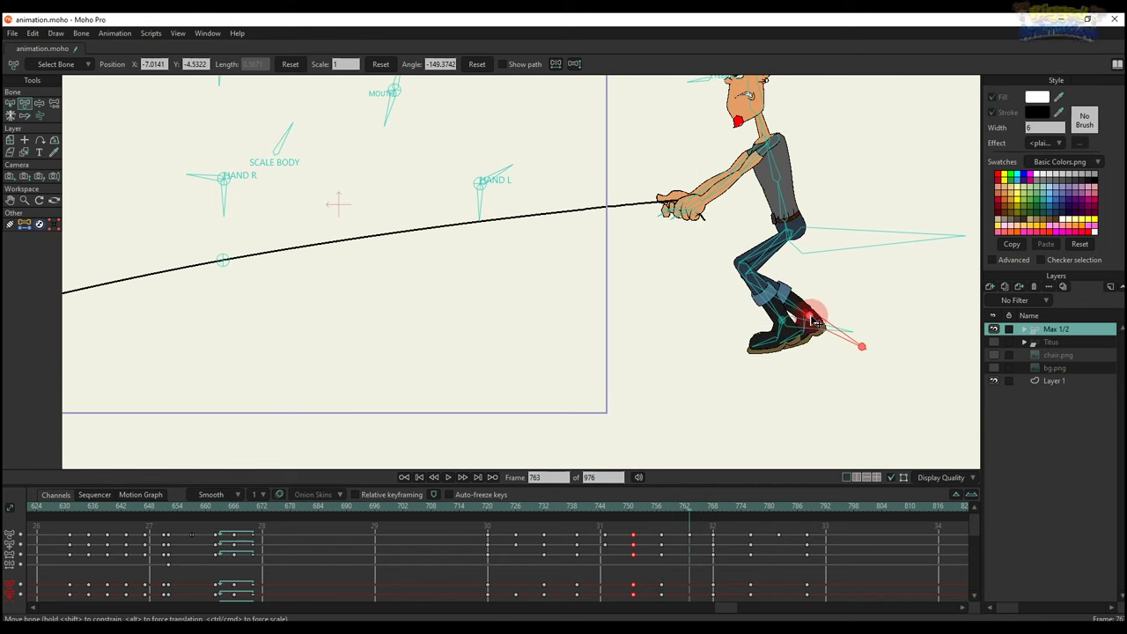
pyautogui.moveTo(811, 318)
pyautogui.mouseDown()
pyautogui.moveTo(810, 291)
pyautogui.moveTo(812, 304)
pyautogui.mouseUp()
pyautogui.scroll(2, 807, 298)
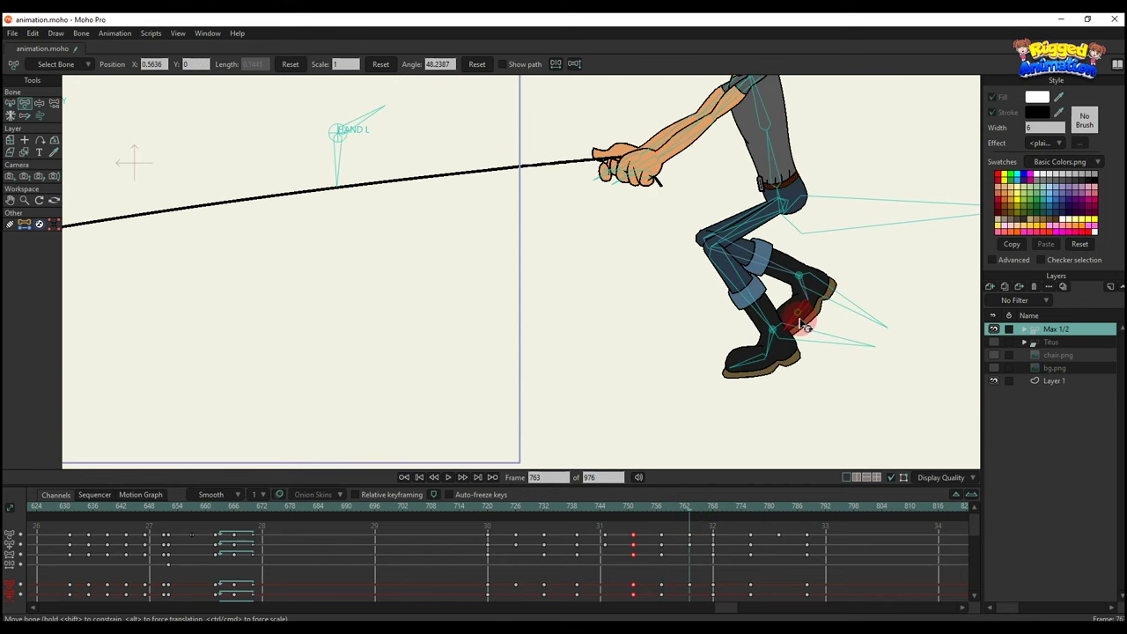
# - Raise Max's moving foot at frame 782 and point its toes downward for the last passing pose
pyautogui.scroll(-4, 802, 326)
pyautogui.click(740, 405)
pyautogui.moveTo(668, 512); pyautogui.dragTo(751, 523)
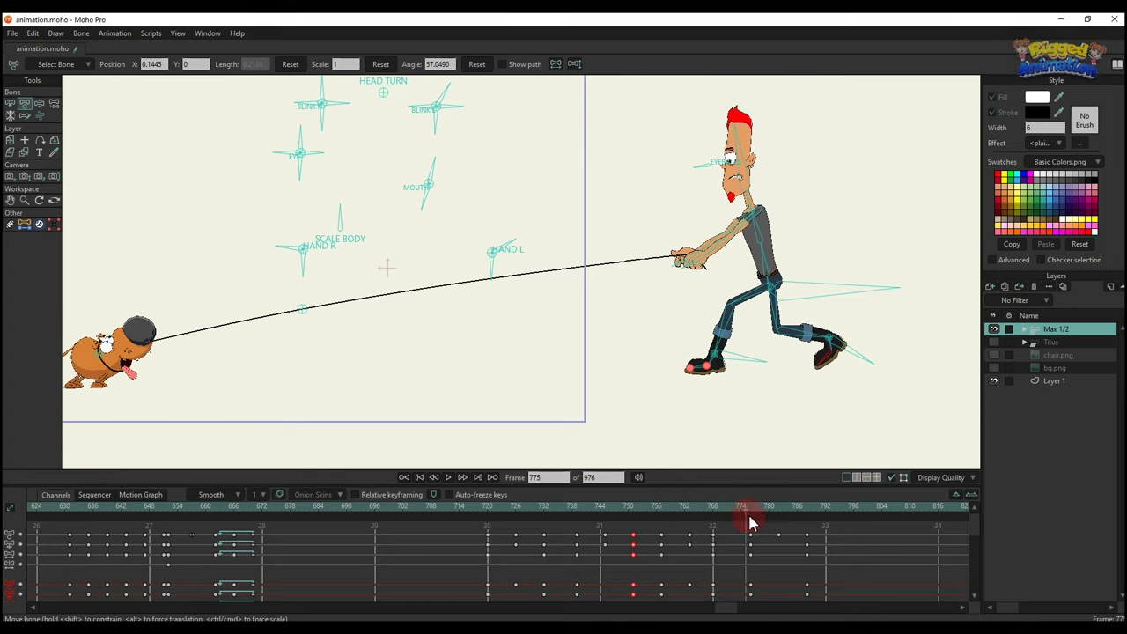
pyautogui.click(725, 394)
pyautogui.scroll(2, 724, 393)
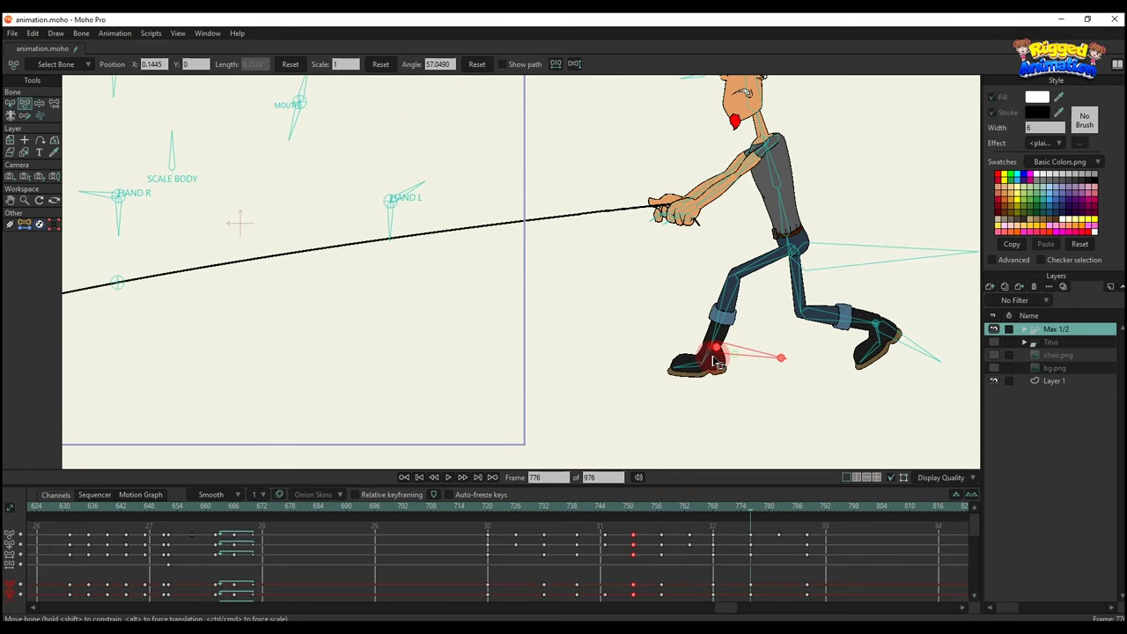
pyautogui.click(781, 516)
pyautogui.press('z')
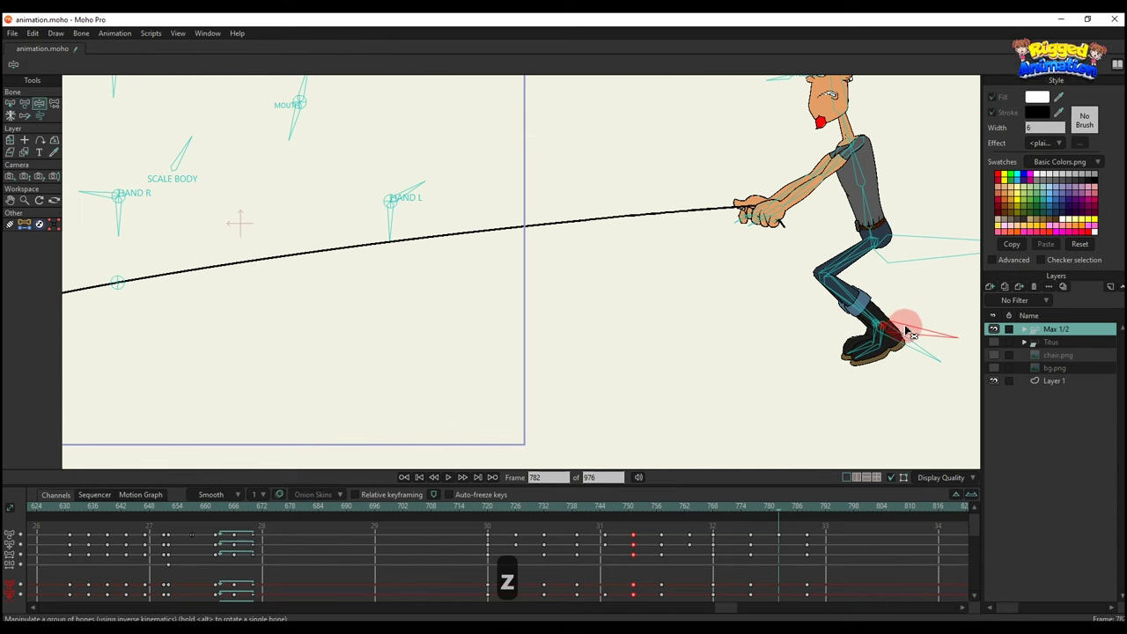
pyautogui.moveTo(907, 327); pyautogui.dragTo(912, 291)
pyautogui.scroll(1, 887, 306)
pyautogui.press('t')
pyautogui.click(895, 306)
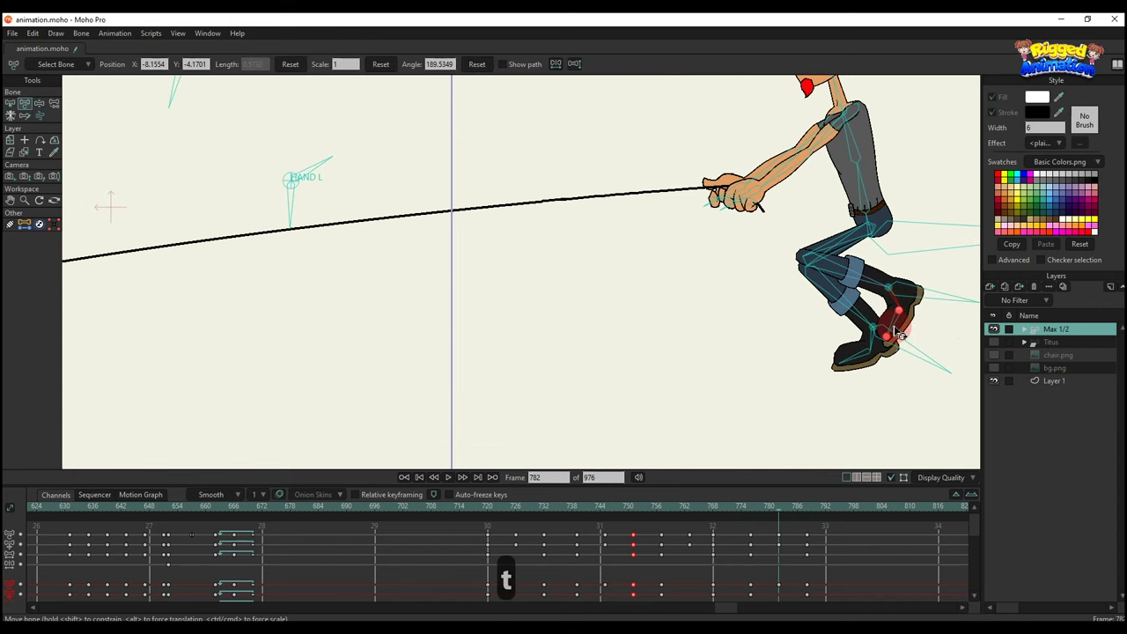
# - Replay the animation from frame 720 to review the foot lifts across all backward steps
pyautogui.press('space')
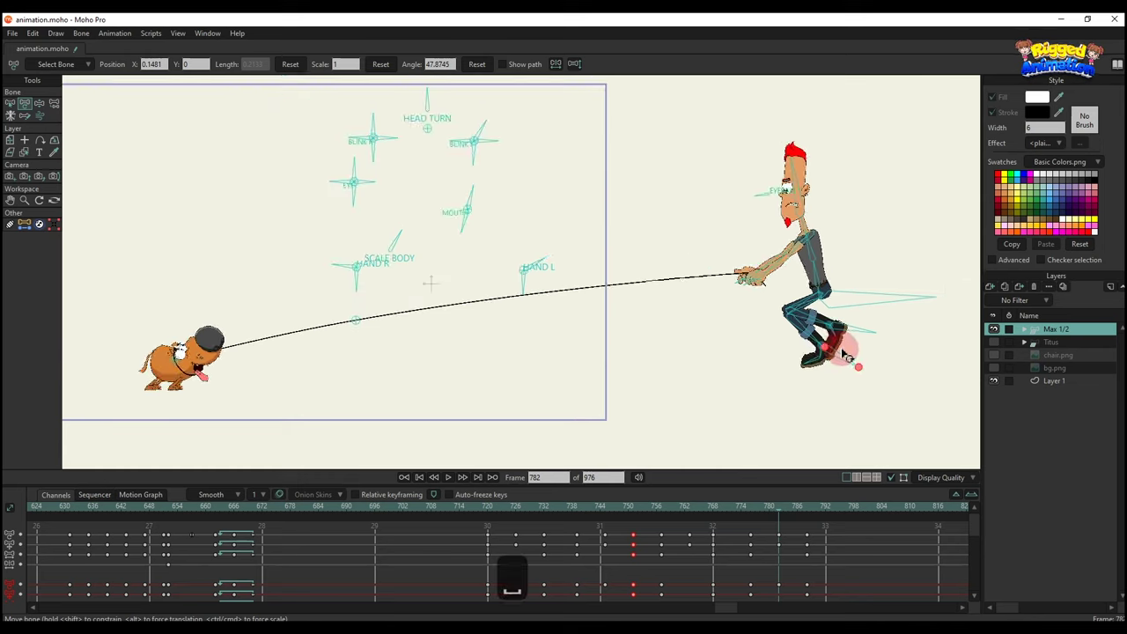
pyautogui.press('space')
pyautogui.click(488, 513)
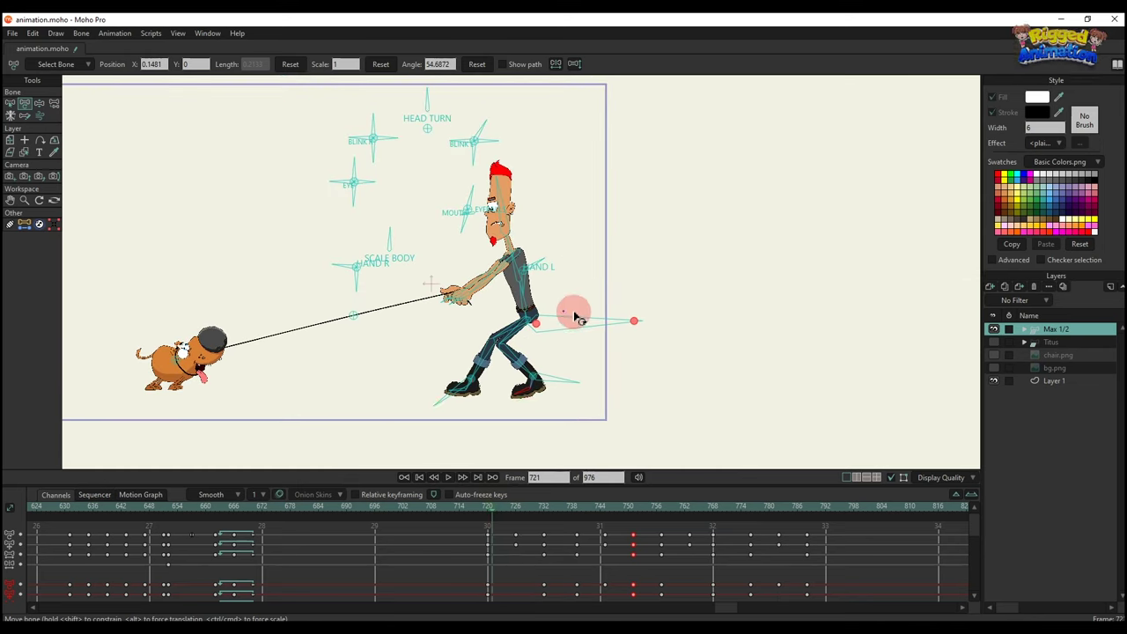
pyautogui.press('space')
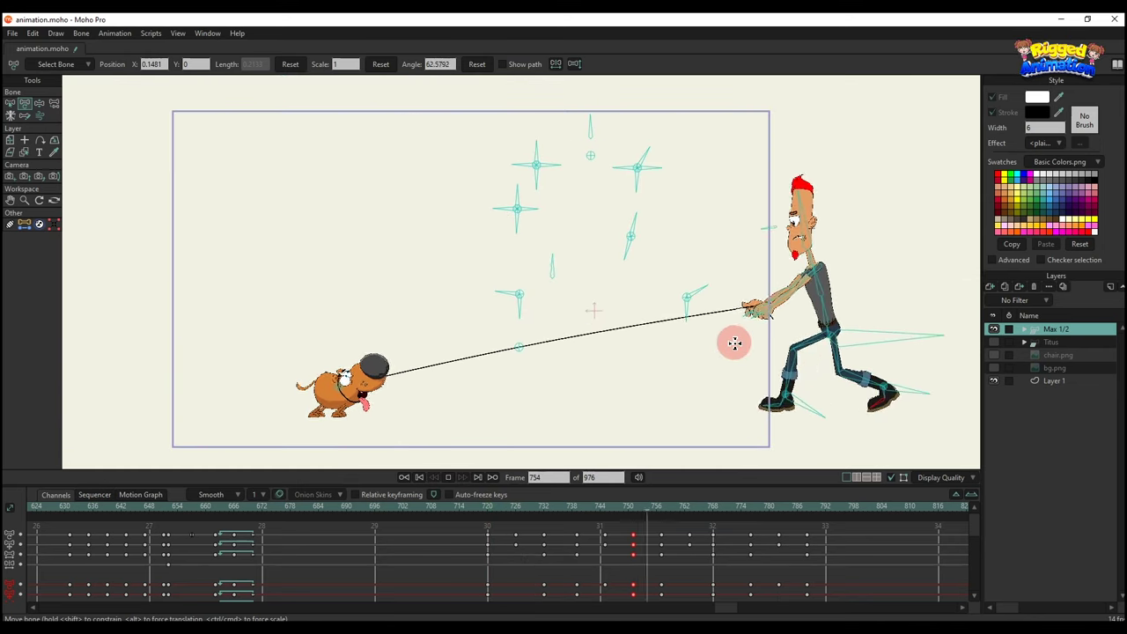
pyautogui.press('space')
pyautogui.press('space')
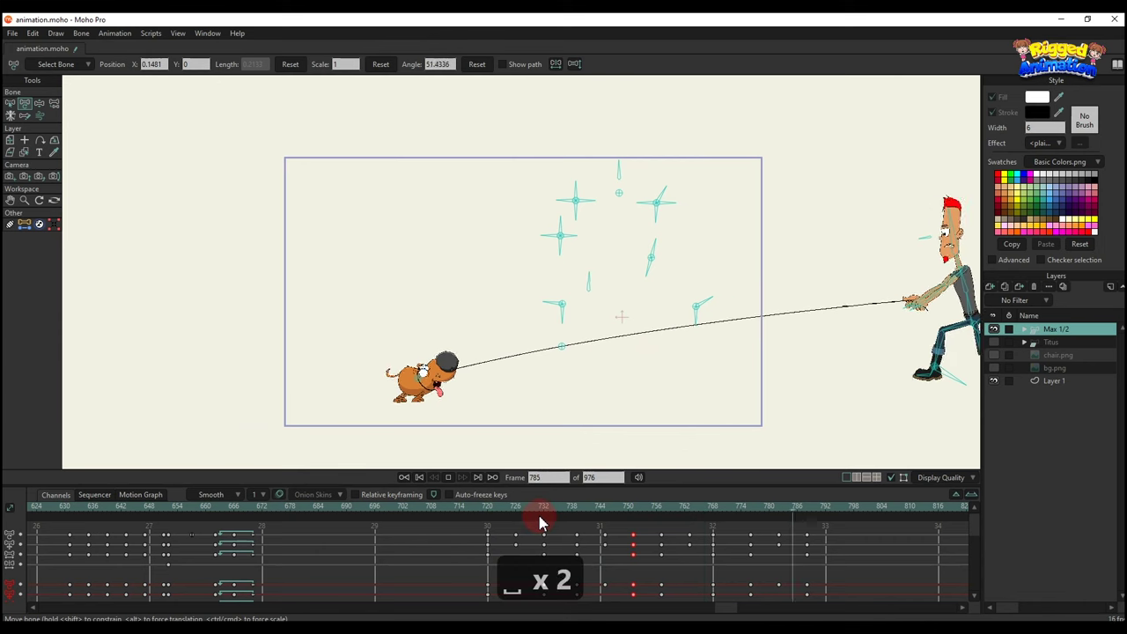
pyautogui.press('space')
# - Move the dog toward Max at frame 732 by shifting its root bone to X -0.5614
pyautogui.click(489, 513)
pyautogui.moveTo(543, 442); pyautogui.dragTo(577, 345)
pyautogui.scroll(2, 652, 401)
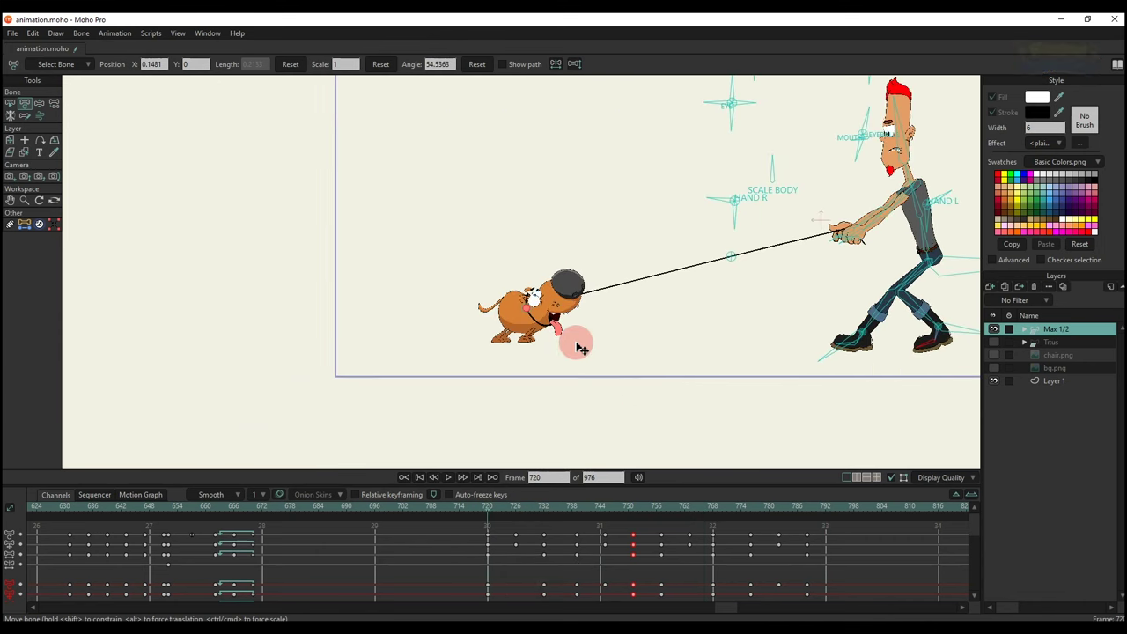
pyautogui.click(525, 308)
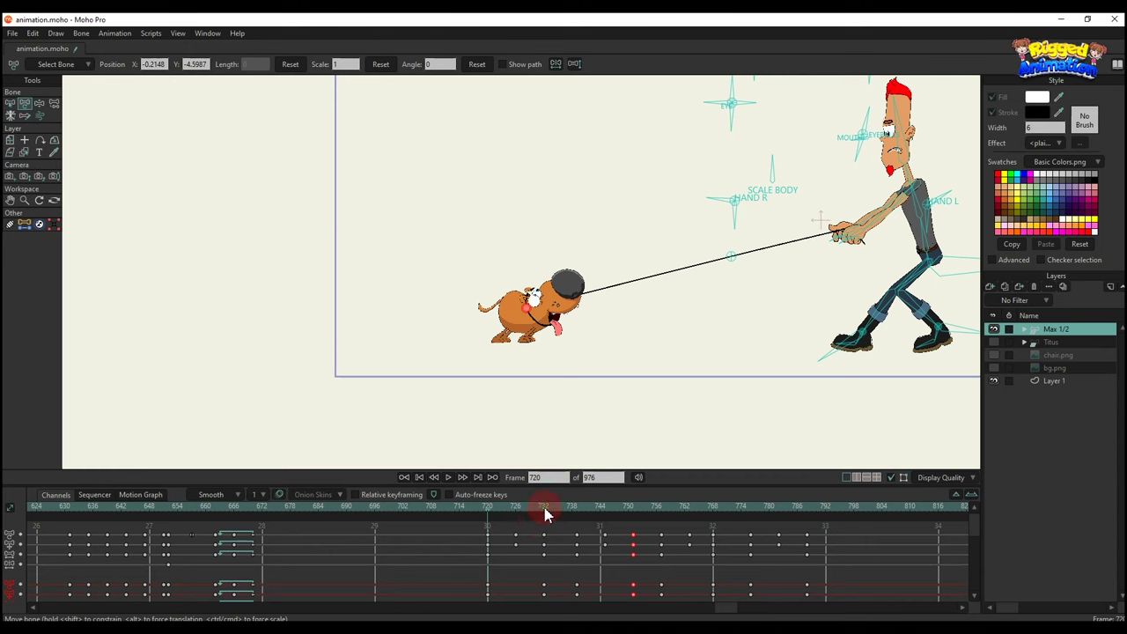
pyautogui.click(545, 515)
pyautogui.moveTo(528, 310); pyautogui.dragTo(562, 310)
# - Copy the dog's position keyframe from frame 732 to frame 739
pyautogui.scroll(-2, 561, 539)
pyautogui.scroll(-3, 534, 527)
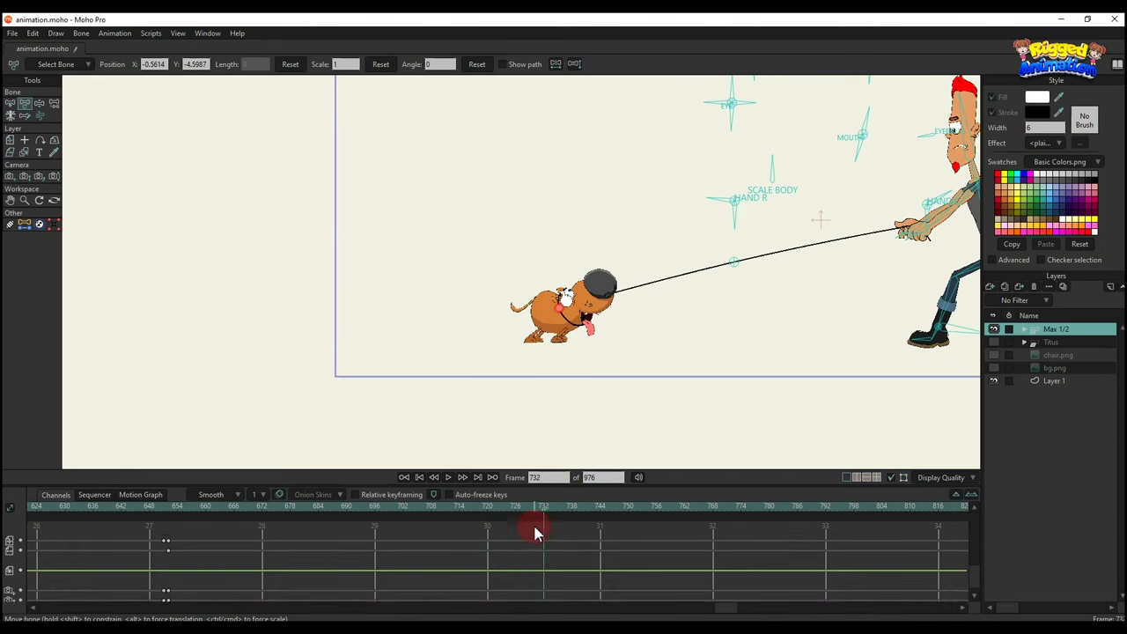
pyautogui.scroll(5, 514, 523)
pyautogui.scroll(-2, 531, 541)
pyautogui.scroll(-2, 529, 537)
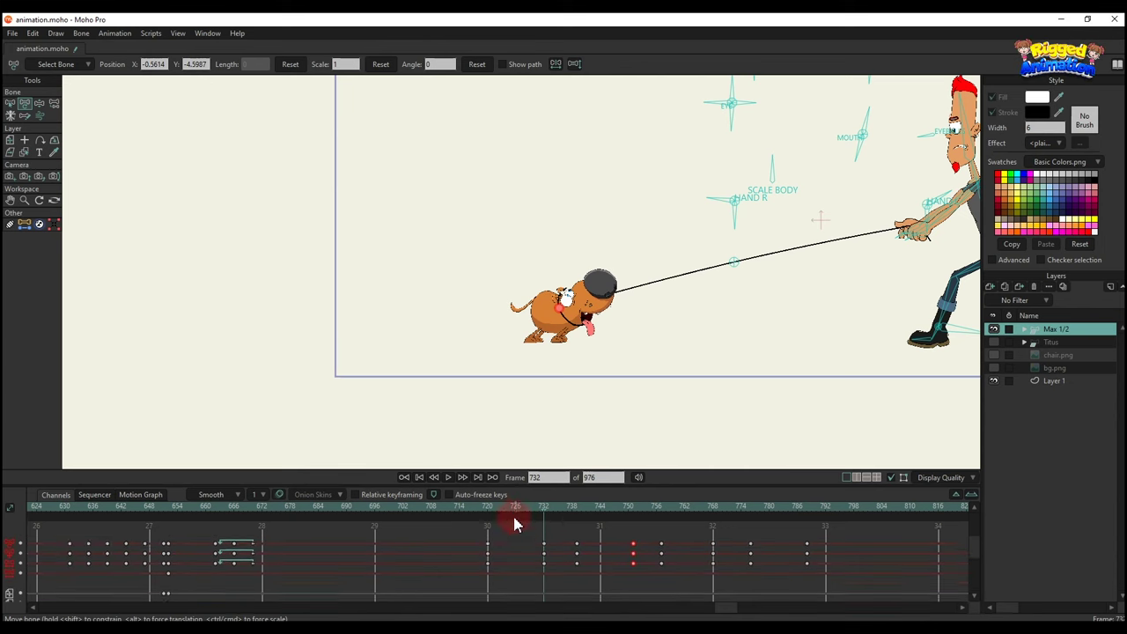
pyautogui.moveTo(490, 511); pyautogui.dragTo(547, 517)
pyautogui.scroll(1, 551, 540)
pyautogui.click(571, 315)
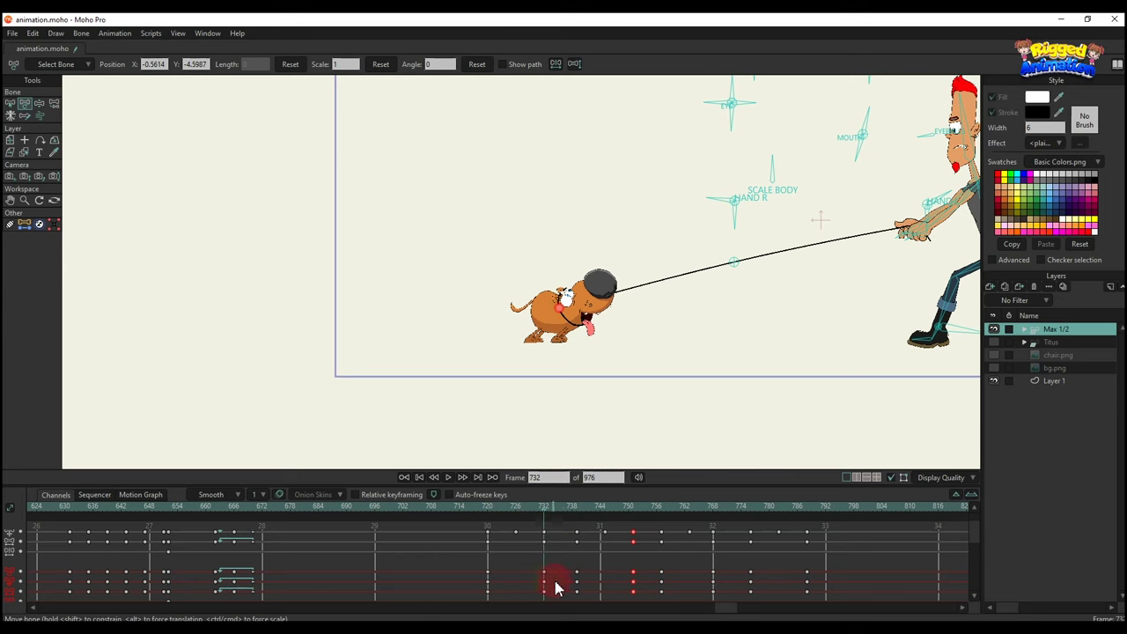
pyautogui.hotkey('ctrl', 'c')
pyautogui.click(577, 514)
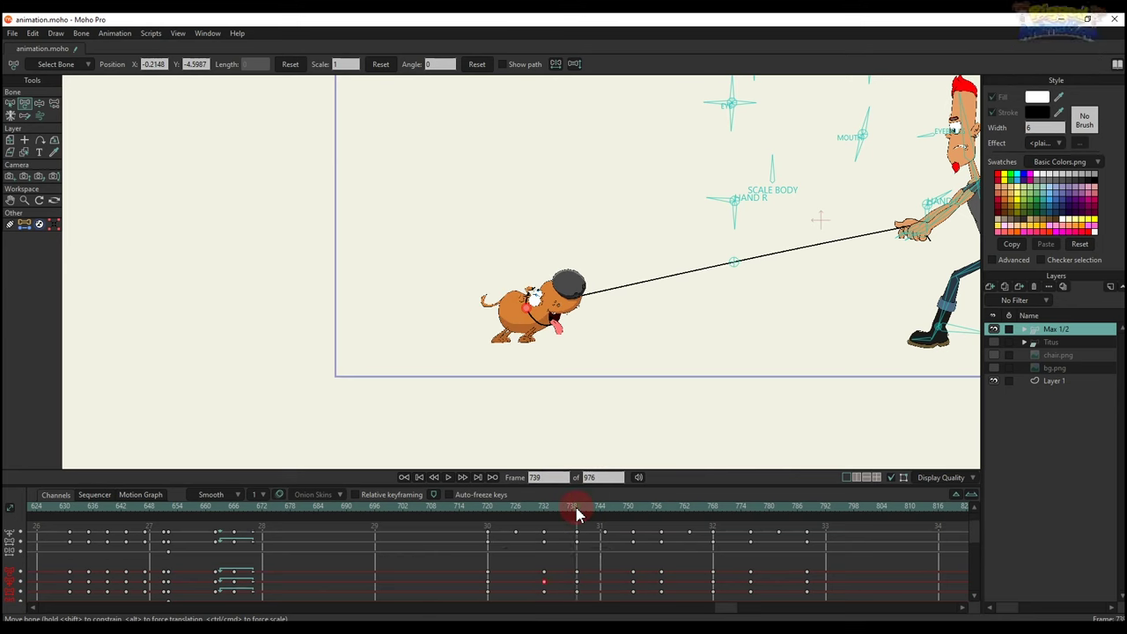
pyautogui.hotkey('ctrl', 'v')
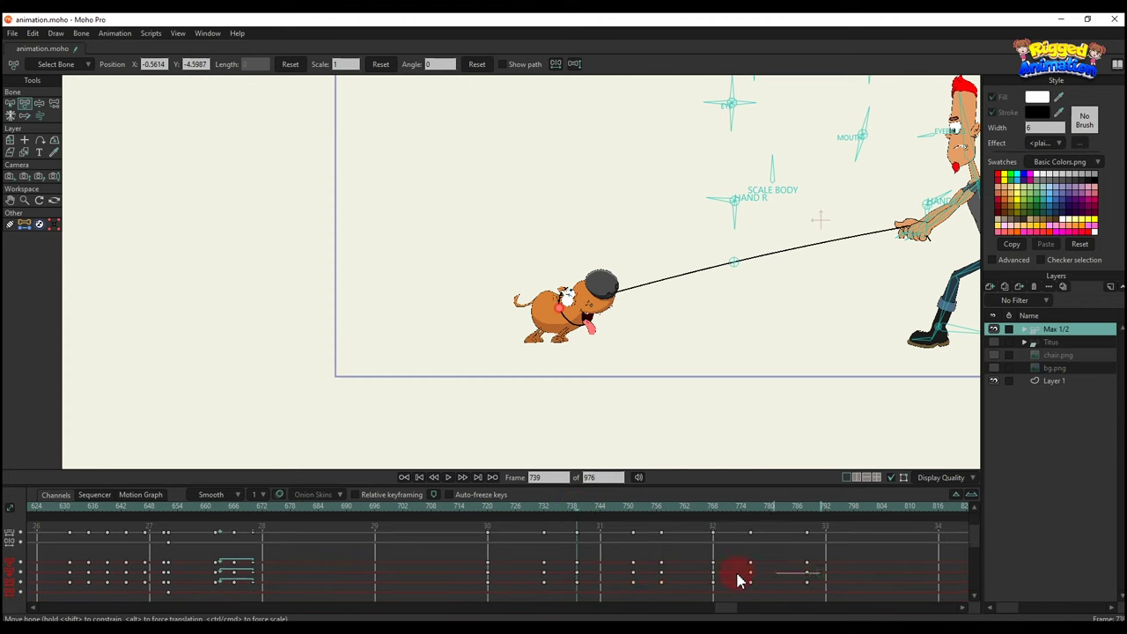
# - Delete the dog's position keyframes from frame 751 onward, and review its movement from frame 720 to 739
pyautogui.moveTo(648, 575); pyautogui.dragTo(617, 577)
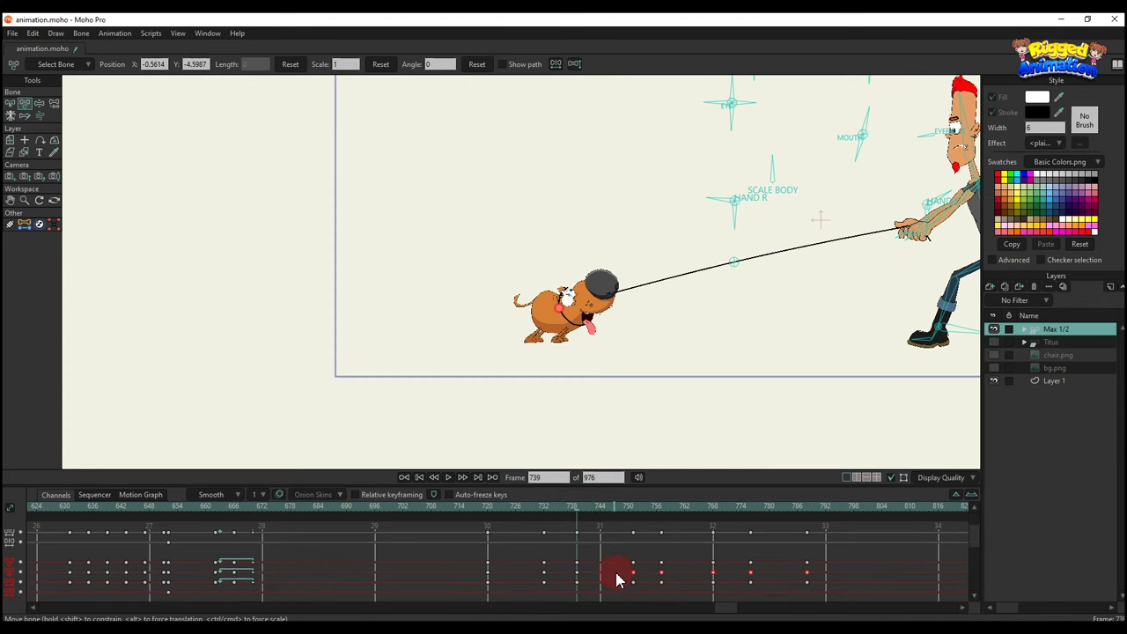
pyautogui.press('BackSpace')
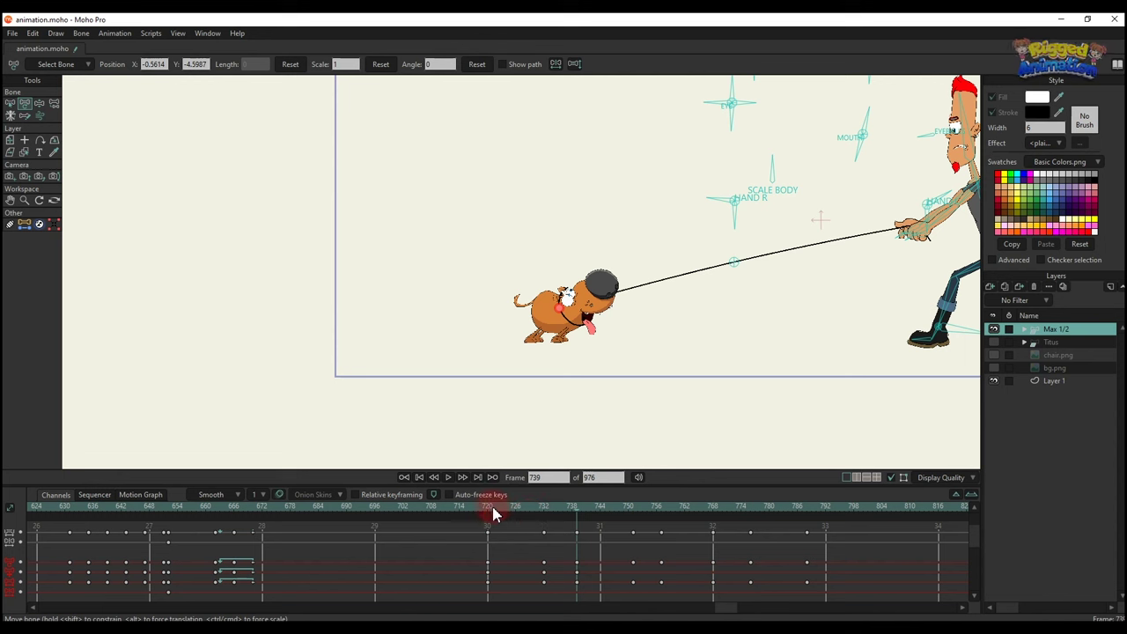
pyautogui.press('space')
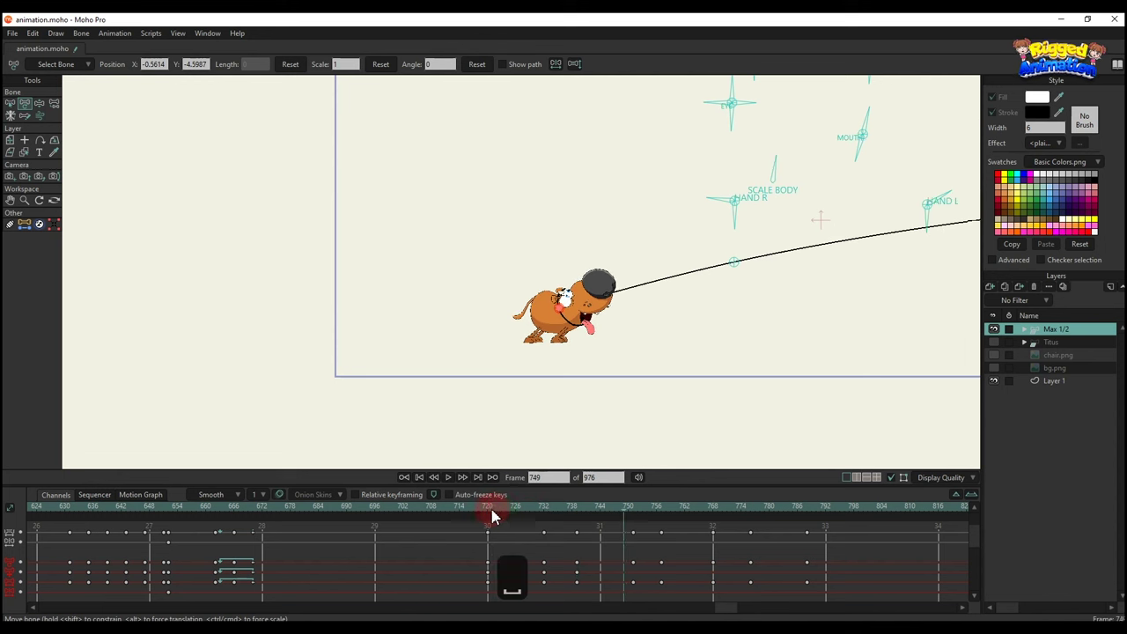
pyautogui.moveTo(491, 517); pyautogui.dragTo(579, 524)
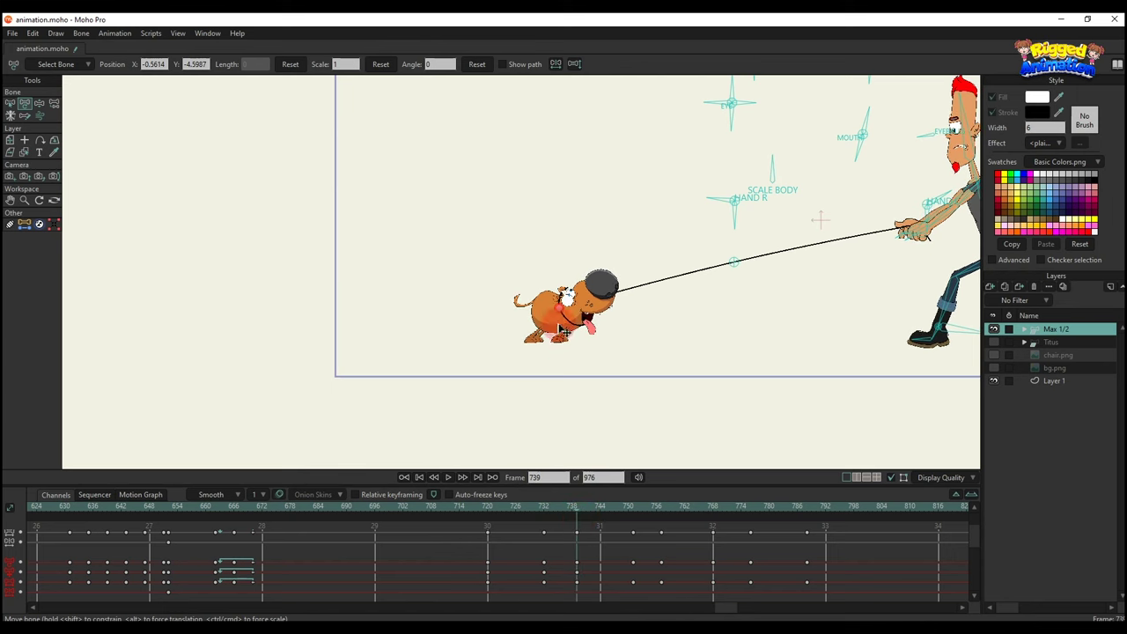
# - Move the dog farther toward Max at frame 751, to X -1.0515
pyautogui.click(632, 511)
pyautogui.scroll(-4, 637, 354)
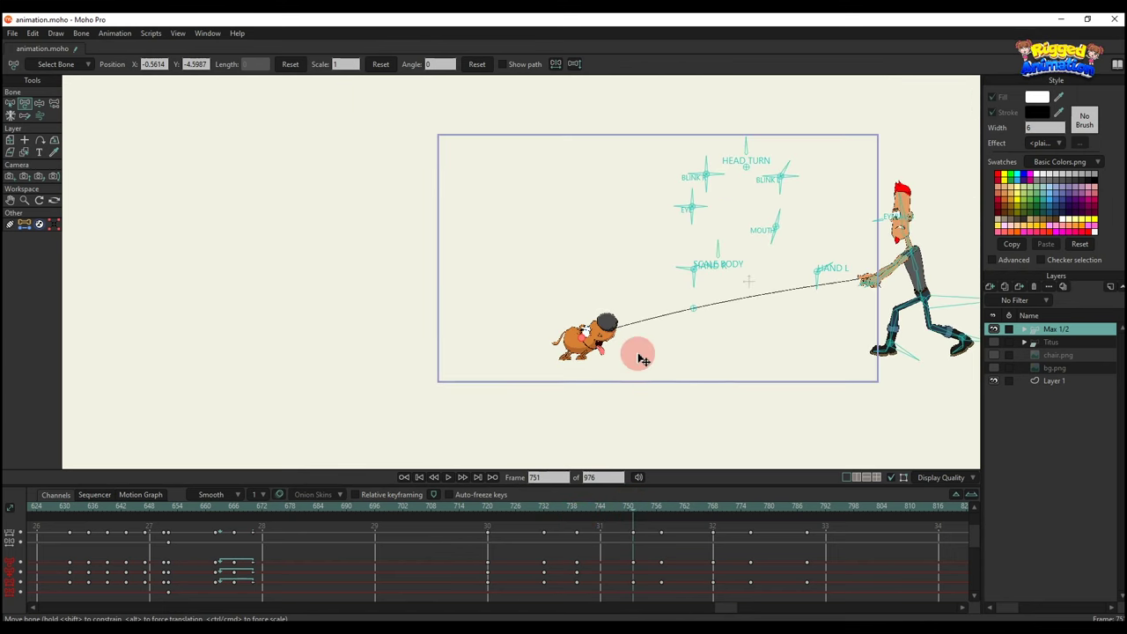
pyautogui.moveTo(608, 356); pyautogui.dragTo(570, 358)
pyautogui.scroll(4, 552, 344)
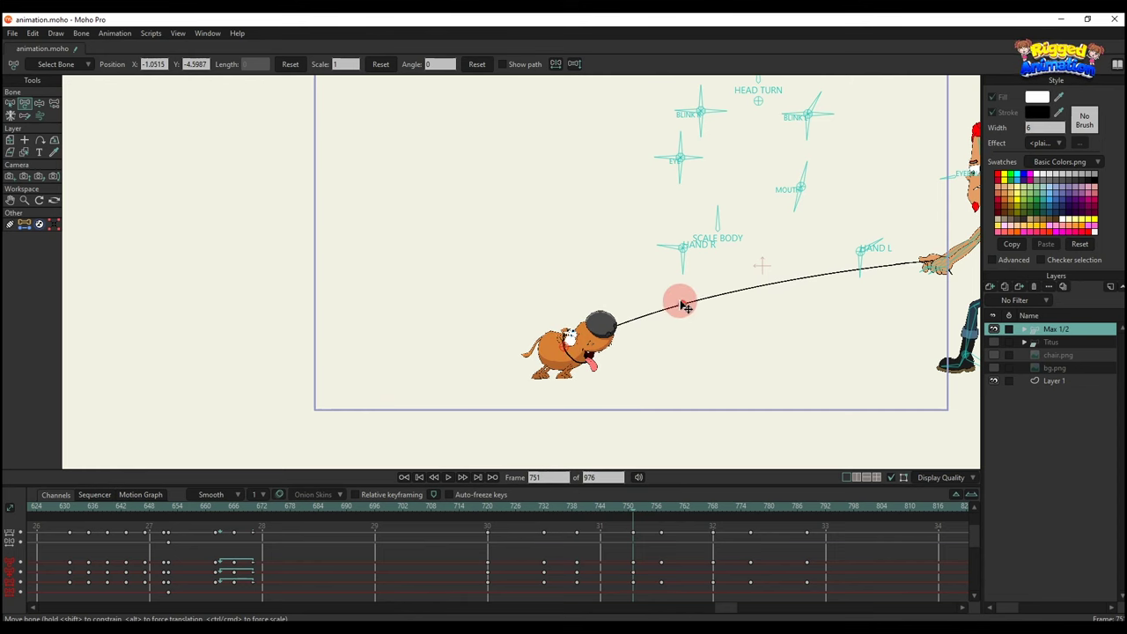
# - Straighten the leash at frame 732 by moving its middle control to X -2.7132, Y -4.1071, and delete that control's keyframes from frame 739 onward
pyautogui.moveTo(497, 511); pyautogui.dragTo(545, 512)
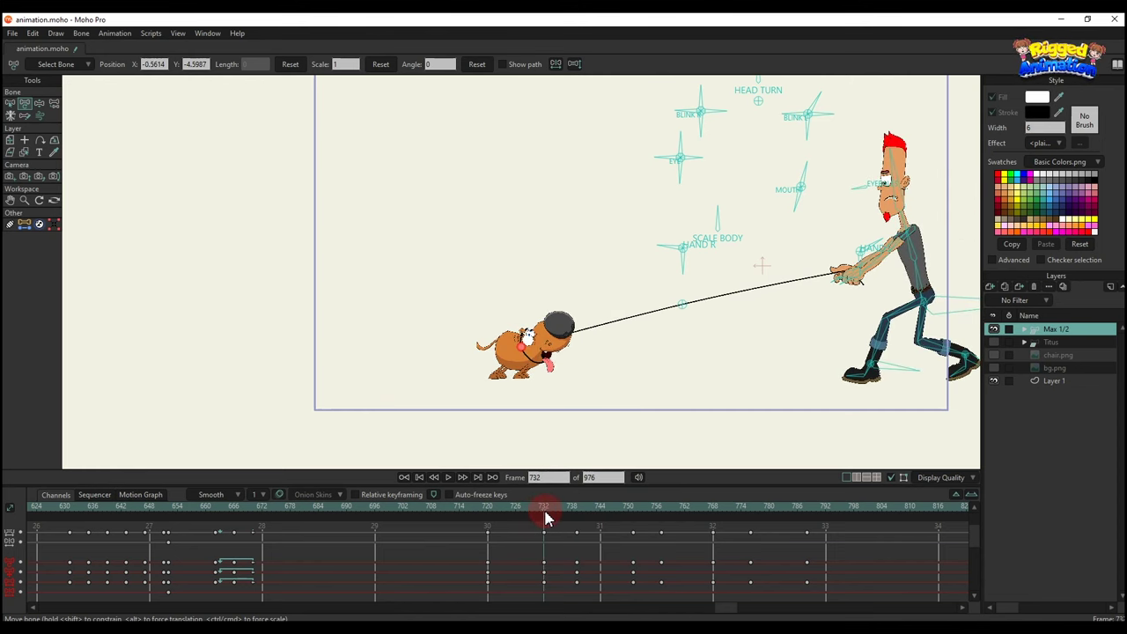
pyautogui.moveTo(686, 305); pyautogui.dragTo(710, 304)
pyautogui.moveTo(715, 573); pyautogui.dragTo(568, 576)
pyautogui.press('BackSpace')
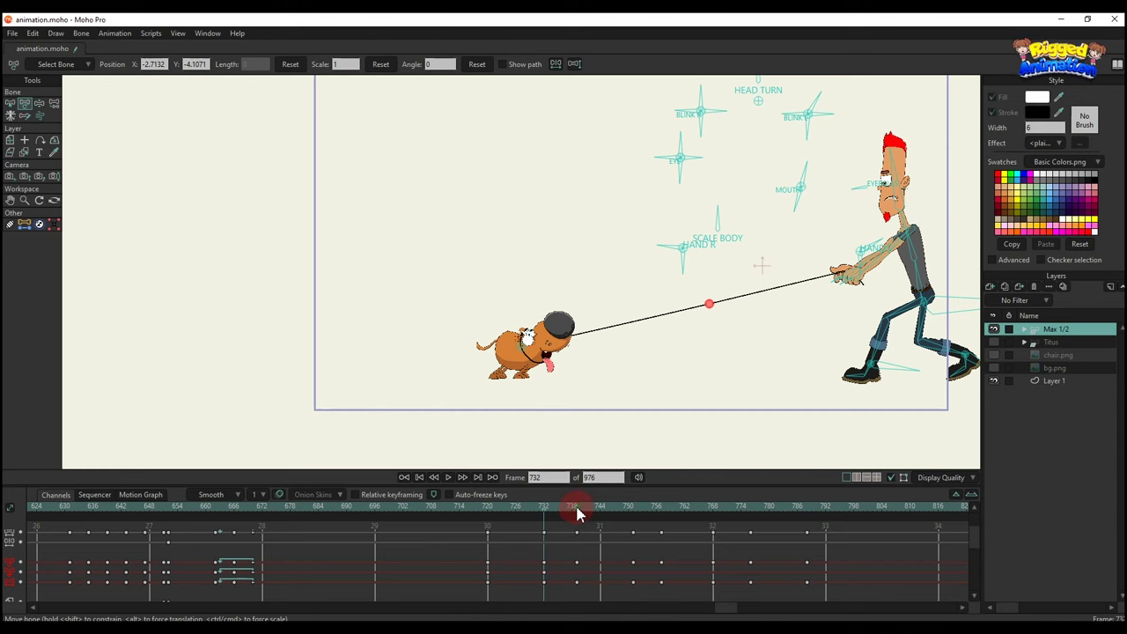
# - Copy the leash middle control's keyframe from frame 732 to frame 739, and play back the motion
pyautogui.click(577, 508)
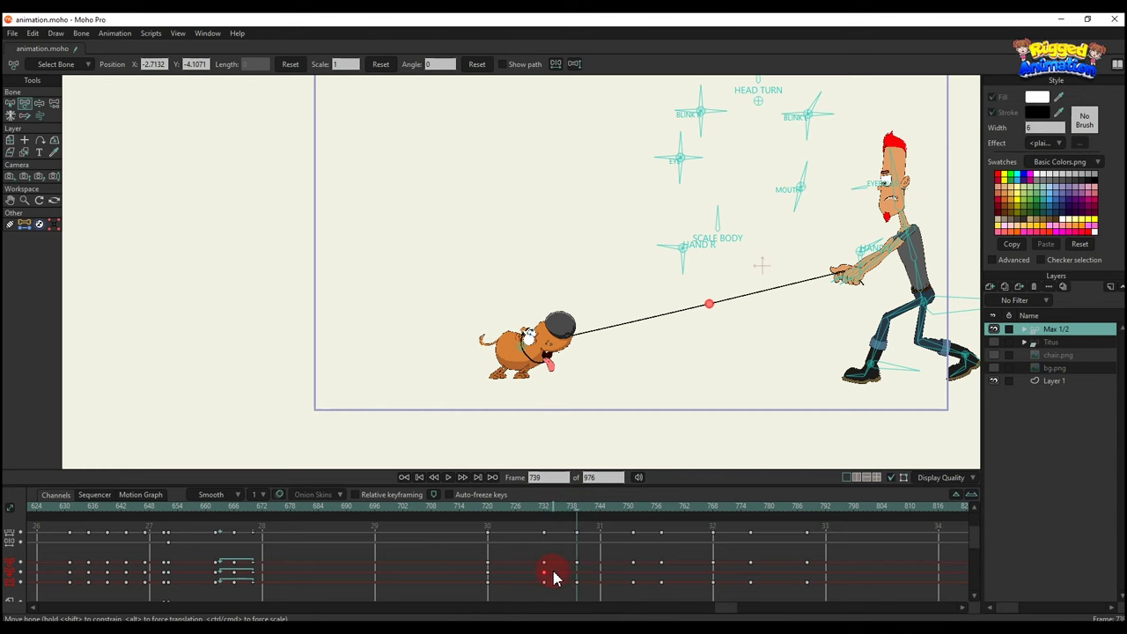
pyautogui.hotkey('ctrl', 'c')
pyautogui.hotkey('ctrl', 'v')
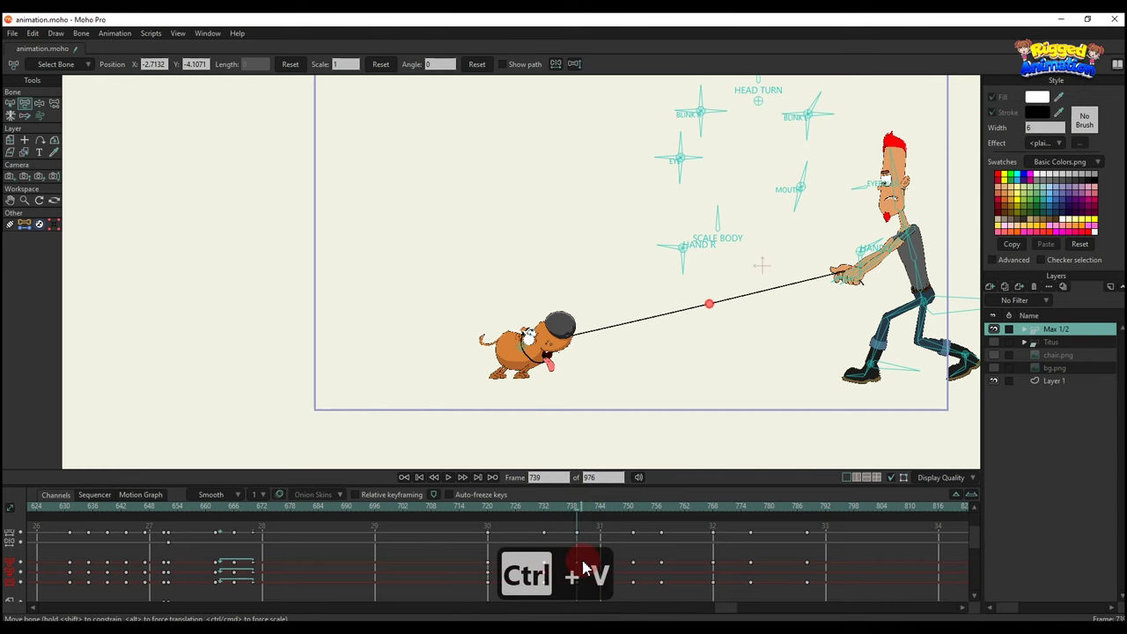
pyautogui.press('space')
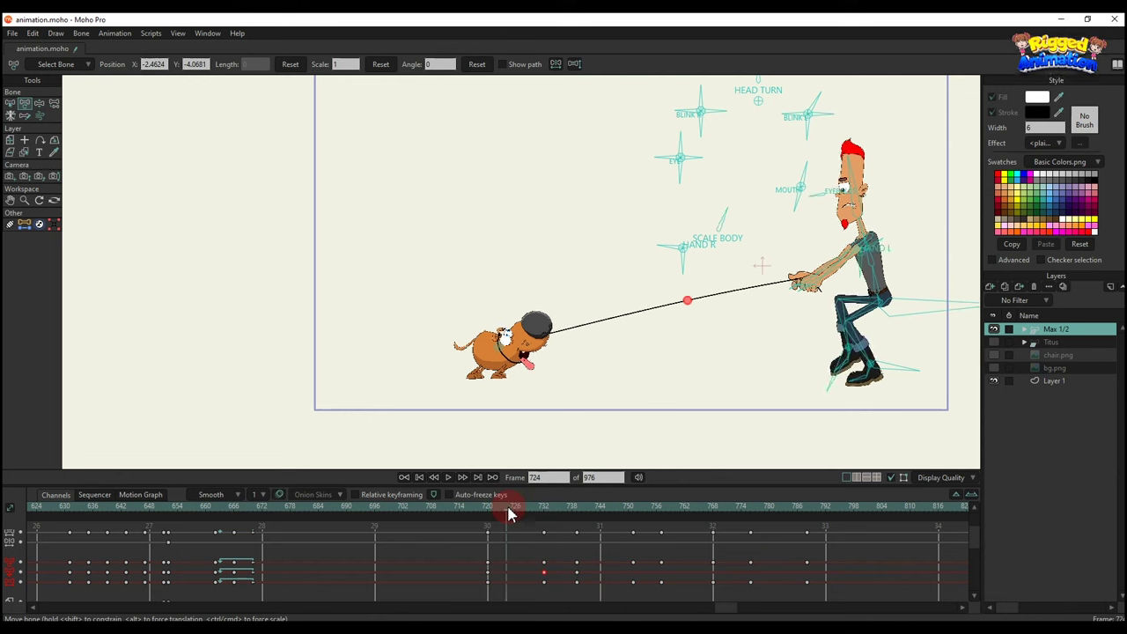
# - Copy the dog's position keyframe from frame 751 to frame 757
pyautogui.click(593, 511)
pyautogui.moveTo(596, 513); pyautogui.dragTo(635, 513)
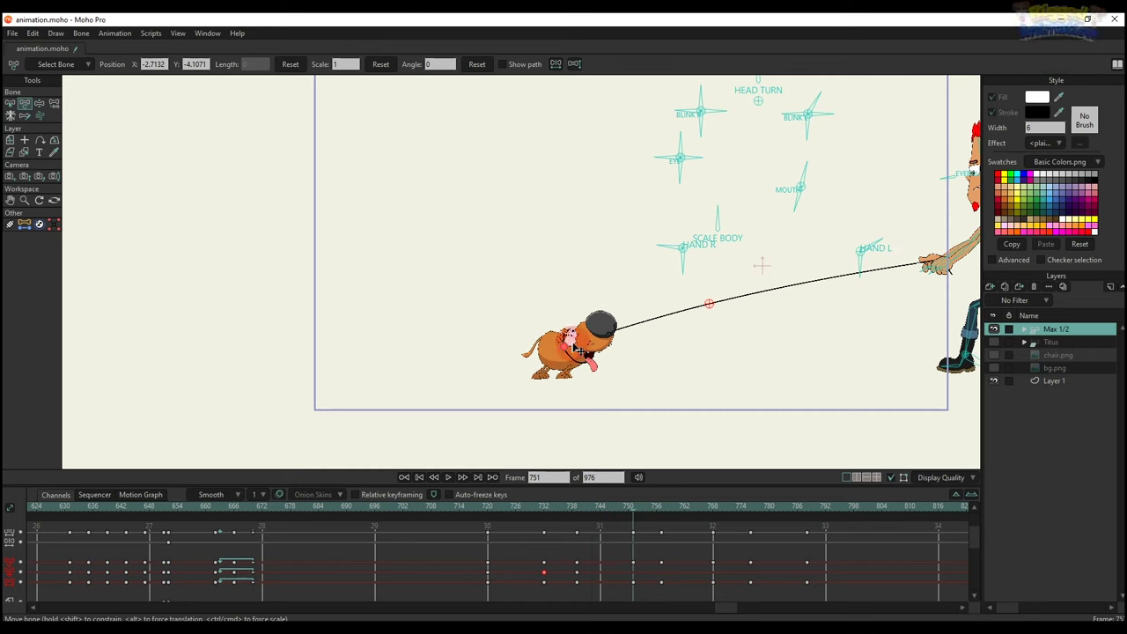
pyautogui.hotkey('ctrl', 'c')
pyautogui.click(663, 515)
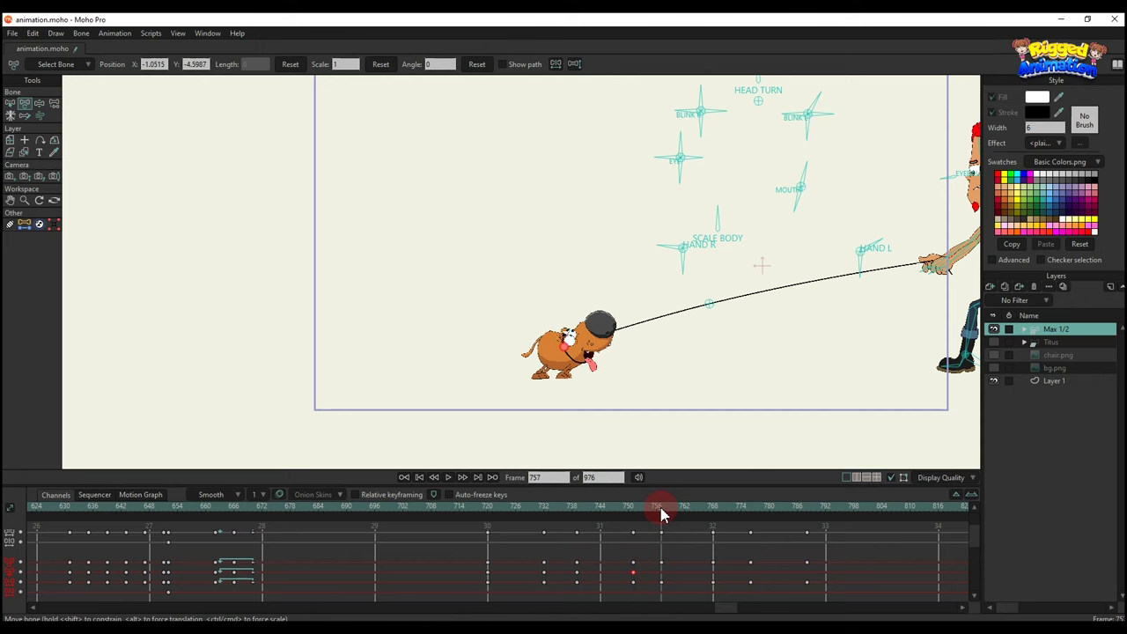
pyautogui.hotkey('ctrl', 'v')
# - Straighten the leash at frame 751 by moving its middle control to X -3.4987, Y -4.0266, and copy that keyframe to frame 757
pyautogui.moveTo(588, 507); pyautogui.dragTo(634, 526)
pyautogui.press('t')
pyautogui.click(691, 331)
pyautogui.moveTo(692, 331); pyautogui.dragTo(777, 298)
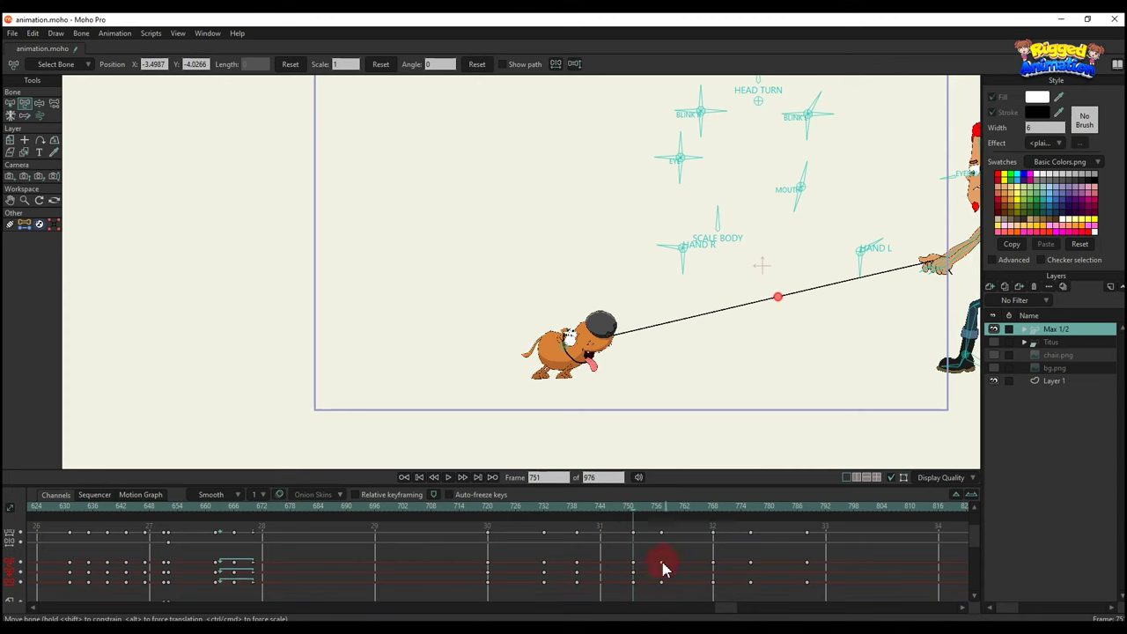
pyautogui.click(634, 573)
pyautogui.hotkey('ctrl', 'c')
pyautogui.click(660, 515)
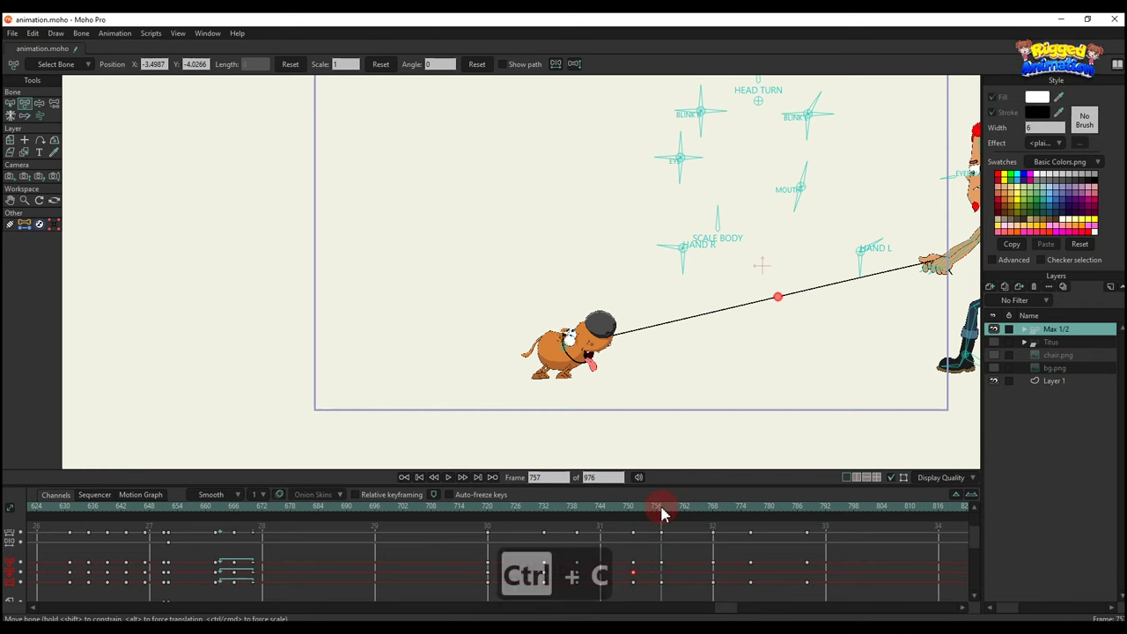
pyautogui.hotkey('ctrl', 'v')
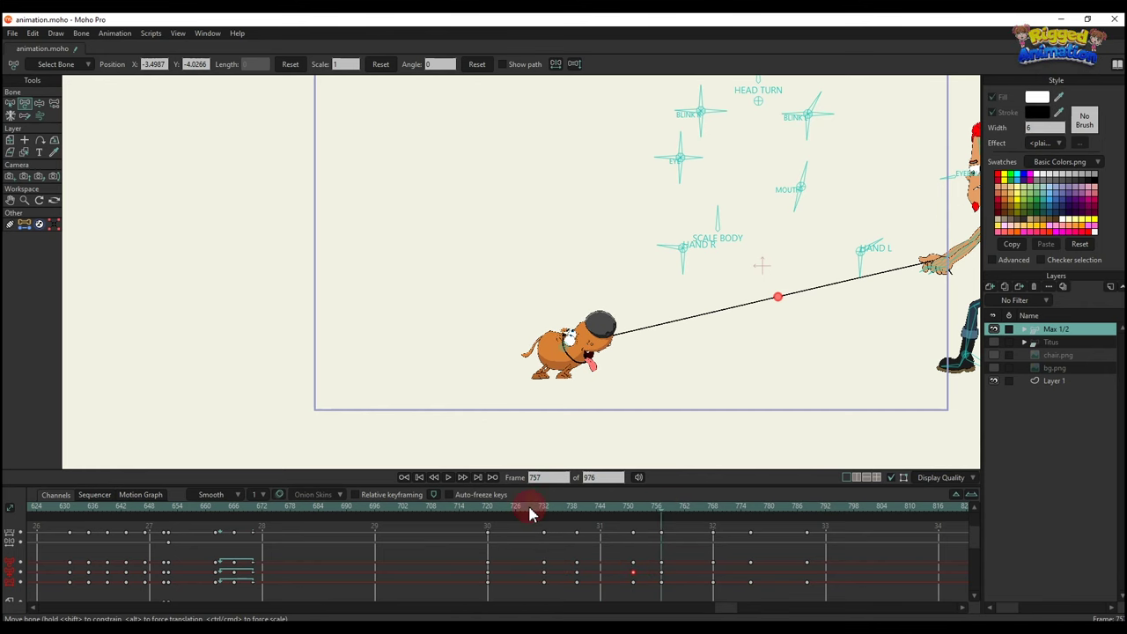
pyautogui.click(491, 511)
pyautogui.press('space')
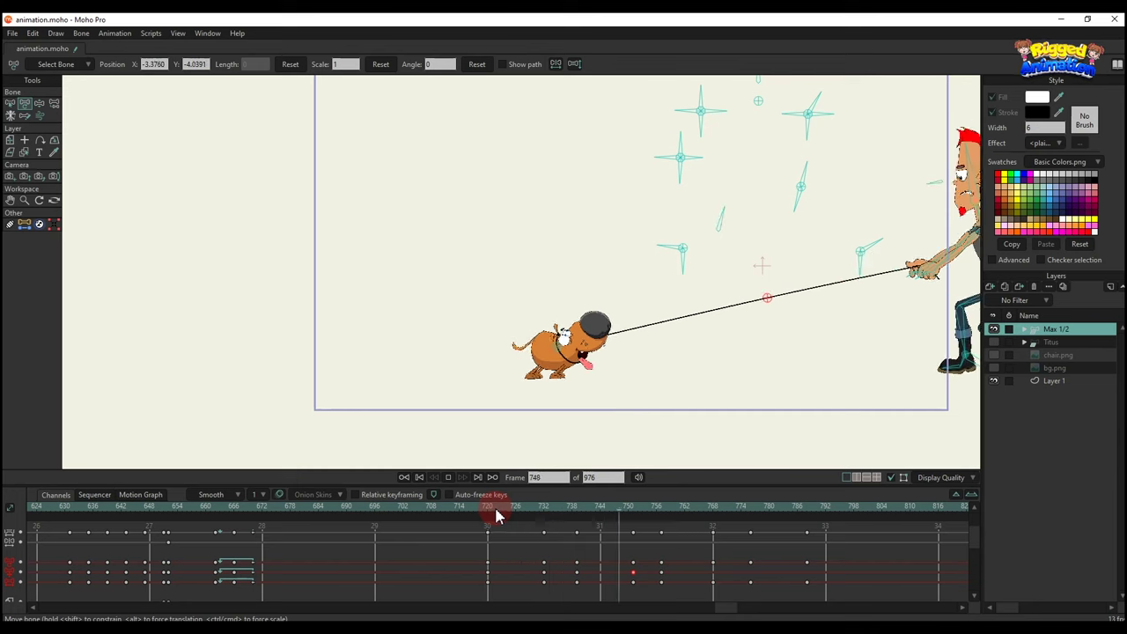
pyautogui.press('space')
# - Move the dog toward Max at frame 768, to X -1.8895, Y -4.5987, and copy that position keyframe to frame 776
pyautogui.click(656, 511)
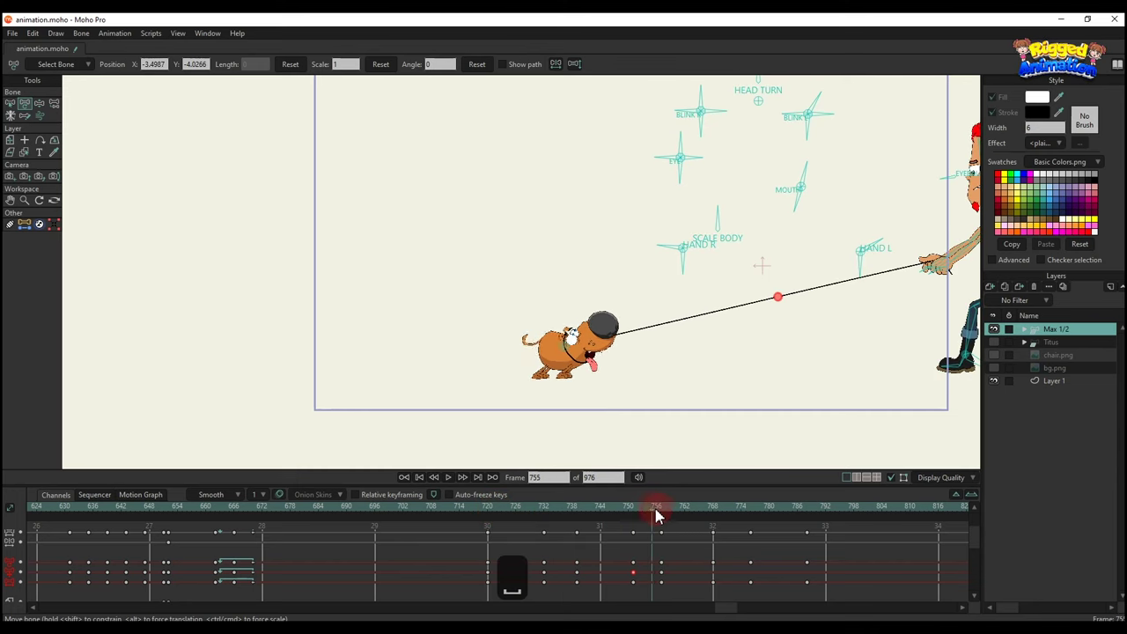
pyautogui.moveTo(656, 515); pyautogui.dragTo(713, 518)
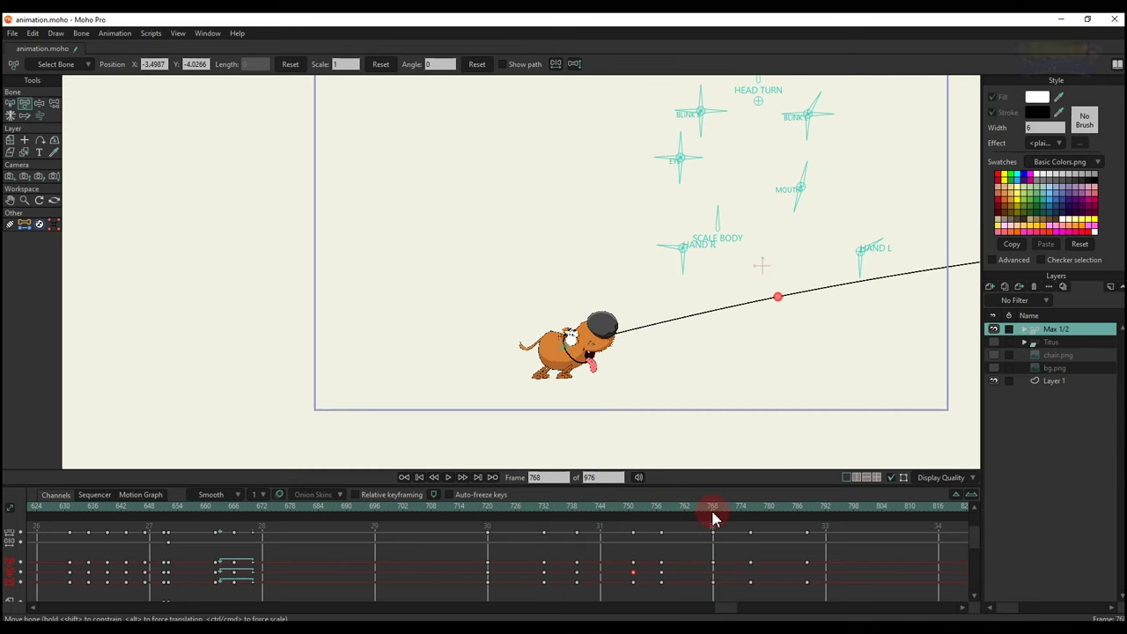
pyautogui.click(611, 385)
pyautogui.moveTo(574, 355)
pyautogui.mouseDown()
pyautogui.moveTo(646, 353)
pyautogui.moveTo(582, 354)
pyautogui.mouseUp()
pyautogui.scroll(-2, 674, 354)
pyautogui.scroll(1, 595, 352)
pyautogui.click(715, 442)
pyautogui.click(714, 564)
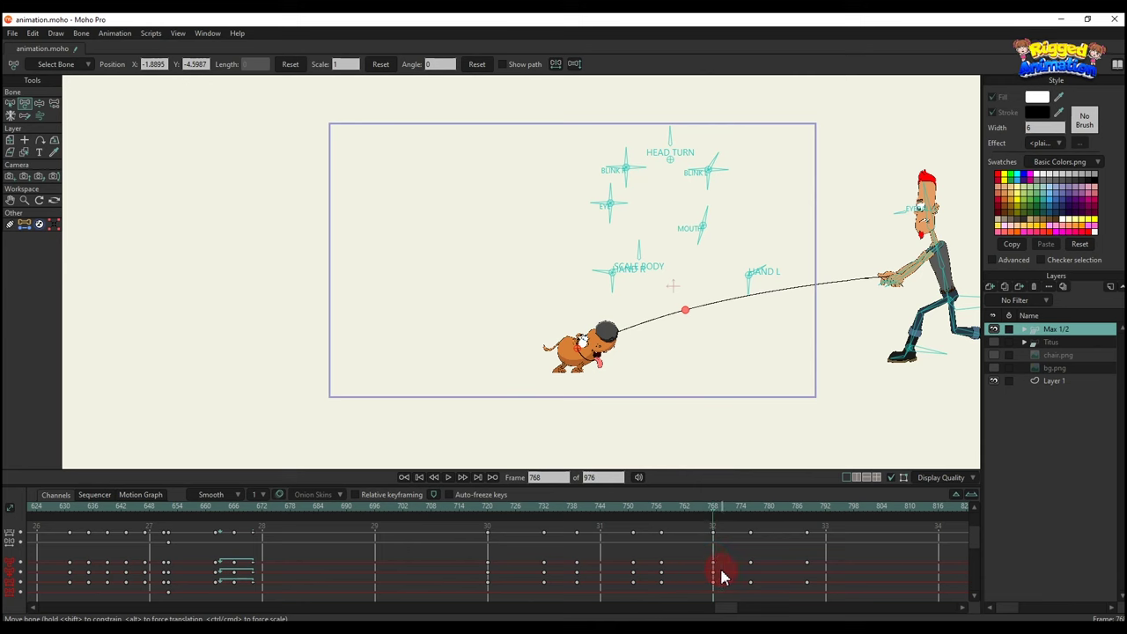
pyautogui.click(713, 571)
pyautogui.hotkey('ctrl', 'c')
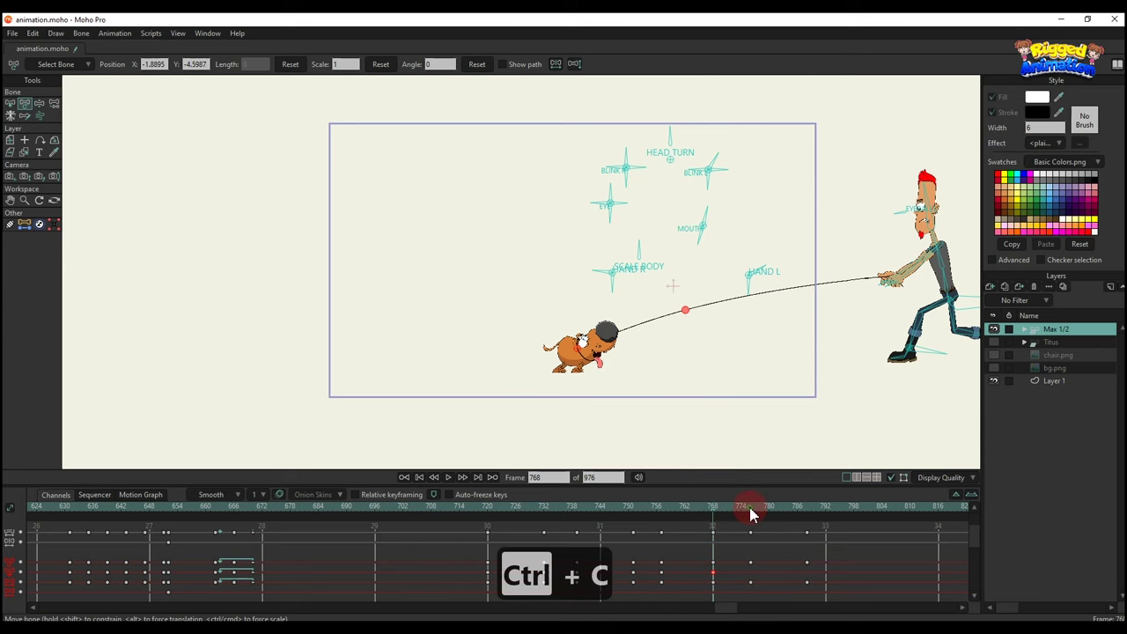
# - Straighten the leash at frame 768 by moving its middle control to X -4.4866, Y -4.0091, and copy that keyframe to frame 776
pyautogui.click(685, 310)
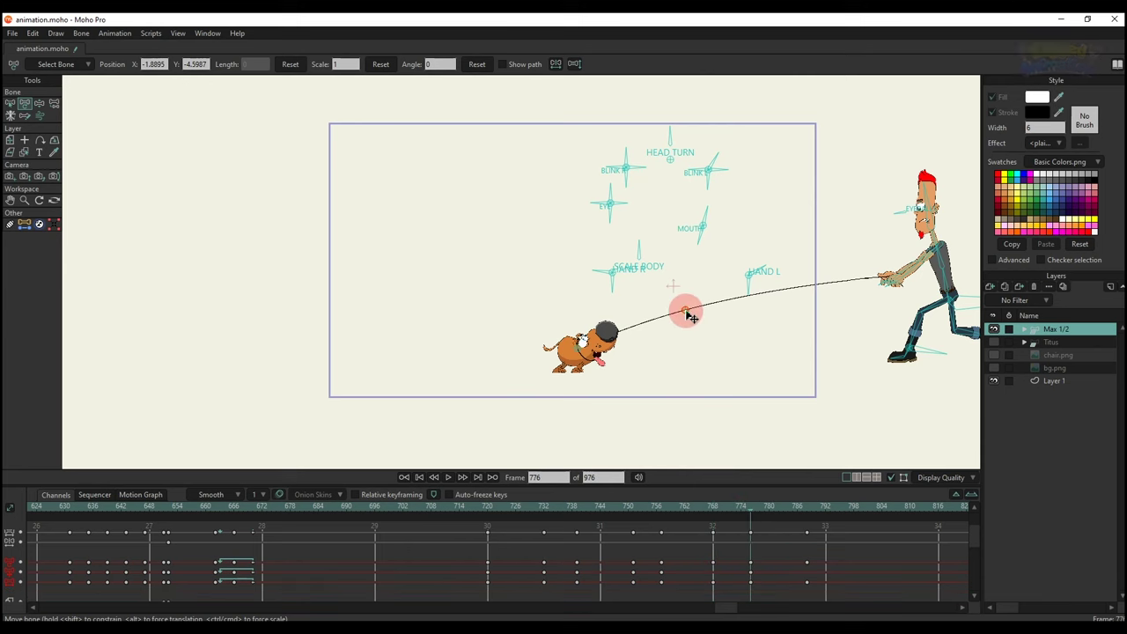
pyautogui.click(712, 514)
pyautogui.moveTo(686, 310); pyautogui.dragTo(754, 309)
pyautogui.click(764, 509)
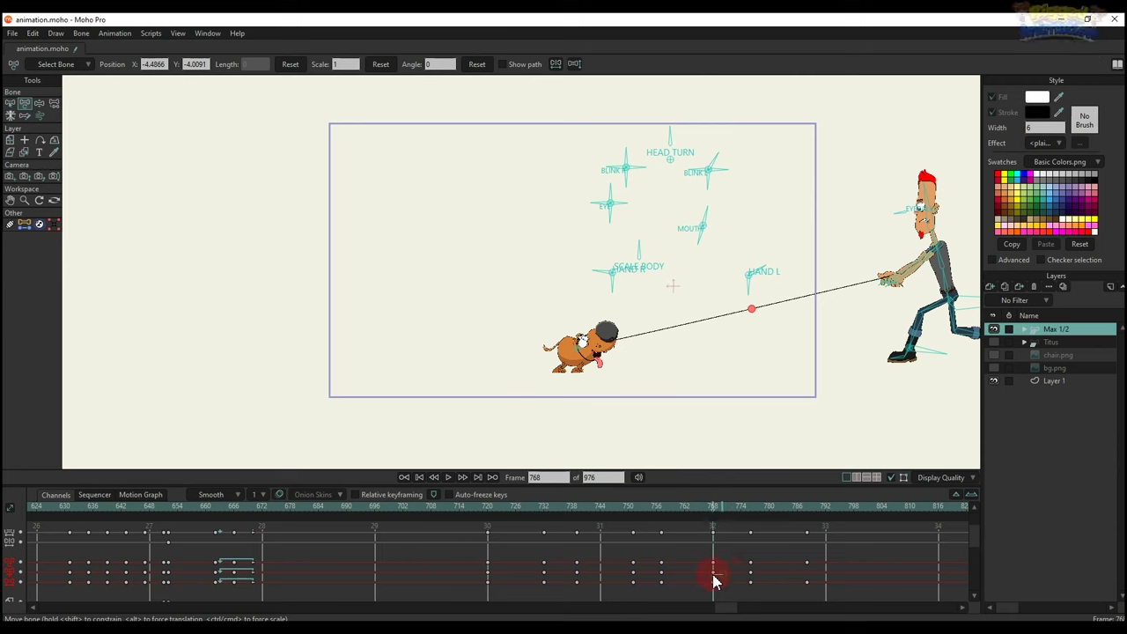
pyautogui.hotkey('ctrl', 'c')
pyautogui.click(750, 509)
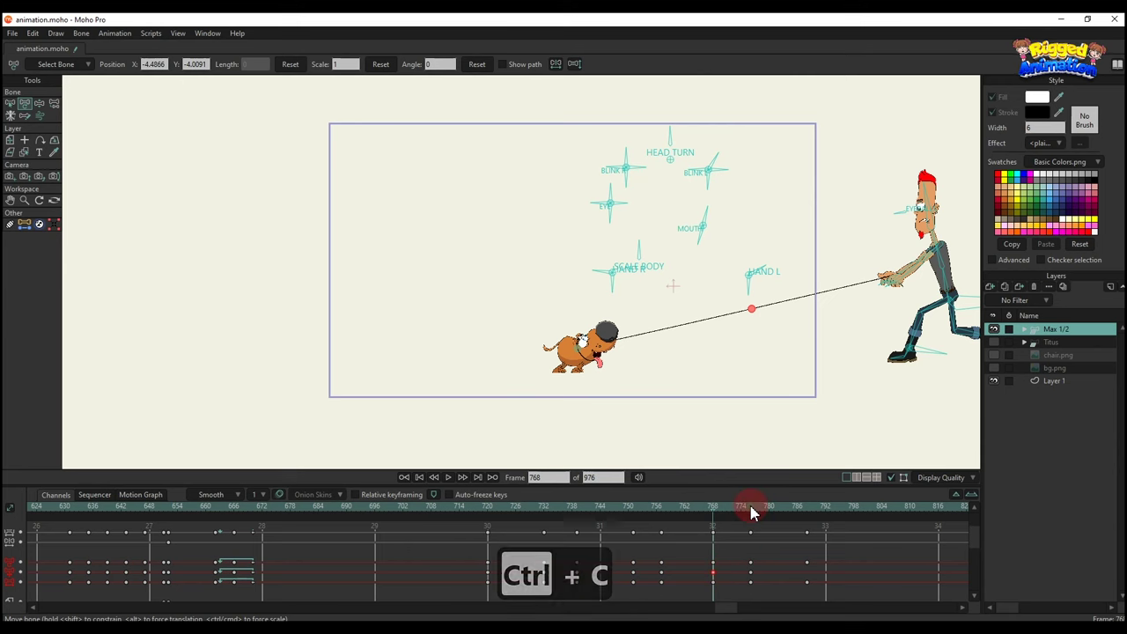
pyautogui.hotkey('ctrl', 'v')
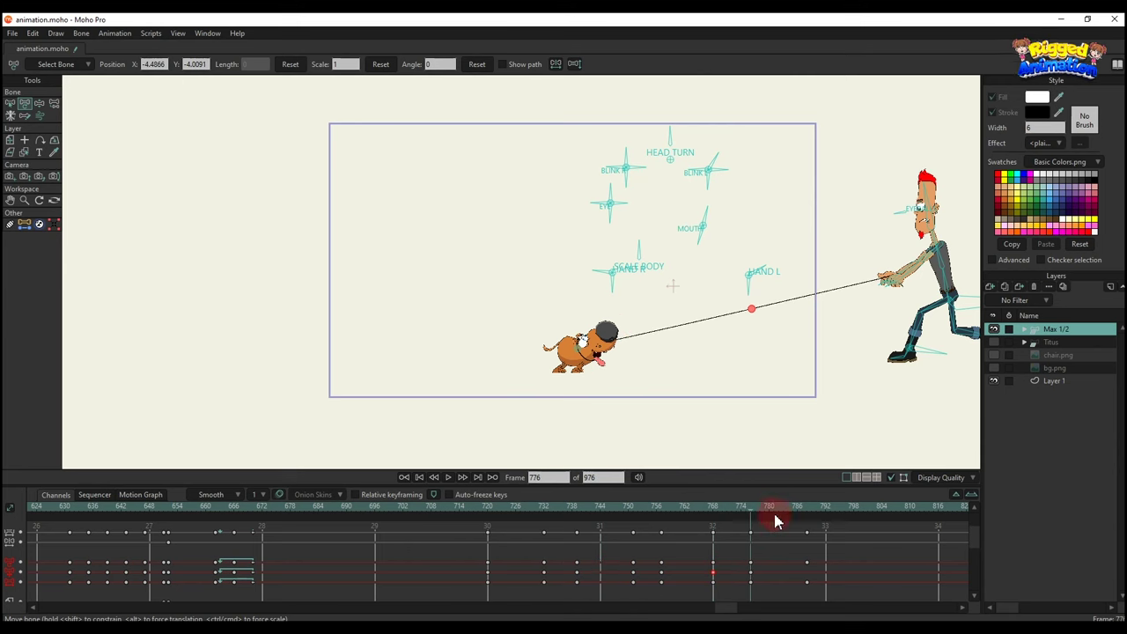
# - At frame 788, move the dog to X -3.1047, Y -4.5987 and straighten the leash with its middle control at X -5.5357, Y -4
pyautogui.moveTo(775, 520); pyautogui.dragTo(806, 512)
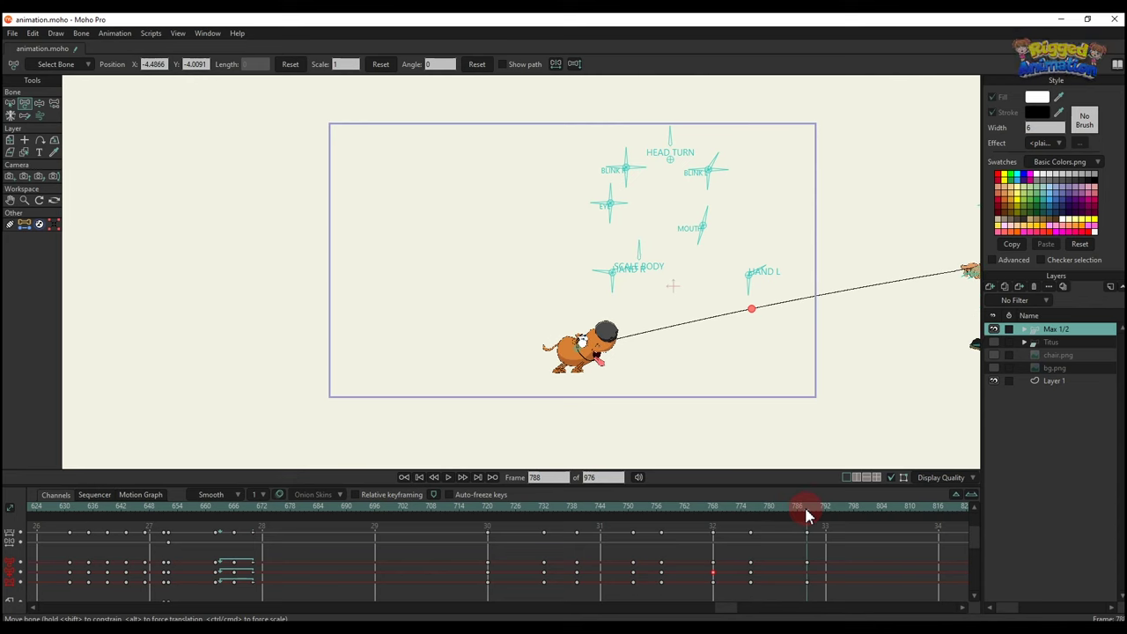
pyautogui.click(604, 350)
pyautogui.moveTo(584, 356); pyautogui.dragTo(666, 346)
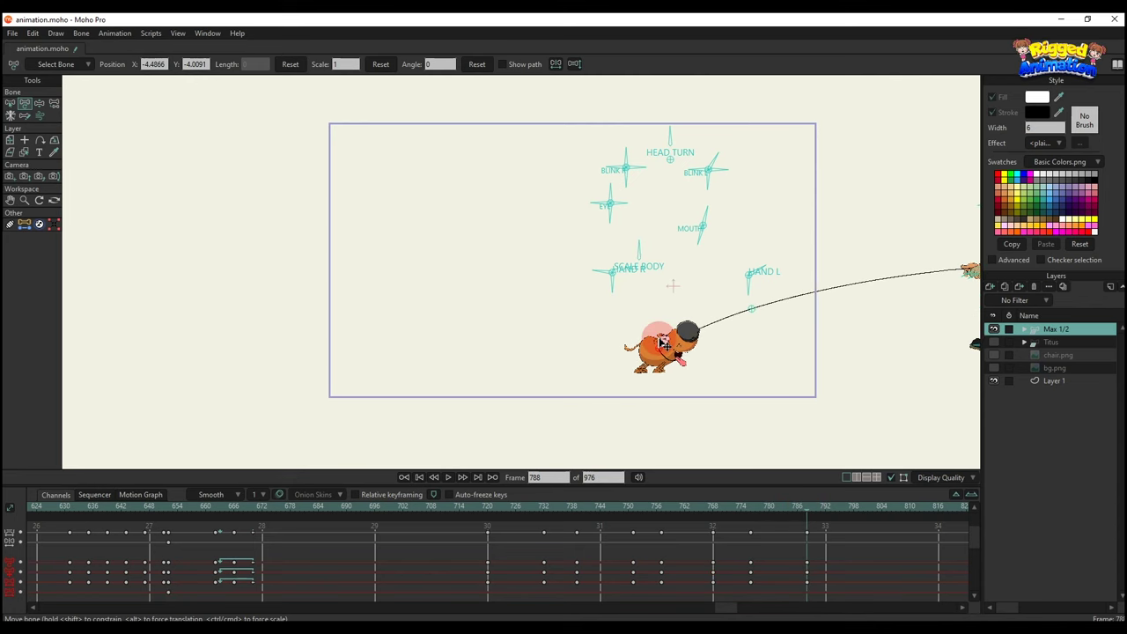
pyautogui.scroll(1, 827, 560)
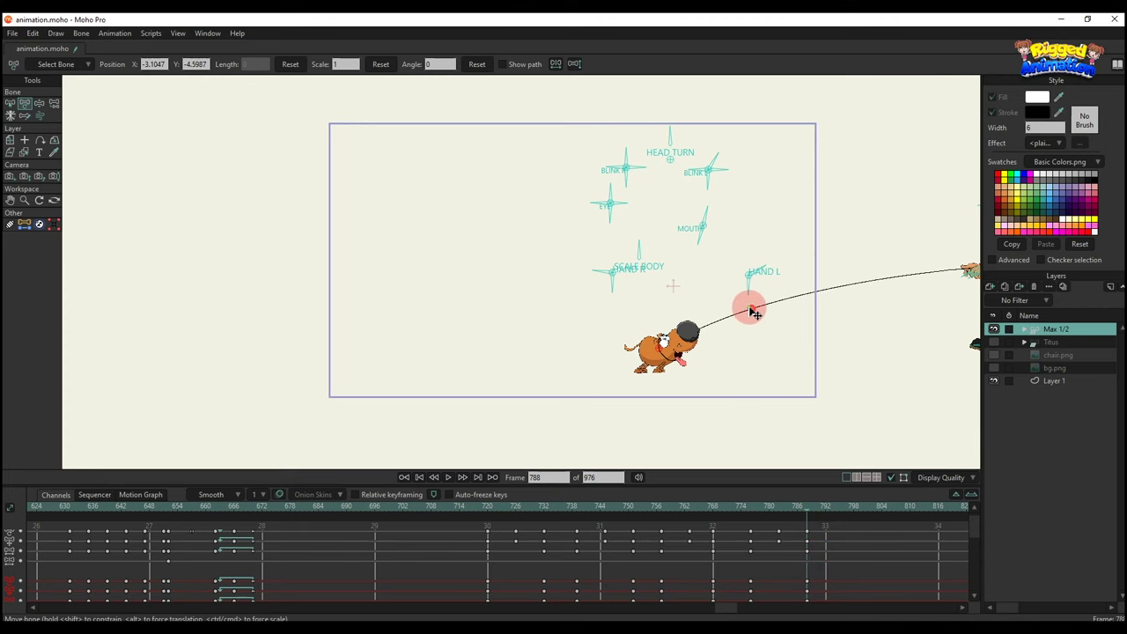
pyautogui.moveTo(750, 310); pyautogui.dragTo(822, 309)
pyautogui.click(826, 563)
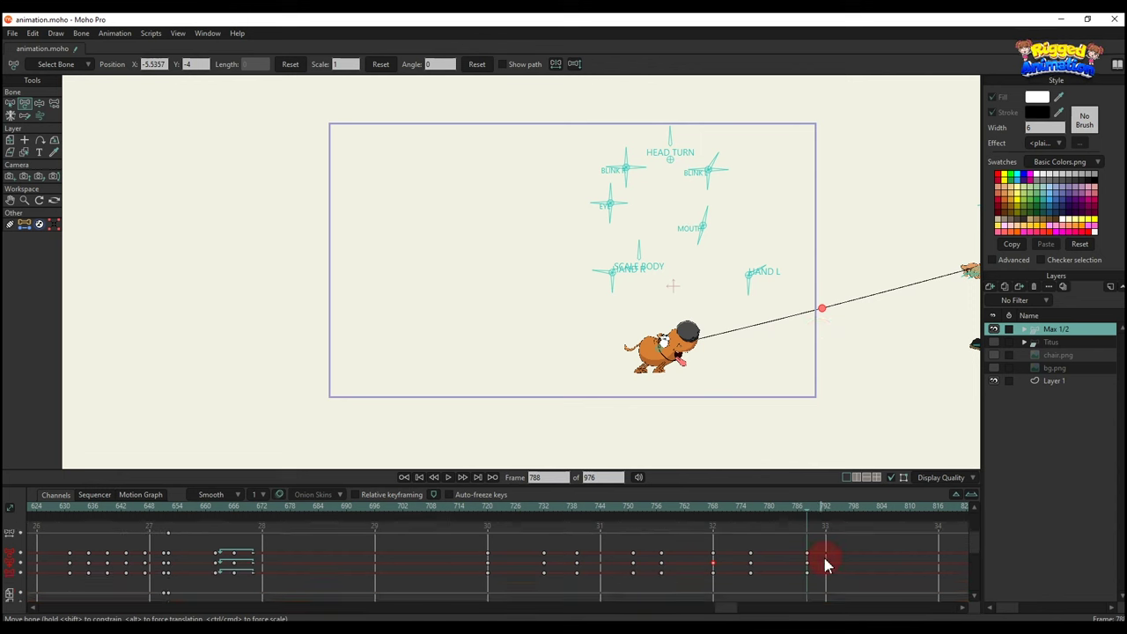
# - Show the Titus, chair.png and bg.png layers, and play back the backward walk against the full scene
pyautogui.click(456, 517)
pyautogui.press('space')
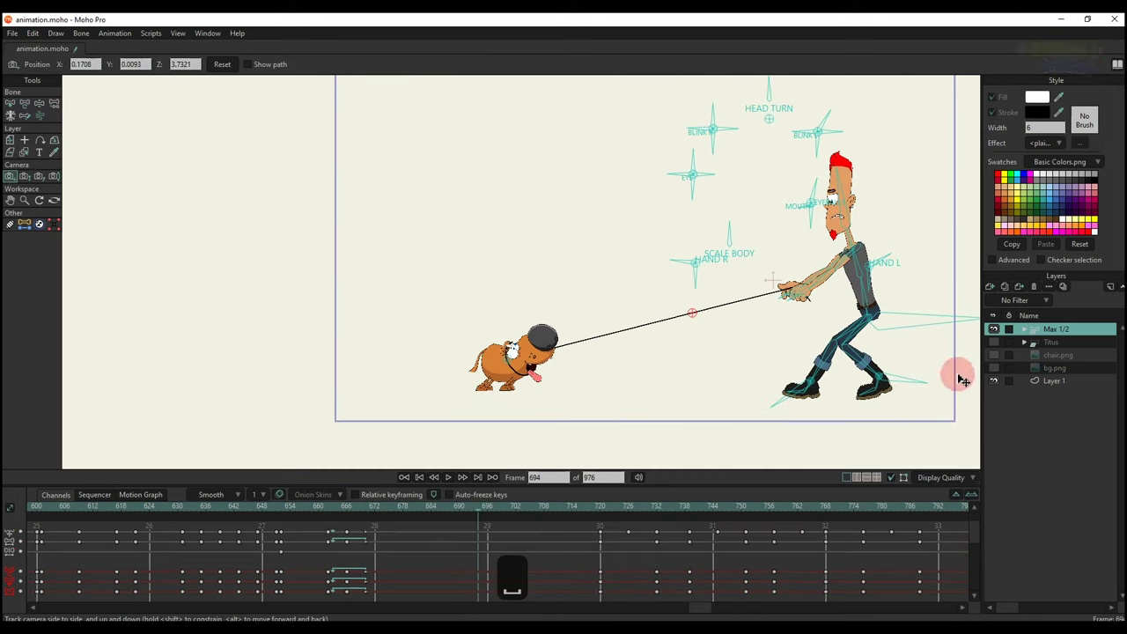
pyautogui.click(993, 342)
pyautogui.click(994, 354)
pyautogui.click(994, 368)
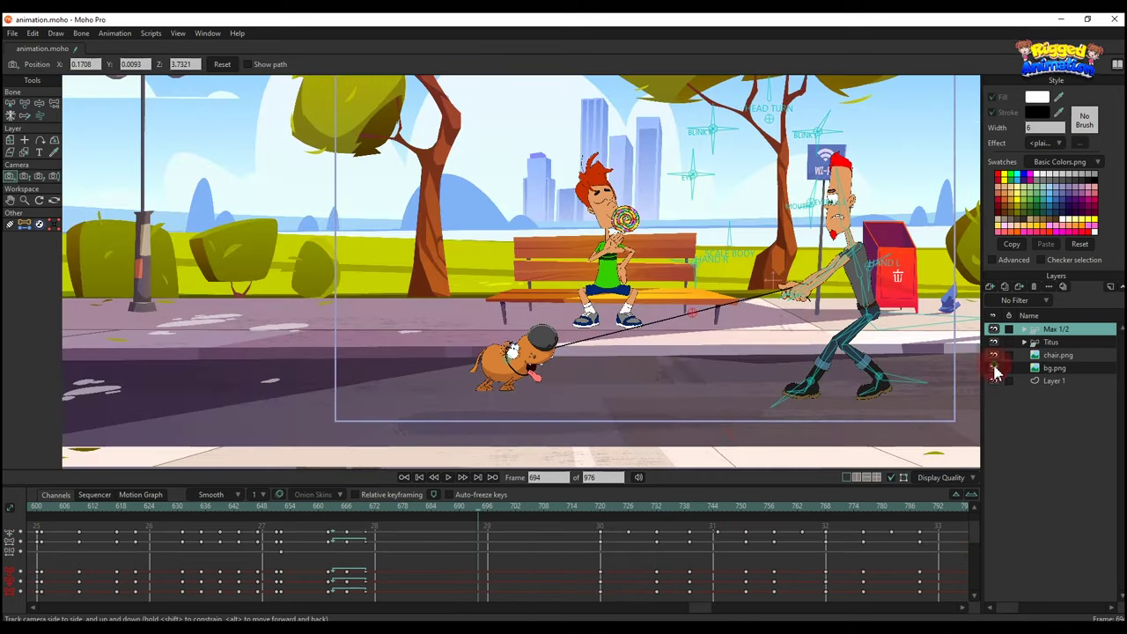
pyautogui.click(323, 510)
pyautogui.press('space')
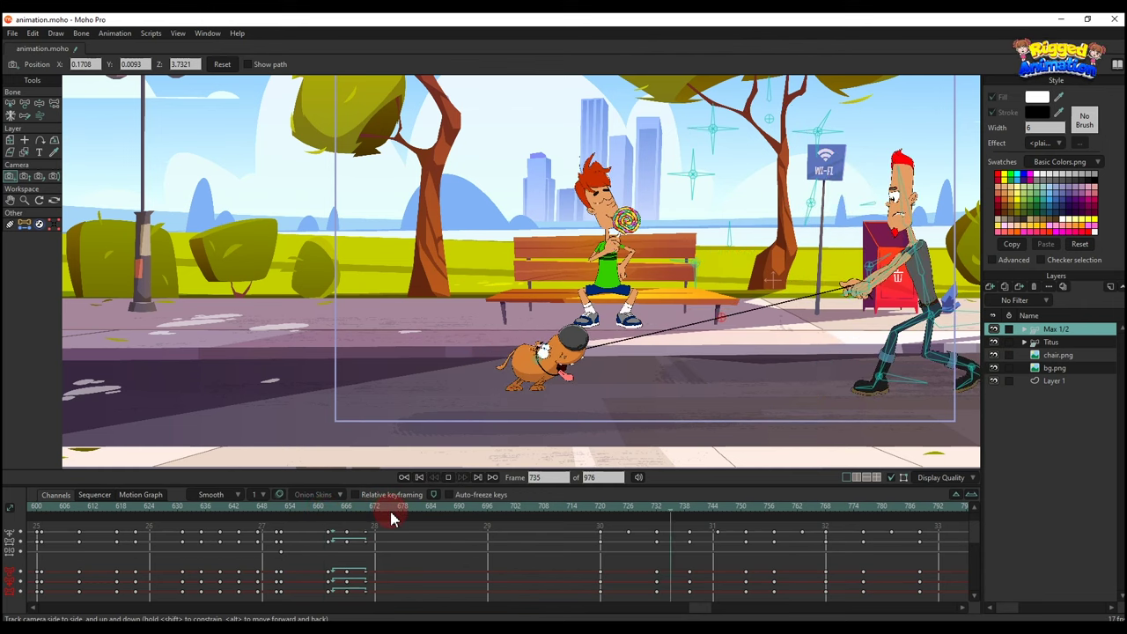
pyautogui.press('space')
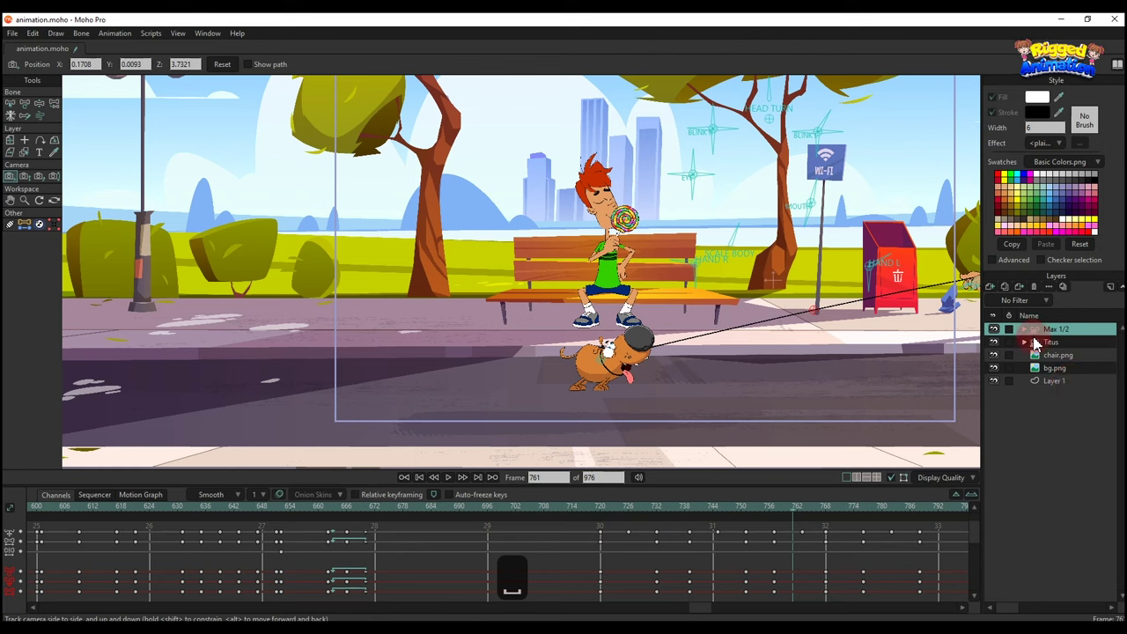
# - In the dog layer, key the blink bone with open eyes at frame 696 and close the eyes at frame 699 with angle 160.9271
pyautogui.click(1025, 329)
pyautogui.click(1057, 394)
pyautogui.scroll(3, 608, 359)
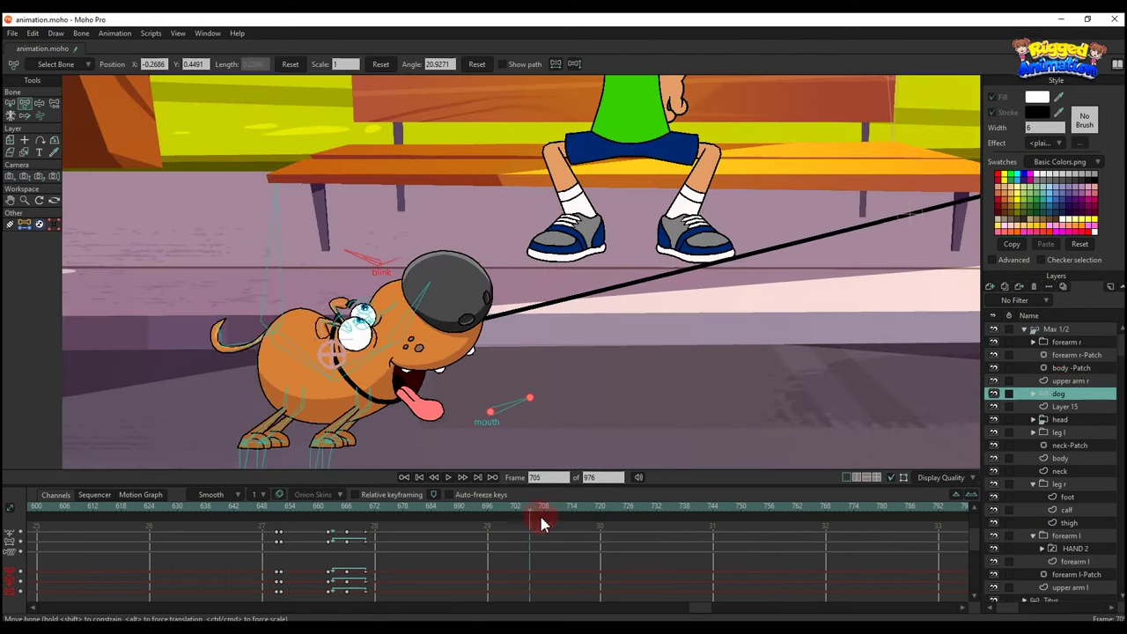
pyautogui.moveTo(541, 517); pyautogui.dragTo(490, 516)
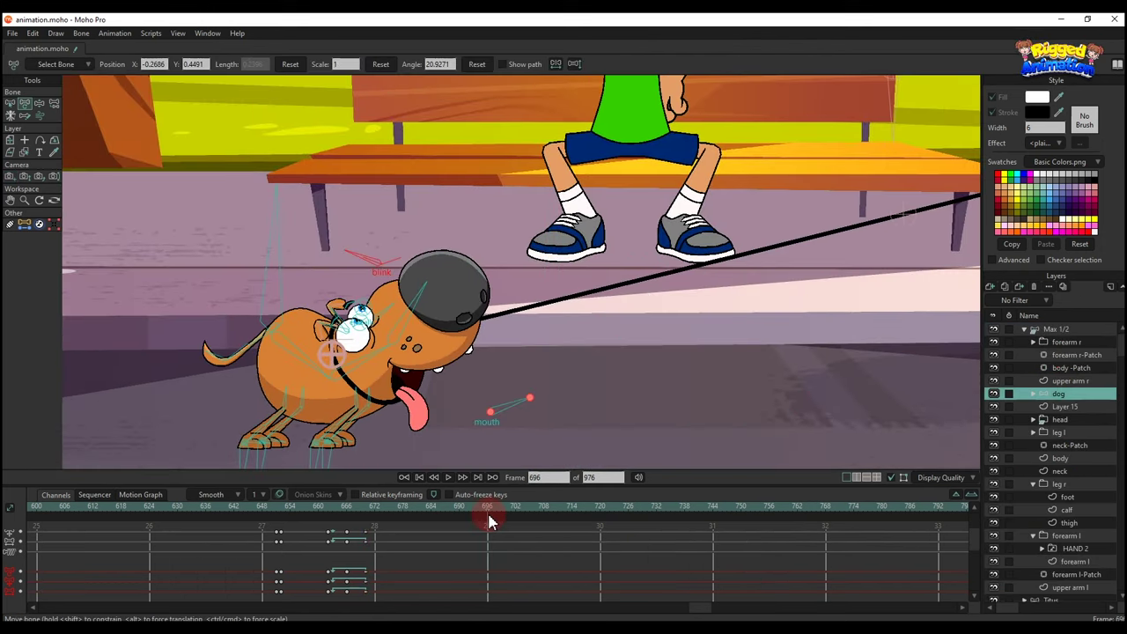
pyautogui.press('t')
pyautogui.click(395, 281)
pyautogui.click(502, 517)
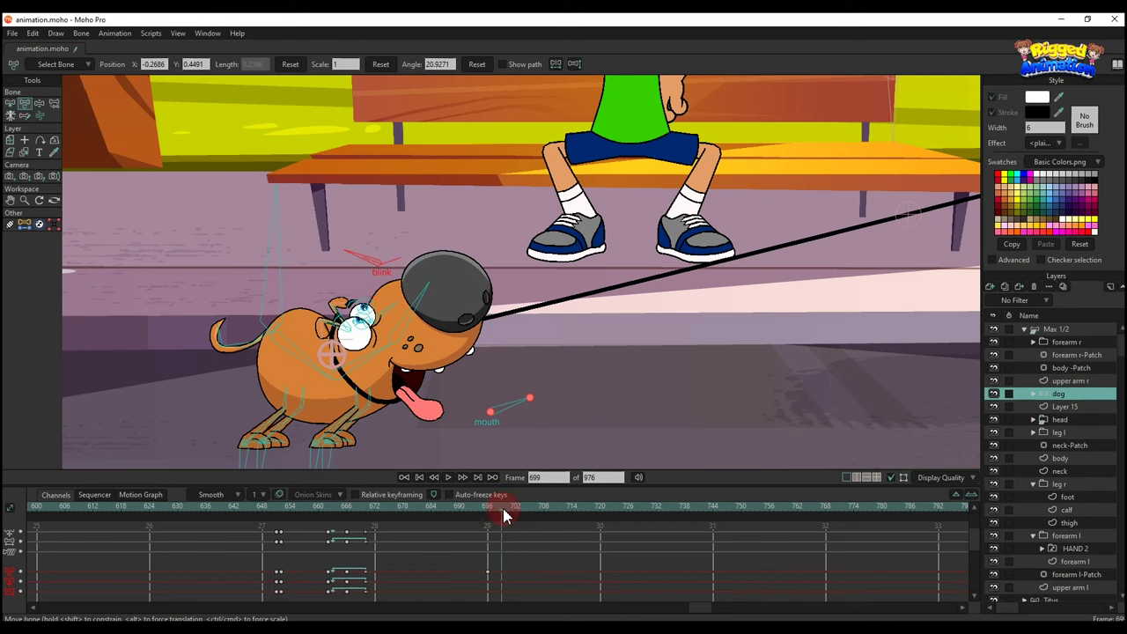
pyautogui.moveTo(371, 261); pyautogui.dragTo(410, 254)
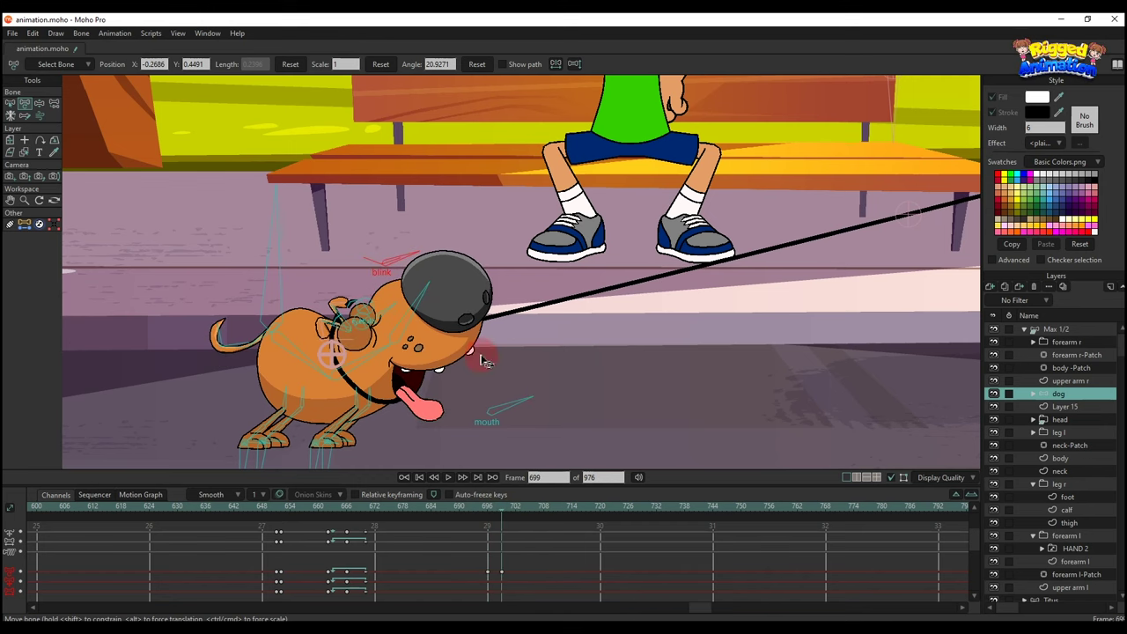
# - Hold the dog's eyes closed at frame 702 and reopen them at frame 705 with the blink bone at angle 20.9271
pyautogui.click(516, 510)
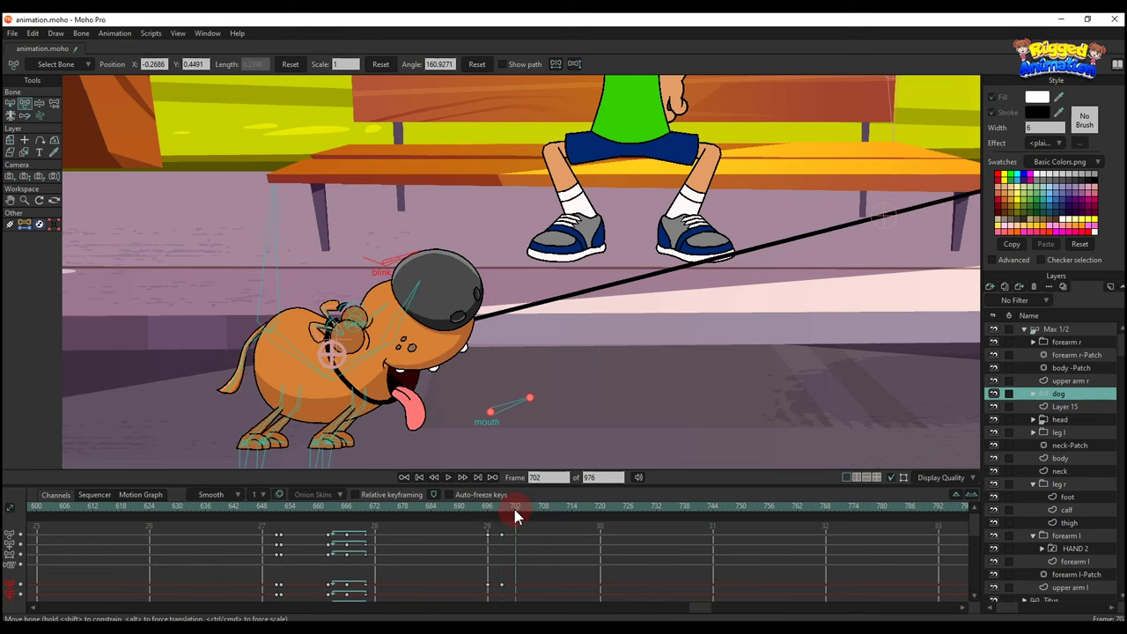
pyautogui.moveTo(416, 255); pyautogui.dragTo(300, 330)
pyautogui.click(531, 511)
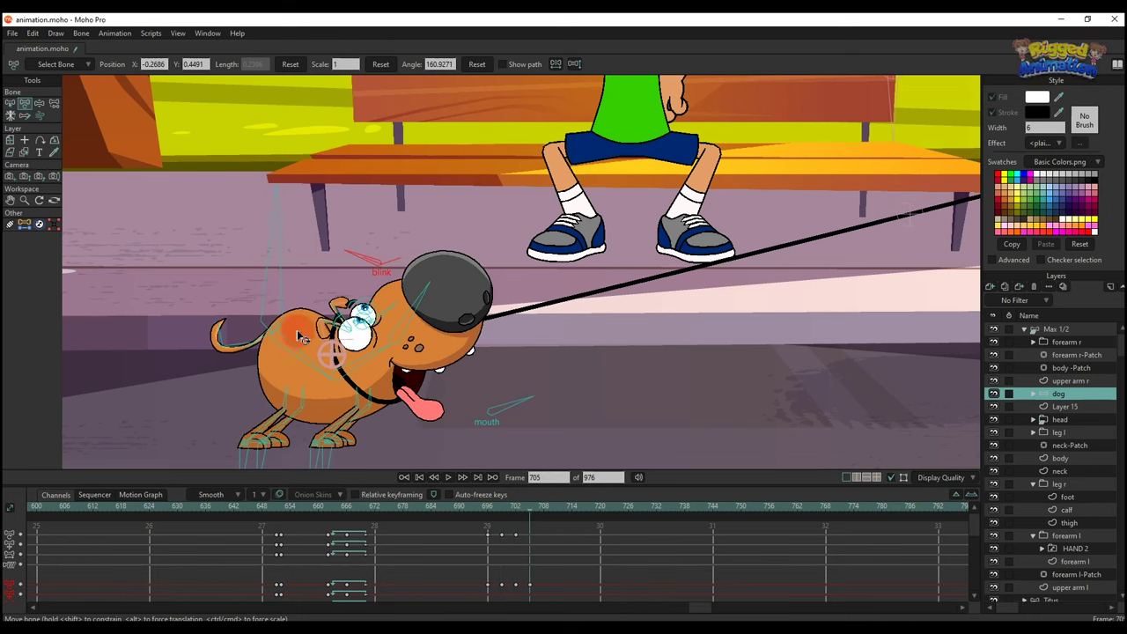
# - Copy the dog's blink keyframes from frames 696 to 705 and paste them at frame 744
pyautogui.moveTo(544, 592); pyautogui.dragTo(480, 525)
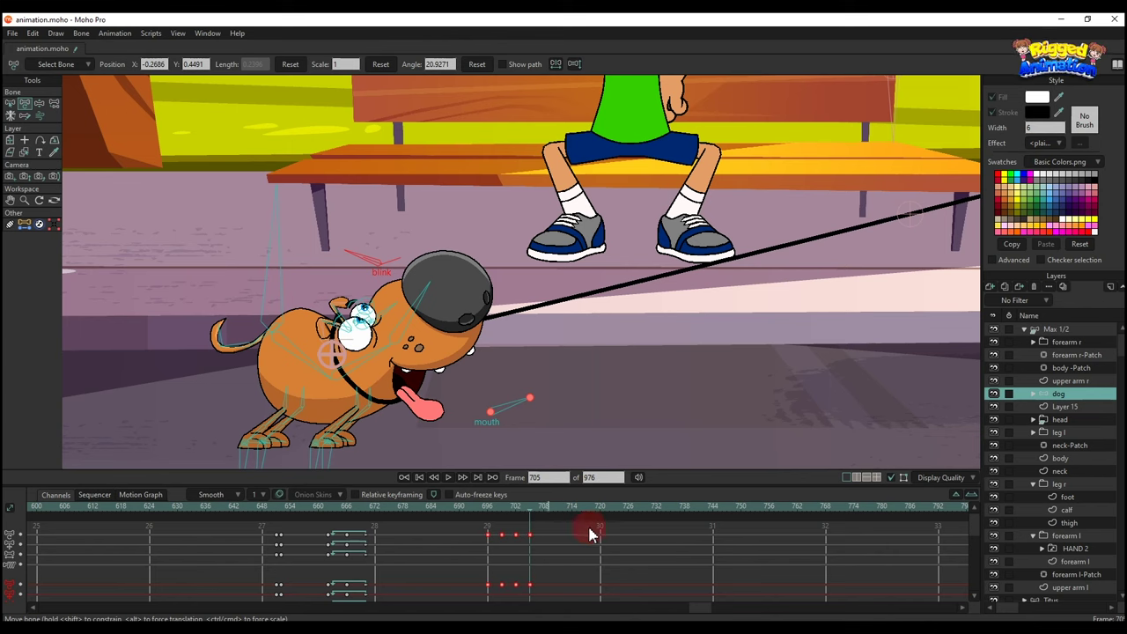
pyautogui.hotkey('ctrl', 'c')
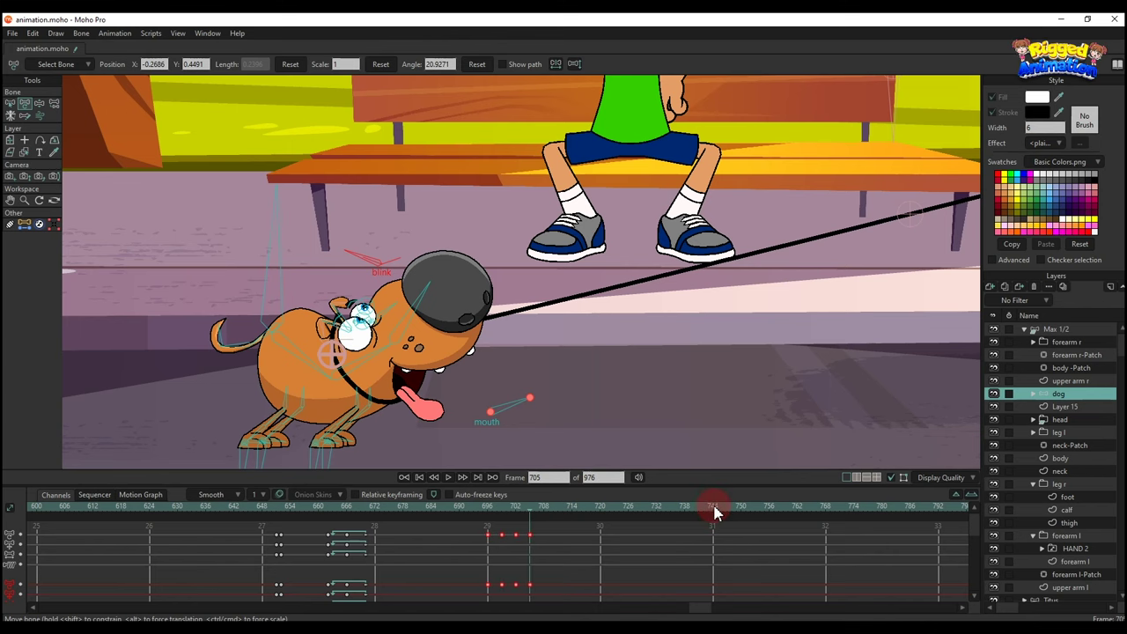
pyautogui.click(746, 528)
pyautogui.hotkey('ctrl', 'v')
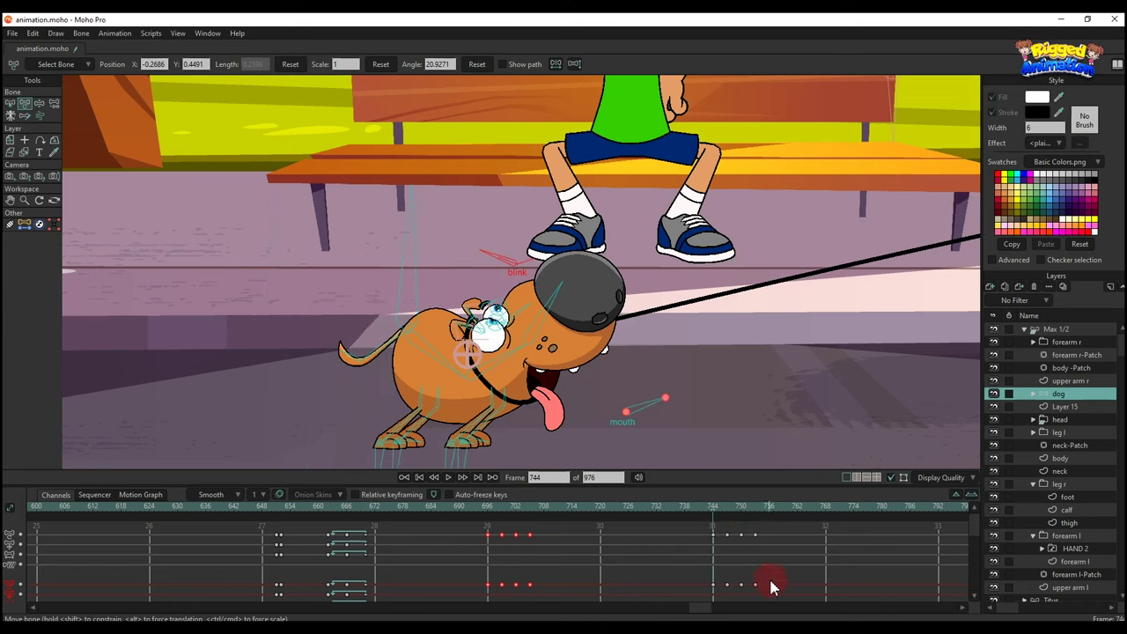
# - Make the last pasted blink keyframe cycle back to absolute frame 706 and play back the repeated blinks
pyautogui.rightClick(756, 539)
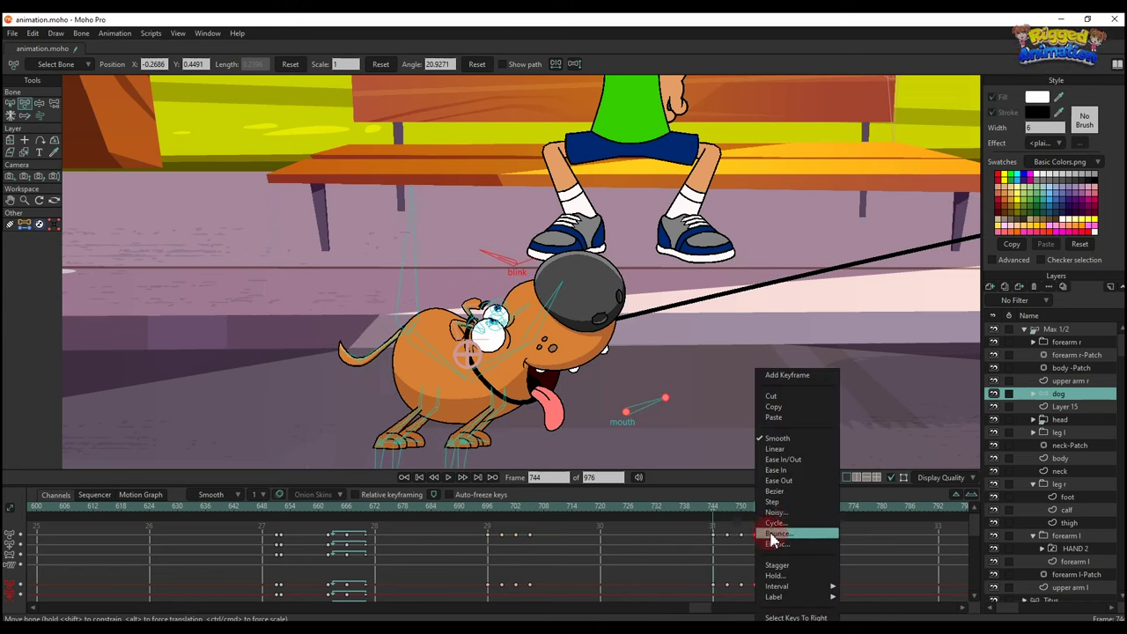
pyautogui.click(786, 525)
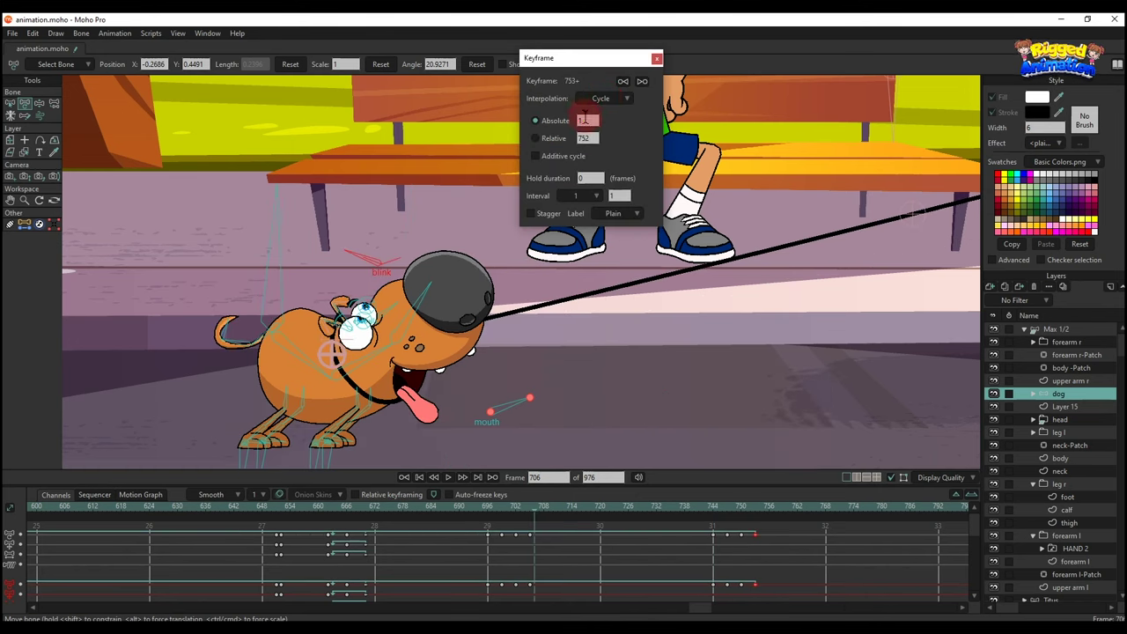
pyautogui.write('706')
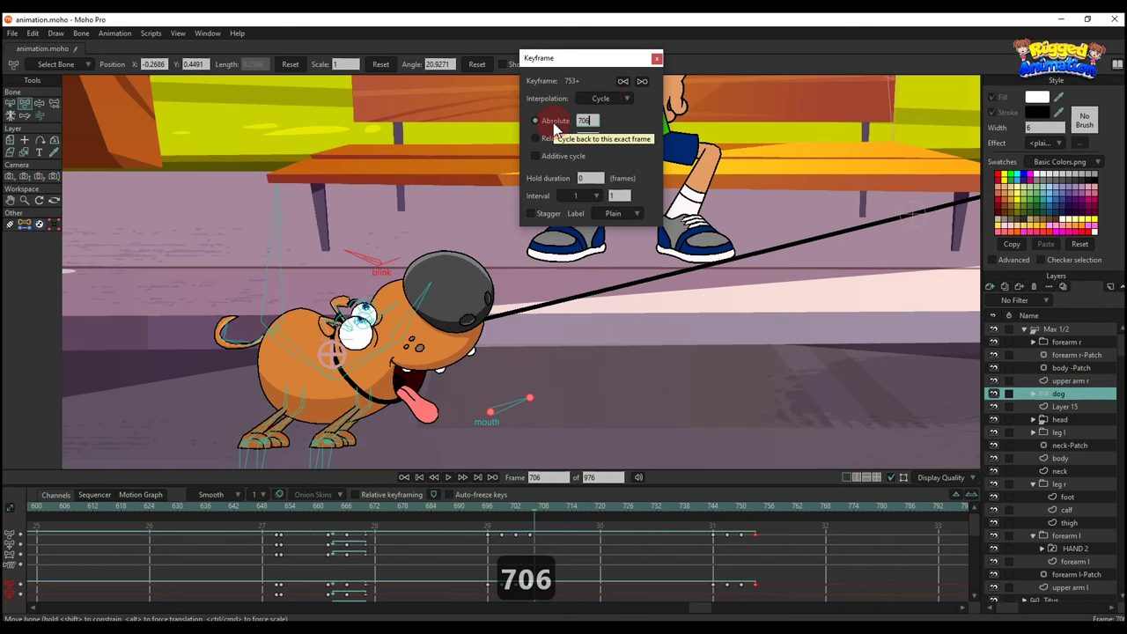
pyautogui.click(656, 58)
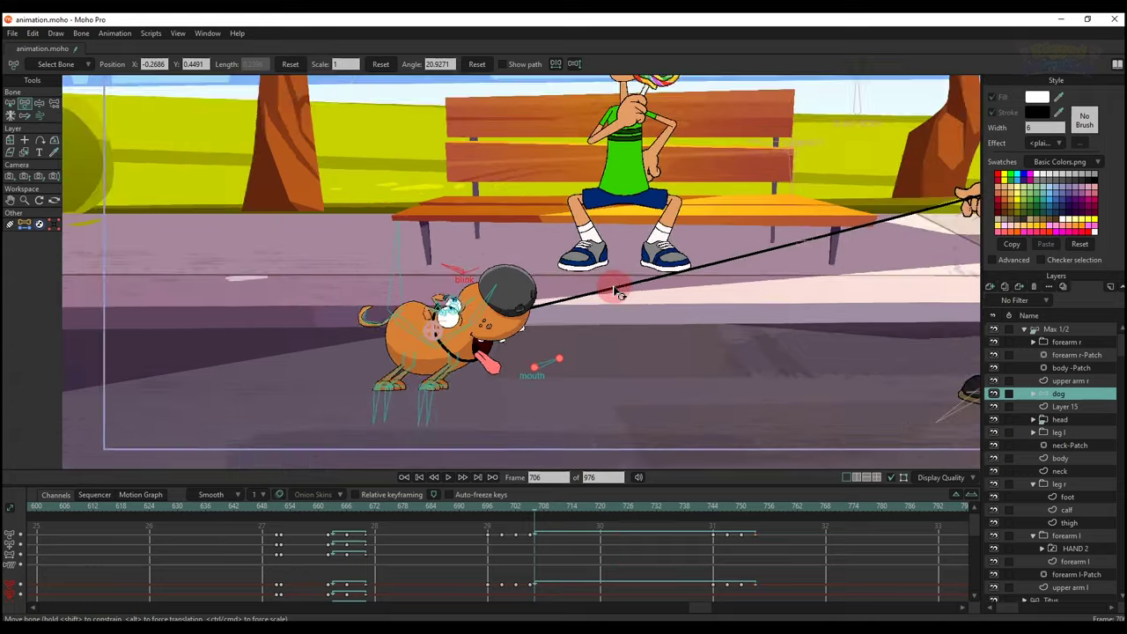
pyautogui.press('space')
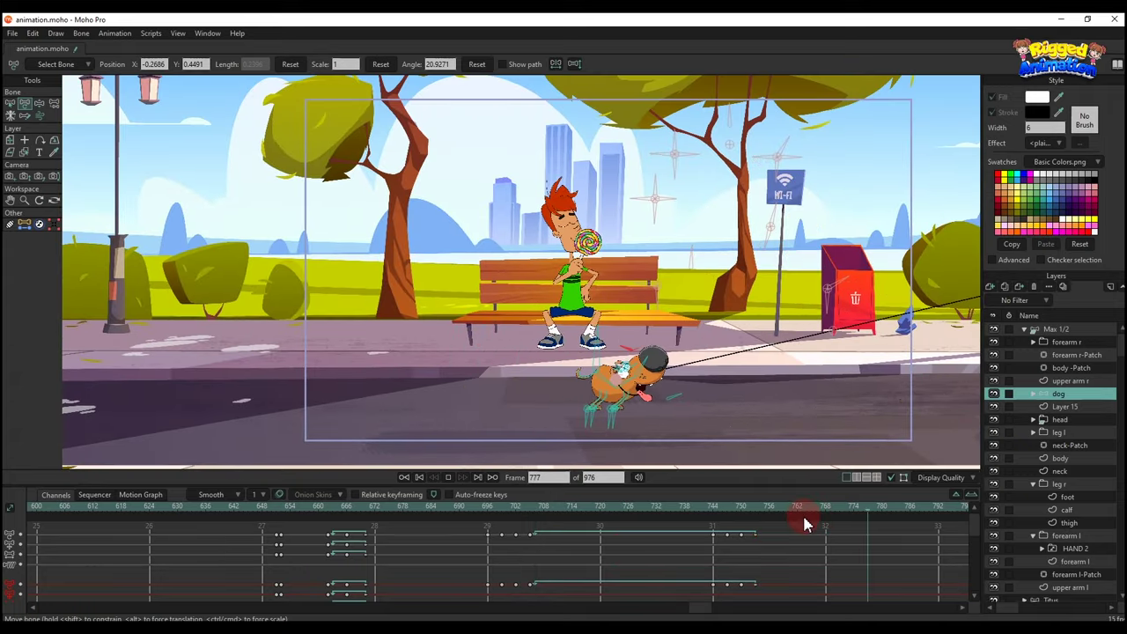
pyautogui.press('space')
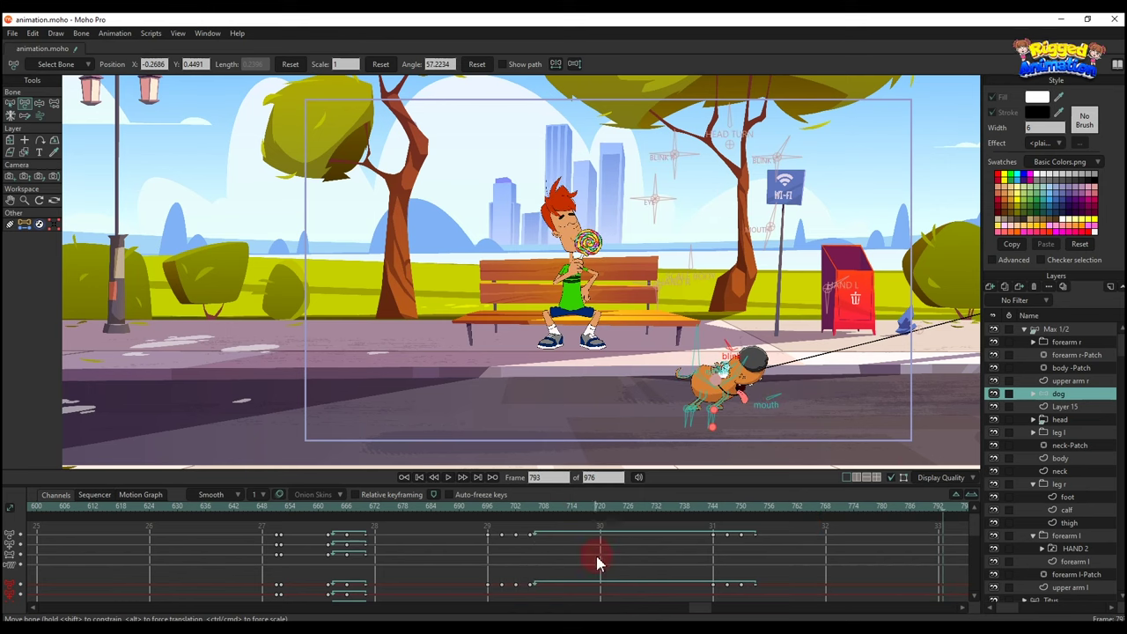
# - Key the dog's eyeball bone at frame 762 with position X 0.0901, Y -0.1556
pyautogui.moveTo(546, 517); pyautogui.dragTo(632, 516)
pyautogui.scroll(3, 498, 377)
pyautogui.moveTo(541, 391); pyautogui.dragTo(629, 388)
pyautogui.moveTo(668, 516); pyautogui.dragTo(797, 517)
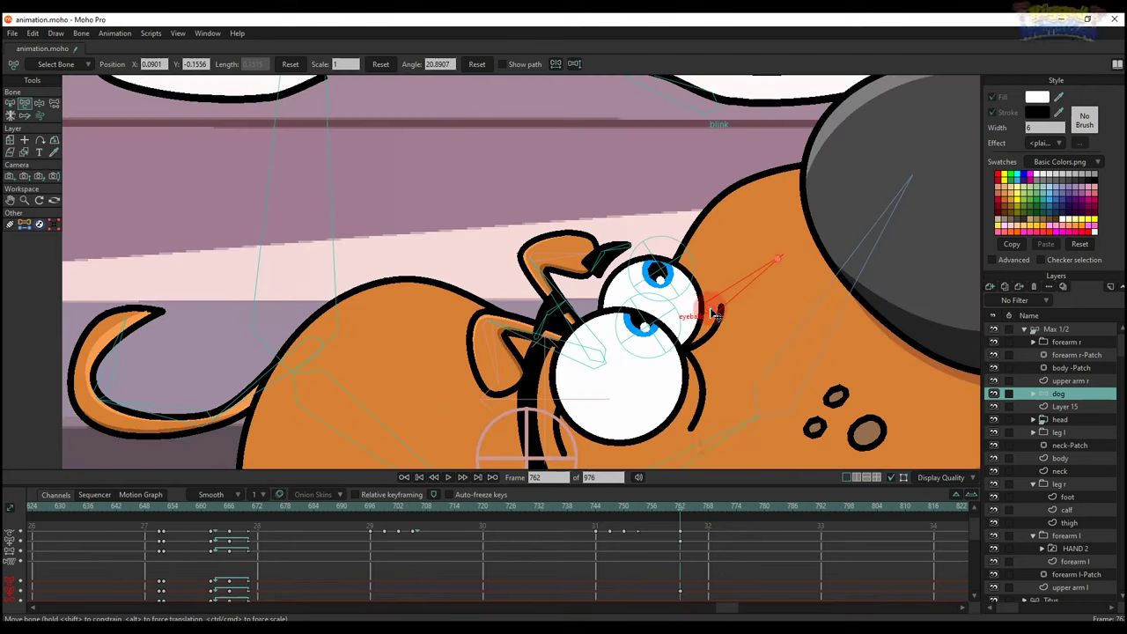
pyautogui.scroll(5, 749, 331)
# - At frame 770, move the dog's eyeball bone to X 0.0553, Y -0.1940 and play back the eye movement
pyautogui.moveTo(706, 513); pyautogui.dragTo(717, 516)
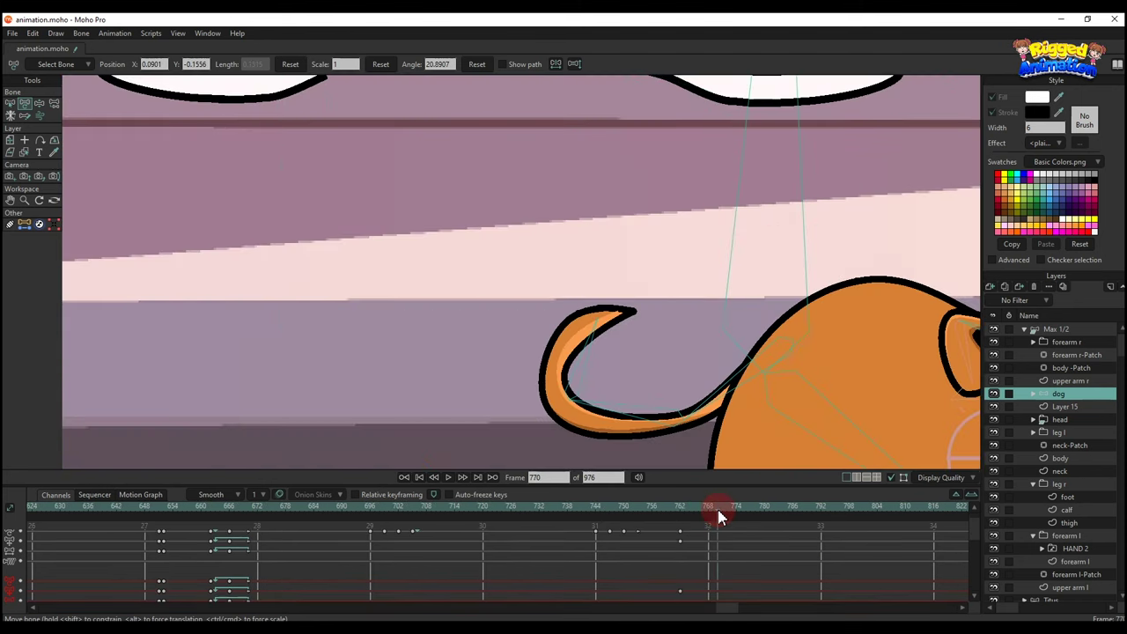
pyautogui.scroll(-6, 708, 363)
pyautogui.scroll(2, 832, 359)
pyautogui.moveTo(824, 345); pyautogui.dragTo(806, 355)
pyautogui.scroll(-4, 799, 353)
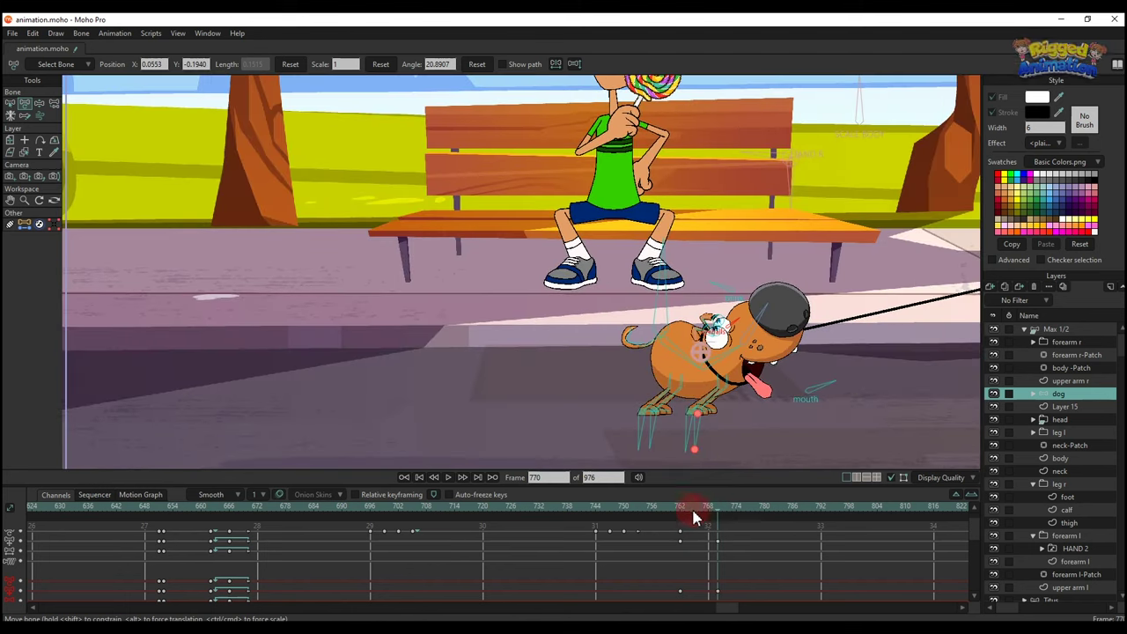
pyautogui.press('space')
pyautogui.press('space')
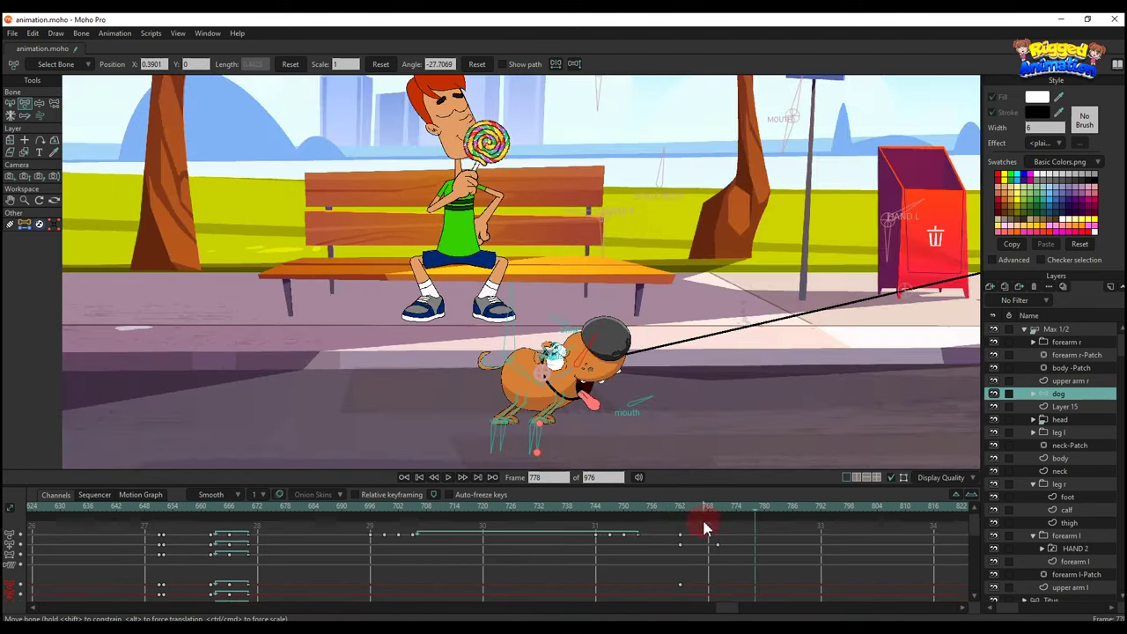
# - Key the dog's head bone at frame 772 with angle -27.7069 and advance to frame 773
pyautogui.moveTo(683, 512); pyautogui.dragTo(724, 507)
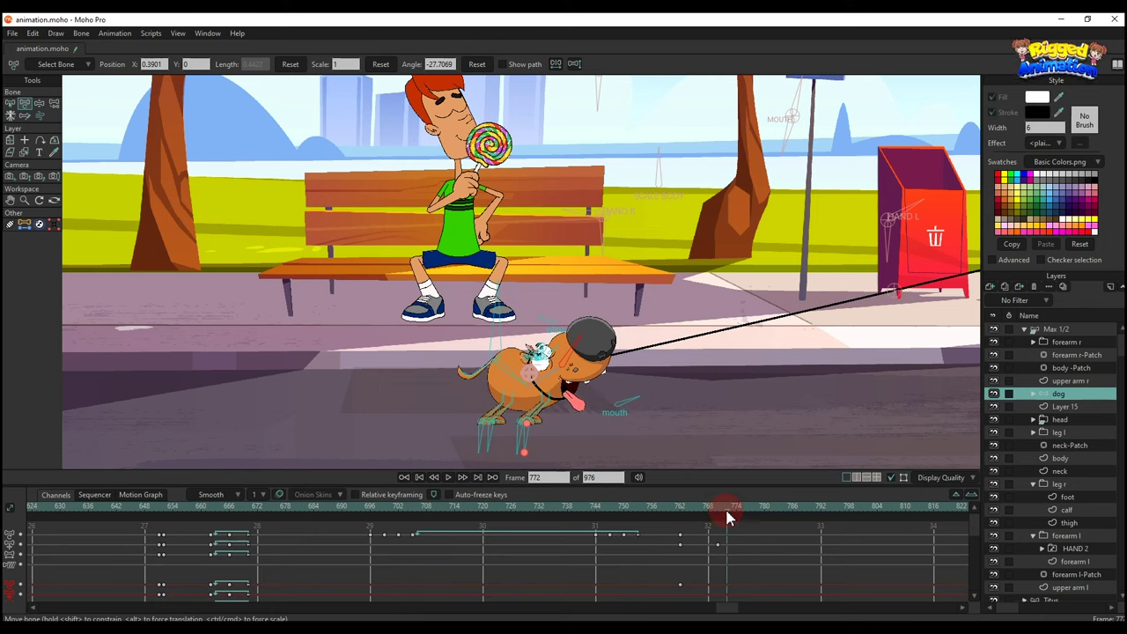
pyautogui.scroll(2, 557, 362)
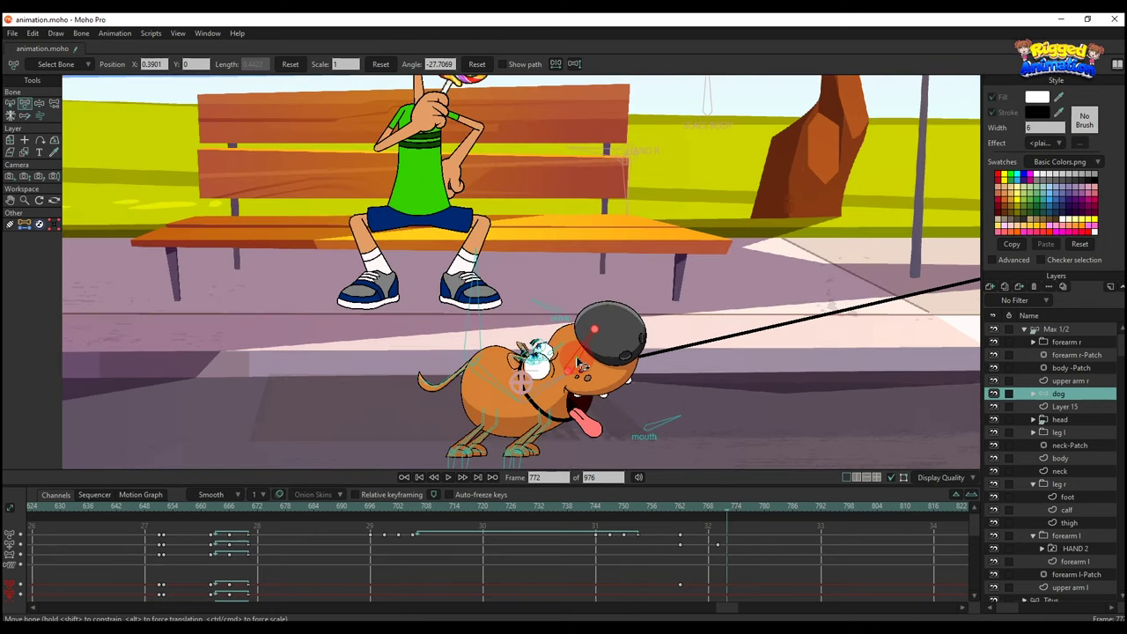
pyautogui.click(730, 511)
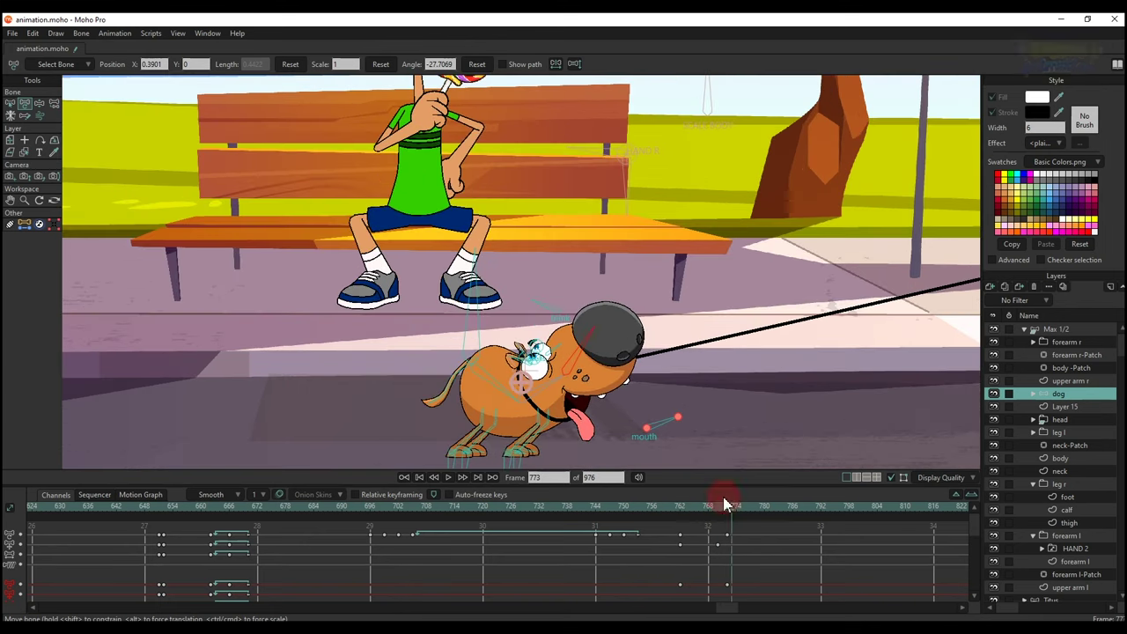
# - At frame 773, flip the dog's head to face backward, with the head bone at angle 65.7034 and position X 0.3034, Y -0.1493
pyautogui.click(557, 69)
pyautogui.click(553, 390)
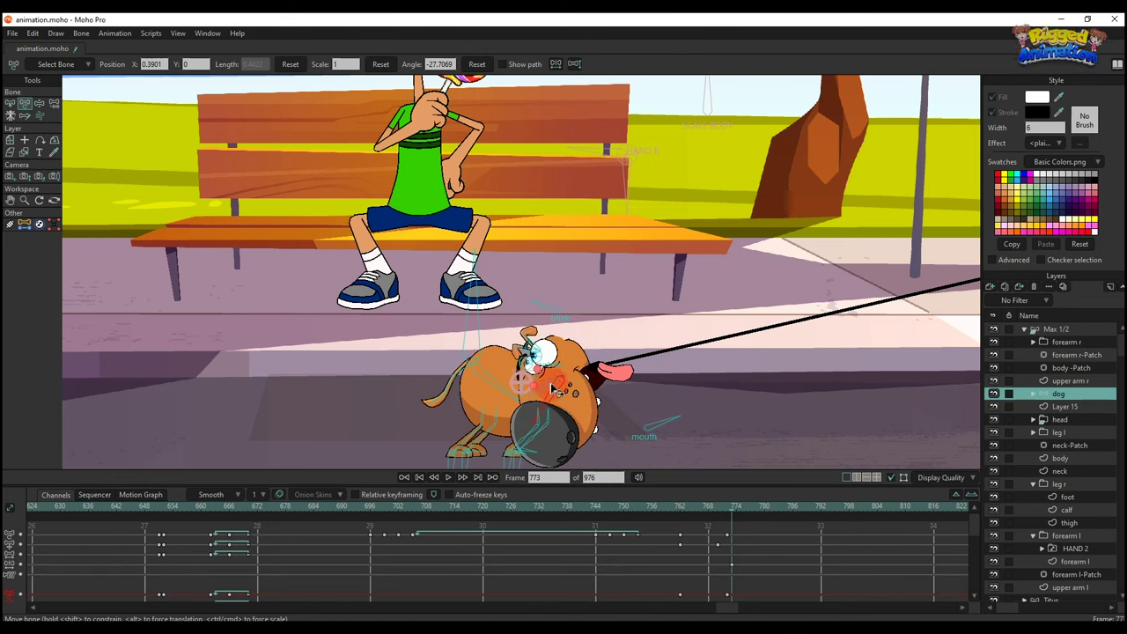
pyautogui.moveTo(548, 400); pyautogui.dragTo(568, 374)
pyautogui.click(742, 551)
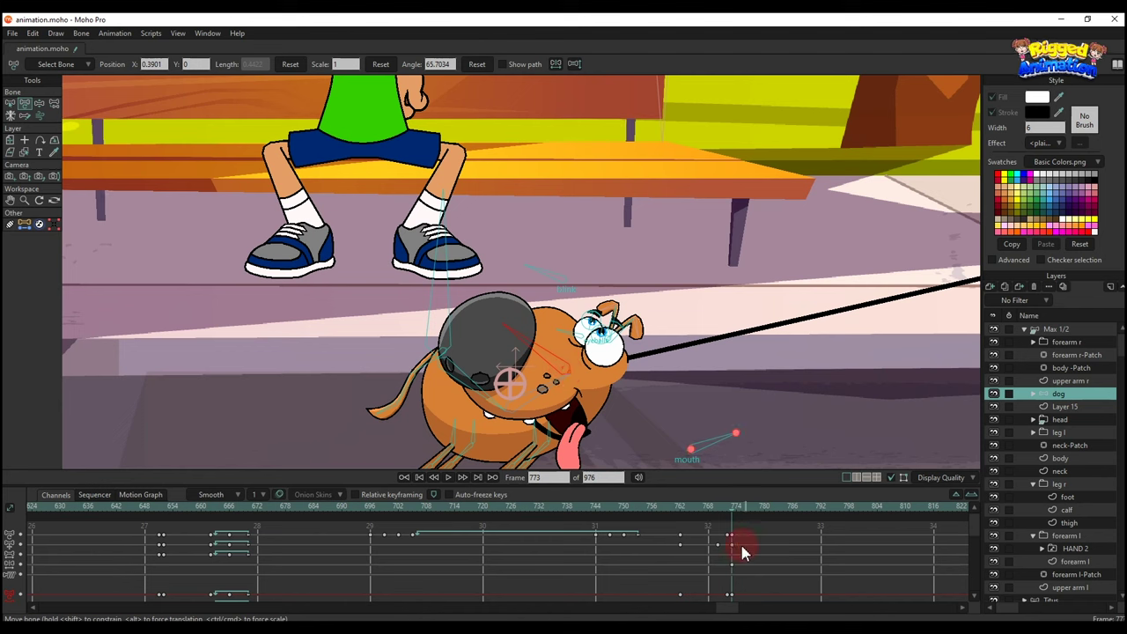
pyautogui.moveTo(570, 375); pyautogui.dragTo(536, 356)
pyautogui.scroll(-3, 528, 346)
pyautogui.scroll(1, 536, 353)
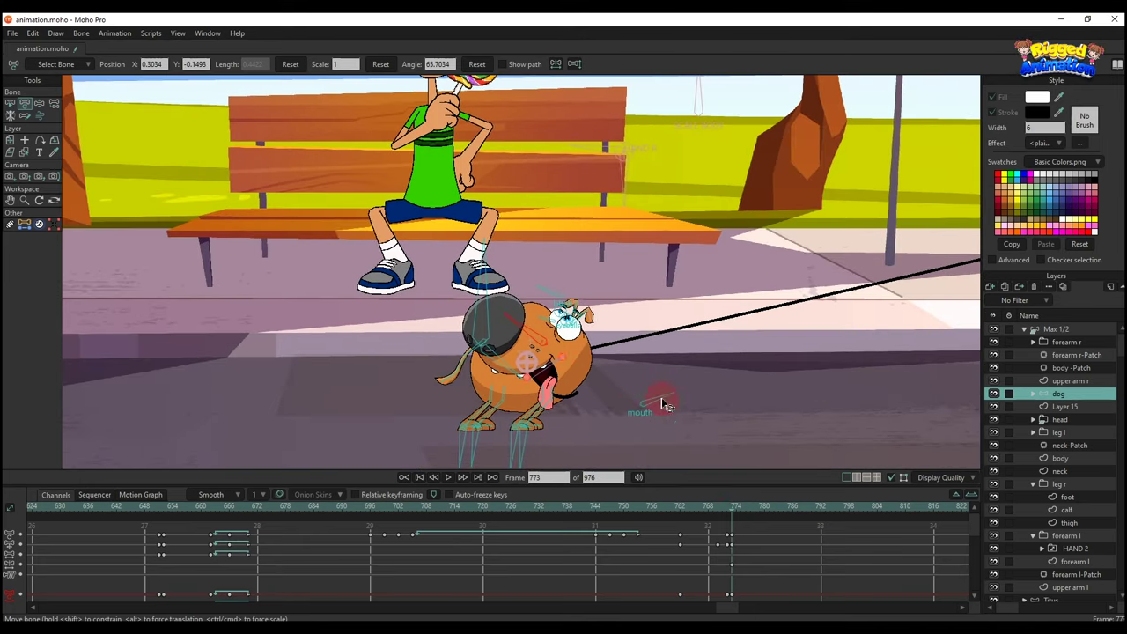
pyautogui.moveTo(716, 526); pyautogui.dragTo(736, 515)
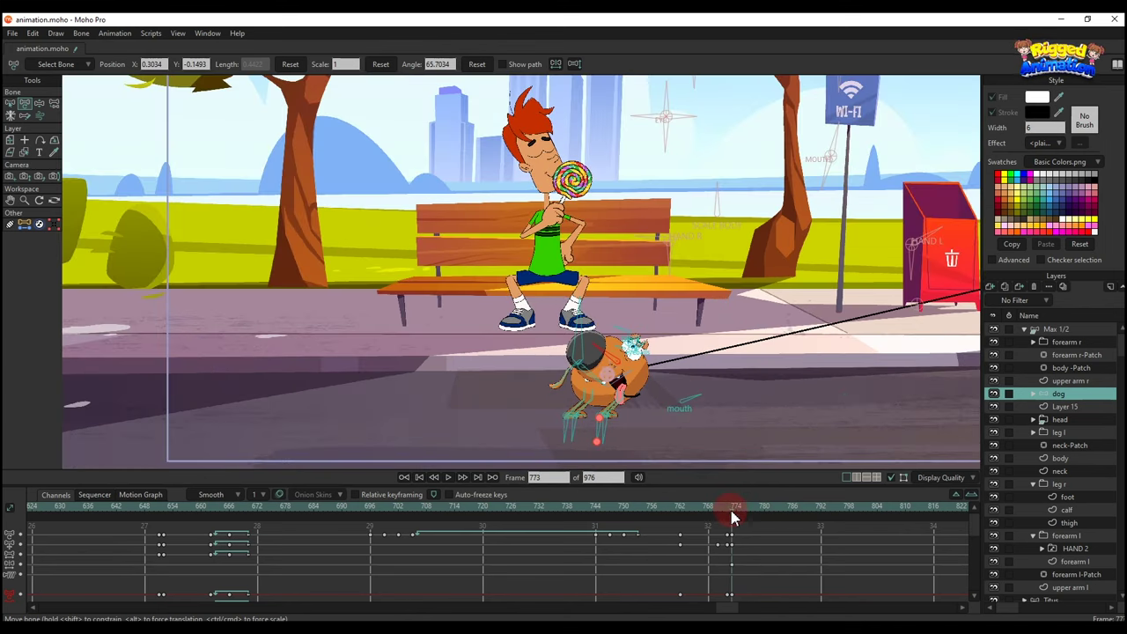
# - Shift the dog's eyeball bone to X 0.0764, Y -0.1659 at frame 773 and play back the head turn
pyautogui.scroll(3, 627, 344)
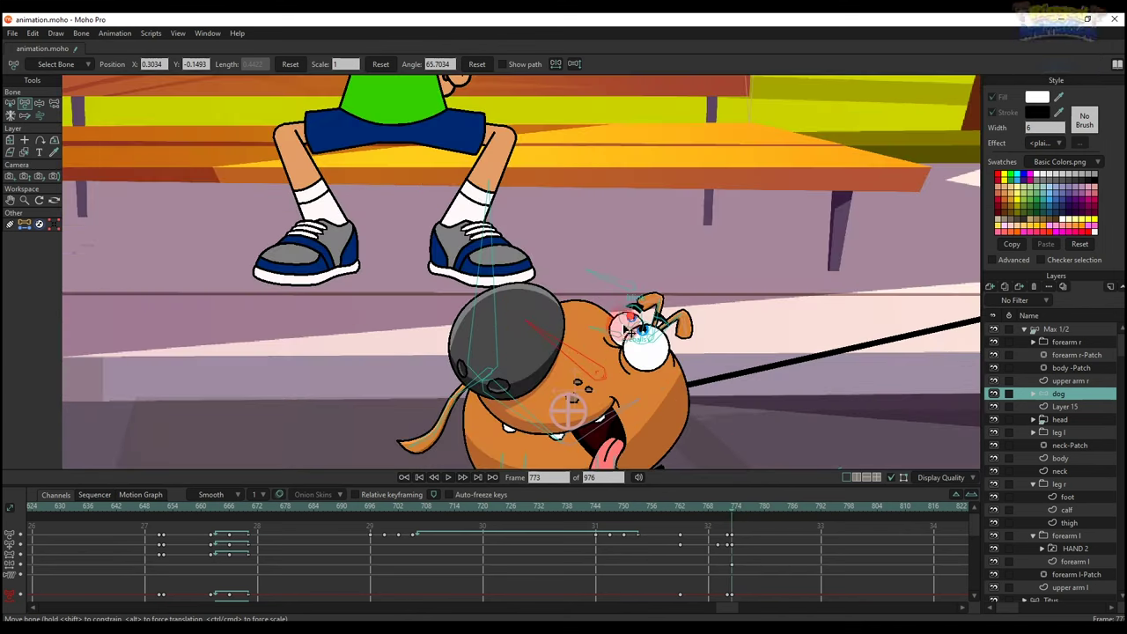
pyautogui.click(615, 341)
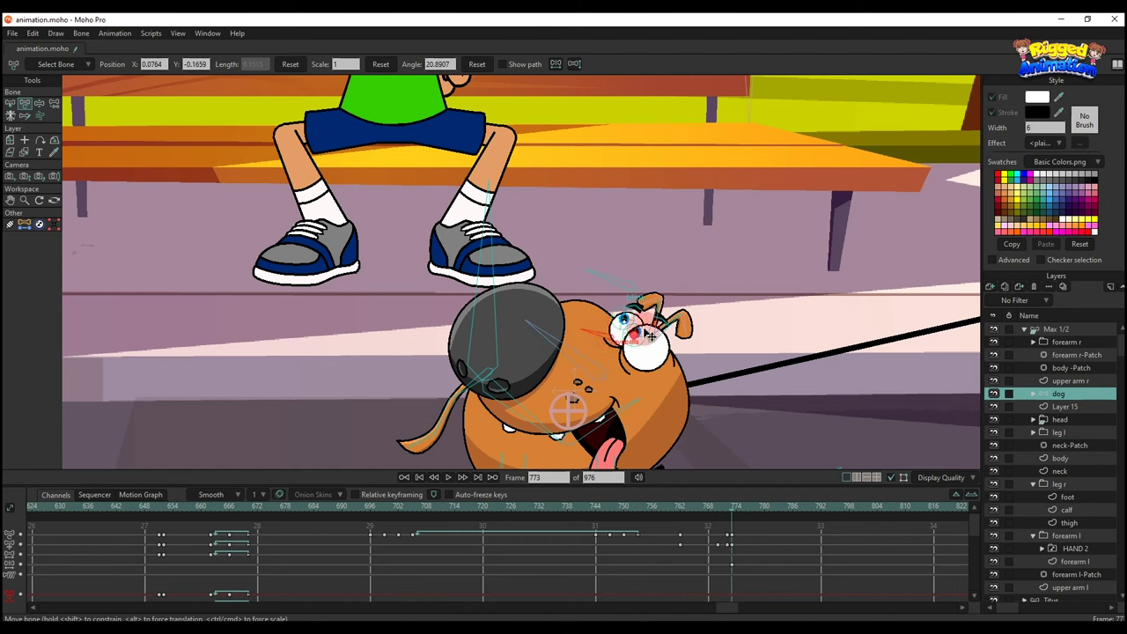
pyautogui.scroll(-4, 615, 341)
pyautogui.press('space')
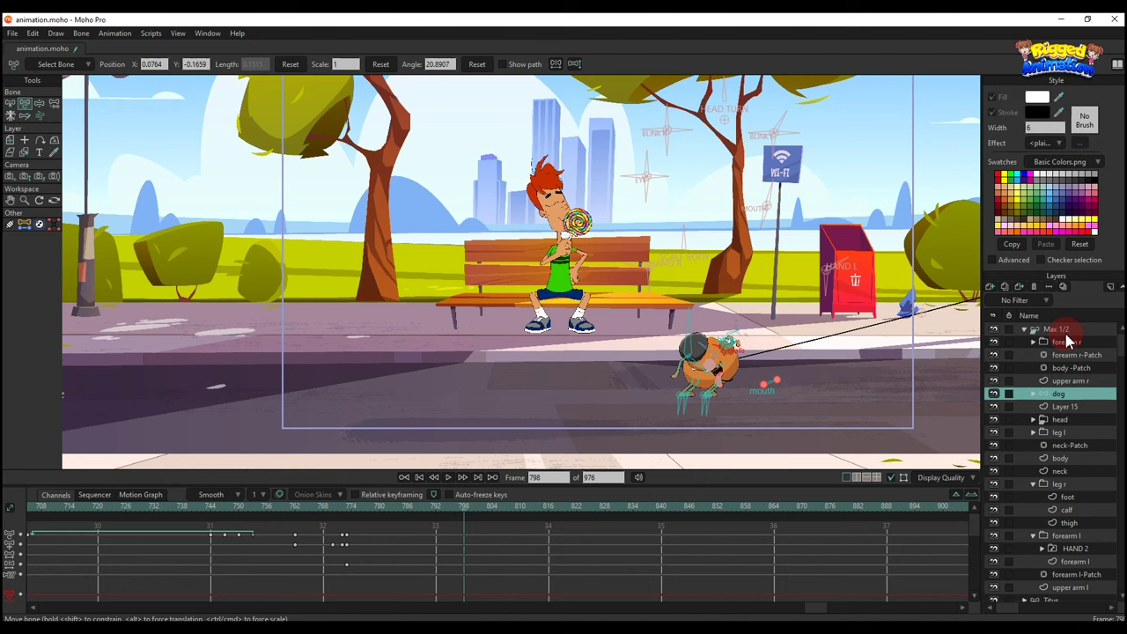
# - In the Max 1/2 layer, key the dog's control at X -3.1047, Y -4.5987 at frame 794
pyautogui.click(1061, 330)
pyautogui.click(319, 547)
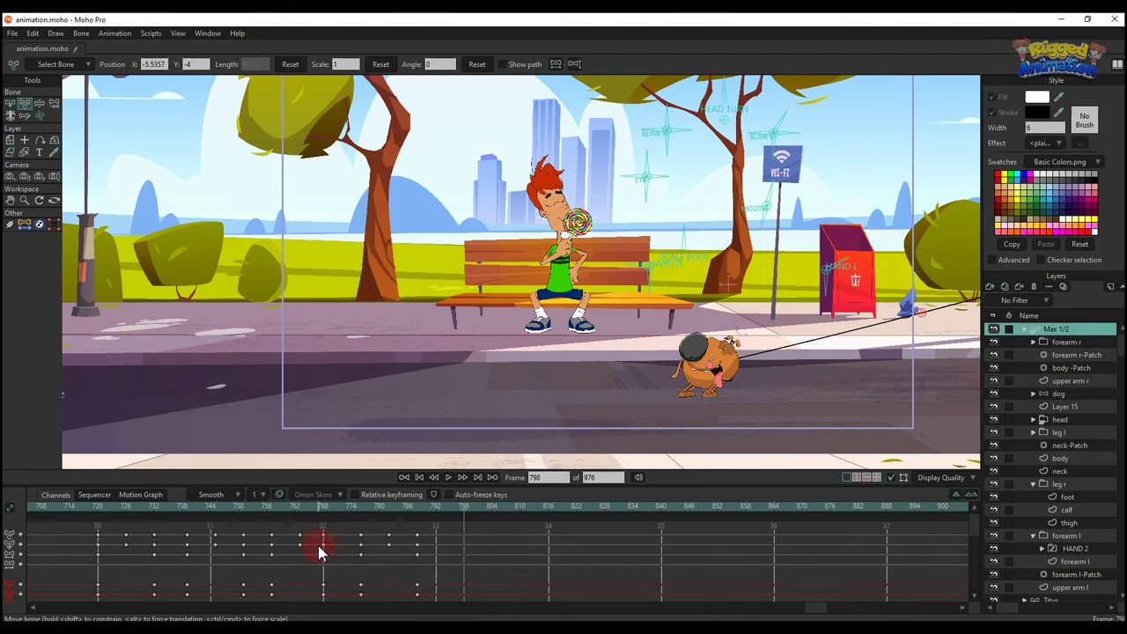
pyautogui.click(437, 508)
pyautogui.press('space')
pyautogui.press('space')
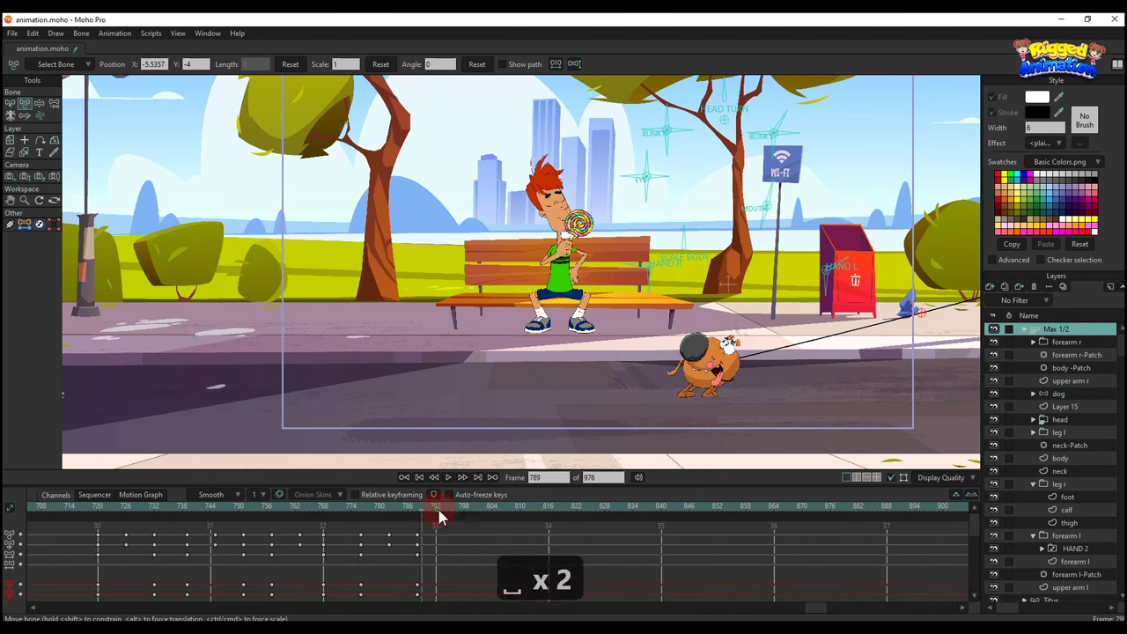
pyautogui.scroll(2, 674, 366)
pyautogui.click(690, 360)
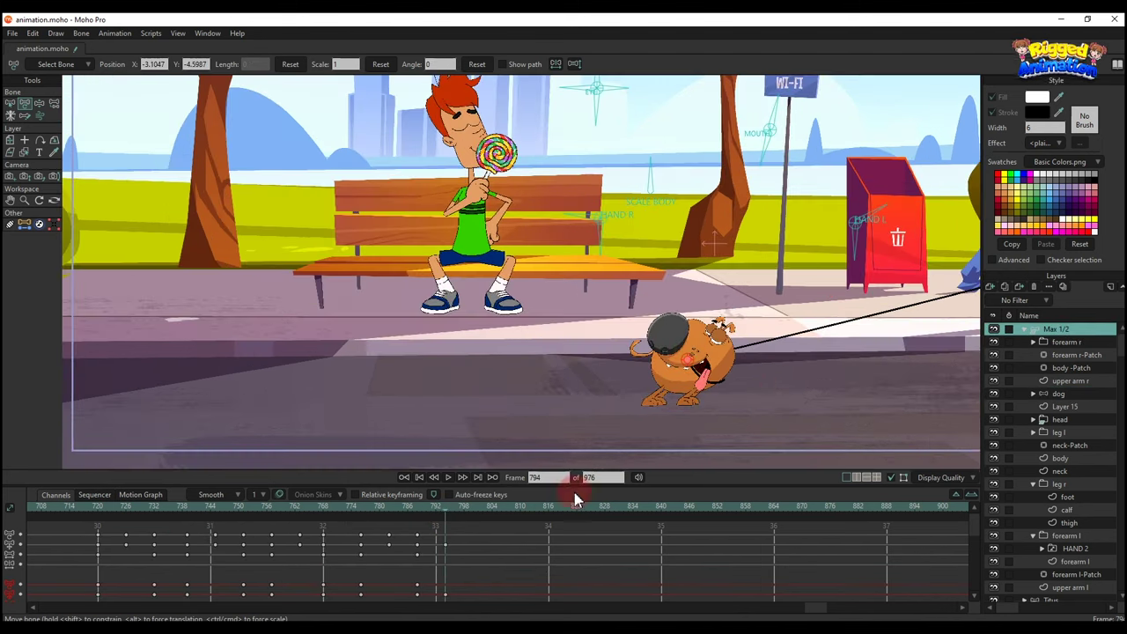
# - Slide the dog toward Max to X -3.8624, Y -4.5987 at frame 804 and hold that position at frame 810
pyautogui.click(473, 513)
pyautogui.moveTo(485, 517); pyautogui.dragTo(492, 517)
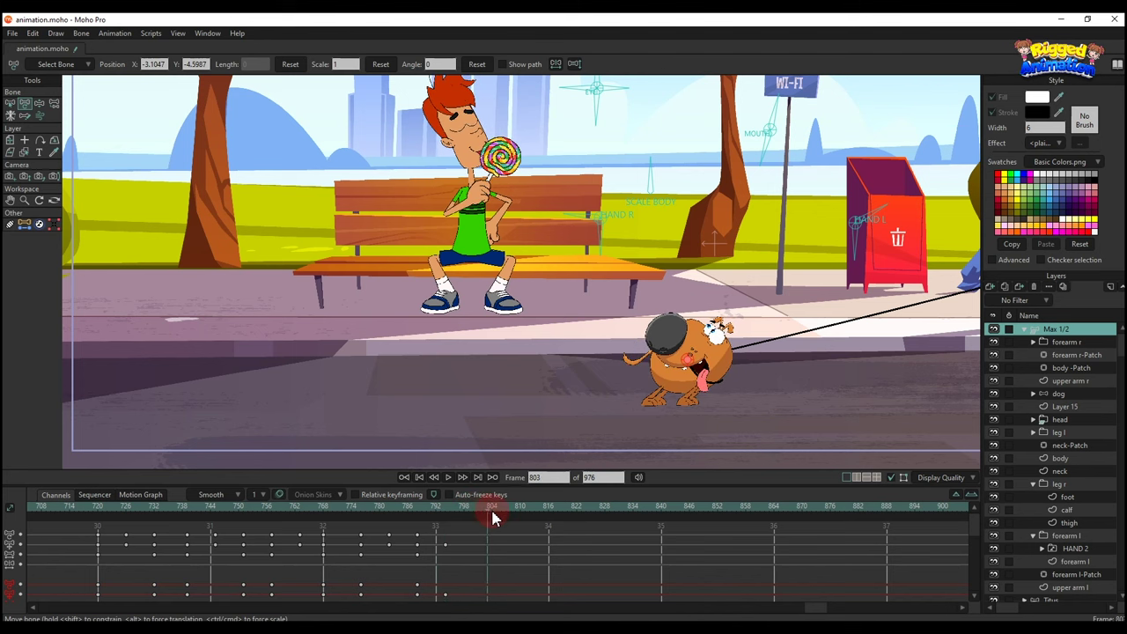
pyautogui.moveTo(692, 369); pyautogui.dragTo(784, 367)
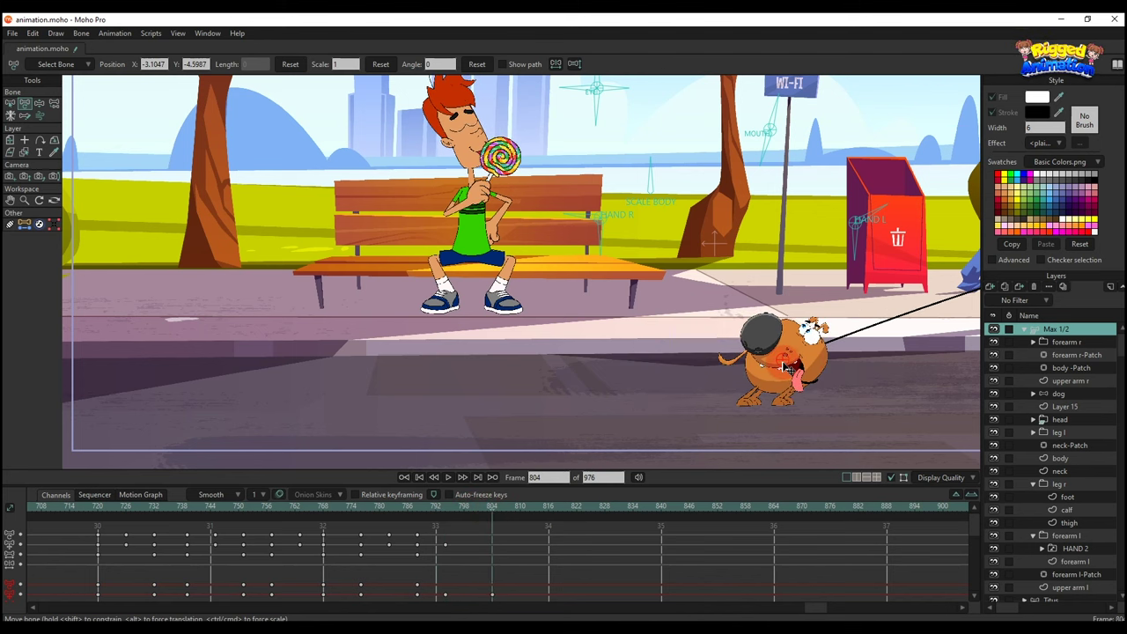
pyautogui.click(518, 513)
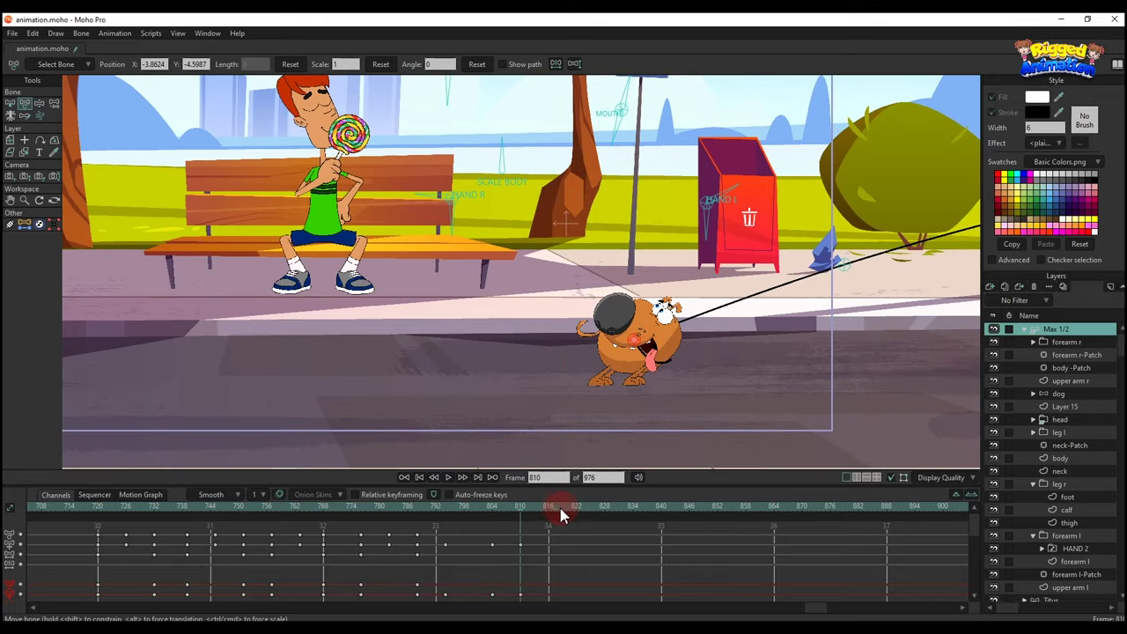
# - Hold the dog's position until frame 820 and move its control to X -4.4797, Y -4.5987 at frame 821
pyautogui.moveTo(561, 515); pyautogui.dragTo(568, 516)
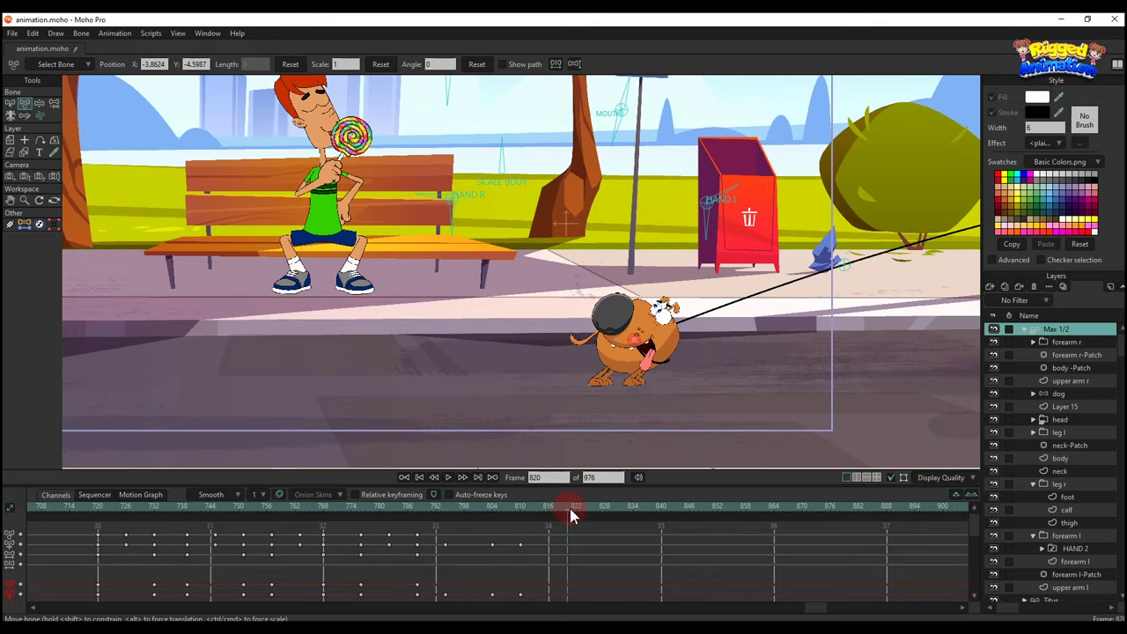
pyautogui.click(570, 516)
pyautogui.moveTo(648, 349); pyautogui.dragTo(727, 349)
# - Hold the dog in place at frame 827 and pull it farther toward Max at frame 840
pyautogui.moveTo(595, 515); pyautogui.dragTo(600, 515)
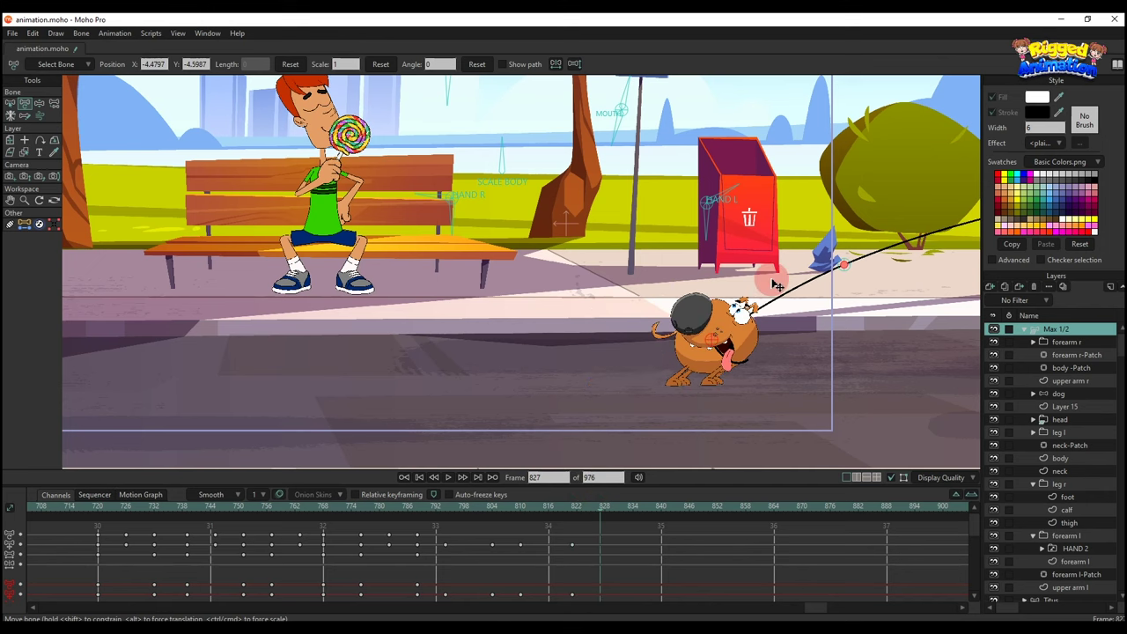
pyautogui.click(662, 513)
pyautogui.moveTo(774, 347); pyautogui.dragTo(913, 347)
# - Key the leash's middle control at X -5.5357, Y -4 at frame 794 and move it to X -5.9987, Y -4 at frame 804
pyautogui.click(437, 515)
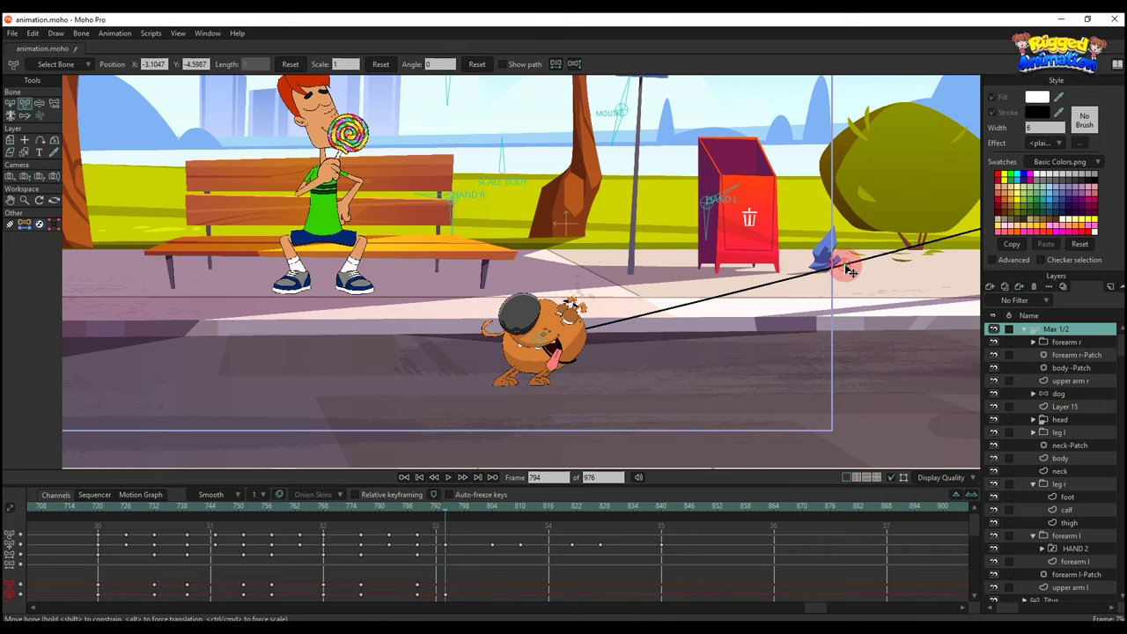
pyautogui.click(848, 269)
pyautogui.click(492, 515)
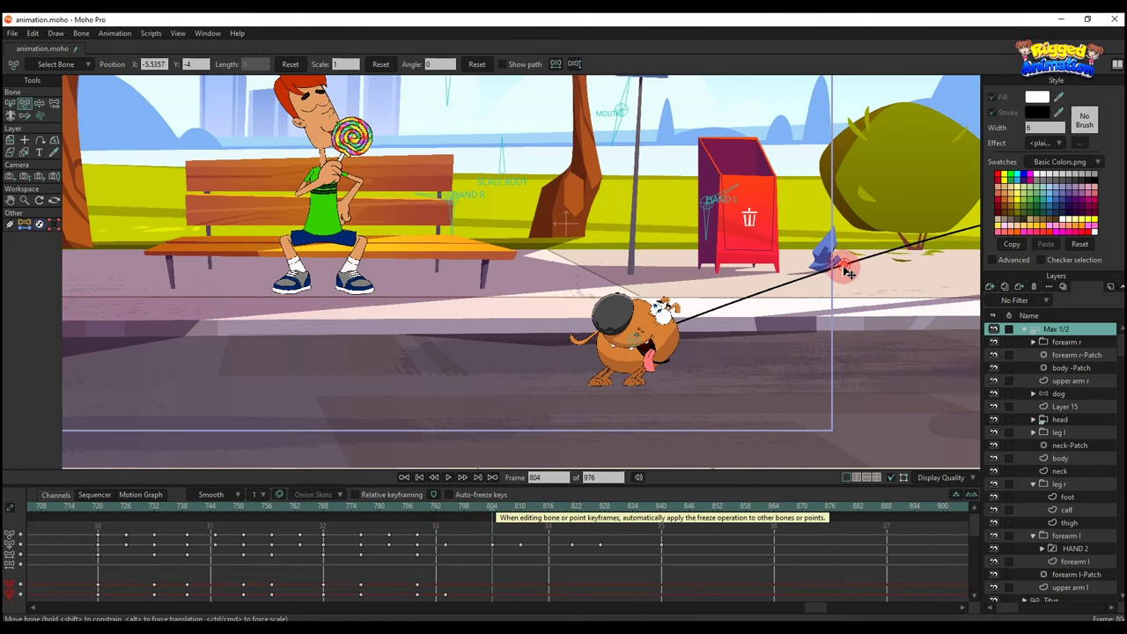
pyautogui.moveTo(507, 517)
pyautogui.mouseDown()
pyautogui.moveTo(438, 510)
pyautogui.moveTo(522, 528)
pyautogui.mouseUp()
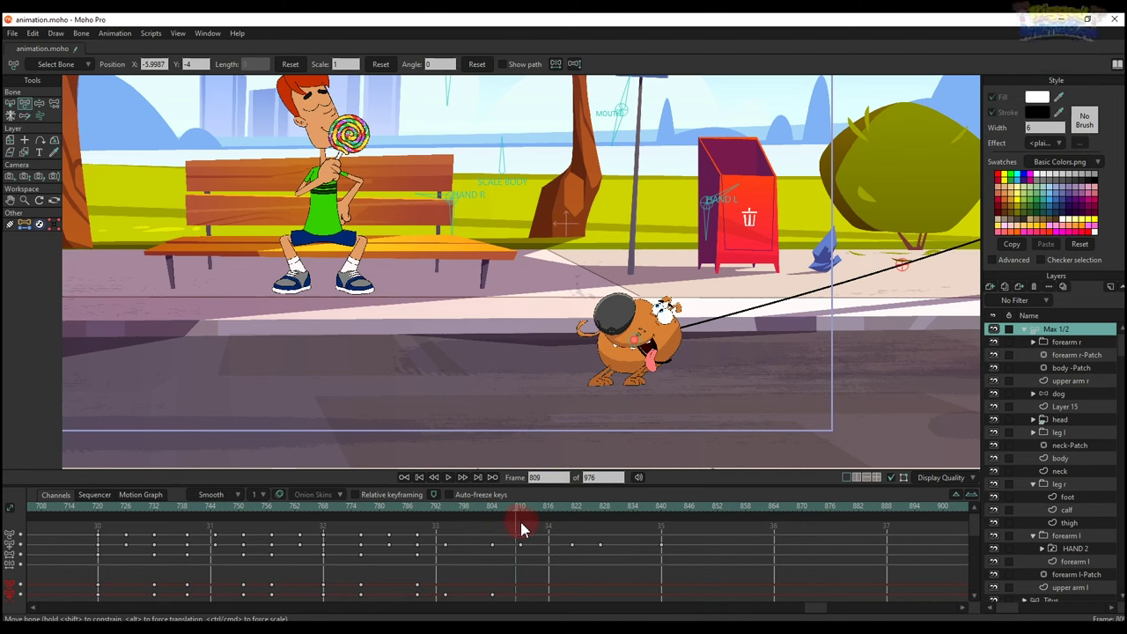
# - At frame 821, move the leash's middle control to X -6.4664, Y -4.0144 to straighten the leash
pyautogui.click(574, 508)
pyautogui.moveTo(893, 262); pyautogui.dragTo(967, 267)
pyautogui.click(603, 510)
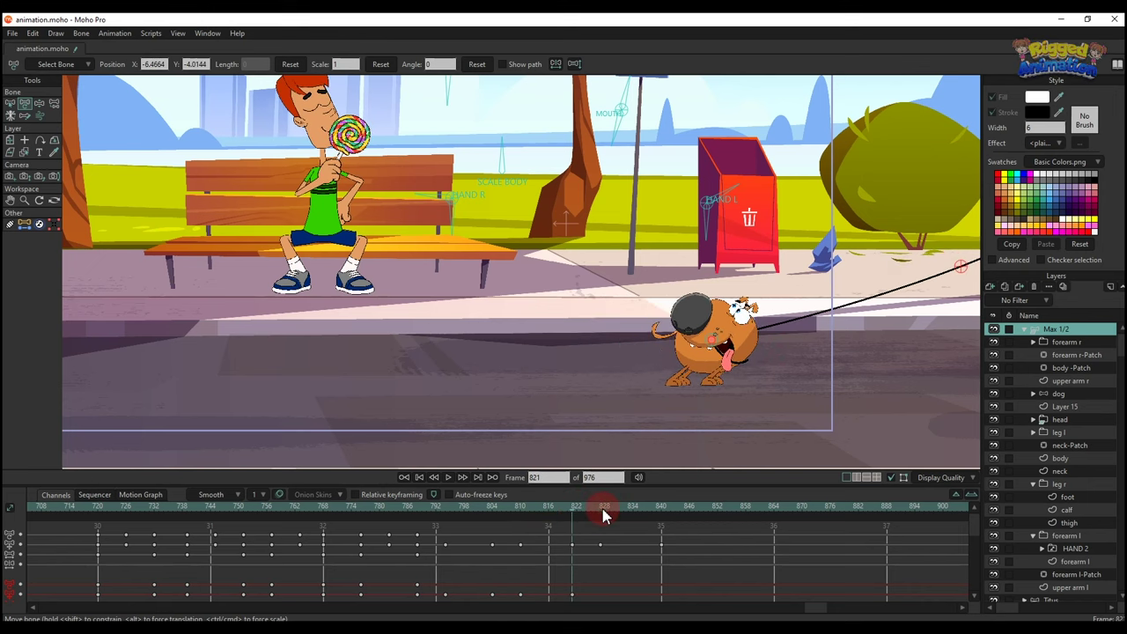
# - Hold the leash's middle control at frame 827 and move it to X -7.4813, Y -4.1032 at frame 840
pyautogui.moveTo(808, 392); pyautogui.dragTo(655, 381)
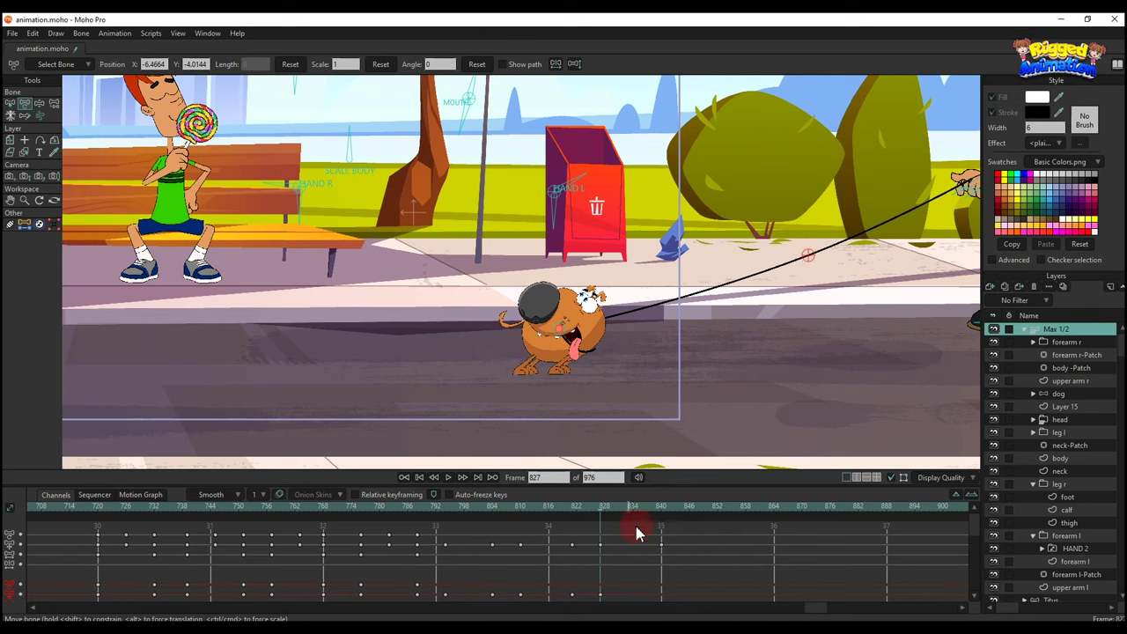
pyautogui.click(662, 508)
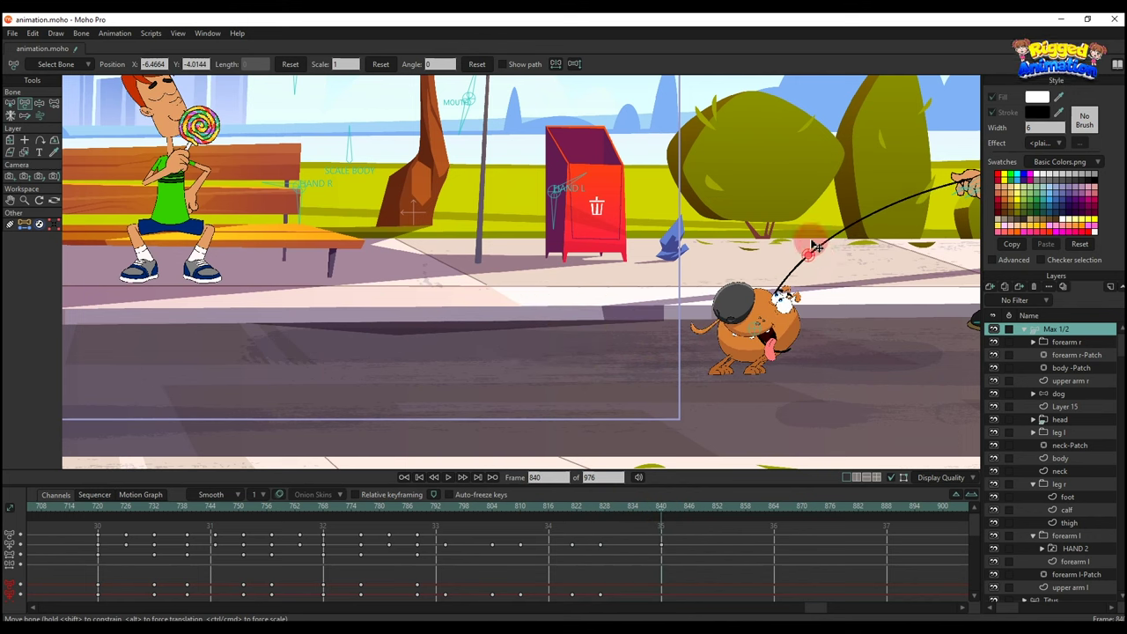
pyautogui.moveTo(841, 260); pyautogui.dragTo(941, 276)
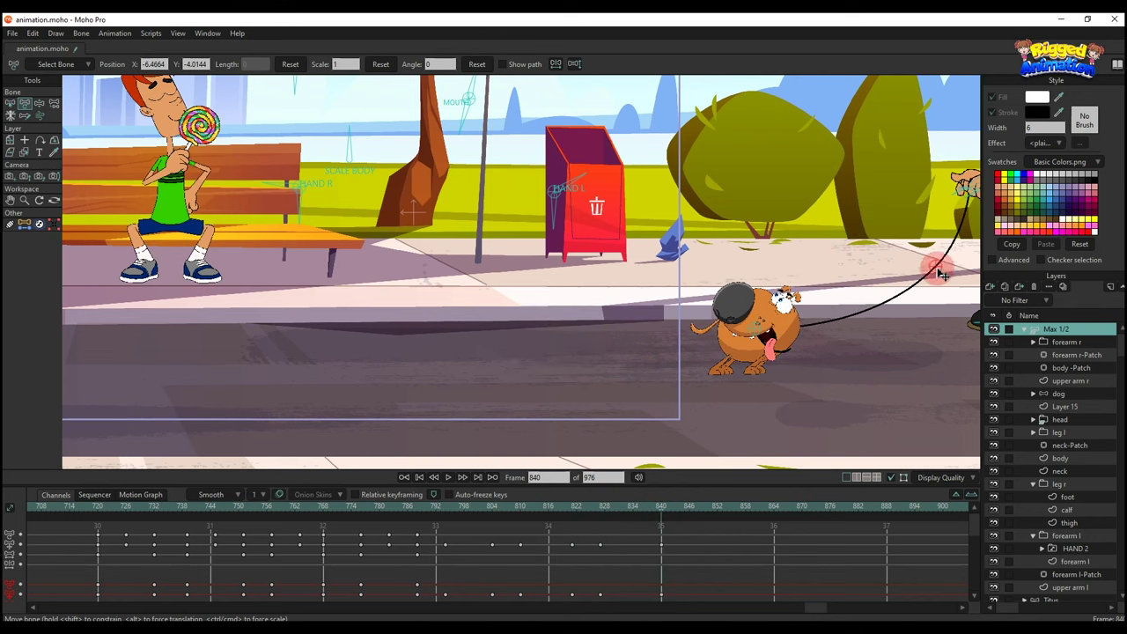
# - Play back the dog being pulled out of the scene on the leash, starting at frame 781
pyautogui.click(387, 509)
pyautogui.moveTo(529, 289); pyautogui.dragTo(795, 349)
pyautogui.scroll(-2, 795, 349)
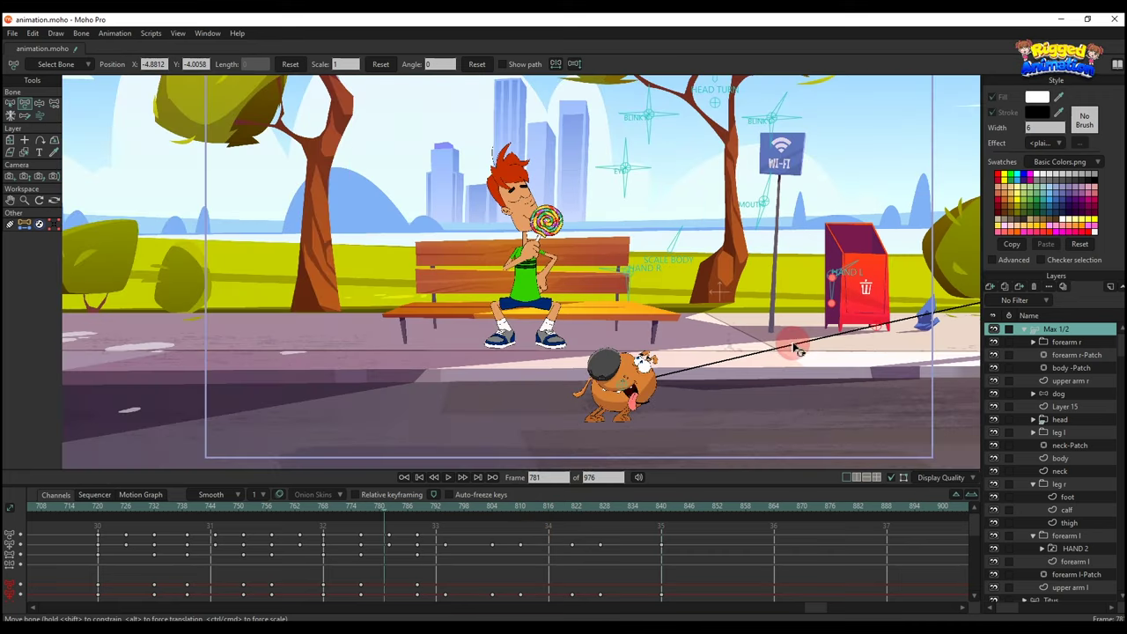
pyautogui.press('space')
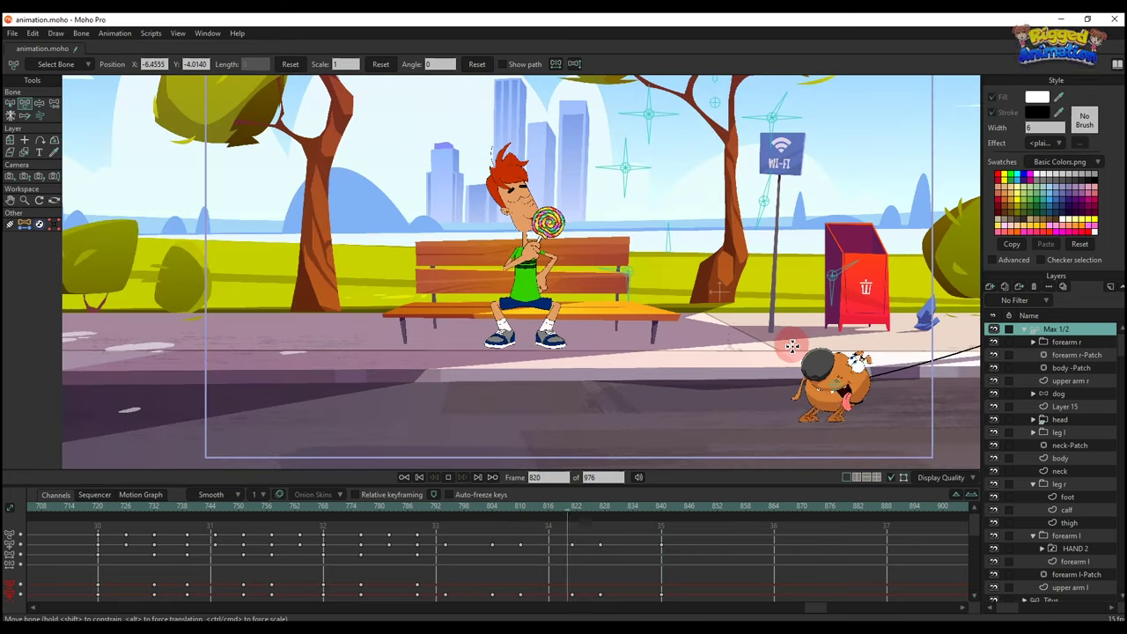
pyautogui.press('space')
# - Collapse the Max 1/2 layer at frame 840 and select the Titus layer
pyautogui.click(664, 508)
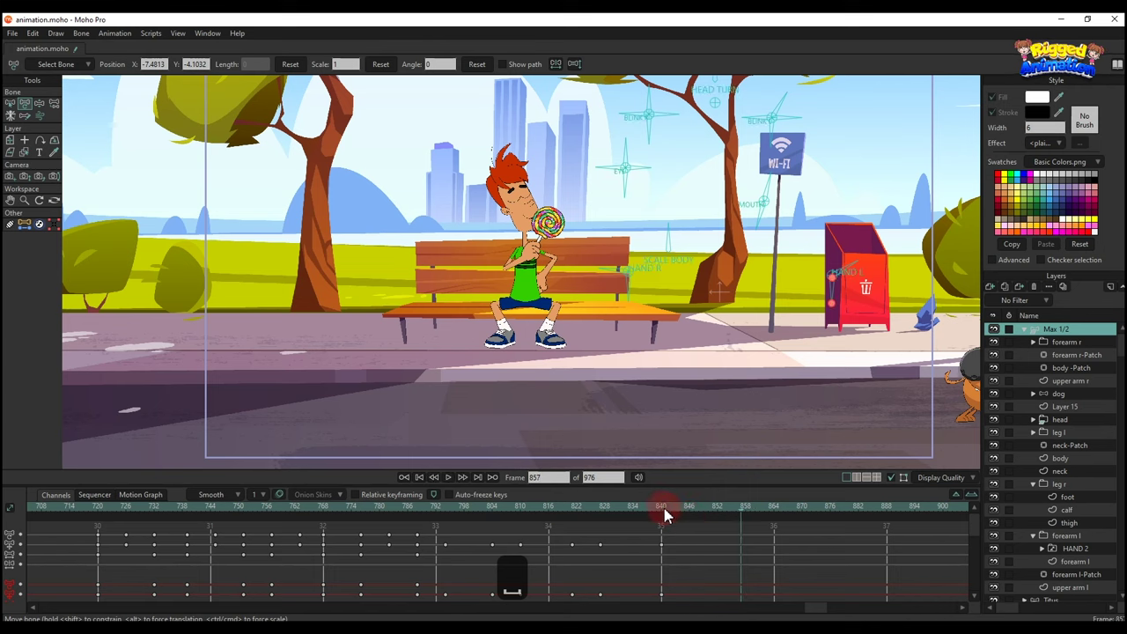
pyautogui.moveTo(694, 343); pyautogui.dragTo(733, 355)
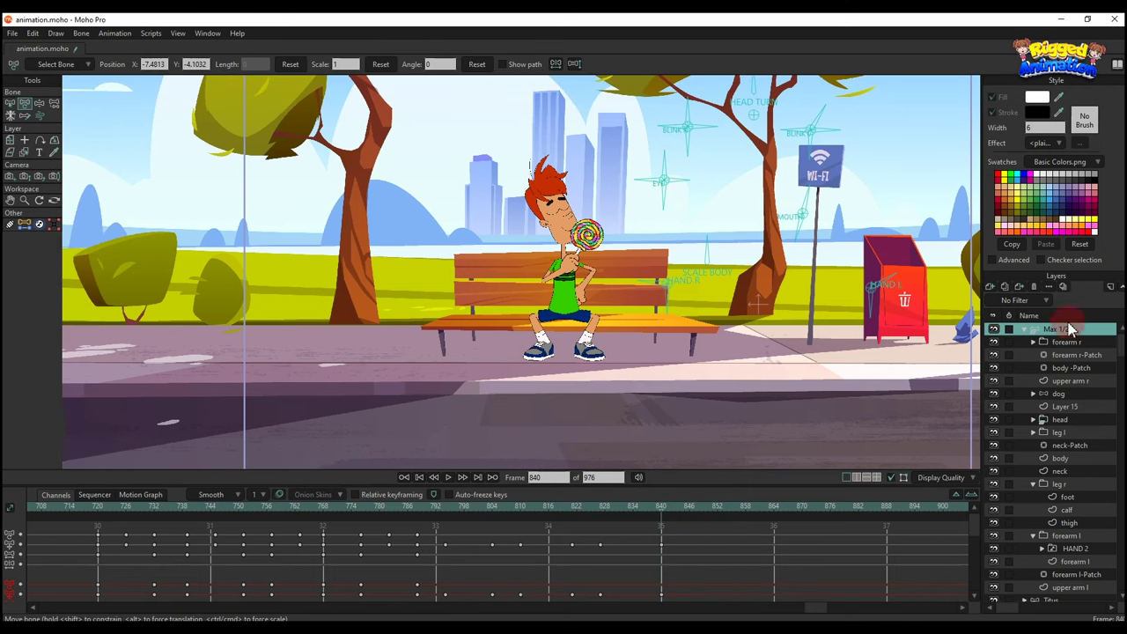
pyautogui.click(1025, 328)
pyautogui.click(1052, 342)
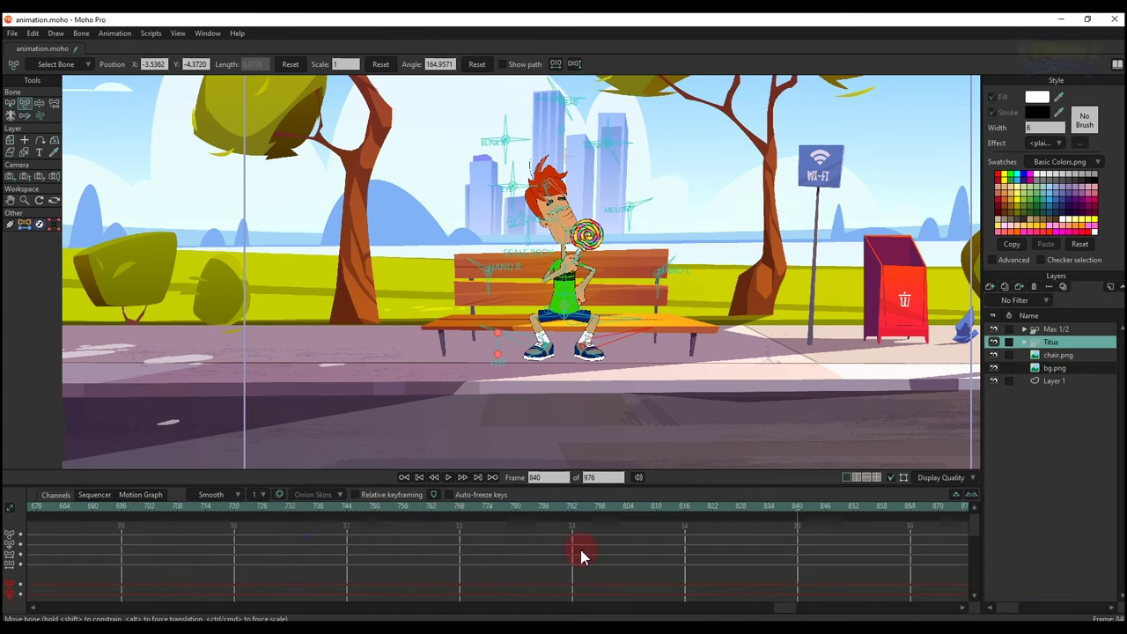
# - Key Titus's blink control at angle 242.5333 on frame 750 and rotate it to 257.3085 at frame 756 to open his eyes
pyautogui.scroll(3, 581, 550)
pyautogui.moveTo(353, 511); pyautogui.dragTo(562, 536)
pyautogui.scroll(3, 638, 176)
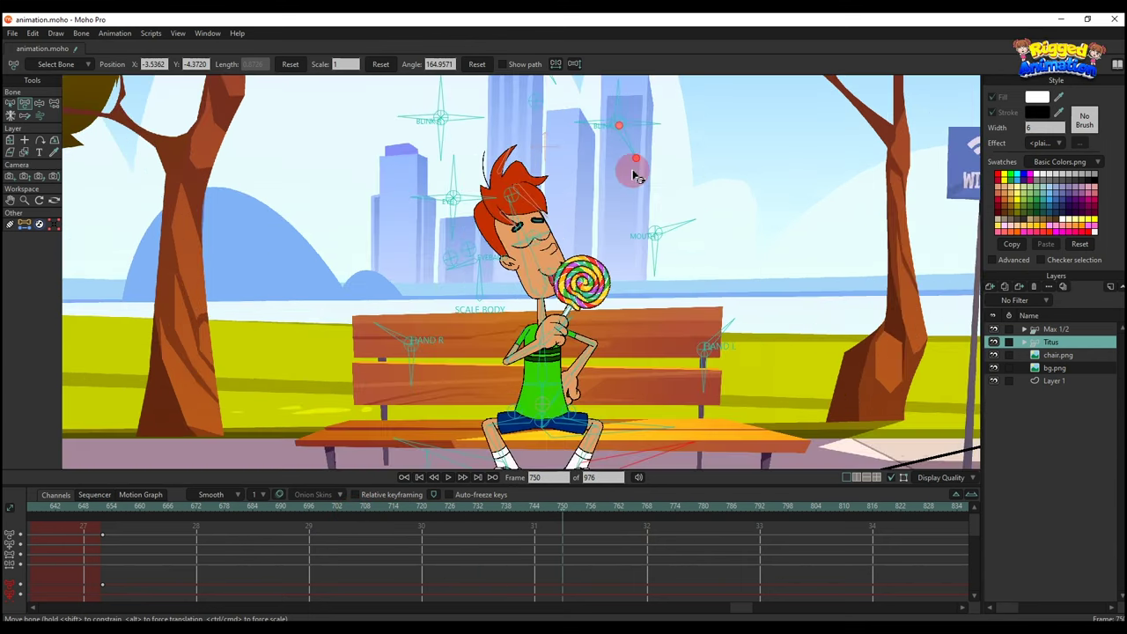
pyautogui.moveTo(632, 170); pyautogui.dragTo(633, 239)
pyautogui.press('t')
pyautogui.click(628, 213)
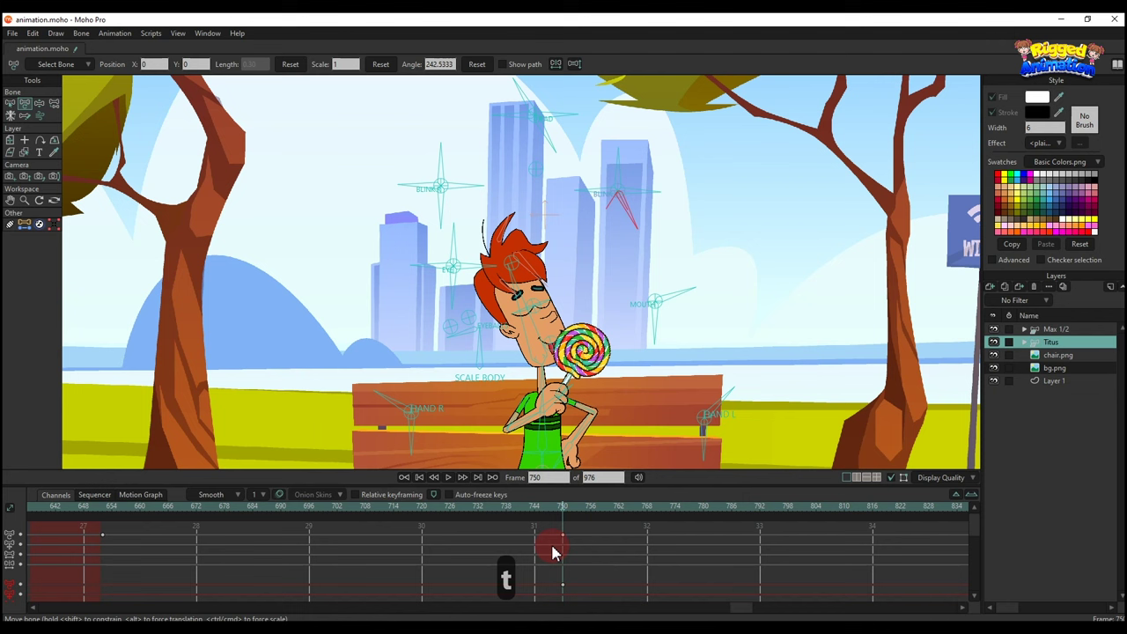
pyautogui.click(590, 513)
pyautogui.press('t')
pyautogui.moveTo(629, 226)
pyautogui.mouseDown()
pyautogui.moveTo(617, 221)
pyautogui.moveTo(624, 229)
pyautogui.mouseUp()
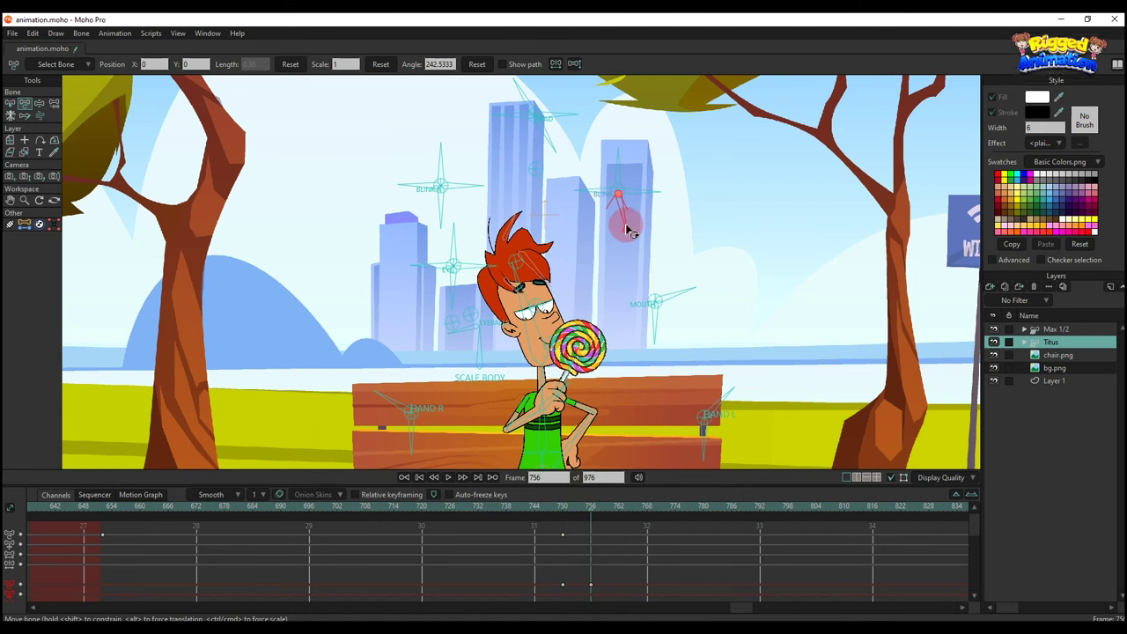
# - Play back Titus opening his eyes from around frame 750
pyautogui.scroll(2, 589, 354)
pyautogui.scroll(-4, 589, 354)
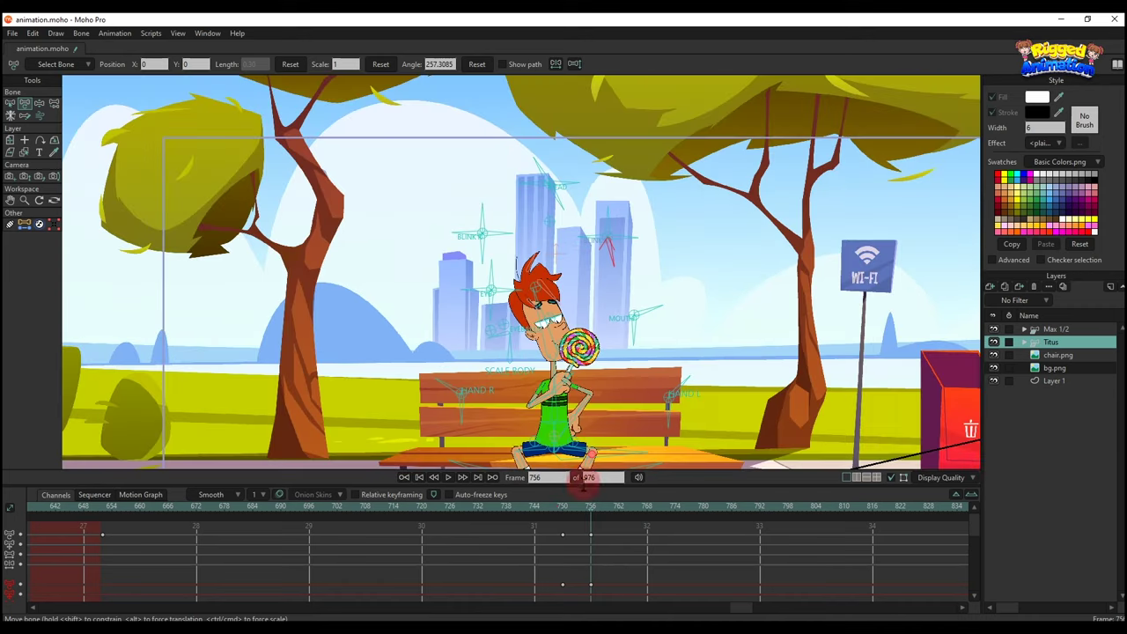
pyautogui.click(566, 514)
pyautogui.scroll(-3, 638, 377)
pyautogui.moveTo(642, 409); pyautogui.dragTo(648, 358)
pyautogui.press('space')
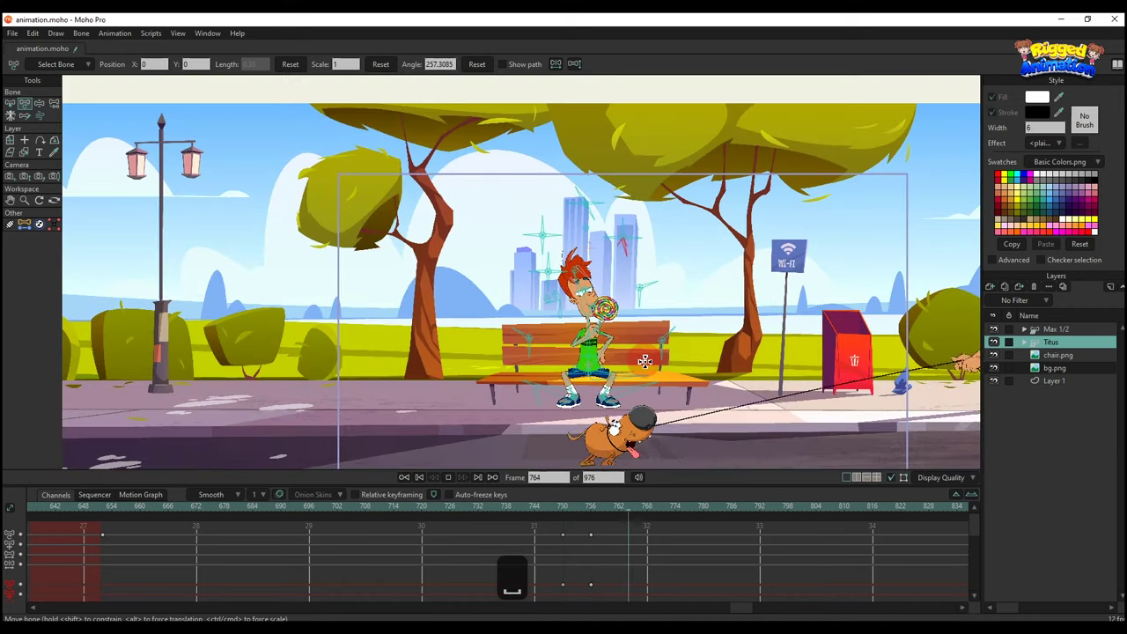
# - Key Titus's EYEBALLS control at X -0.0201, Y 0.4165 on frame 756 and shift it slightly at frame 762
pyautogui.moveTo(592, 508); pyautogui.dragTo(614, 507)
pyautogui.scroll(3, 585, 324)
pyautogui.click(592, 508)
pyautogui.scroll(3, 585, 264)
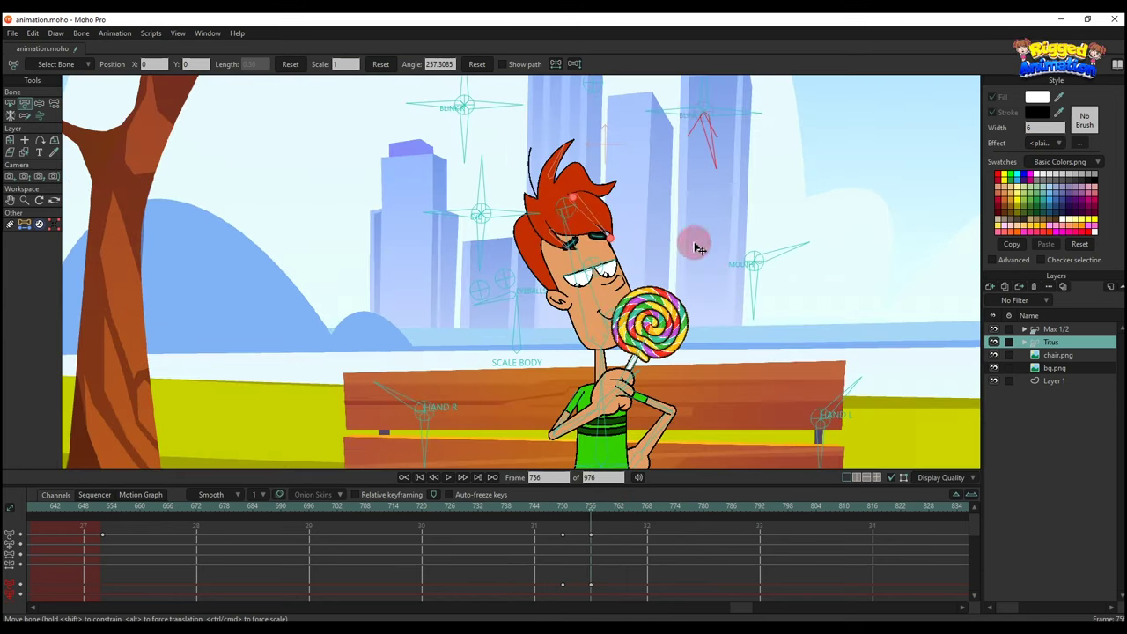
pyautogui.scroll(1, 533, 227)
pyautogui.click(514, 314)
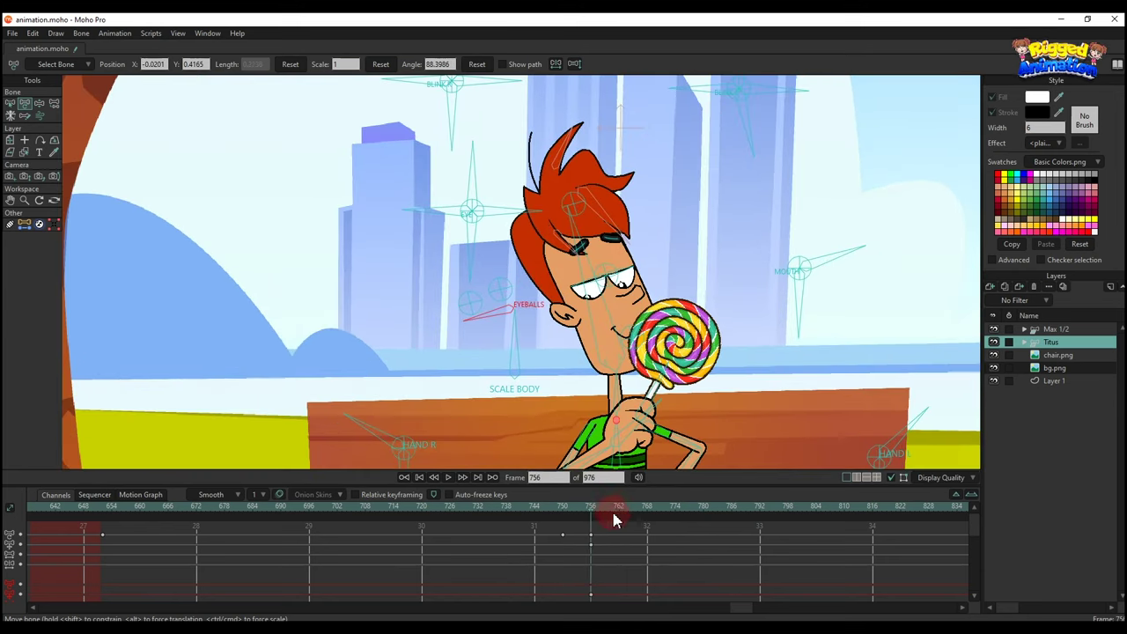
pyautogui.moveTo(513, 313); pyautogui.dragTo(510, 321)
pyautogui.click(514, 314)
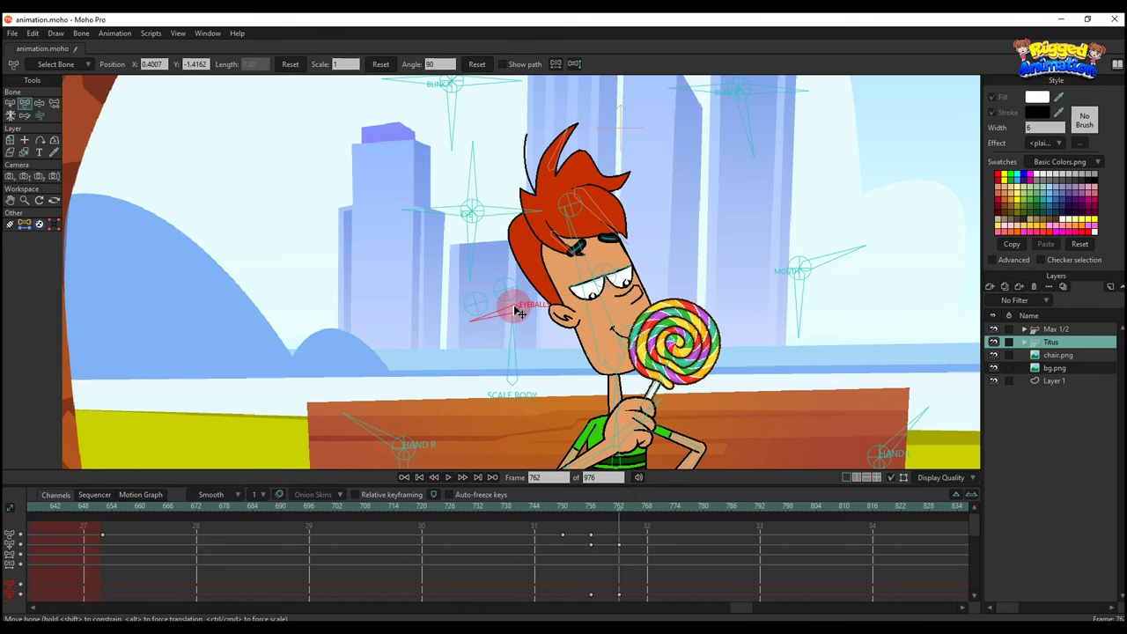
# - Play back Titus's blink and eyeball movement from frame 755
pyautogui.scroll(-2, 578, 321)
pyautogui.click(588, 513)
pyautogui.scroll(-2, 653, 371)
pyautogui.moveTo(654, 374); pyautogui.dragTo(640, 310)
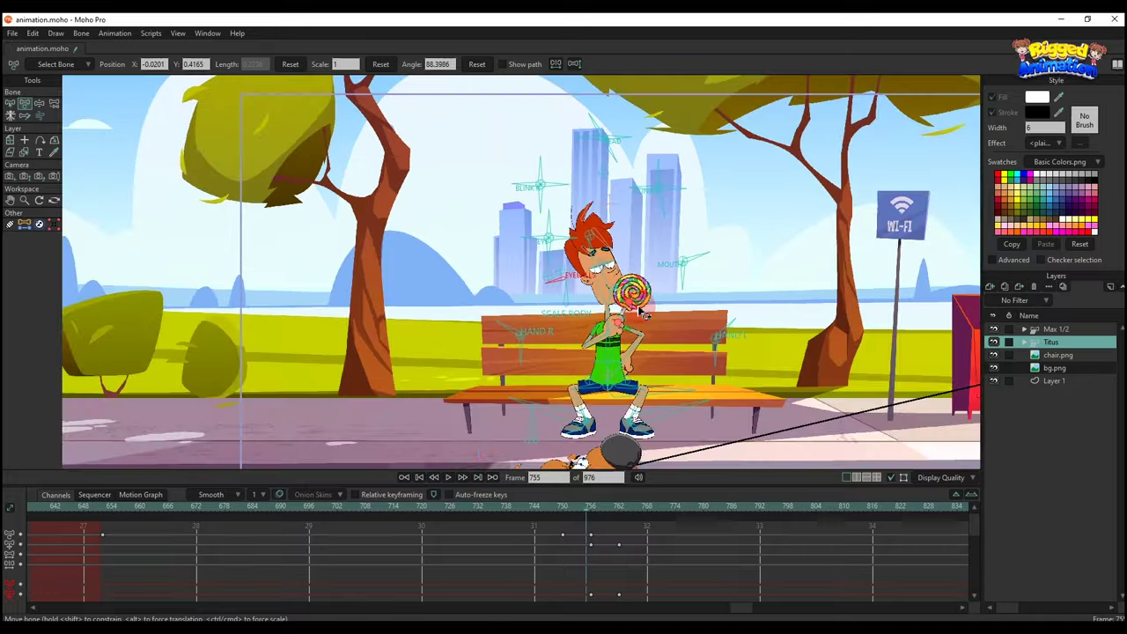
pyautogui.press('space')
# - Key Titus's HEAD control at angle 60.5973 on frame 788 and rotate it at frame 789 to turn his head
pyautogui.click(747, 517)
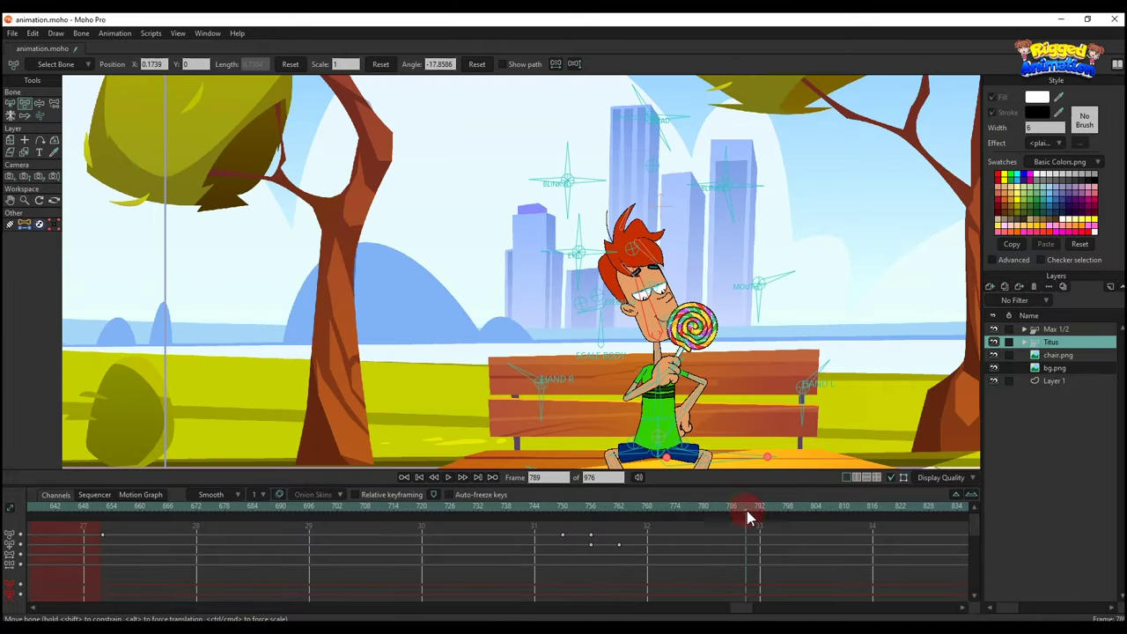
pyautogui.click(744, 515)
pyautogui.click(665, 136)
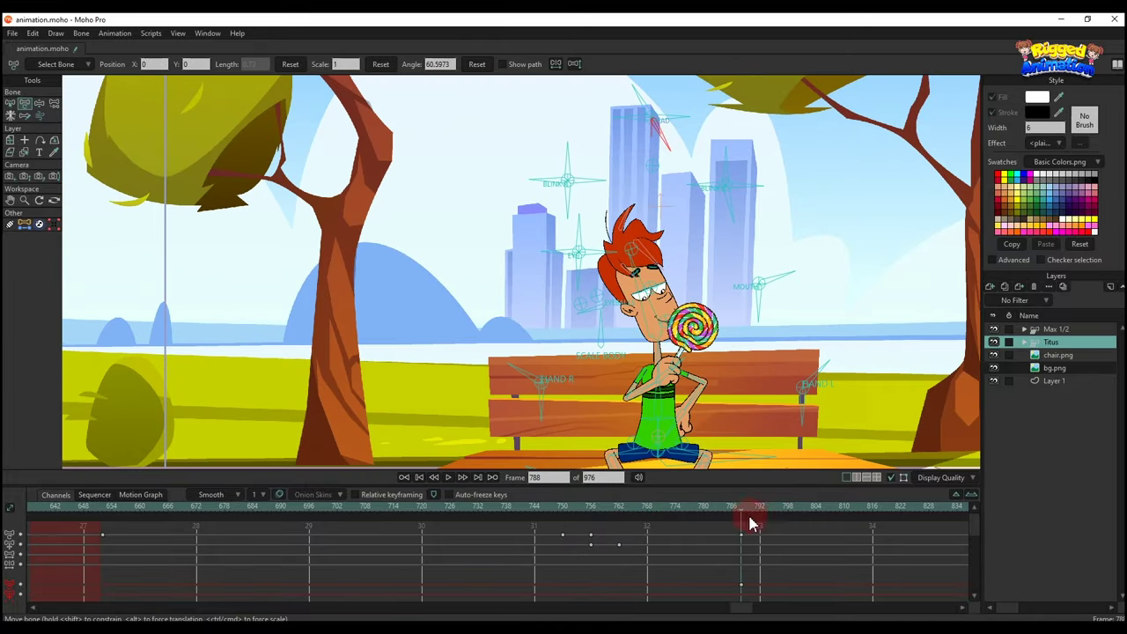
pyautogui.click(747, 517)
pyautogui.moveTo(675, 143); pyautogui.dragTo(622, 142)
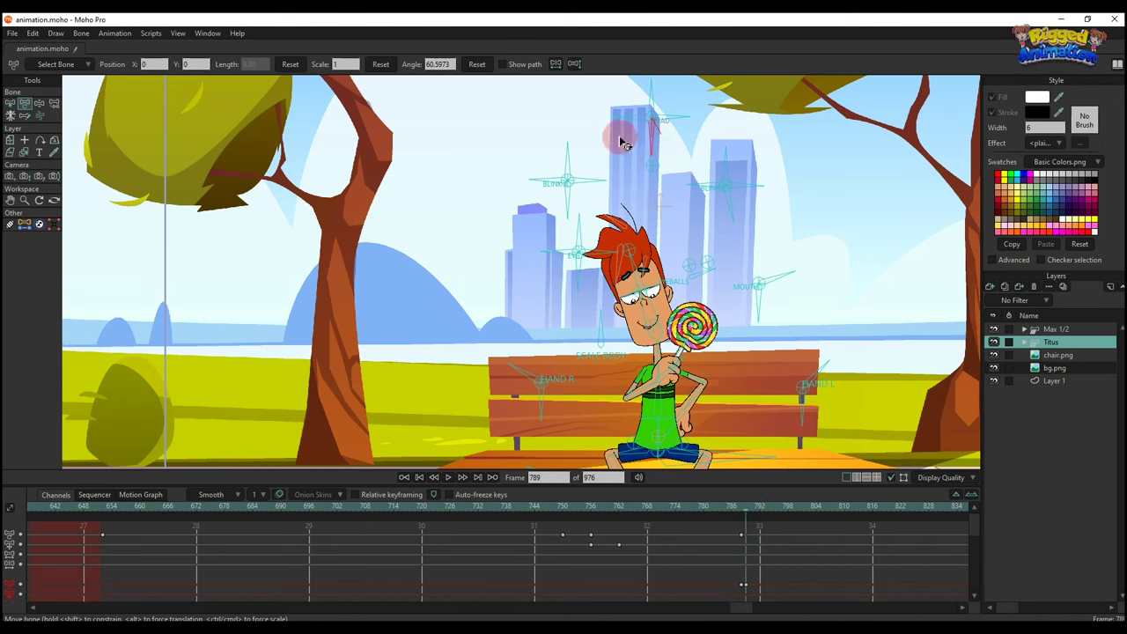
# - Move the head-turn key from frame 789 to frame 793 and rotate the lollipop arm's forearm to -156.9045 there
pyautogui.scroll(4, 652, 291)
pyautogui.moveTo(653, 292); pyautogui.dragTo(676, 308)
pyautogui.scroll(-5, 675, 336)
pyautogui.moveTo(750, 533)
pyautogui.mouseDown()
pyautogui.moveTo(765, 540)
pyautogui.moveTo(743, 516)
pyautogui.moveTo(773, 525)
pyautogui.moveTo(765, 521)
pyautogui.mouseUp()
pyautogui.scroll(3, 646, 428)
pyautogui.moveTo(631, 431); pyautogui.dragTo(630, 428)
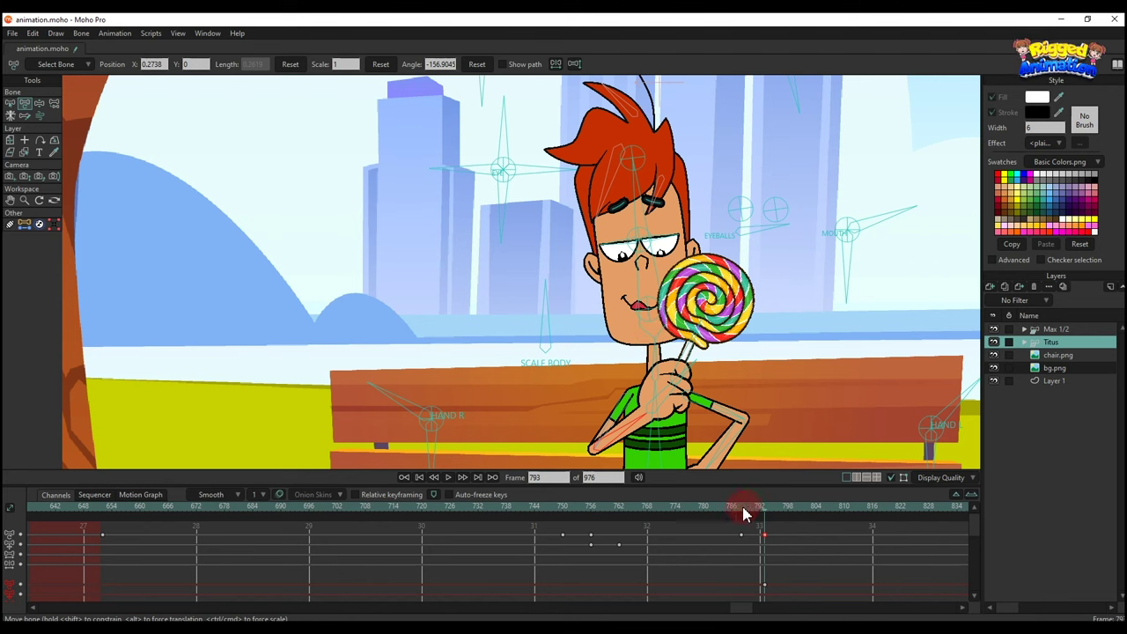
# - Place Titus's mouth bone at X 0.1216, Y -0.0713 on frame 790 and flip it horizontally at frame 791
pyautogui.moveTo(744, 515)
pyautogui.mouseDown()
pyautogui.moveTo(770, 516)
pyautogui.moveTo(751, 526)
pyautogui.mouseUp()
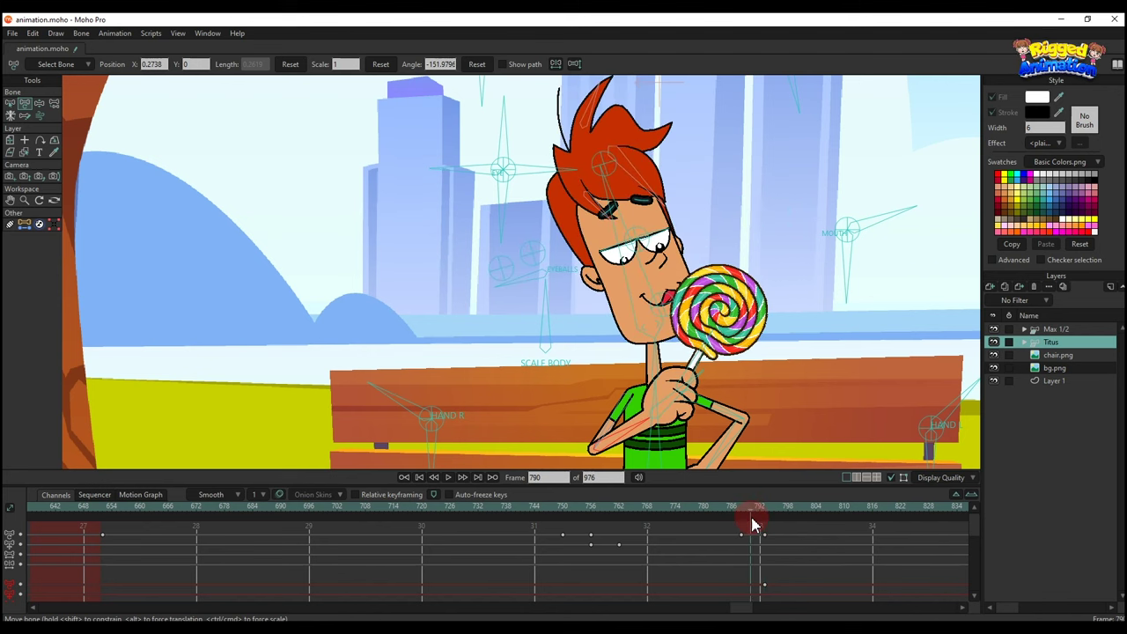
pyautogui.scroll(2, 675, 312)
pyautogui.moveTo(664, 295); pyautogui.dragTo(660, 298)
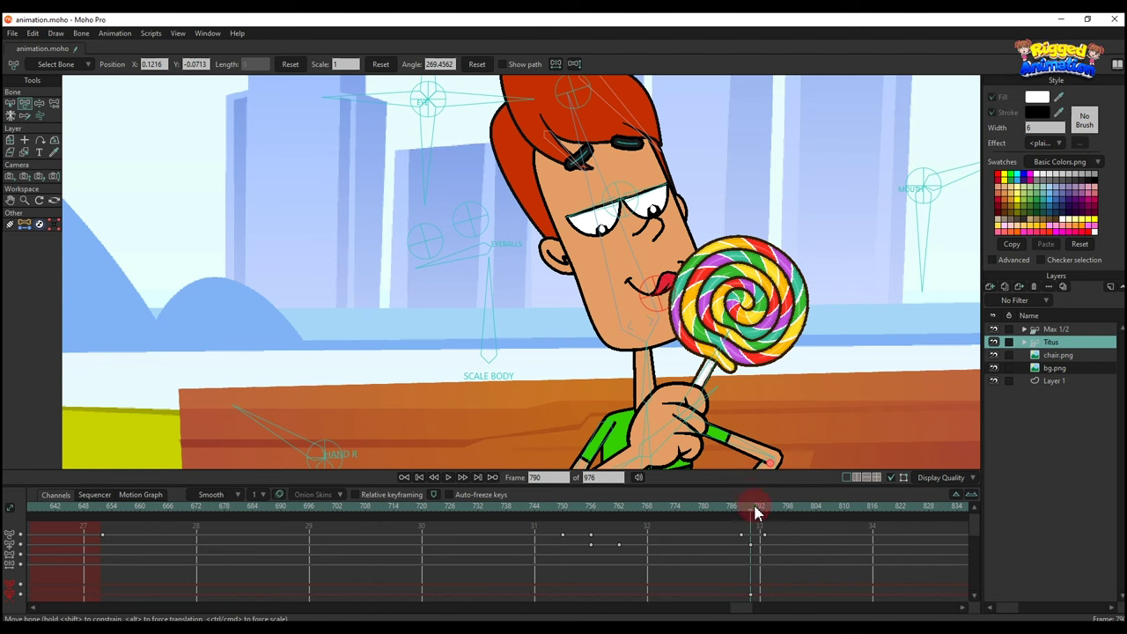
pyautogui.click(755, 512)
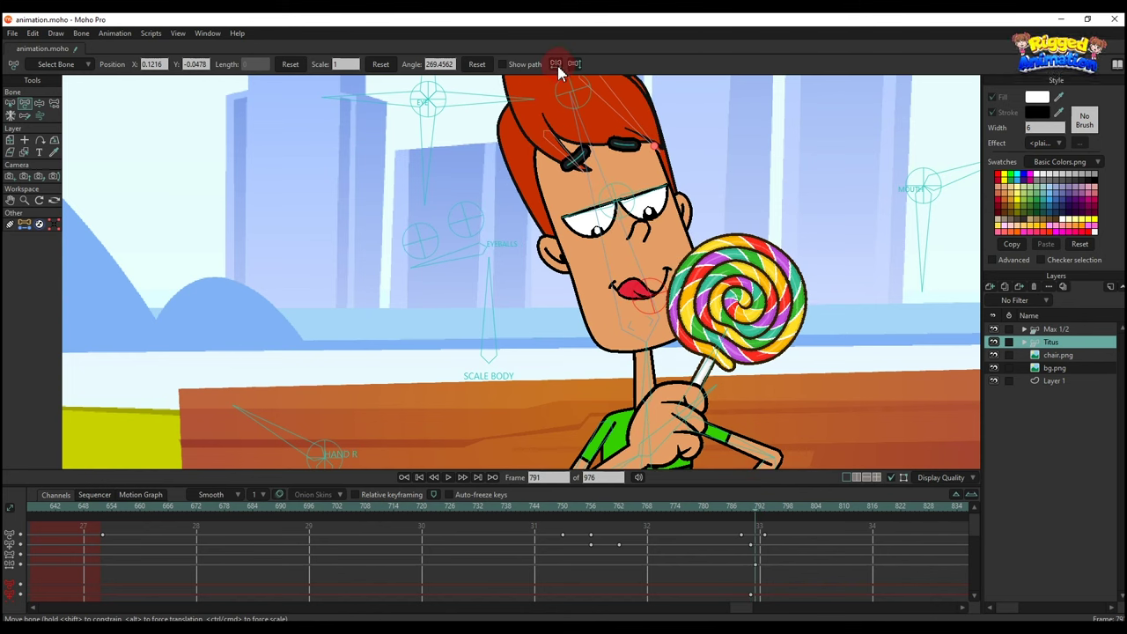
# - Move the mouth bone's position and flip keys to frame 793 and play back the head turn
pyautogui.press('space')
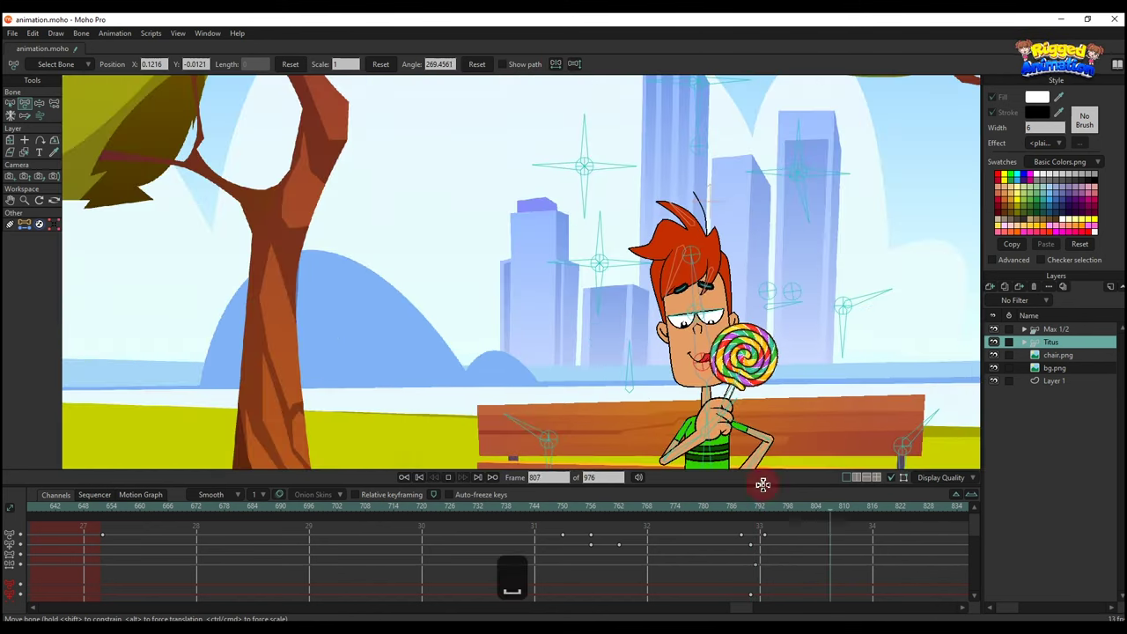
pyautogui.click(765, 515)
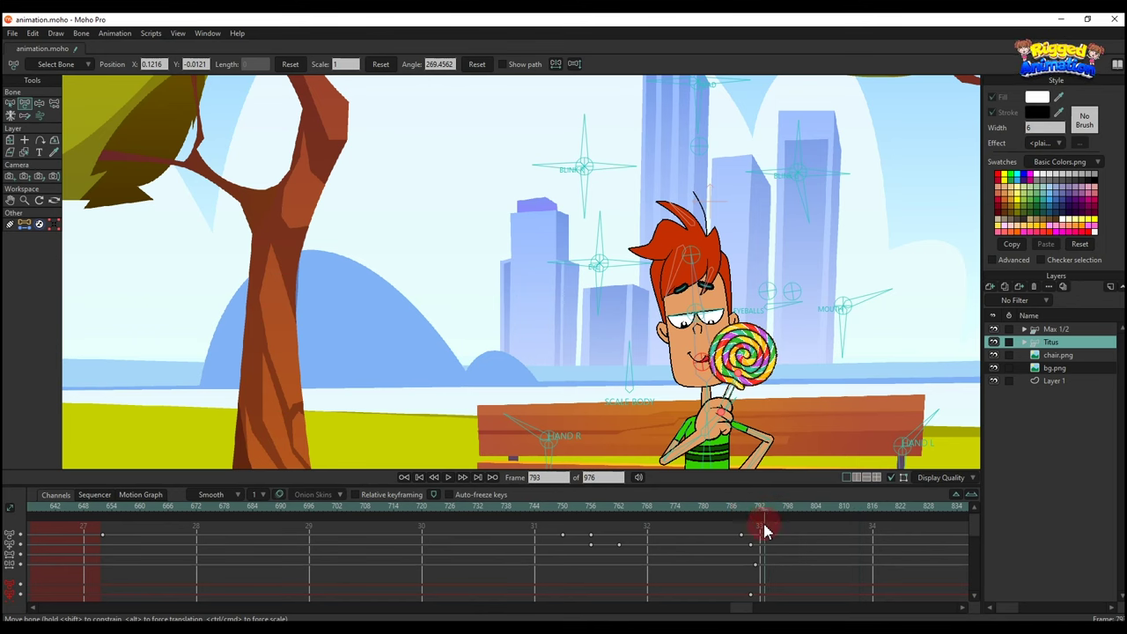
pyautogui.moveTo(753, 545); pyautogui.dragTo(764, 546)
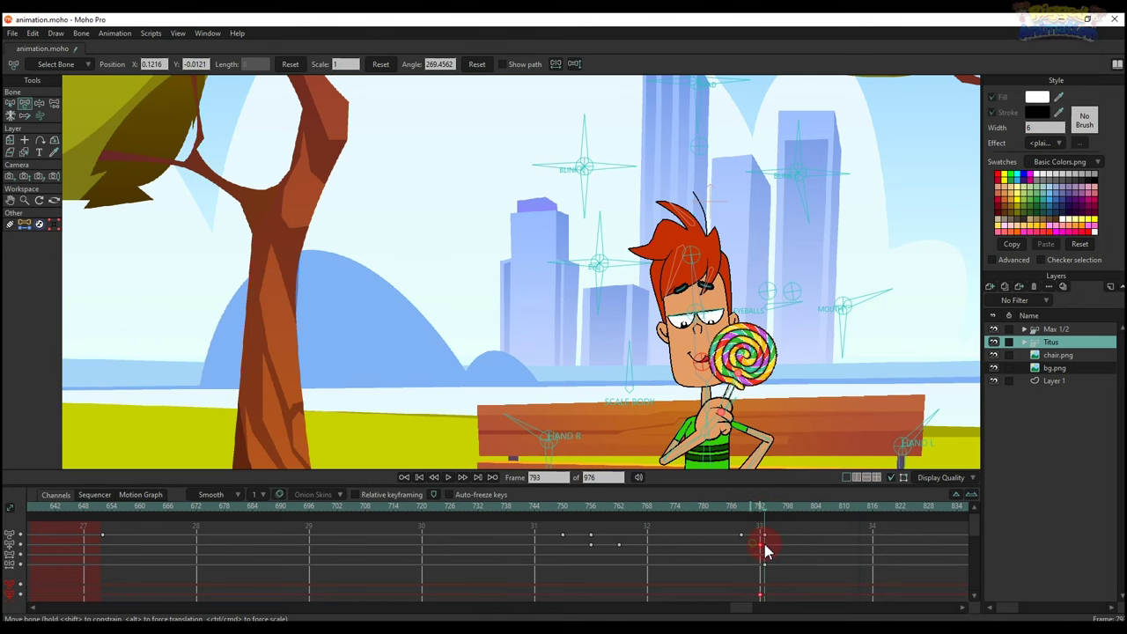
pyautogui.press('space')
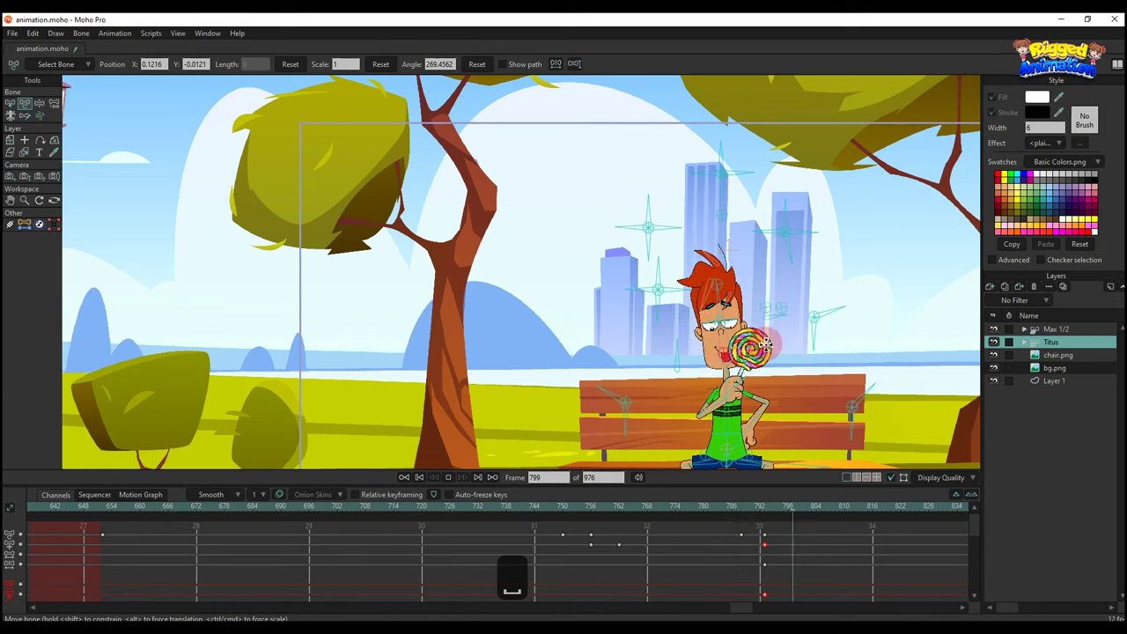
pyautogui.press('space')
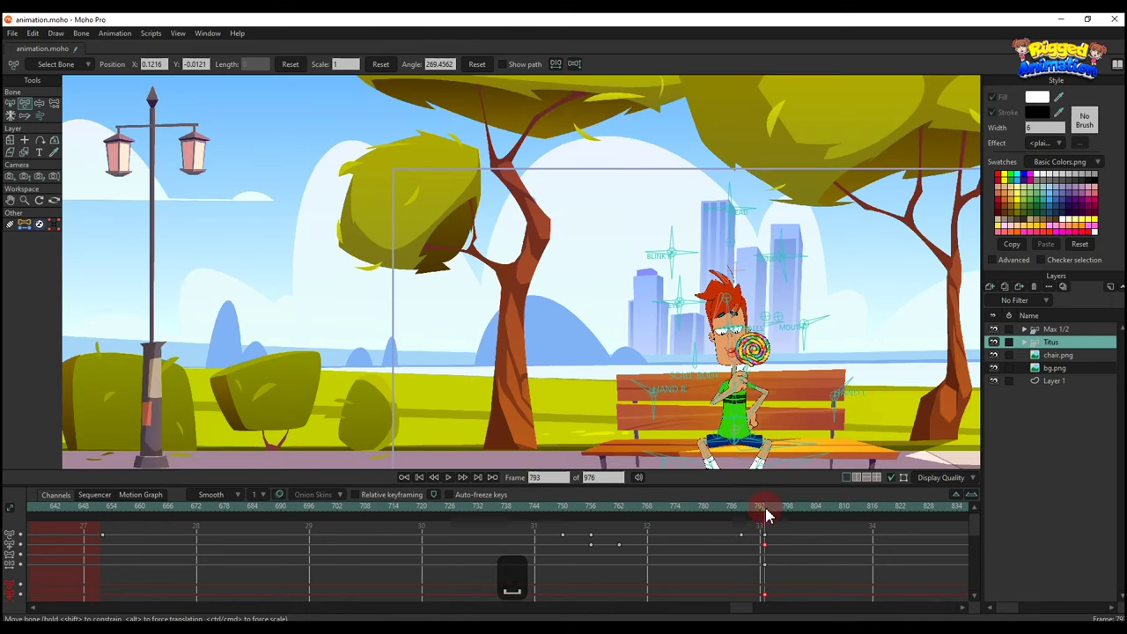
# - Move Titus's EYEBALLS control to X -0.0149, Y 0.4175 at frame 793 and play back the head turn from frame 786
pyautogui.scroll(7, 745, 333)
pyautogui.moveTo(818, 310); pyautogui.dragTo(830, 308)
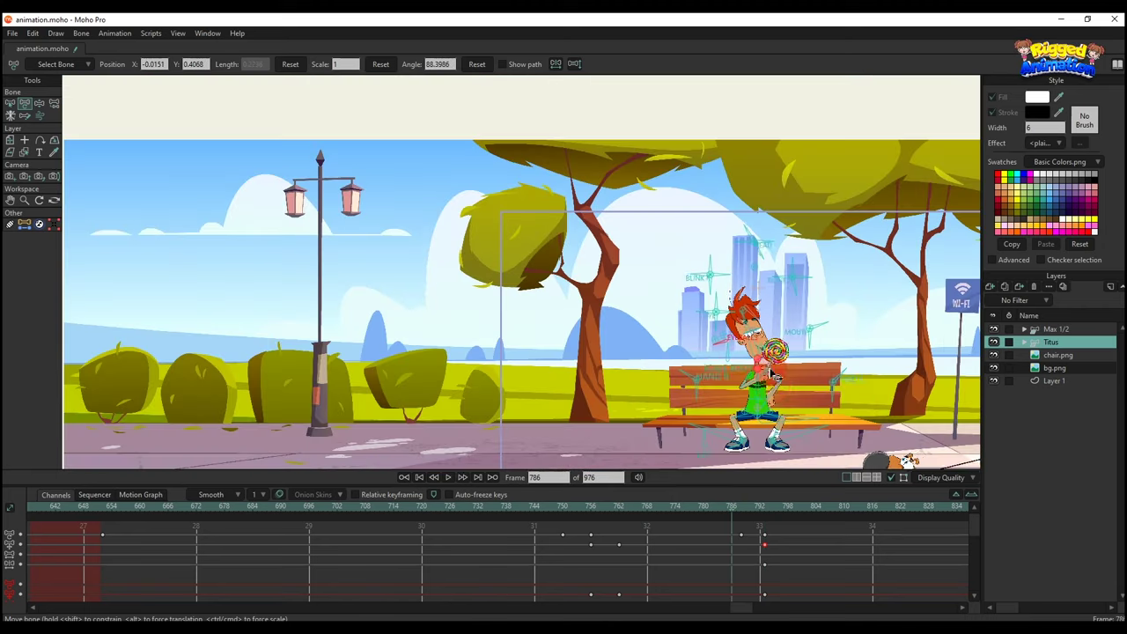
pyautogui.press('space')
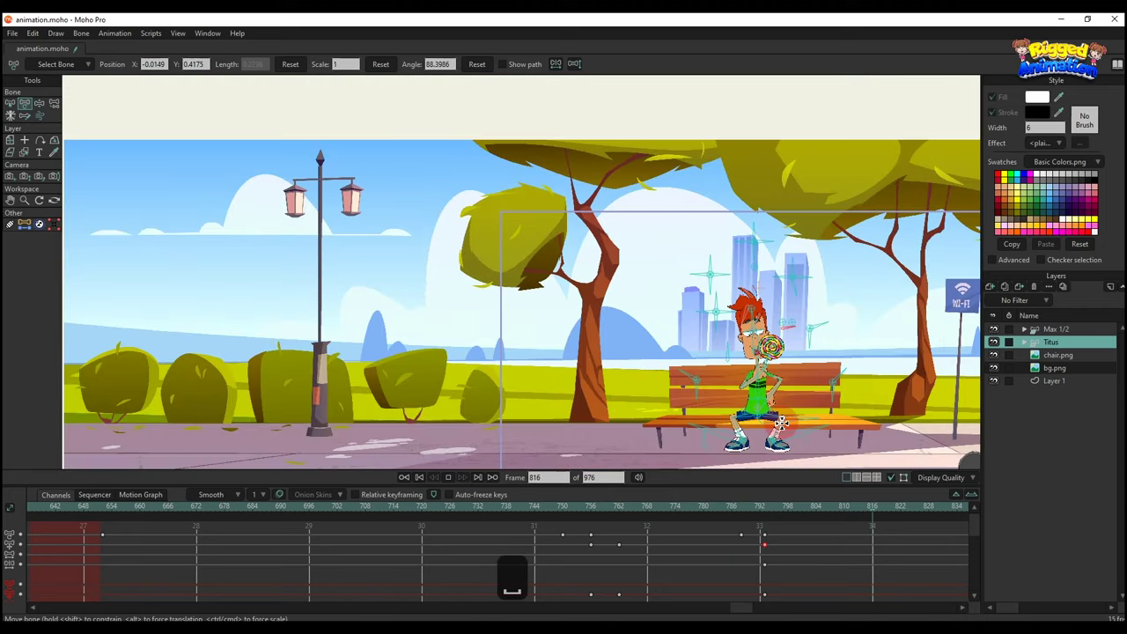
# - At frame 797, tilt Titus's head bone to an angle of -9.2944 and rotate his lollipop hand slightly
pyautogui.moveTo(765, 509); pyautogui.dragTo(784, 523)
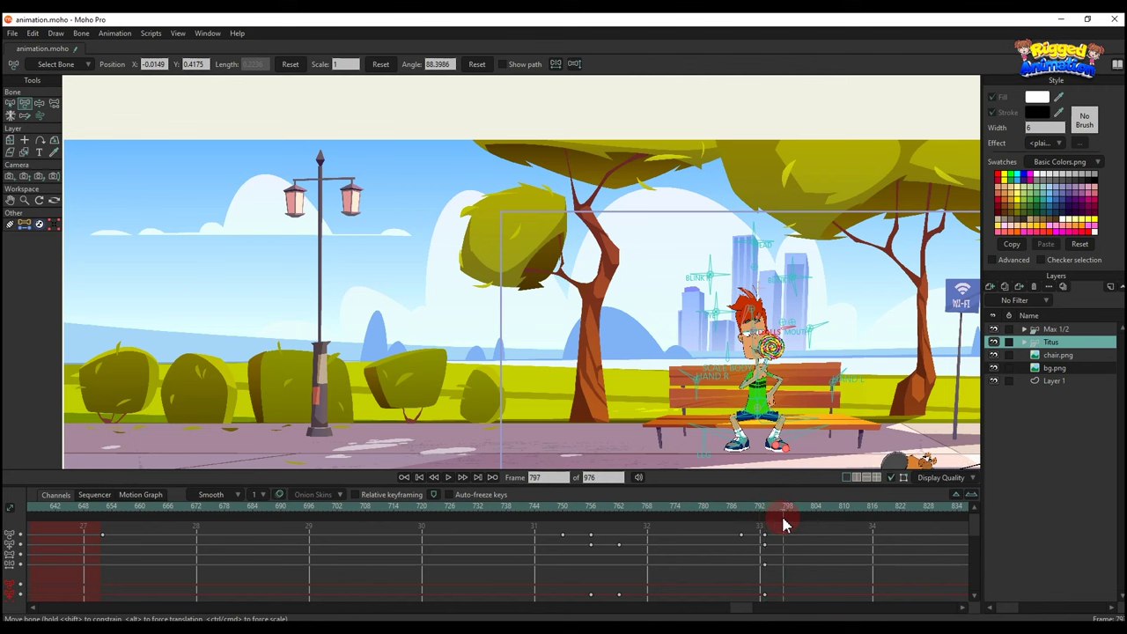
pyautogui.scroll(6, 758, 328)
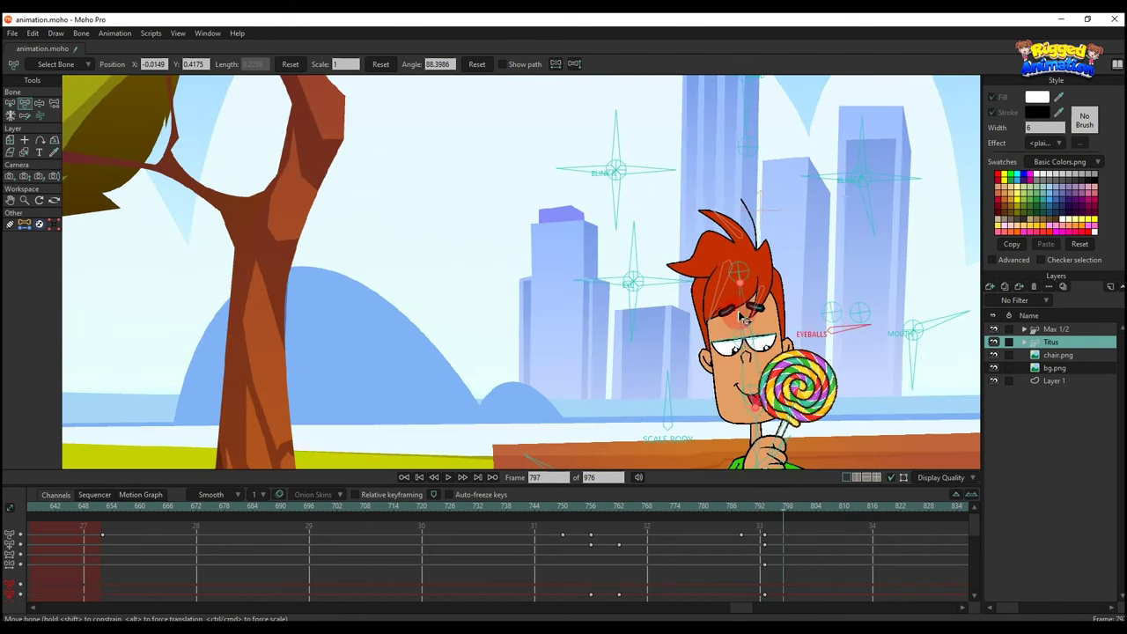
pyautogui.moveTo(745, 322); pyautogui.dragTo(736, 317)
pyautogui.moveTo(762, 431); pyautogui.dragTo(740, 324)
pyautogui.click(757, 346)
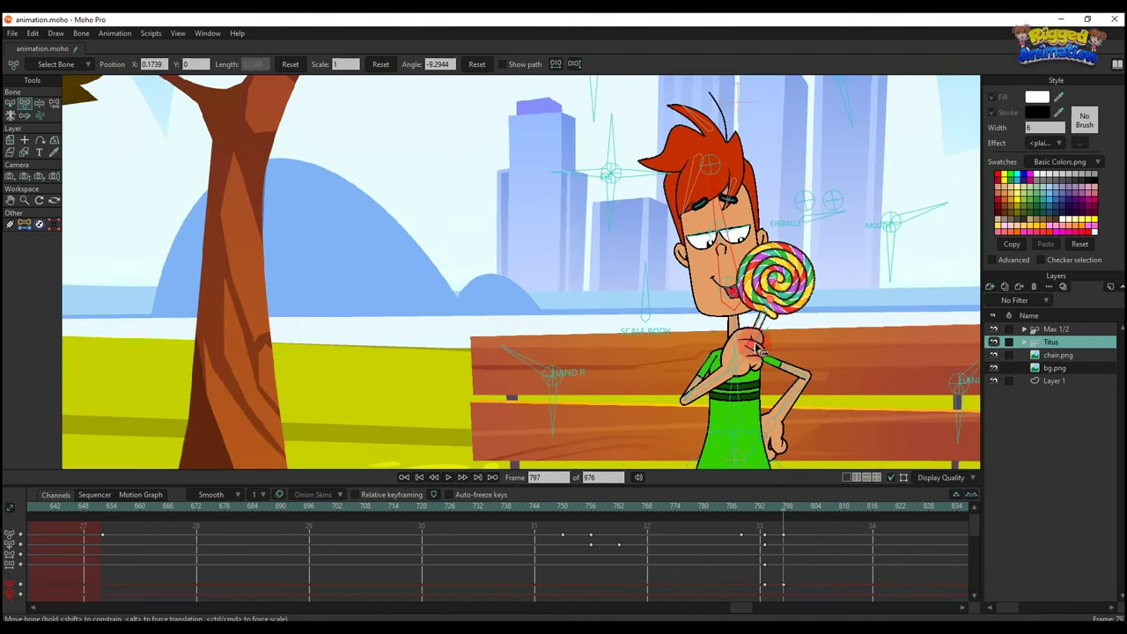
pyautogui.moveTo(743, 365); pyautogui.dragTo(744, 364)
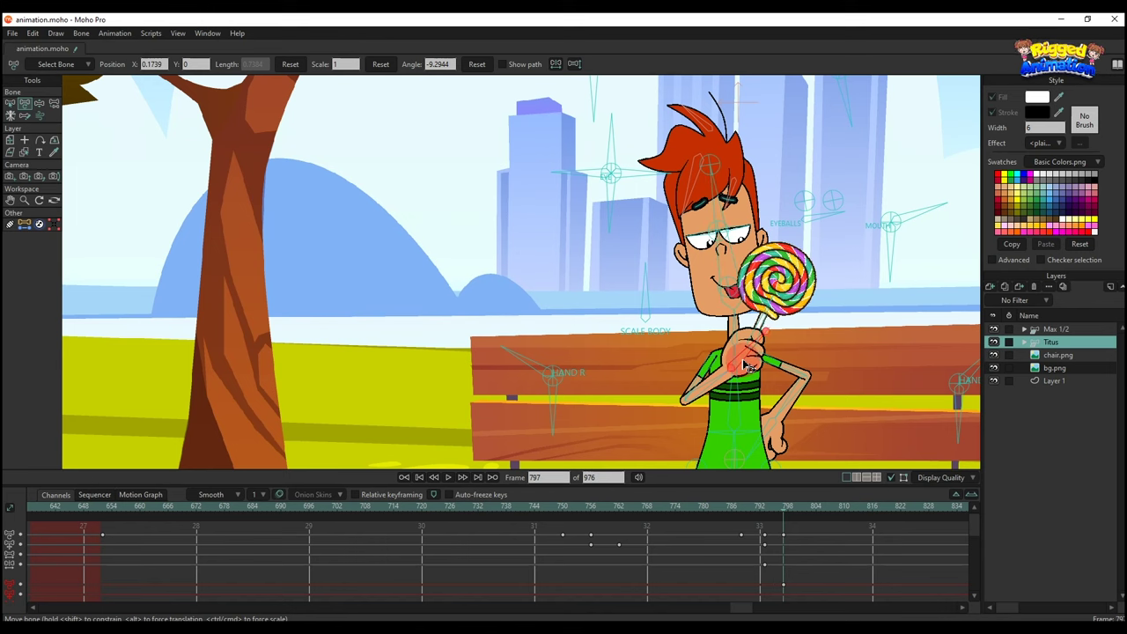
# - Freeze Titus's pose at frame 793 and rotate the lollipop hand bone to -10.7510 at frame 797
pyautogui.click(764, 506)
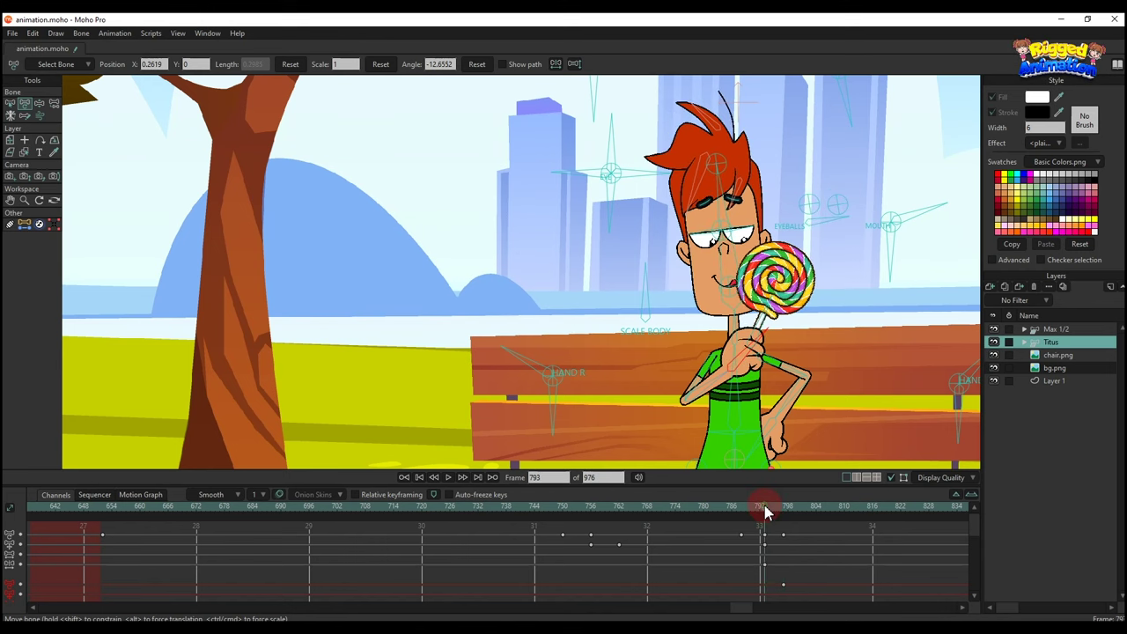
pyautogui.hotkey('ctrl', 'f')
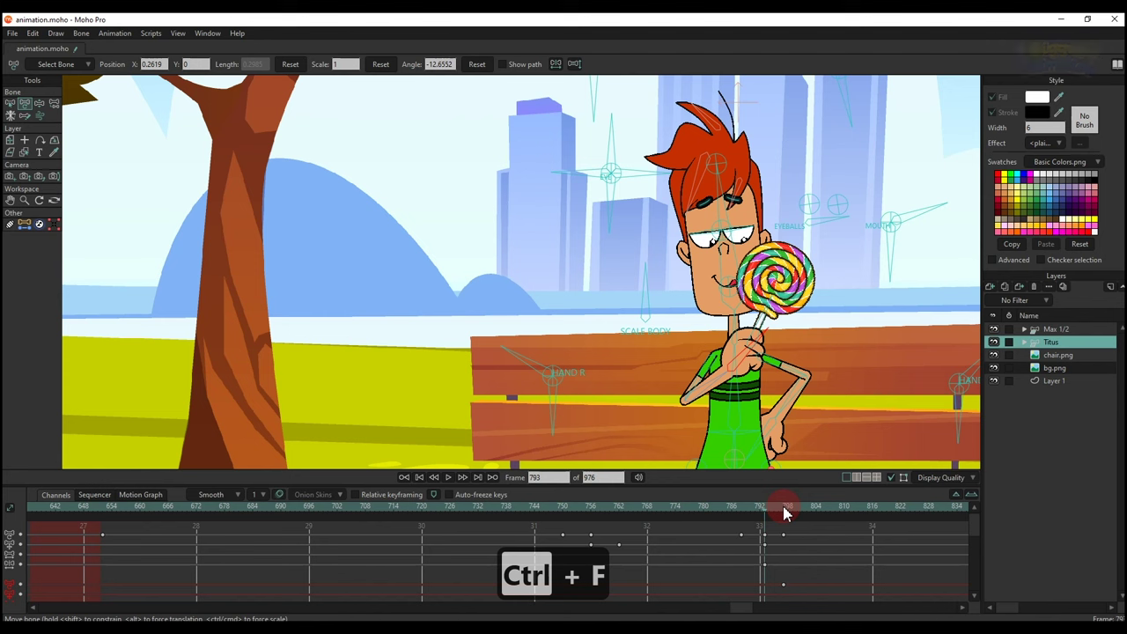
pyautogui.click(784, 508)
pyautogui.moveTo(776, 509); pyautogui.dragTo(788, 515)
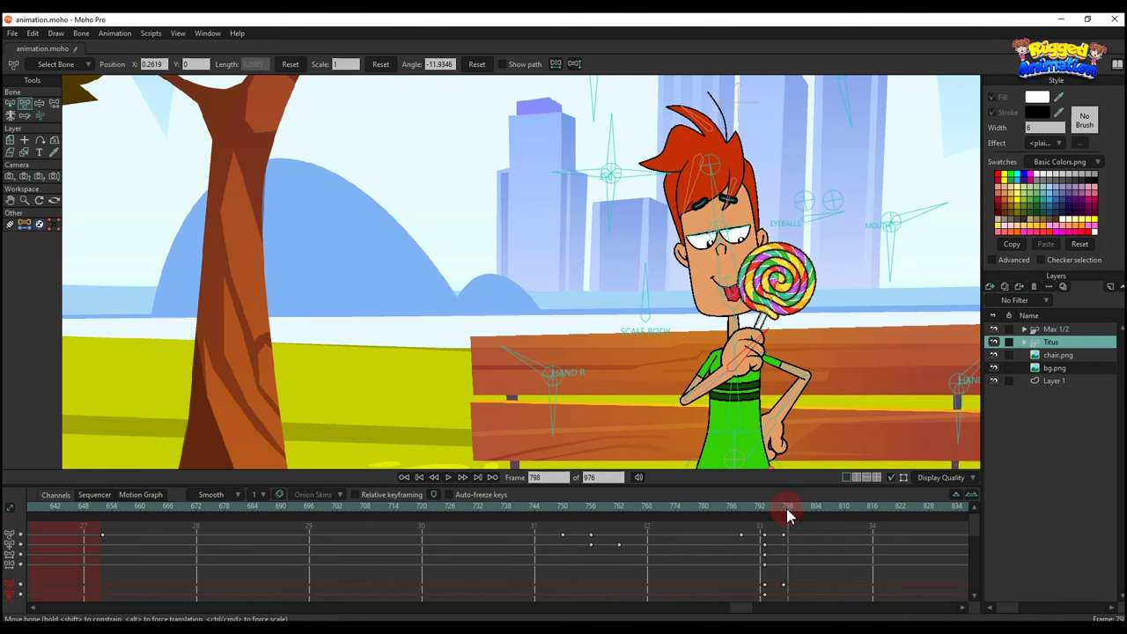
pyautogui.scroll(3, 750, 359)
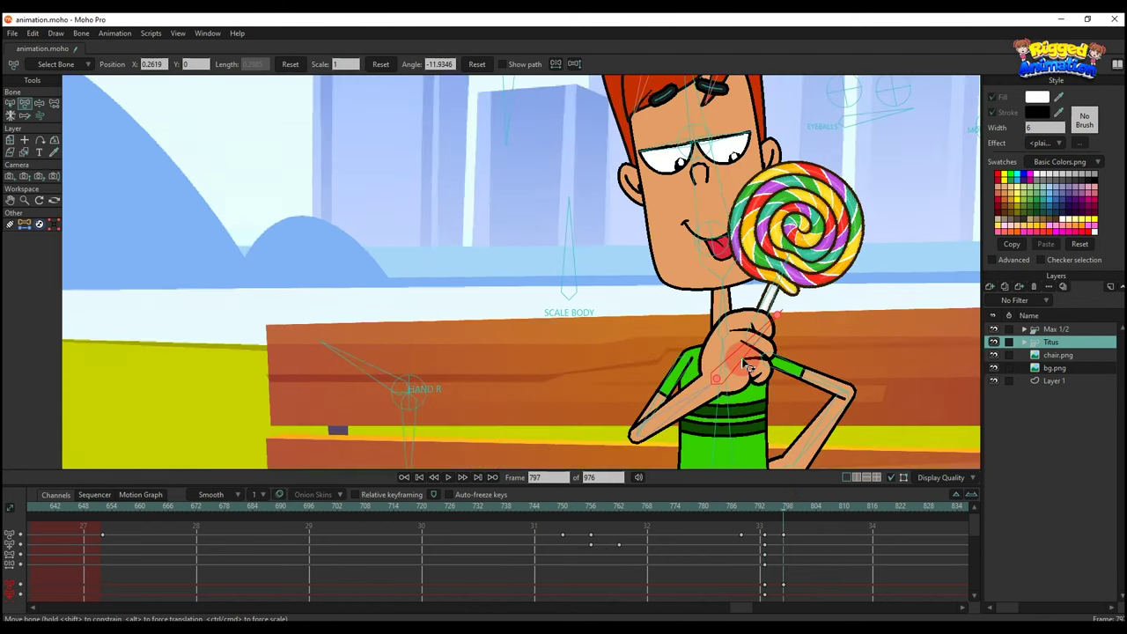
pyautogui.moveTo(747, 361); pyautogui.dragTo(746, 359)
# - Freeze the full pose at frame 793, copy its keys to frame 801 and scrub through the lick
pyautogui.moveTo(768, 512)
pyautogui.mouseDown()
pyautogui.moveTo(787, 516)
pyautogui.moveTo(761, 513)
pyautogui.mouseUp()
pyautogui.hotkey('ctrl', 'f')
pyautogui.scroll(-2, 775, 557)
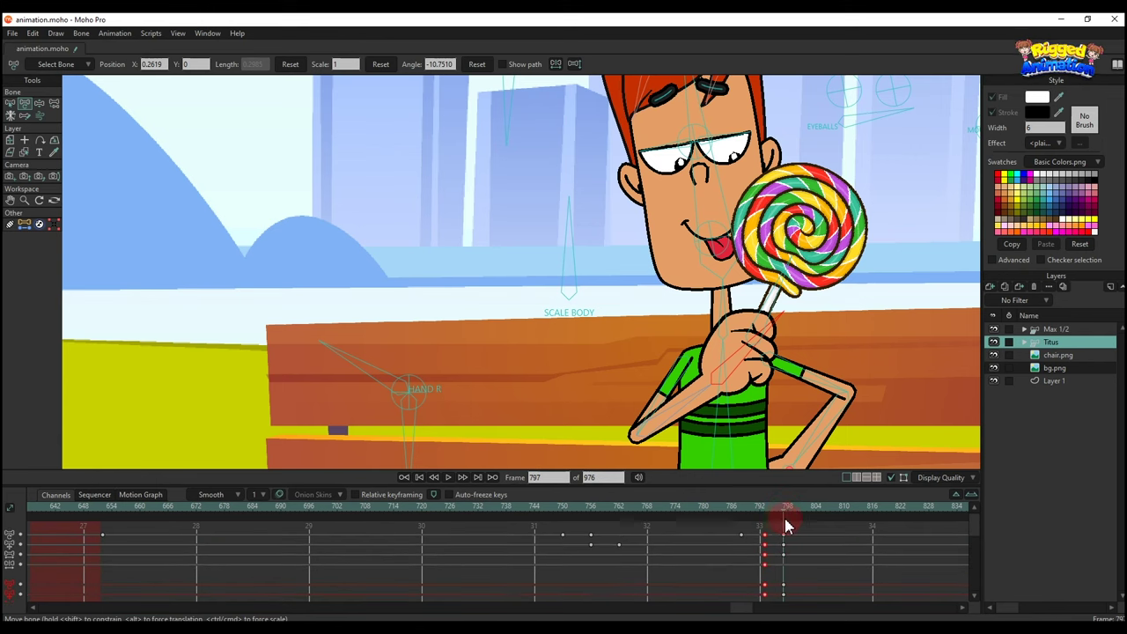
pyautogui.hotkey('ctrl', 'c')
pyautogui.click(804, 516)
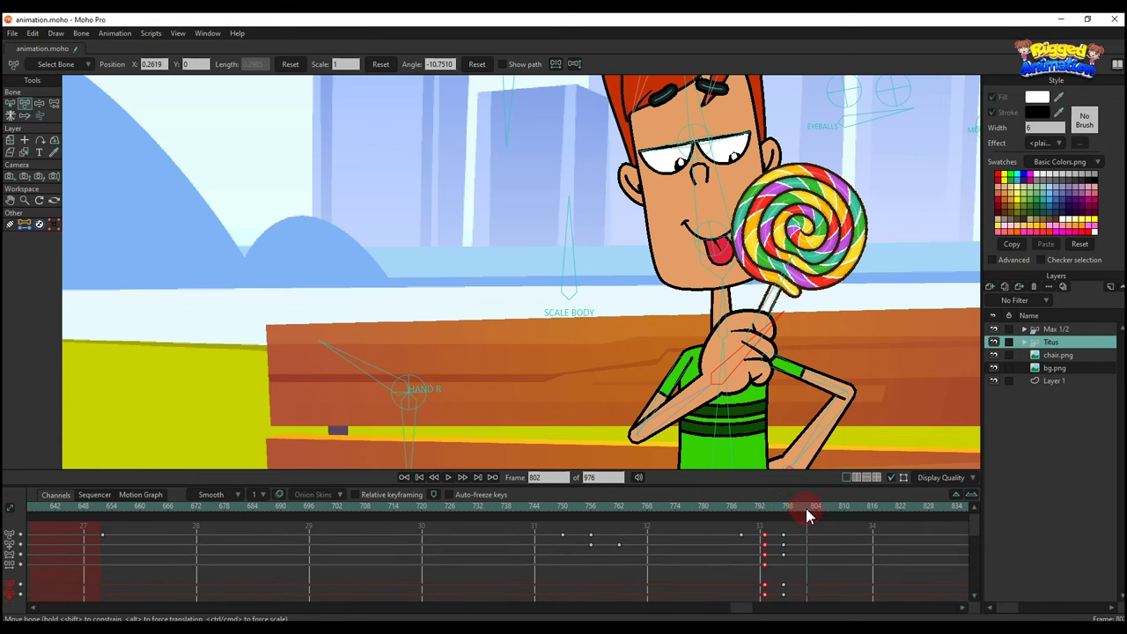
pyautogui.hotkey('ctrl', 'v')
pyautogui.click(782, 515)
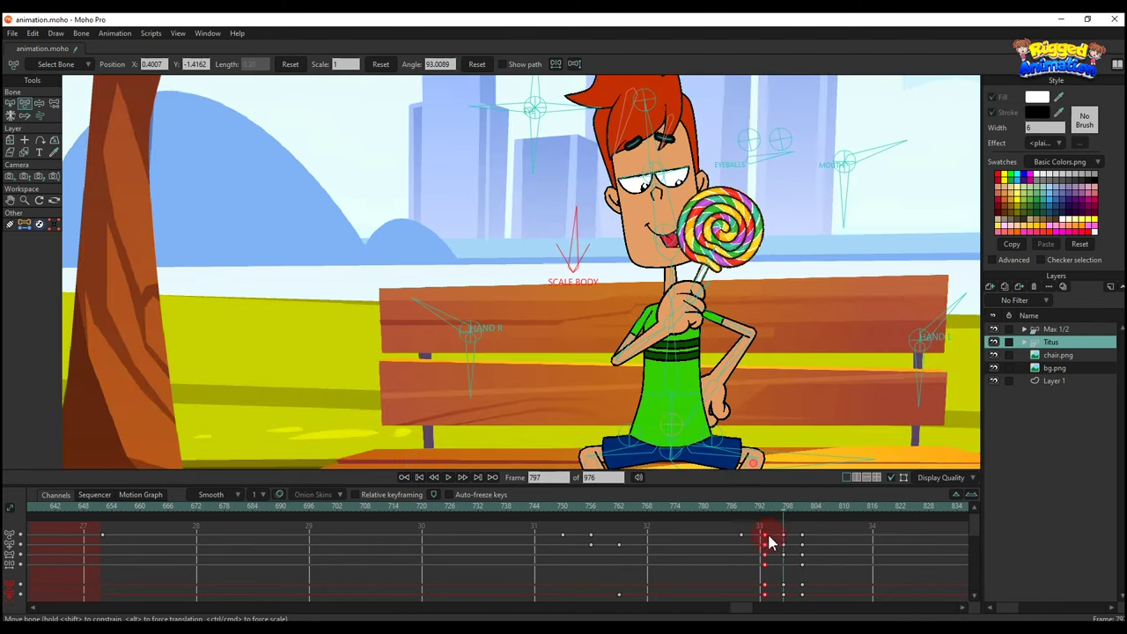
pyautogui.moveTo(774, 513); pyautogui.dragTo(787, 516)
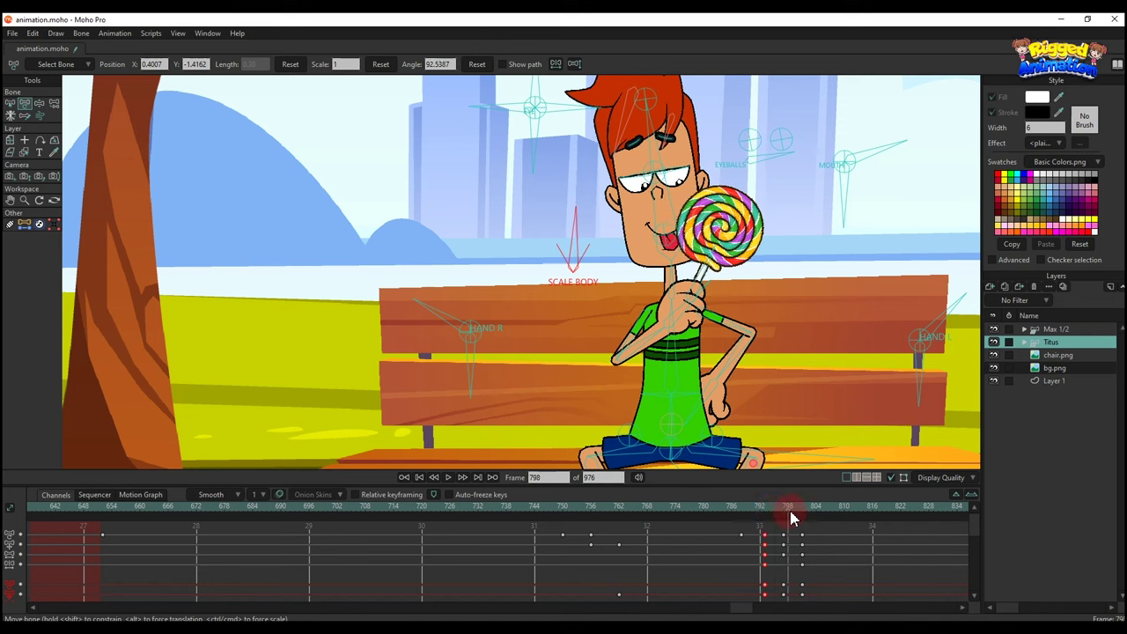
# - Set Titus's keys at frame 801 to Cycle interpolation back to absolute frame 794 and play back the licking loop
pyautogui.rightClick(802, 529)
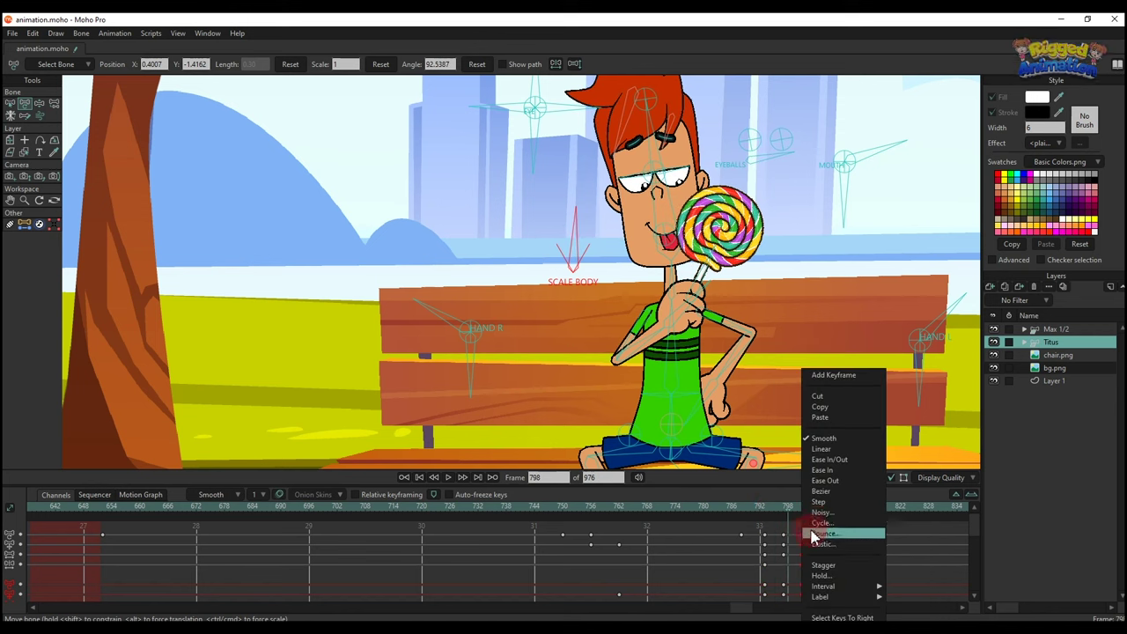
pyautogui.click(821, 523)
pyautogui.click(573, 139)
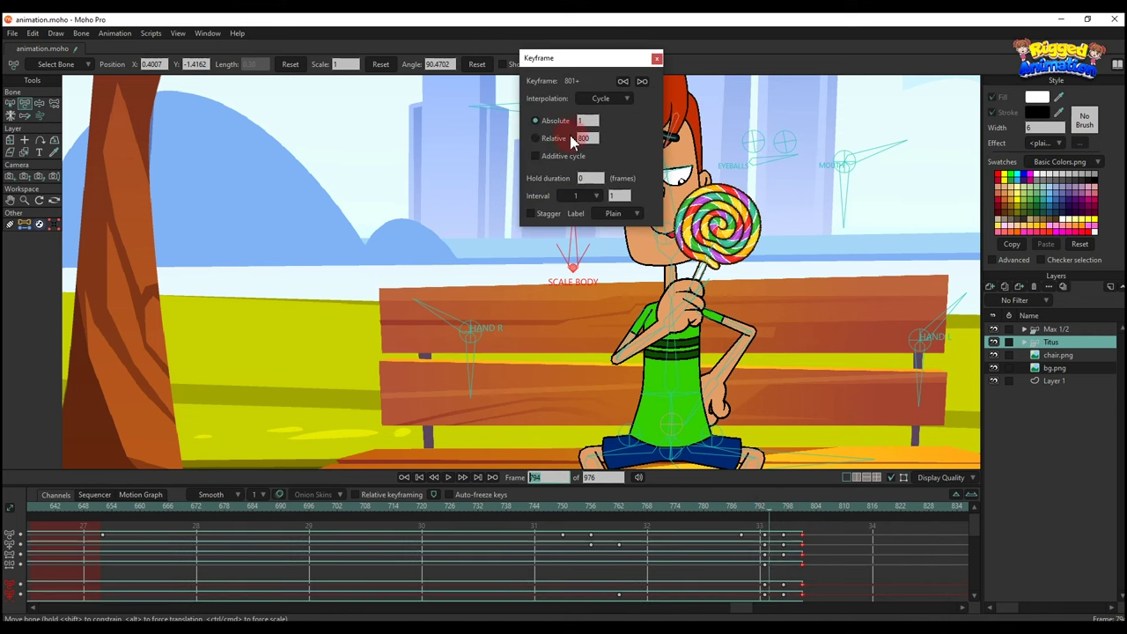
pyautogui.write('79')
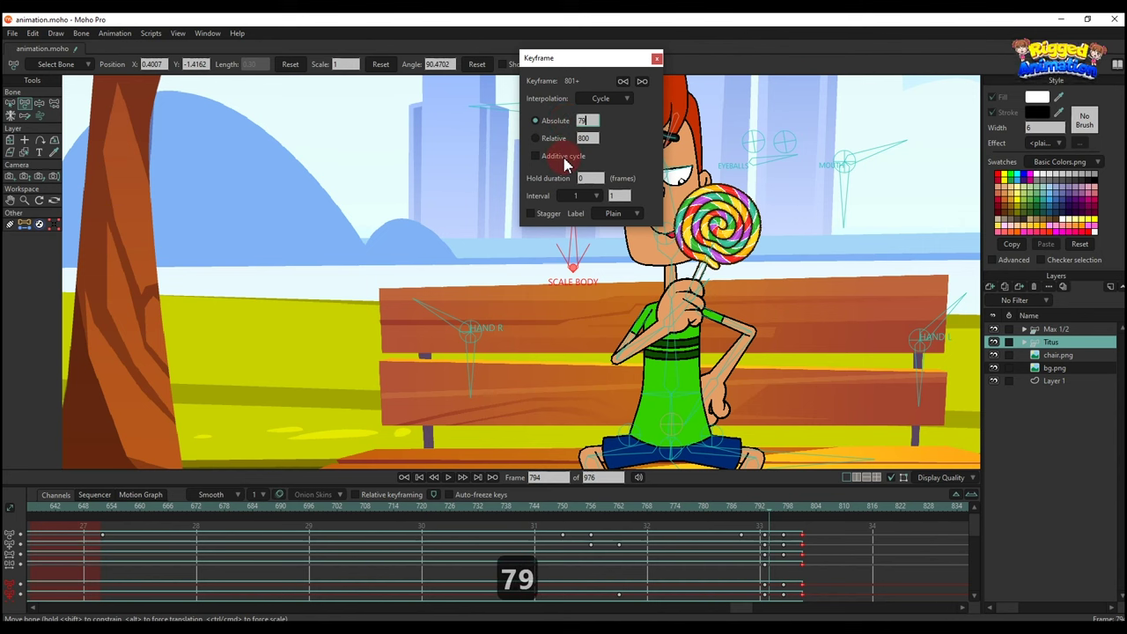
pyautogui.write('4')
pyautogui.press('Return')
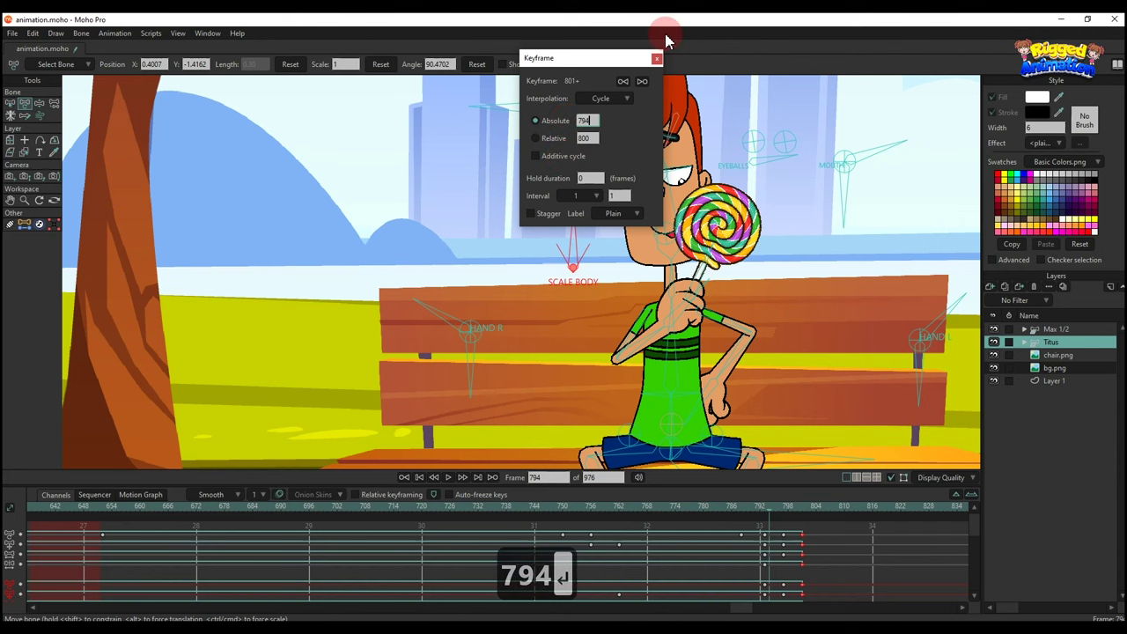
pyautogui.click(657, 58)
pyautogui.scroll(-5, 702, 358)
pyautogui.press('space')
pyautogui.scroll(2, 705, 359)
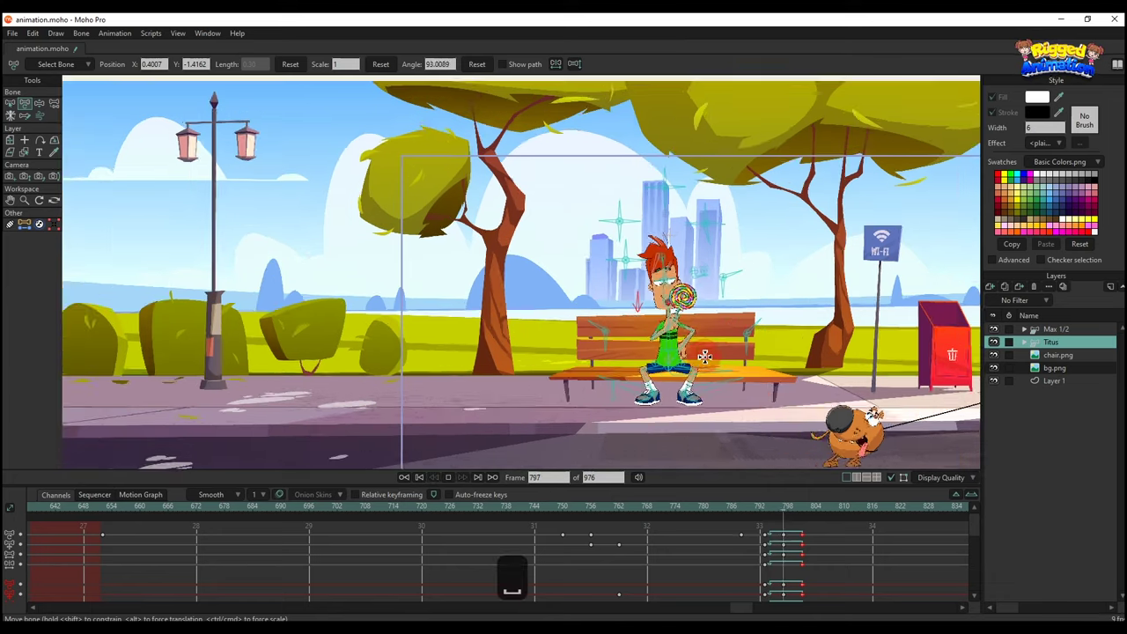
pyautogui.press('space')
pyautogui.scroll(-1, 831, 572)
# - Slow the lick by moving its middle keys to frame 800 and cycle keys to frame 807, and play back from frame 793
pyautogui.moveTo(823, 585); pyautogui.dragTo(830, 538)
pyautogui.click(764, 508)
pyautogui.scroll(-2, 729, 362)
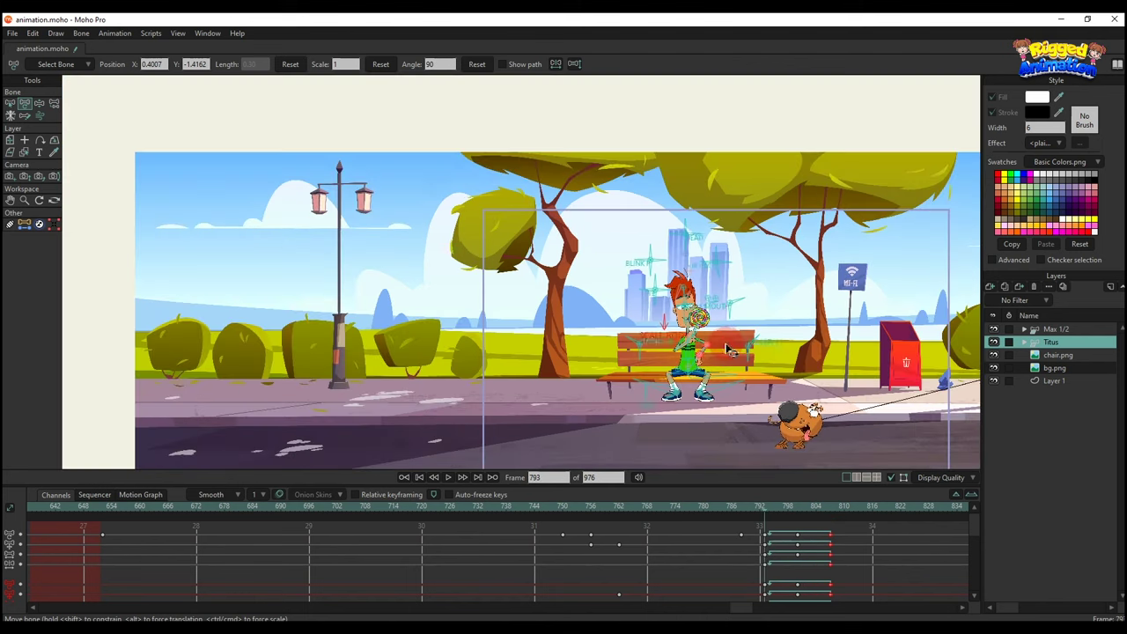
pyautogui.press('space')
pyautogui.scroll(1, 733, 363)
pyautogui.scroll(-1, 732, 364)
# - Shorten the animation to end at frame 888 and close Titus's eyes between frames 840 and 843 with the BLINK control
pyautogui.moveTo(738, 511); pyautogui.dragTo(613, 505)
pyautogui.press('space')
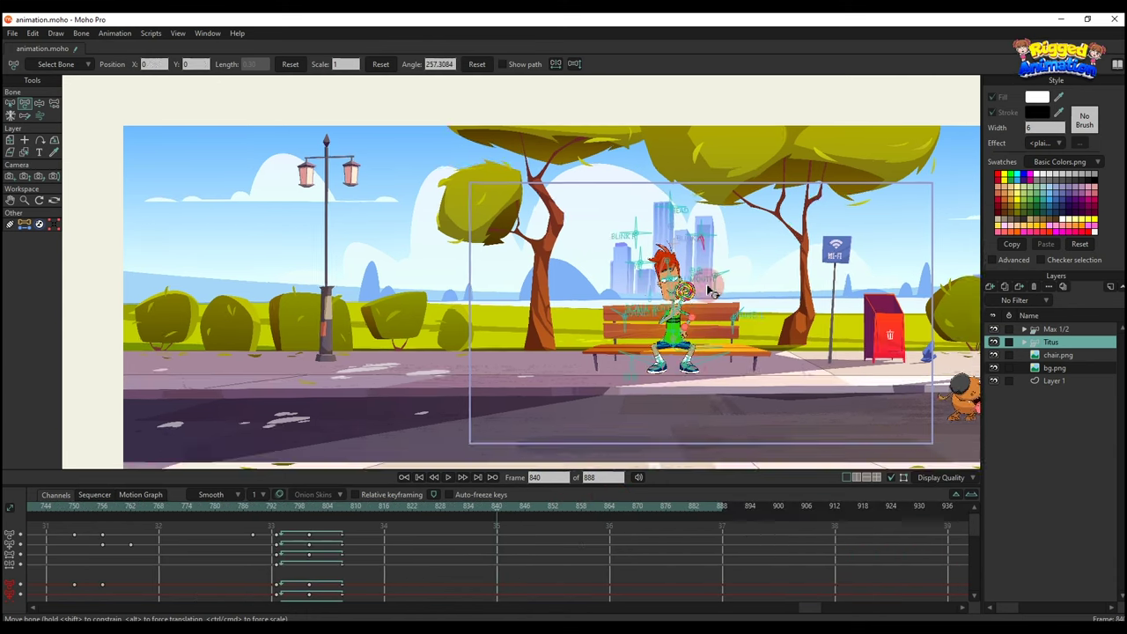
pyautogui.scroll(6, 698, 255)
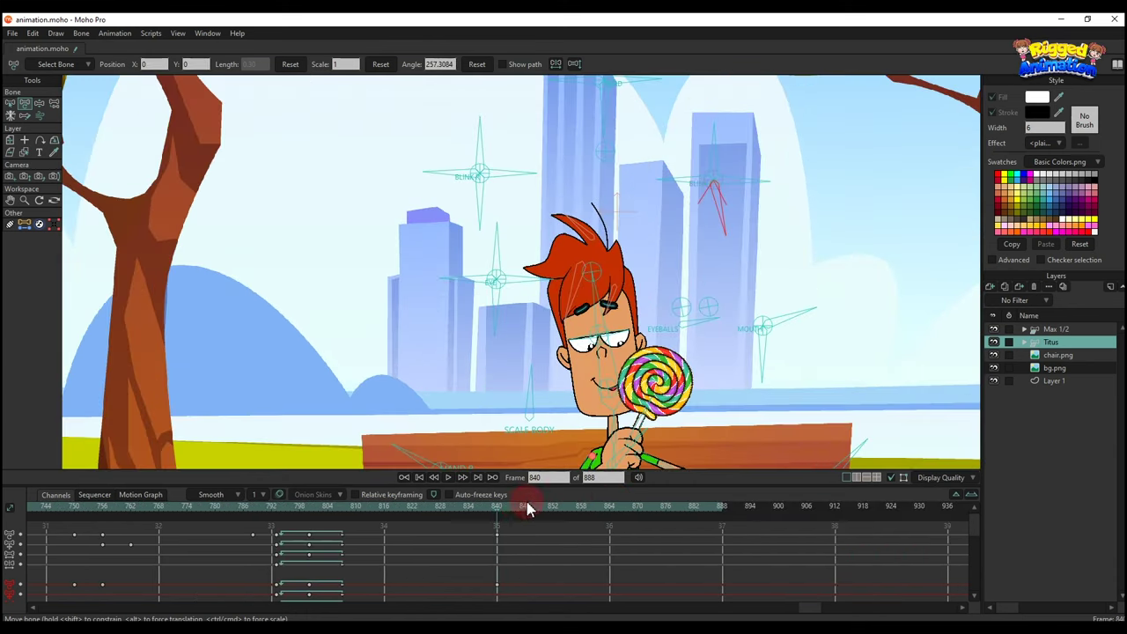
pyautogui.click(513, 511)
pyautogui.moveTo(727, 226); pyautogui.dragTo(754, 199)
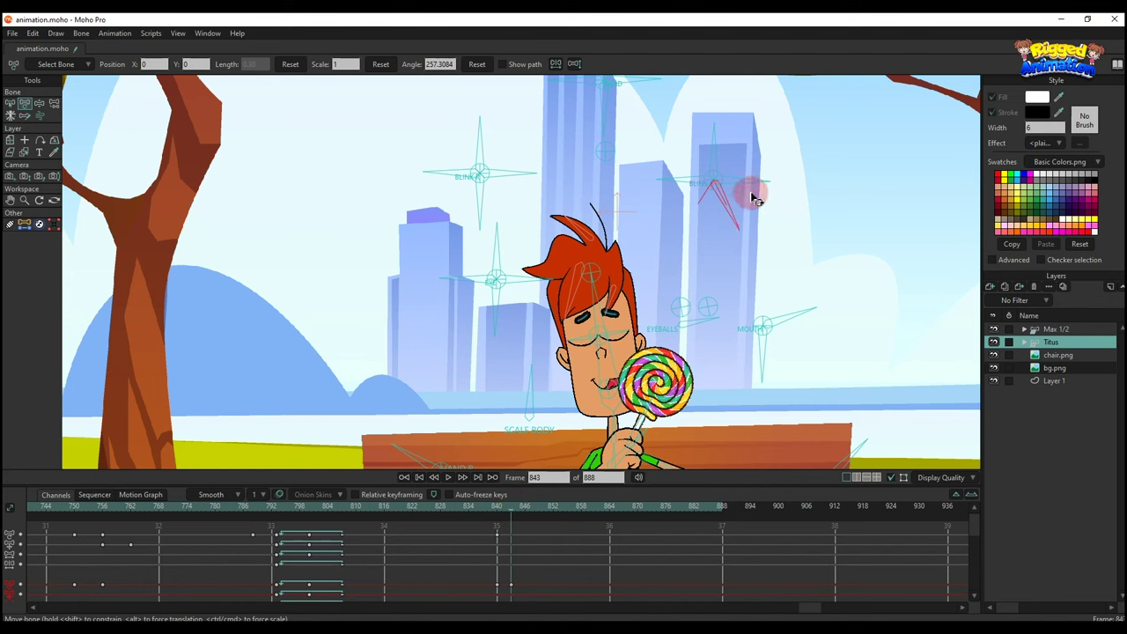
pyautogui.press('space')
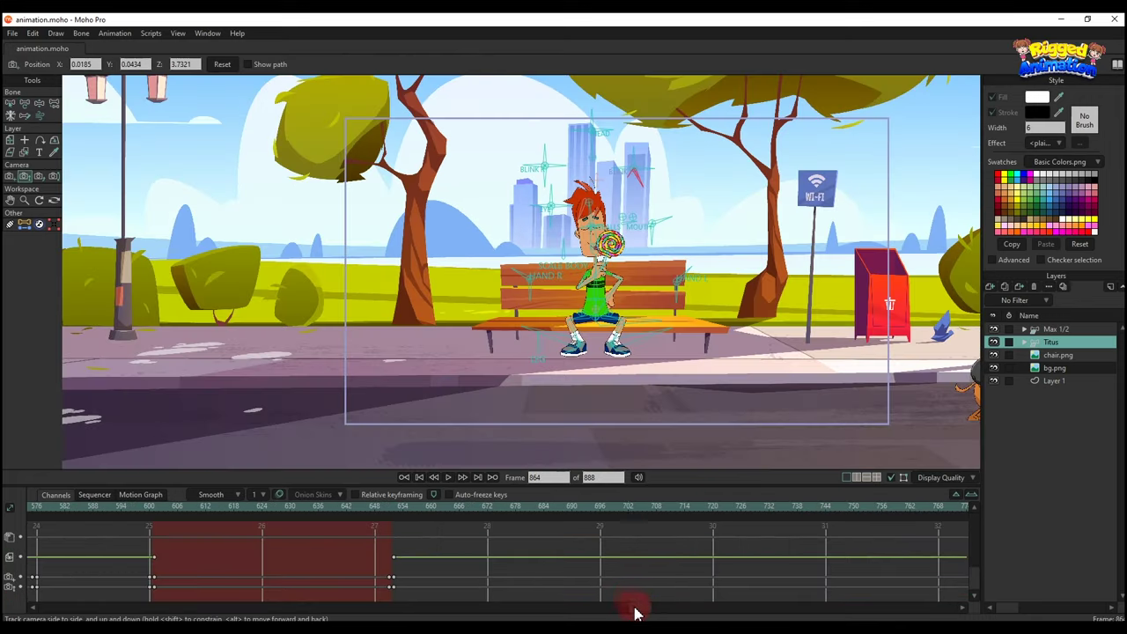
# - Return to frame 0 and move Layer 1 above all other layers
pyautogui.click(7, 537)
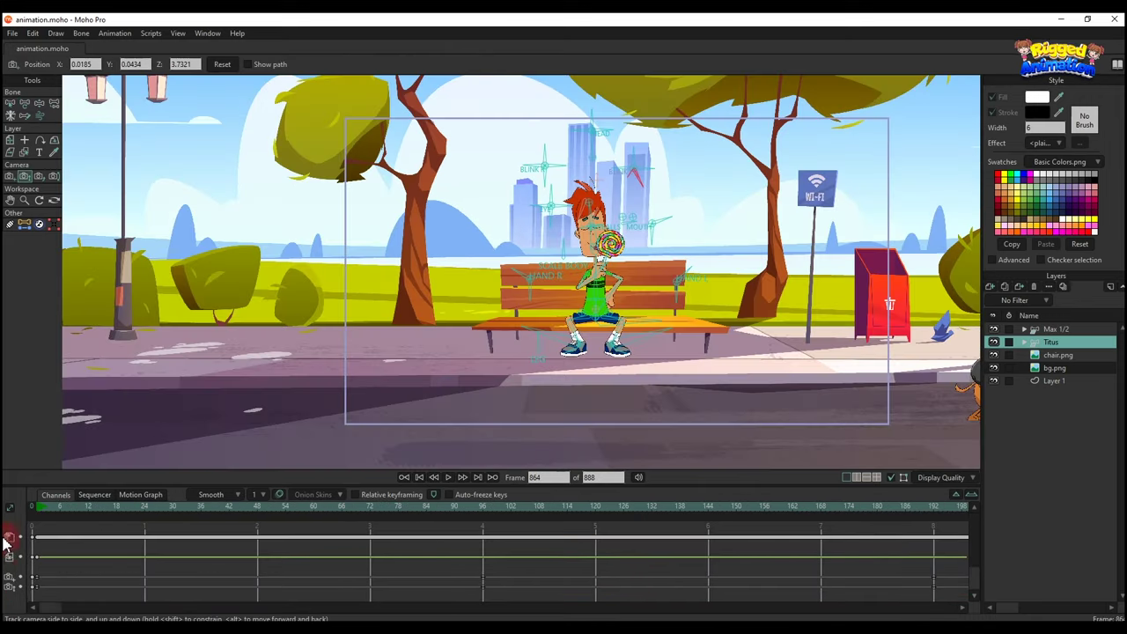
pyautogui.click(21, 505)
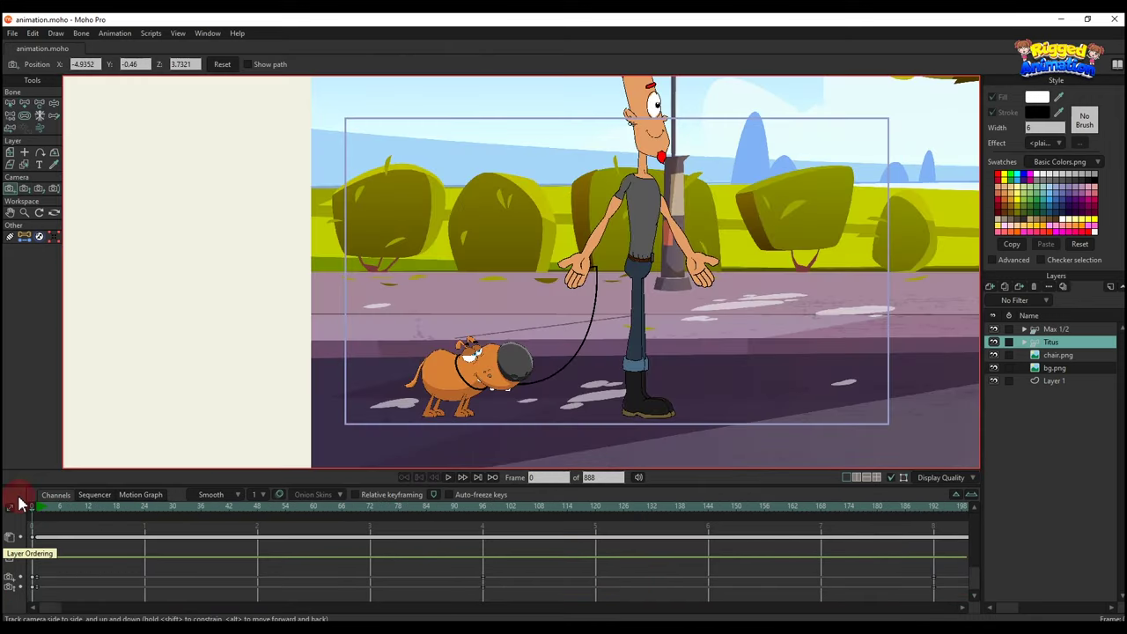
pyautogui.click(1055, 379)
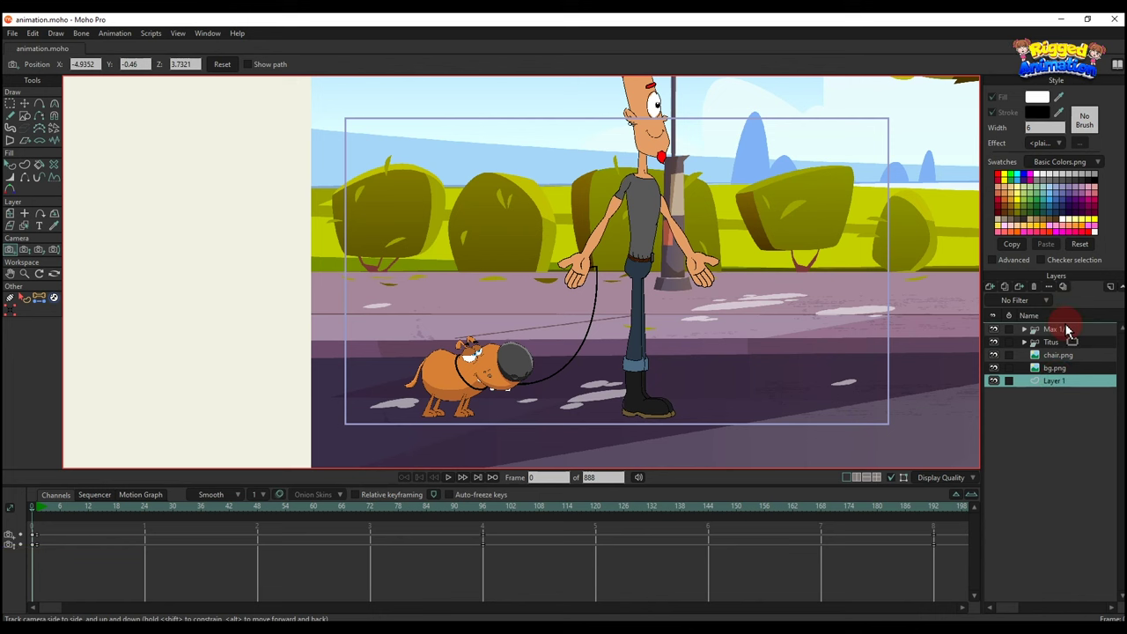
pyautogui.moveTo(1068, 329); pyautogui.dragTo(1053, 328)
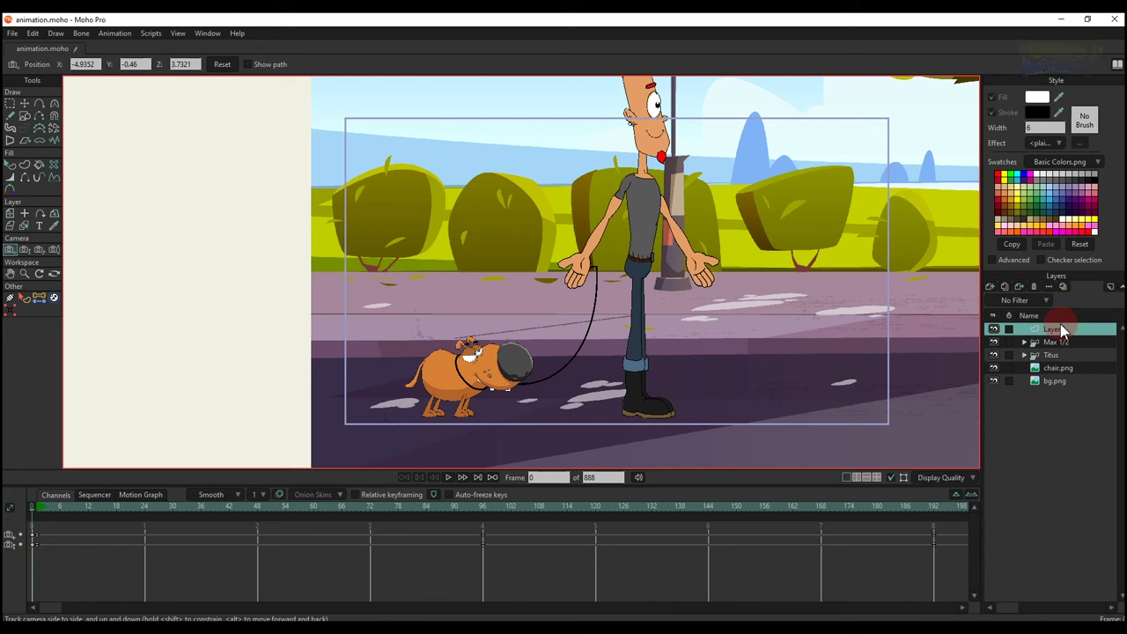
# - Draw a rectangle on Layer 1 that covers the whole park background
pyautogui.click(25, 115)
pyautogui.scroll(-6, 371, 181)
pyautogui.moveTo(369, 134); pyautogui.dragTo(334, 194)
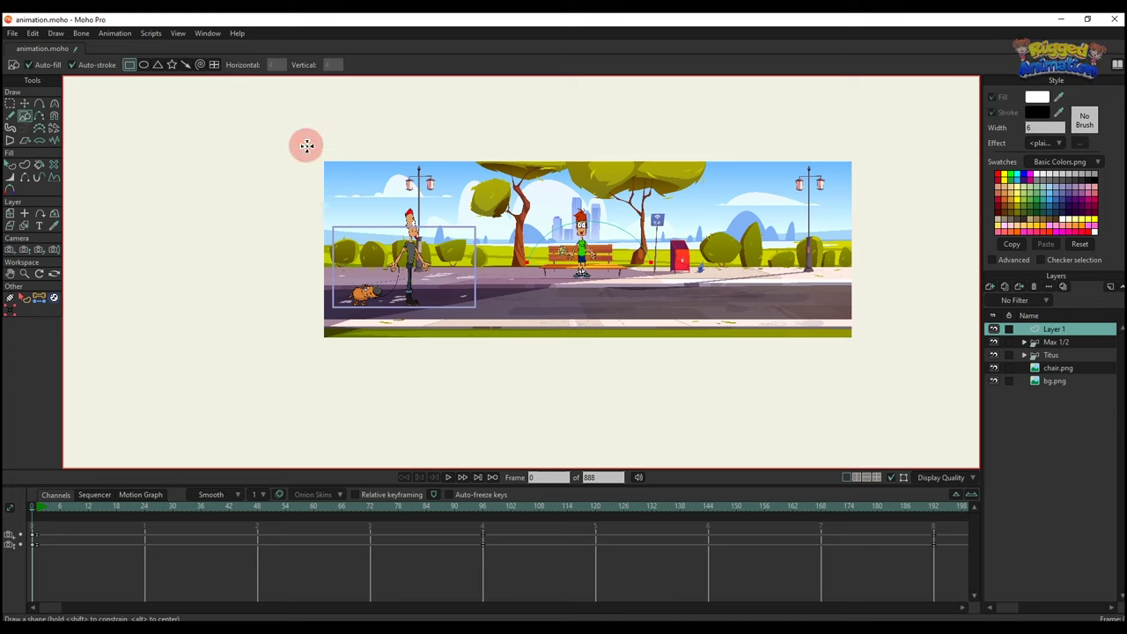
pyautogui.moveTo(306, 145)
pyautogui.mouseDown()
pyautogui.moveTo(868, 318)
pyautogui.moveTo(878, 347)
pyautogui.mouseUp()
# - Give the rectangle a black fill without a stroke and set the fill's alpha to 0
pyautogui.press('q')
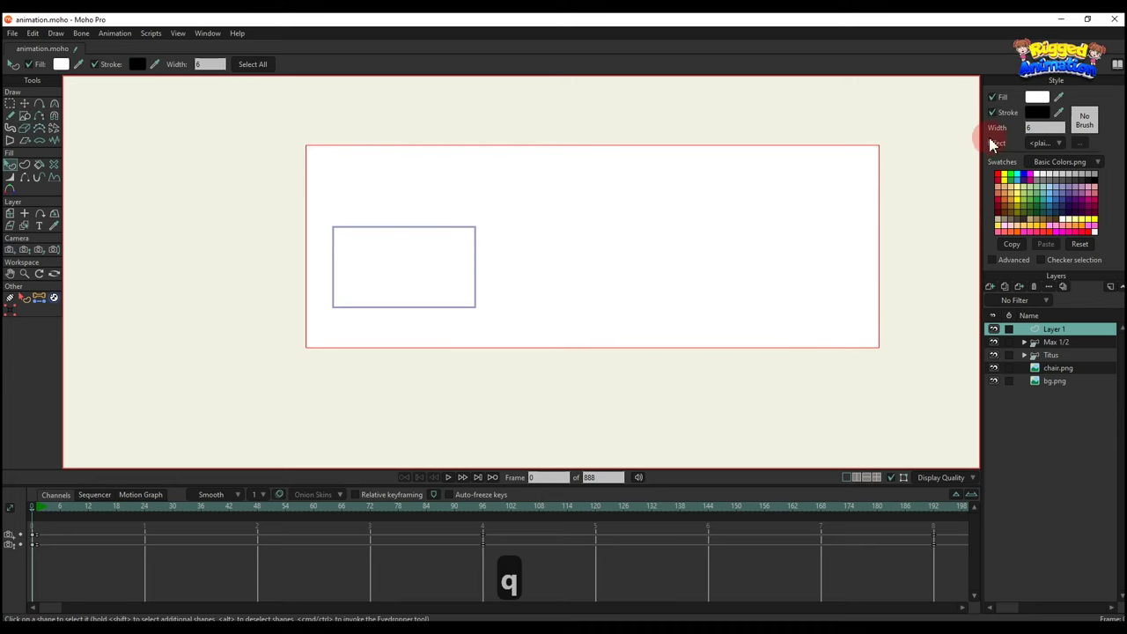
pyautogui.moveTo(1049, 102); pyautogui.dragTo(1036, 112)
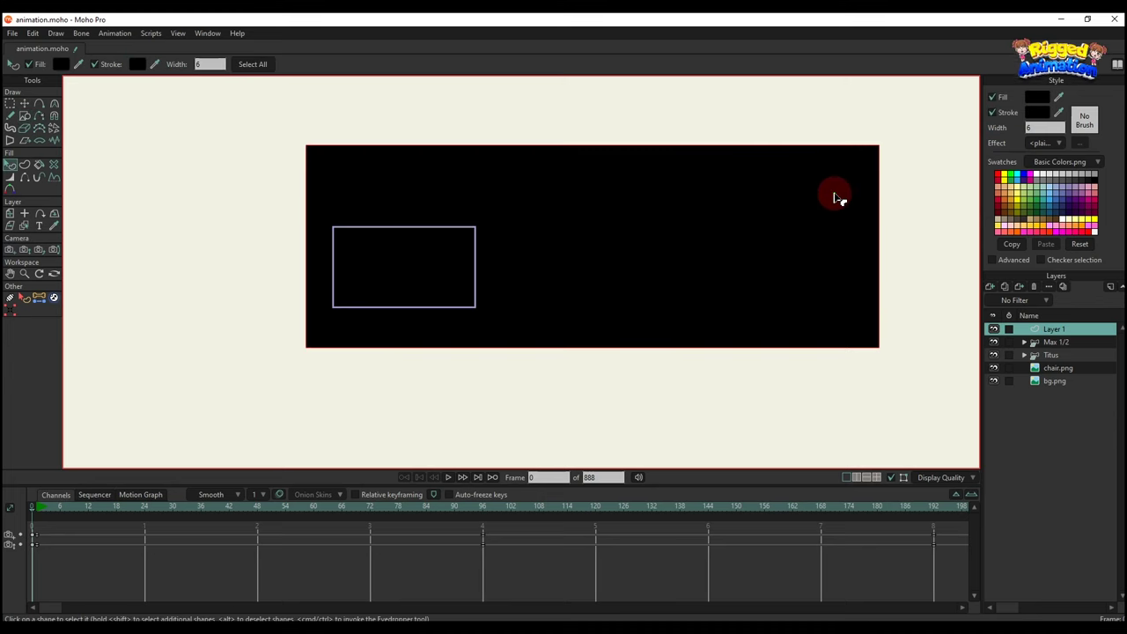
pyautogui.click(1035, 104)
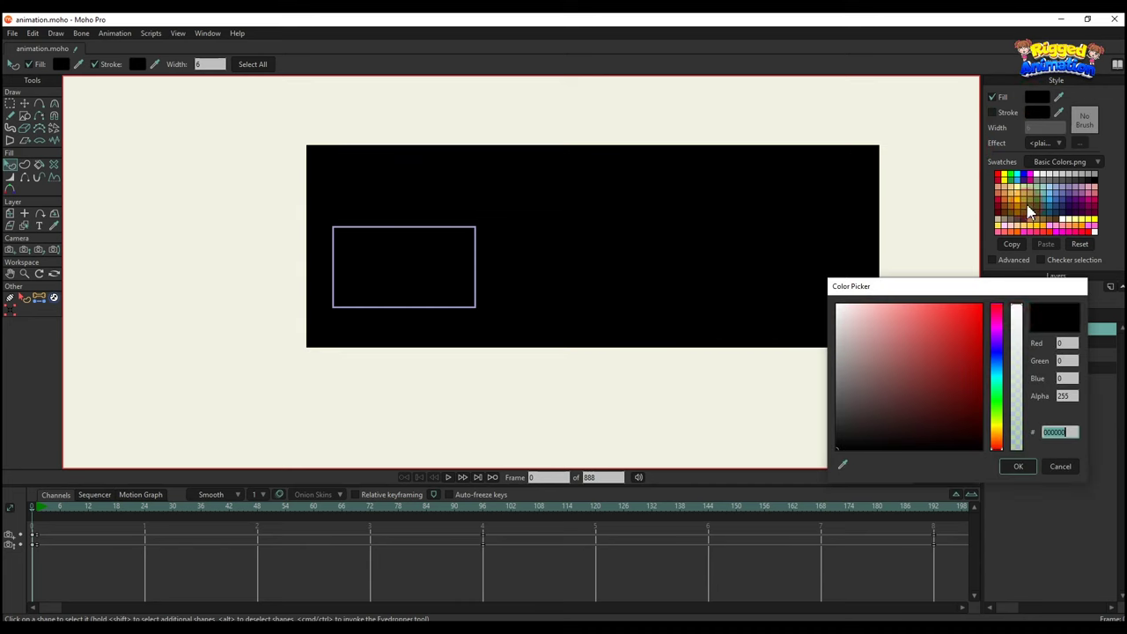
pyautogui.moveTo(1022, 308); pyautogui.dragTo(1022, 365)
pyautogui.click(1027, 470)
pyautogui.click(141, 568)
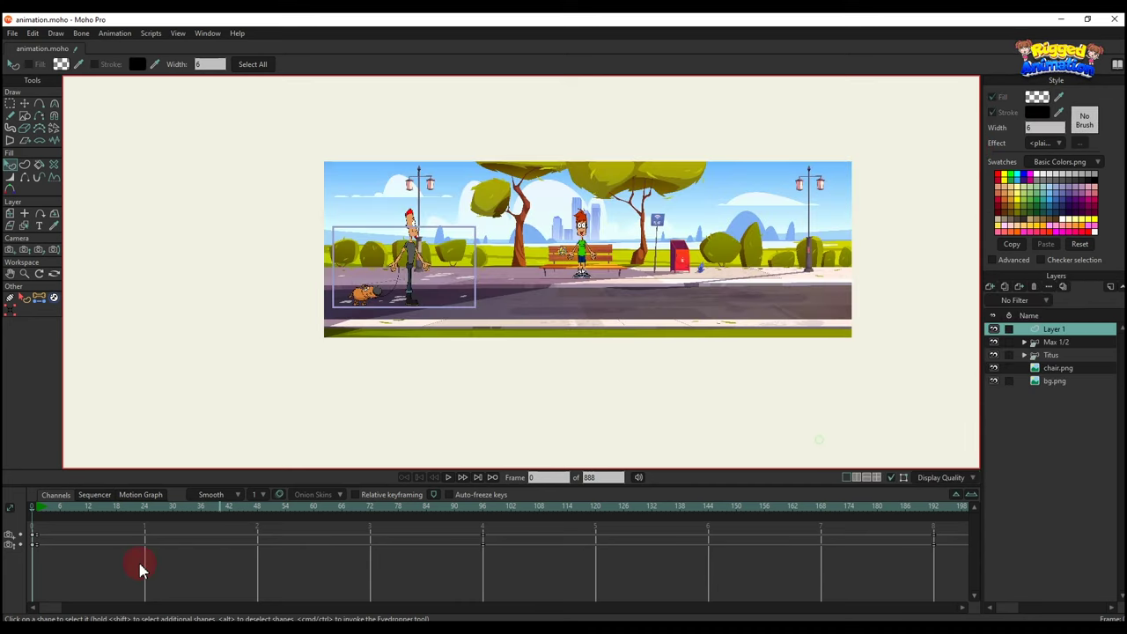
# - Select the transparent rectangle at frame 864 and key its fill colour there with alpha 0
pyautogui.moveTo(45, 614); pyautogui.dragTo(800, 584)
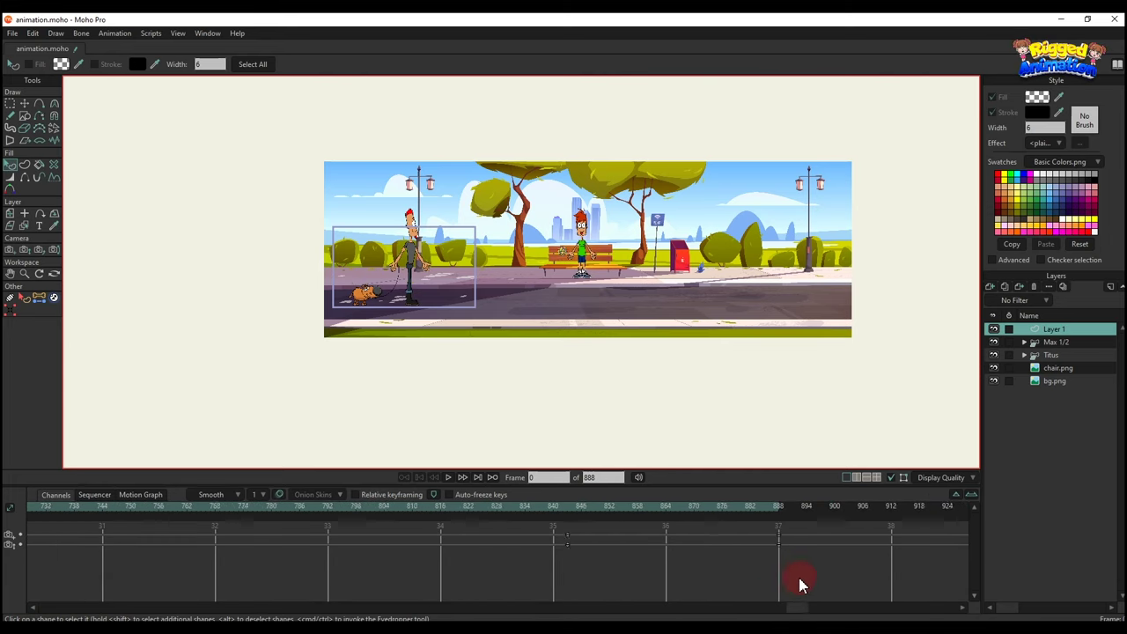
pyautogui.click(638, 509)
pyautogui.scroll(1, 427, 284)
pyautogui.moveTo(427, 265); pyautogui.dragTo(533, 291)
pyautogui.click(534, 289)
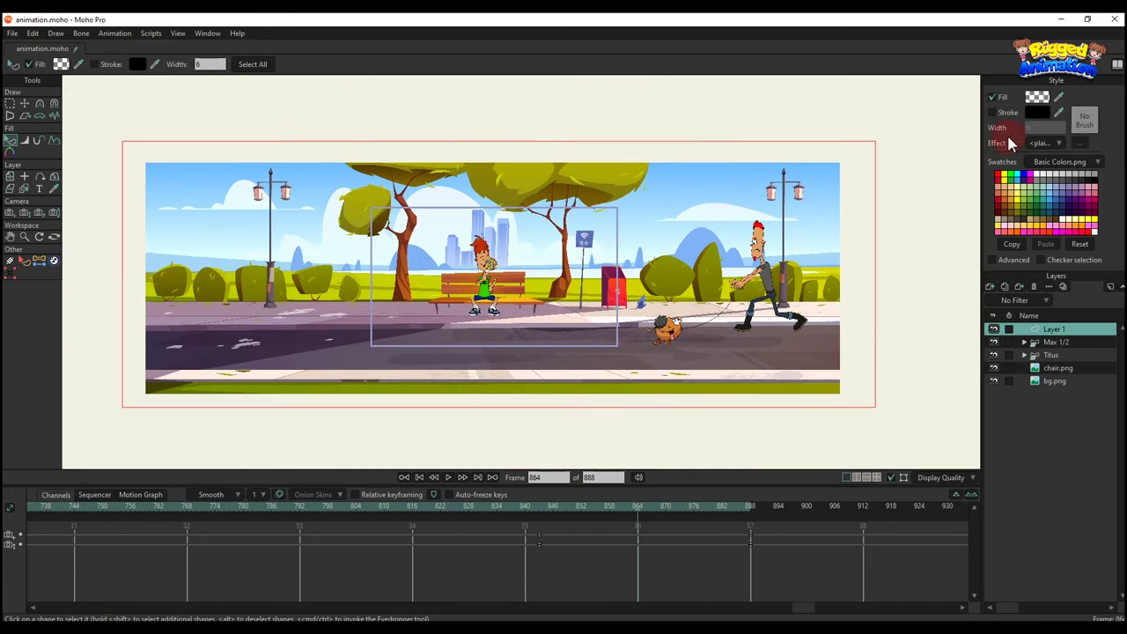
pyautogui.click(1035, 98)
pyautogui.click(1016, 467)
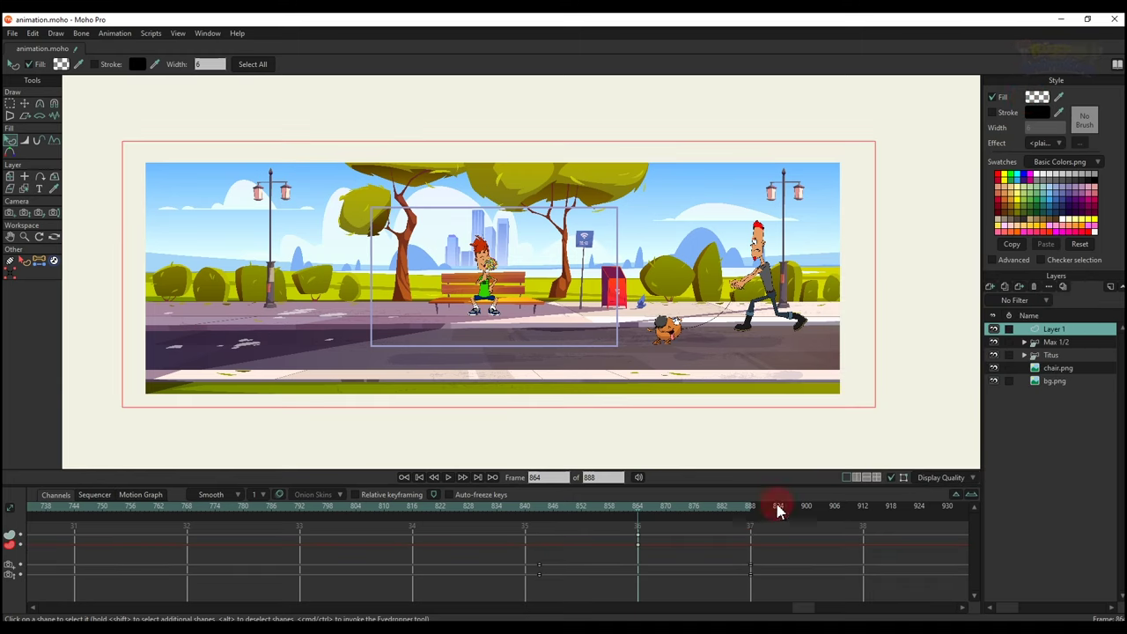
# - Set the rectangle's fill to fully opaque black at frame 888 and scrub from frame 860 to preview the fade-out
pyautogui.click(750, 514)
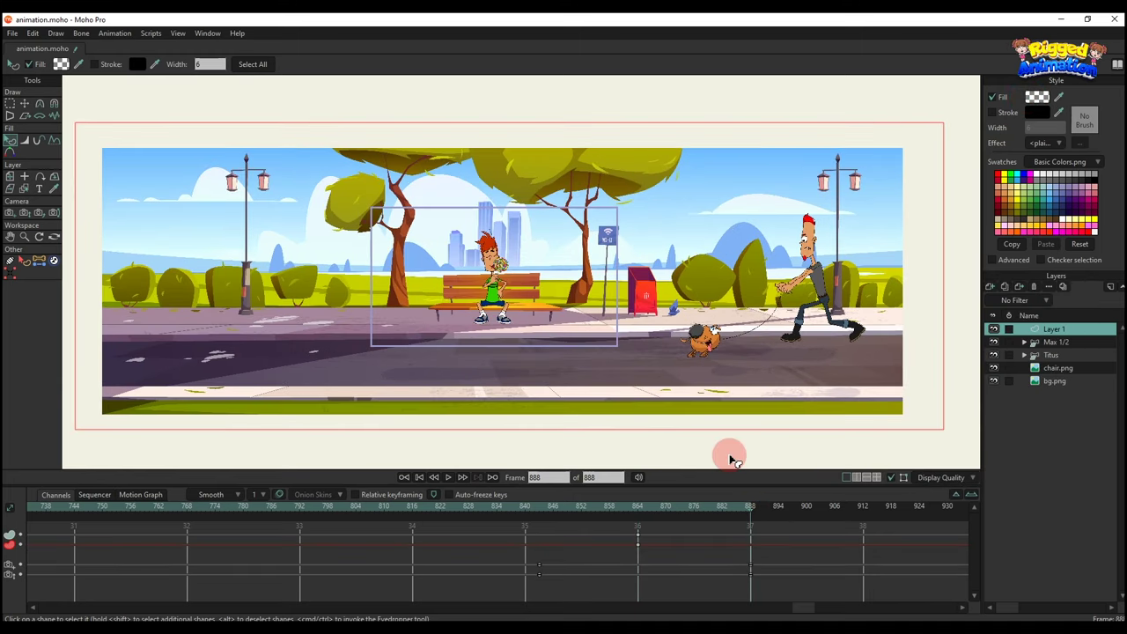
pyautogui.click(1037, 97)
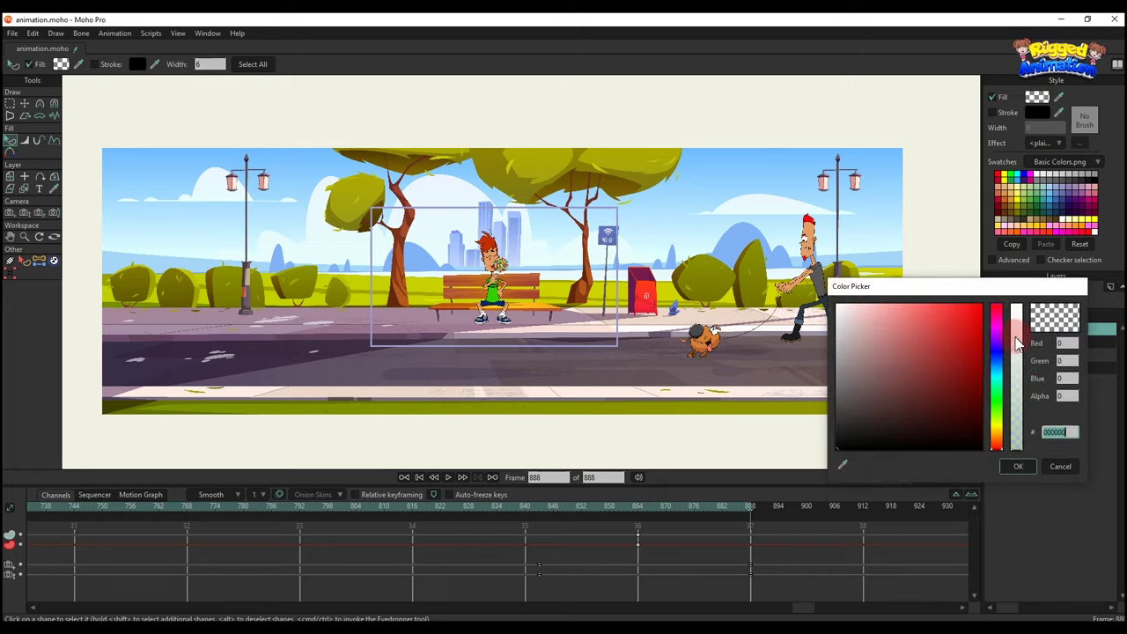
pyautogui.click(1020, 400)
pyautogui.click(1017, 469)
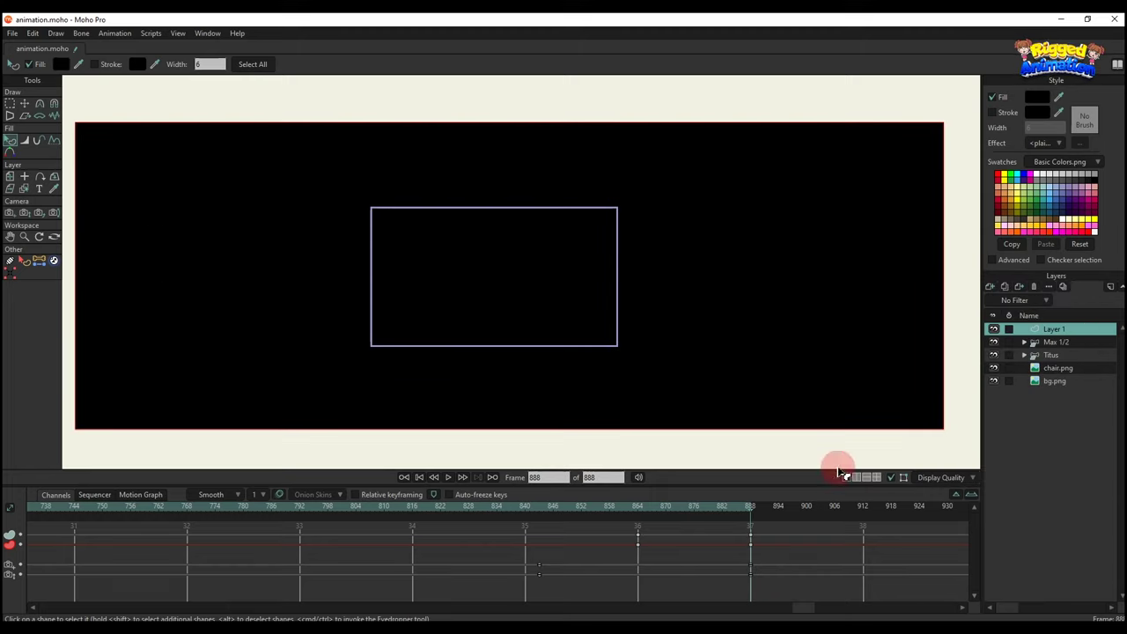
pyautogui.click(619, 508)
pyautogui.scroll(3, 551, 280)
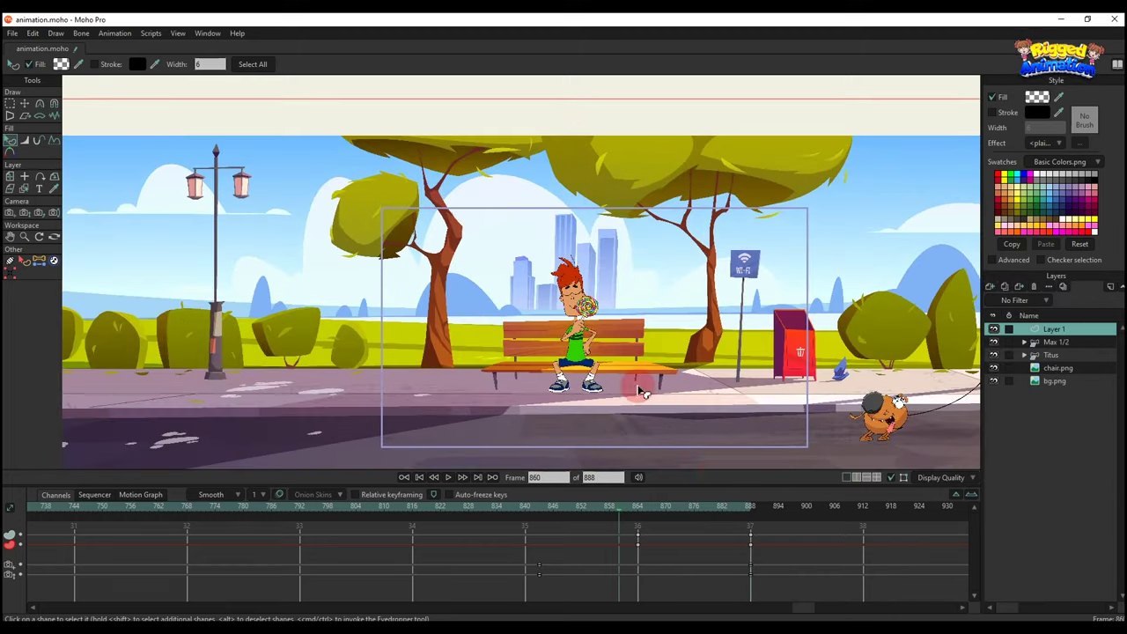
pyautogui.moveTo(653, 515); pyautogui.dragTo(750, 528)
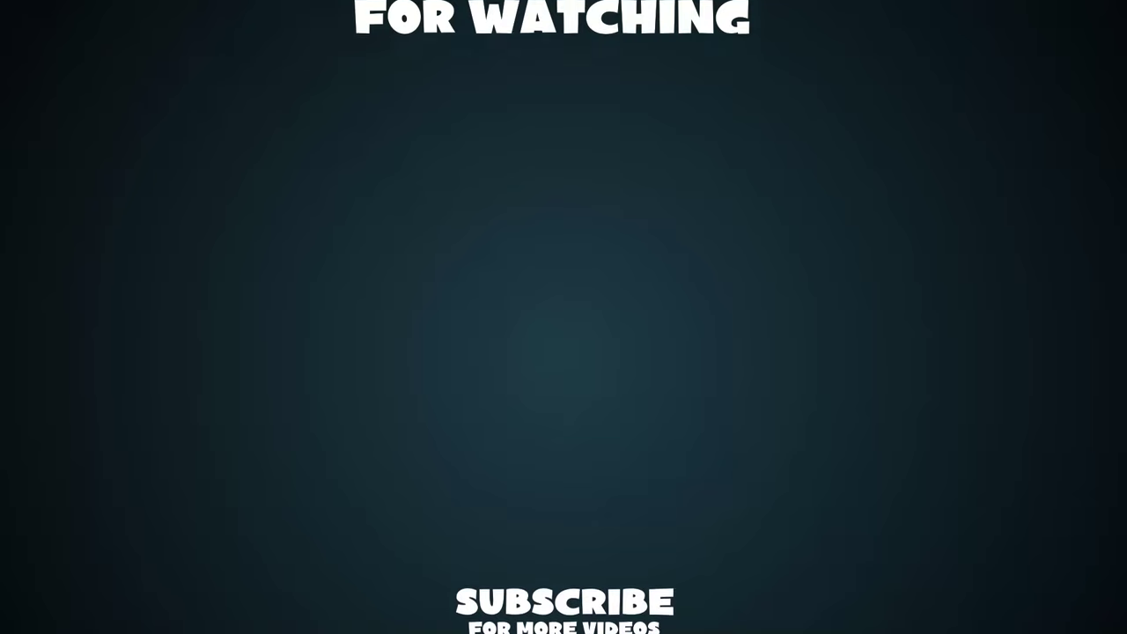